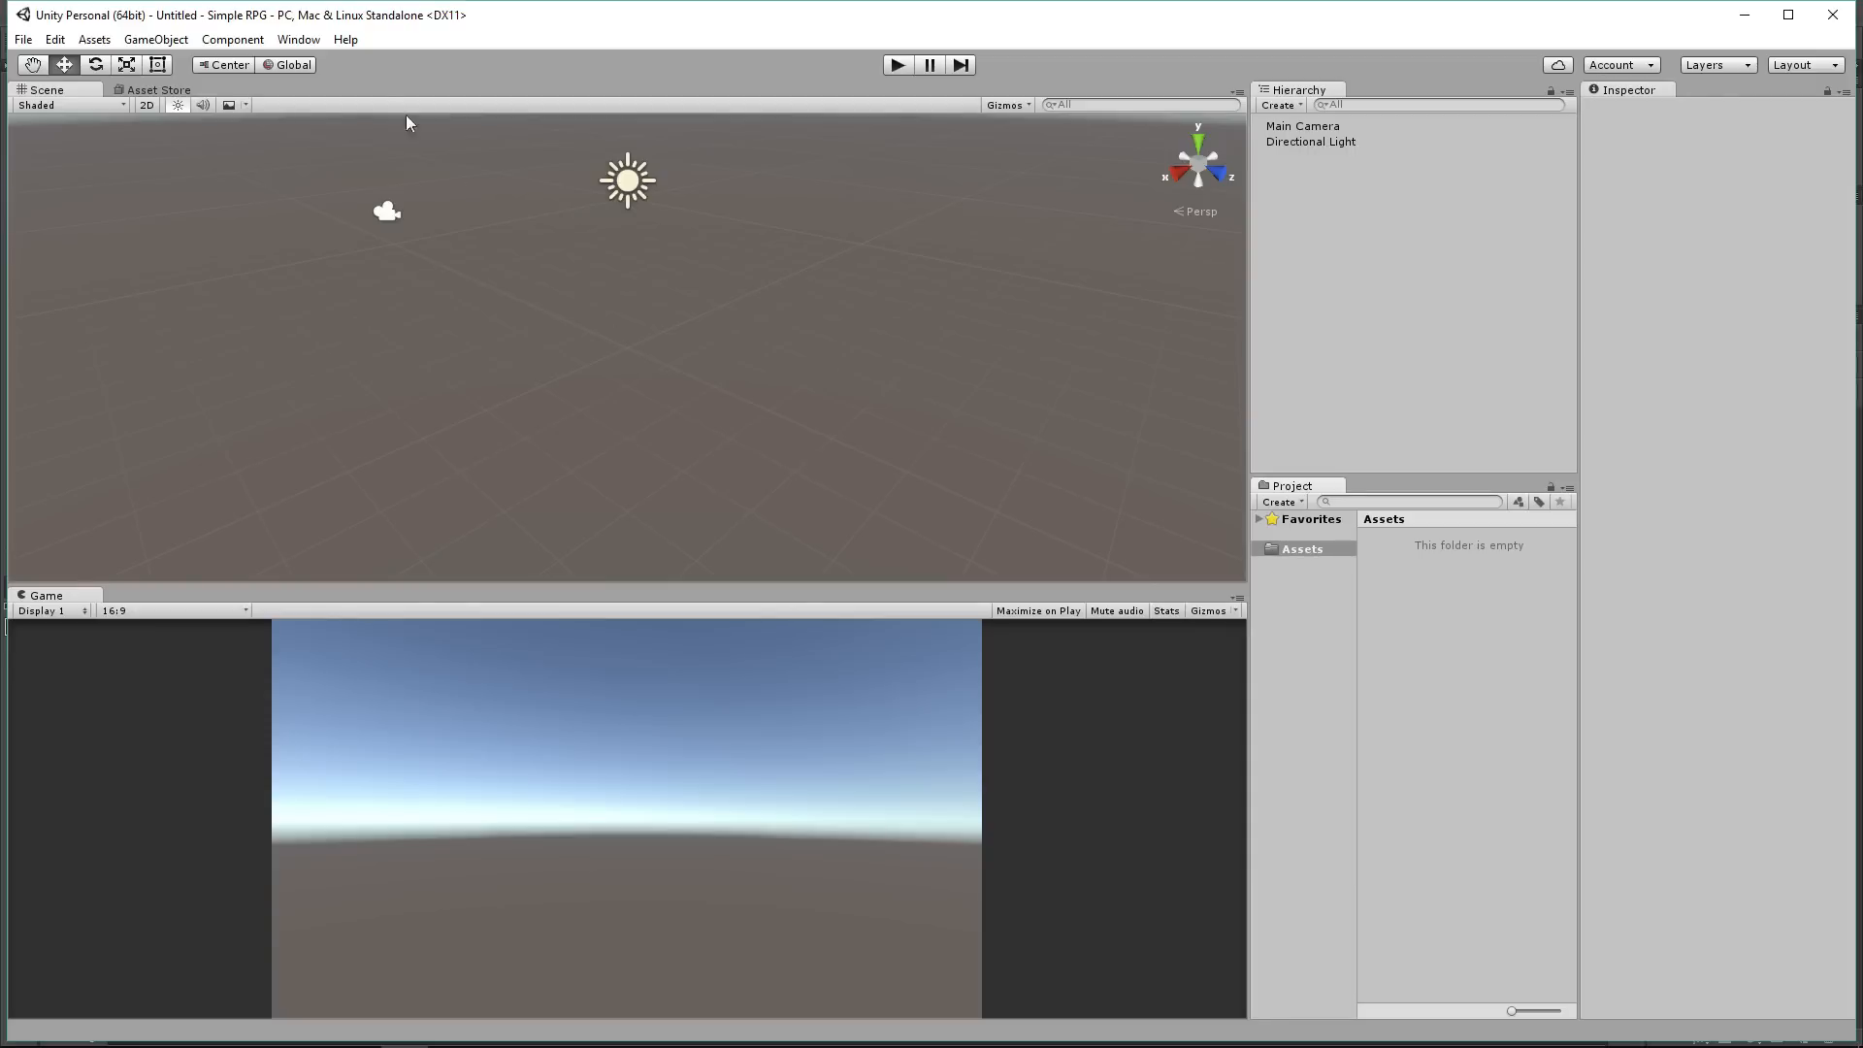
# Step: Open the Asset Store and search it for "low poly"
pyautogui.click(301, 39)
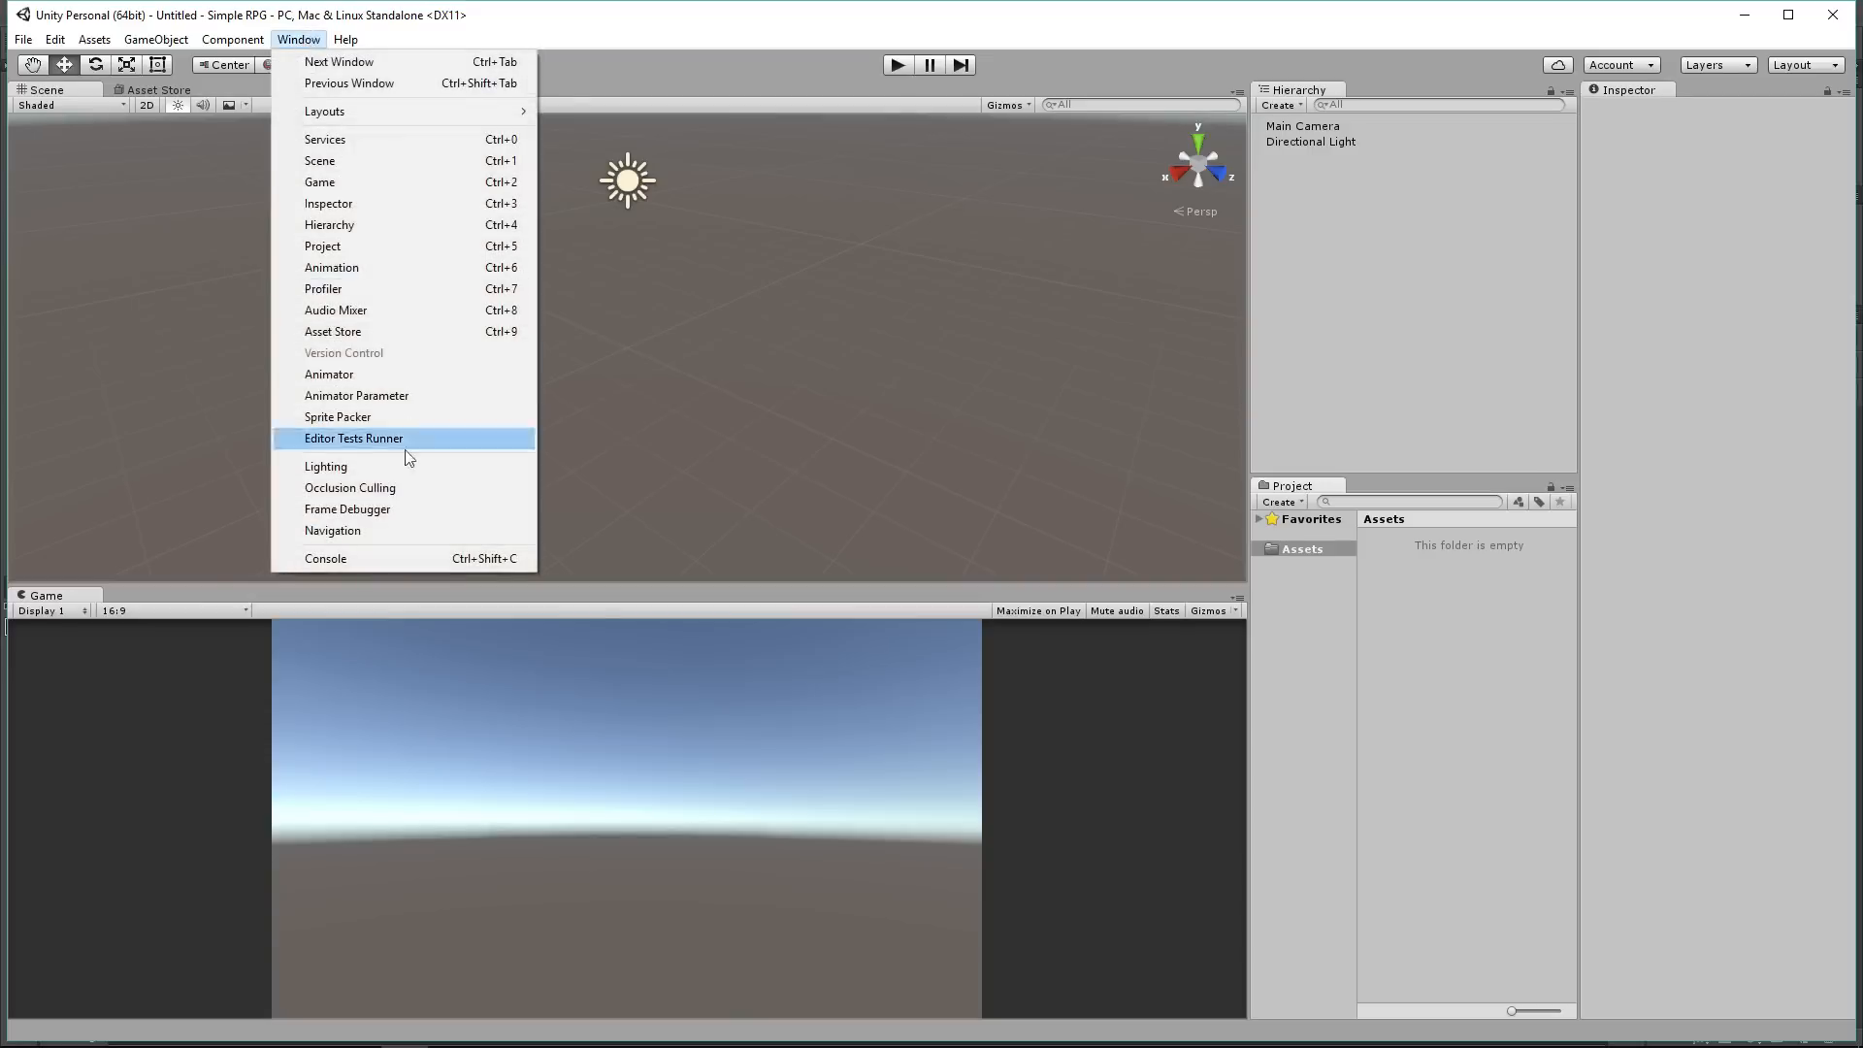
pyautogui.click(363, 336)
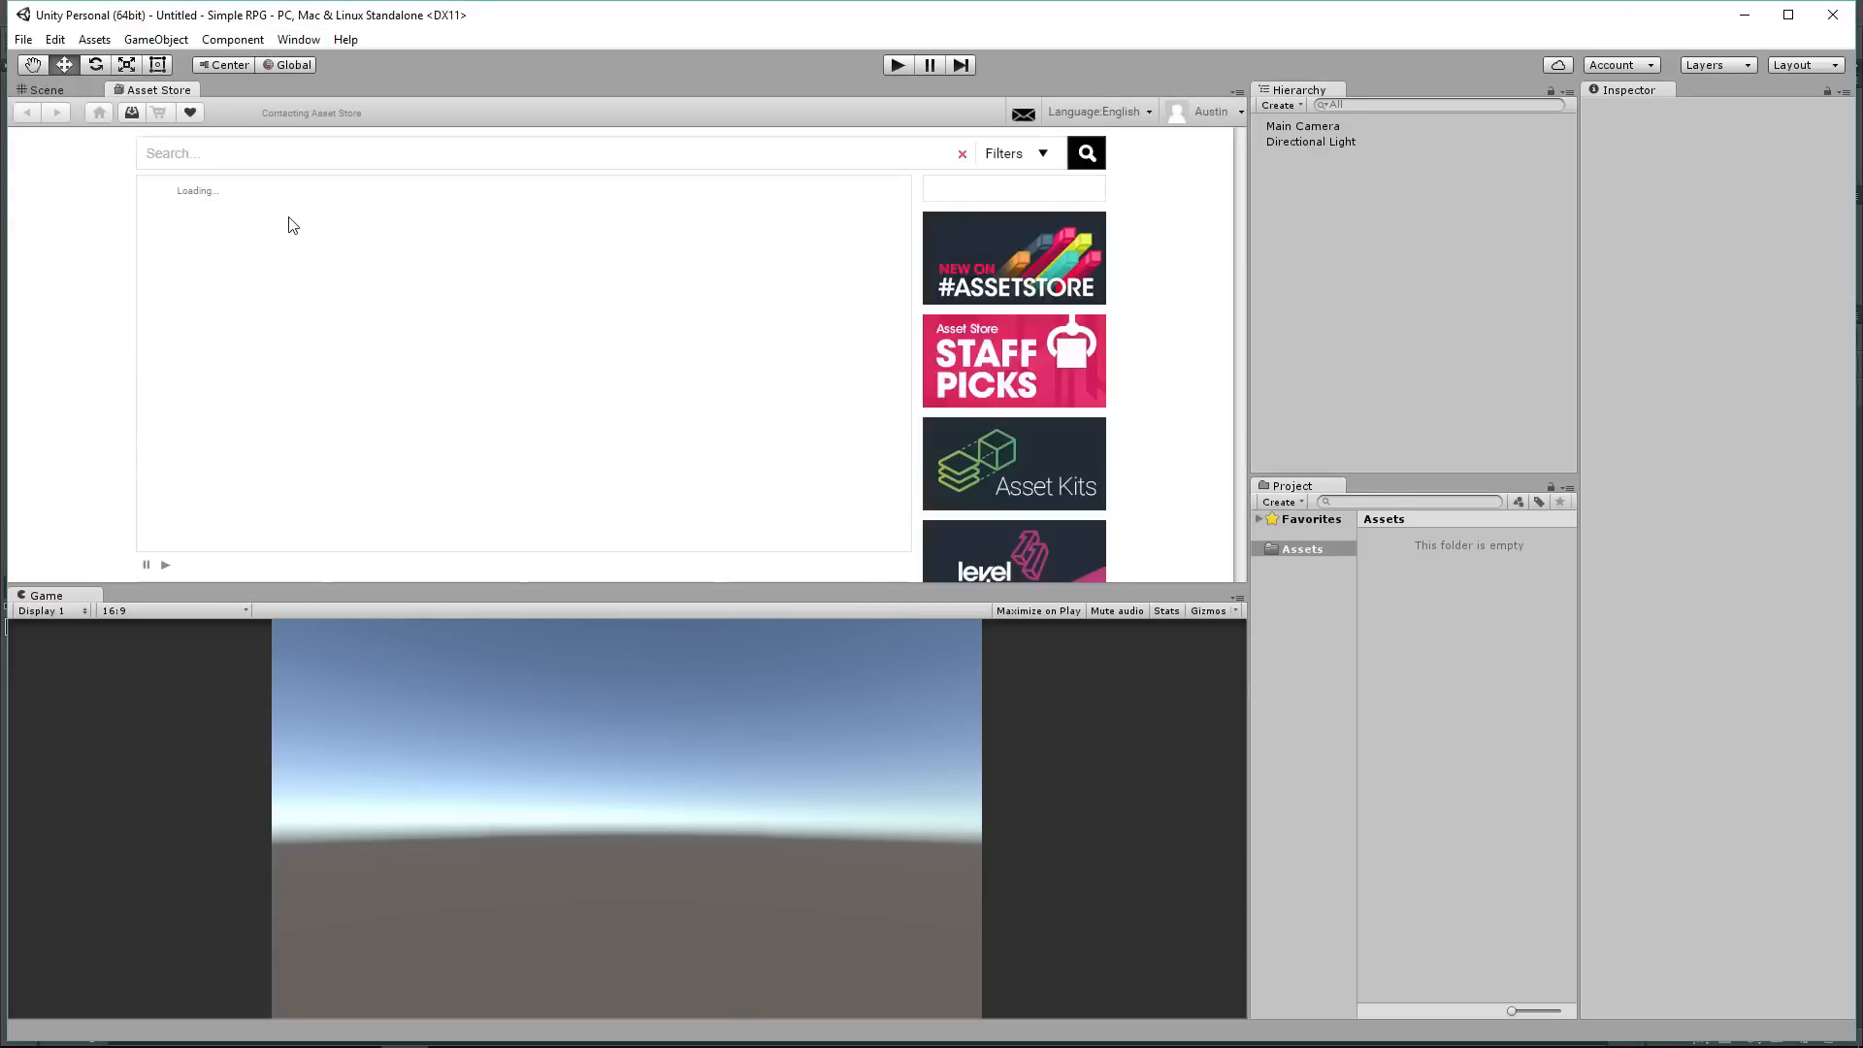
pyautogui.click(374, 156)
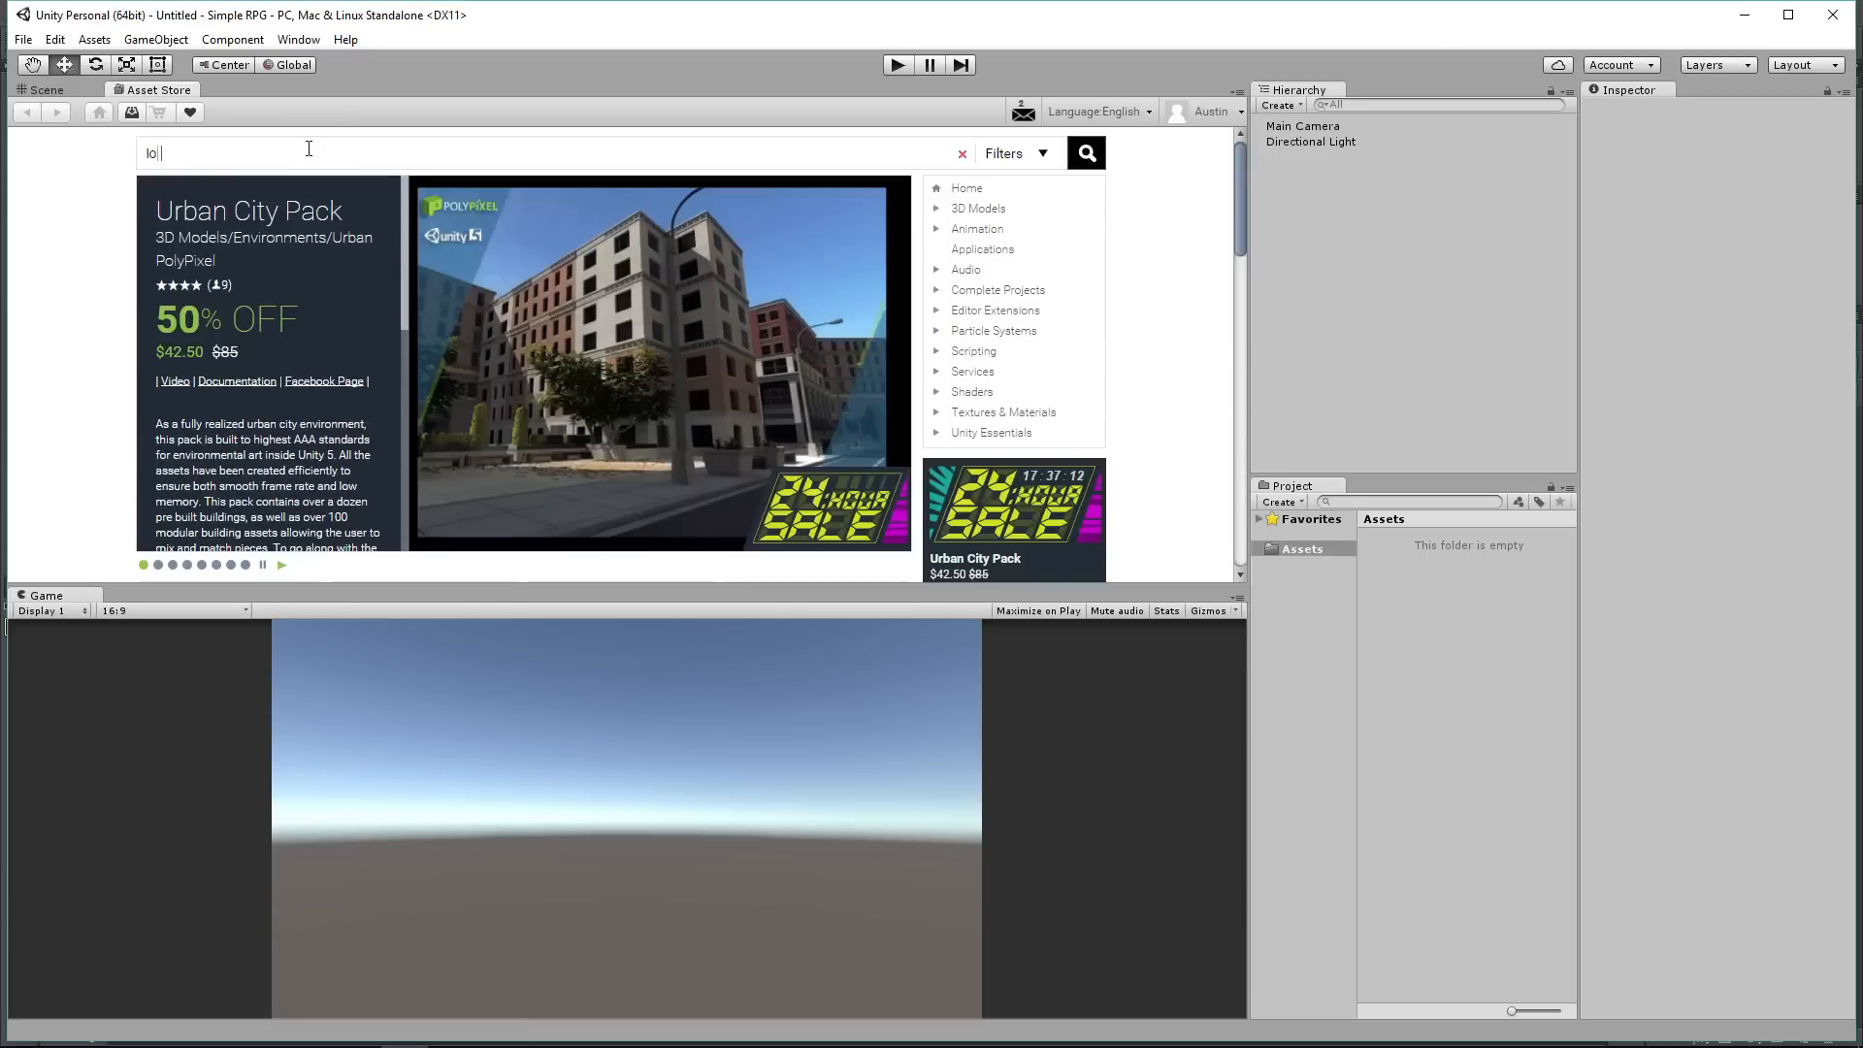
pyautogui.write('low poly')
pyautogui.press('Return')
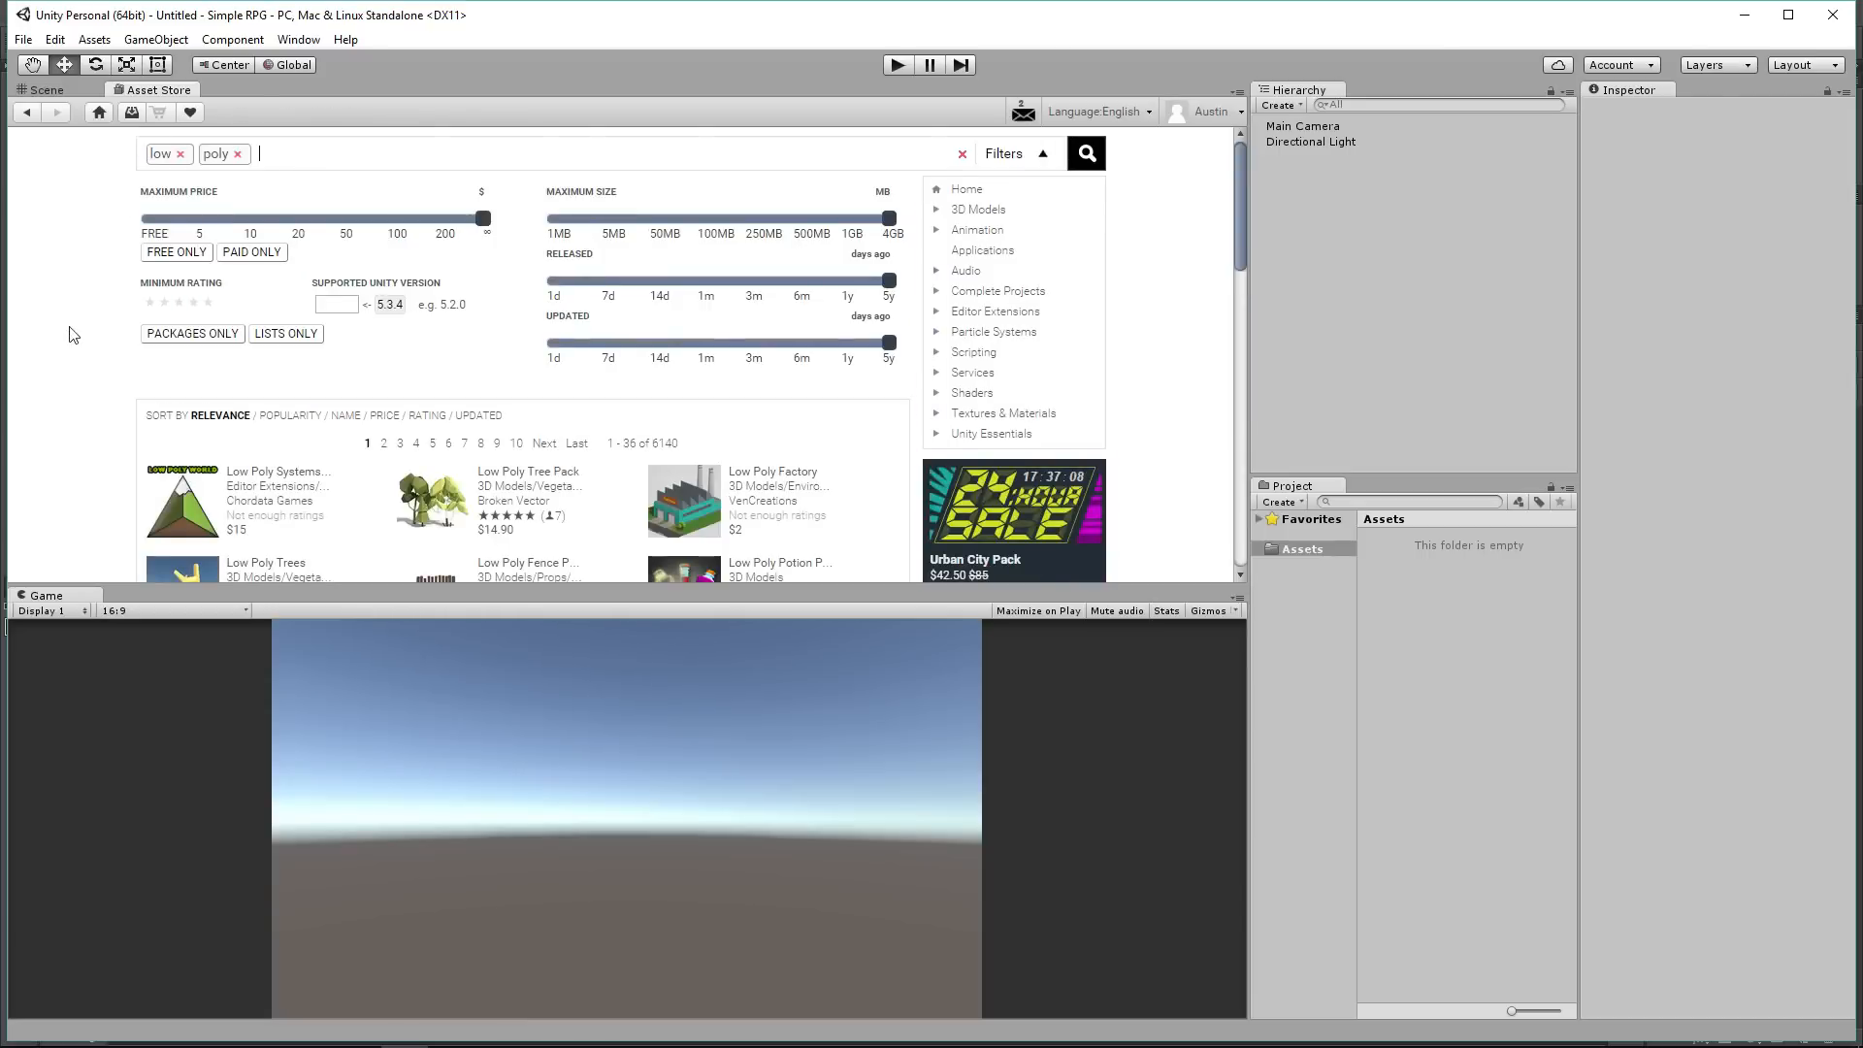
# Step: Find the free AxeyWorks package "Low Poly: Free Pack" in the results and import all its files into the project
pyautogui.scroll(-5, 73, 335)
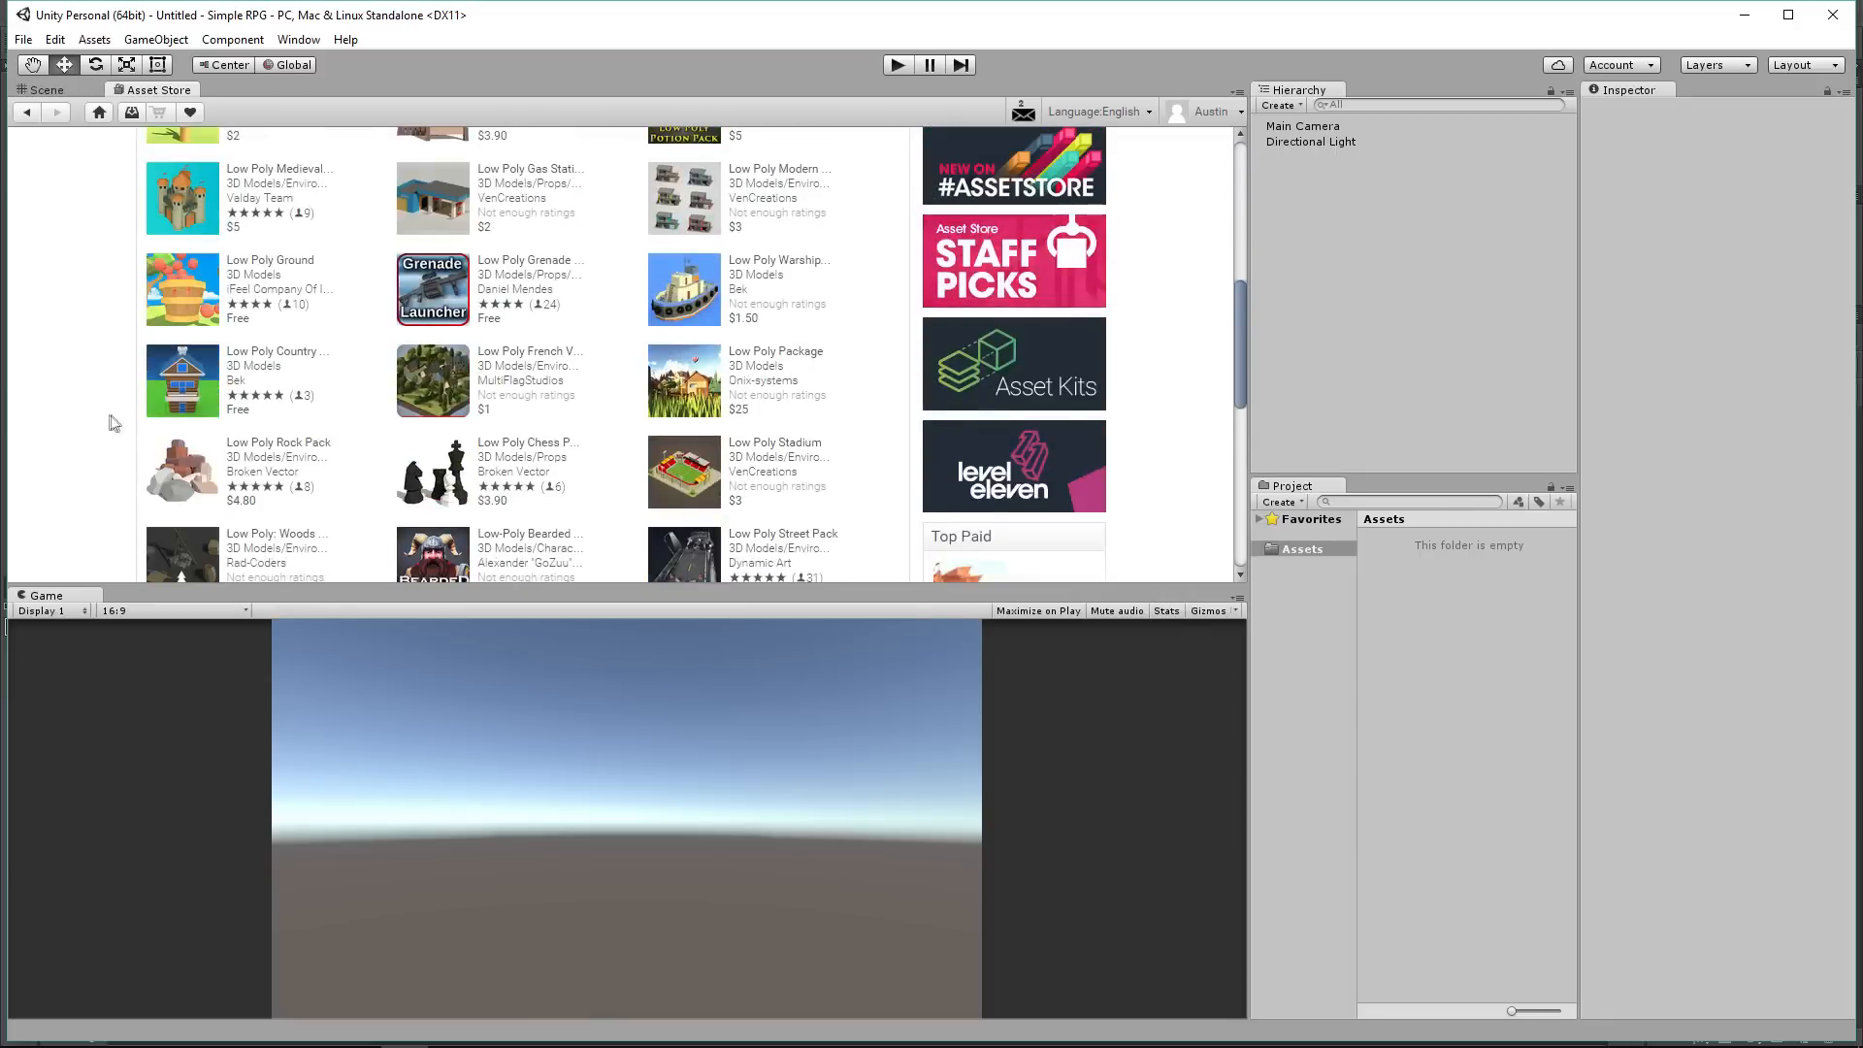
pyautogui.scroll(-3, 117, 427)
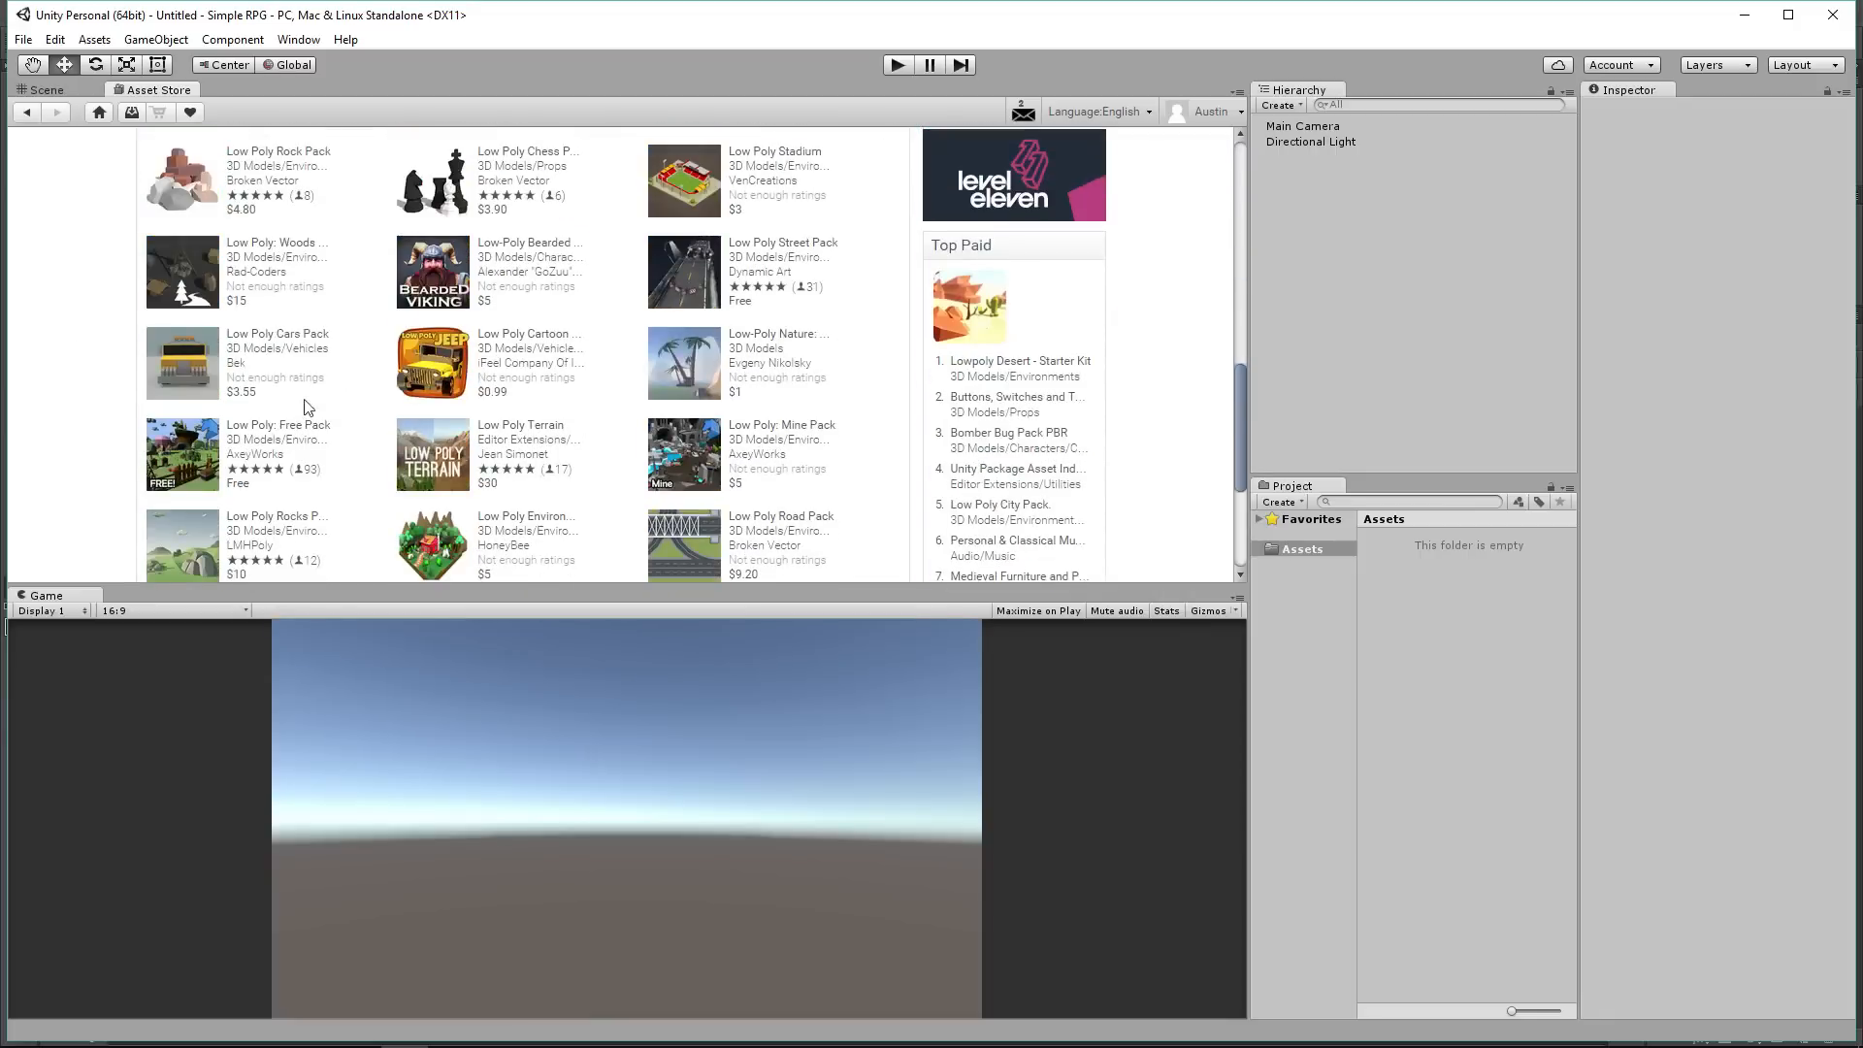
pyautogui.click(292, 428)
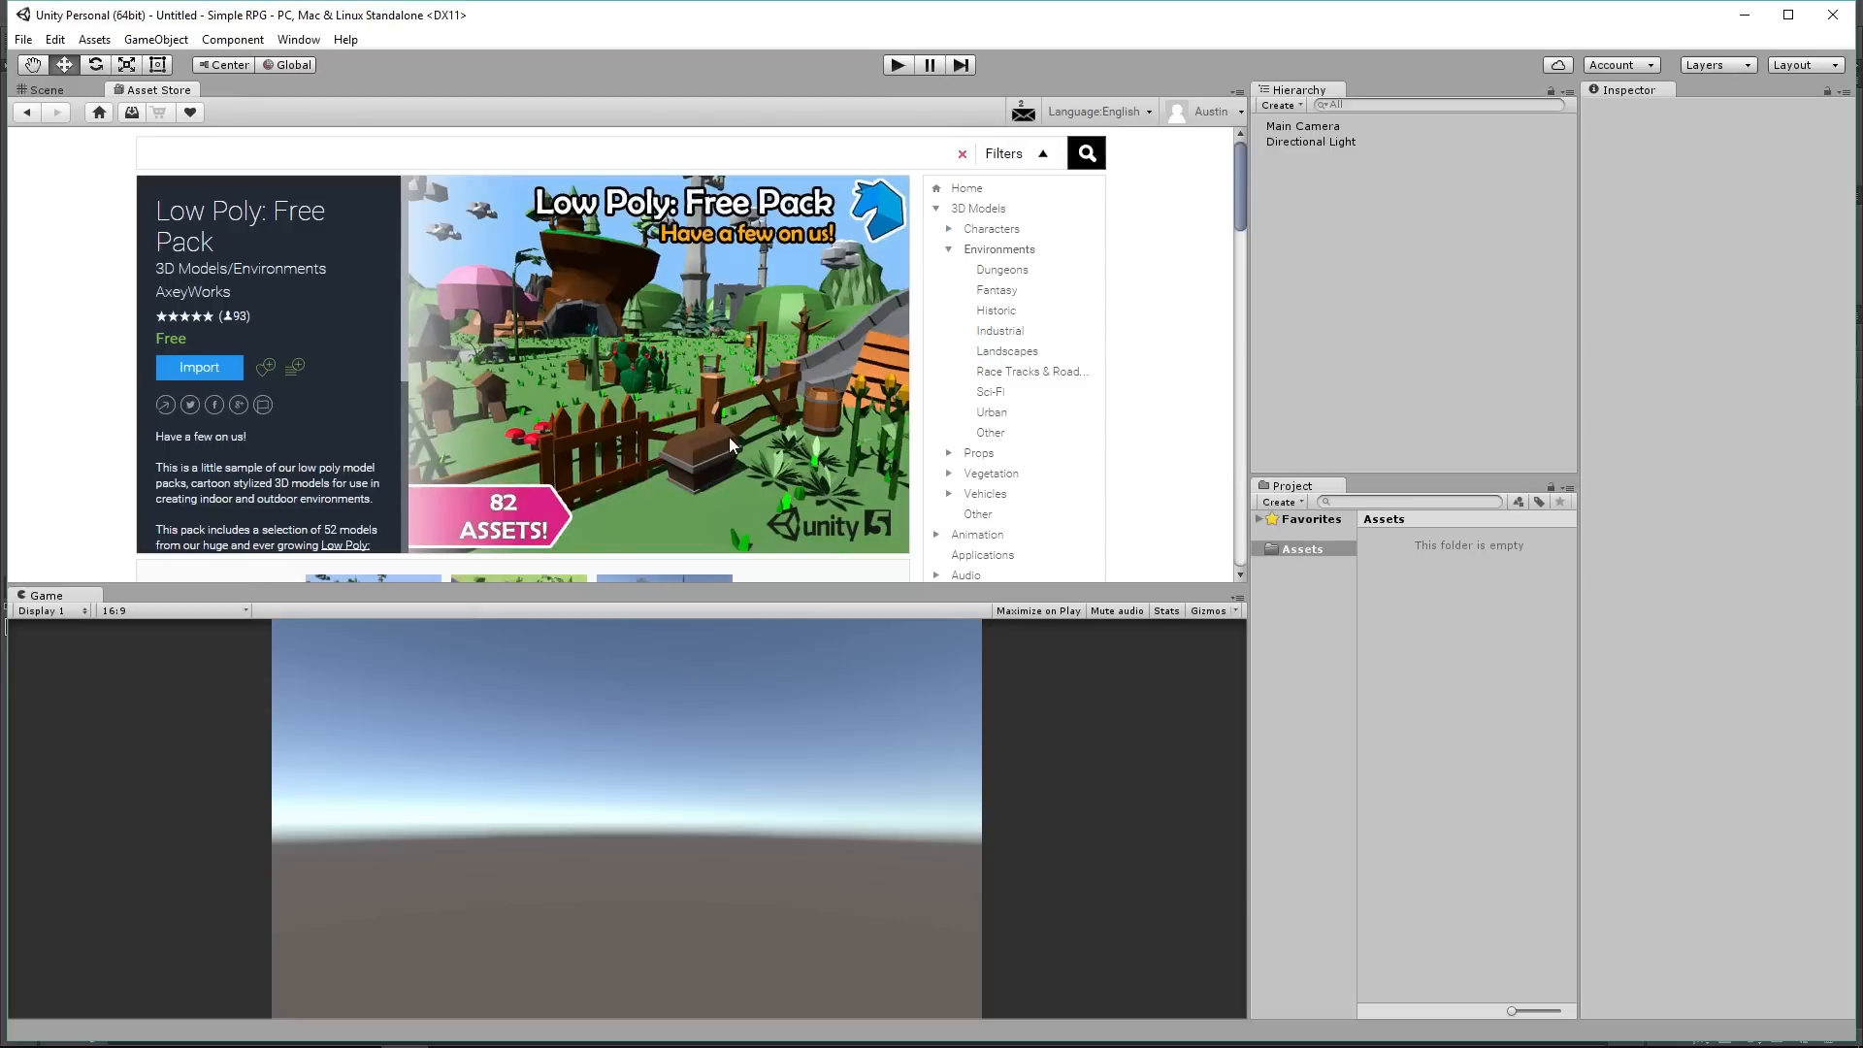
pyautogui.click(200, 368)
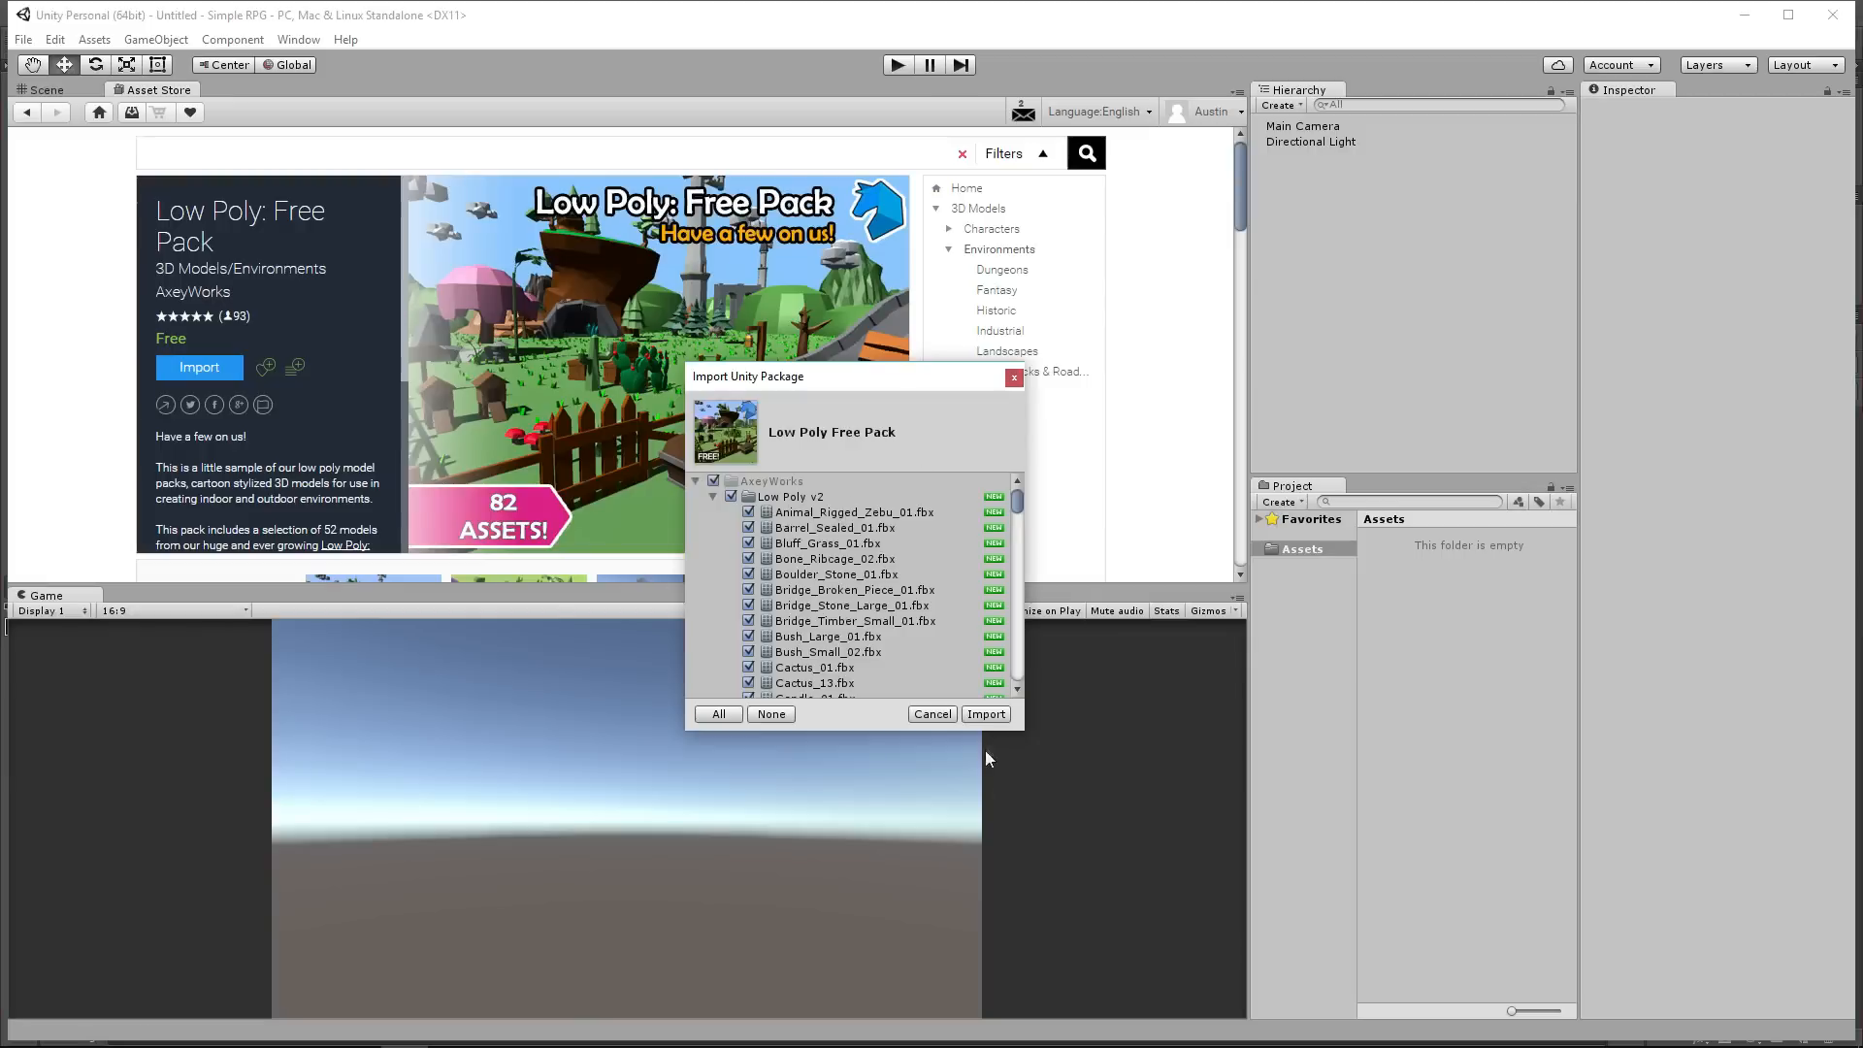
pyautogui.click(995, 719)
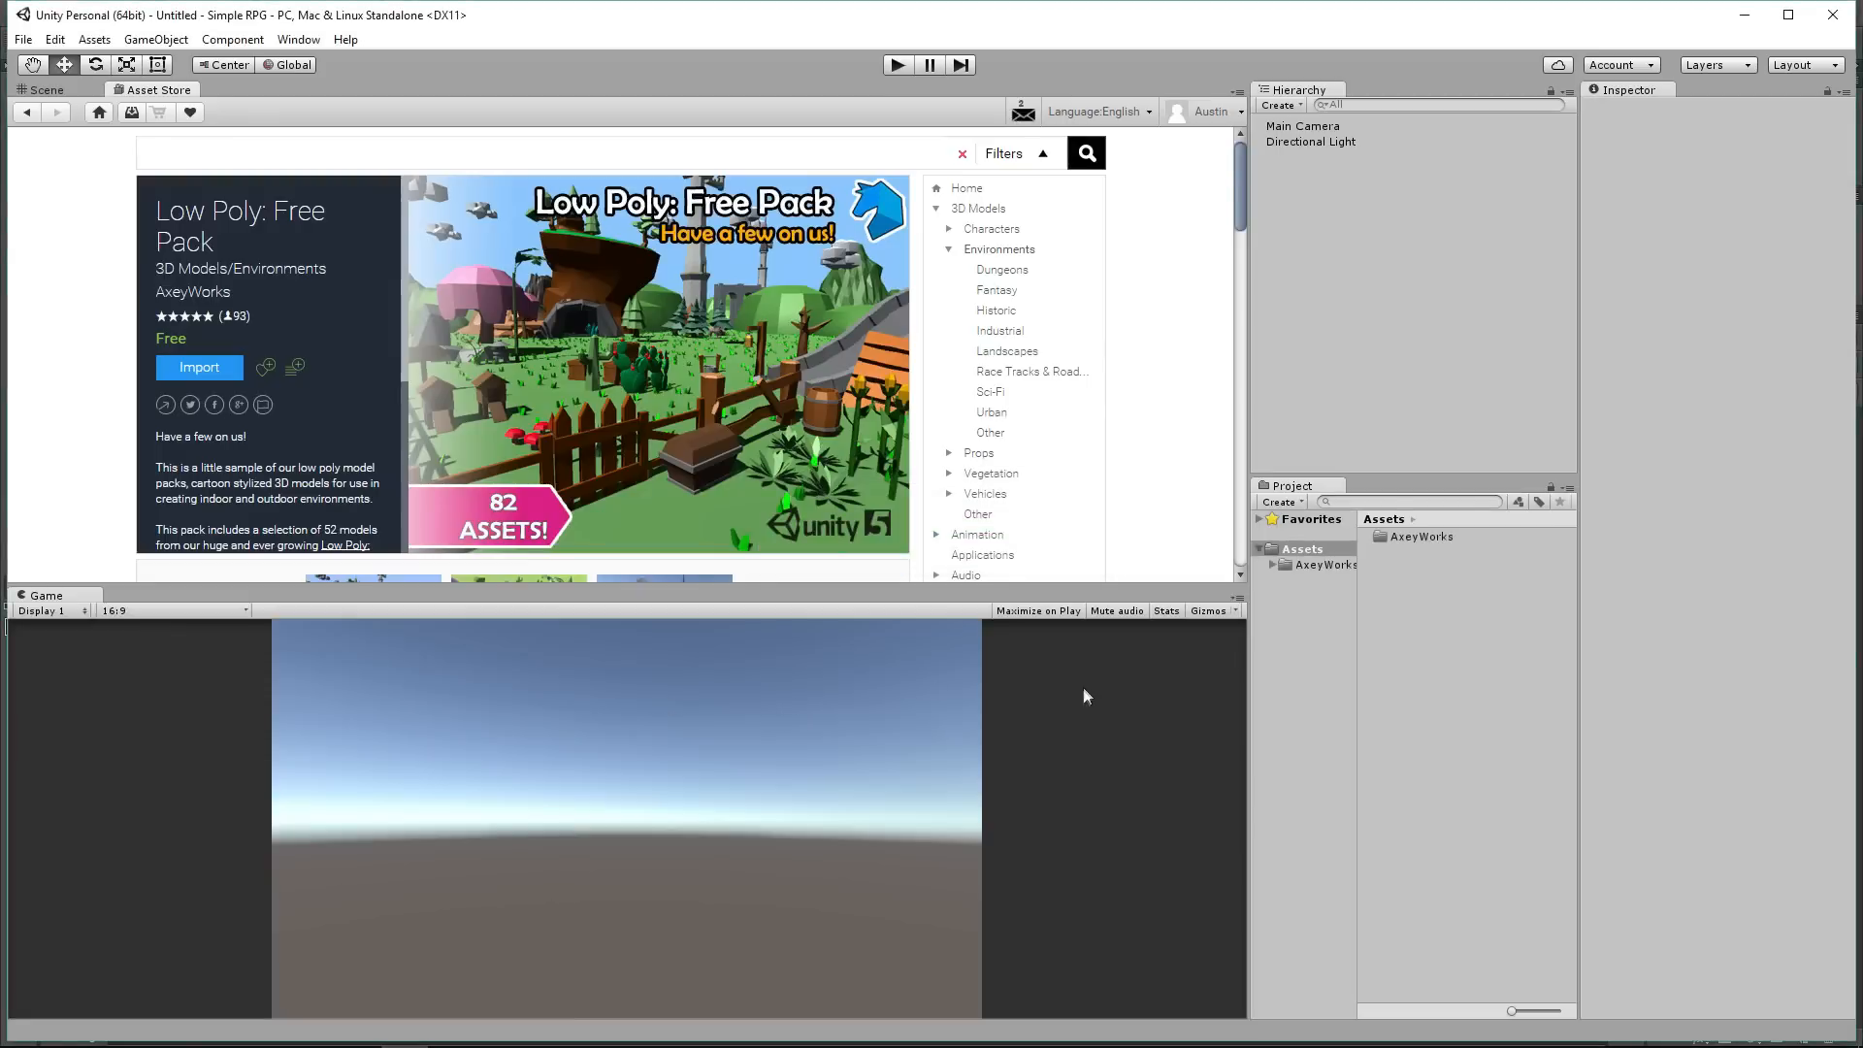
# Step: Return to the Scene view and close the Asset Store view
pyautogui.click(78, 87)
pyautogui.rightClick(160, 90)
pyautogui.click(199, 148)
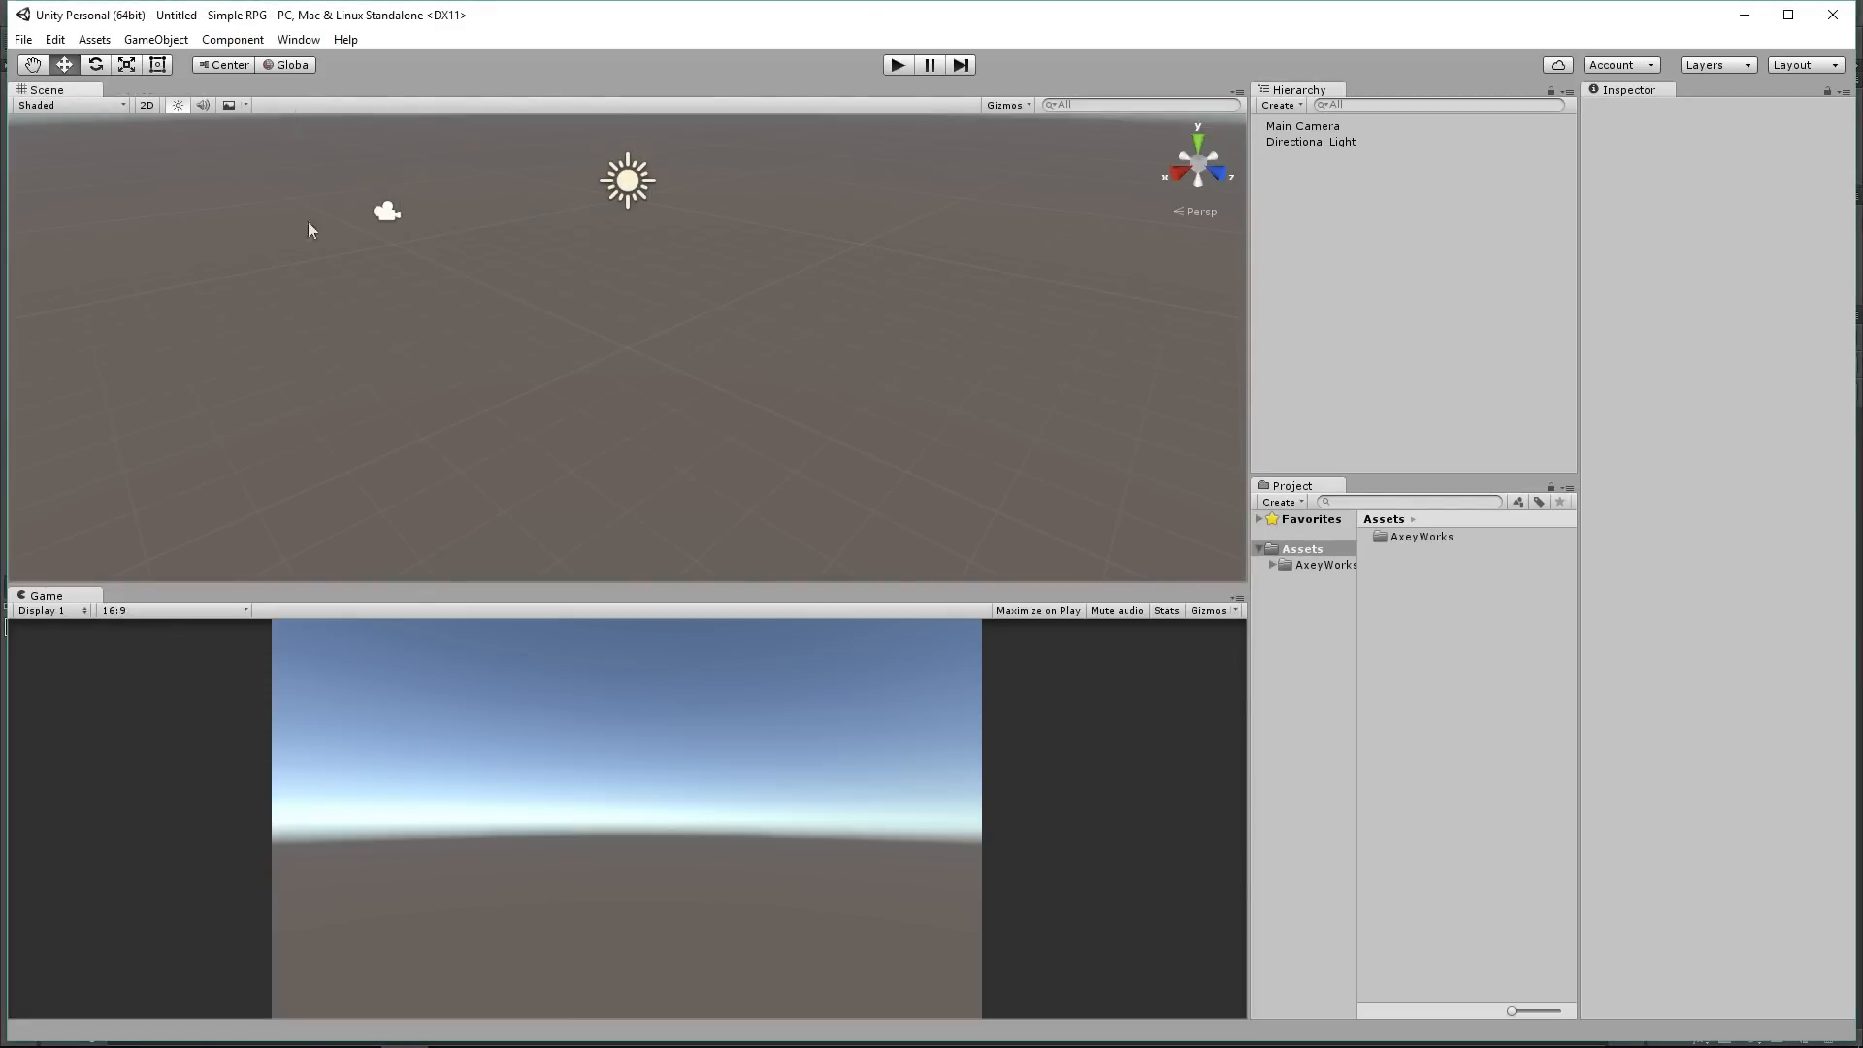
# Step: Create an empty game object and move it out from under Directional Light to the root of the hierarchy
pyautogui.scroll(-2, 555, 267)
pyautogui.scroll(4, 555, 267)
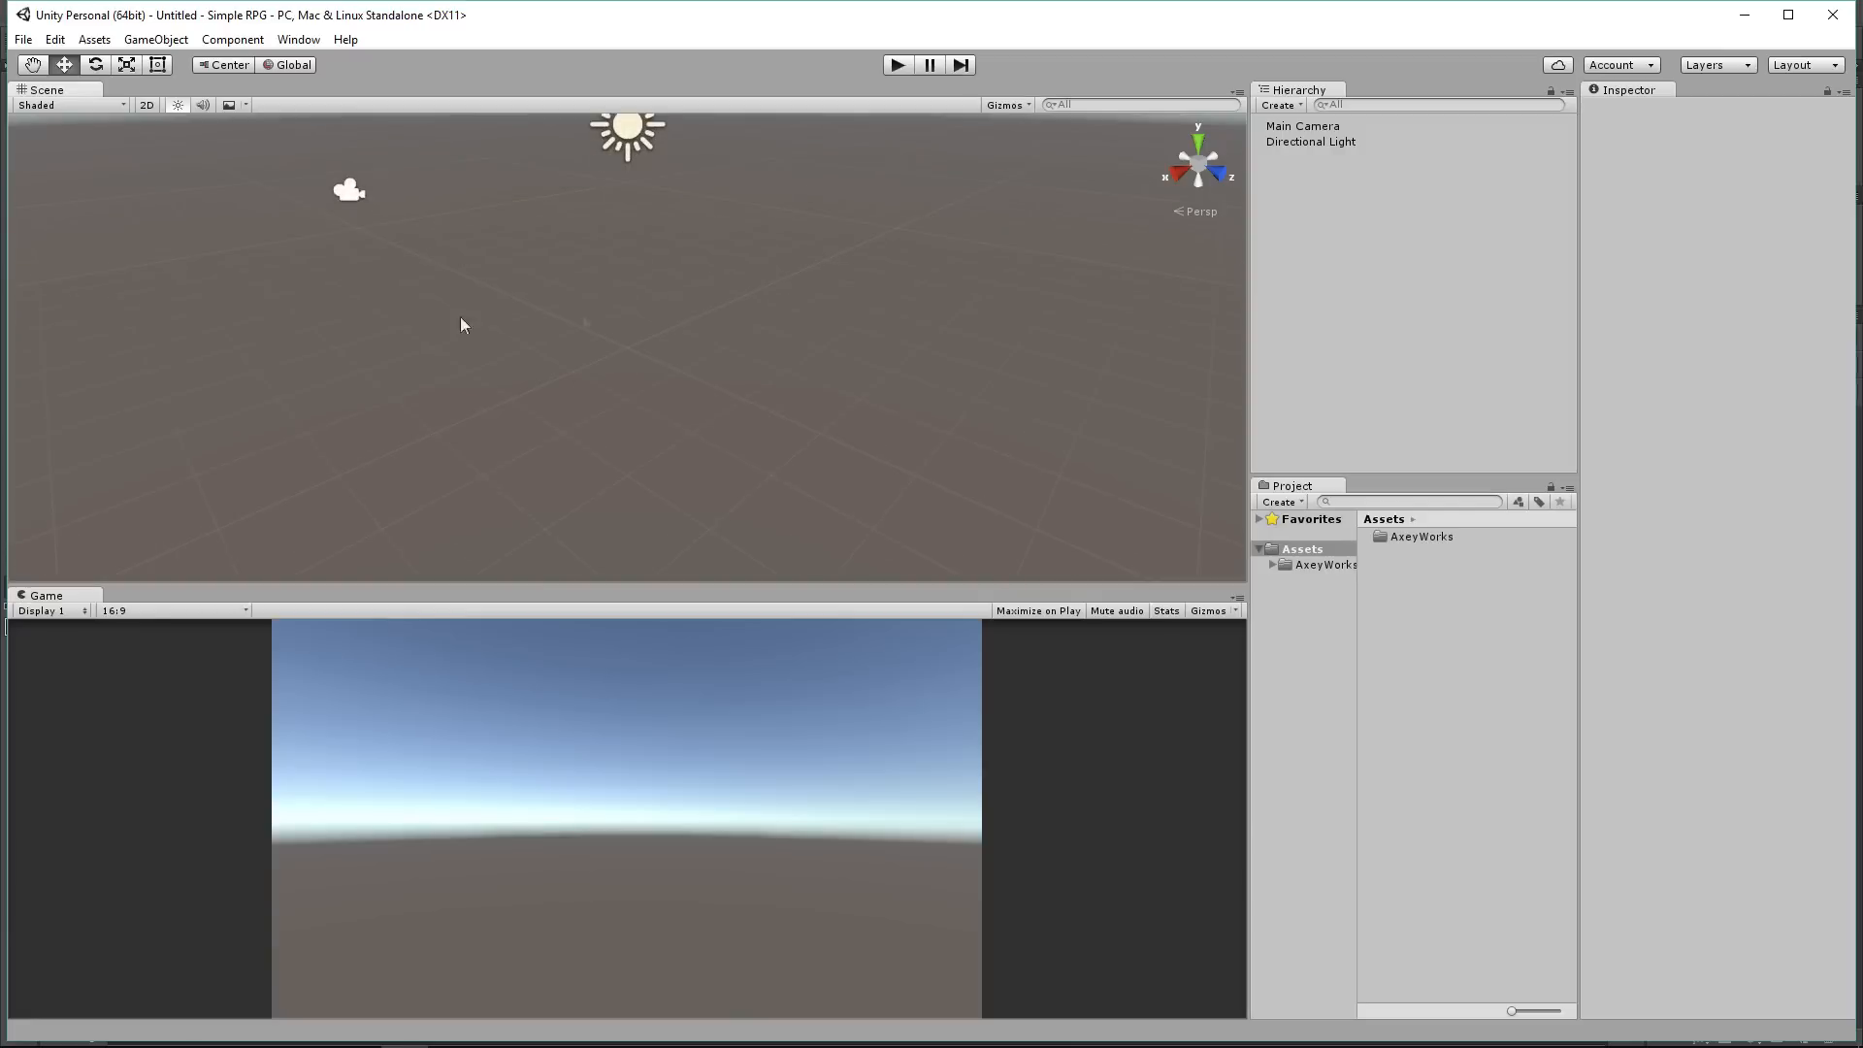
pyautogui.click(1300, 141)
pyautogui.scroll(-1, 588, 272)
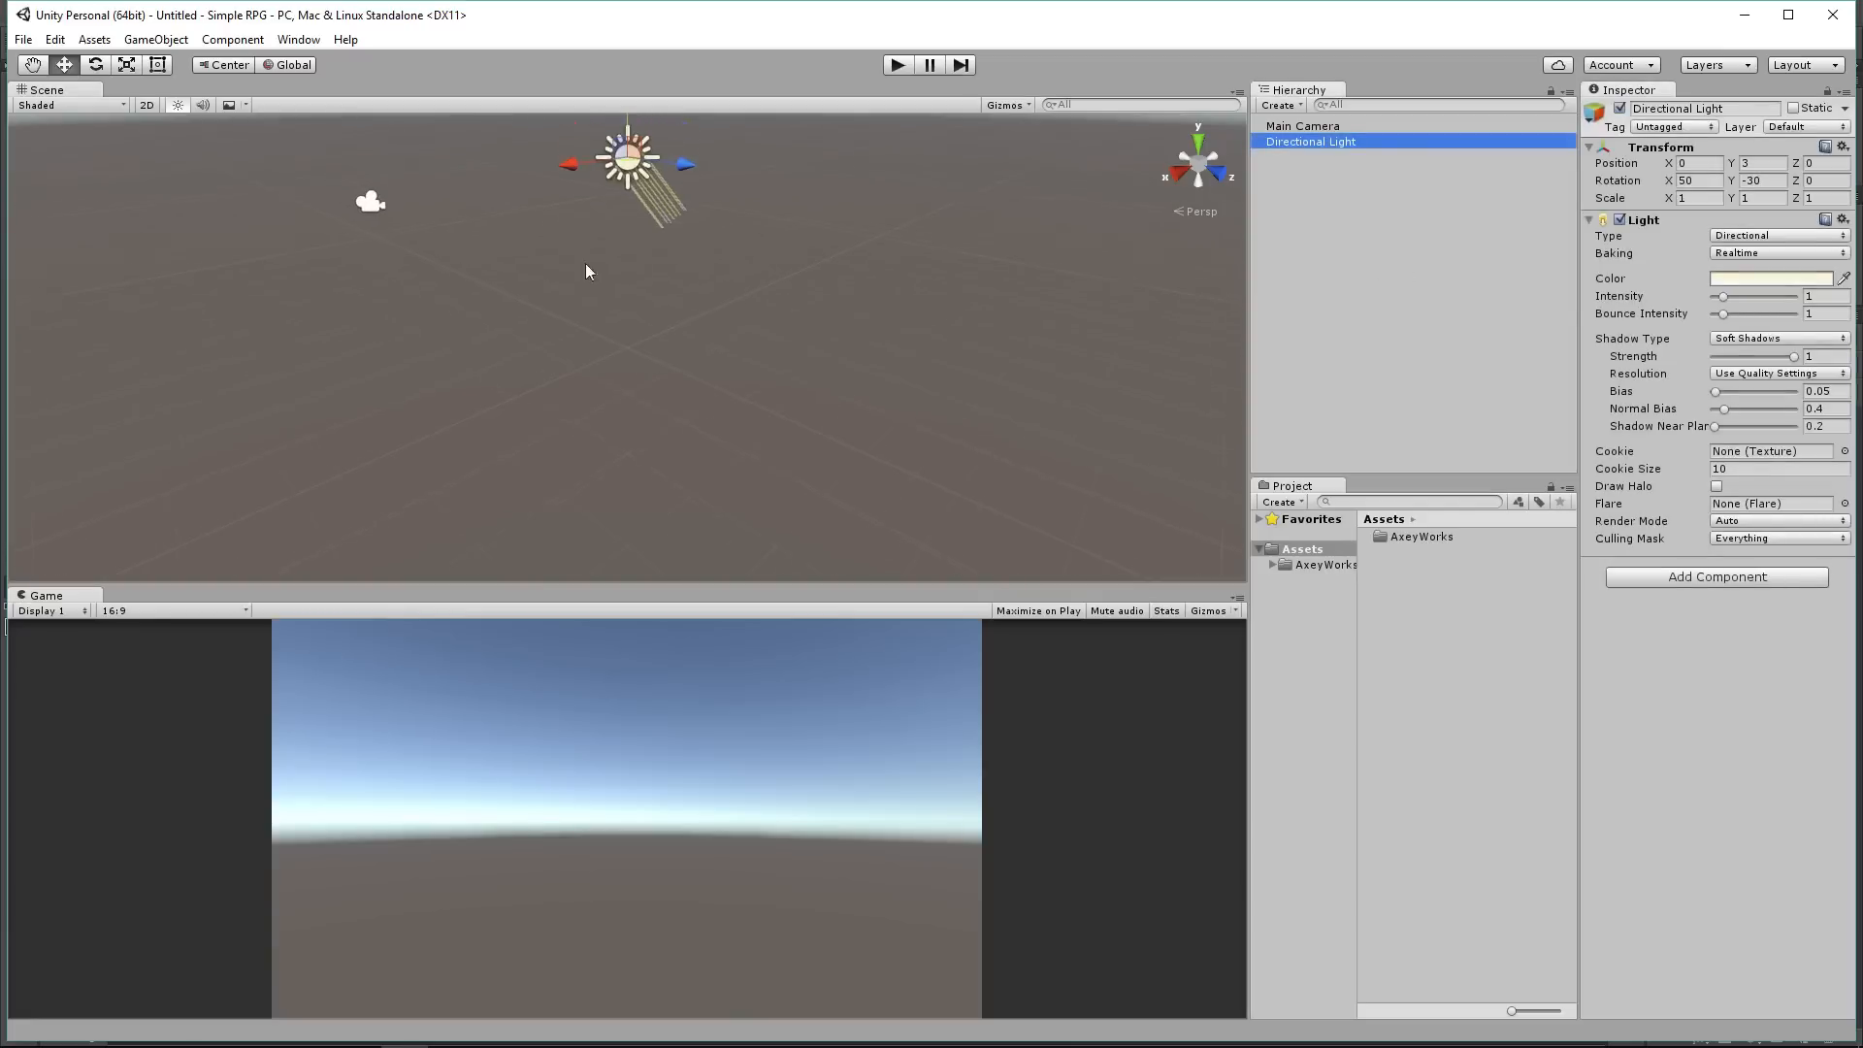
pyautogui.rightClick(1334, 231)
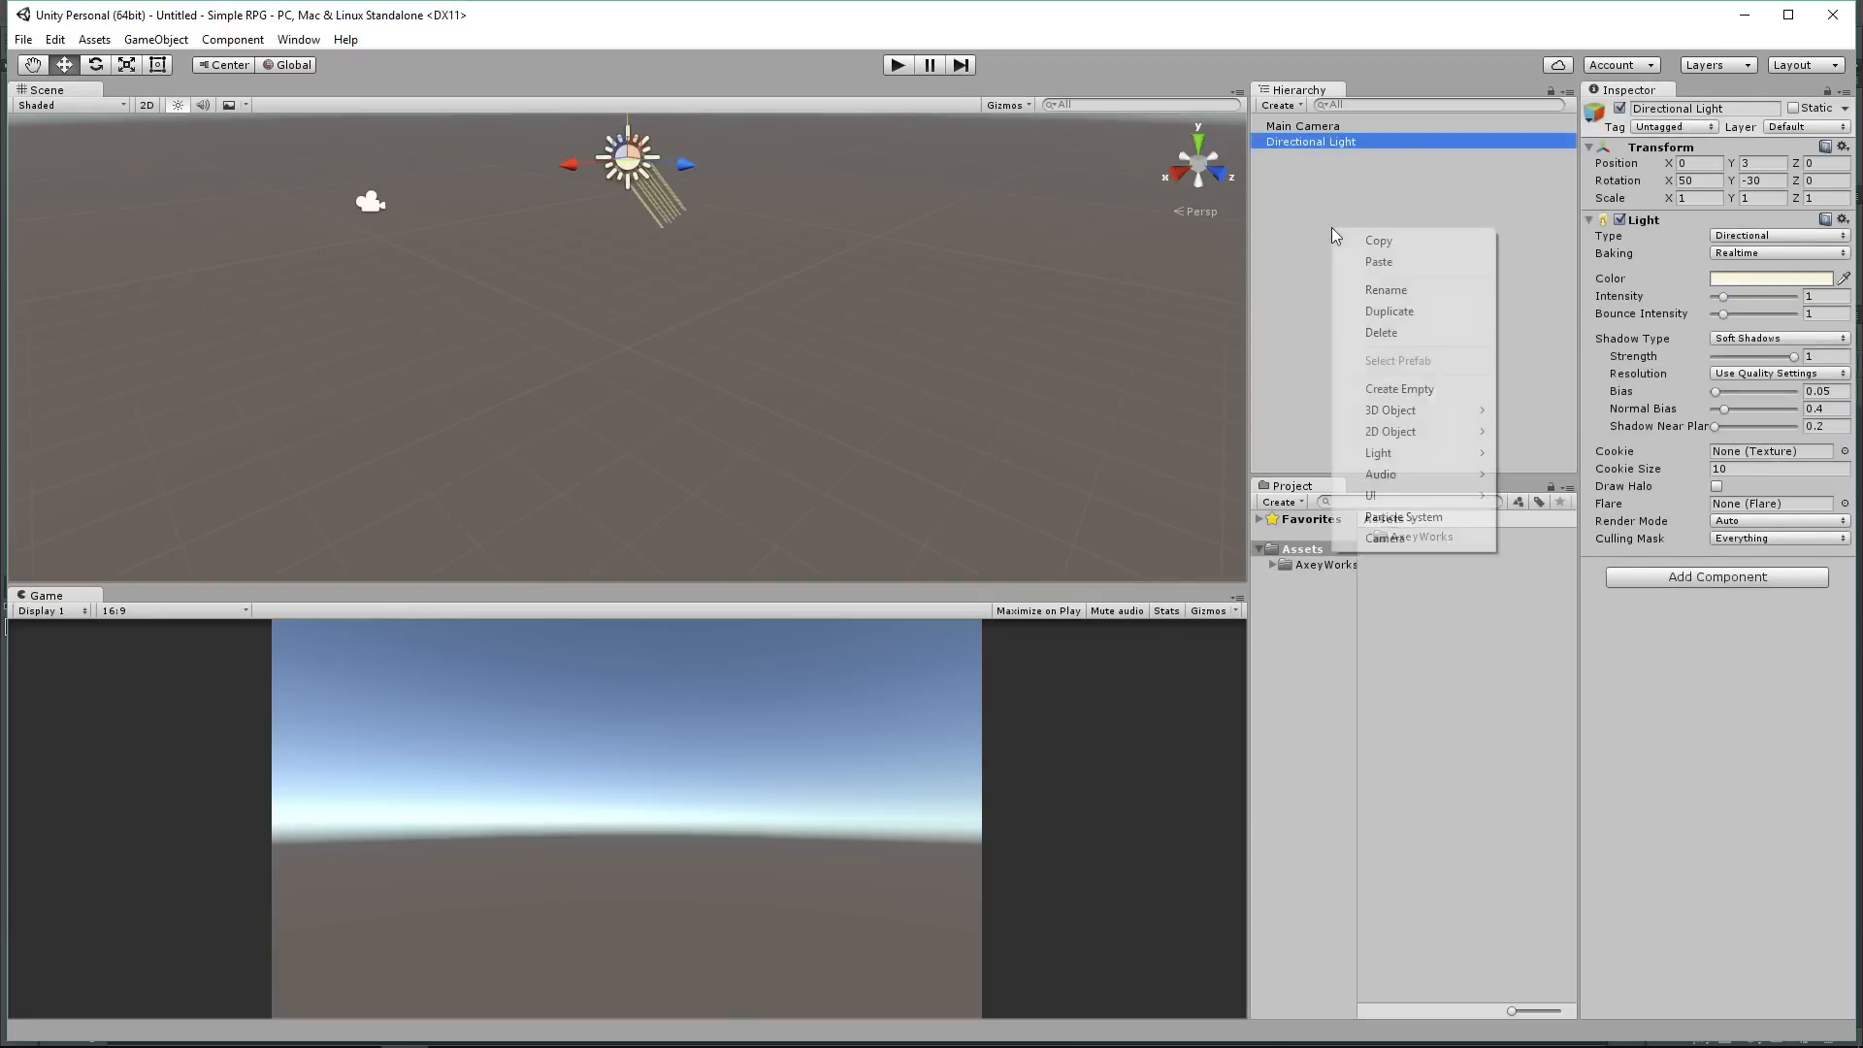
pyautogui.click(1398, 388)
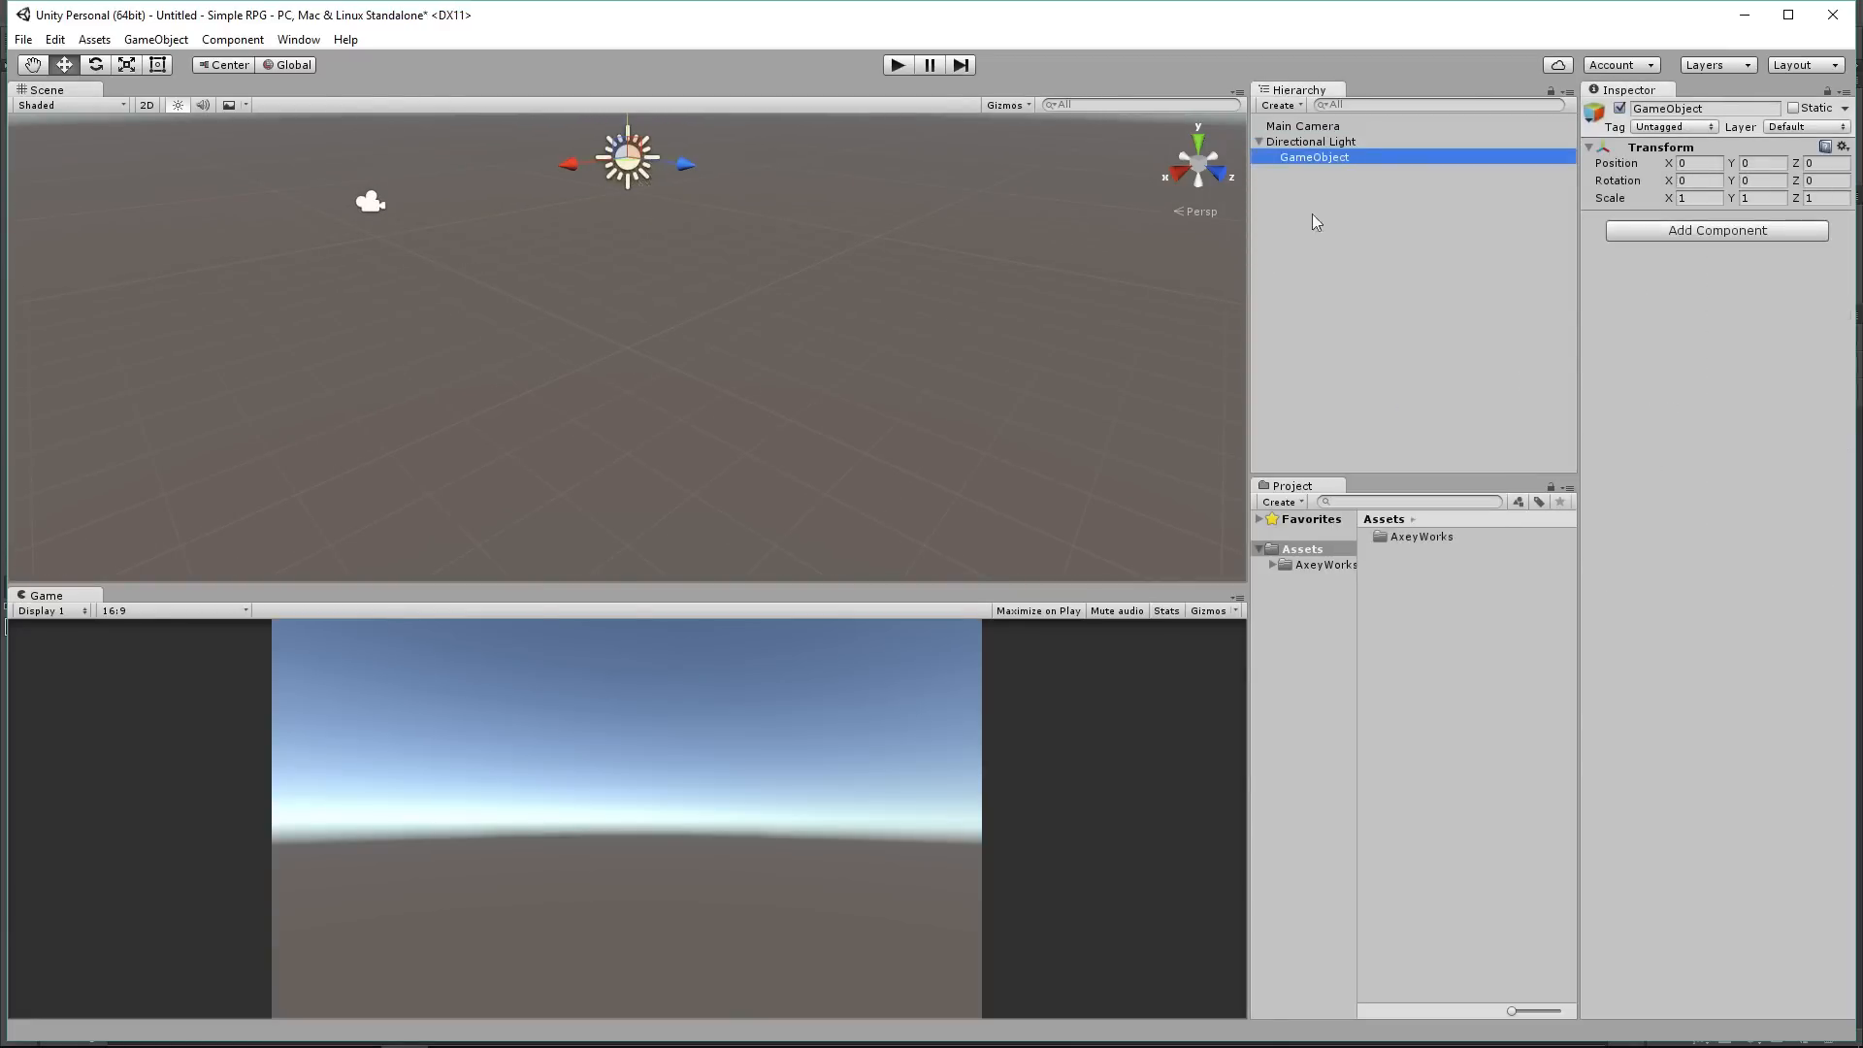
pyautogui.moveTo(1312, 158); pyautogui.dragTo(1308, 229)
# Step: Rename the new empty game object as Environment
pyautogui.click(1297, 161)
pyautogui.write('EWnv')
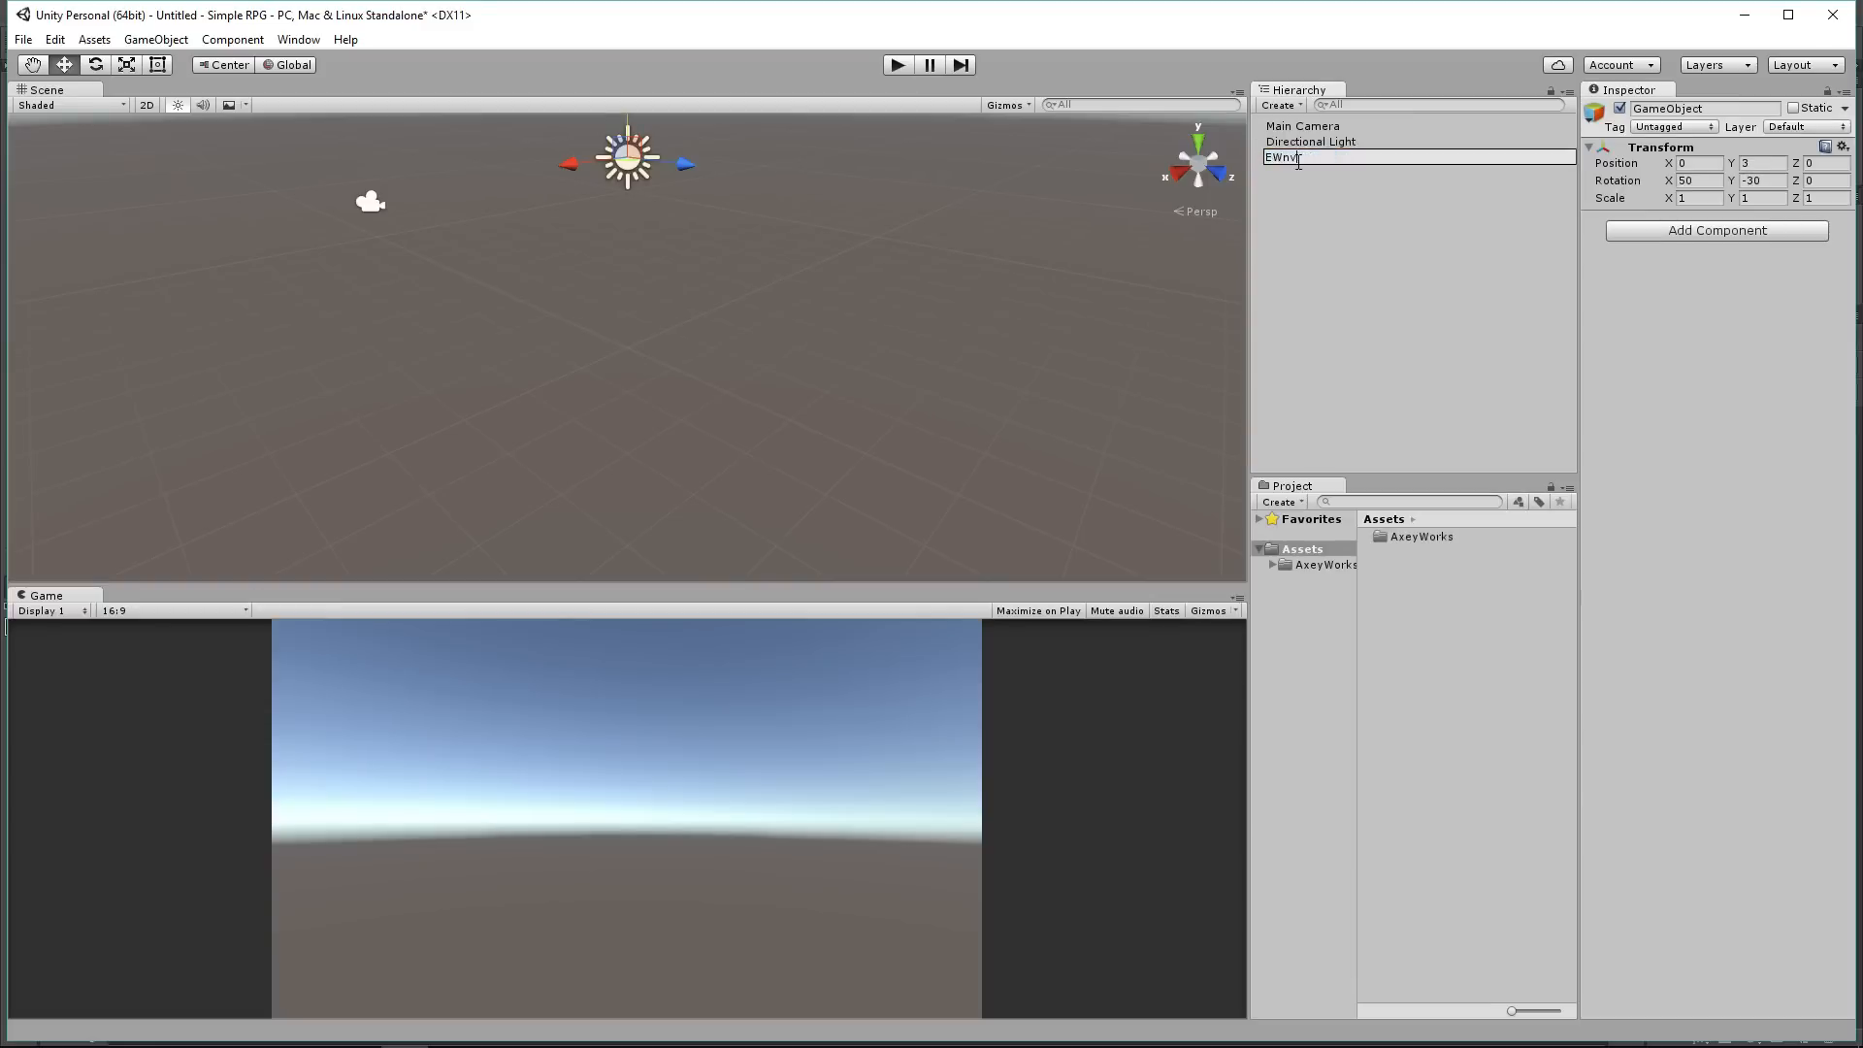
pyautogui.write('nvironment')
pyautogui.press('Return')
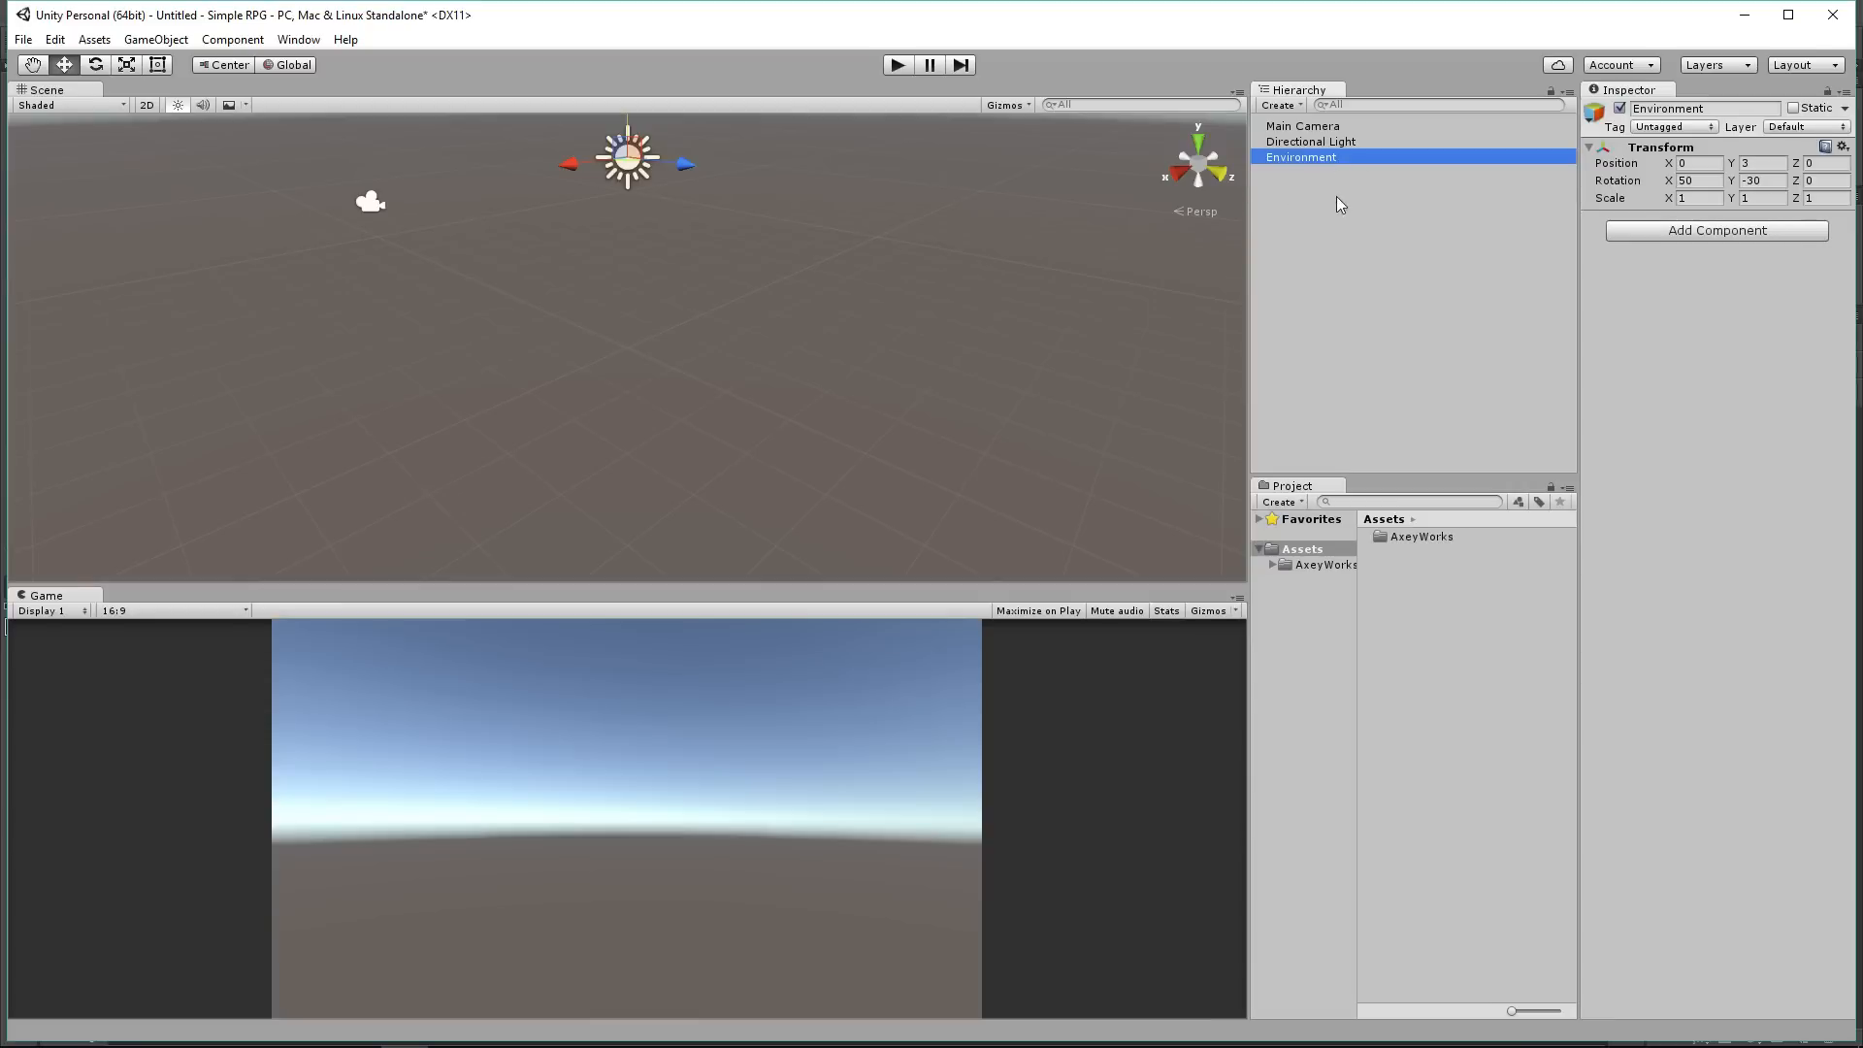
# Step: Open the Low Poly v2 folder inside AxeyWorks and look through its models
pyautogui.doubleClick(1382, 536)
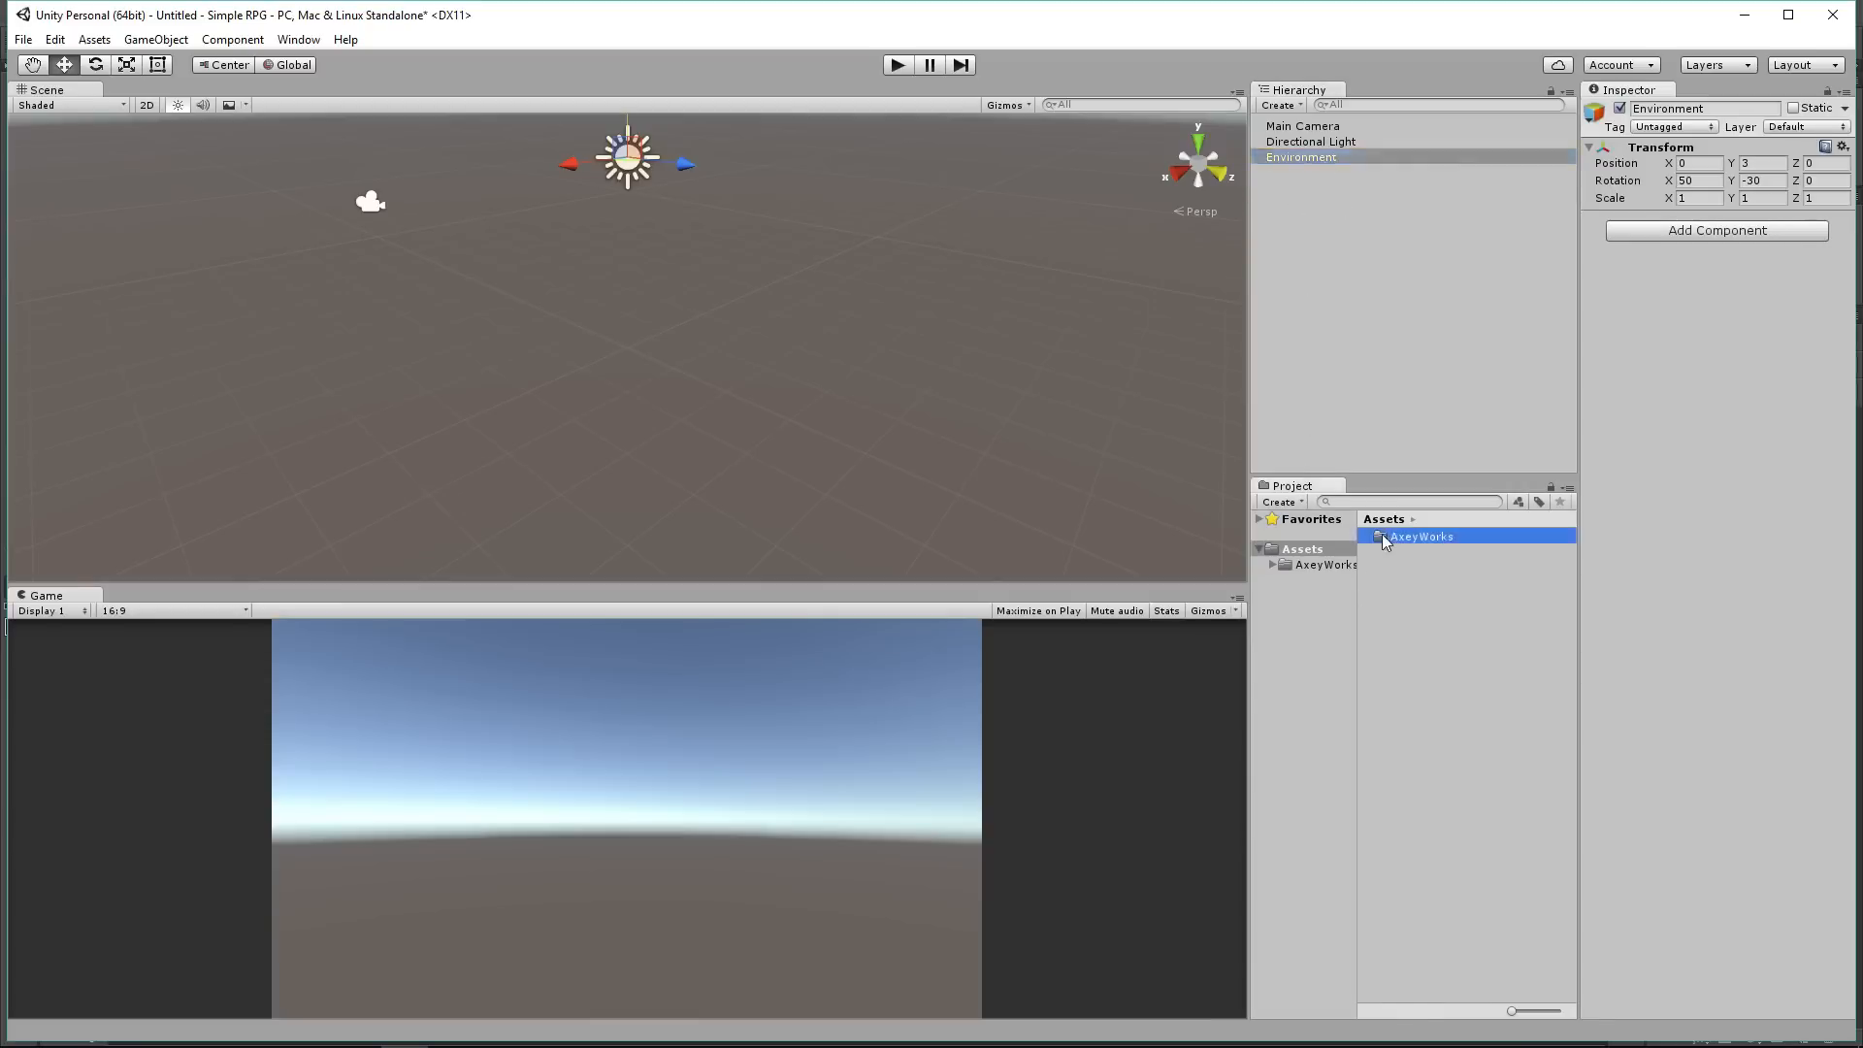
pyautogui.doubleClick(1412, 537)
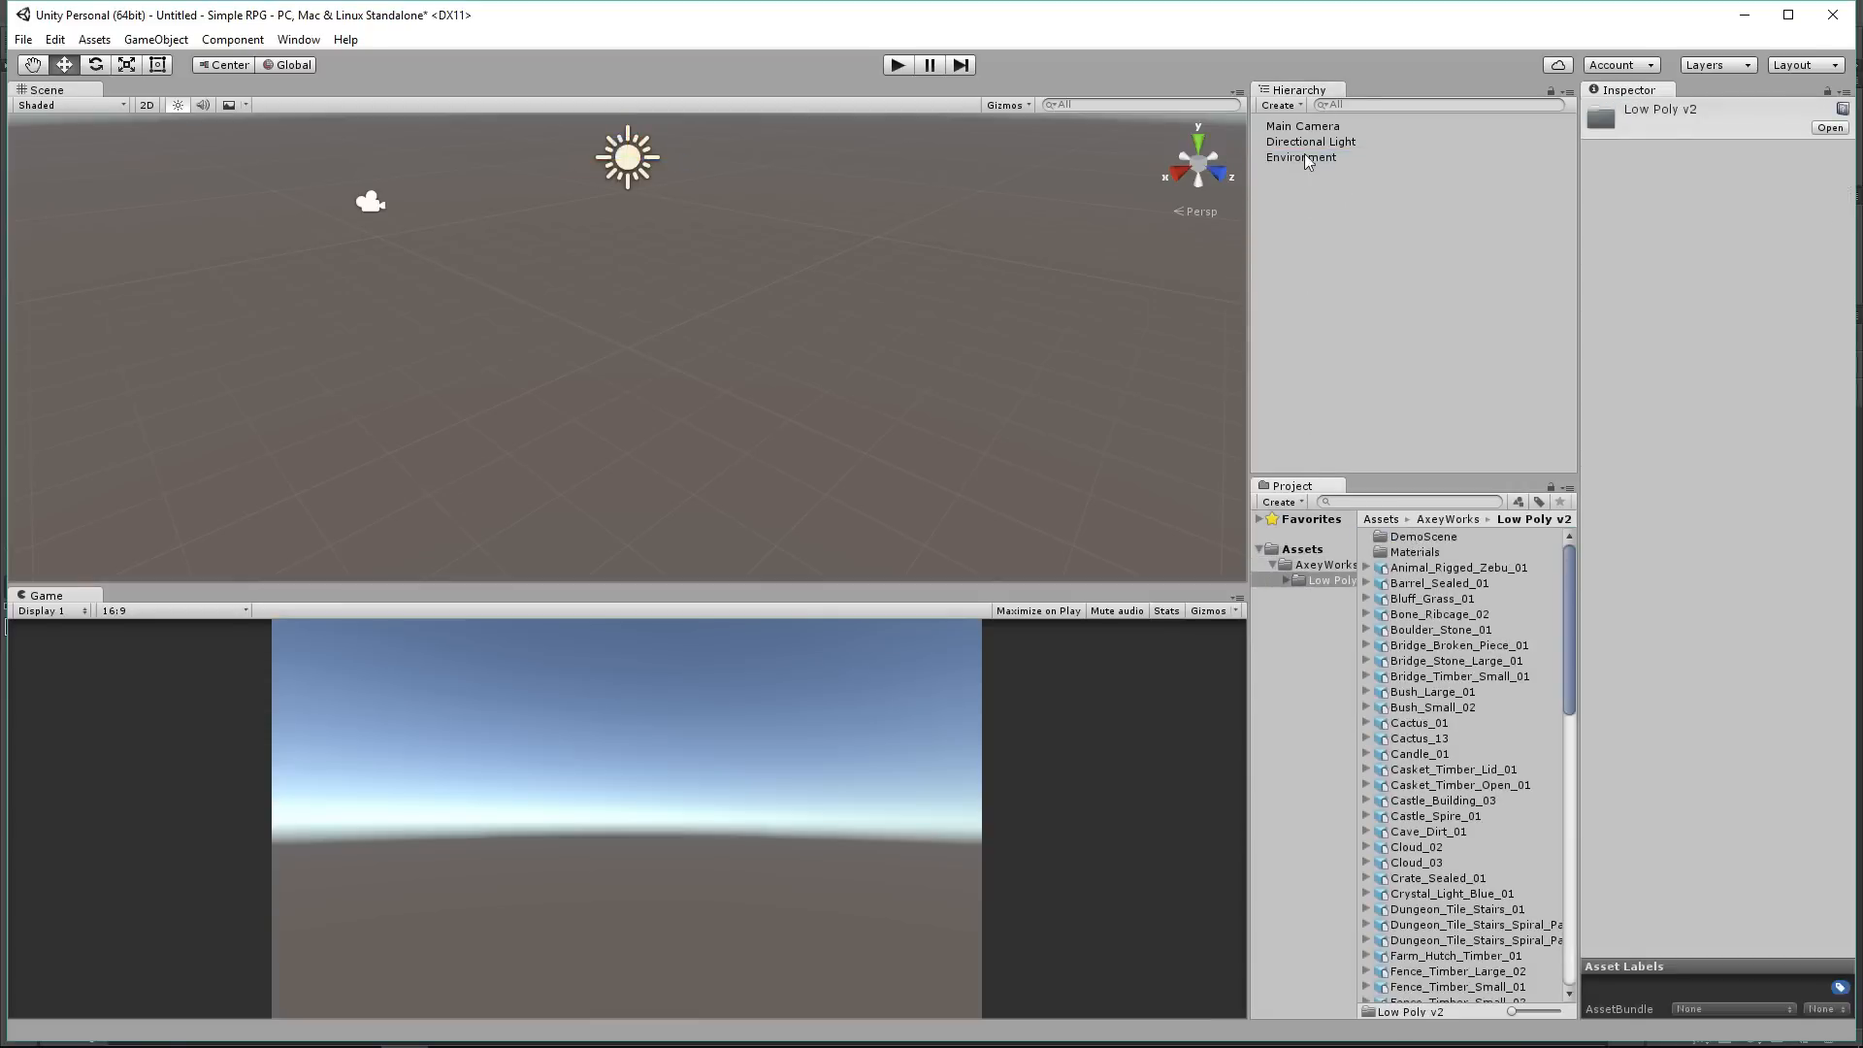
pyautogui.scroll(-10, 1478, 670)
pyautogui.scroll(10, 1479, 669)
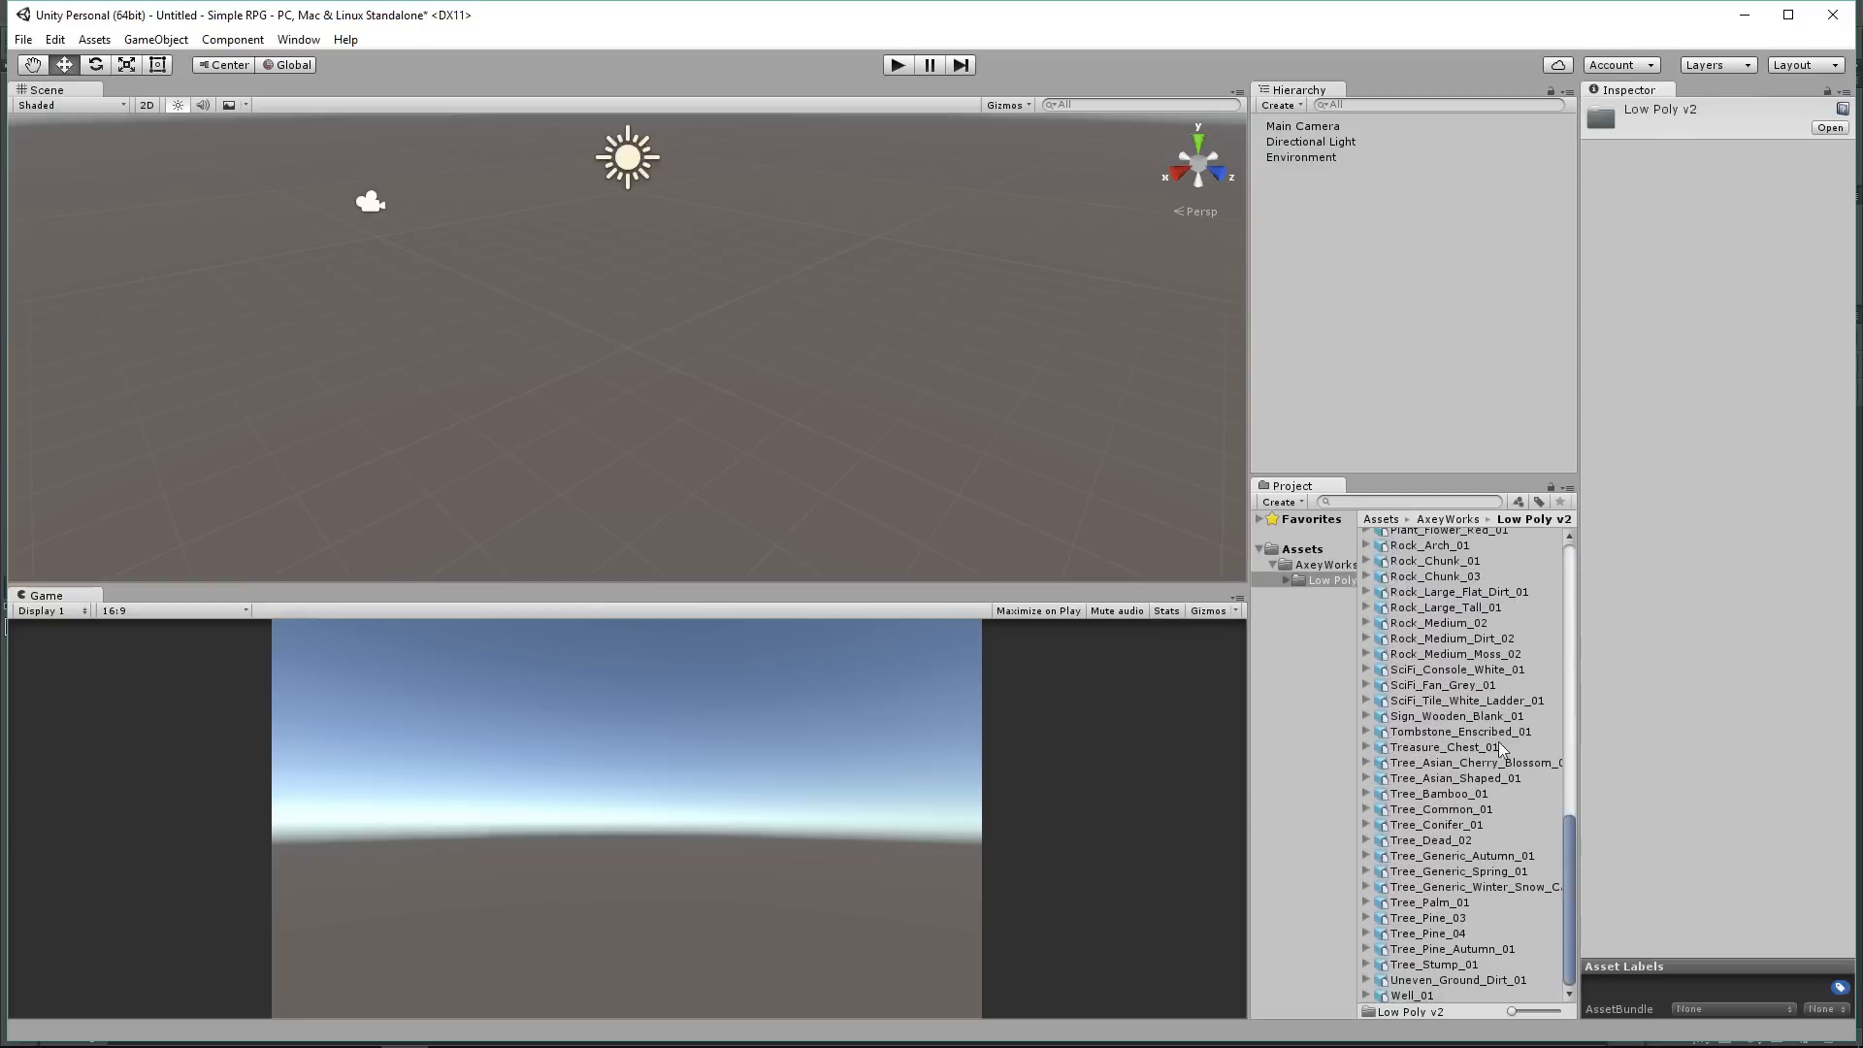
# Step: Add a 3D cube as a child of the Environment object
pyautogui.rightClick(1307, 159)
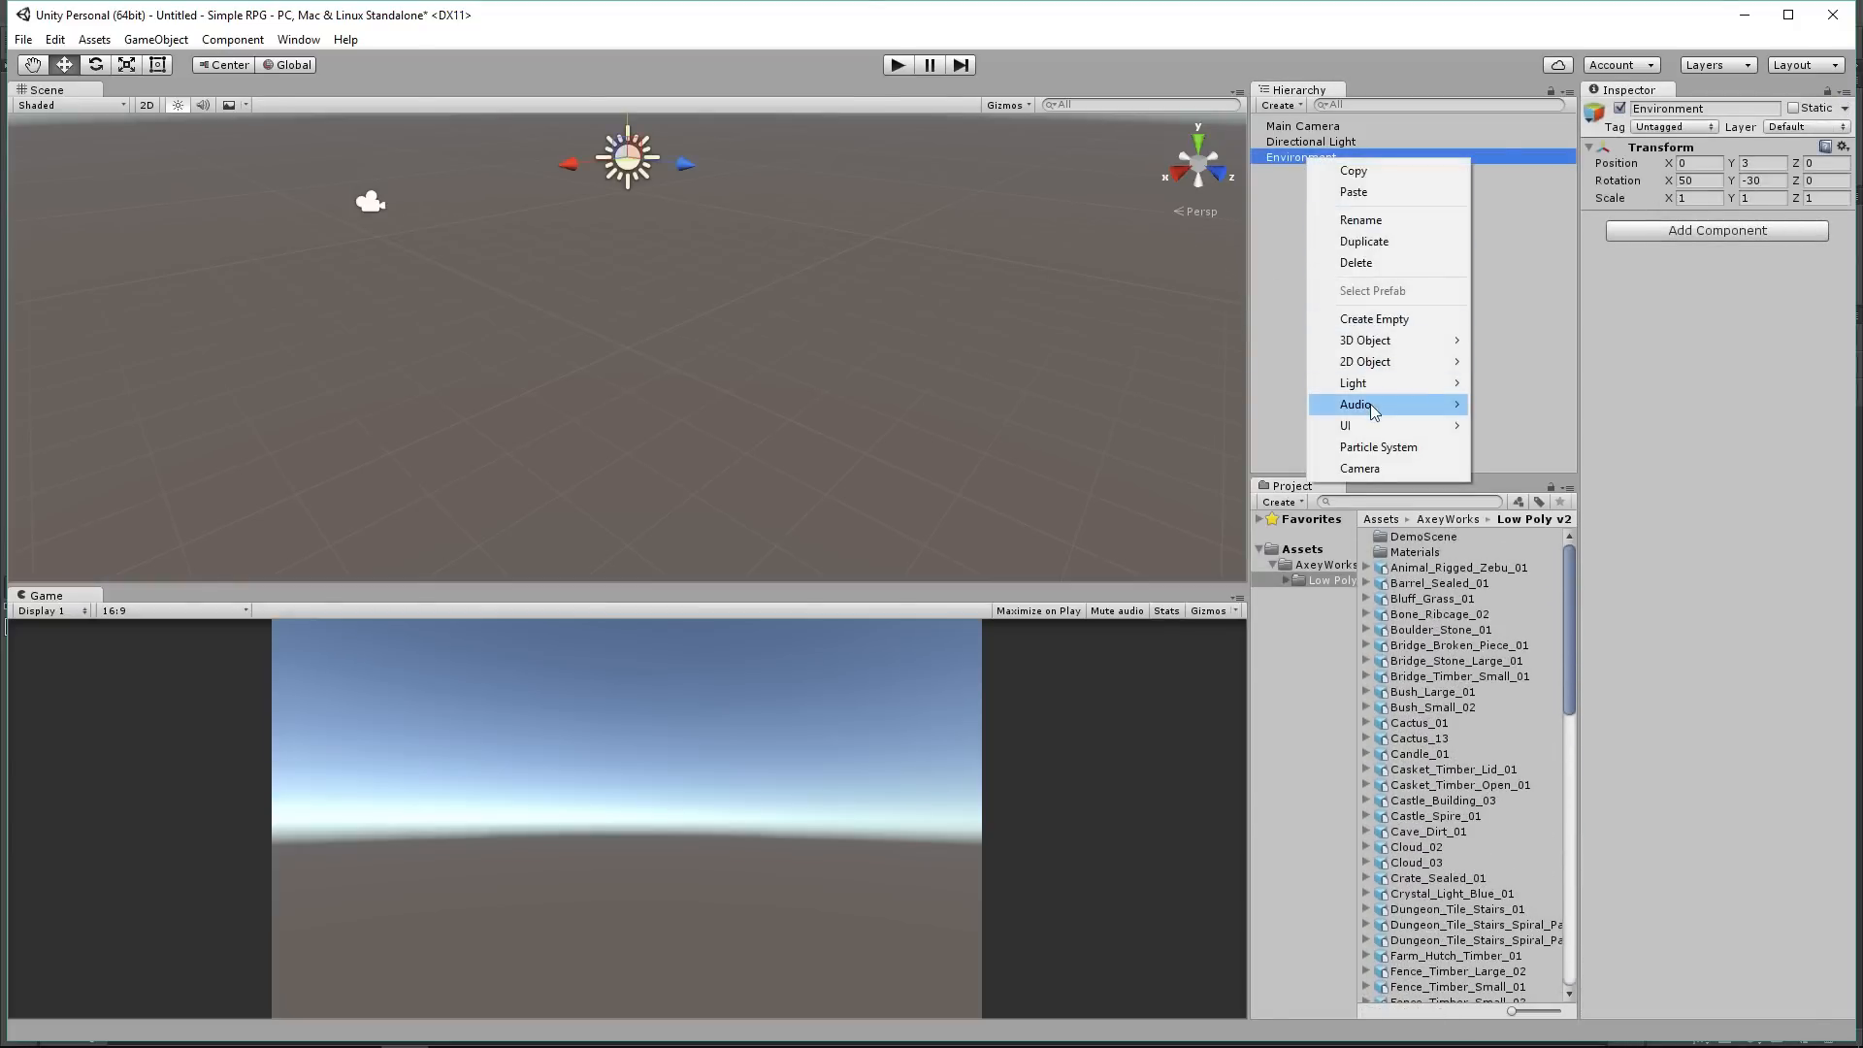
pyautogui.moveTo(1387, 341)
pyautogui.click(1515, 342)
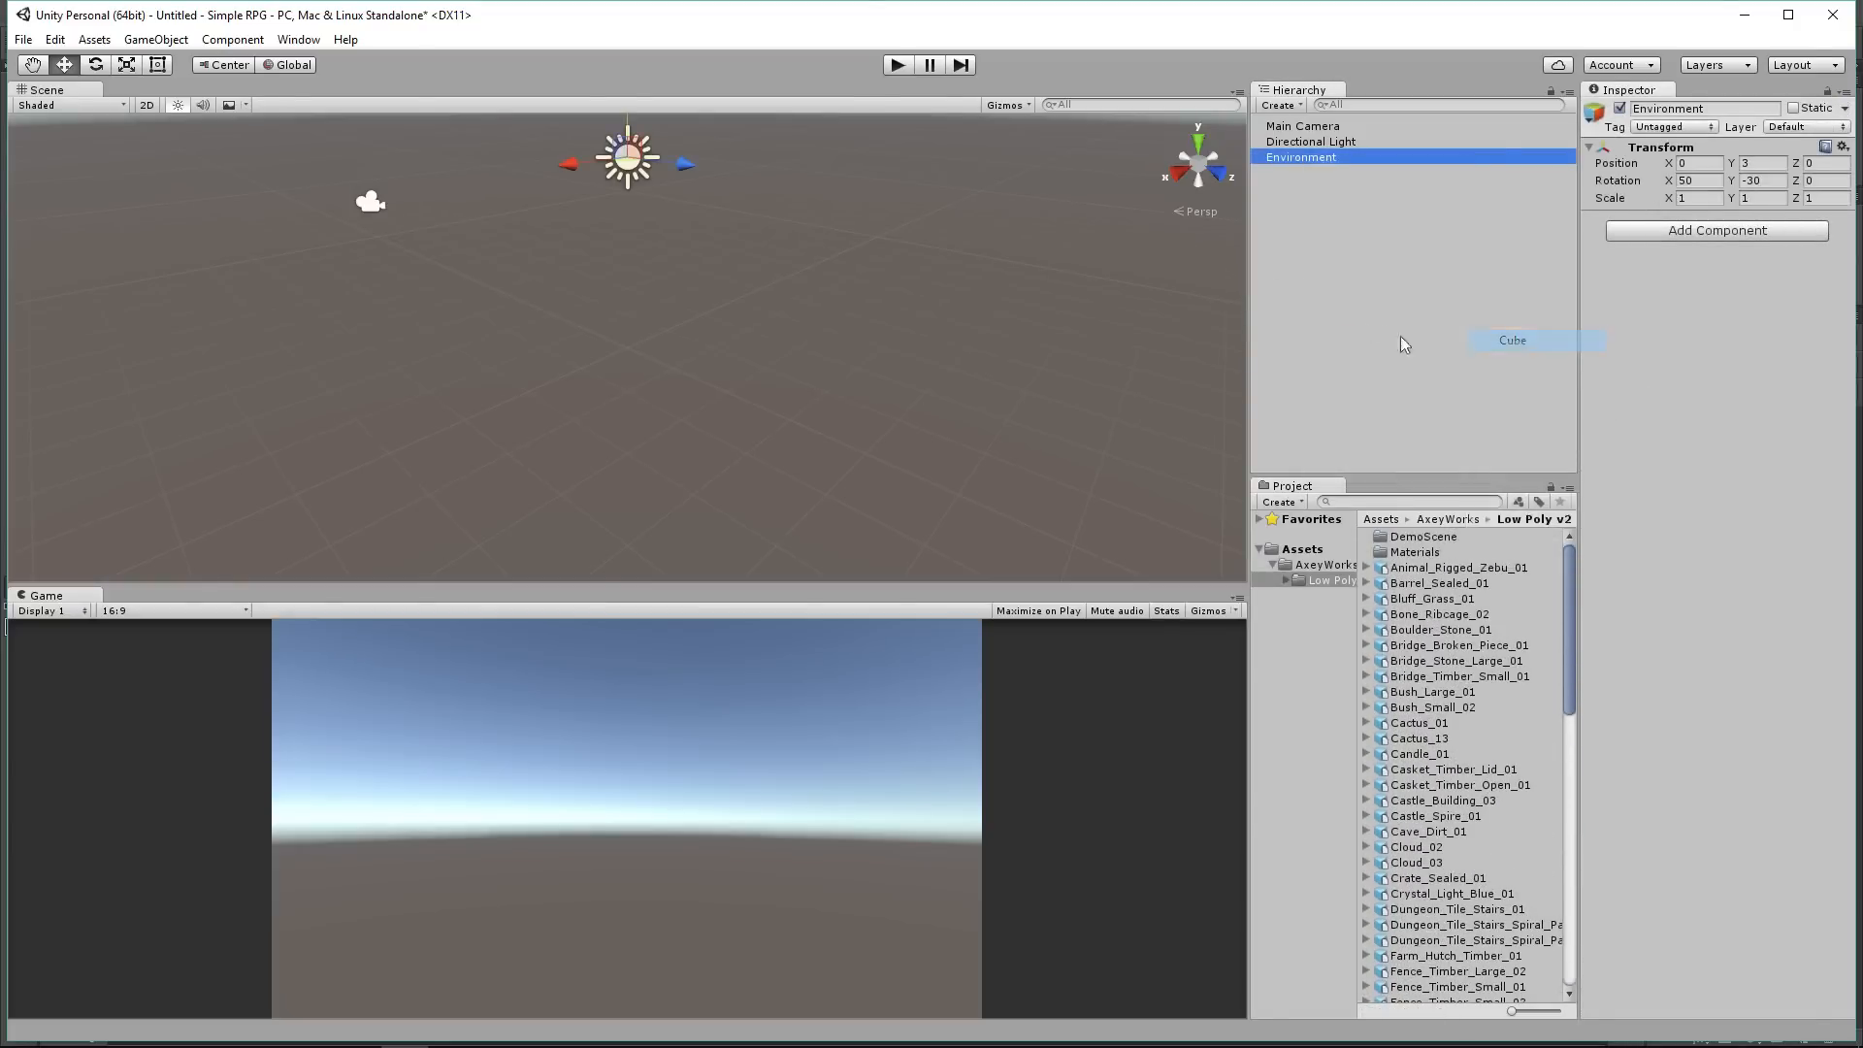
# Step: Set the Environment object's X and Y rotation to 0
pyautogui.click(1301, 157)
pyautogui.press('f')
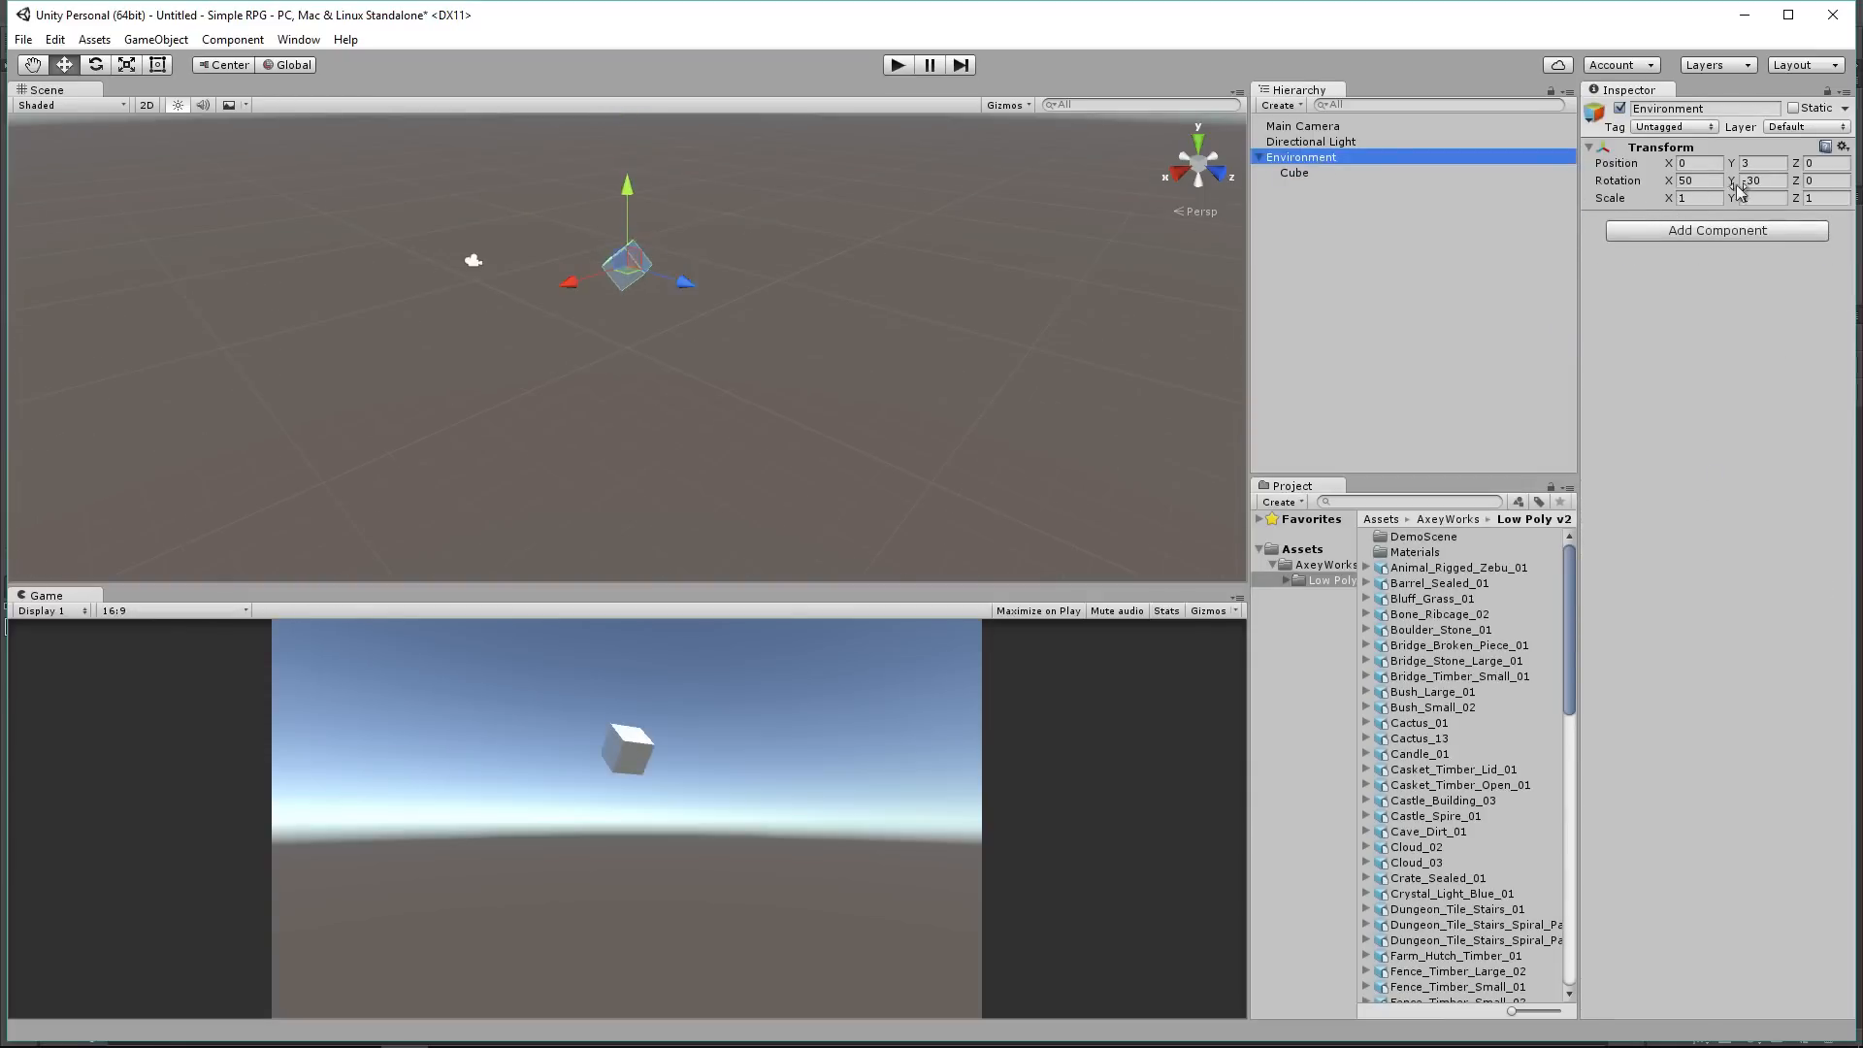
pyautogui.click(1782, 182)
pyautogui.write('0')
pyautogui.click(1710, 184)
pyautogui.write('0')
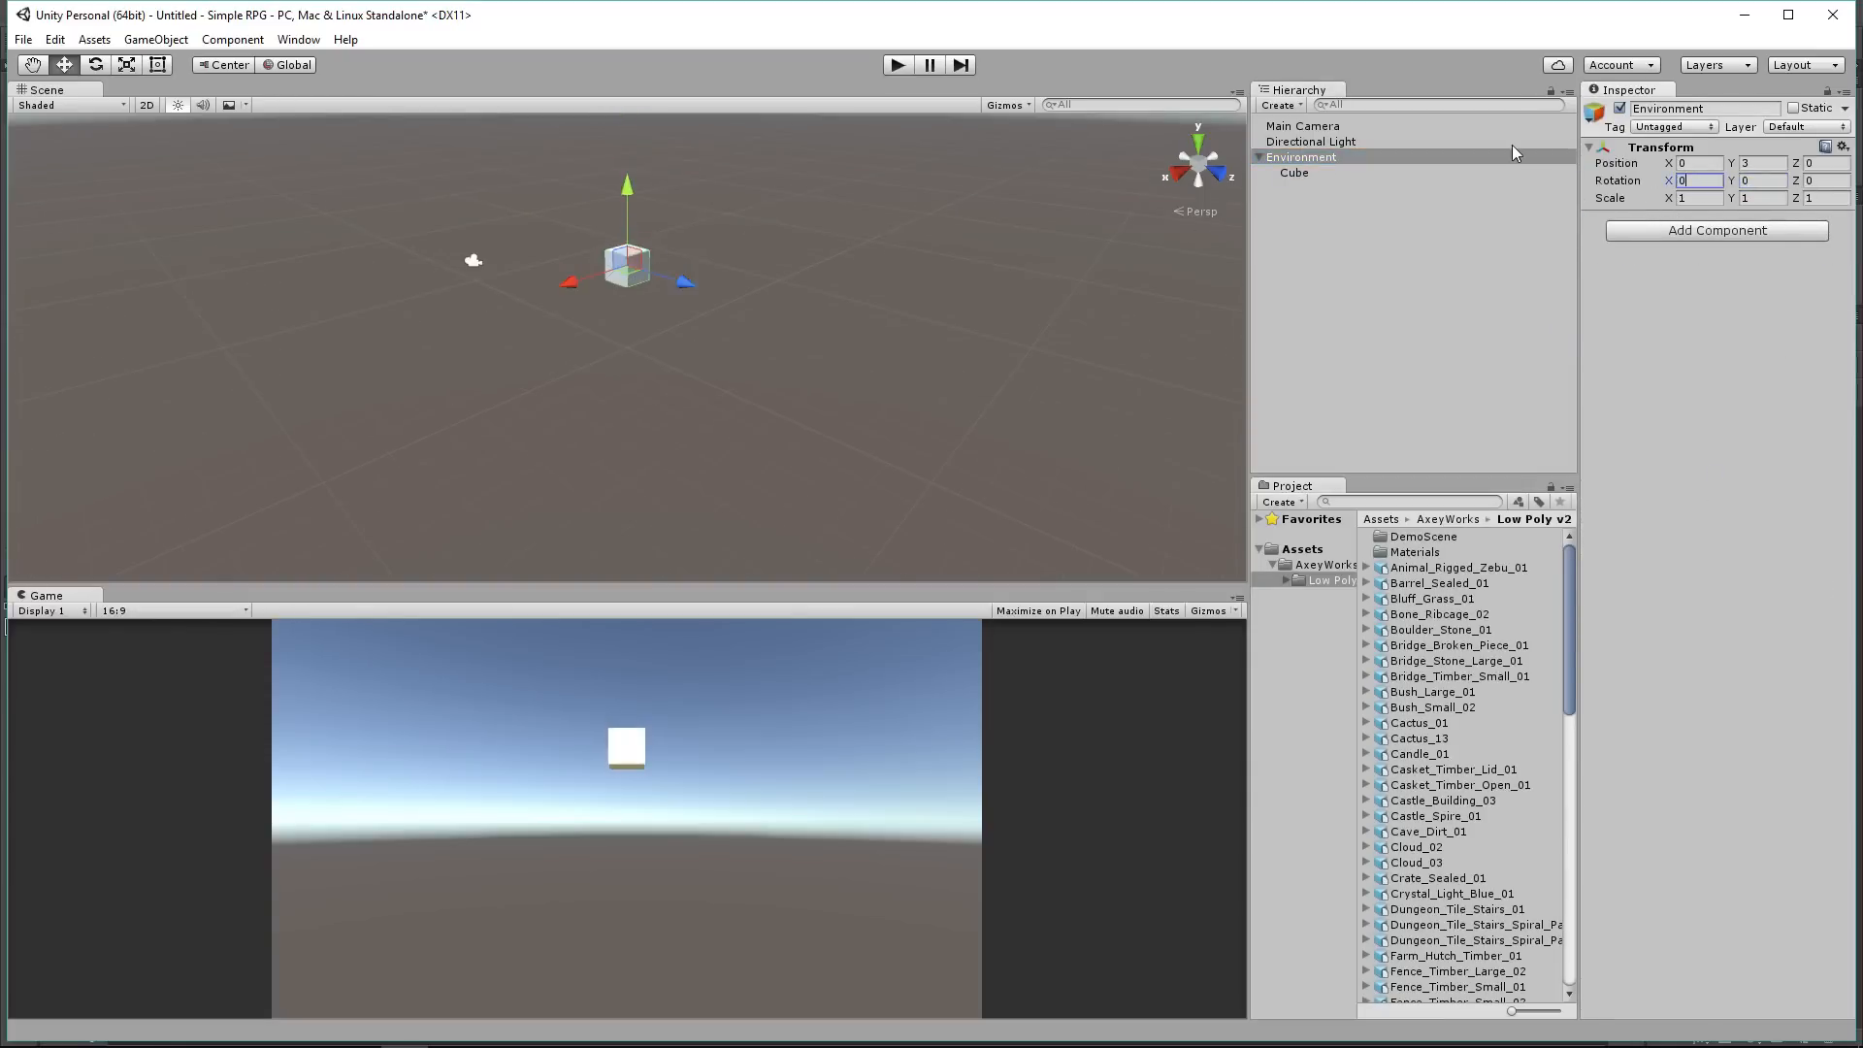
# Step: Lower the Environment object by reducing its Y position
pyautogui.click(1329, 174)
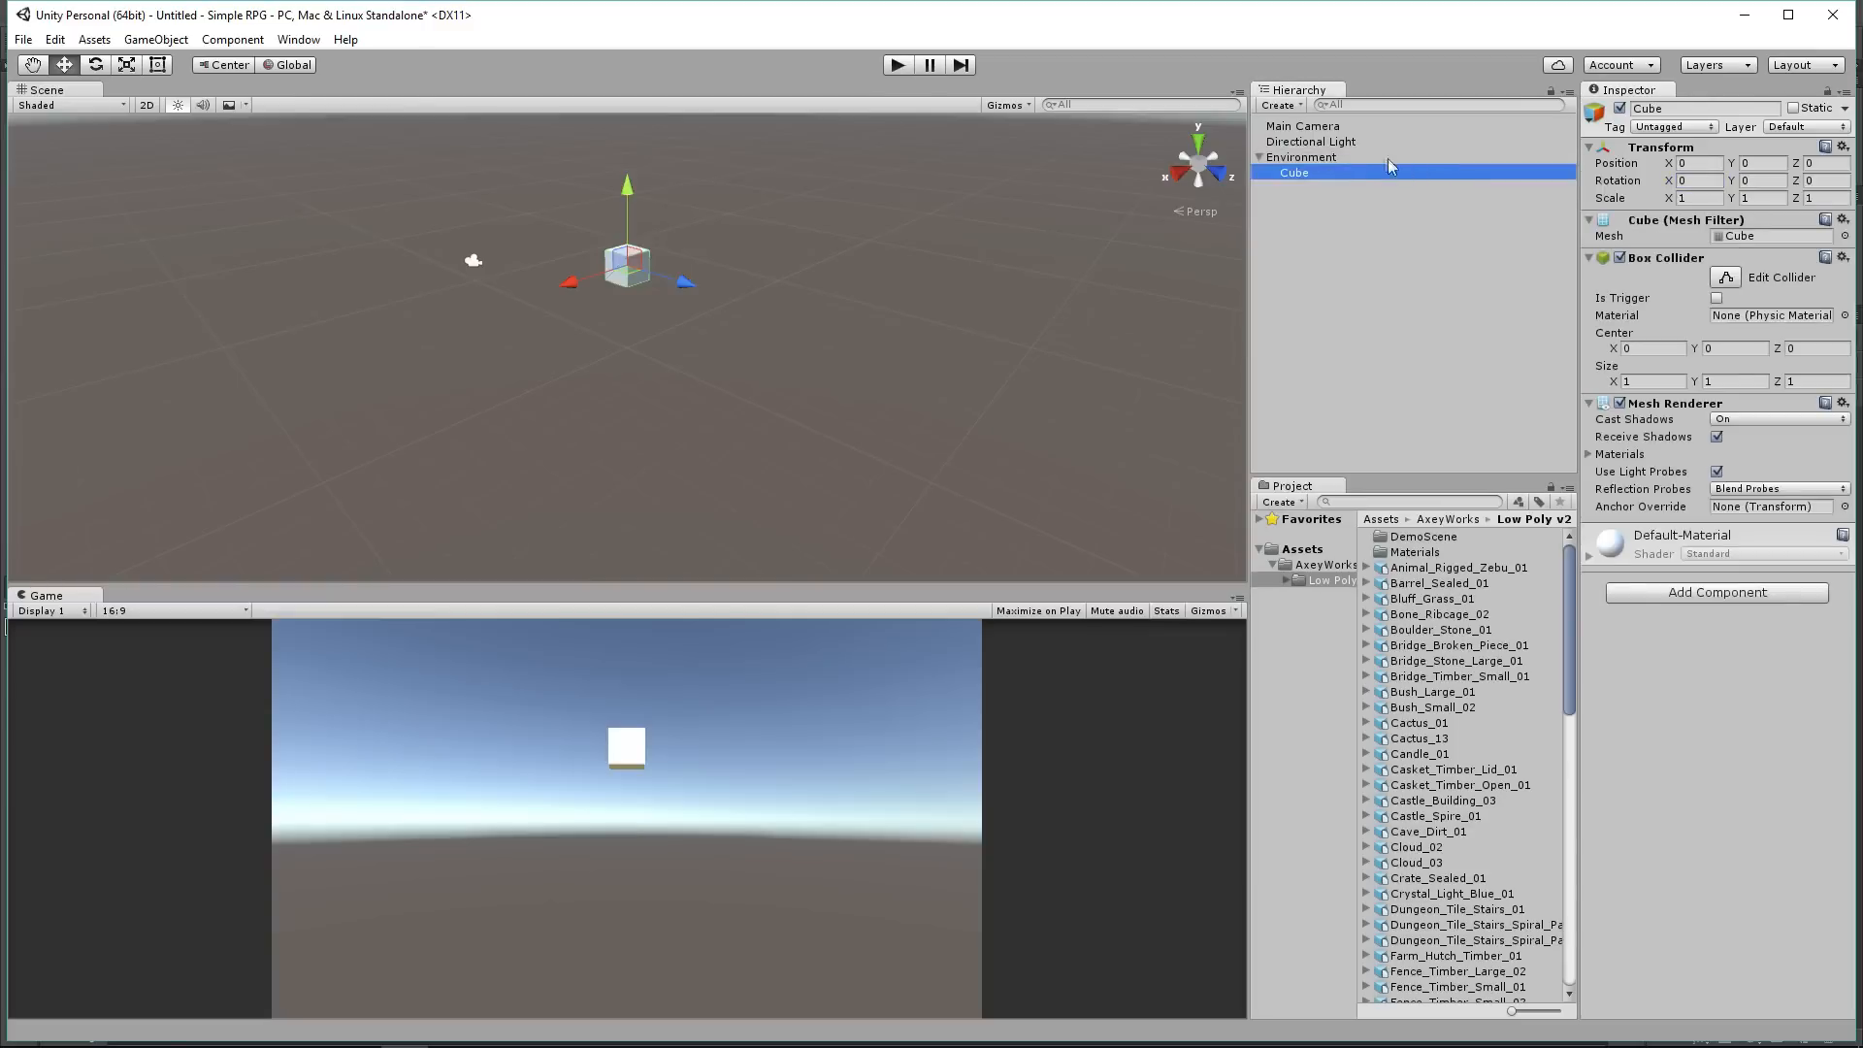
pyautogui.click(1383, 161)
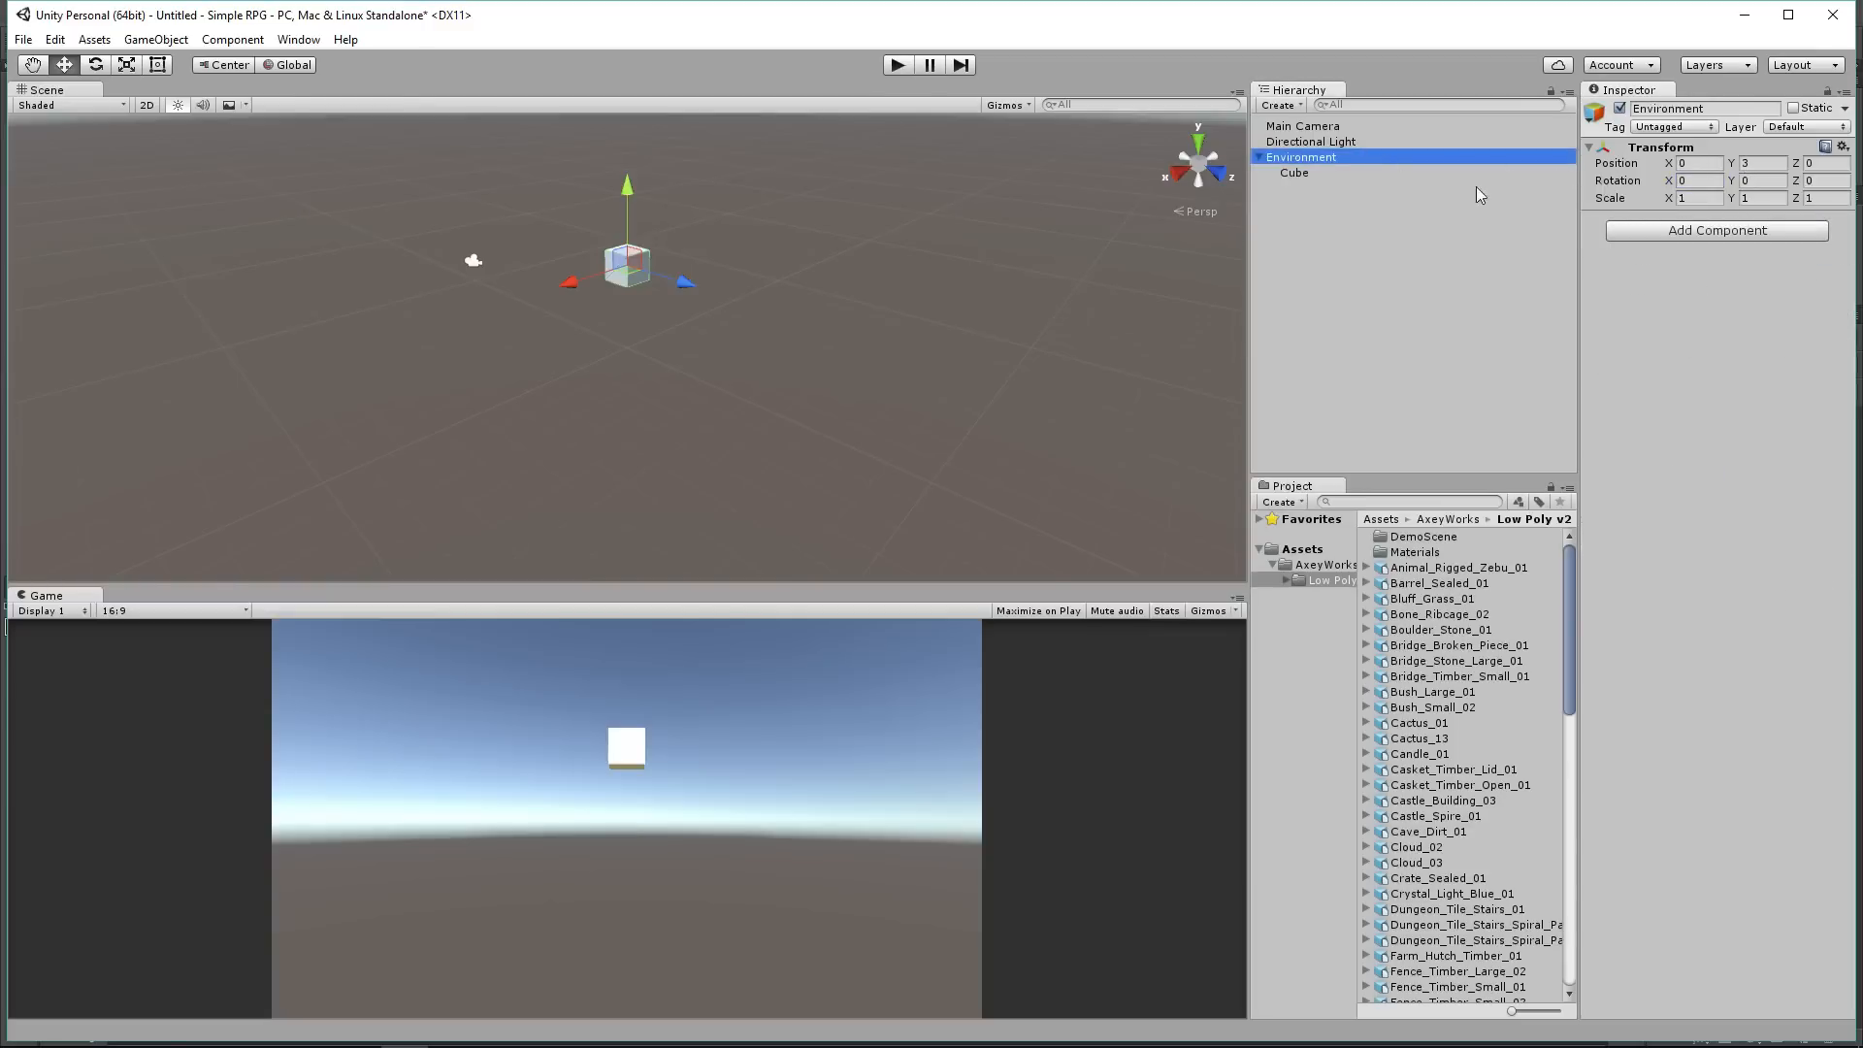
pyautogui.click(1753, 163)
pyautogui.write('1.64')
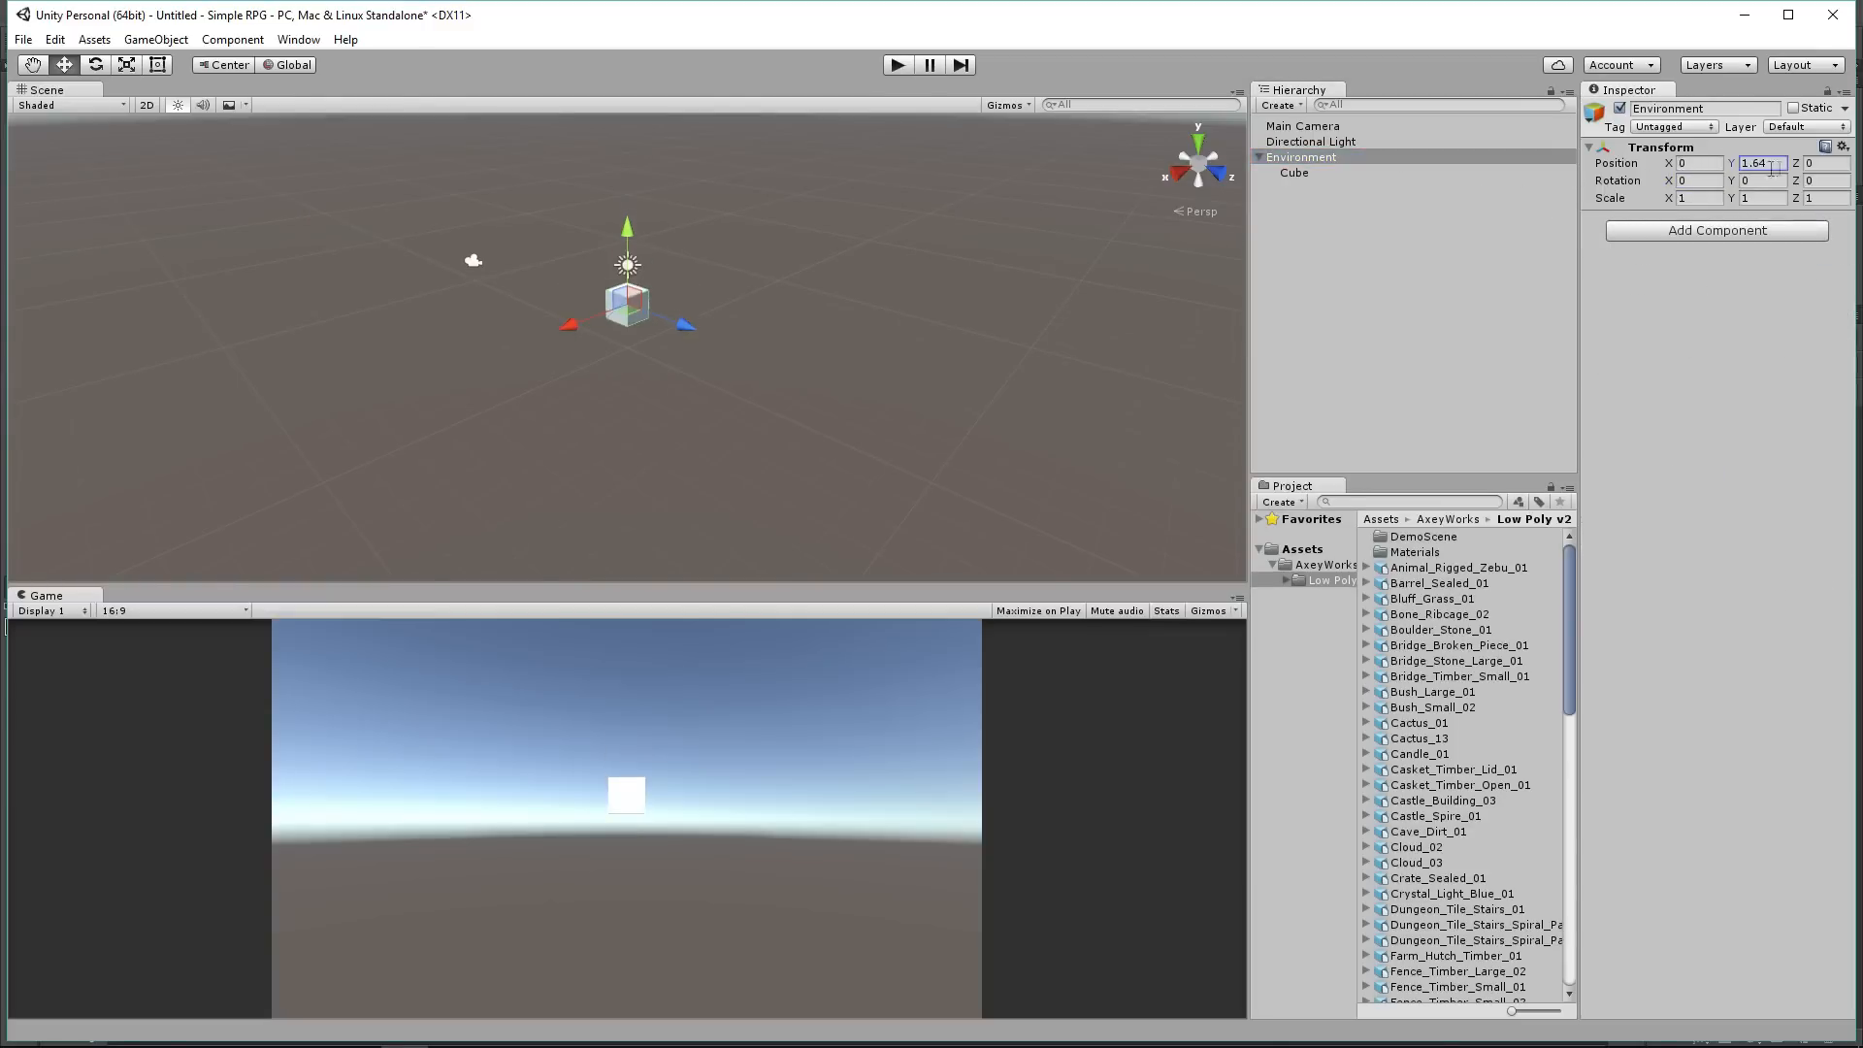
pyautogui.press('Return')
# Step: Stretch the cube with the Scale tool to about 24.6 along Z and about 10.6 along X
pyautogui.click(1324, 175)
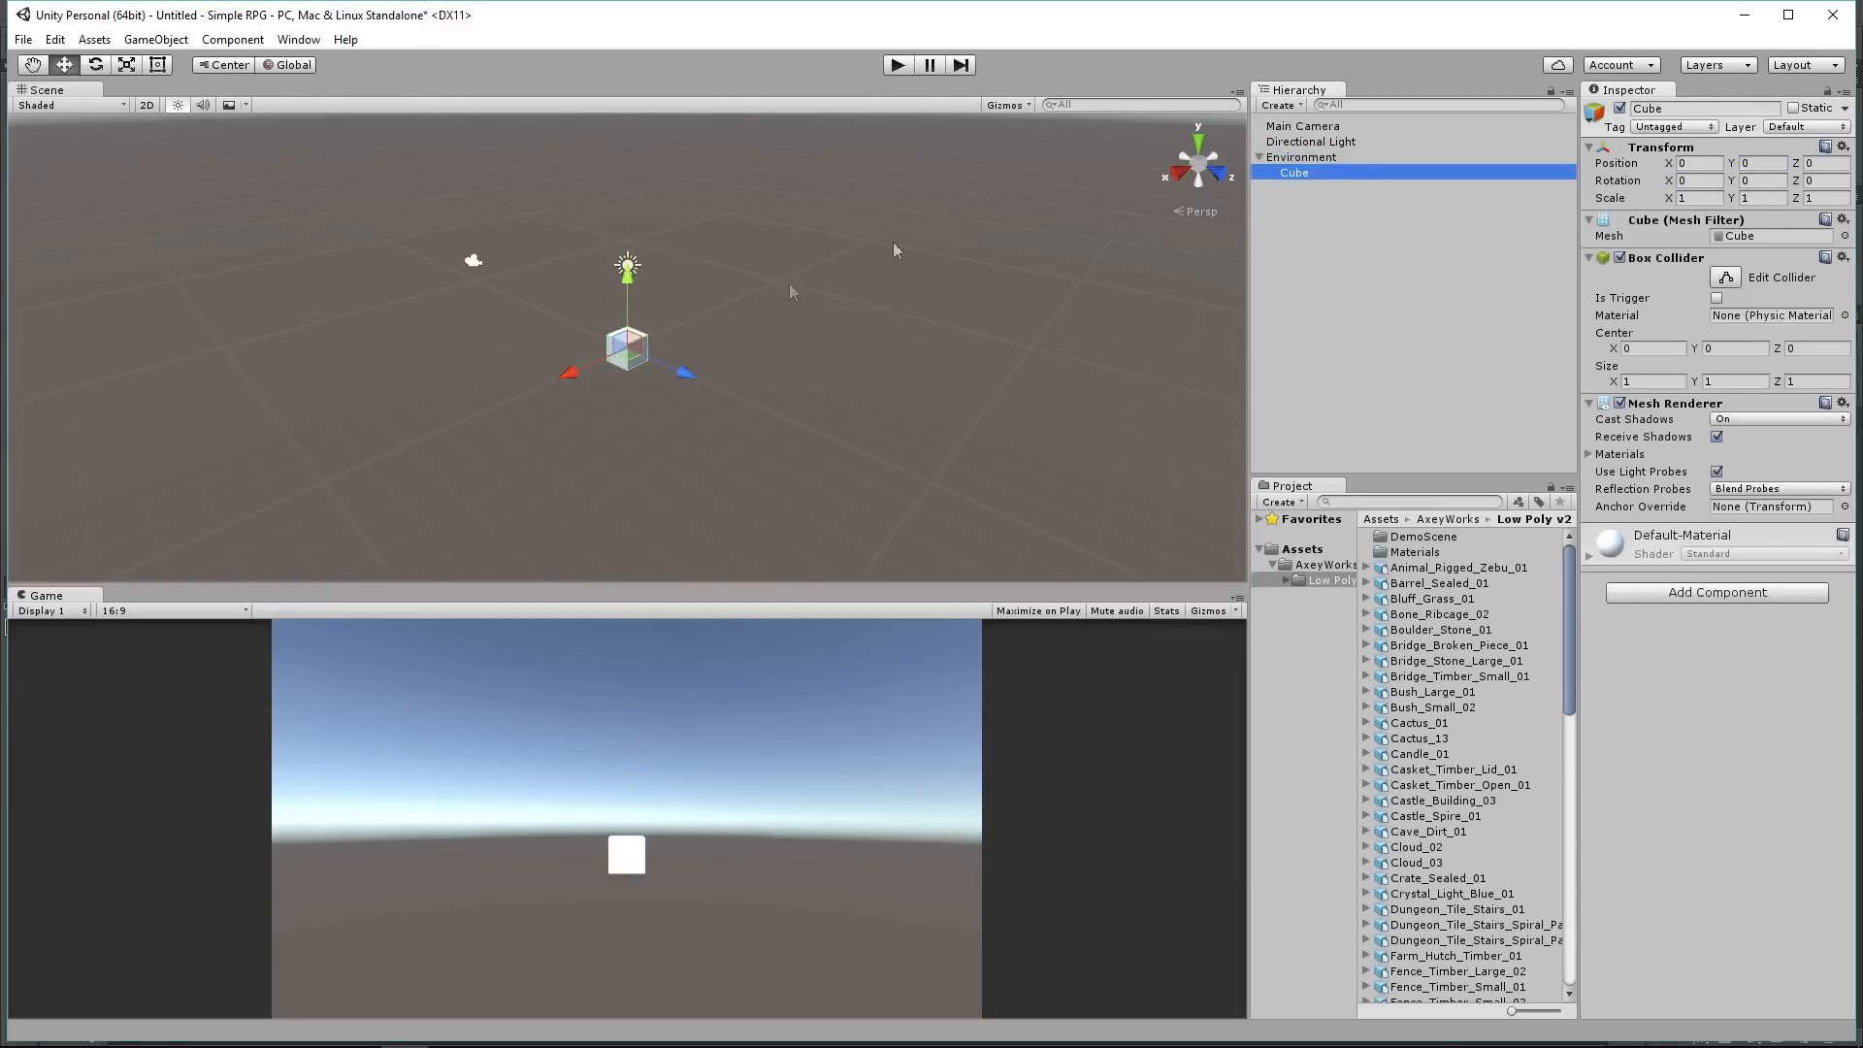
pyautogui.click(137, 72)
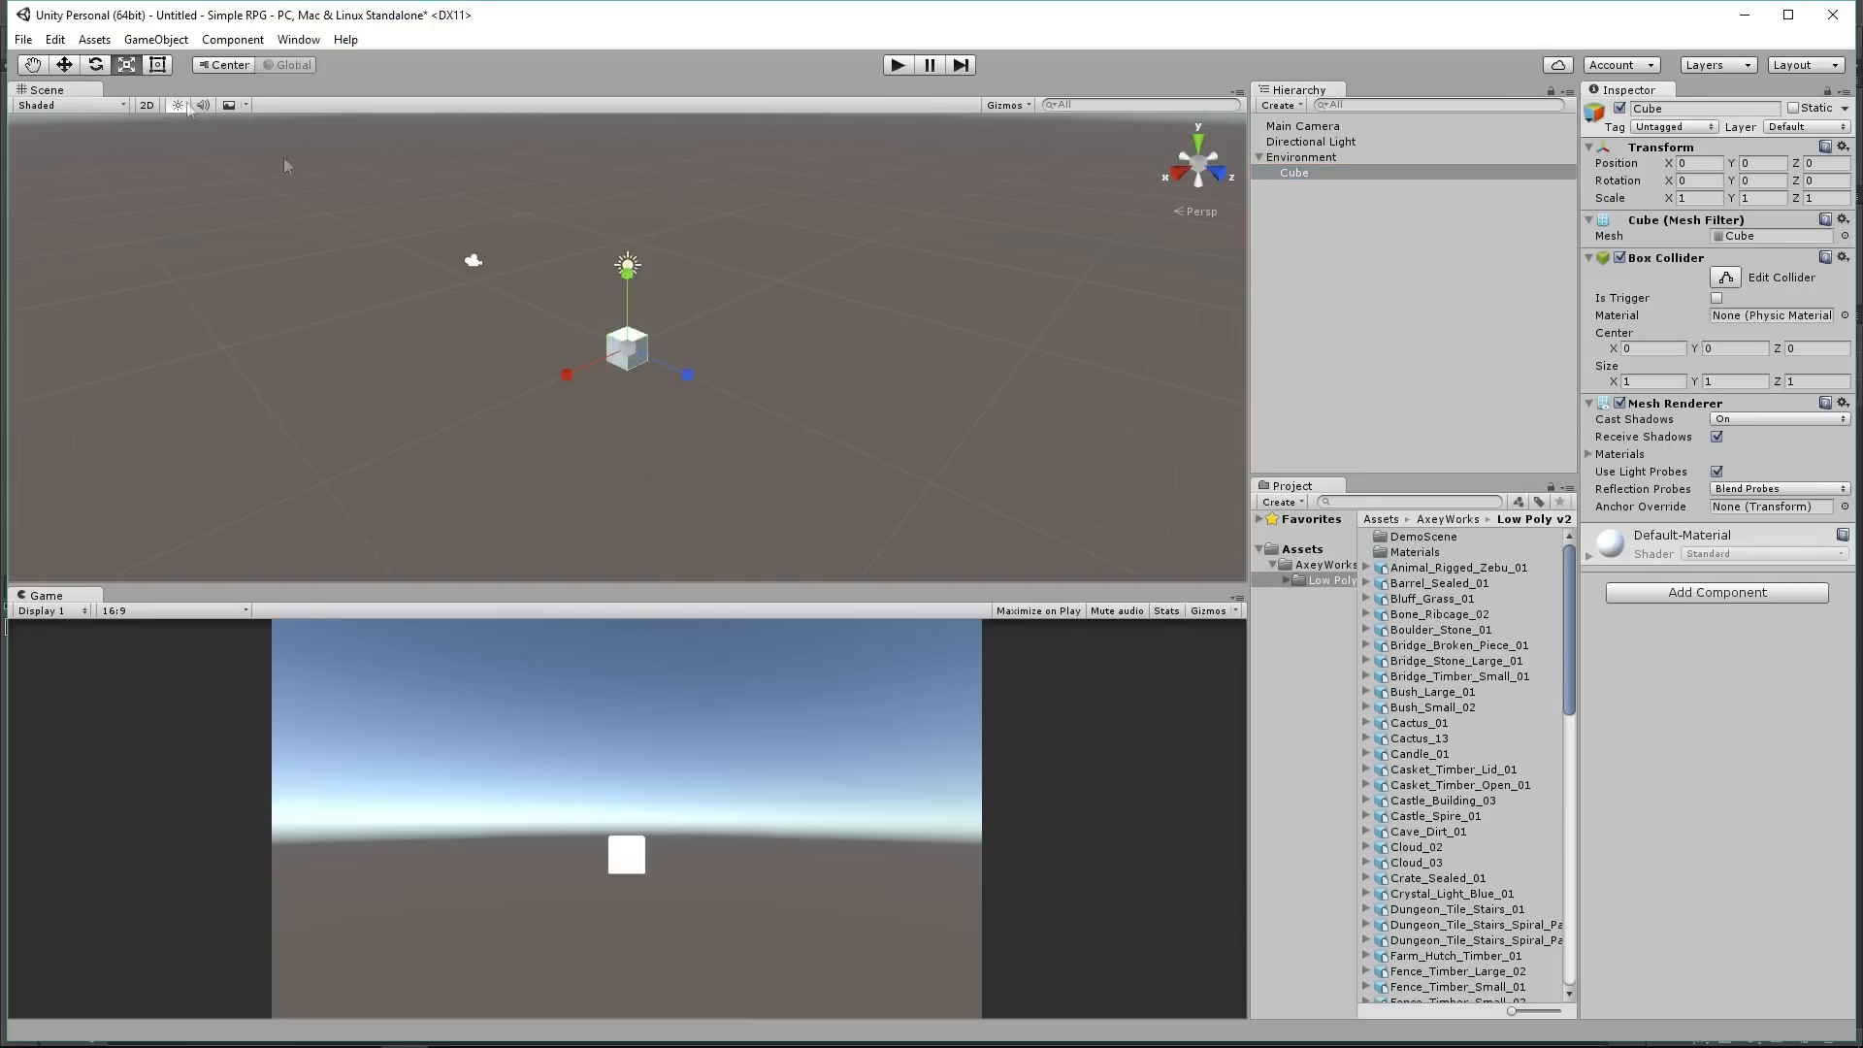
pyautogui.moveTo(691, 373); pyautogui.dragTo(1067, 544)
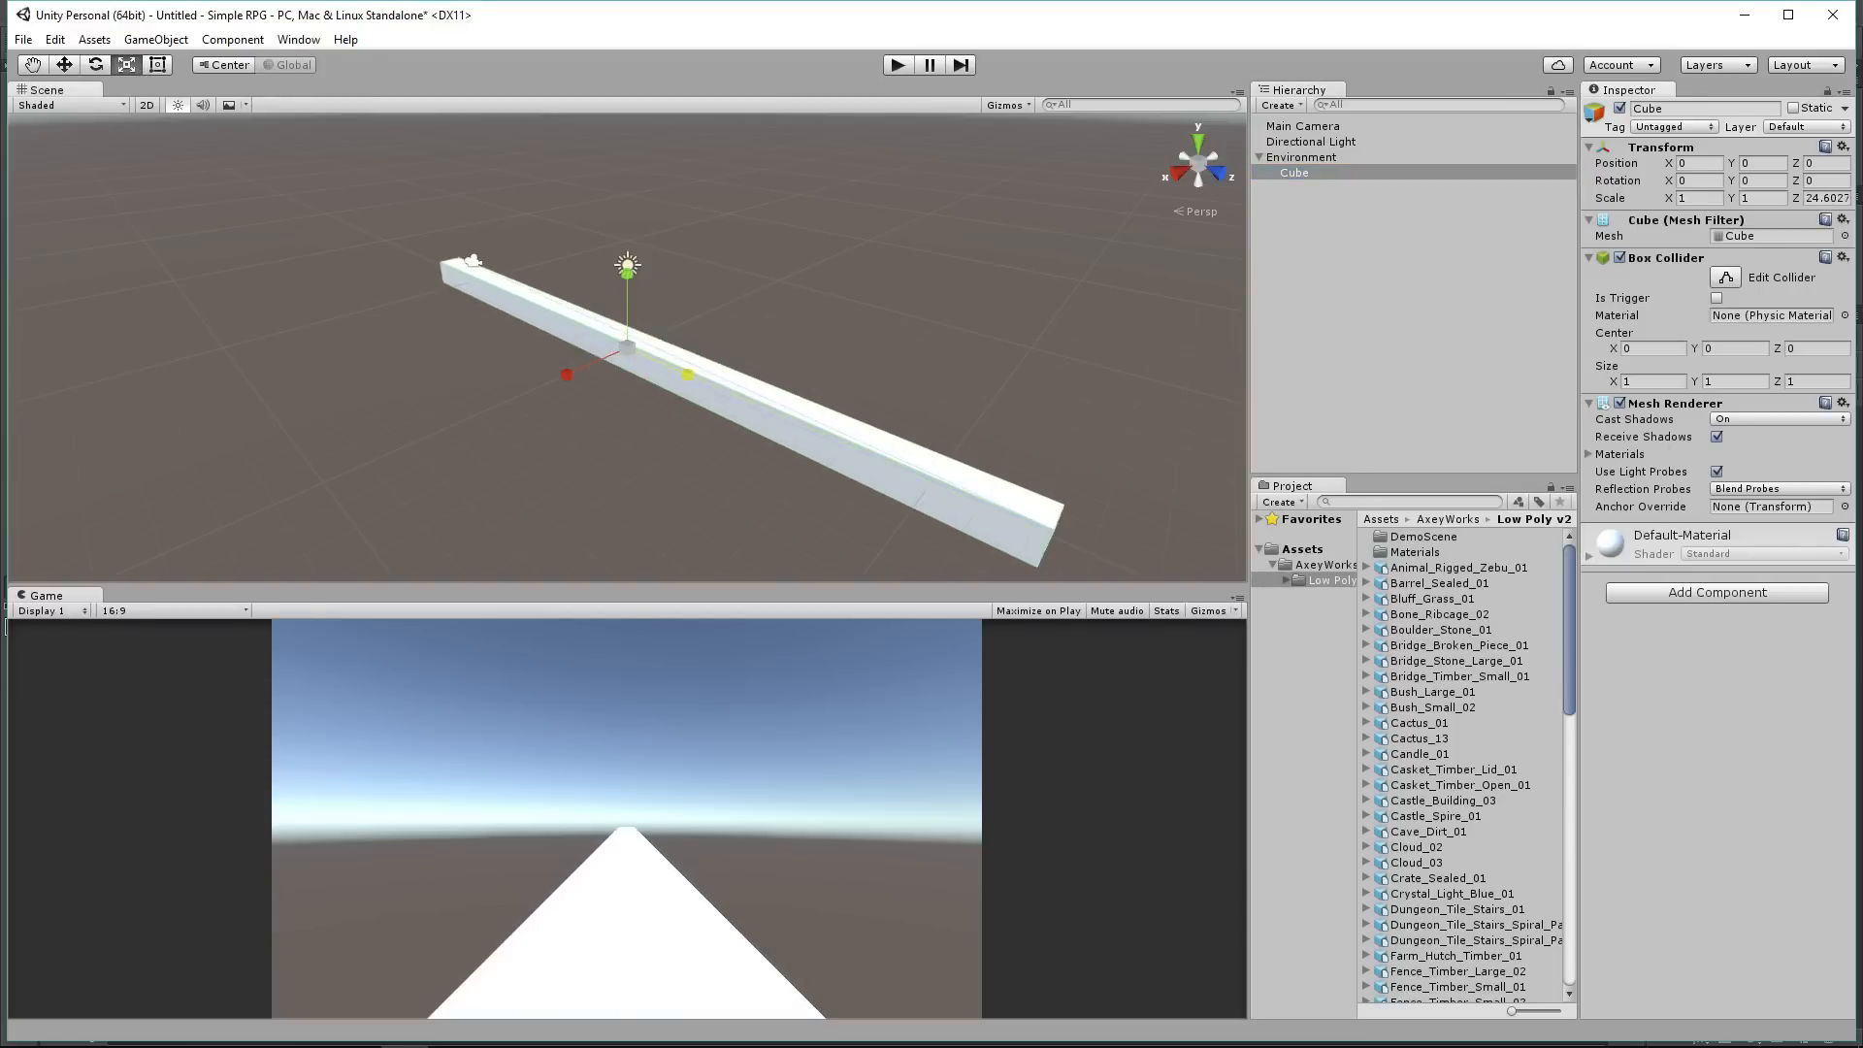
pyautogui.moveTo(572, 384); pyautogui.dragTo(311, 505)
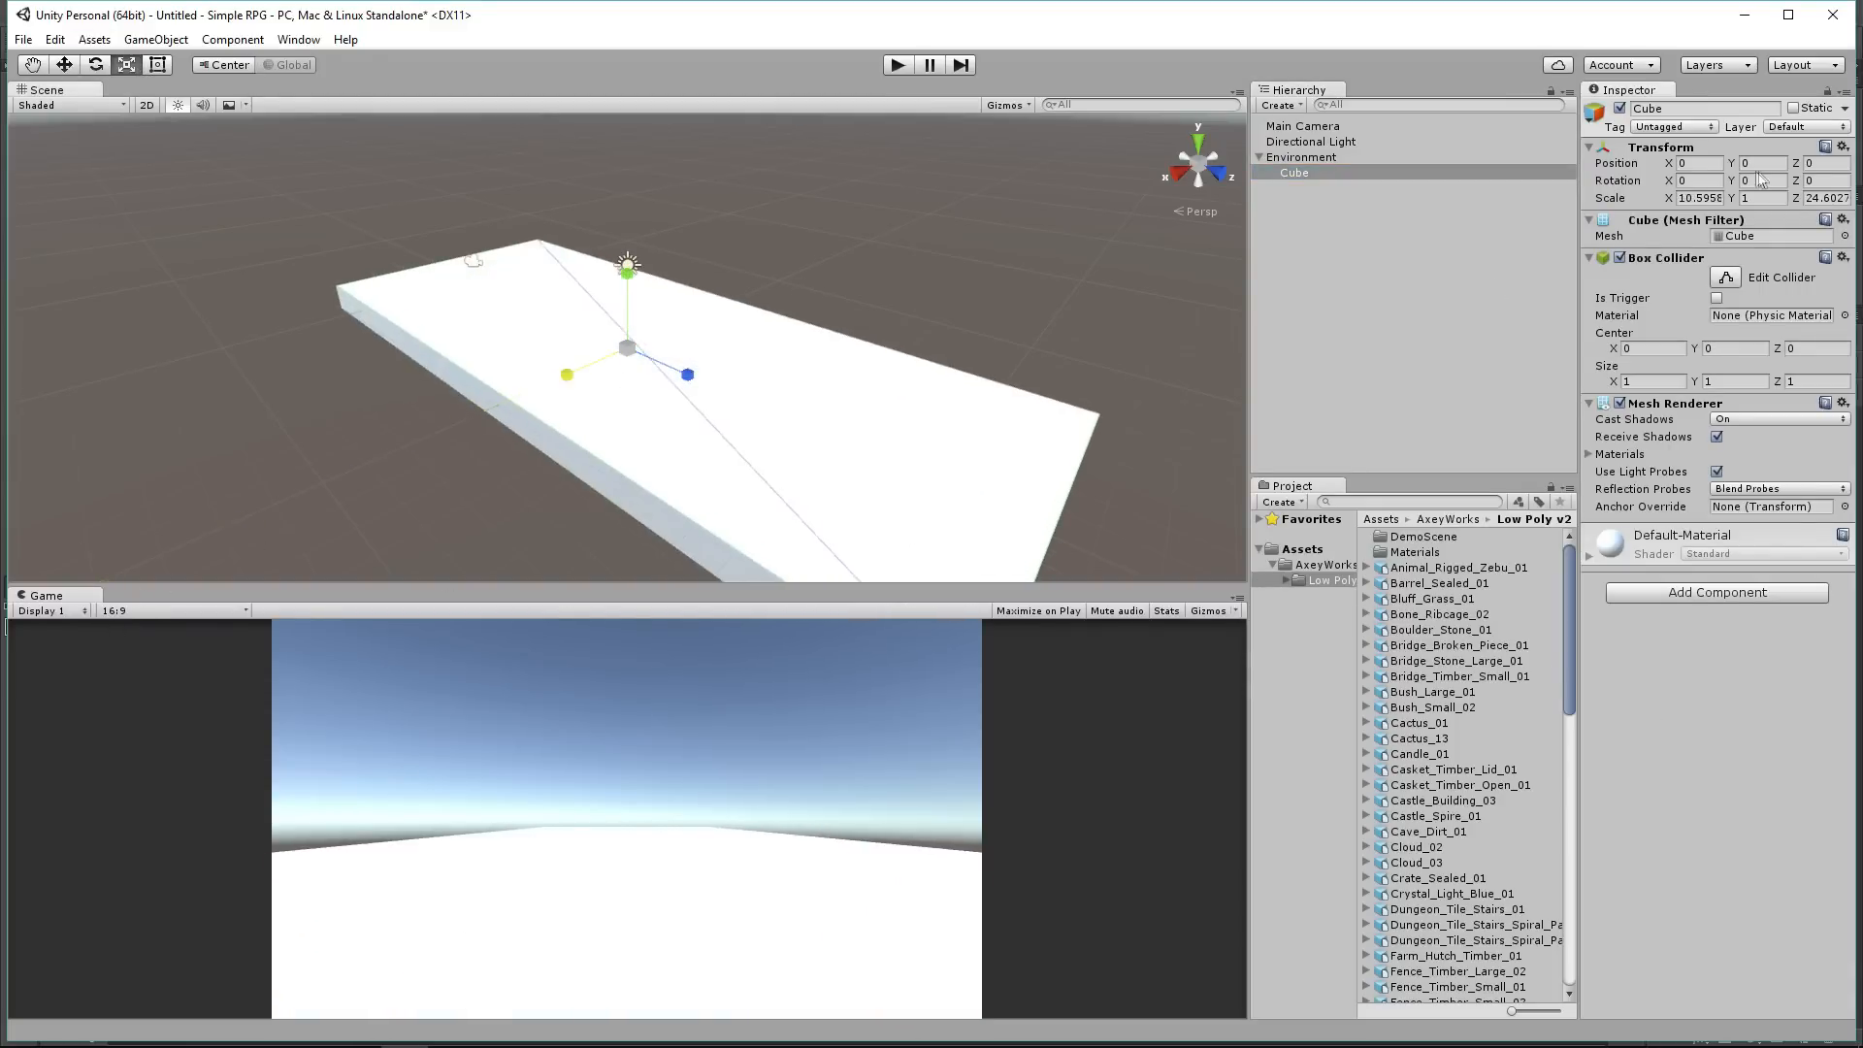
# Step: Set the cube's scale to 15 on both X and Z to make a square ground platform
pyautogui.click(1693, 197)
pyautogui.write('15')
pyautogui.click(1825, 198)
pyautogui.write('15')
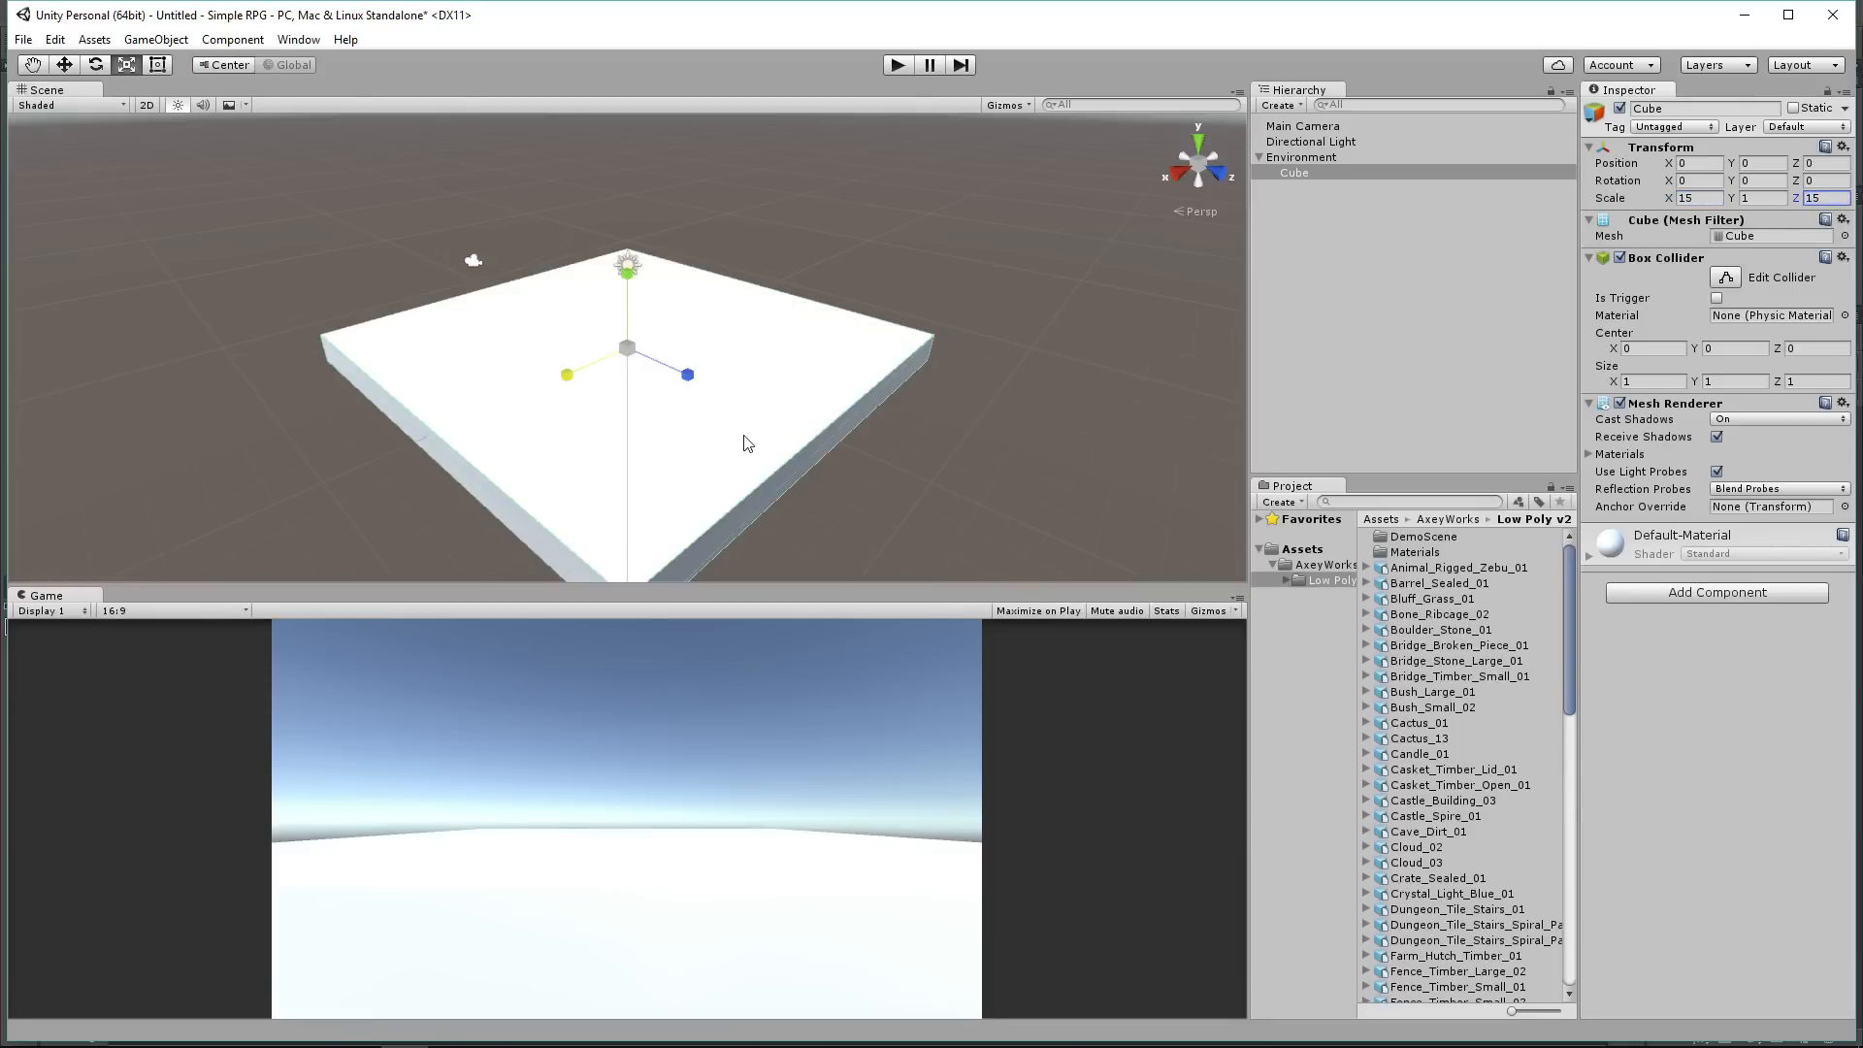
# Step: Raise the Main Camera to about 4.42 on Y and tilt it down about 32 degrees around X toward the platform
pyautogui.click(1300, 126)
pyautogui.press('w')
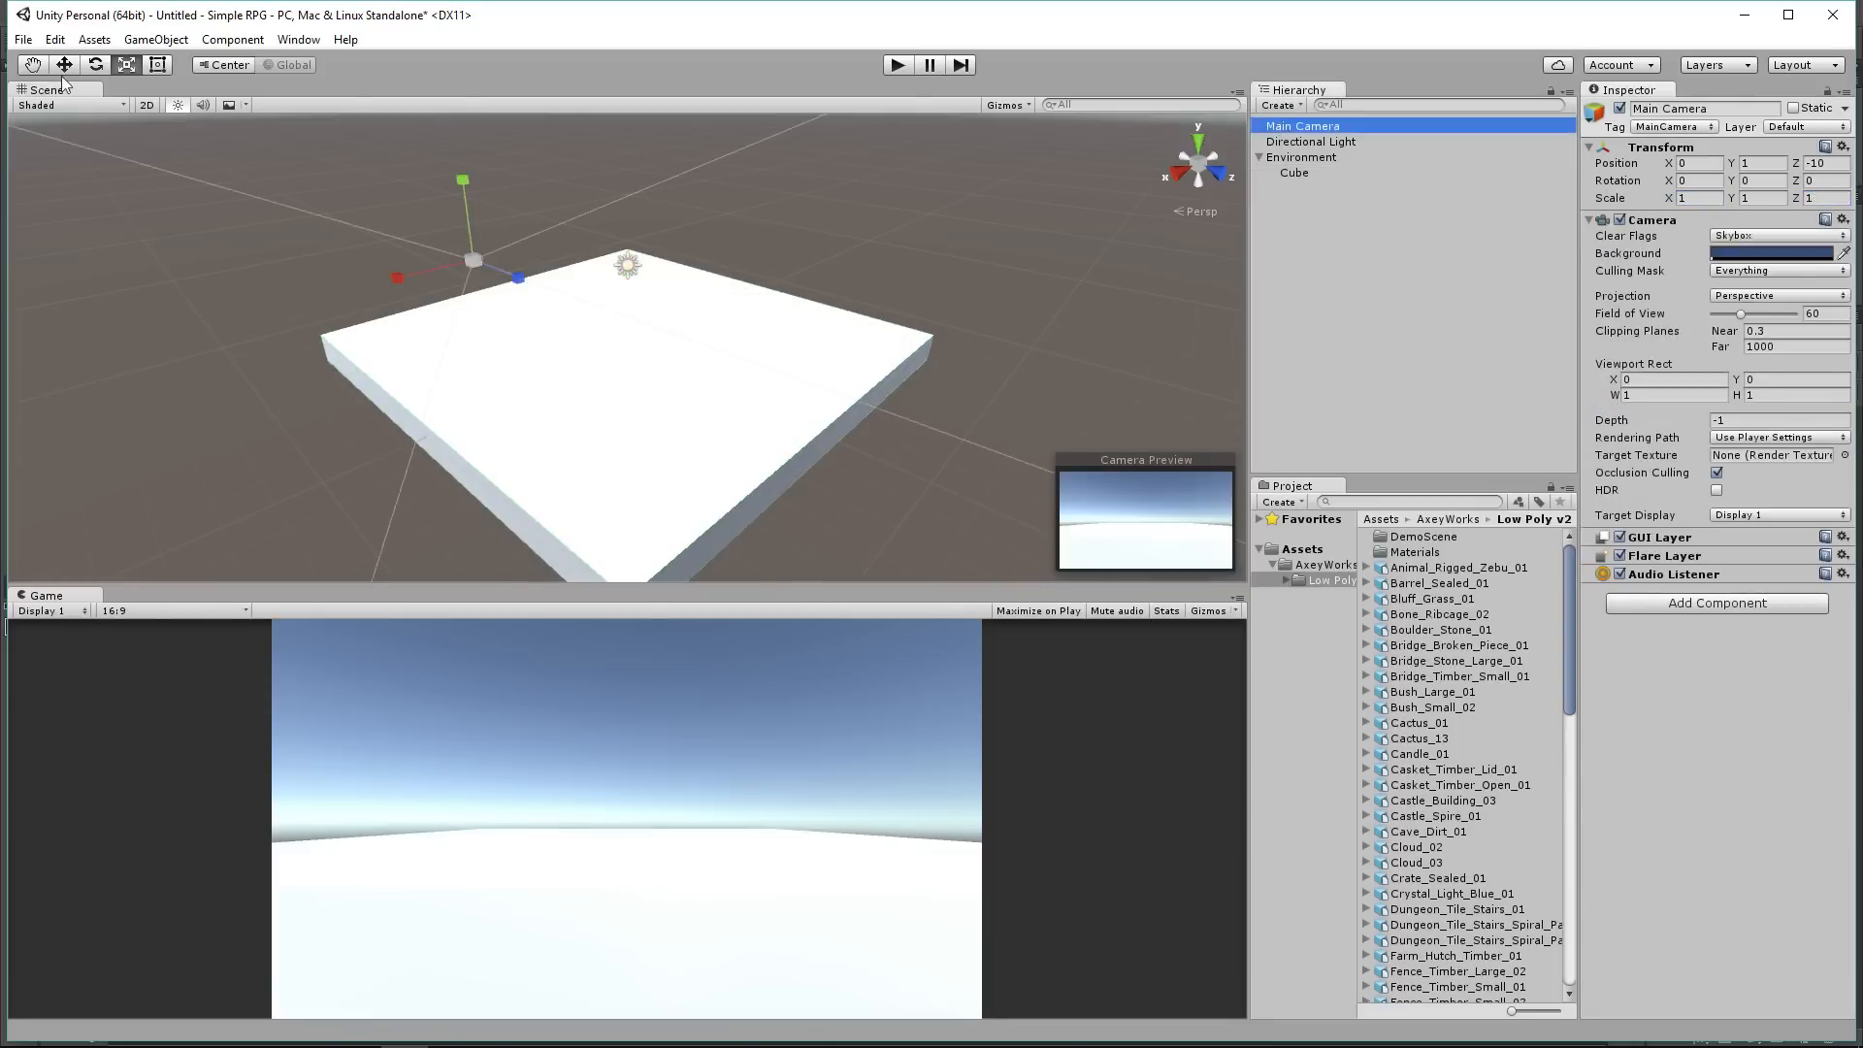
pyautogui.moveTo(462, 218); pyautogui.dragTo(441, 142)
pyautogui.click(95, 64)
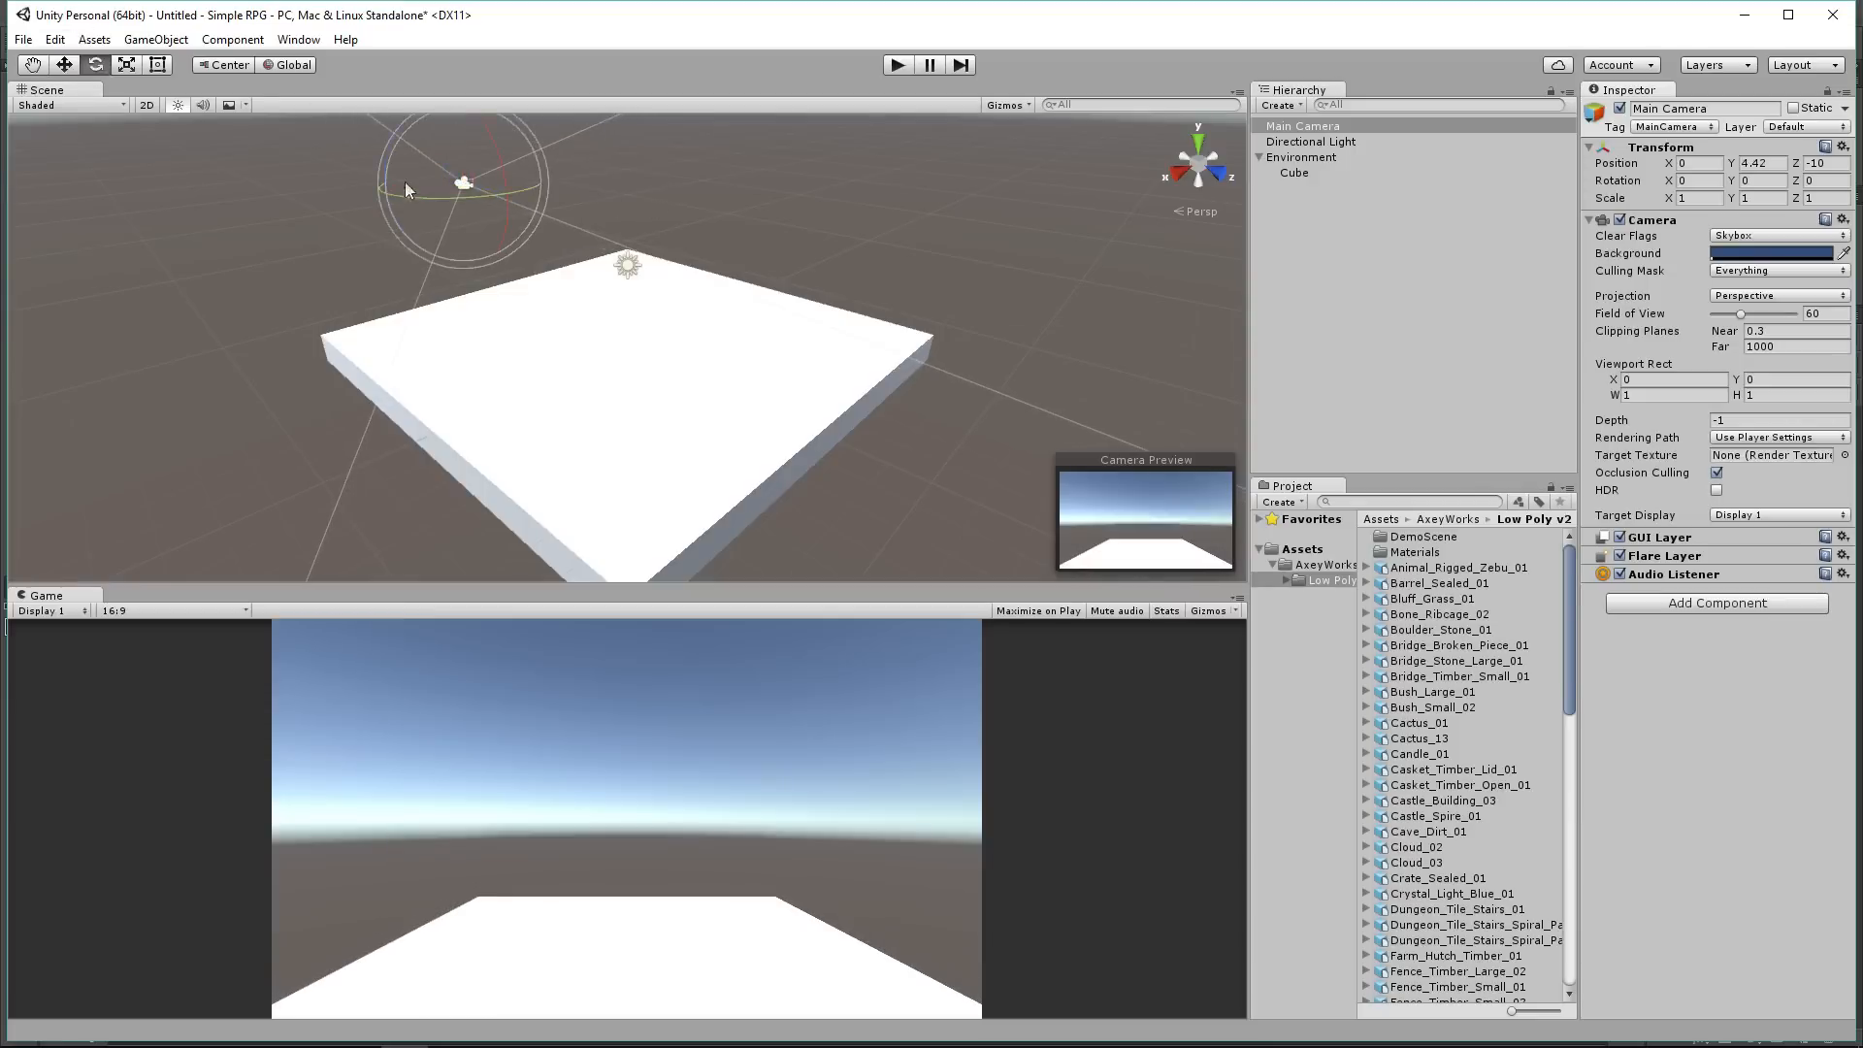
pyautogui.moveTo(127, 270); pyautogui.dragTo(154, 188)
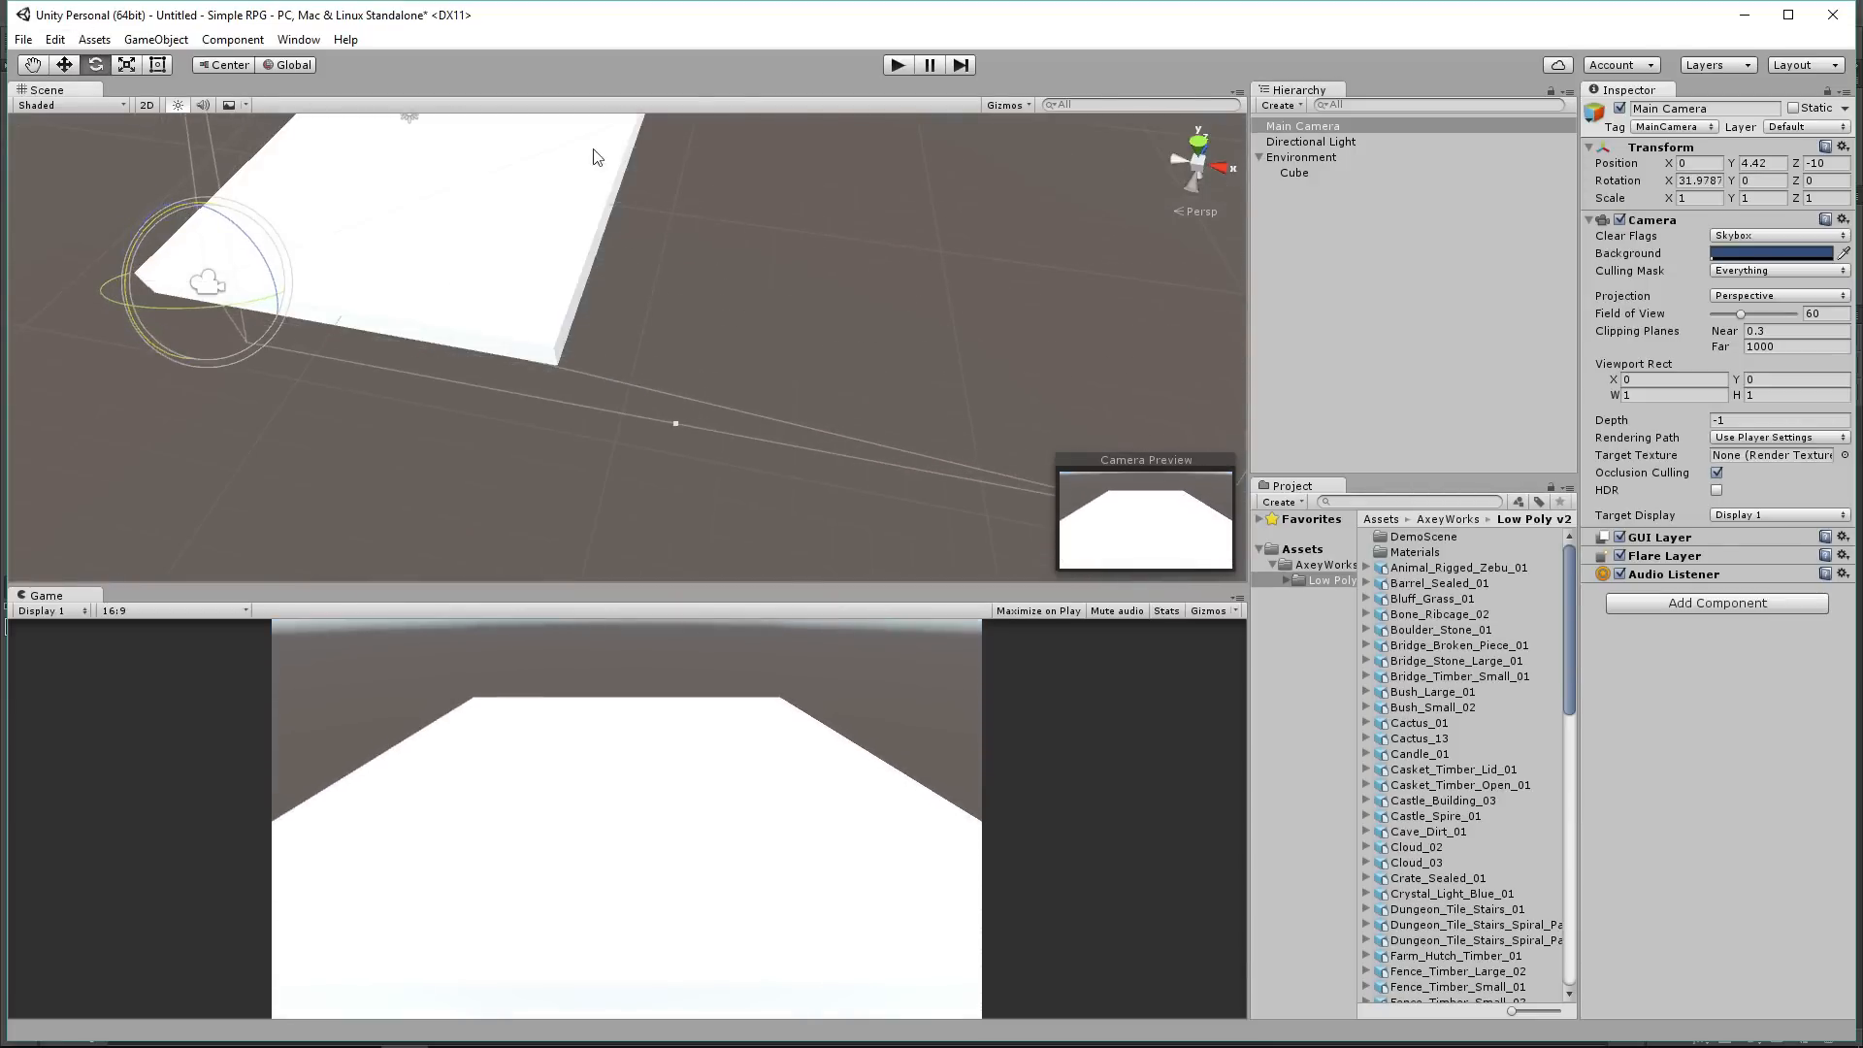
# Step: Rename the Cube under Environment to Ground
pyautogui.click(1319, 175)
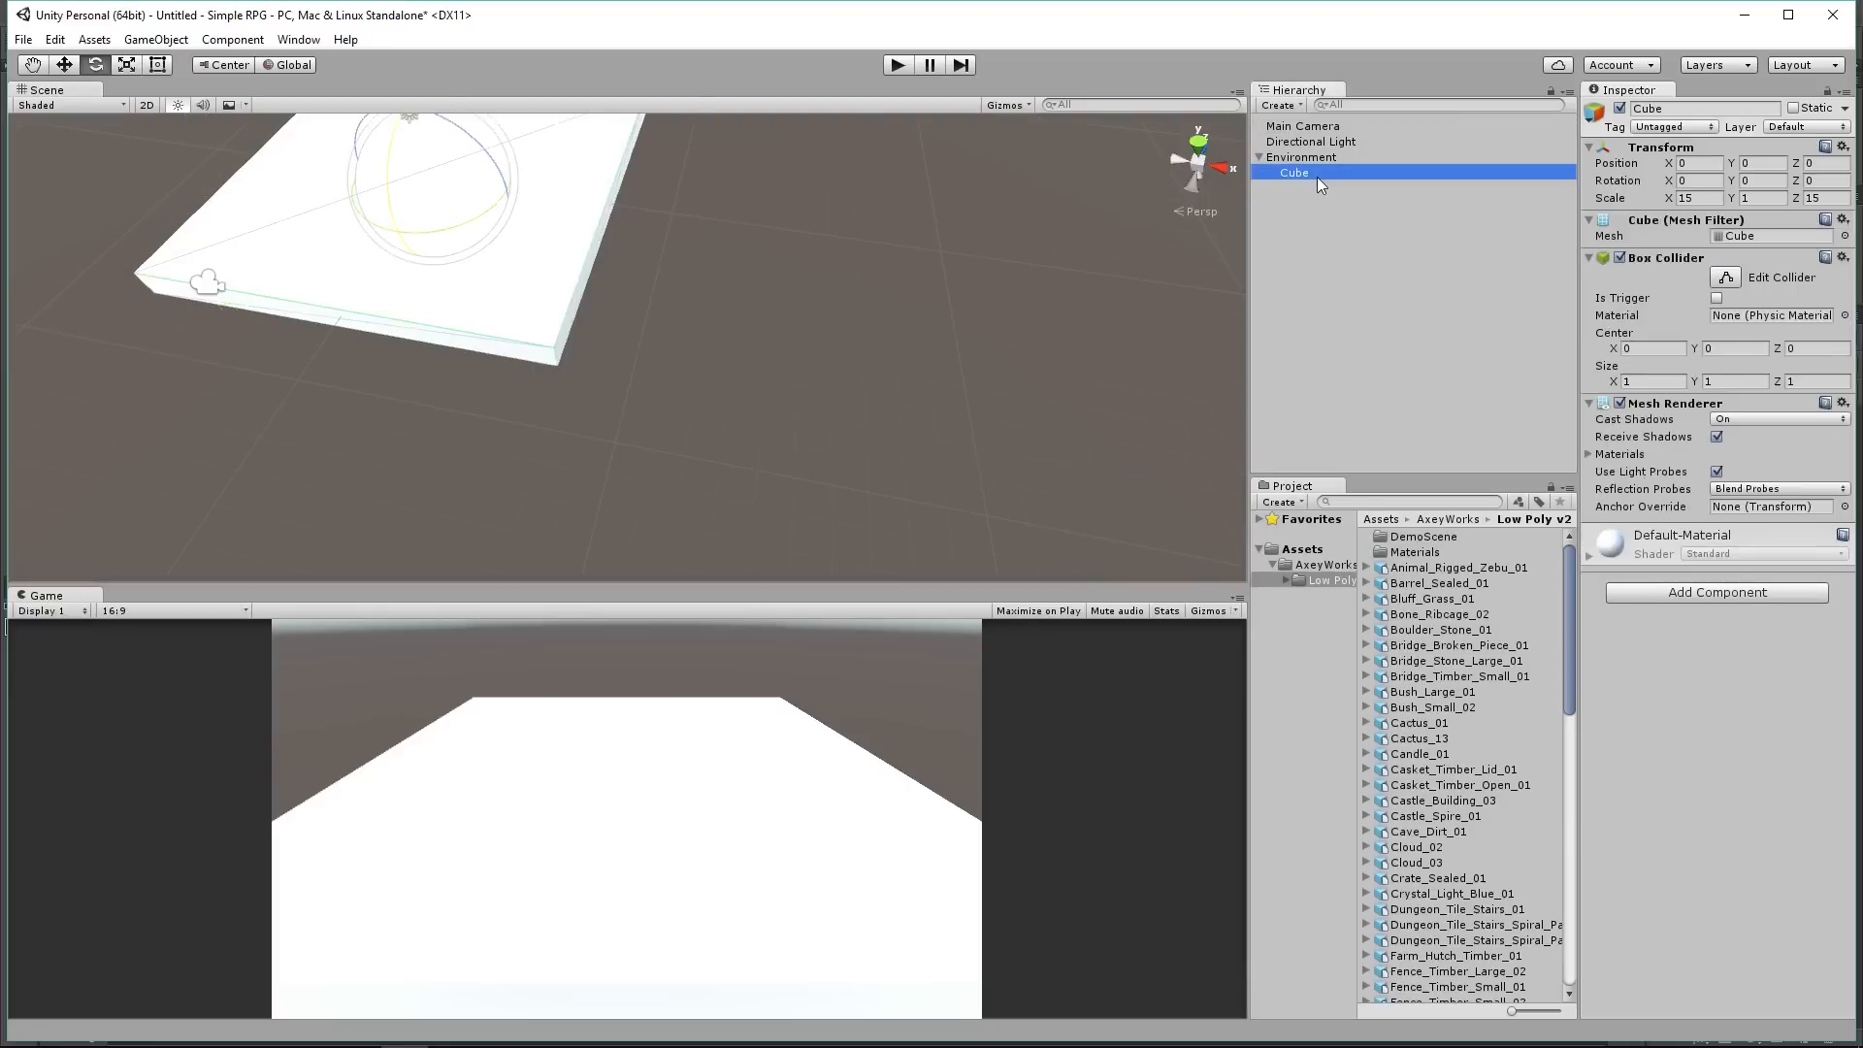
pyautogui.click(1317, 176)
pyautogui.write('Ground')
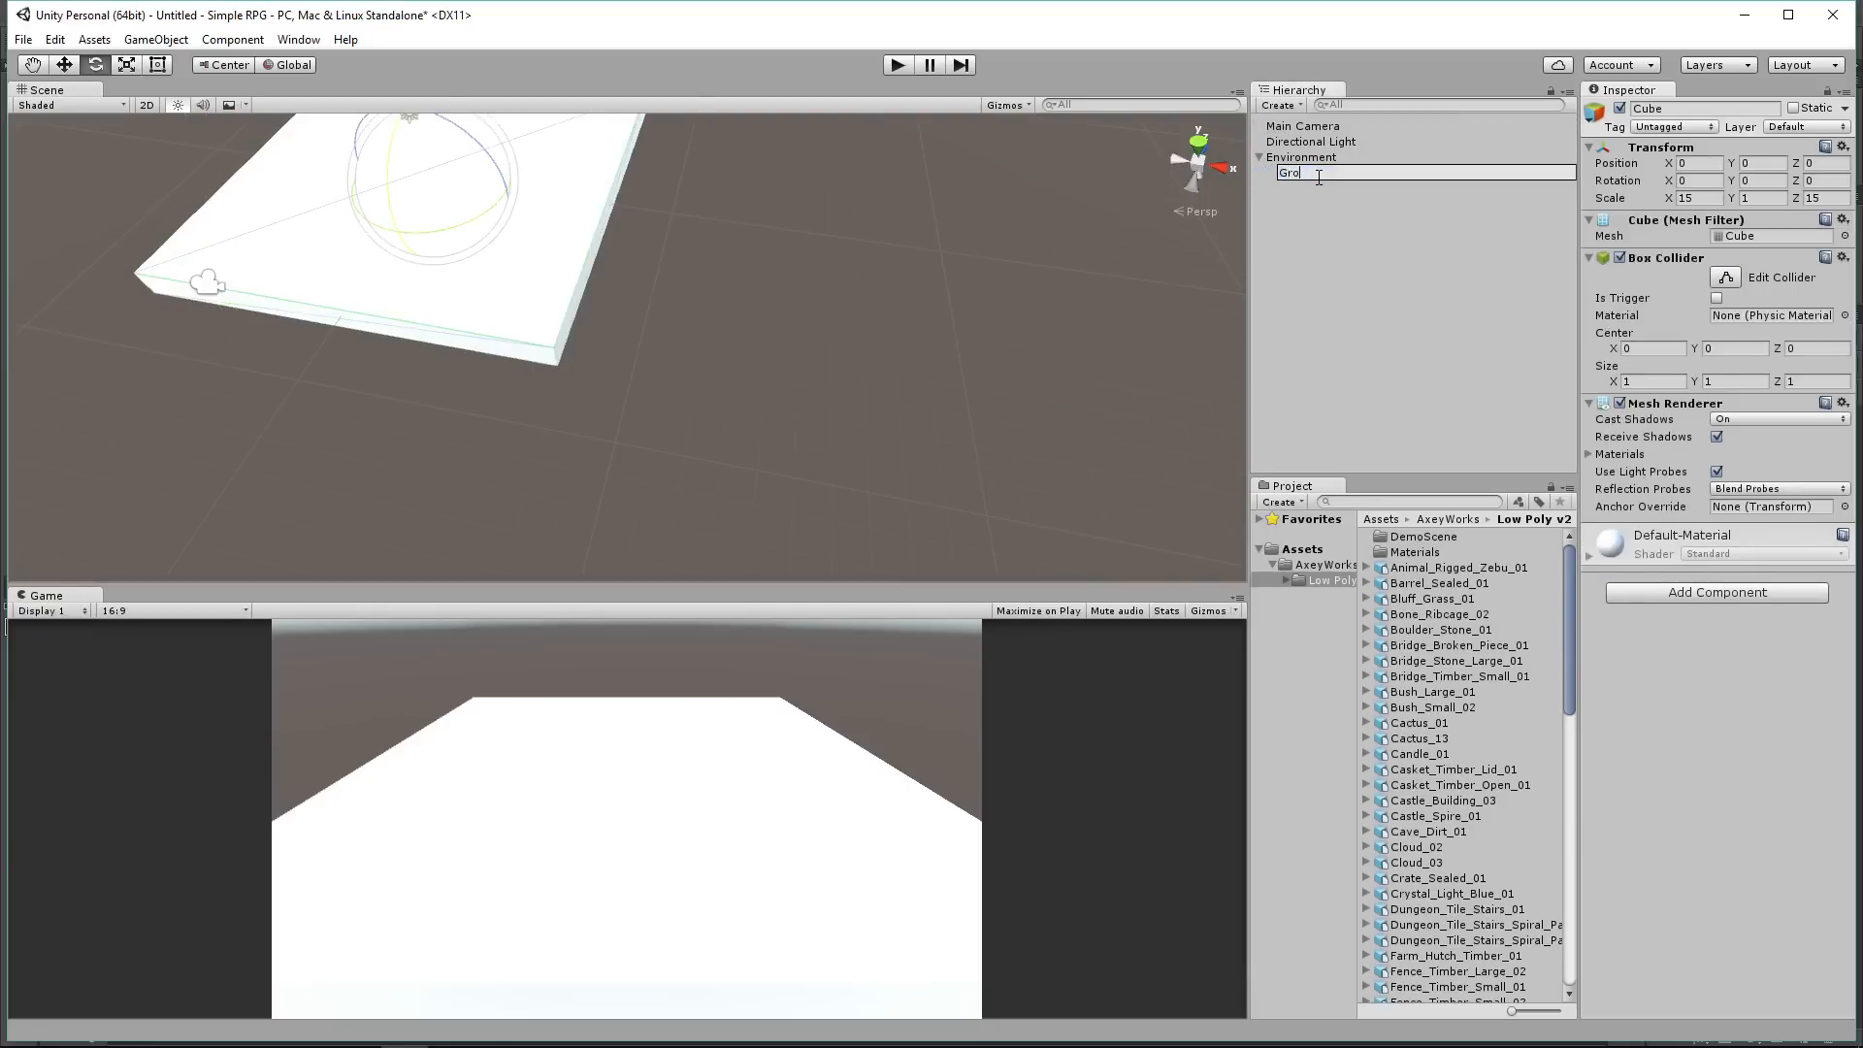
pyautogui.press('Return')
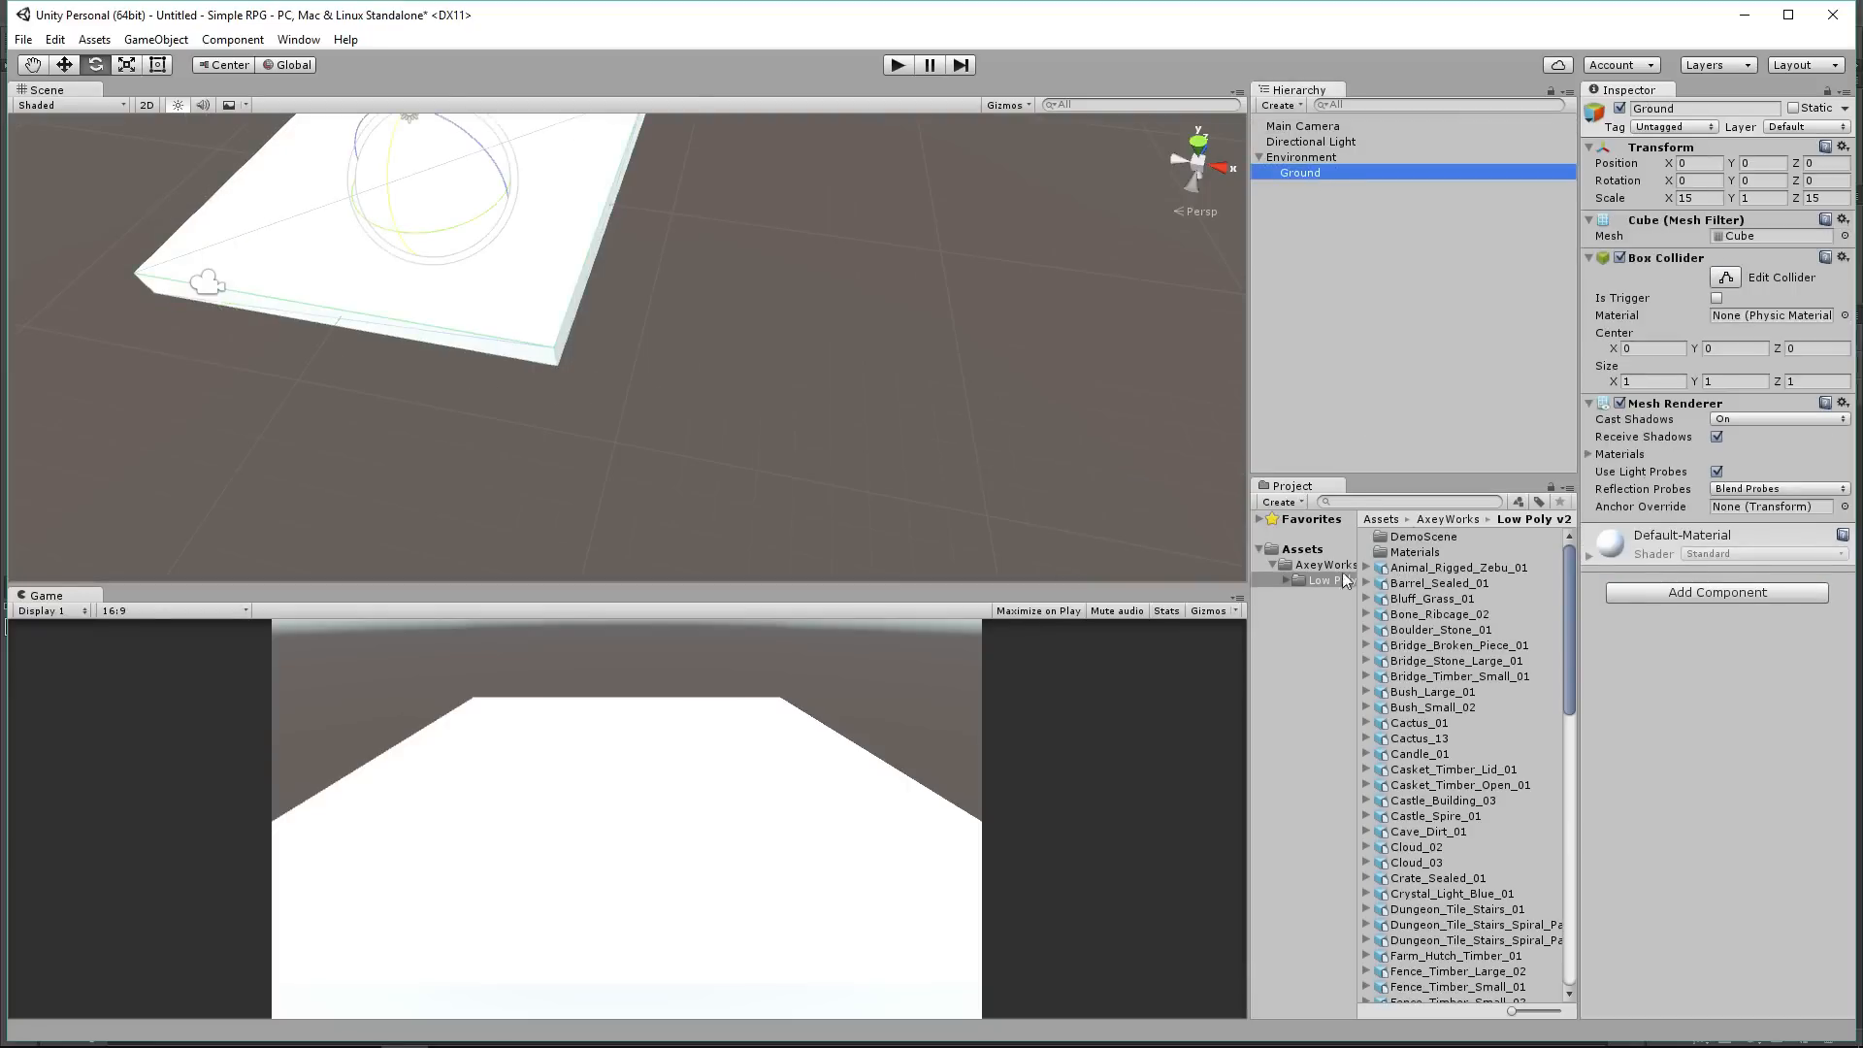
# Step: Create a folder named Materials directly inside the project's Assets folder
pyautogui.moveTo(383, 249); pyautogui.dragTo(836, 297, button='middle')
pyautogui.click(1296, 550)
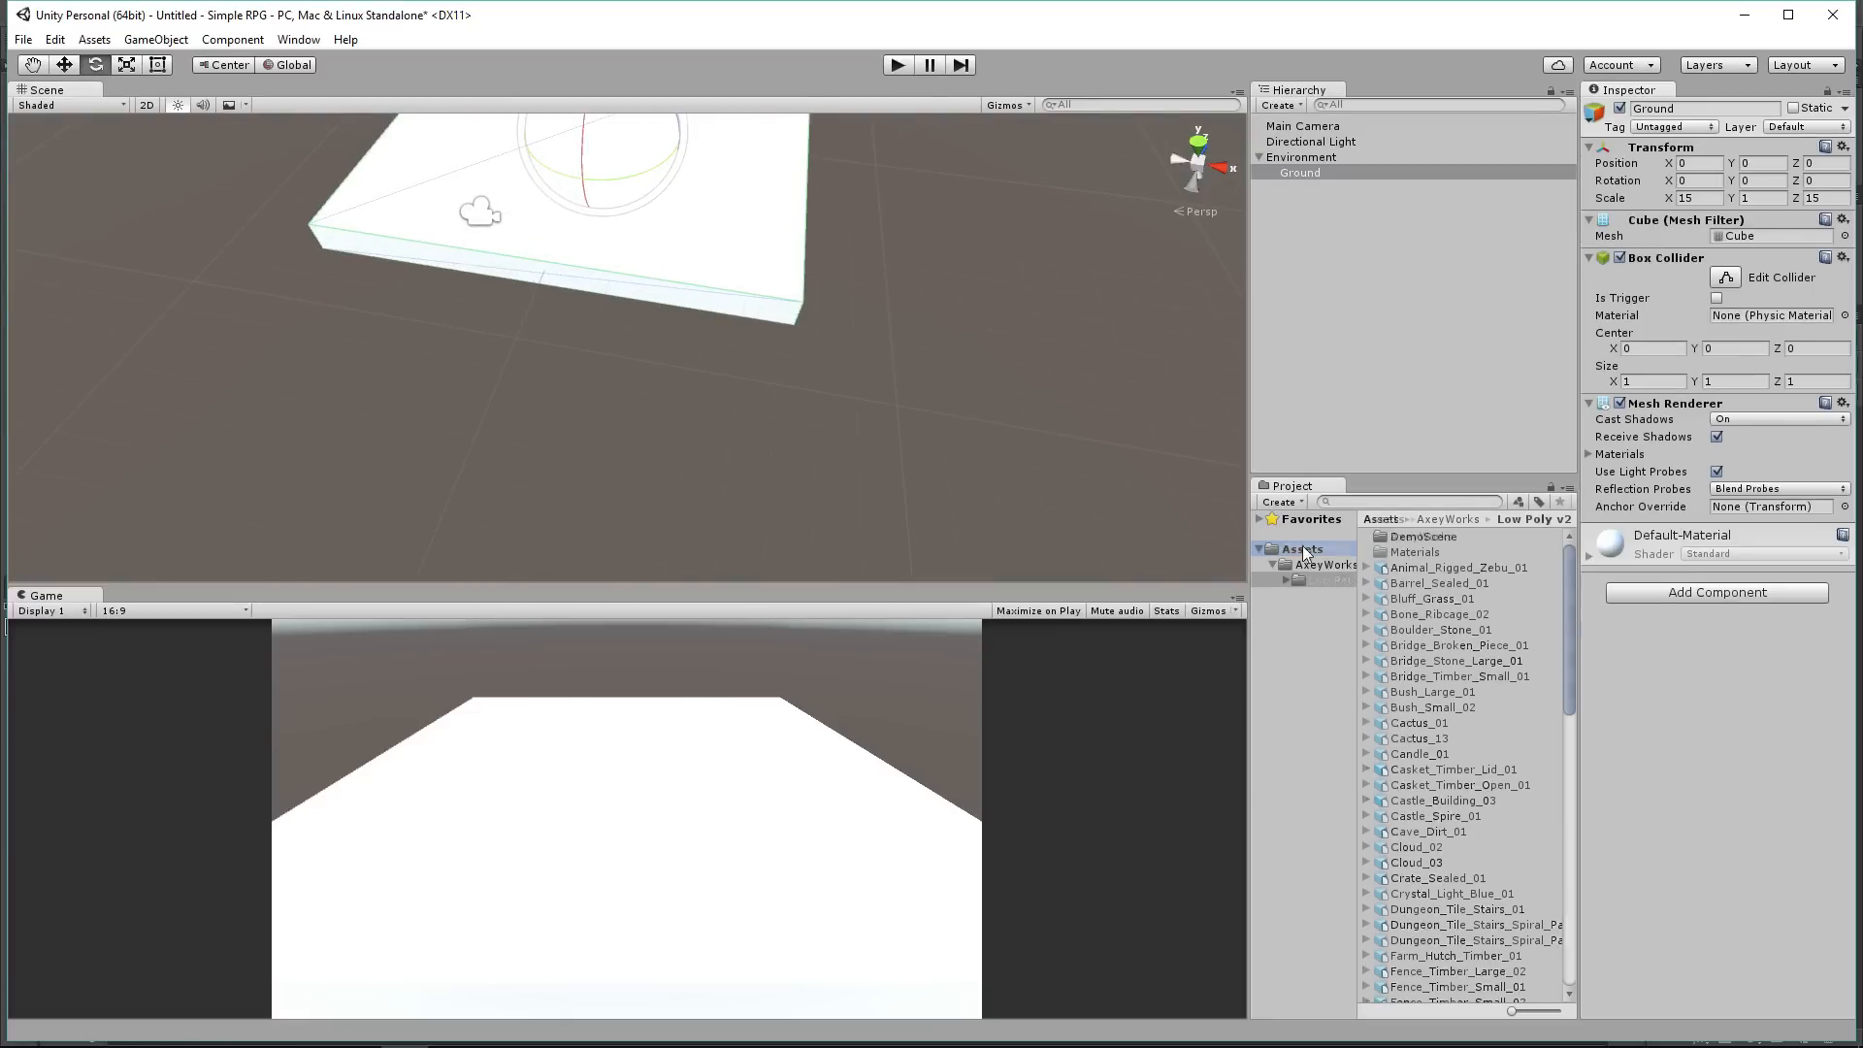
pyautogui.rightClick(1300, 550)
pyautogui.moveTo(1353, 559)
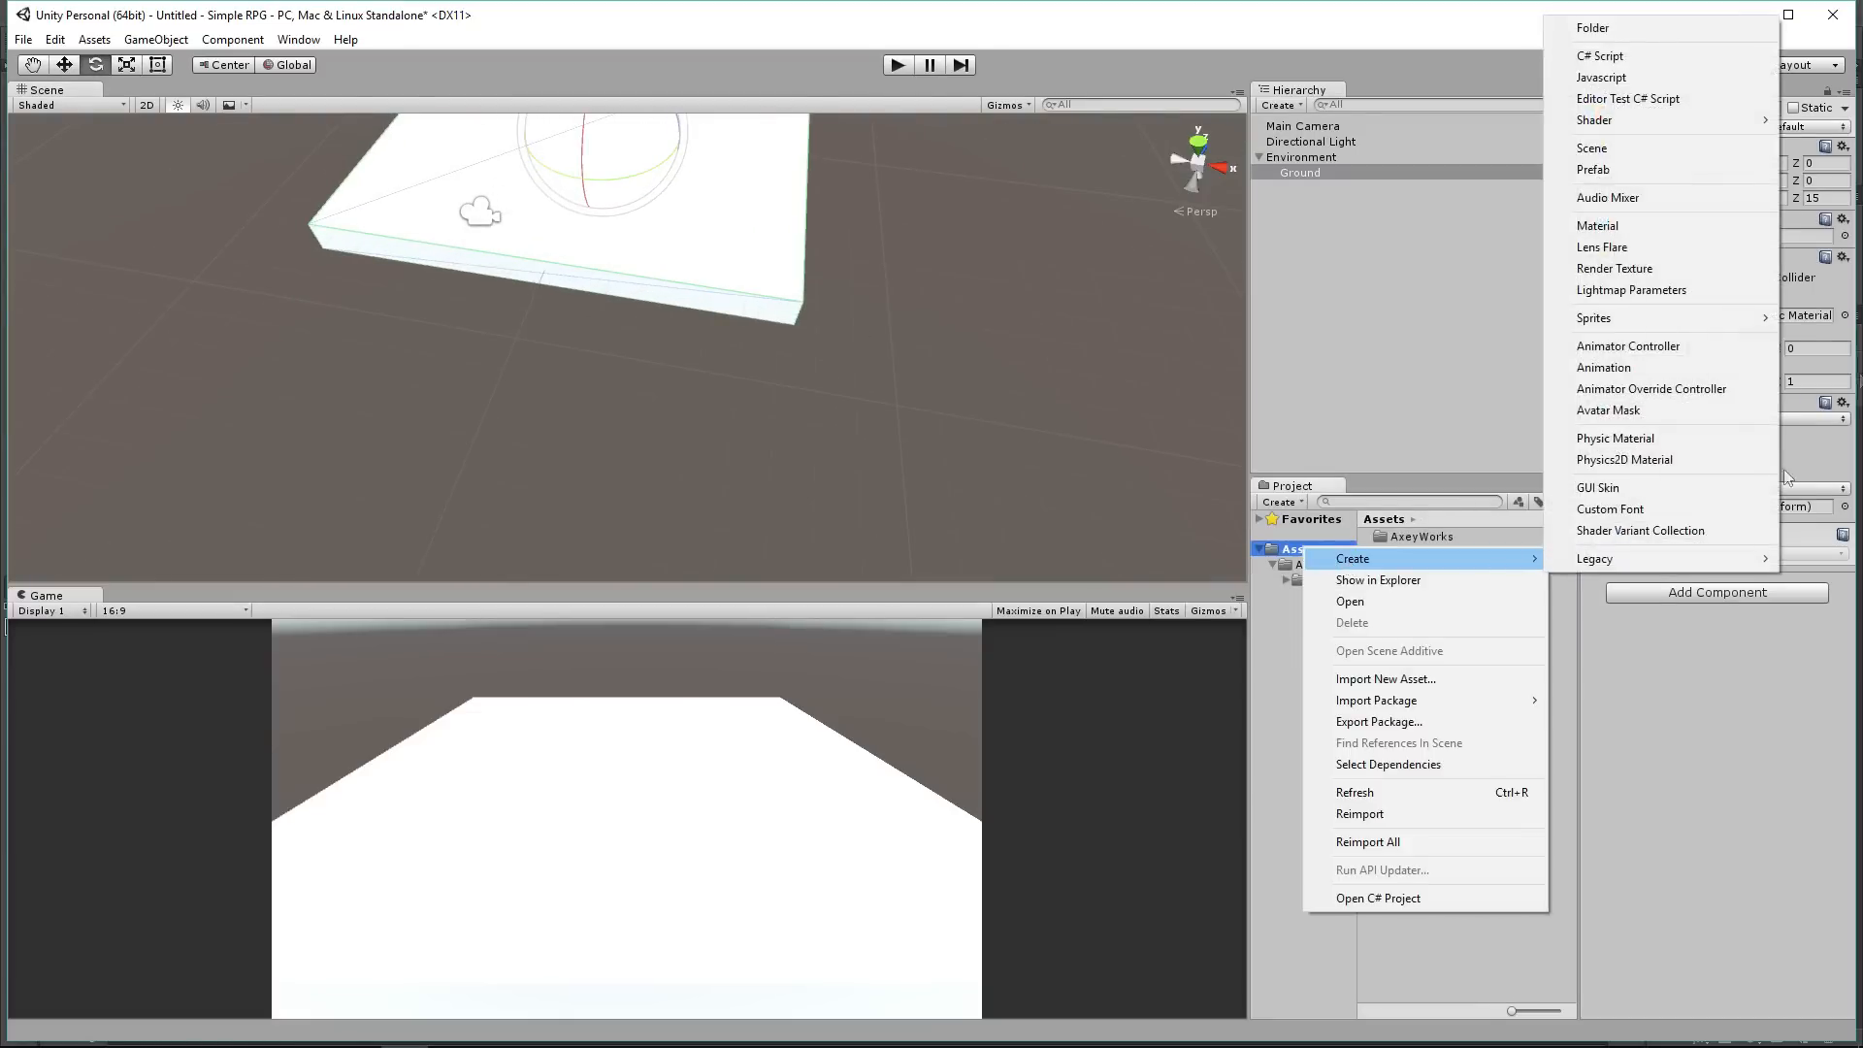
pyautogui.click(1597, 28)
pyautogui.write('Materials')
pyautogui.press('Return')
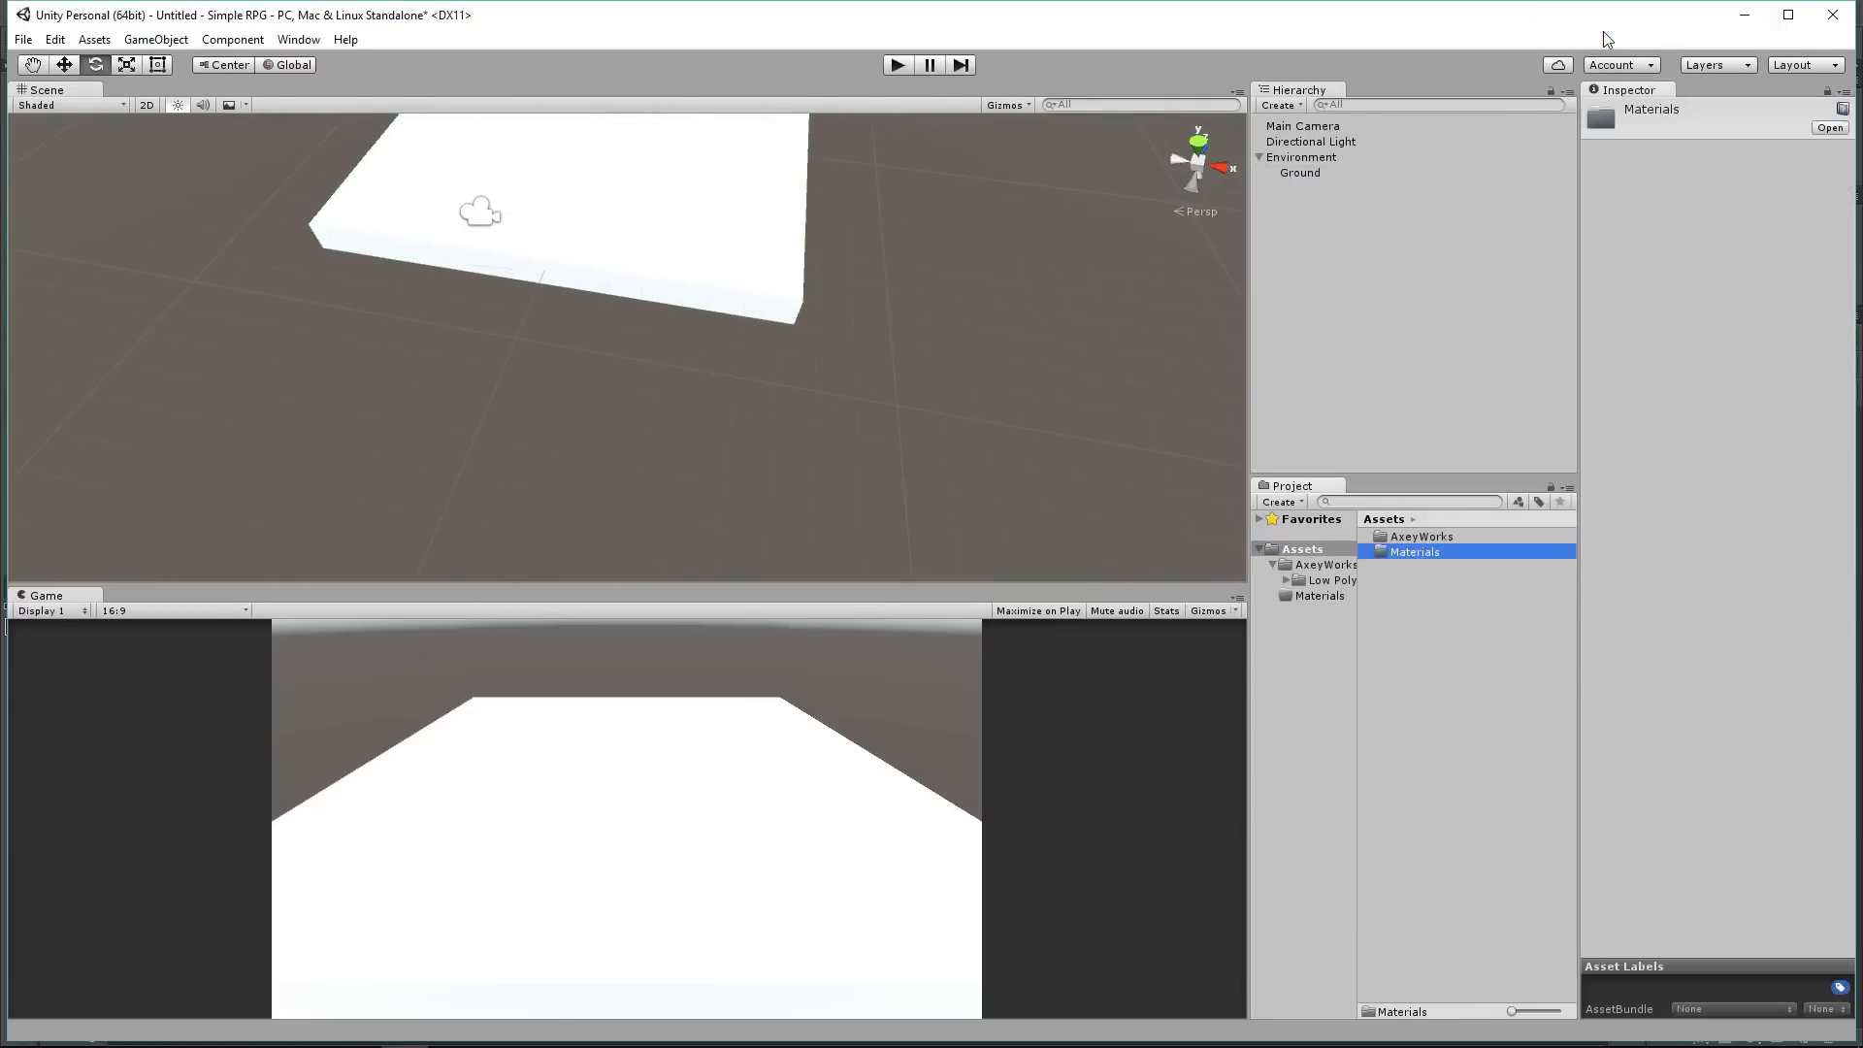
# Step: Create a new material named Ground_Grass inside the Materials folder
pyautogui.doubleClick(1423, 558)
pyautogui.rightClick(1421, 559)
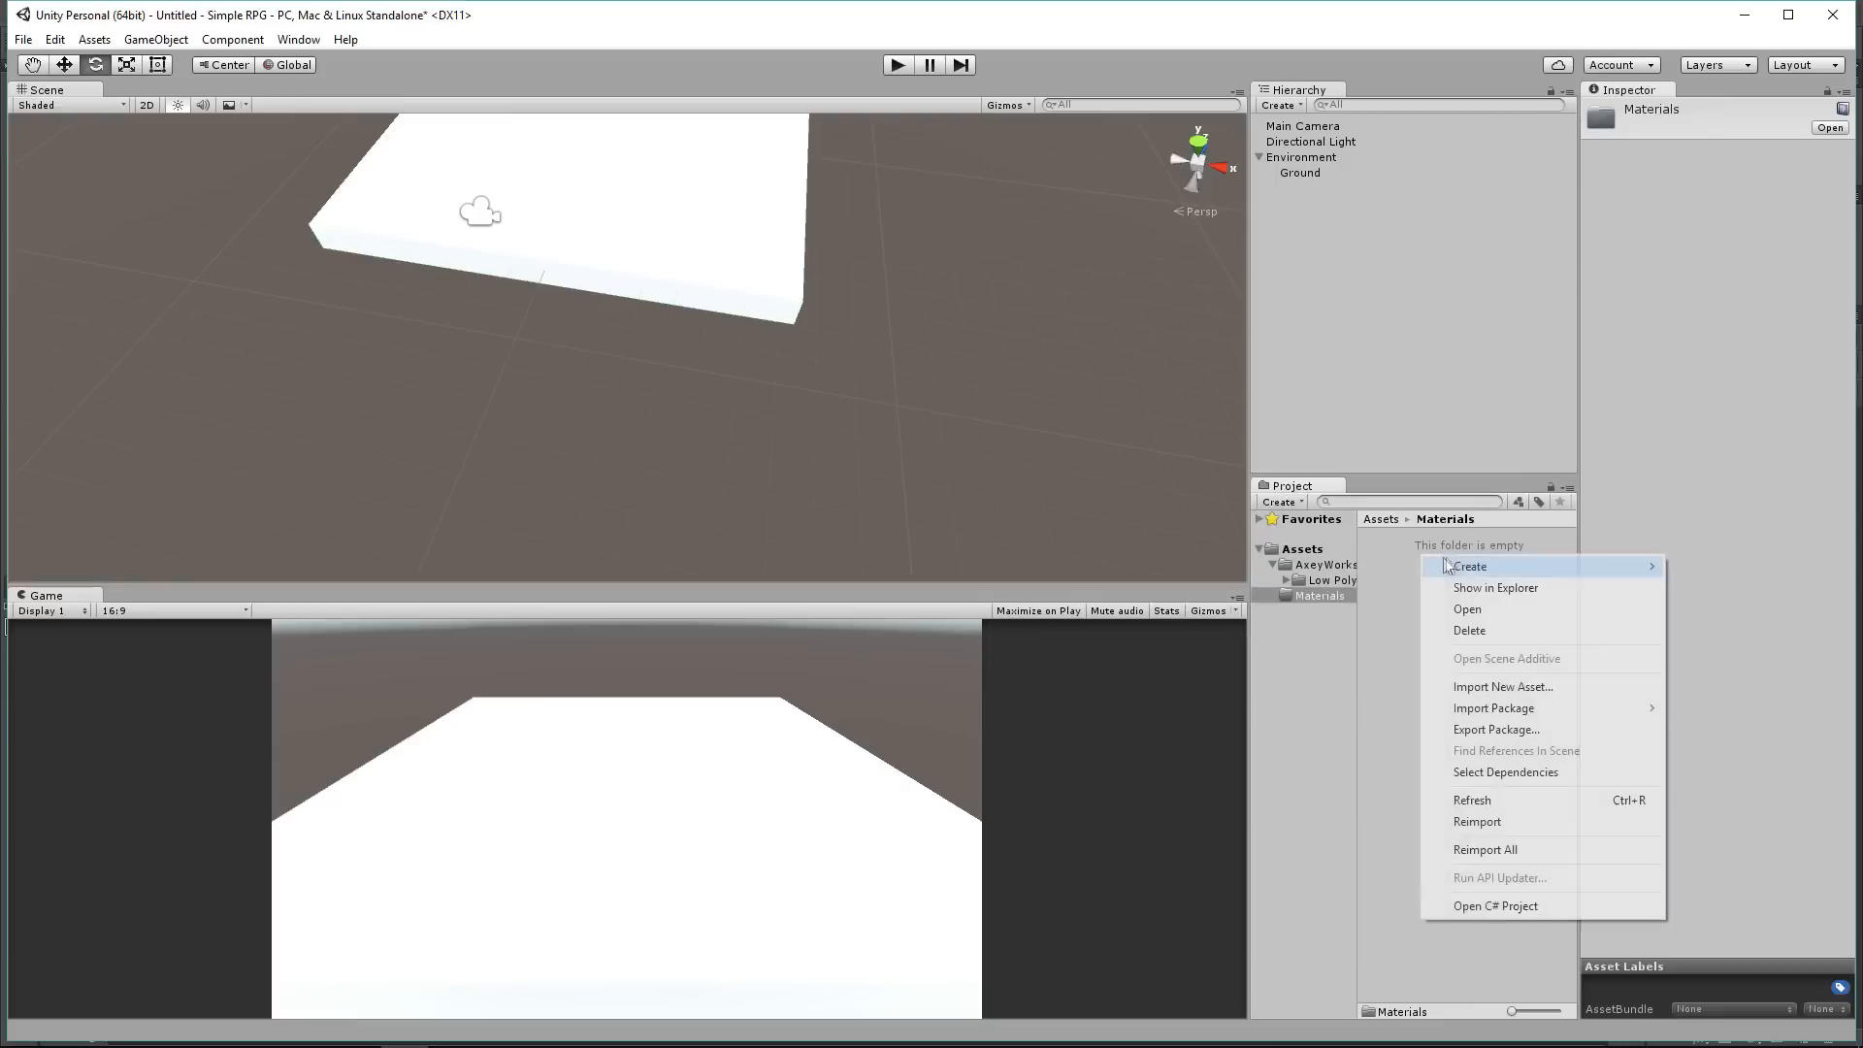
pyautogui.moveTo(1517, 566)
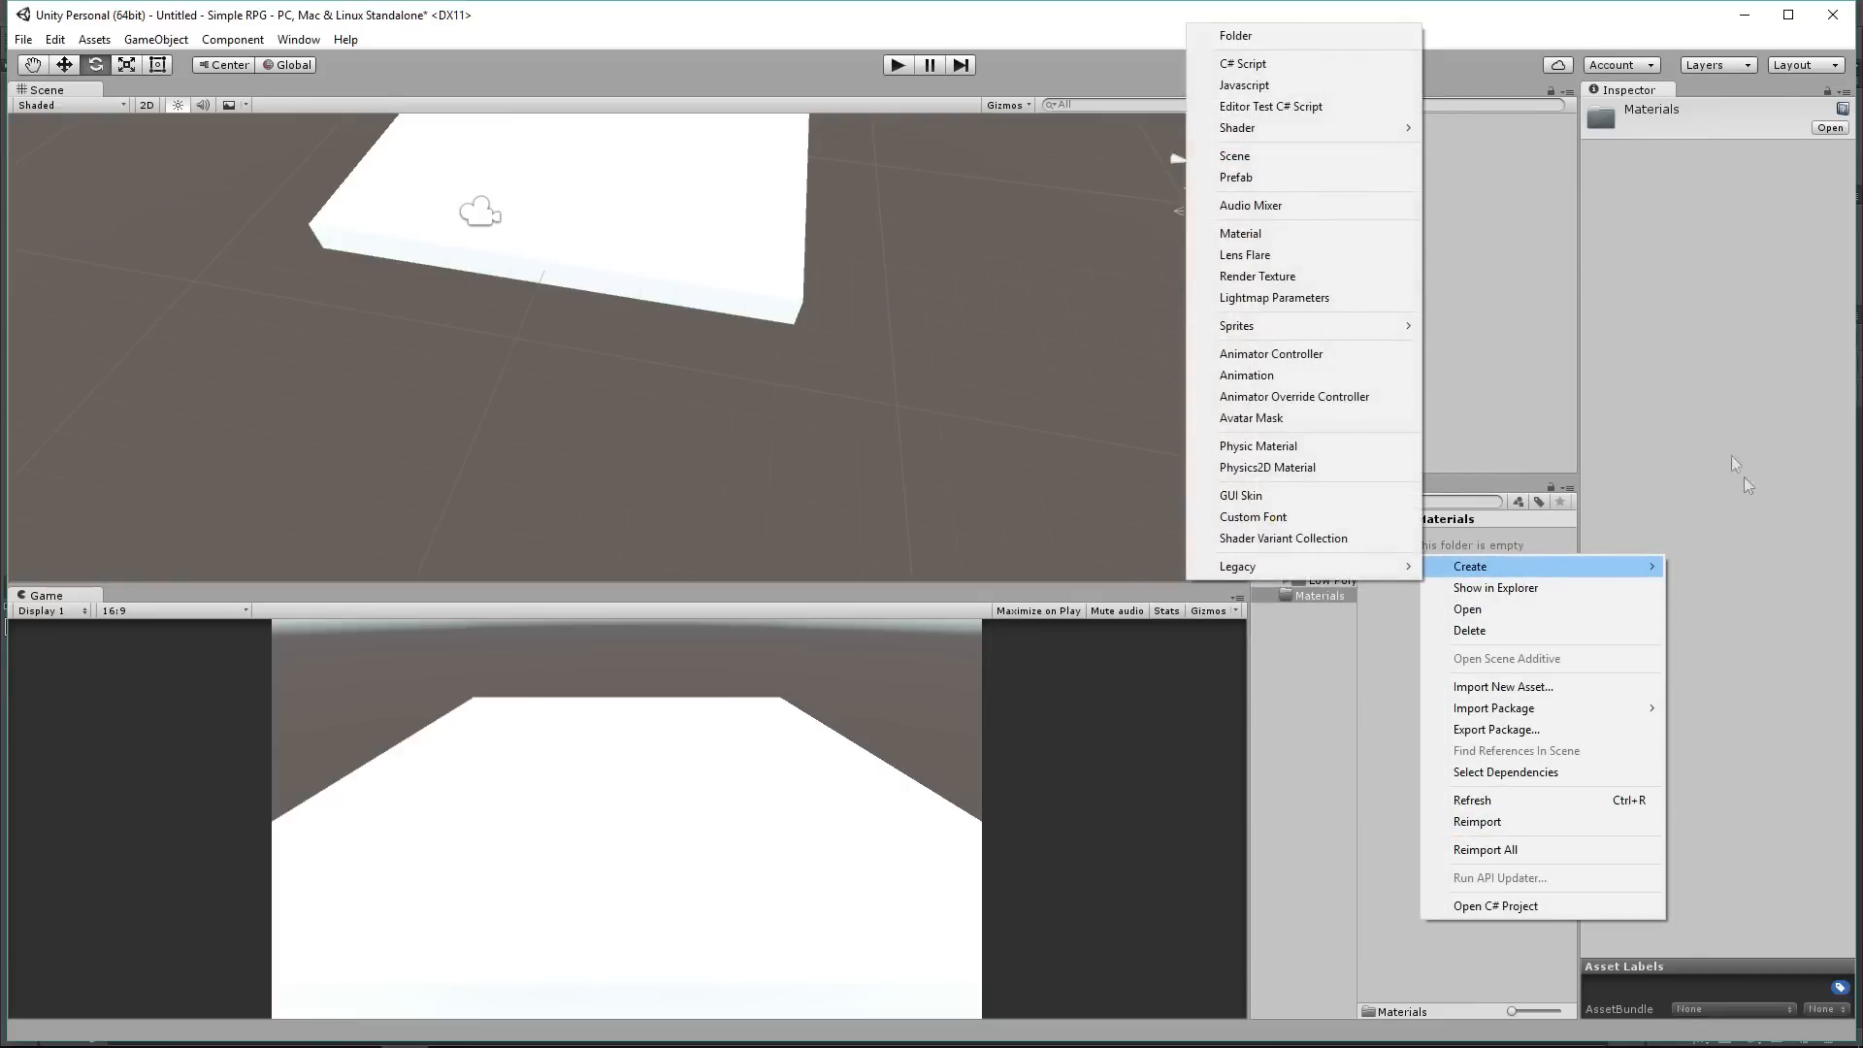
pyautogui.click(1269, 233)
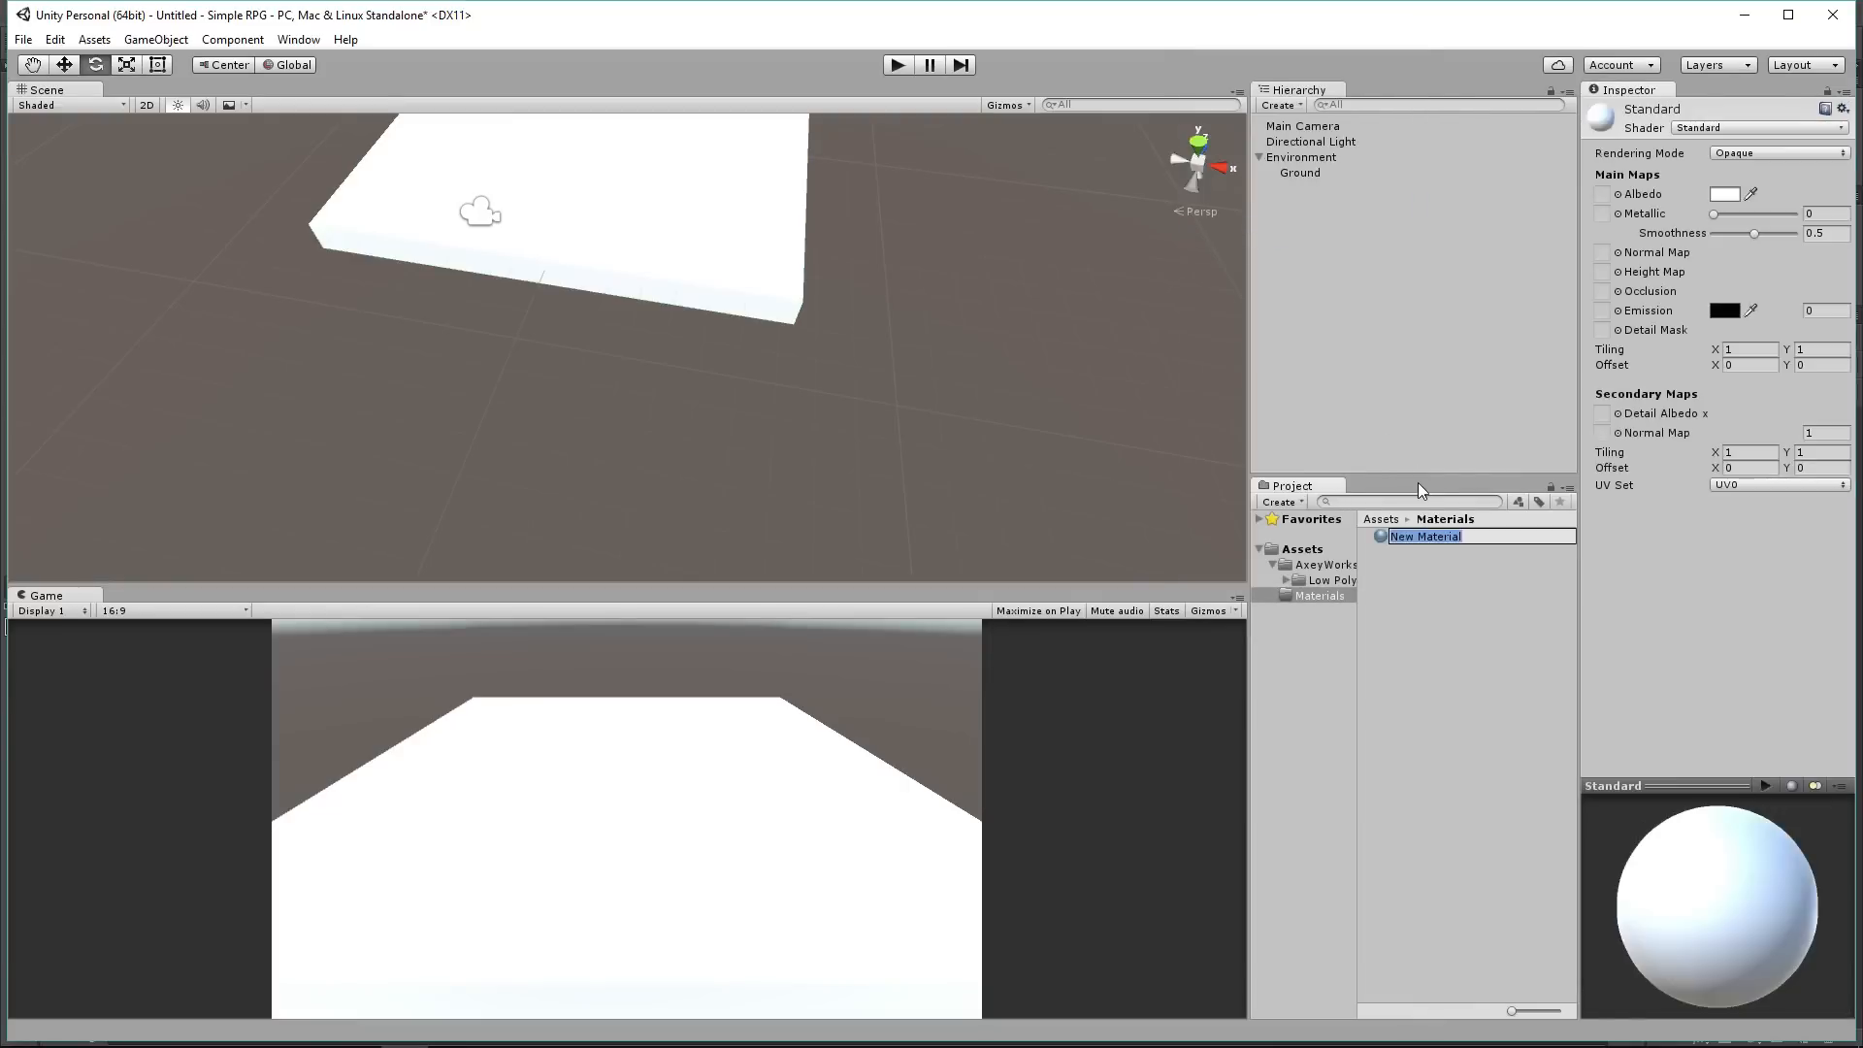
pyautogui.write('Ger')
pyautogui.write('und_Grass')
pyautogui.press('Return')
# Step: Set the Ground_Grass material's albedo to a bright yellowish green, about hex 9CEA20
pyautogui.click(1725, 195)
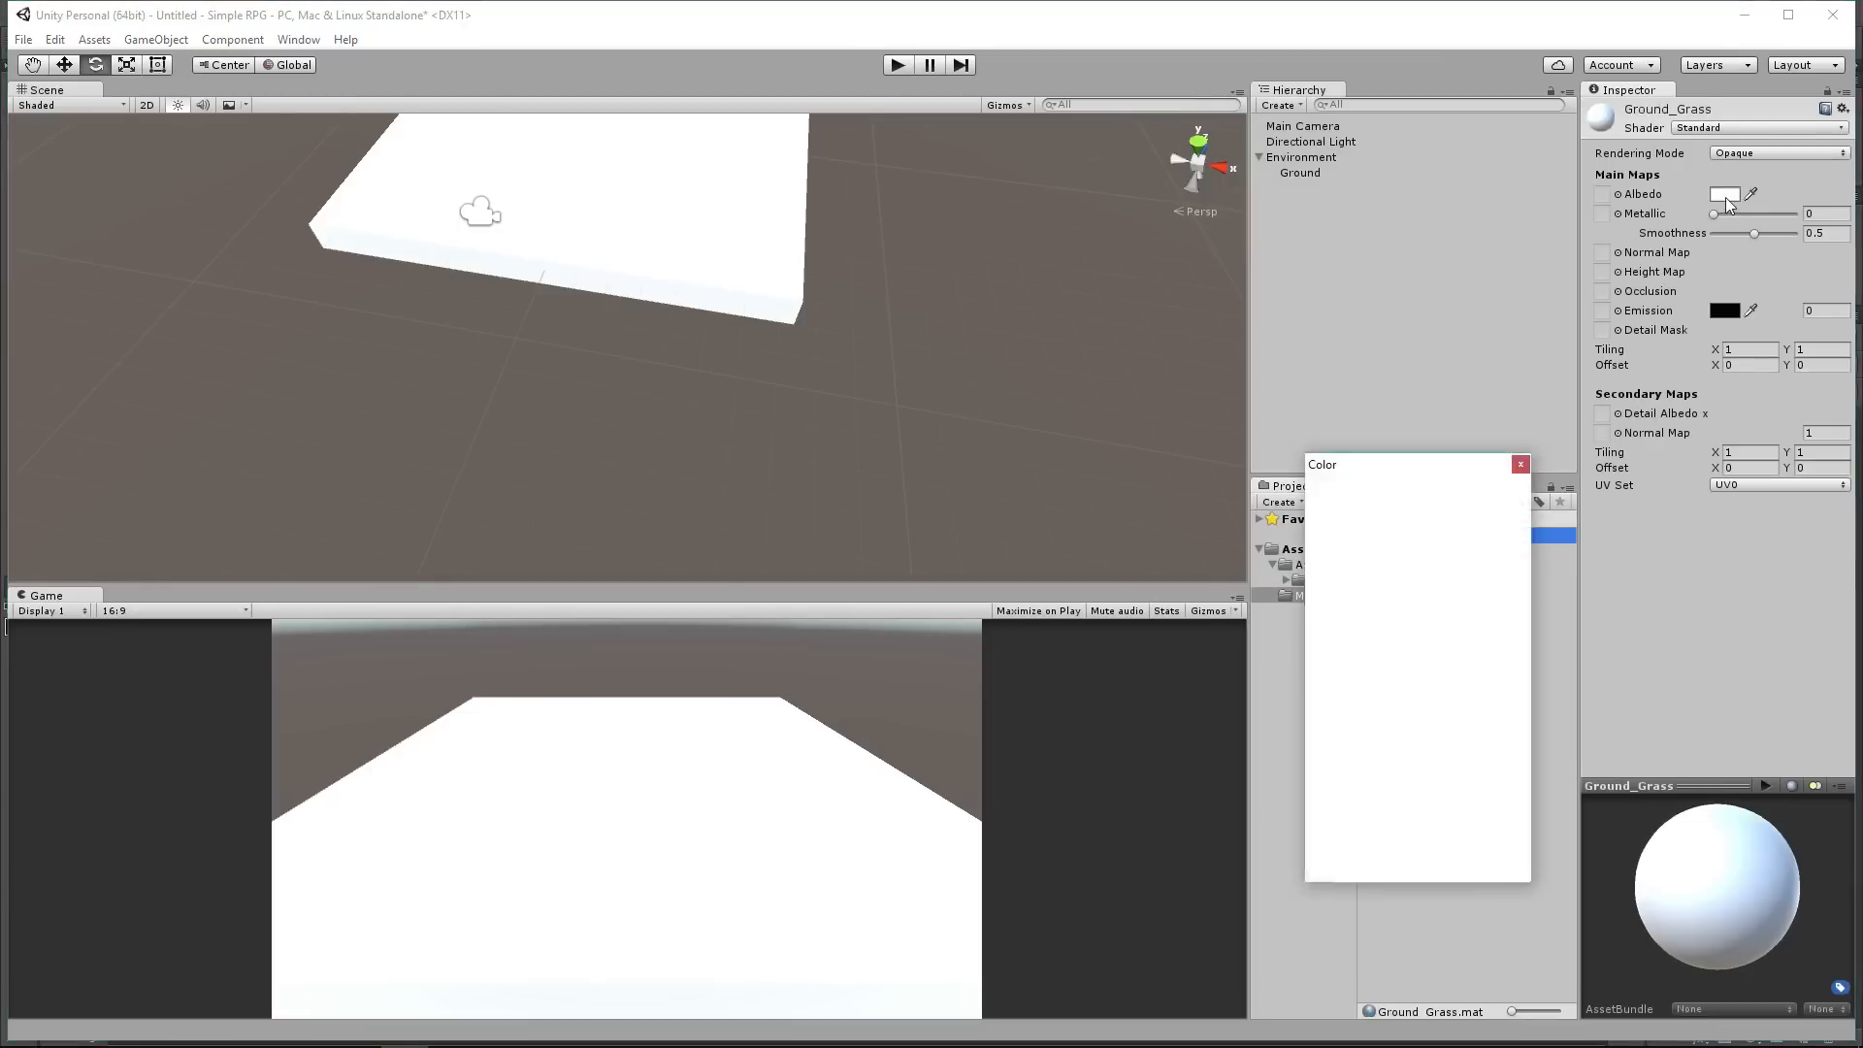
pyautogui.moveTo(1496, 660)
pyautogui.mouseDown()
pyautogui.moveTo(1491, 638)
pyautogui.moveTo(1500, 654)
pyautogui.mouseUp()
pyautogui.moveTo(1455, 551)
pyautogui.mouseDown()
pyautogui.moveTo(1454, 527)
pyautogui.moveTo(1452, 565)
pyautogui.mouseUp()
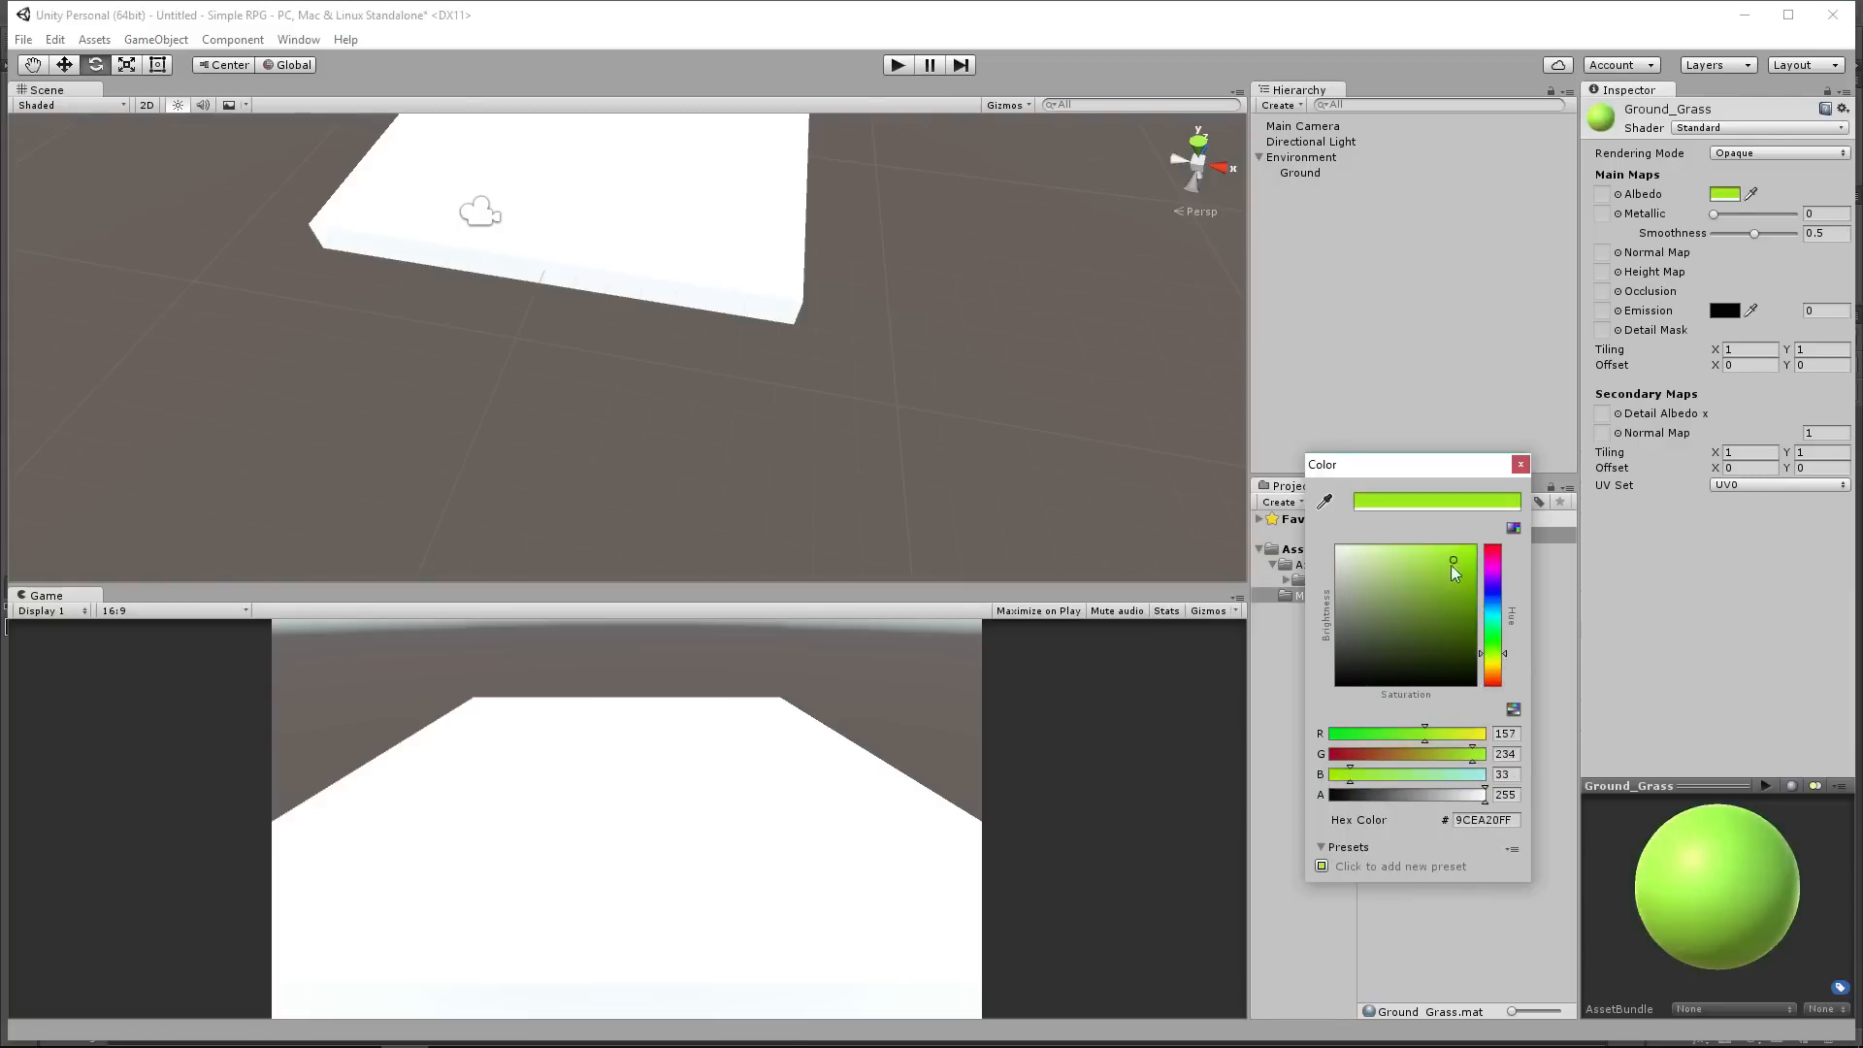
pyautogui.click(1521, 465)
# Step: Apply the Ground_Grass material to the Ground platform
pyautogui.moveTo(650, 289); pyautogui.dragTo(633, 283, button='middle')
pyautogui.scroll(3, 633, 284)
pyautogui.moveTo(1391, 539); pyautogui.dragTo(1278, 190)
pyautogui.scroll(-3, 873, 287)
pyautogui.scroll(3, 856, 283)
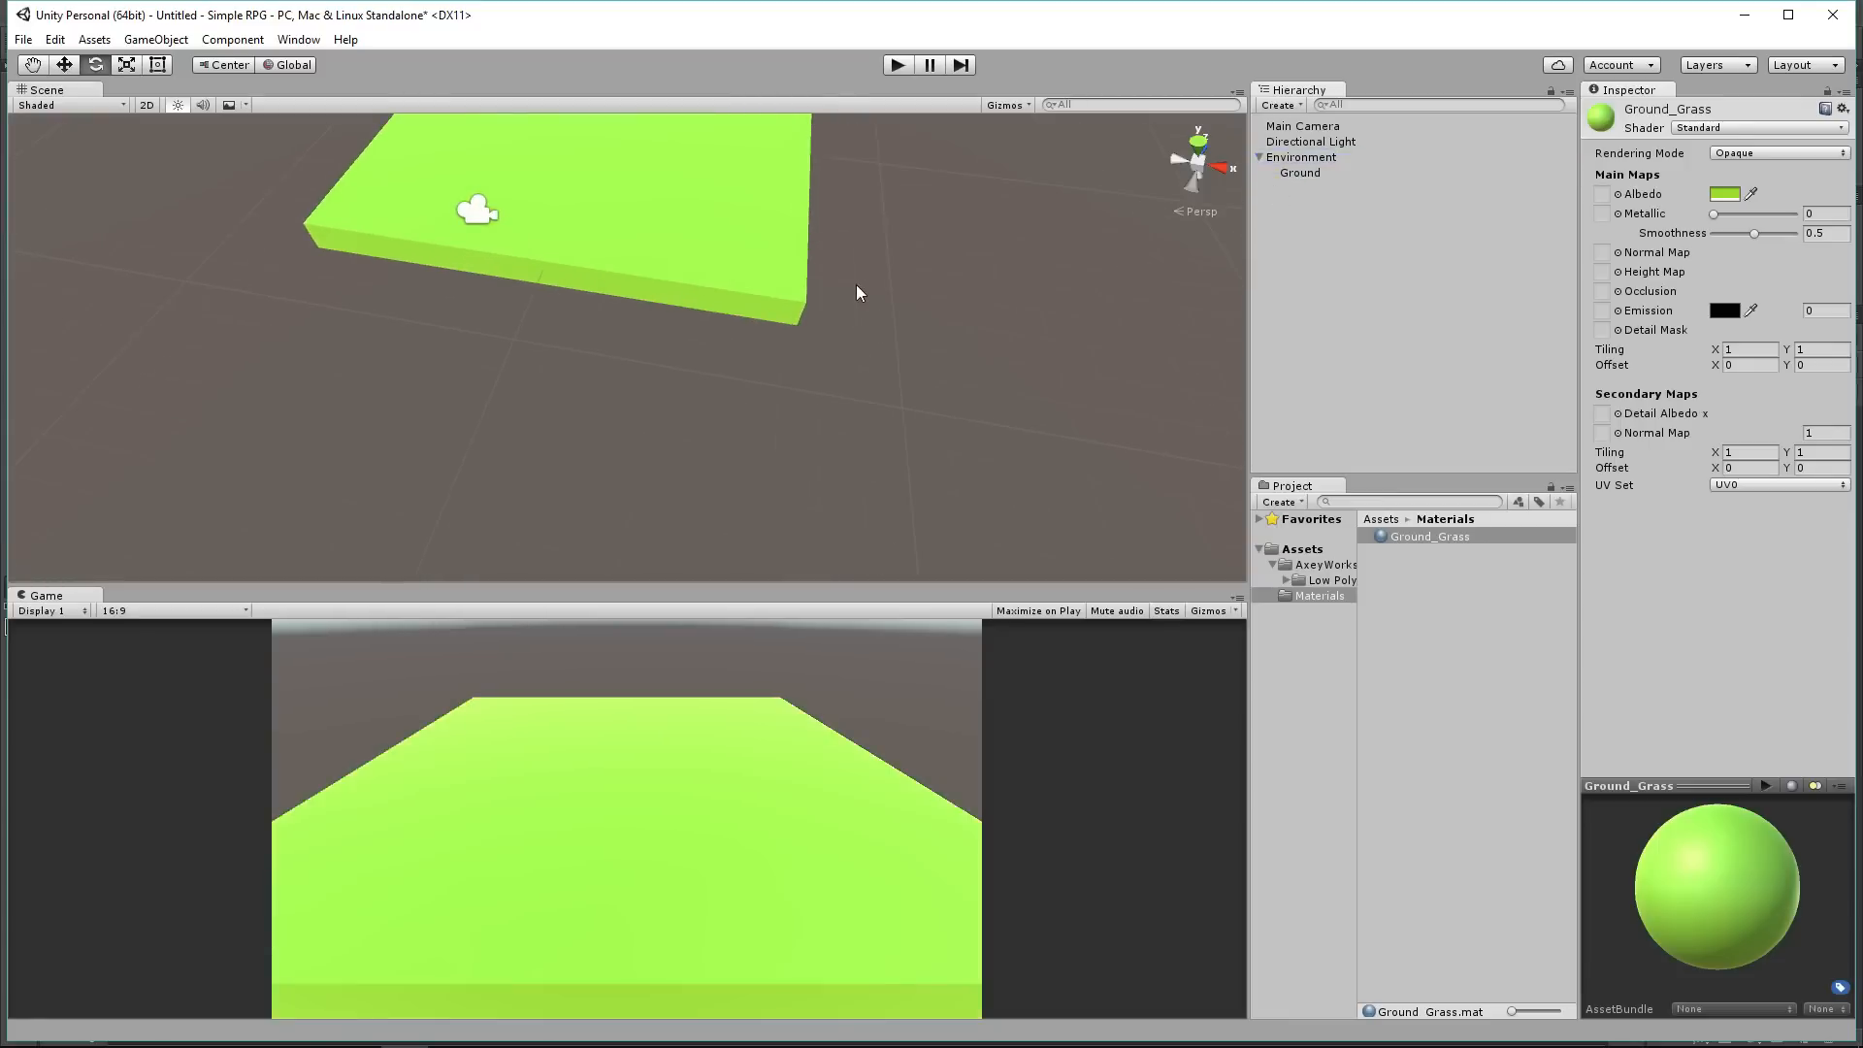
pyautogui.scroll(-5, 856, 283)
# Step: Move the Main Camera up and forward to about 5.02 on Y and -9.53 on Z
pyautogui.doubleClick(1302, 126)
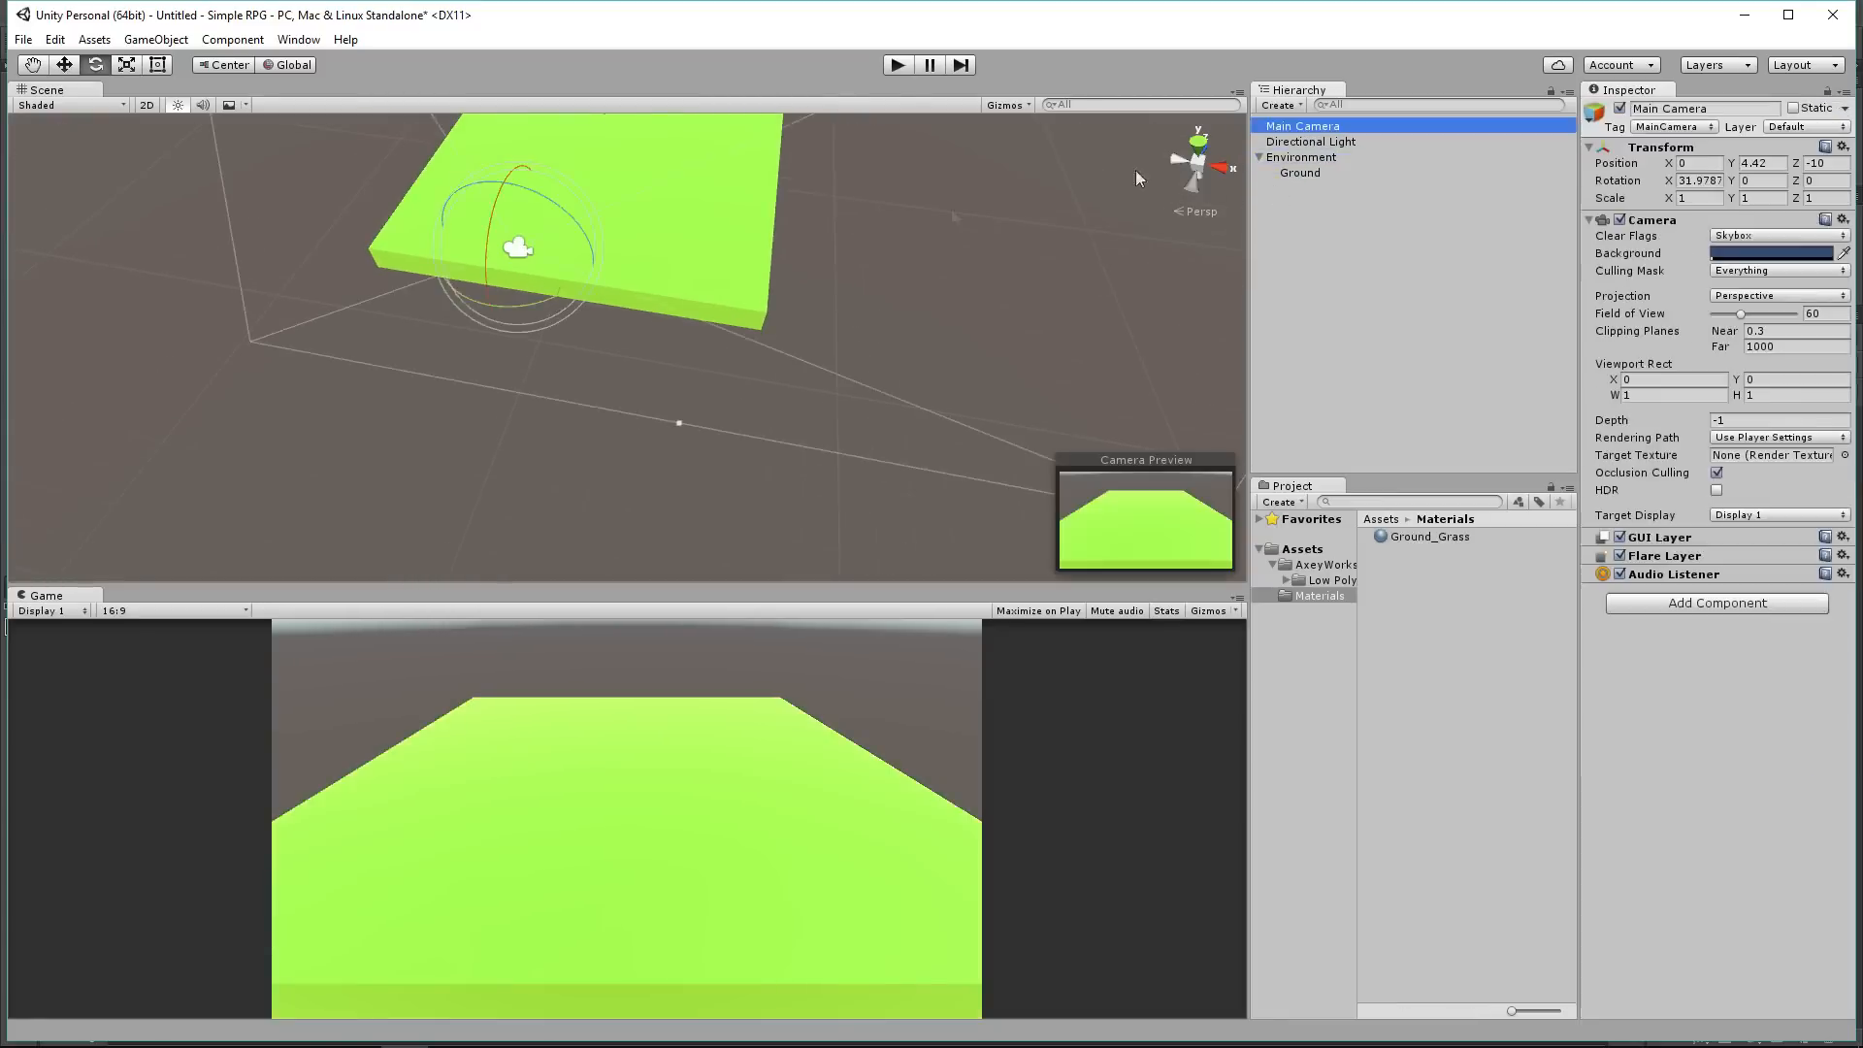
pyautogui.click(64, 64)
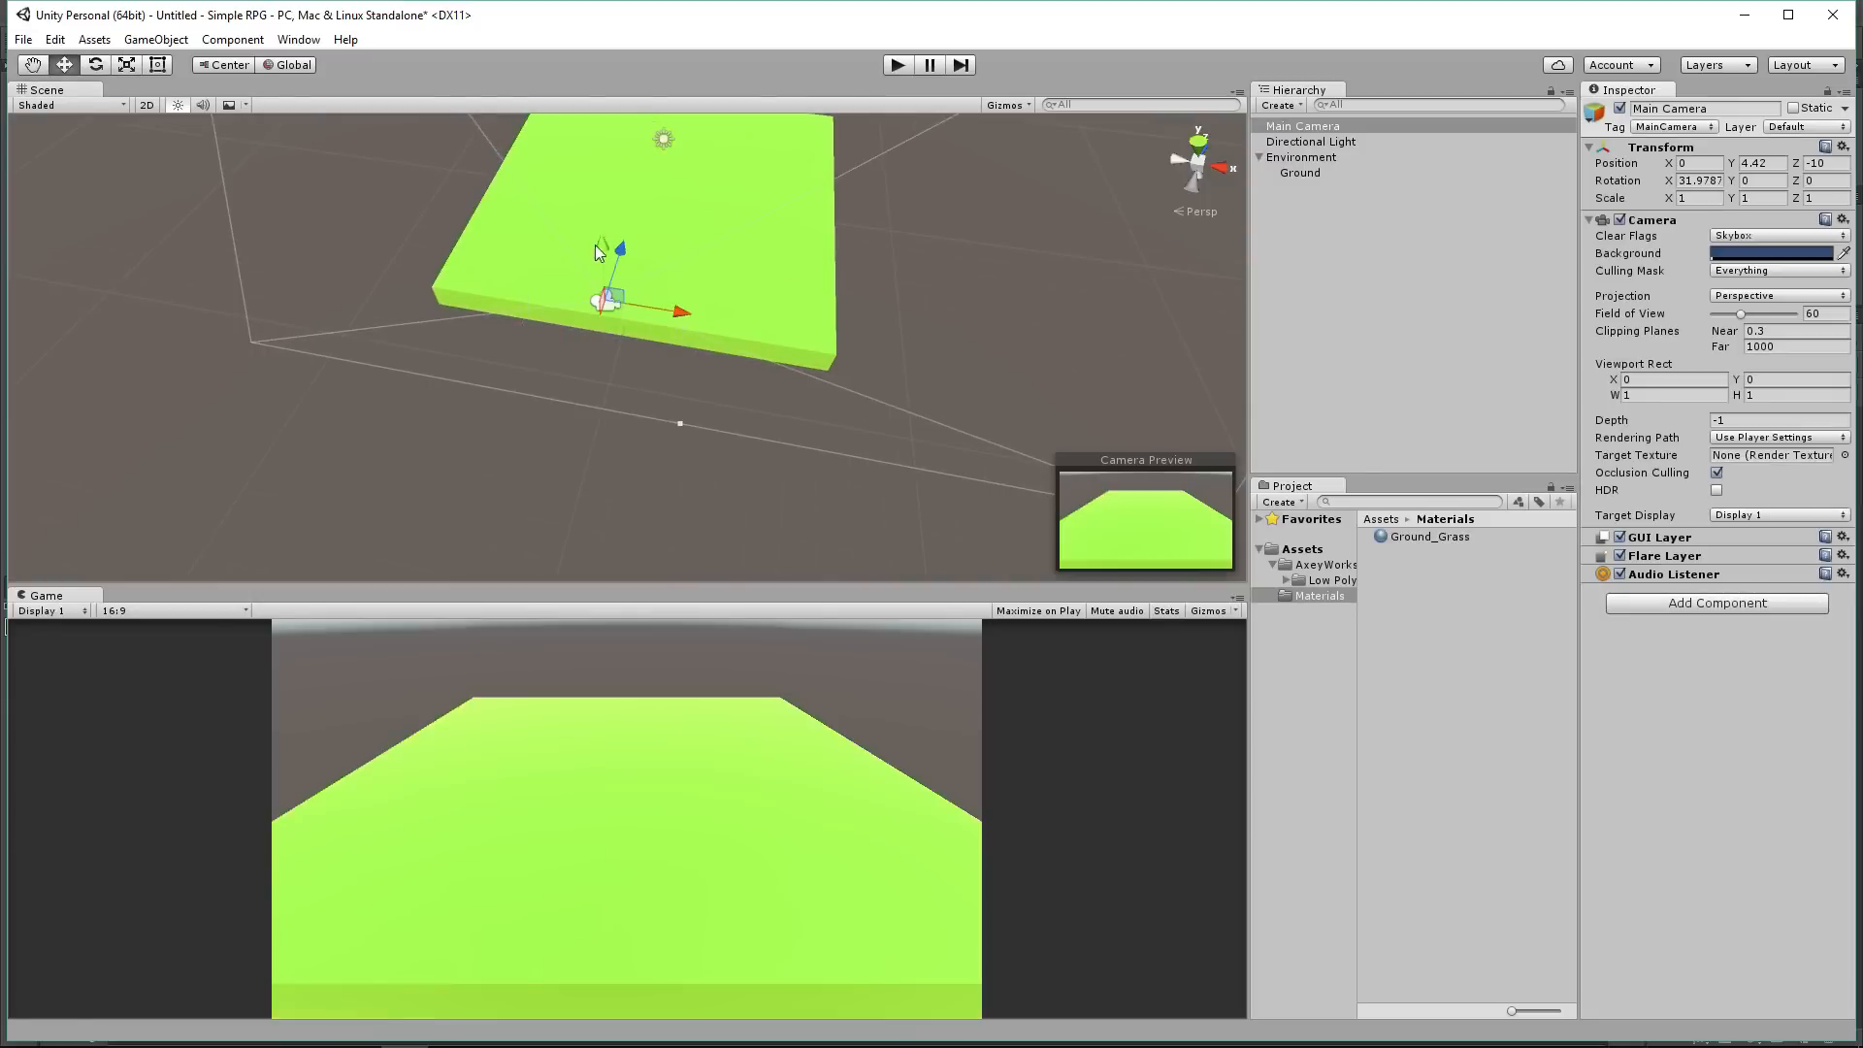
pyautogui.moveTo(601, 251); pyautogui.dragTo(637, 235)
pyautogui.moveTo(524, 302); pyautogui.dragTo(701, 252, button='middle')
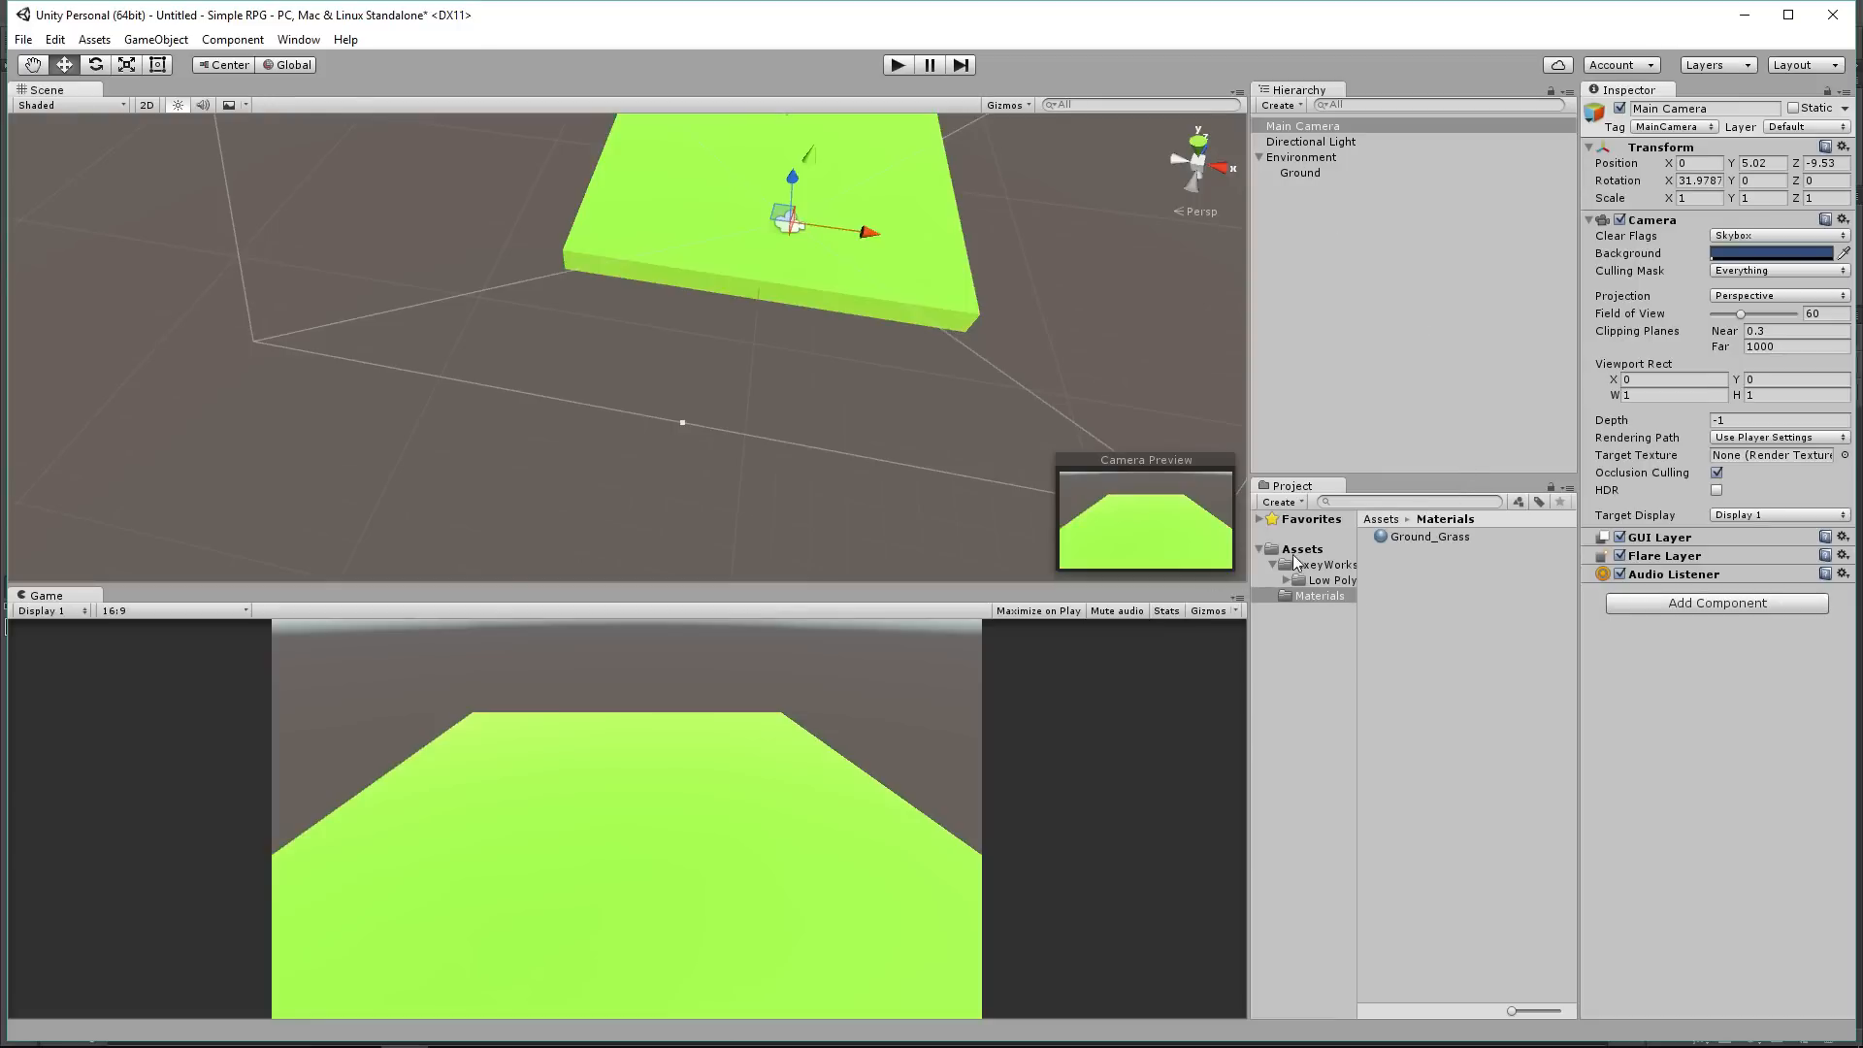
# Step: Scale the Ground up to about 45.6 along X and about 46.6 along Z
pyautogui.click(1306, 173)
pyautogui.click(126, 65)
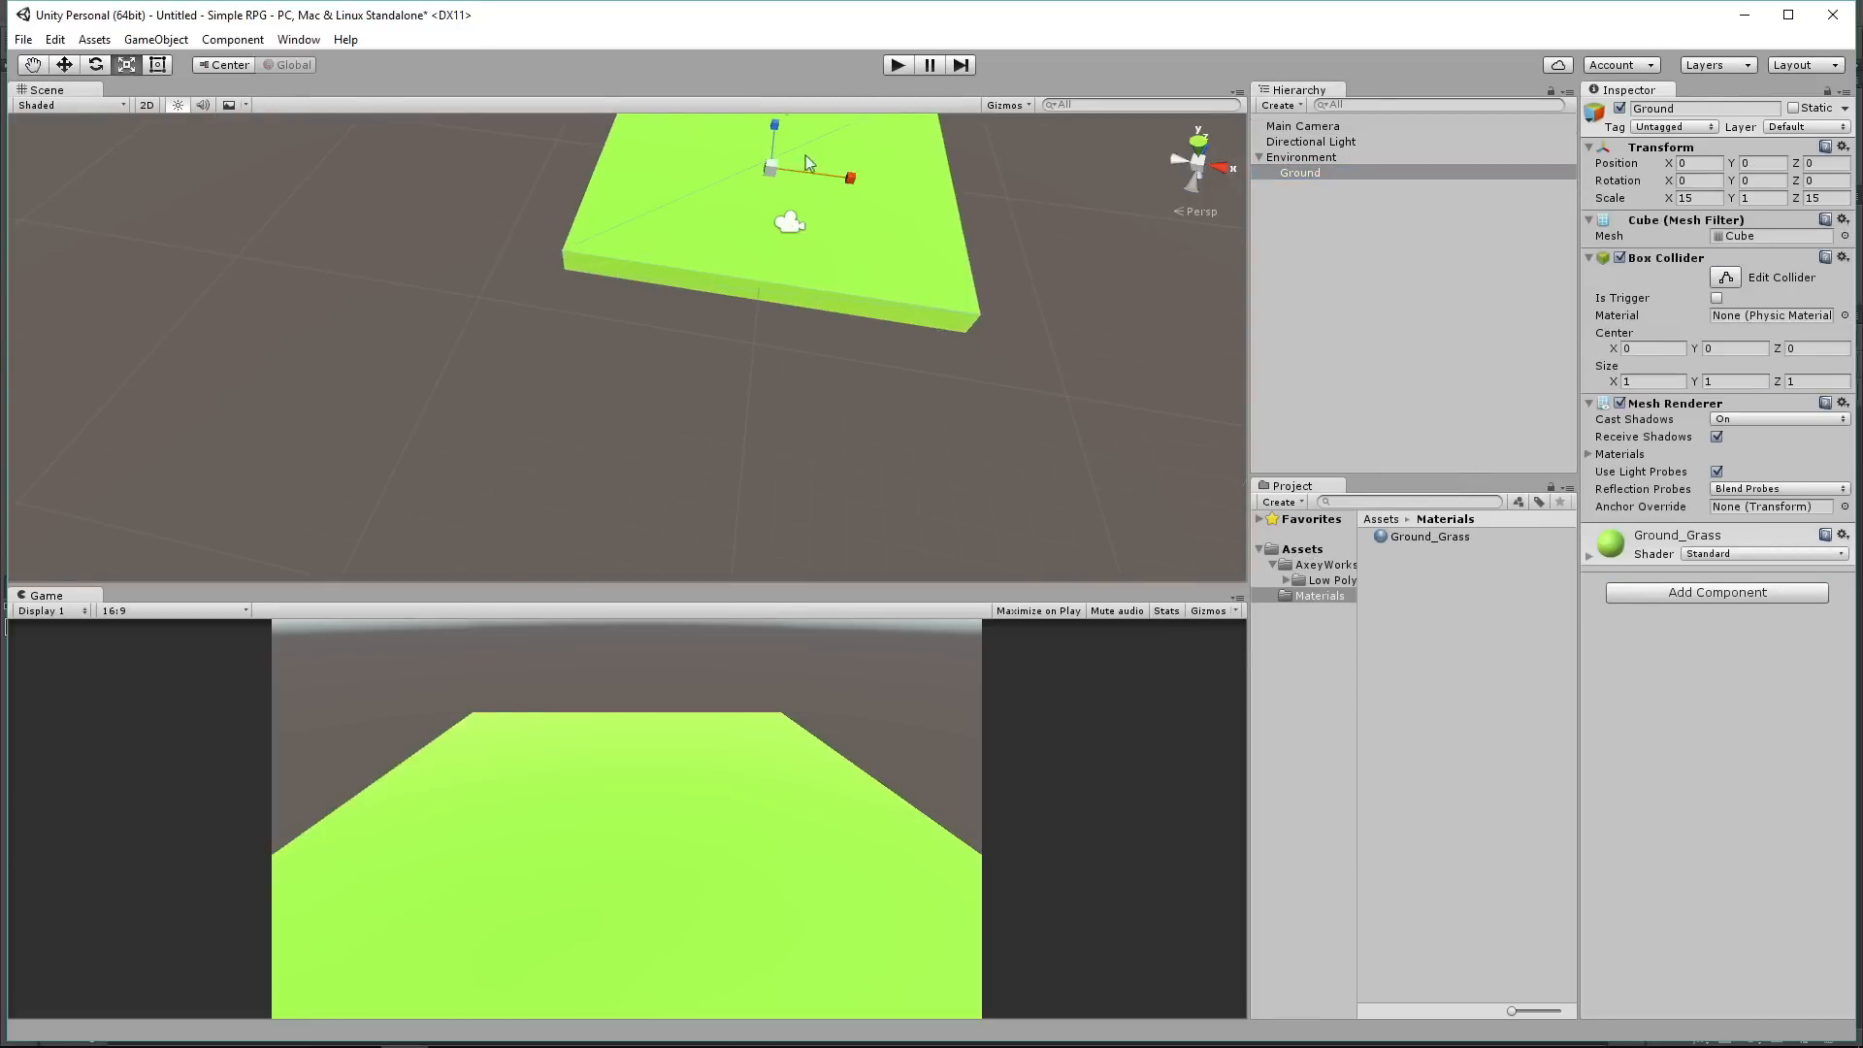
pyautogui.moveTo(814, 174); pyautogui.dragTo(895, 186)
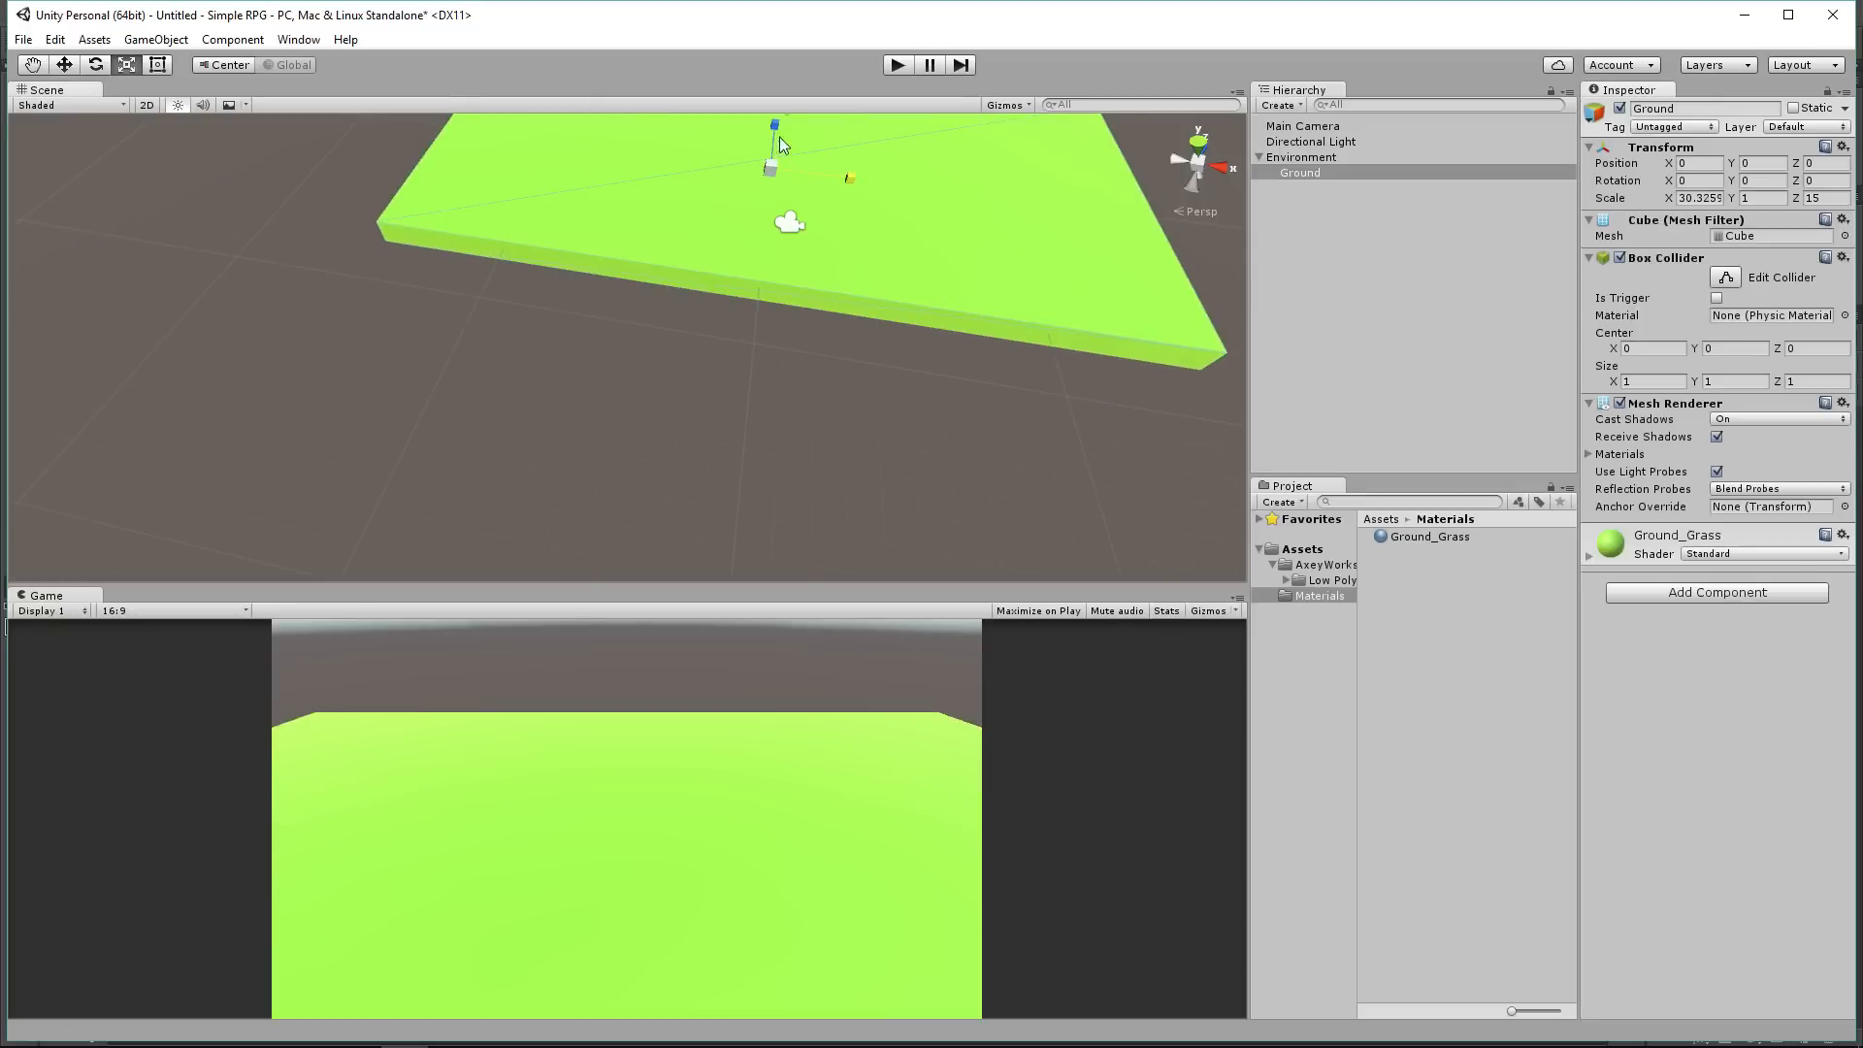
pyautogui.moveTo(779, 138); pyautogui.dragTo(509, 246, button='middle')
pyautogui.moveTo(550, 201); pyautogui.dragTo(612, 146)
pyautogui.moveTo(599, 256); pyautogui.dragTo(623, 260)
pyautogui.scroll(-2, 623, 260)
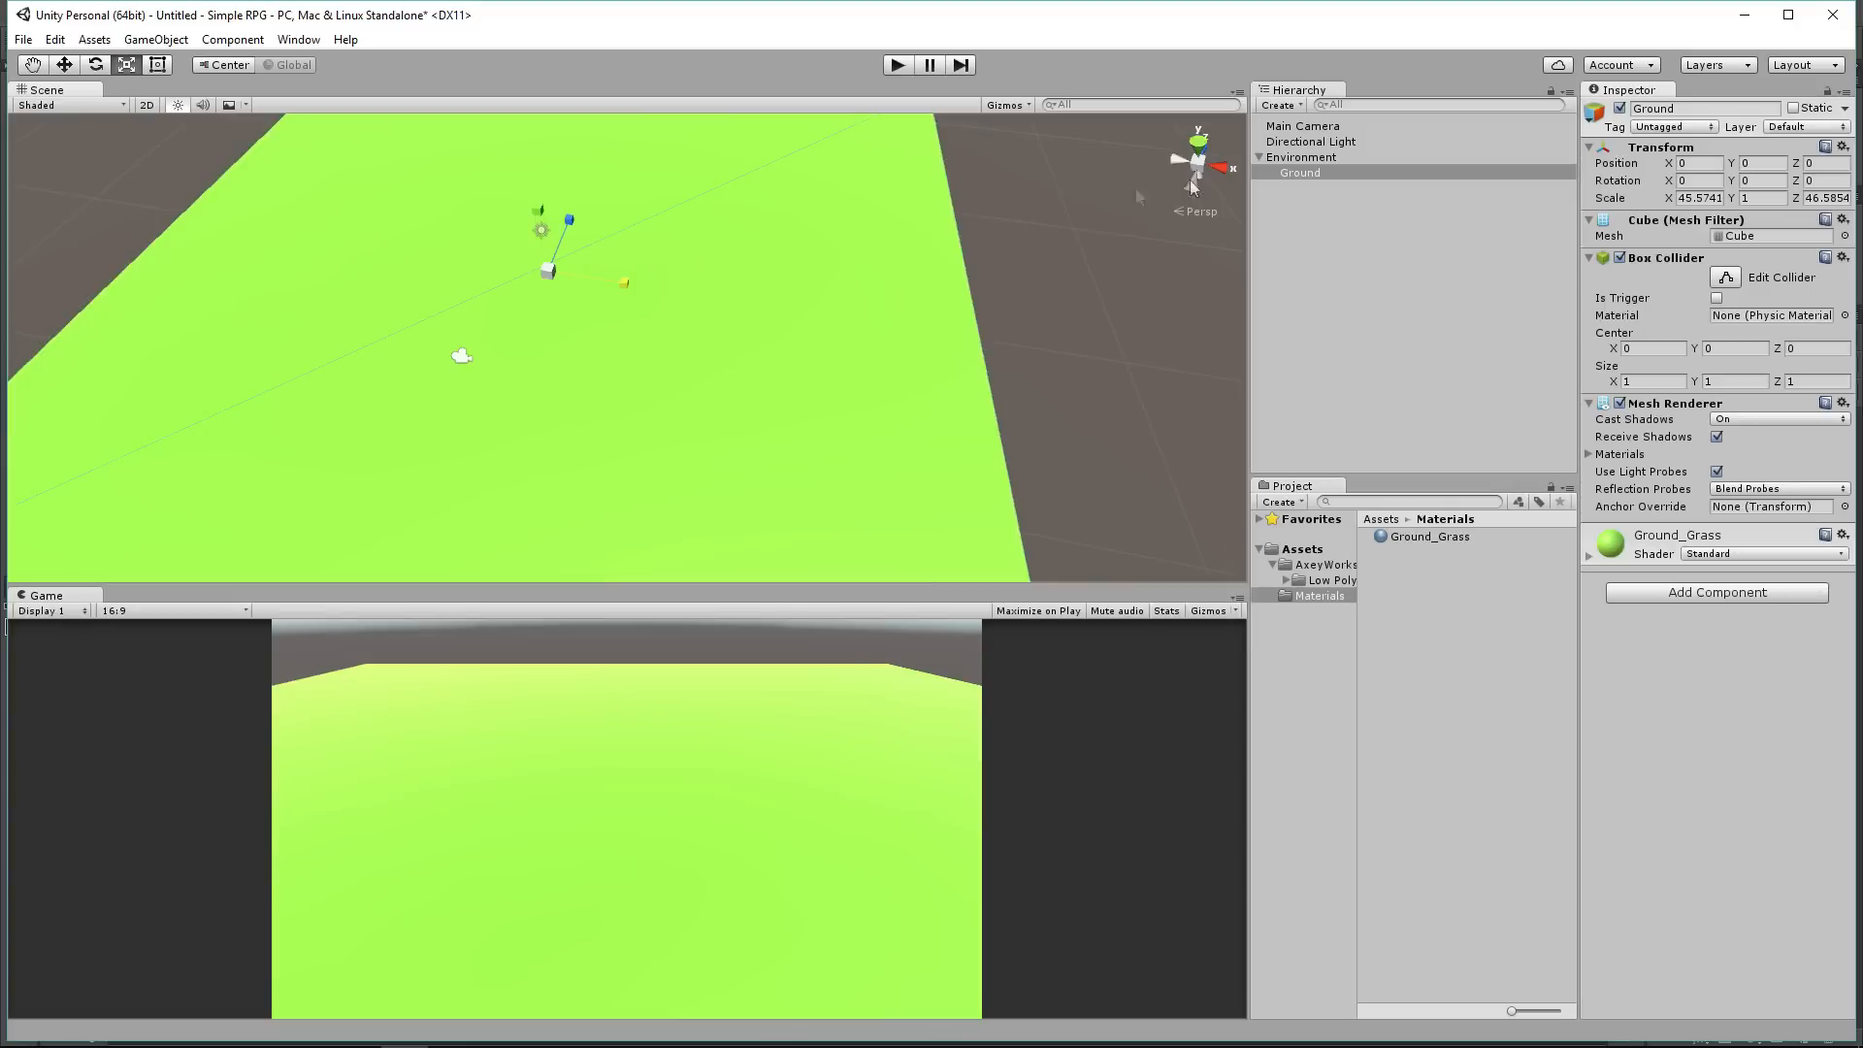
# Step: Search the project assets for "cave" and place the Cave_Dirt_01 model on the ground
pyautogui.click(1322, 581)
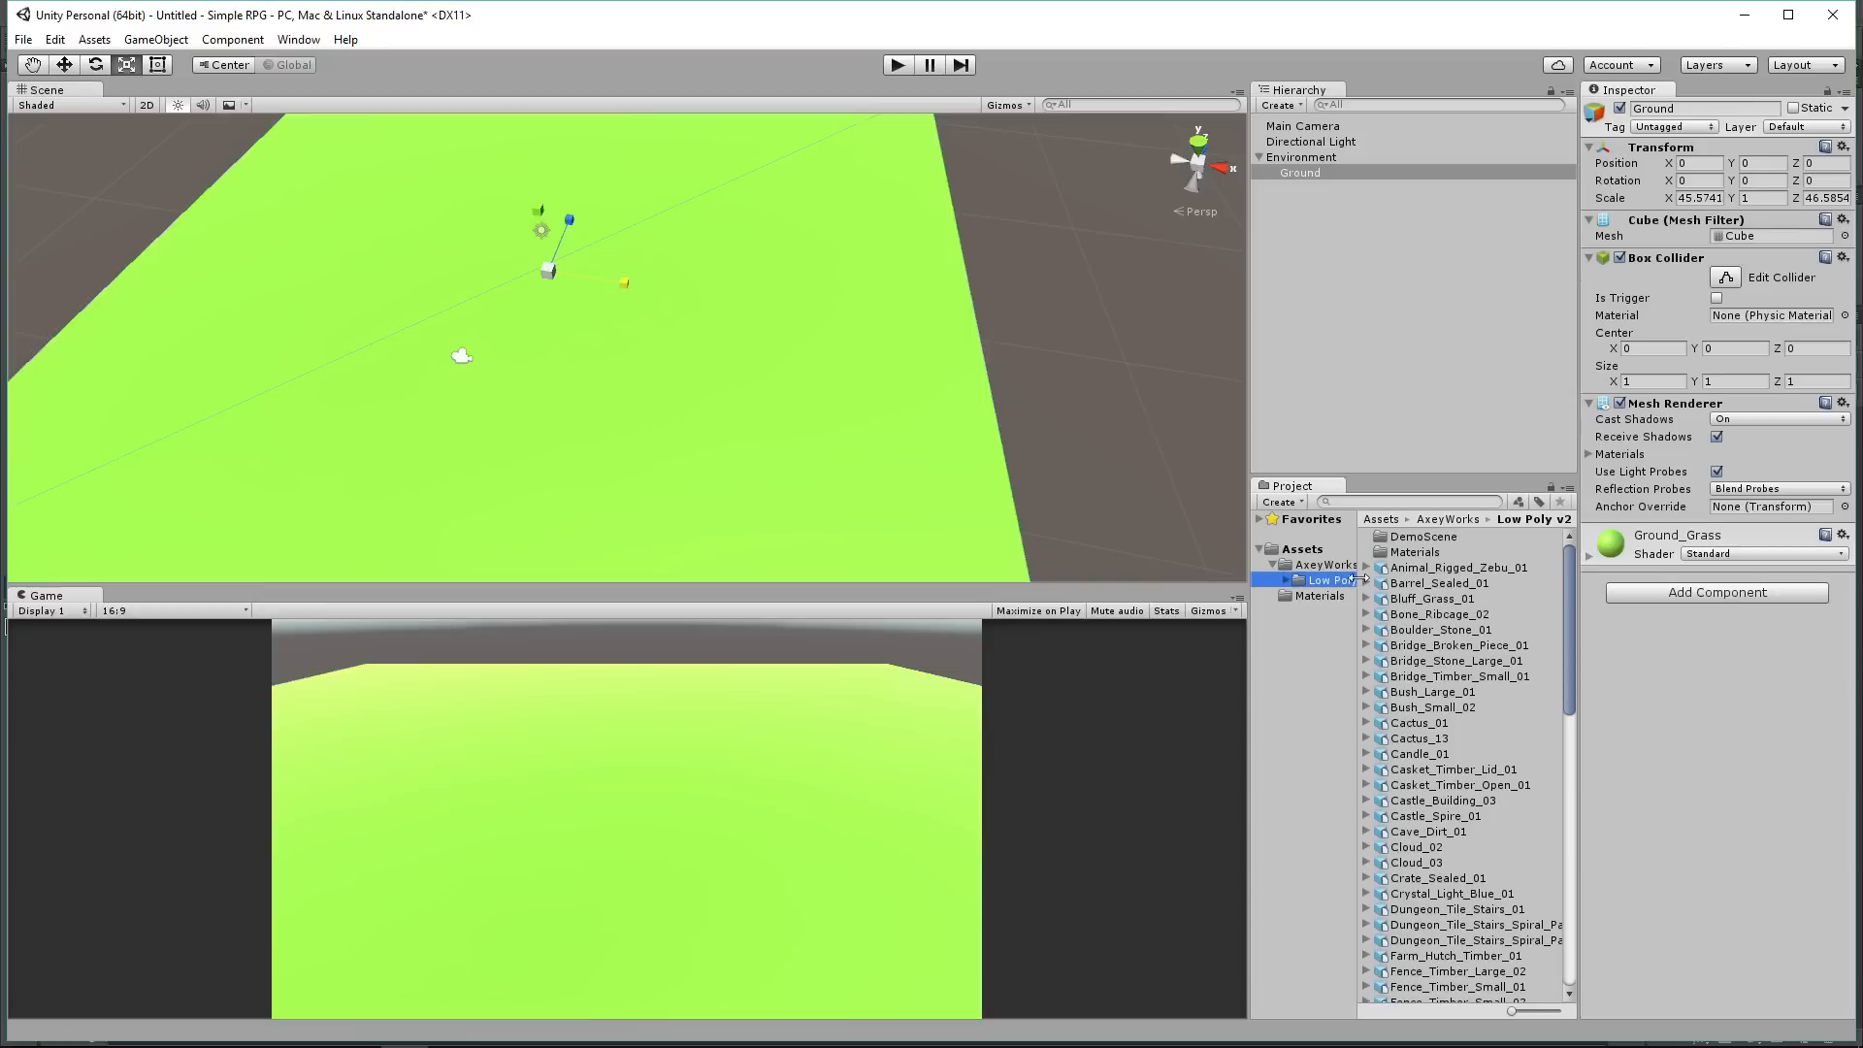
pyautogui.scroll(-5, 1366, 586)
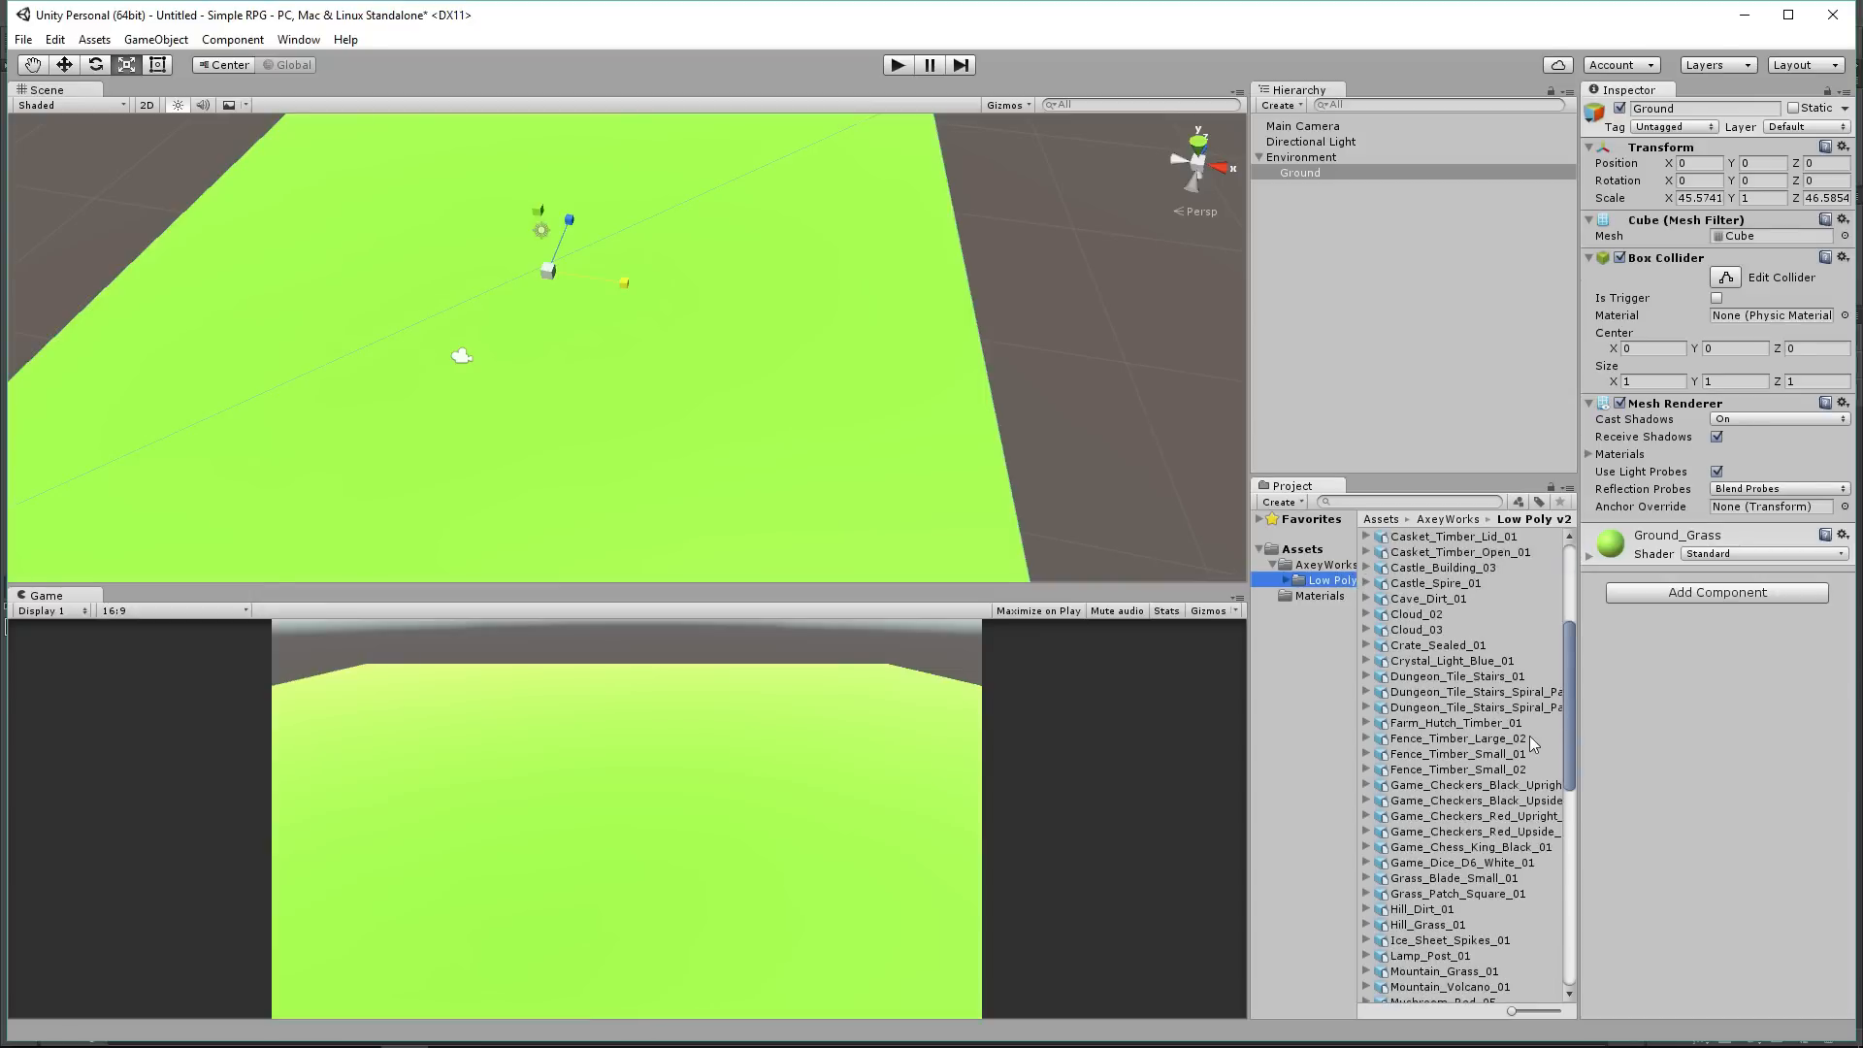
pyautogui.scroll(5, 1387, 737)
pyautogui.scroll(-15, 1405, 716)
pyautogui.scroll(-2, 1405, 716)
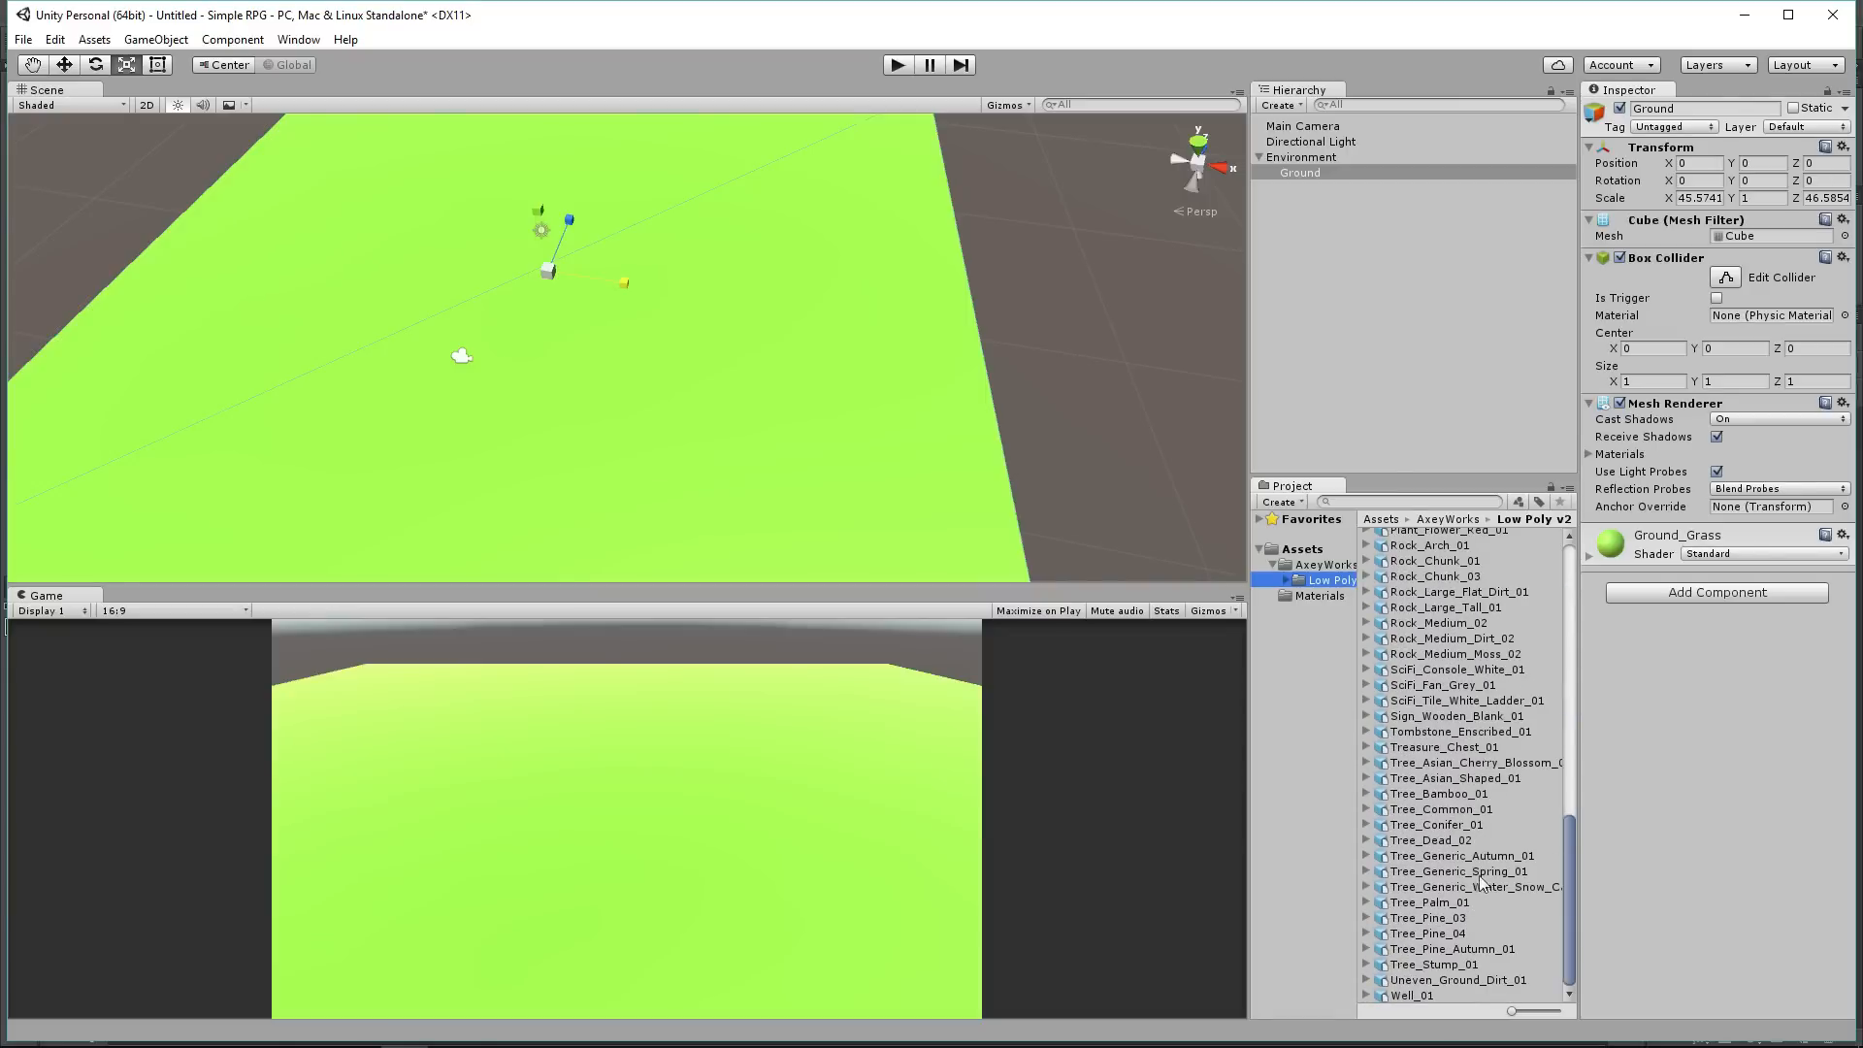
pyautogui.click(1389, 502)
pyautogui.write('cave')
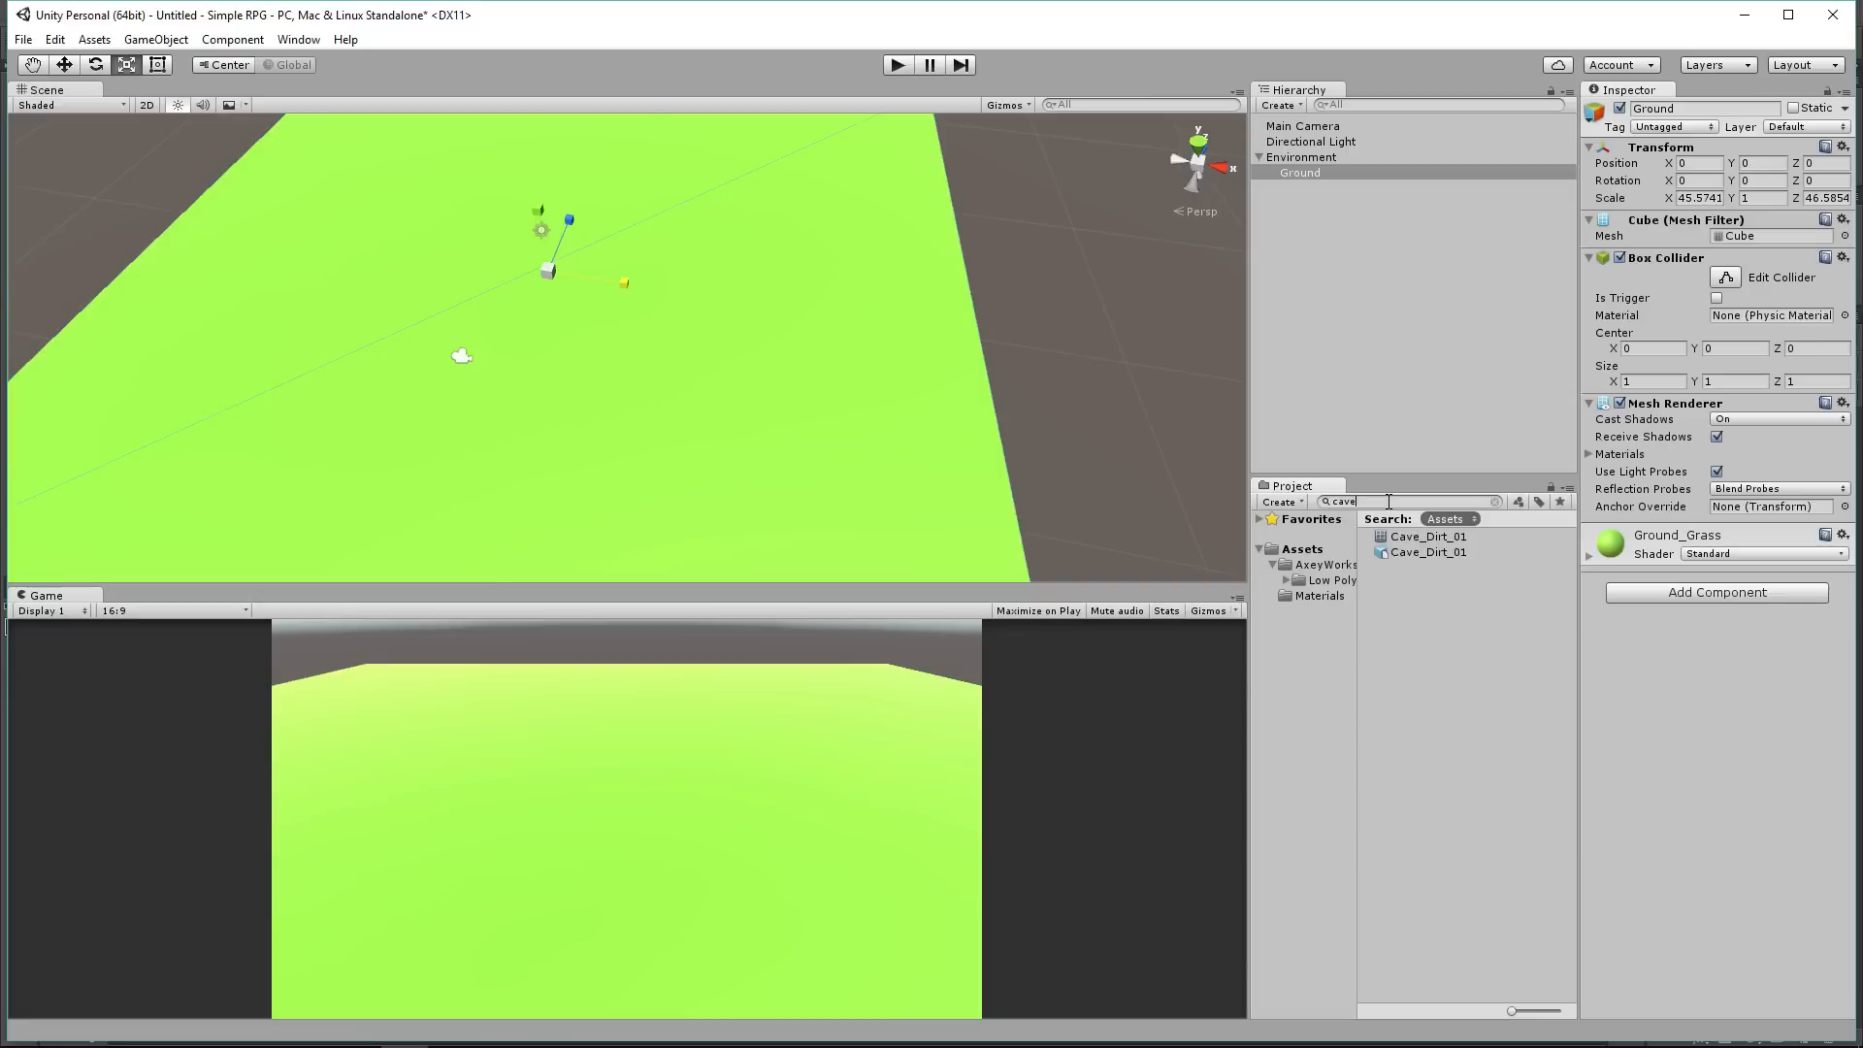
pyautogui.moveTo(1448, 553); pyautogui.dragTo(1116, 311)
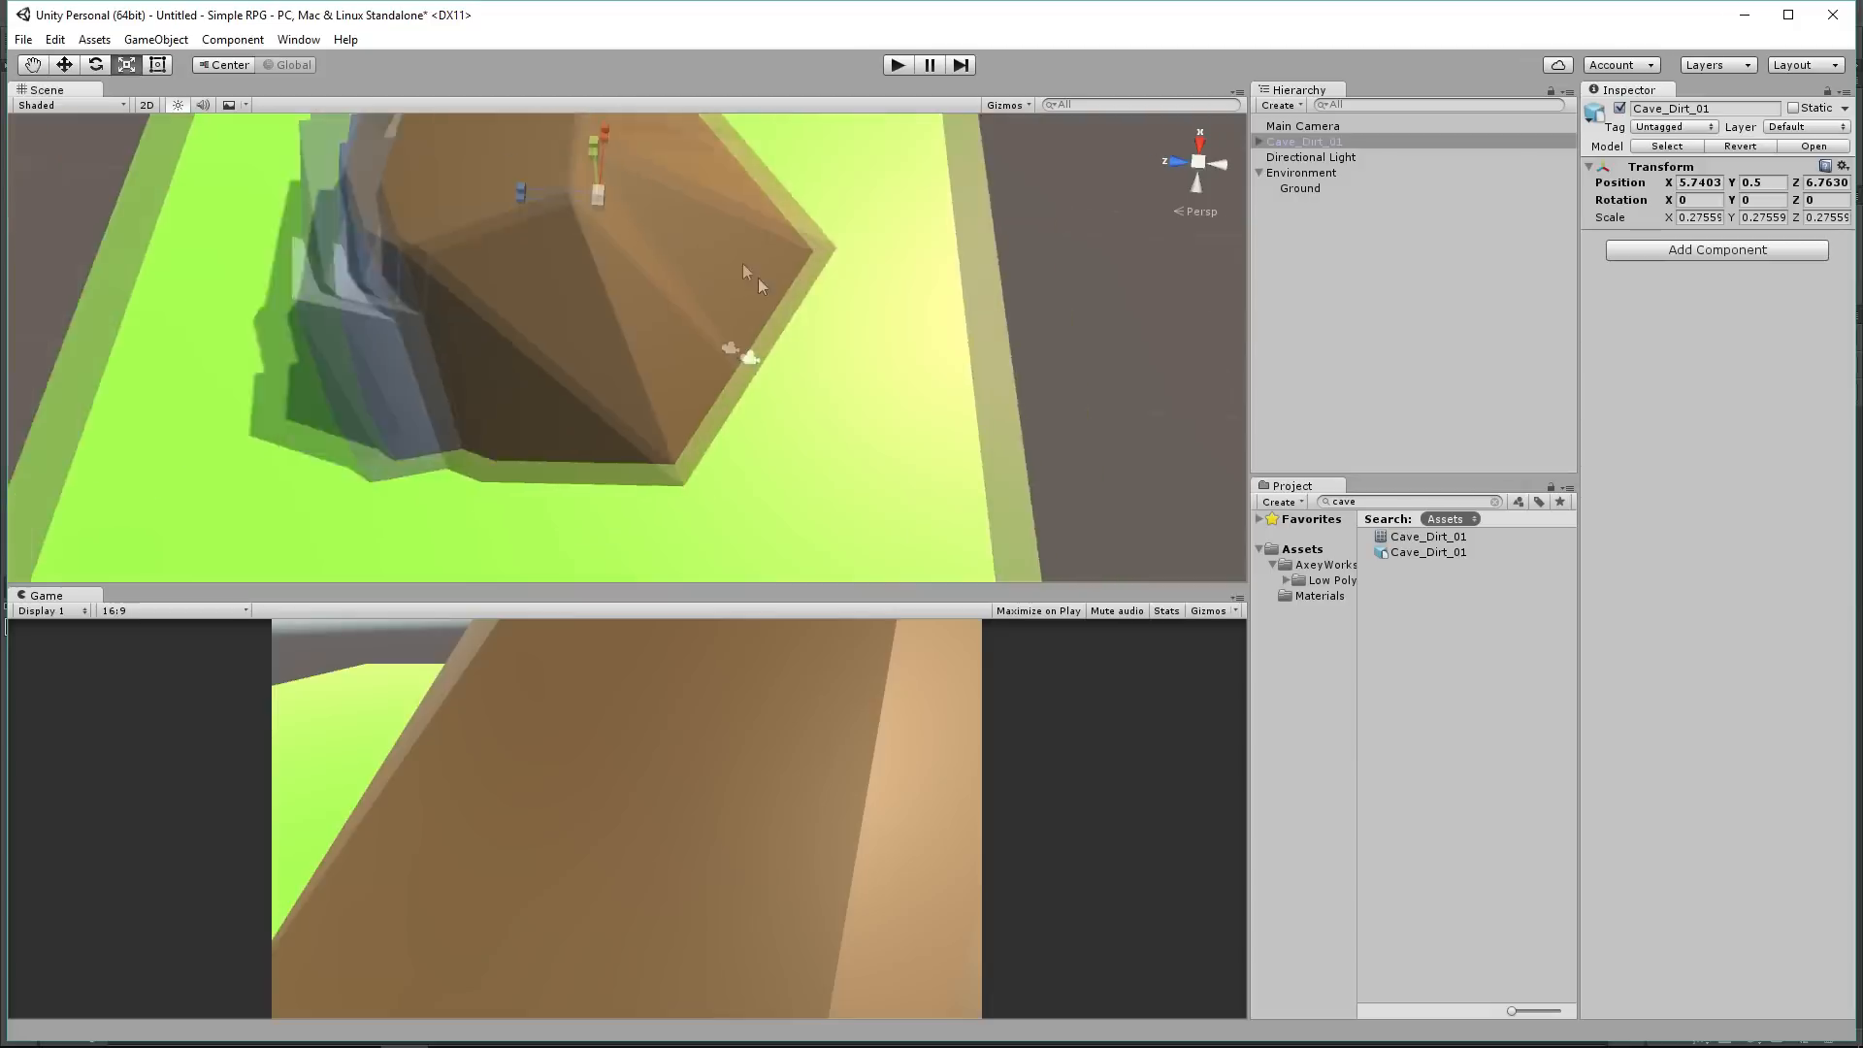
# Step: Rotate the Cave_Dirt_01 model to about -202 degrees around Y
pyautogui.scroll(-10, 530, 242)
pyautogui.click(96, 65)
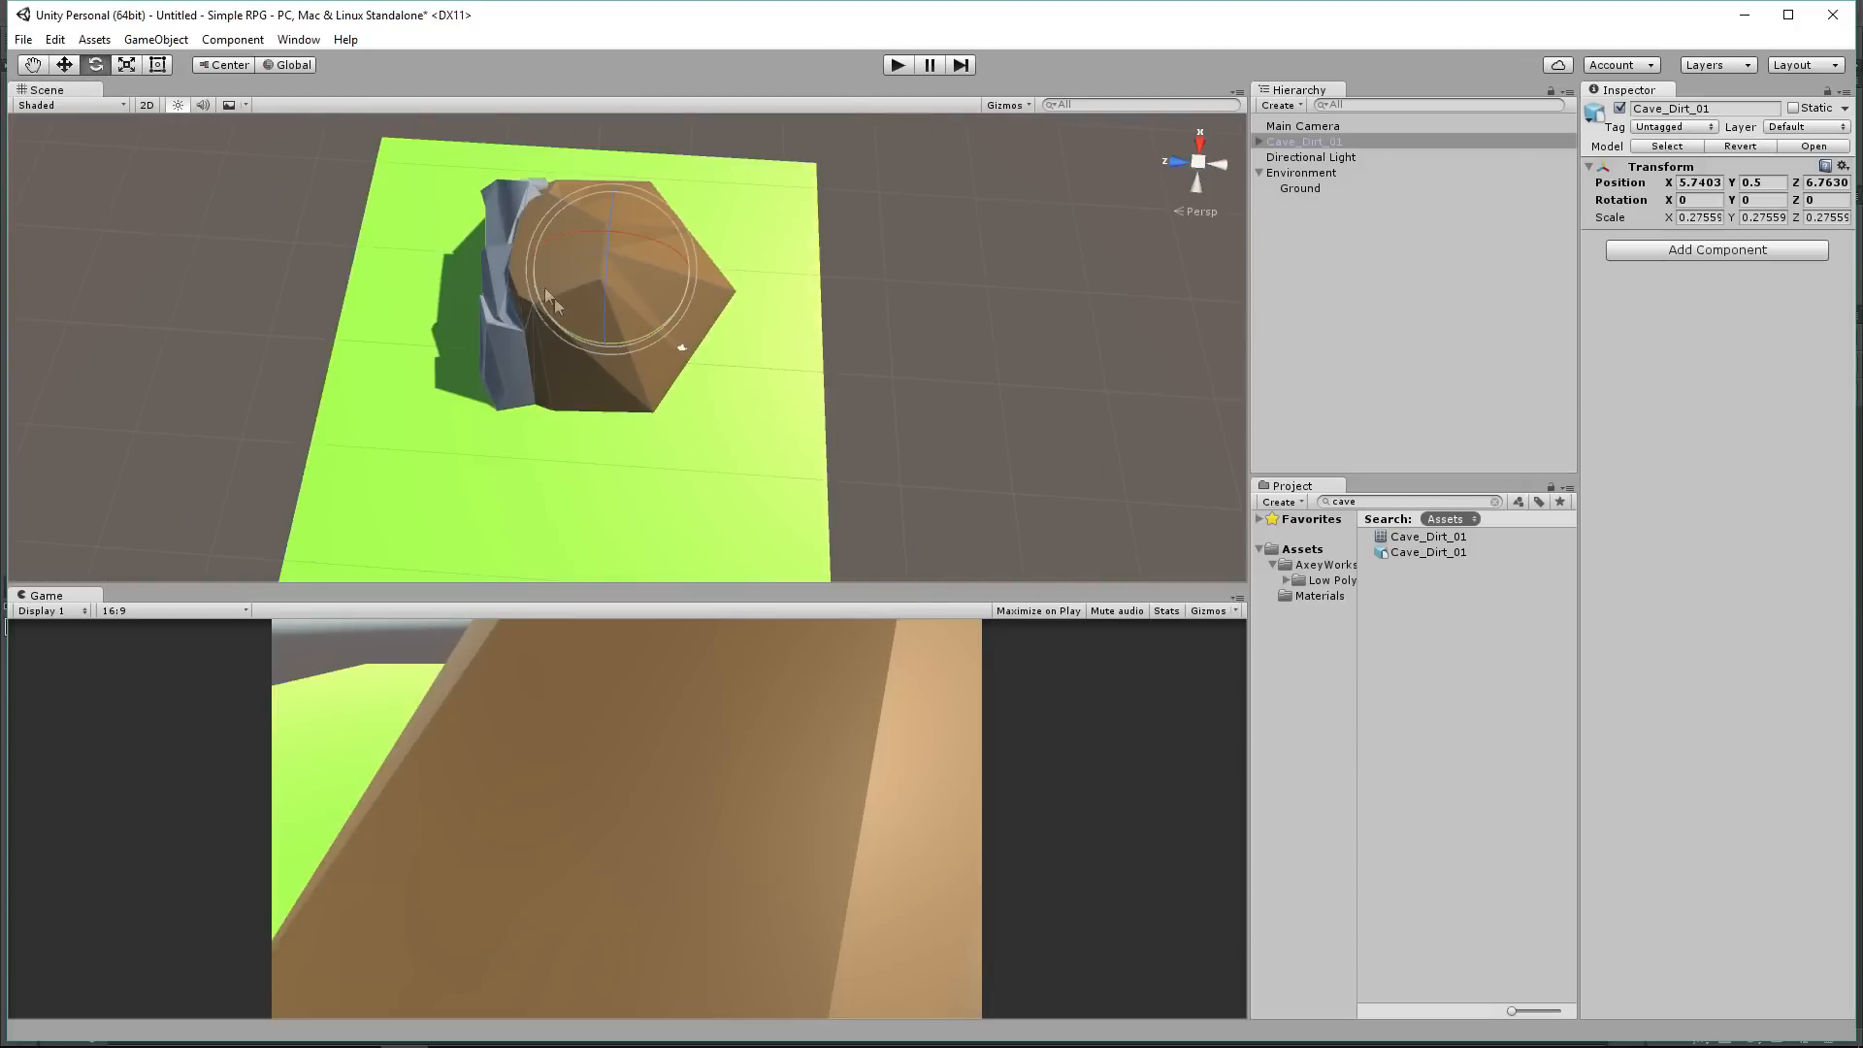
pyautogui.moveTo(582, 338); pyautogui.dragTo(1162, 339)
# Step: Move the cave across the ground to about -6.22 on X and 1.15 on Z
pyautogui.click(64, 65)
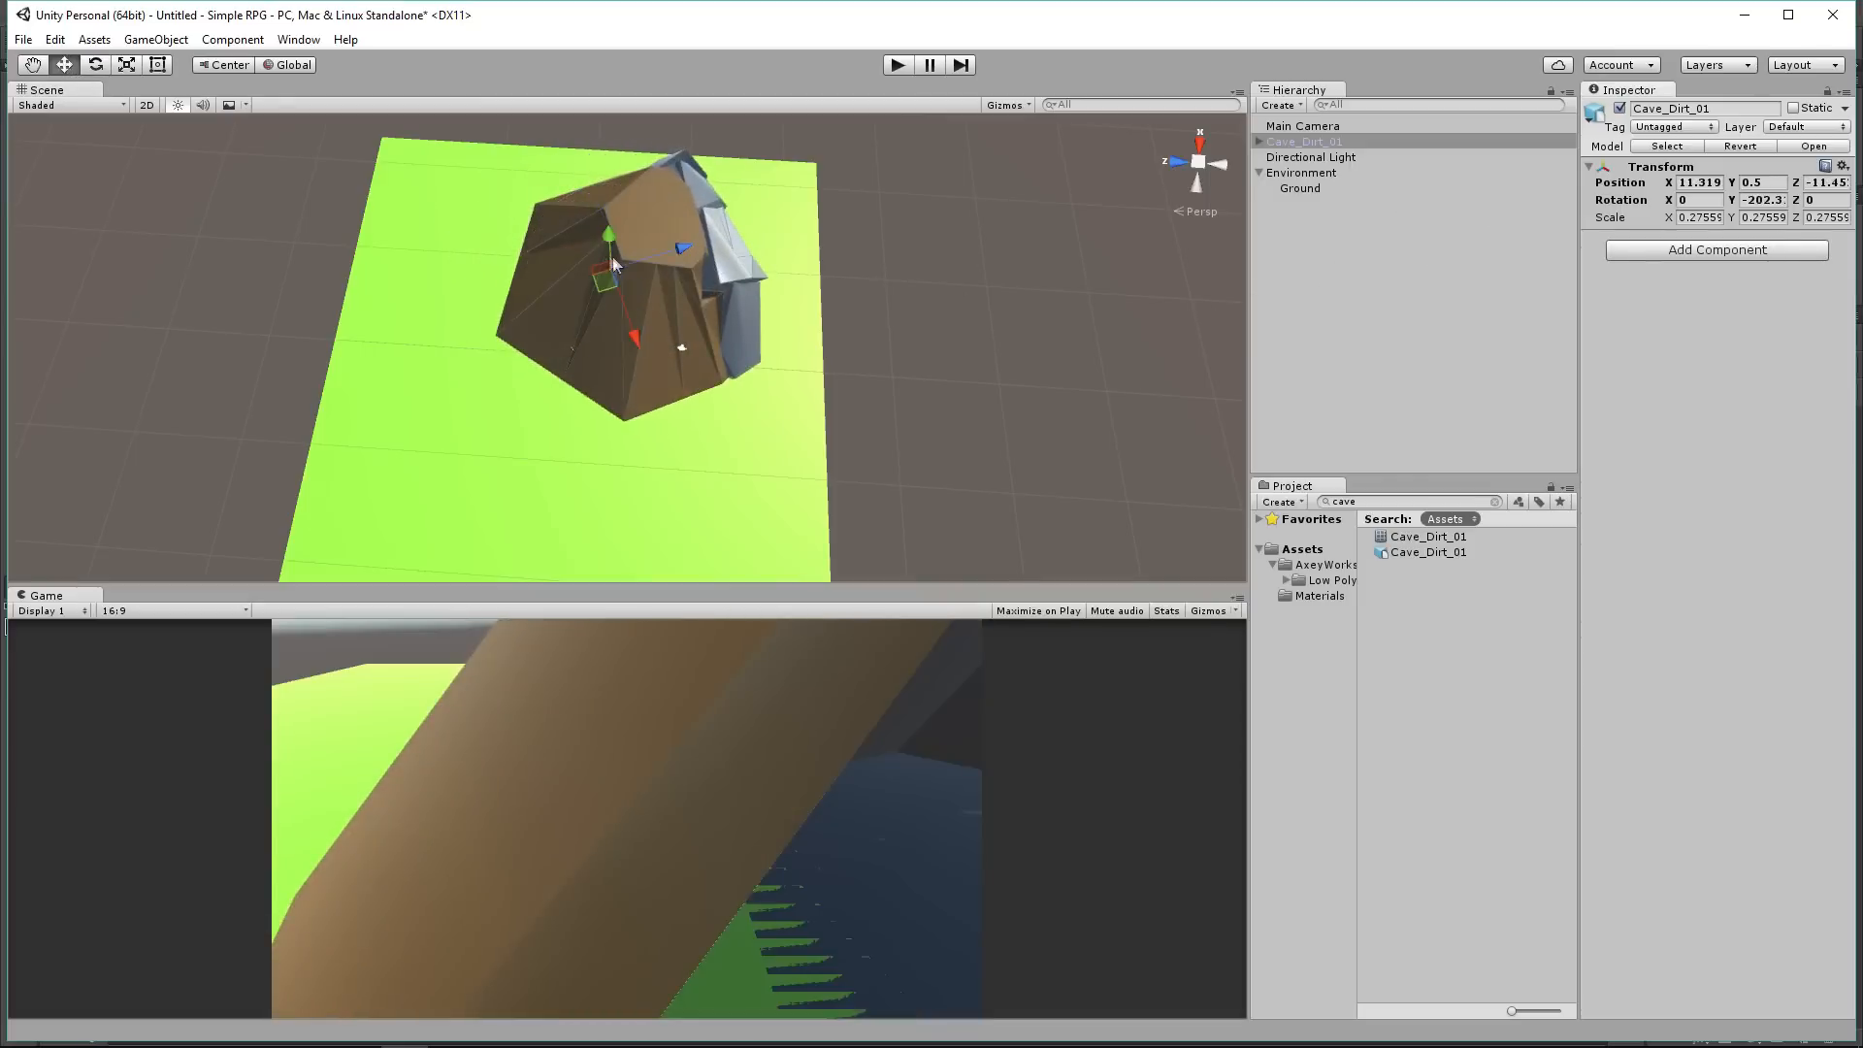
pyautogui.moveTo(592, 293); pyautogui.dragTo(418, 476)
pyautogui.moveTo(631, 460); pyautogui.dragTo(494, 480, button='middle')
pyautogui.scroll(-3, 645, 490)
pyautogui.moveTo(644, 490); pyautogui.dragTo(418, 456, button='right')
pyautogui.moveTo(417, 466); pyautogui.dragTo(183, 411, button='middle')
pyautogui.moveTo(388, 398); pyautogui.dragTo(175, 297, button='right')
pyautogui.moveTo(588, 289); pyautogui.dragTo(602, 393, button='middle')
pyautogui.scroll(4, 598, 392)
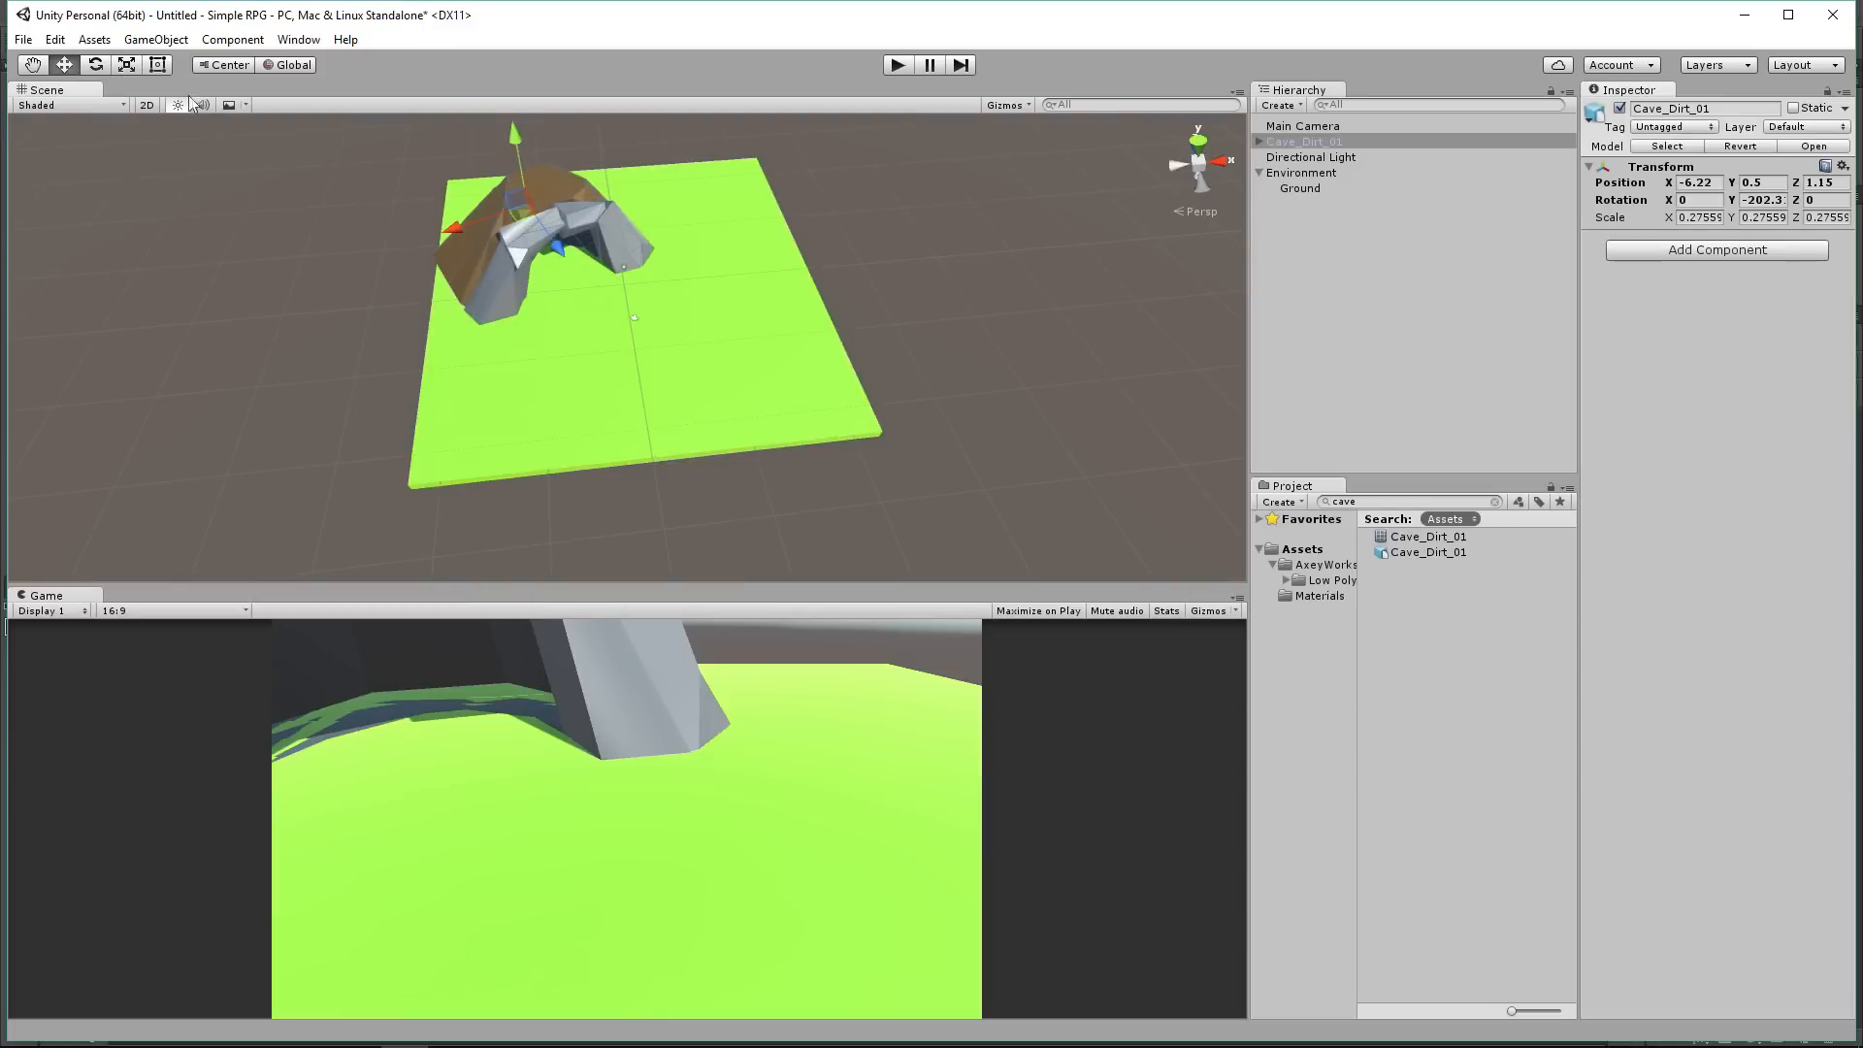
# Step: Enlarge the Ground to about 158.4 along X and about 140 along Z
pyautogui.click(631, 419)
pyautogui.press('r')
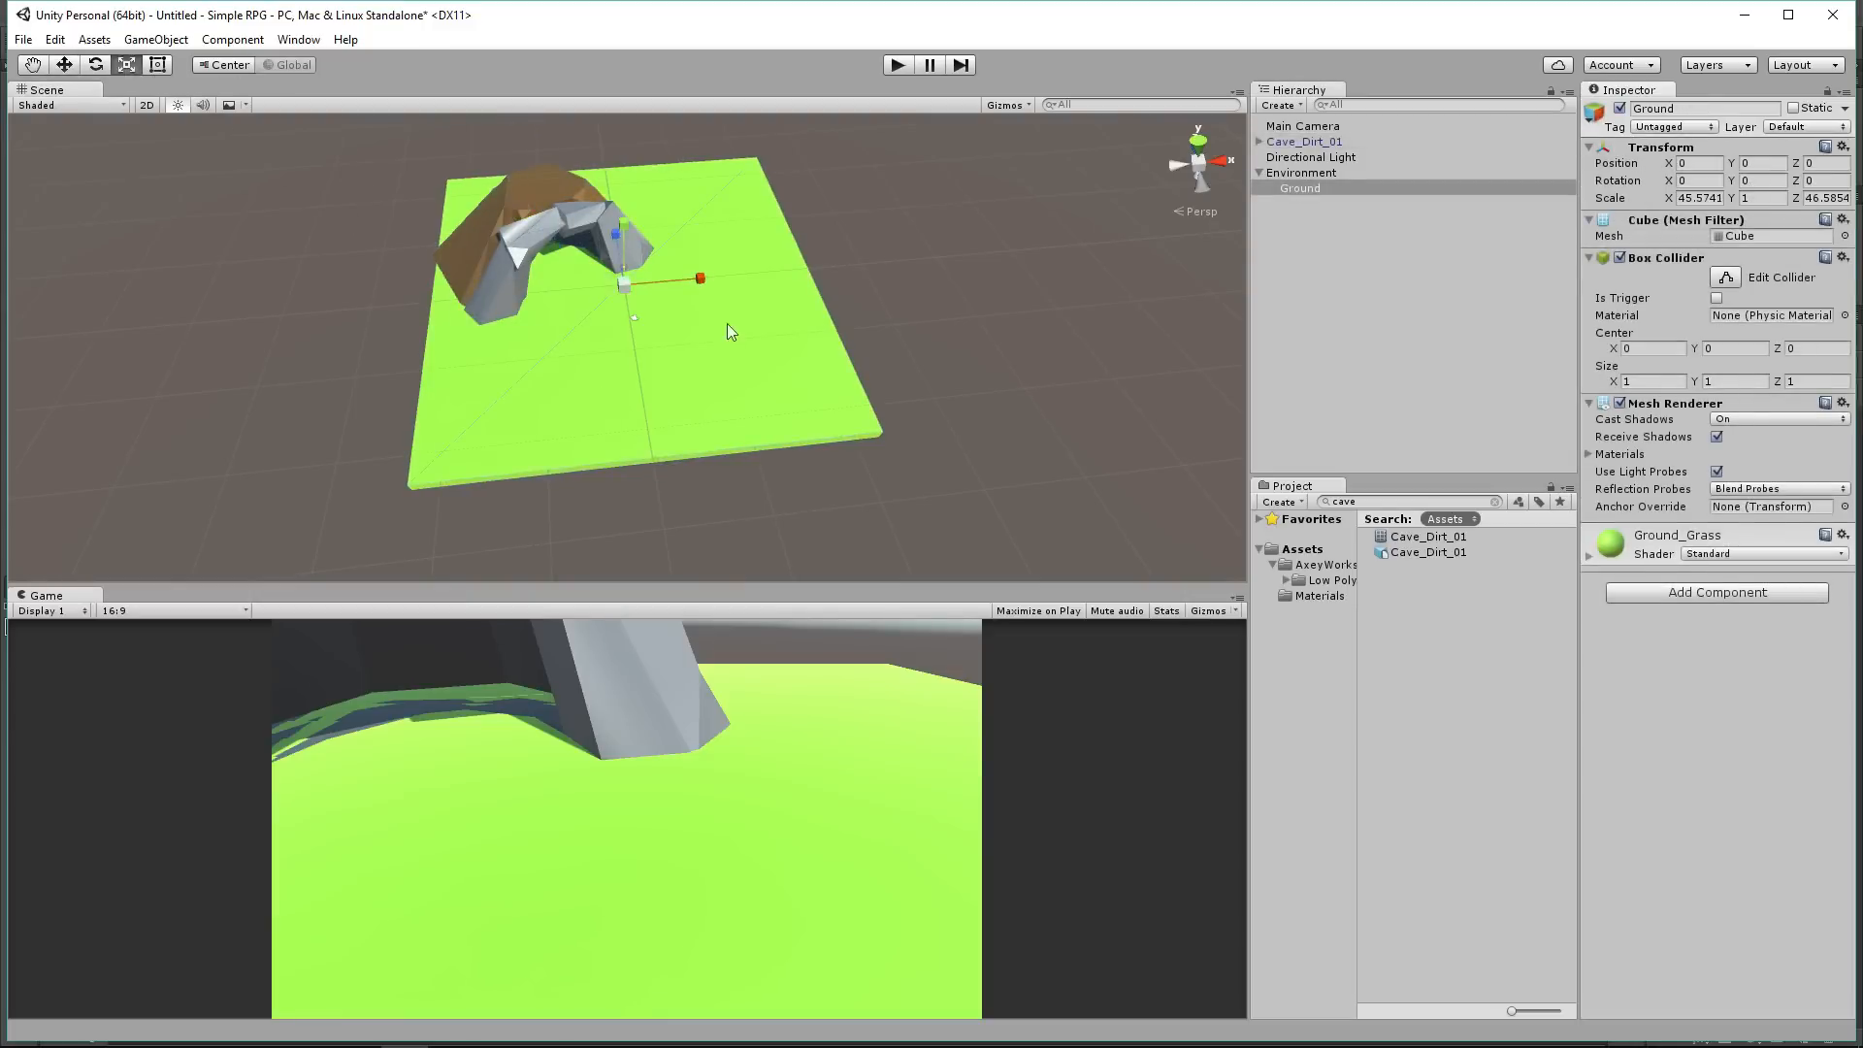
pyautogui.moveTo(690, 280); pyautogui.dragTo(602, 130)
pyautogui.moveTo(649, 281); pyautogui.dragTo(693, 283)
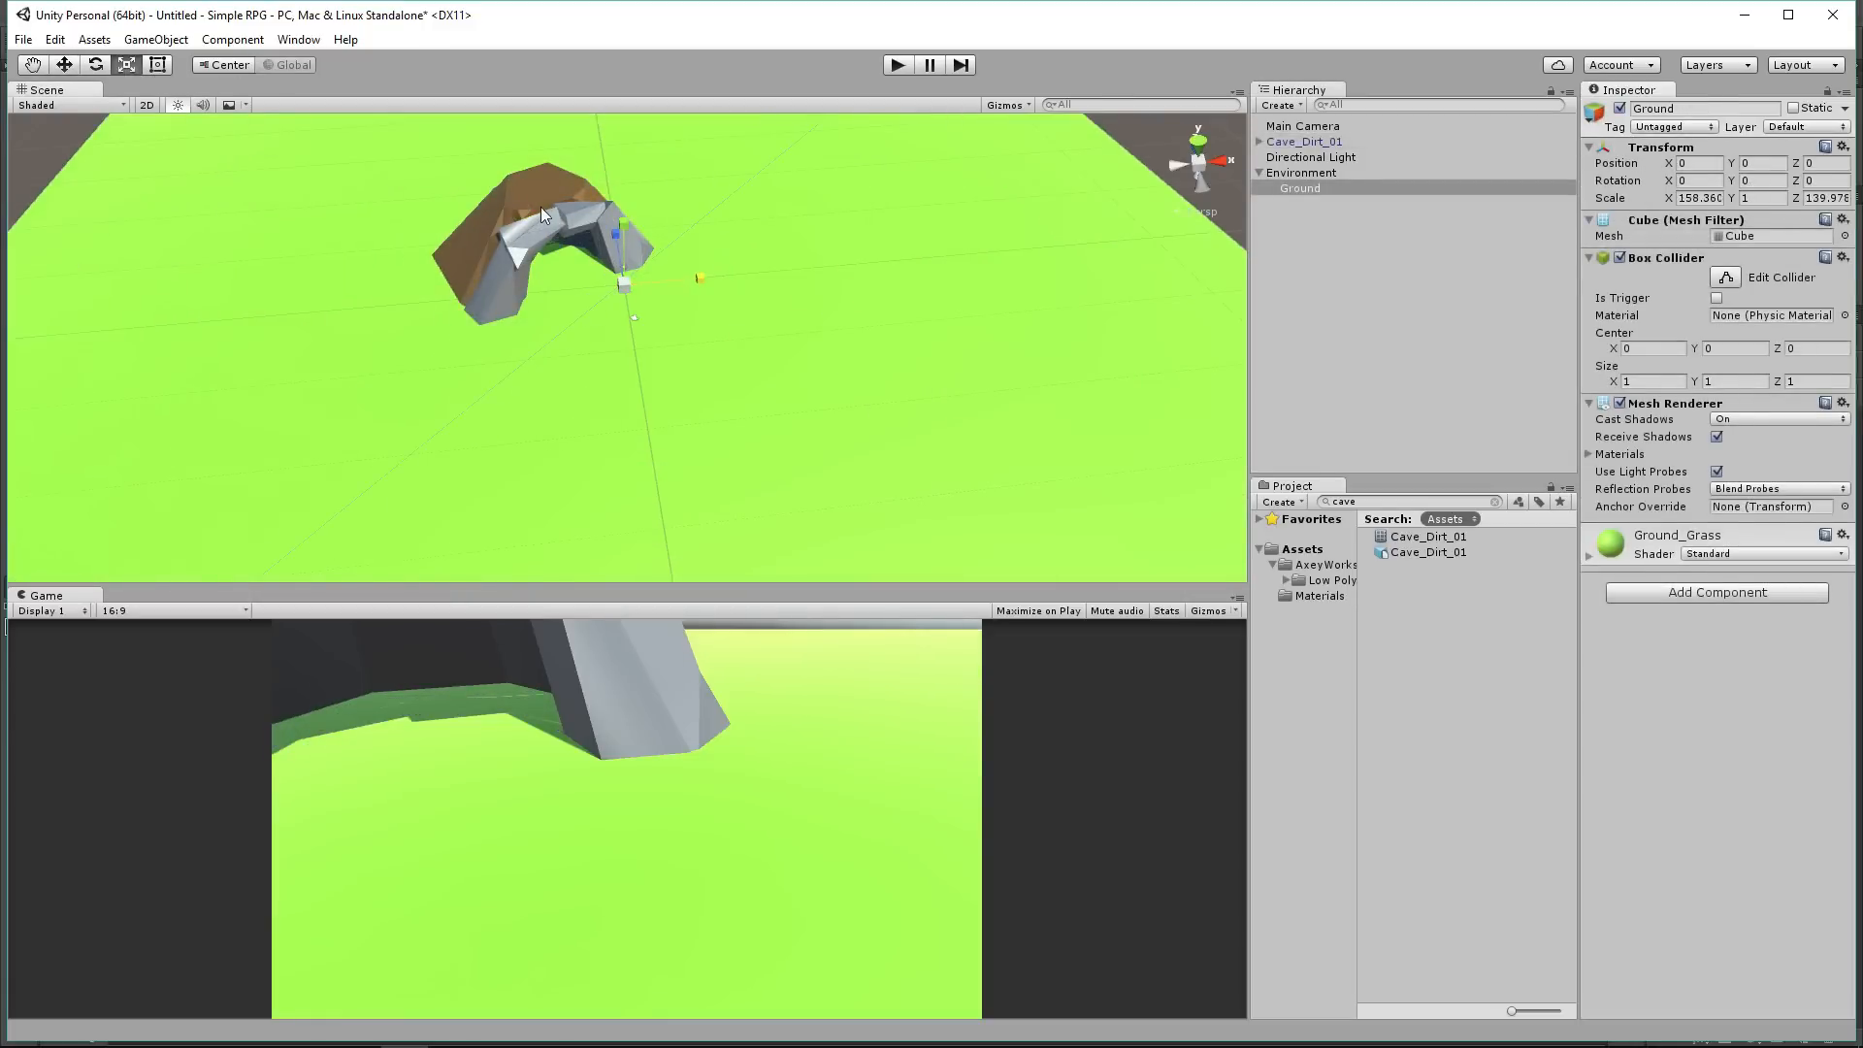
# Step: Move the cave farther back to about -13.9 on X and 15.3 on Z
pyautogui.click(539, 207)
pyautogui.press('w')
pyautogui.moveTo(541, 216); pyautogui.dragTo(482, 158)
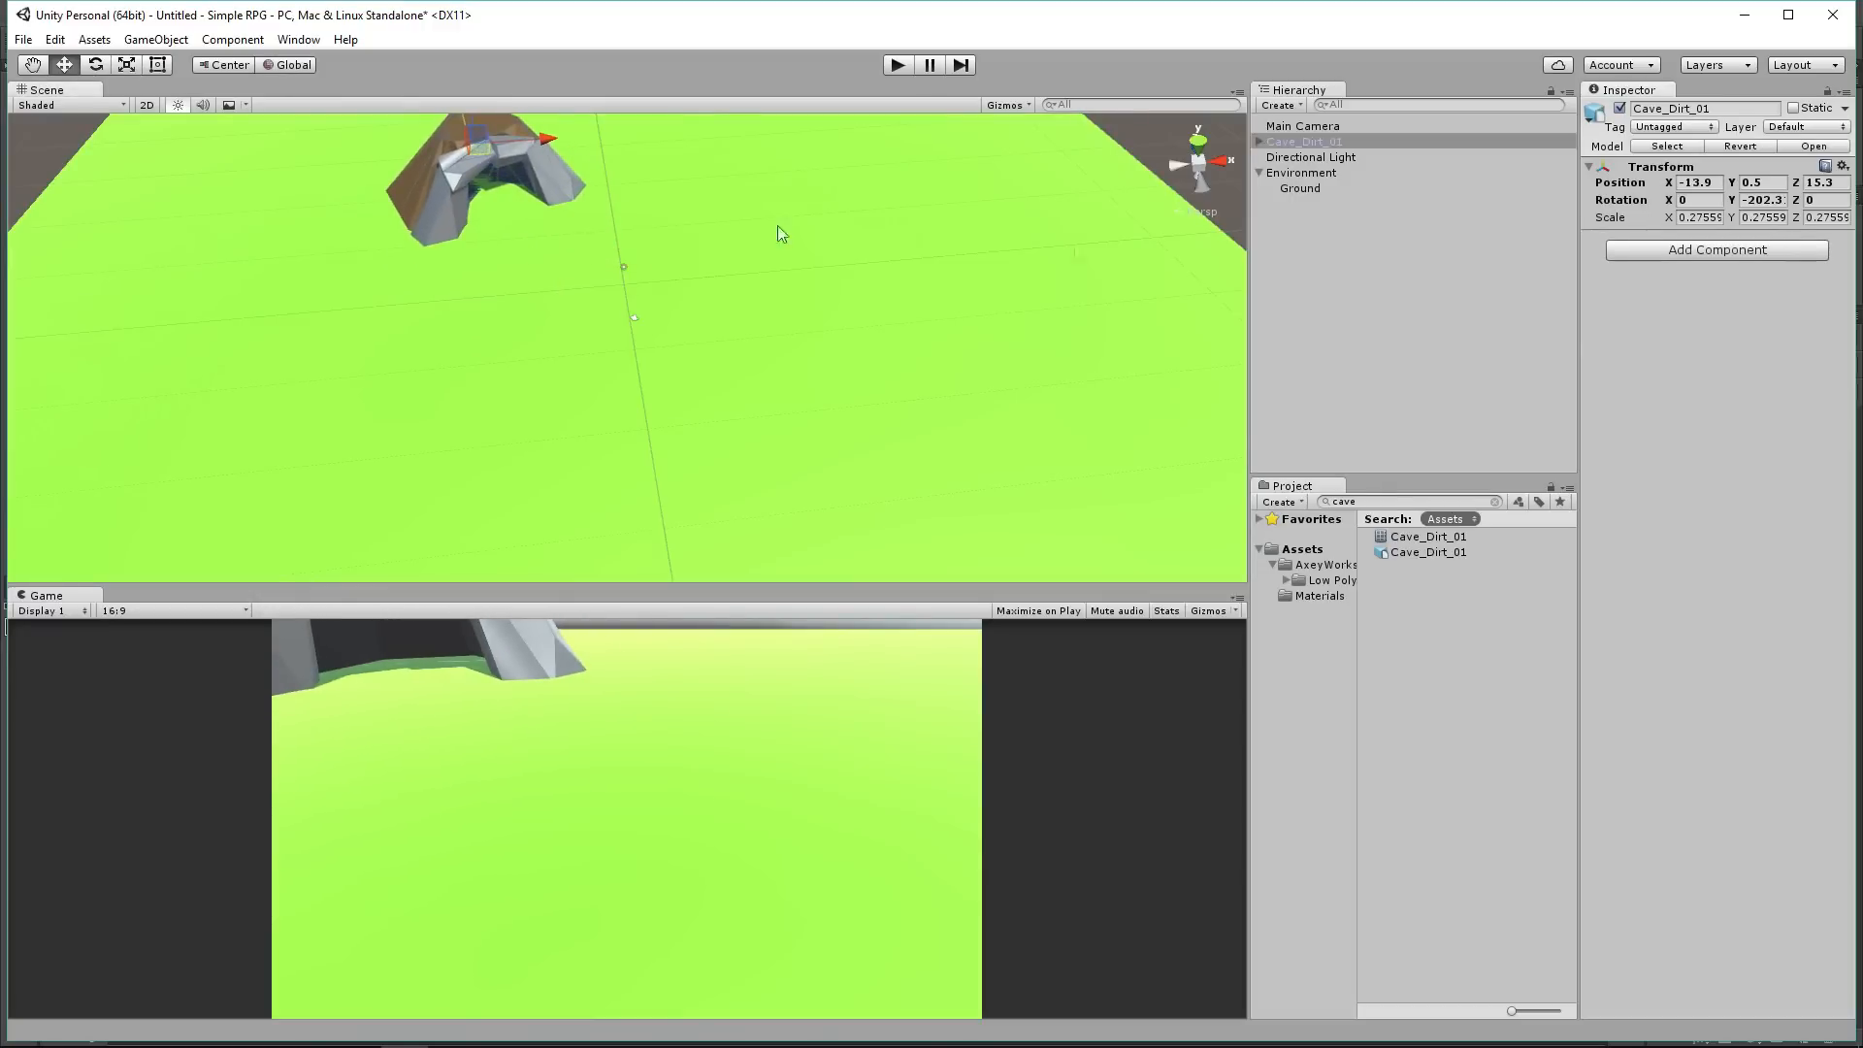
# Step: Raise and pull back the Main Camera to about 12.31 on Y and -12.25 on Z
pyautogui.click(1345, 126)
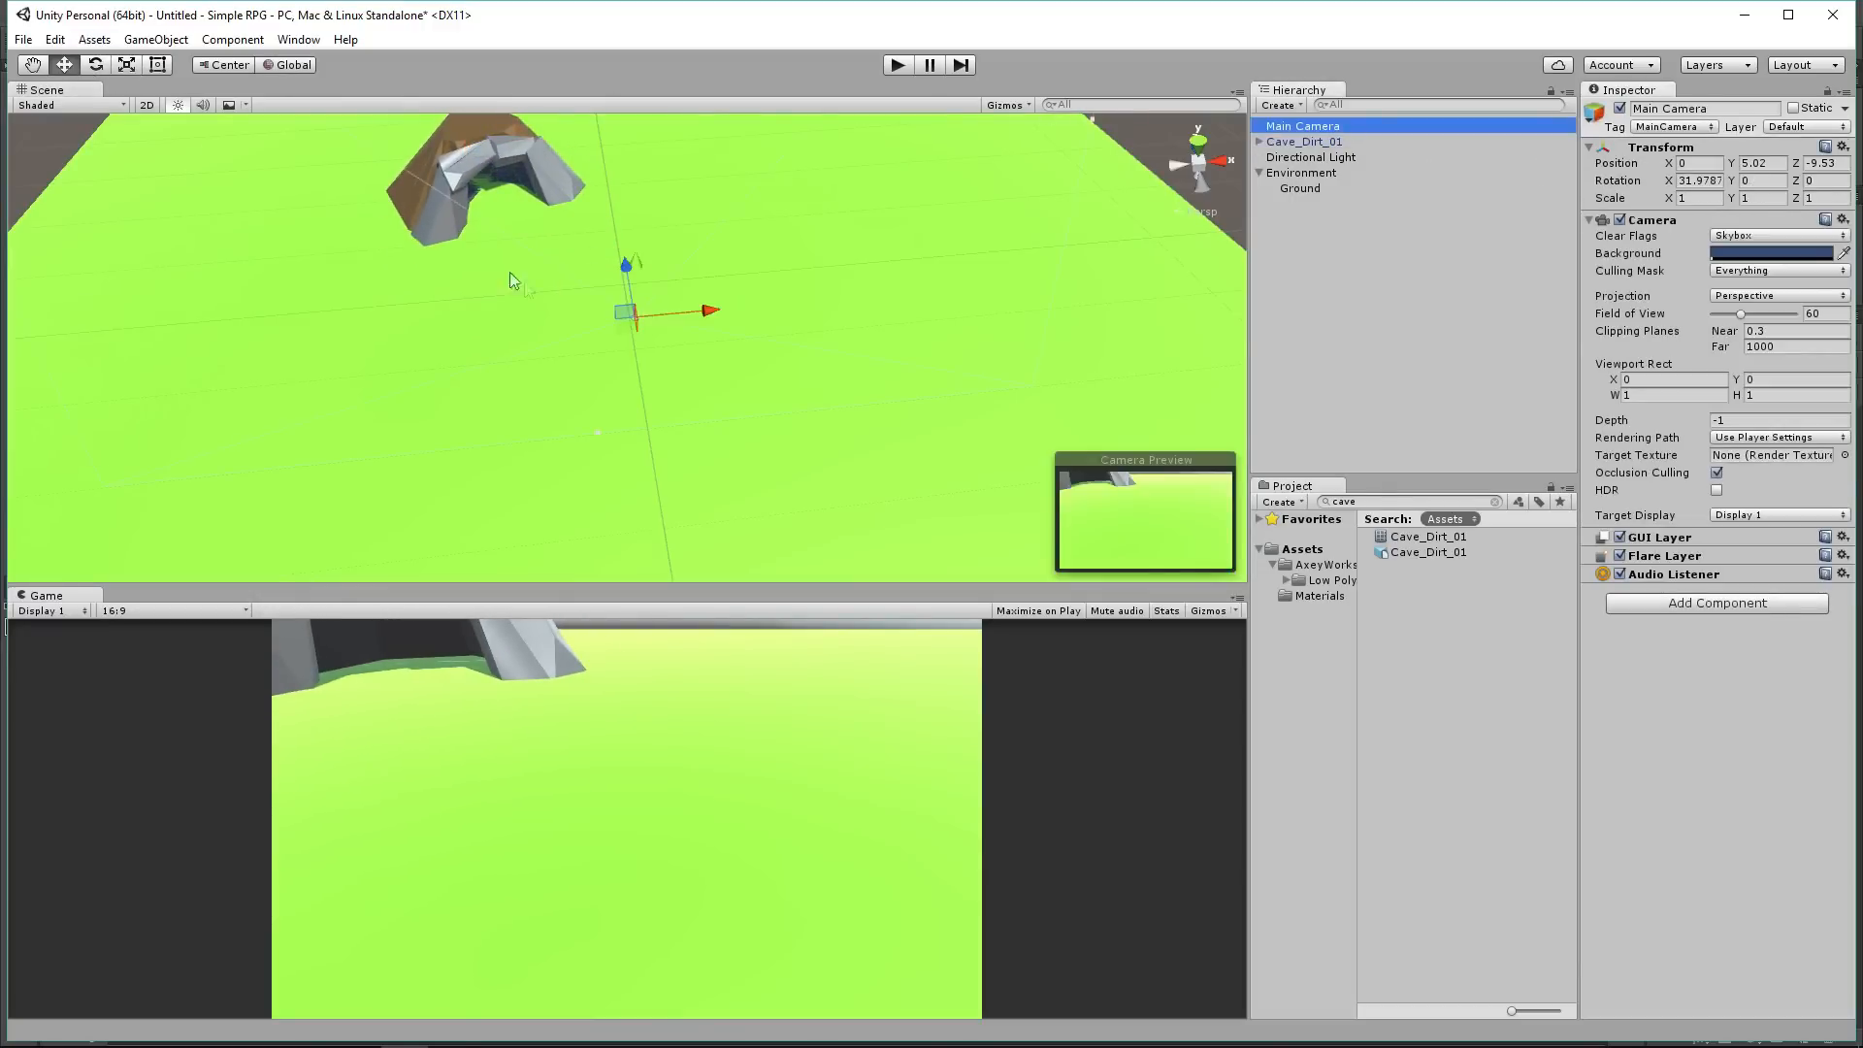
pyautogui.moveTo(635, 272); pyautogui.dragTo(637, 222)
pyautogui.keyDown('alt'); pyautogui.moveTo(637, 222); pyautogui.dragTo(791, 233); pyautogui.keyUp('alt')
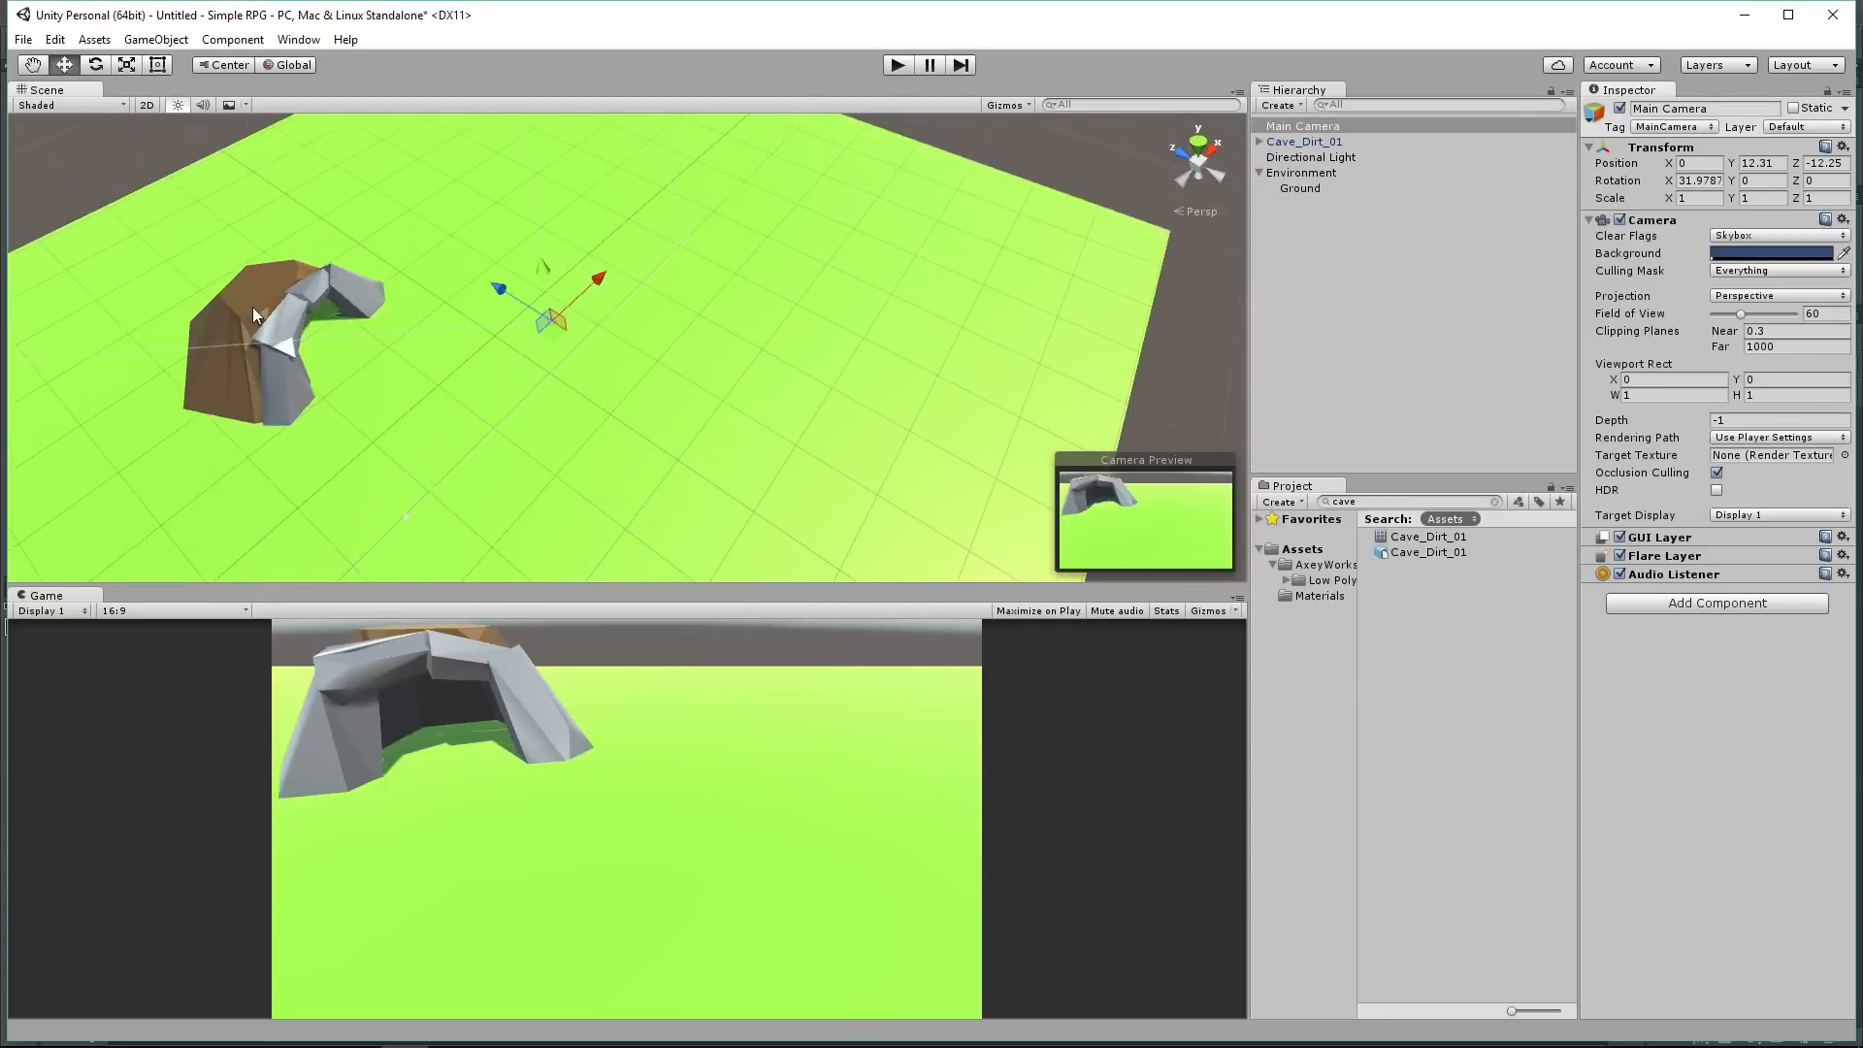
# Step: Lower the cave to about 0.28 on Y and turn it to about -211.4 degrees around Y
pyautogui.click(252, 298)
pyautogui.moveTo(206, 260); pyautogui.dragTo(208, 259)
pyautogui.keyDown('alt'); pyautogui.moveTo(376, 377); pyautogui.dragTo(196, 304); pyautogui.keyUp('alt')
pyautogui.scroll(8, 503, 398)
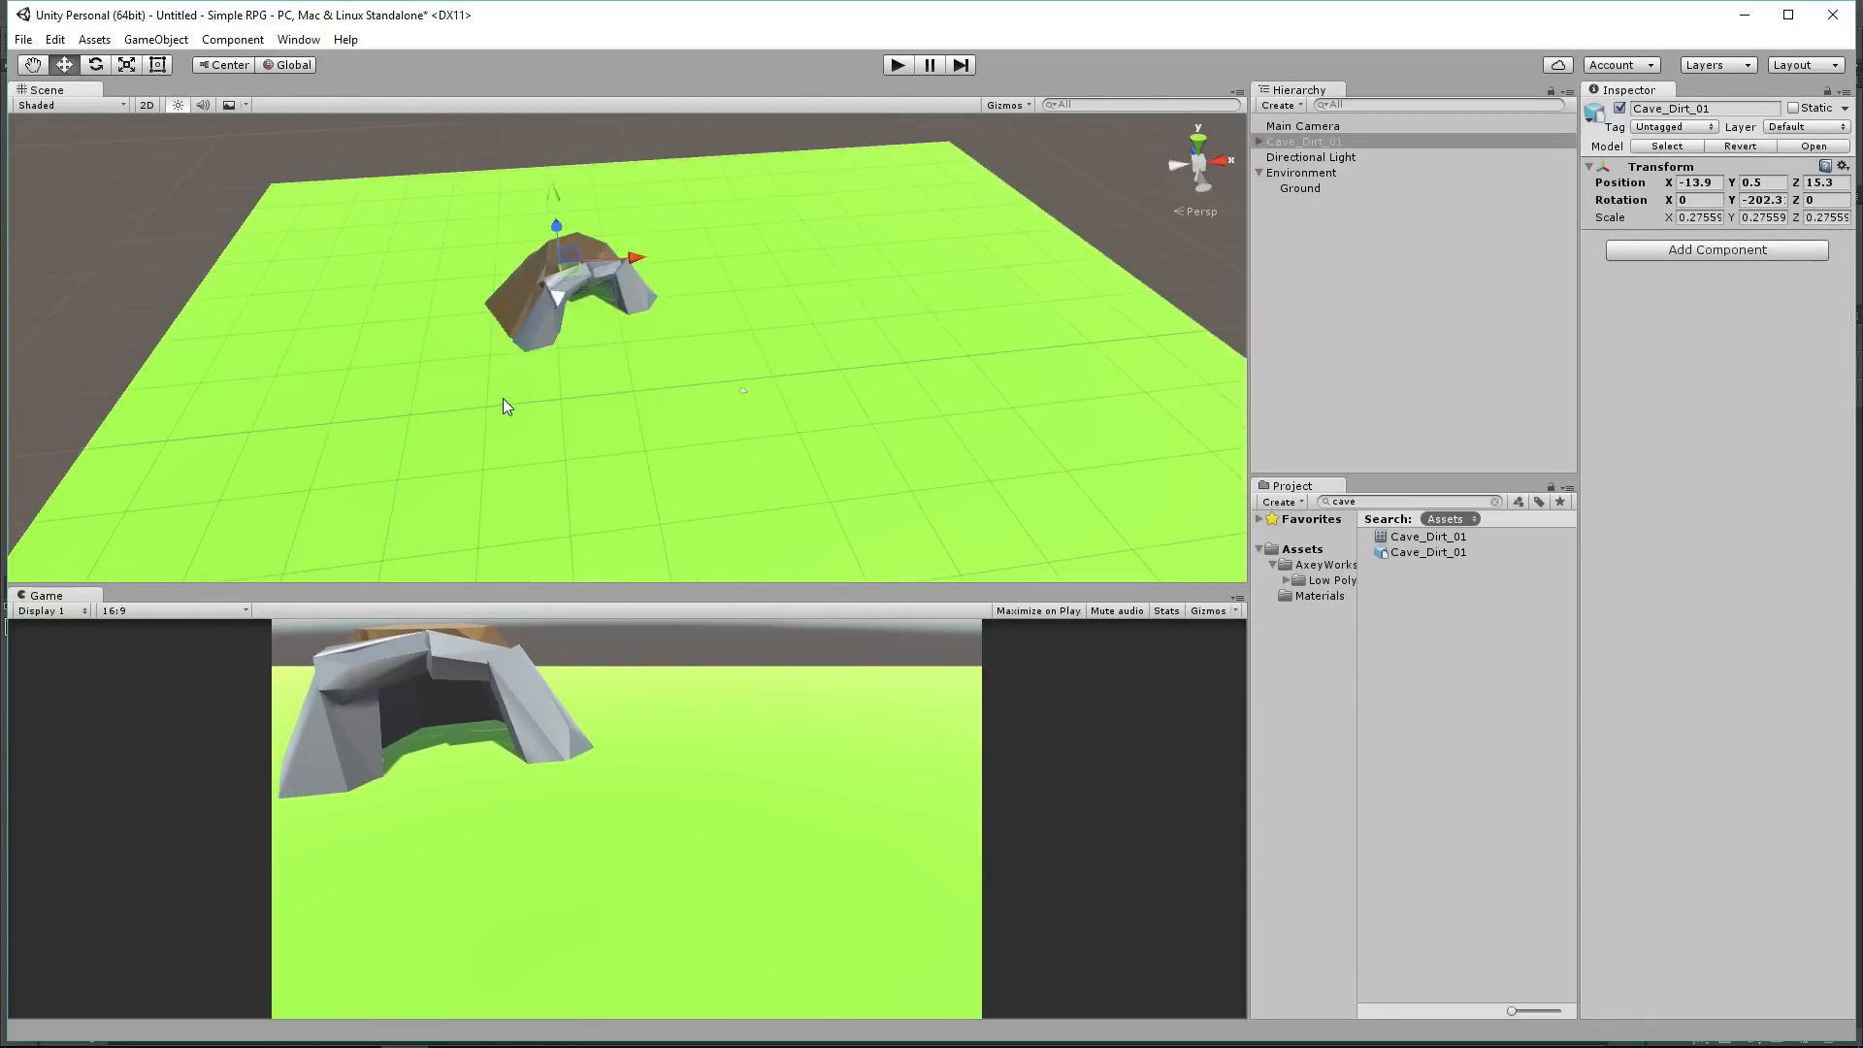
pyautogui.moveTo(503, 398); pyautogui.dragTo(475, 318, button='right')
pyautogui.moveTo(422, 306); pyautogui.dragTo(366, 231, button='middle')
pyautogui.moveTo(498, 207); pyautogui.dragTo(499, 210)
pyautogui.click(95, 64)
pyautogui.moveTo(546, 311); pyautogui.dragTo(566, 305)
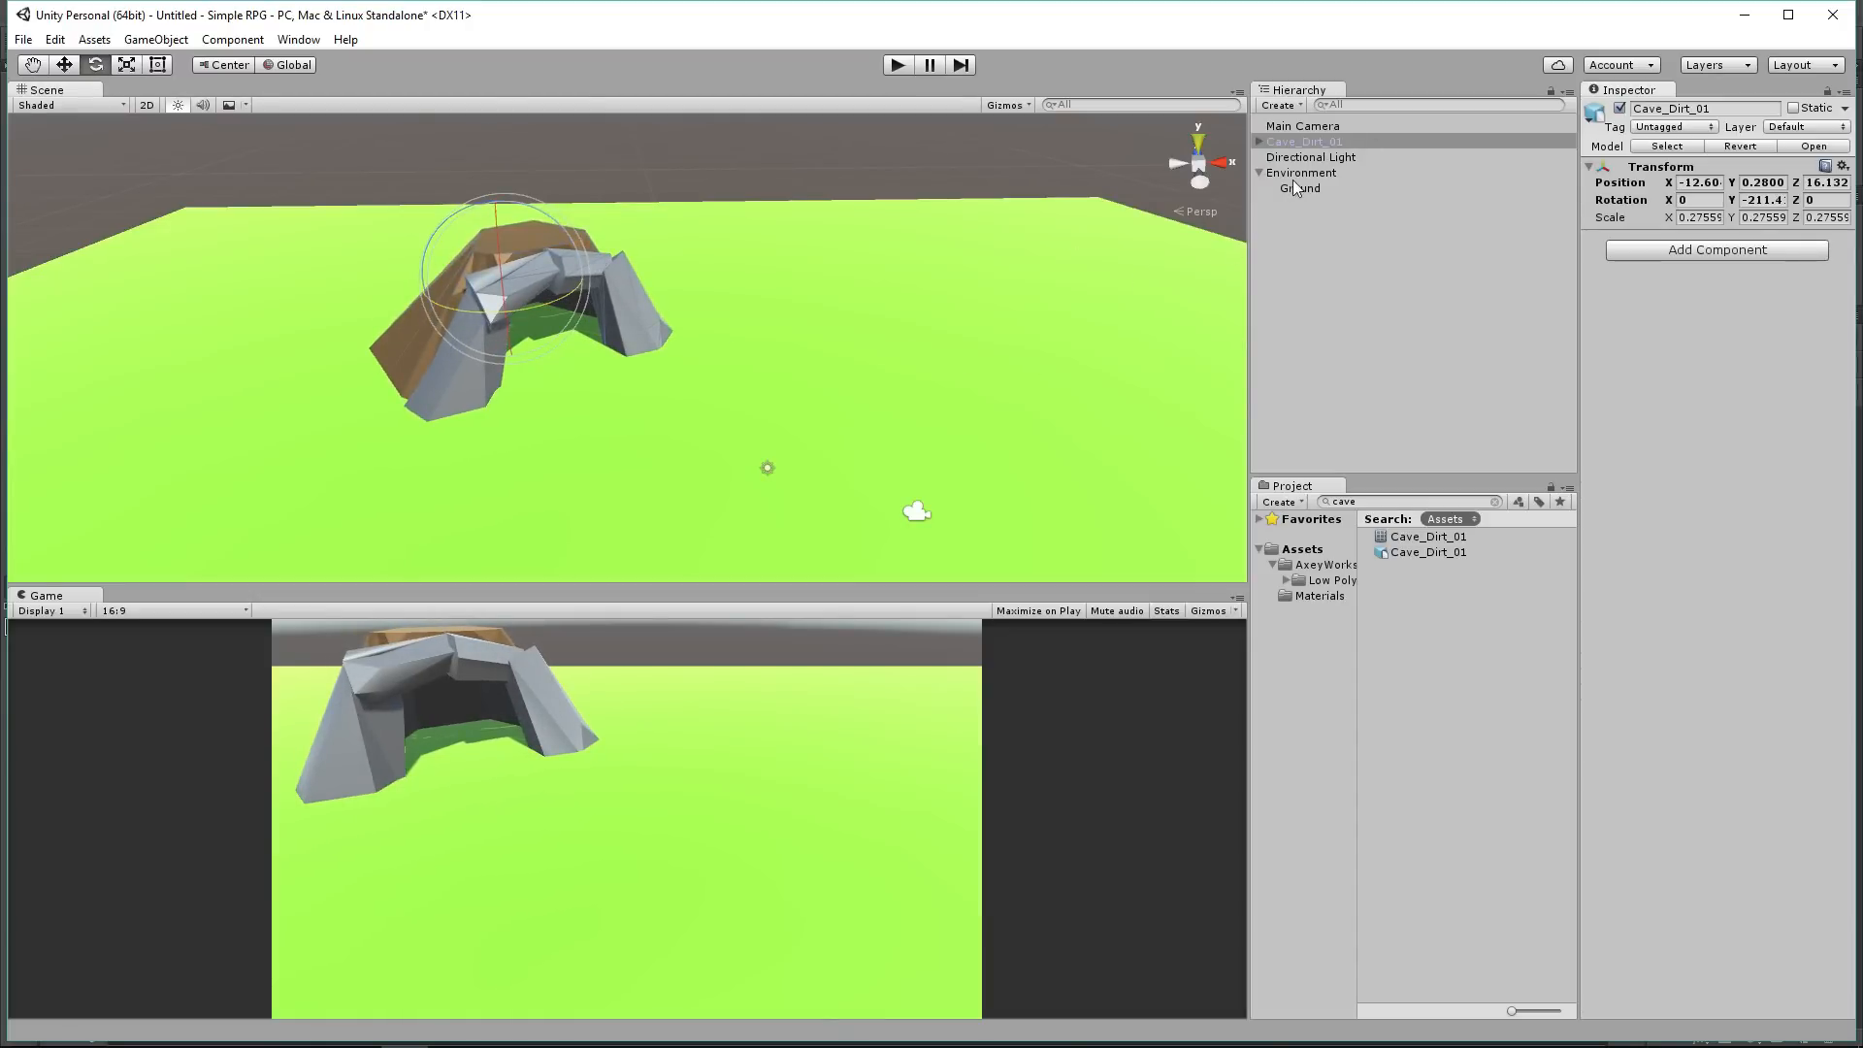
# Step: Find Uneven_Ground_Dirt_01 among the dirt assets and place it under the cave, scaled to about 0.56
pyautogui.click(1335, 581)
pyautogui.scroll(-10, 1376, 600)
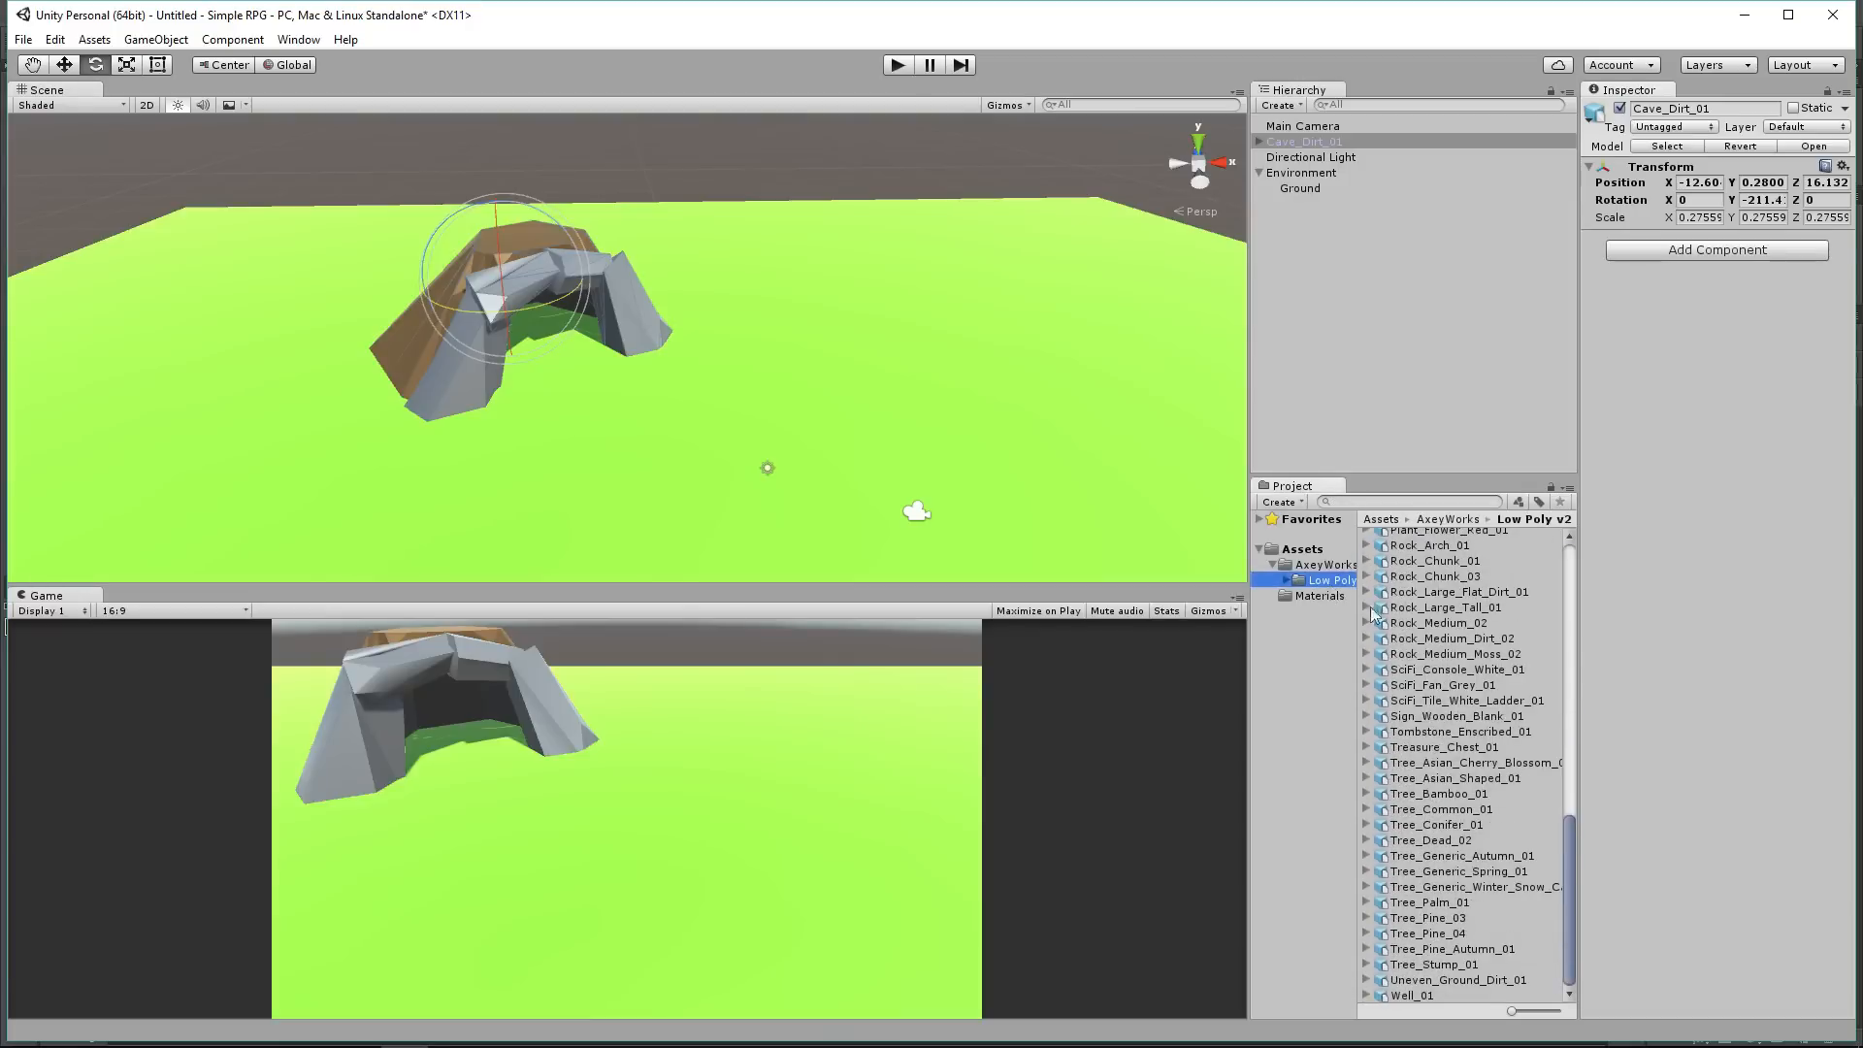
pyautogui.scroll(10, 1432, 687)
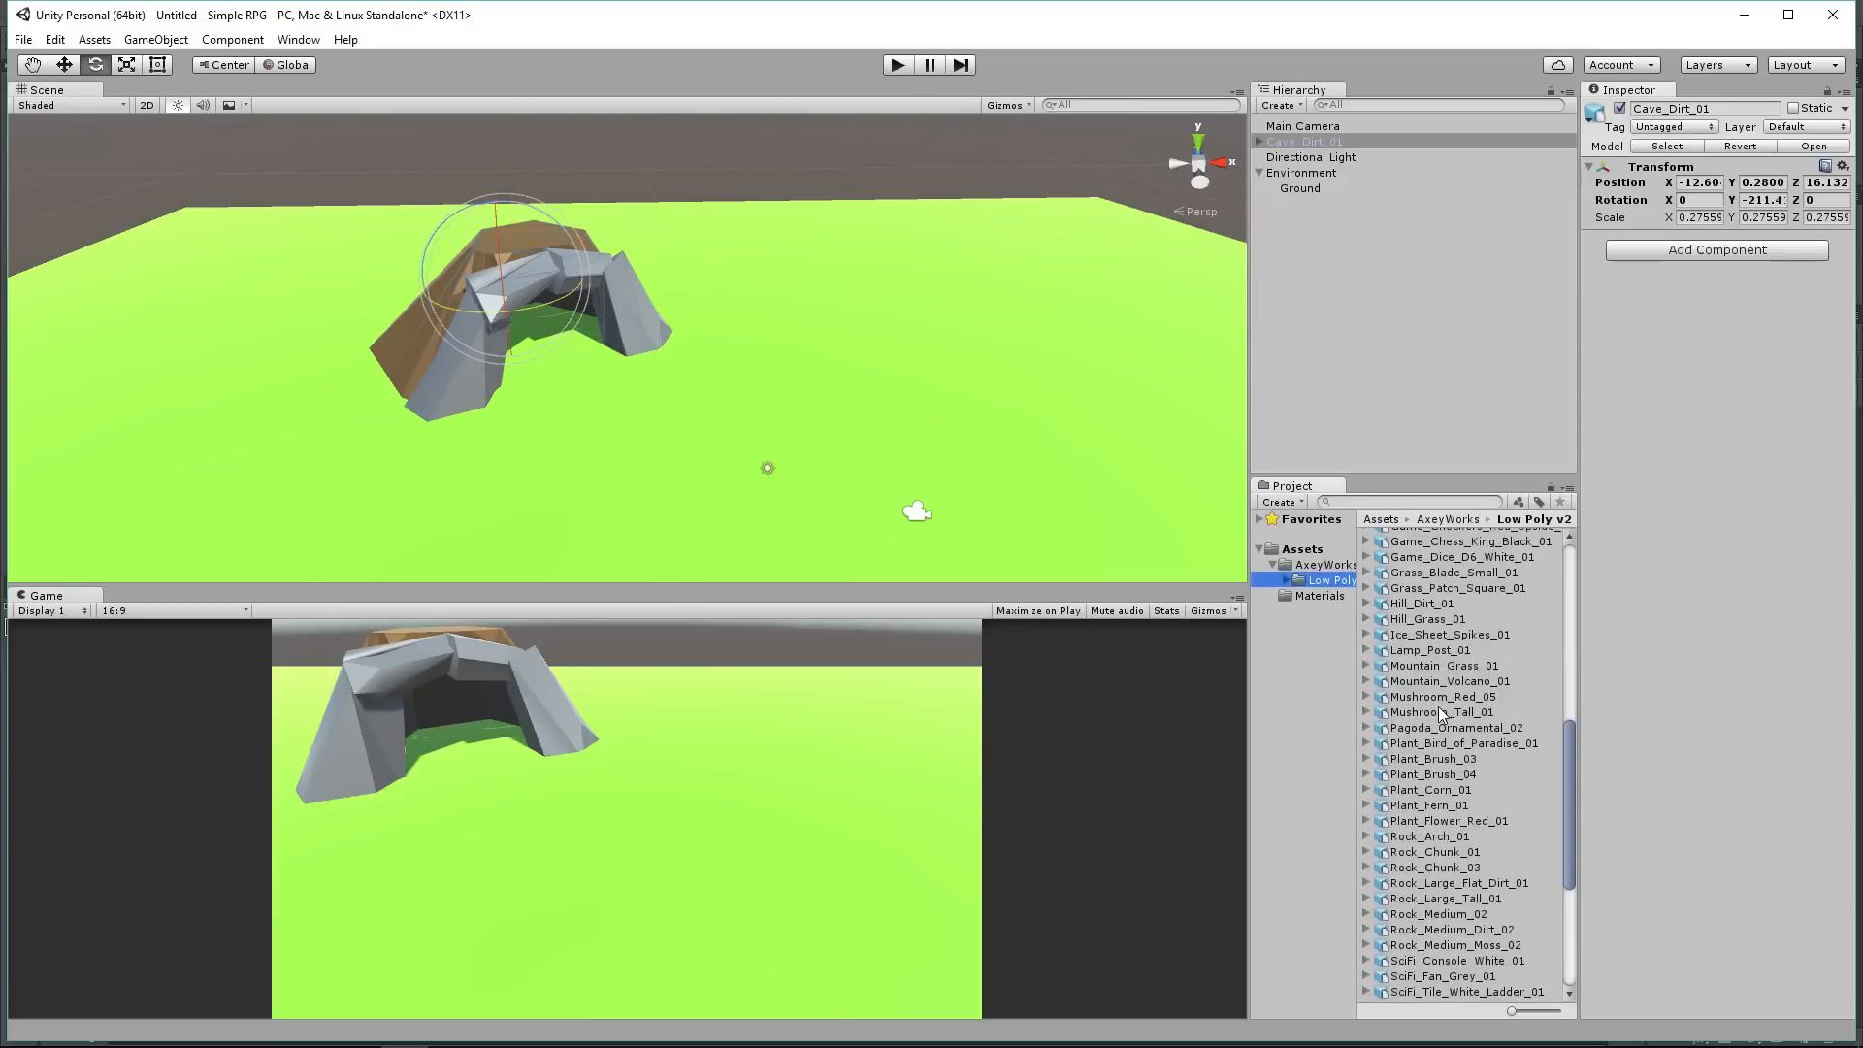
pyautogui.click(1407, 502)
pyautogui.write('dirt')
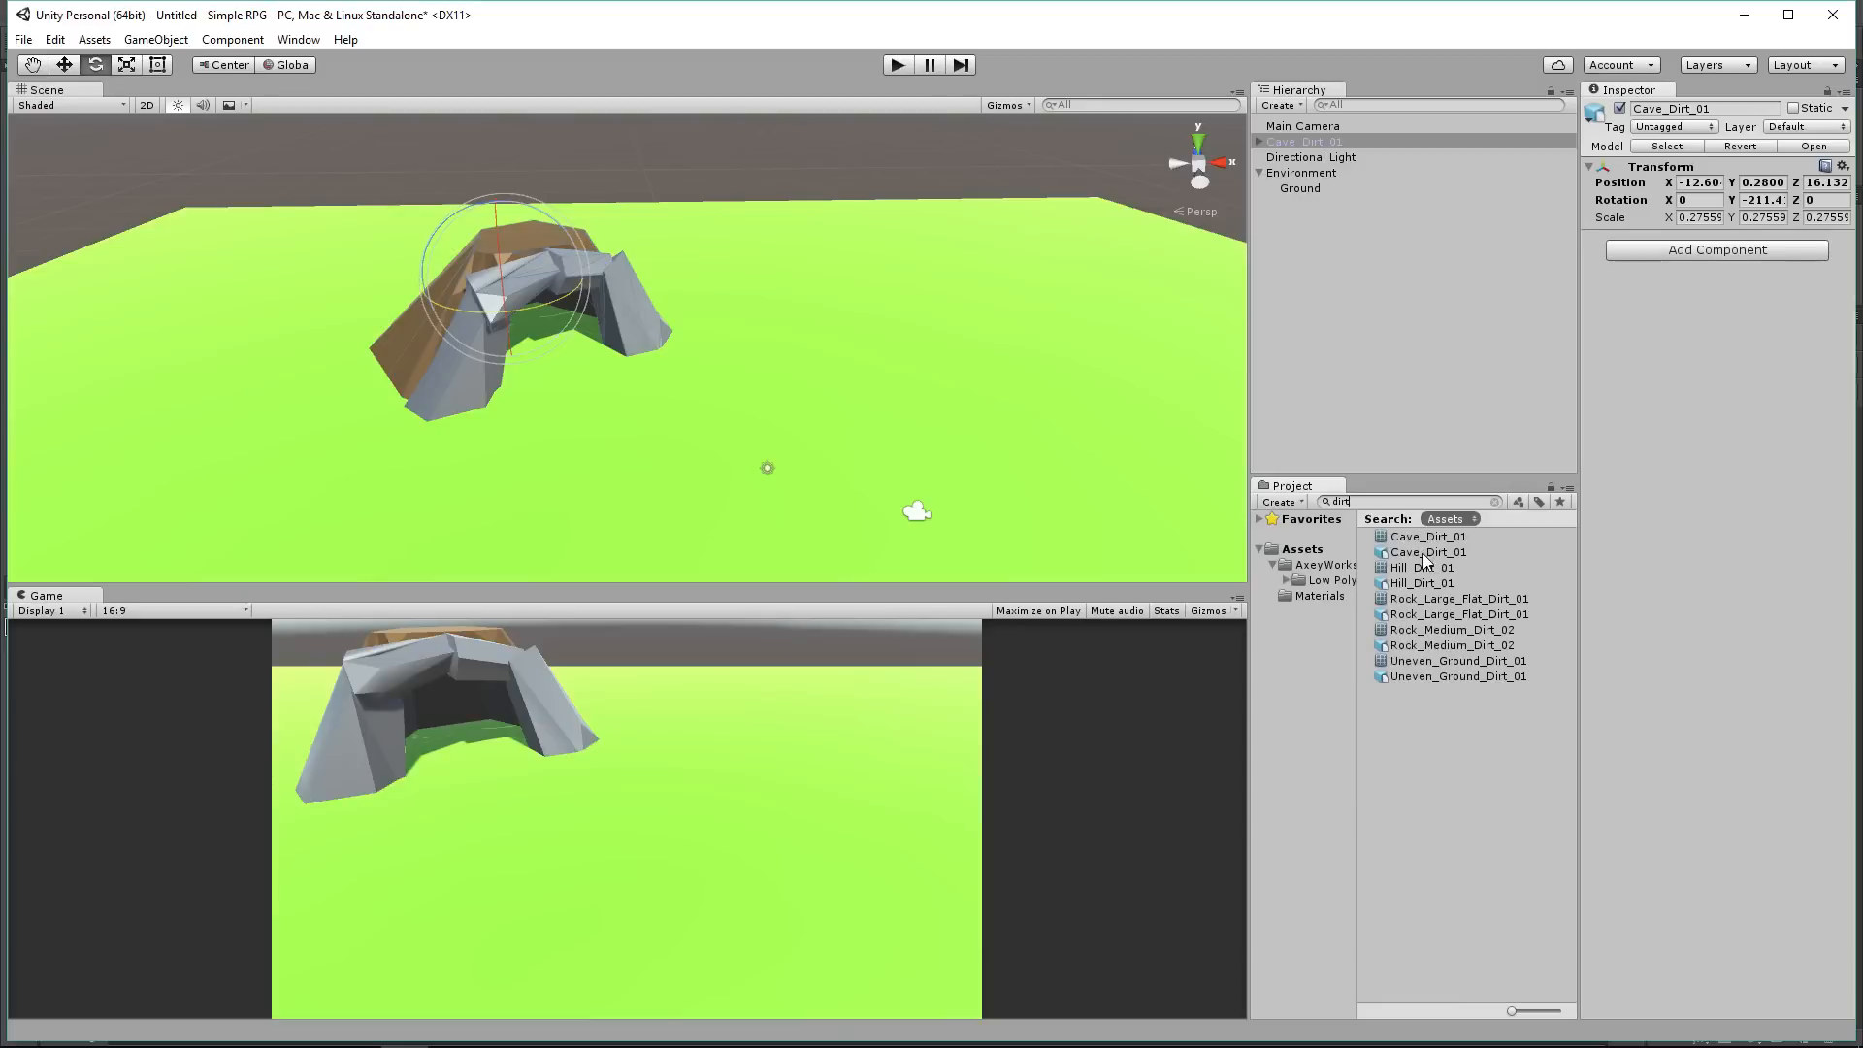
pyautogui.click(1436, 677)
pyautogui.moveTo(1440, 677); pyautogui.dragTo(557, 165)
pyautogui.click(126, 64)
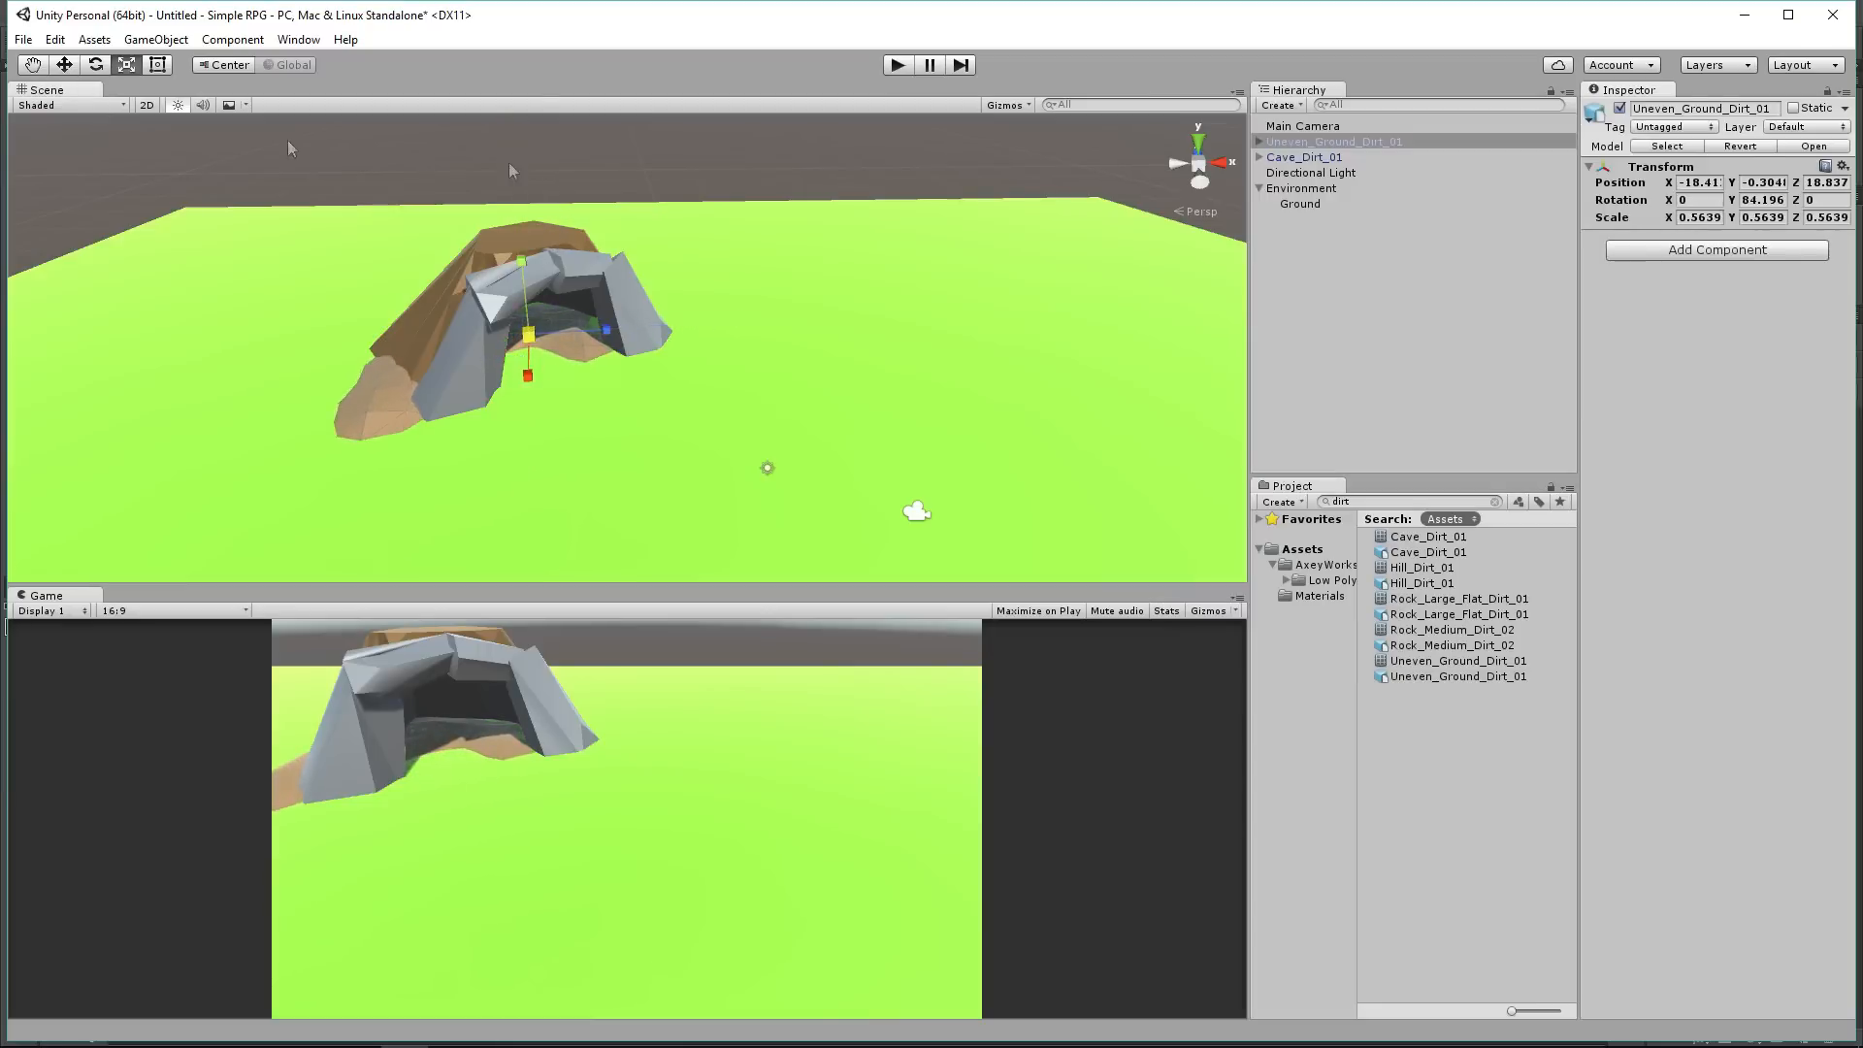
# Step: Move the uneven dirt patch to about -16.93 on X and 29.71 on Z, turn it to about 250.6 degrees around Y, and set Y to 0.5
pyautogui.click(63, 65)
pyautogui.moveTo(525, 280); pyautogui.dragTo(517, 274)
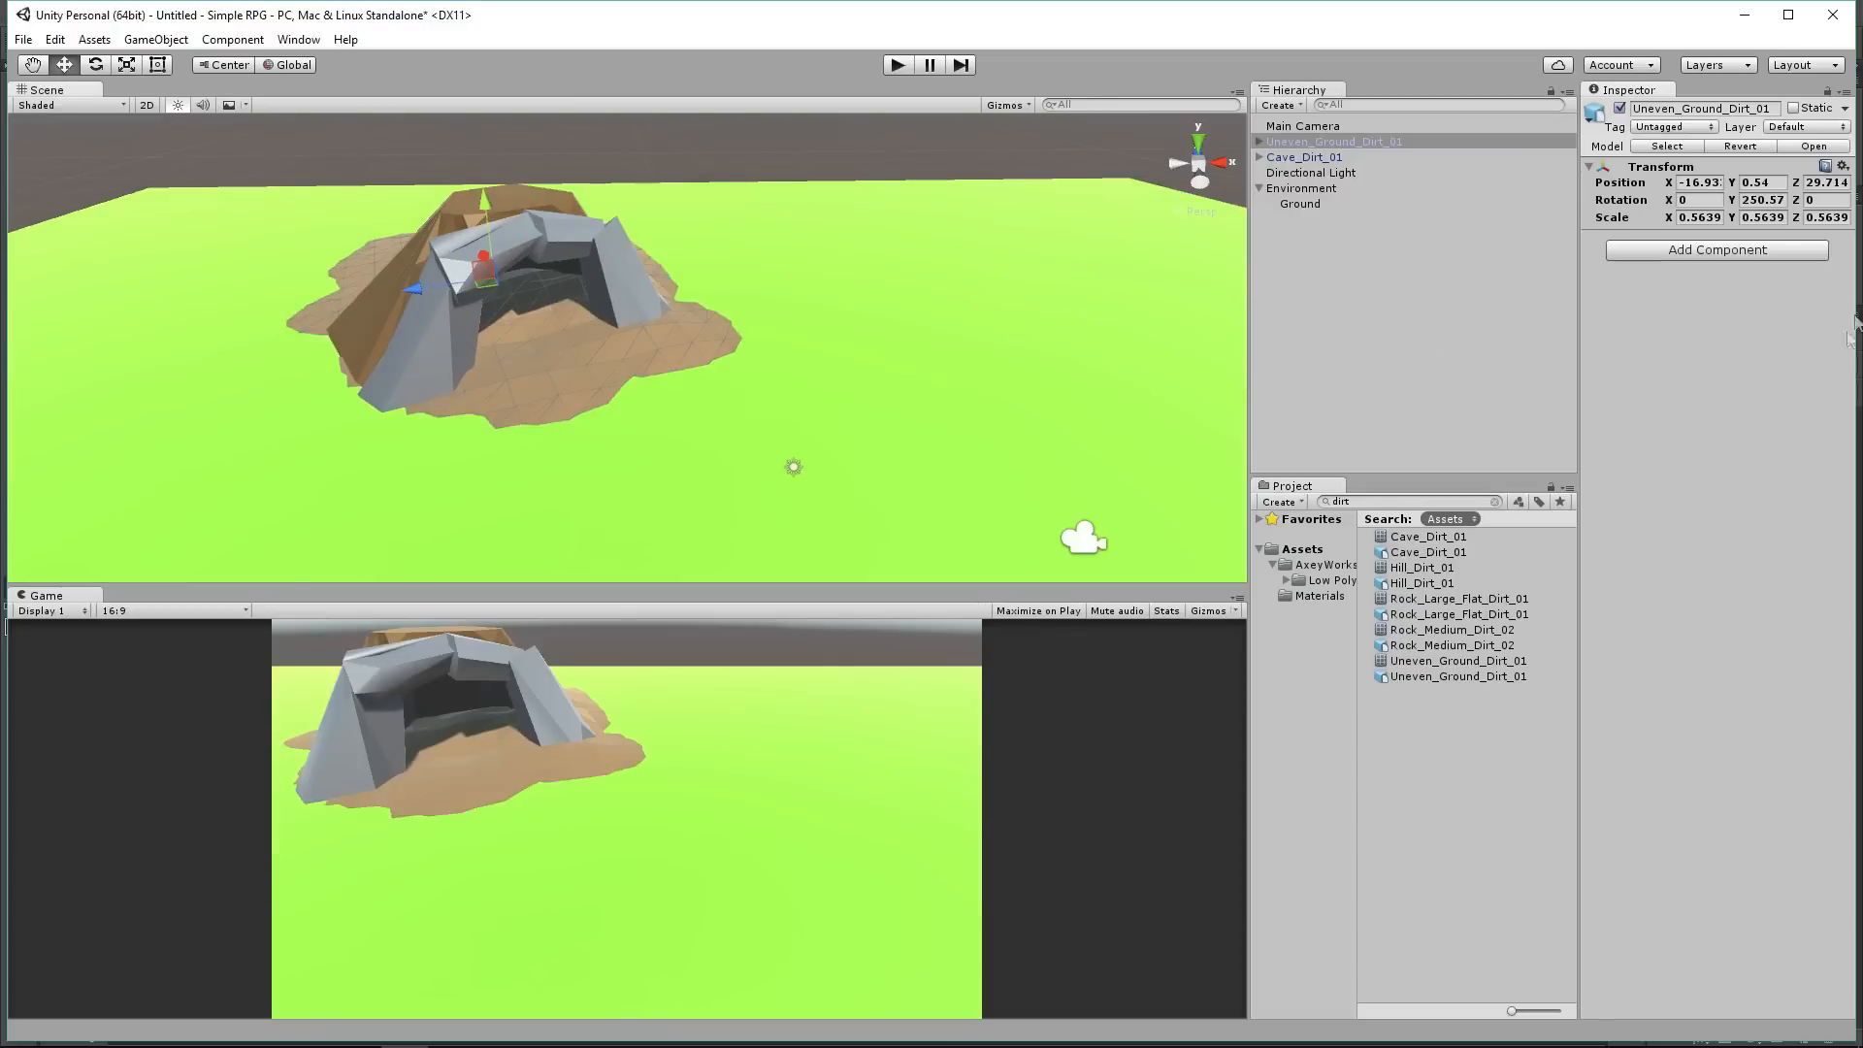
pyautogui.click(1758, 182)
pyautogui.write('.5')
pyautogui.moveTo(782, 335); pyautogui.dragTo(655, 212, button='middle')
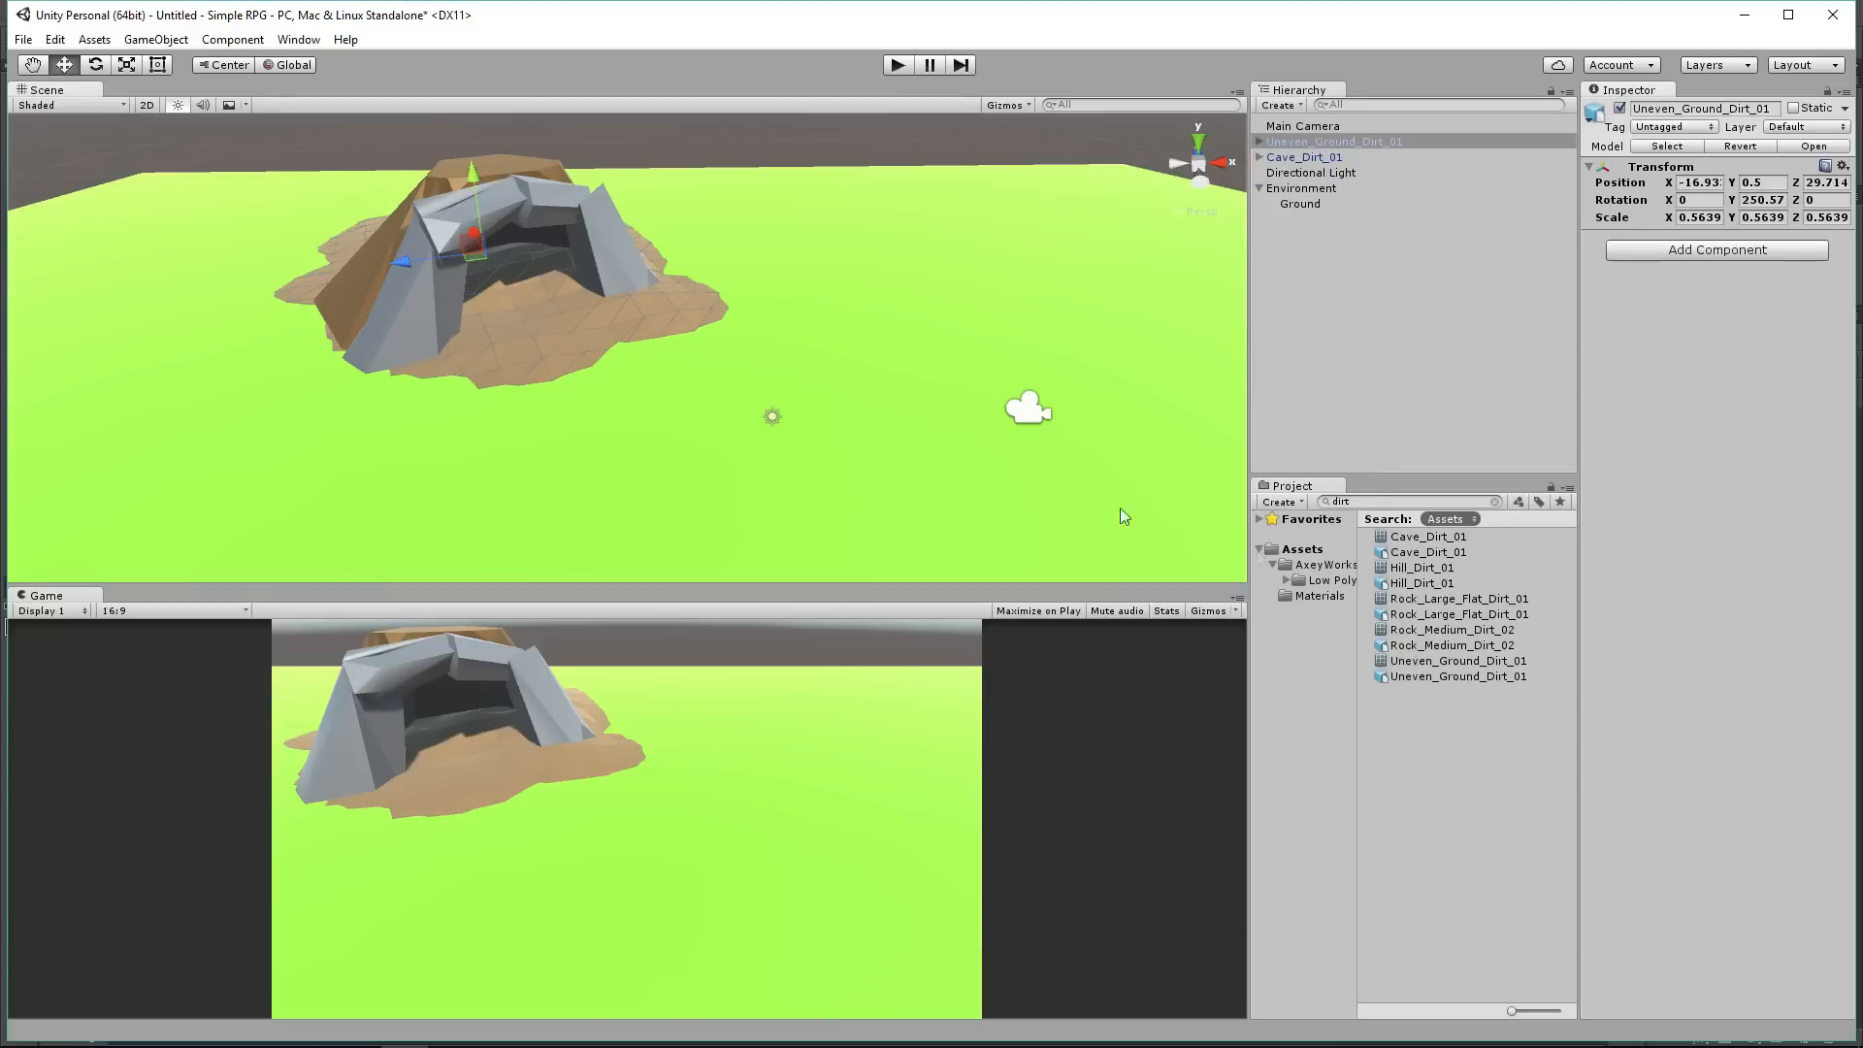
pyautogui.click(1384, 502)
pyautogui.write('mountain')
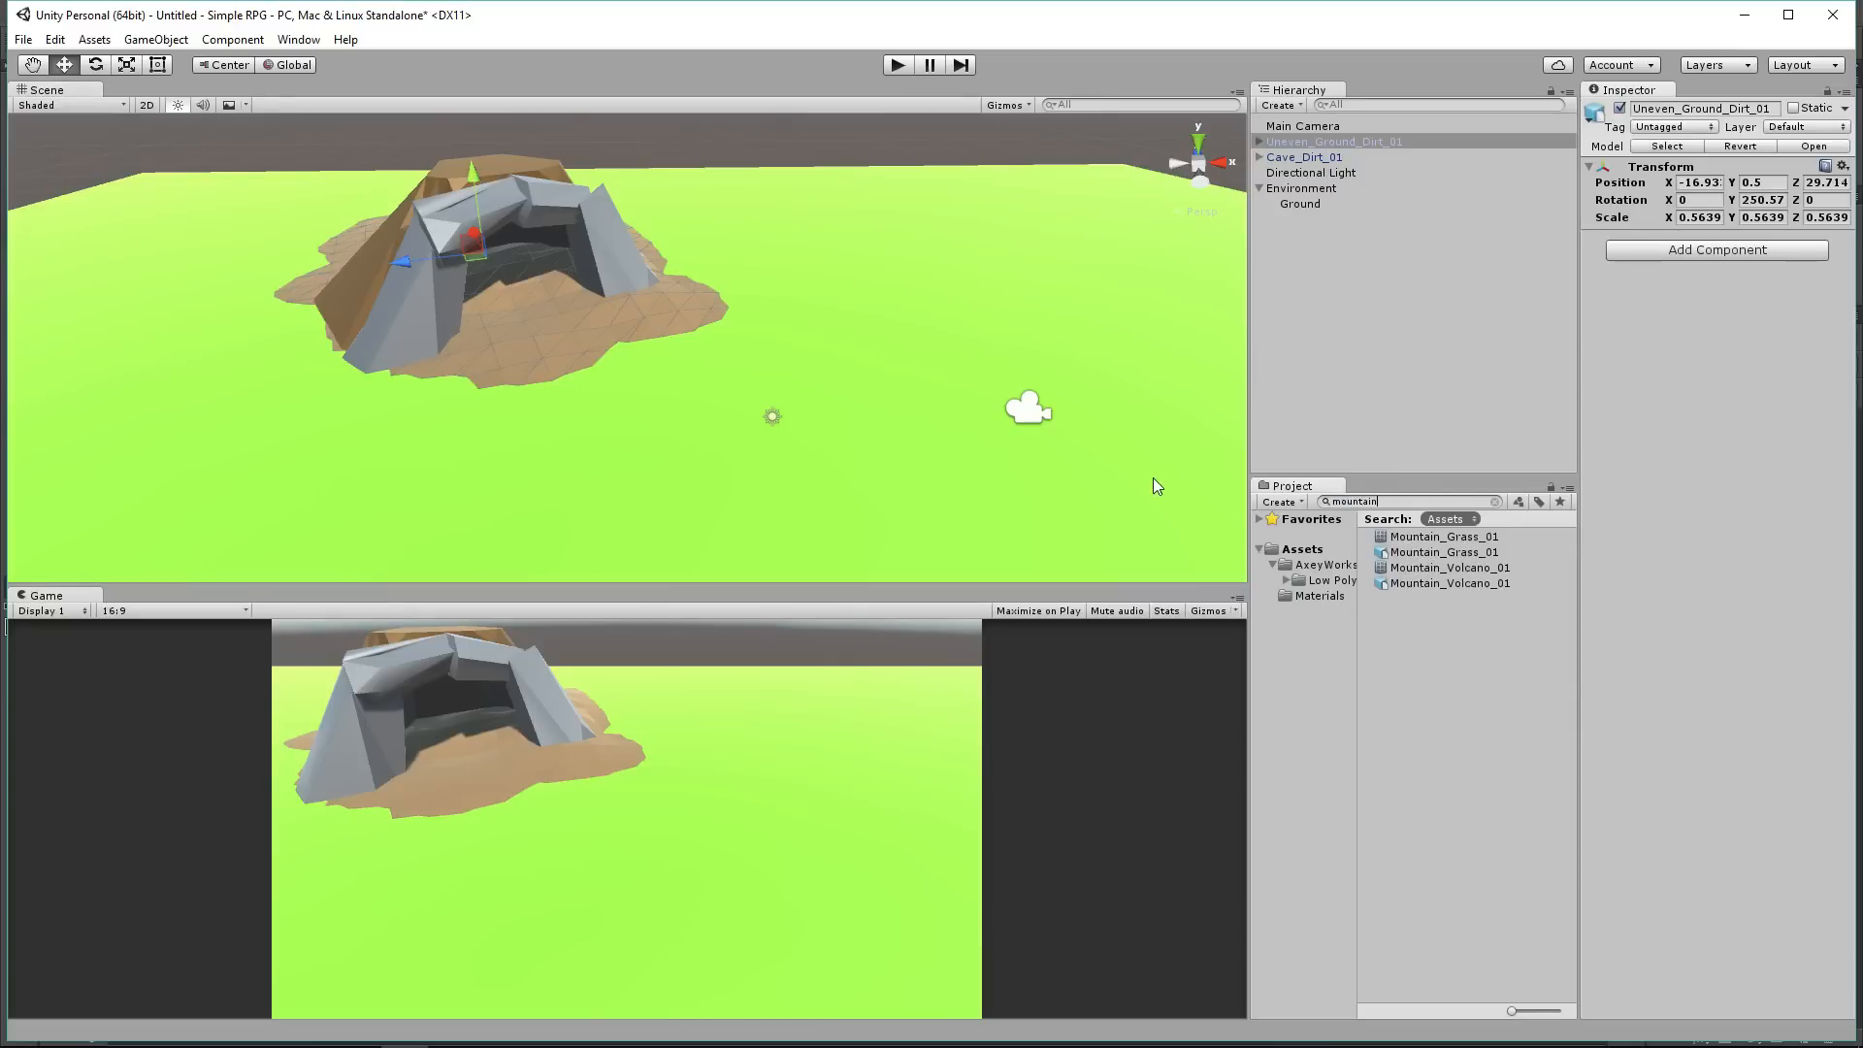
pyautogui.moveTo(1419, 552); pyautogui.dragTo(1315, 509)
# Step: Find Hill_Dirt_01 among the dirt assets, place it behind and to the right of the cave, and turn it around Y
pyautogui.write('dirt')
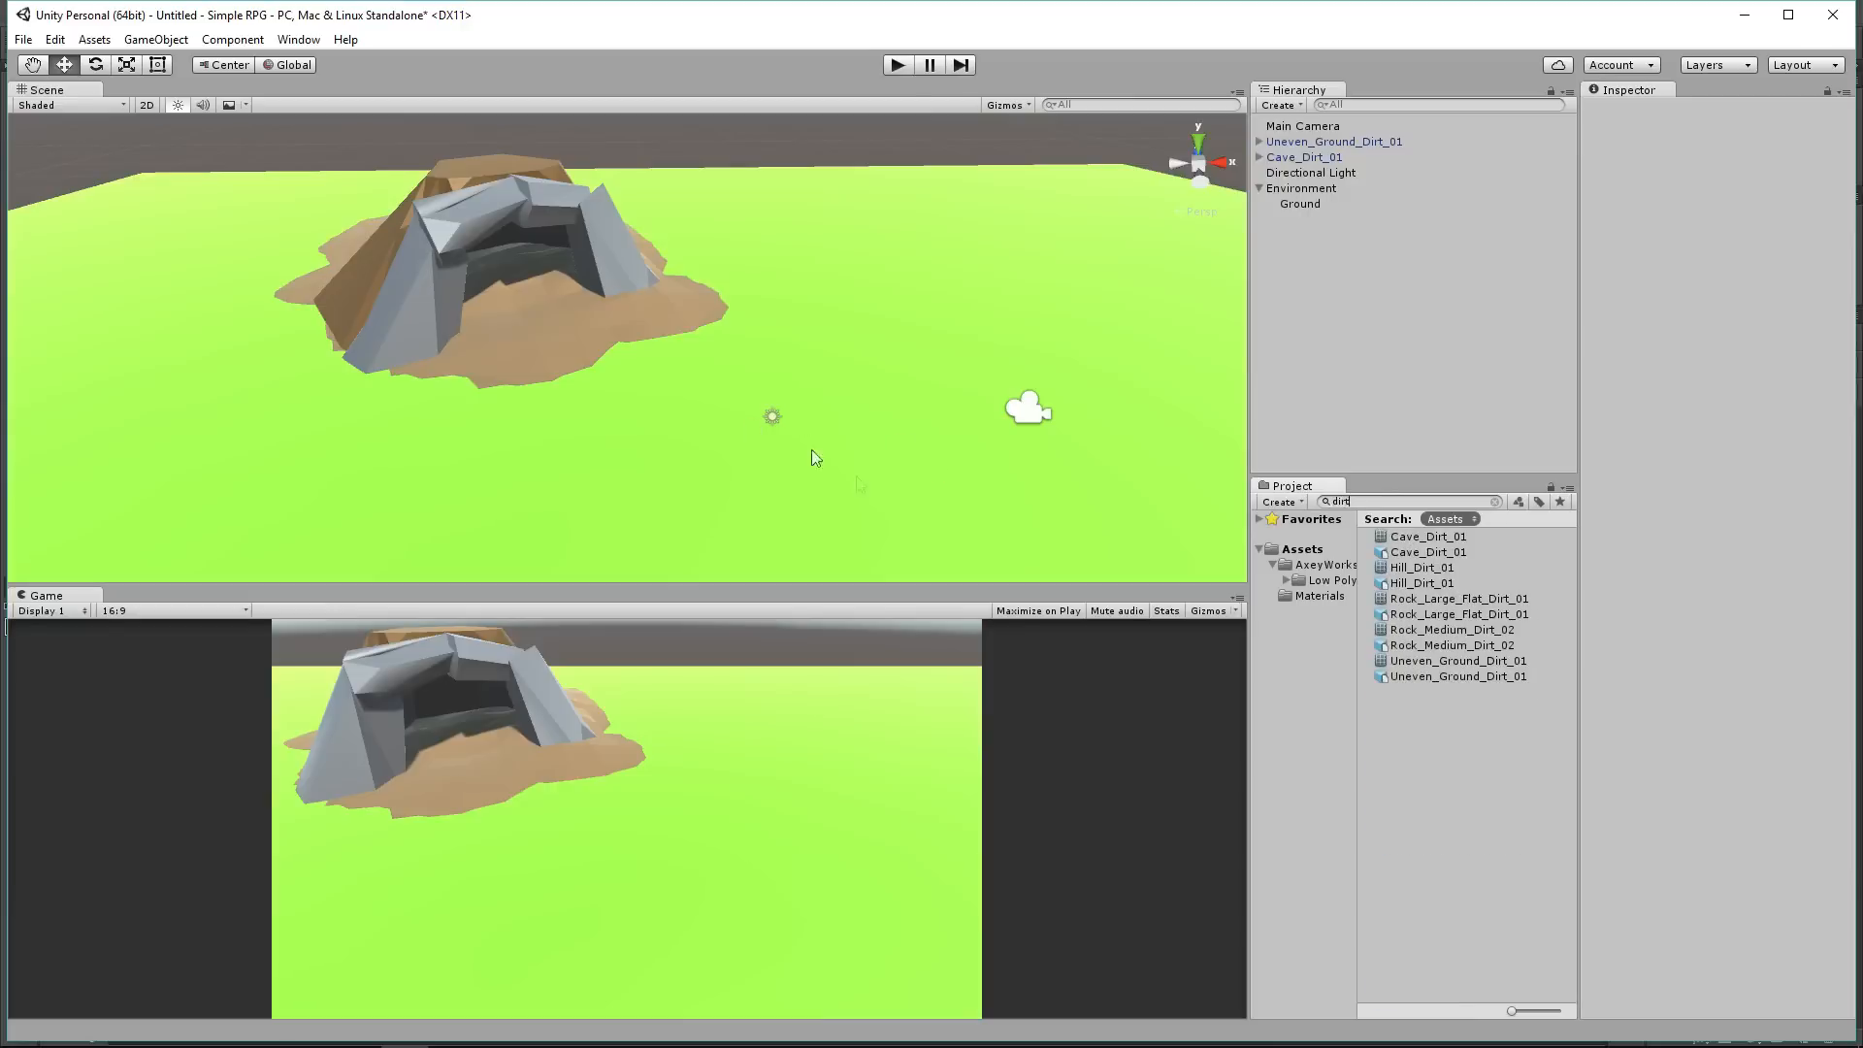
pyautogui.click(1440, 585)
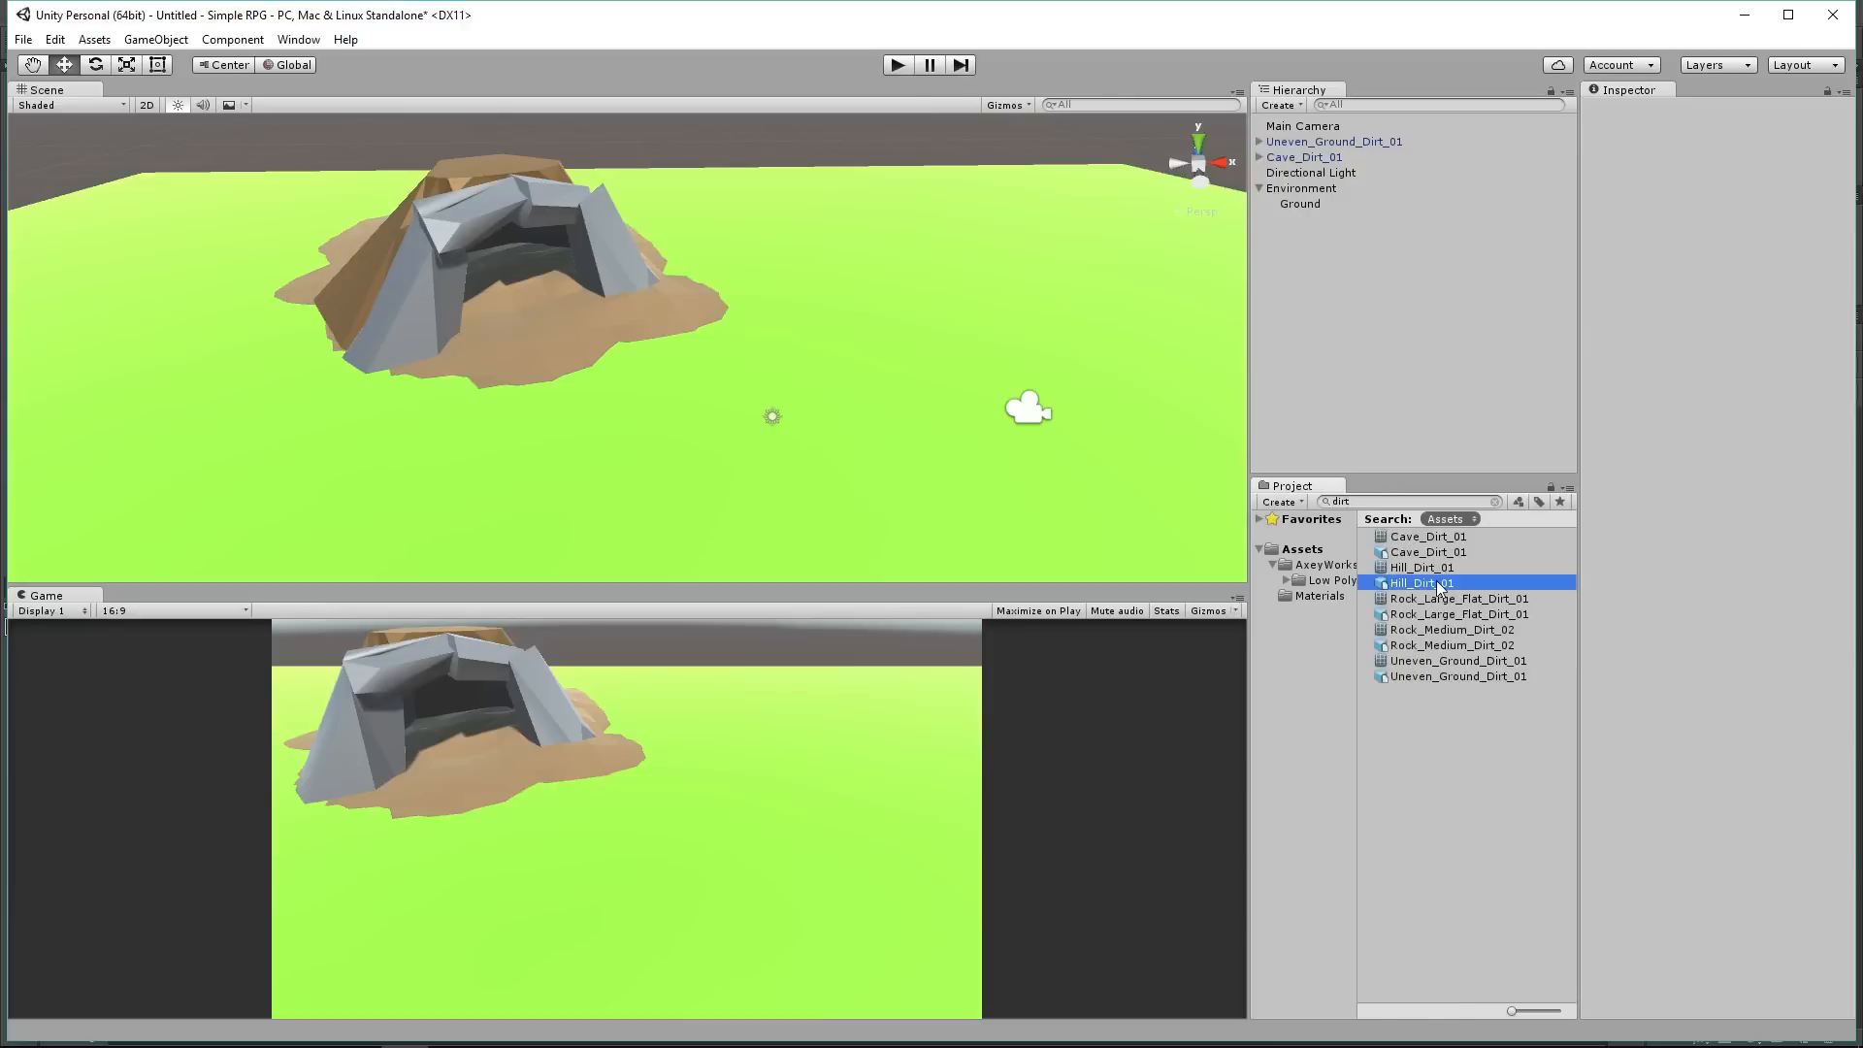
pyautogui.moveTo(1440, 586); pyautogui.dragTo(788, 219)
pyautogui.press('e')
pyautogui.moveTo(786, 156); pyautogui.dragTo(533, 137)
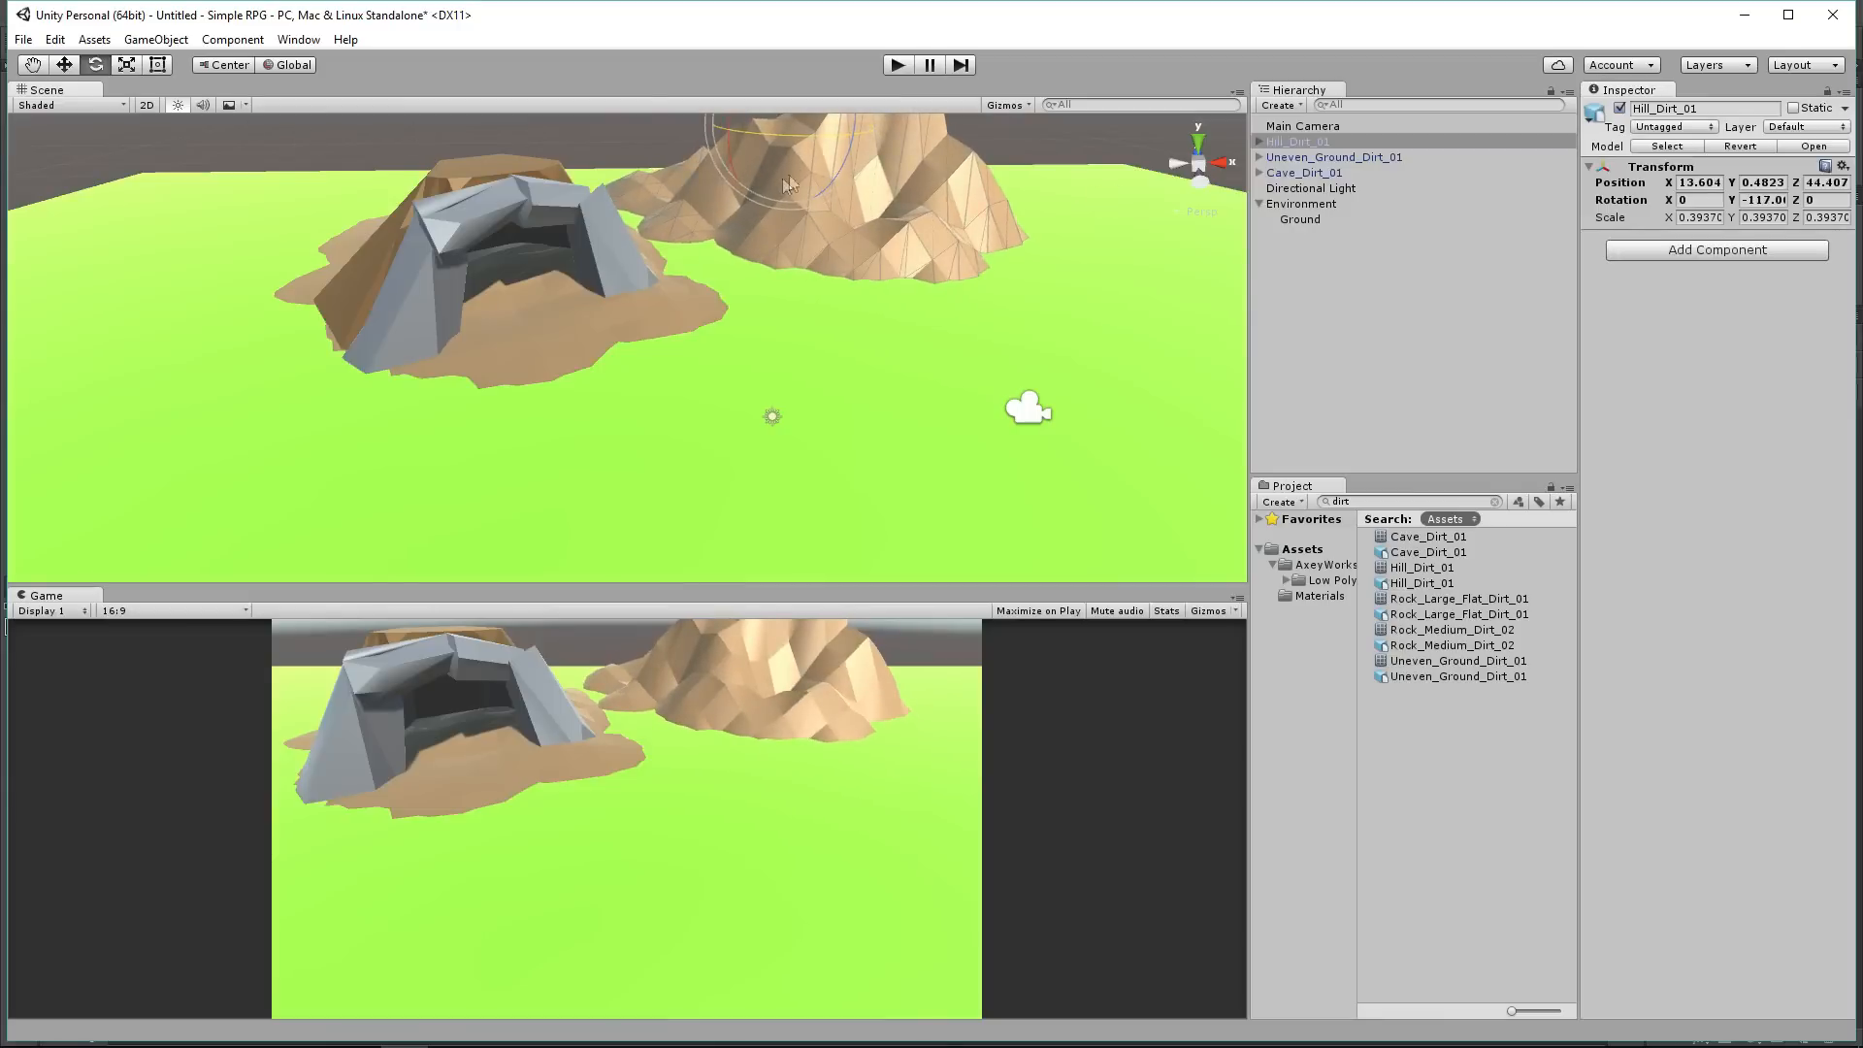
# Step: Turn the dirt hill to about 151 degrees around Y and move it to 10.1 on X and 42.6 on Z
pyautogui.moveTo(820, 148); pyautogui.dragTo(112, 212)
pyautogui.click(64, 64)
pyautogui.moveTo(739, 130); pyautogui.dragTo(726, 130)
pyautogui.moveTo(726, 375); pyautogui.dragTo(631, 424, button='middle')
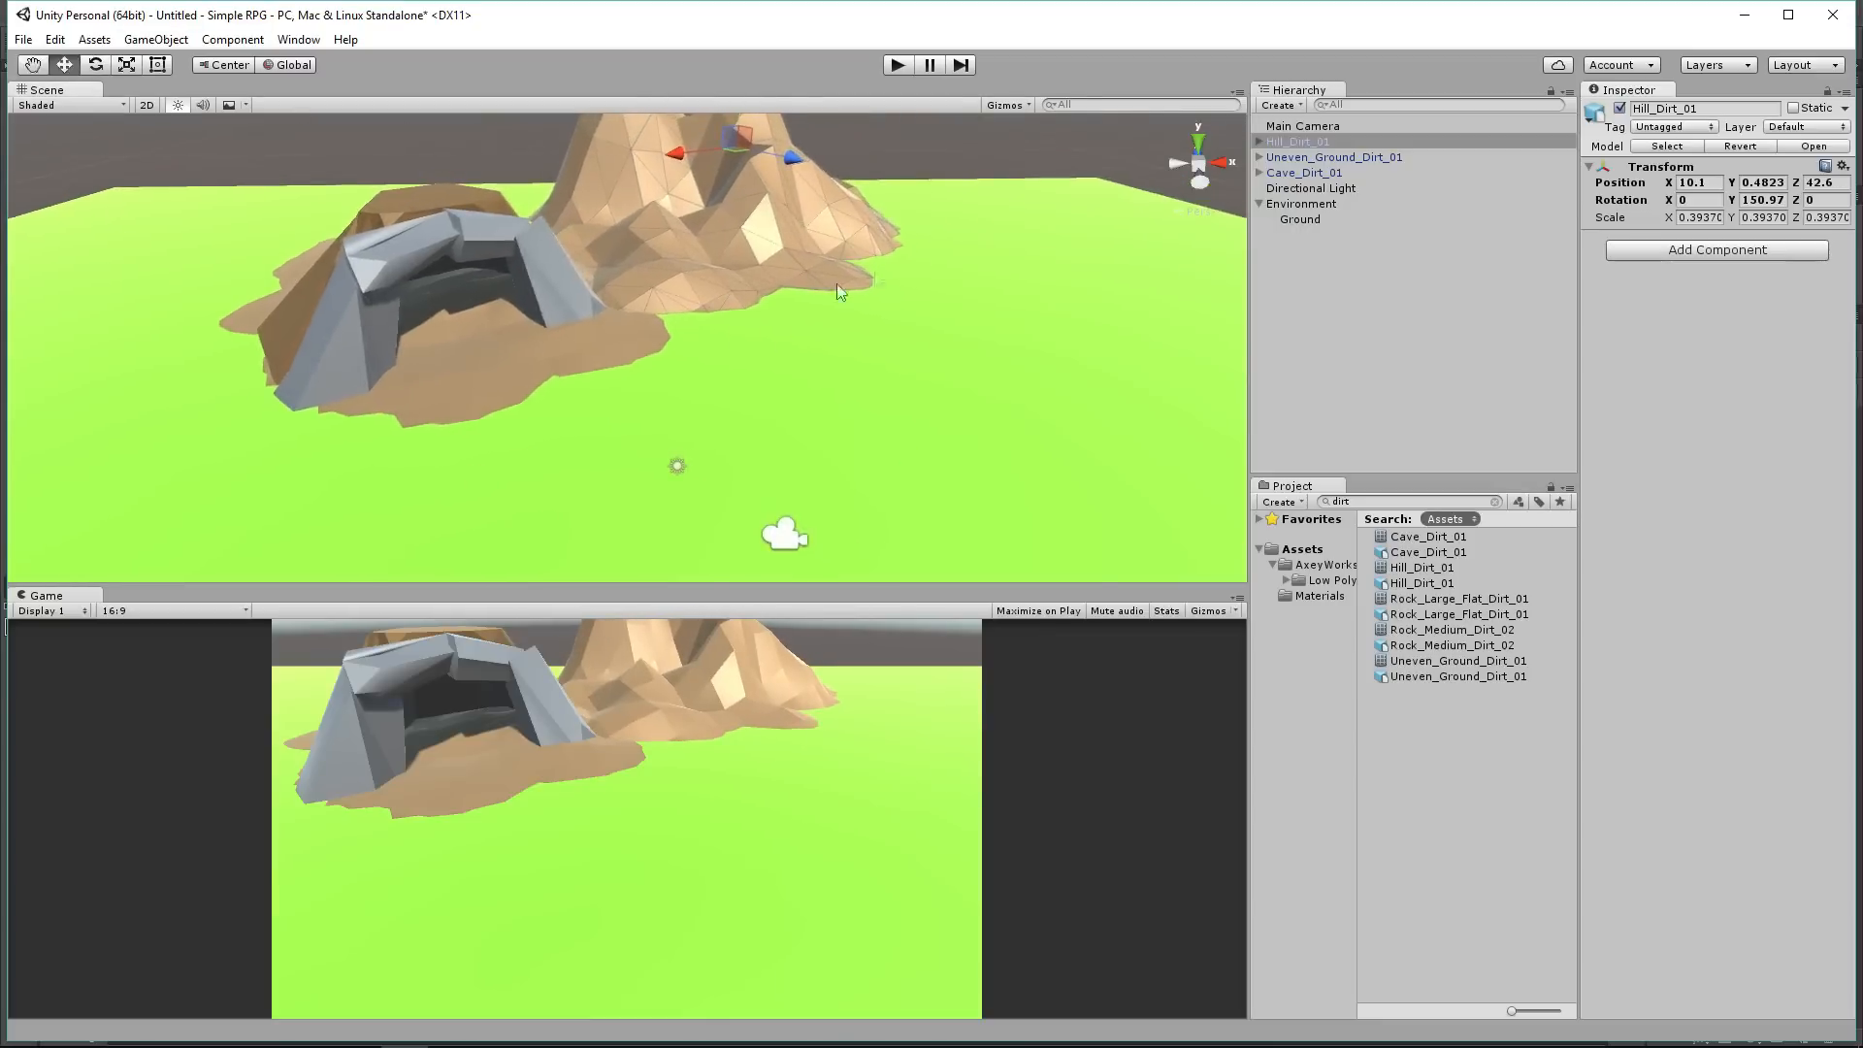
# Step: Enlarge the dirt hill to a uniform scale of about 0.443 and raise it to 0.1 on Y
pyautogui.moveTo(876, 280); pyautogui.dragTo(418, 421, button='middle')
pyautogui.moveTo(830, 306)
pyautogui.mouseDown(button='middle')
pyautogui.moveTo(520, 436)
pyautogui.moveTo(1002, 248)
pyautogui.mouseUp(button='middle')
pyautogui.click(126, 65)
pyautogui.moveTo(710, 155); pyautogui.dragTo(183, 114)
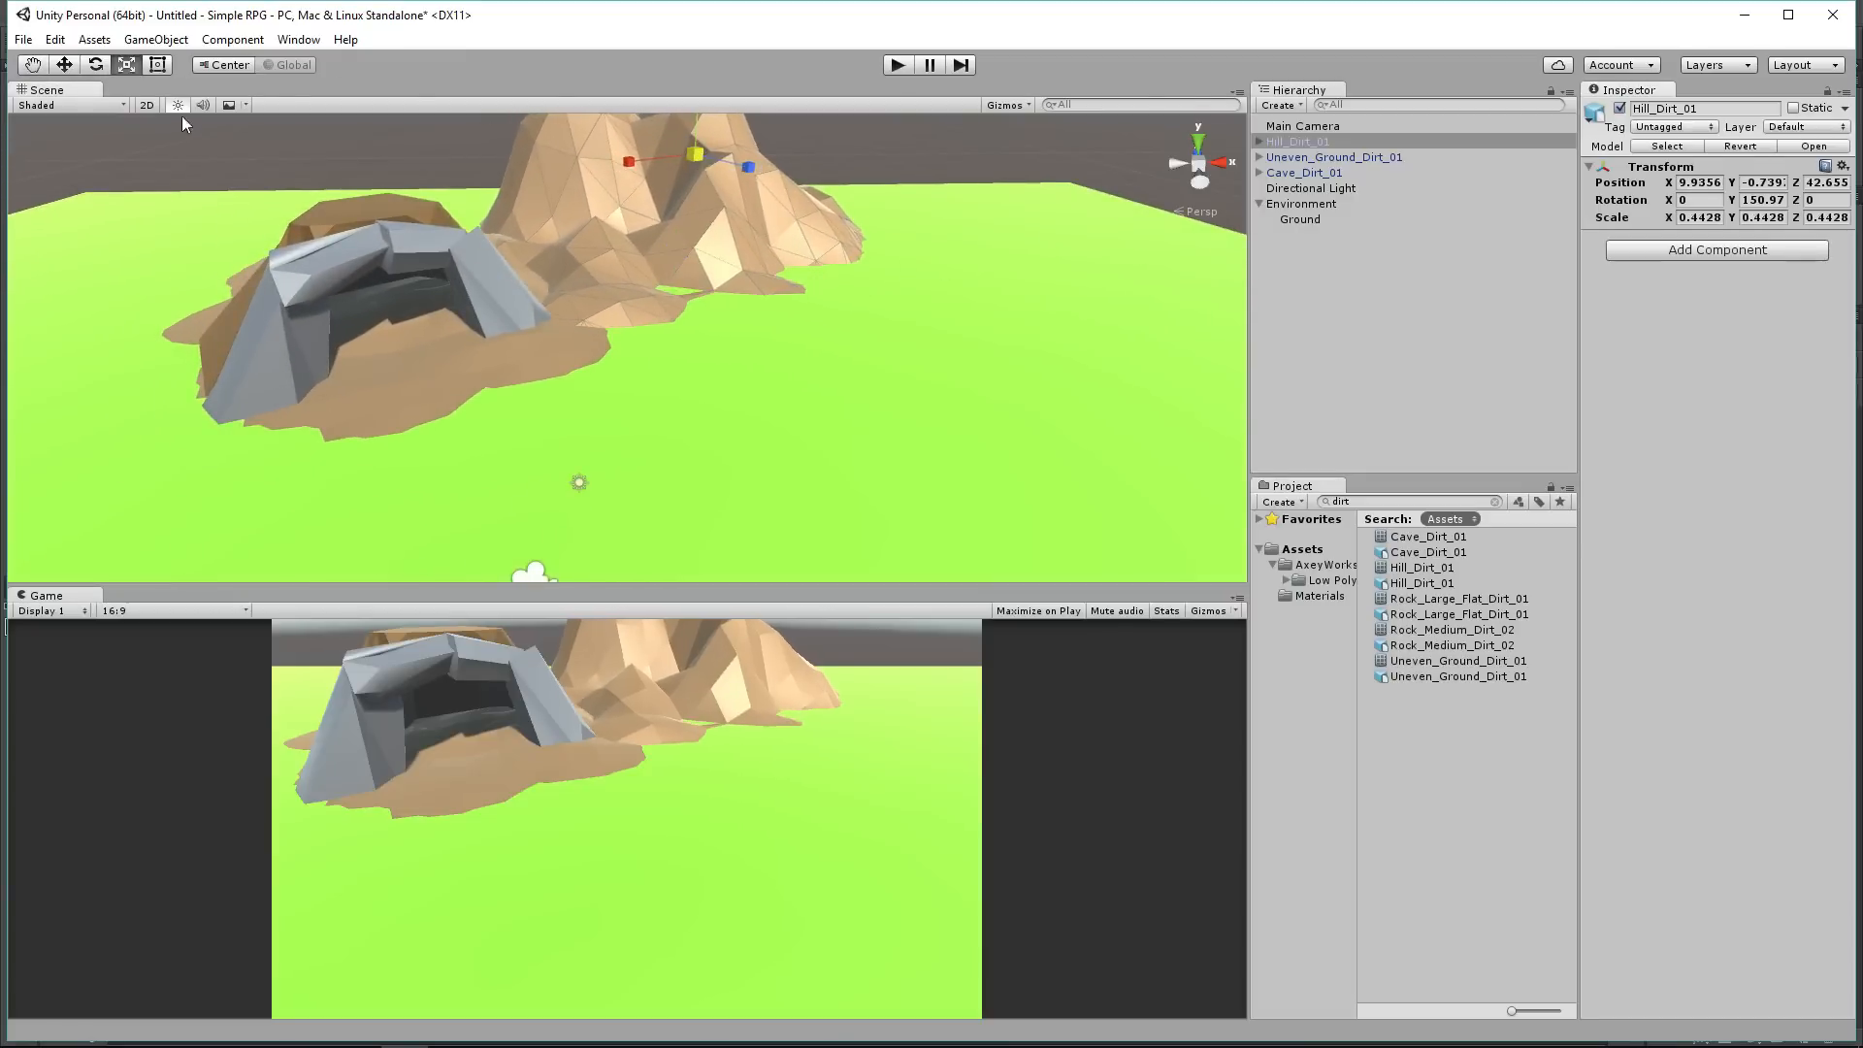
pyautogui.click(64, 65)
pyautogui.moveTo(699, 126); pyautogui.dragTo(699, 122)
pyautogui.moveTo(743, 335)
pyautogui.mouseDown(button='middle')
pyautogui.moveTo(424, 491)
pyautogui.moveTo(624, 379)
pyautogui.moveTo(767, 338)
pyautogui.mouseUp(button='middle')
pyautogui.moveTo(949, 478); pyautogui.dragTo(960, 437, button='middle')
# Step: Find Tree_Pine_04 among the tree assets and place it in front of the hill, to the right of the cave
pyautogui.click(1331, 565)
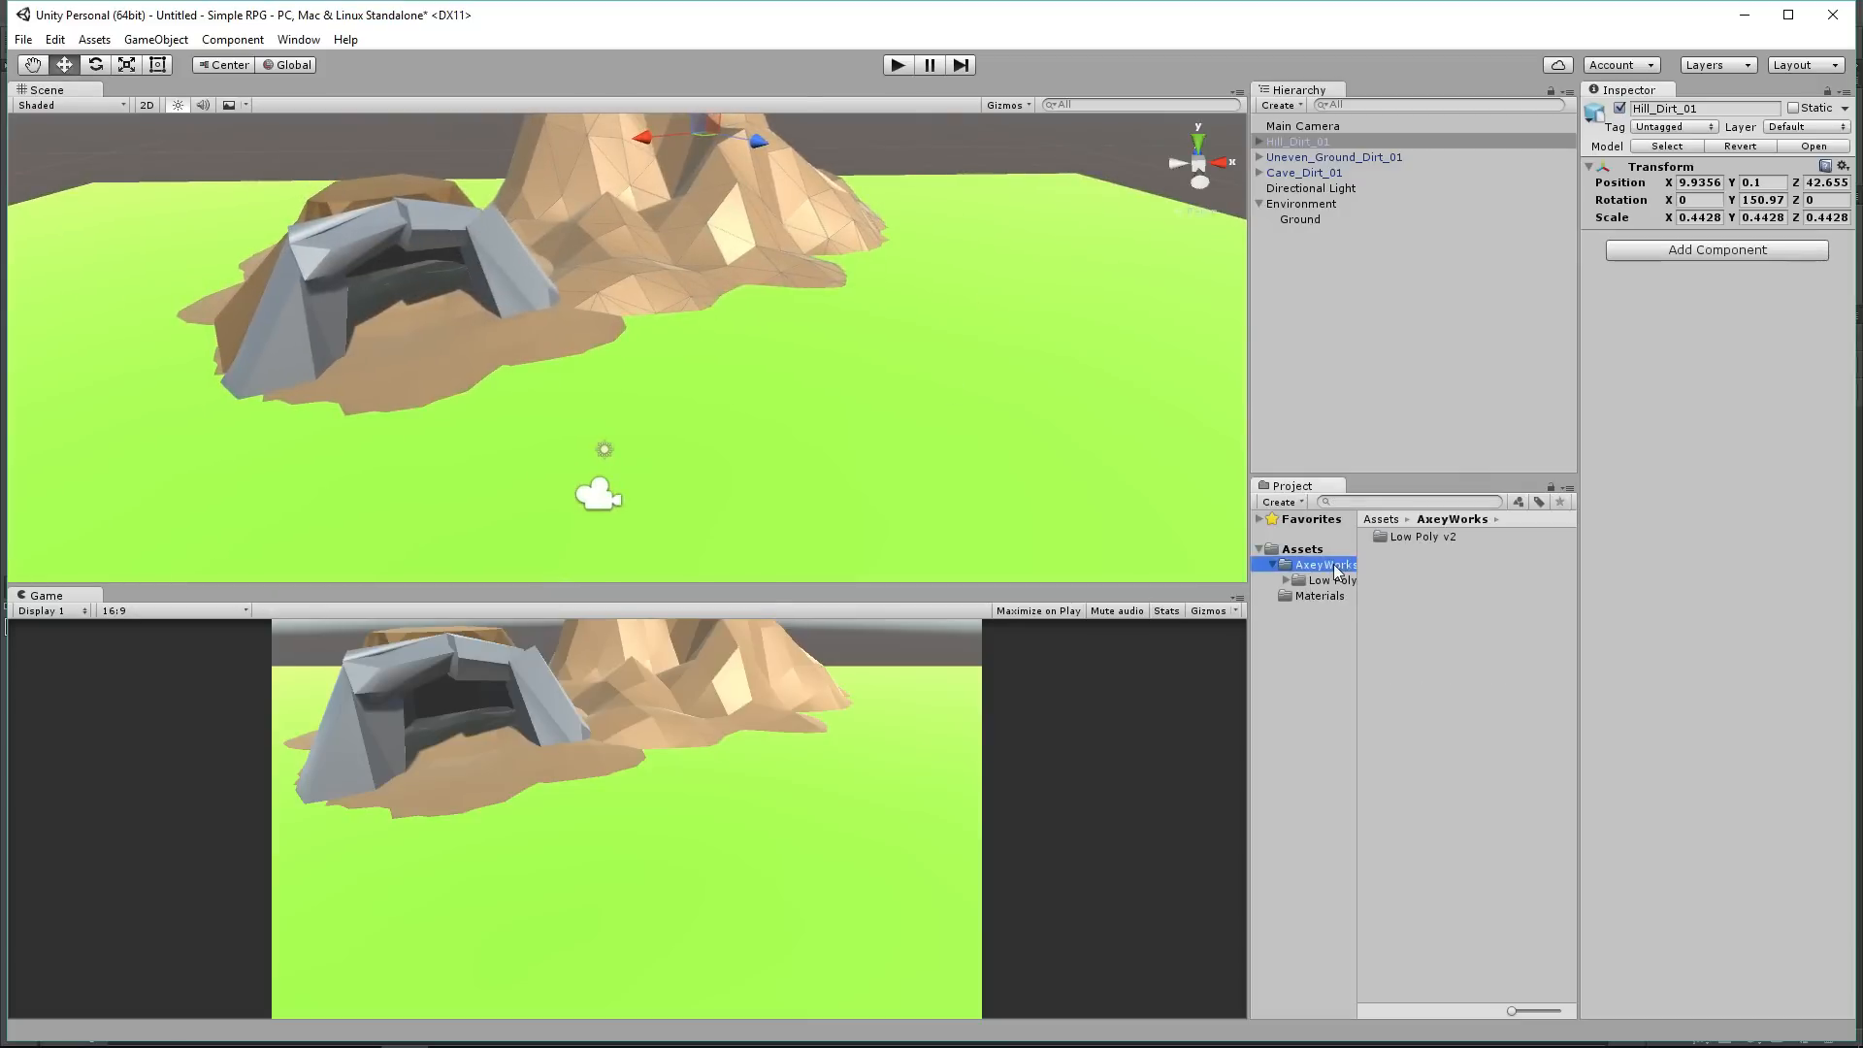
pyautogui.click(1331, 577)
pyautogui.scroll(-15, 1437, 679)
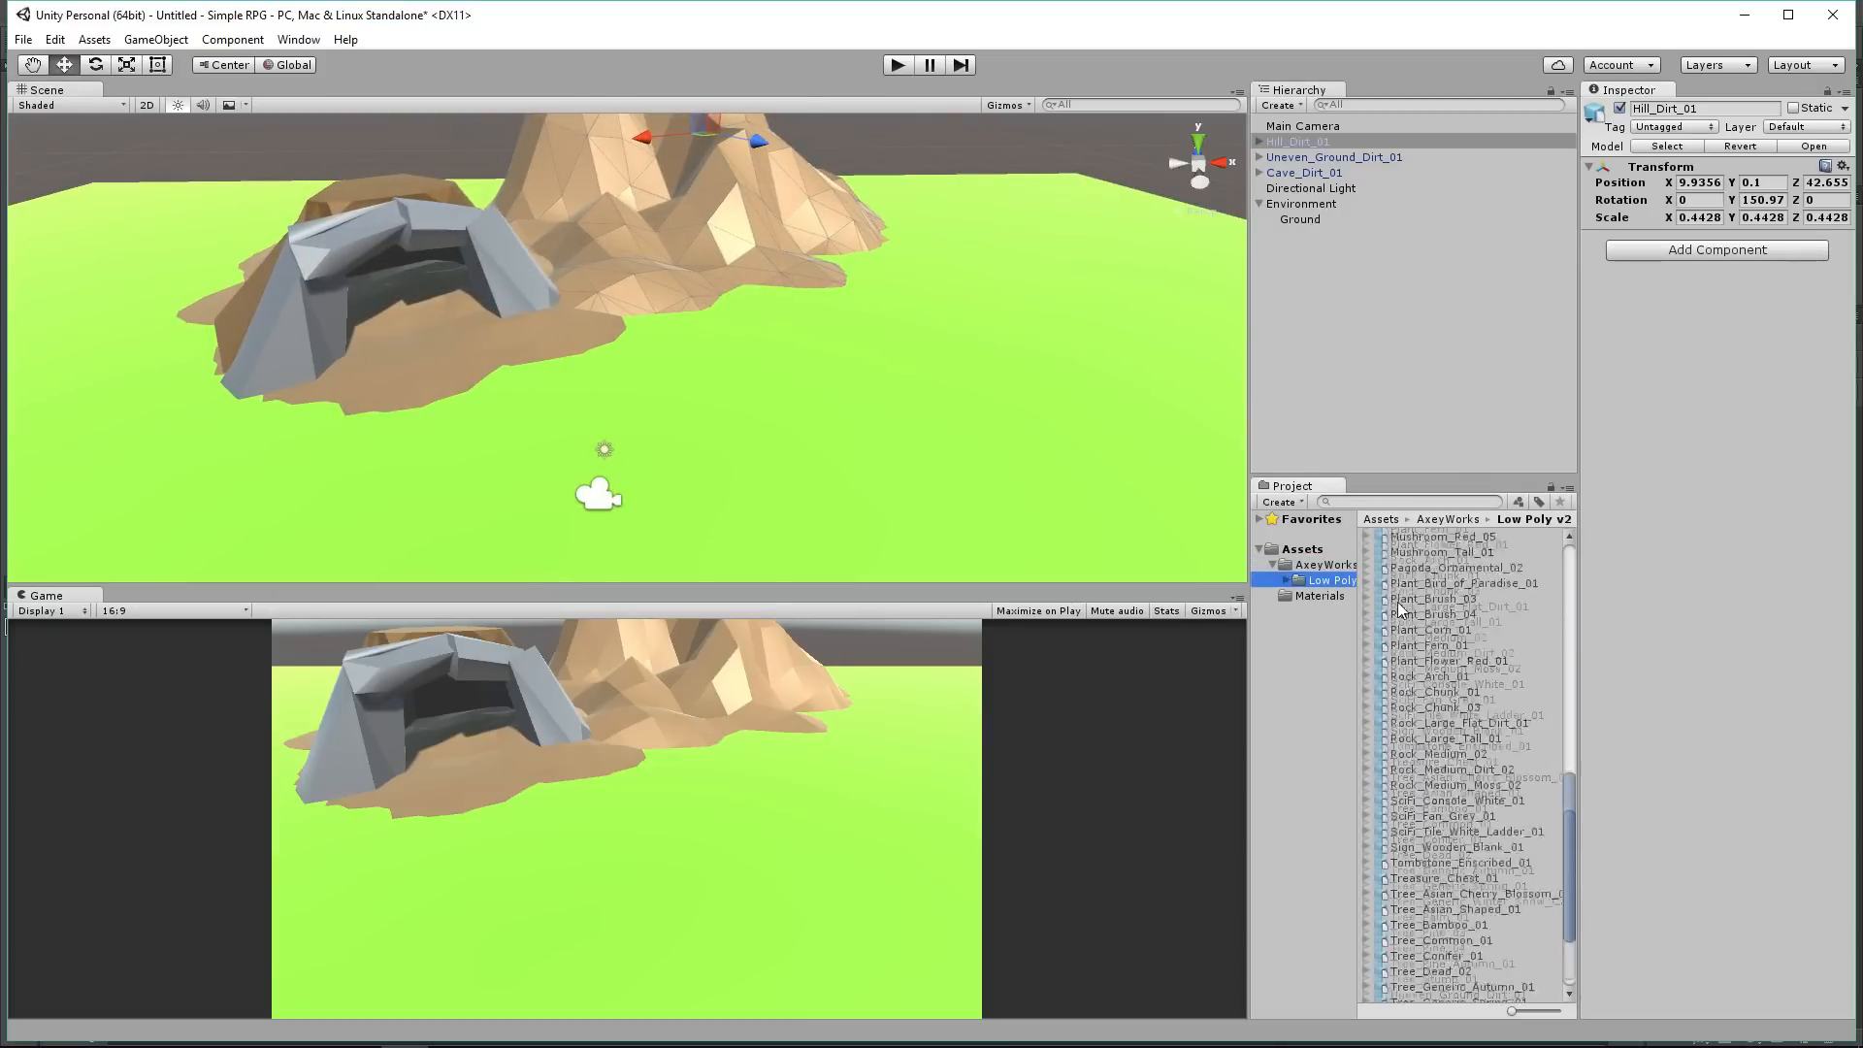
pyautogui.click(1381, 502)
pyautogui.write('tree')
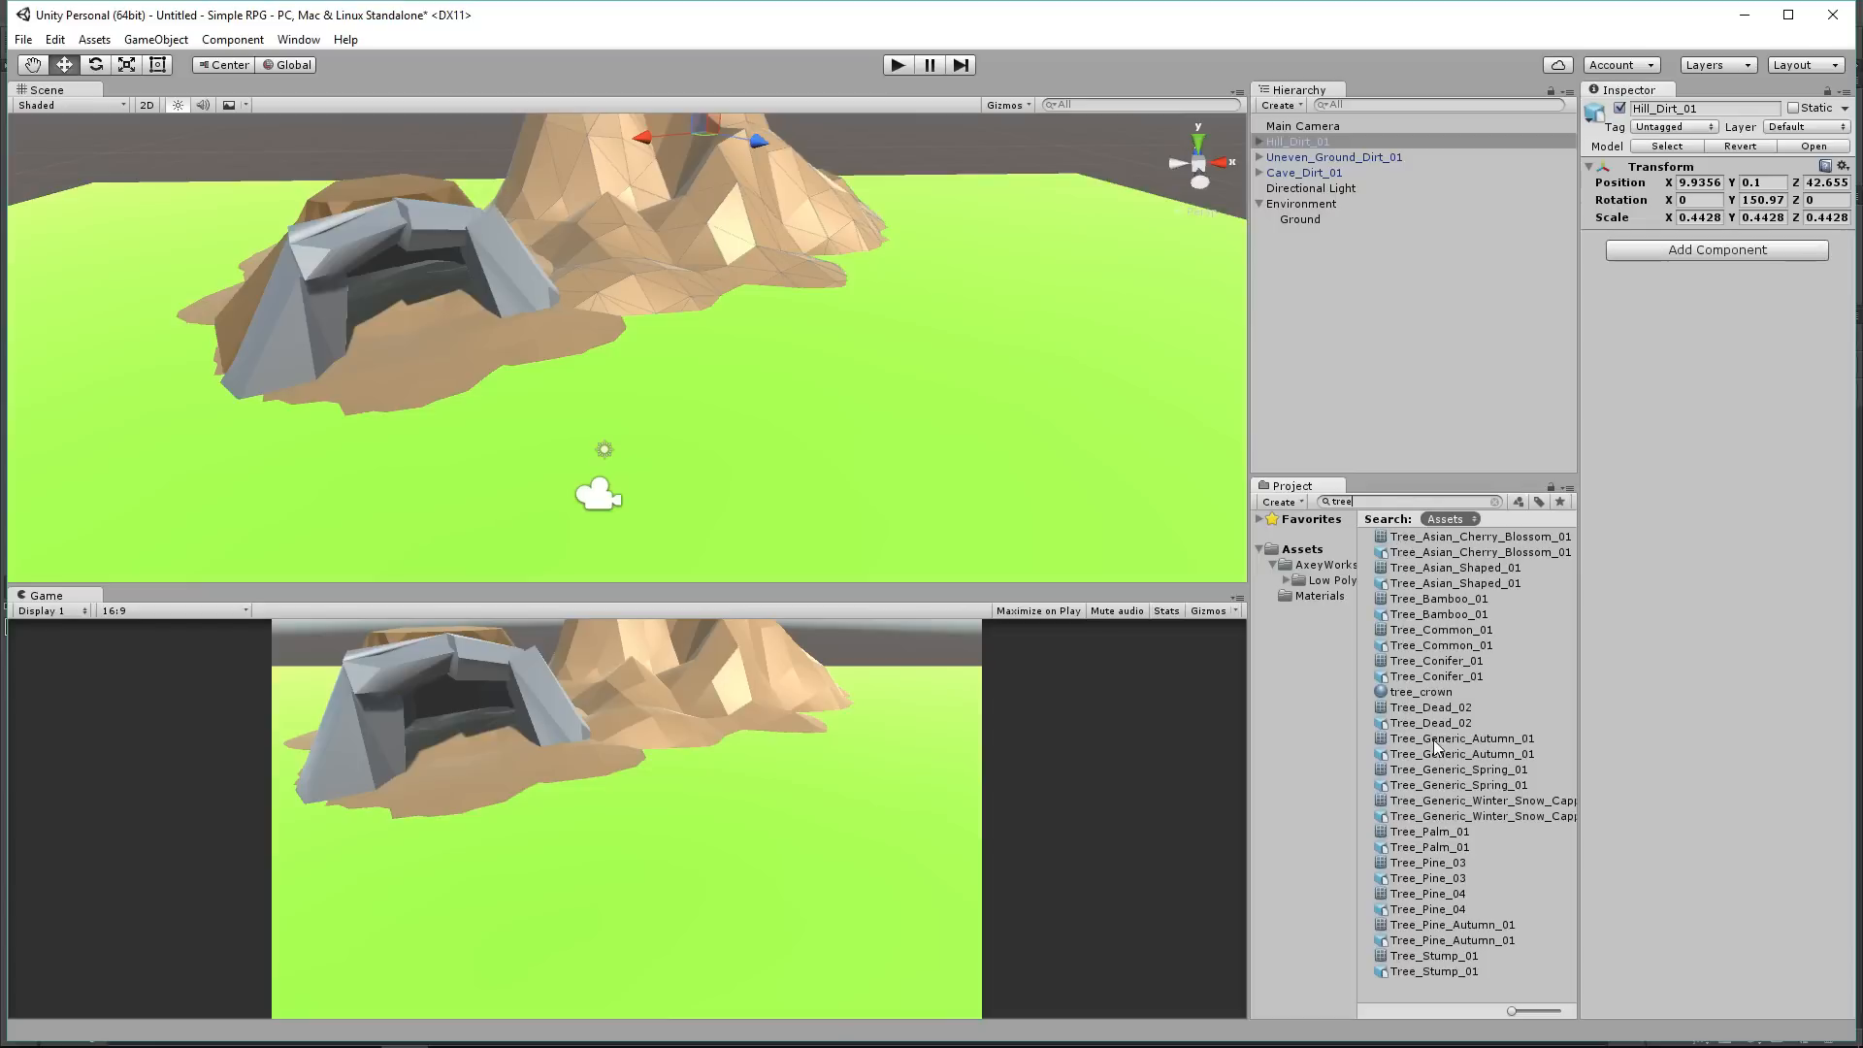
pyautogui.click(1449, 924)
pyautogui.press('Up')
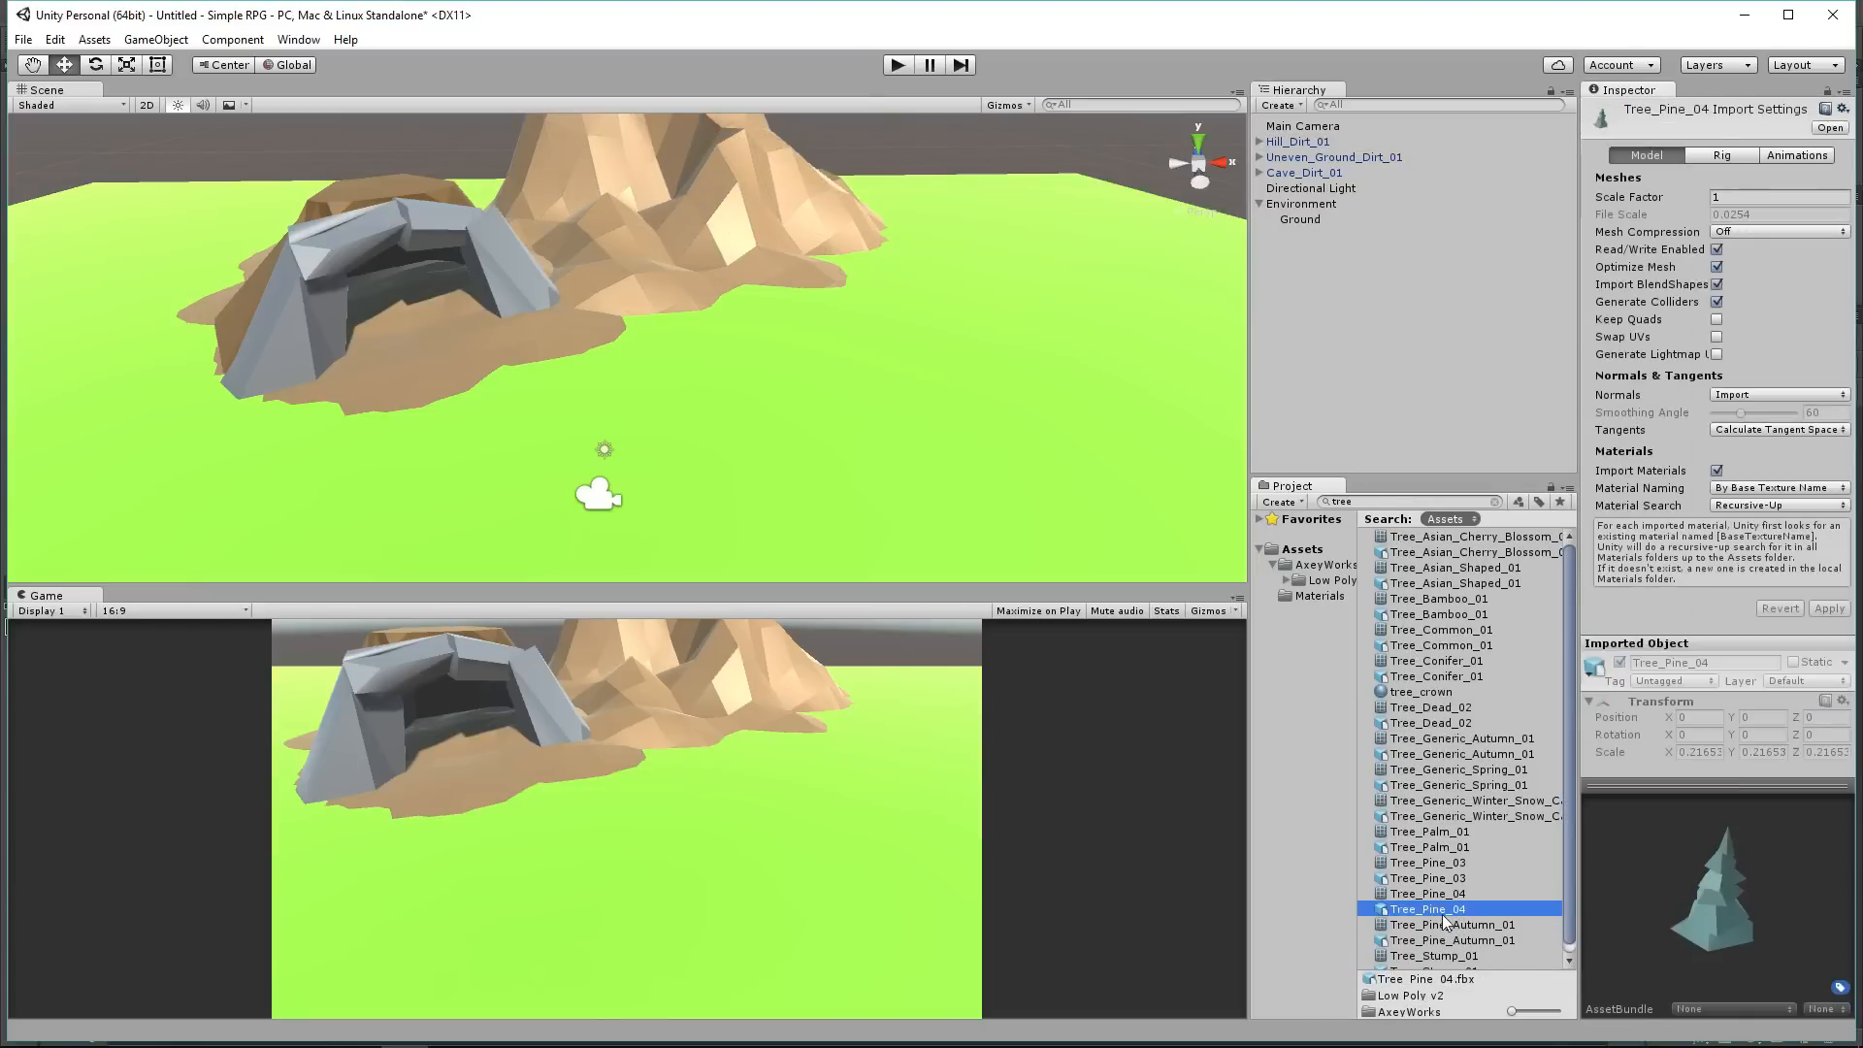
pyautogui.moveTo(1448, 912); pyautogui.dragTo(810, 72)
# Step: Scale the pine to about 0.83, raise it to 0.23 on Y, and add a Tree_Pine_03 to the scene
pyautogui.press('r')
pyautogui.click(66, 65)
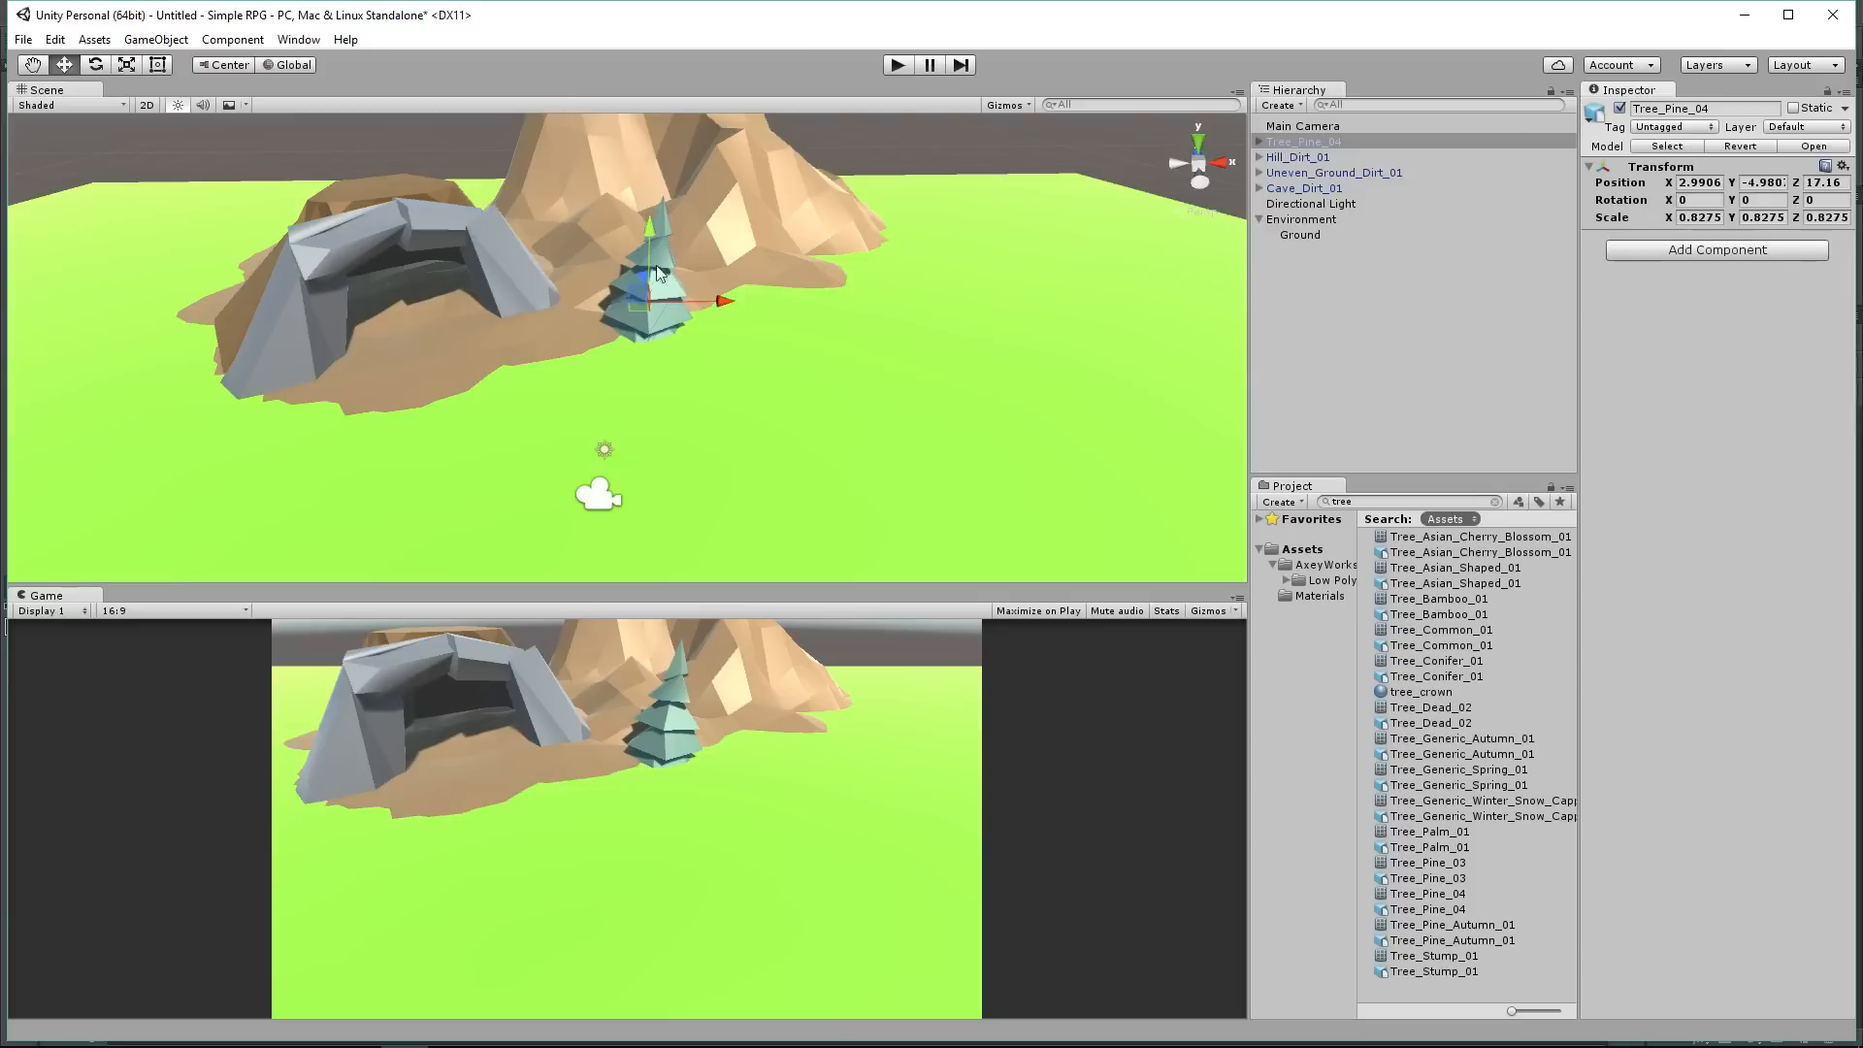
pyautogui.moveTo(648, 262); pyautogui.dragTo(657, 200)
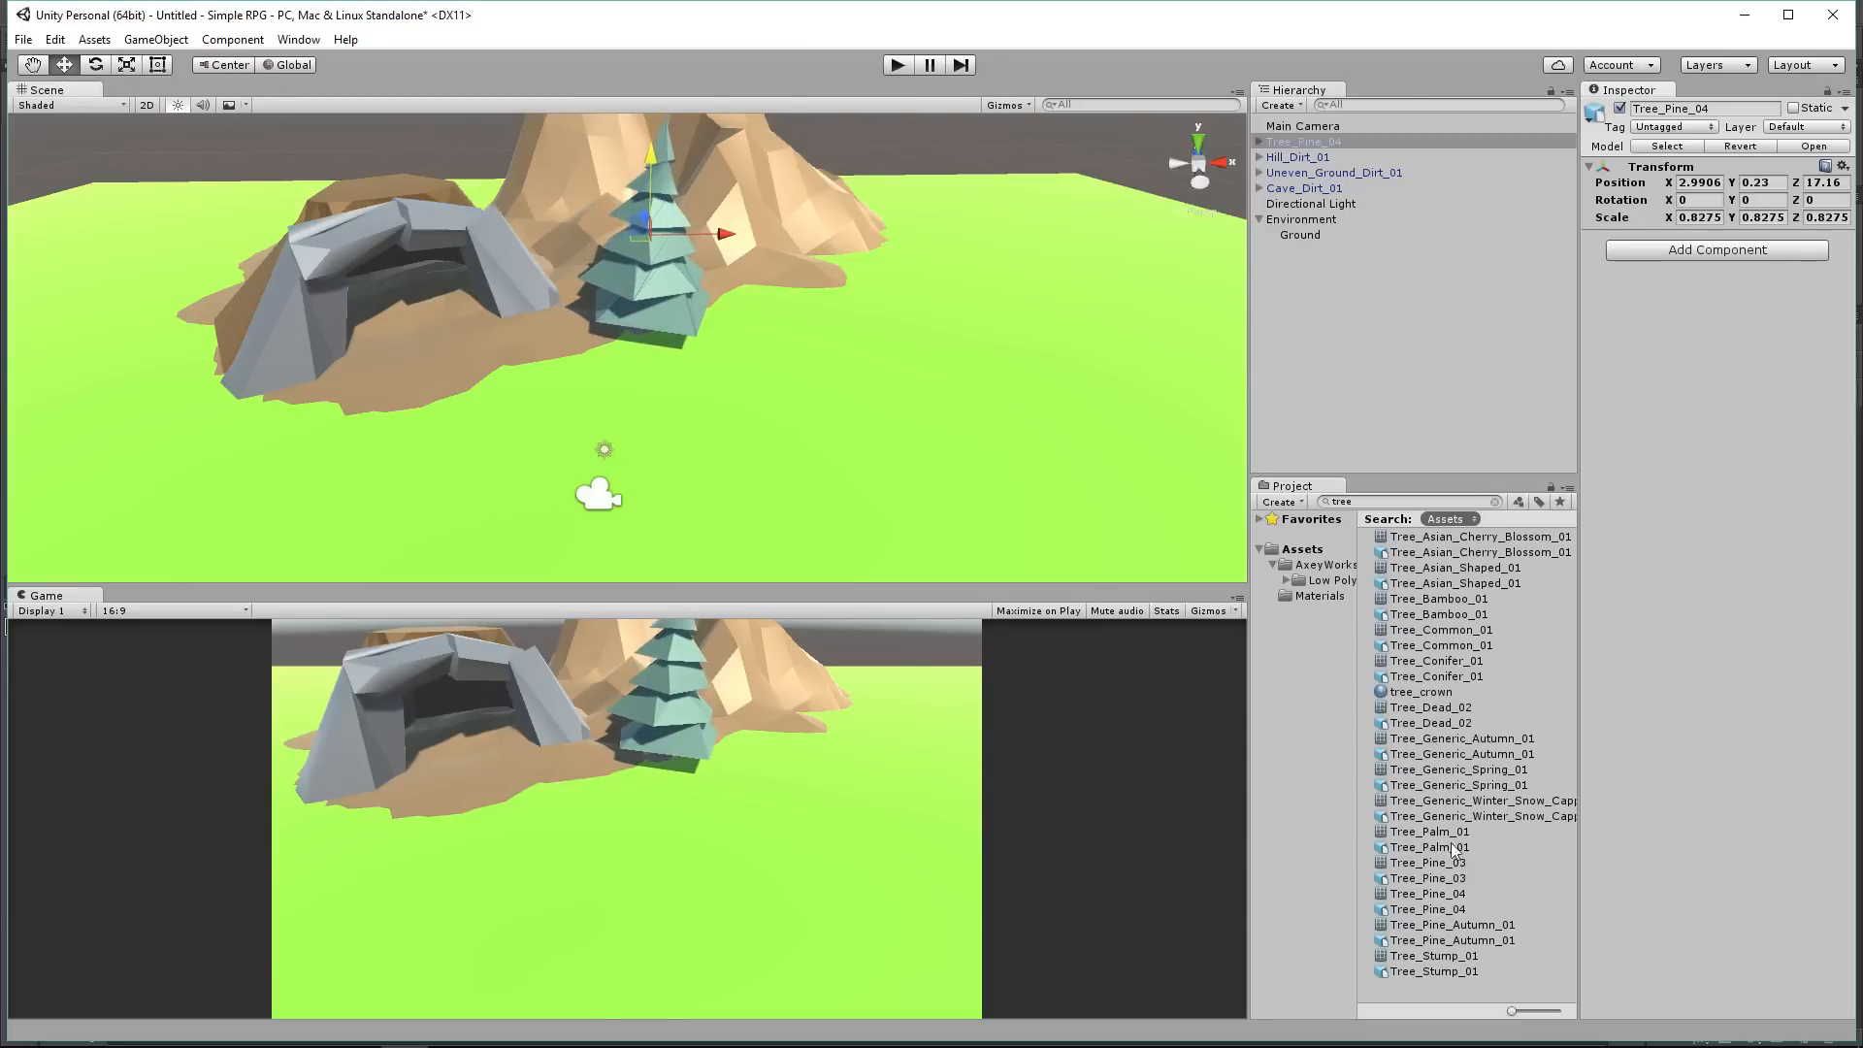
pyautogui.moveTo(1446, 879); pyautogui.dragTo(782, 361)
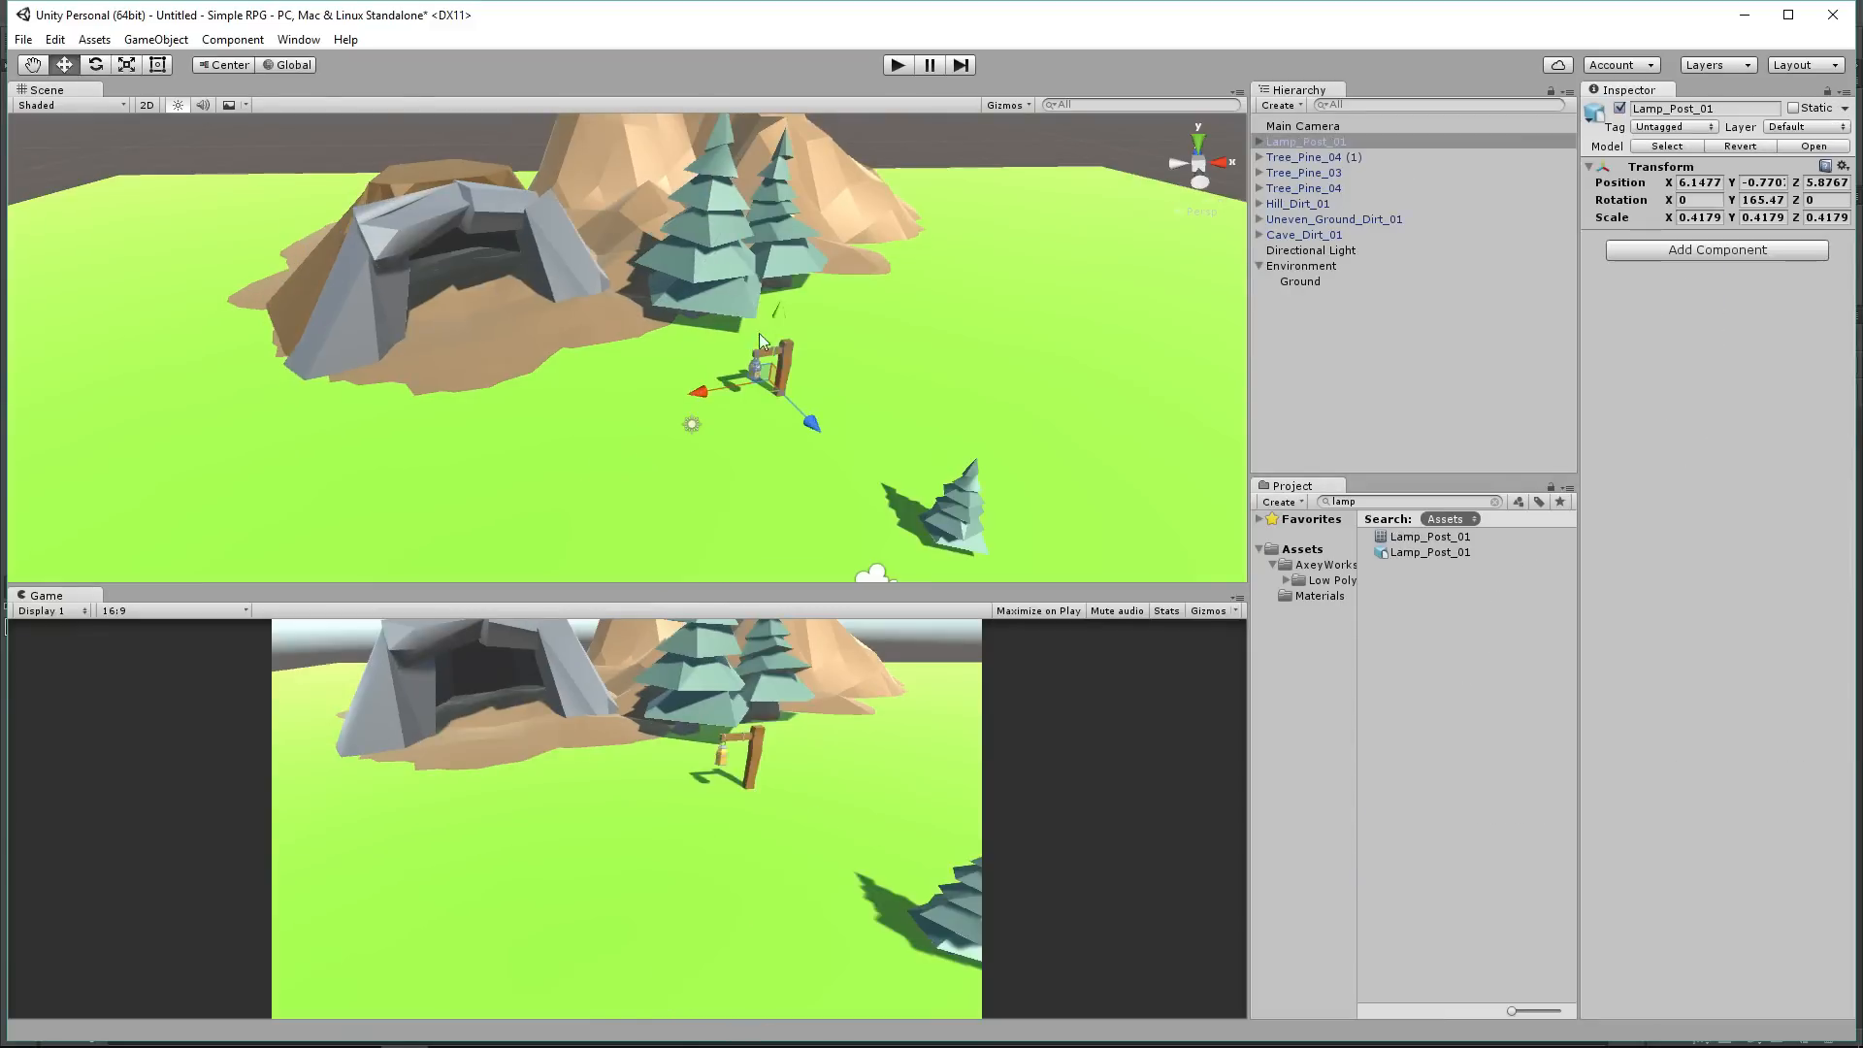
# Step: Move the lamp post to about 5.72, 0.36, 0.77, turn it to about 174.5 degrees around Y, and enlarge the foreground pine
pyautogui.moveTo(759, 334); pyautogui.dragTo(775, 316)
pyautogui.moveTo(815, 400); pyautogui.dragTo(874, 464)
pyautogui.click(959, 515)
pyautogui.press('r')
pyautogui.moveTo(965, 514); pyautogui.dragTo(995, 485)
pyautogui.moveTo(1021, 410); pyautogui.dragTo(836, 468)
pyautogui.click(851, 417)
pyautogui.click(95, 65)
# Step: Find Crate_Sealed_01 and place it at the foot of the lamp post, scaled to about 0.354 and at 0.44 on Y
pyautogui.write('crate')
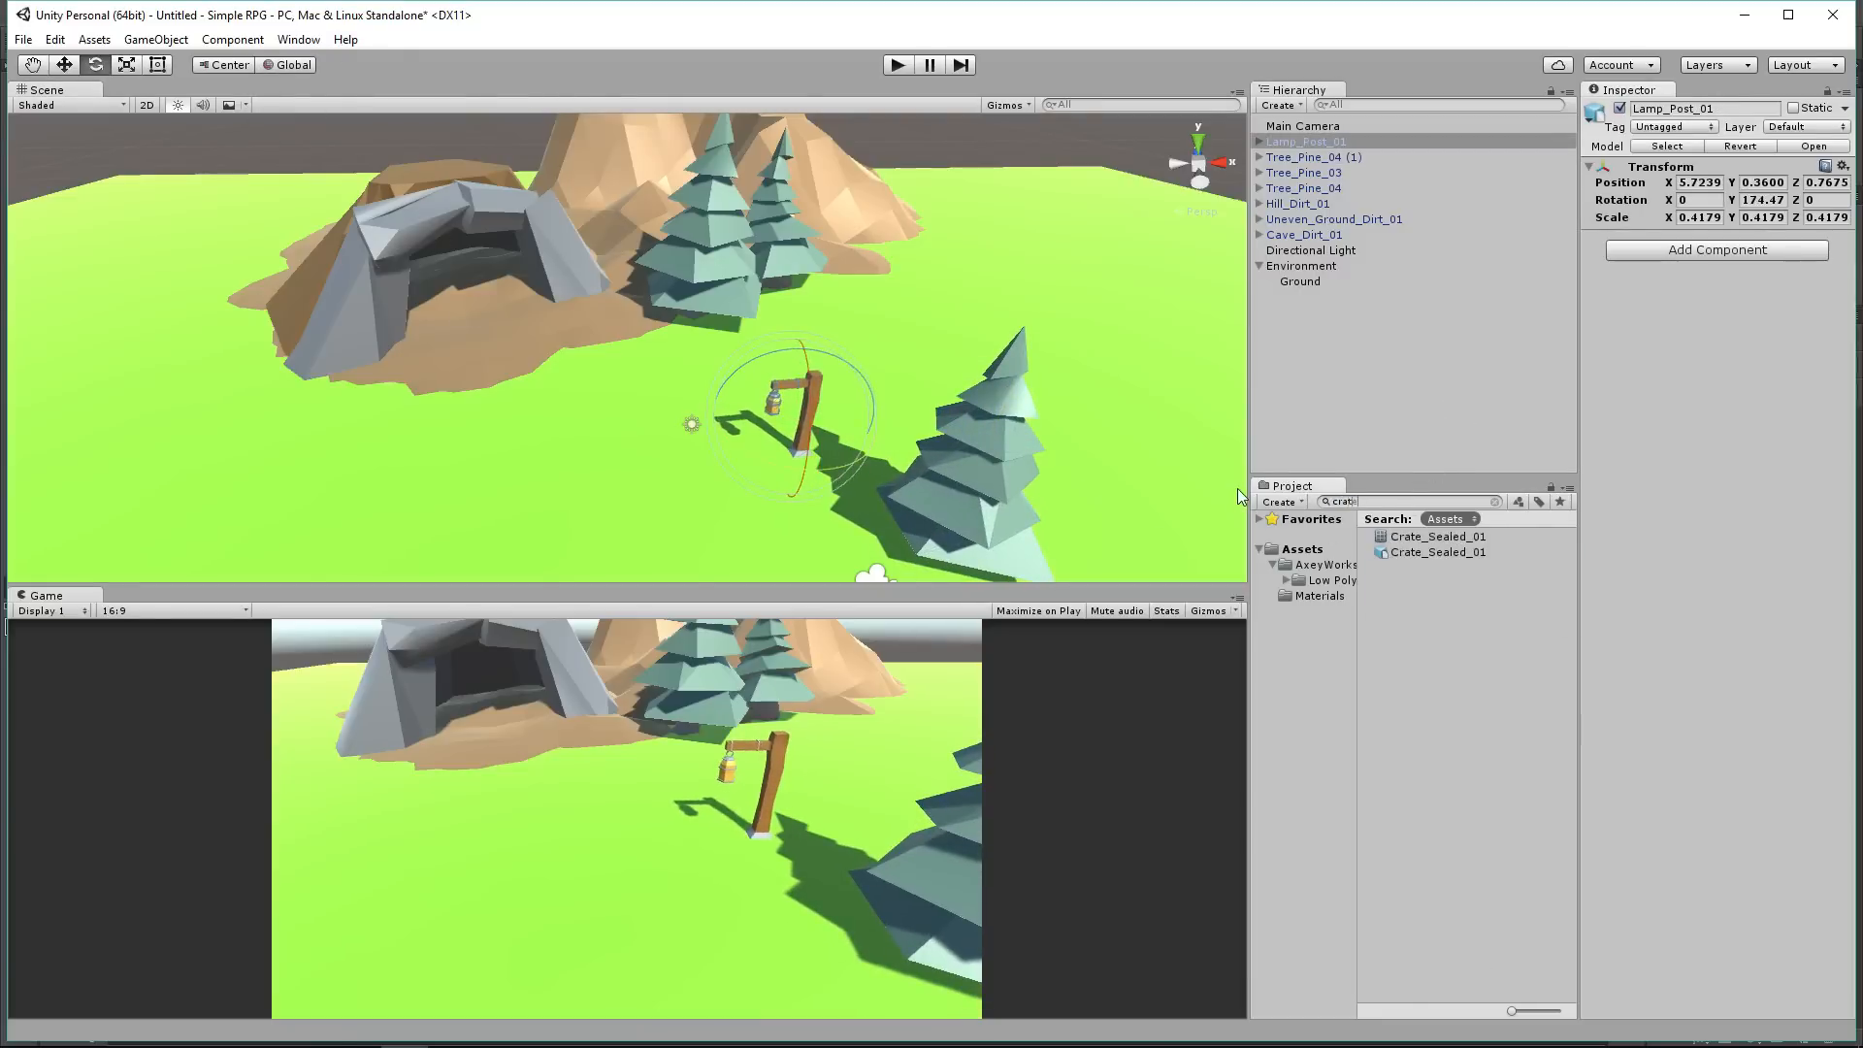
pyautogui.moveTo(1440, 552); pyautogui.dragTo(806, 427)
pyautogui.press('r')
pyautogui.press('w')
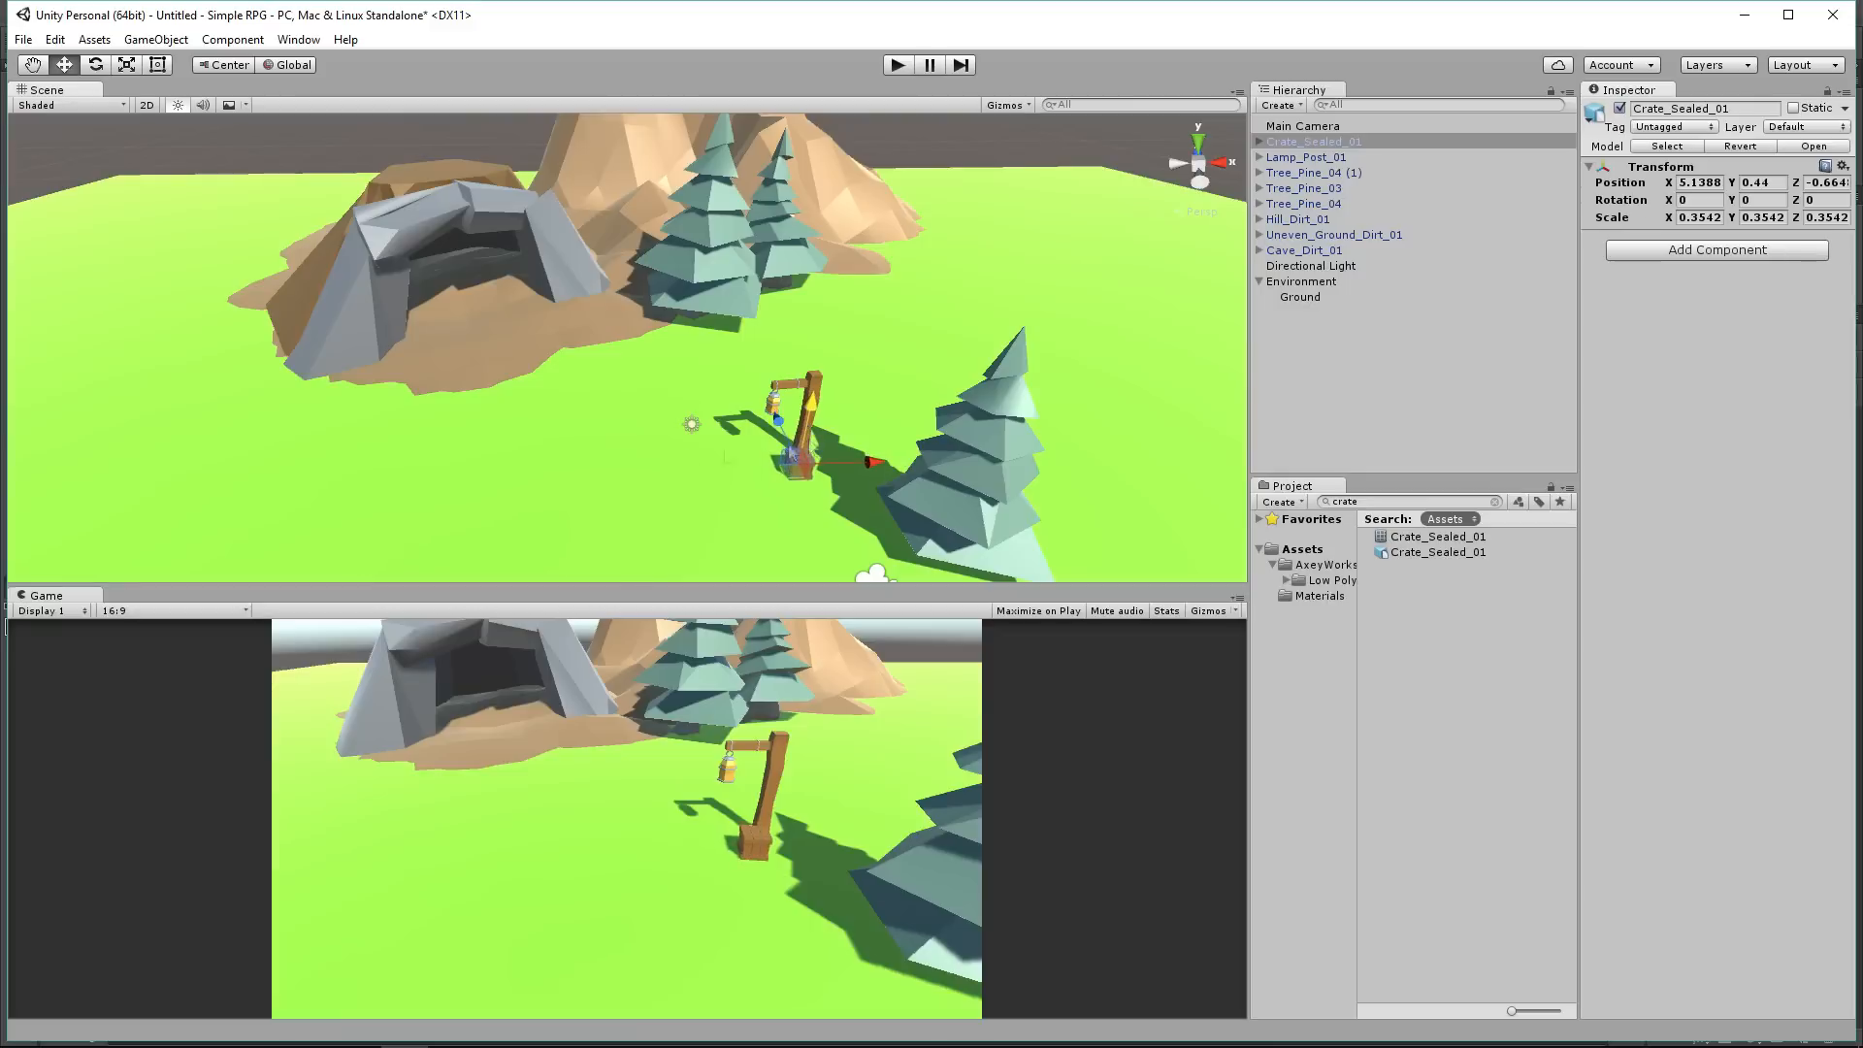
# Step: Move the crate to 4.68 on X and -1.37 on Z, and turn it to about -39.5 degrees around Y
pyautogui.moveTo(813, 439); pyautogui.dragTo(843, 470, button='middle')
pyautogui.moveTo(843, 470); pyautogui.dragTo(844, 474)
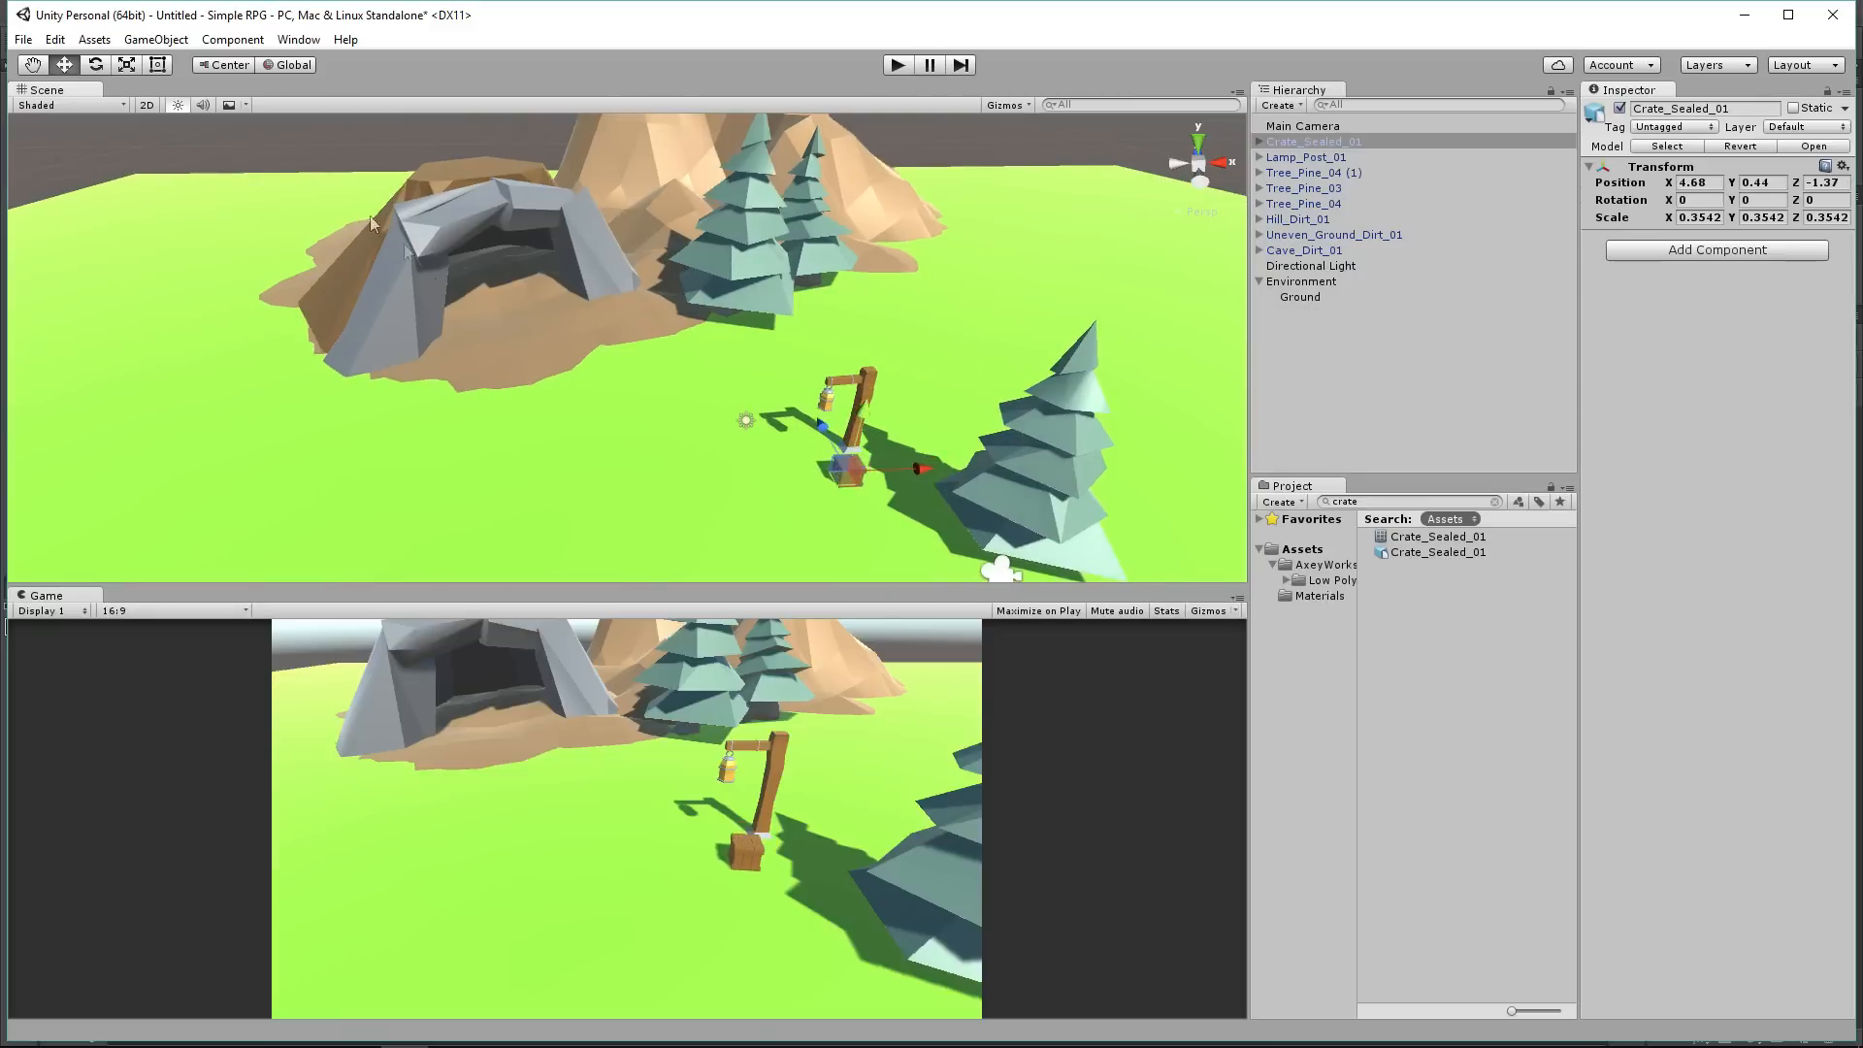
pyautogui.click(96, 65)
pyautogui.moveTo(835, 522); pyautogui.dragTo(836, 548)
pyautogui.moveTo(813, 545); pyautogui.dragTo(801, 546, button='middle')
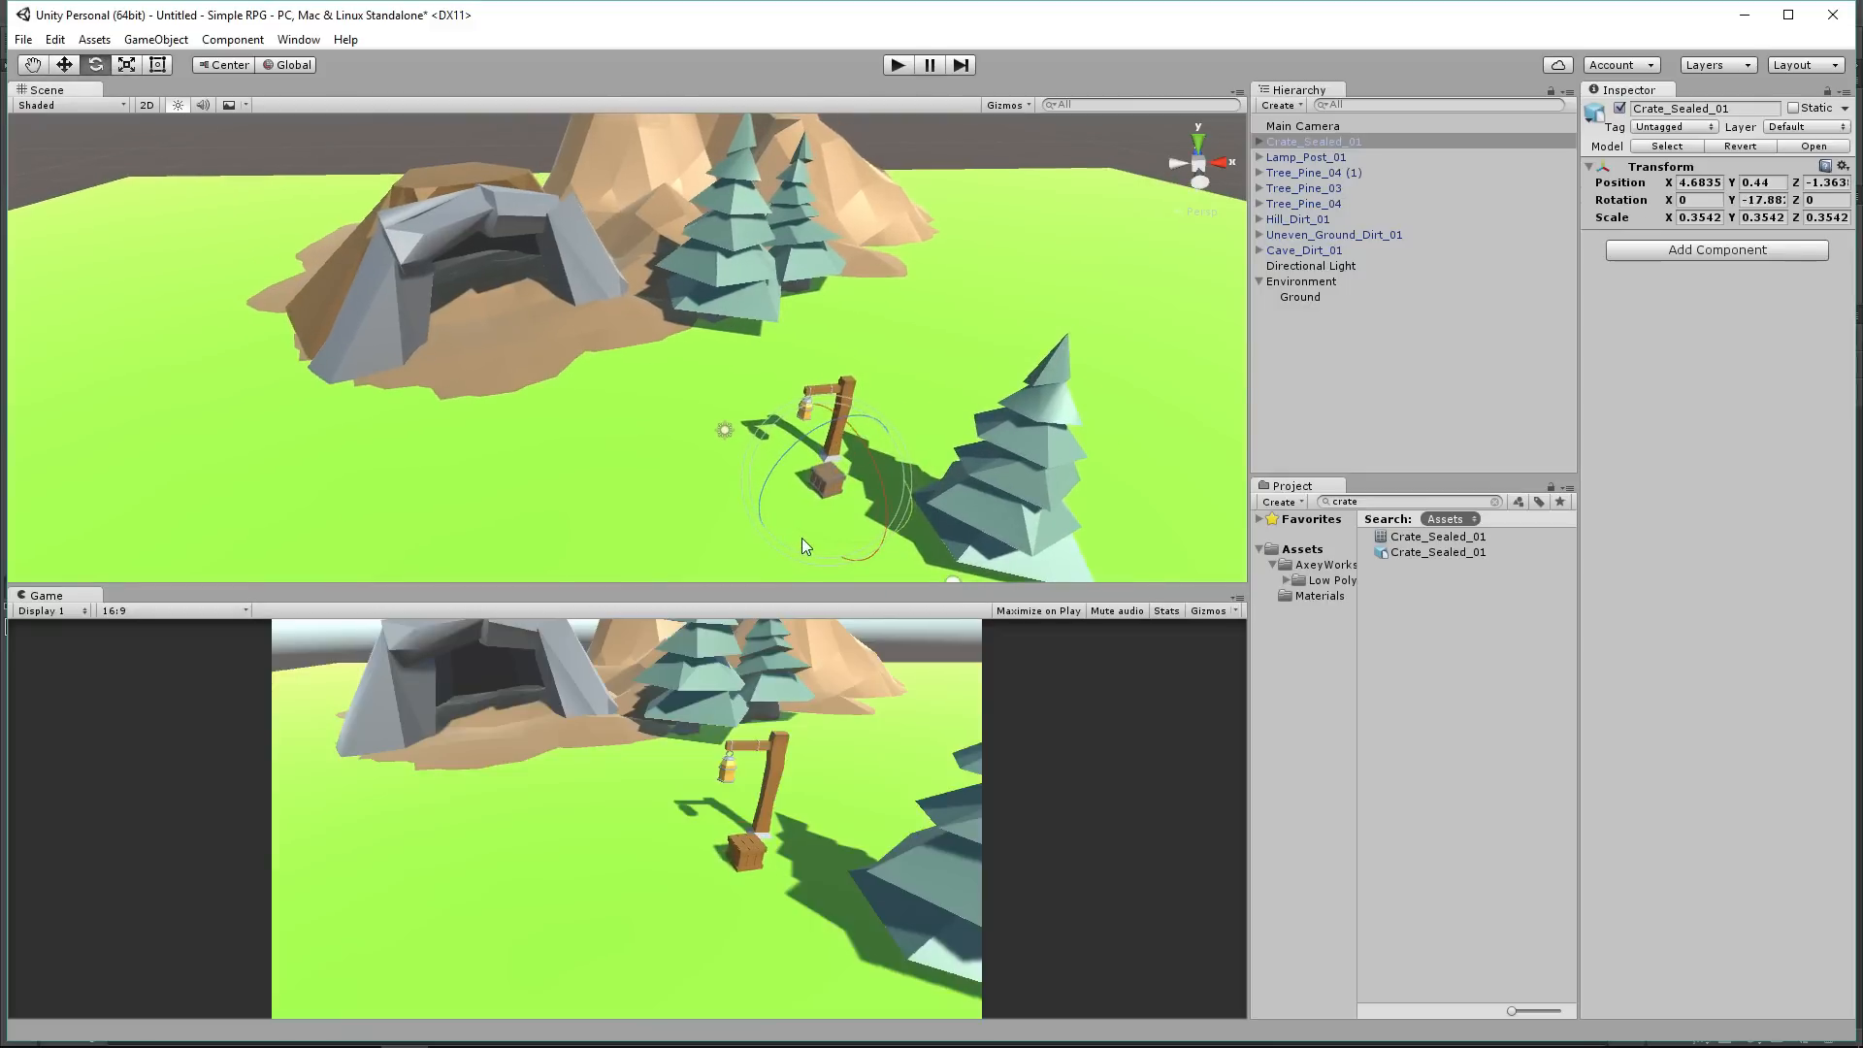
pyautogui.moveTo(805, 534); pyautogui.dragTo(873, 541)
# Step: Duplicate the crate, move the copy to 6.51 on X and -0.92 on Z, and turn it to about -66.7 degrees around Y
pyautogui.moveTo(1424, 551); pyautogui.dragTo(1434, 310)
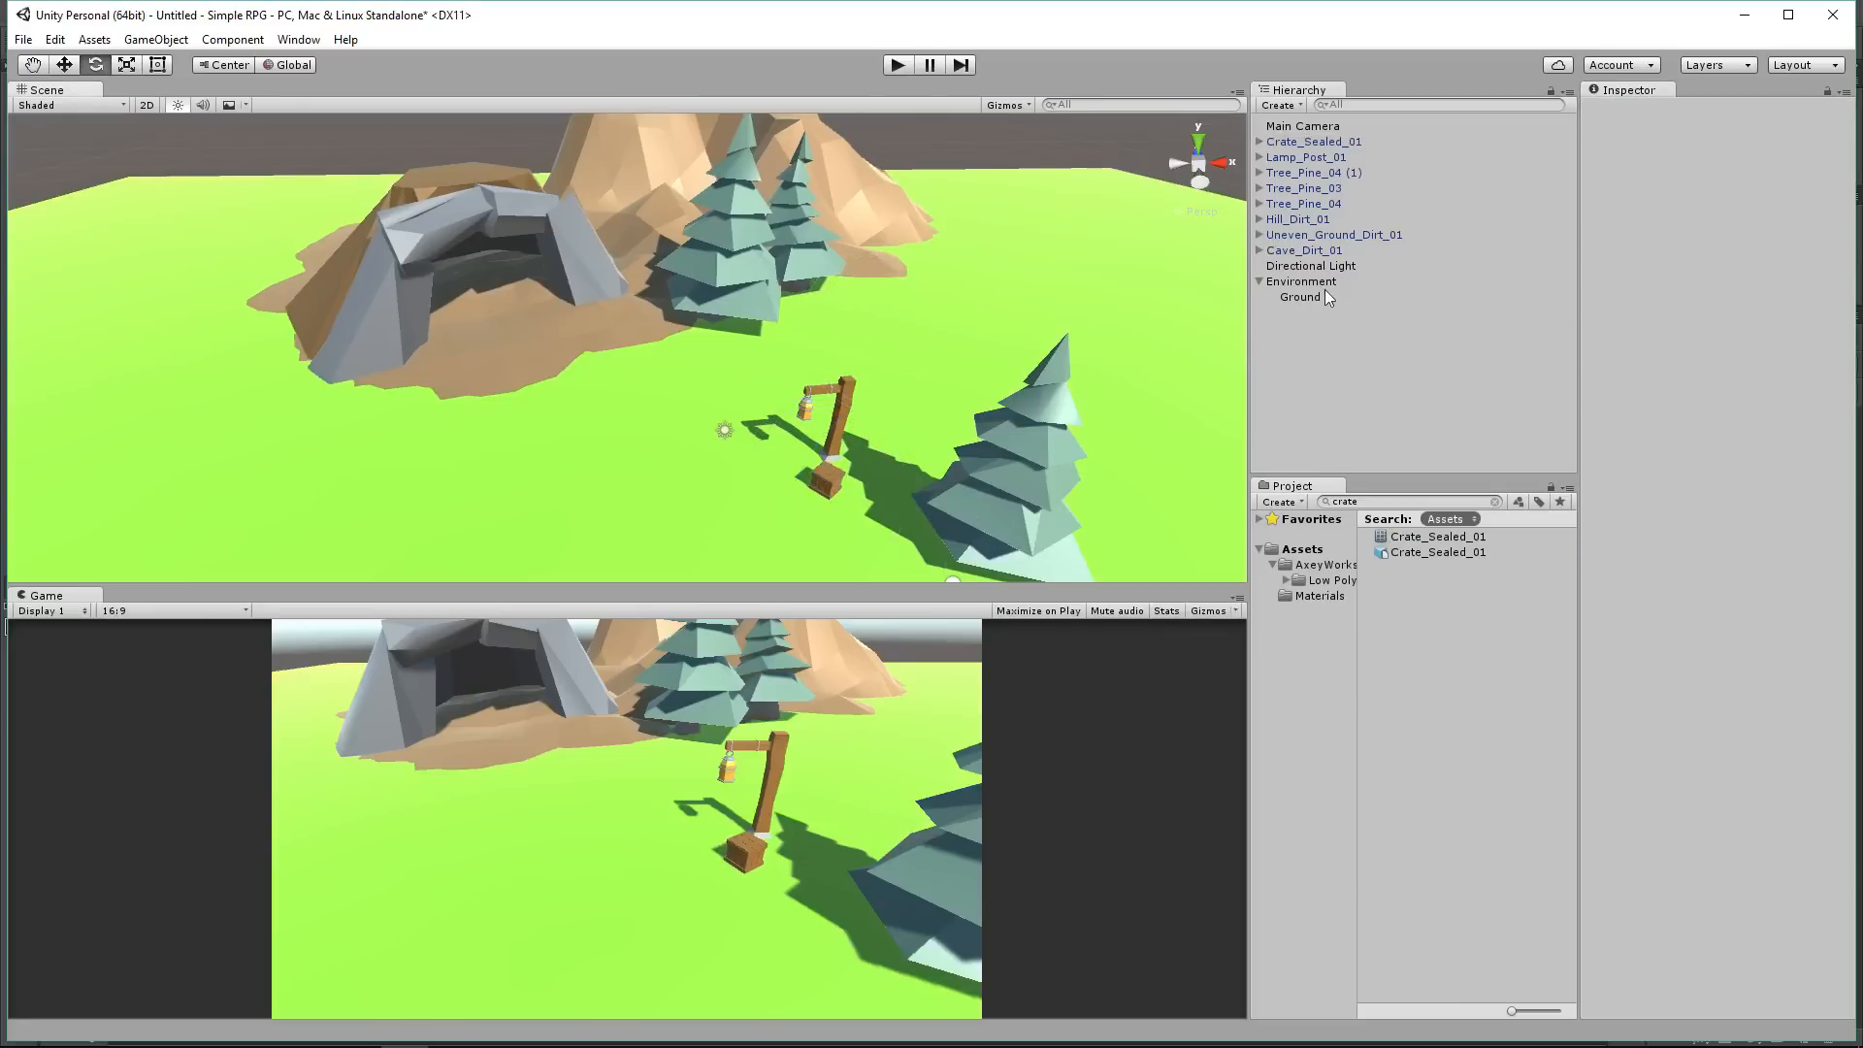
pyautogui.moveTo(1302, 156); pyautogui.dragTo(1304, 148)
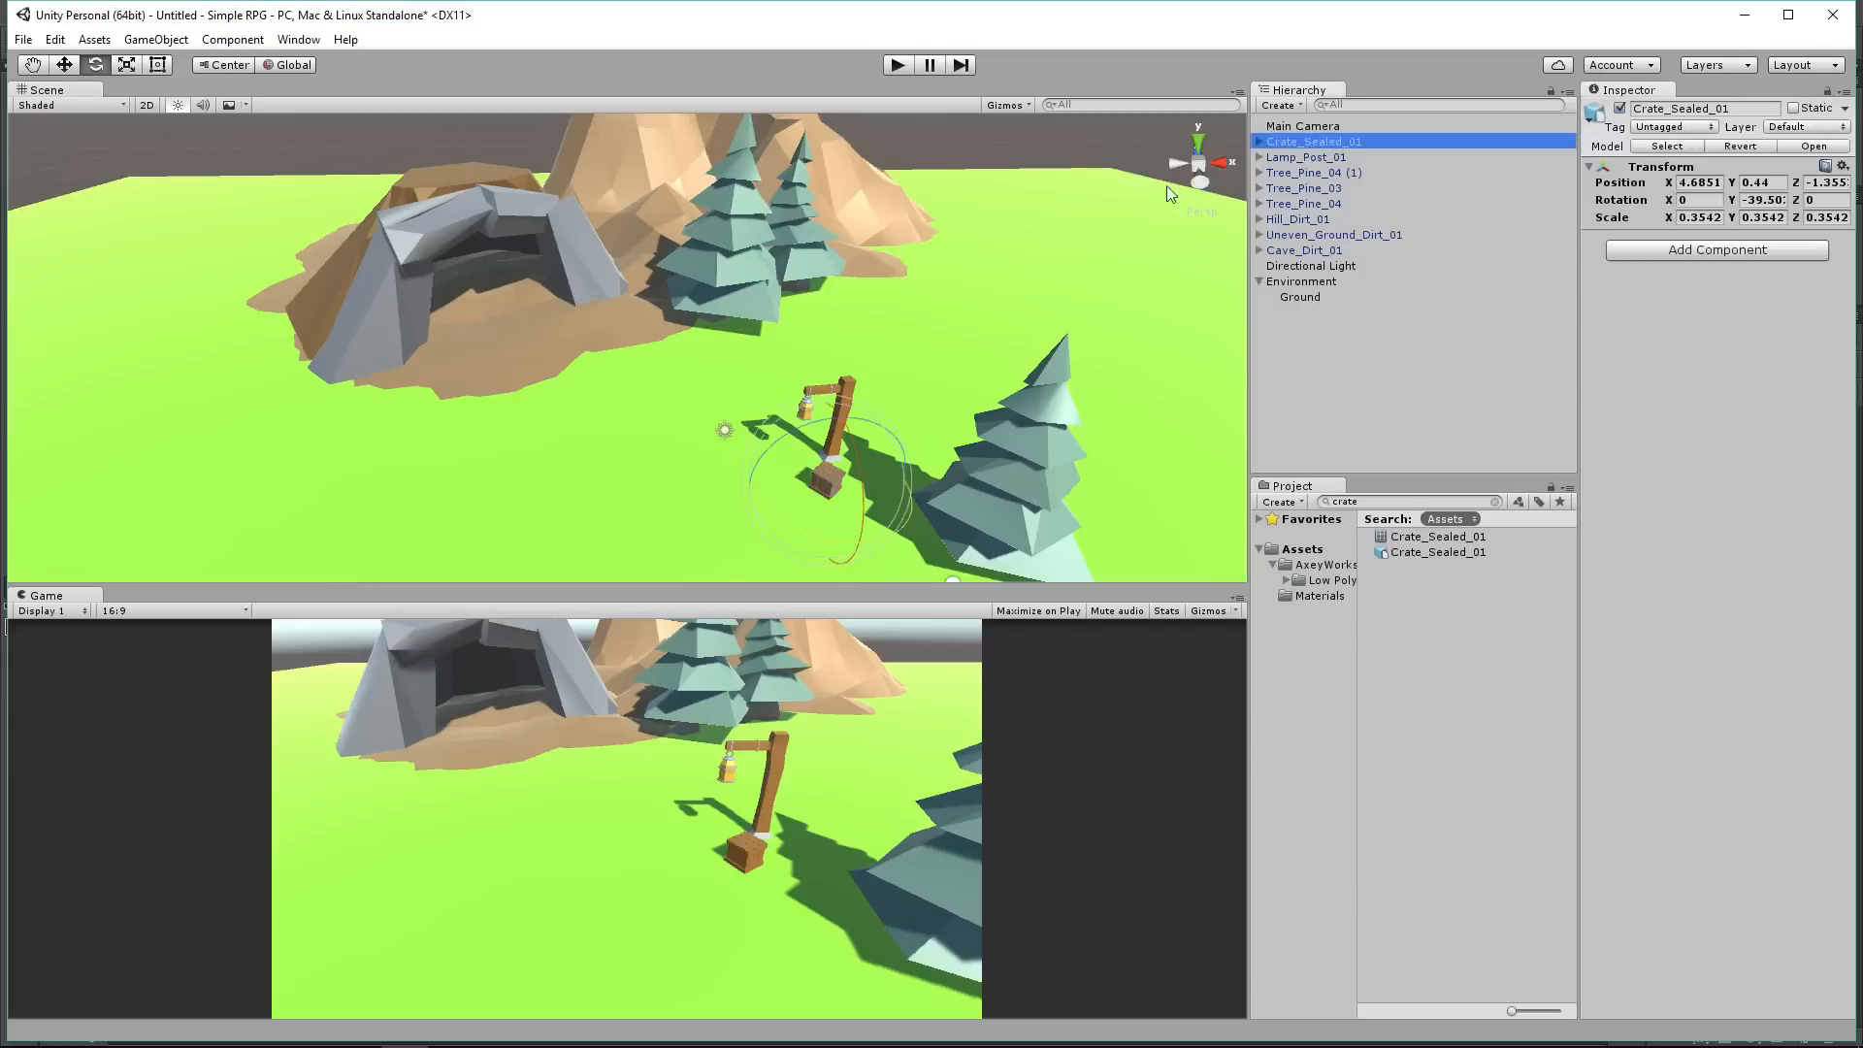
pyautogui.click(64, 66)
pyautogui.moveTo(838, 490); pyautogui.dragTo(862, 472)
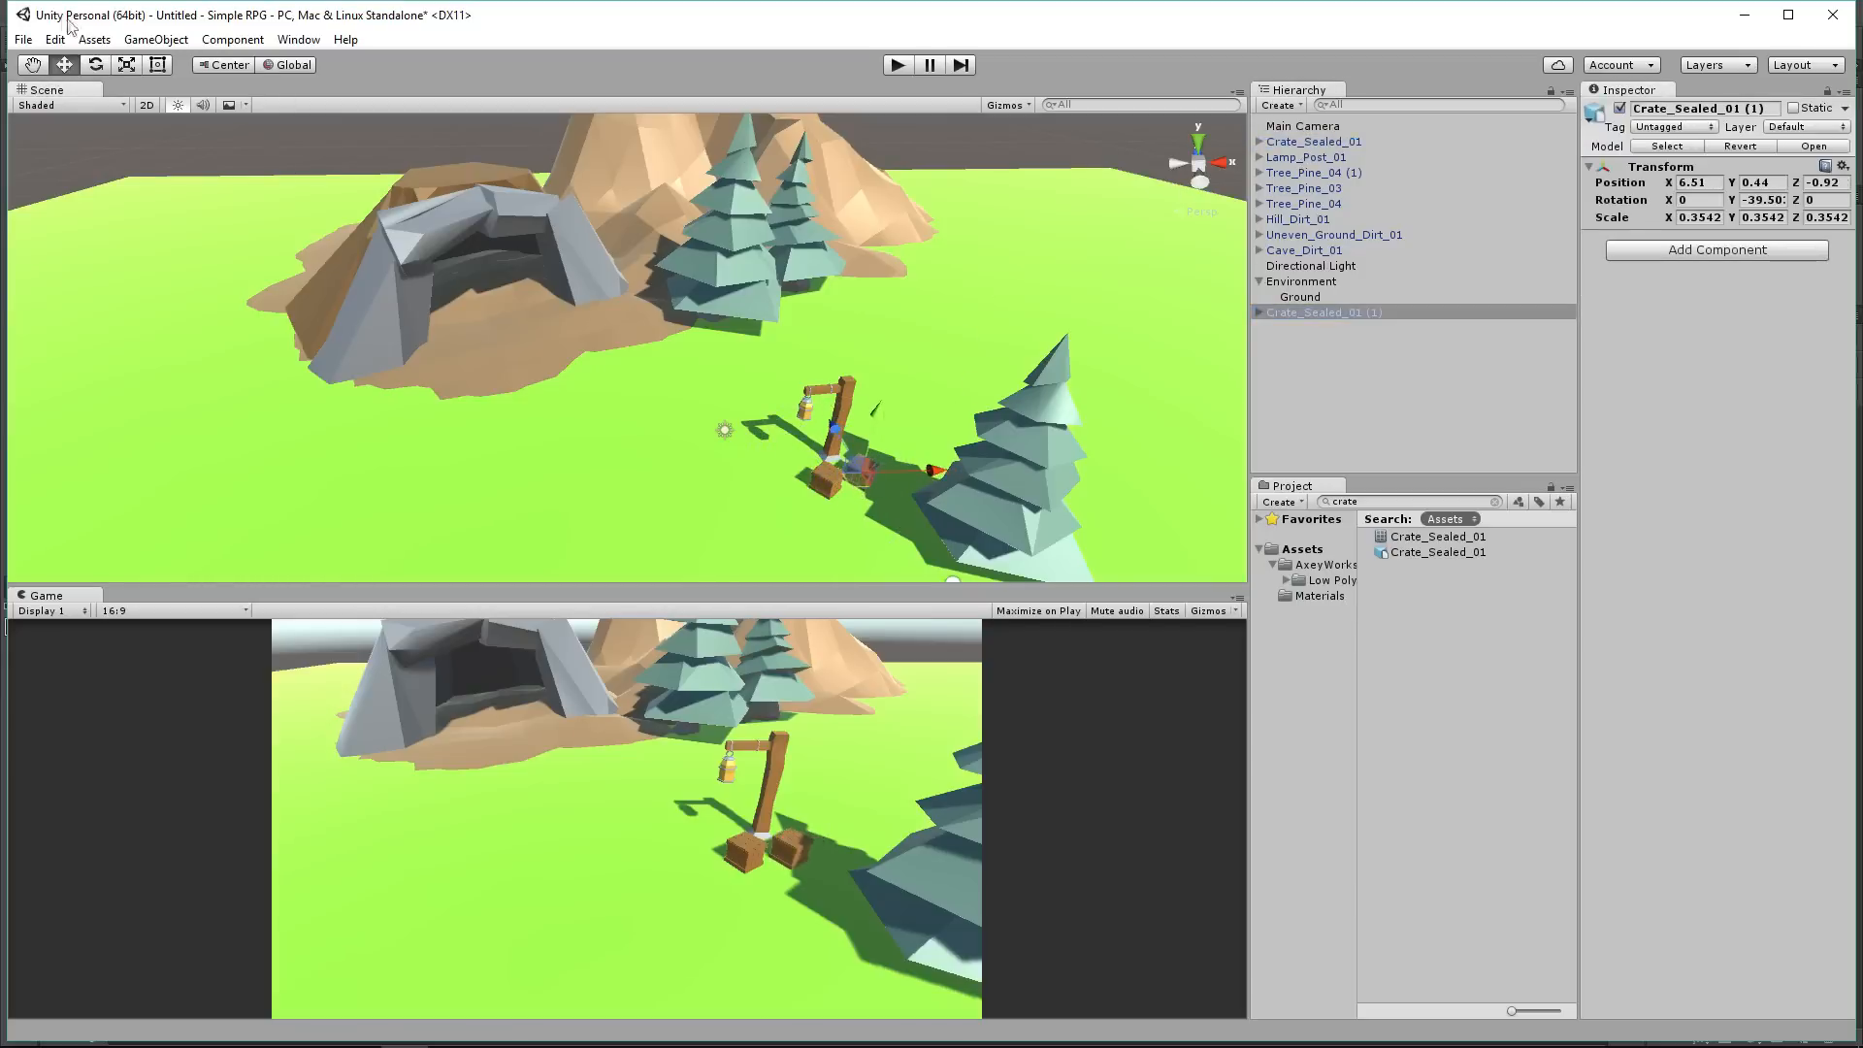
pyautogui.click(95, 64)
pyautogui.moveTo(864, 528); pyautogui.dragTo(947, 545)
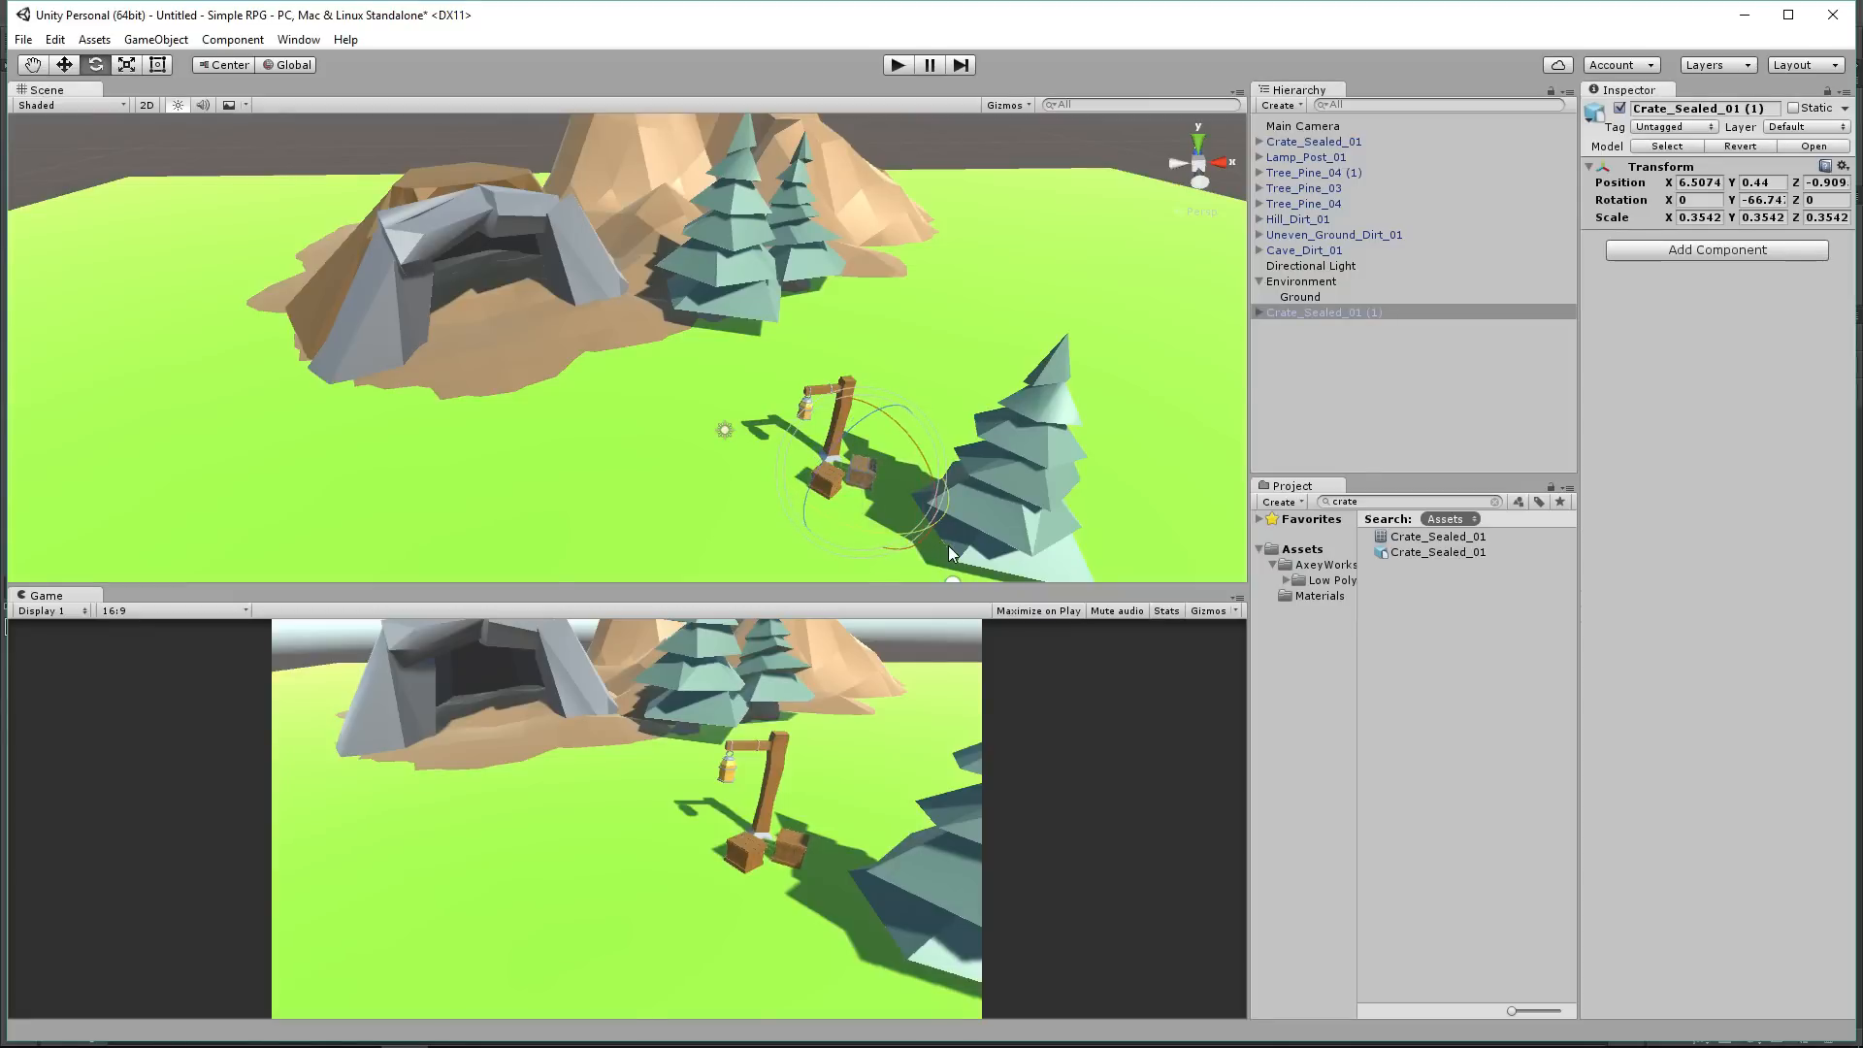
# Step: Nest the crates, lamp post, pines, hill, dirt patch and cave under the Environment object
pyautogui.click(1329, 253)
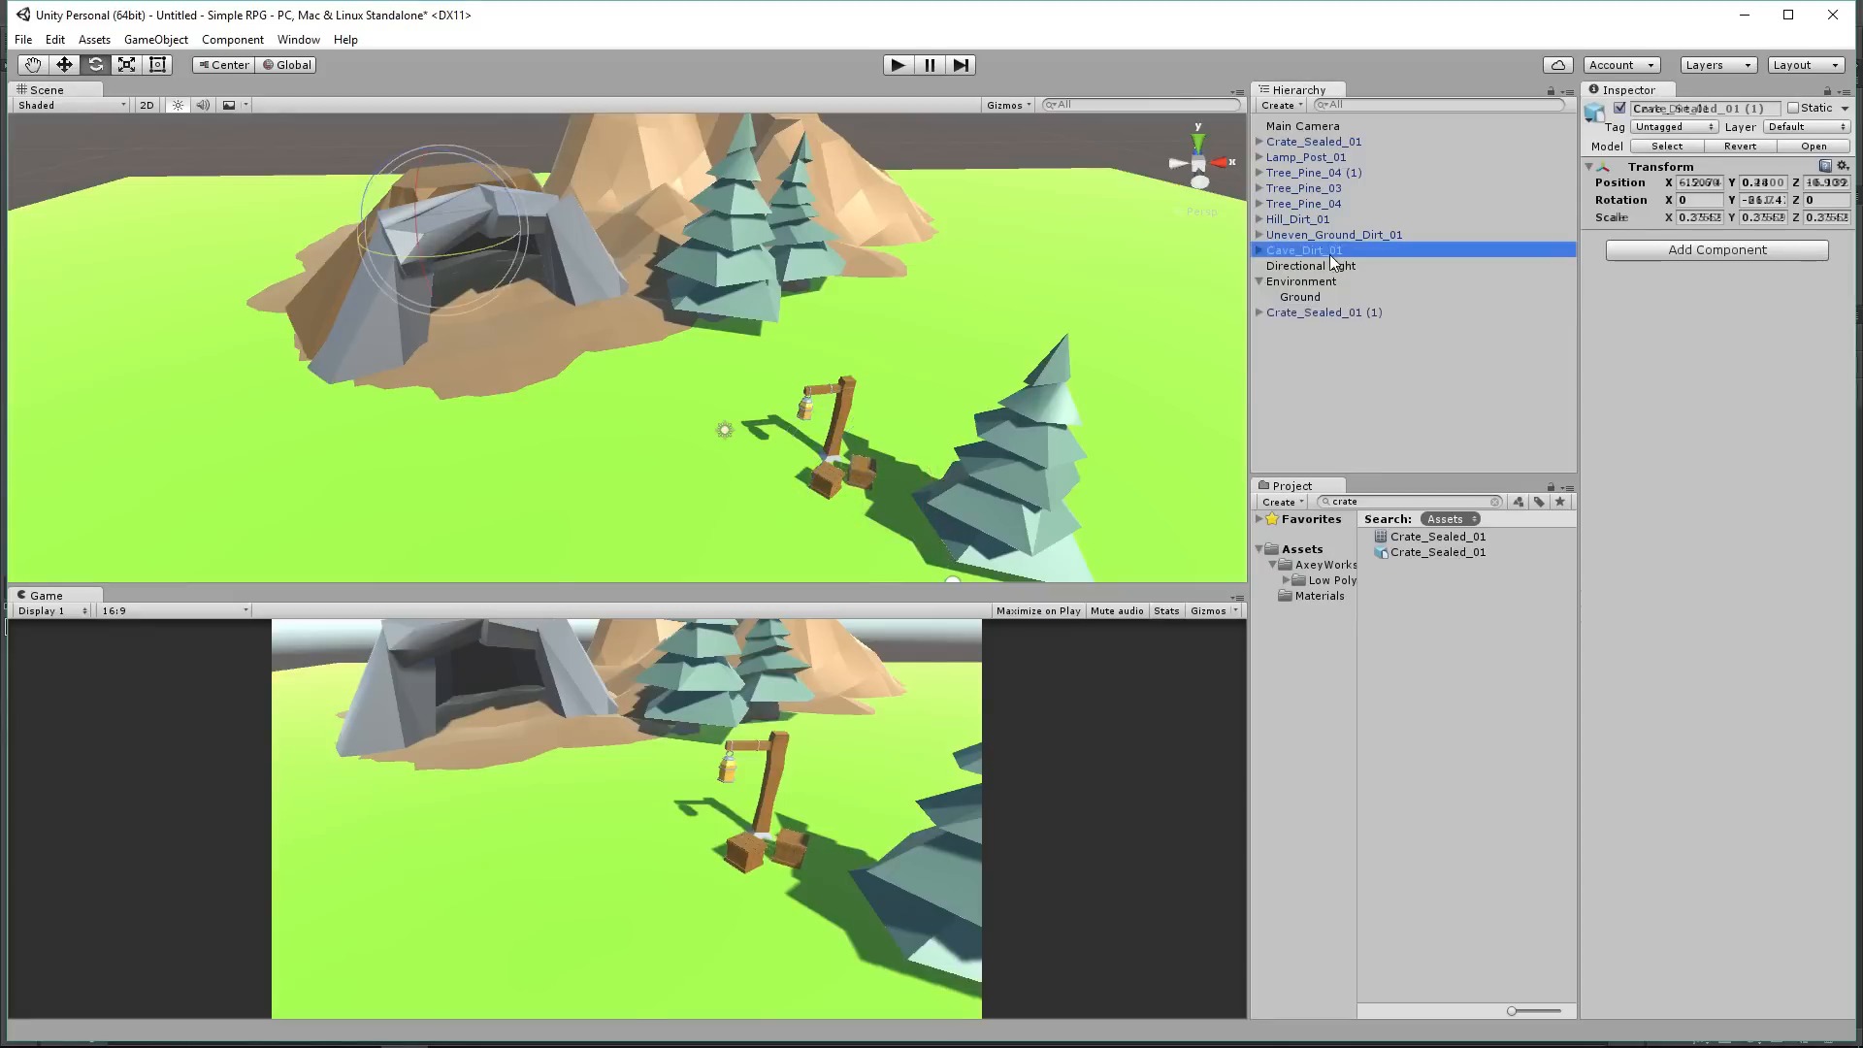
pyautogui.keyDown('shift'); pyautogui.click(1308, 143); pyautogui.keyUp('shift')
pyautogui.moveTo(1308, 143)
pyautogui.mouseDown()
pyautogui.moveTo(1324, 291)
pyautogui.moveTo(1307, 159)
pyautogui.mouseUp()
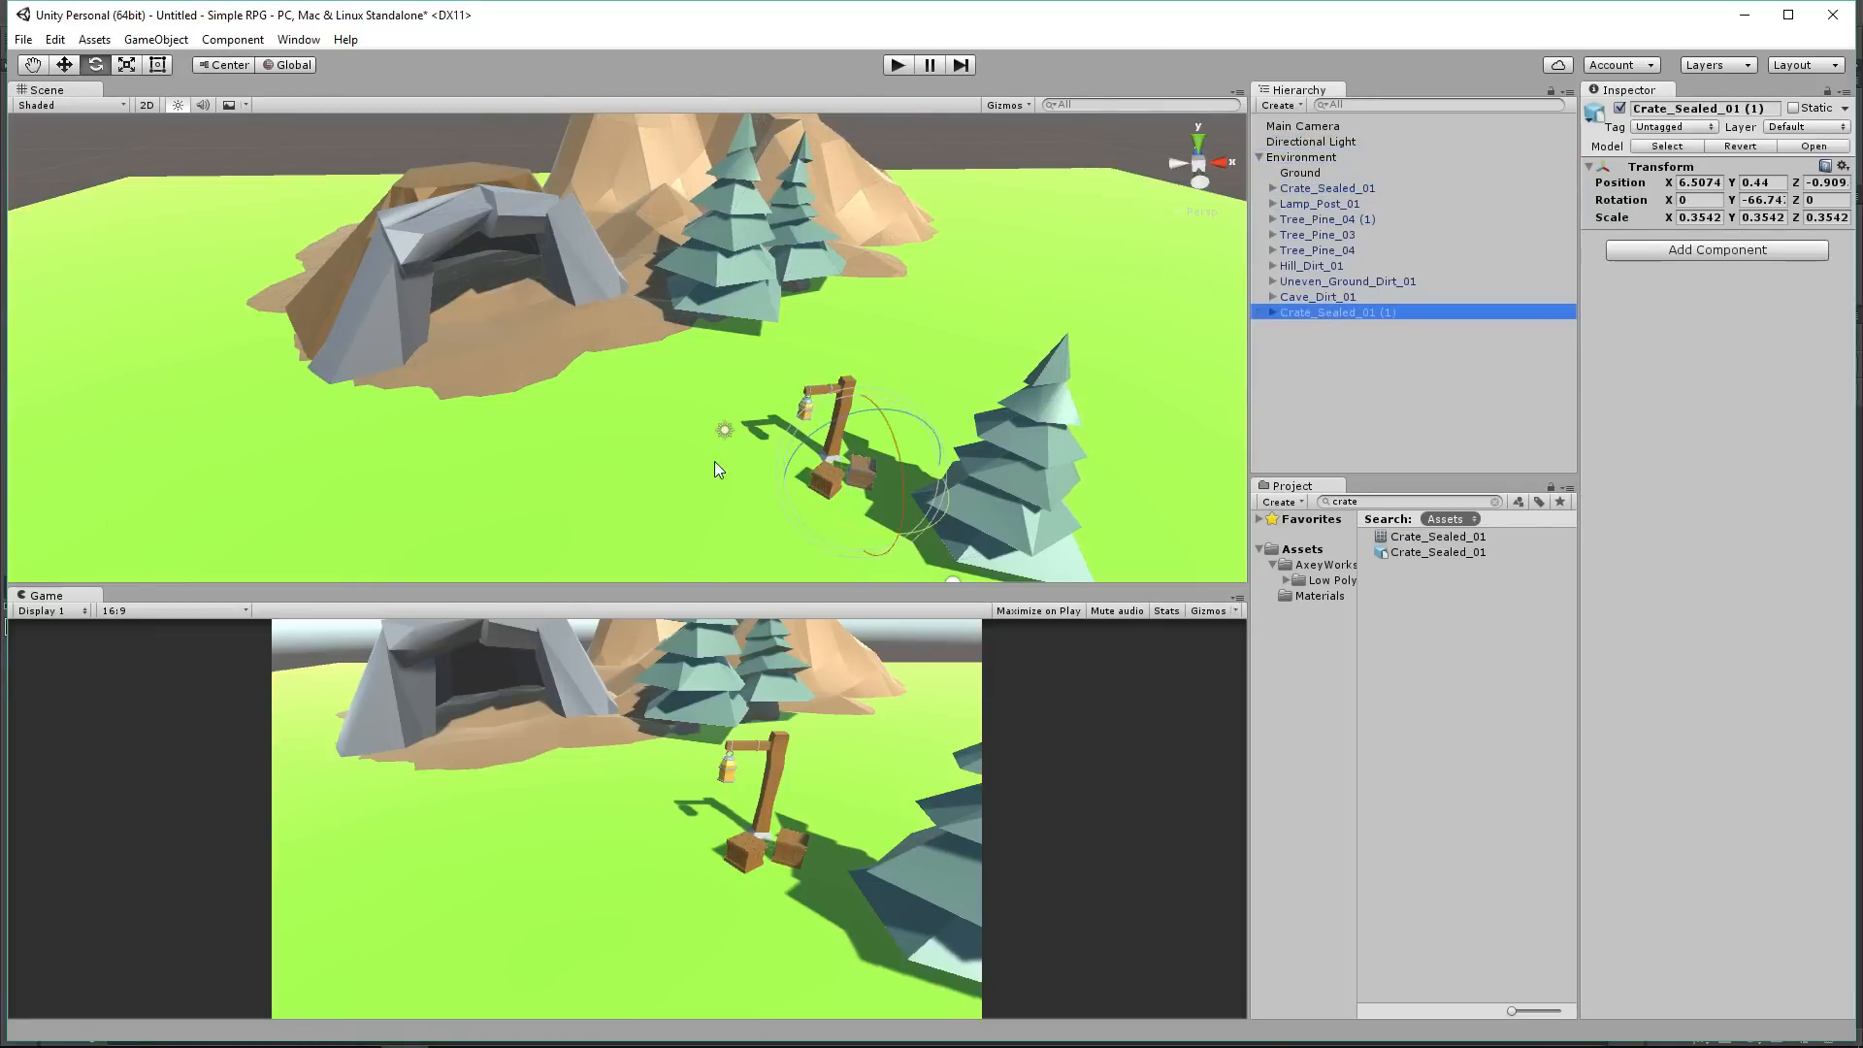
# Step: Find Grass_Patch_Square_01 among the grass assets, place it beside the lamp post, and nest it under Environment
pyautogui.click(1414, 500)
pyautogui.write('grass')
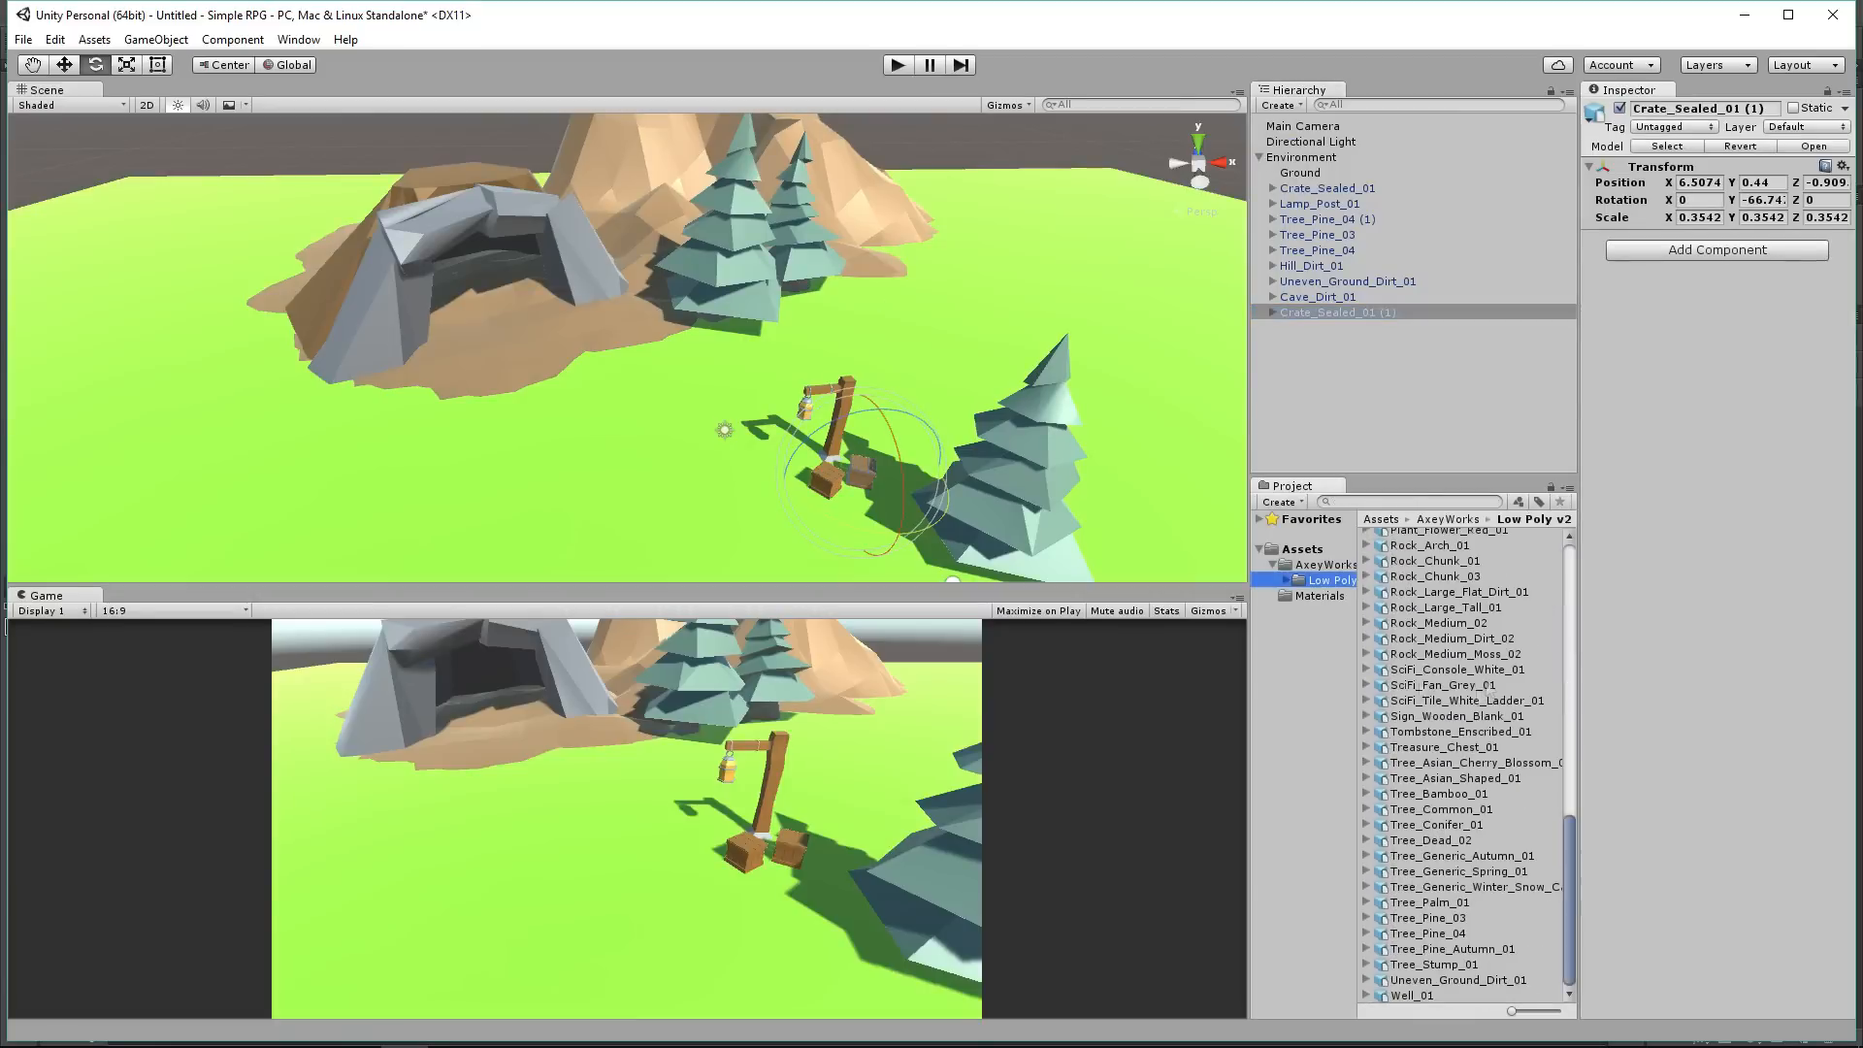
pyautogui.click(1433, 552)
pyautogui.click(1428, 661)
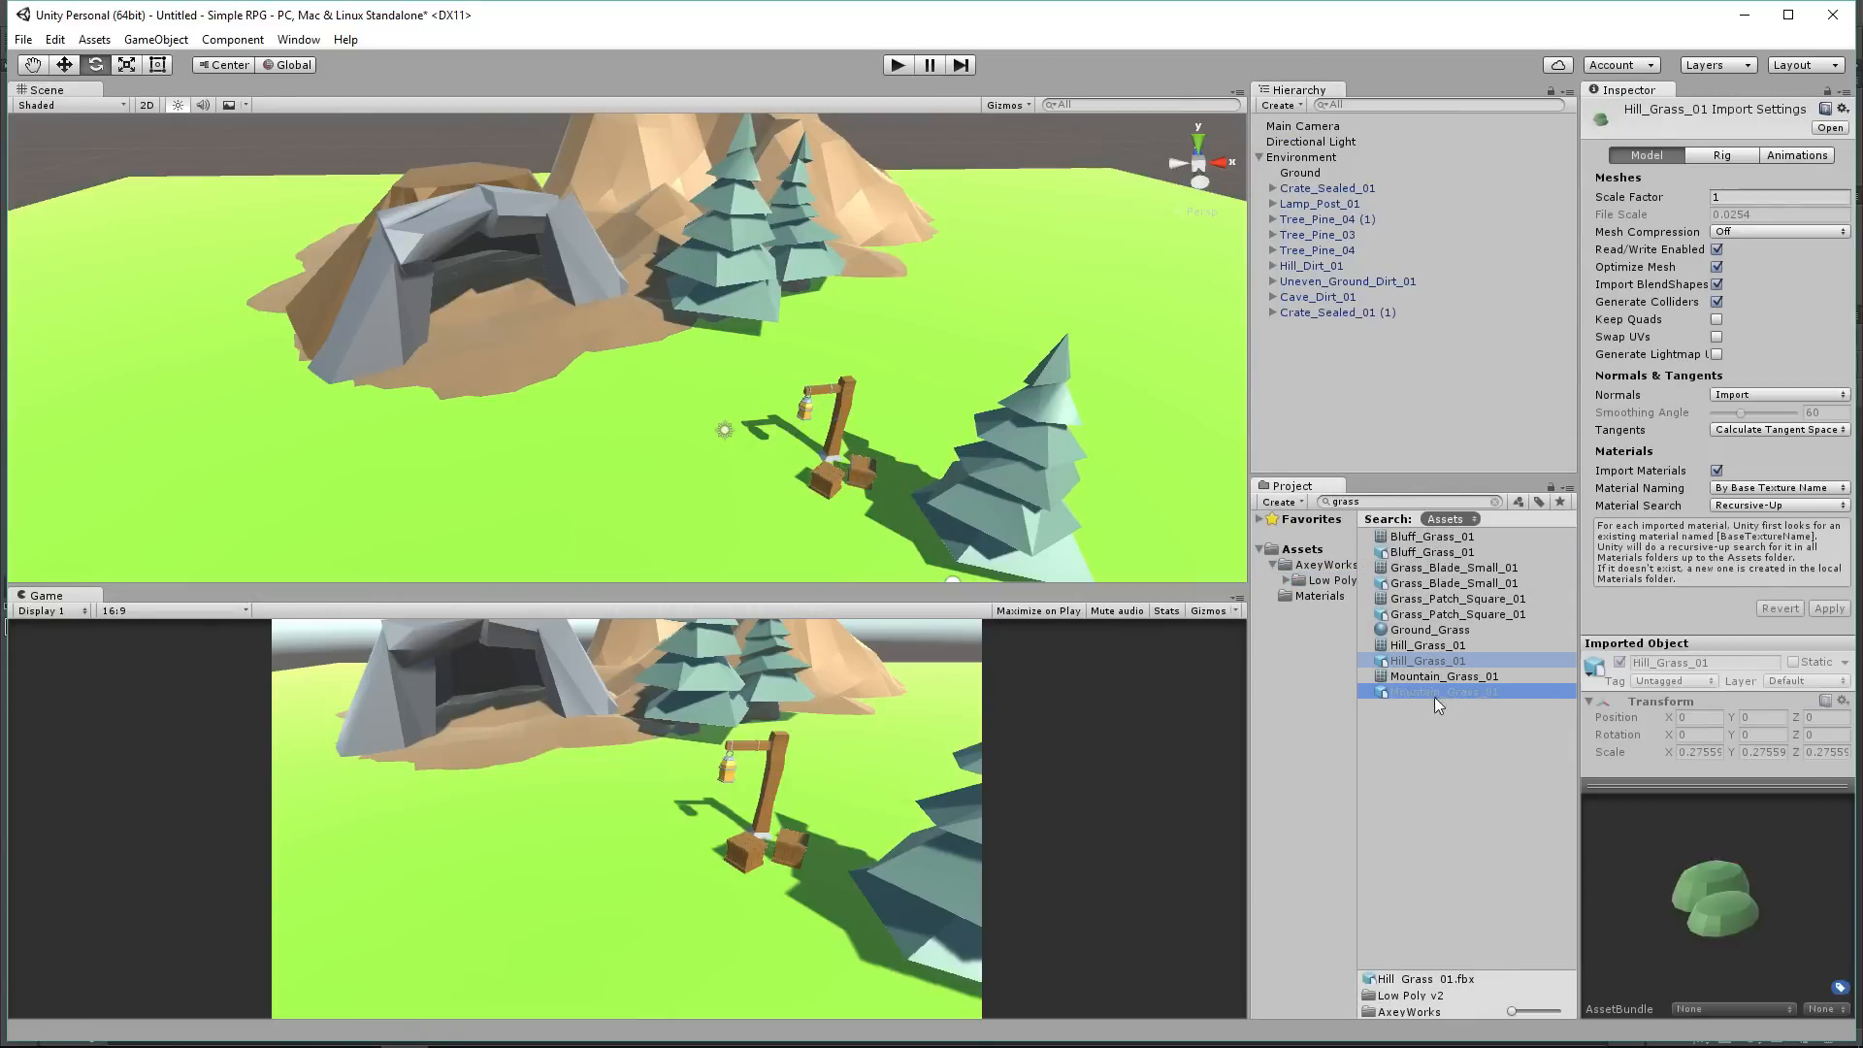
pyautogui.click(1444, 692)
pyautogui.click(1446, 615)
pyautogui.moveTo(1450, 626); pyautogui.dragTo(759, 455)
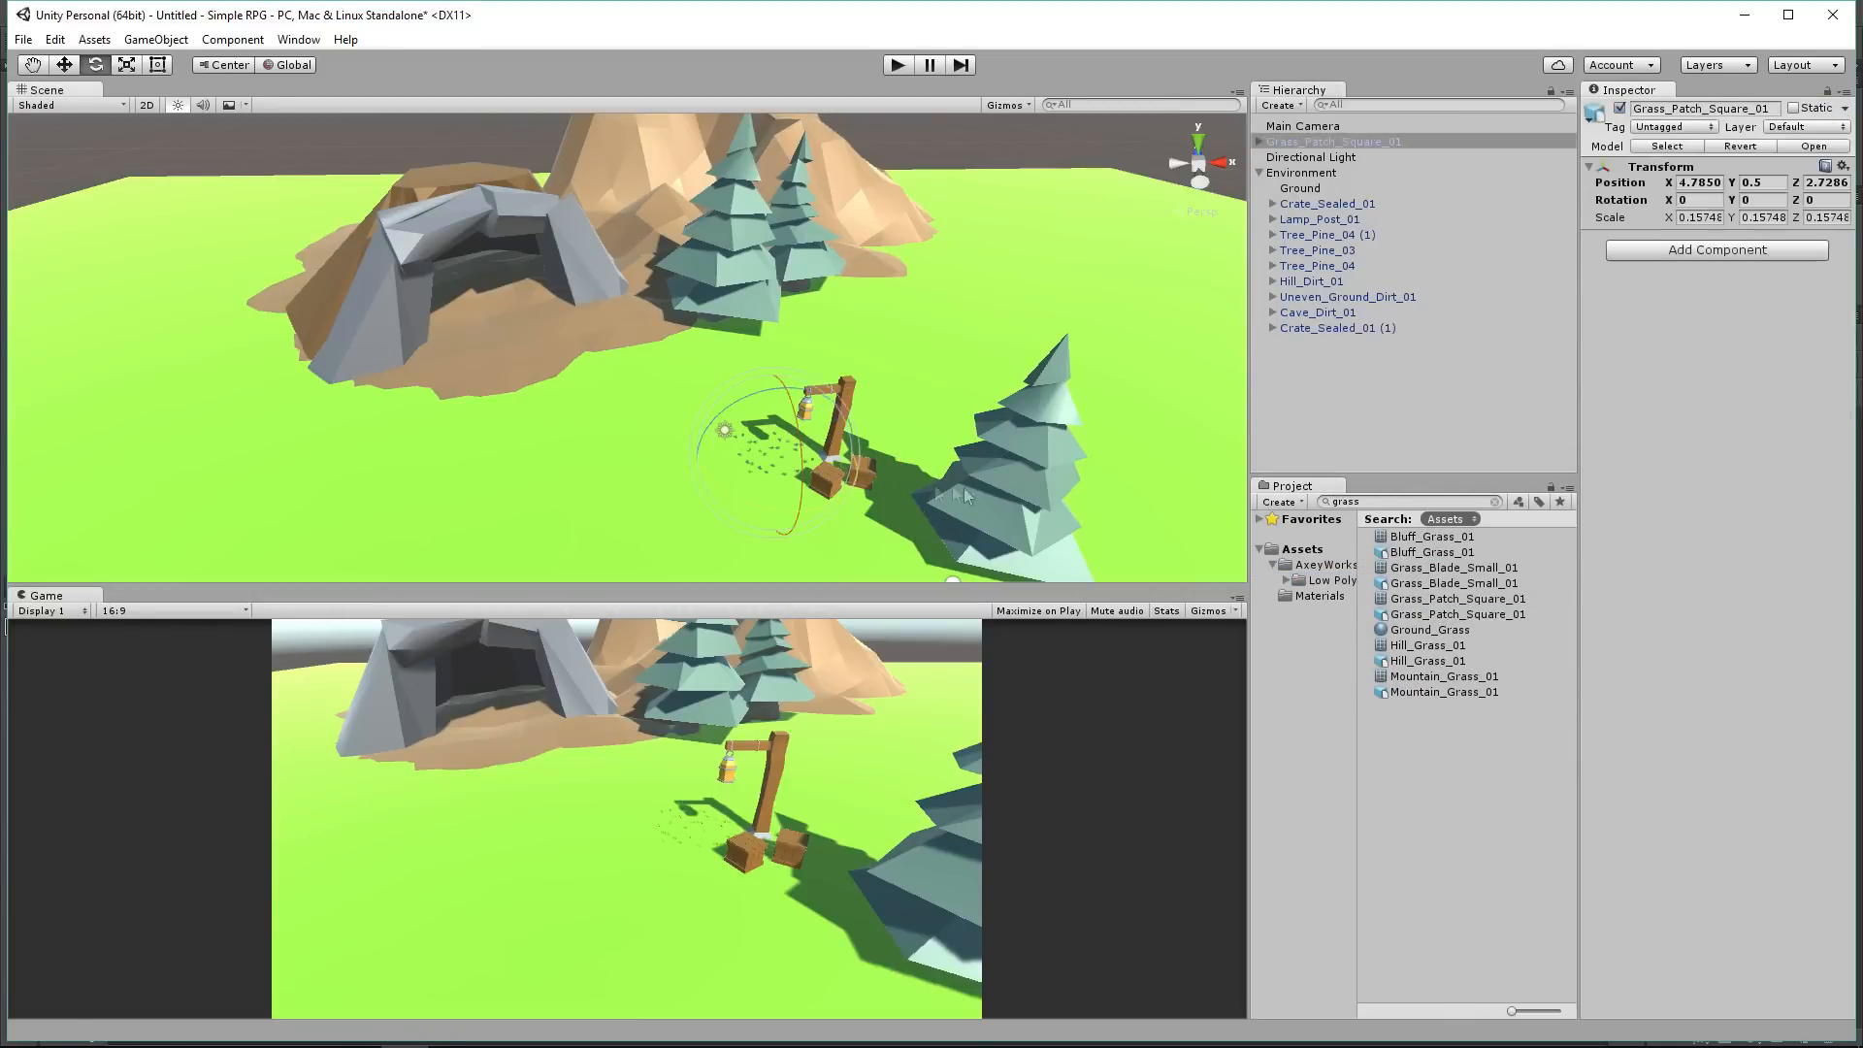
pyautogui.moveTo(1370, 167); pyautogui.dragTo(1368, 171)
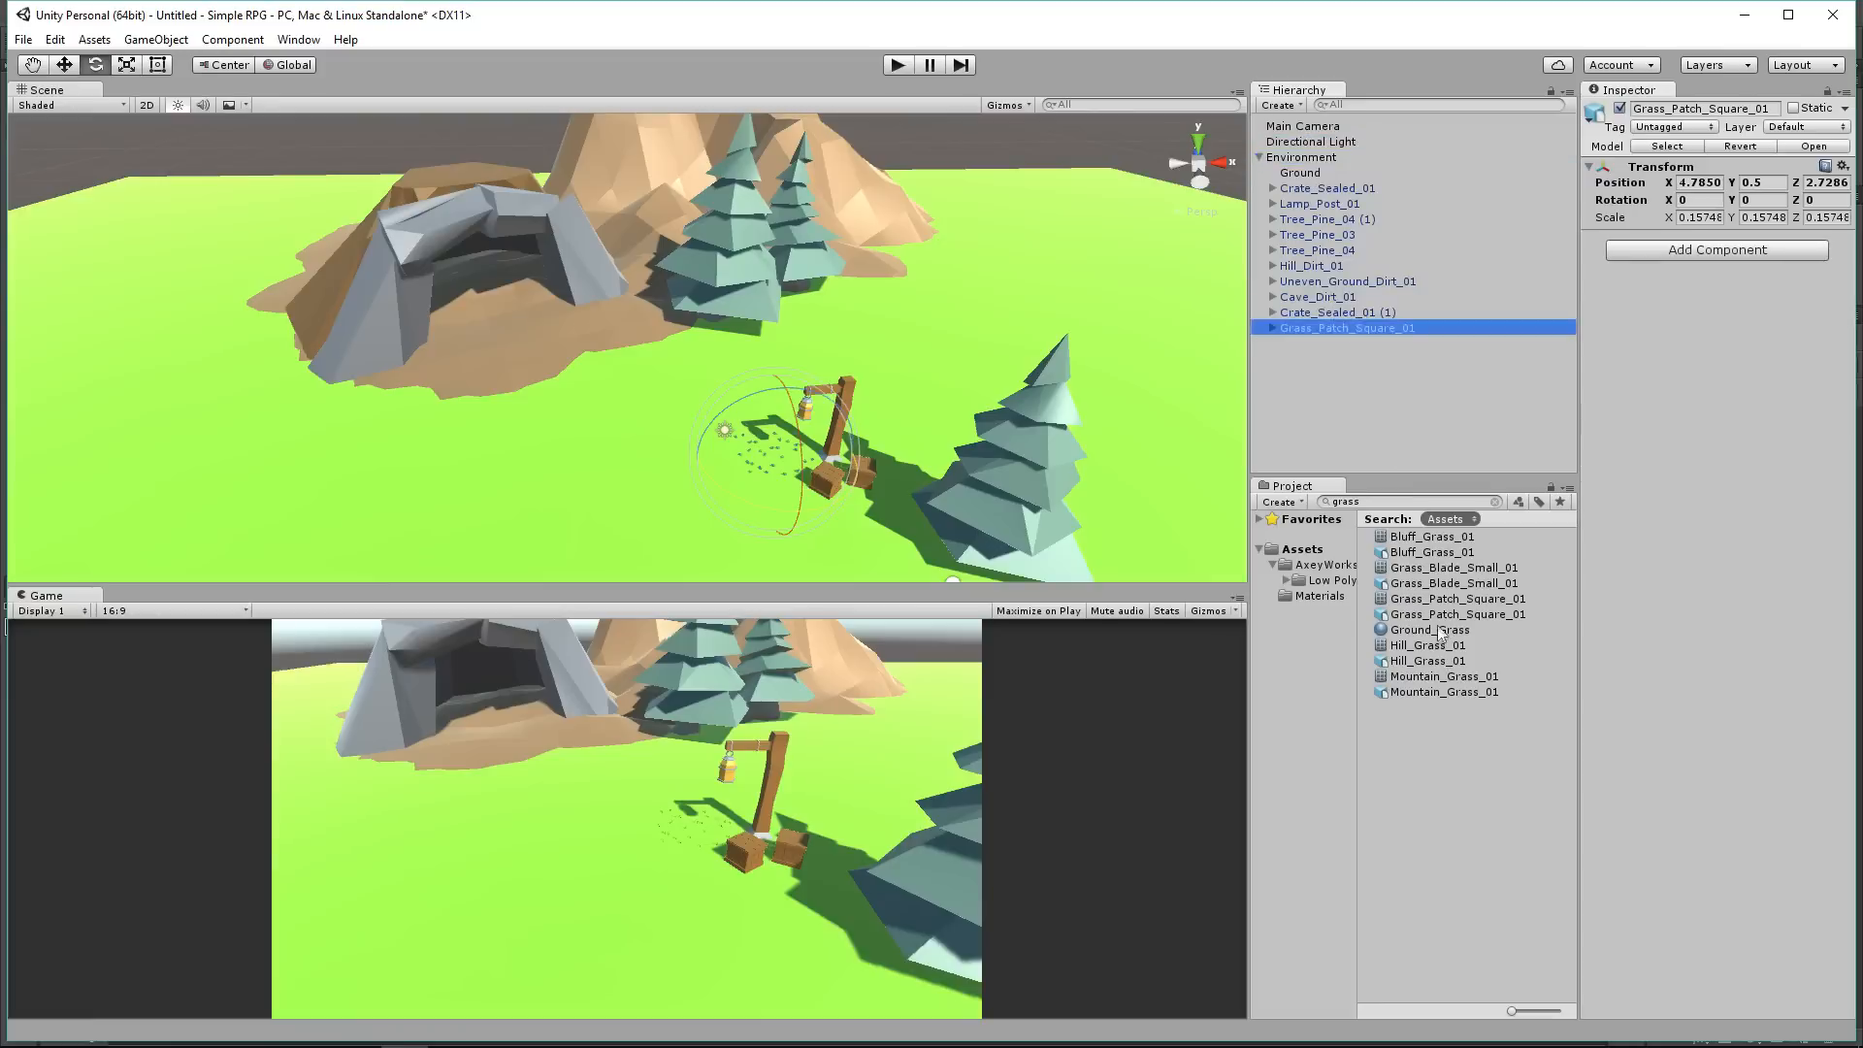
# Step: Add another grass patch in front of the cave and Rock_Large_Tall_01 at about -14.08, 0.17, 2.67, scaled to about 0.31
pyautogui.moveTo(448, 393); pyautogui.dragTo(466, 442)
pyautogui.write('rock')
pyautogui.moveTo(1459, 677); pyautogui.dragTo(439, 425)
pyautogui.press('w')
pyautogui.press('r')
pyautogui.press('w')
# Step: Find Plant_Fern_01 and Plant_Flower_Red_01 and place both beside the tall rock in front of the cave
pyautogui.click(1407, 501)
pyautogui.write('fern')
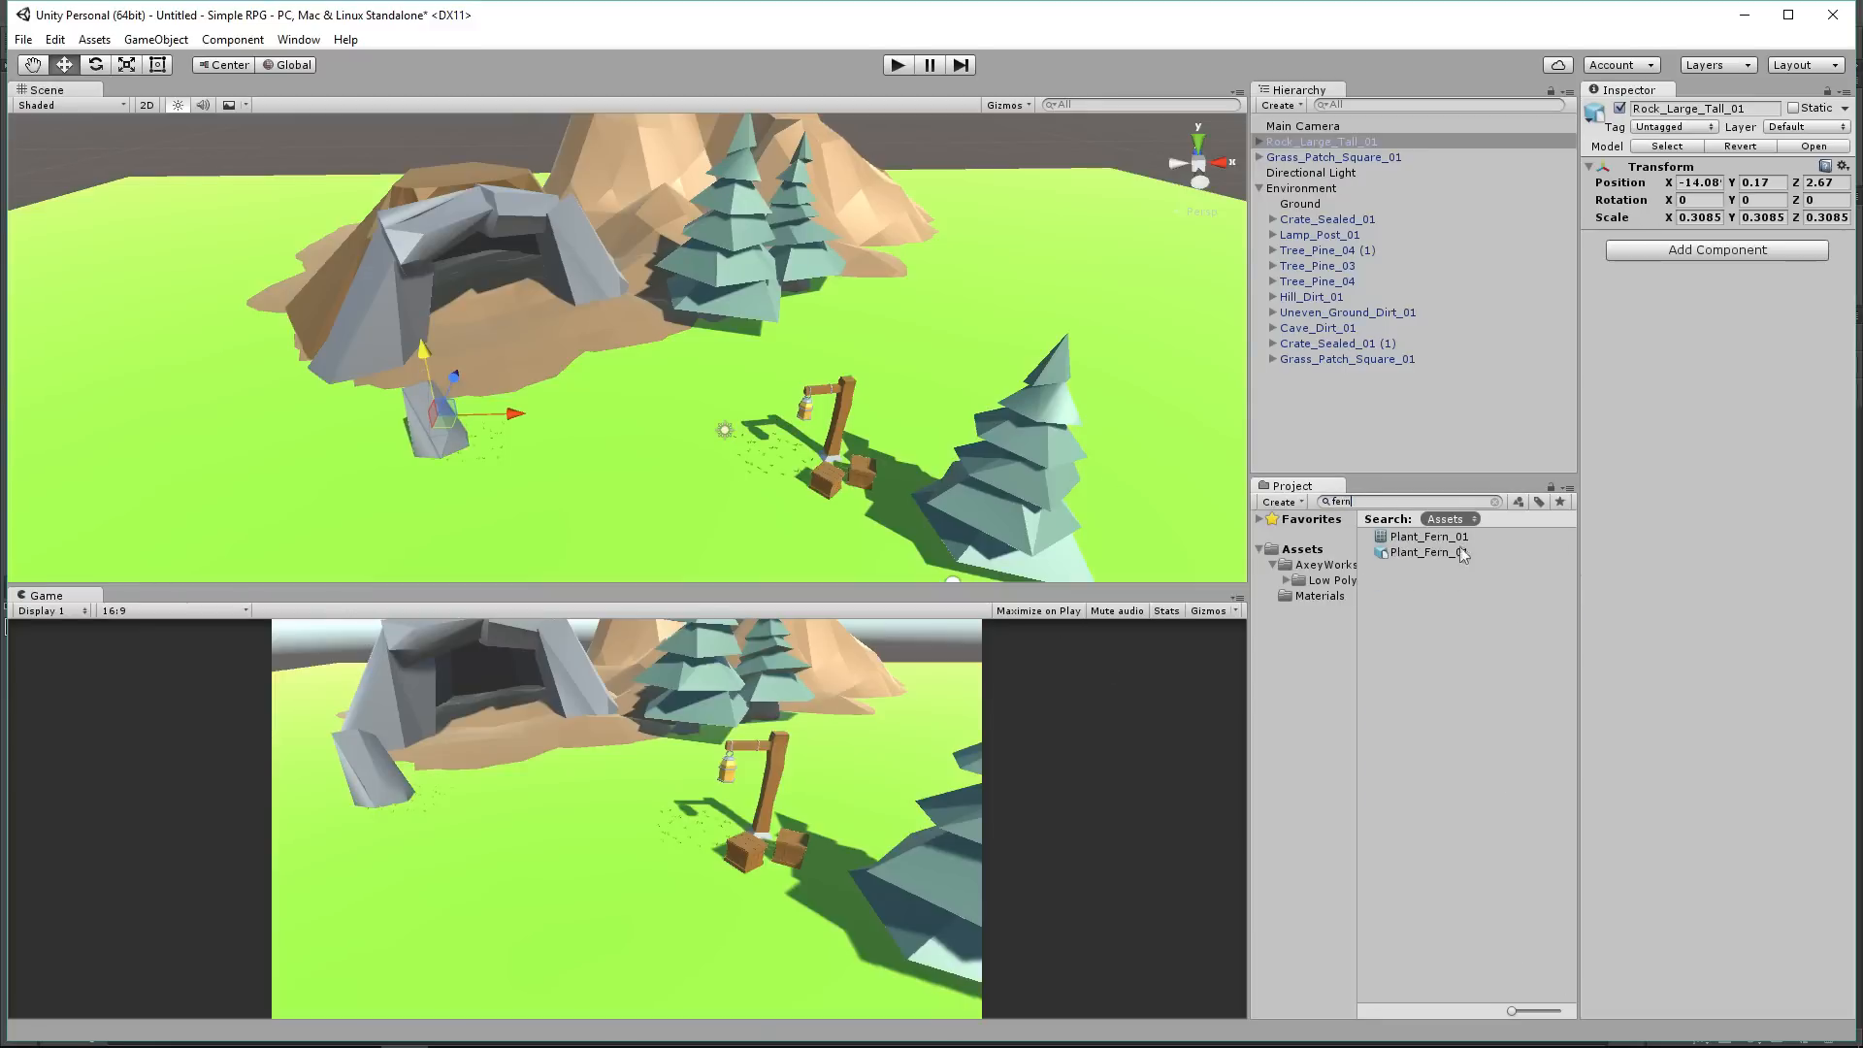
pyautogui.moveTo(1429, 537); pyautogui.dragTo(482, 443)
pyautogui.write('flower')
pyautogui.moveTo(1449, 537); pyautogui.dragTo(466, 454)
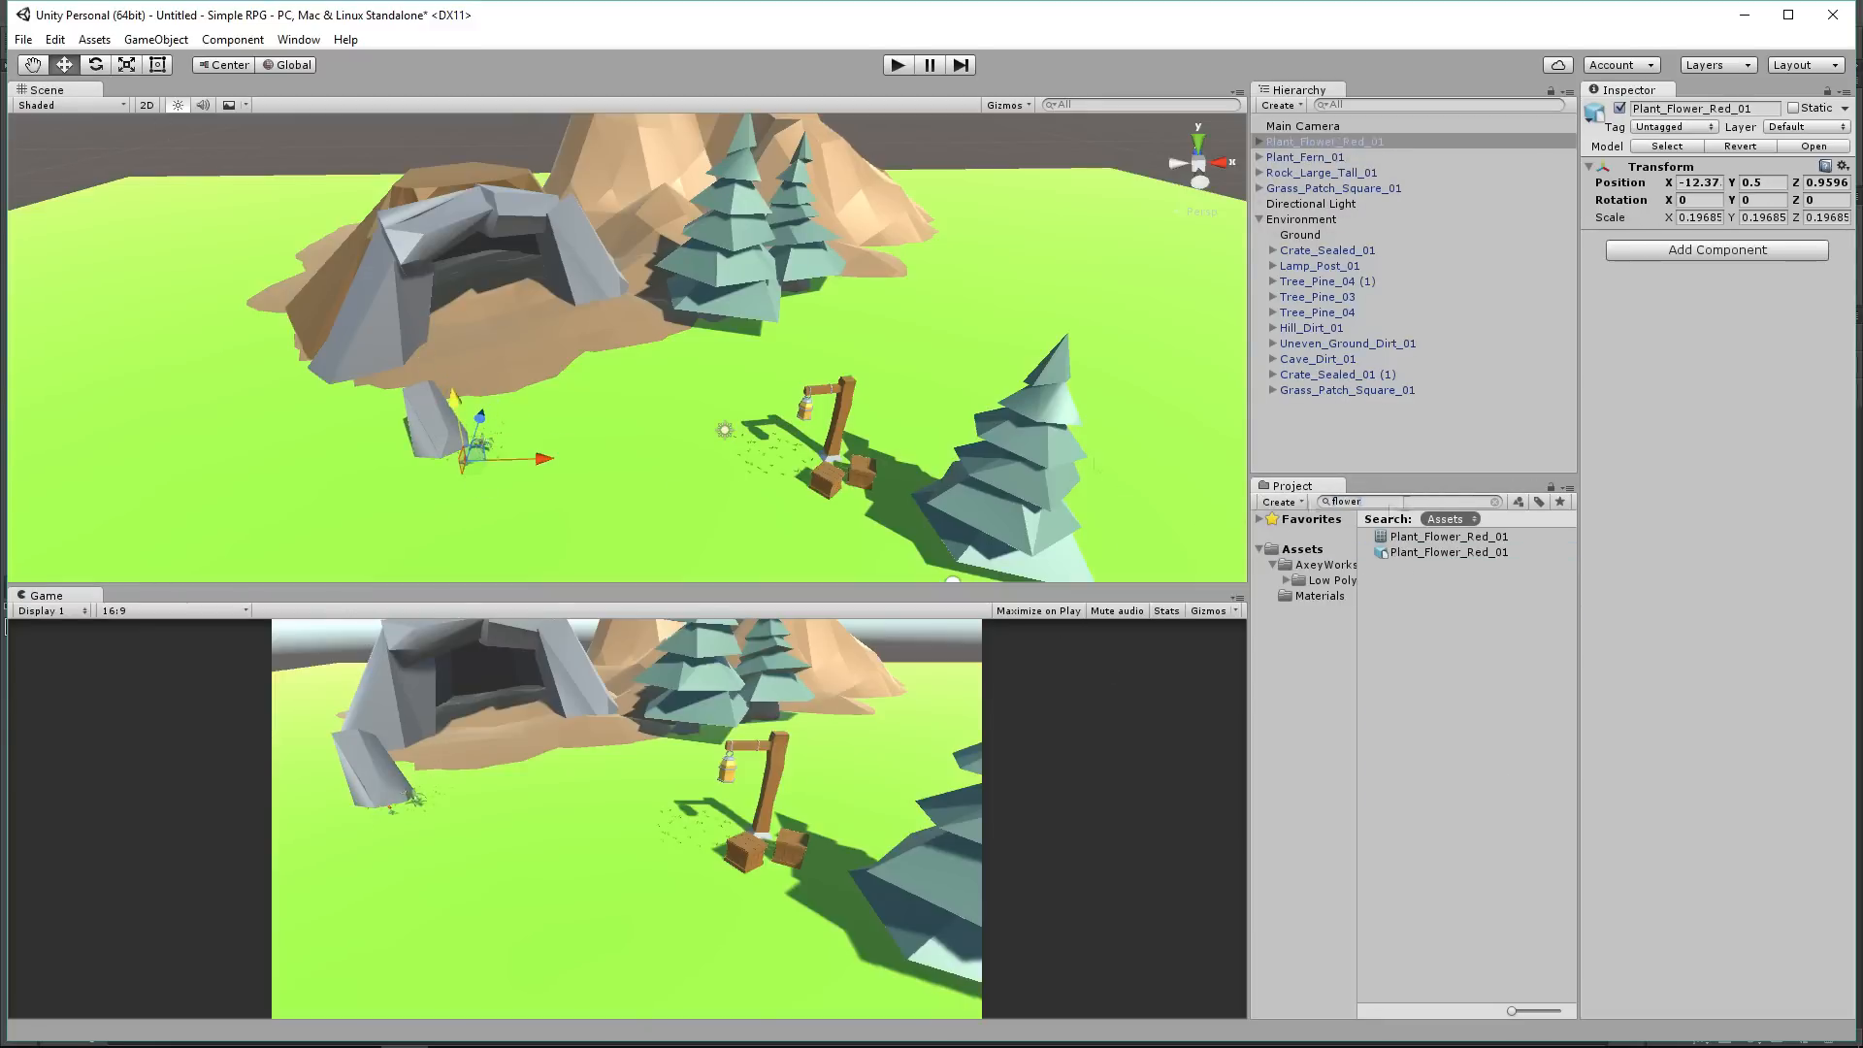
# Step: Find the plant assets and place Plant_Brush_04 and Plant_Brush_03 beside the crates at the lamp post
pyautogui.click(1405, 500)
pyautogui.write('plant')
pyautogui.moveTo(1434, 614); pyautogui.dragTo(811, 505)
pyautogui.moveTo(1431, 583); pyautogui.dragTo(852, 503)
pyautogui.scroll(-2, 486, 447)
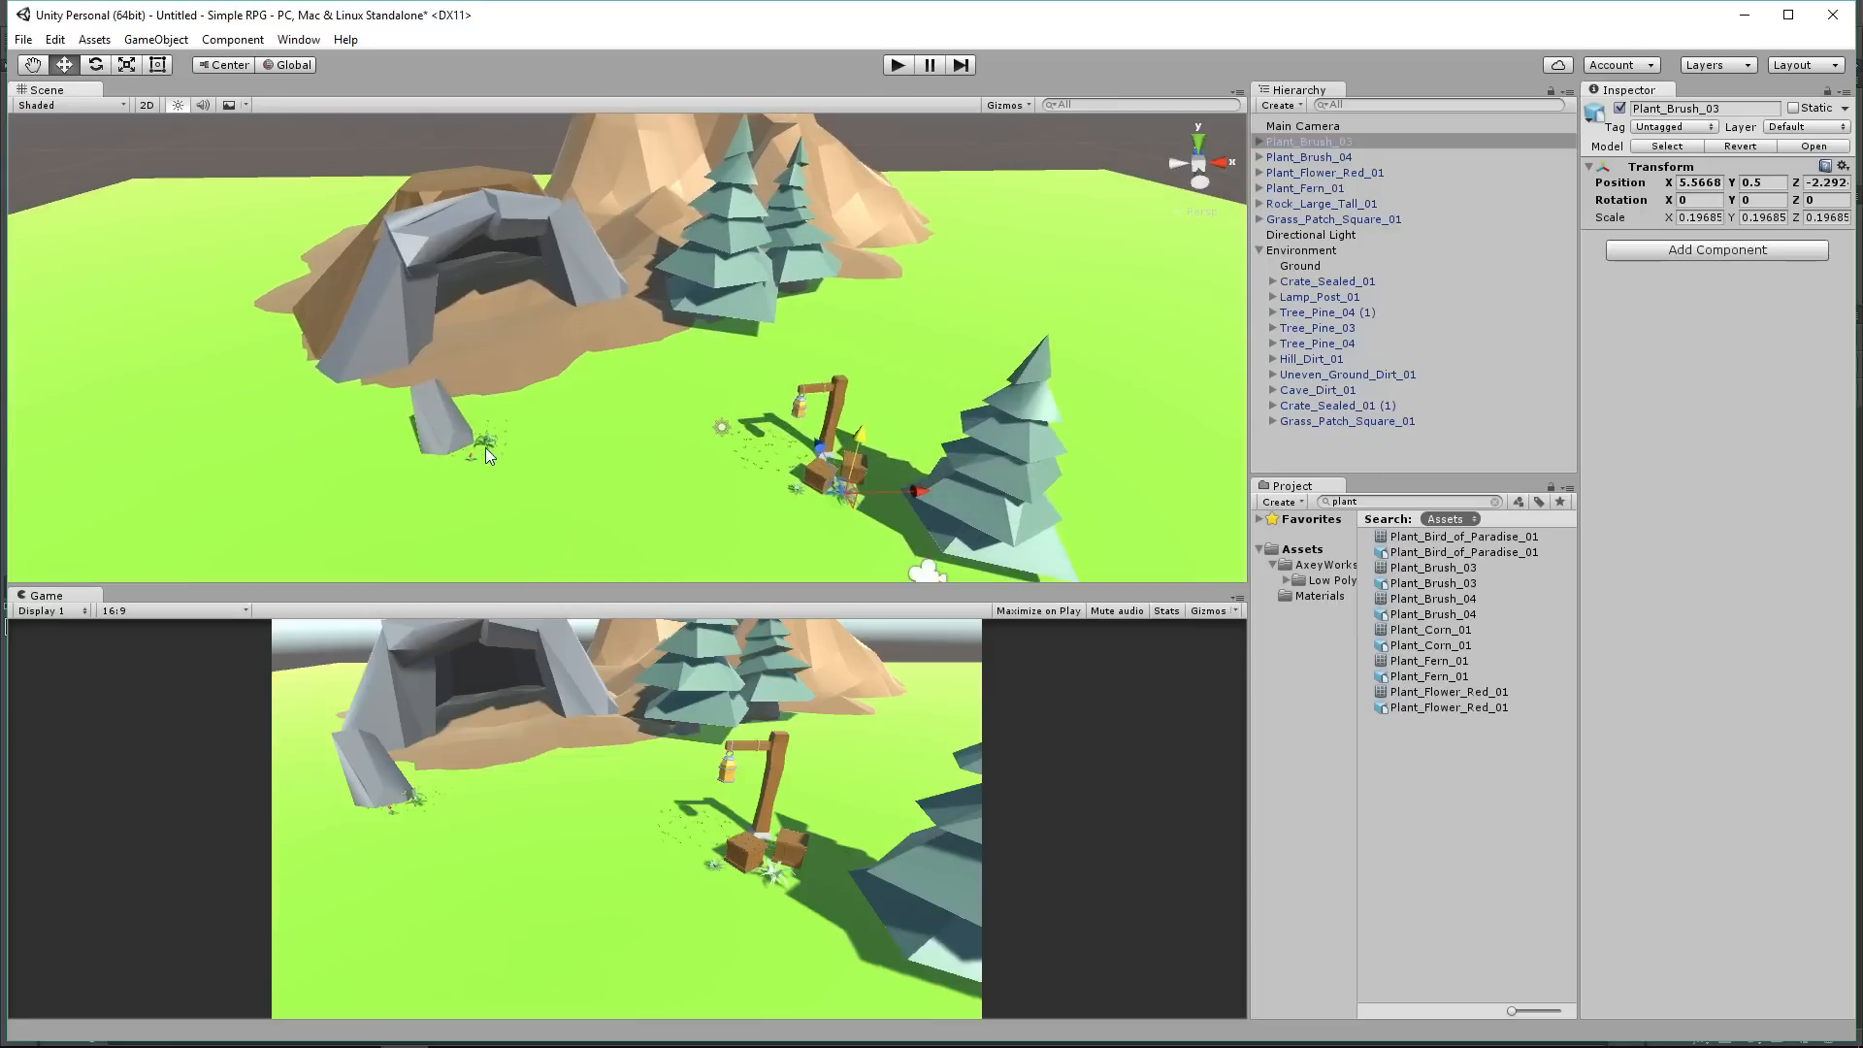
pyautogui.scroll(1, 485, 446)
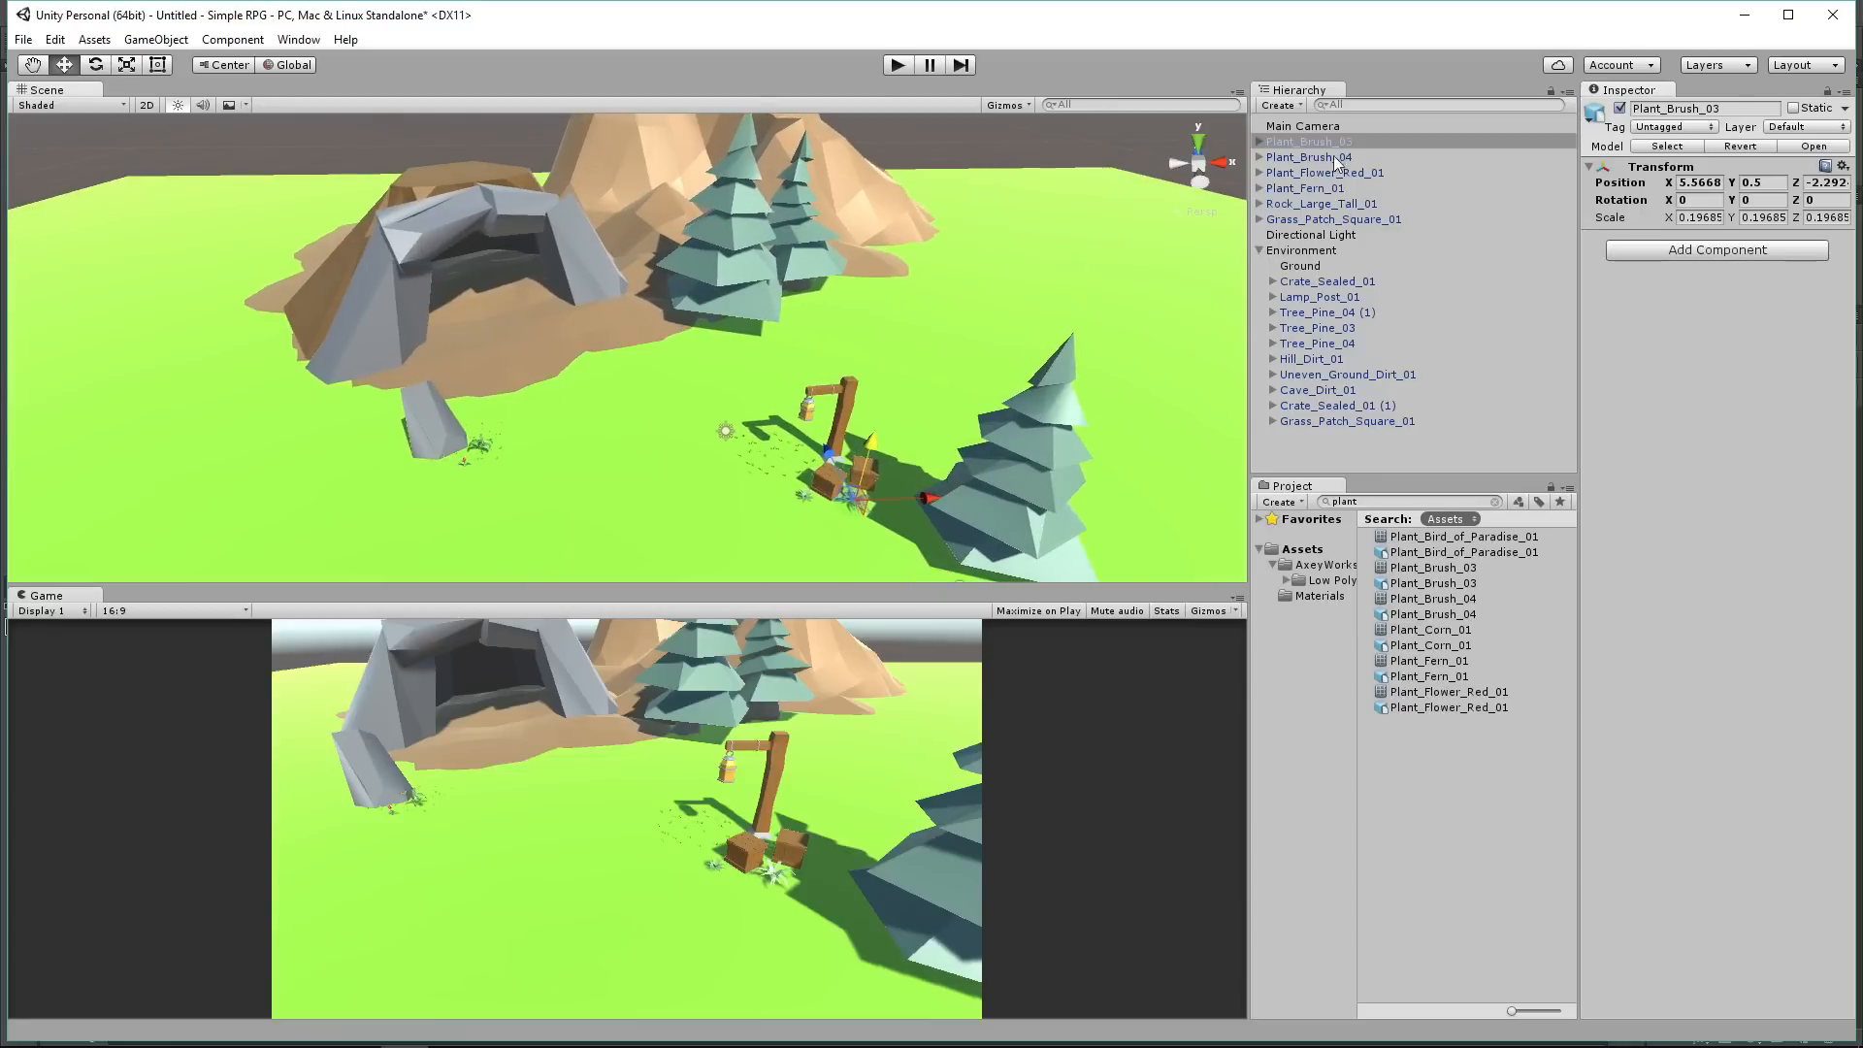
# Step: Collapse the Environment group and move Directional Light to the top of the object list
pyautogui.click(1267, 249)
pyautogui.click(1261, 249)
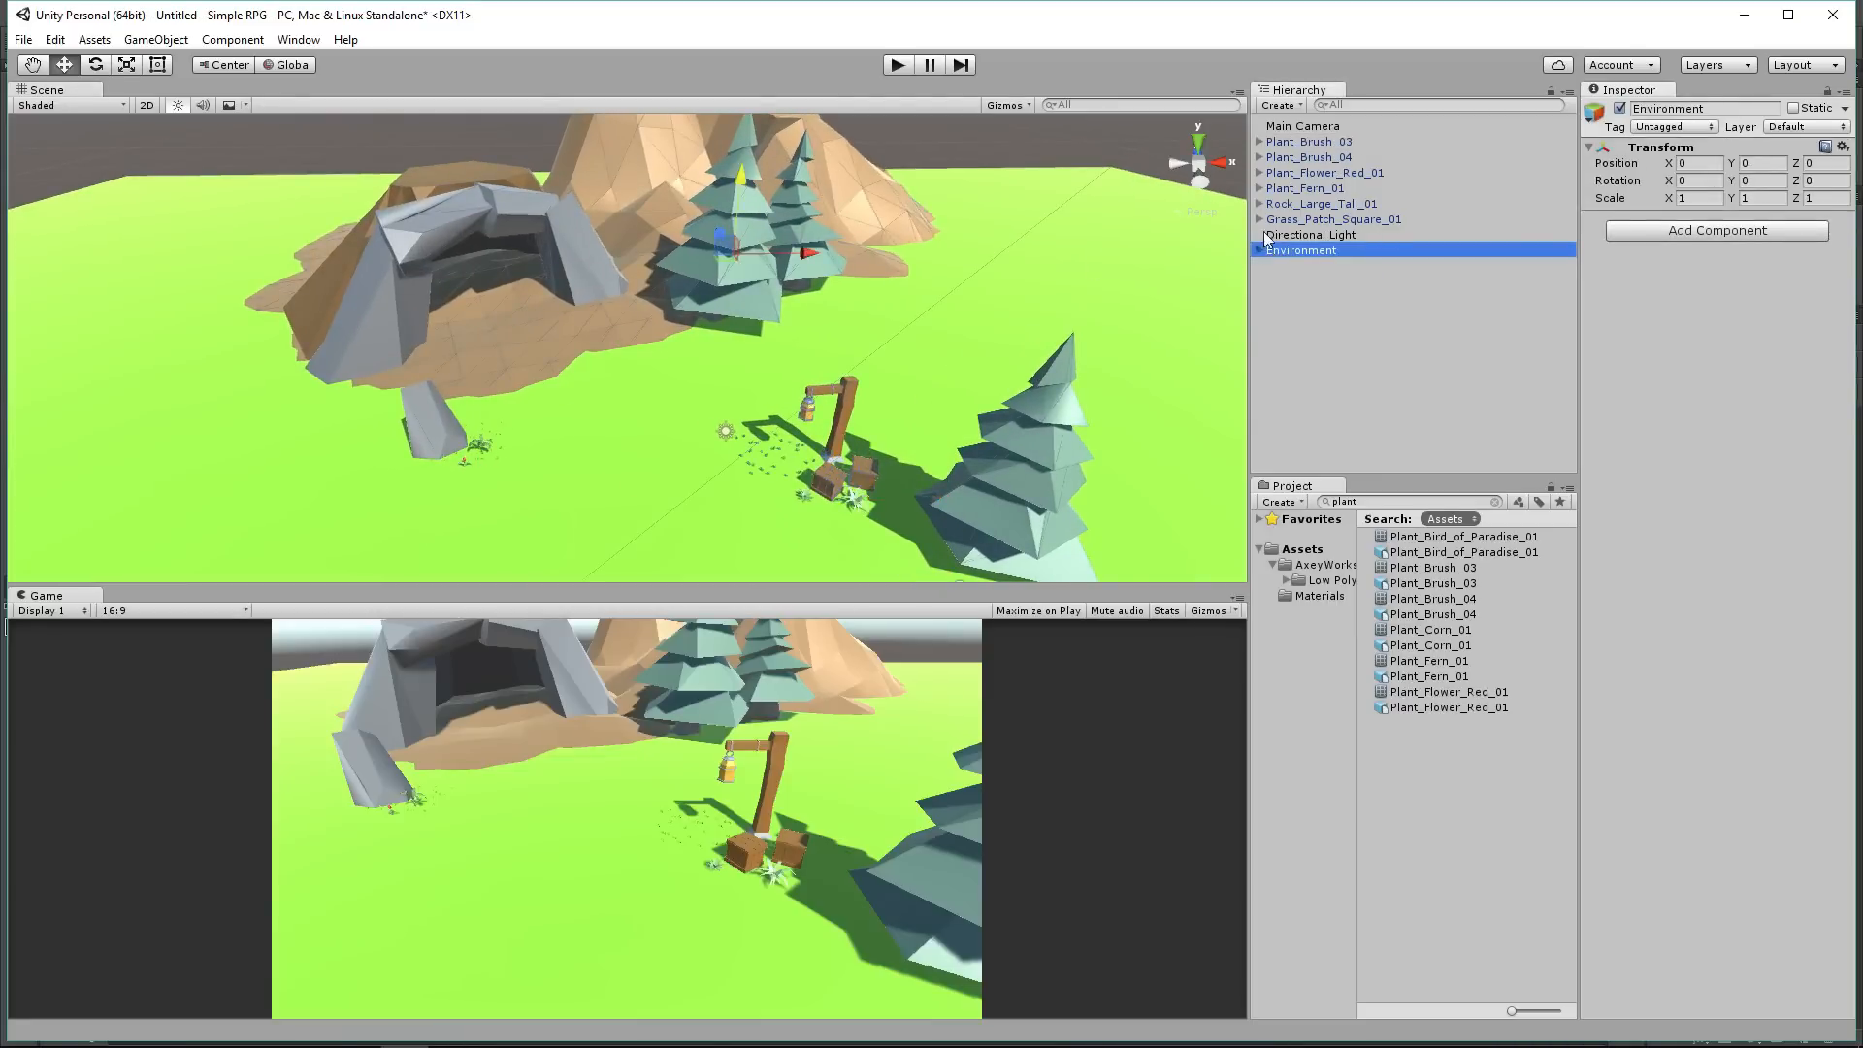
pyautogui.moveTo(1302, 143); pyautogui.dragTo(1261, 124)
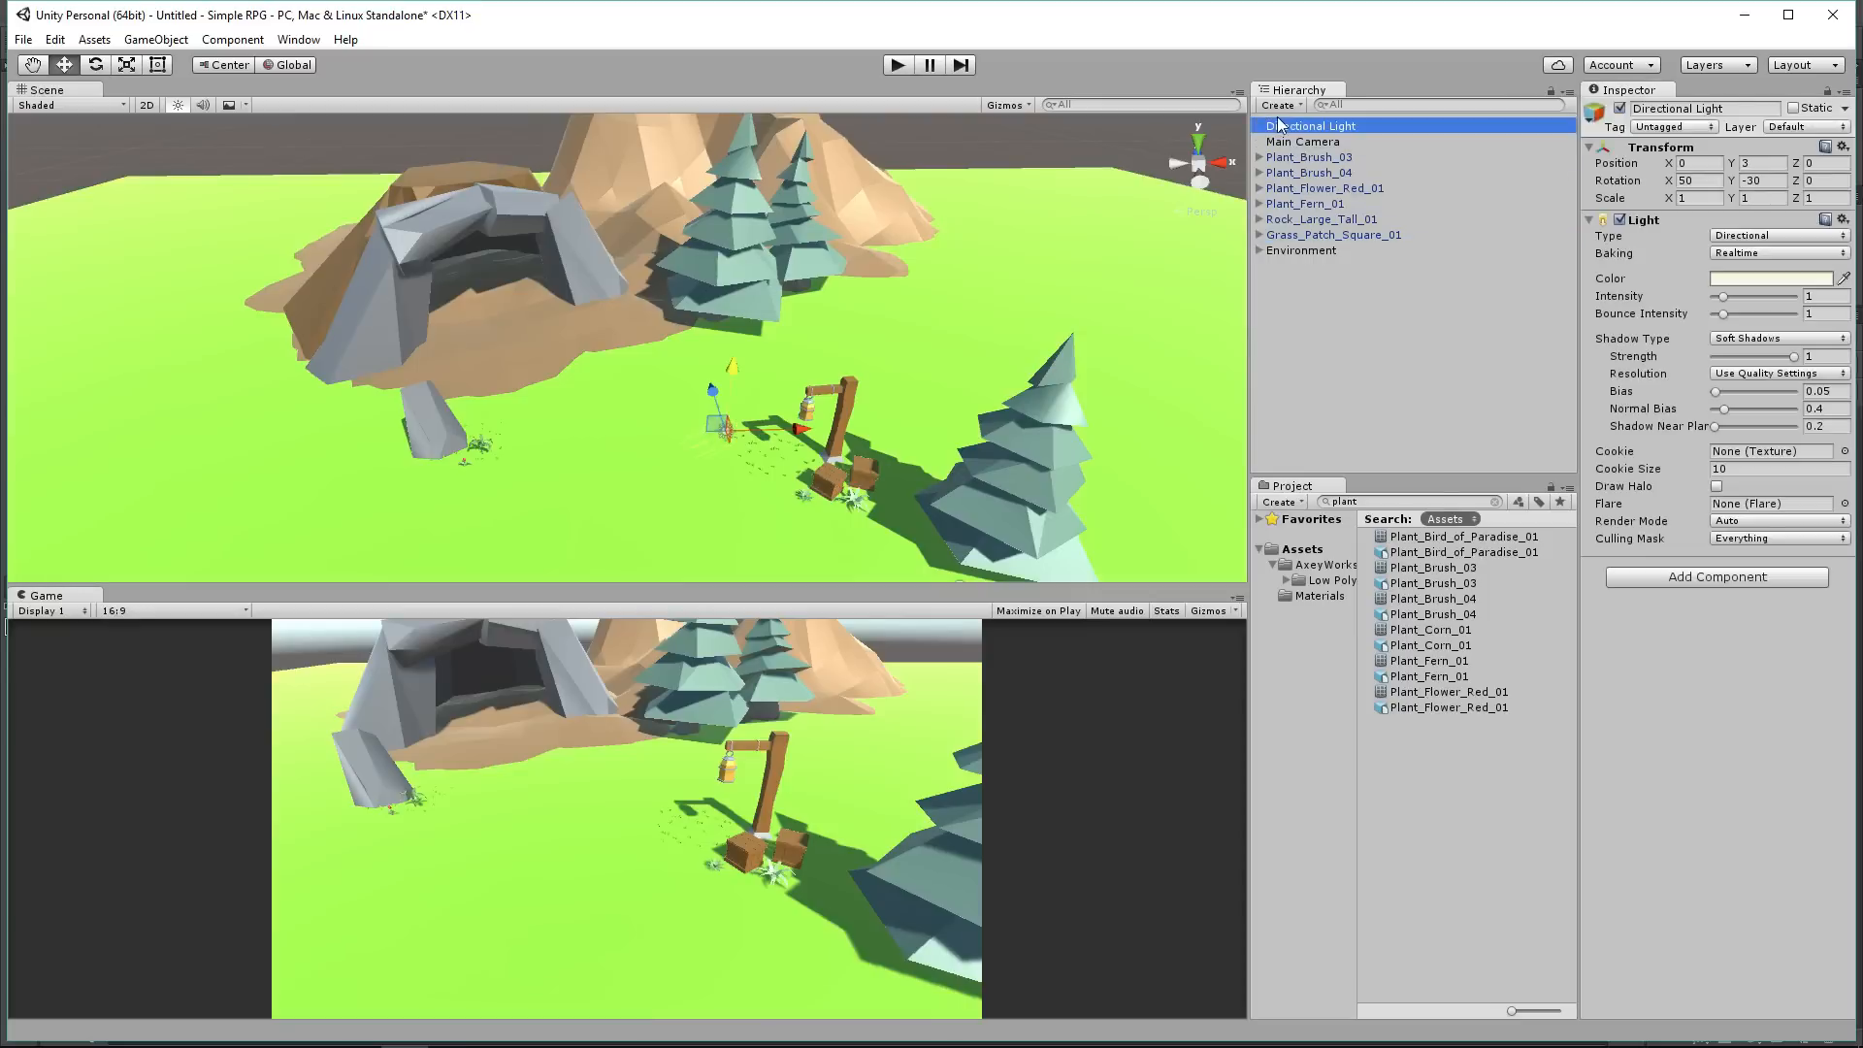
# Step: Give the directional light a warm yellow colour, FFD461, and set its intensity to 0.48
pyautogui.click(1727, 281)
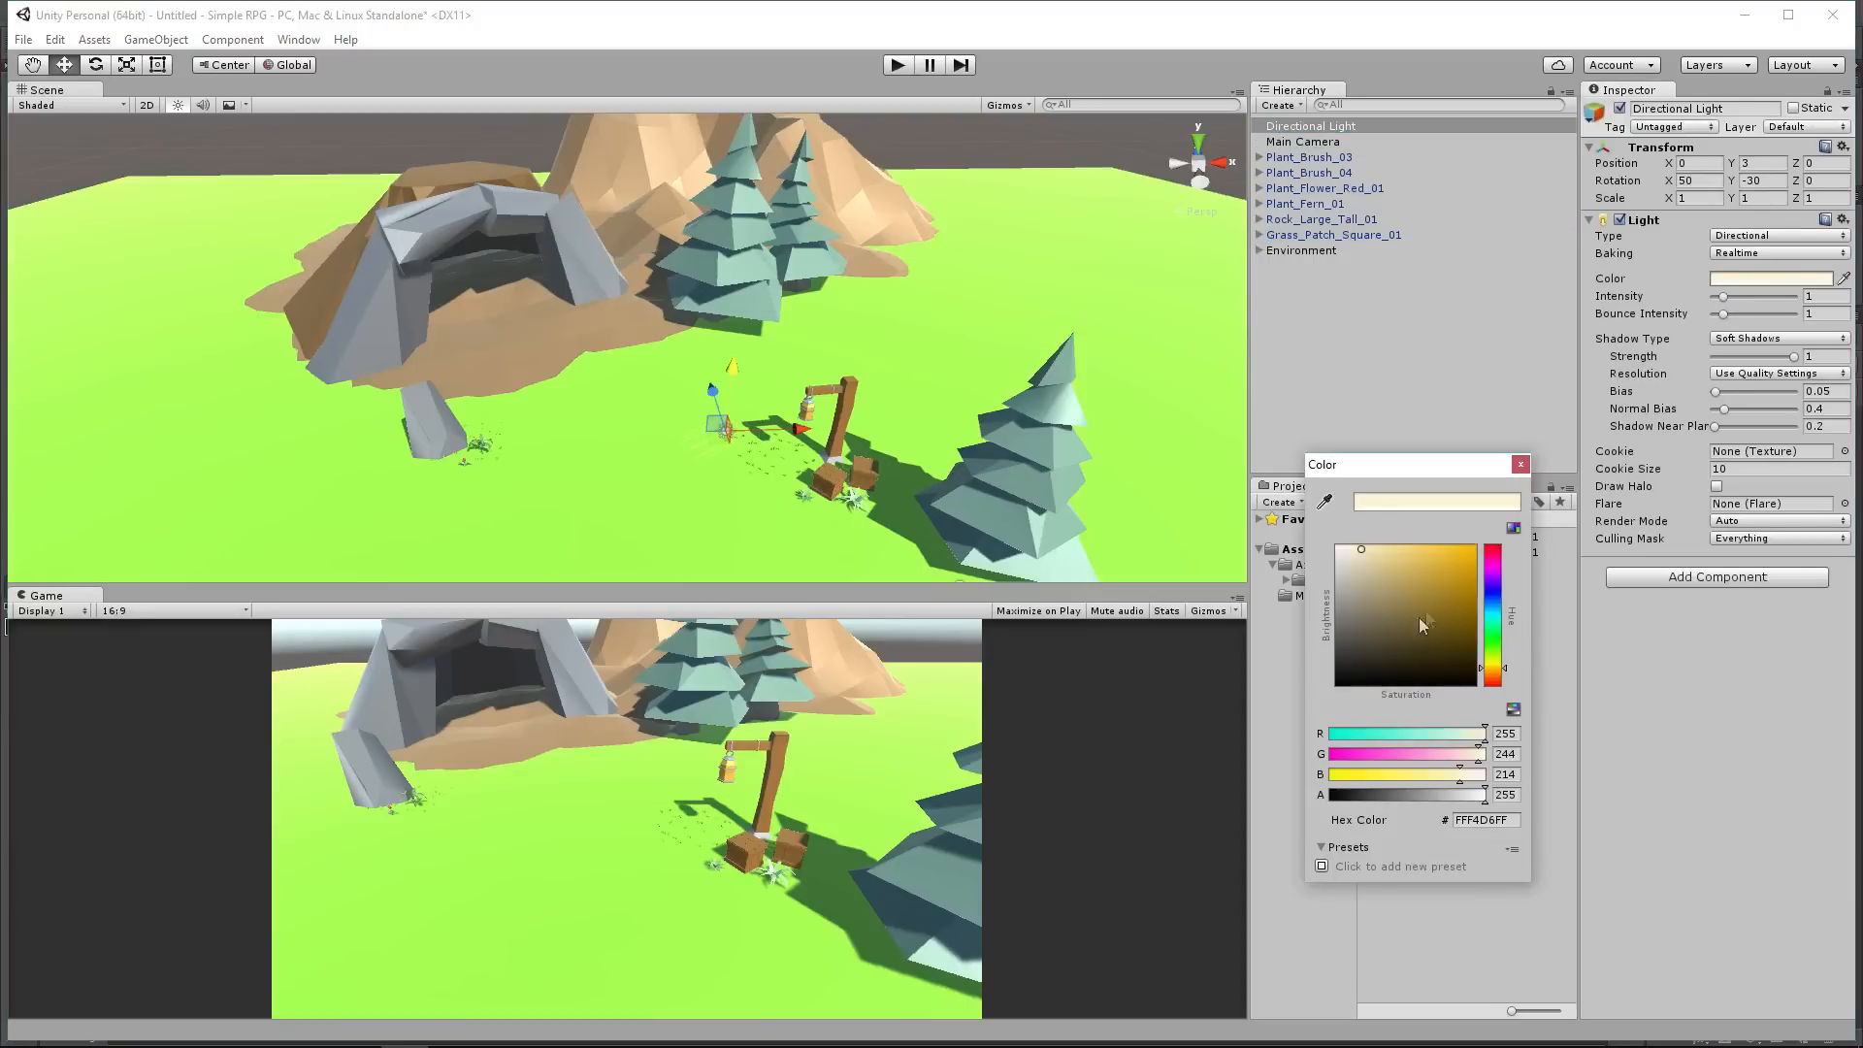
pyautogui.moveTo(1438, 585); pyautogui.dragTo(1417, 544)
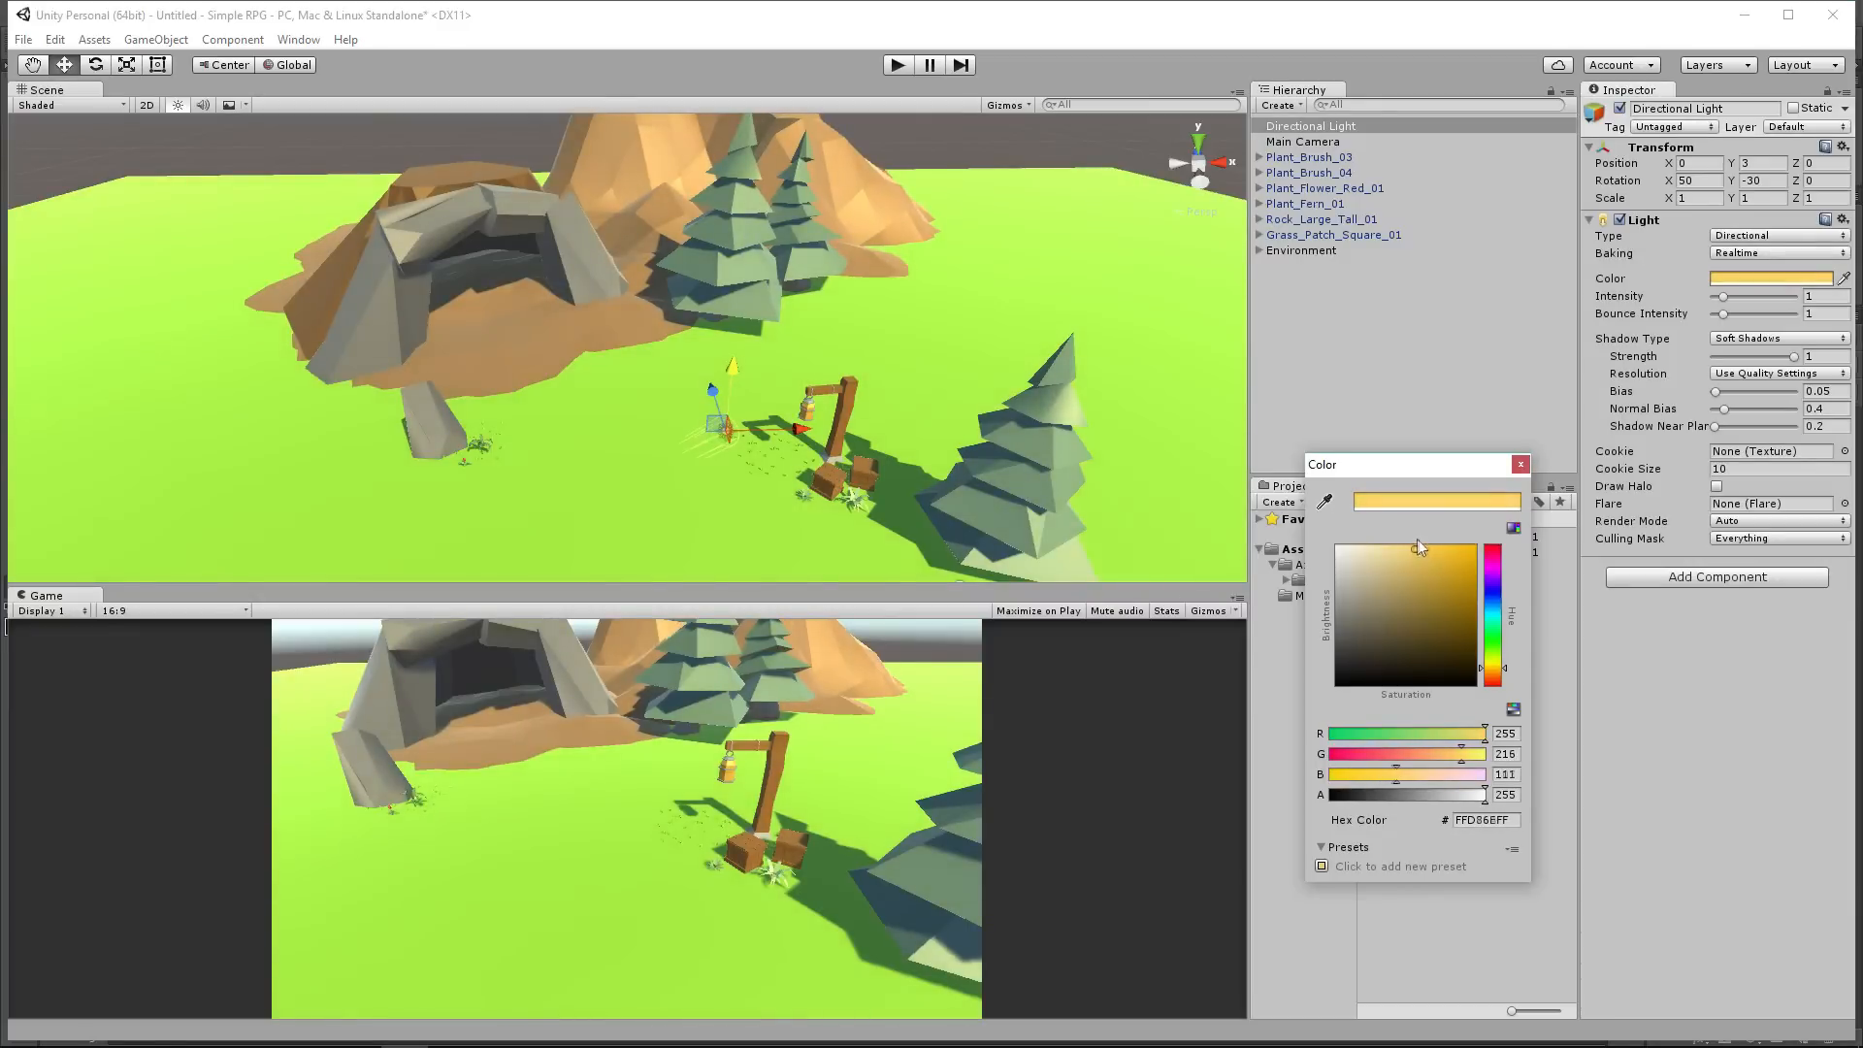
pyautogui.click(1520, 466)
pyautogui.moveTo(1718, 307); pyautogui.dragTo(1722, 306)
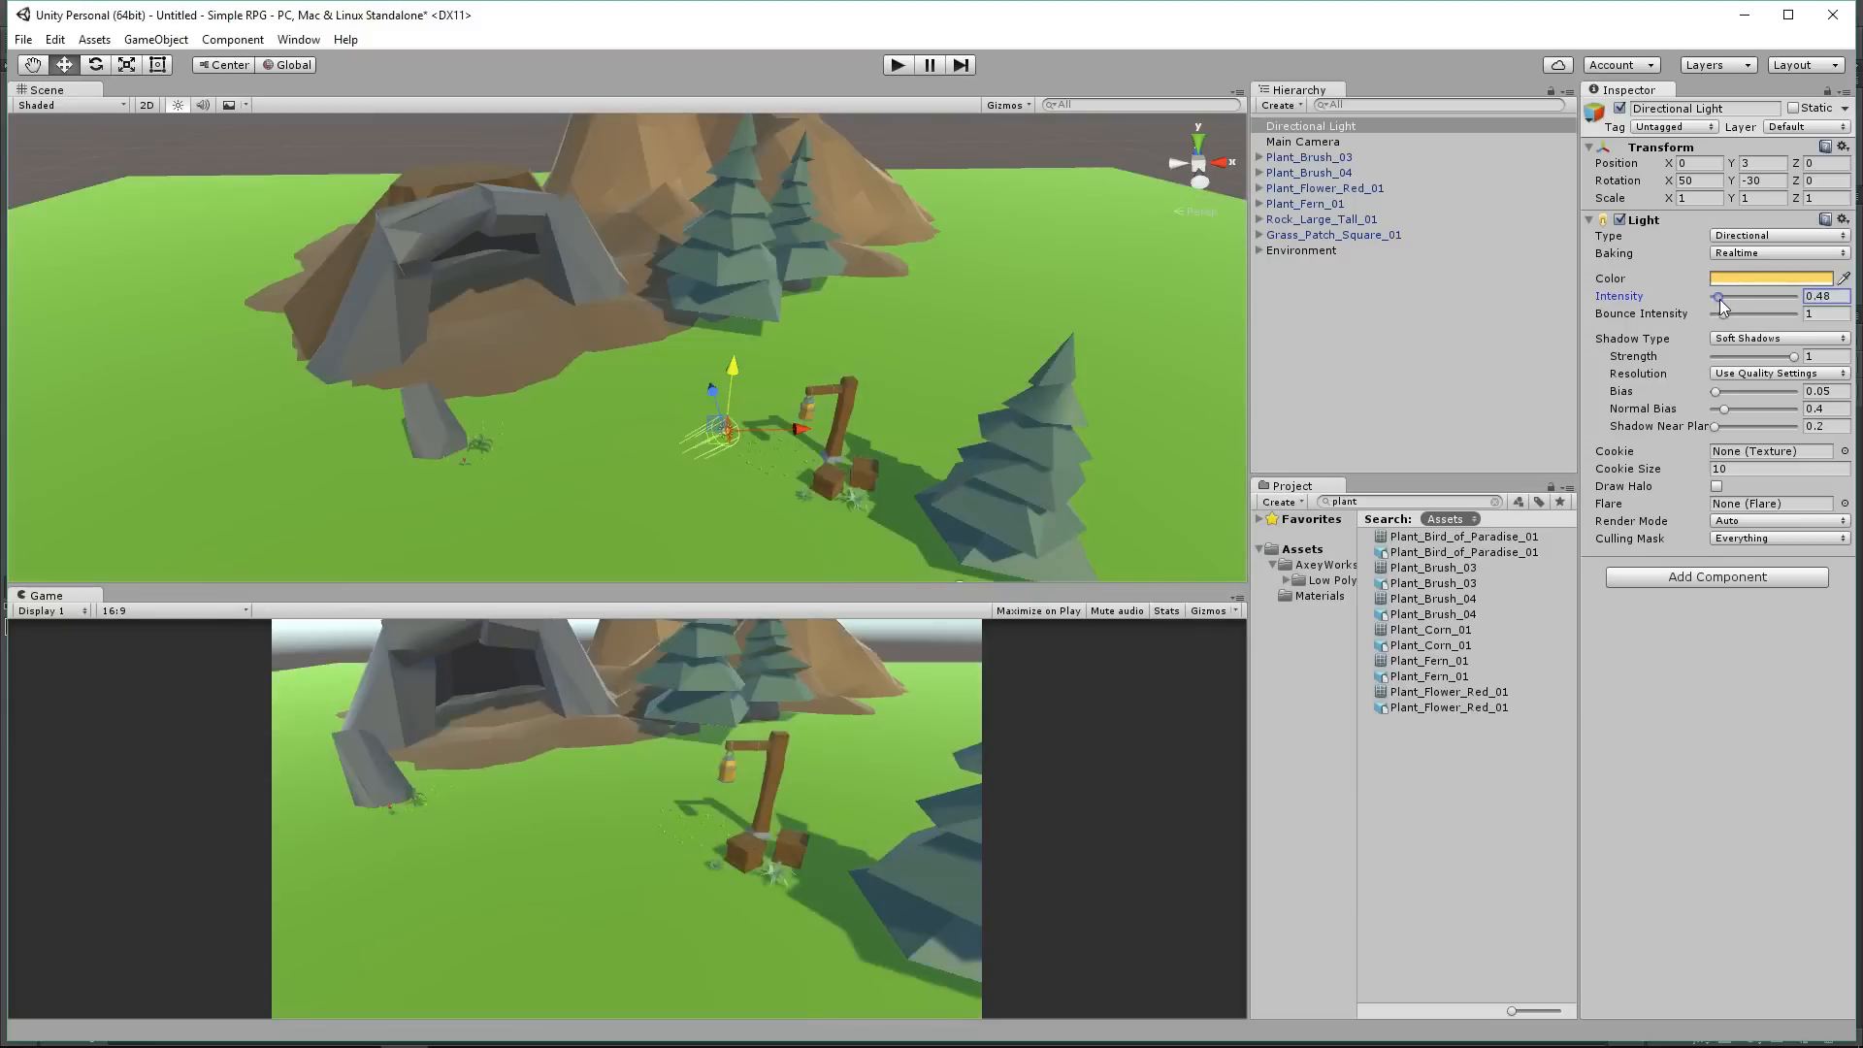
# Step: Duplicate the directional light and rotate the copy to about -92.76 degrees around the Y axis
pyautogui.click(1347, 130)
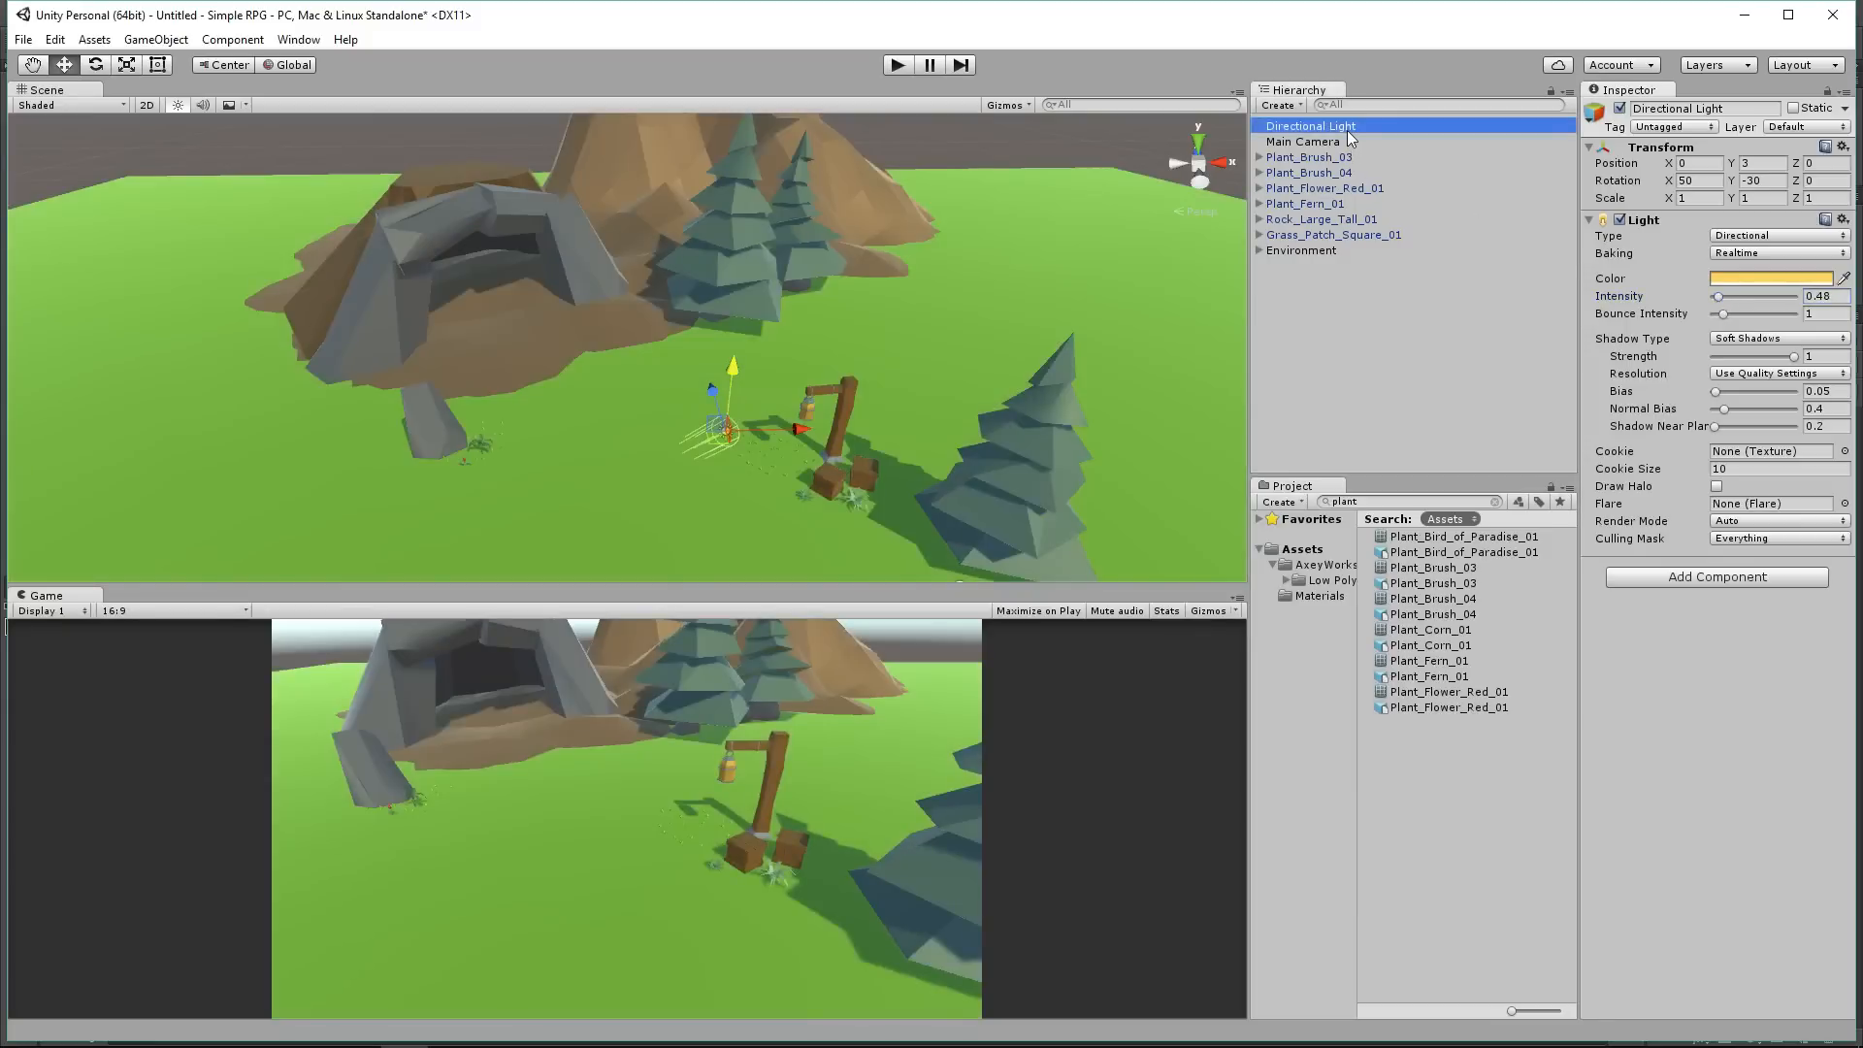
pyautogui.hotkey('ctrl', 'd')
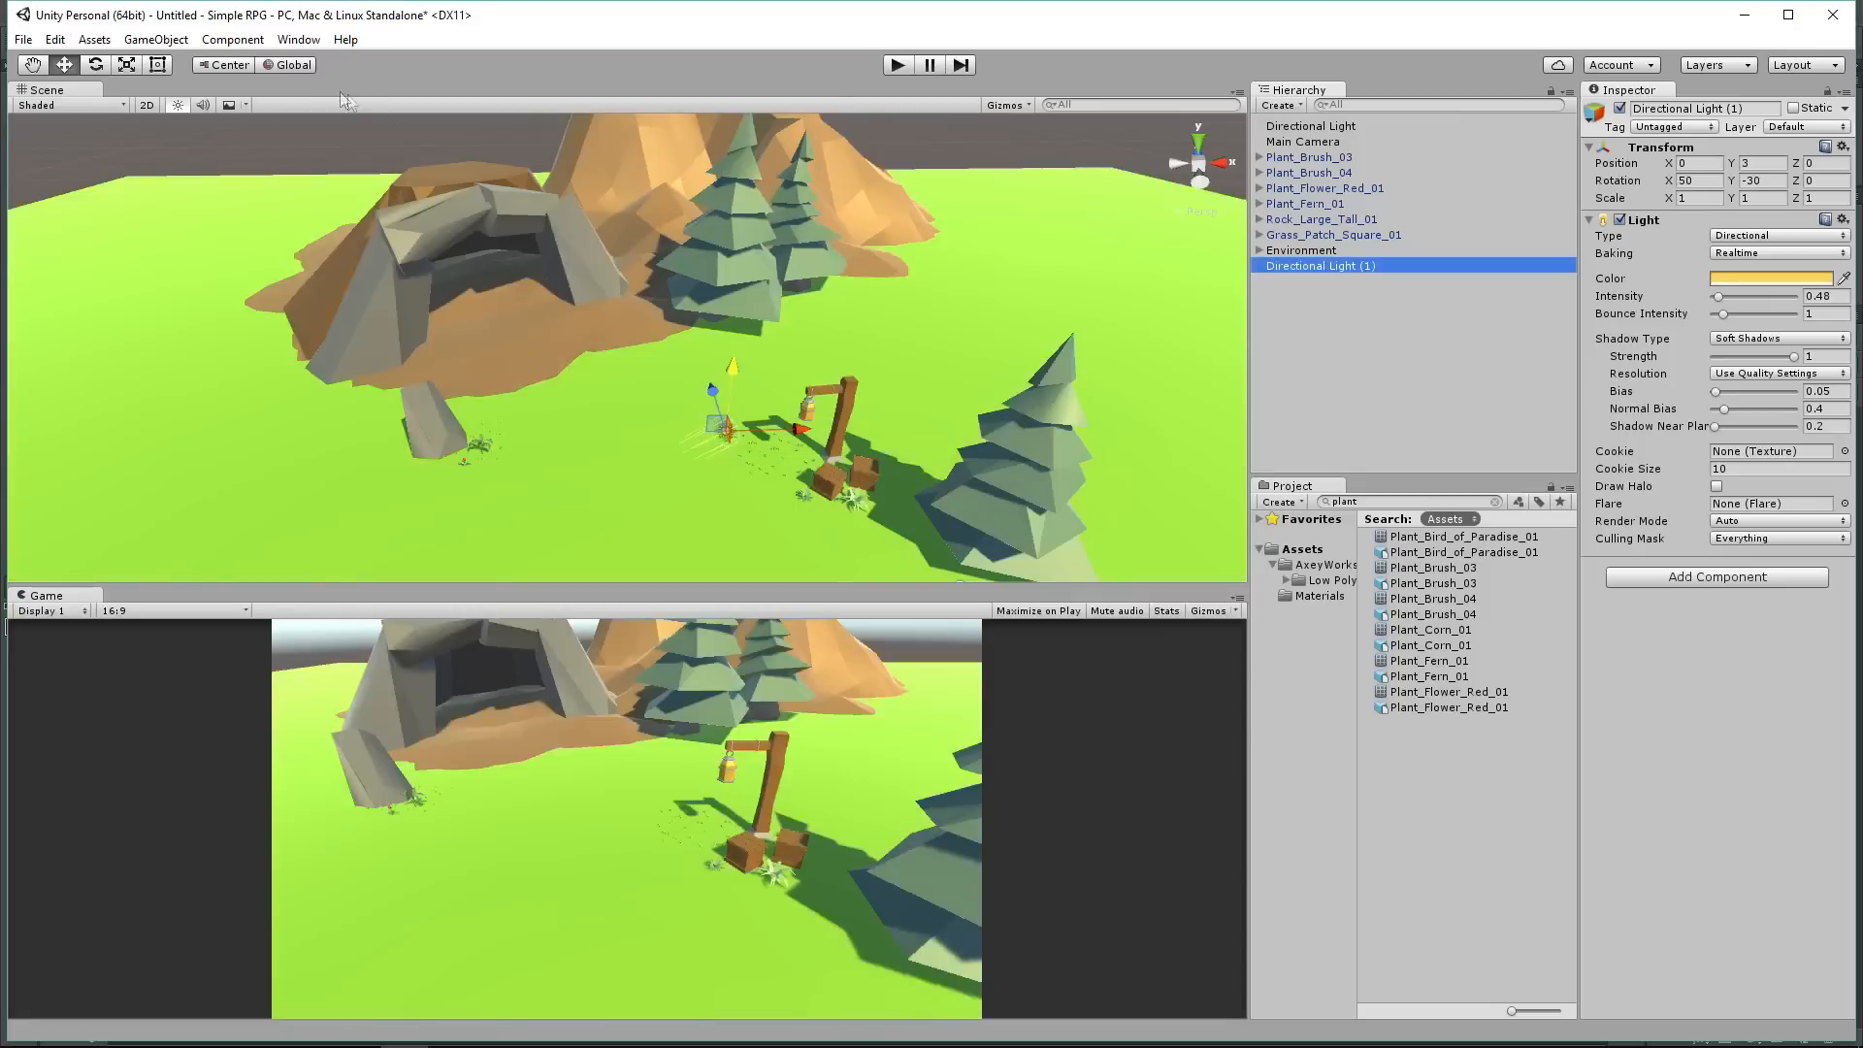
pyautogui.doubleClick(1310, 266)
pyautogui.moveTo(733, 343); pyautogui.dragTo(863, 299, button='middle')
pyautogui.keyDown('alt'); pyautogui.moveTo(864, 299); pyautogui.dragTo(1029, 262); pyautogui.keyUp('alt')
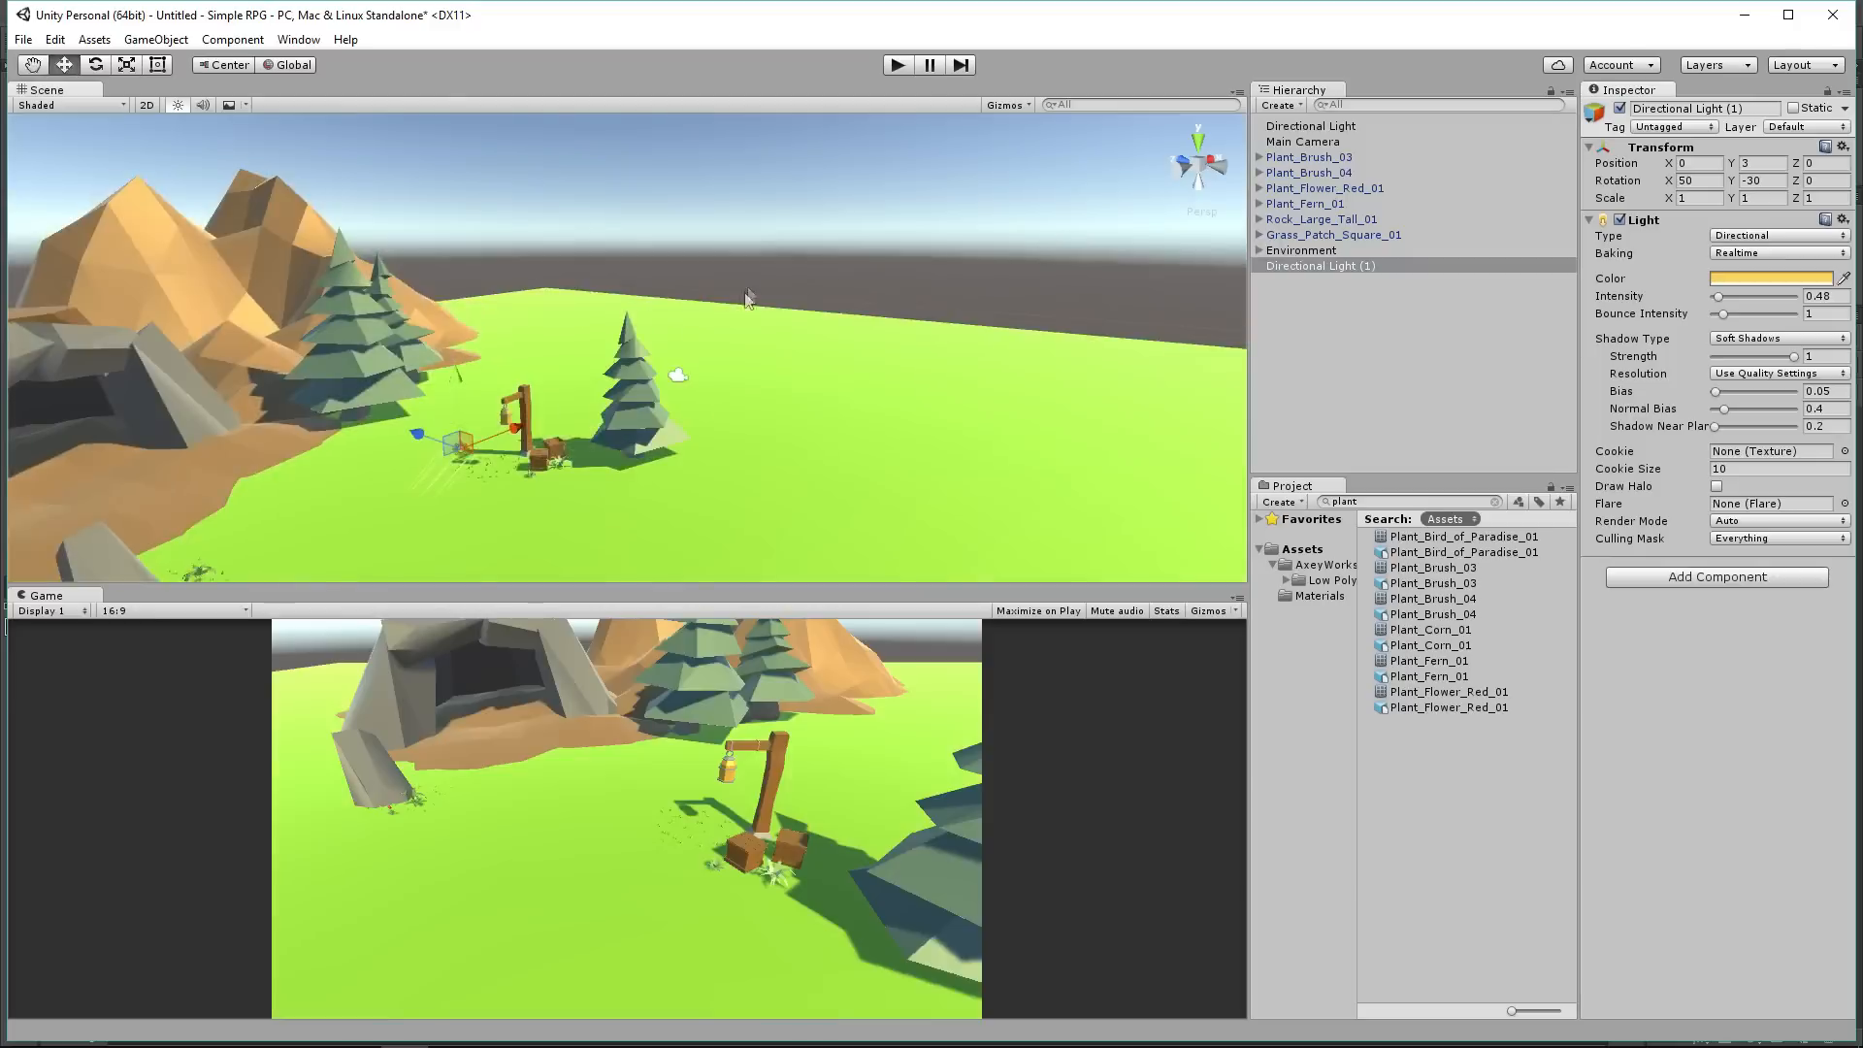
pyautogui.moveTo(825, 279); pyautogui.dragTo(910, 277, button='middle')
pyautogui.click(1286, 128)
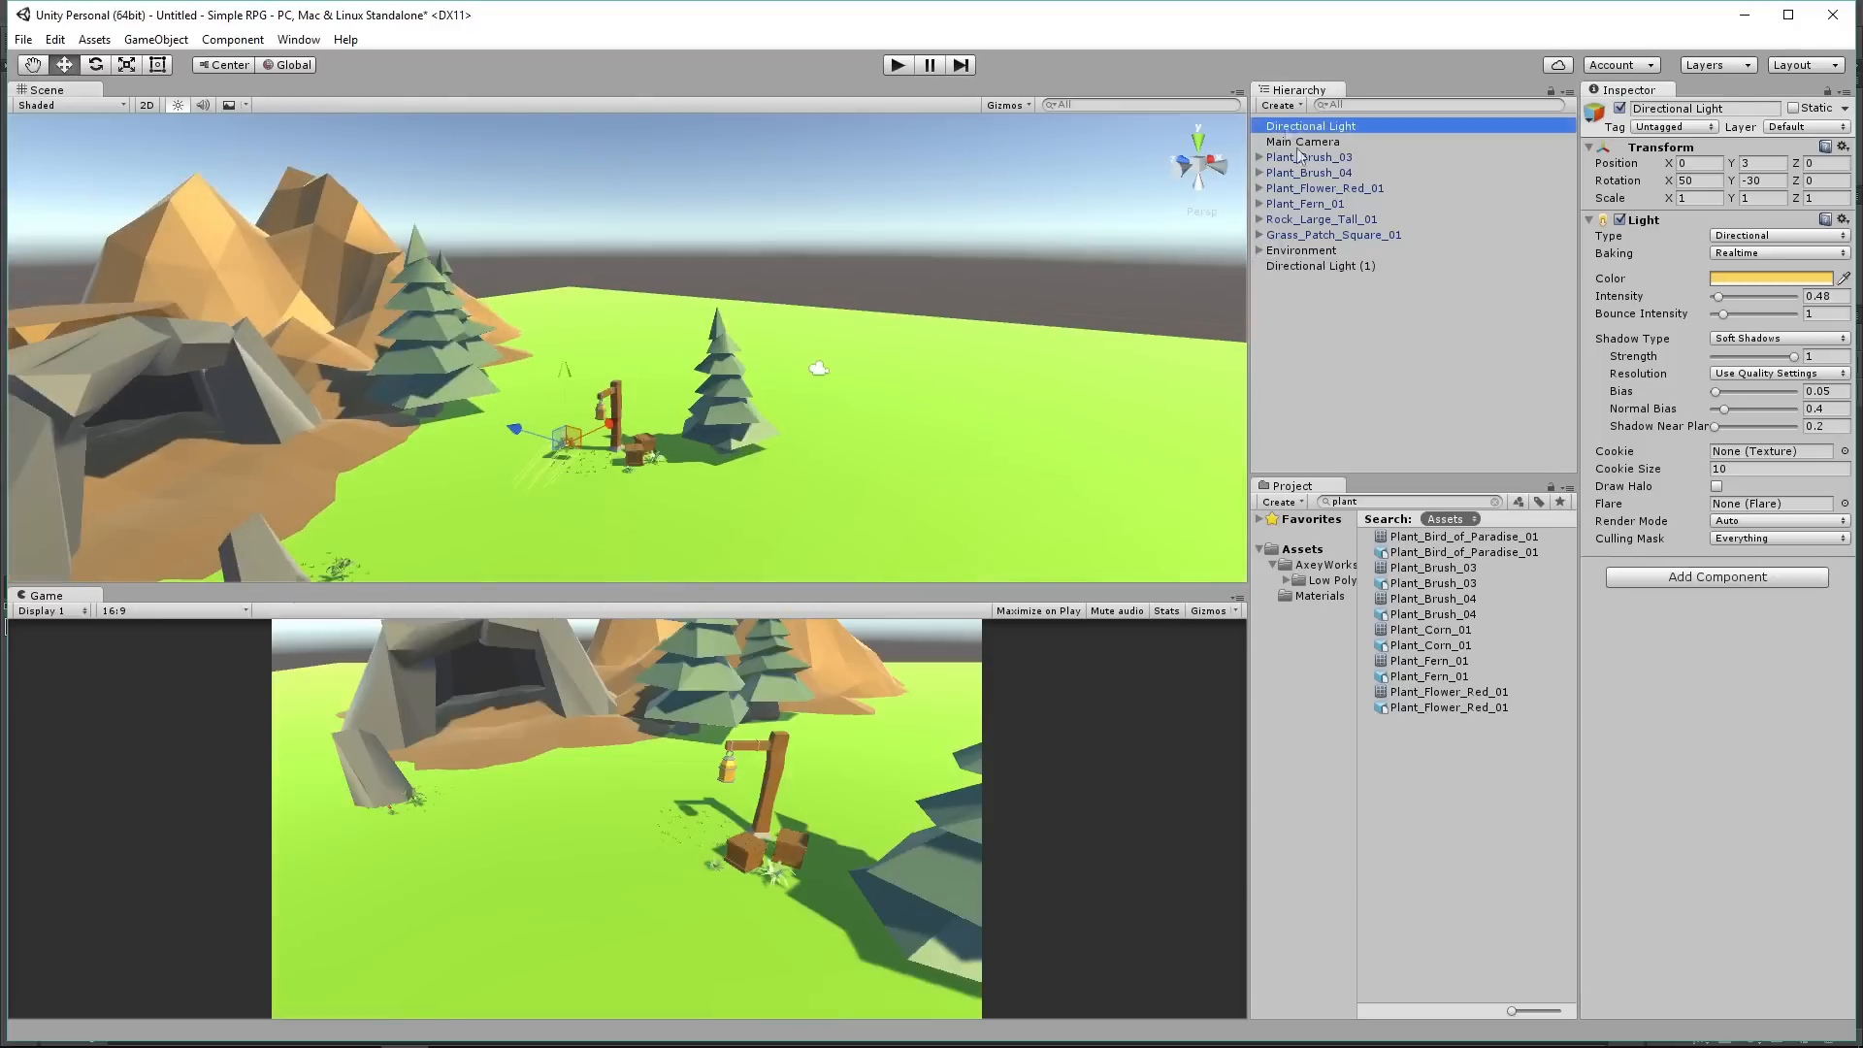
pyautogui.click(1308, 267)
pyautogui.click(95, 64)
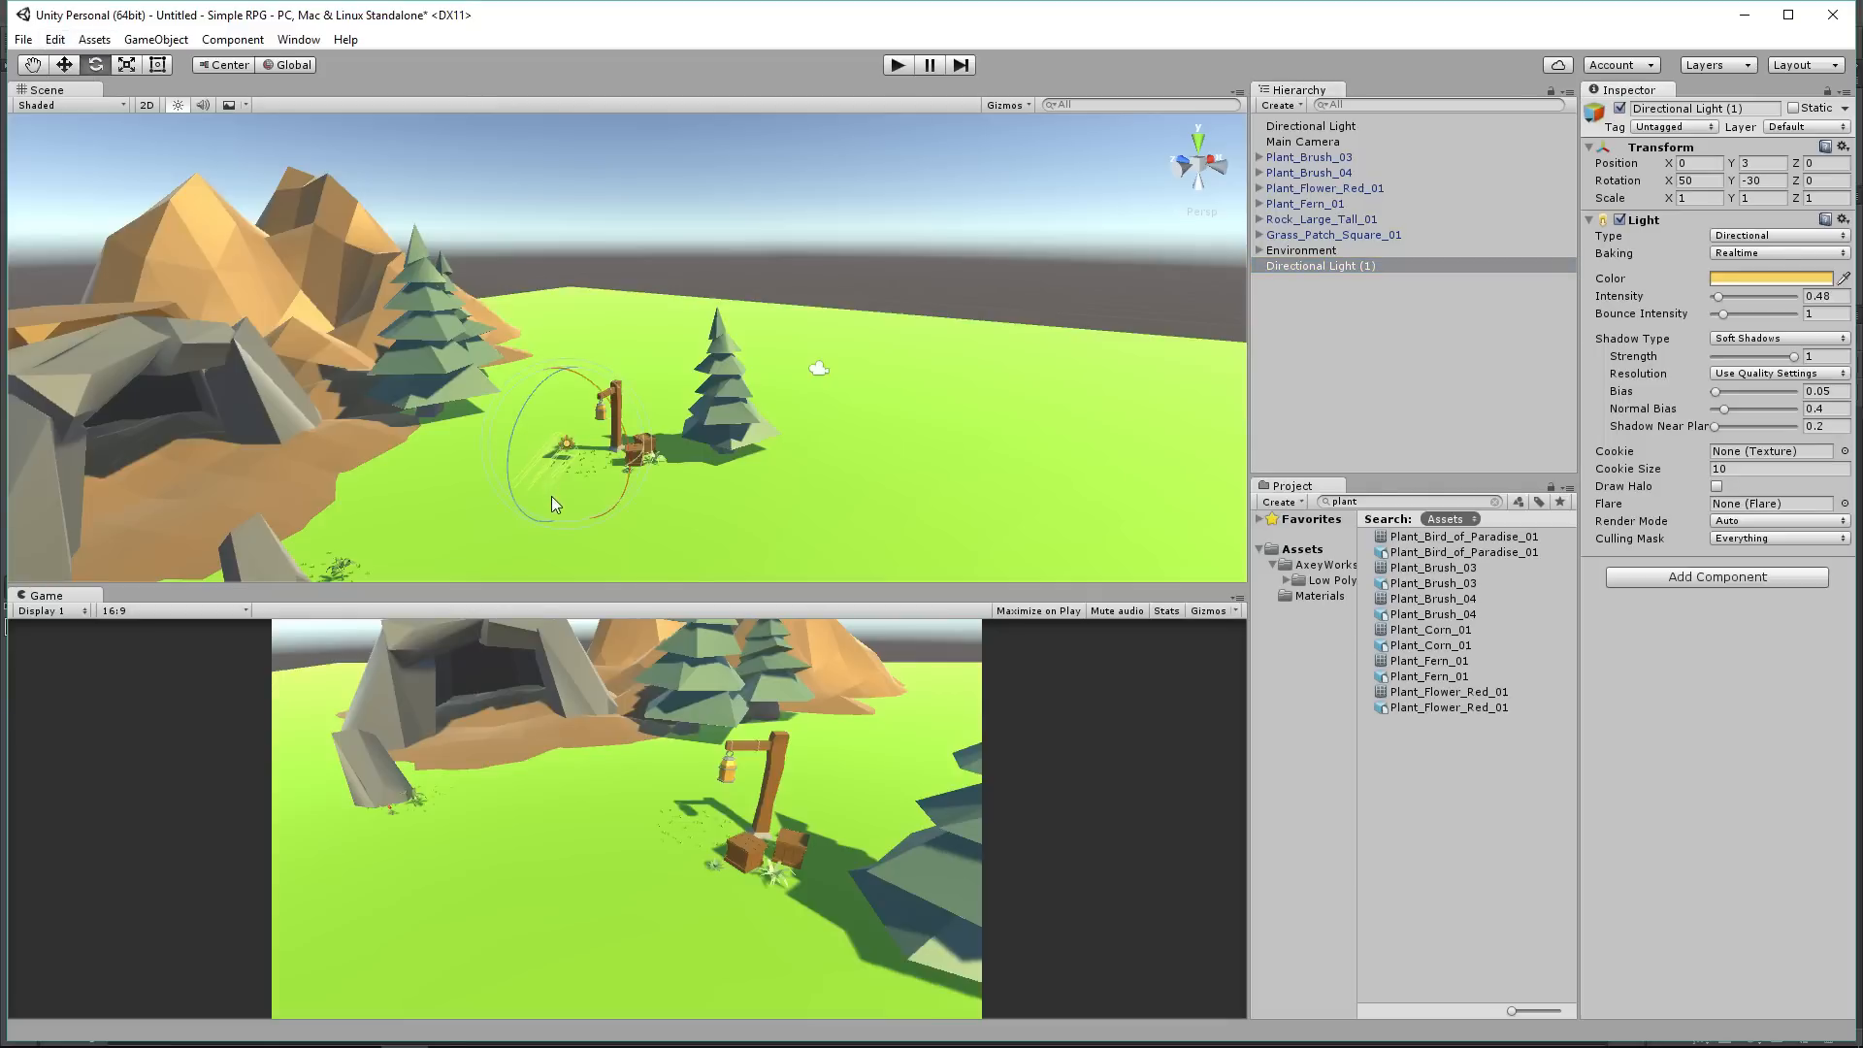
pyautogui.moveTo(590, 508); pyautogui.dragTo(681, 406, button='middle')
pyautogui.moveTo(661, 392); pyautogui.dragTo(848, 399)
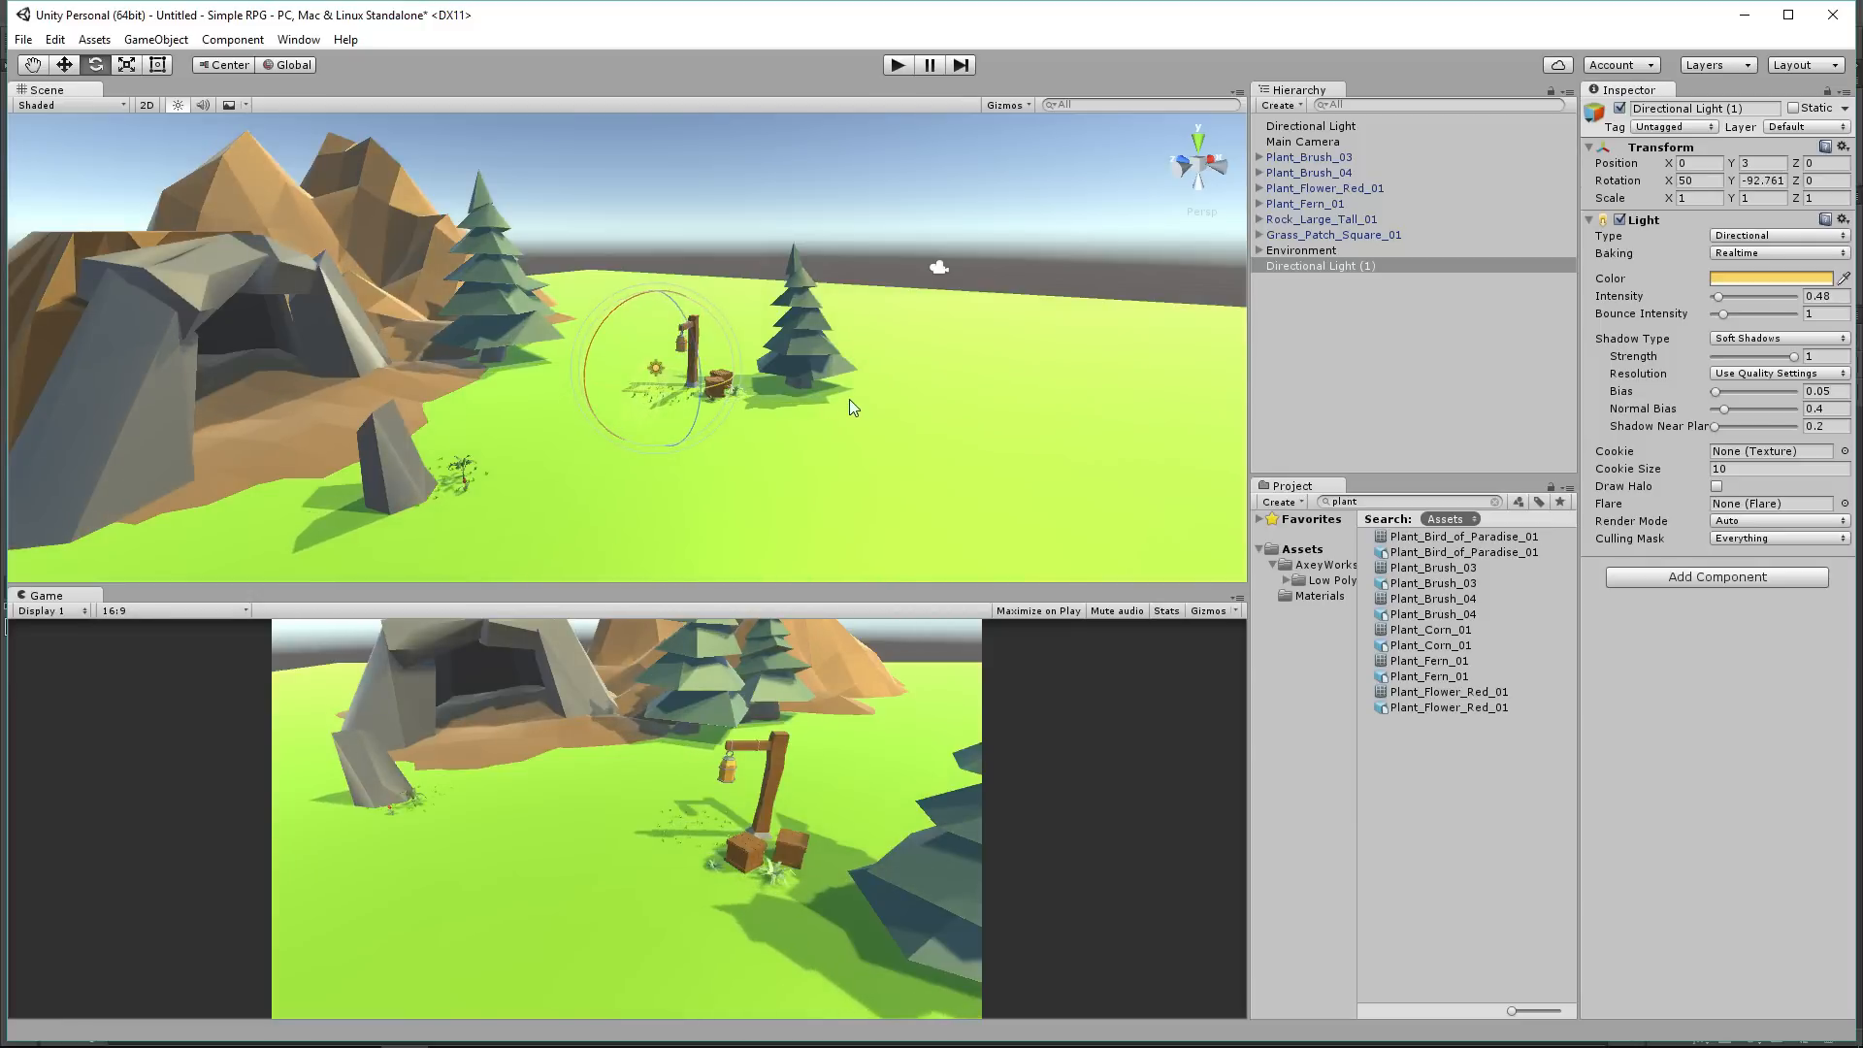
# Step: Set the duplicated light to No Shadows and change its colour to purple, 7B0FAA
pyautogui.click(1747, 340)
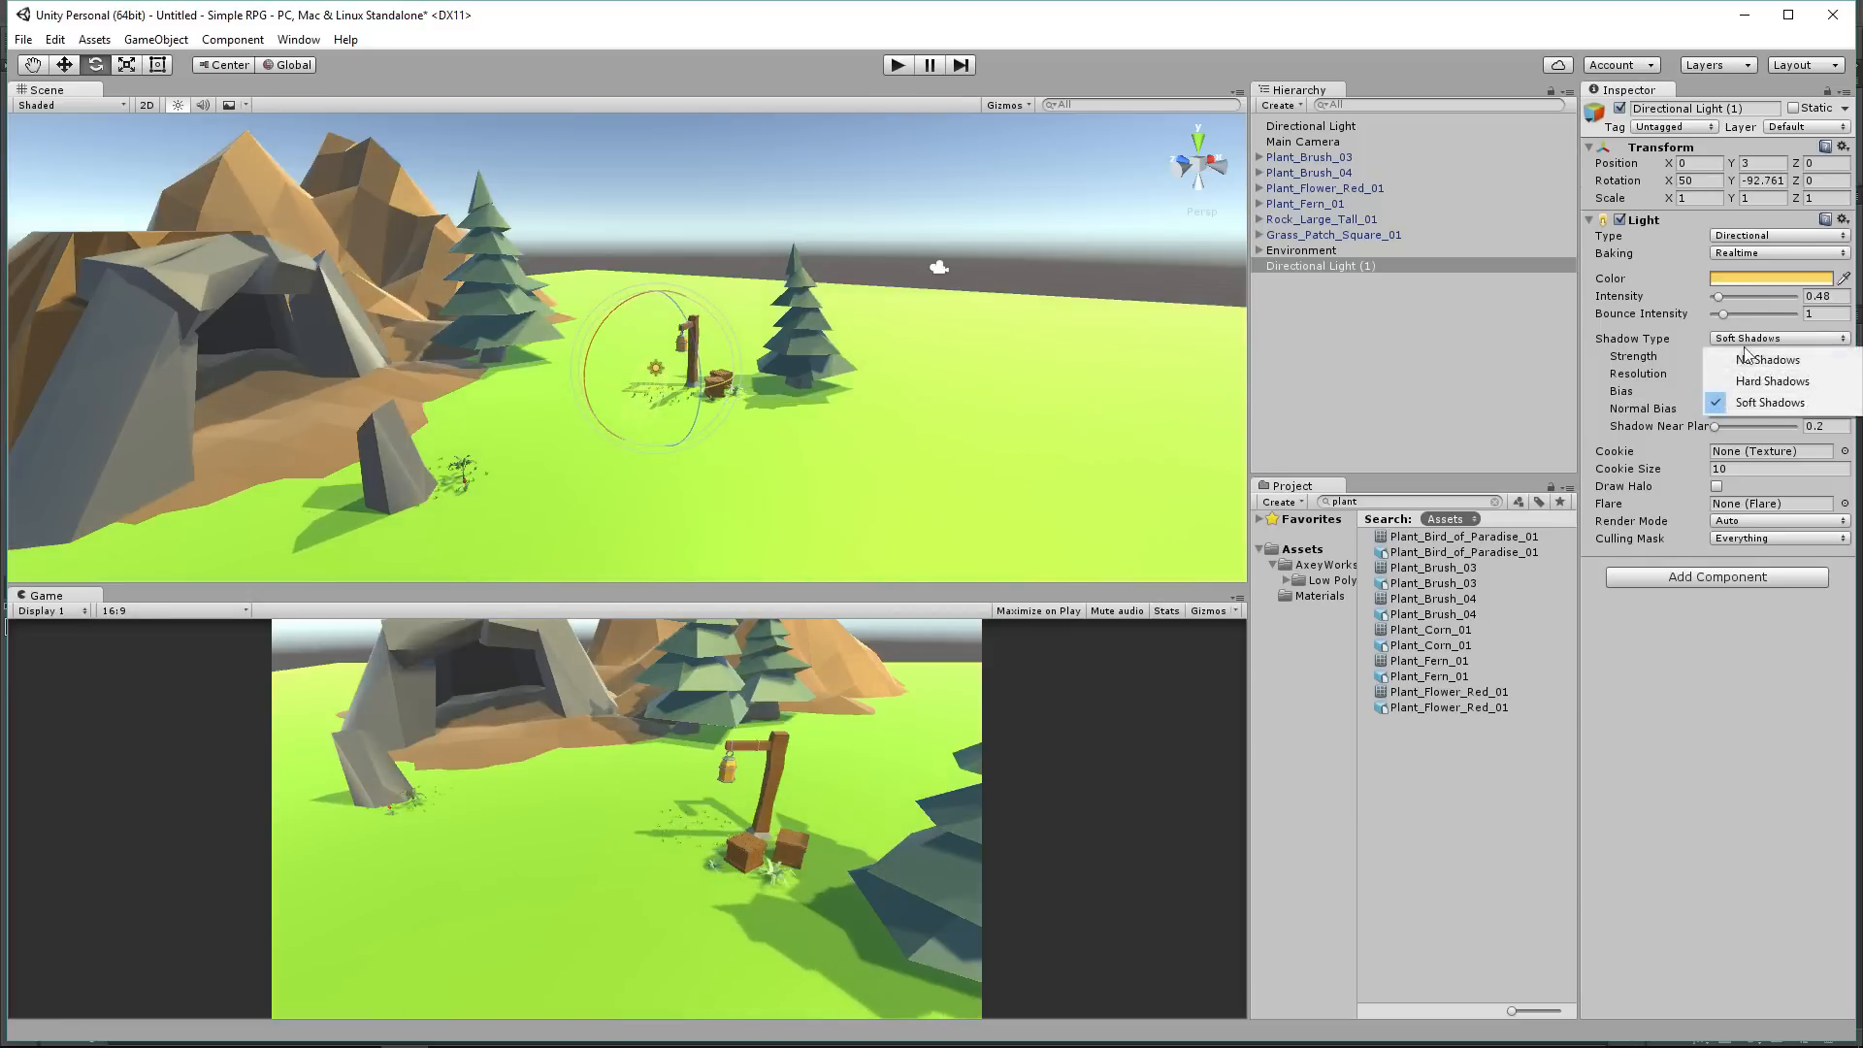
pyautogui.click(1741, 358)
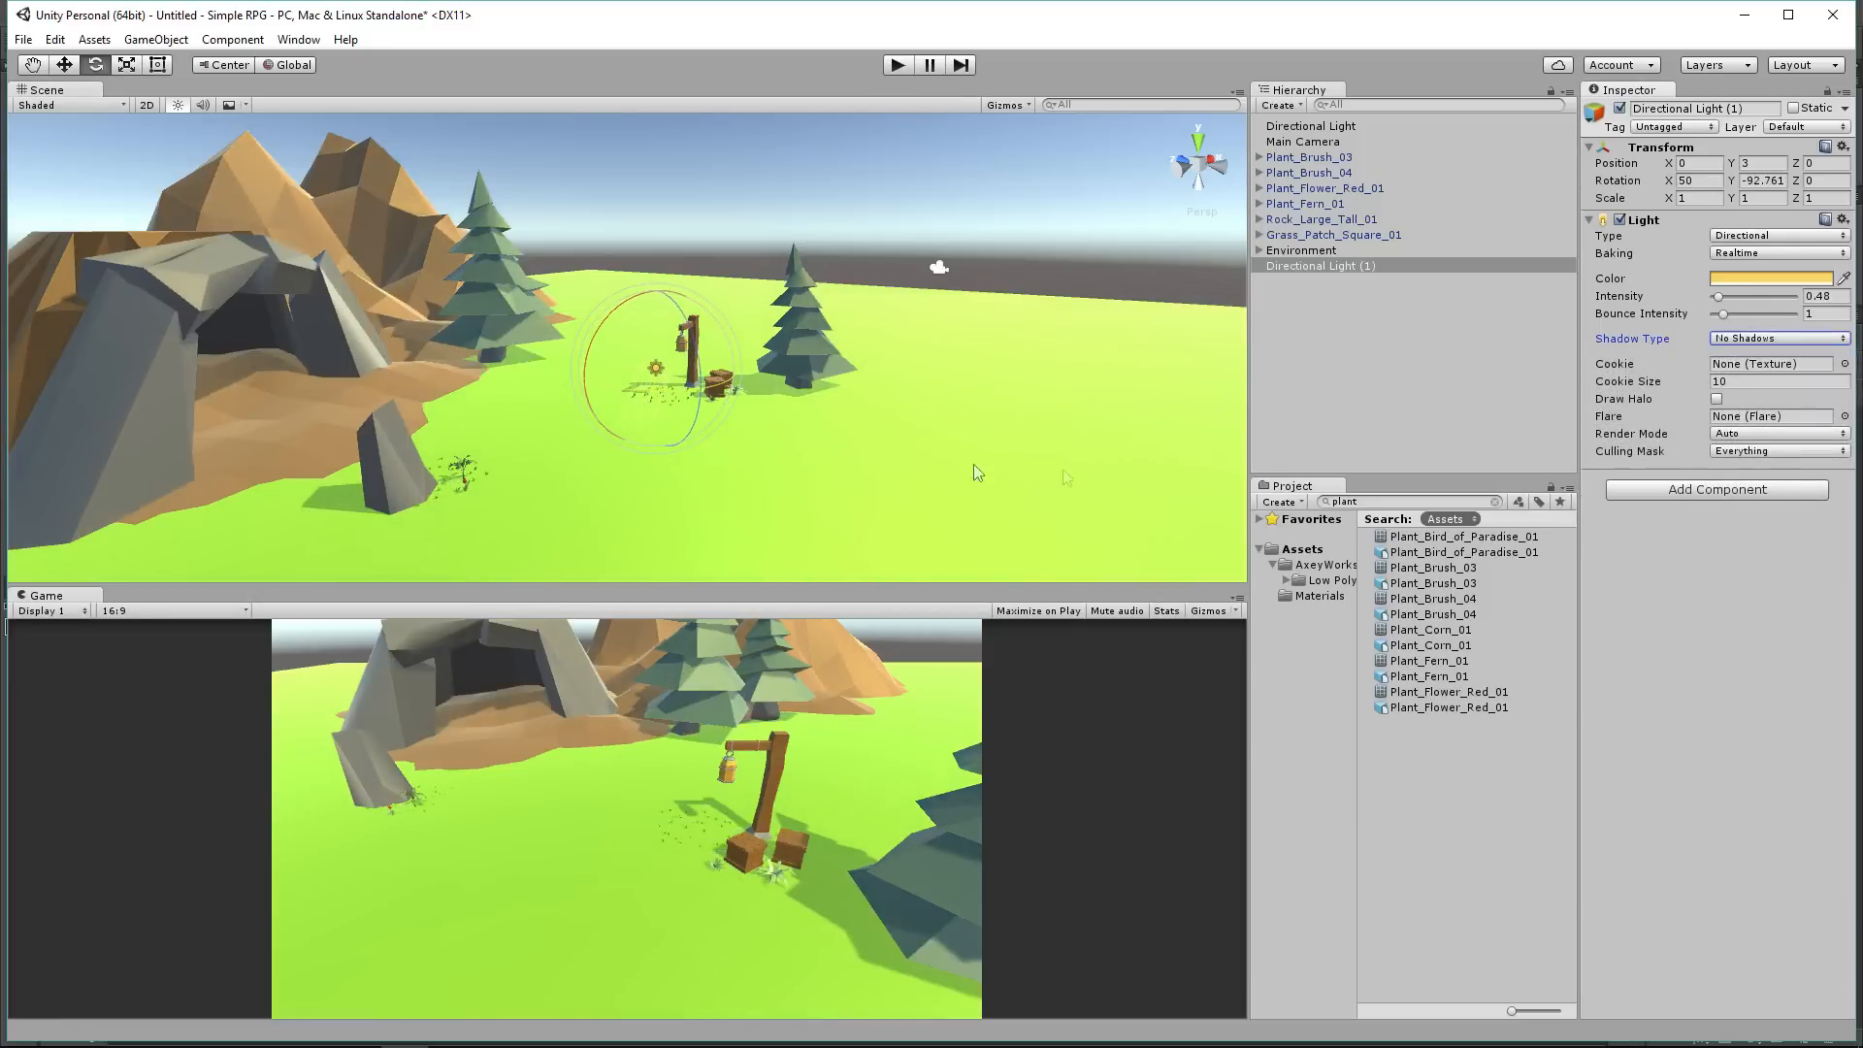
pyautogui.click(1747, 279)
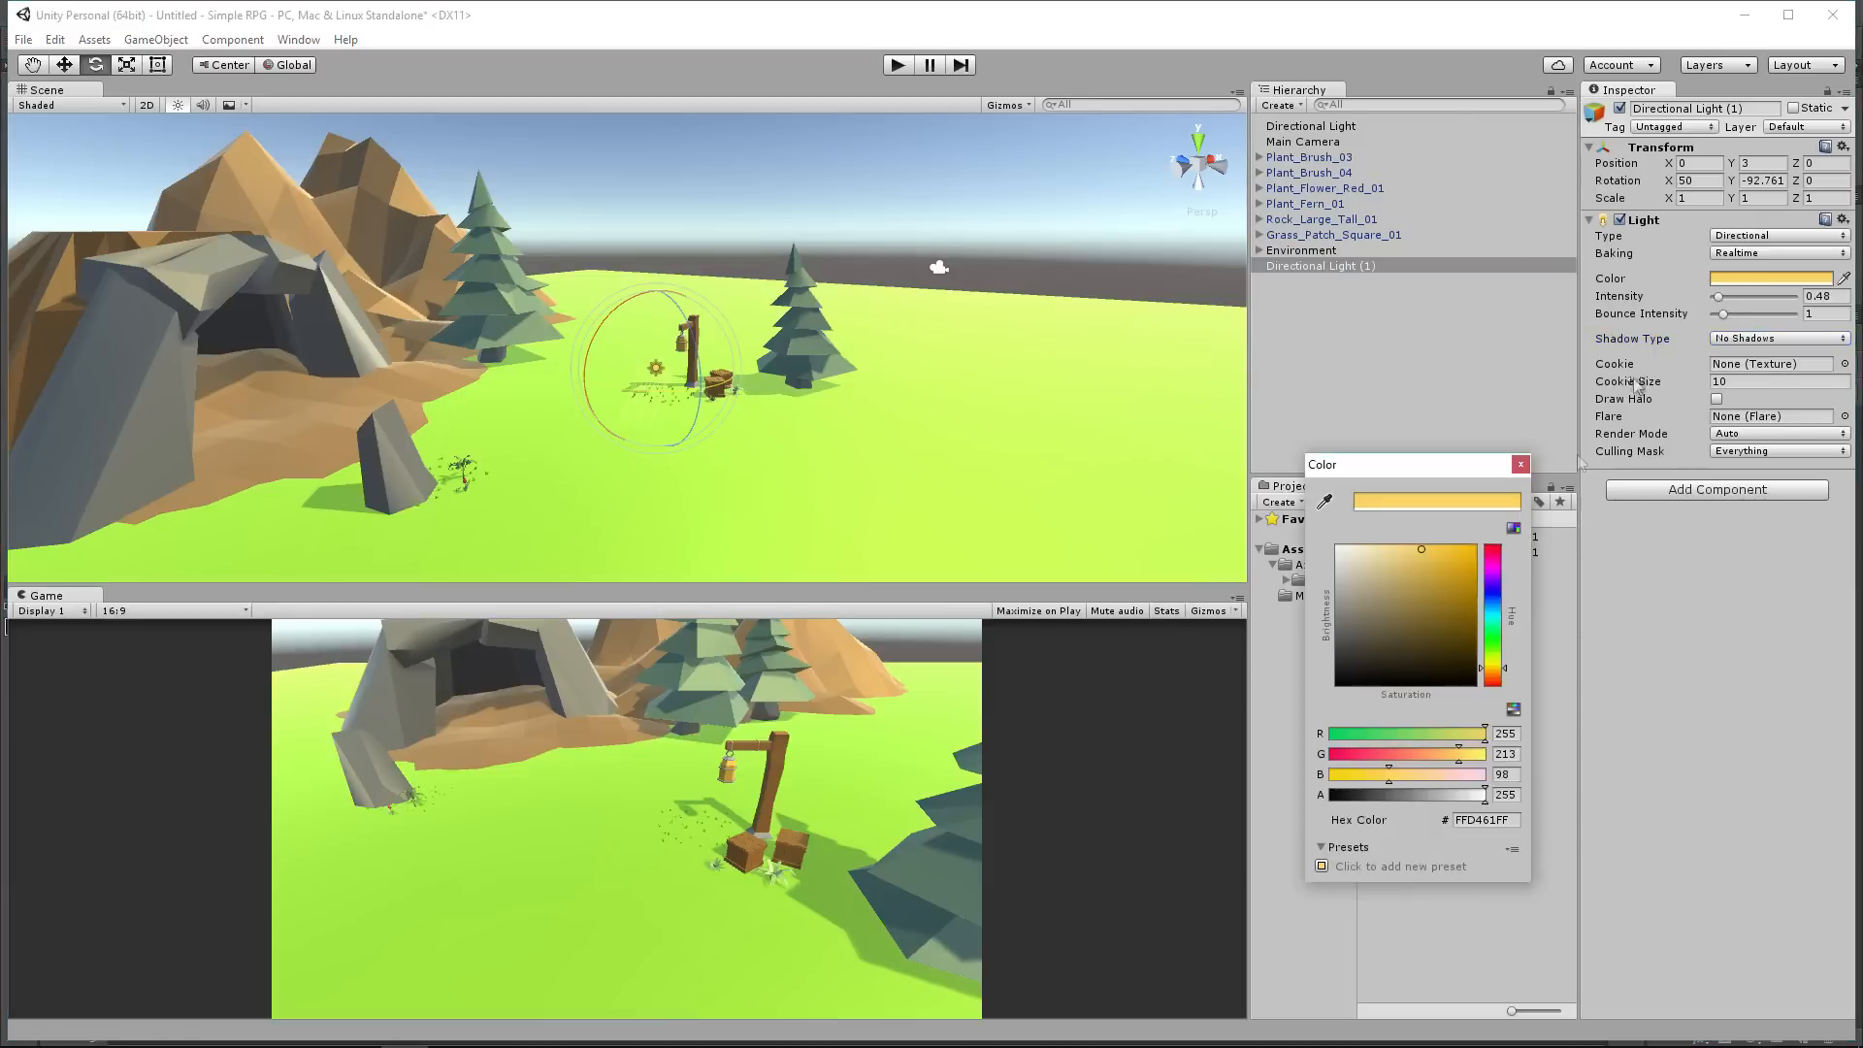
pyautogui.moveTo(1500, 590)
pyautogui.mouseDown()
pyautogui.moveTo(1458, 571)
pyautogui.moveTo(1463, 595)
pyautogui.mouseUp()
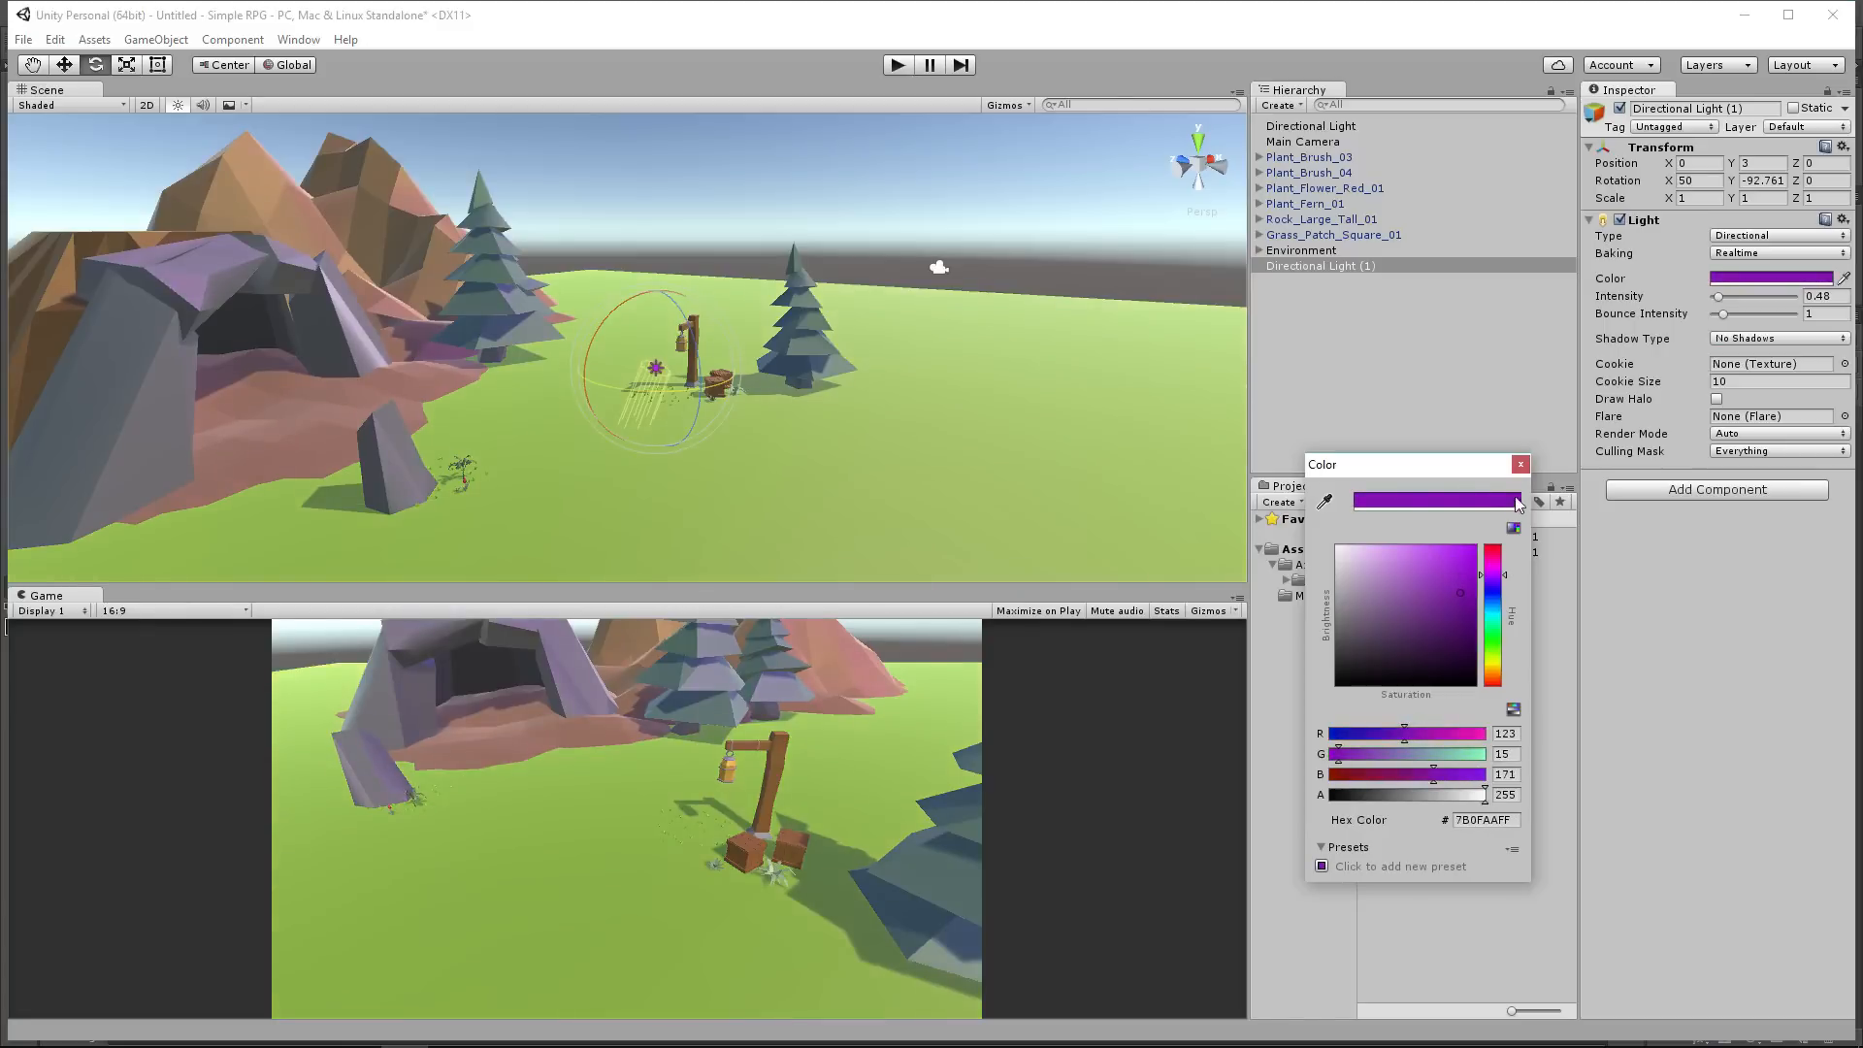
pyautogui.click(1520, 464)
# Step: Fine-tune the intensity of the purple light and of the original directional light, leaving the original at 0.48
pyautogui.click(1718, 299)
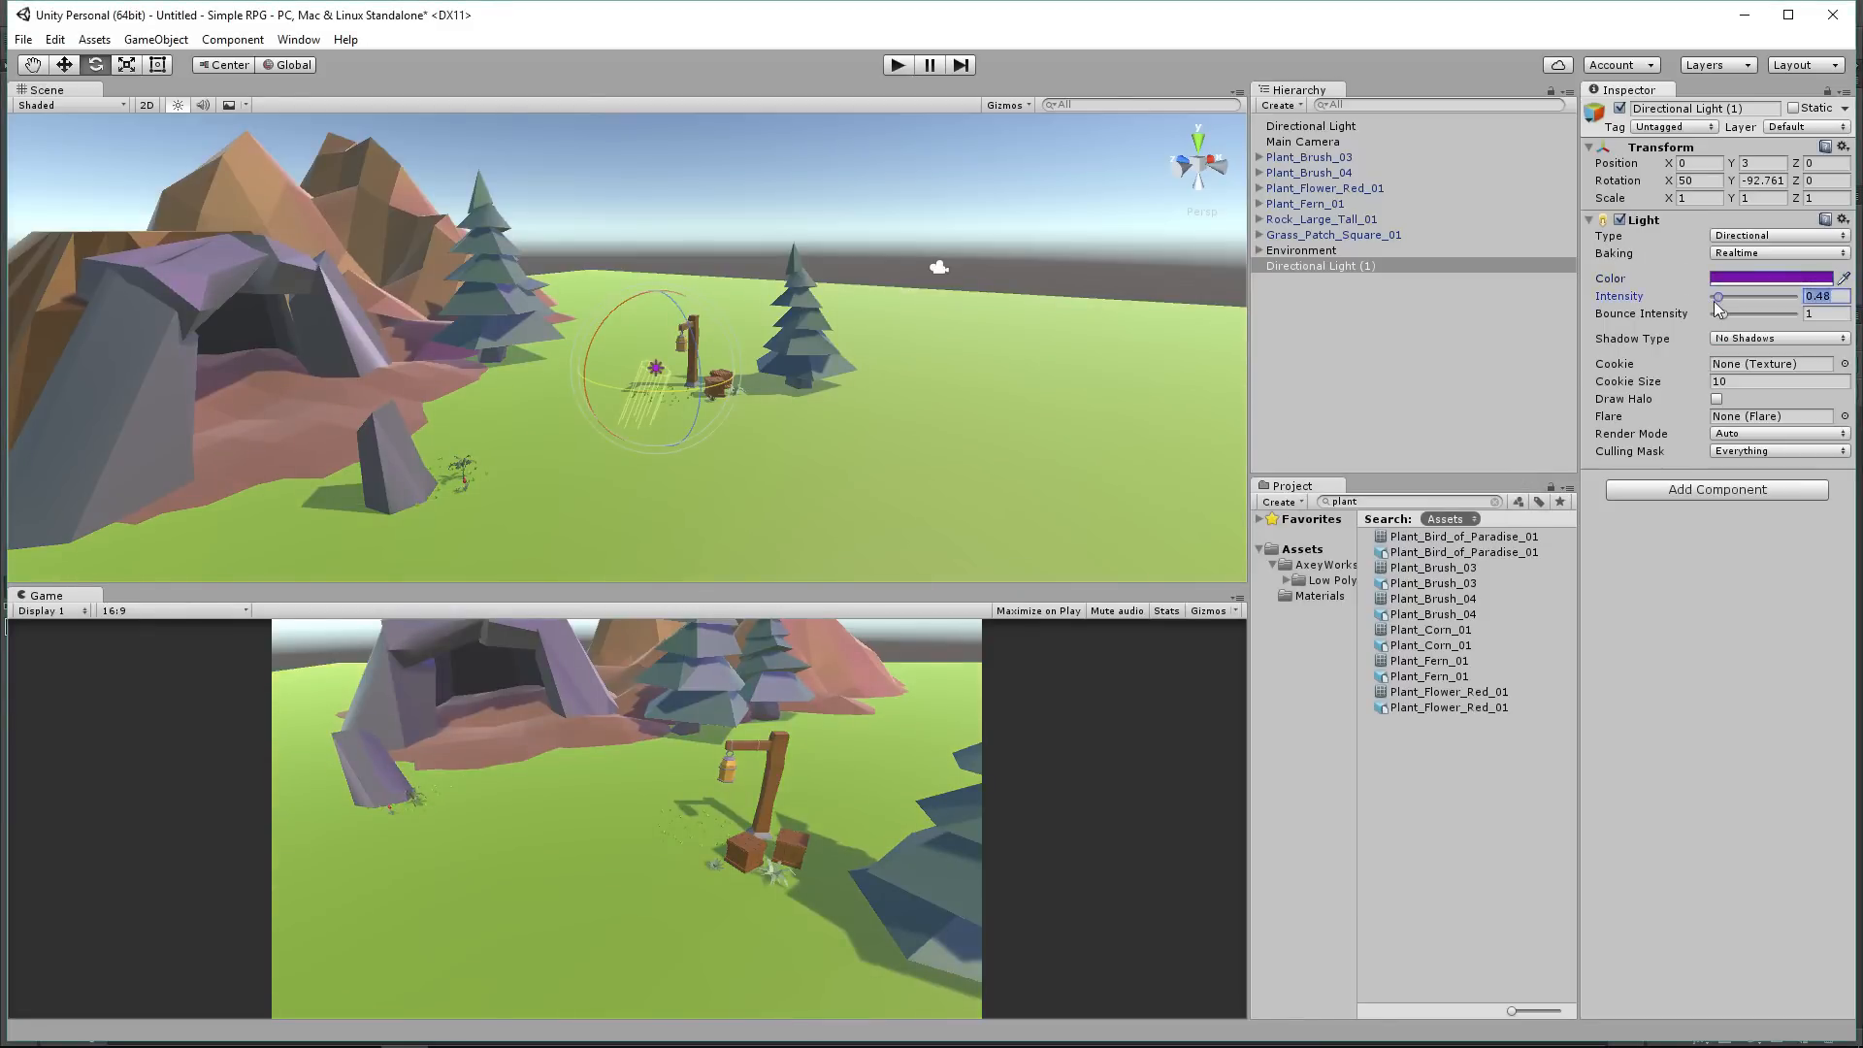
pyautogui.moveTo(1716, 303); pyautogui.dragTo(1713, 305)
pyautogui.click(1340, 142)
pyautogui.click(1312, 127)
pyautogui.click(1718, 300)
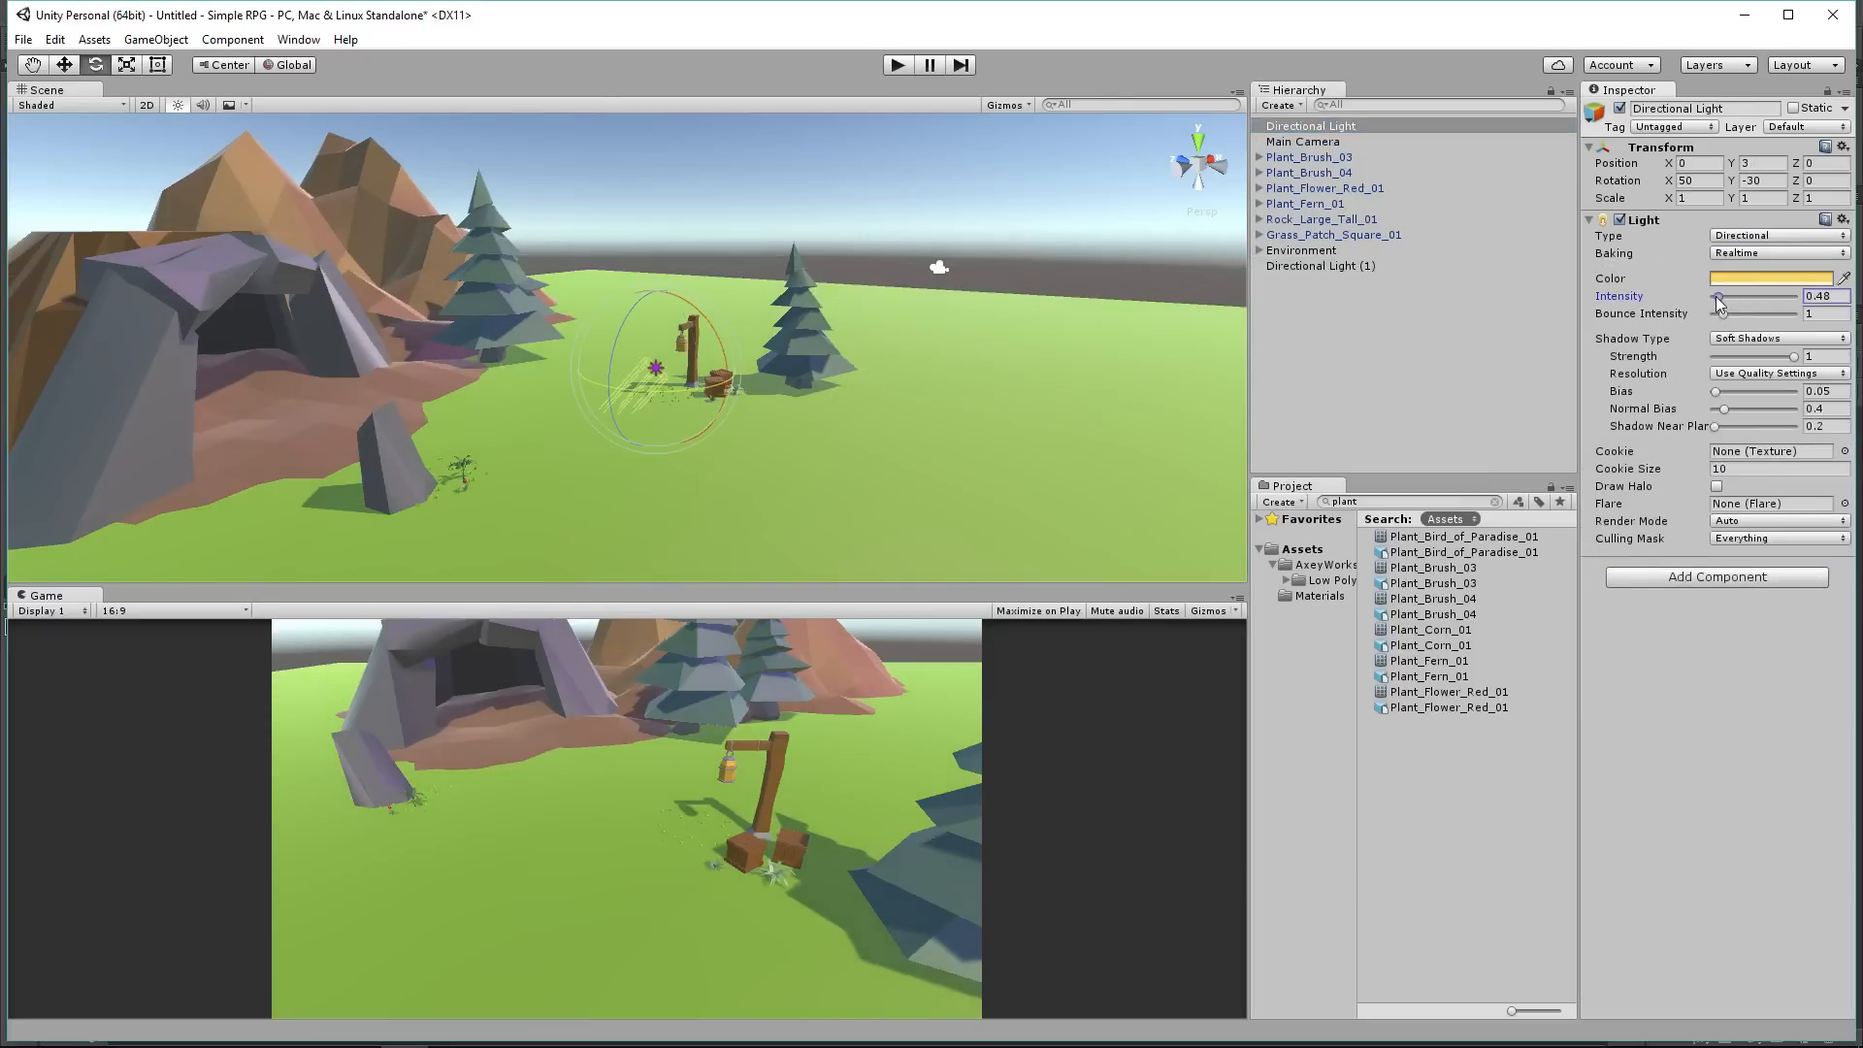
pyautogui.moveTo(1717, 301); pyautogui.dragTo(1718, 301)
# Step: Open the scene's Lighting settings and enable fog
pyautogui.click(312, 41)
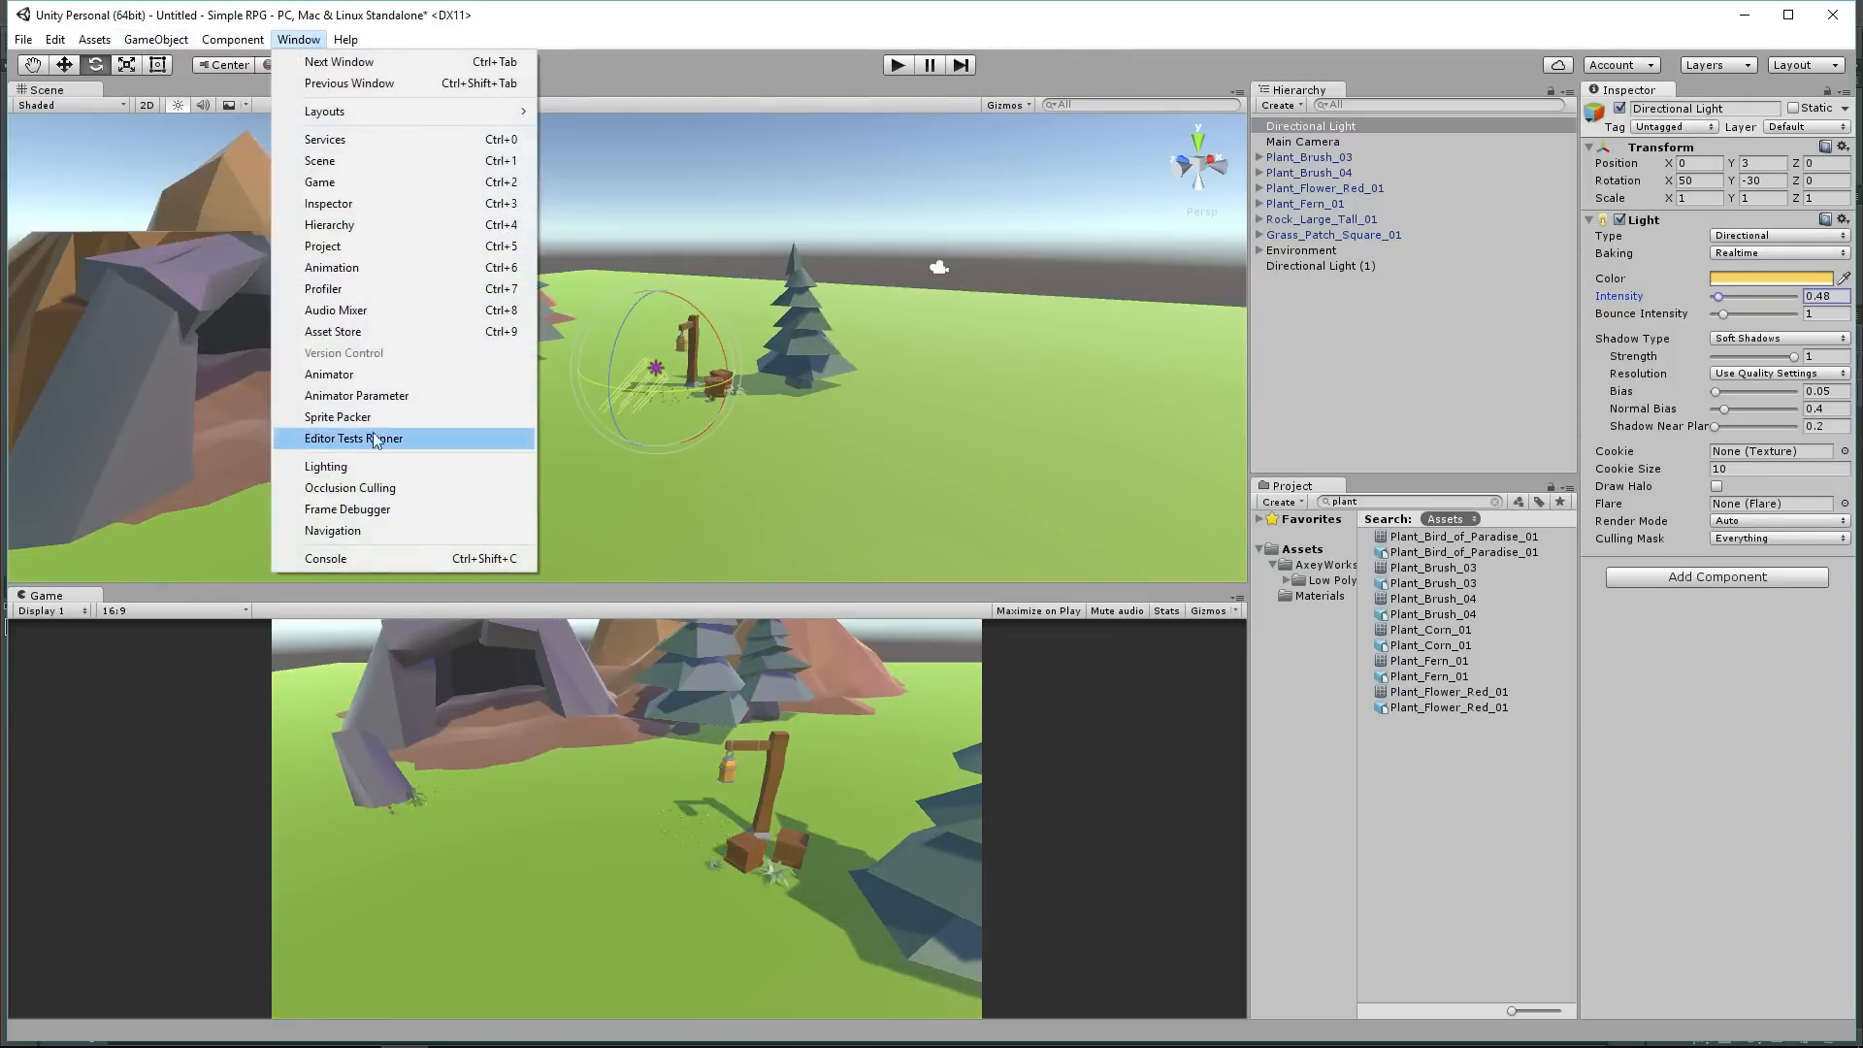
pyautogui.click(367, 467)
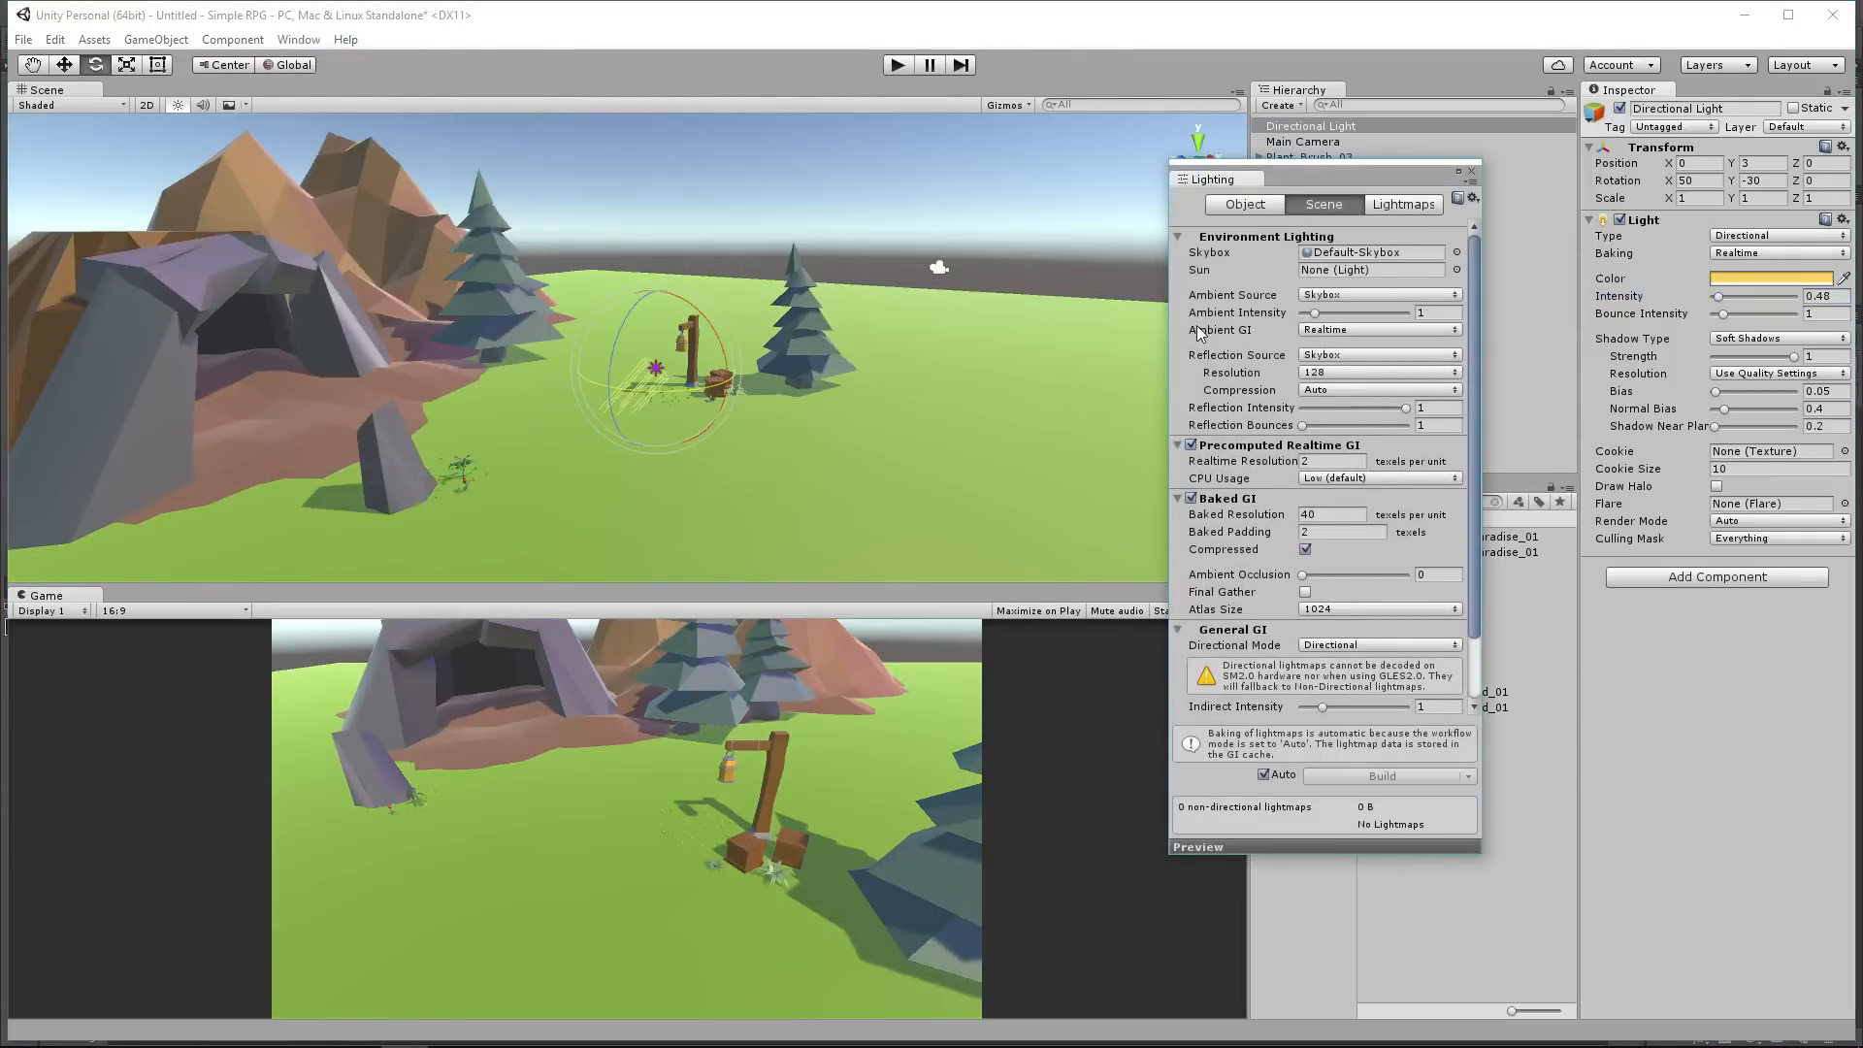
pyautogui.moveTo(1309, 179); pyautogui.dragTo(1359, 147)
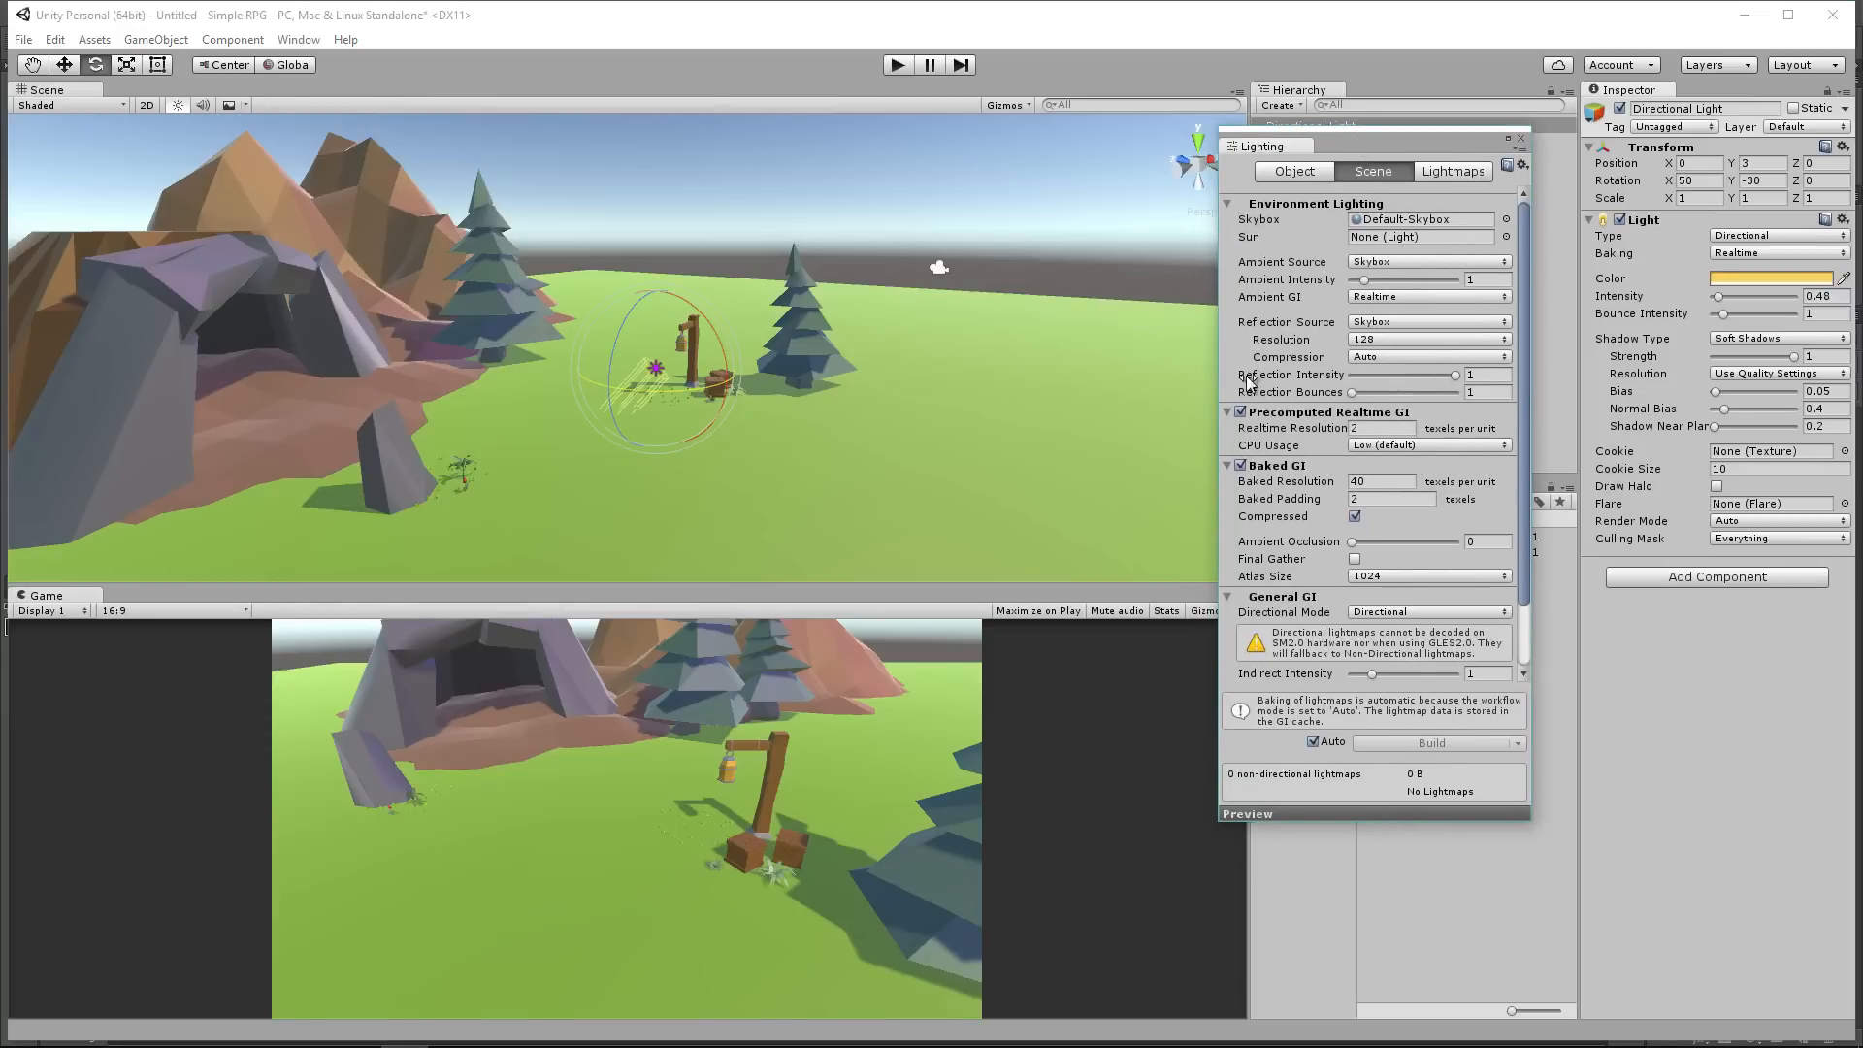
pyautogui.scroll(-3, 1249, 383)
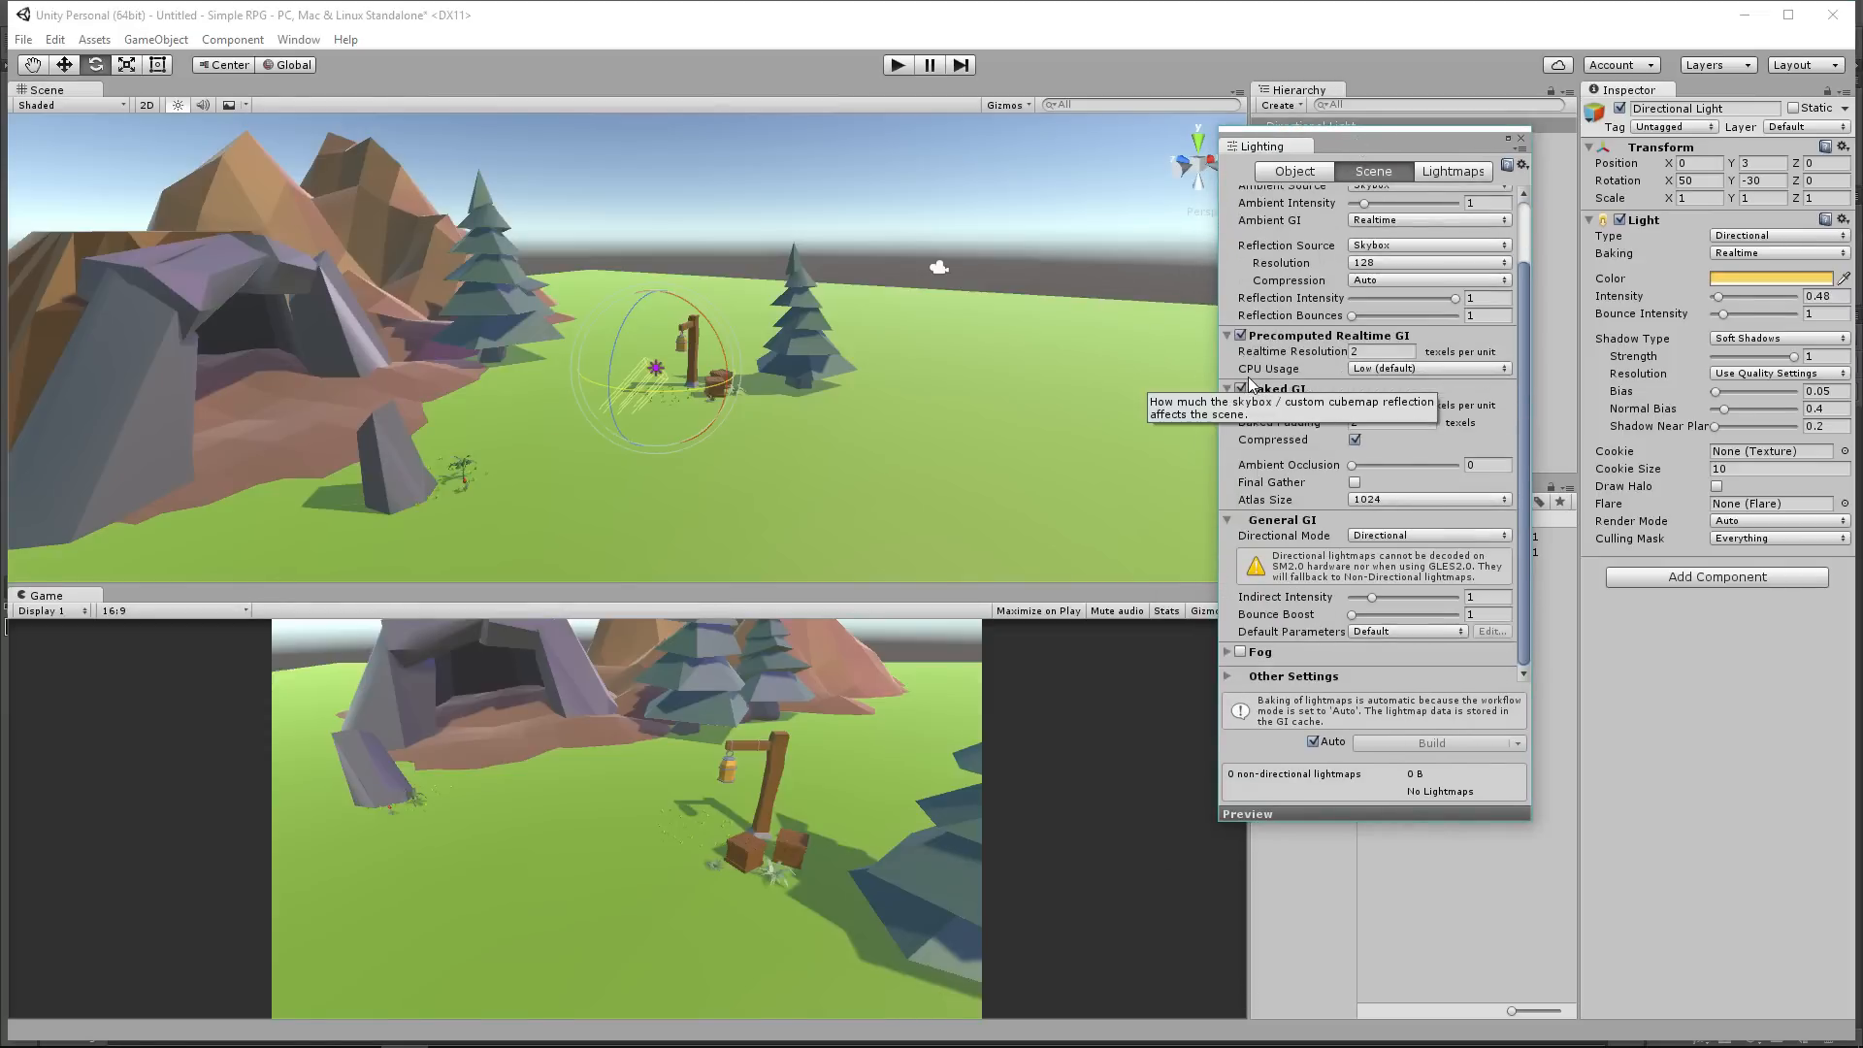
pyautogui.click(1242, 652)
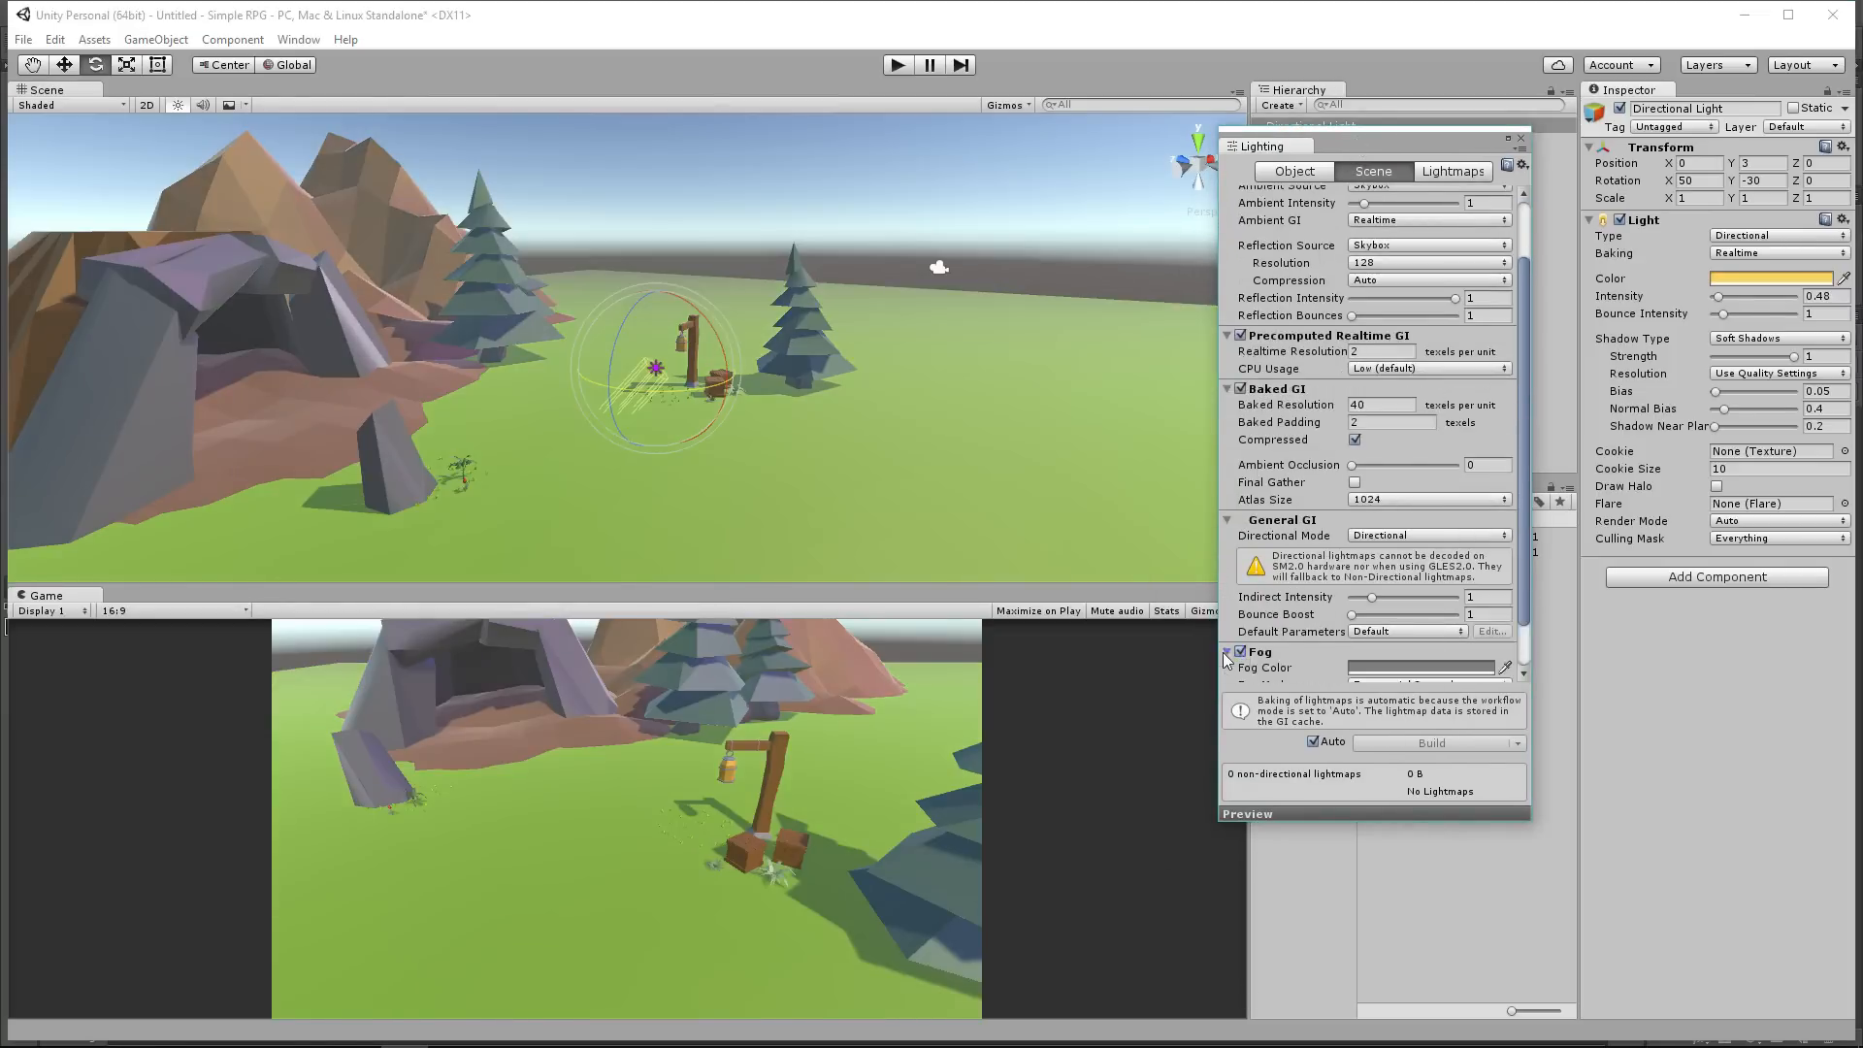
# Step: Keep the fog mode at Exponential Squared, set its density to 0.02, and give the fog a purple colour
pyautogui.scroll(-2, 1283, 640)
pyautogui.click(1371, 631)
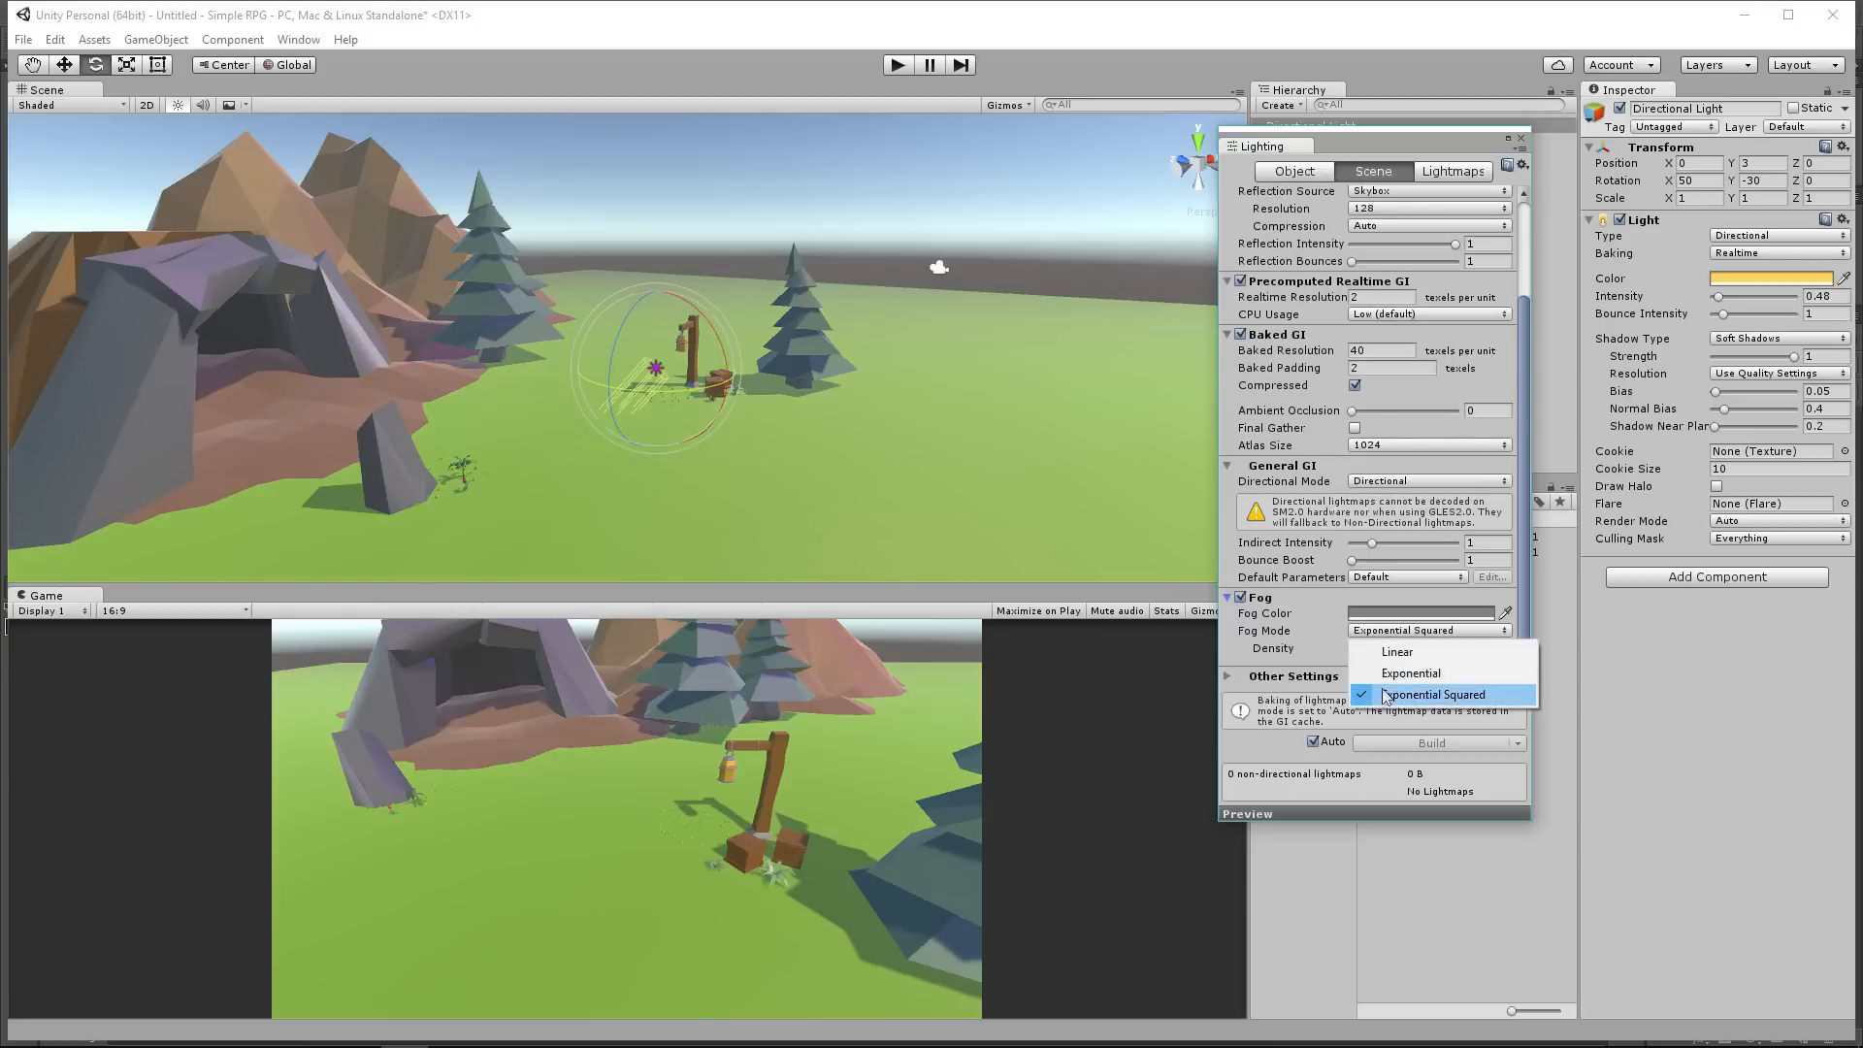
pyautogui.click(1521, 623)
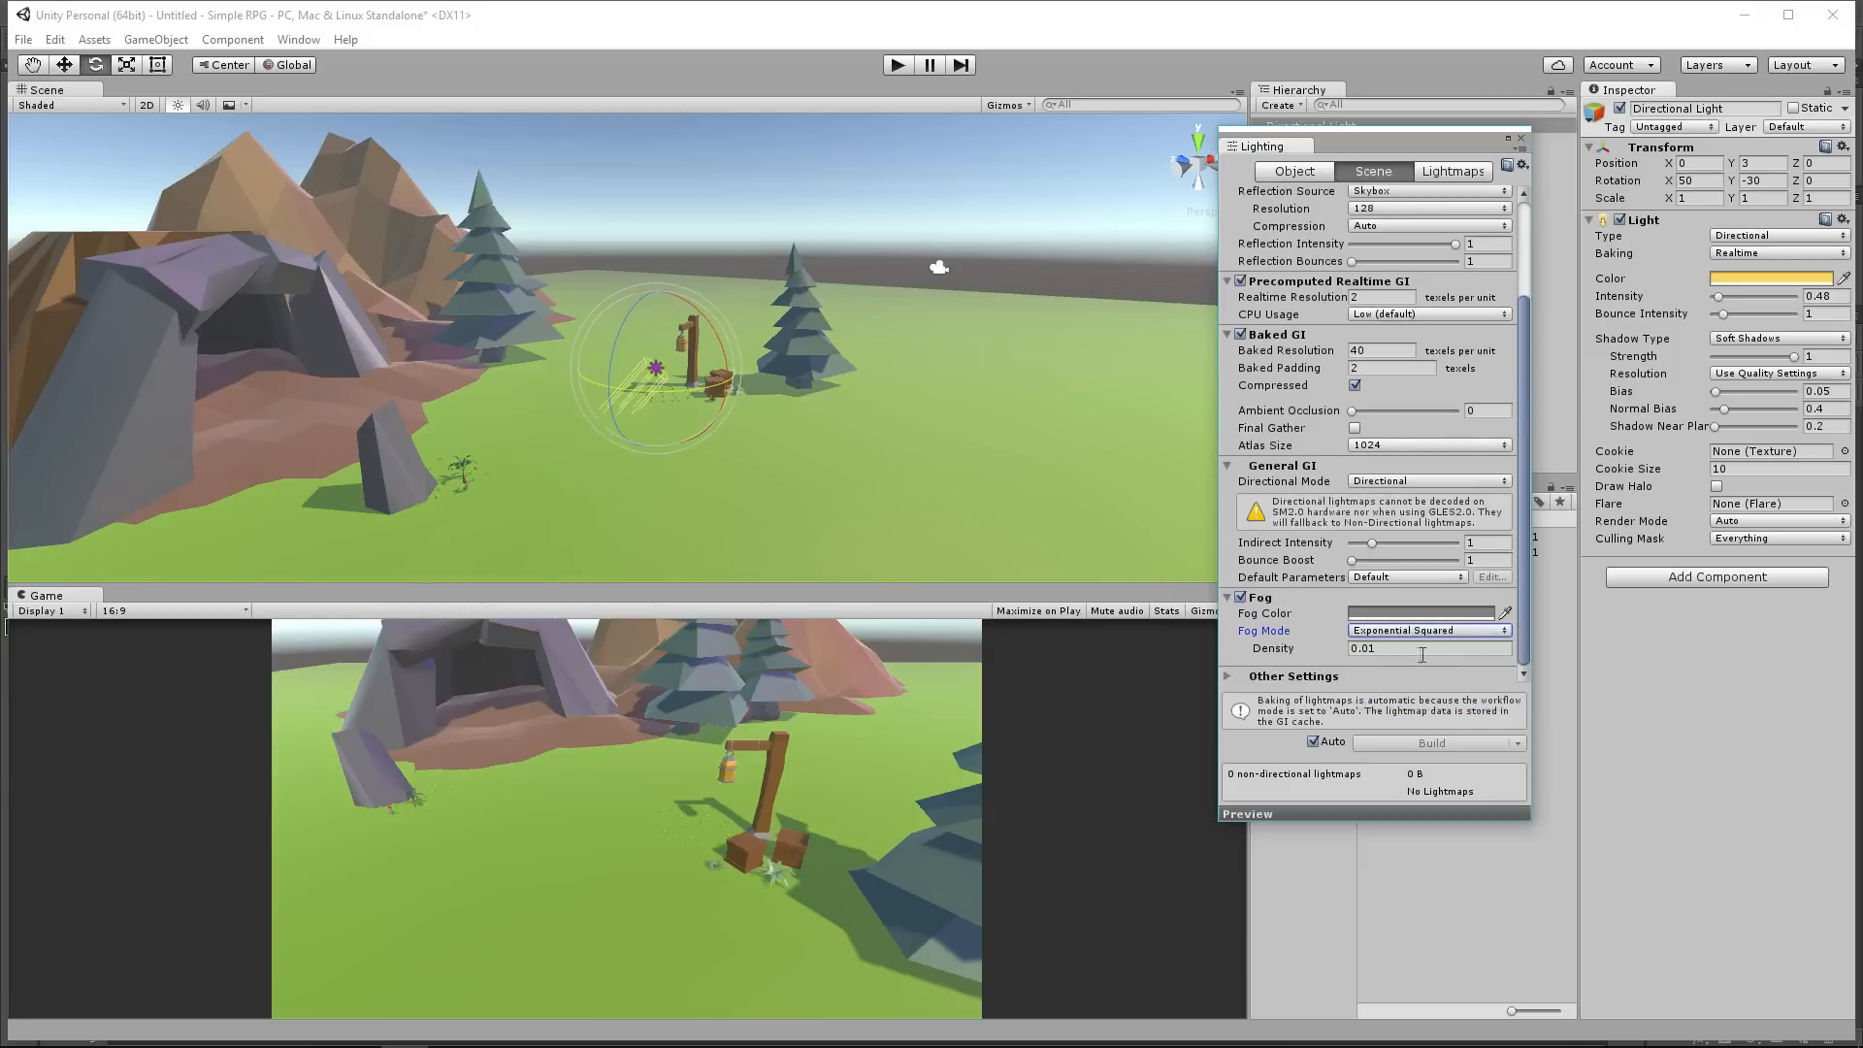
pyautogui.moveTo(1266, 663); pyautogui.dragTo(1339, 649)
pyautogui.write('0.02')
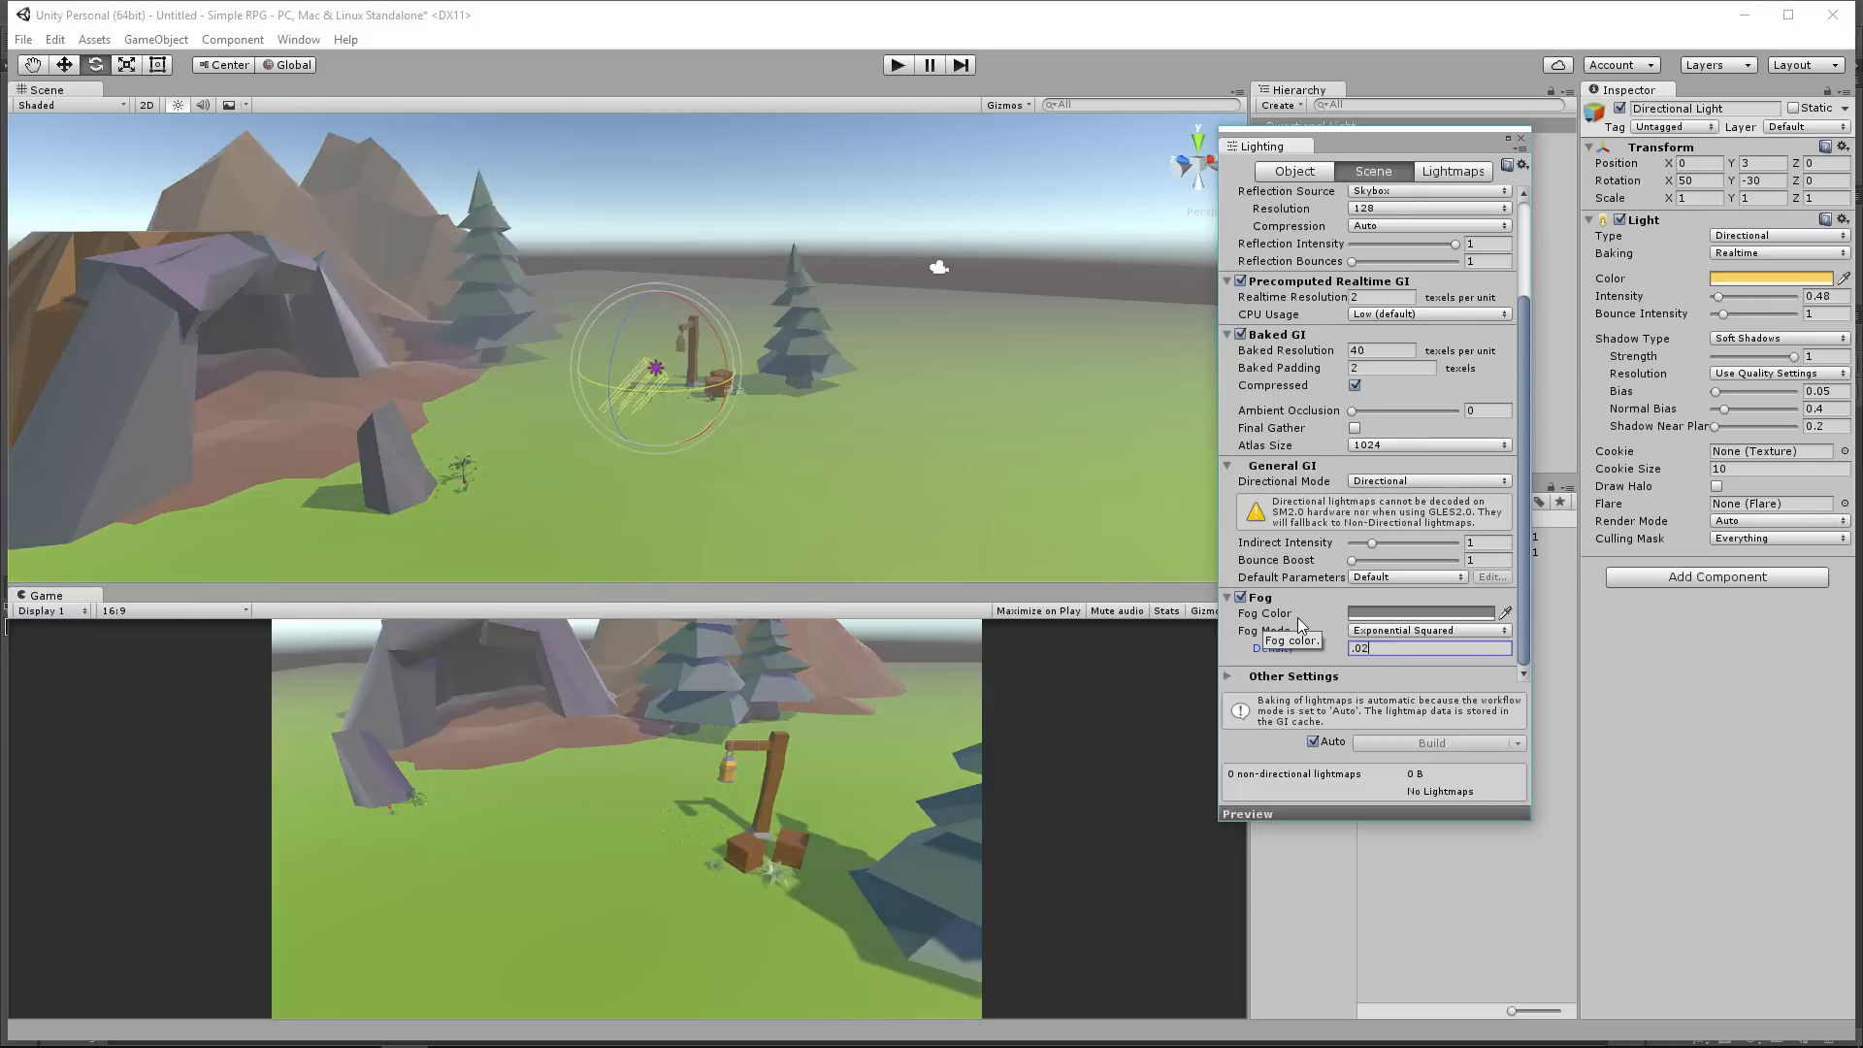
pyautogui.click(1427, 612)
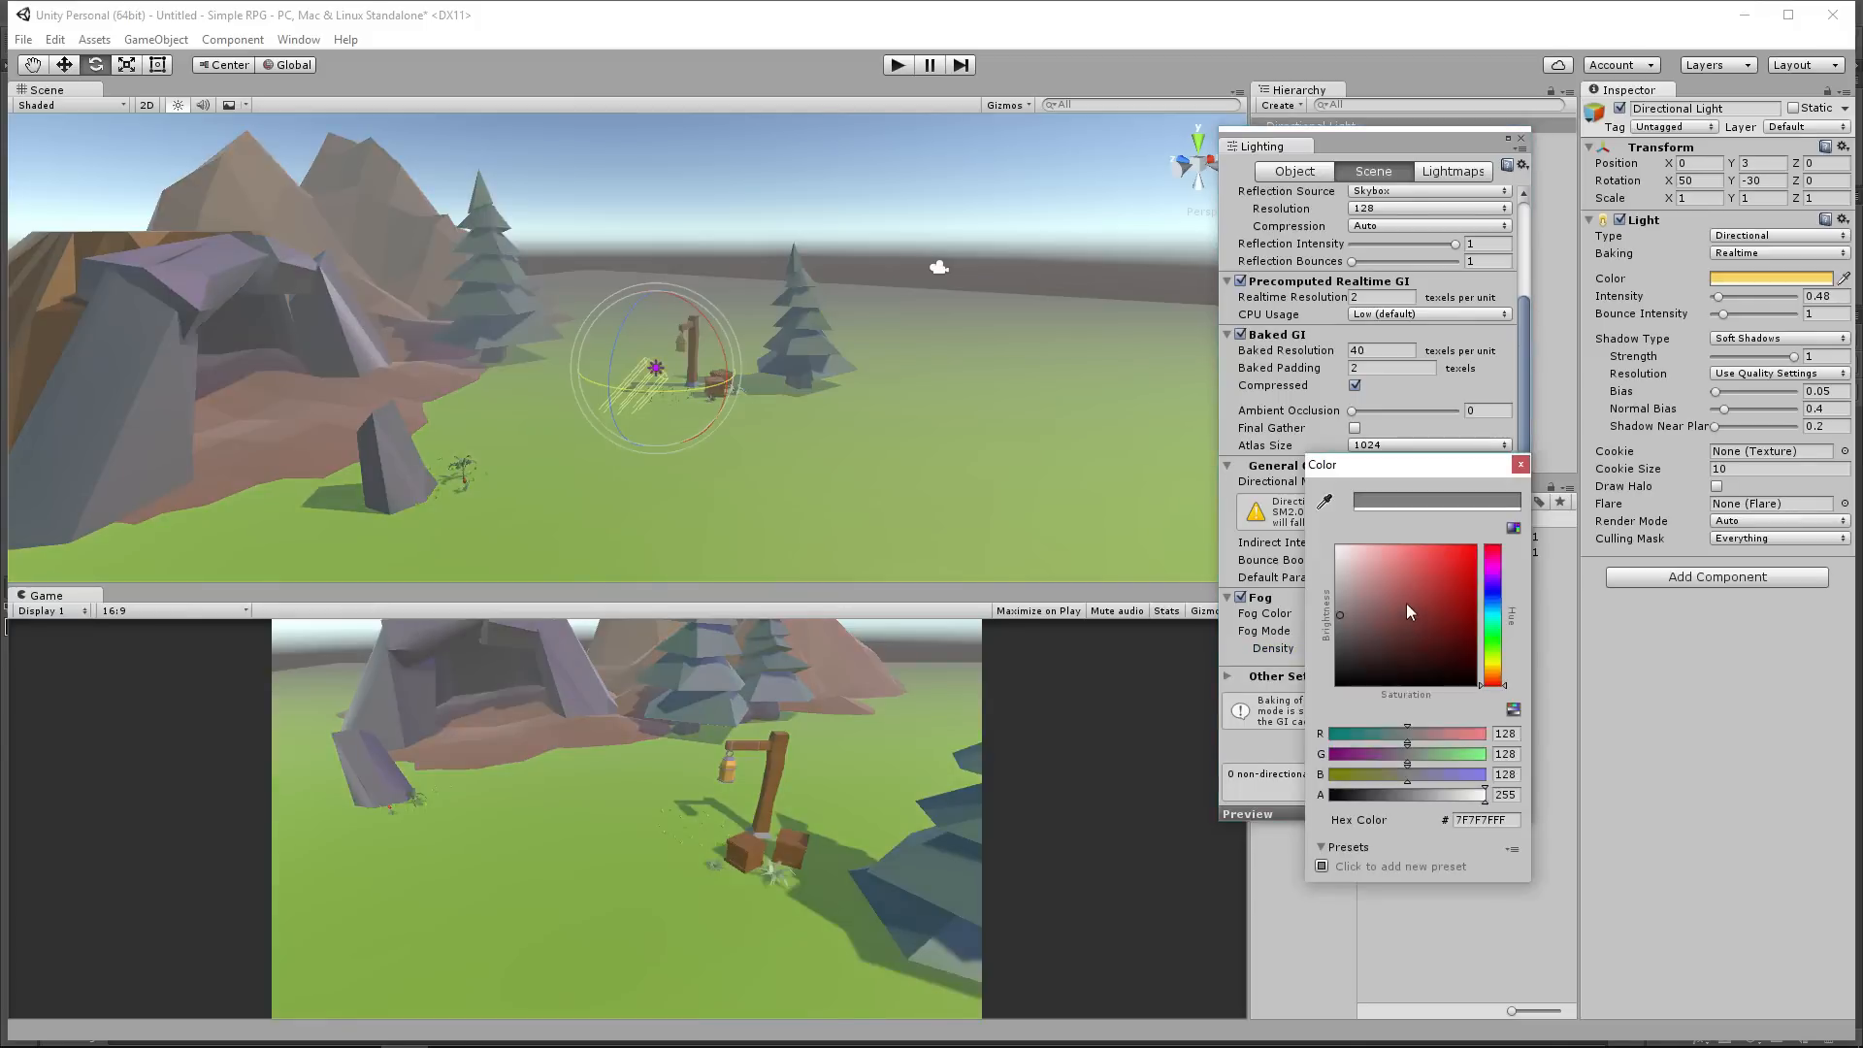
pyautogui.moveTo(1473, 601); pyautogui.dragTo(1384, 637)
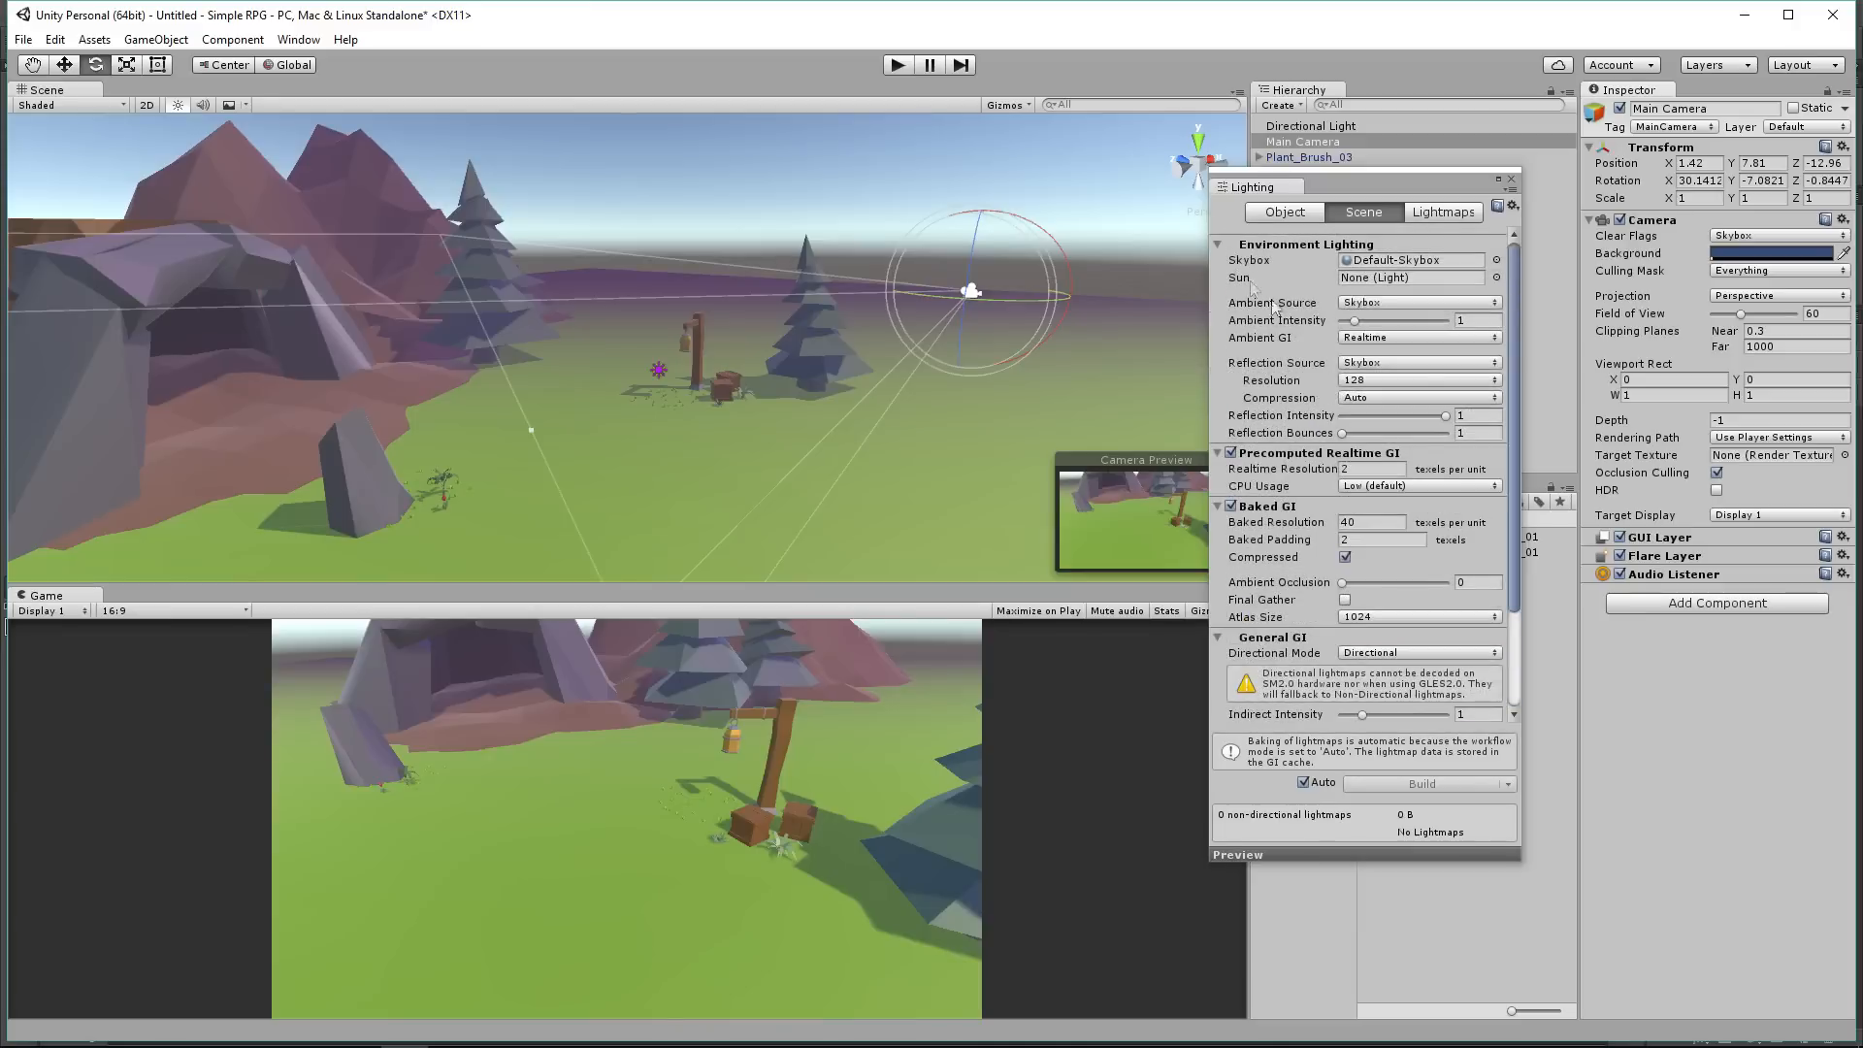
# Step: Set the ambient intensity to 0.55, change the ambient source to Color with a deep violet, and close the Lighting settings
pyautogui.moveTo(1355, 321); pyautogui.dragTo(1351, 328)
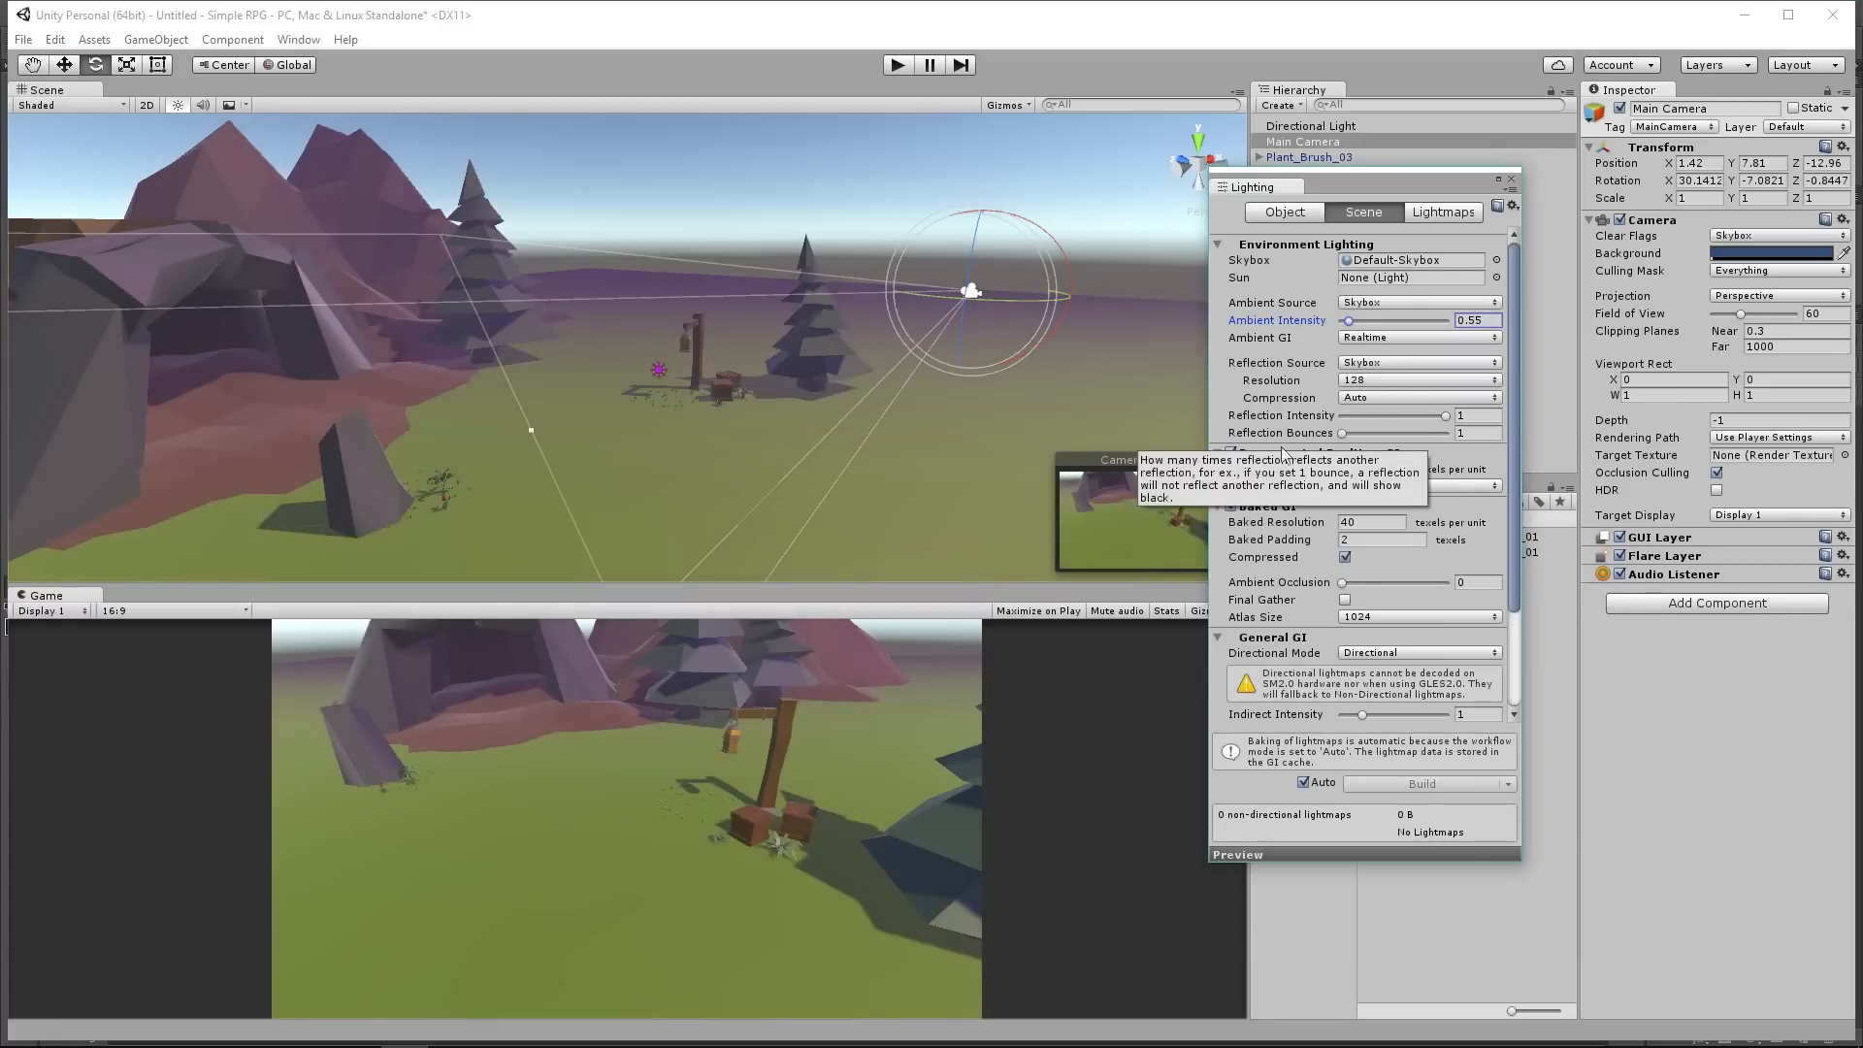
pyautogui.click(1351, 302)
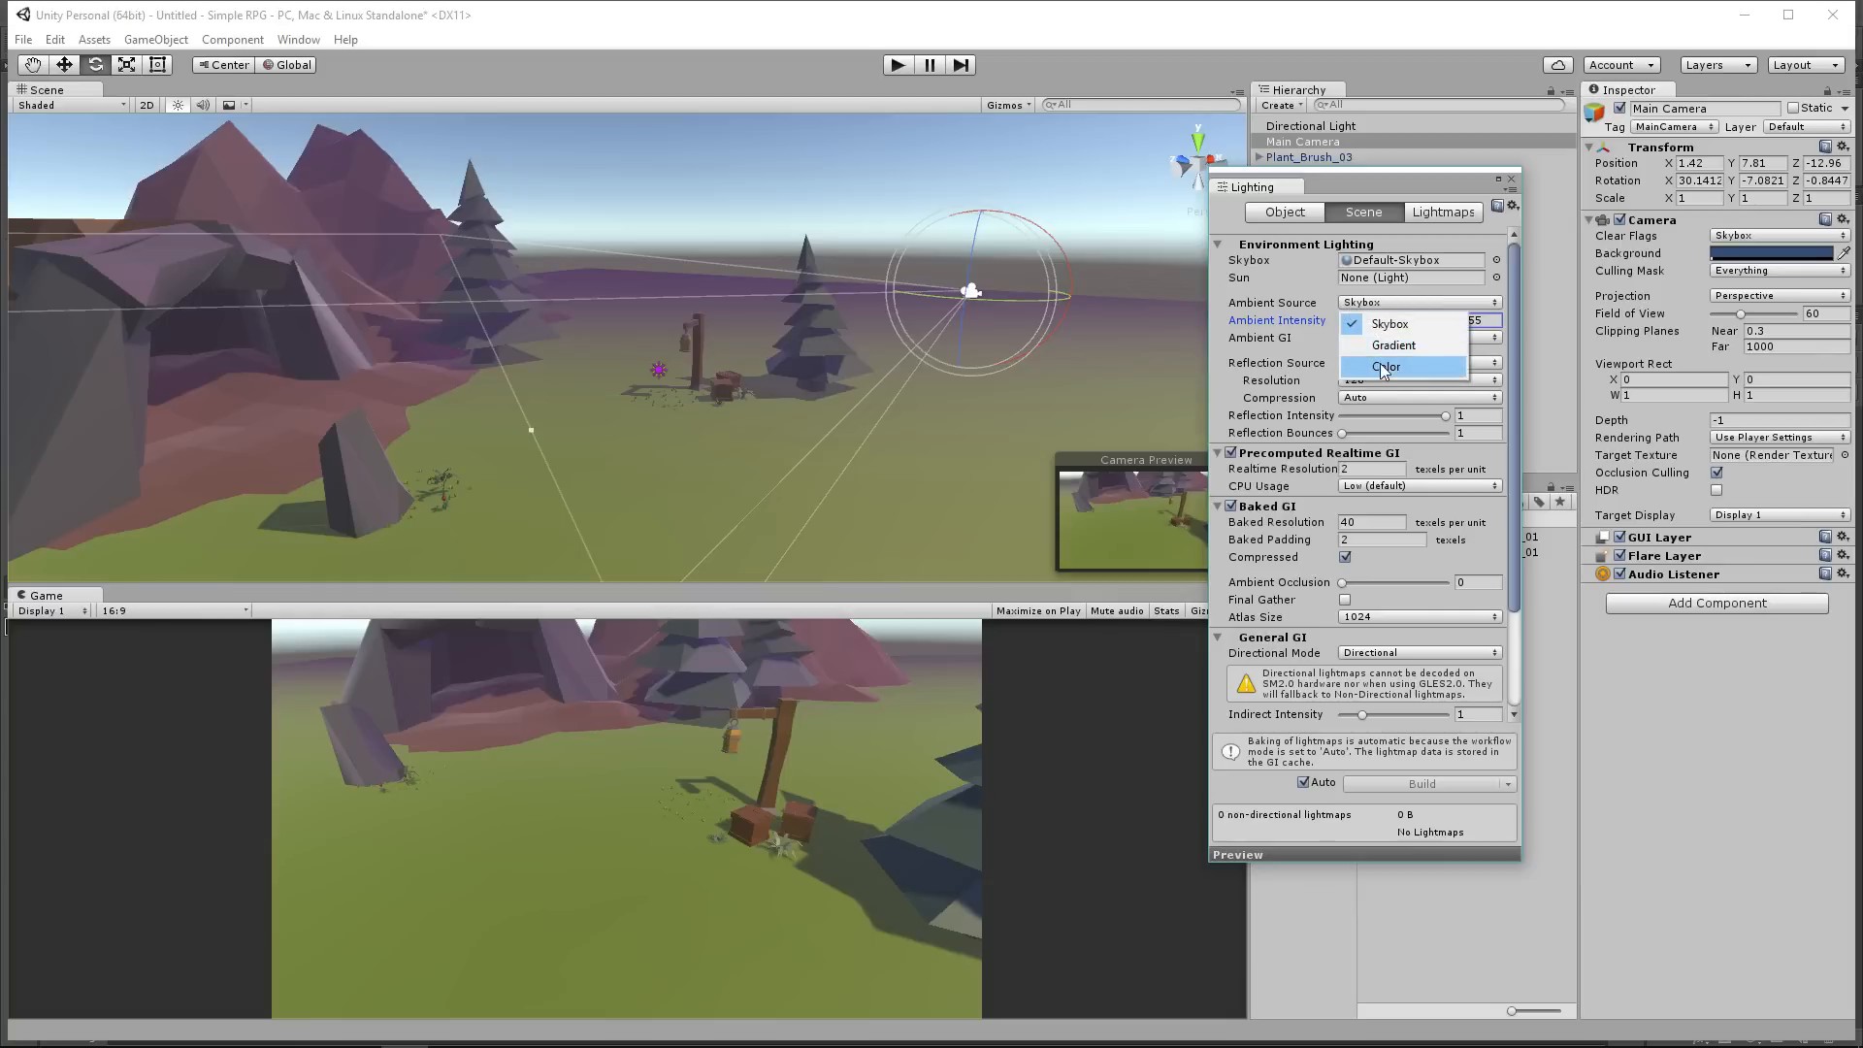
pyautogui.click(1384, 367)
pyautogui.click(1386, 320)
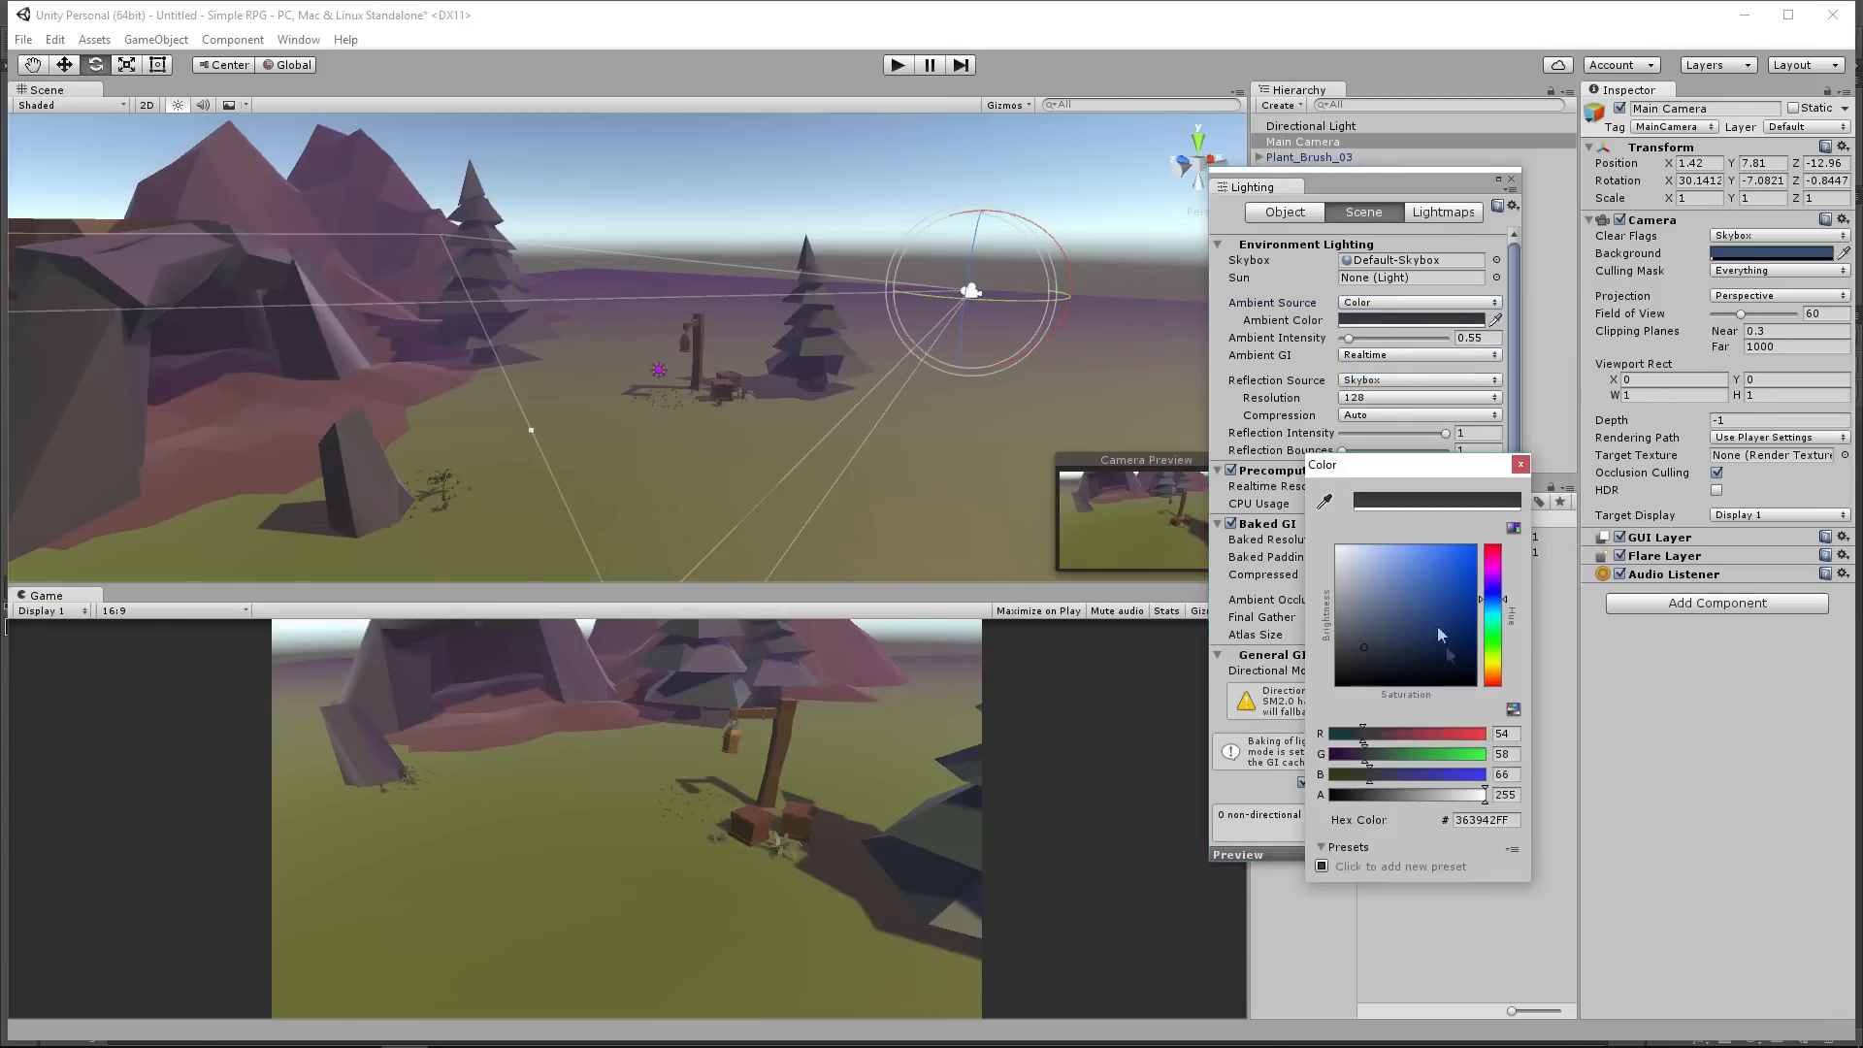
pyautogui.moveTo(1502, 604)
pyautogui.mouseDown()
pyautogui.moveTo(1502, 684)
pyautogui.moveTo(1476, 549)
pyautogui.moveTo(1438, 549)
pyautogui.moveTo(1497, 571)
pyautogui.moveTo(1495, 588)
pyautogui.moveTo(1436, 545)
pyautogui.moveTo(1492, 553)
pyautogui.moveTo(1491, 603)
pyautogui.moveTo(1492, 582)
pyautogui.moveTo(1461, 586)
pyautogui.moveTo(1440, 617)
pyautogui.moveTo(1469, 596)
pyautogui.mouseUp()
pyautogui.moveTo(1476, 620); pyautogui.dragTo(1450, 604)
pyautogui.click(1521, 466)
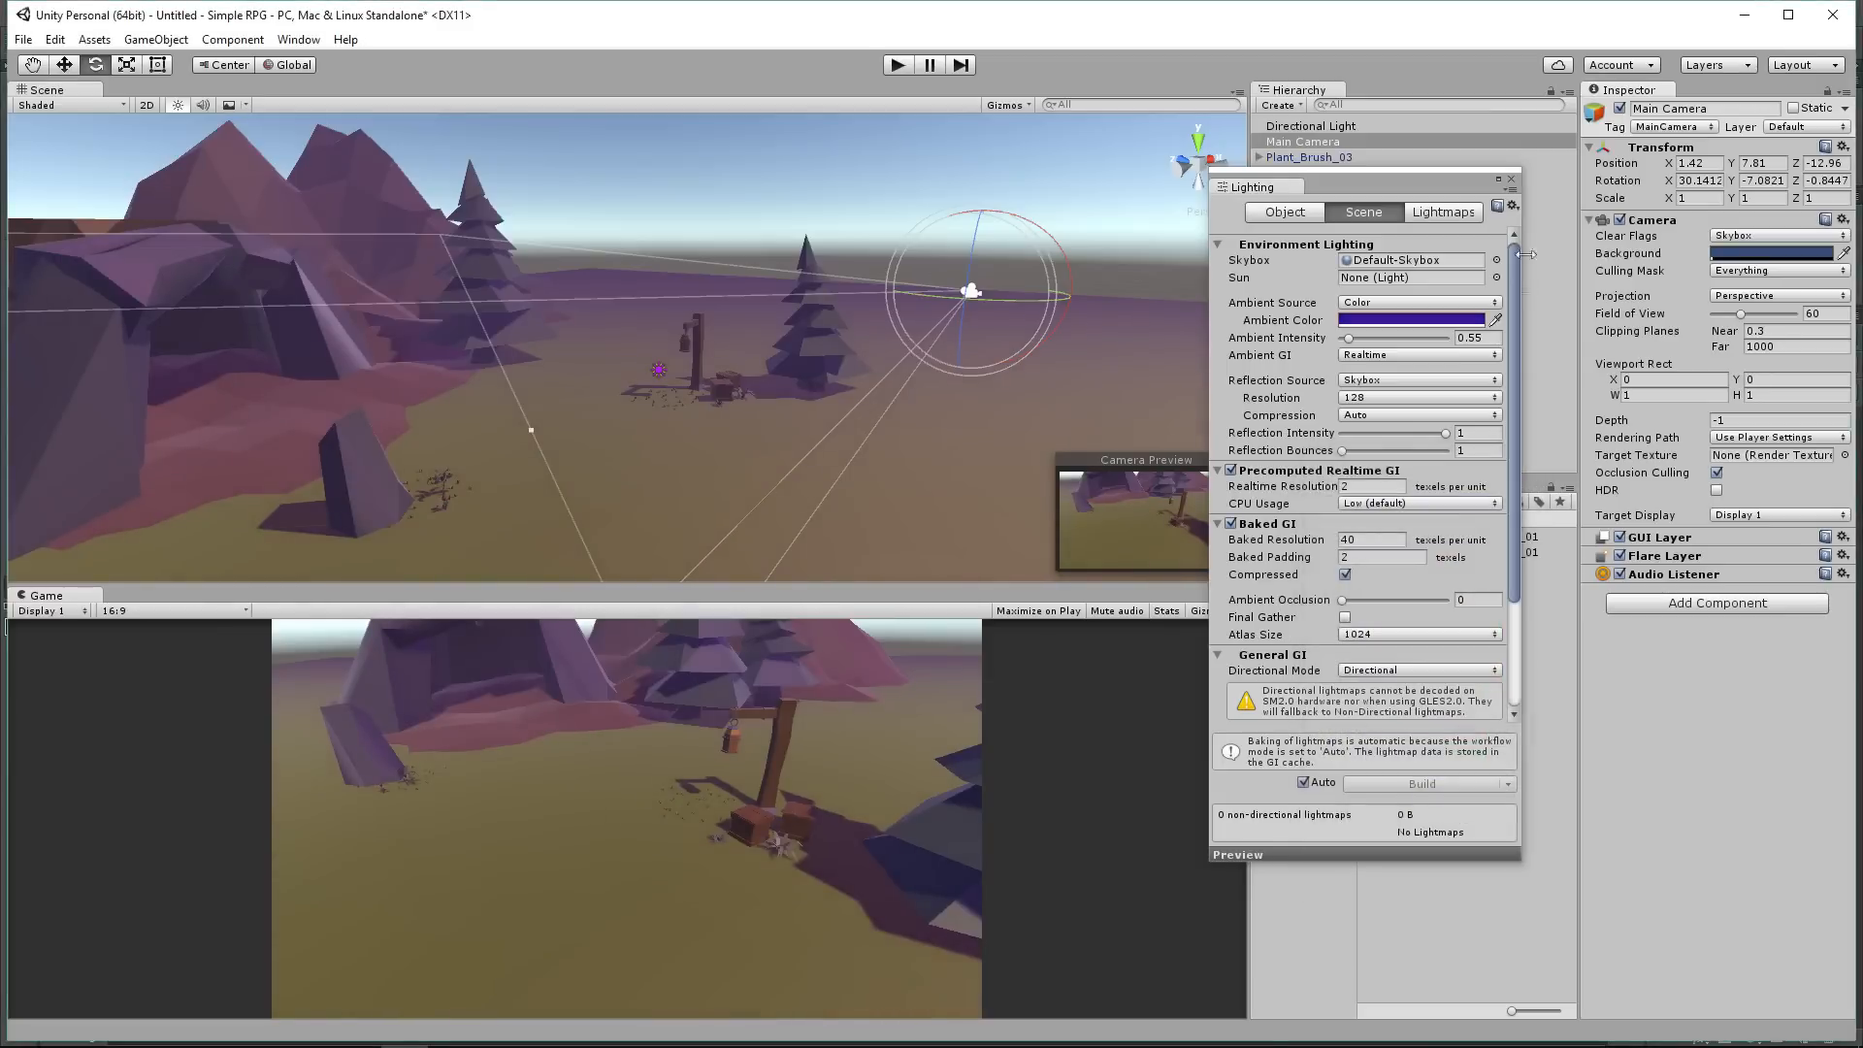
pyautogui.click(1511, 178)
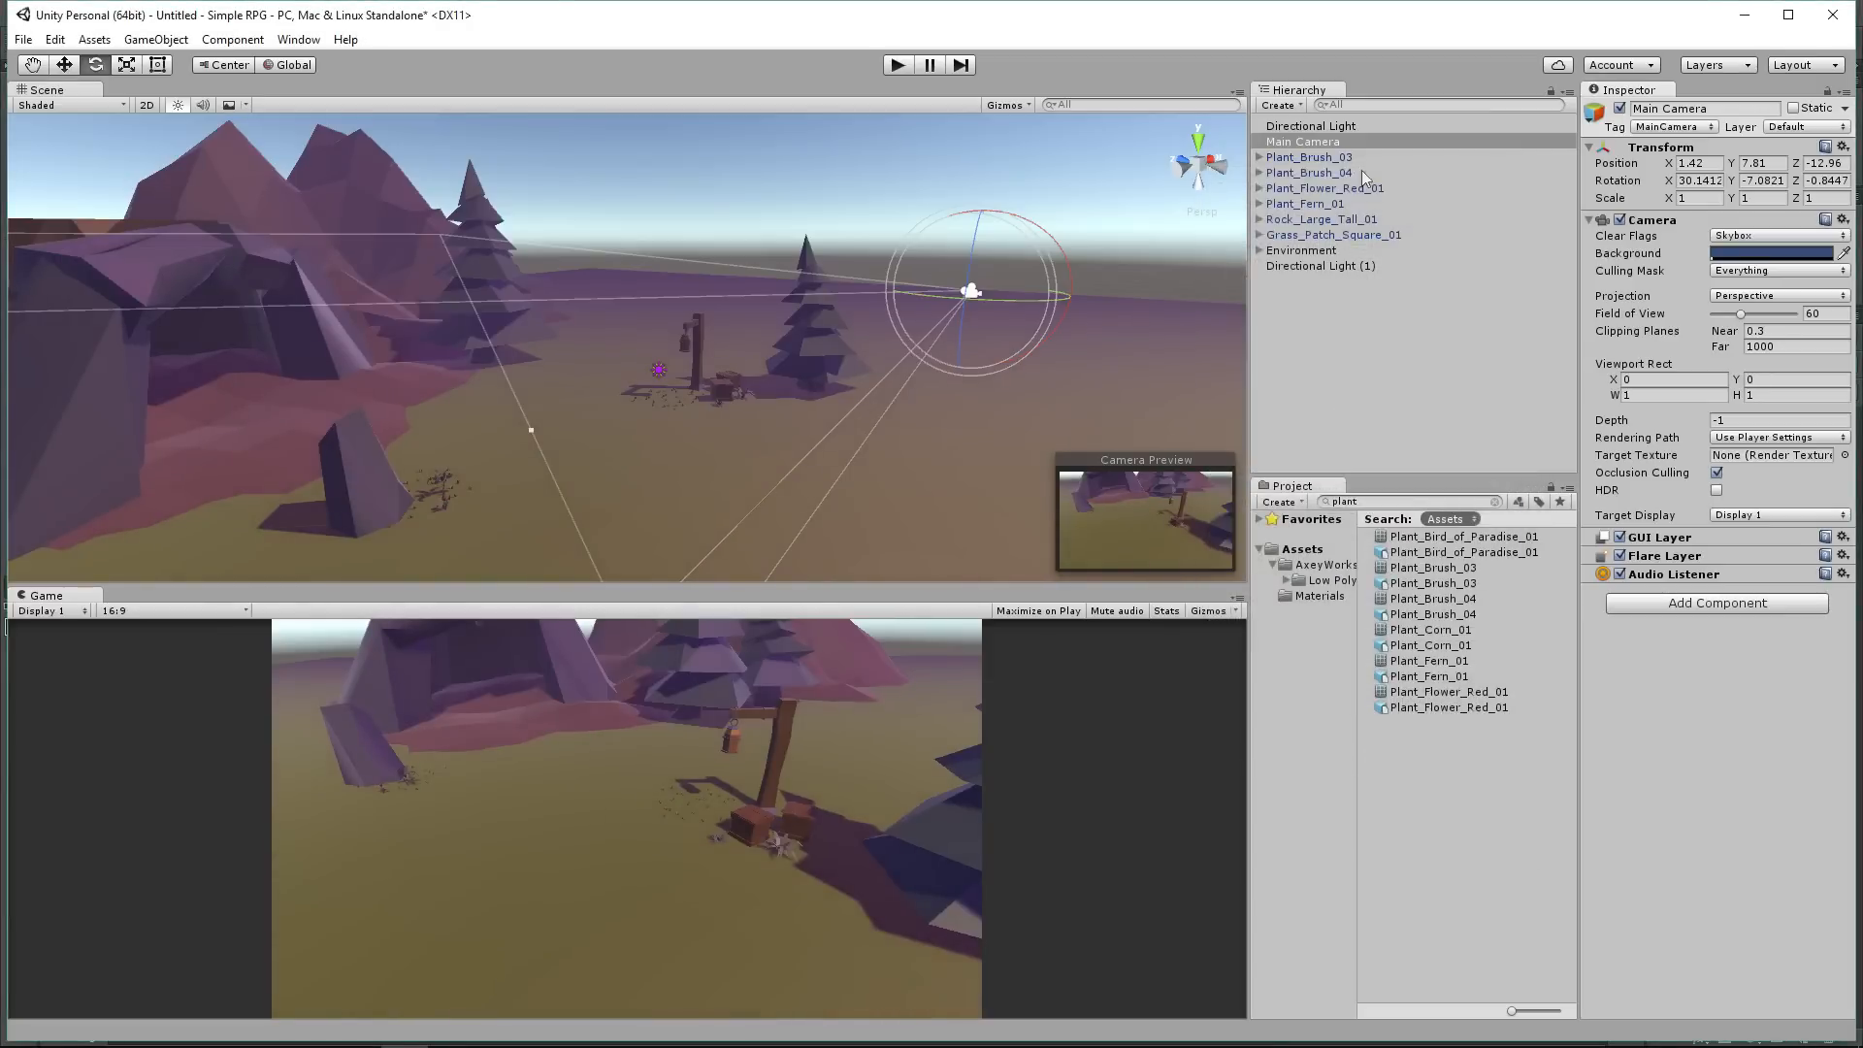
# Step: Set the original directional light's intensity to 0.67 and the purple directional light's intensity to 0.28
pyautogui.click(1319, 126)
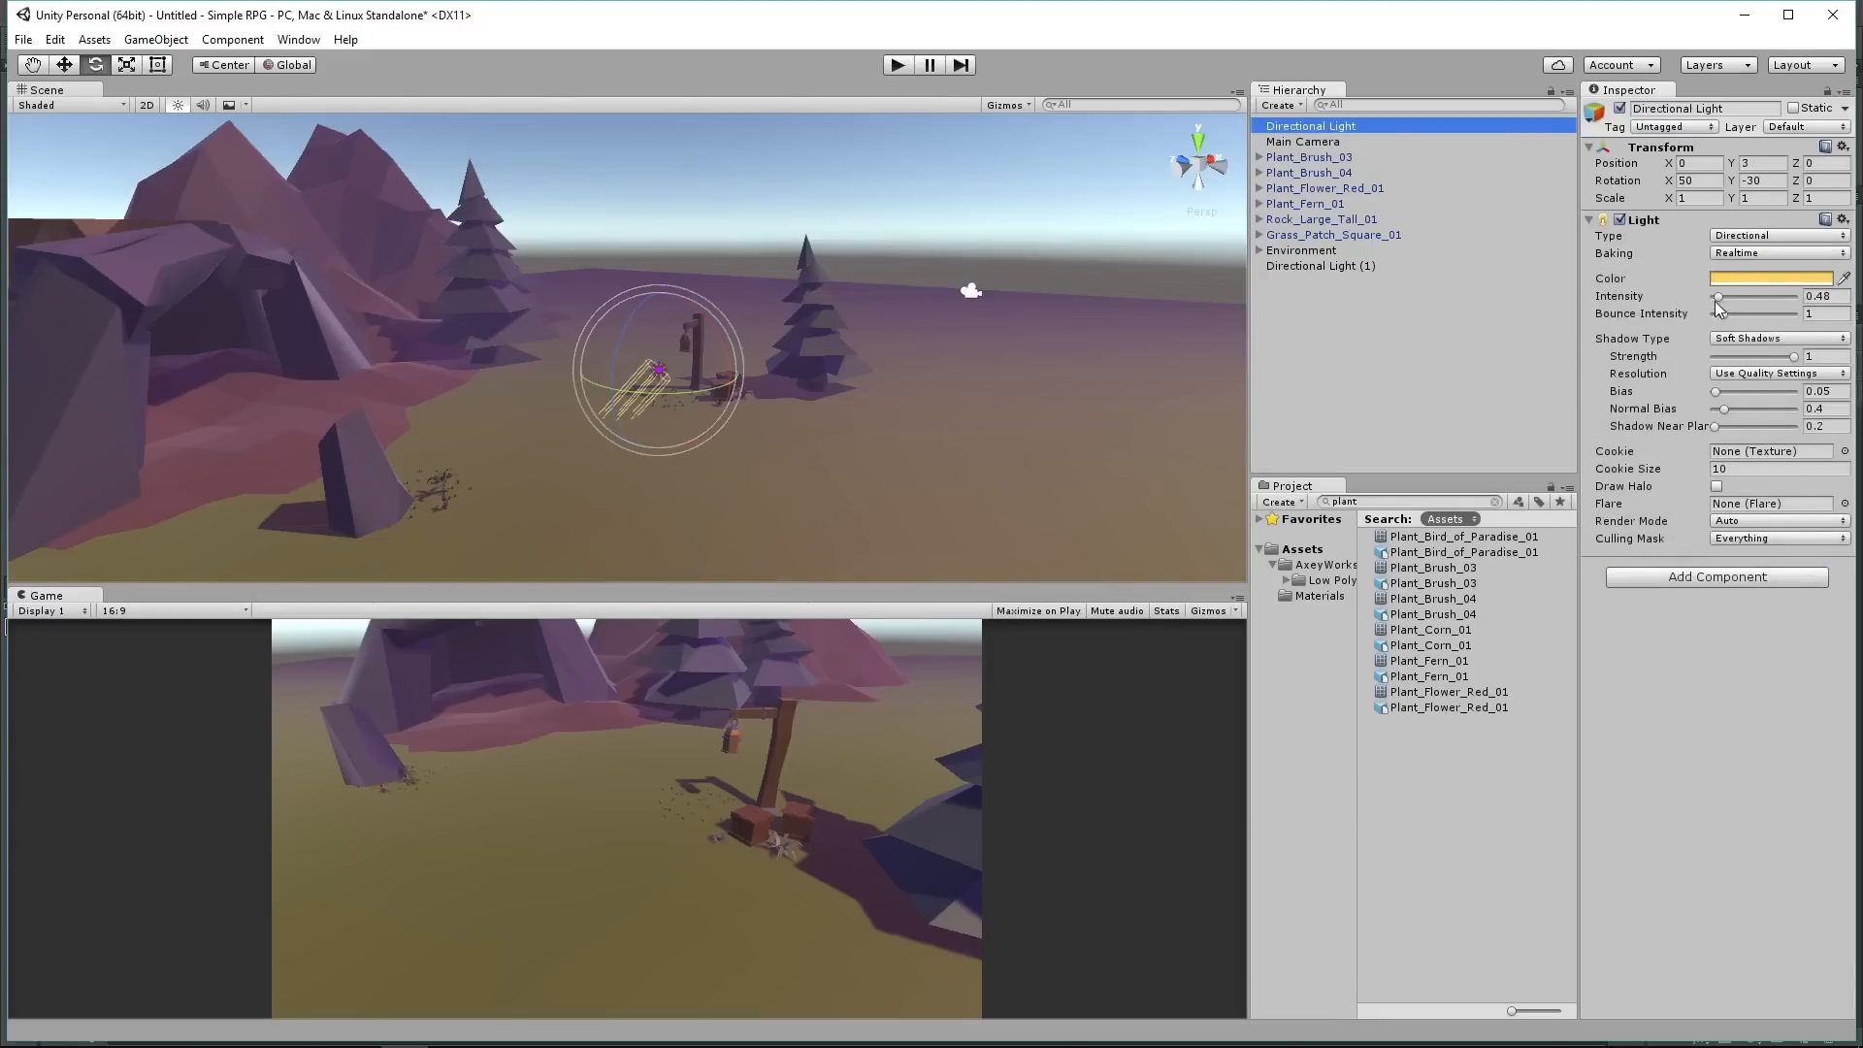
pyautogui.moveTo(1717, 305); pyautogui.dragTo(1721, 305)
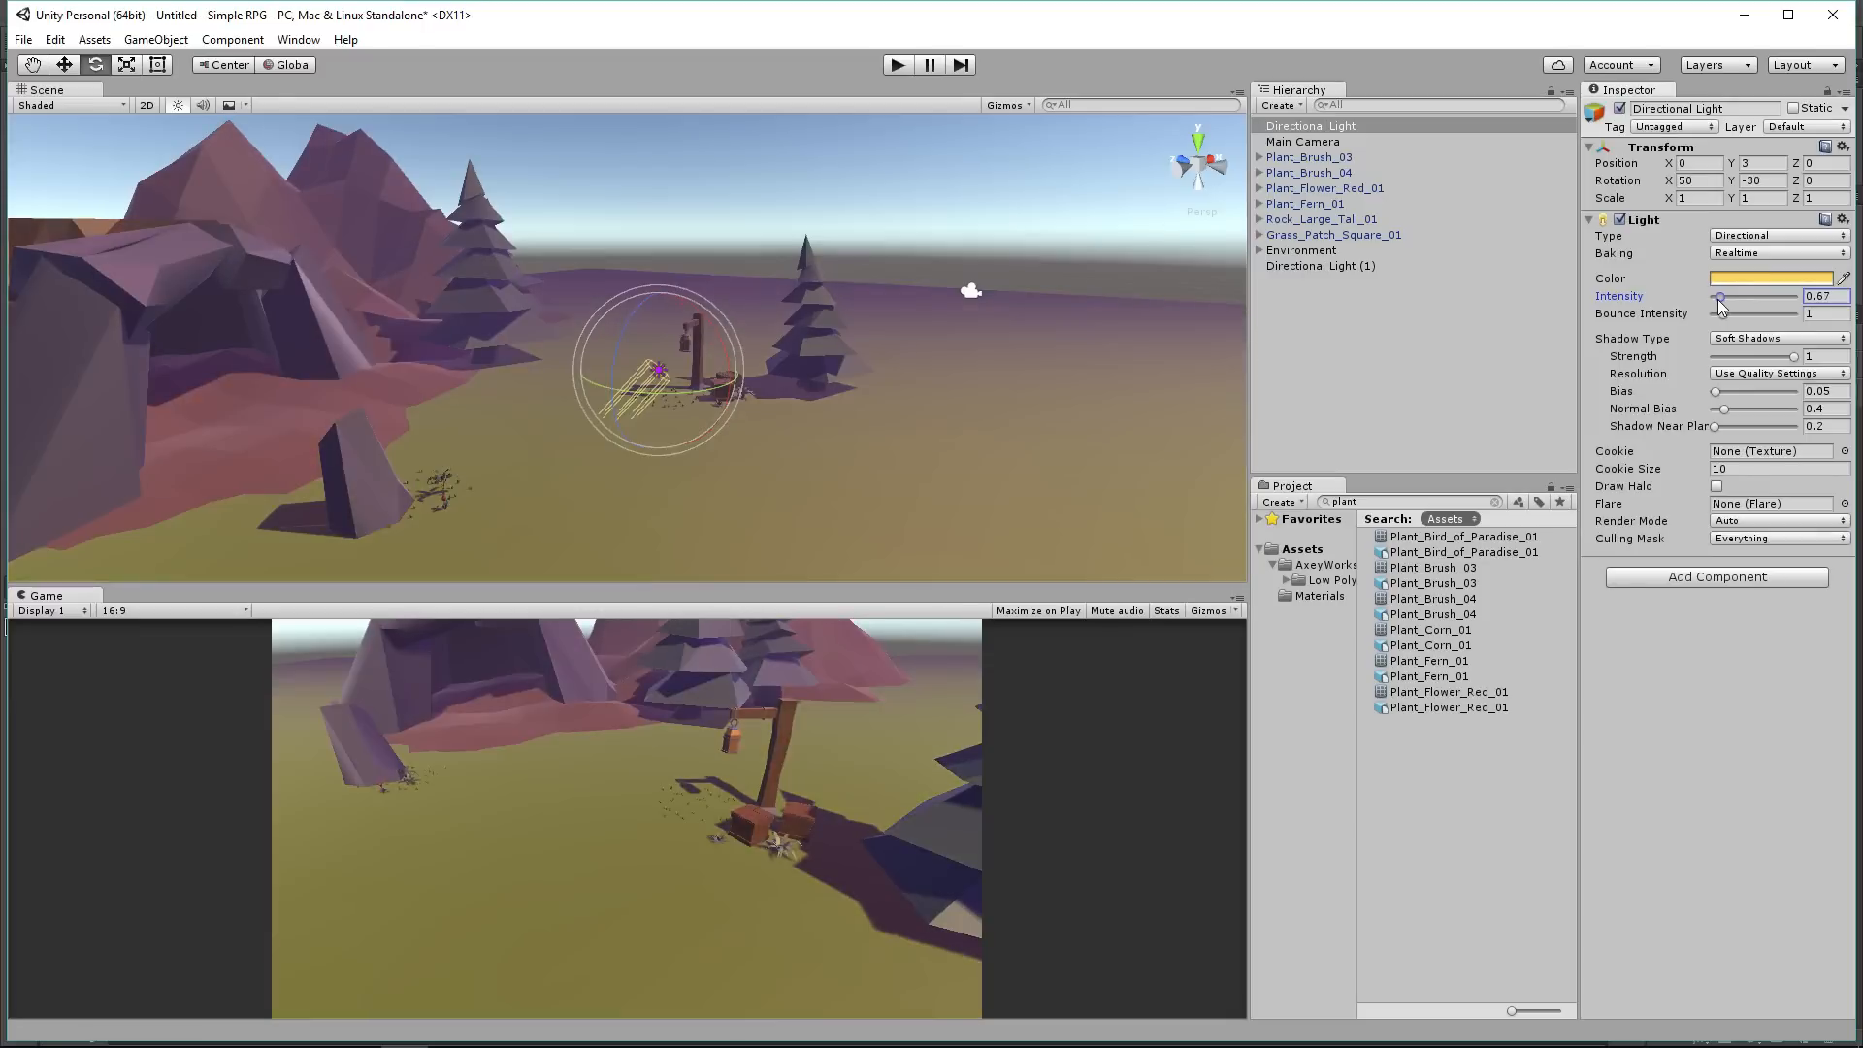
pyautogui.click(1338, 266)
pyautogui.click(1717, 305)
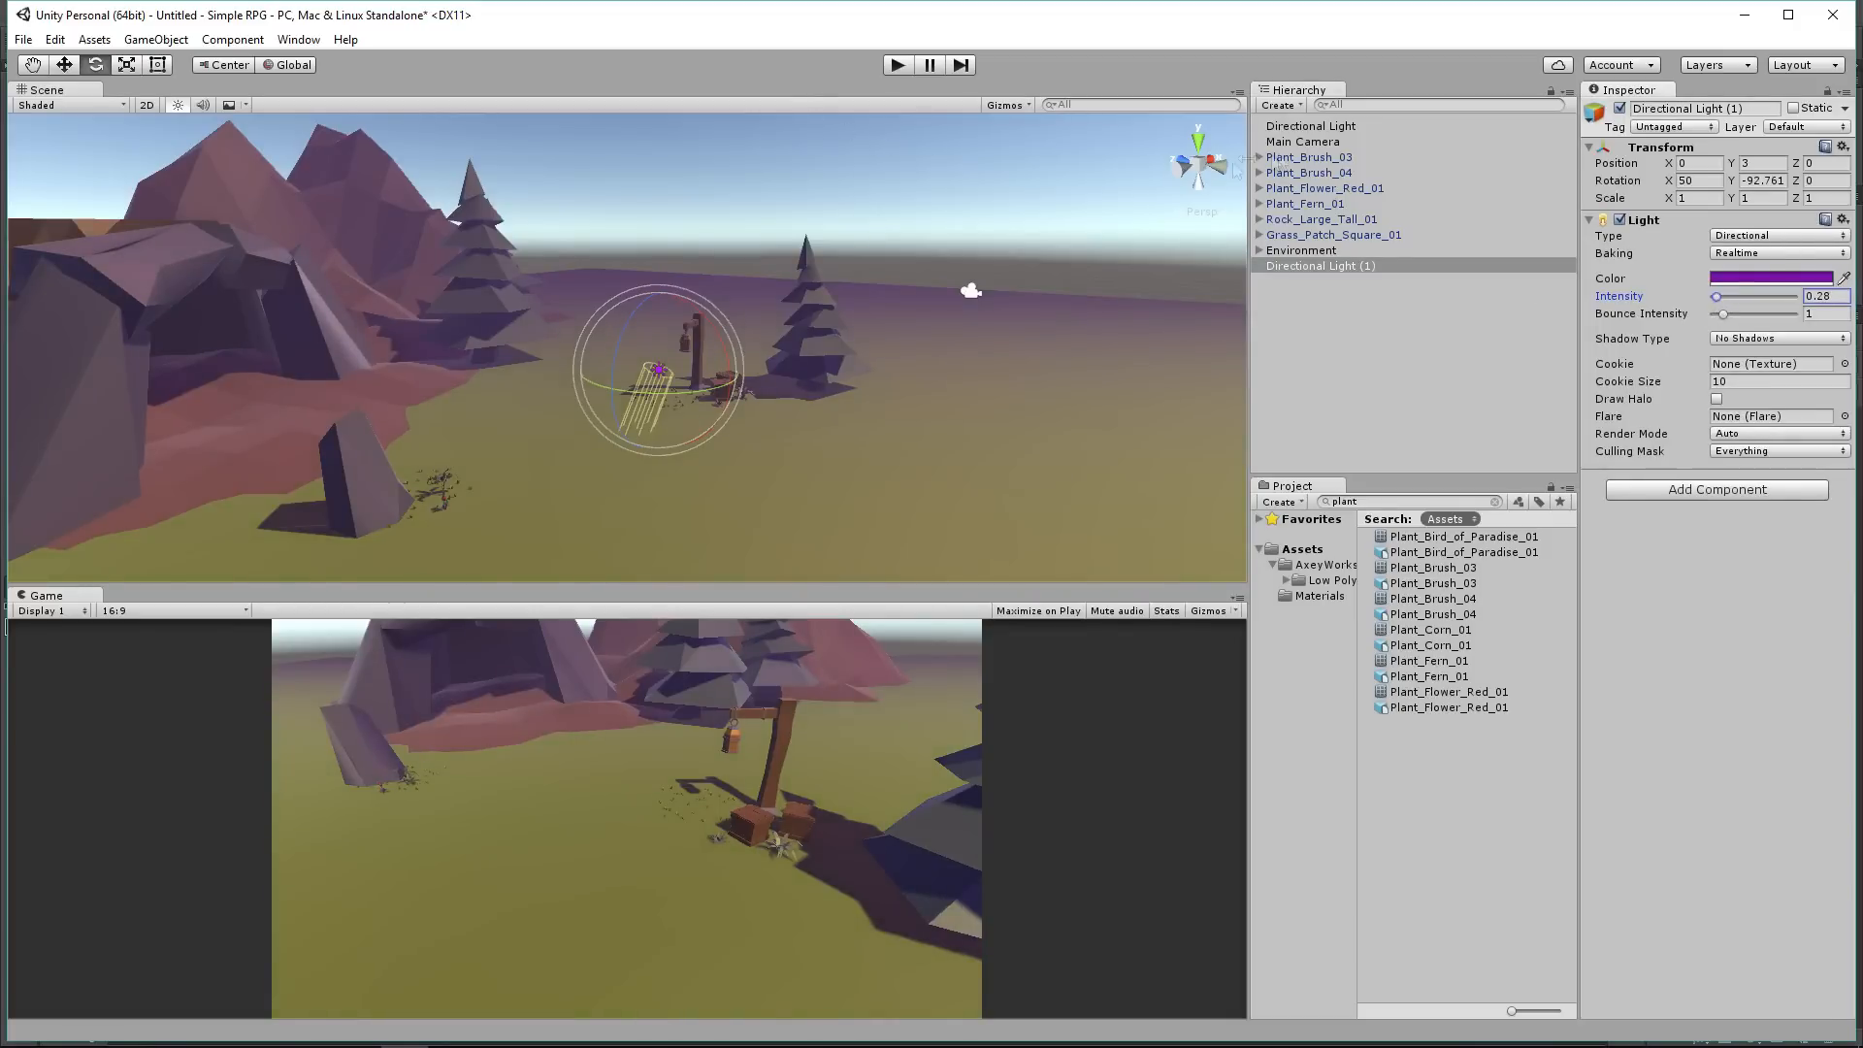
# Step: Adjust the original directional light's colour, and give the purple light a darker purple with an intensity of 0.5
pyautogui.click(1311, 126)
pyautogui.click(1771, 278)
pyautogui.click(1453, 604)
pyautogui.moveTo(1455, 606); pyautogui.dragTo(1452, 611)
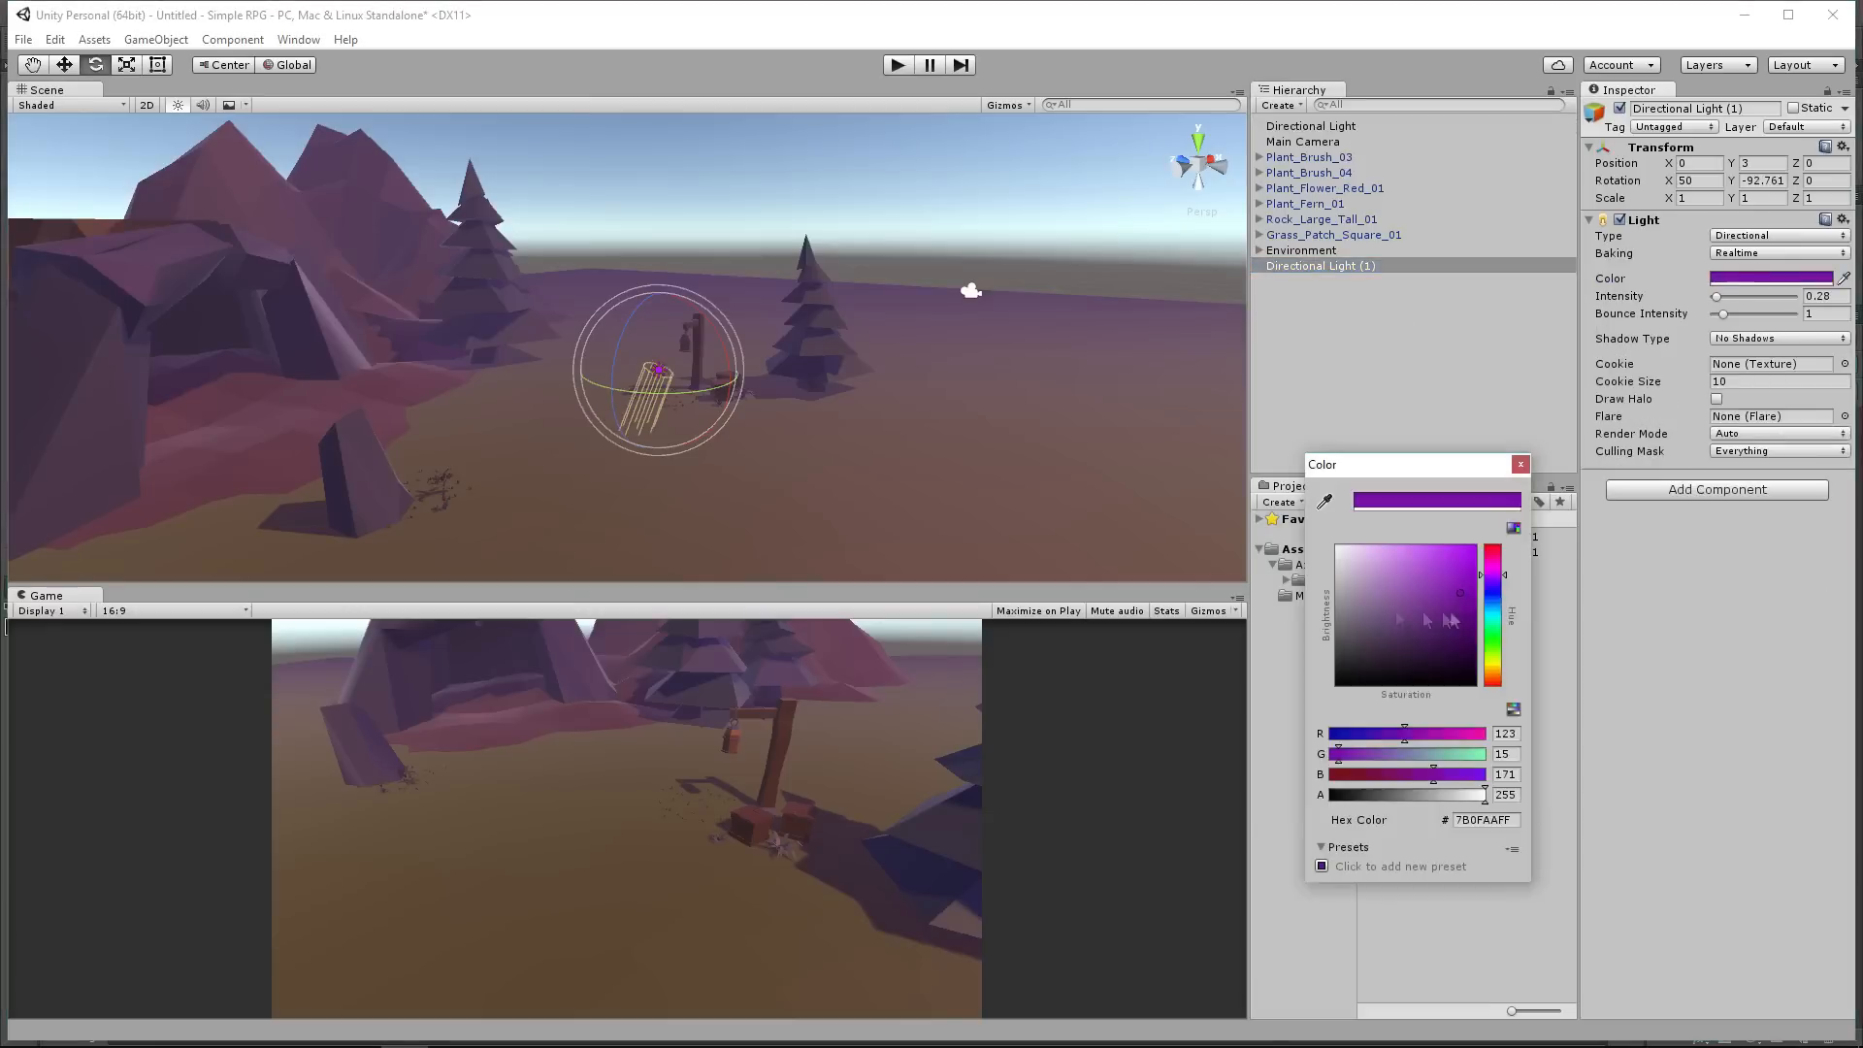
pyautogui.moveTo(1431, 621); pyautogui.dragTo(1454, 631)
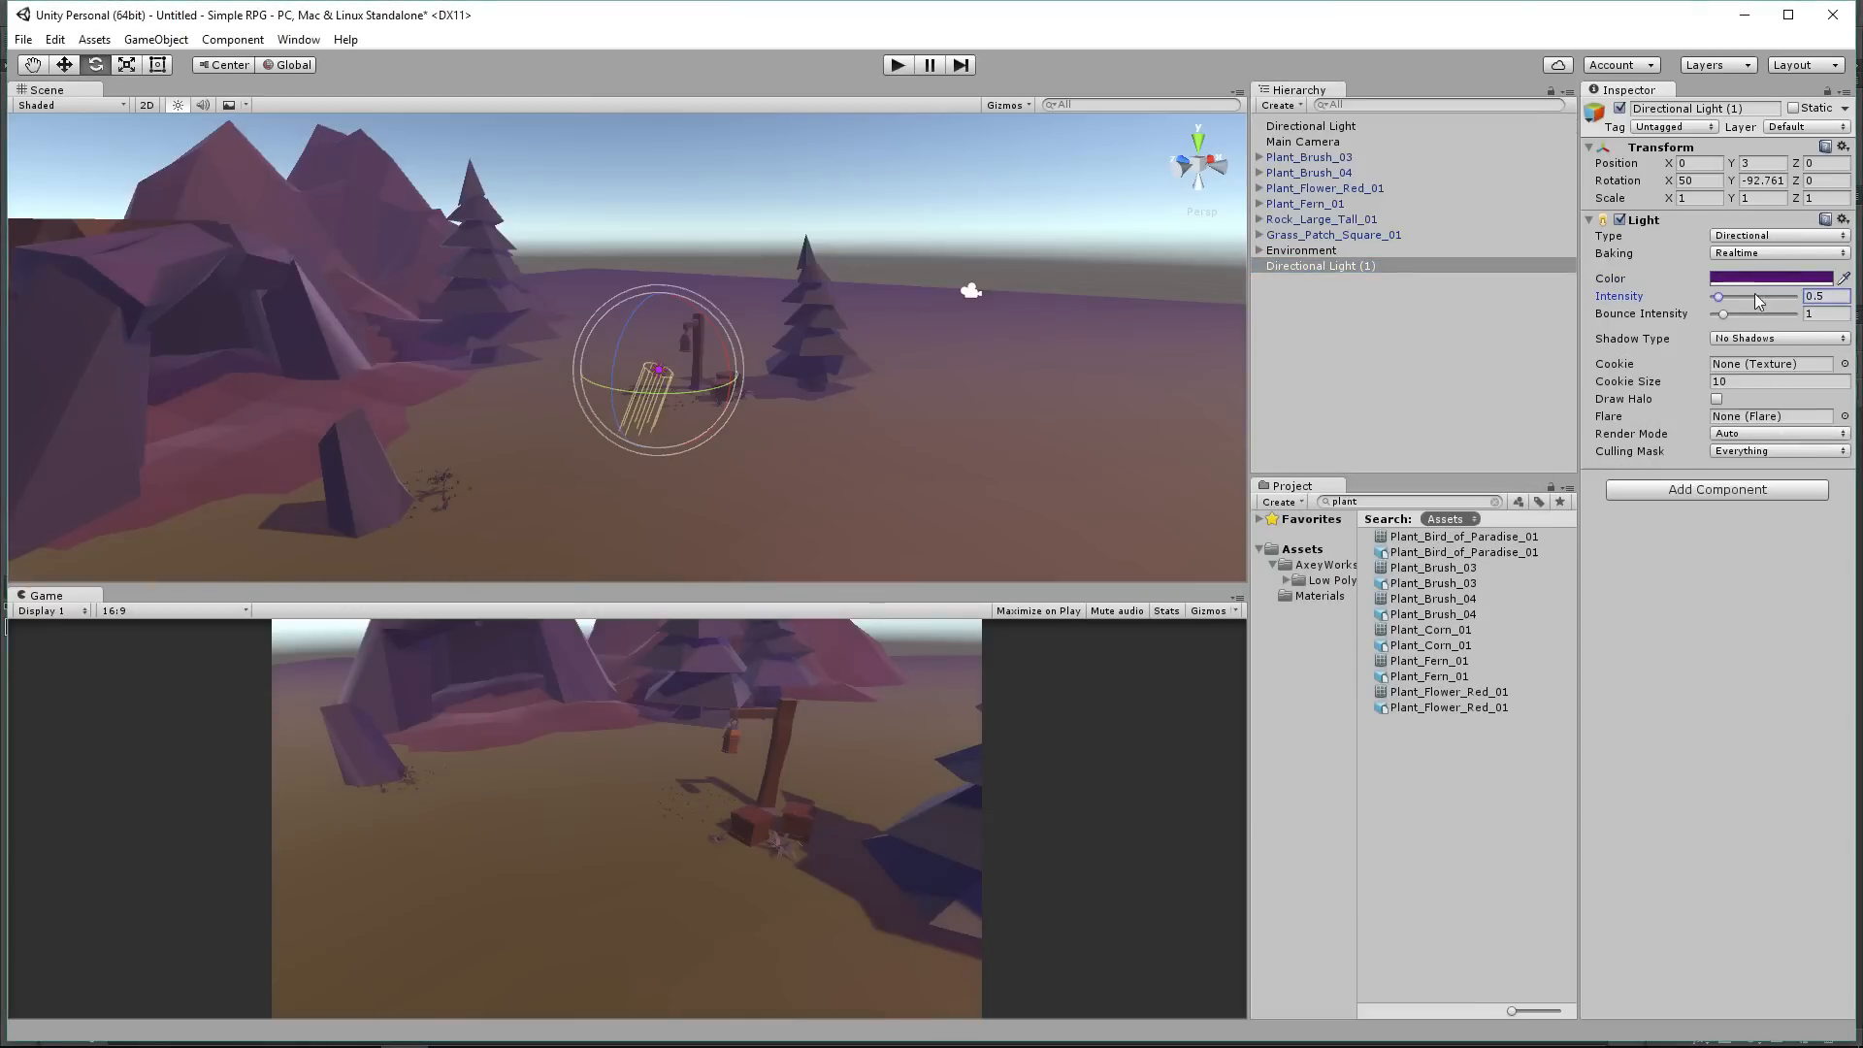
# Step: Reopen the scene's Lighting settings and lower the ambient intensity to 0.48
pyautogui.click(298, 39)
pyautogui.click(320, 431)
pyautogui.moveTo(1355, 339); pyautogui.dragTo(1349, 342)
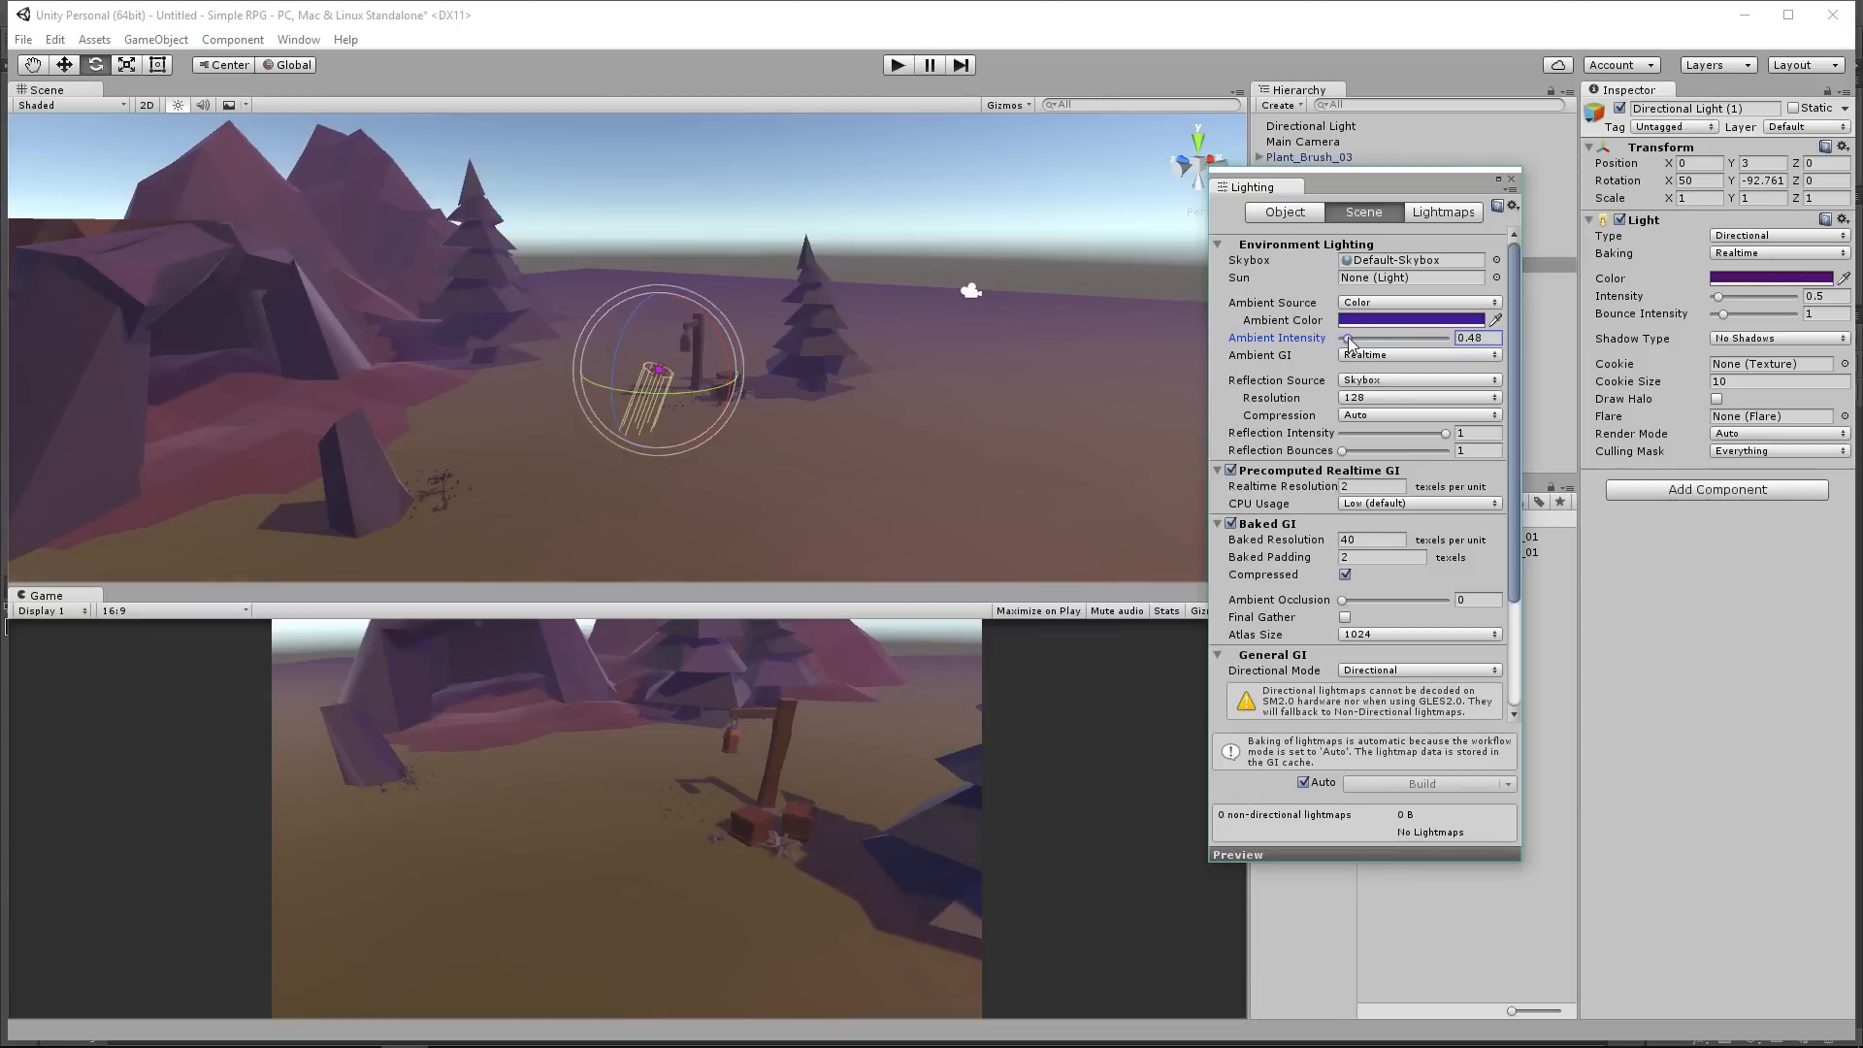
# Step: Try a Gradient ambient source with an orange equator colour (FF5E16), and return the ambient source to Color
pyautogui.click(1378, 301)
pyautogui.click(1378, 347)
pyautogui.click(1392, 338)
pyautogui.click(1495, 679)
pyautogui.moveTo(1444, 574)
pyautogui.mouseDown()
pyautogui.moveTo(1438, 549)
pyautogui.moveTo(1492, 545)
pyautogui.moveTo(1463, 686)
pyautogui.moveTo(1463, 557)
pyautogui.mouseUp()
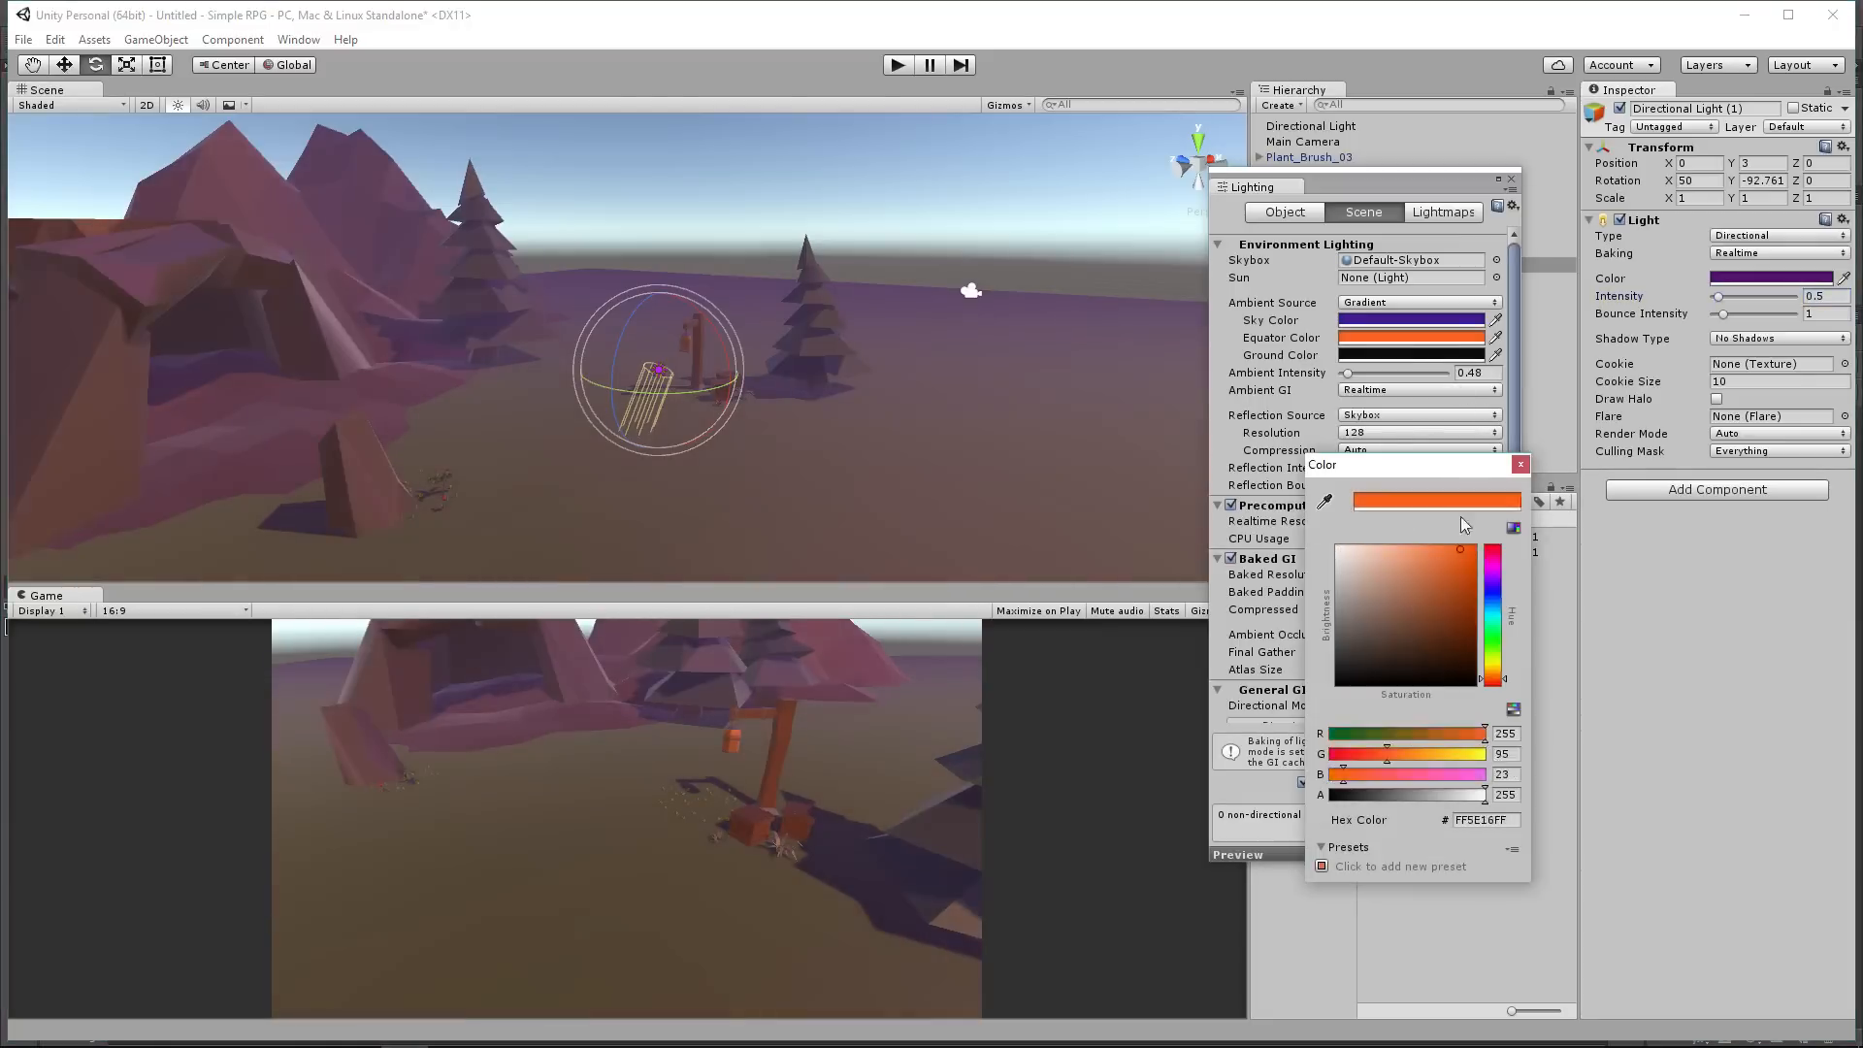
pyautogui.click(1520, 465)
pyautogui.click(1388, 301)
pyautogui.click(1378, 366)
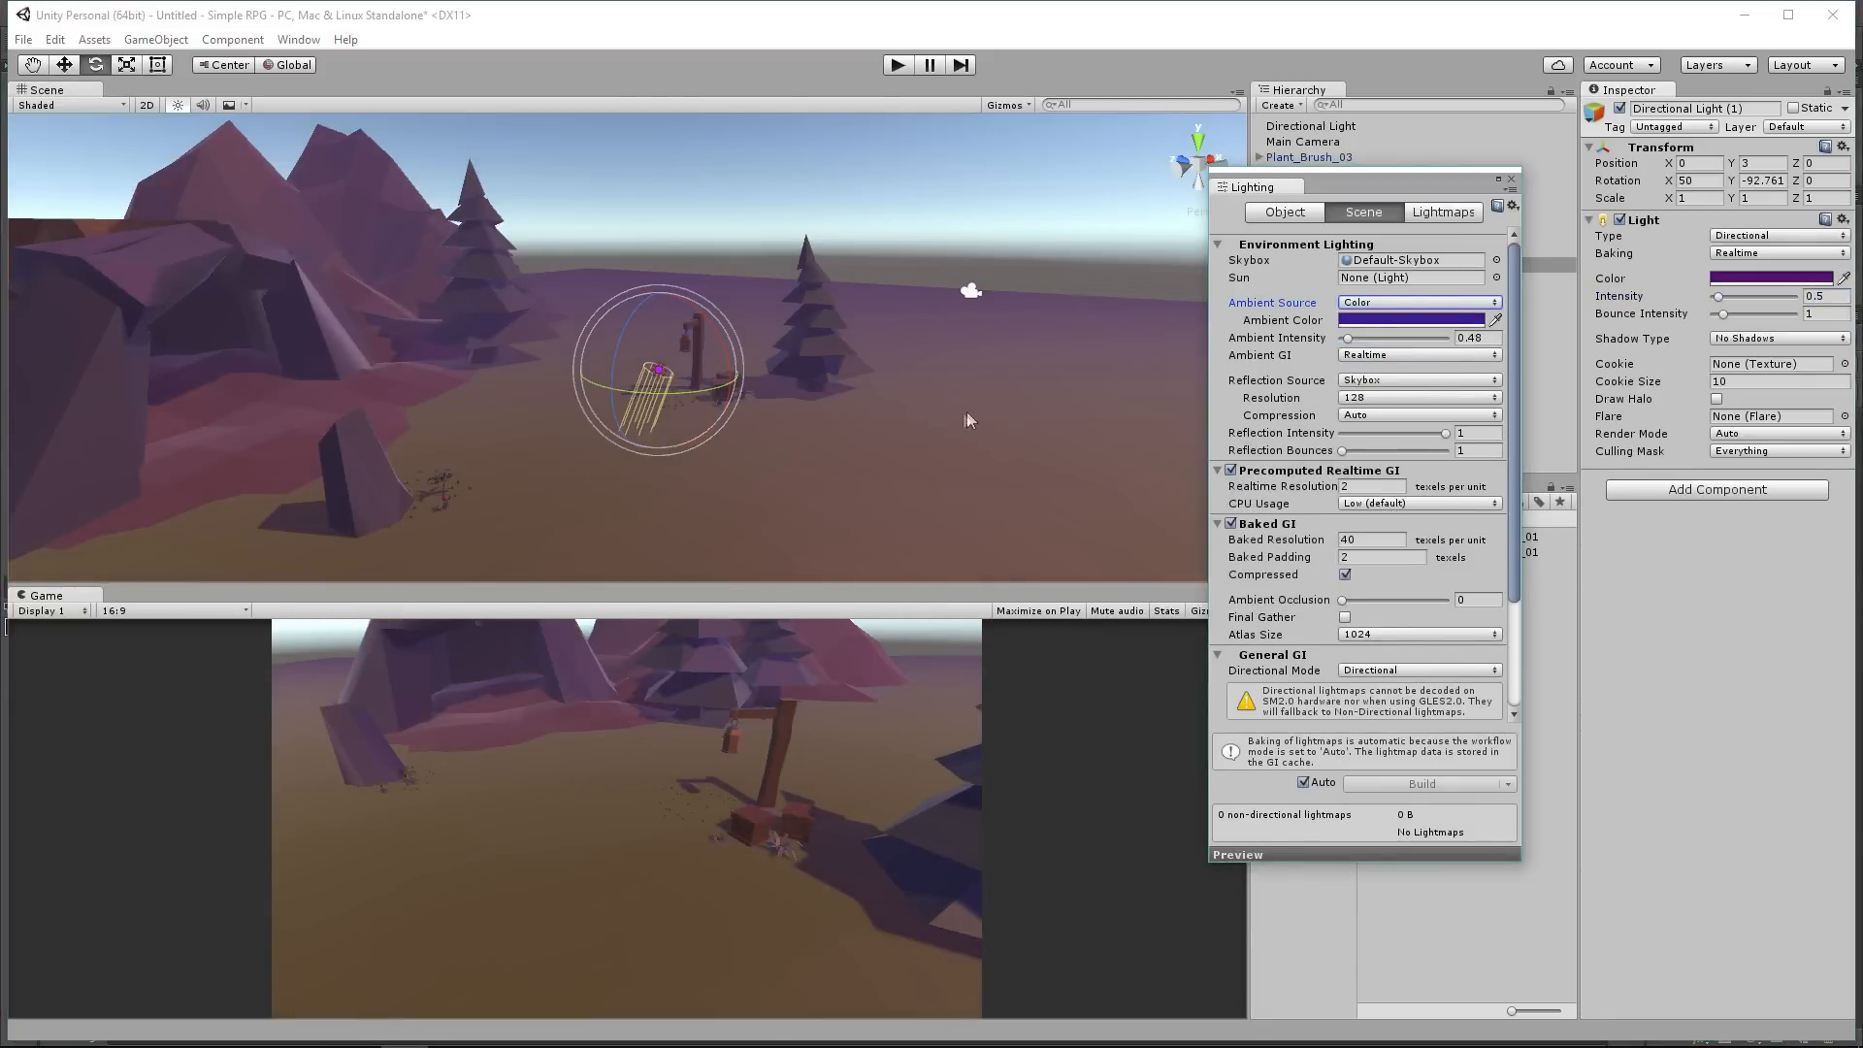
# Step: Review the fog options in the Lighting settings and close the window
pyautogui.scroll(-3, 1283, 524)
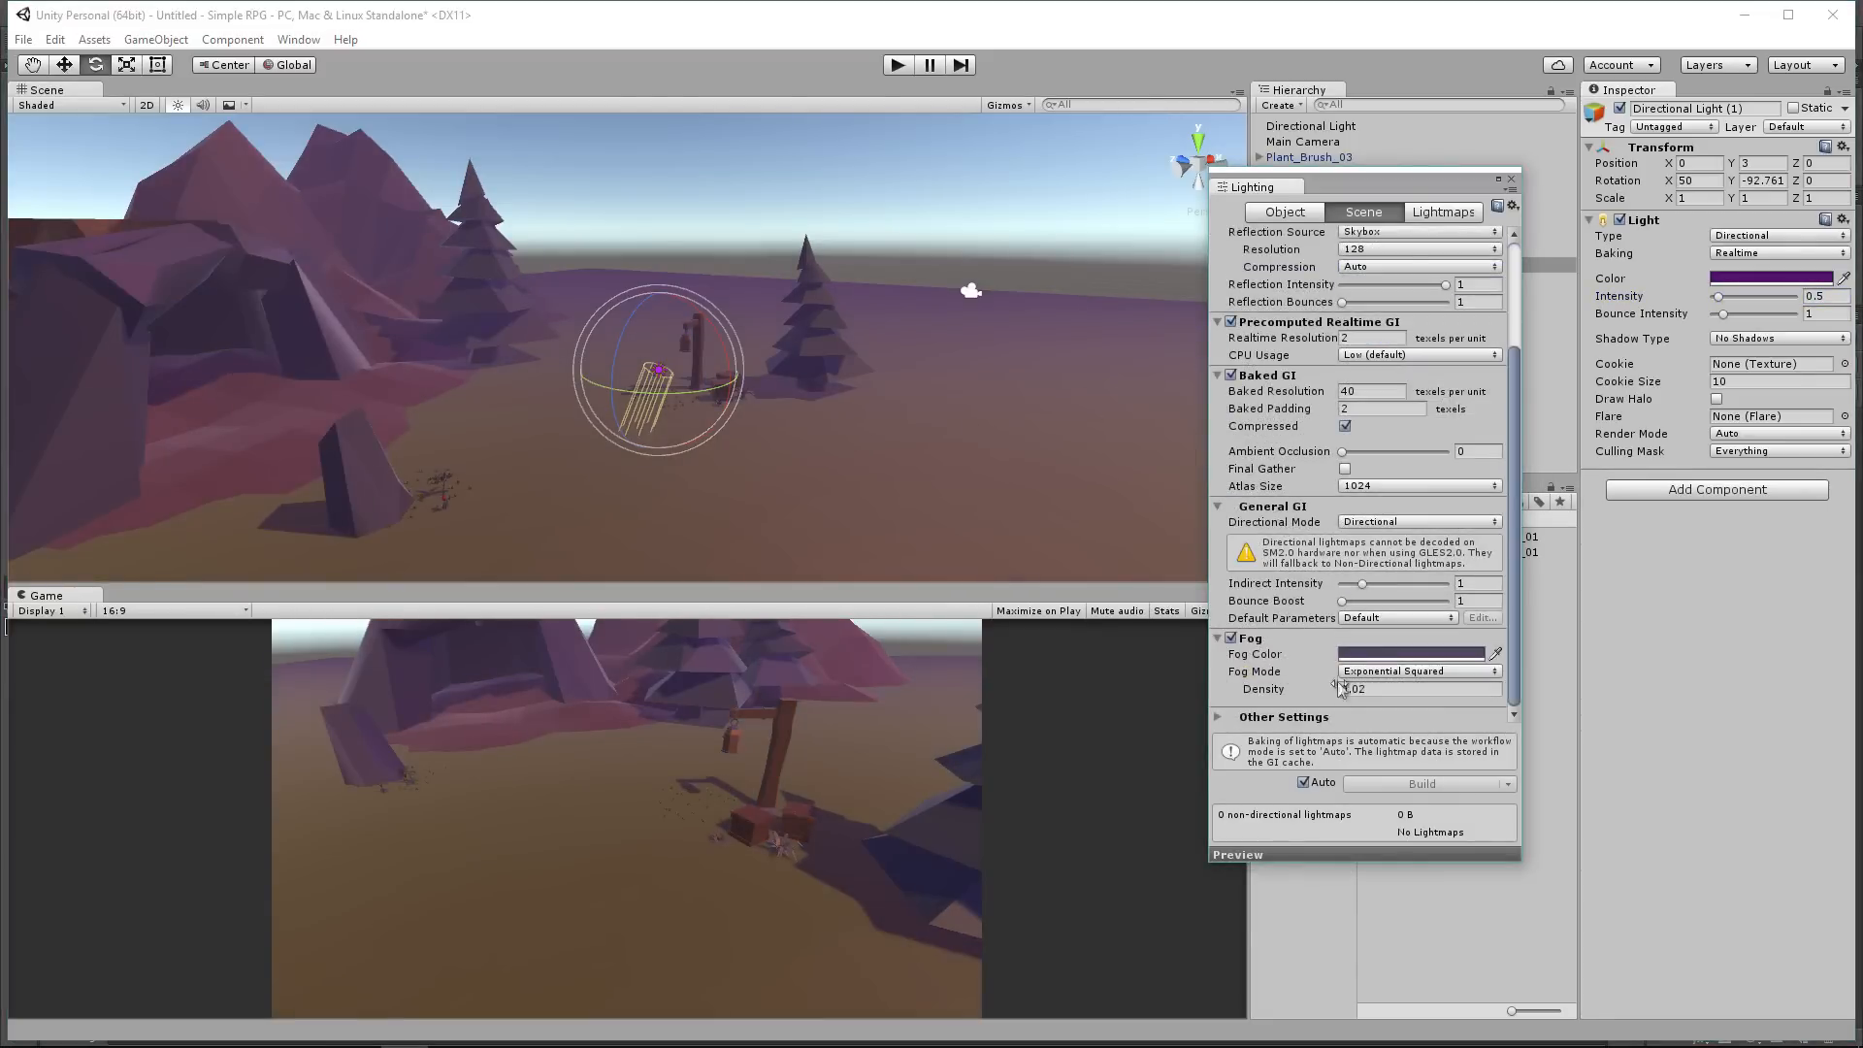
pyautogui.scroll(3, 1302, 714)
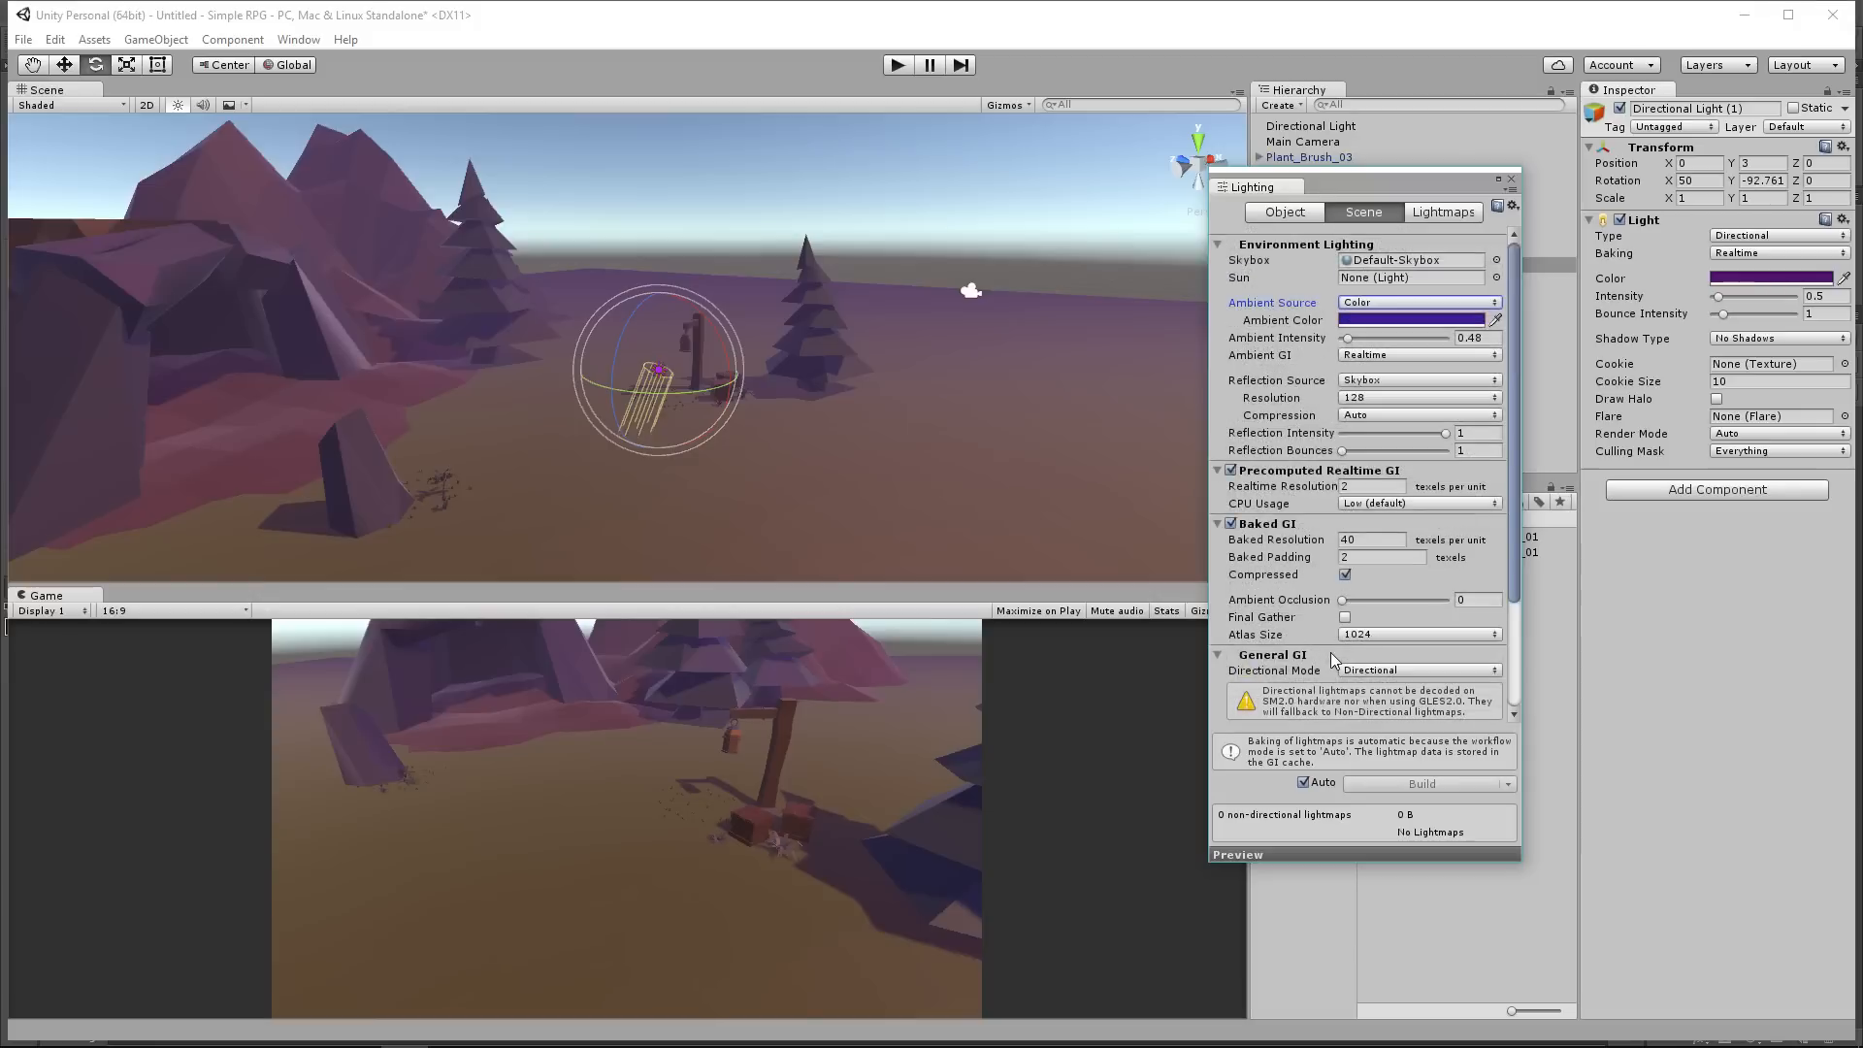
pyautogui.click(1511, 180)
# Step: Move Directional Light (1) directly below Directional Light in the hierarchy
pyautogui.moveTo(731, 466); pyautogui.dragTo(561, 403, button='right')
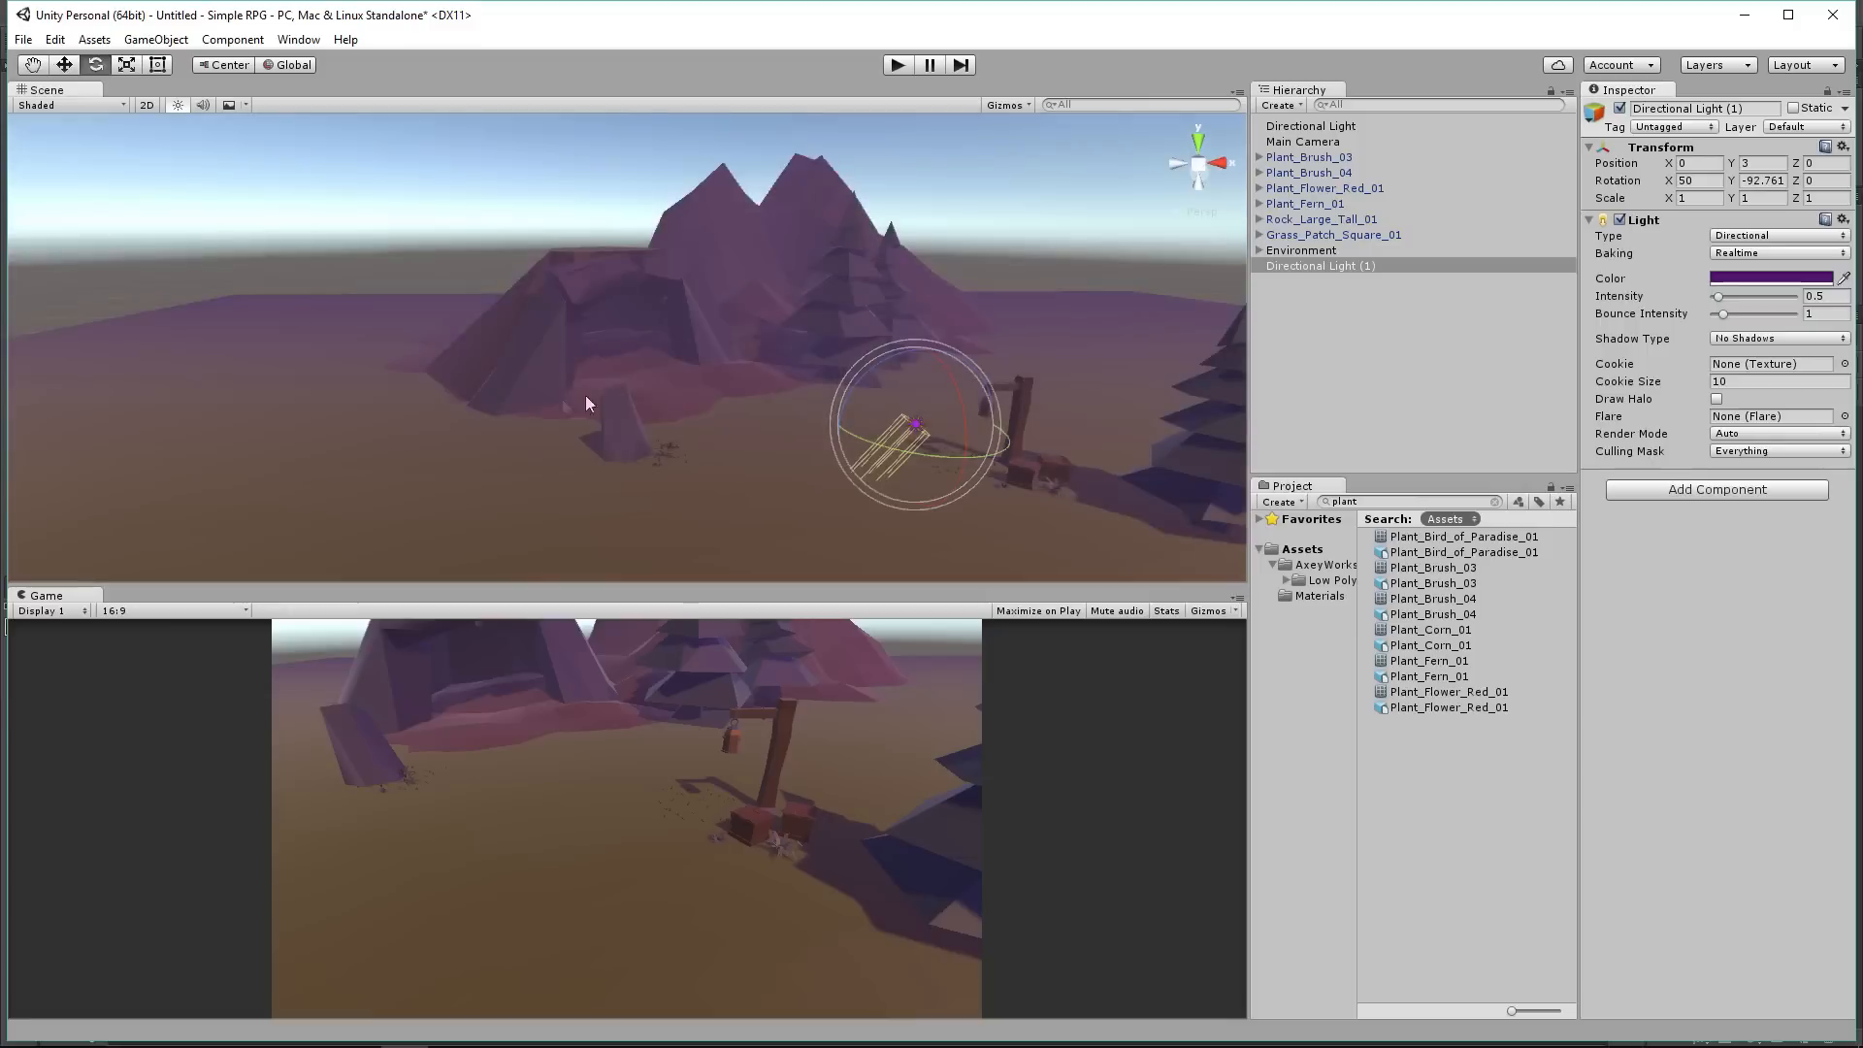
pyautogui.scroll(2, 736, 420)
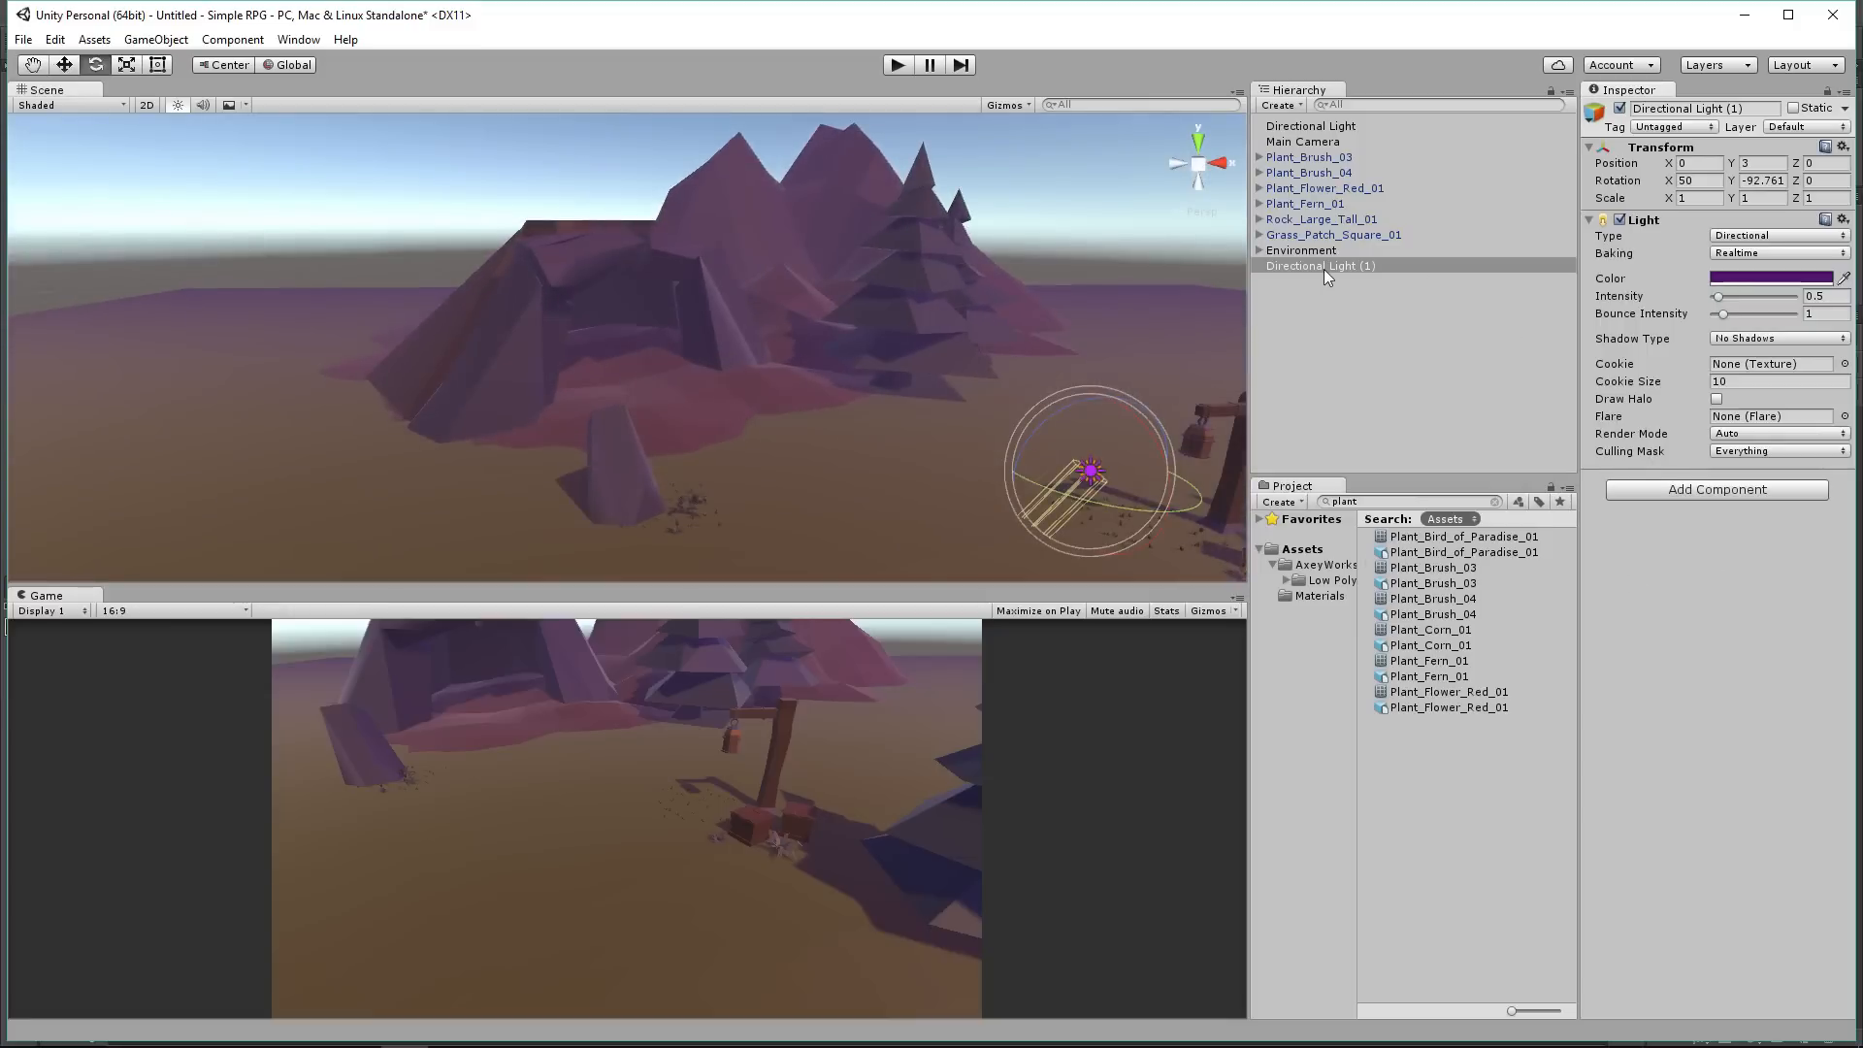
pyautogui.moveTo(1296, 271); pyautogui.dragTo(1305, 137)
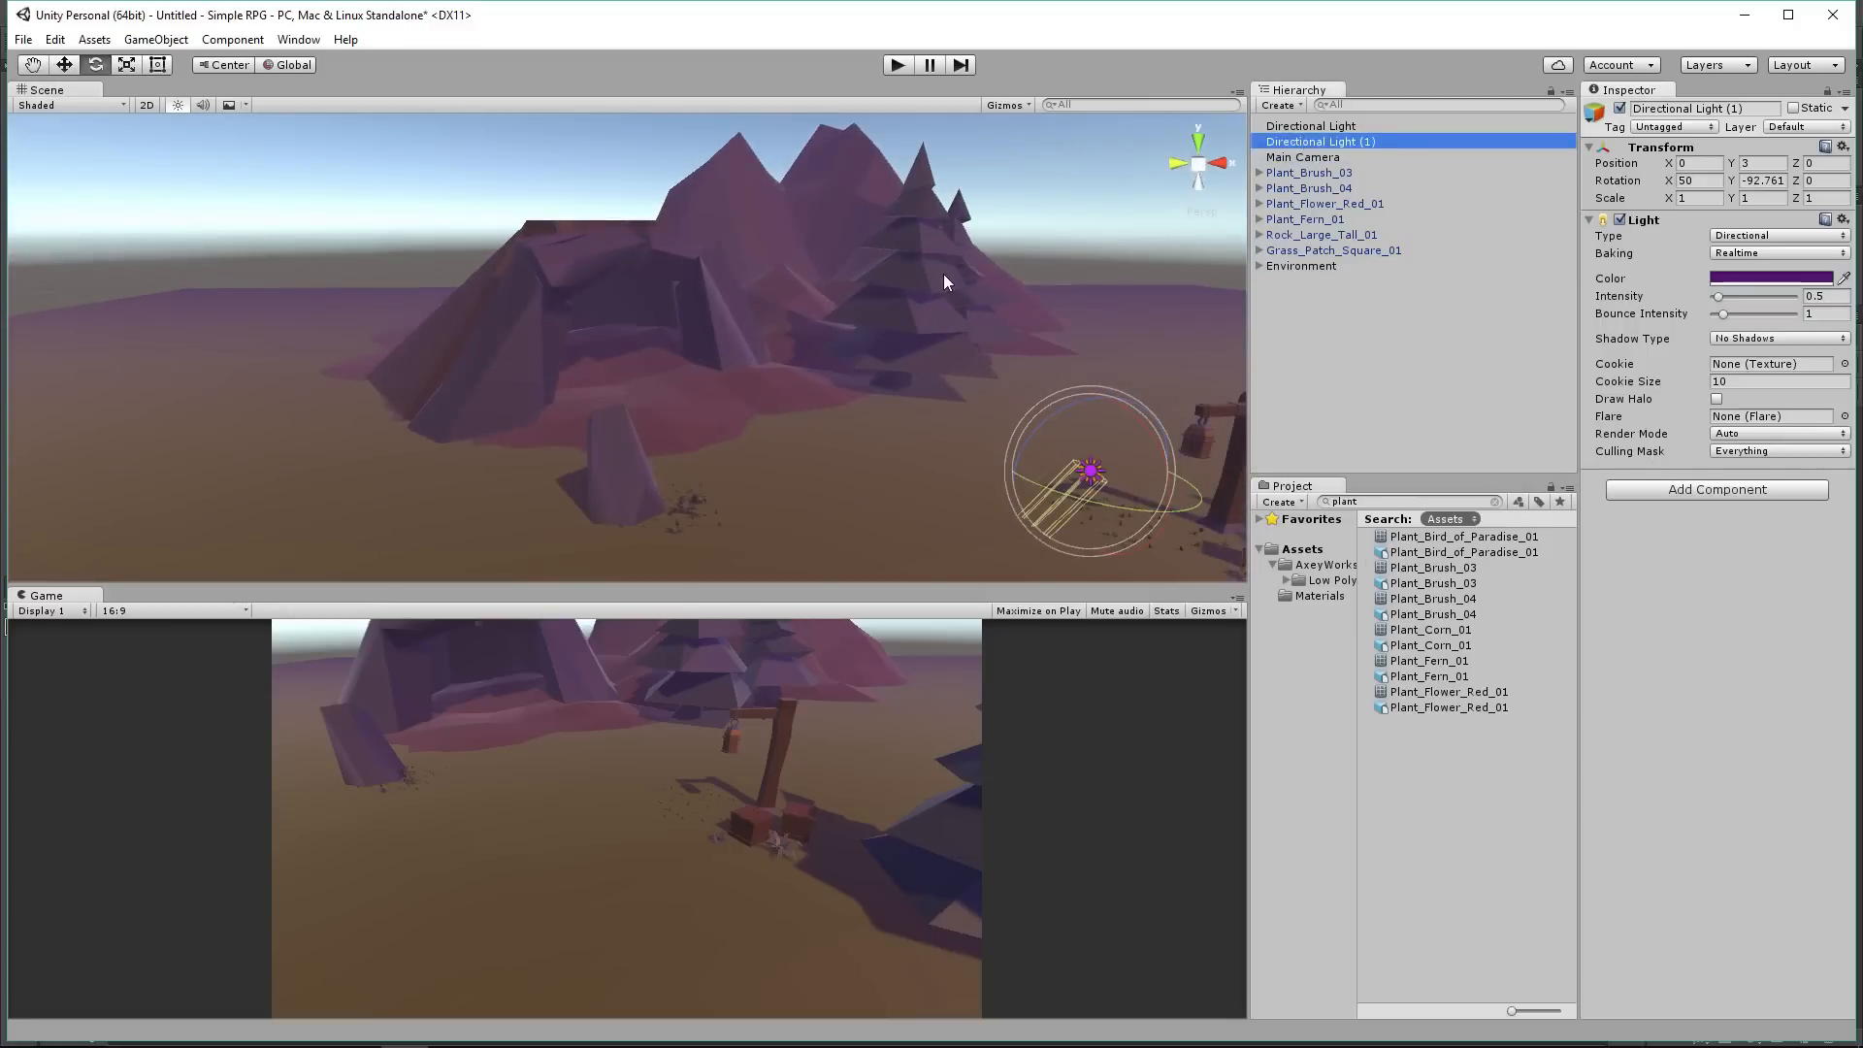
# Step: Select the Lamp_Post_01 1 mesh inside the lamp post and expand its _Color_E02_1 material settings
pyautogui.scroll(3, 936, 320)
pyautogui.moveTo(948, 340); pyautogui.dragTo(800, 335, button='right')
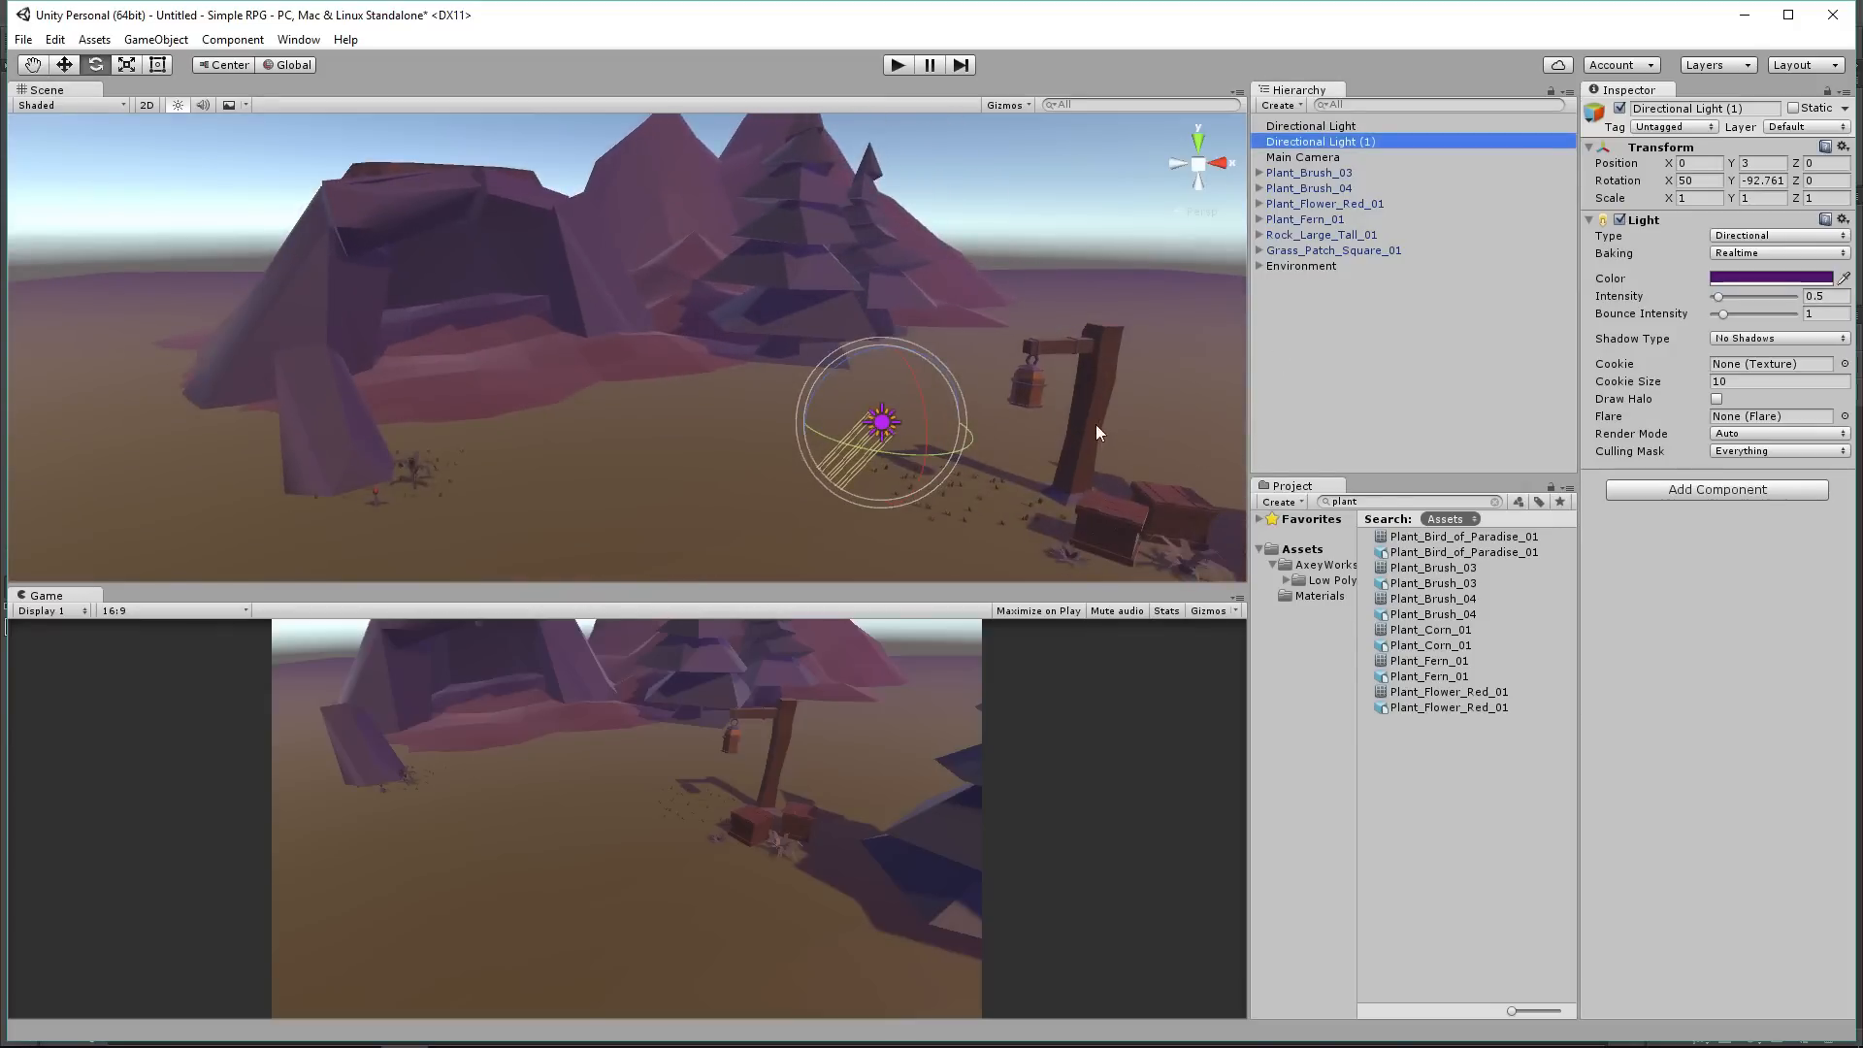
pyautogui.click(766, 313)
pyautogui.click(772, 308)
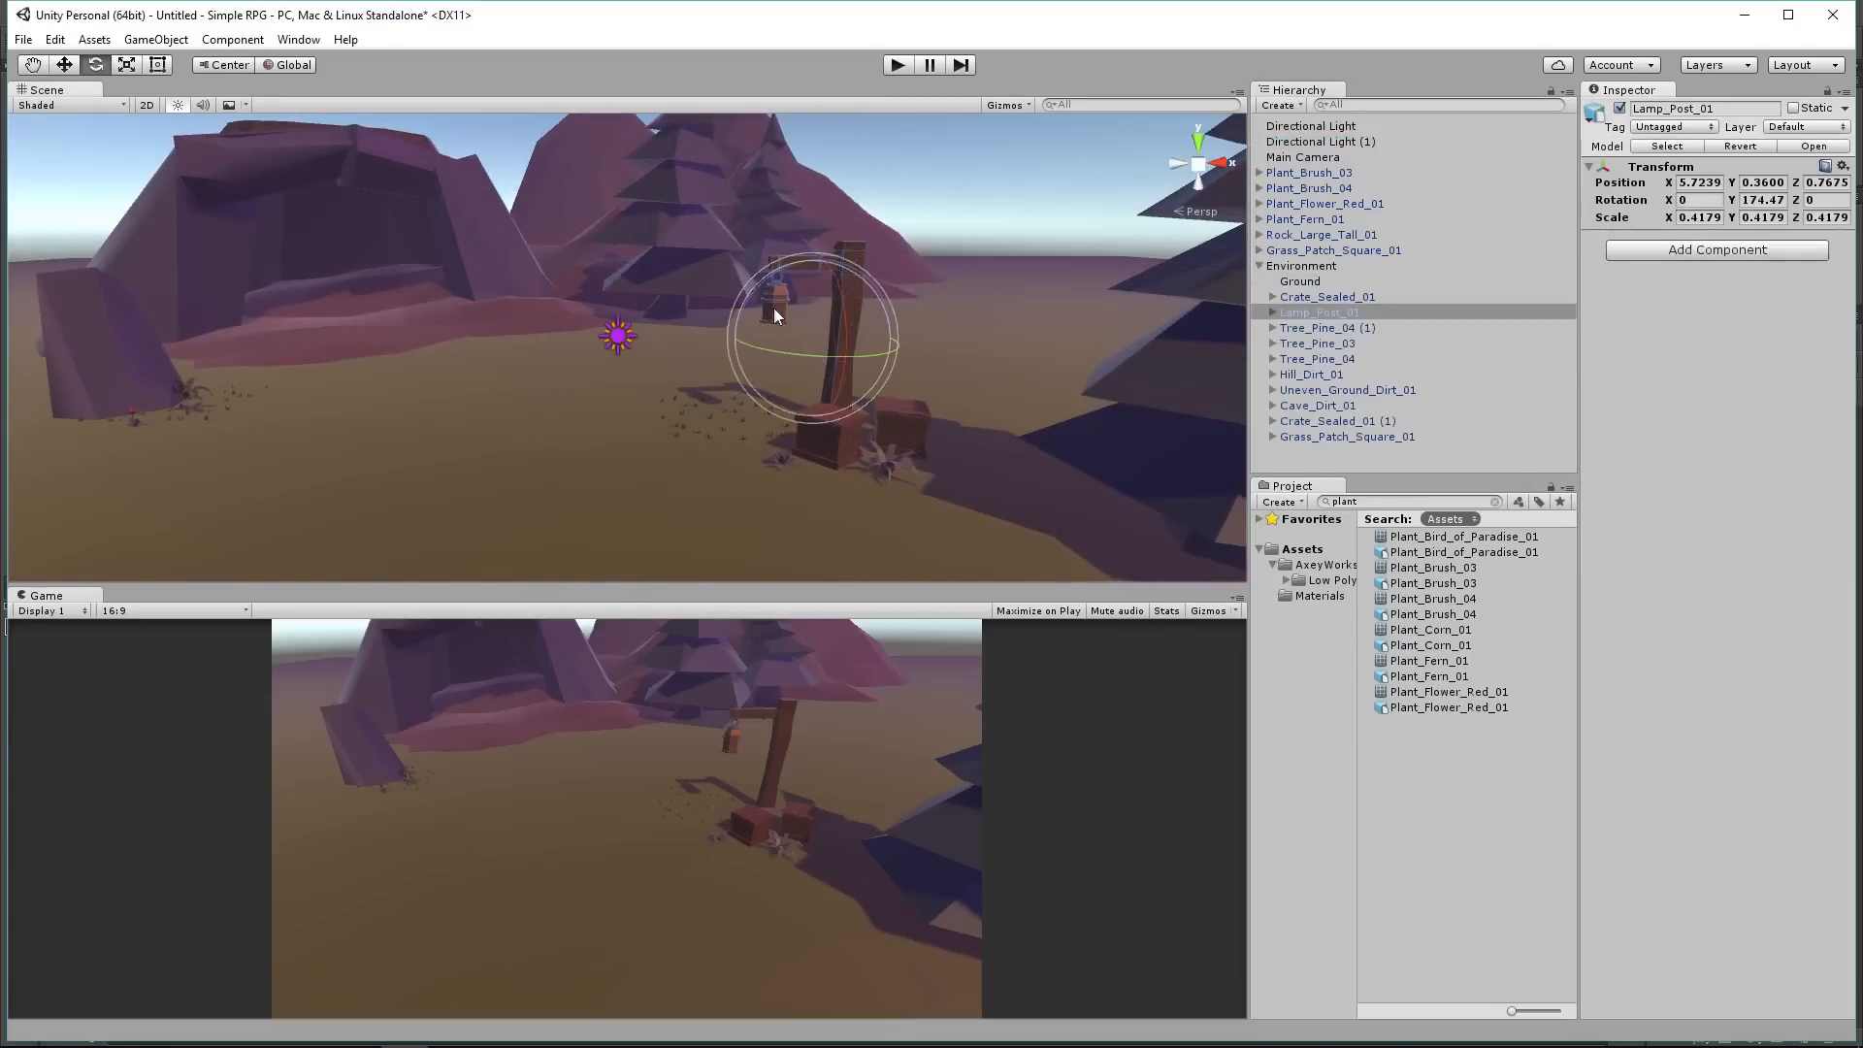
pyautogui.scroll(4, 776, 310)
pyautogui.click(1272, 313)
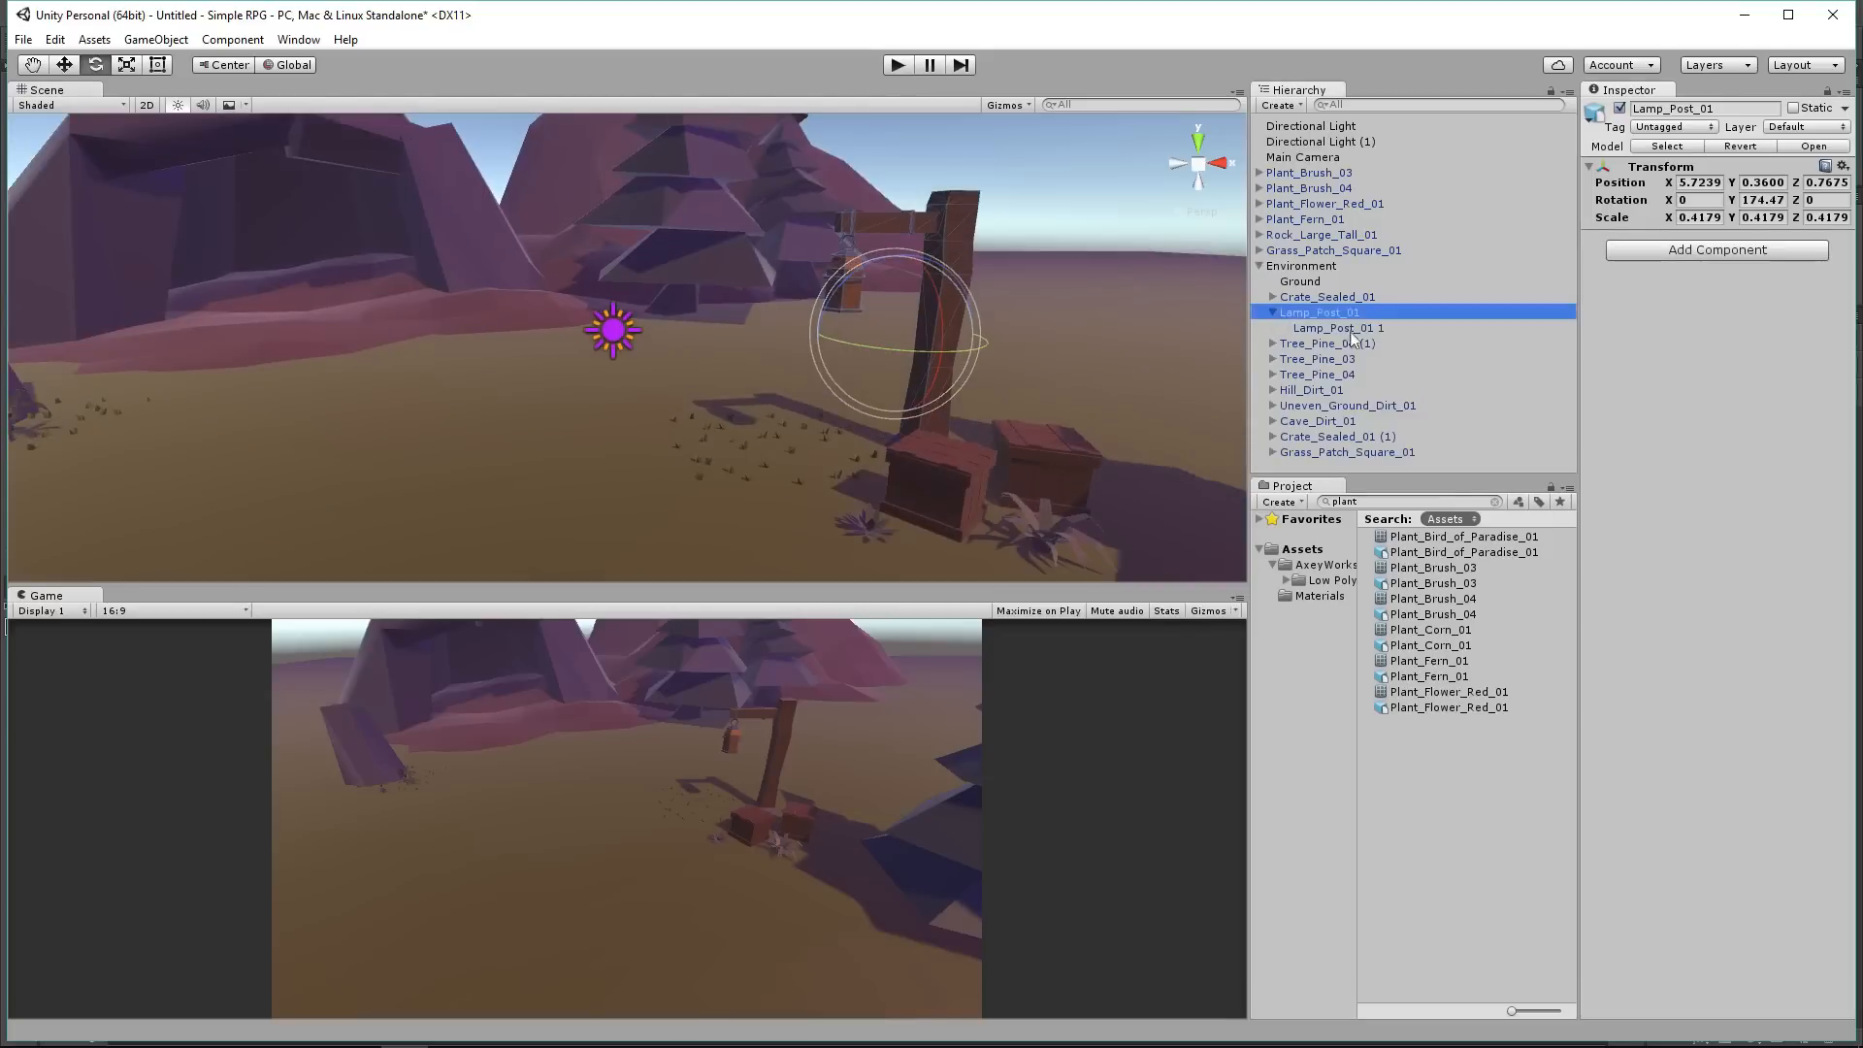
pyautogui.click(1350, 330)
pyautogui.moveTo(1031, 325); pyautogui.dragTo(991, 326, button='right')
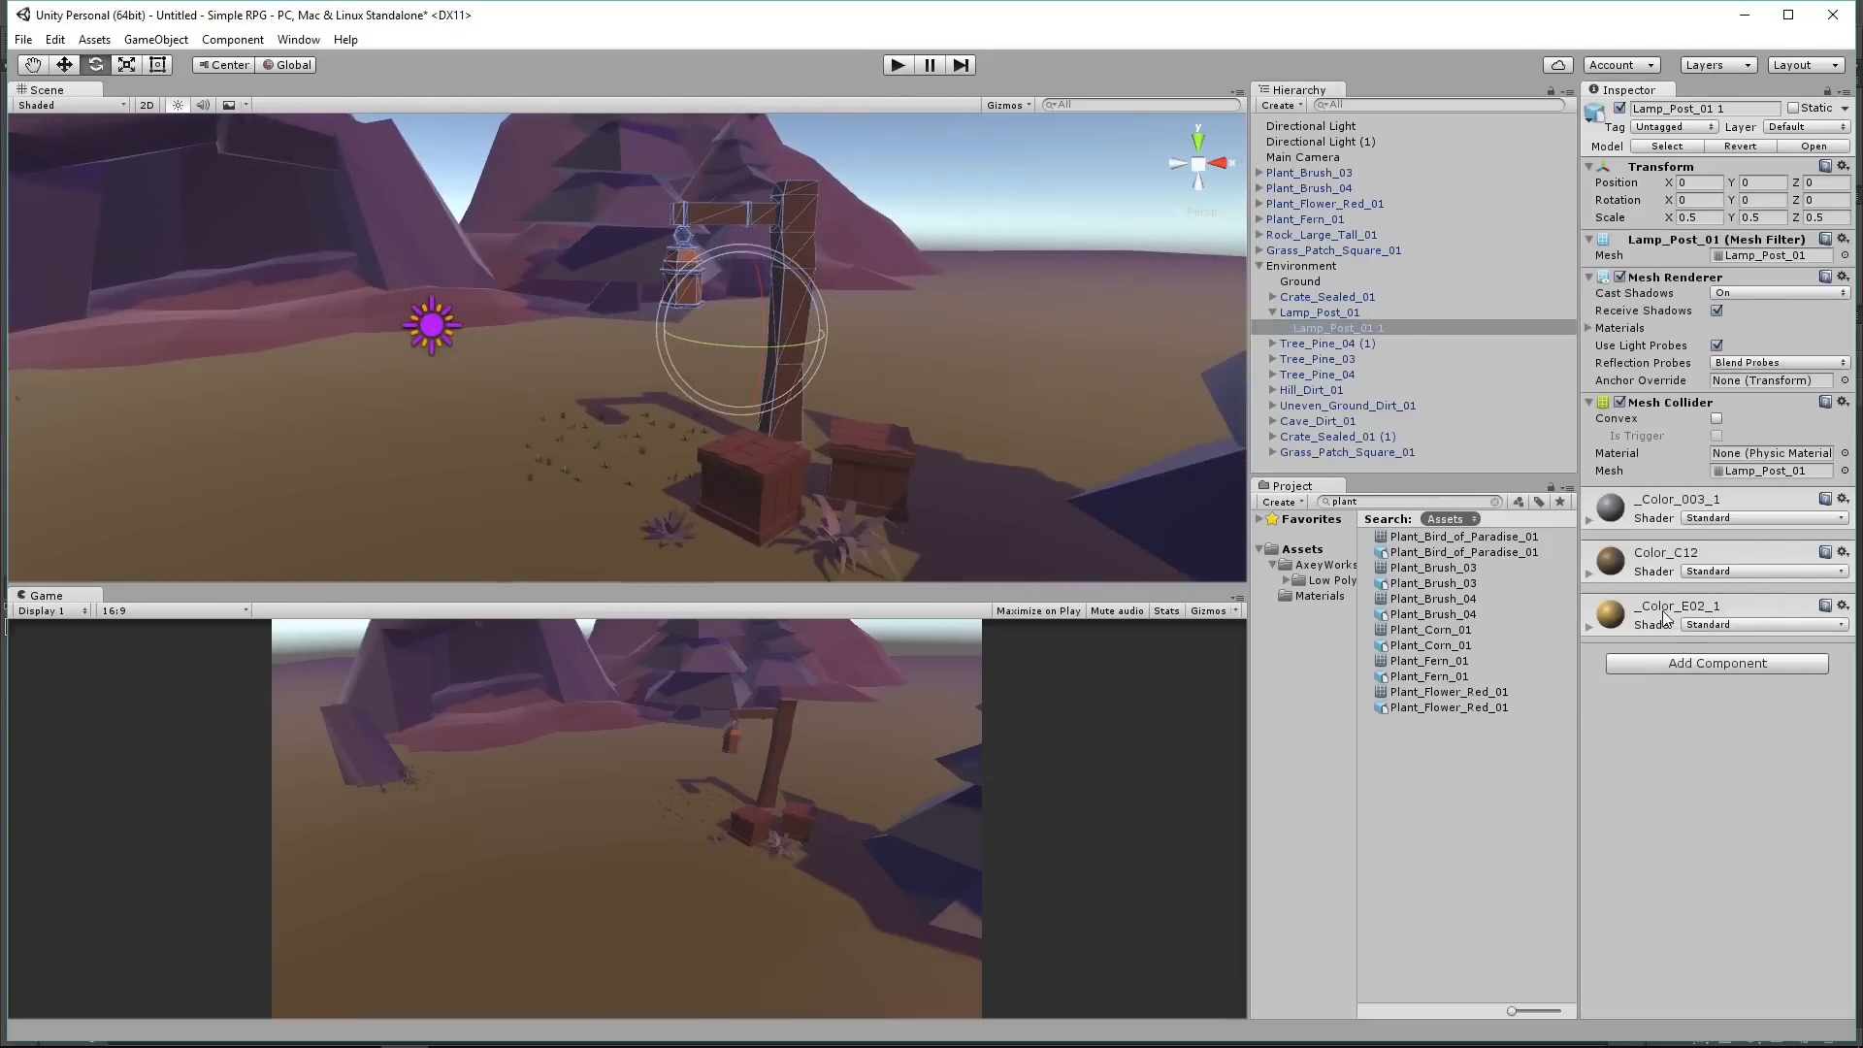
pyautogui.scroll(4, 674, 299)
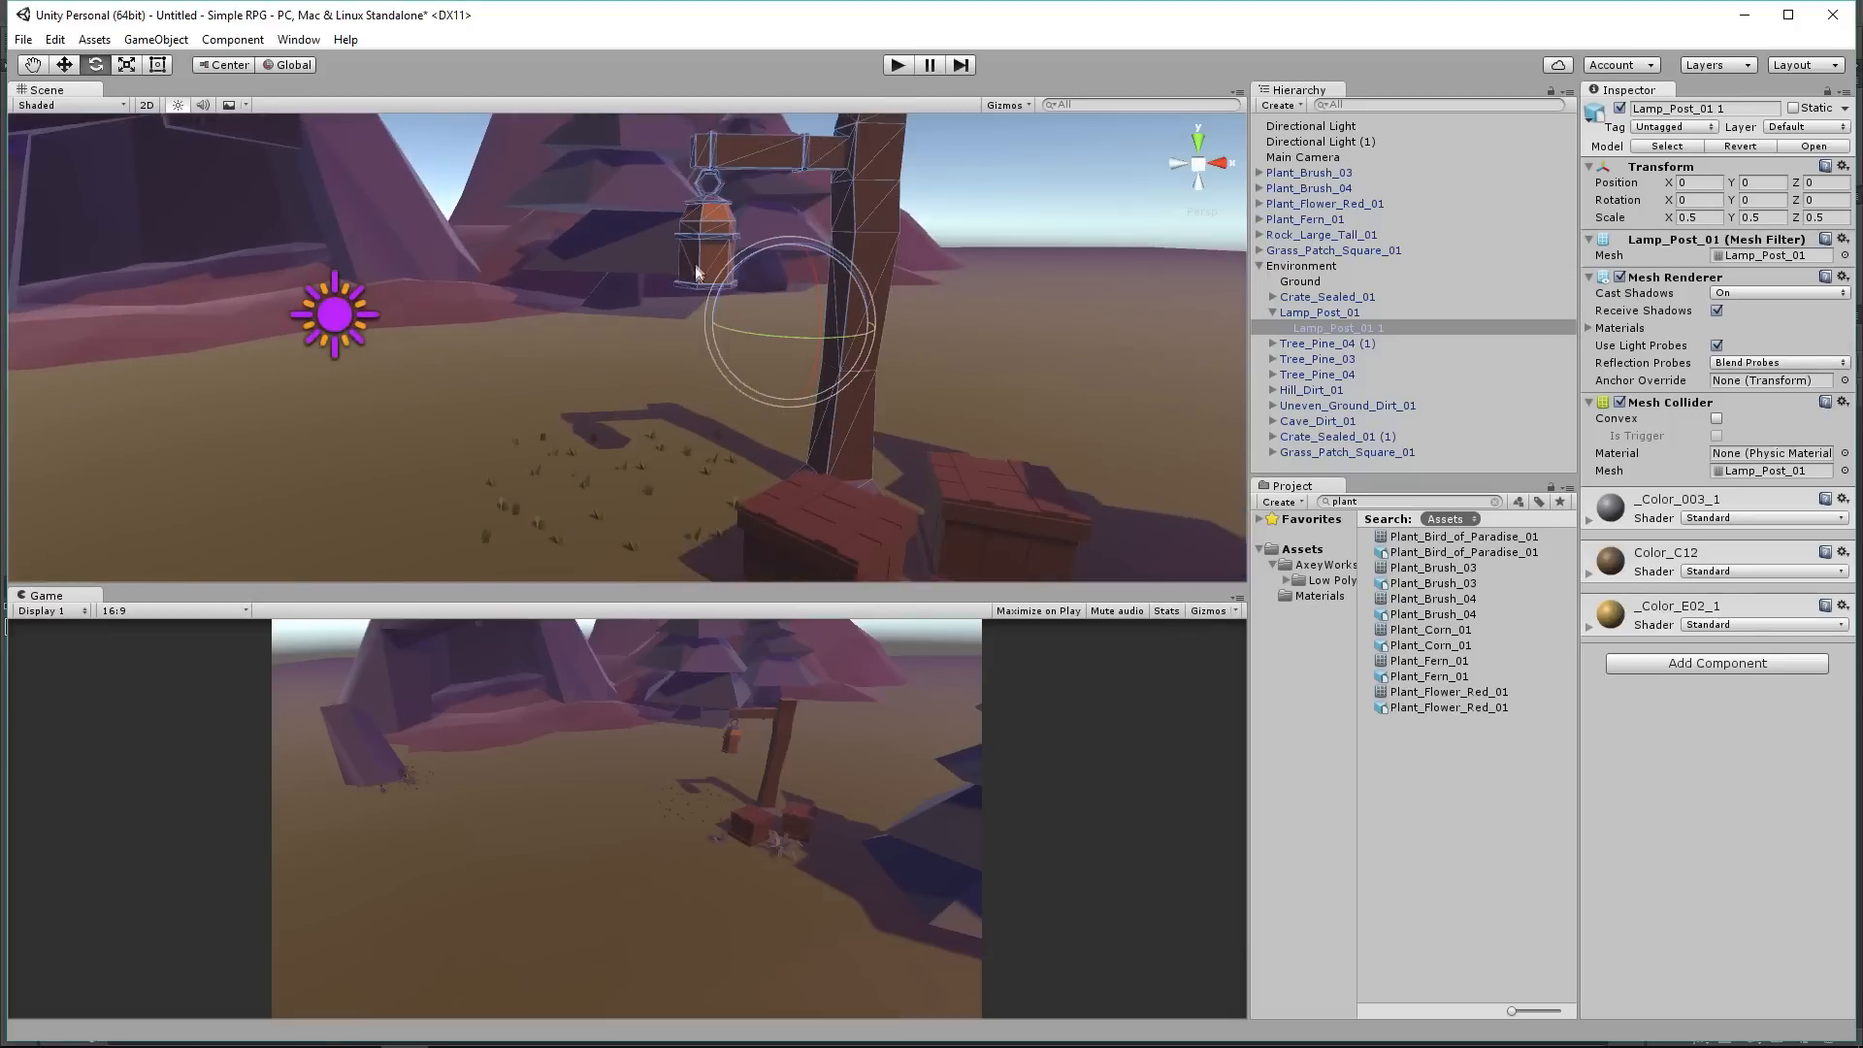
pyautogui.click(1664, 617)
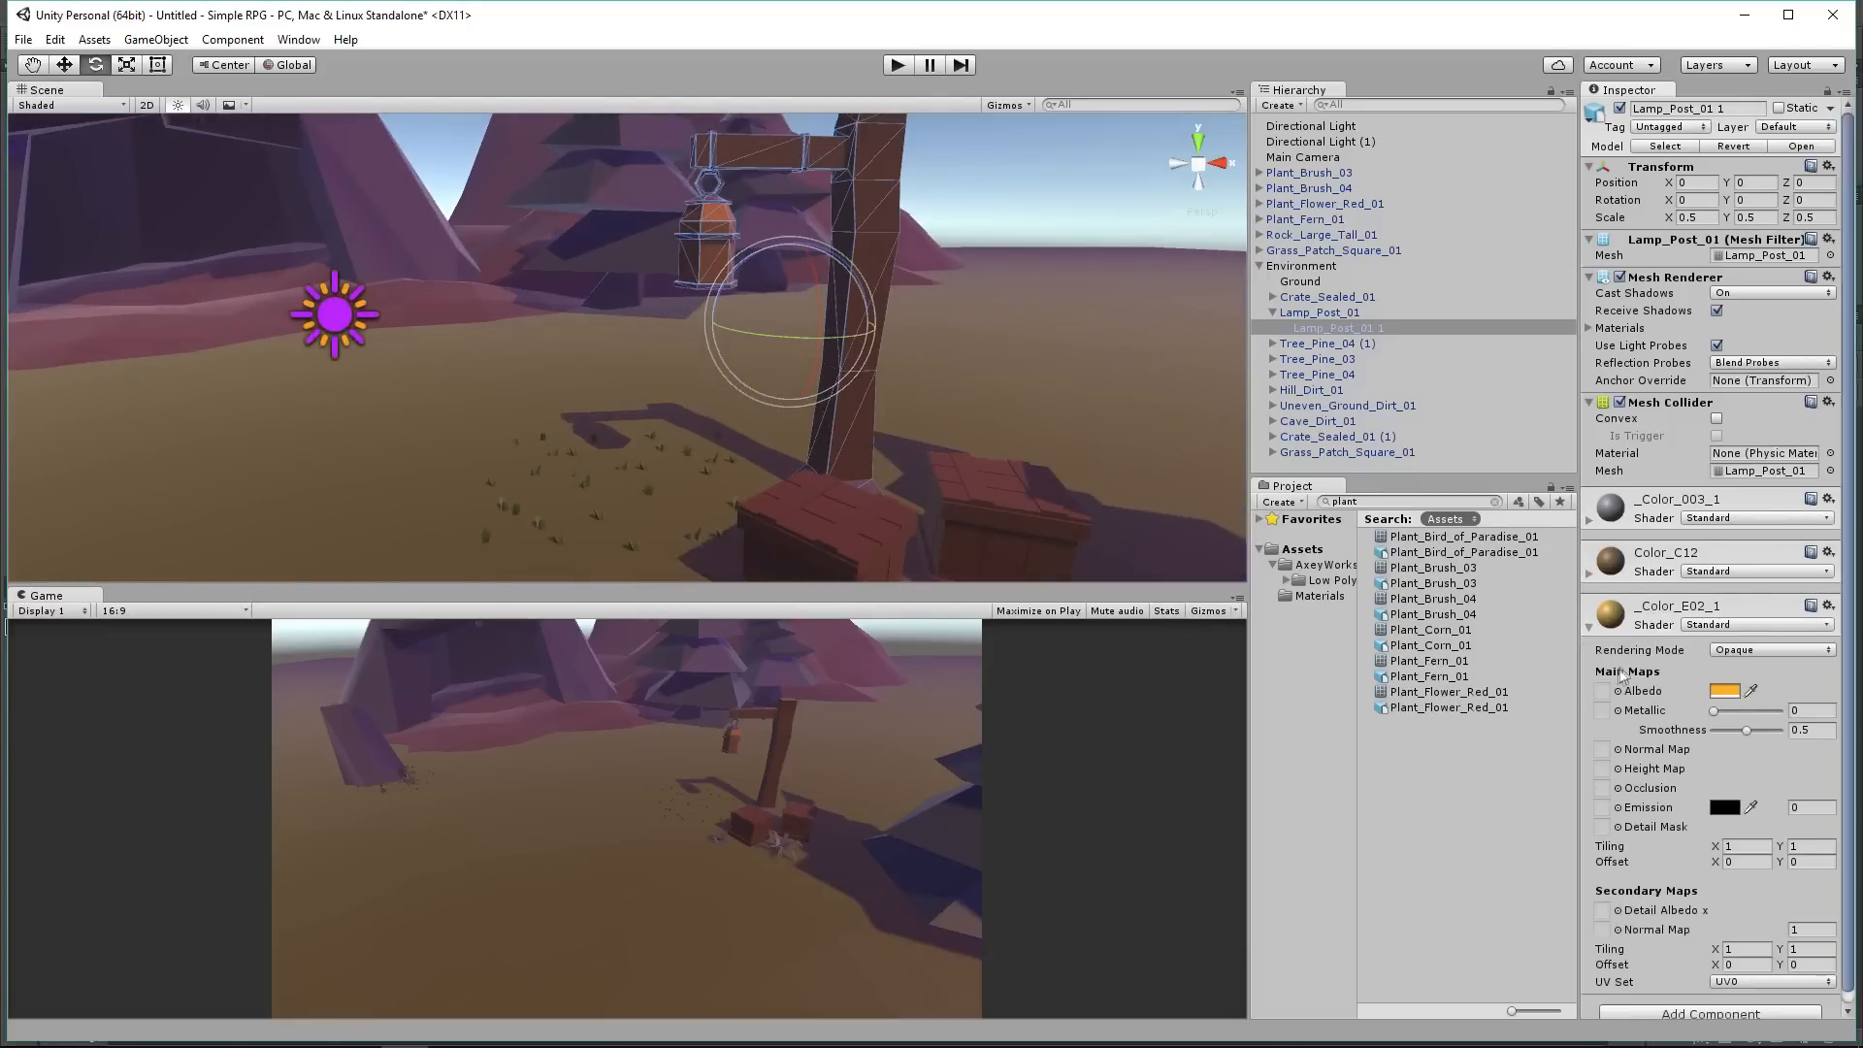
pyautogui.click(1618, 796)
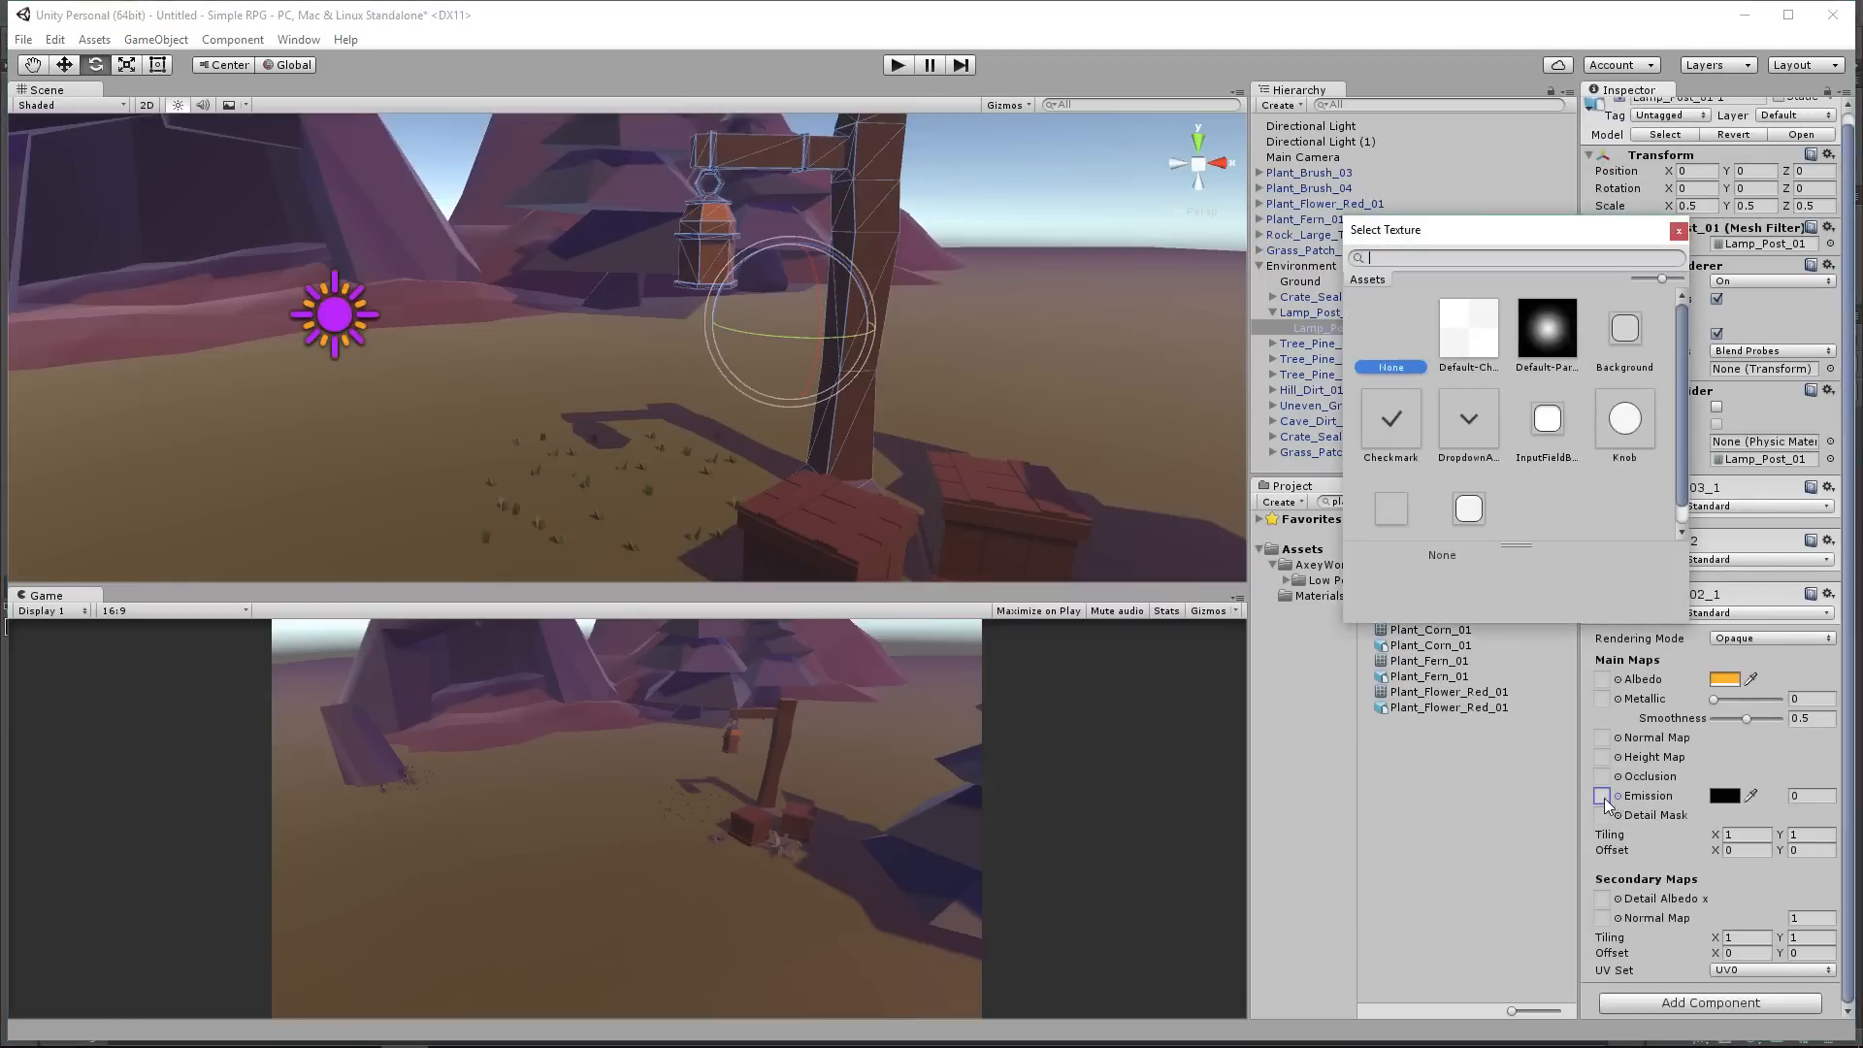
pyautogui.click(1679, 232)
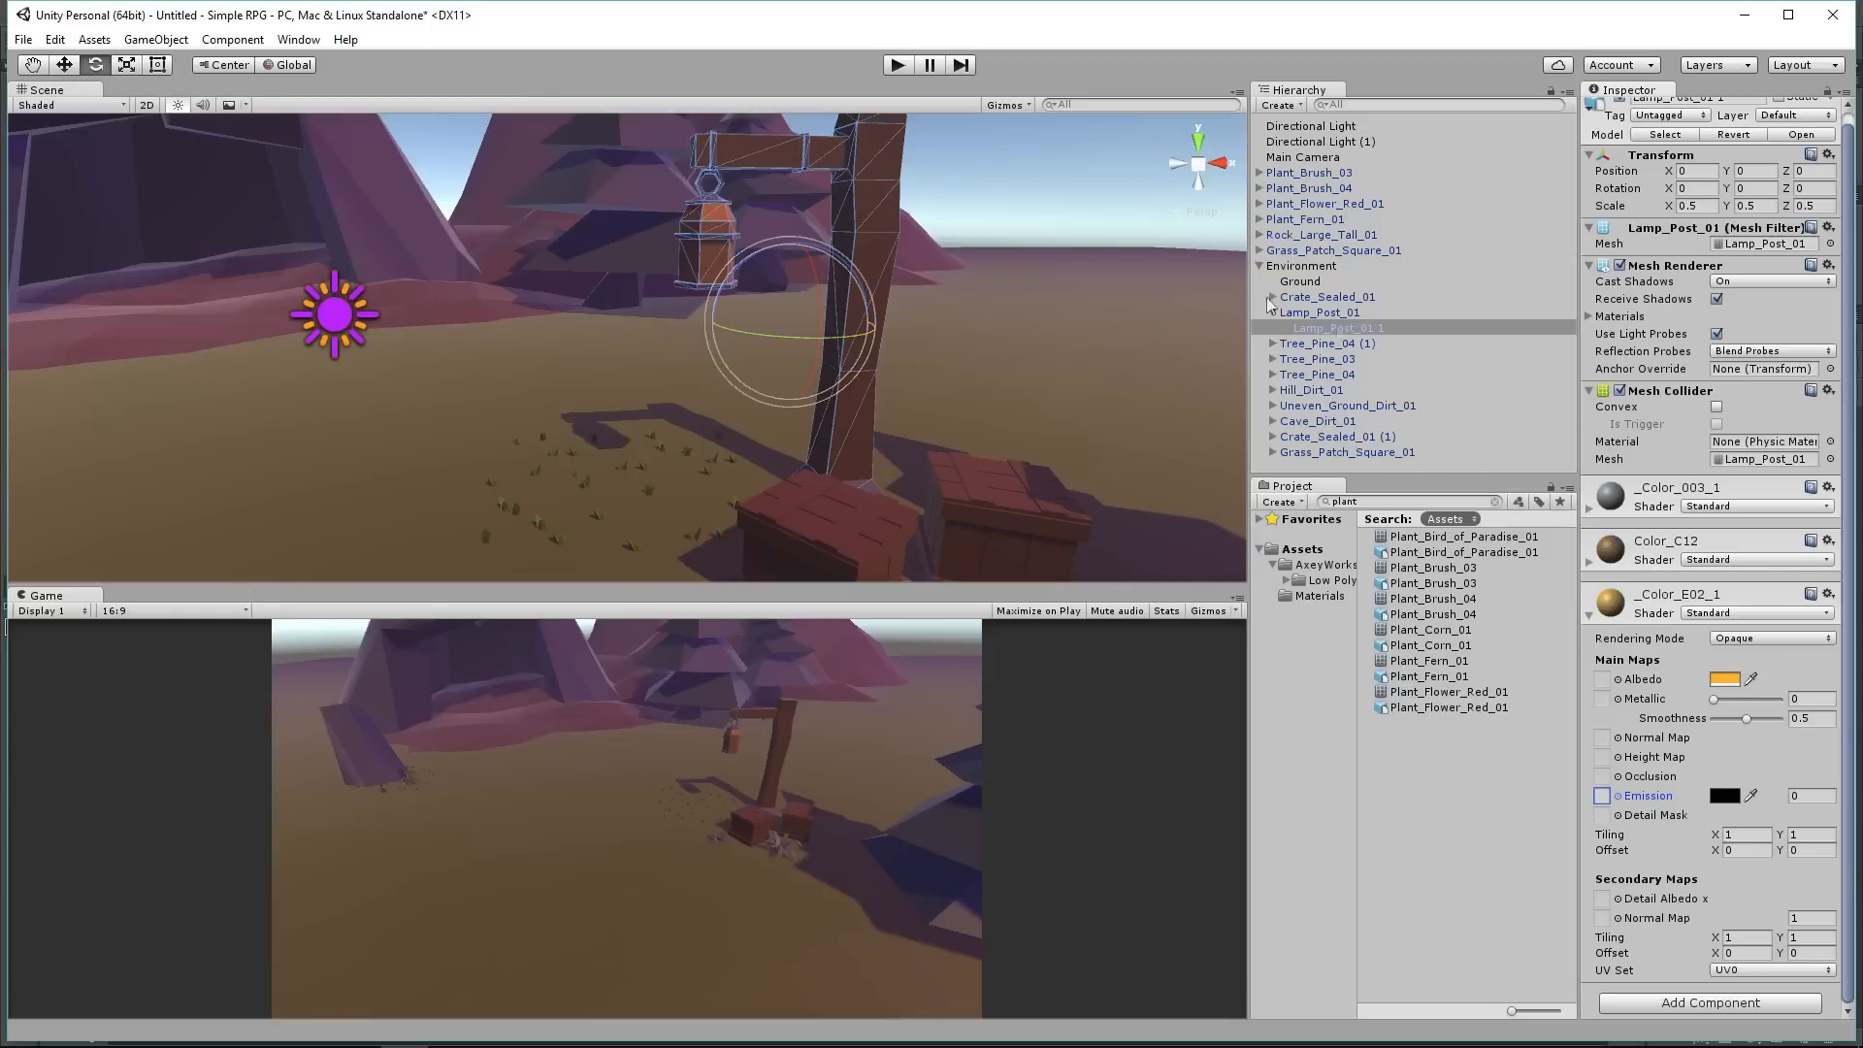
# Step: Enable HDR on the Main Camera
pyautogui.click(1318, 159)
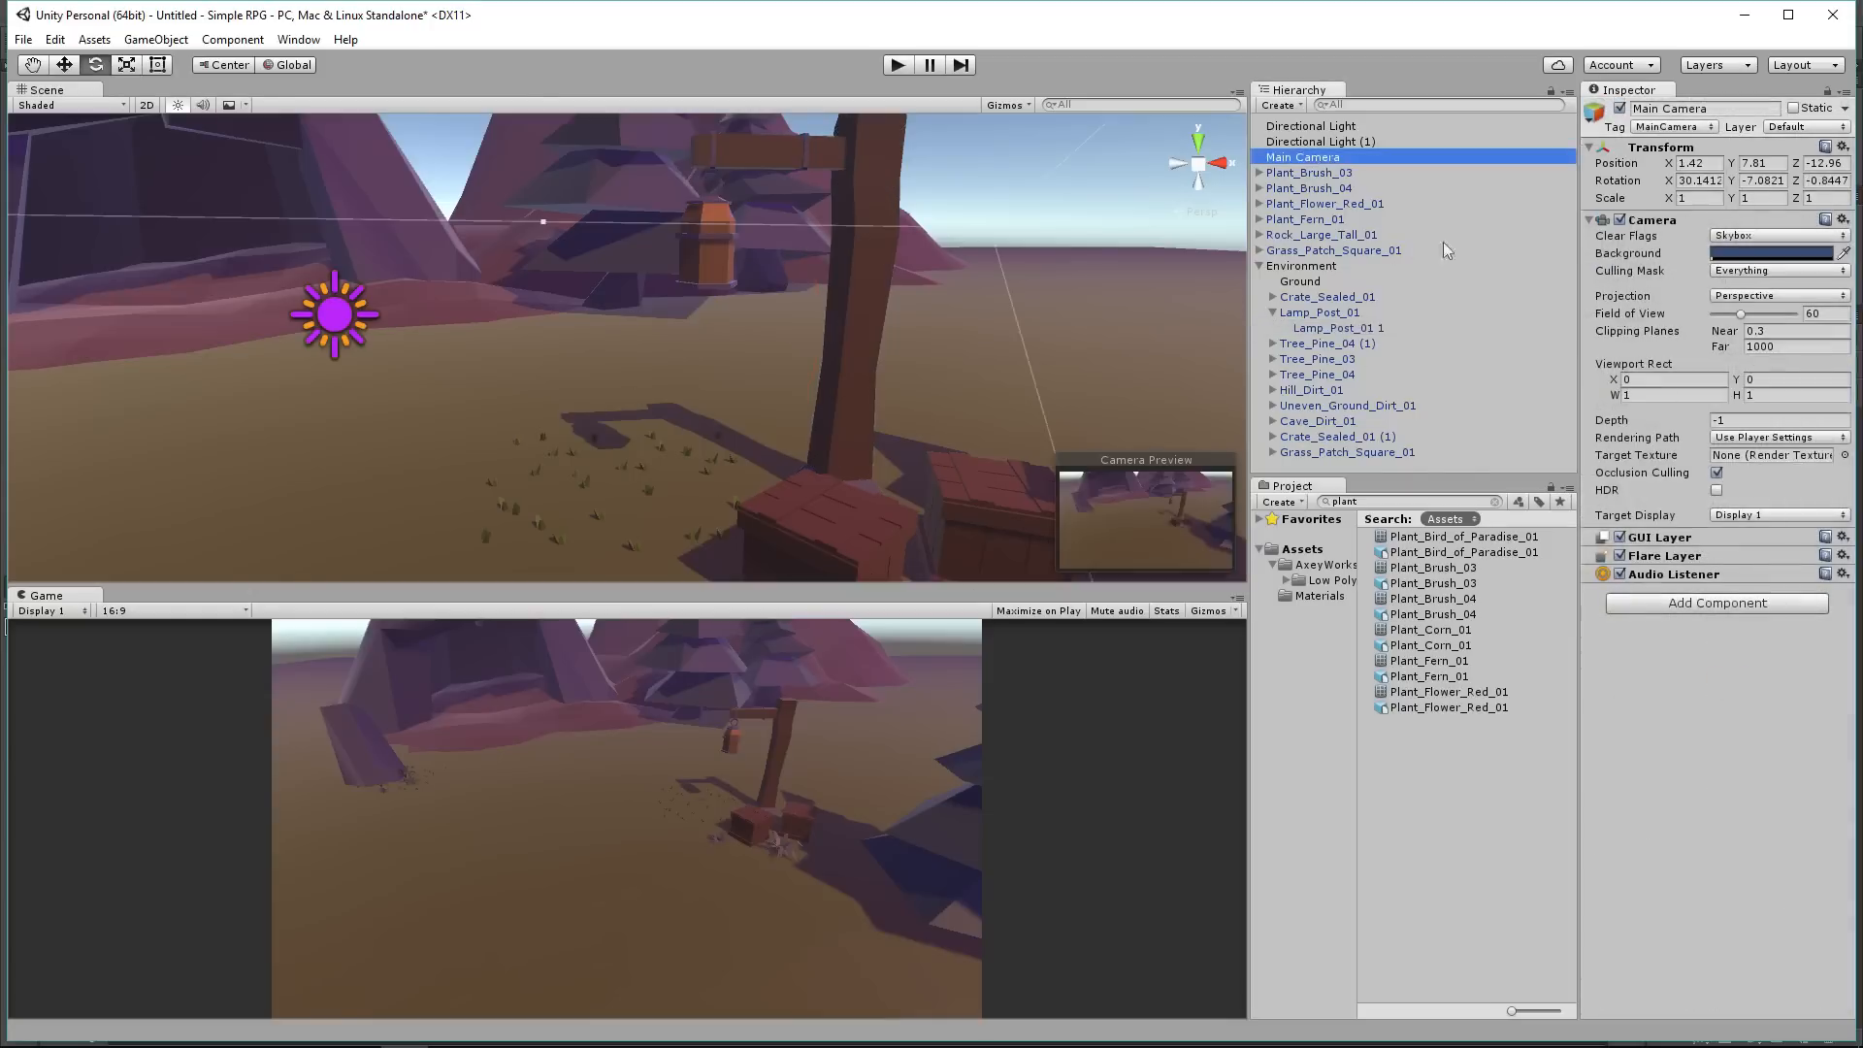
pyautogui.click(1717, 490)
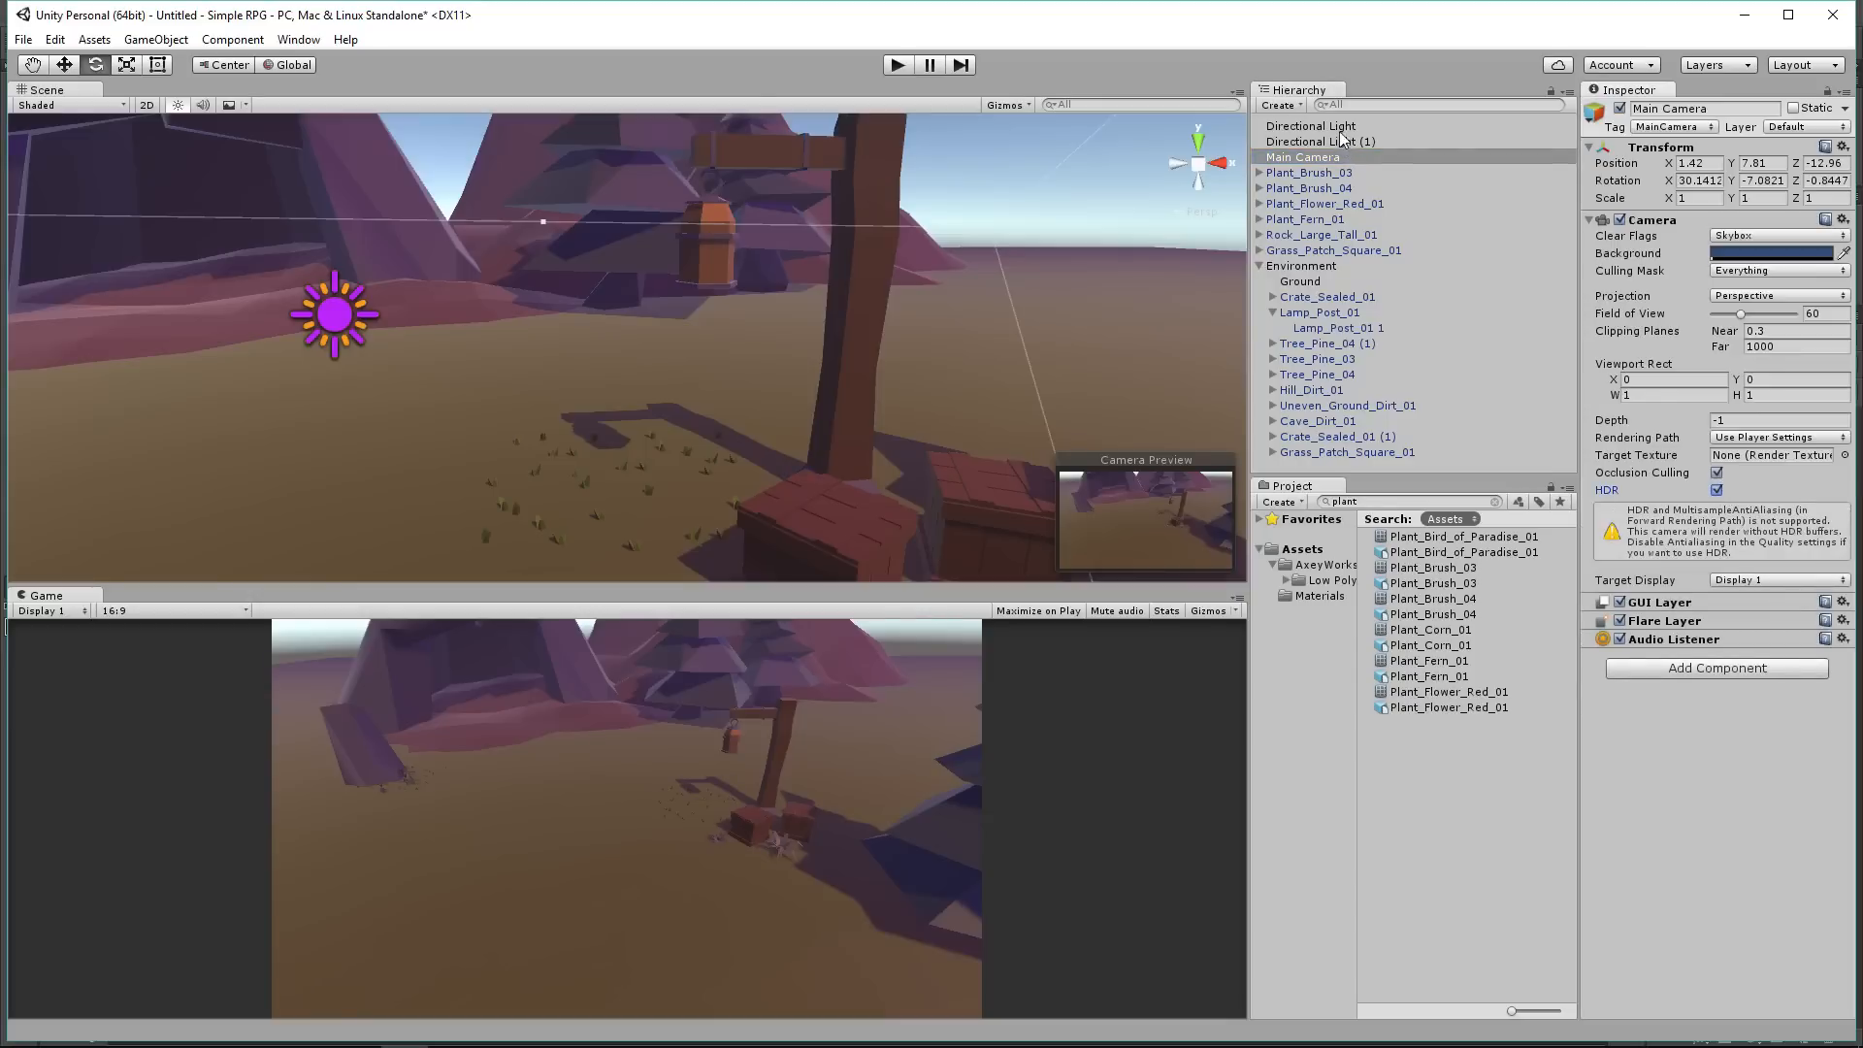
# Step: Give the lantern's _Color_E02_1 material an orange emission colour (FF8C12) and raise the emission brightness to 1.39
pyautogui.click(708, 272)
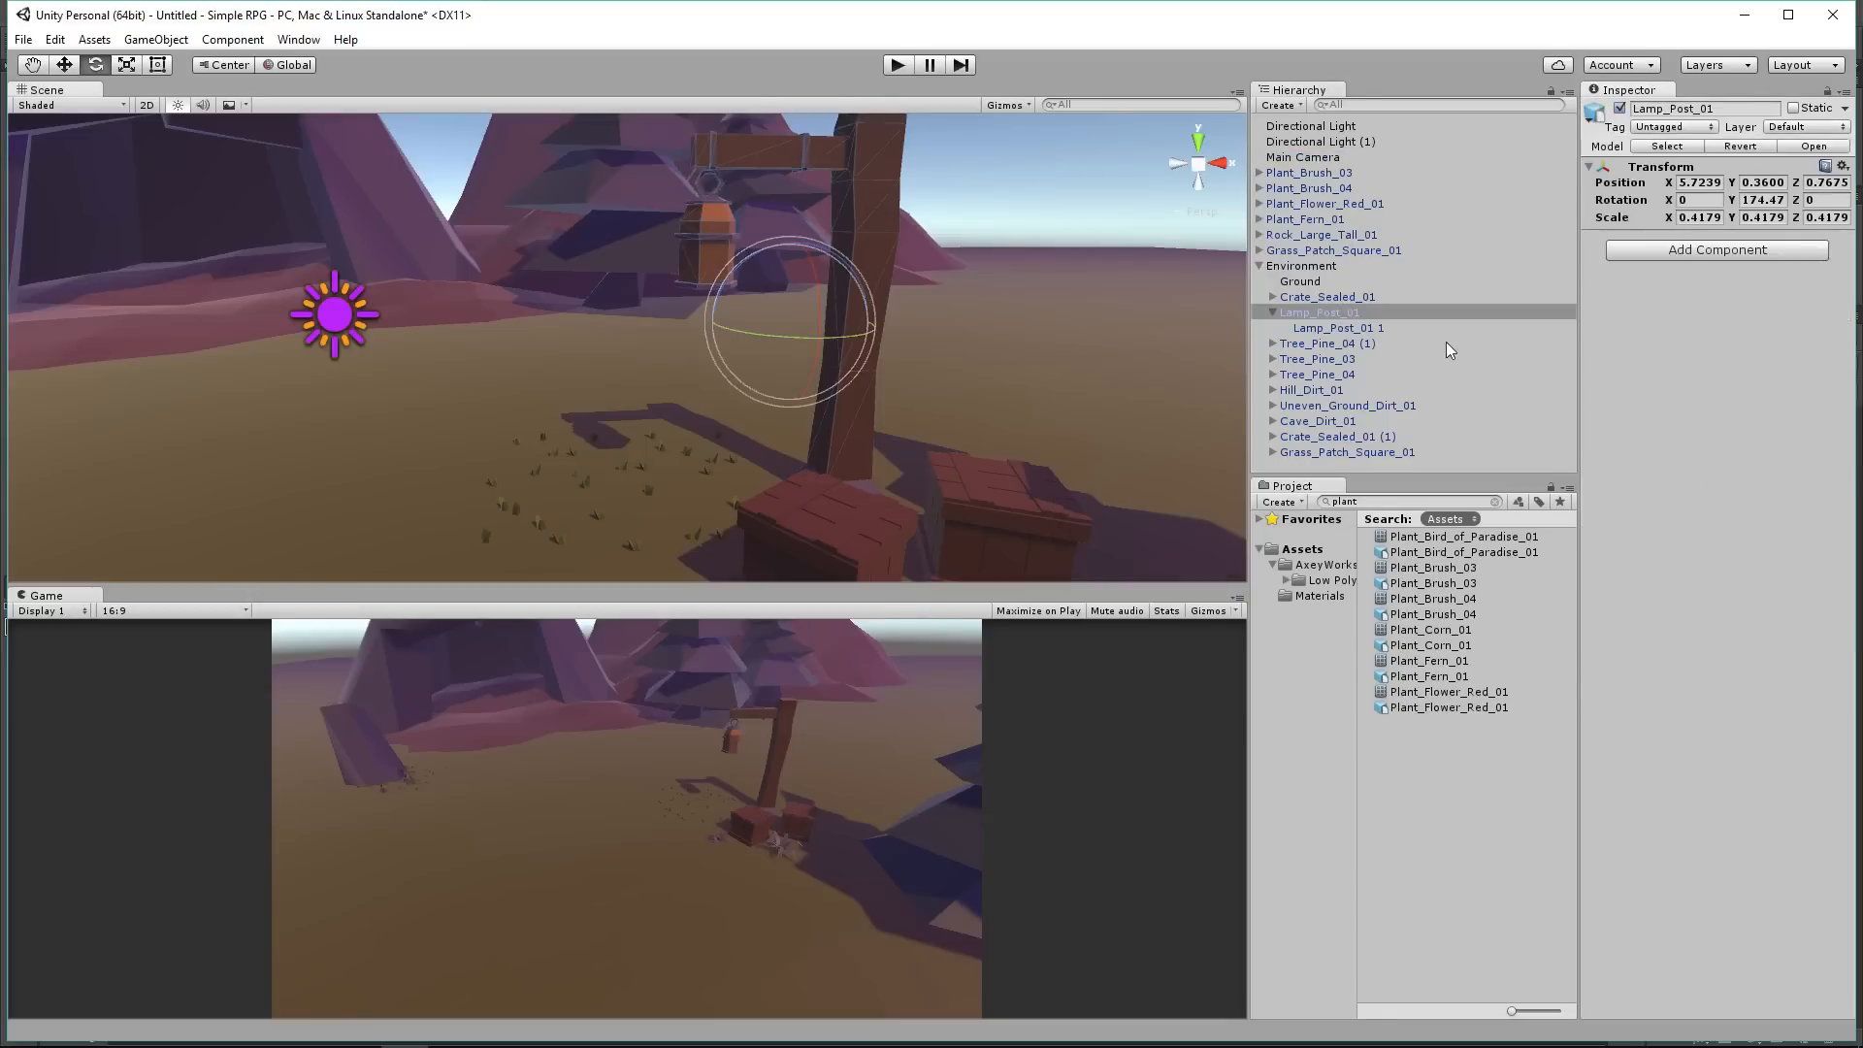
pyautogui.click(1358, 328)
pyautogui.scroll(-1, 1633, 690)
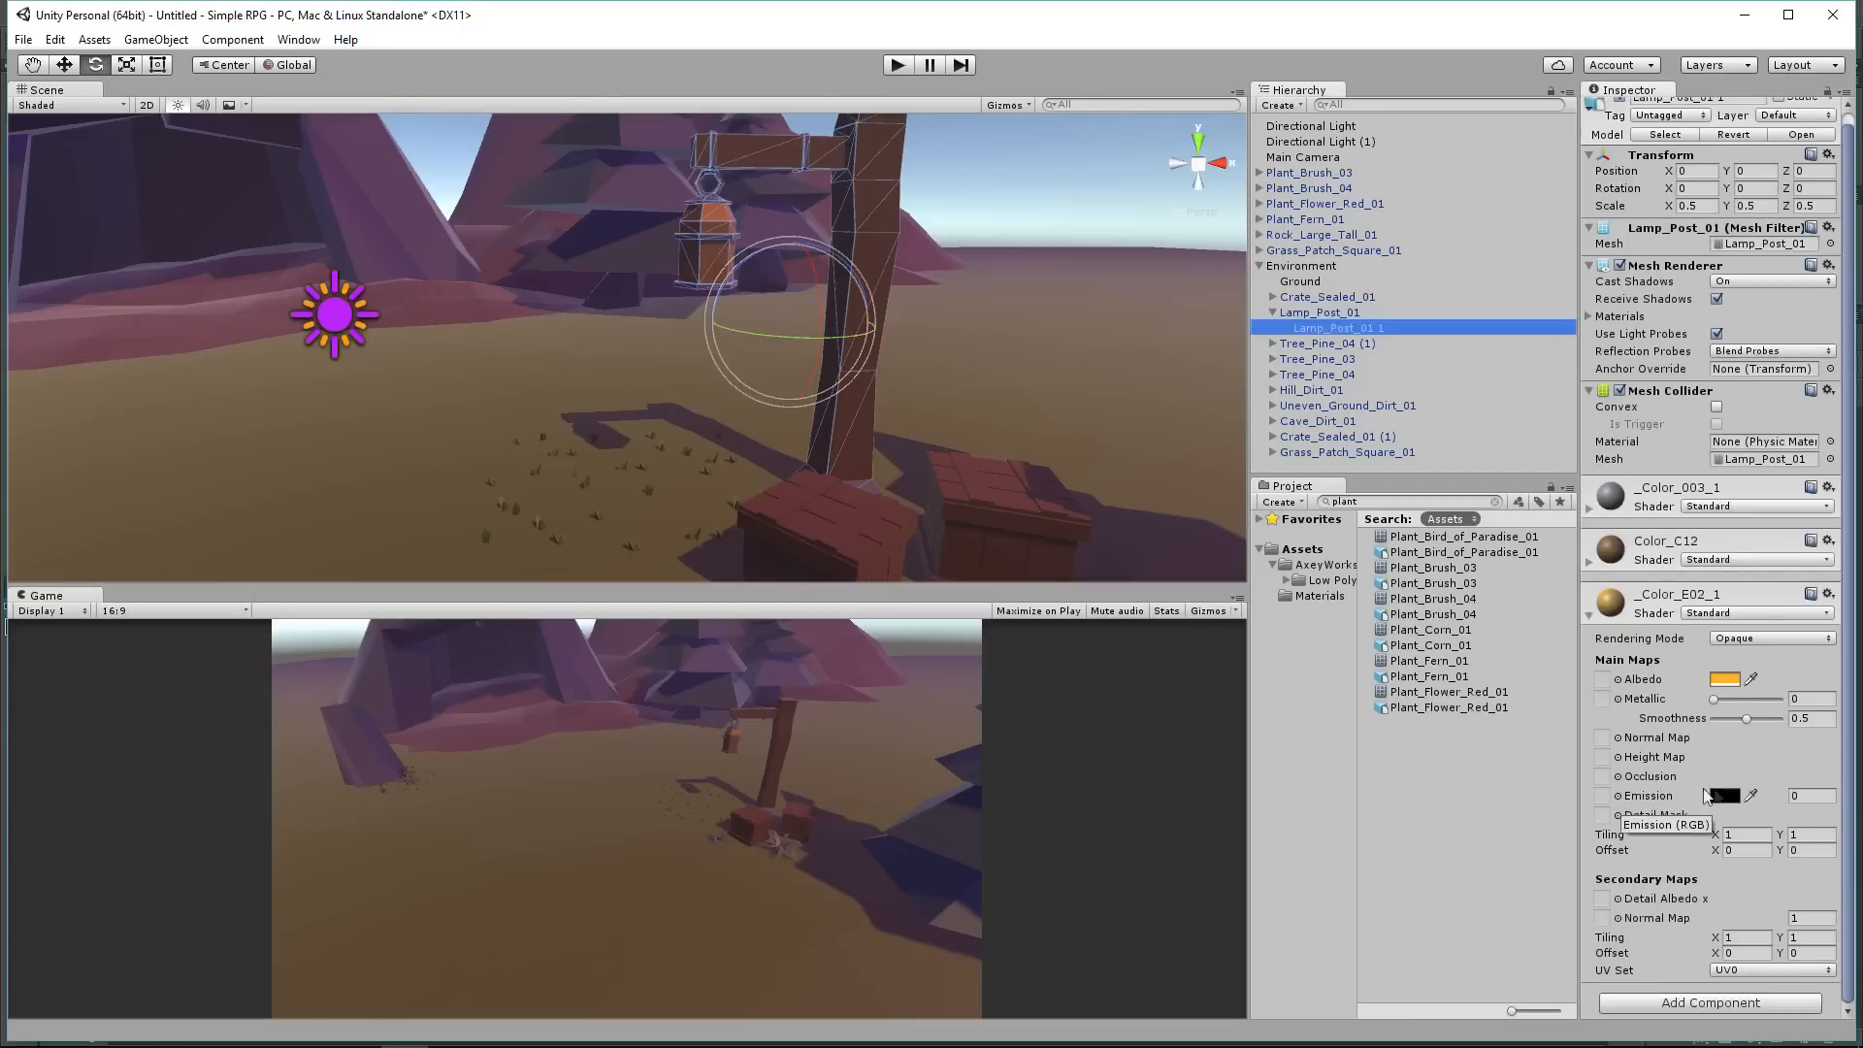
pyautogui.click(1725, 796)
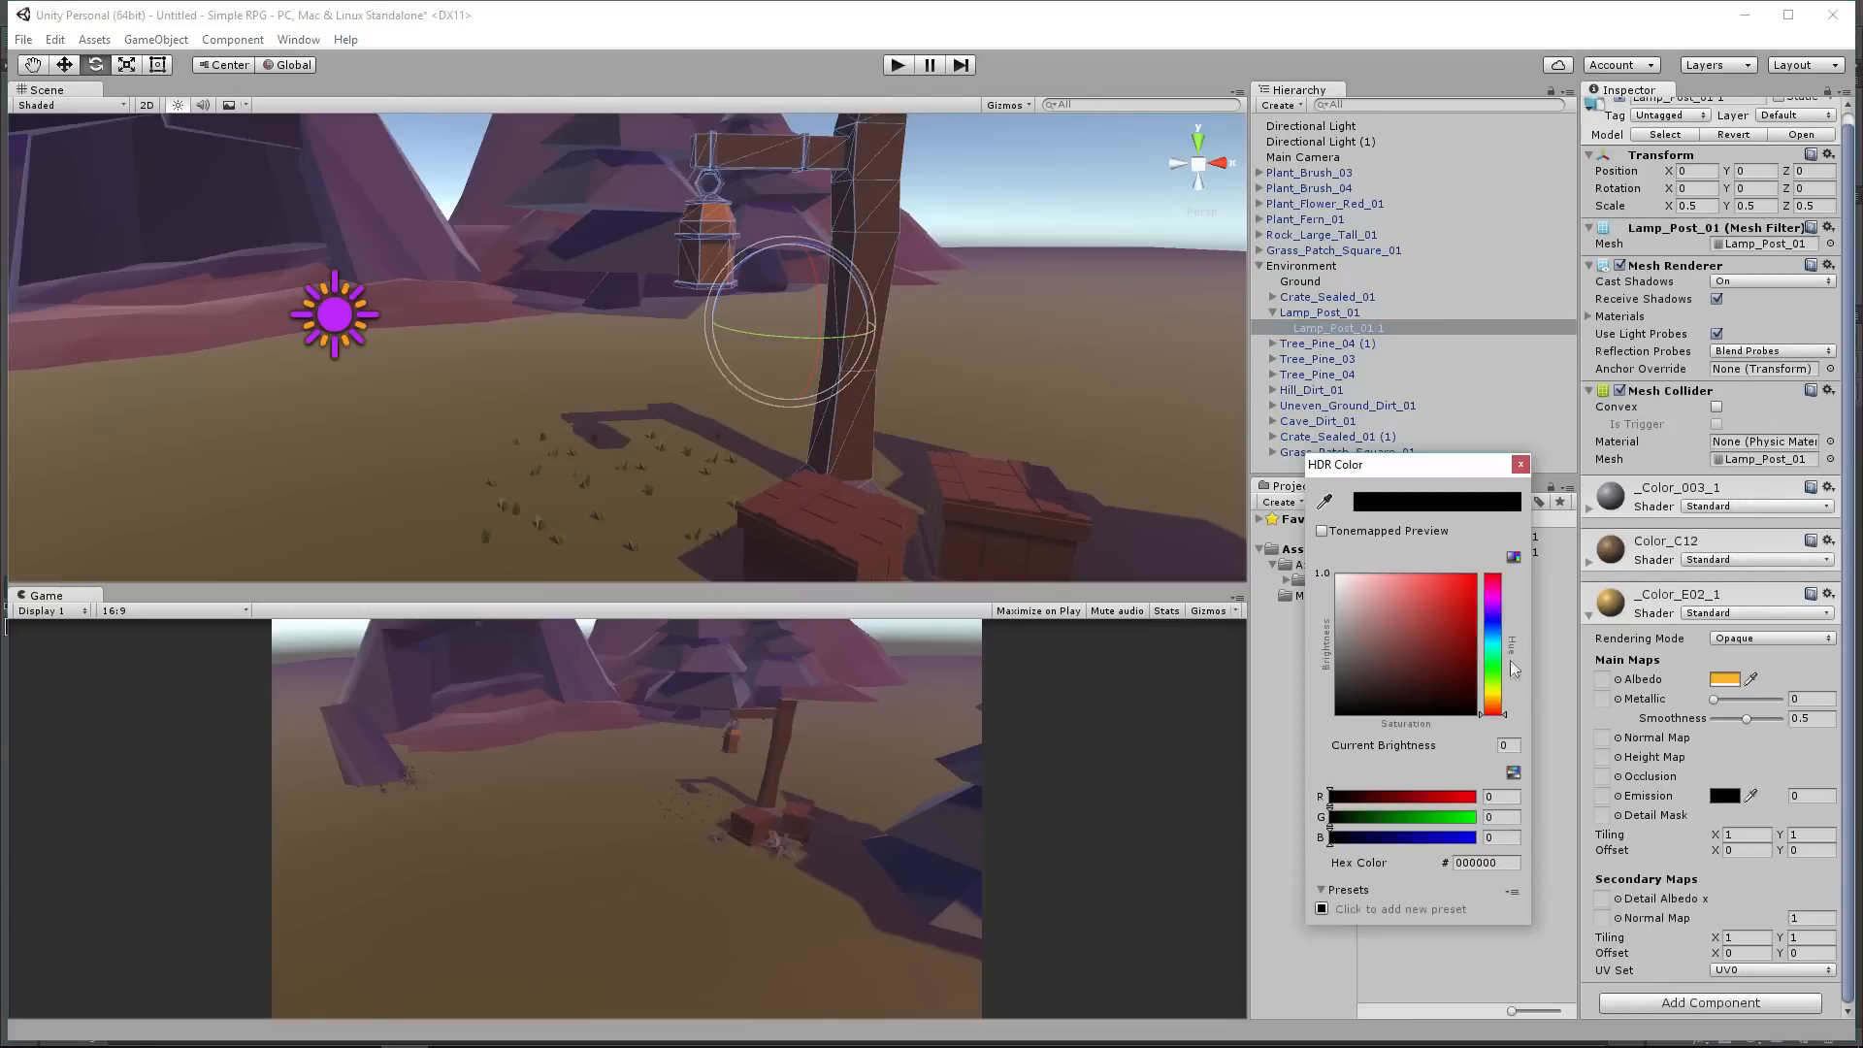
pyautogui.moveTo(1500, 689); pyautogui.dragTo(1495, 701)
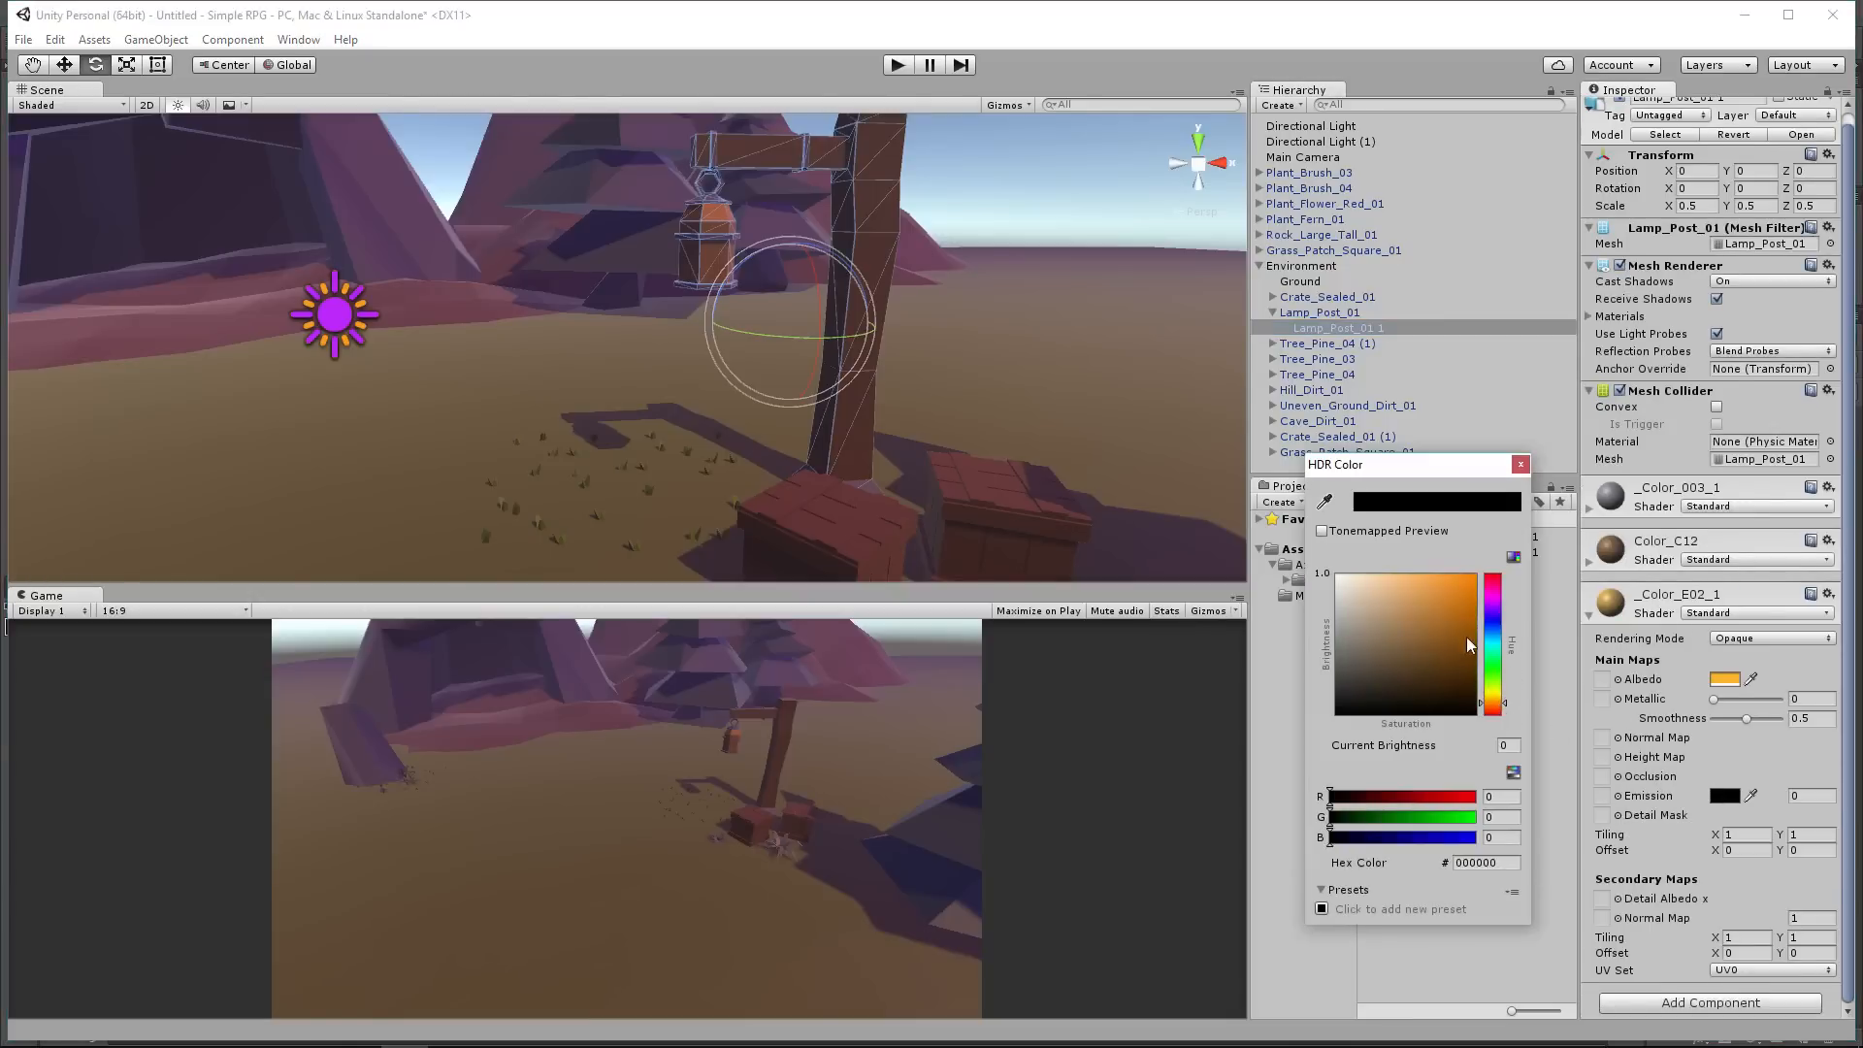
pyautogui.moveTo(1453, 573)
pyautogui.mouseDown()
pyautogui.moveTo(1468, 570)
pyautogui.moveTo(1430, 563)
pyautogui.moveTo(1464, 563)
pyautogui.mouseUp()
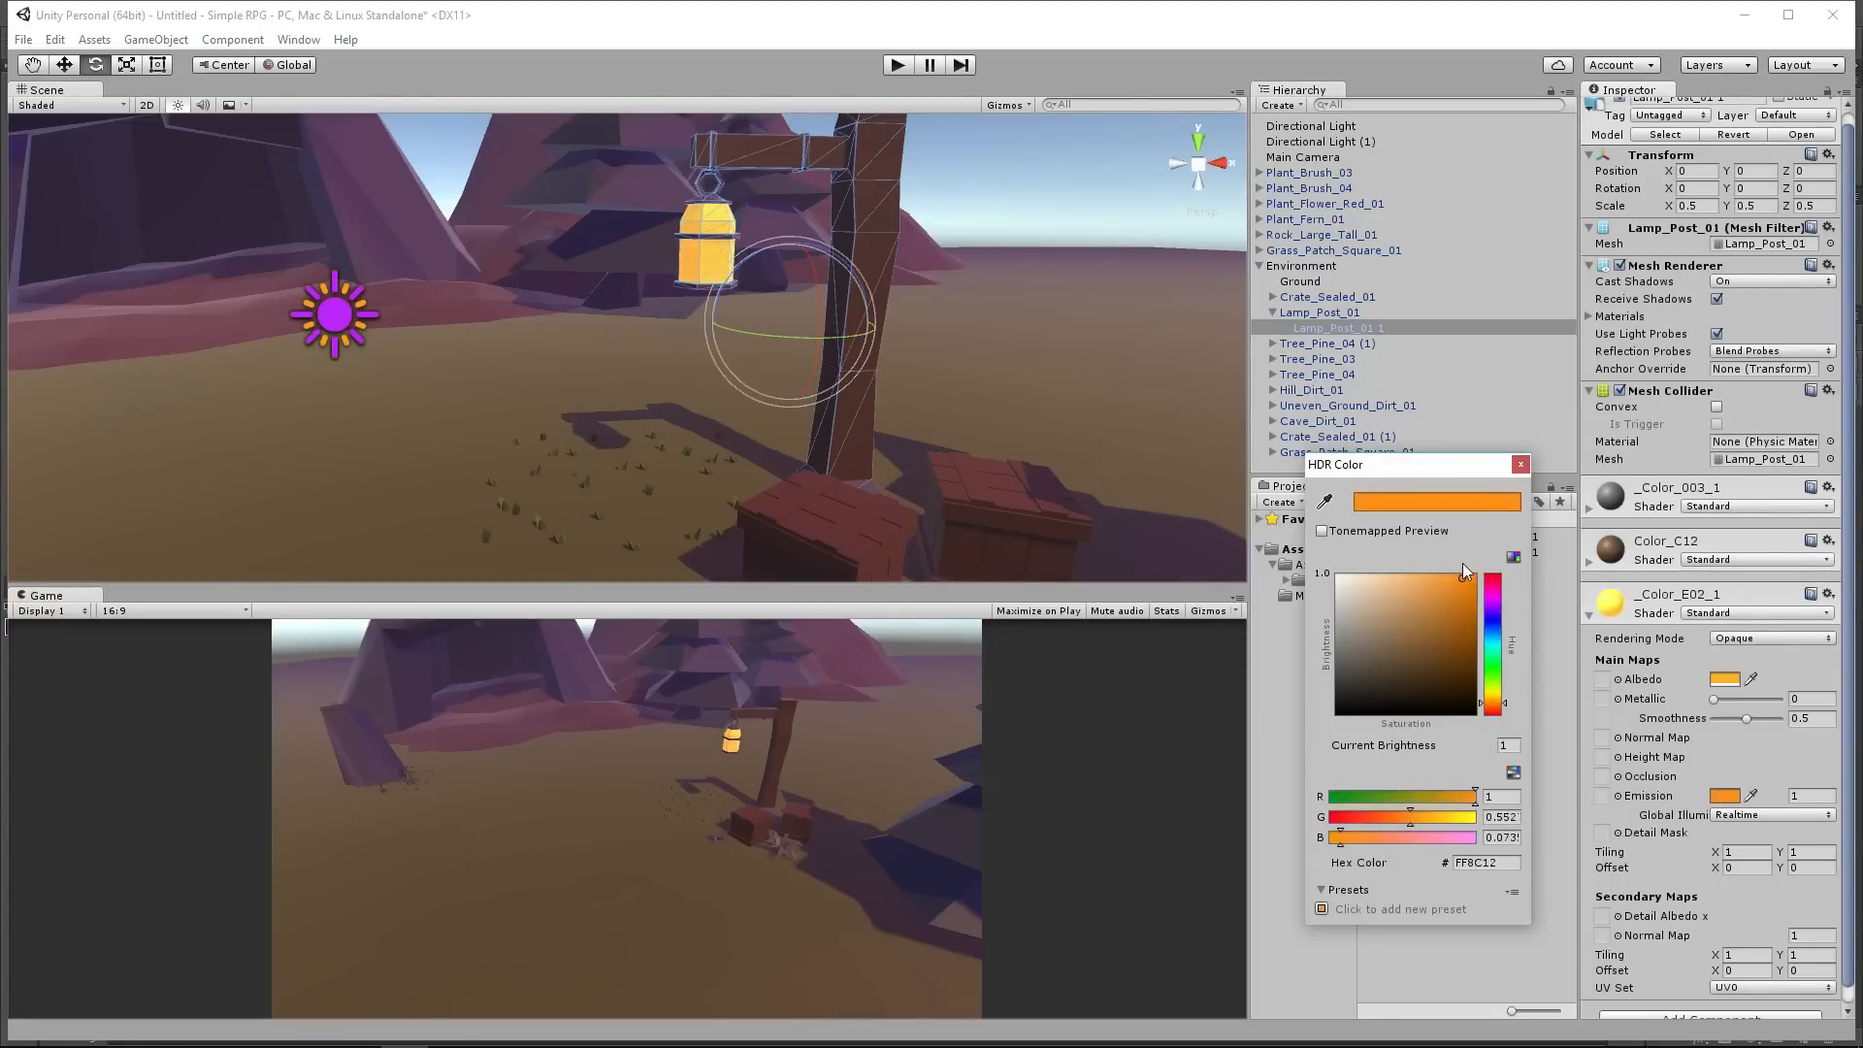
pyautogui.click(1521, 464)
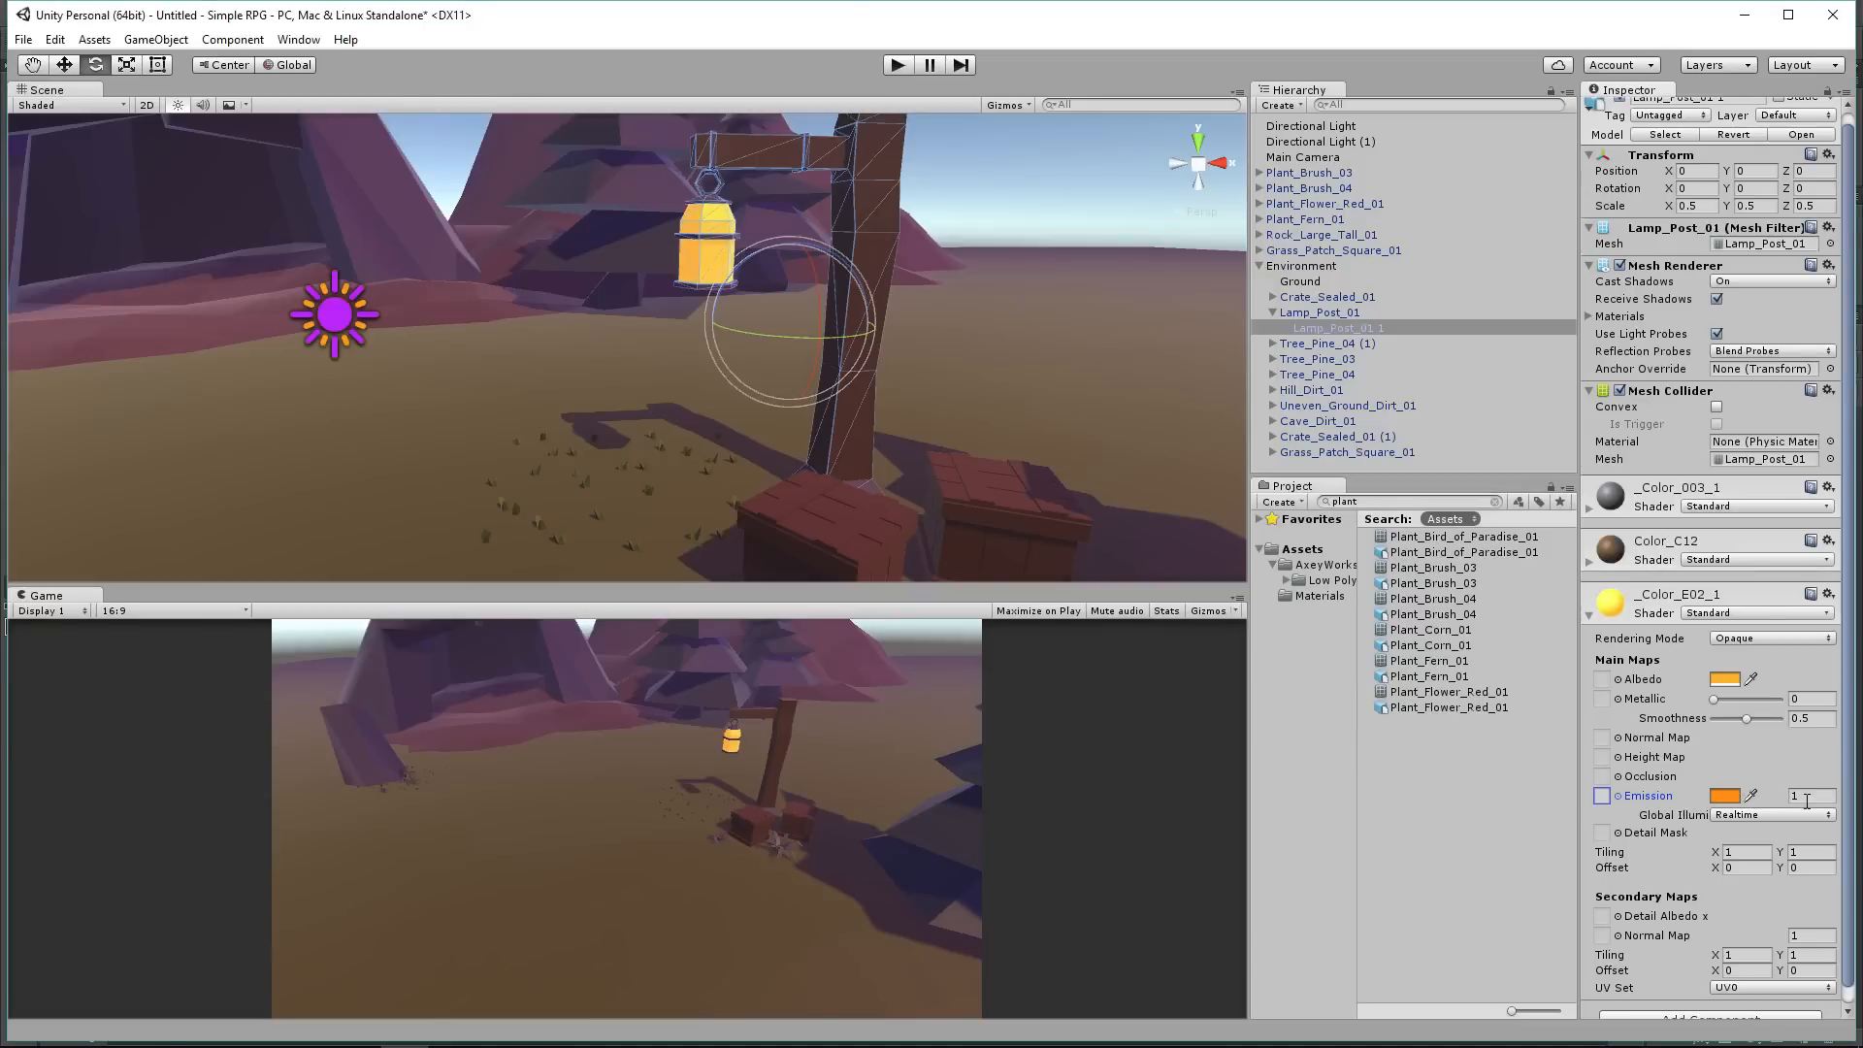
pyautogui.moveTo(1777, 801); pyautogui.dragTo(1784, 805)
pyautogui.moveTo(1813, 811); pyautogui.dragTo(1847, 809)
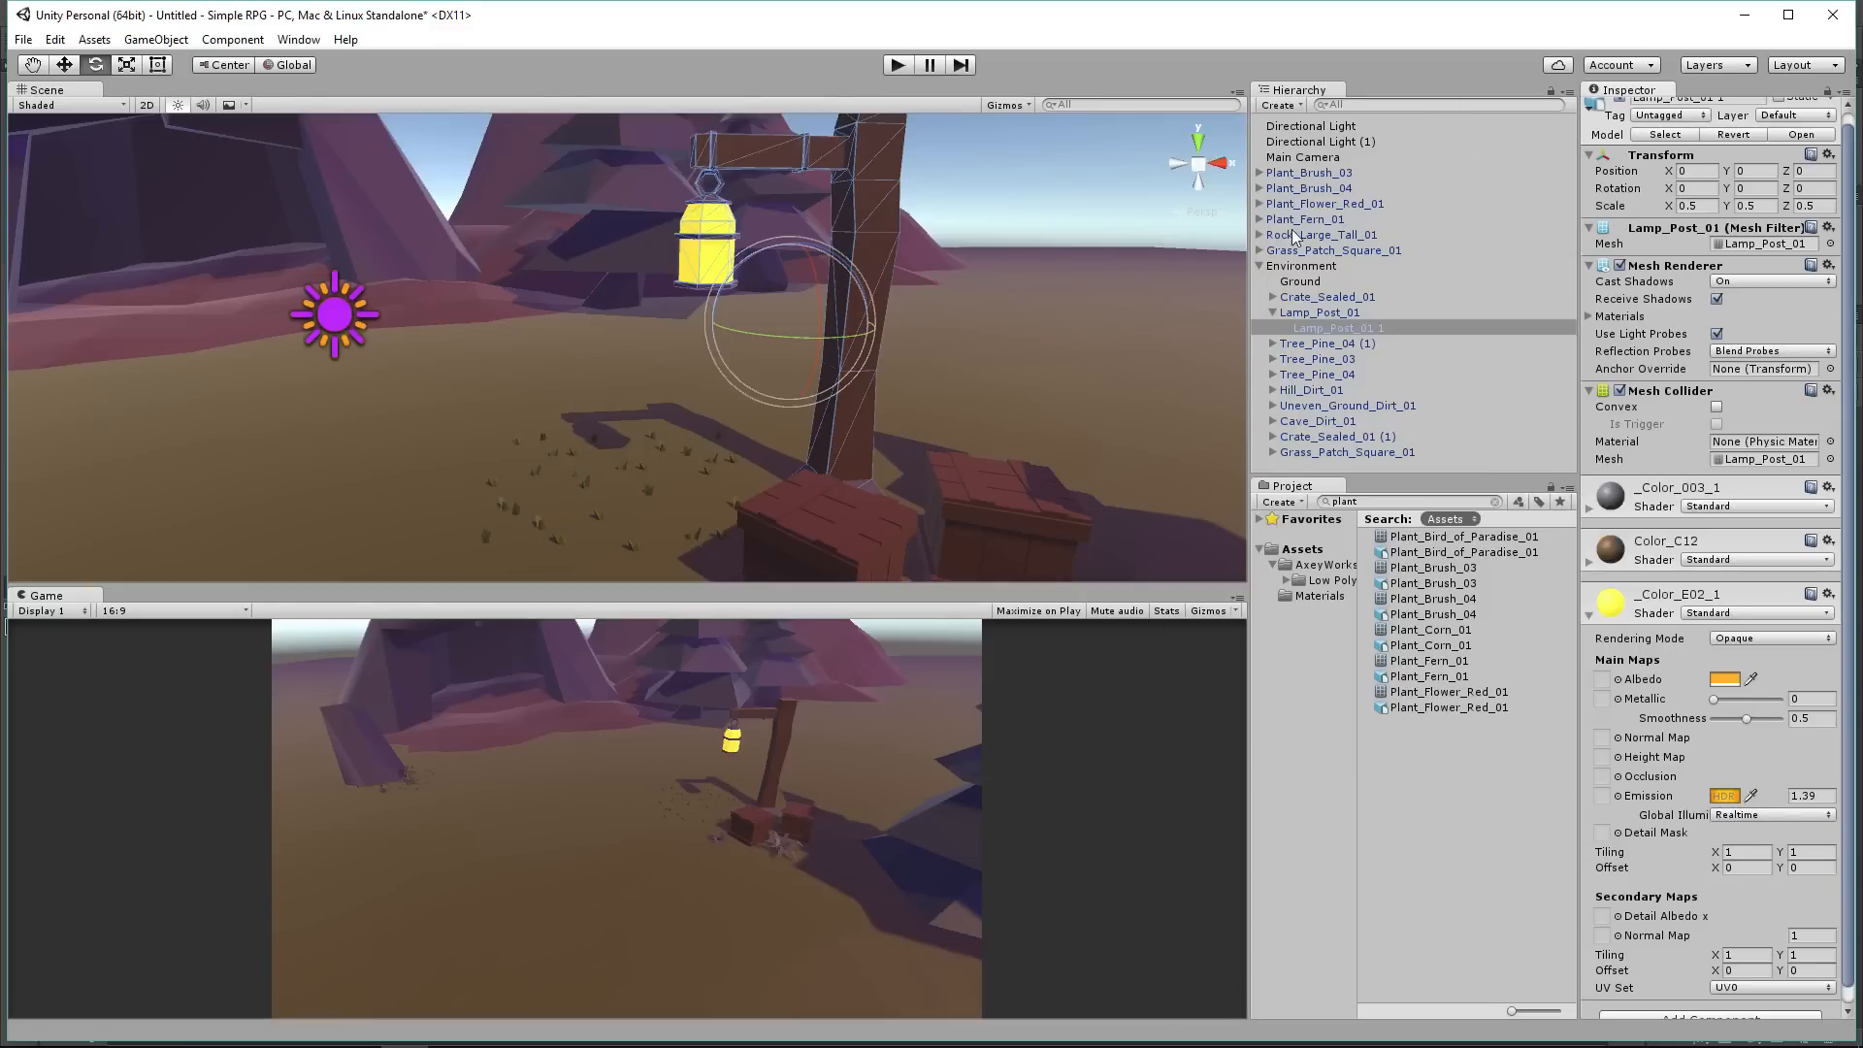
# Step: Collapse the Environment group in the hierarchy and import the Effects standard asset package
pyautogui.click(1273, 312)
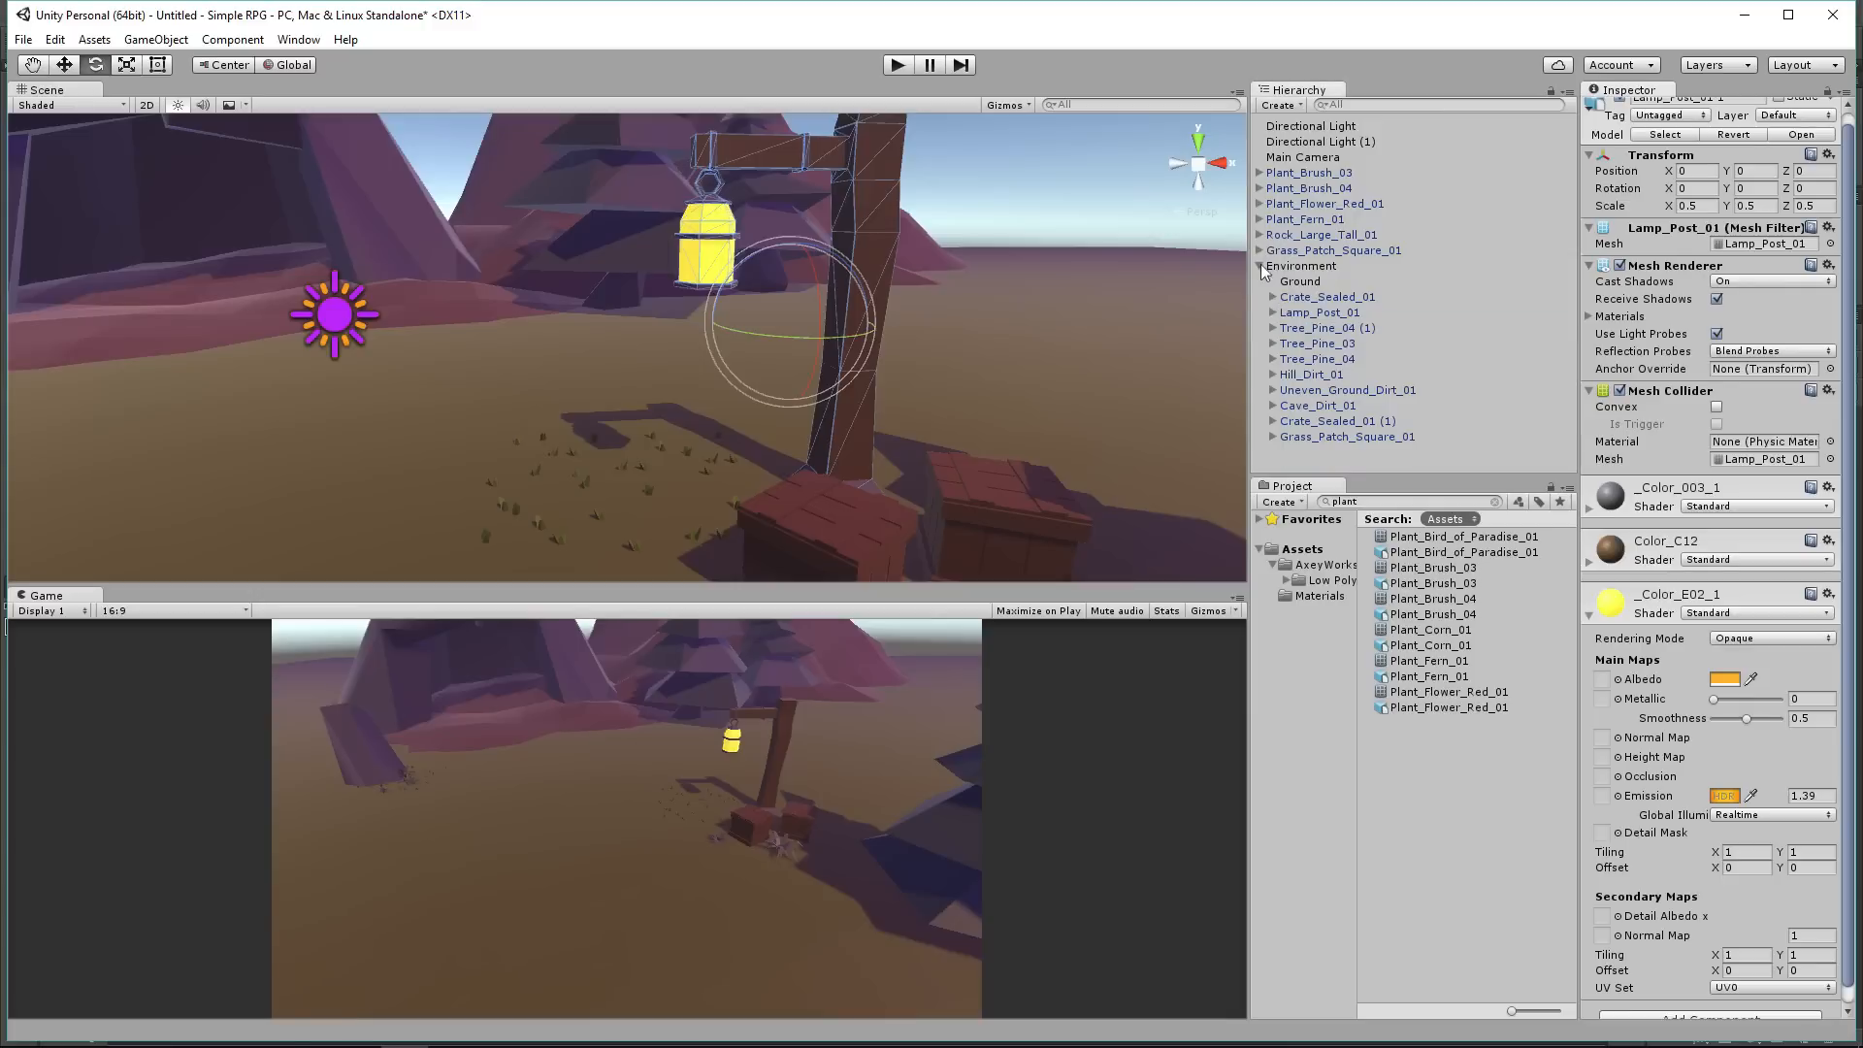
pyautogui.click(1260, 266)
pyautogui.click(285, 41)
pyautogui.moveTo(85, 41)
pyautogui.moveTo(147, 204)
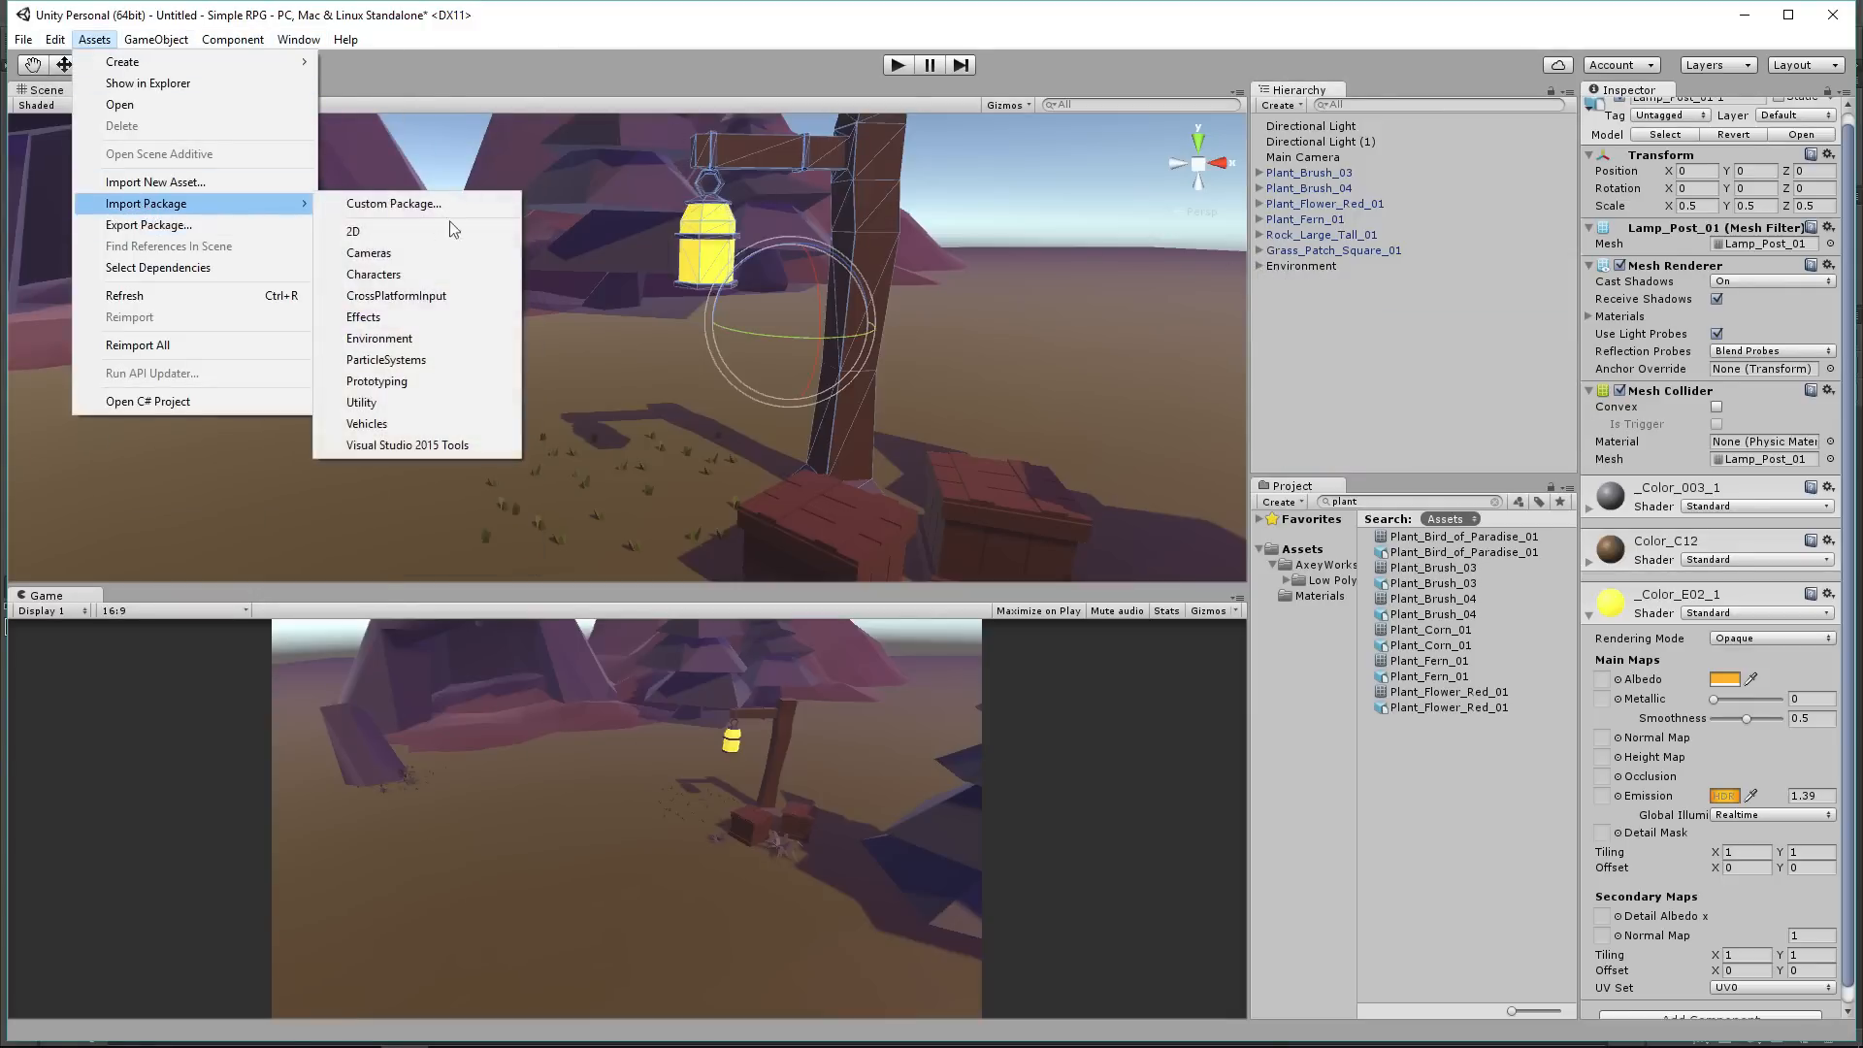
pyautogui.click(392, 339)
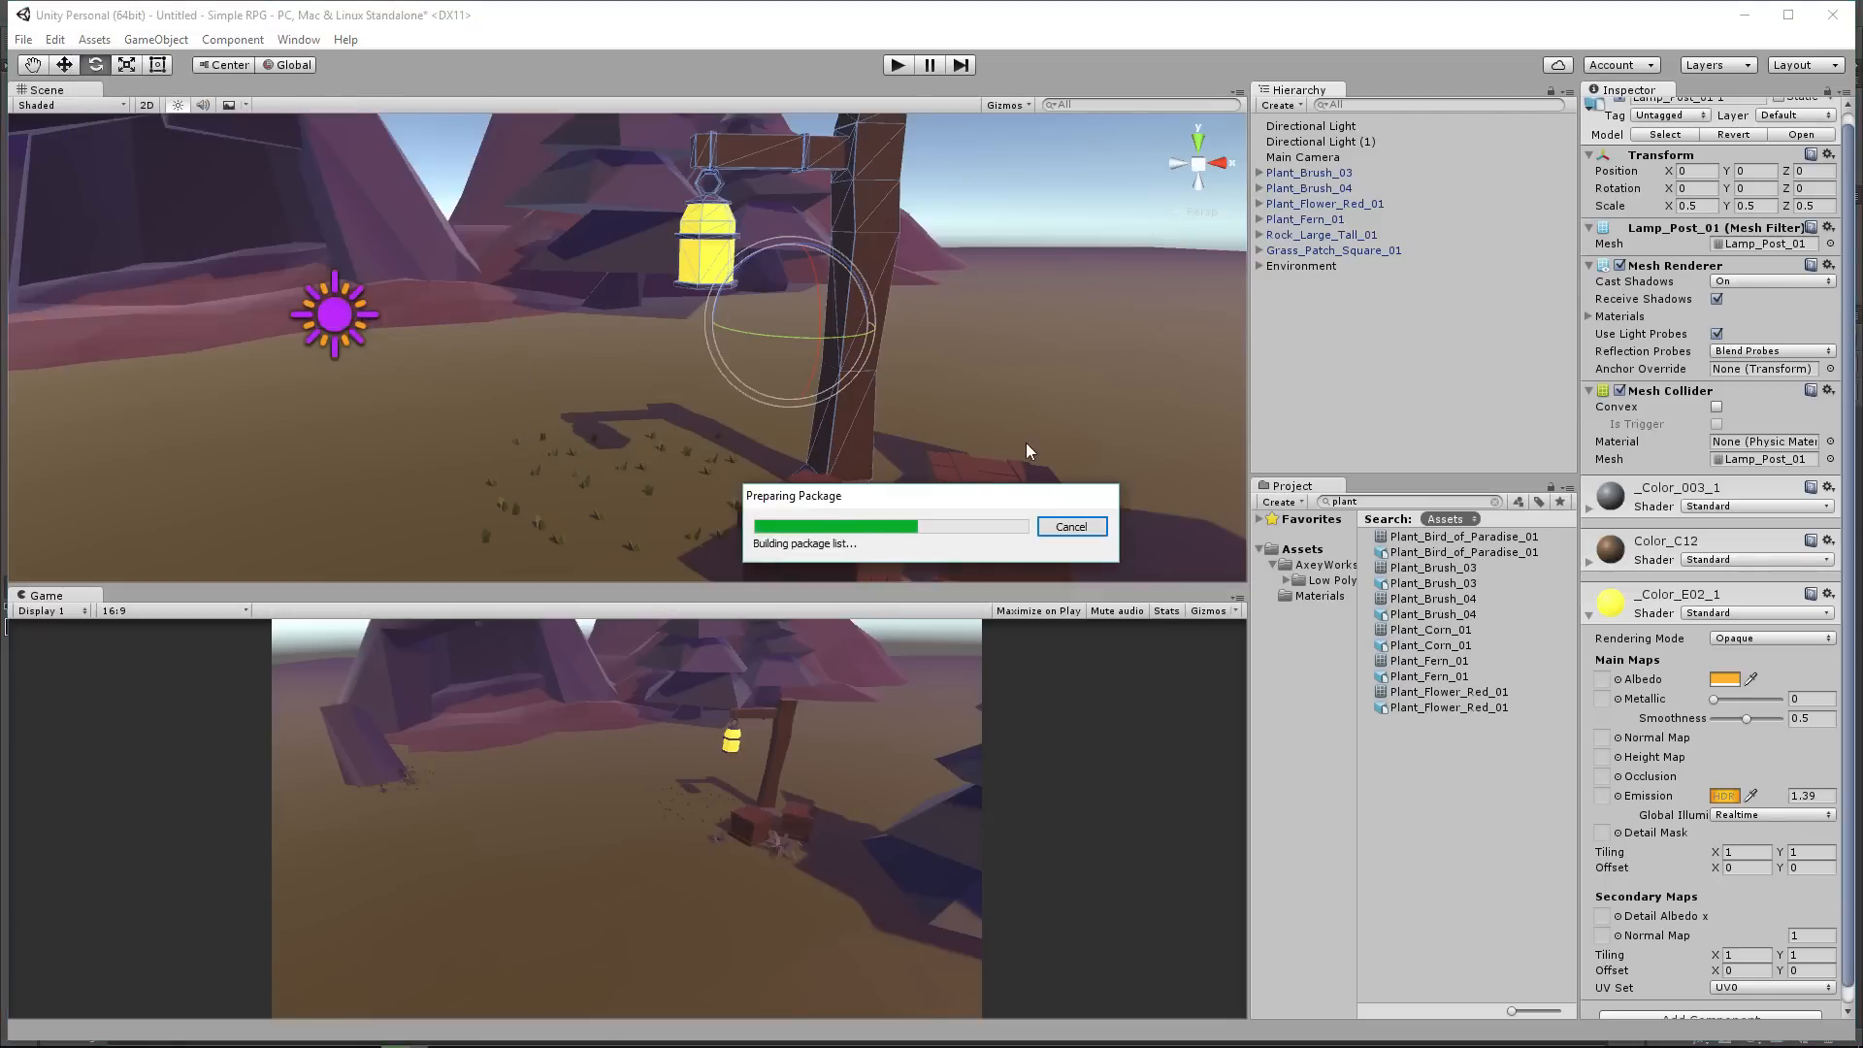
pyautogui.click(998, 722)
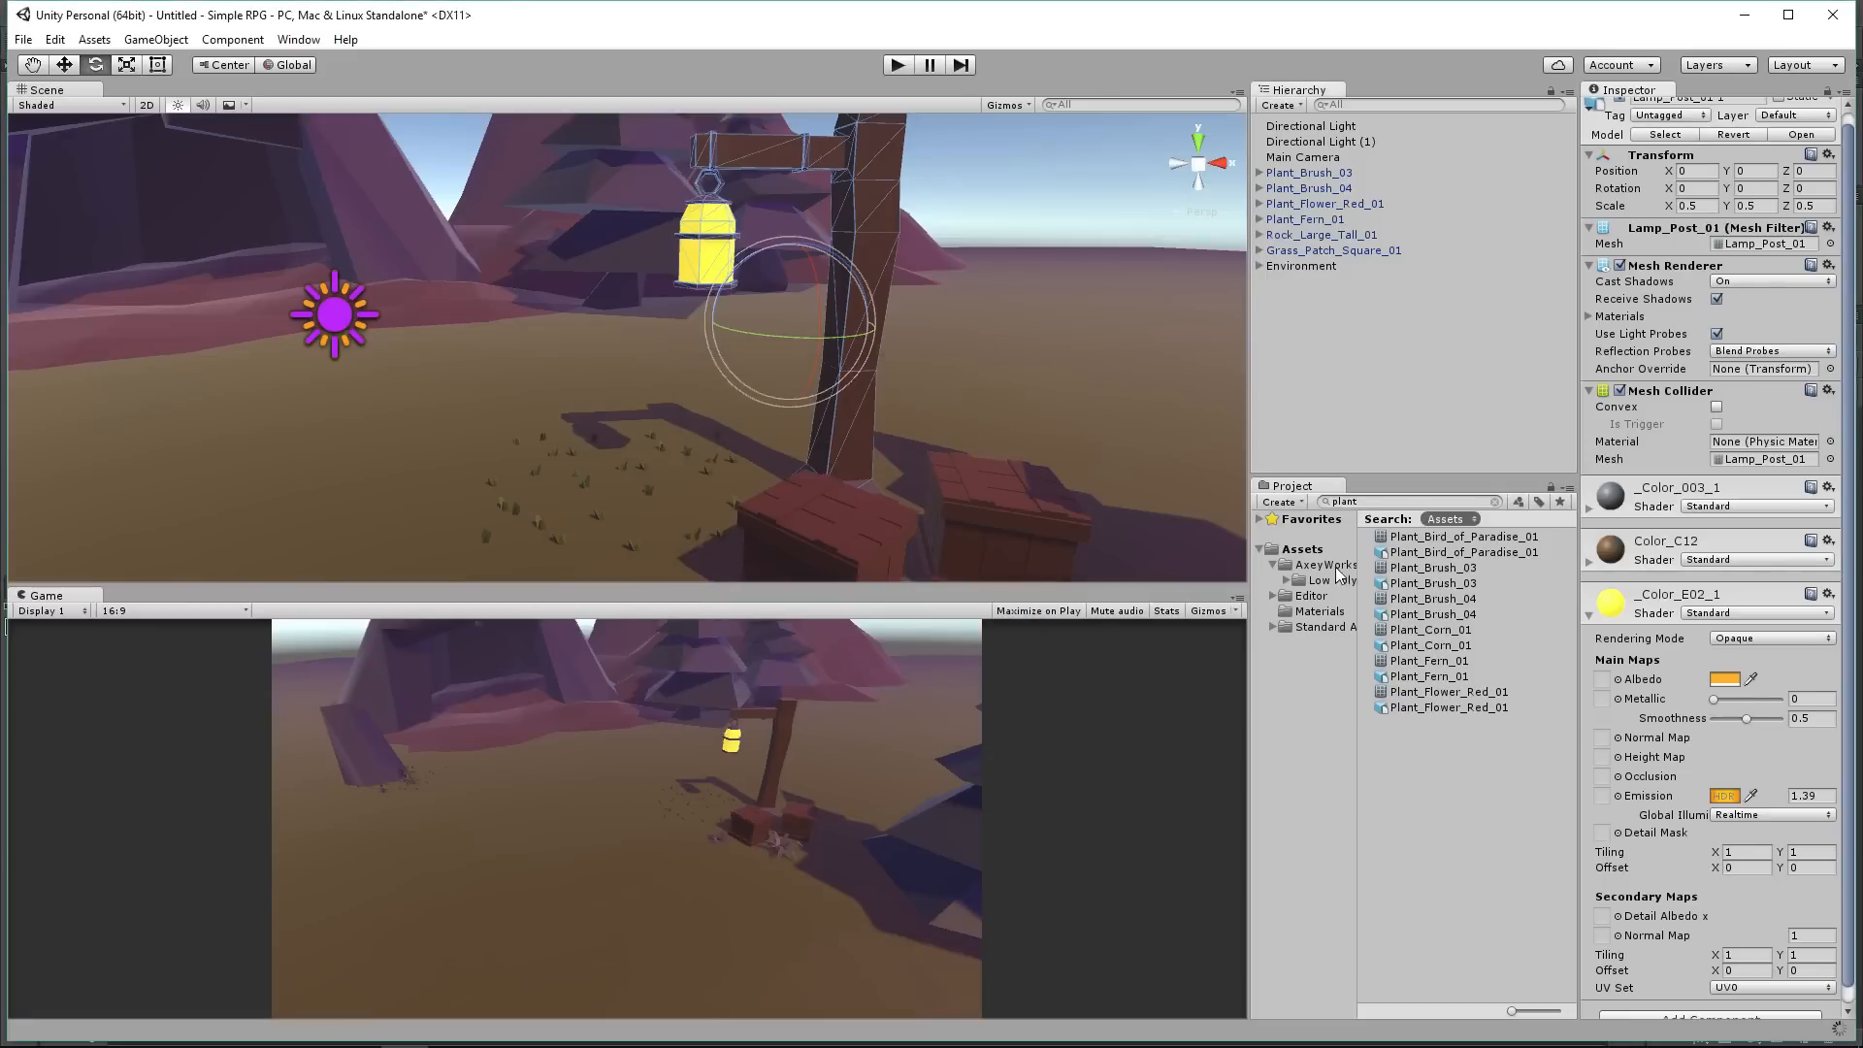
# Step: Attach the Bloom image effect script to the Main Camera, with threshold 0.45 and intensity 0.98
pyautogui.click(1318, 627)
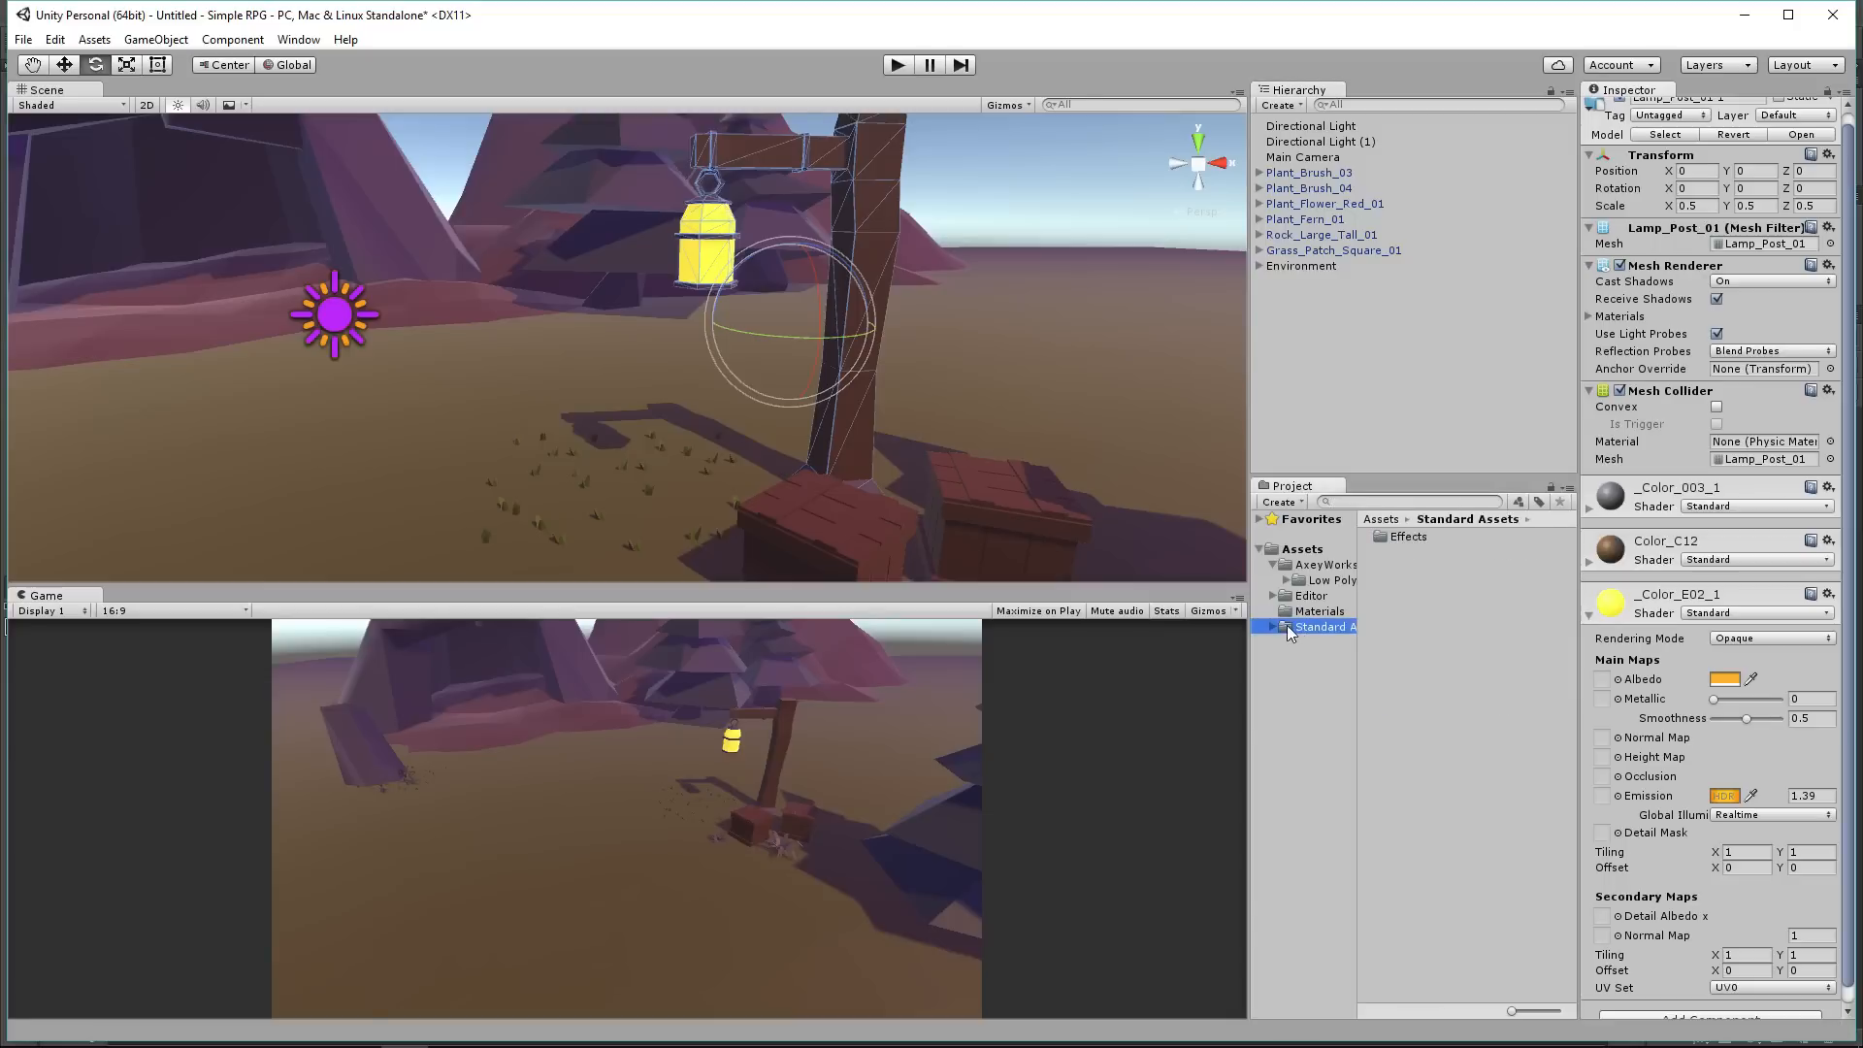
pyautogui.doubleClick(1407, 540)
pyautogui.doubleClick(1400, 552)
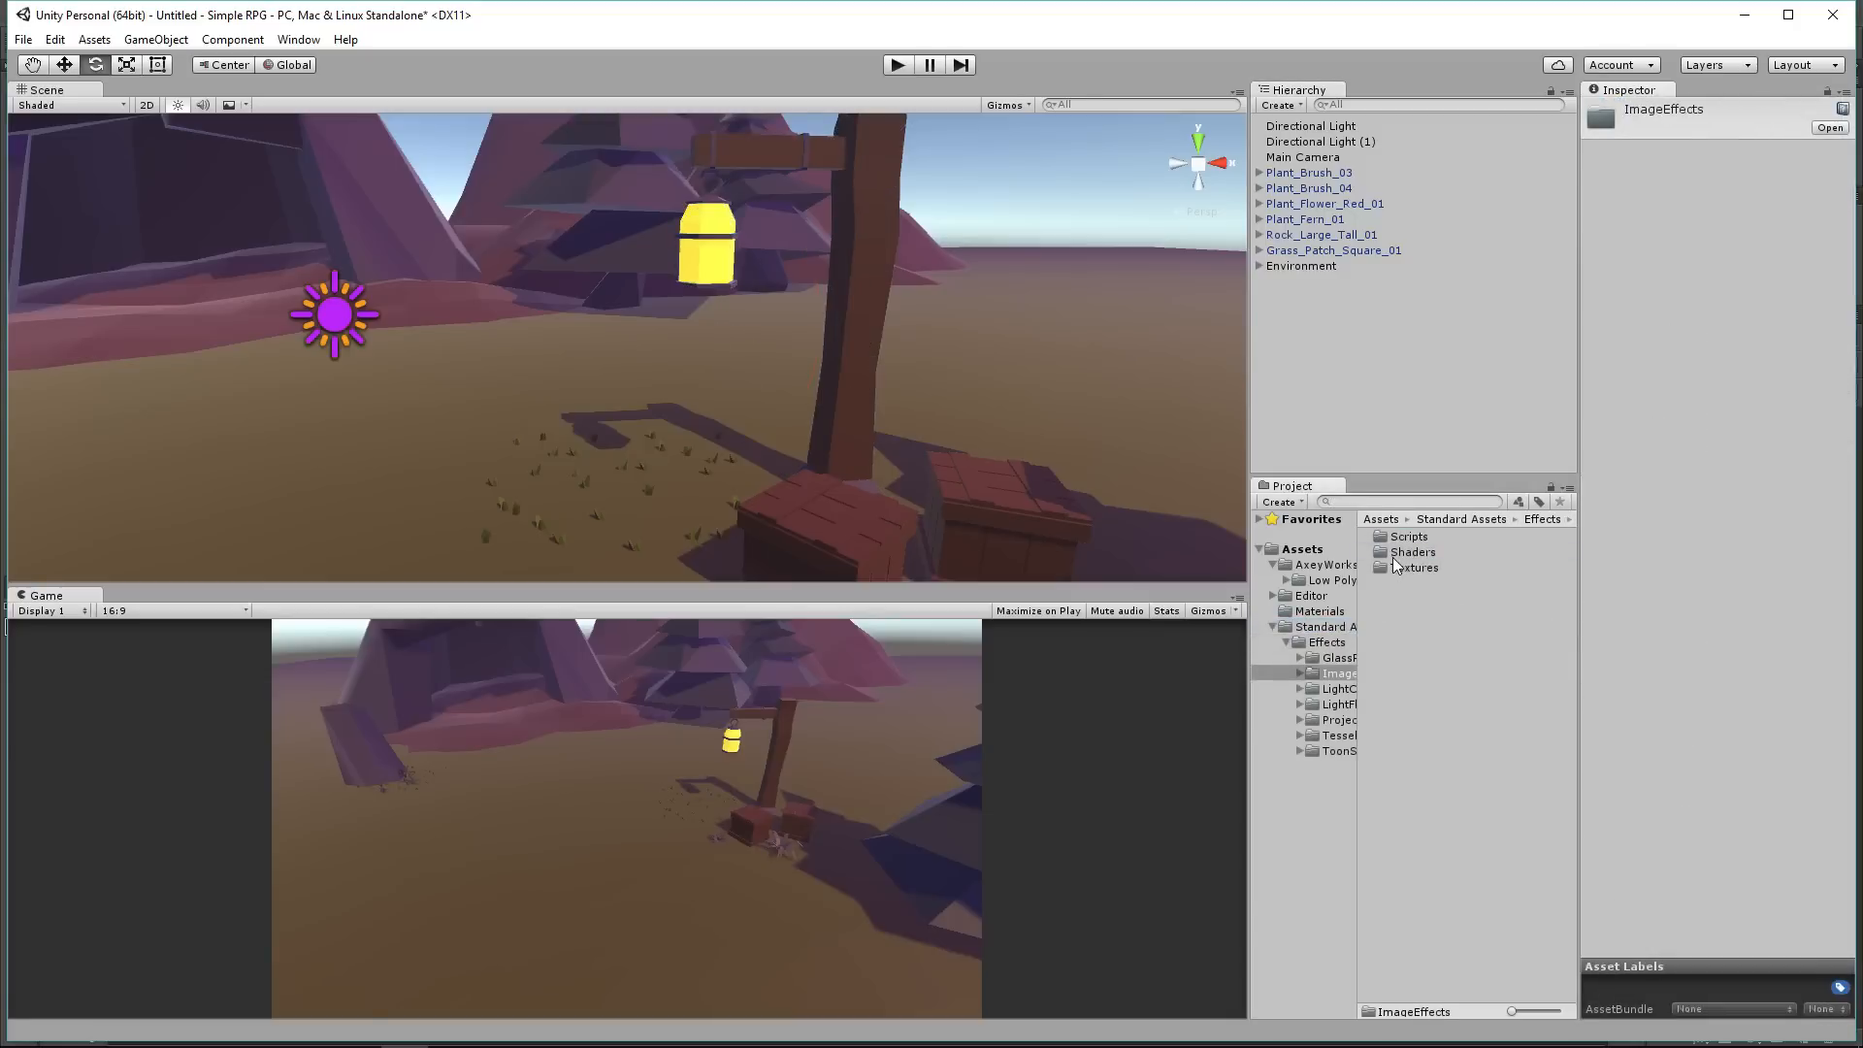
pyautogui.doubleClick(1414, 541)
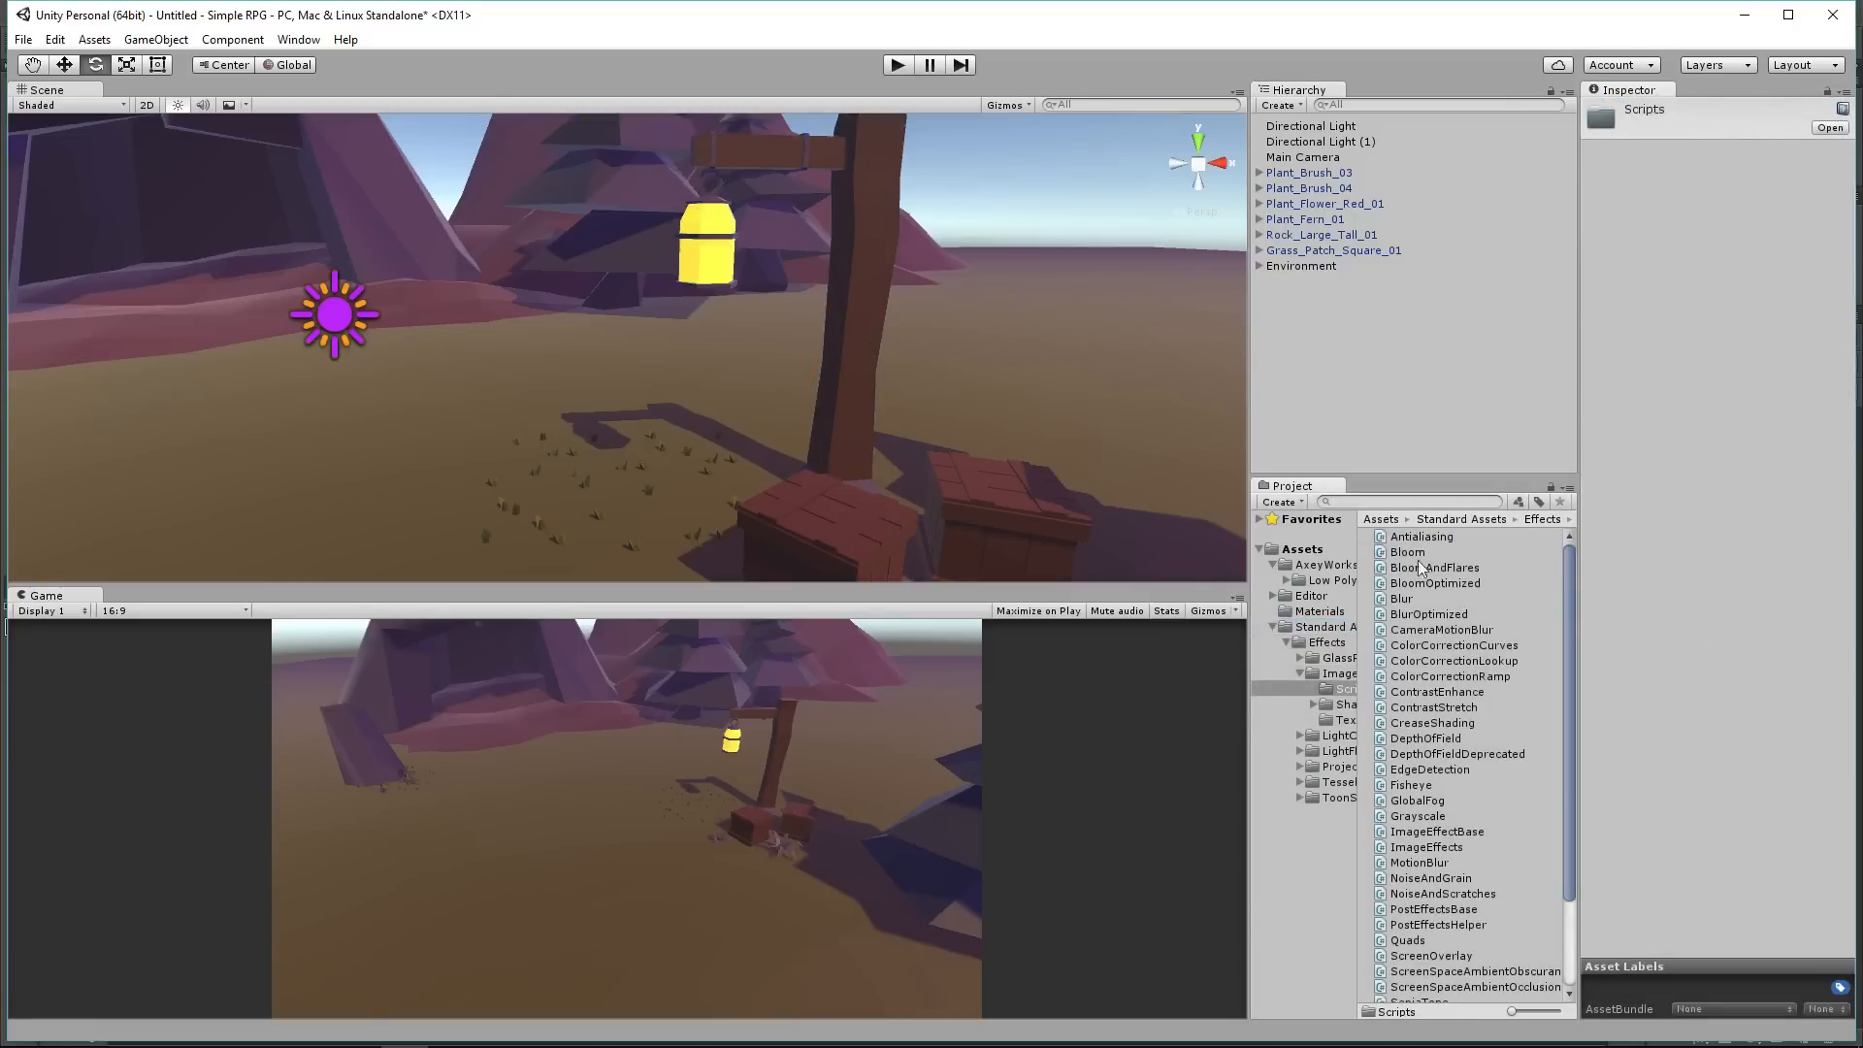
pyautogui.moveTo(1414, 558); pyautogui.dragTo(1337, 159)
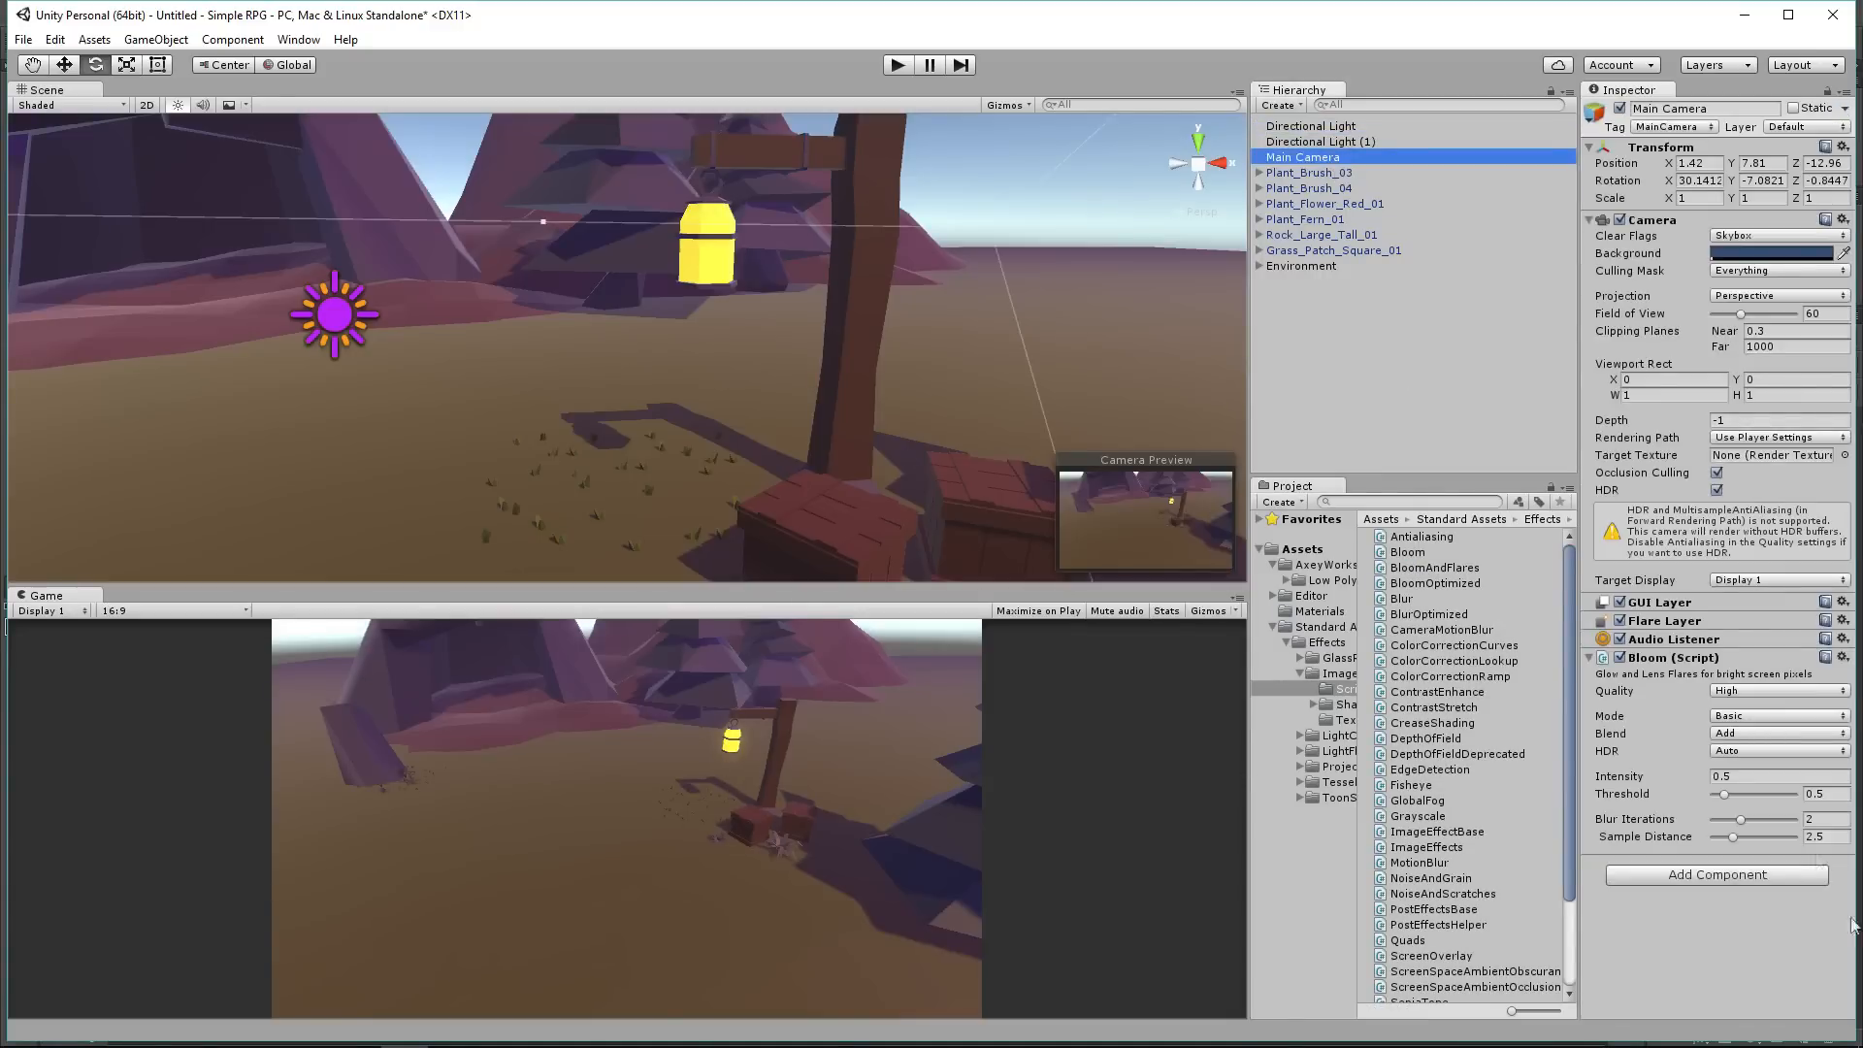
pyautogui.moveTo(1727, 800); pyautogui.dragTo(1724, 796)
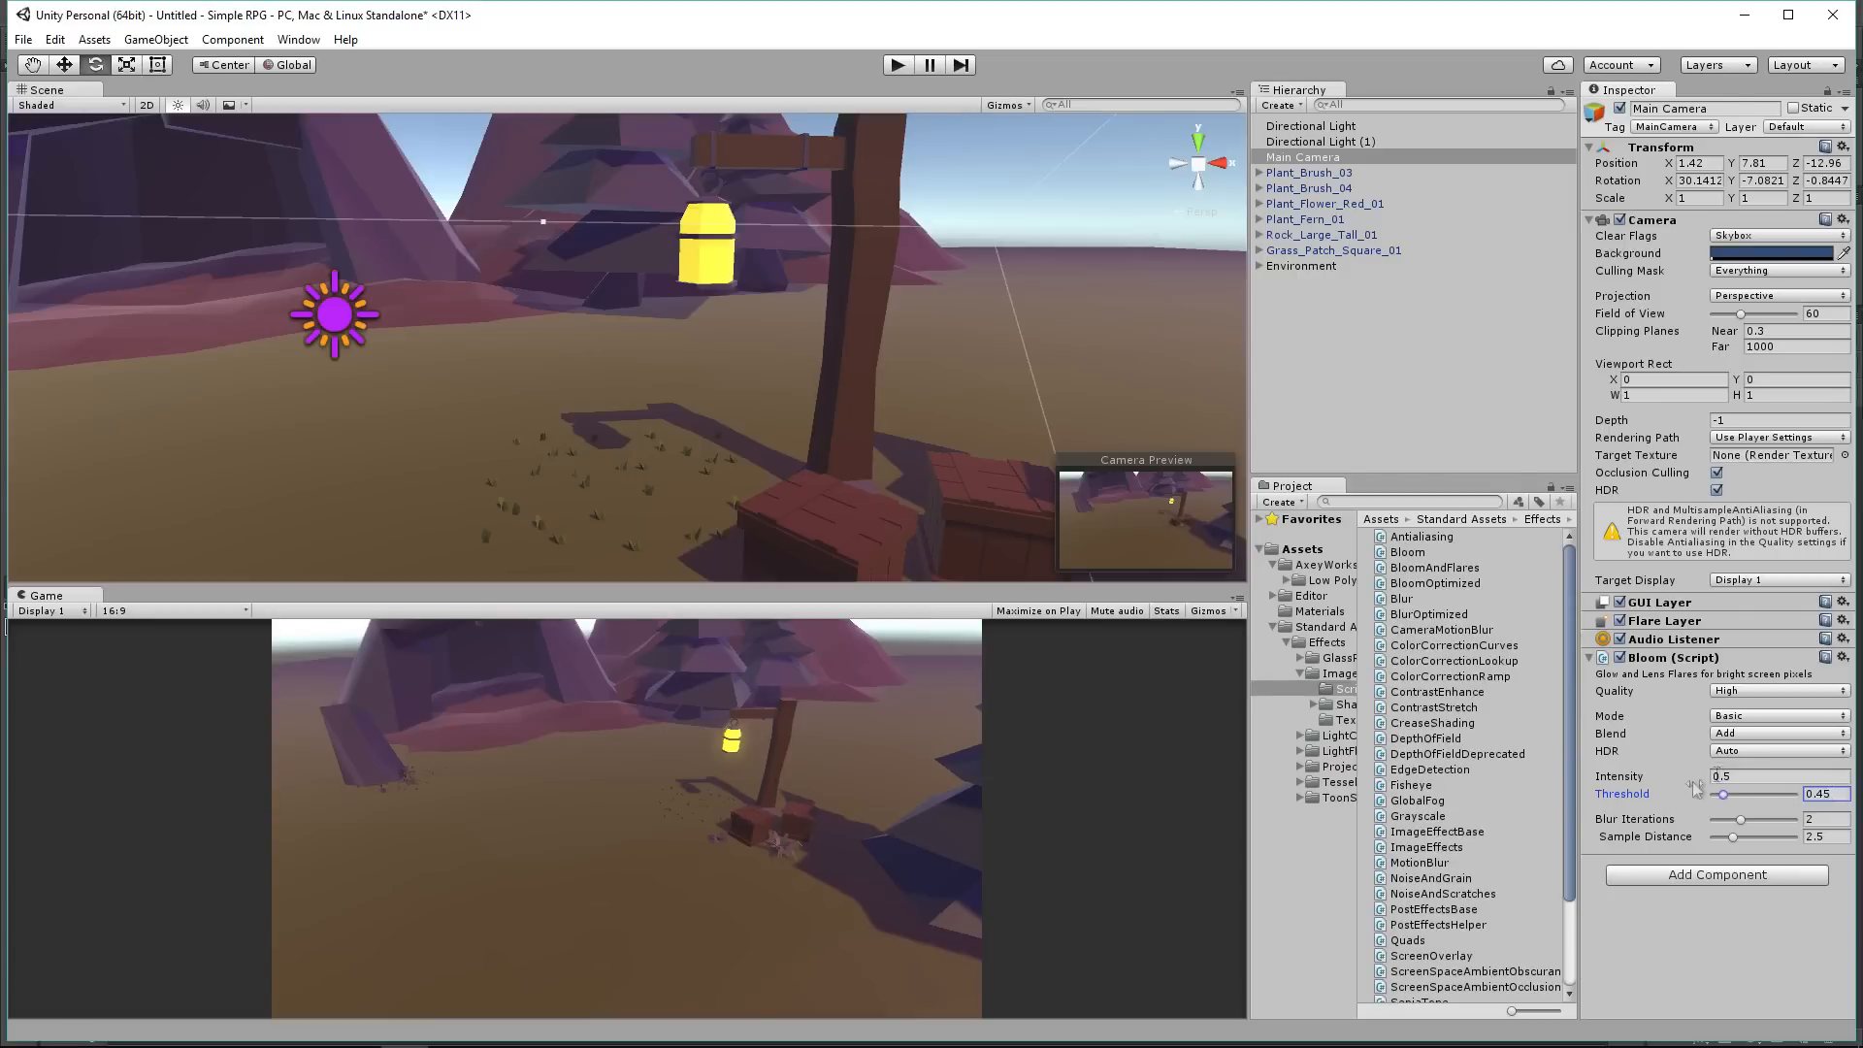
pyautogui.moveTo(1623, 783); pyautogui.dragTo(1655, 788)
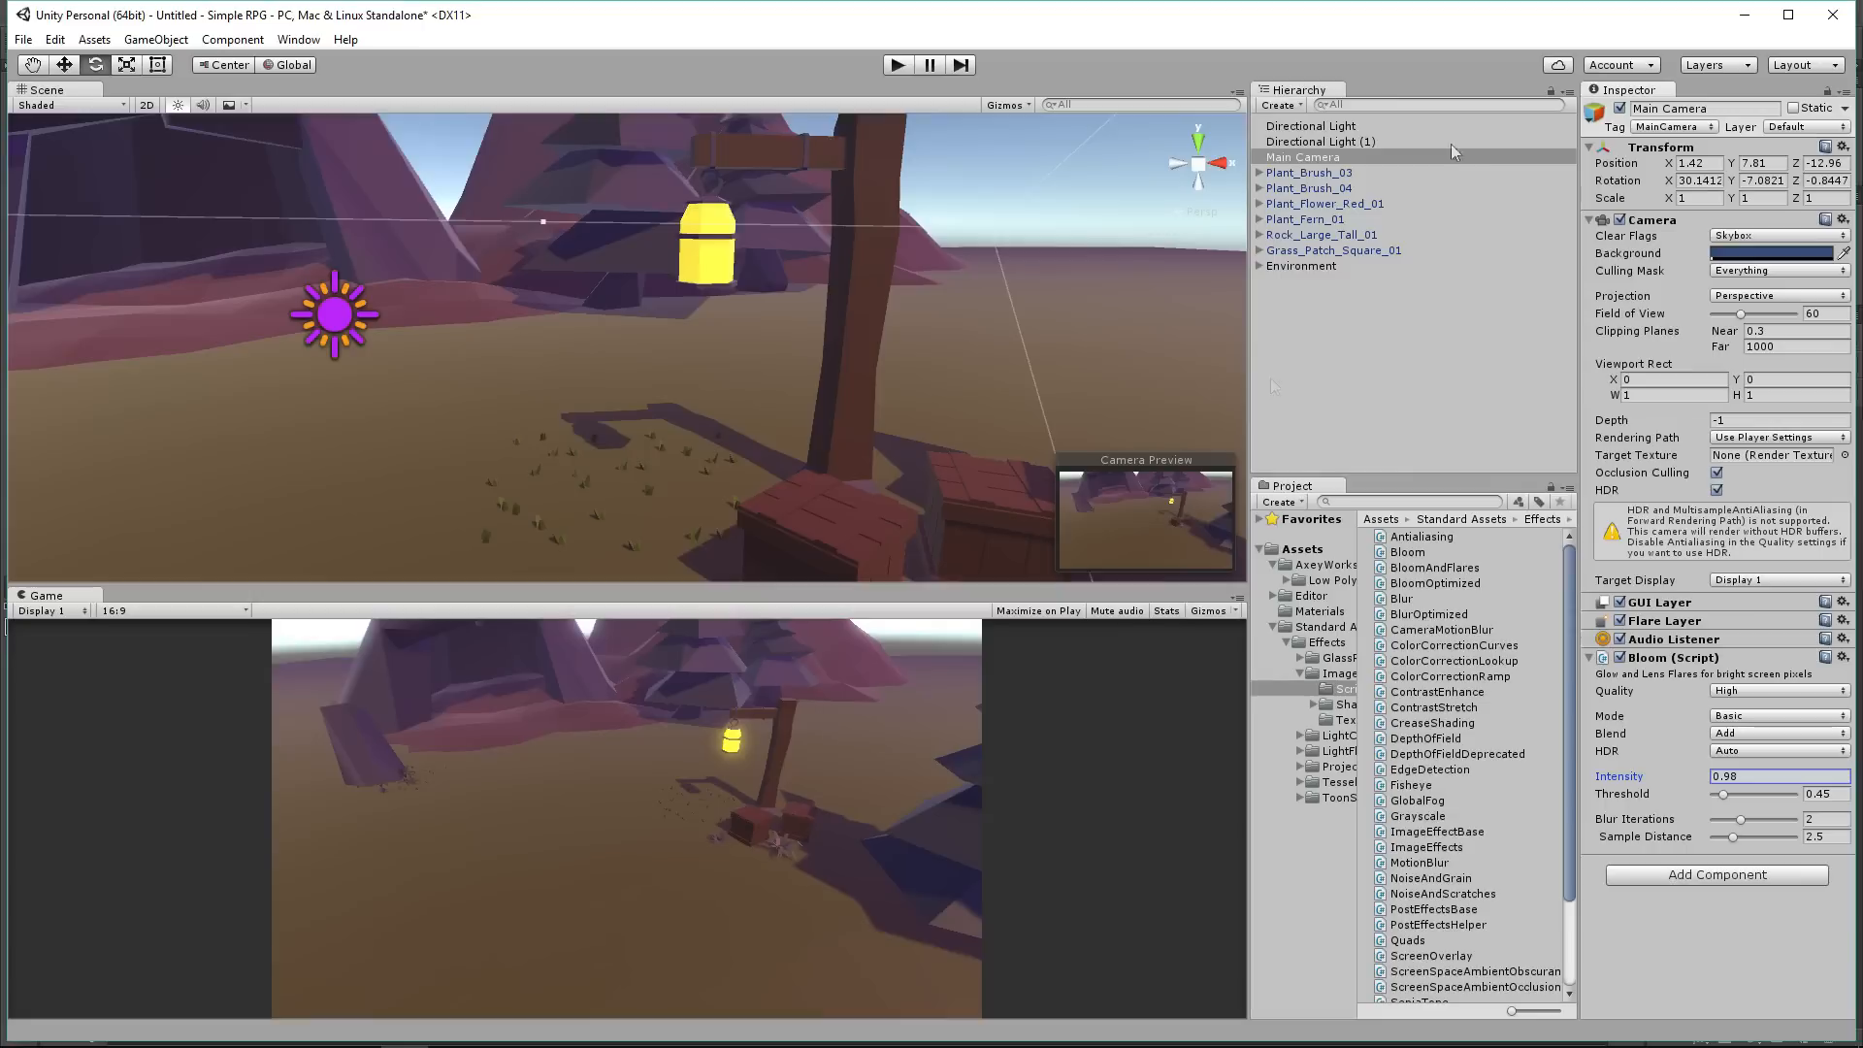
# Step: Find the Crystal_Light_Blue_01 model in the low poly assets and place it inside the cave
pyautogui.click(1331, 580)
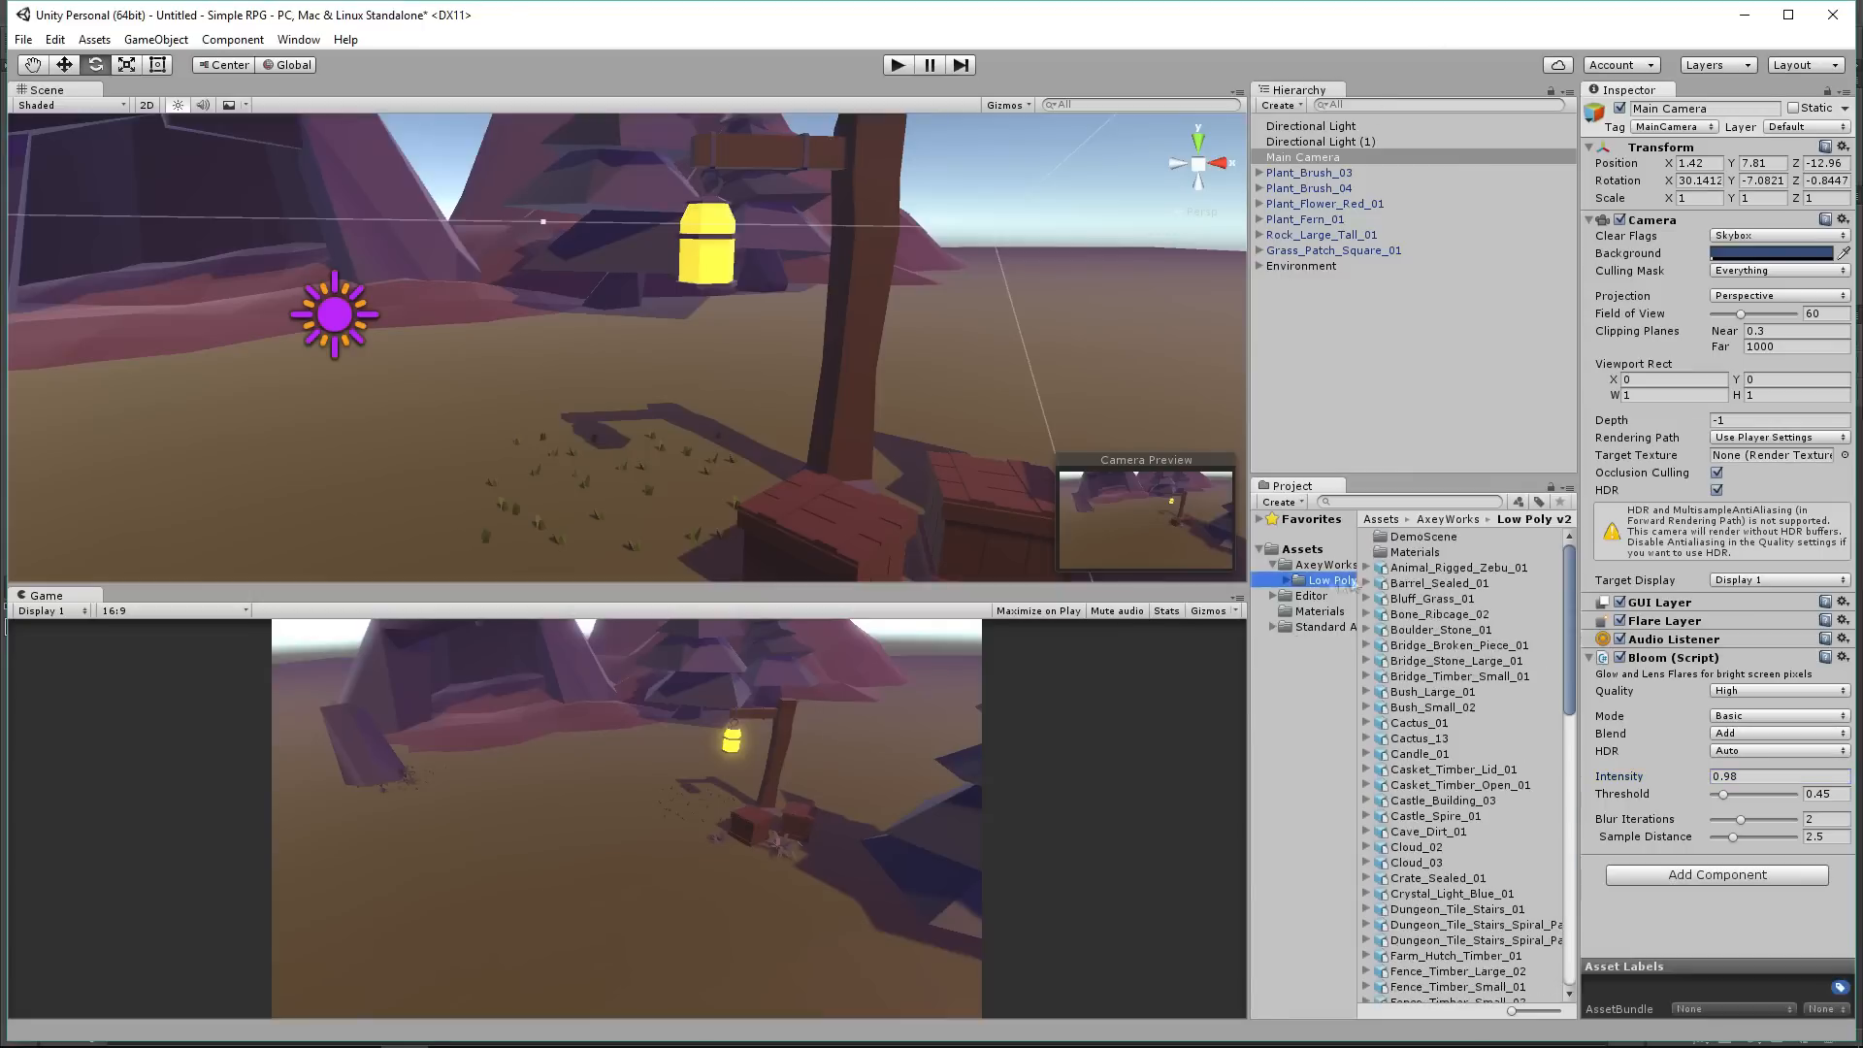
pyautogui.scroll(-3, 1461, 772)
pyautogui.click(1412, 502)
pyautogui.write('cry')
pyautogui.moveTo(1451, 552); pyautogui.dragTo(97, 279)
pyautogui.moveTo(98, 279); pyautogui.dragTo(205, 405, button='middle')
pyautogui.press('f')
# Step: Duplicate the blue crystal, place the copy beside it on the cave floor, rotate it and scale it up
pyautogui.keyDown('alt'); pyautogui.moveTo(835, 359); pyautogui.dragTo(603, 380); pyautogui.keyUp('alt')
pyautogui.press('w')
pyautogui.hotkey('ctrl', 'd')
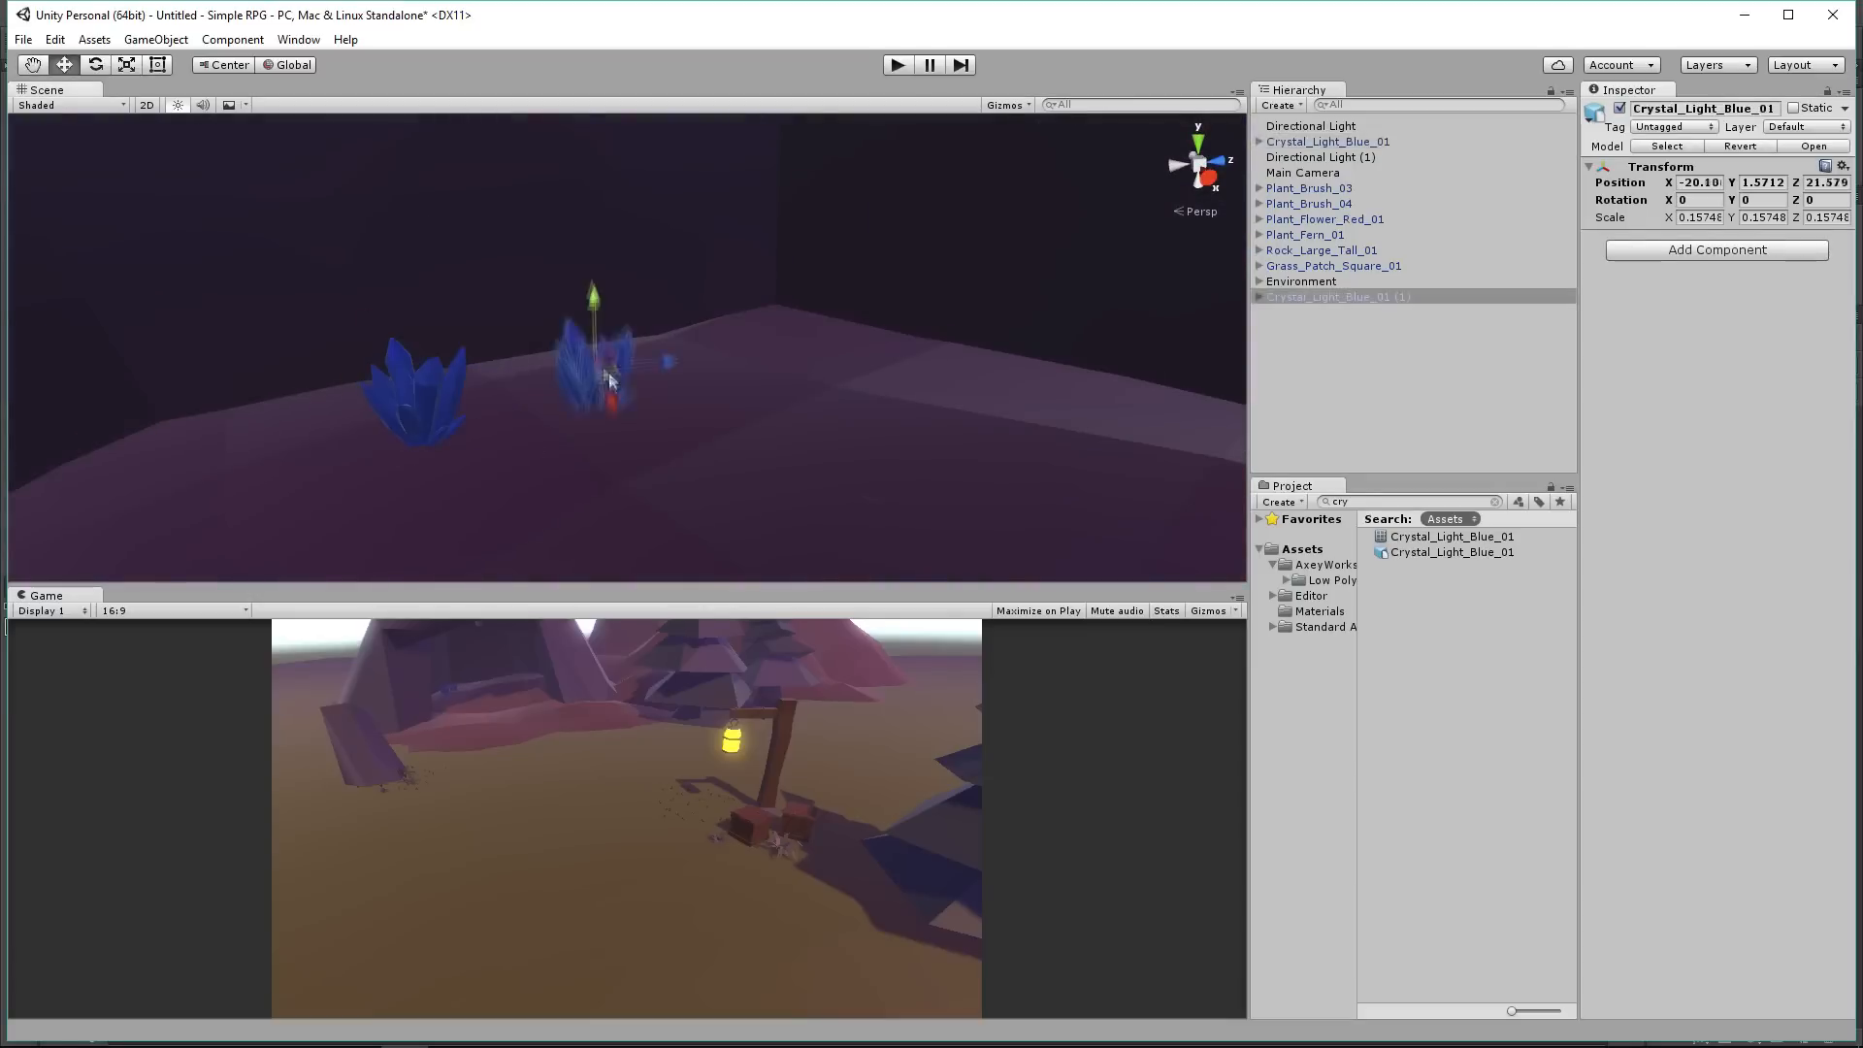
pyautogui.moveTo(584, 319); pyautogui.dragTo(580, 295)
pyautogui.press('e')
pyautogui.moveTo(613, 367); pyautogui.dragTo(467, 355)
pyautogui.press('r')
pyautogui.moveTo(584, 334); pyautogui.dragTo(585, 262)
pyautogui.press('w')
pyautogui.moveTo(629, 351); pyautogui.dragTo(662, 357)
# Step: Duplicate the enlarged crystal beside it, reduce the copy's height to a Y scale of 0.2039 and rotate it about its Y axis
pyautogui.moveTo(617, 301); pyautogui.dragTo(779, 375)
pyautogui.hotkey('ctrl', 'd')
pyautogui.press('r')
pyautogui.moveTo(791, 278); pyautogui.dragTo(789, 289)
pyautogui.press('e')
pyautogui.moveTo(767, 388); pyautogui.dragTo(206, 198)
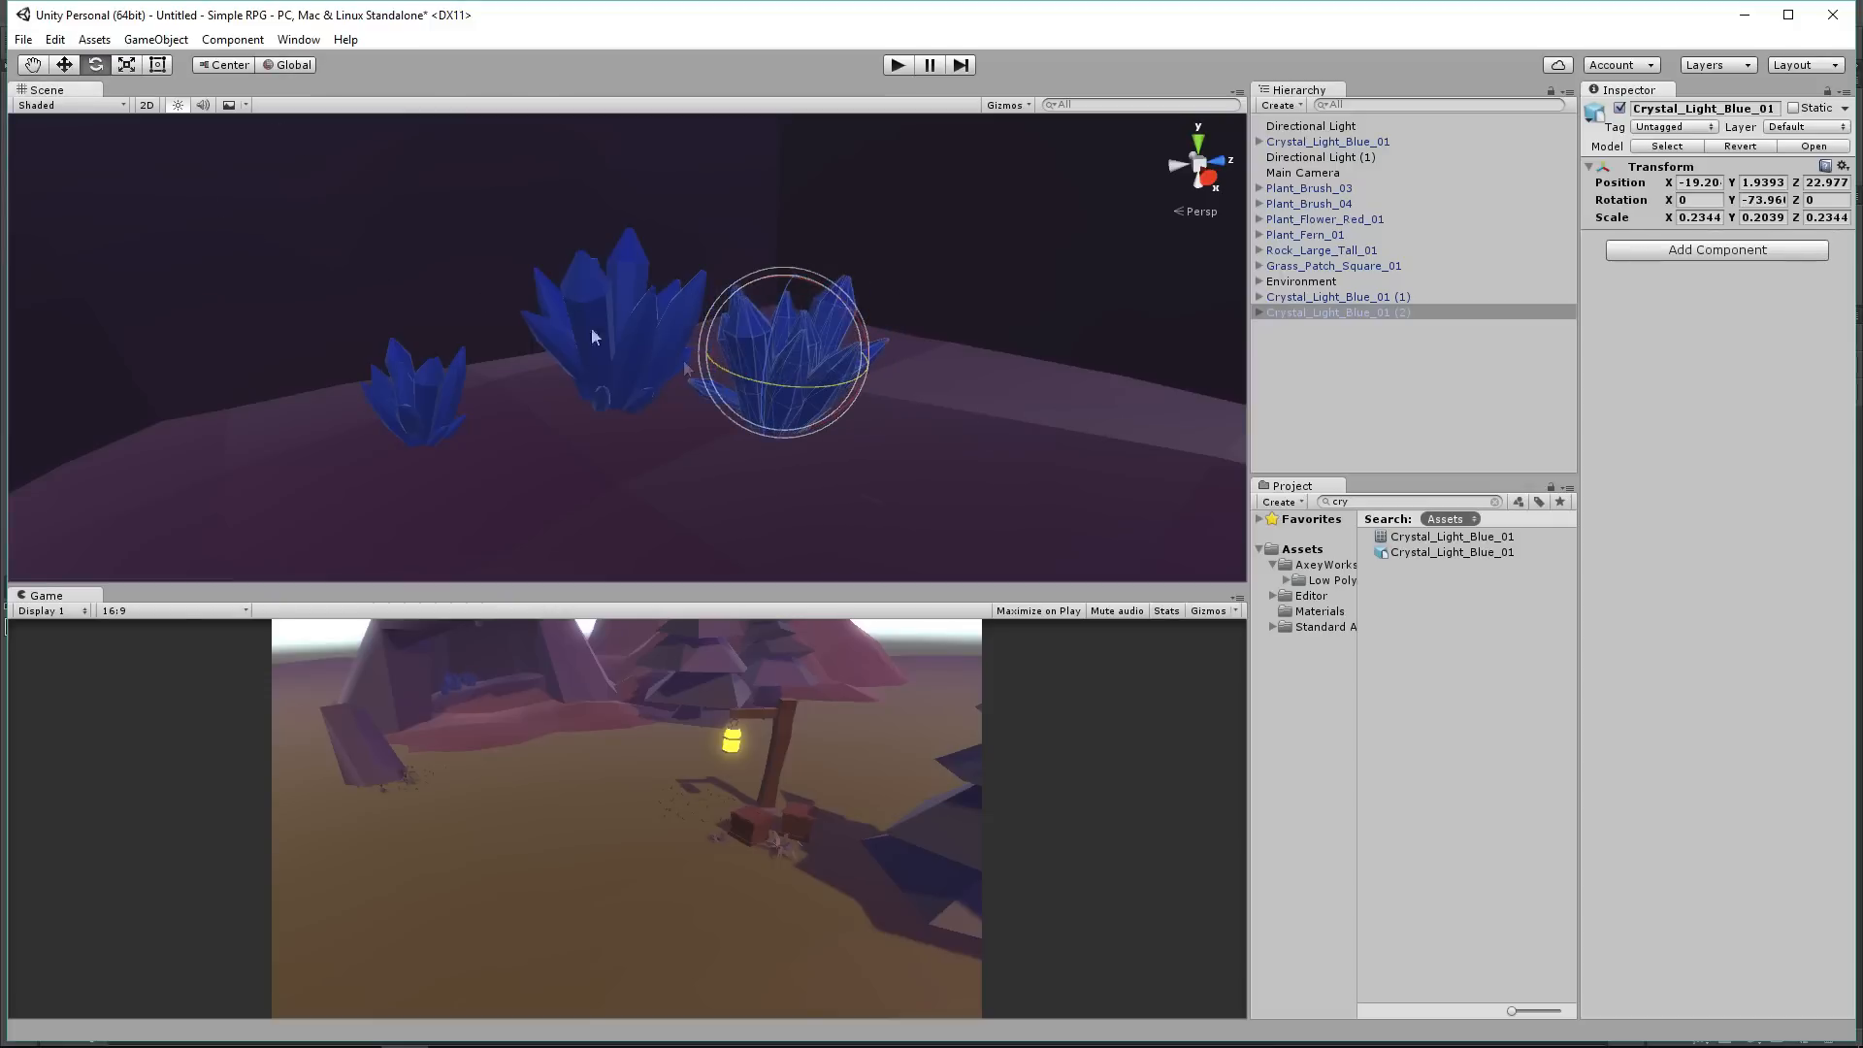
# Step: Put the loose plants, tall rock and grass patch into the Environment group, and move the first crystal below the other two in the hierarchy
pyautogui.click(1302, 249)
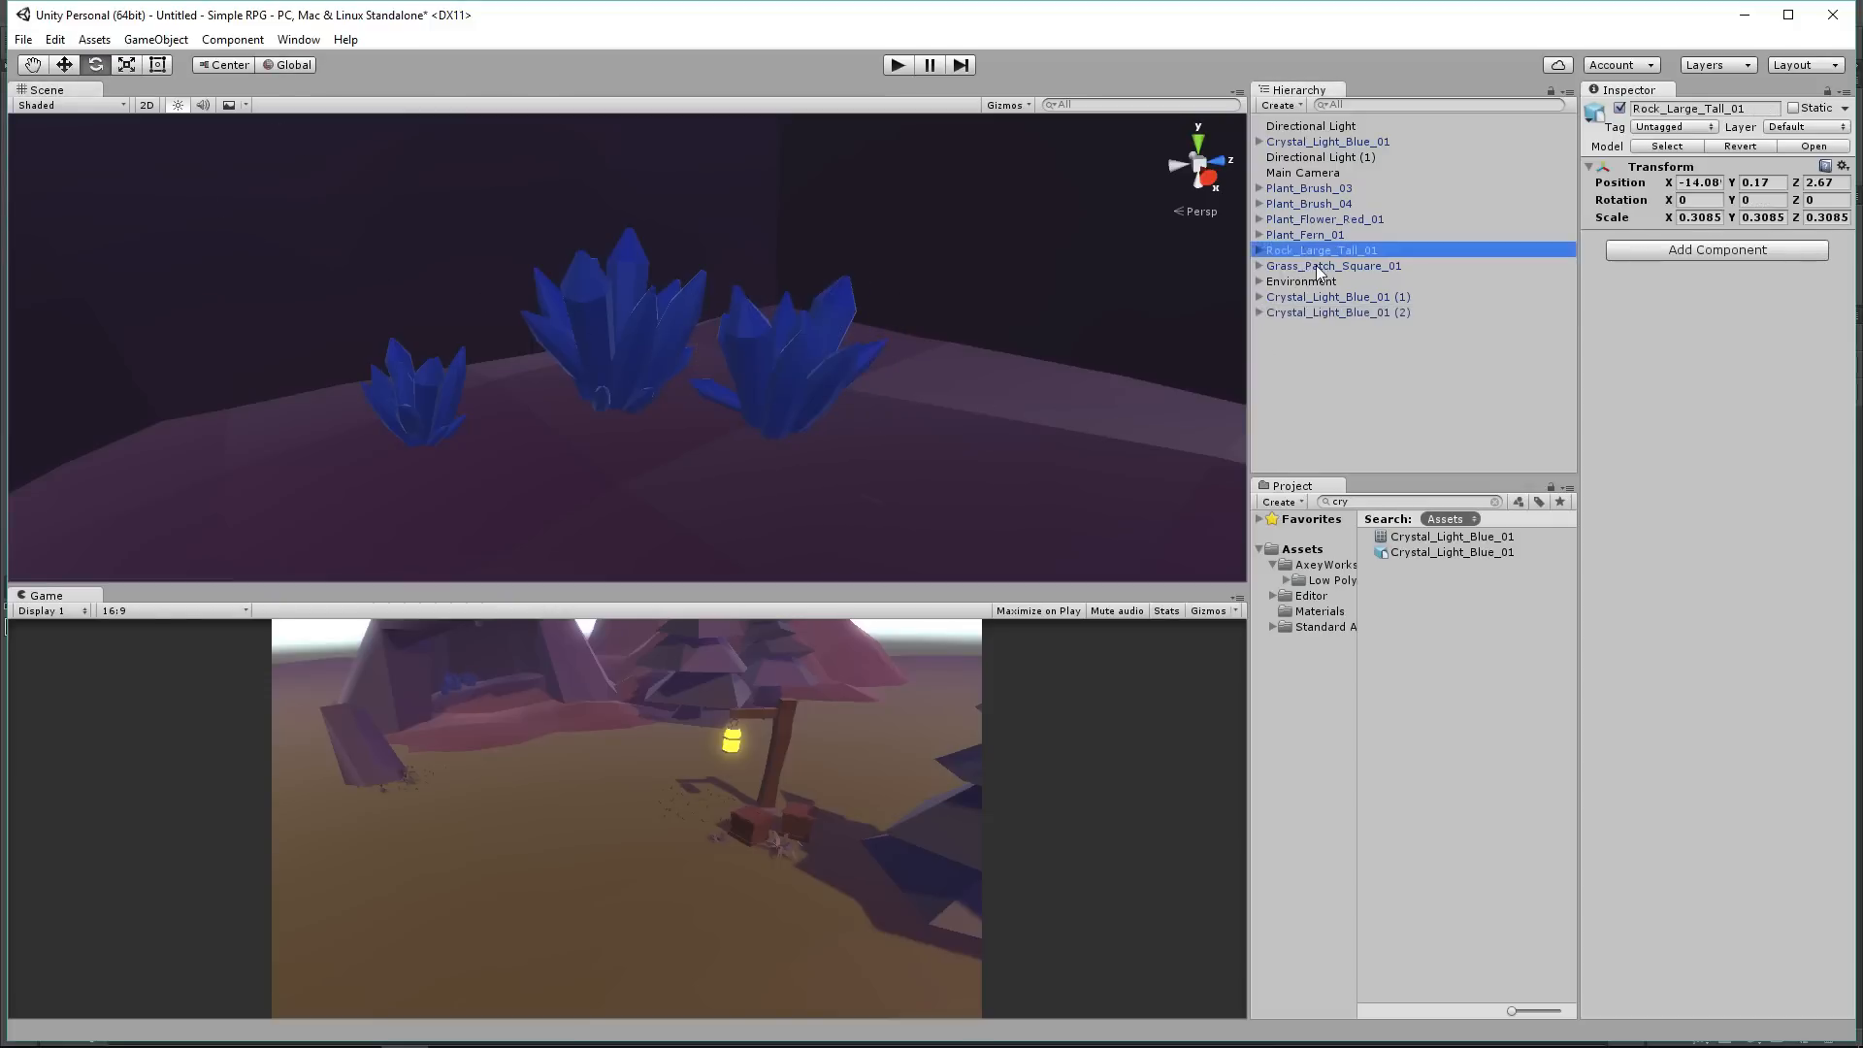
pyautogui.click(1324, 266)
pyautogui.keyDown('shift'); pyautogui.click(1312, 182); pyautogui.keyUp('shift')
pyautogui.moveTo(1304, 183); pyautogui.dragTo(1312, 288)
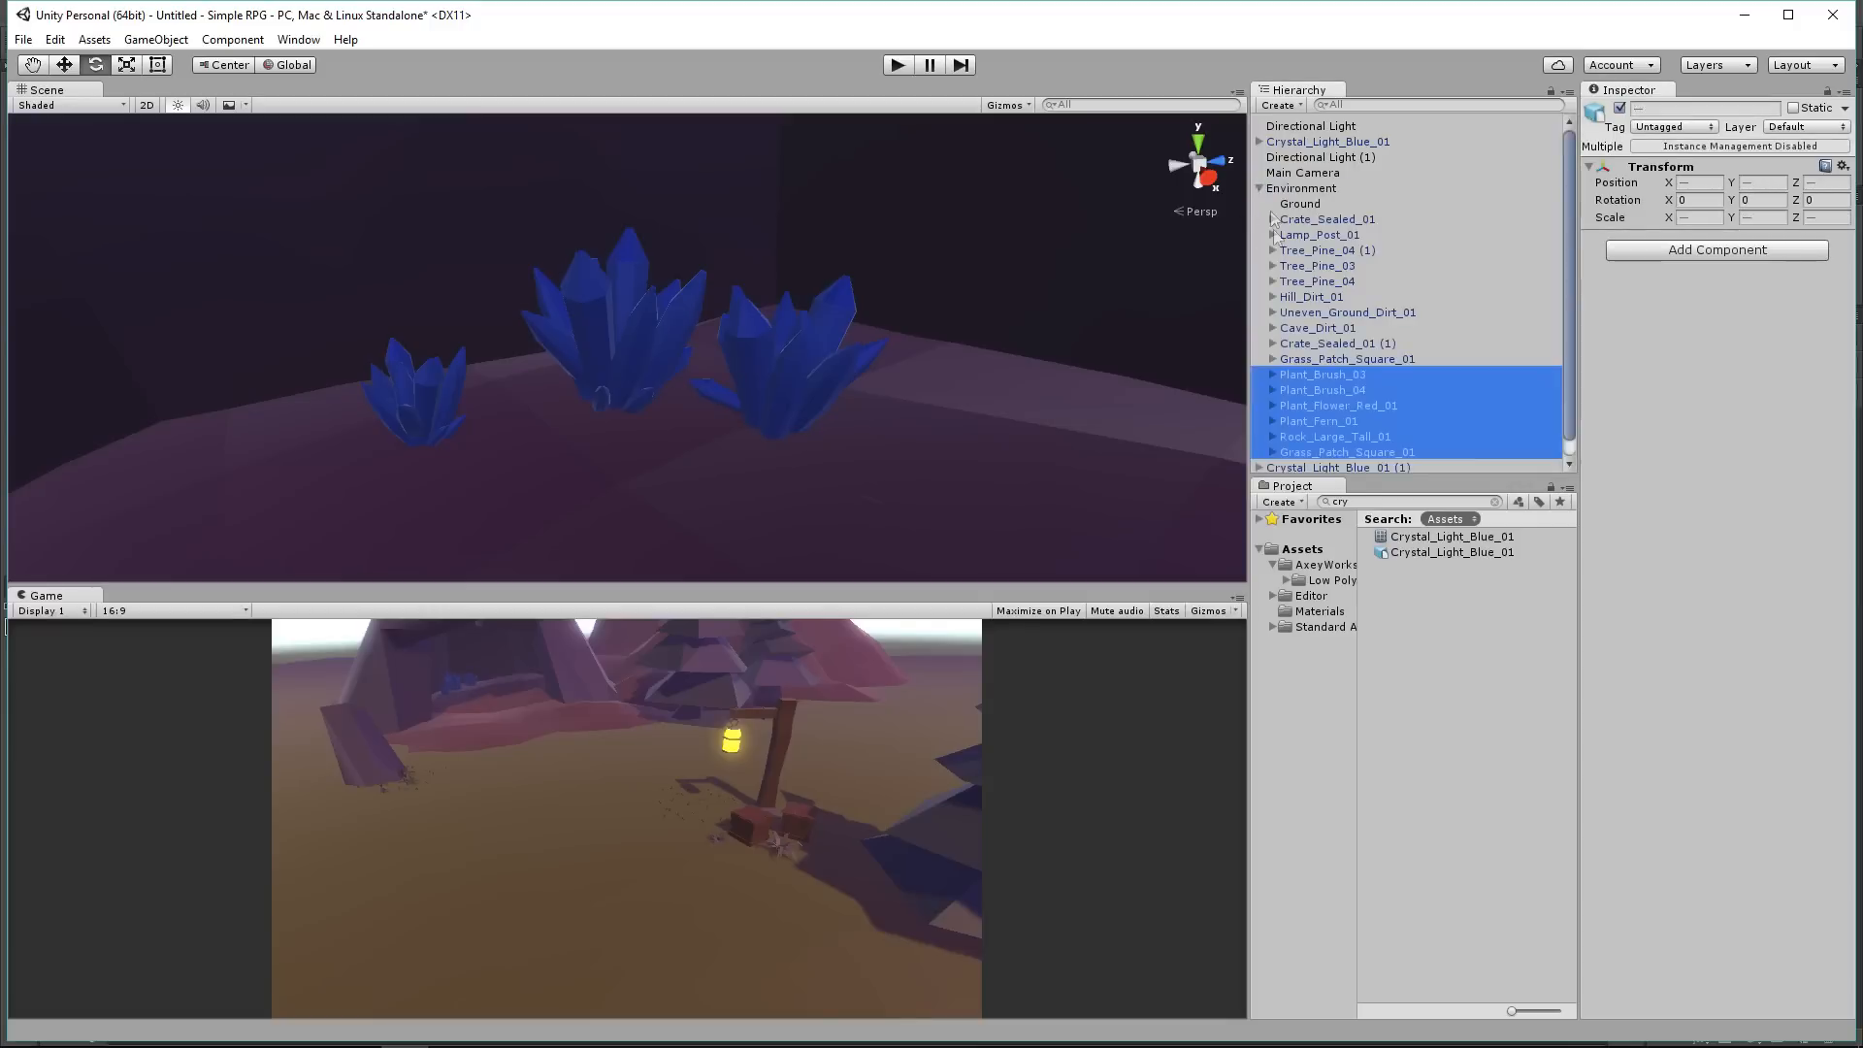
pyautogui.click(1259, 188)
pyautogui.moveTo(1288, 146); pyautogui.dragTo(1308, 260)
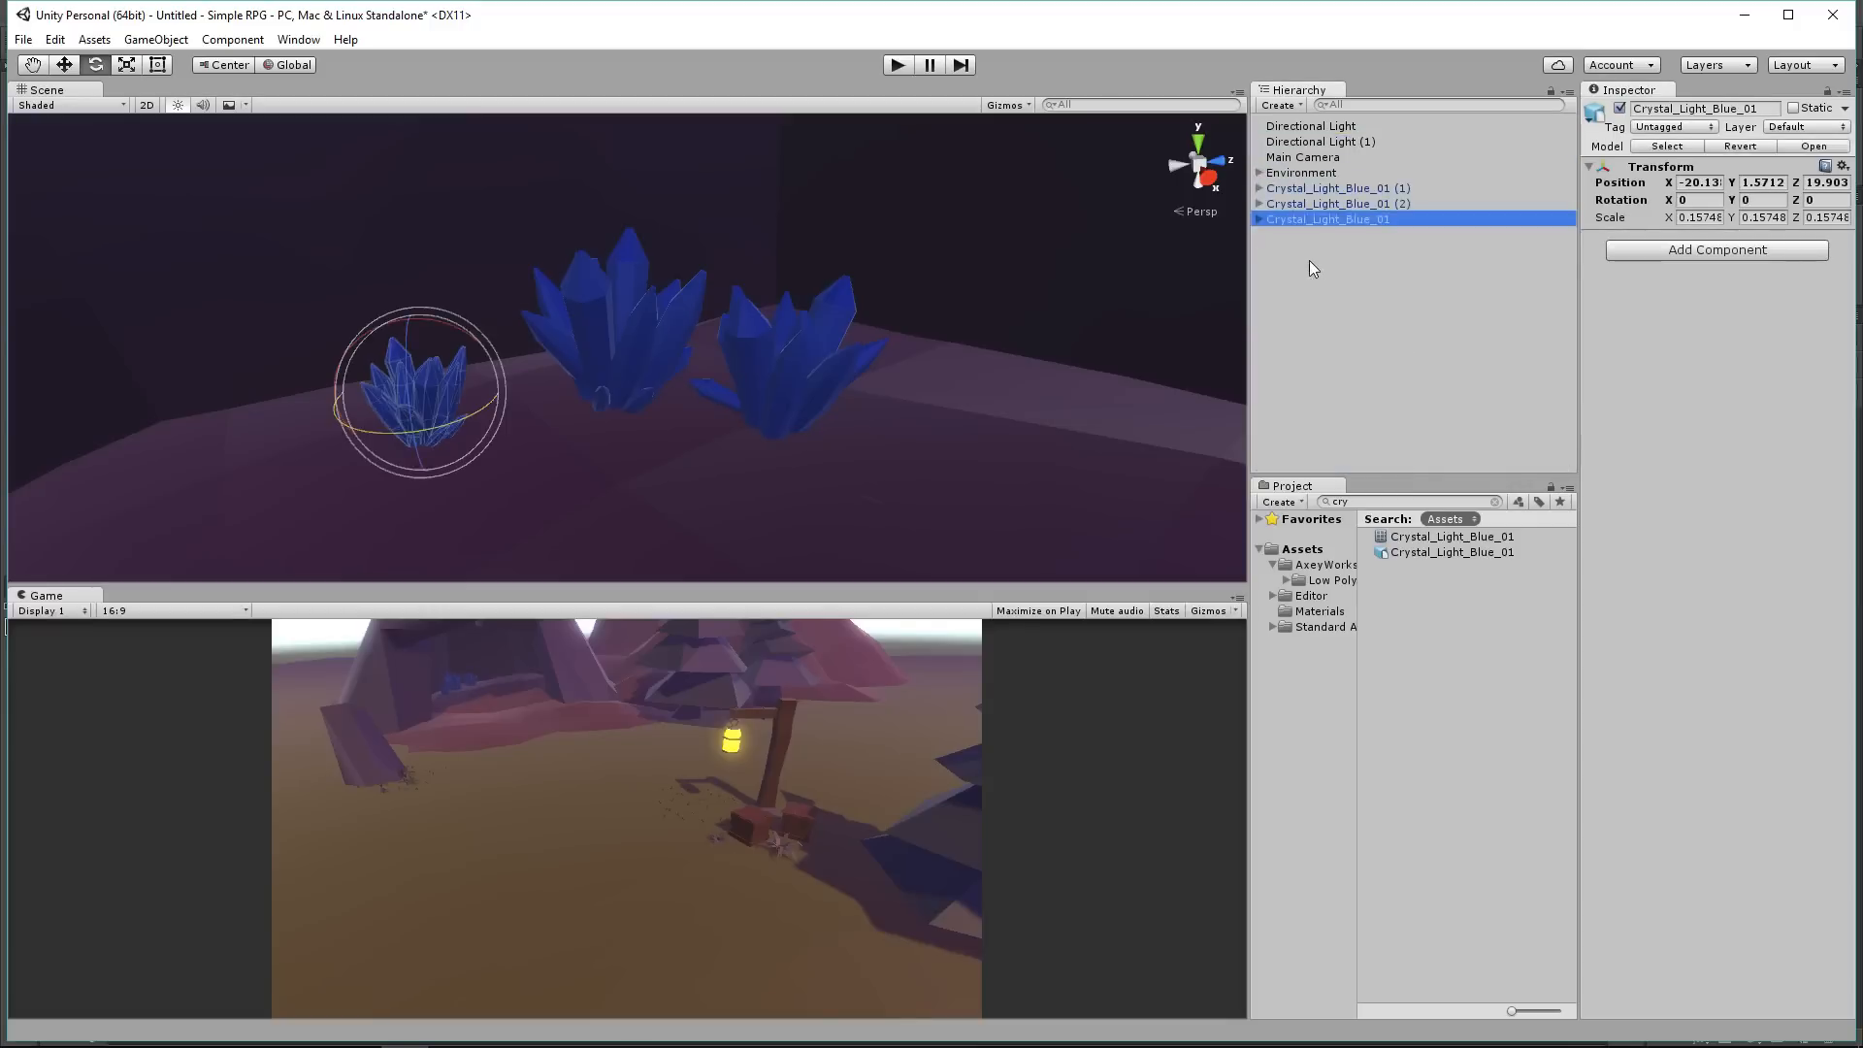
# Step: Give the crystals' Color_H01 material a bright blue emission colour and adjust its emission brightness
pyautogui.click(1260, 188)
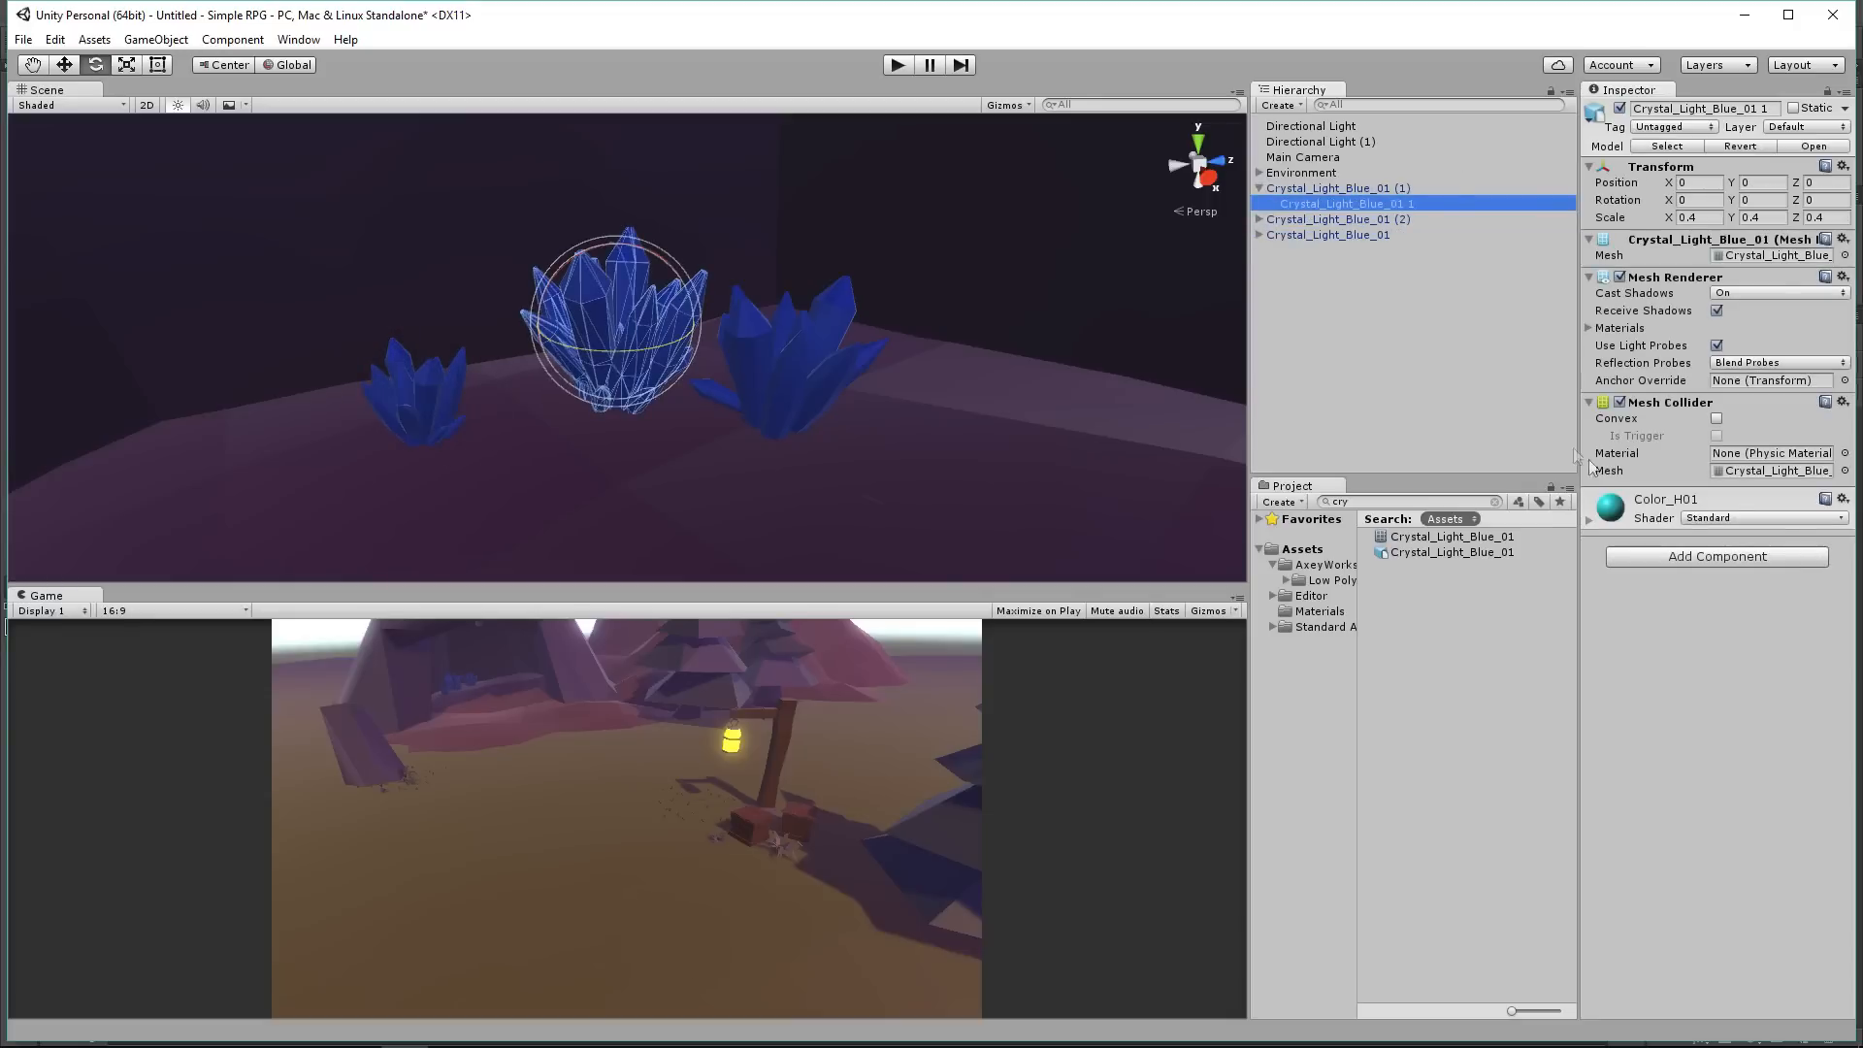
pyautogui.click(1666, 507)
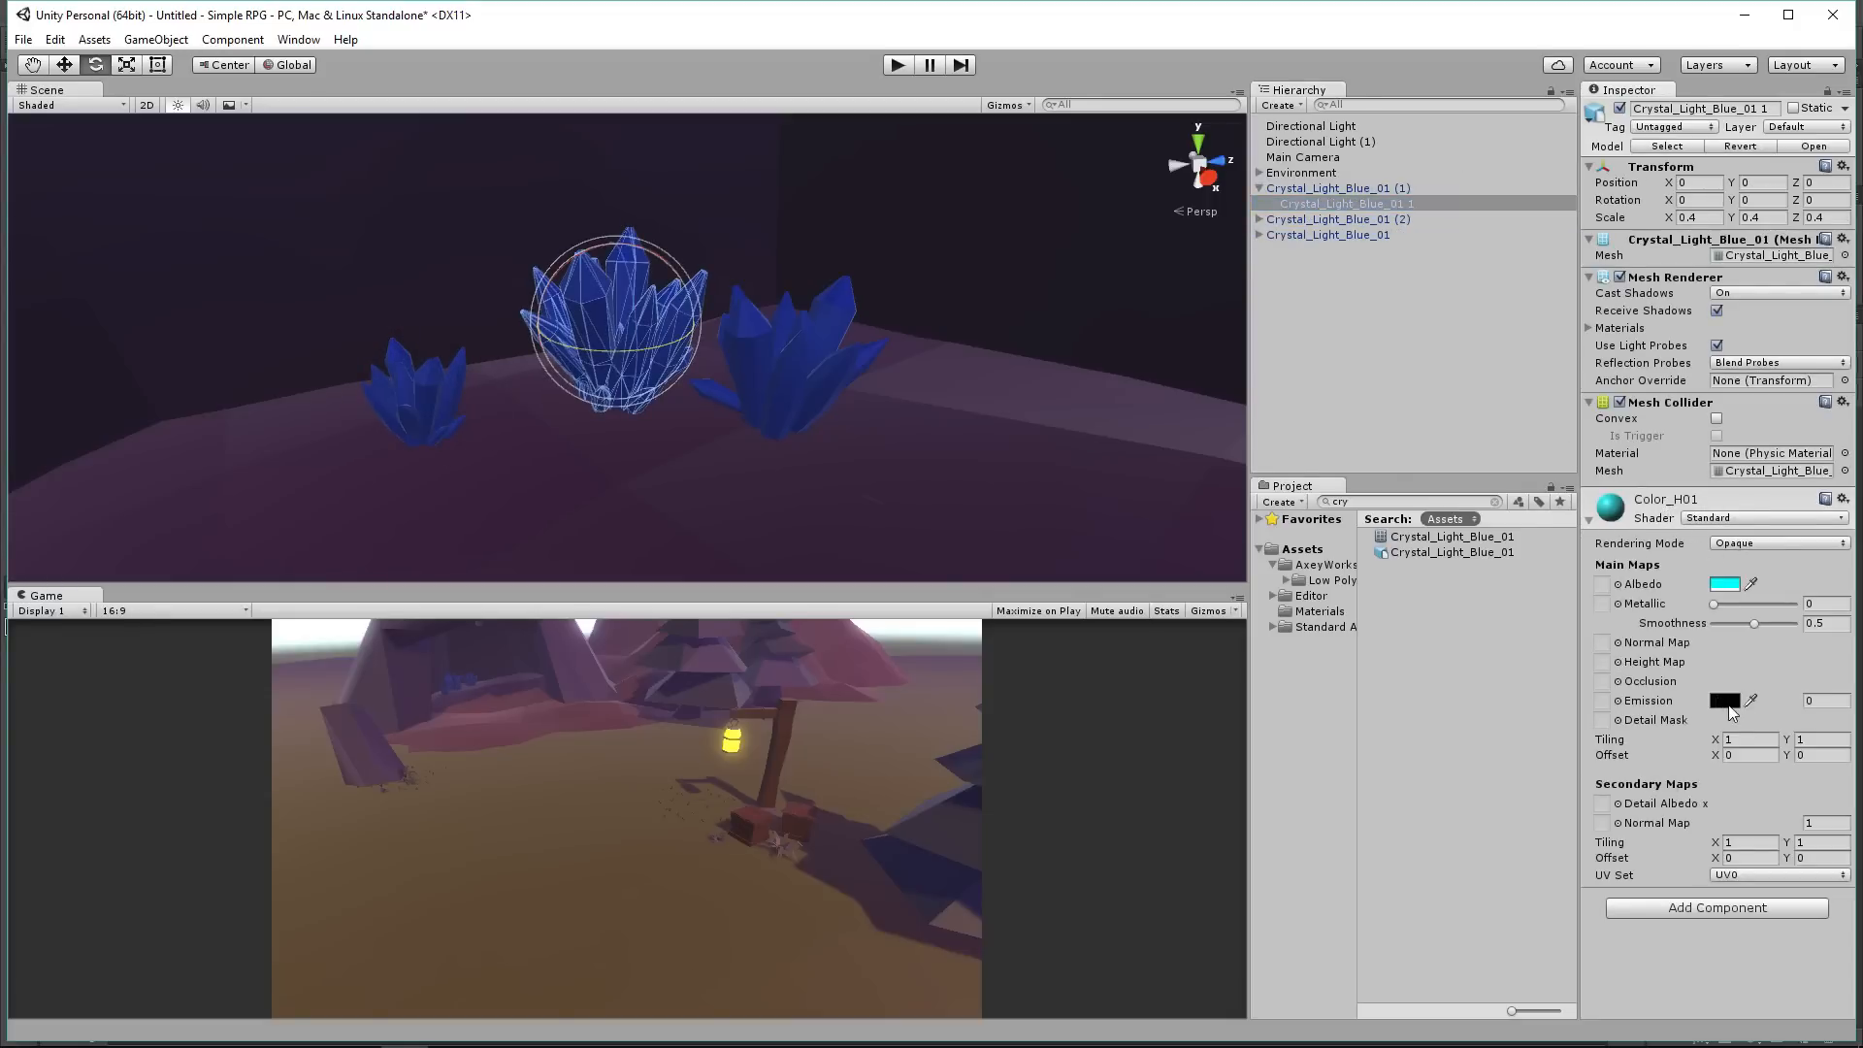
pyautogui.click(1725, 701)
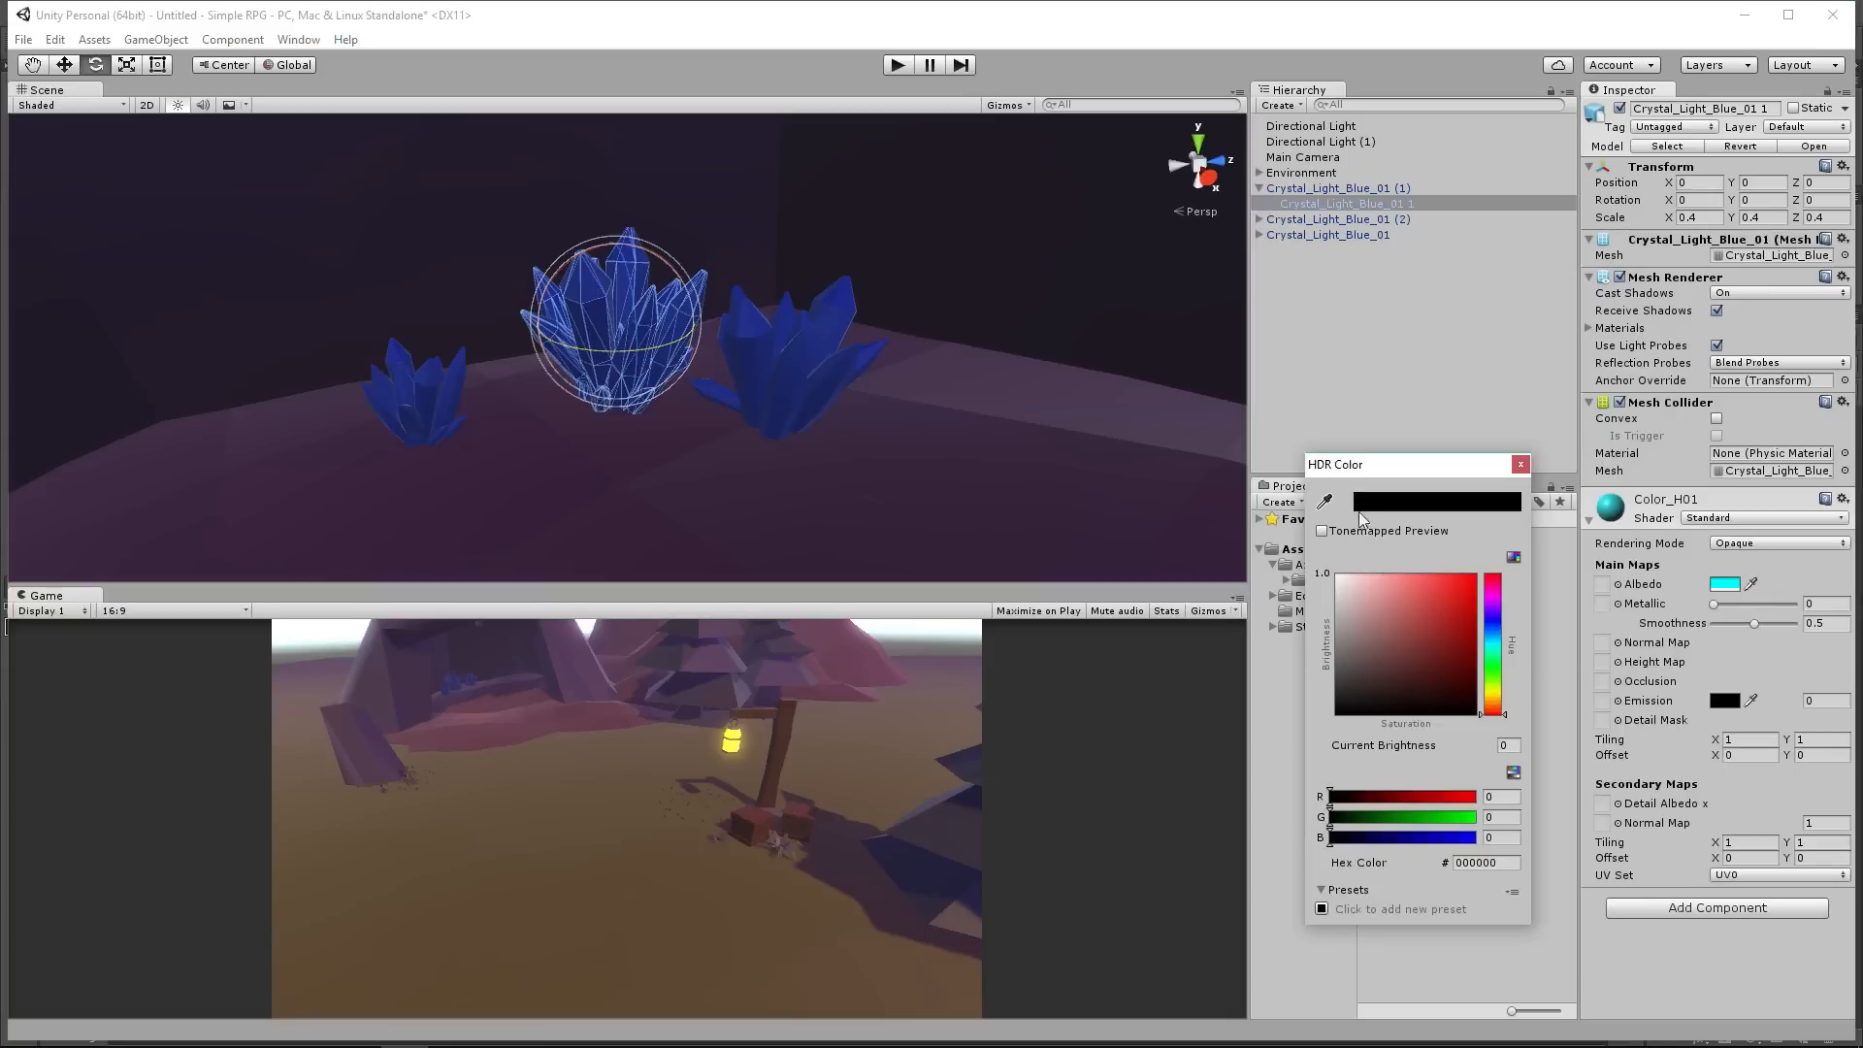
pyautogui.click(1494, 633)
pyautogui.moveTo(1446, 585)
pyautogui.mouseDown()
pyautogui.moveTo(1420, 573)
pyautogui.moveTo(1442, 580)
pyautogui.mouseUp()
pyautogui.click(1521, 464)
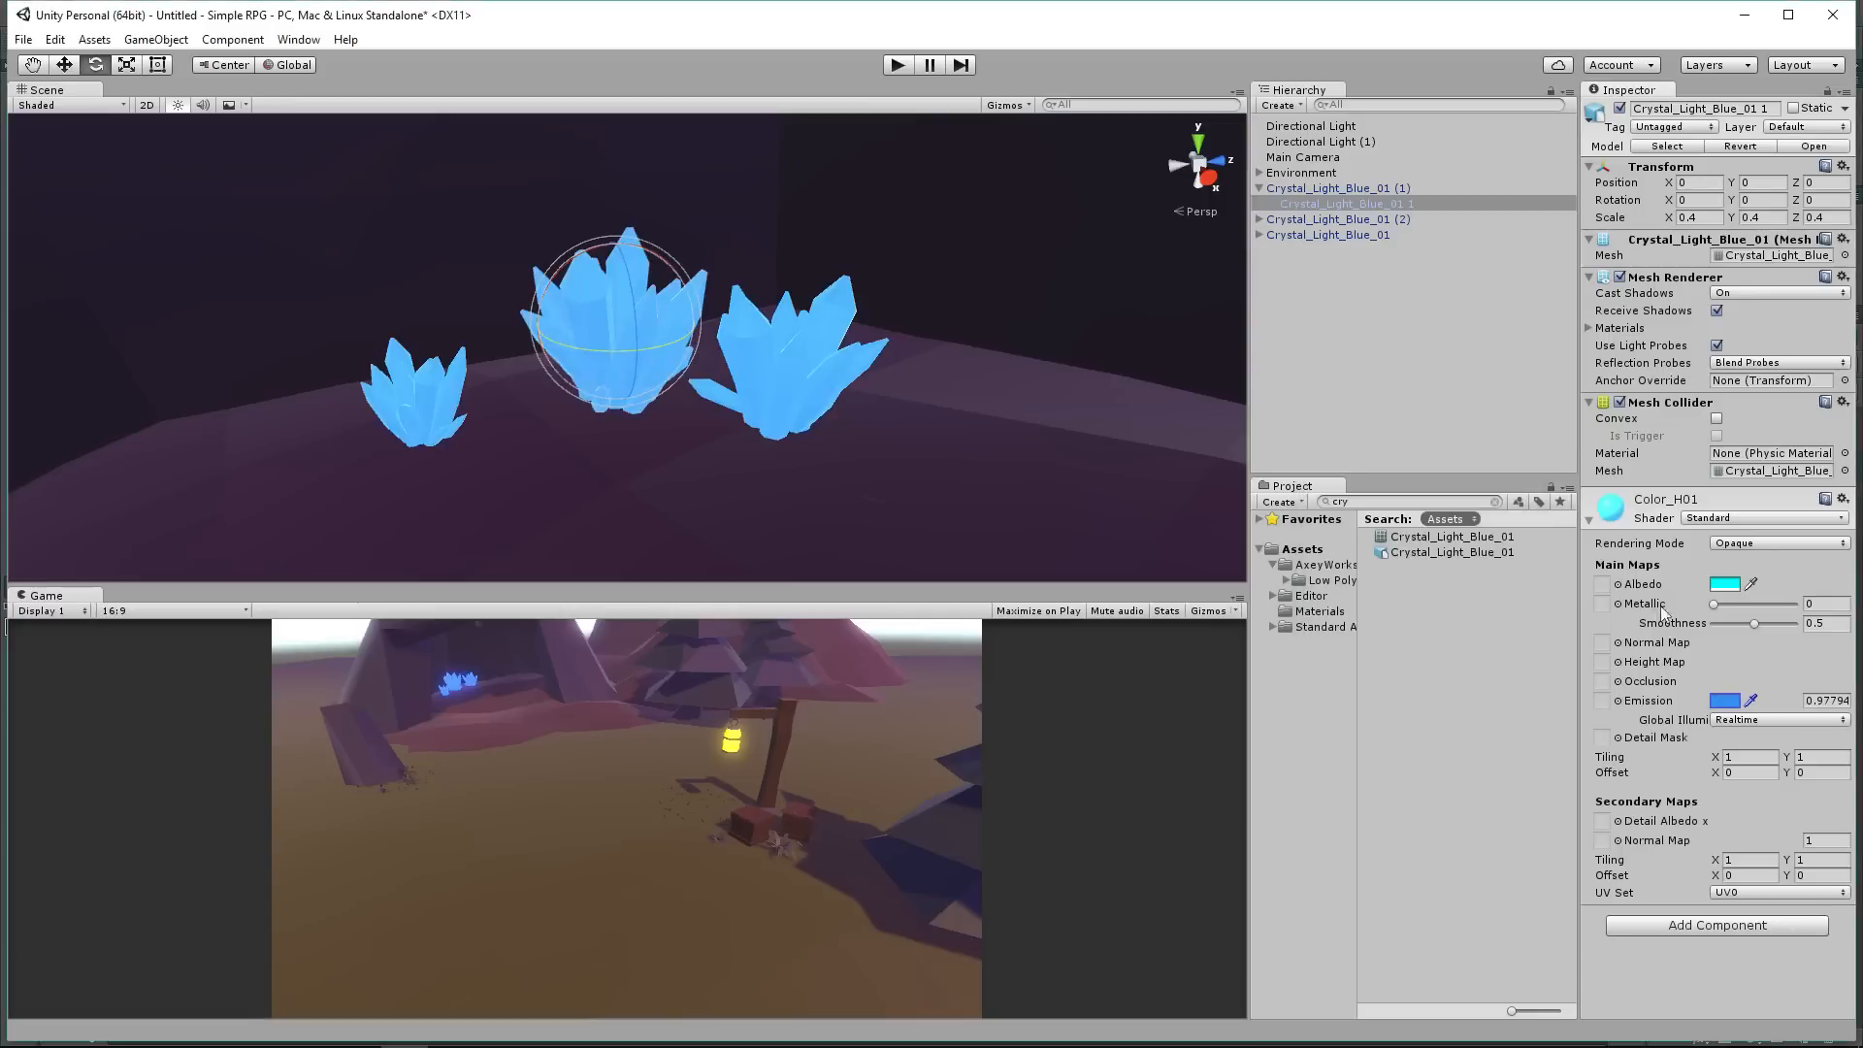
pyautogui.moveTo(1773, 700); pyautogui.dragTo(123, 683)
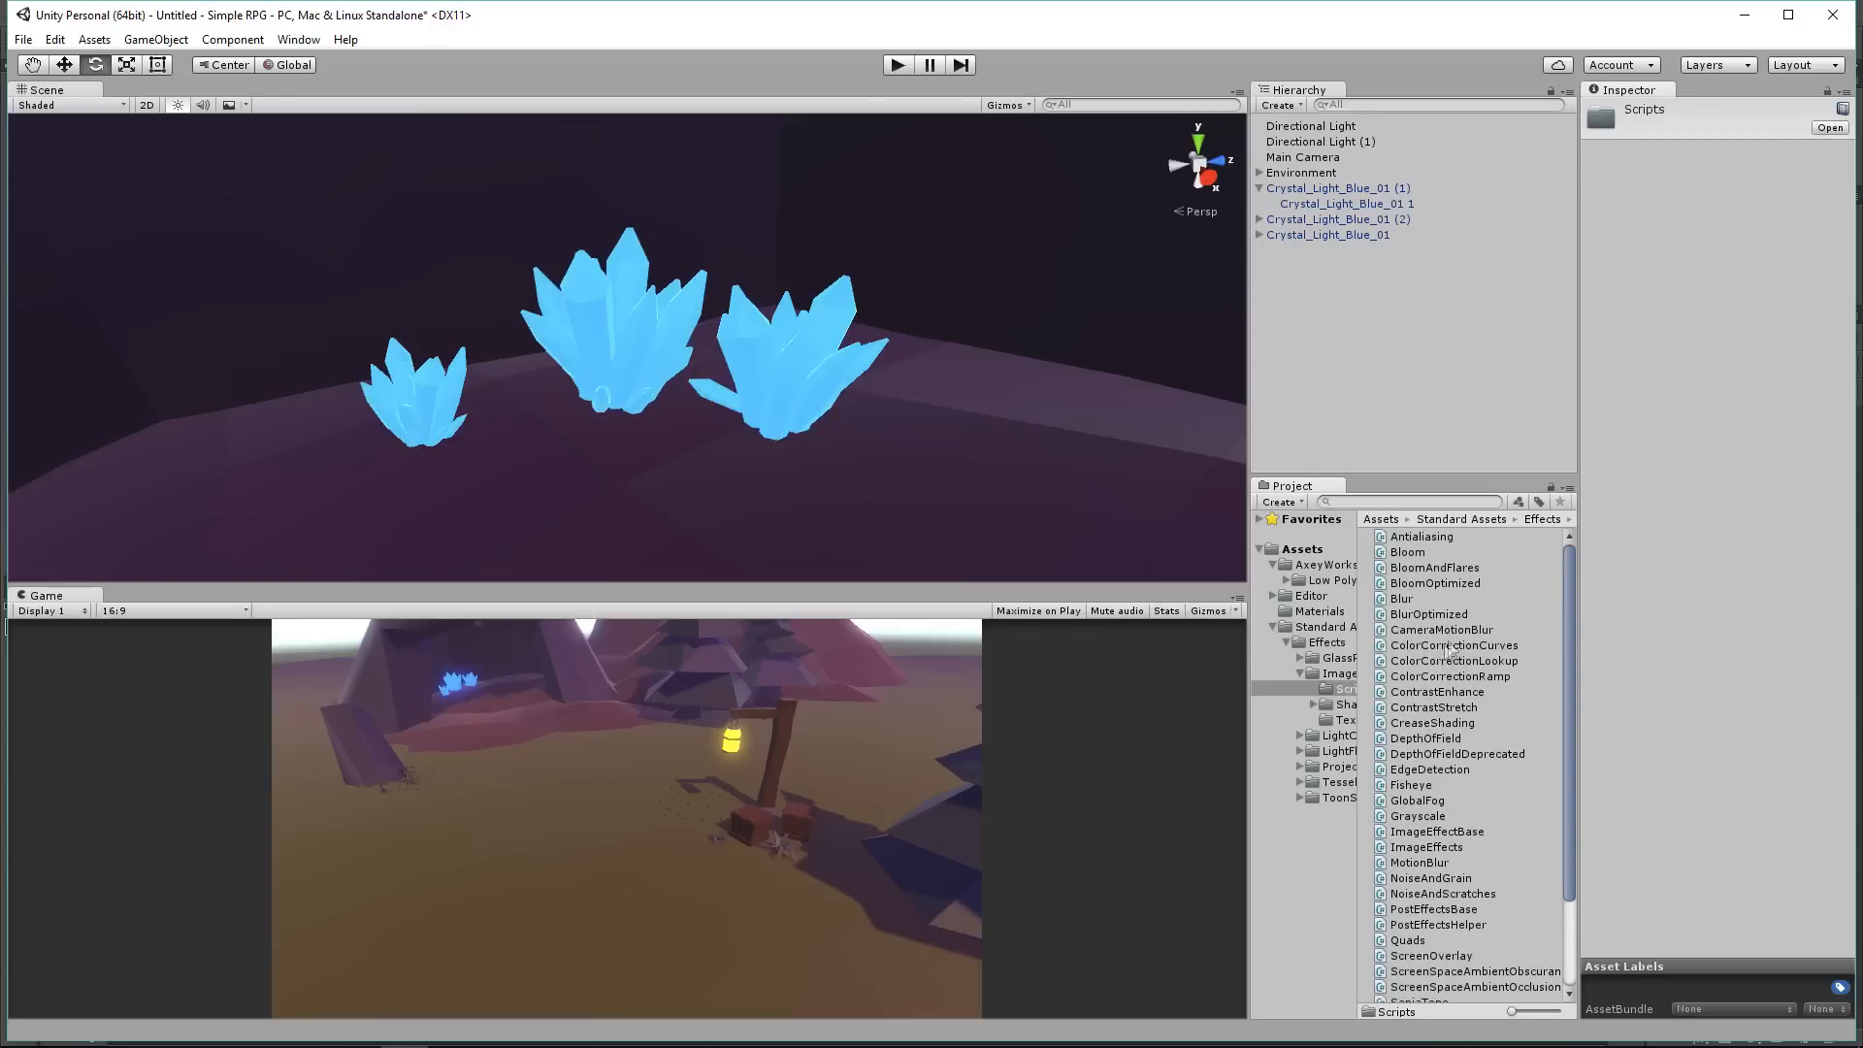
# Step: Attach the ColorCorrectionCurves image effect script to the Main Camera
pyautogui.moveTo(1447, 646); pyautogui.dragTo(1319, 156)
pyautogui.click(1318, 156)
pyautogui.scroll(-2, 1650, 679)
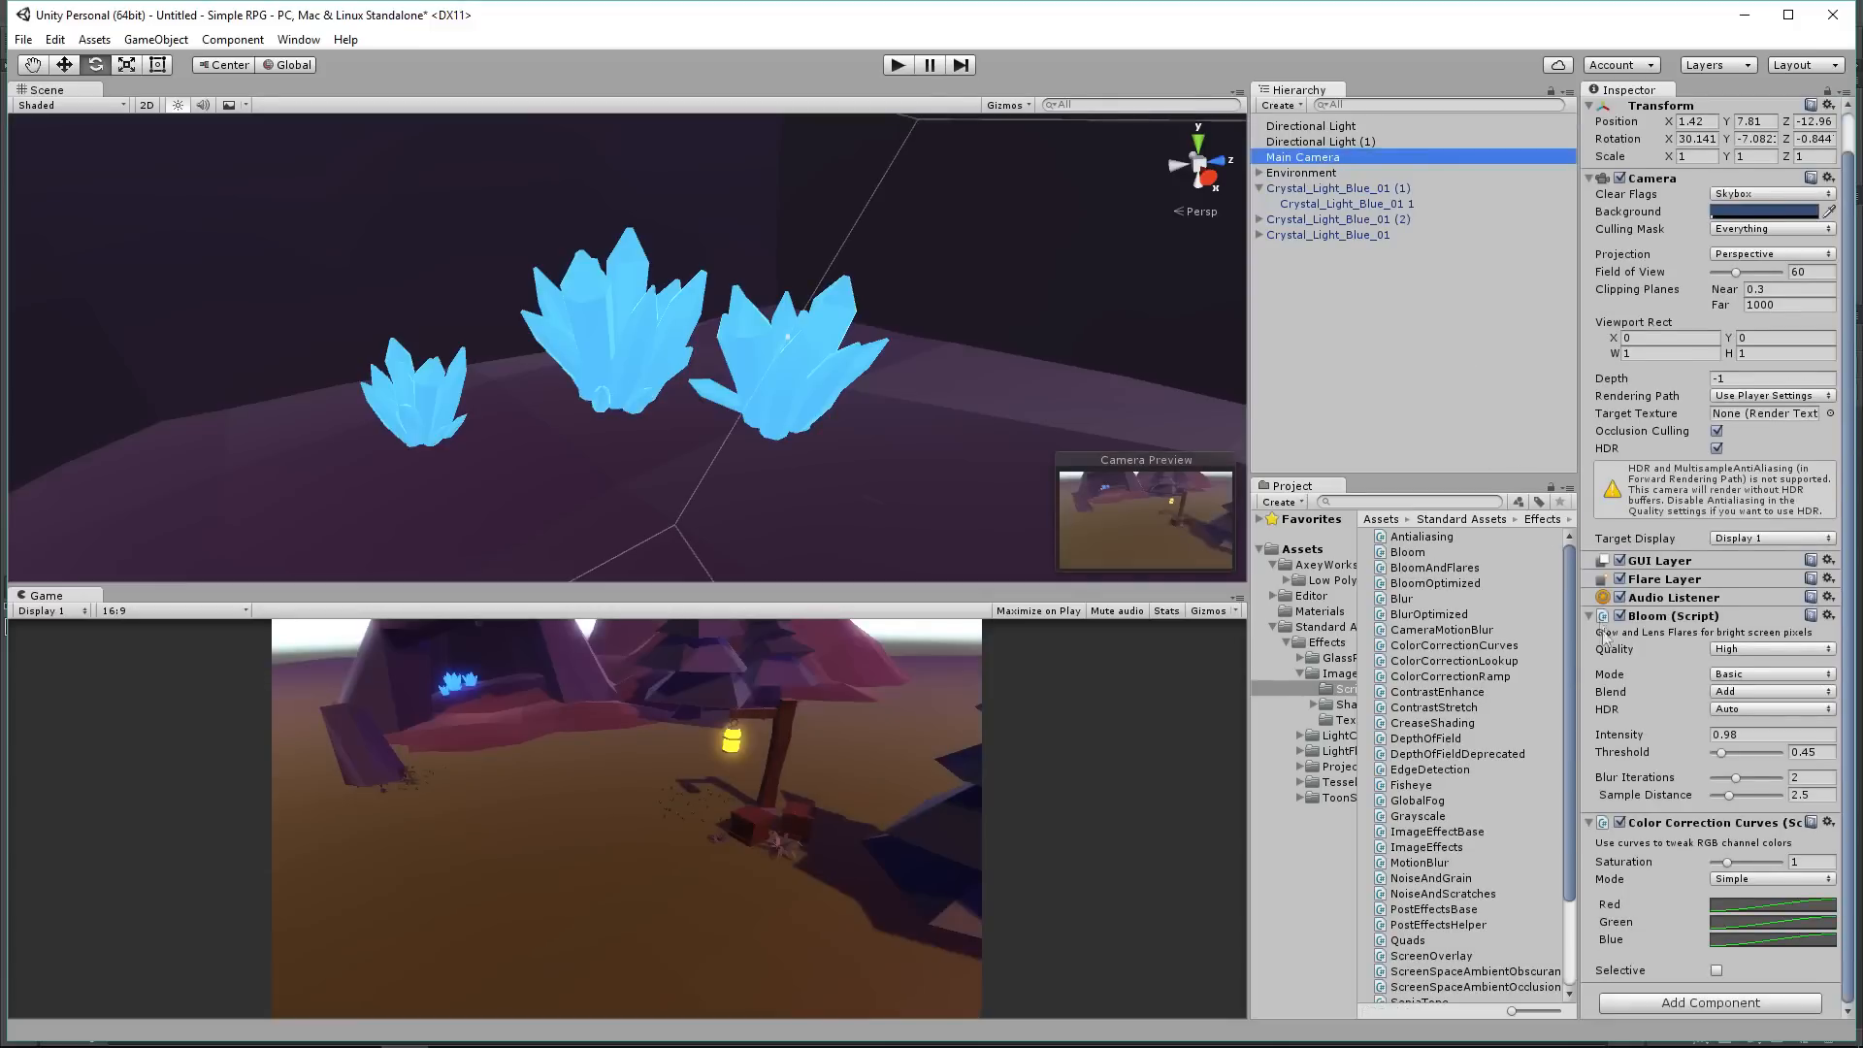
# Step: Apply the ease-in preset to the Red colour correction curve and flatten its bend with the key handles
pyautogui.click(1762, 921)
pyautogui.click(998, 613)
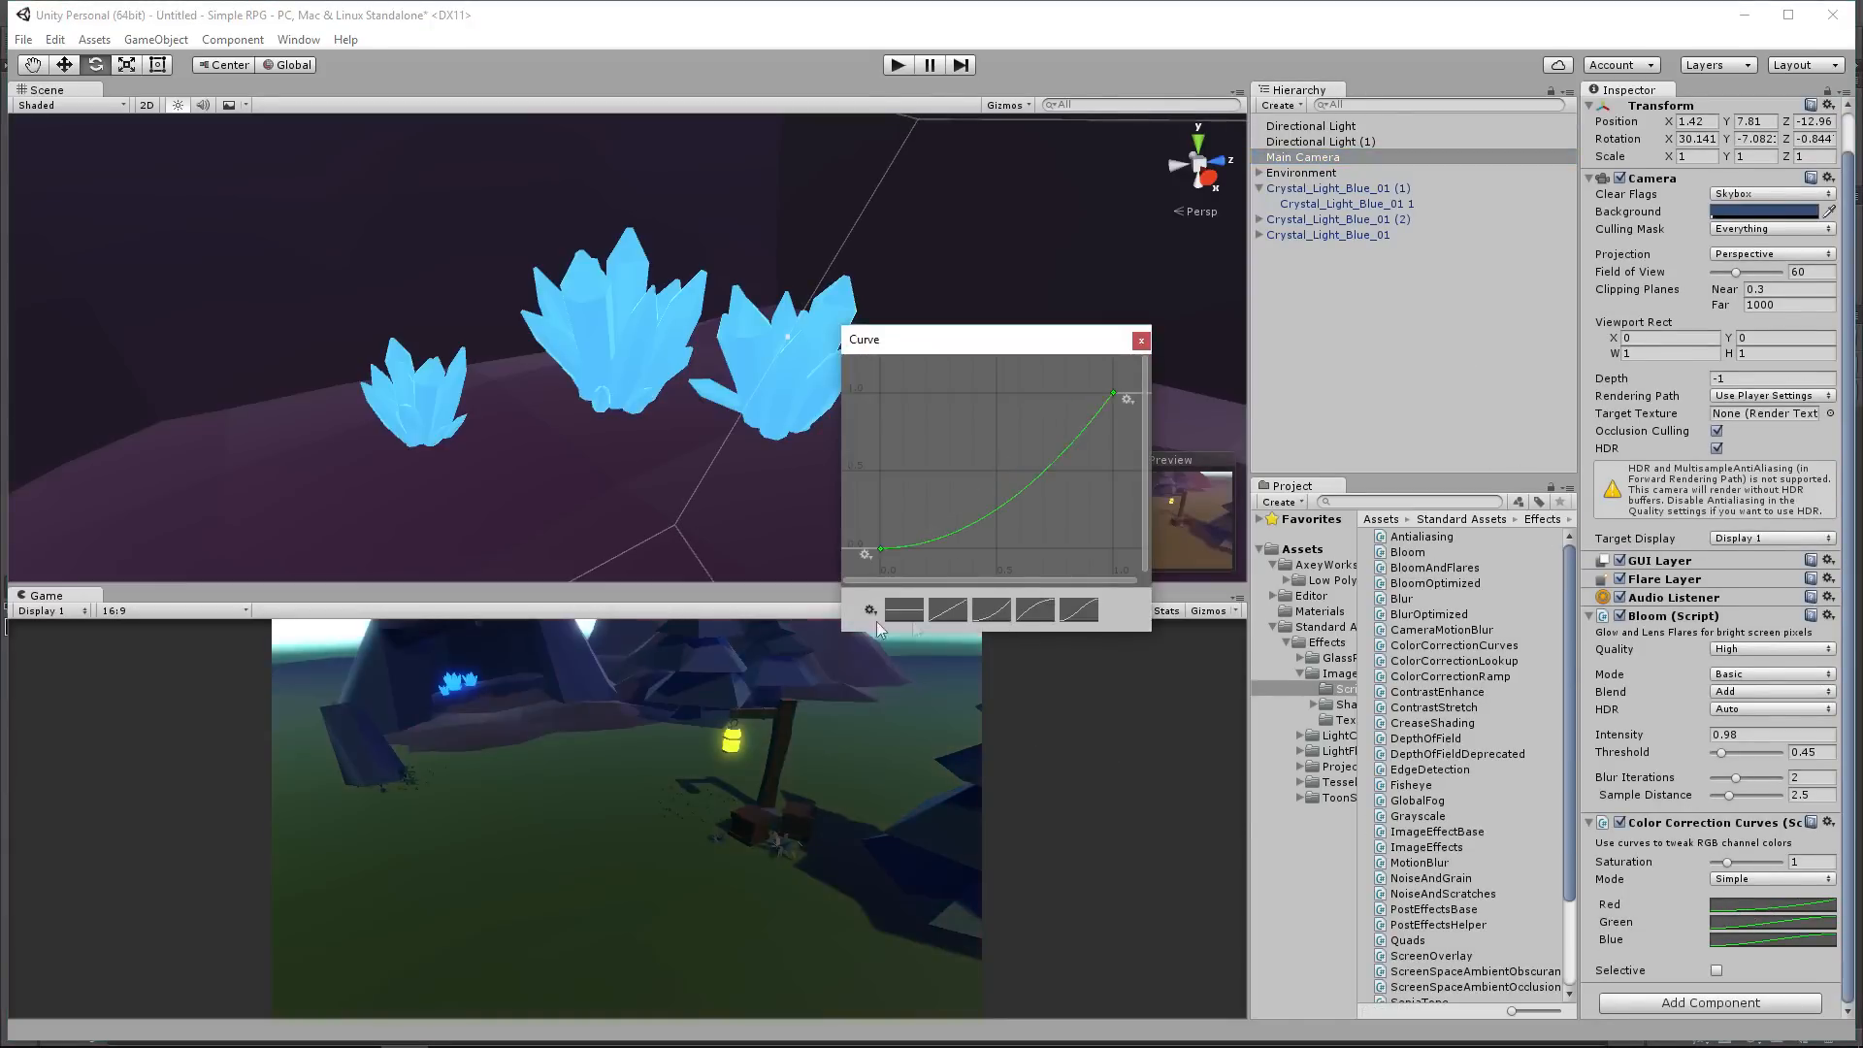
pyautogui.moveTo(999, 351); pyautogui.dragTo(1226, 330)
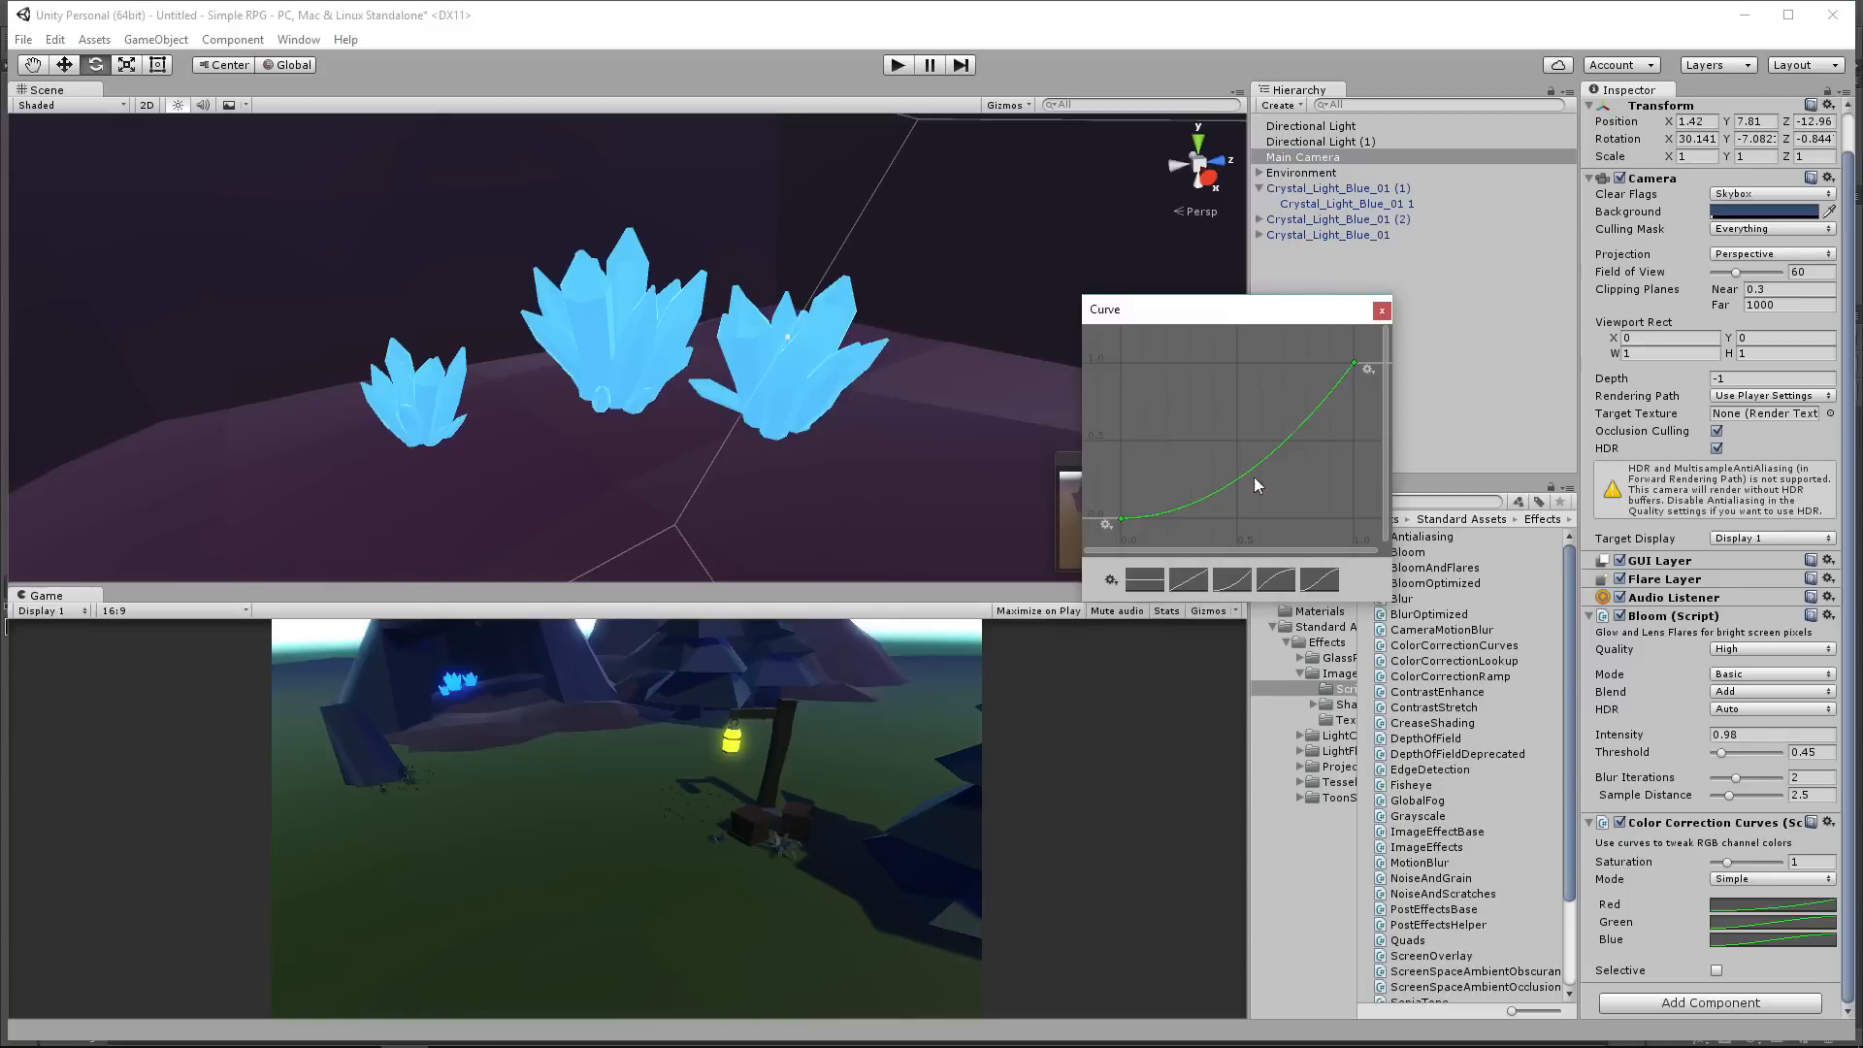
pyautogui.doubleClick(1174, 520)
pyautogui.moveTo(1168, 516); pyautogui.dragTo(1178, 504)
pyautogui.doubleClick(1322, 399)
pyautogui.moveTo(1323, 402); pyautogui.dragTo(1312, 398)
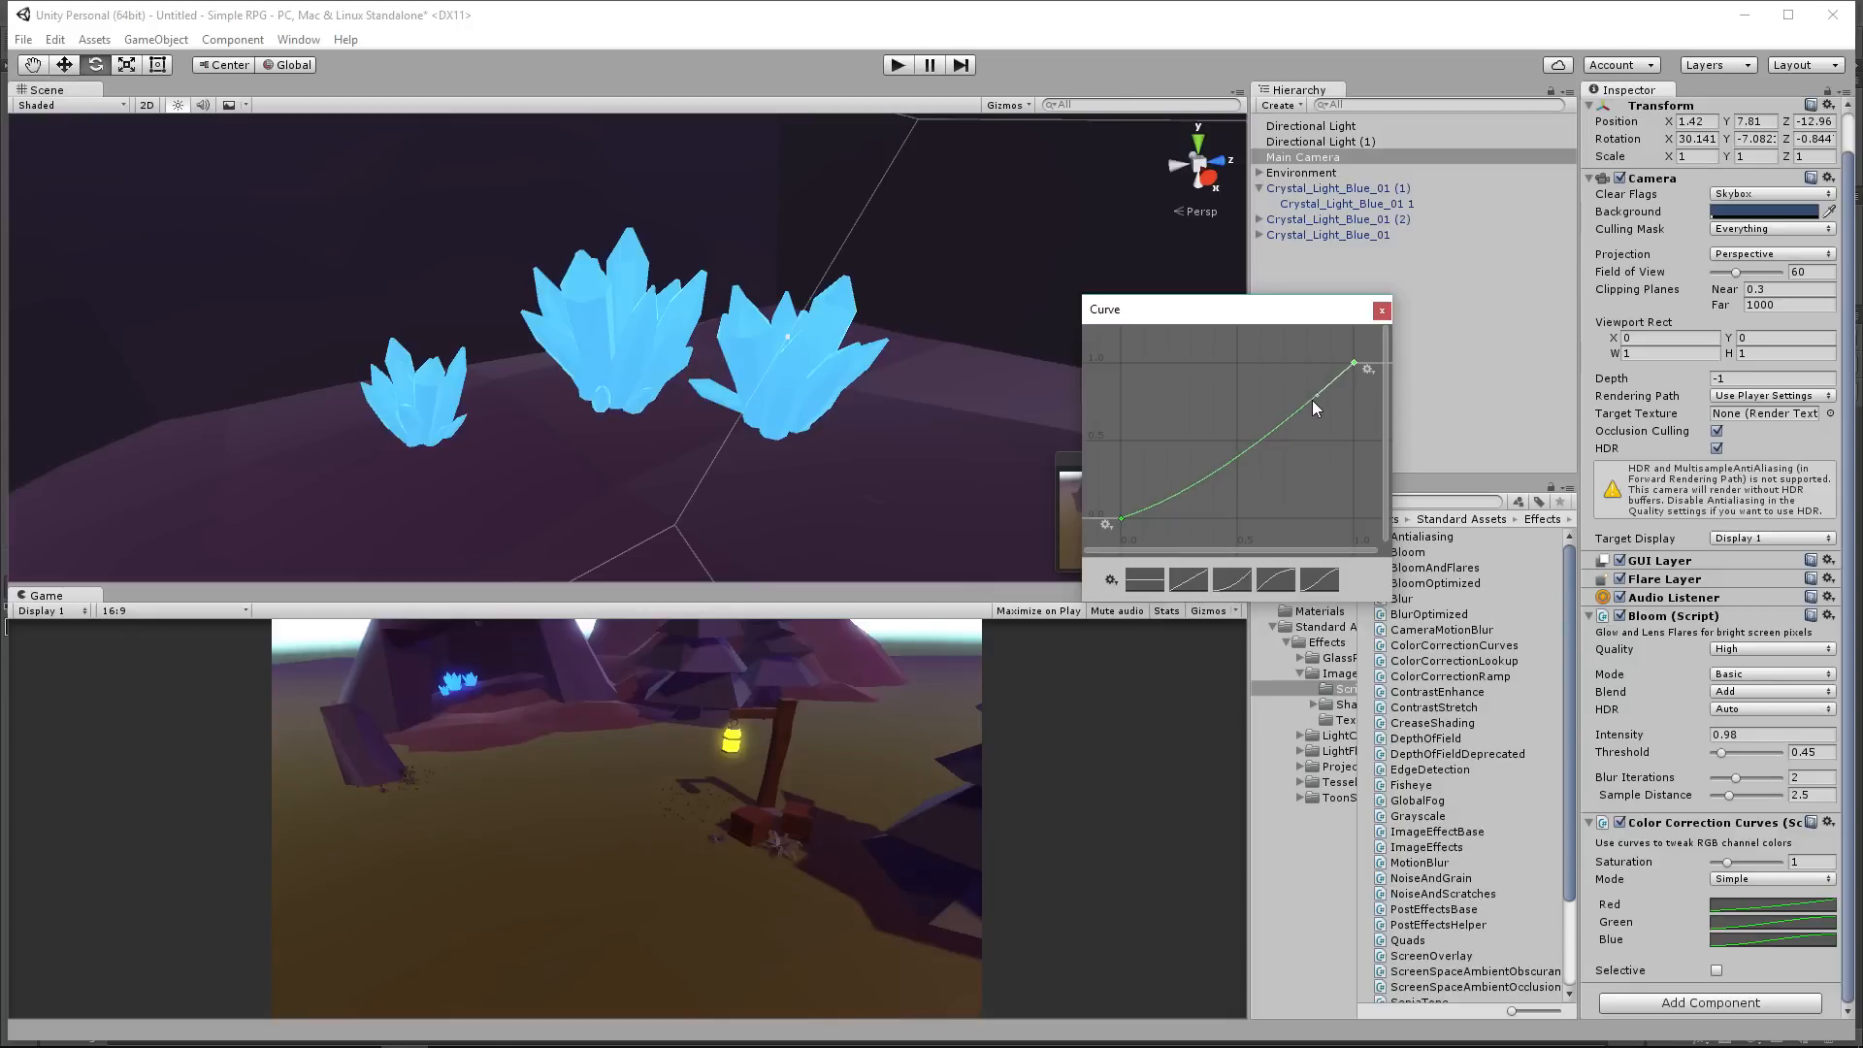
pyautogui.click(1382, 311)
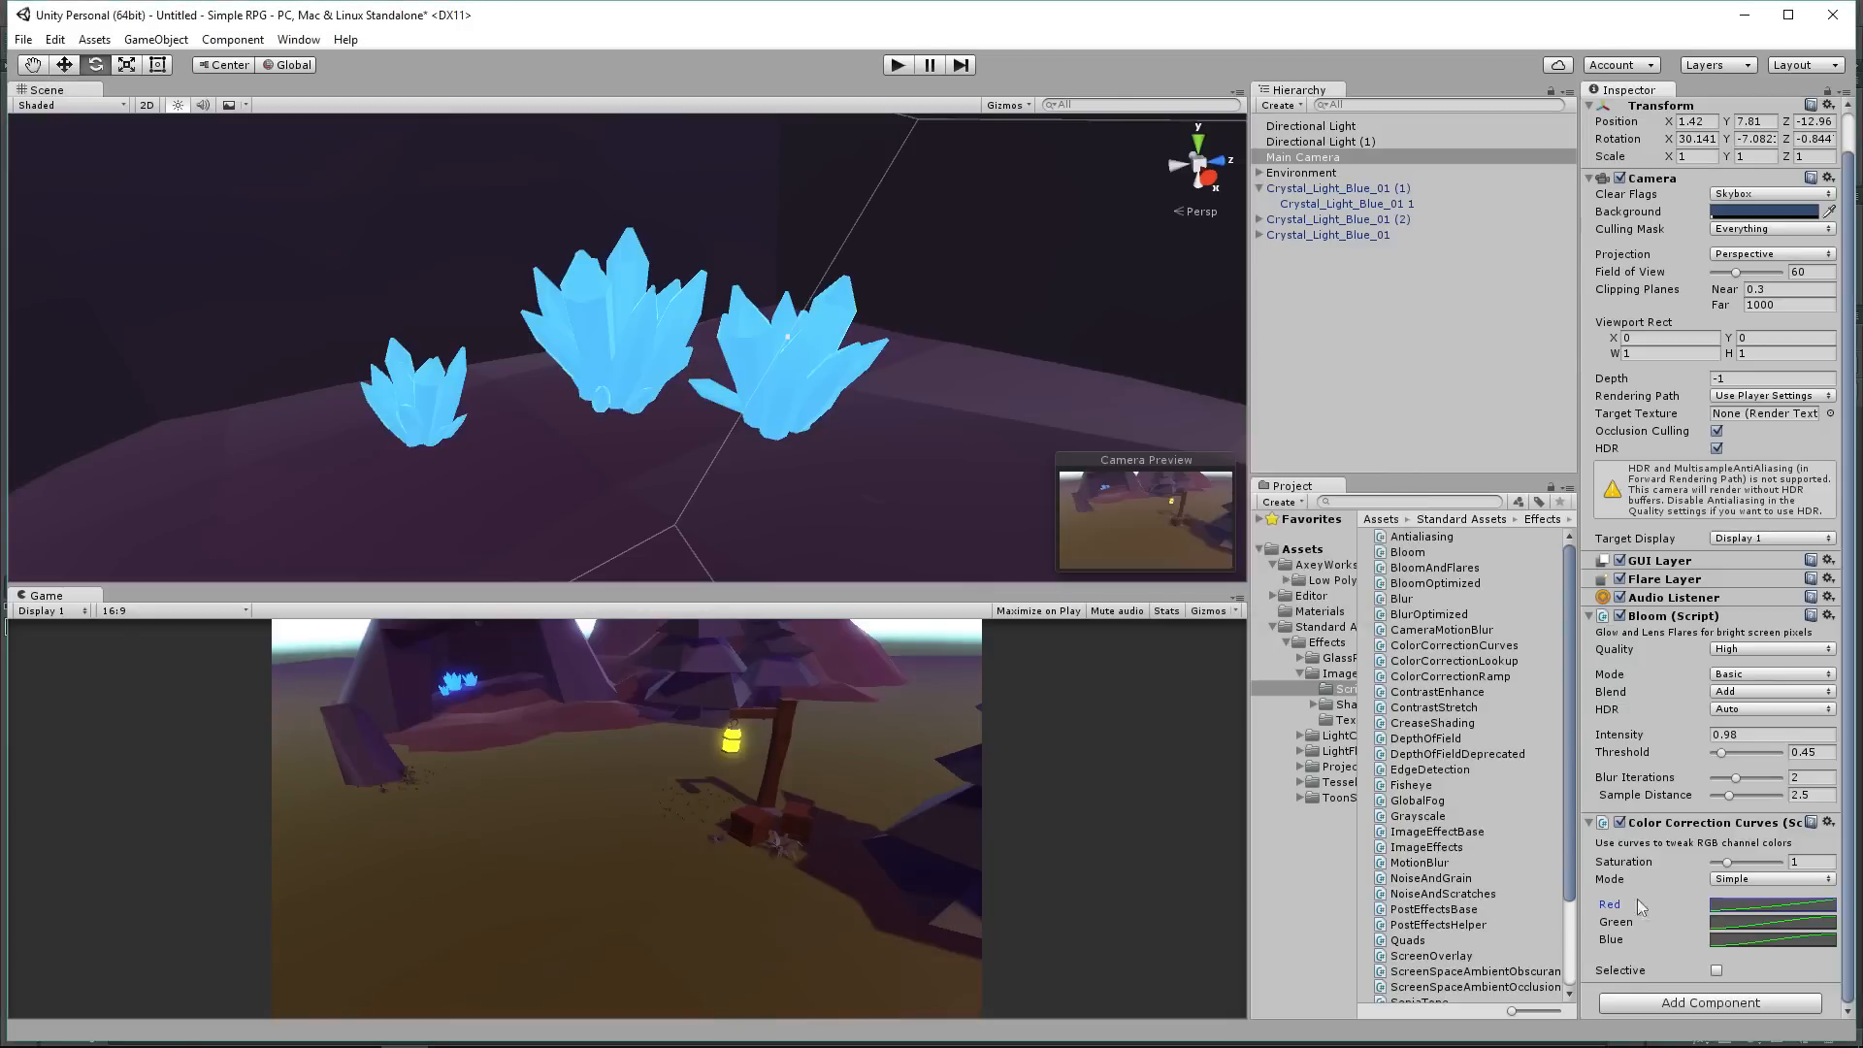
# Step: Apply the ease-out preset to the Blue colour correction curve and soften its bend with both end key handles
pyautogui.click(1714, 939)
pyautogui.click(1276, 580)
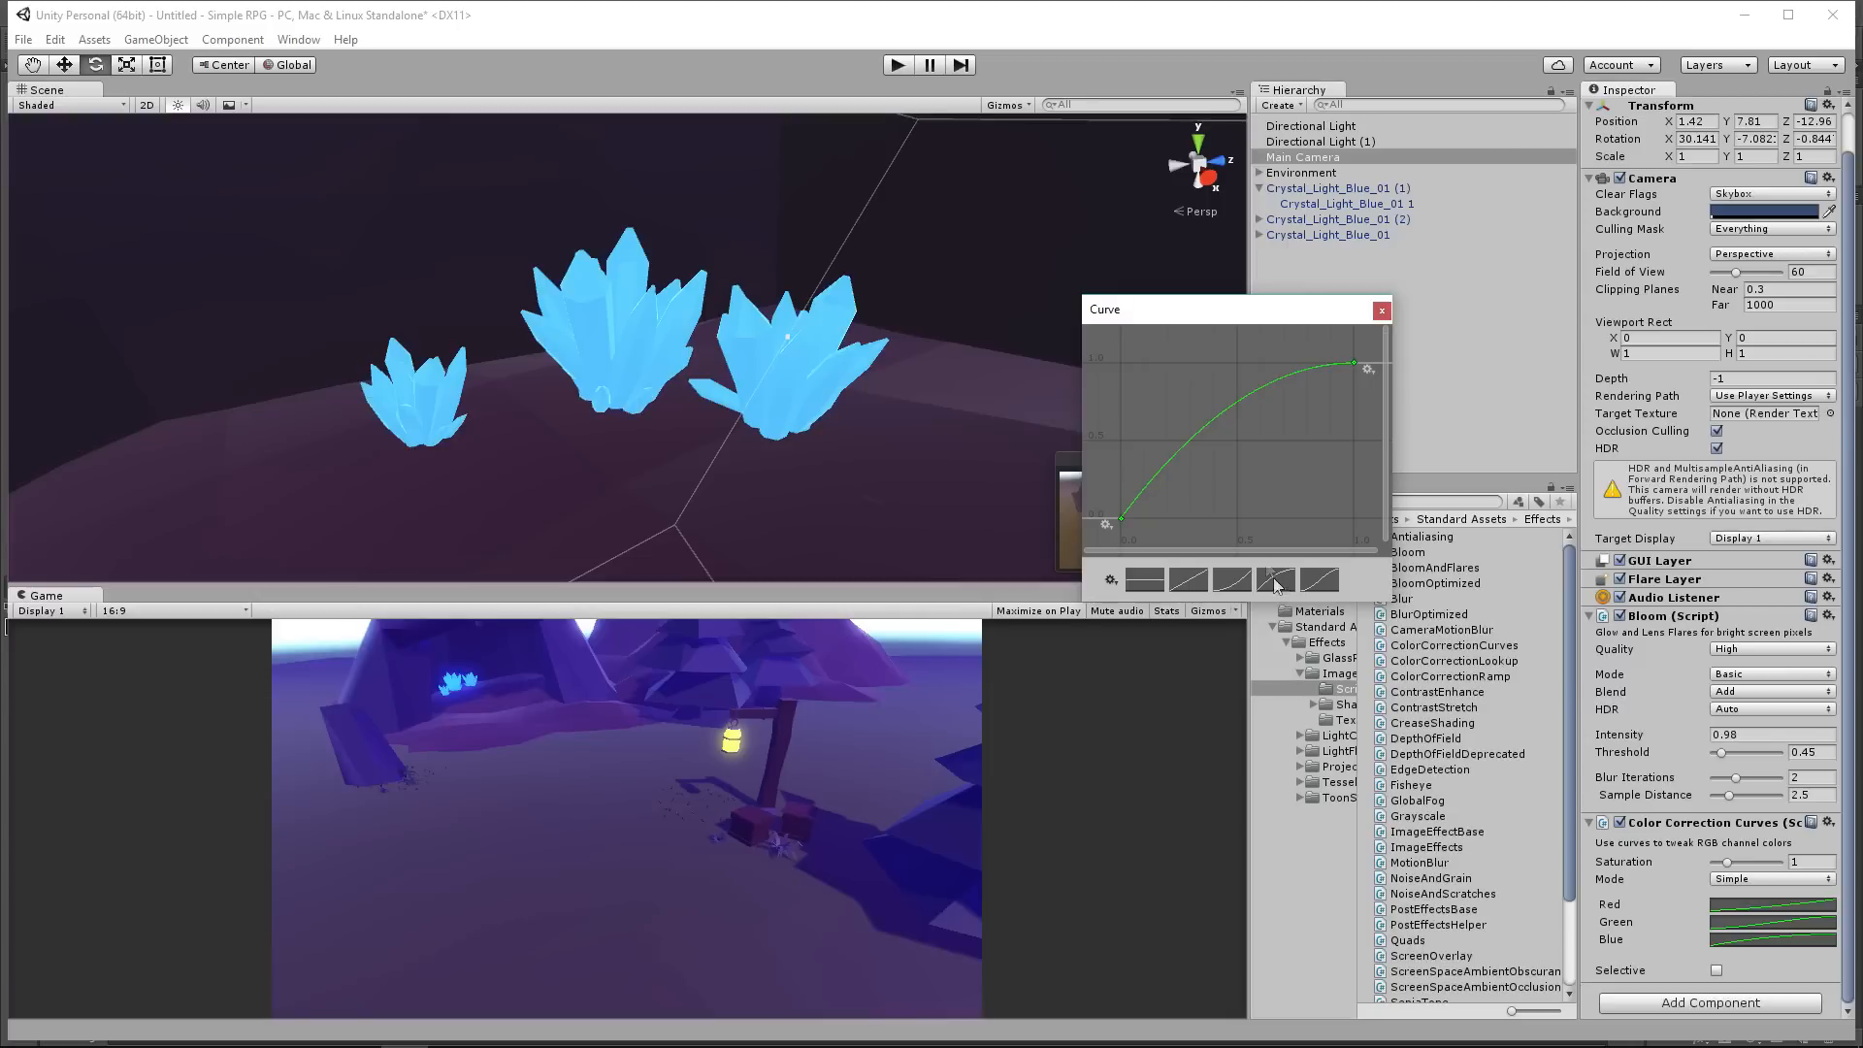
pyautogui.click(1121, 518)
pyautogui.moveTo(1151, 480); pyautogui.dragTo(1163, 491)
pyautogui.click(1354, 363)
pyautogui.moveTo(1306, 364); pyautogui.dragTo(1304, 390)
pyautogui.click(1121, 519)
pyautogui.moveTo(1164, 491); pyautogui.dragTo(1170, 518)
pyautogui.click(1382, 311)
# Step: Reshape the Green colour correction curve so it sags below the diagonal, with its end key pulled inward
pyautogui.click(1771, 922)
pyautogui.click(1121, 518)
pyautogui.moveTo(1319, 340); pyautogui.dragTo(1266, 357)
pyautogui.click(1275, 580)
pyautogui.click(1121, 518)
pyautogui.moveTo(1125, 518); pyautogui.dragTo(1167, 499)
pyautogui.click(1346, 367)
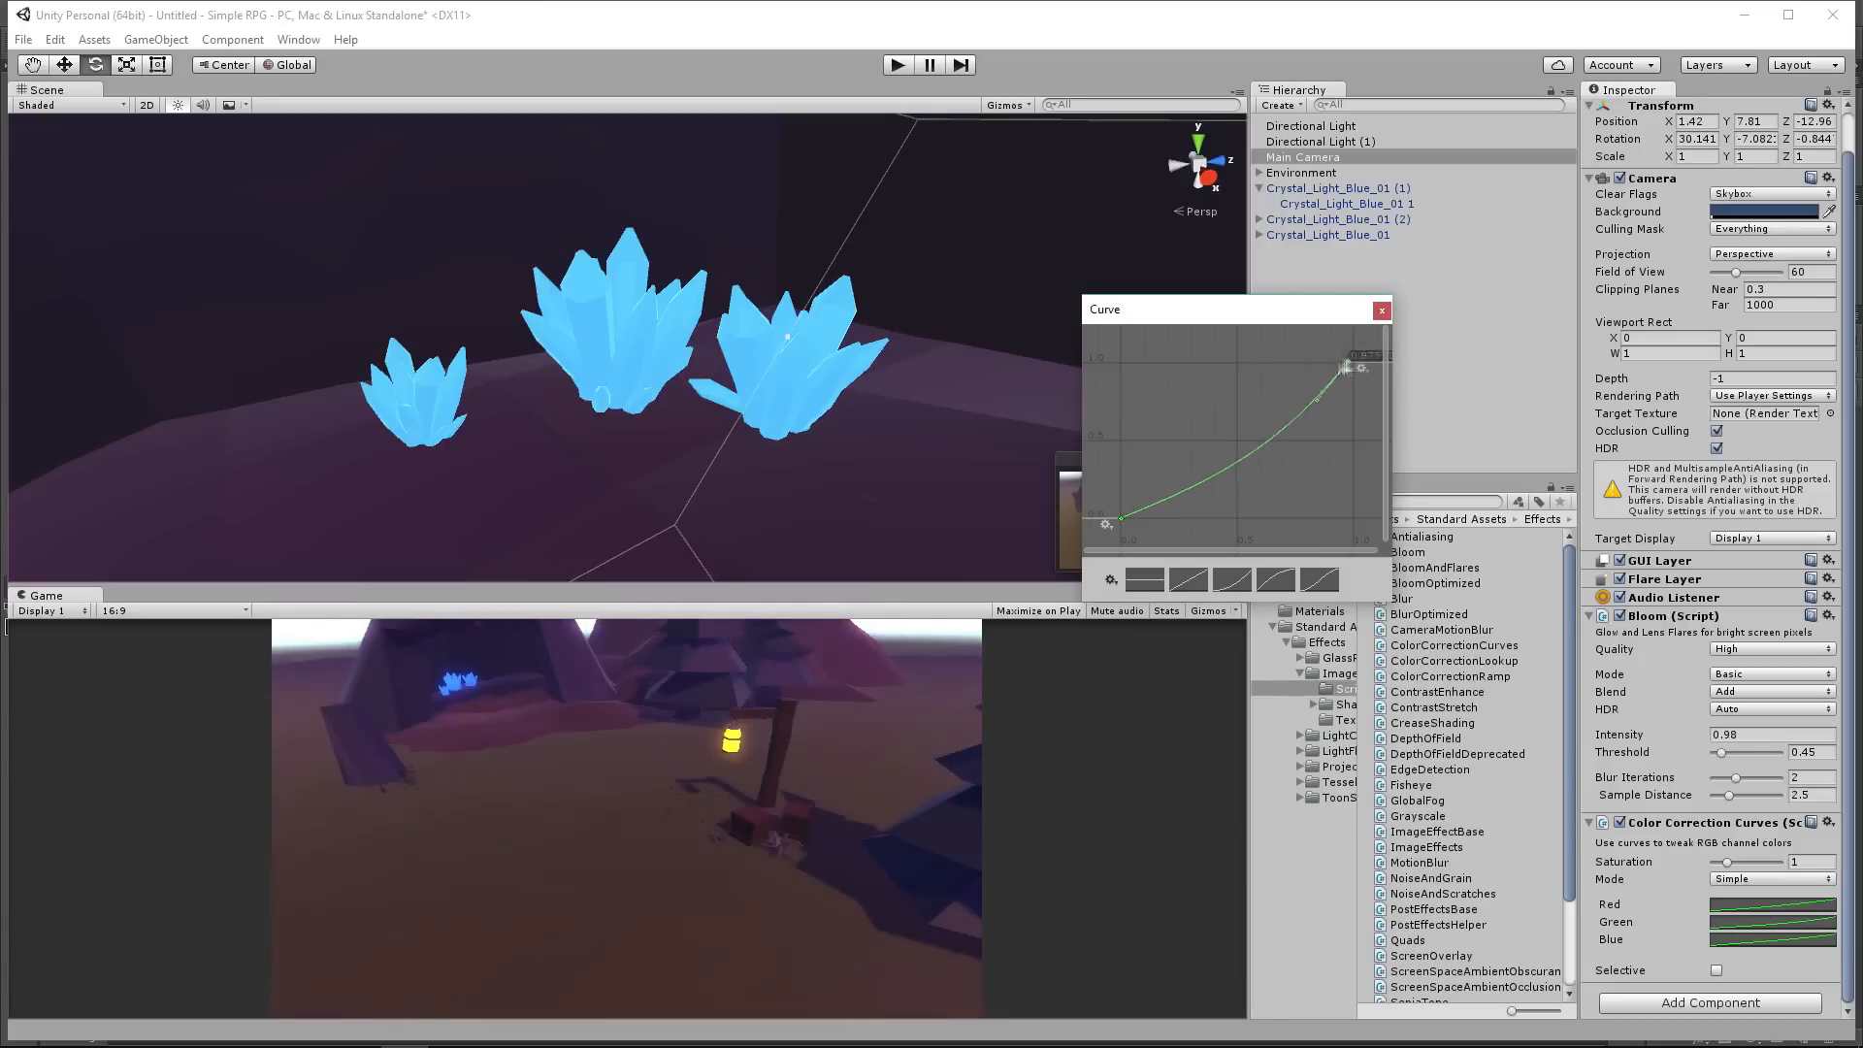
pyautogui.moveTo(1347, 367); pyautogui.dragTo(1315, 362)
pyautogui.moveTo(1167, 501); pyautogui.dragTo(1180, 509)
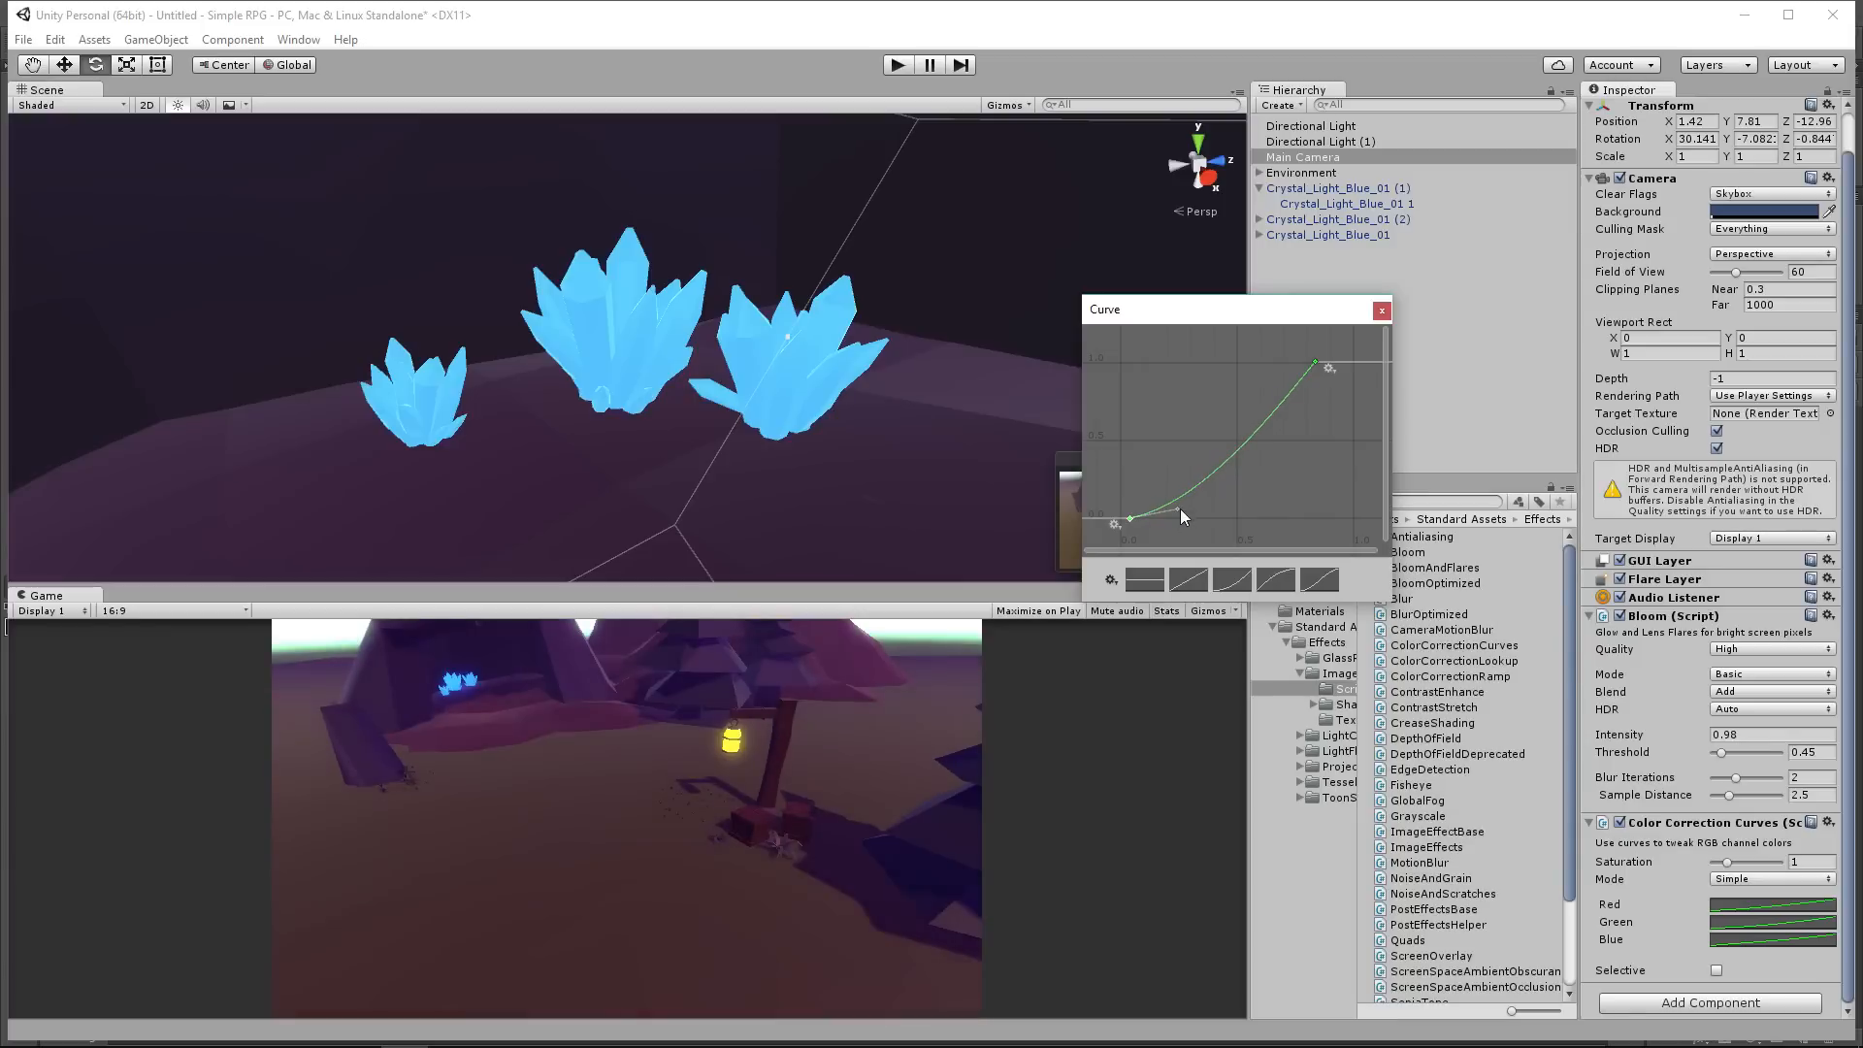
pyautogui.click(1382, 310)
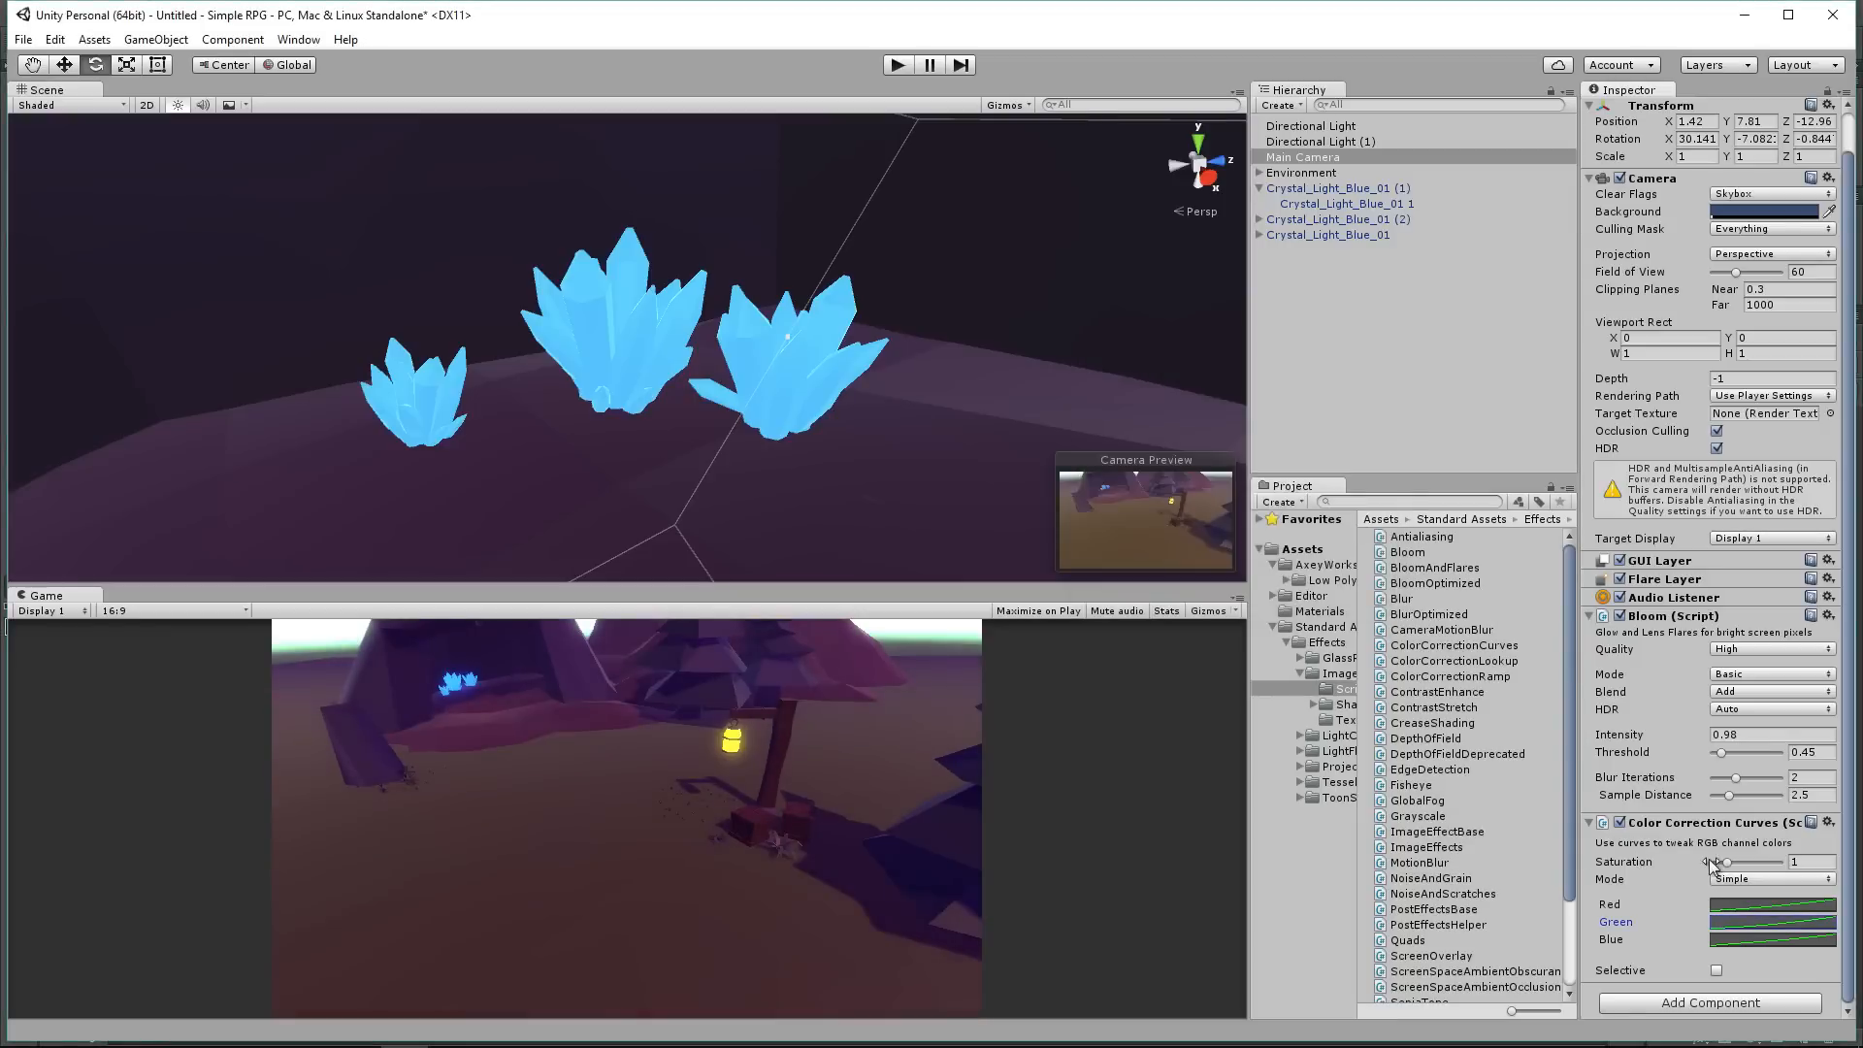
# Step: Select the Ground object in the scene to show its Ground_Grass material
pyautogui.scroll(5, 852, 359)
pyautogui.keyDown('alt'); pyautogui.moveTo(578, 378); pyautogui.dragTo(697, 437); pyautogui.keyUp('alt')
pyautogui.scroll(-5, 680, 267)
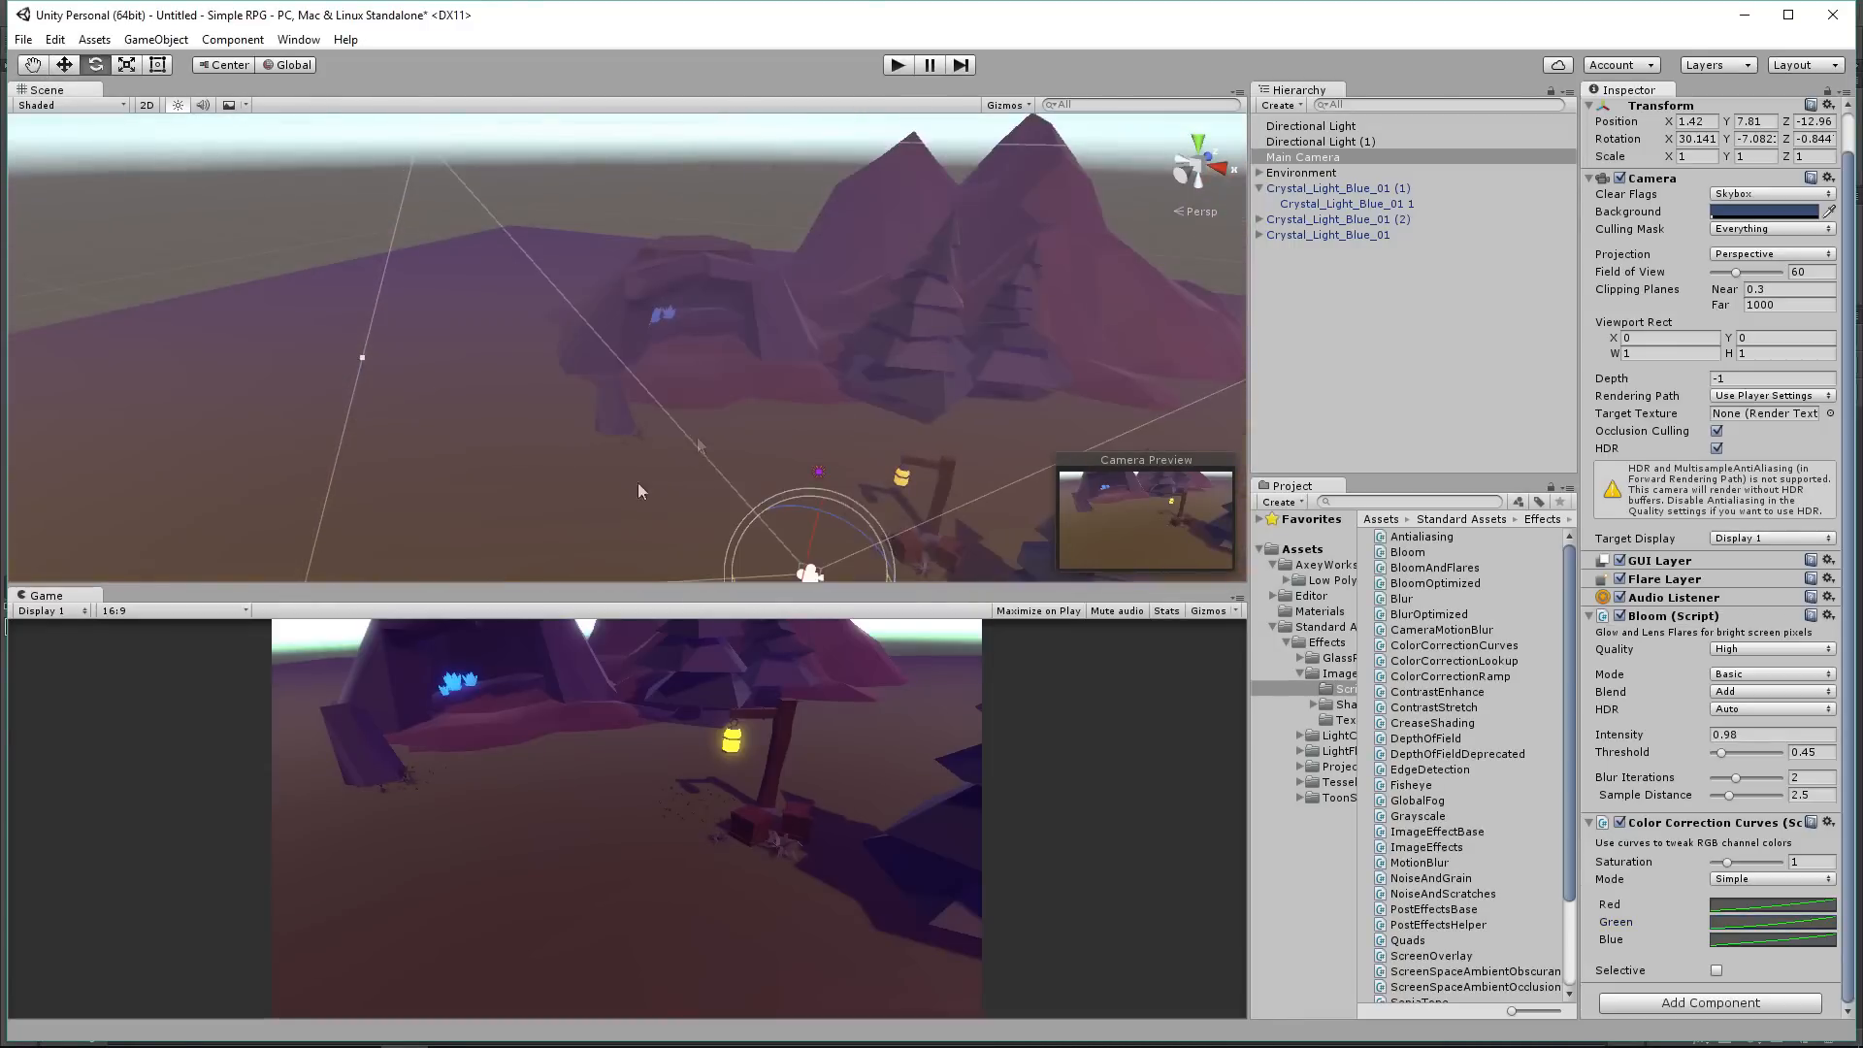
pyautogui.click(586, 549)
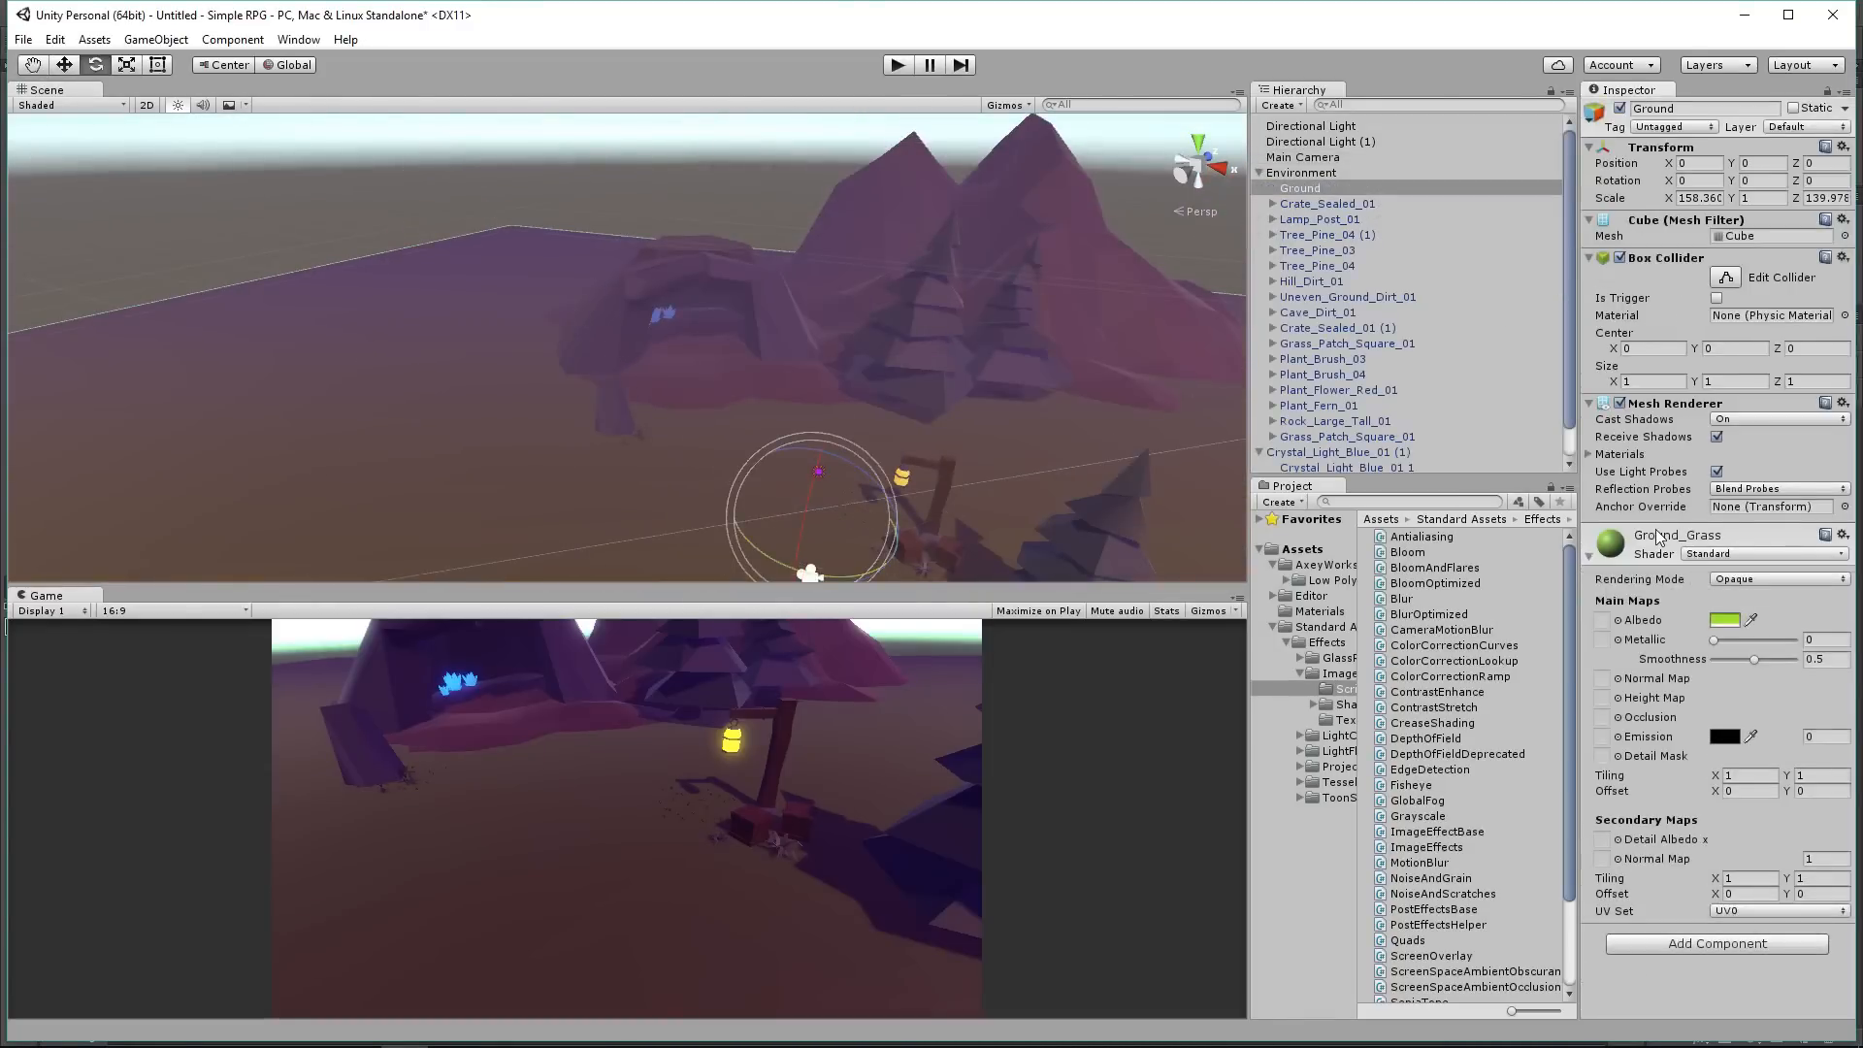
pyautogui.click(1724, 619)
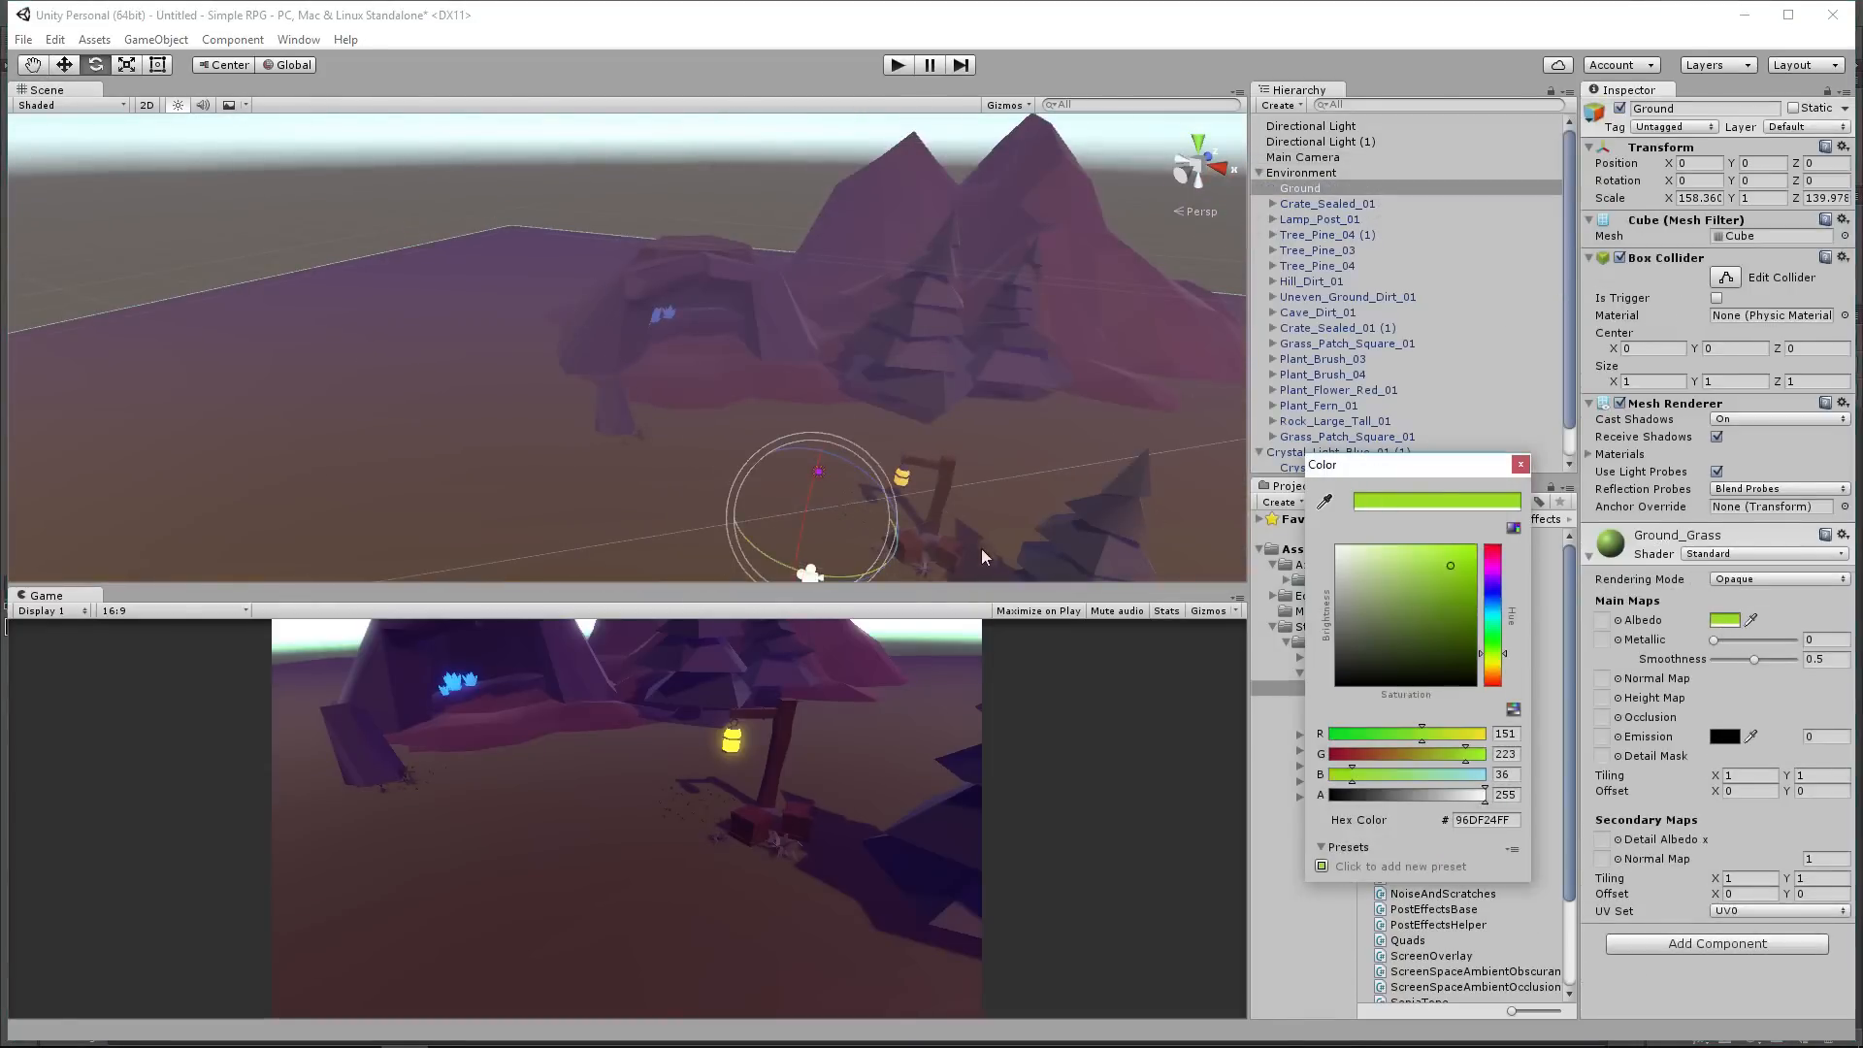
pyautogui.scroll(3, 961, 524)
pyautogui.press('Escape')
# Step: Sample a dark olive tone (434521) from the grass blades in the scene as the Ground_Grass material's albedo colour
pyautogui.moveTo(888, 485); pyautogui.dragTo(765, 224, button='middle')
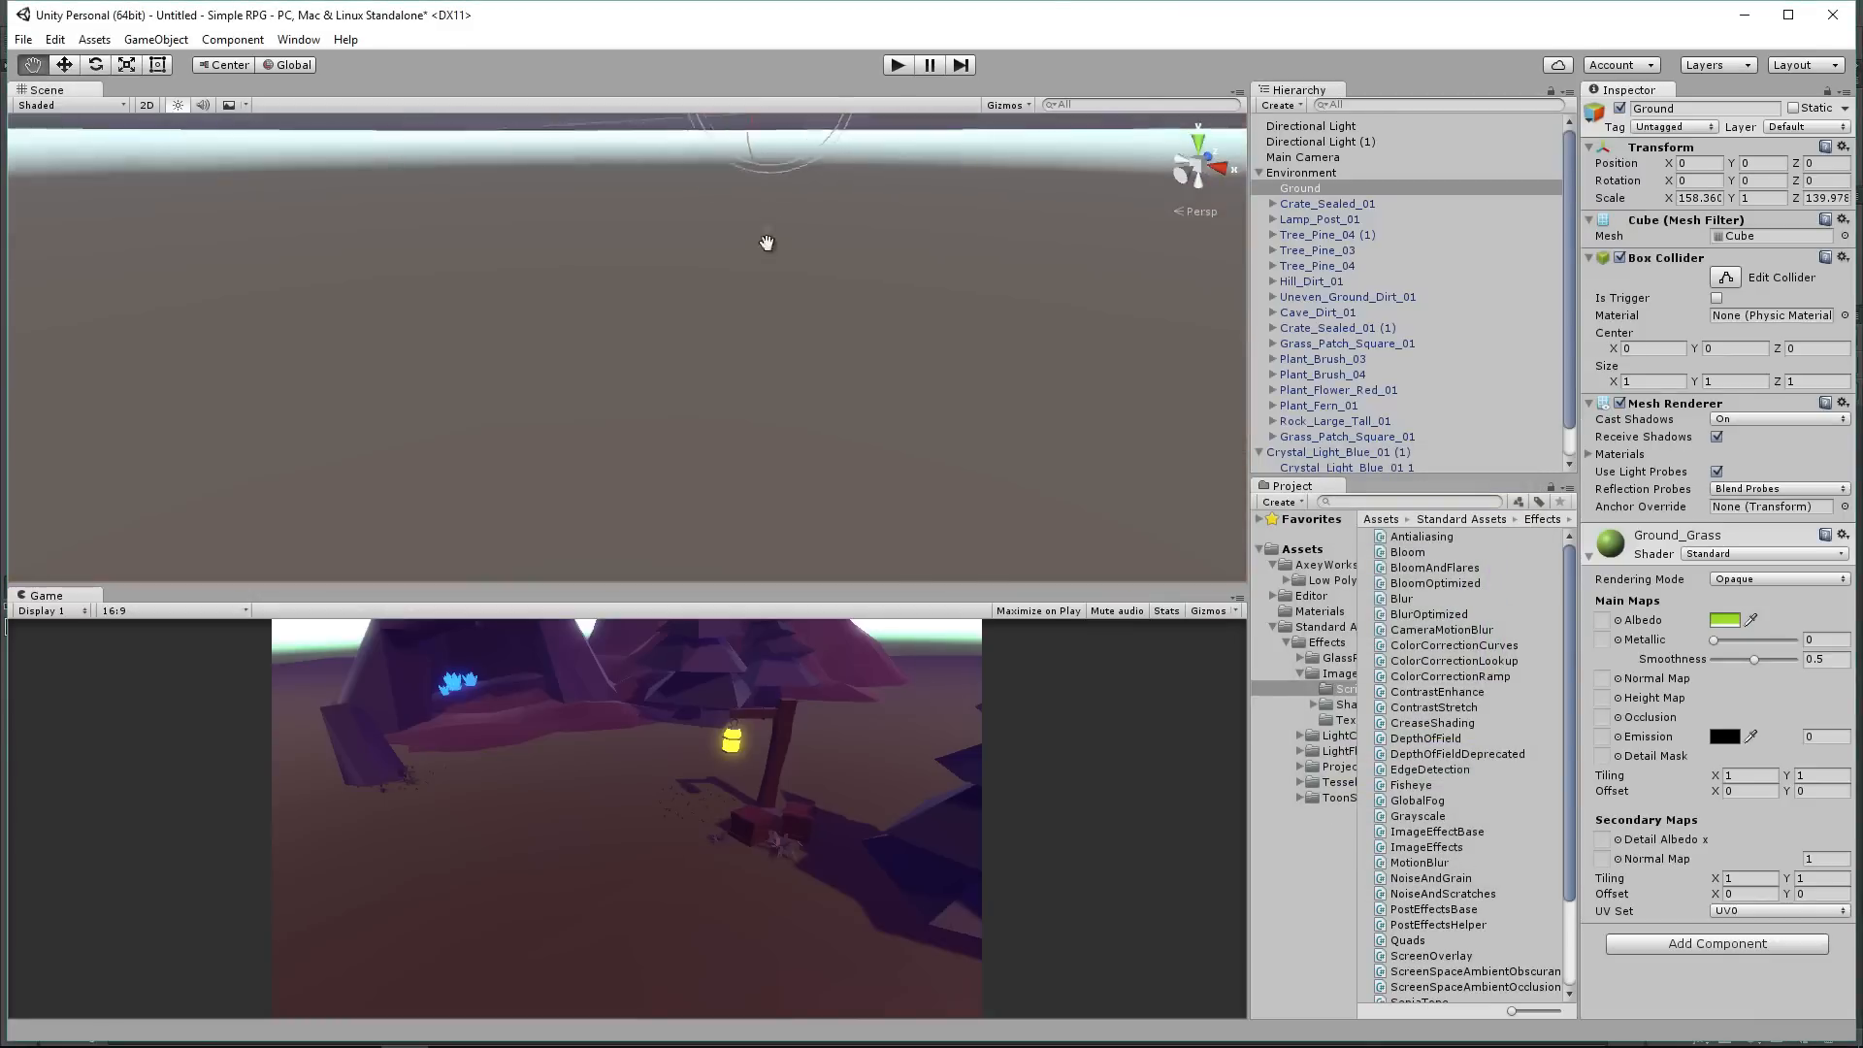
pyautogui.scroll(-3, 795, 328)
pyautogui.moveTo(798, 330); pyautogui.dragTo(810, 417, button='middle')
pyautogui.scroll(2, 907, 412)
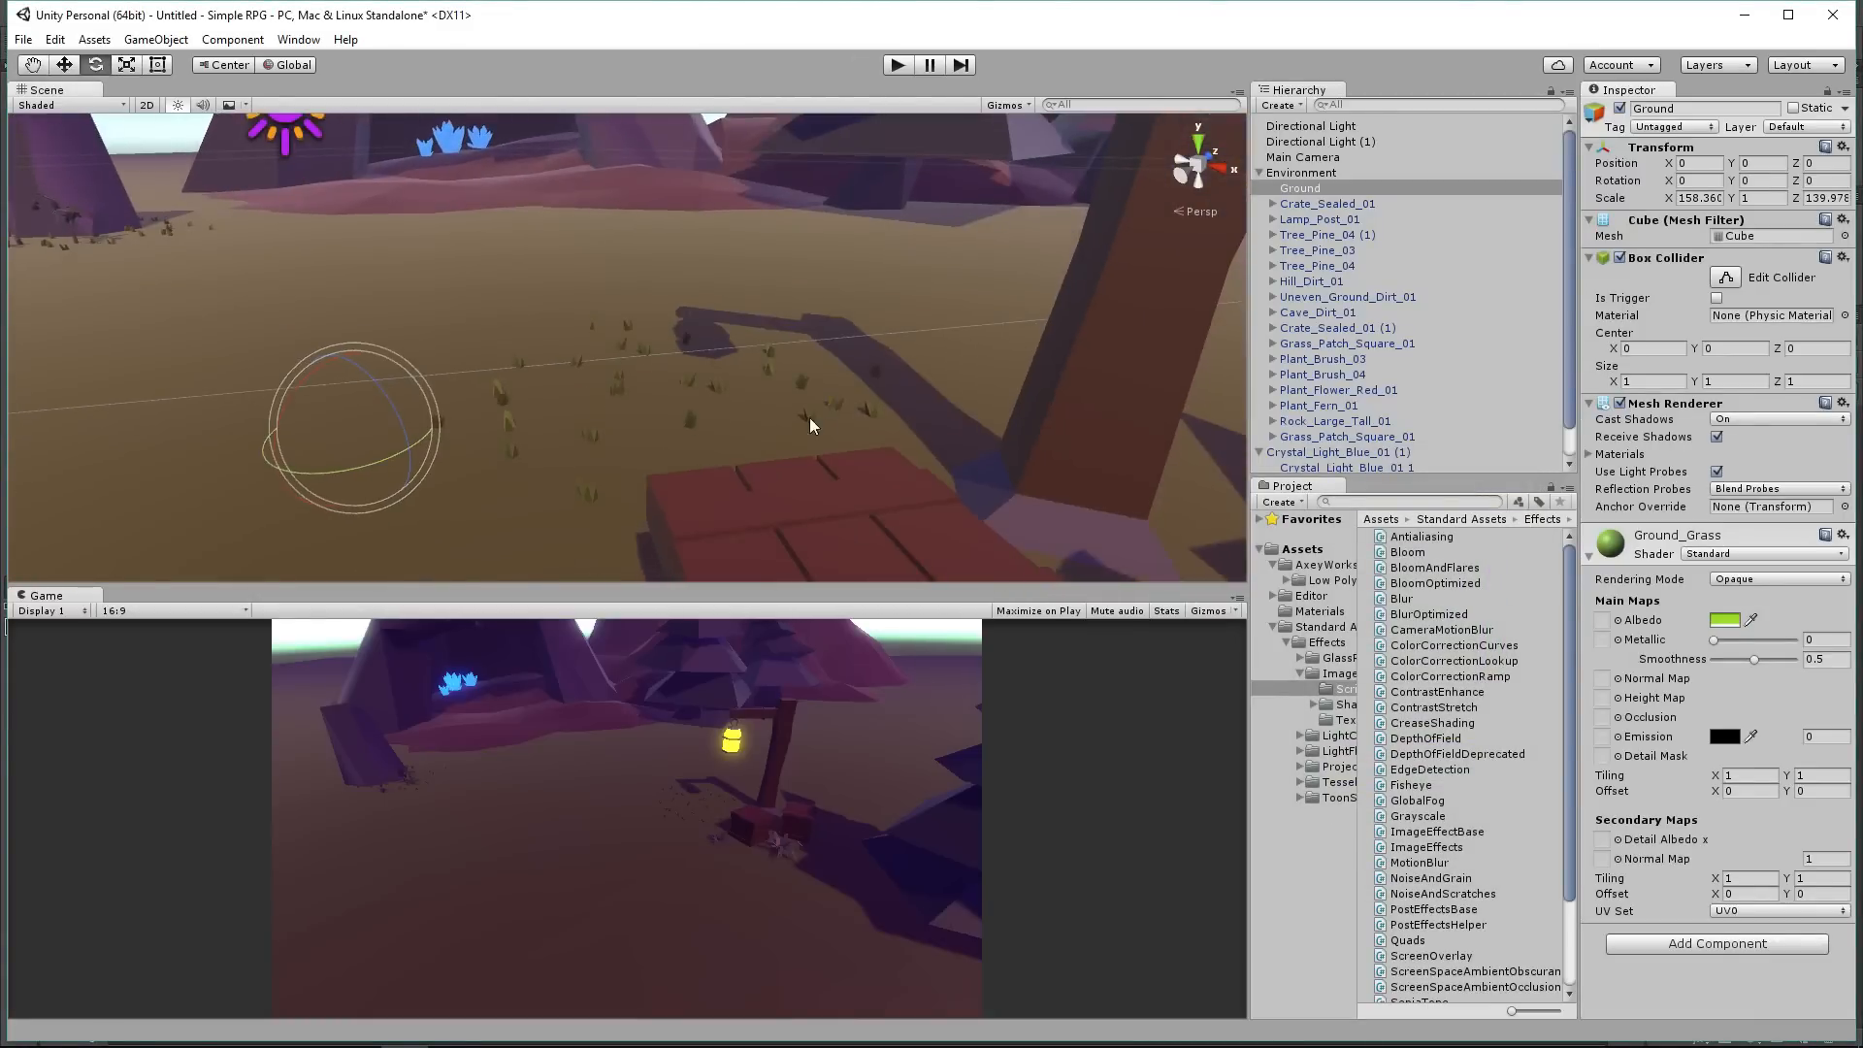
pyautogui.click(1724, 619)
pyautogui.click(1324, 502)
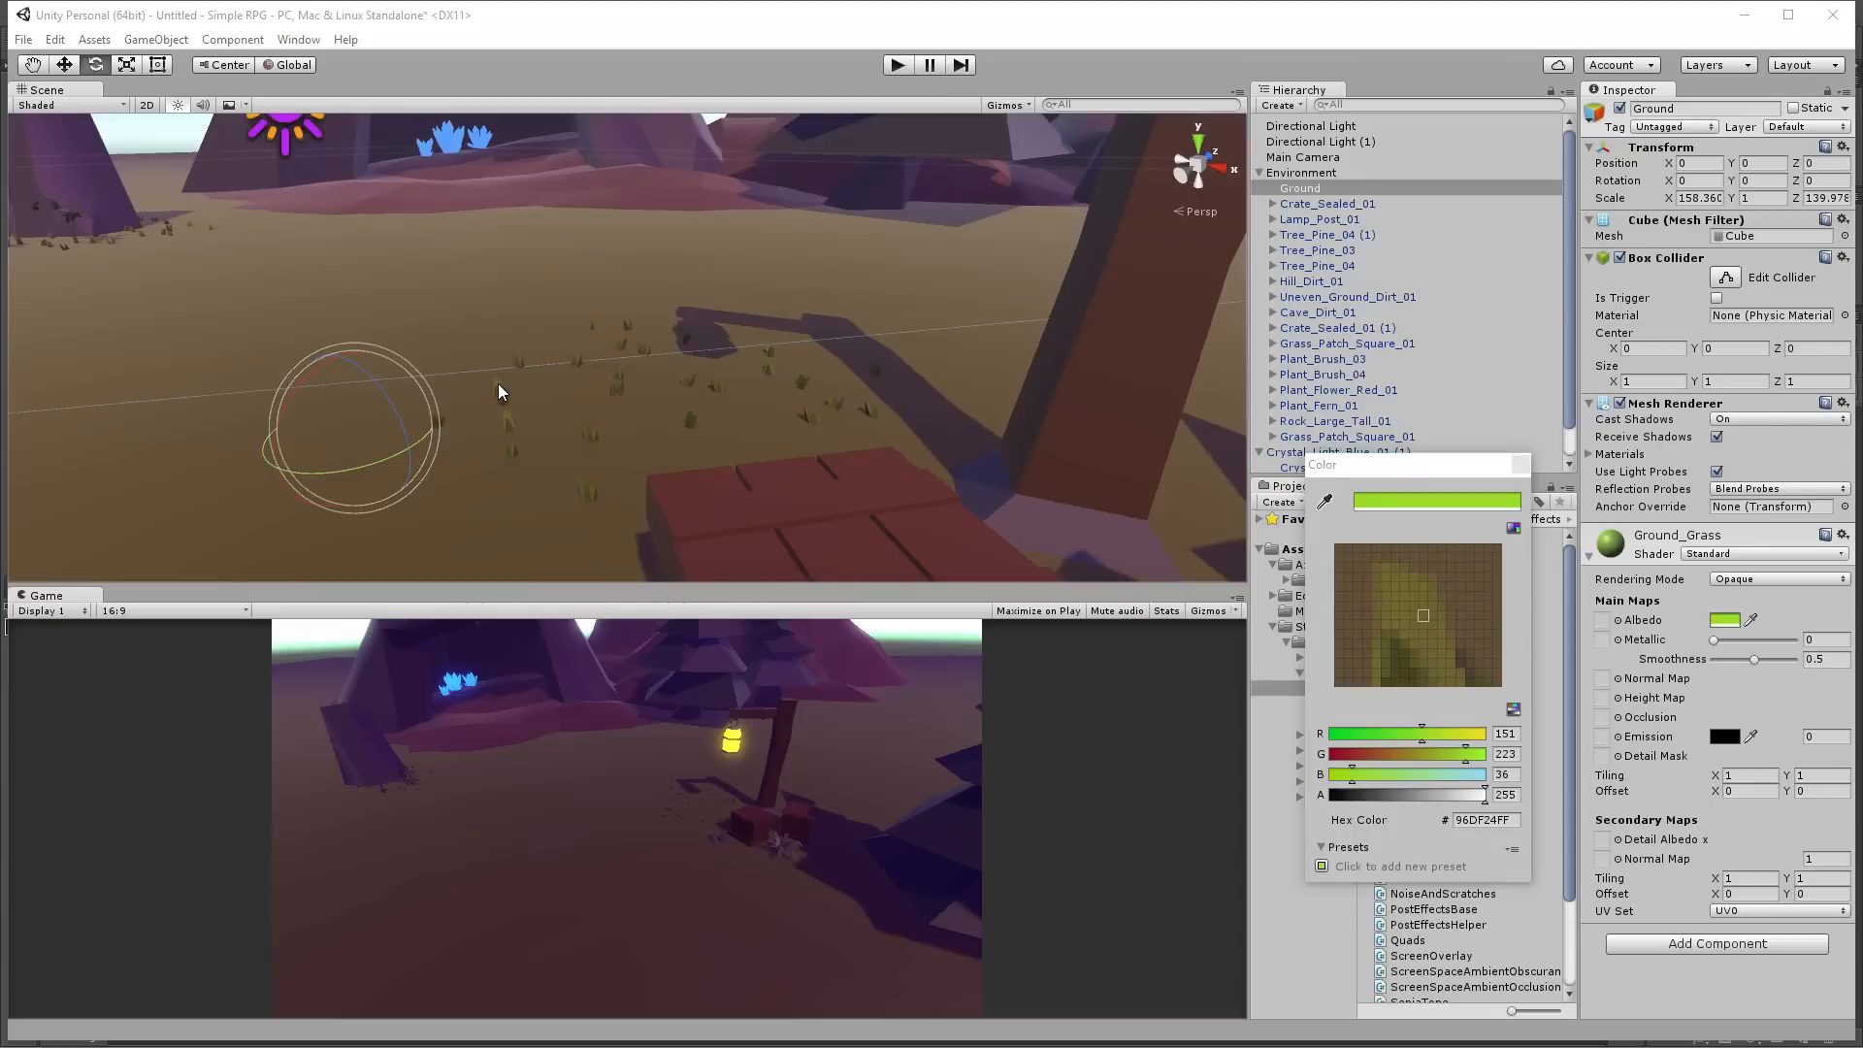
pyautogui.click(497, 382)
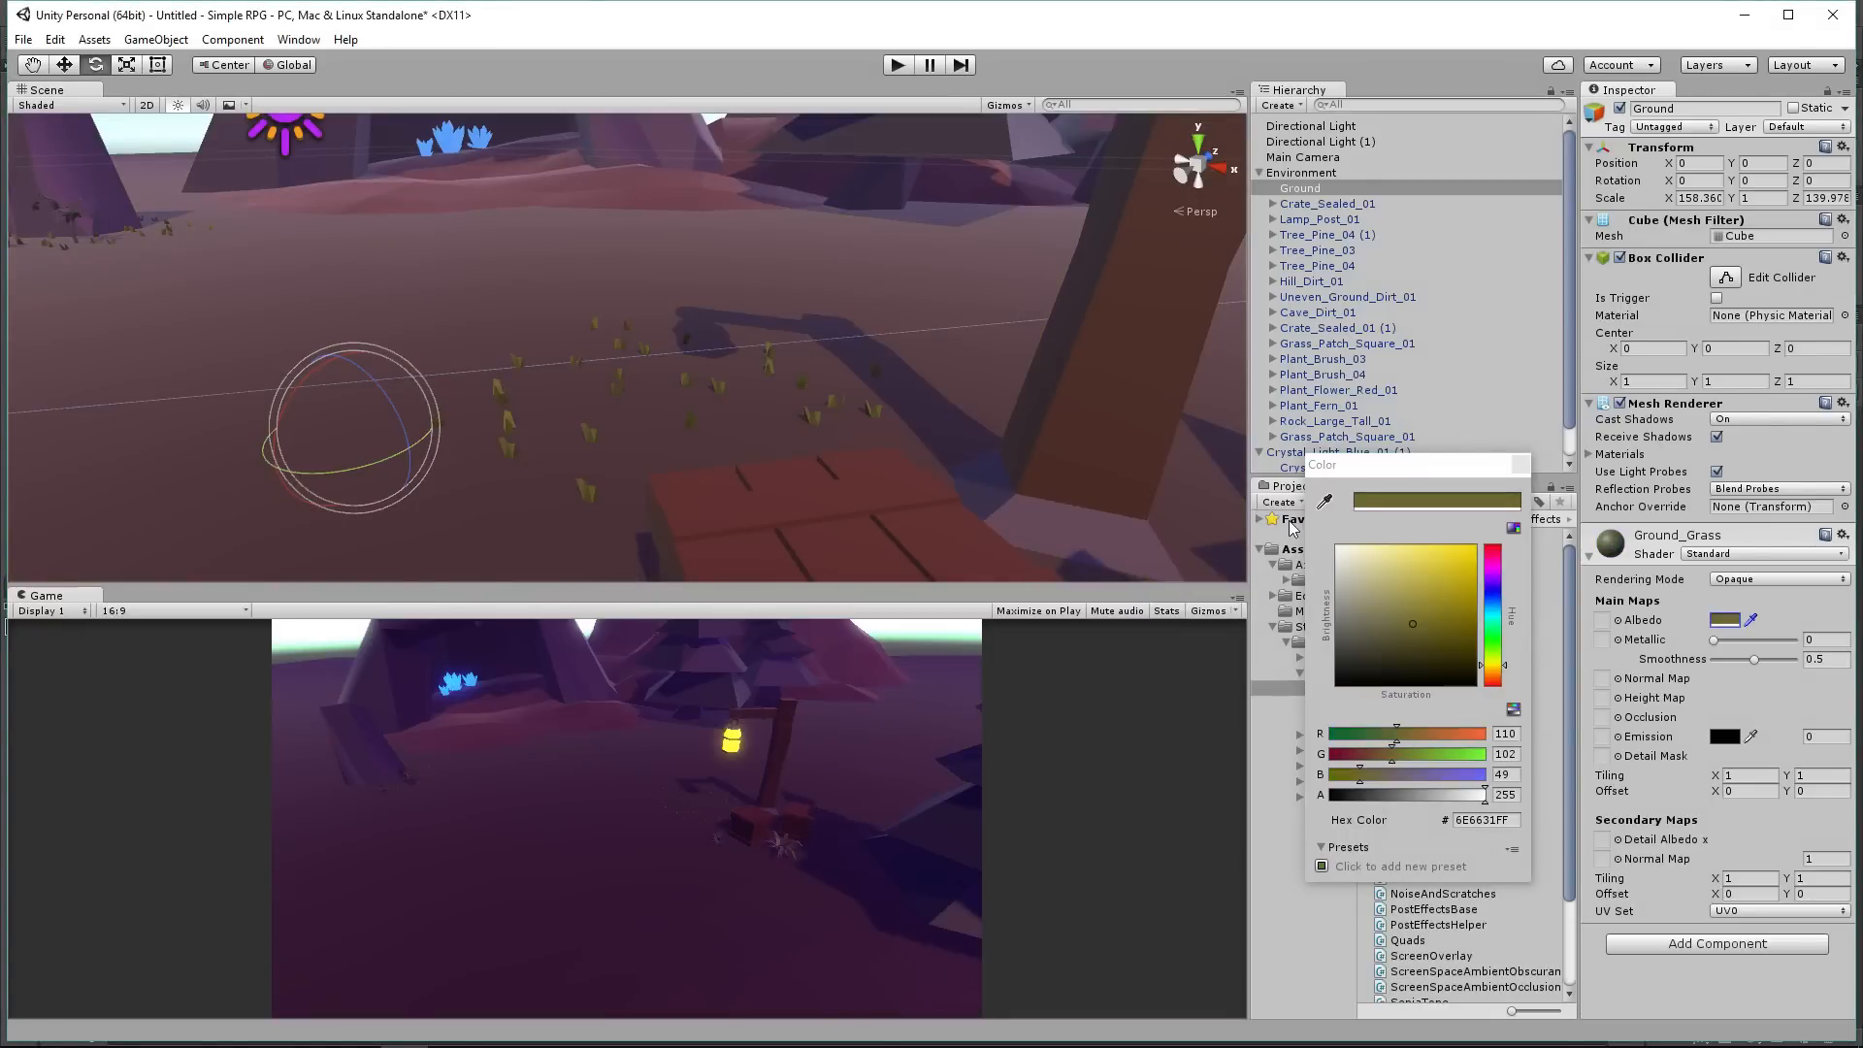
pyautogui.click(1325, 502)
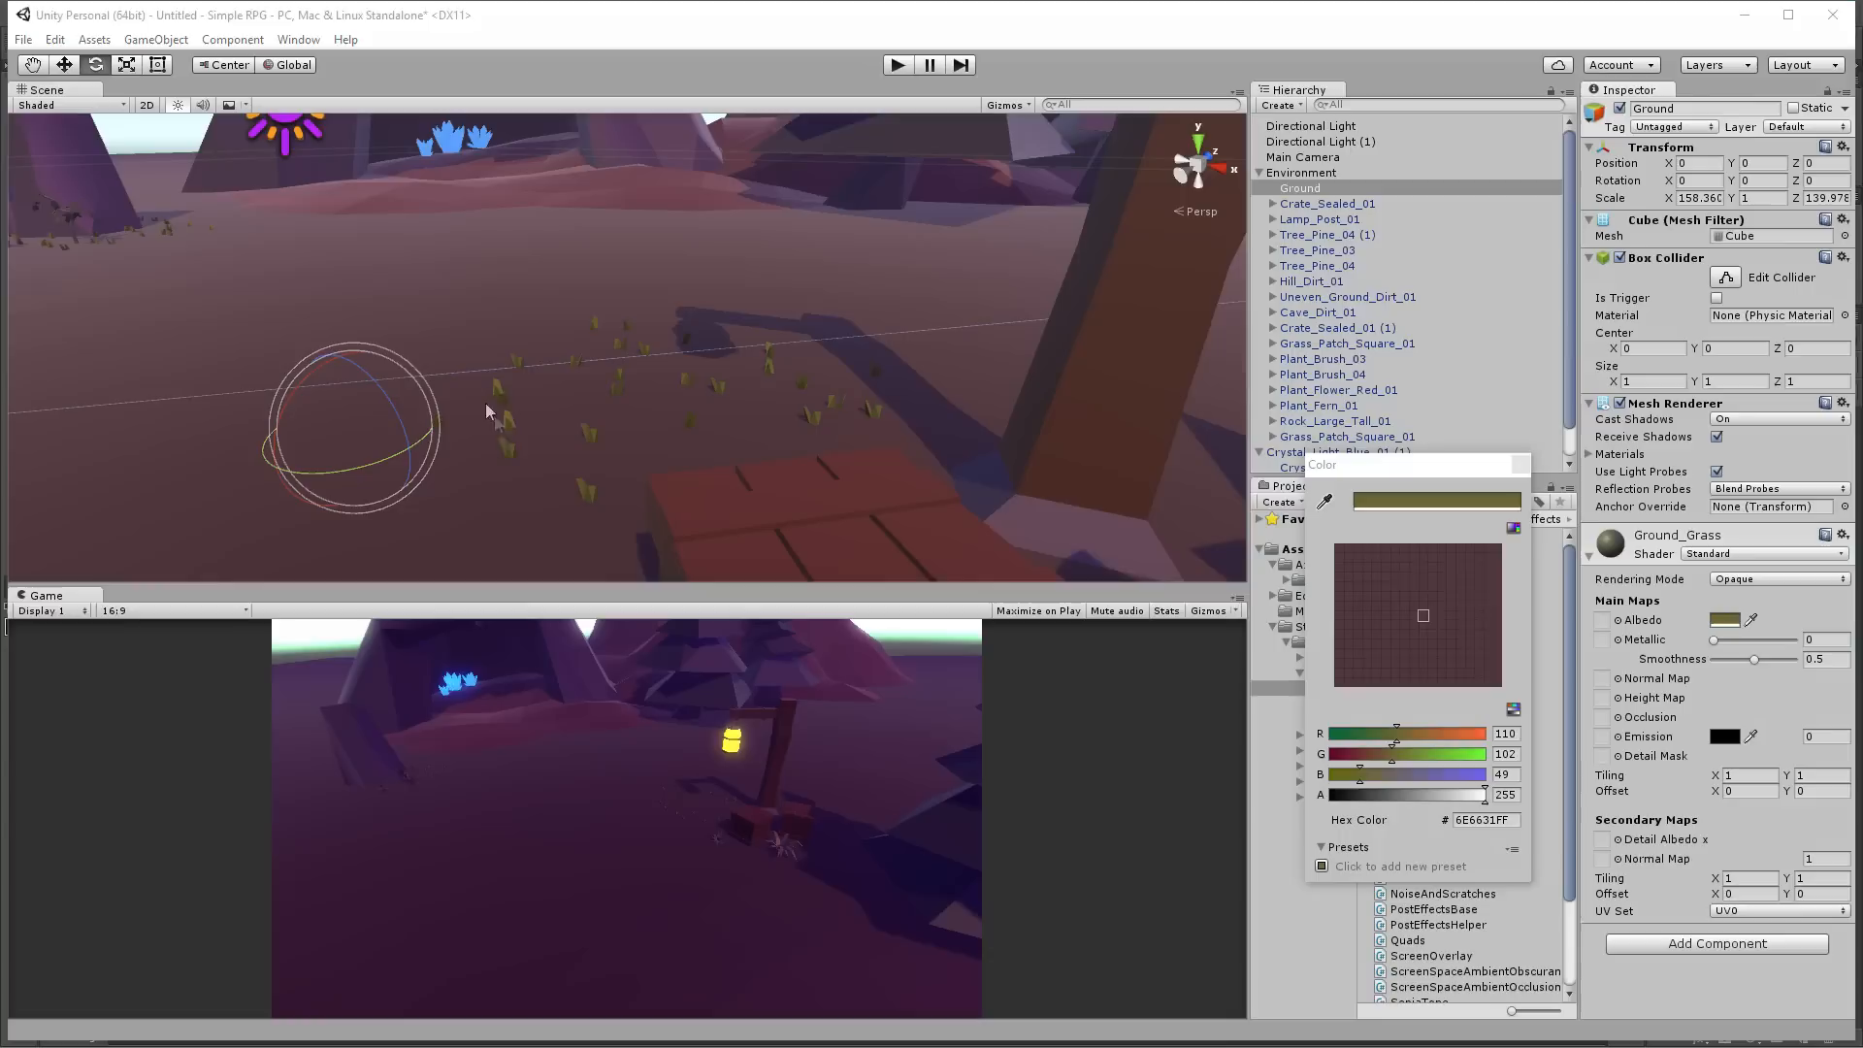
pyautogui.click(507, 427)
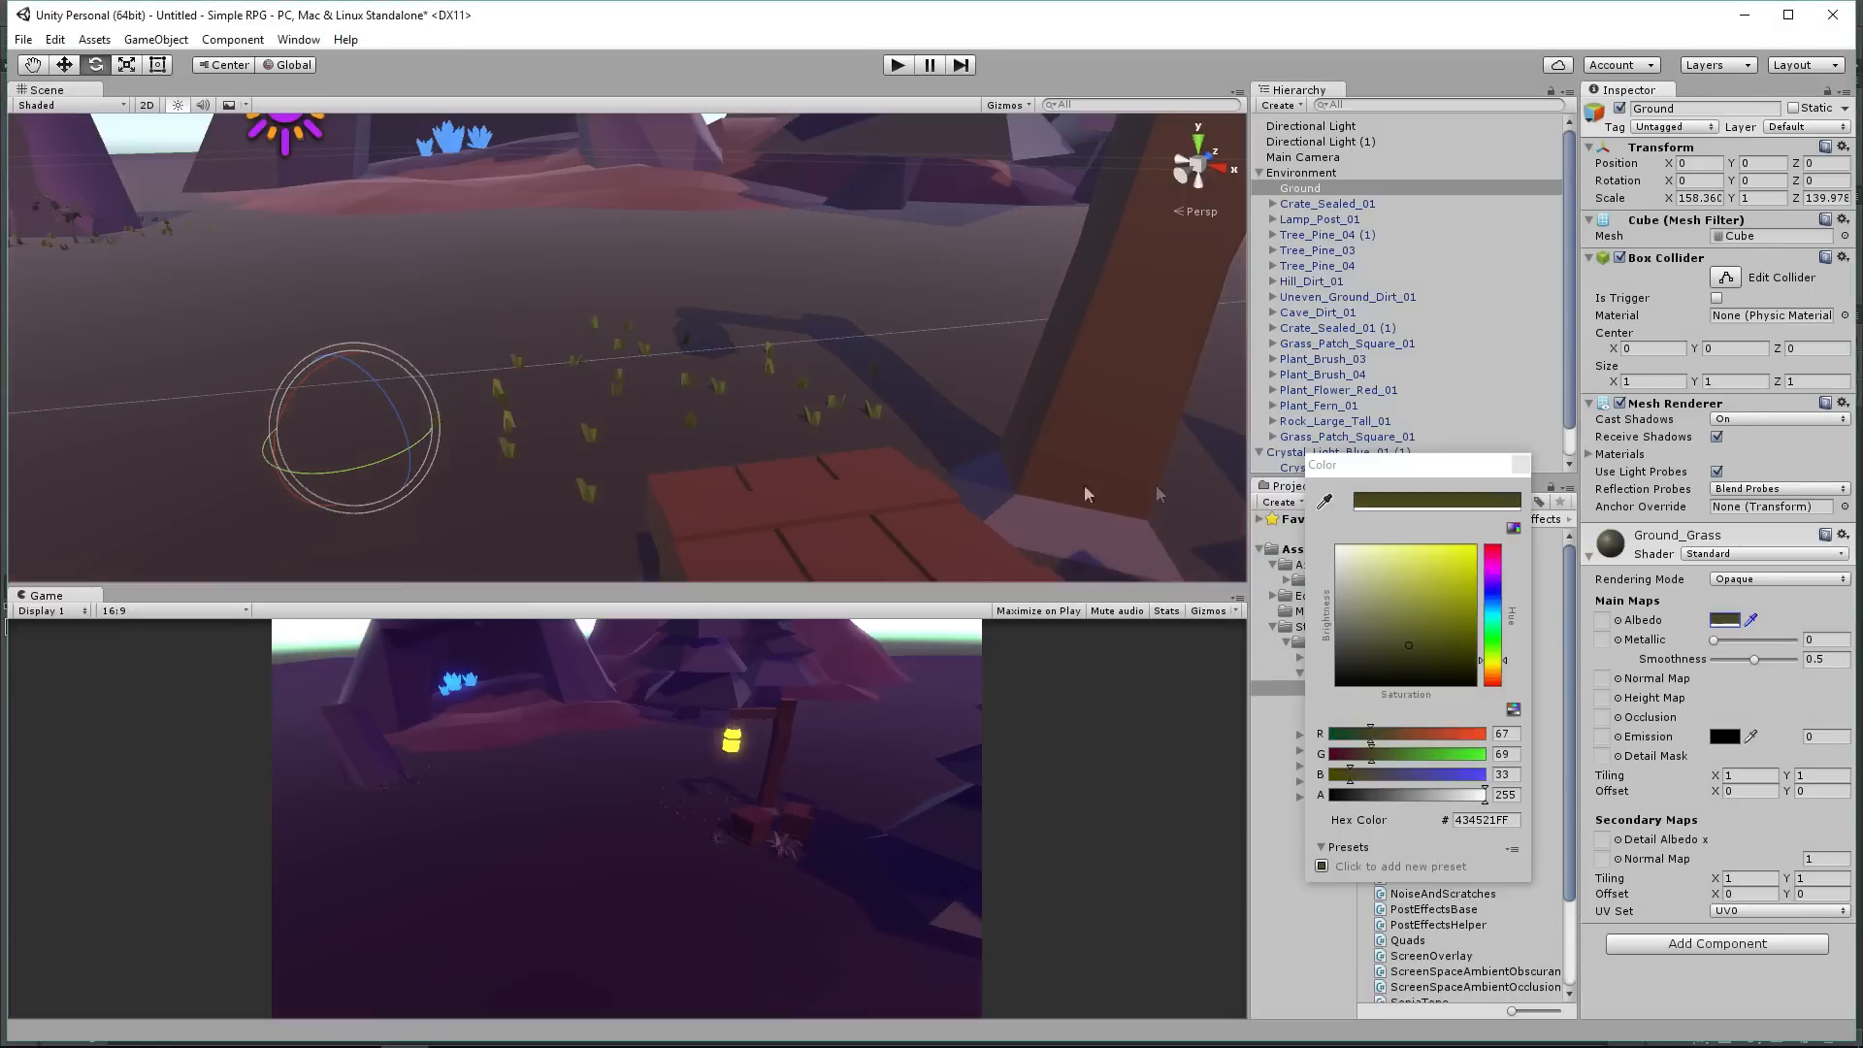
# Step: Resample the Ground_Grass albedo colour from a grass blade in the scene
pyautogui.click(1325, 501)
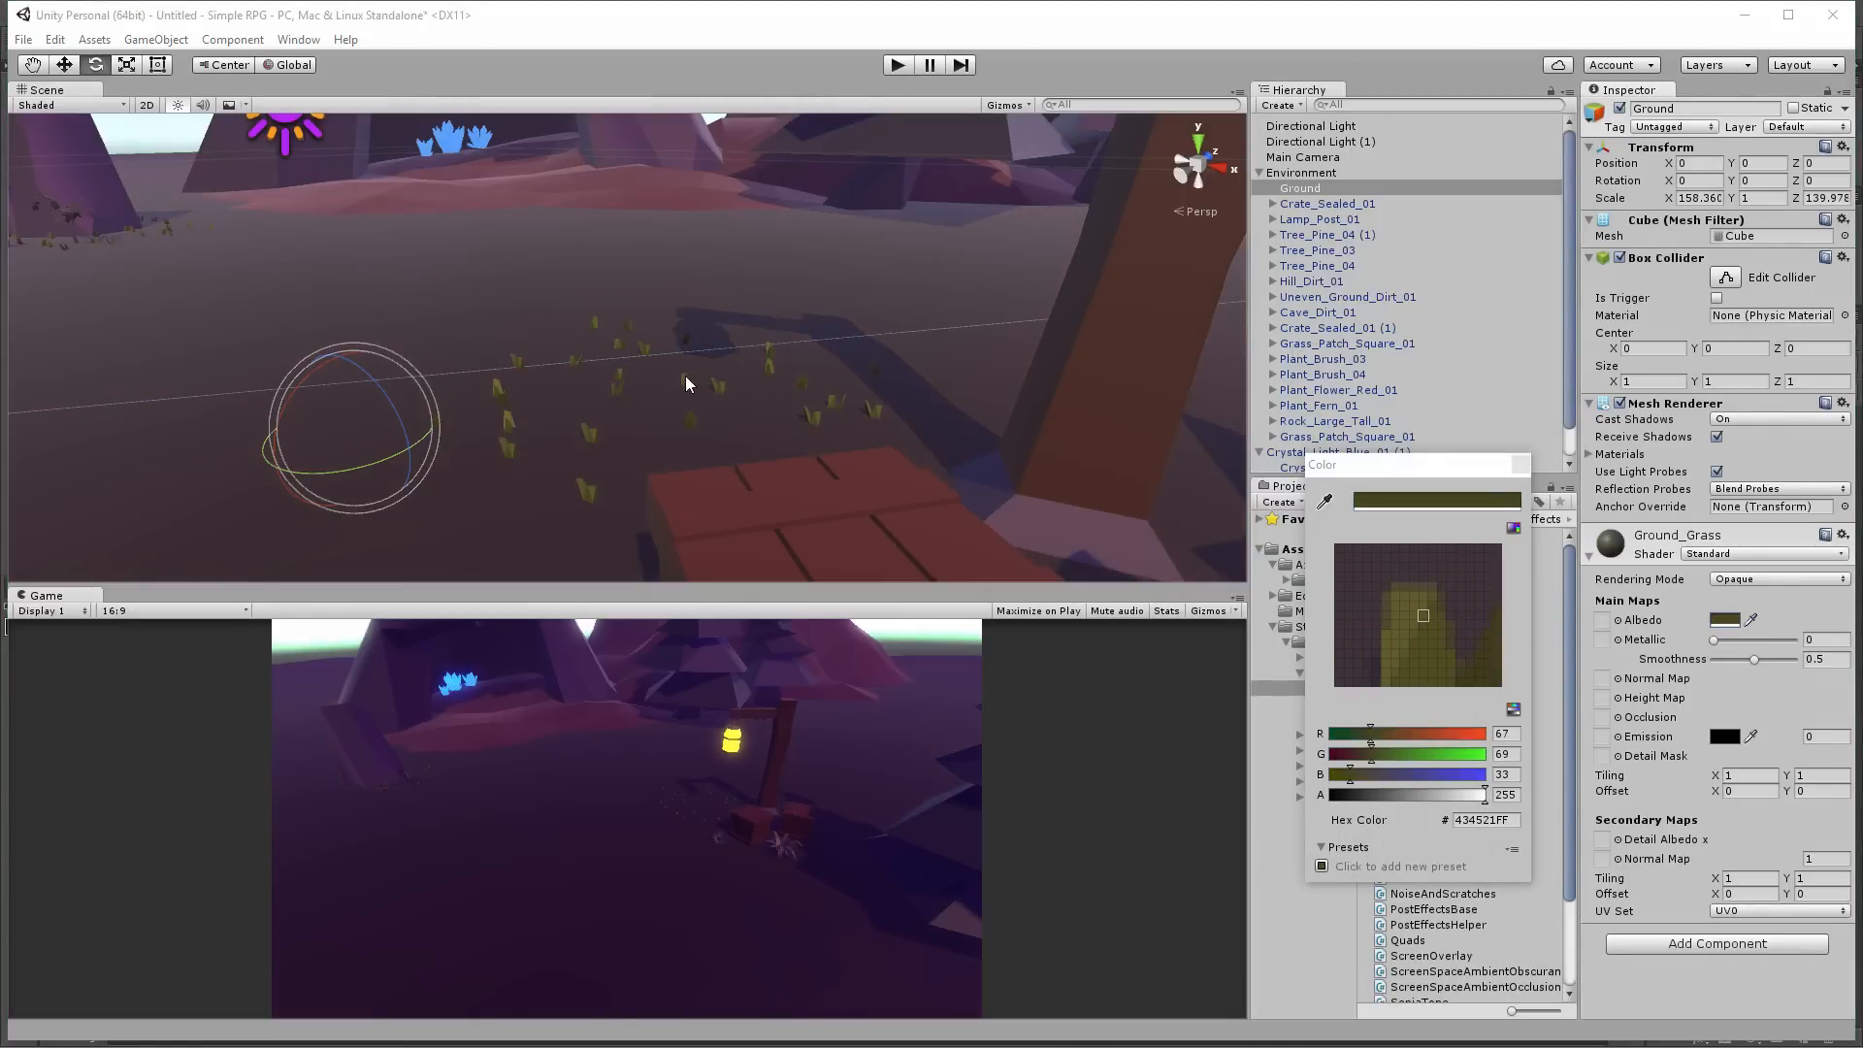
# Step: Lighten the main Directional Light's colour to a softer orange and adjust its intensity to 0.96
pyautogui.click(1311, 126)
pyautogui.click(1730, 279)
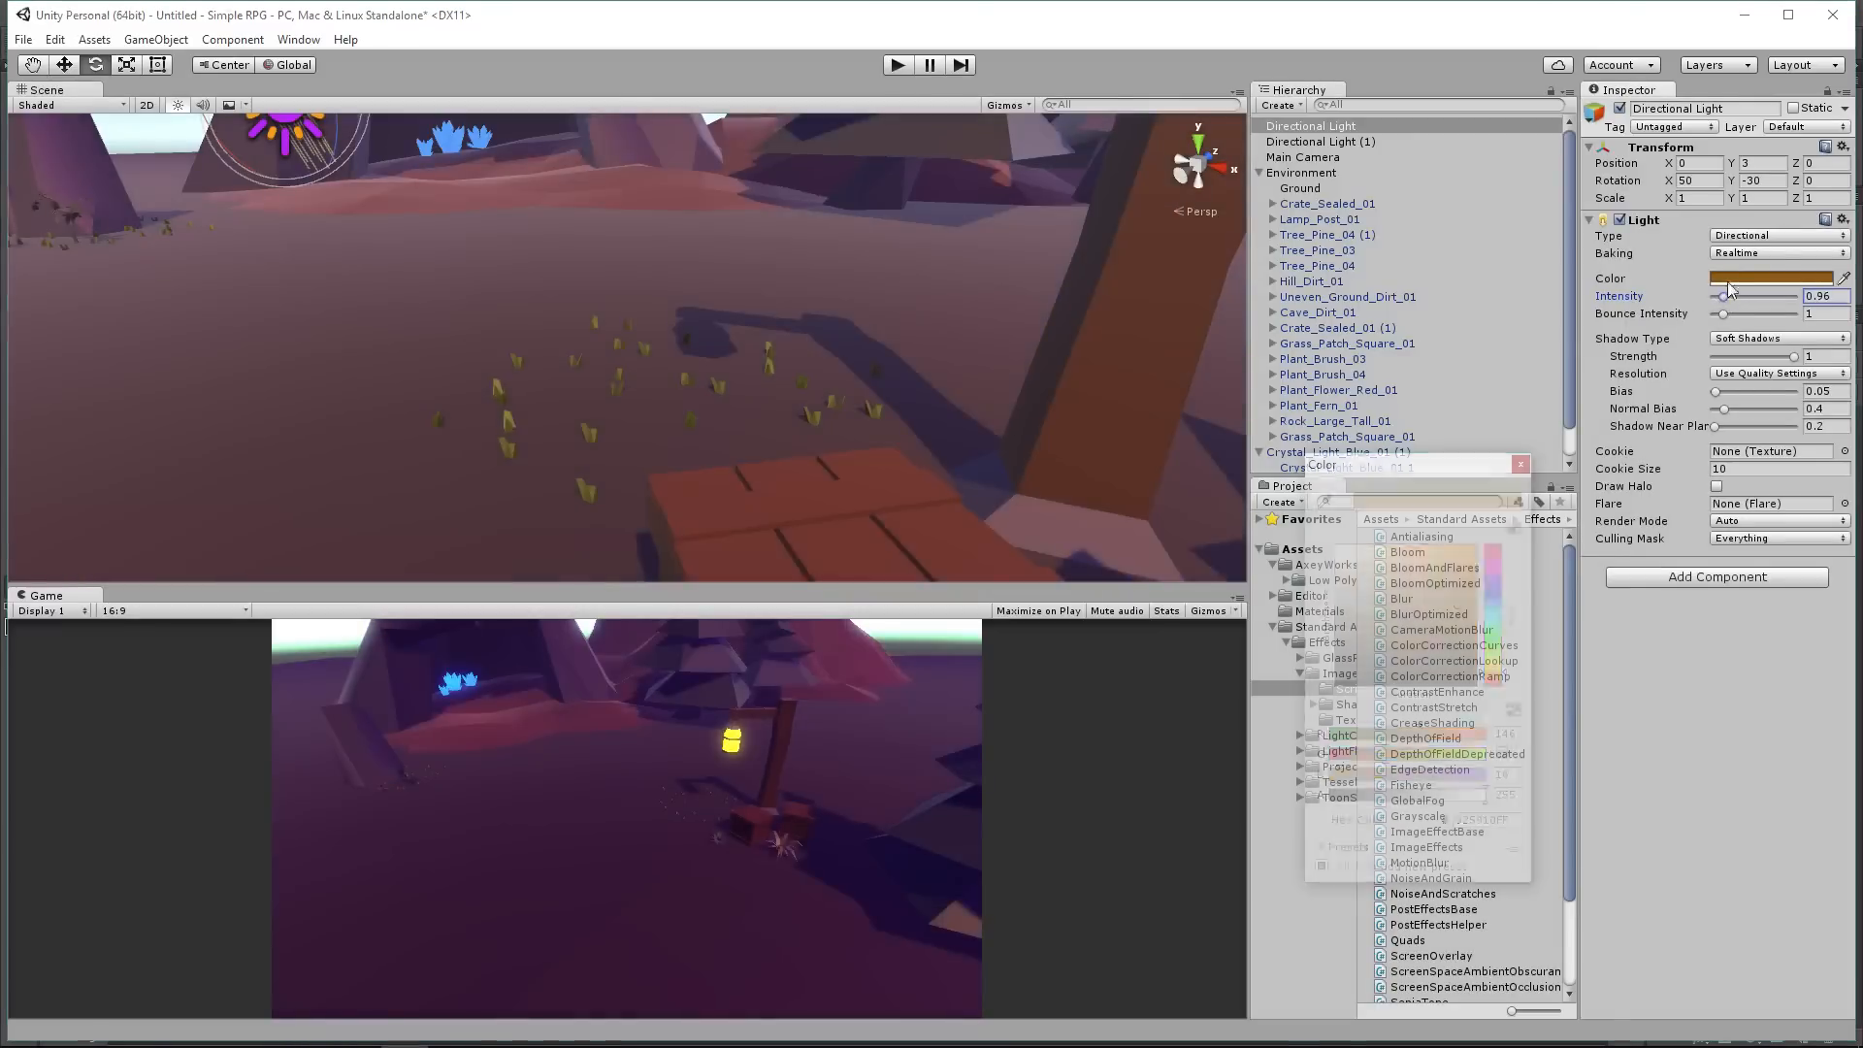
pyautogui.moveTo(1462, 606); pyautogui.dragTo(1458, 581)
pyautogui.click(1520, 465)
pyautogui.moveTo(1724, 297); pyautogui.dragTo(1721, 297)
# Step: Adjust the purple colour of Directional Light (1)
pyautogui.click(1377, 144)
pyautogui.click(1728, 277)
pyautogui.click(1444, 604)
pyautogui.click(1521, 465)
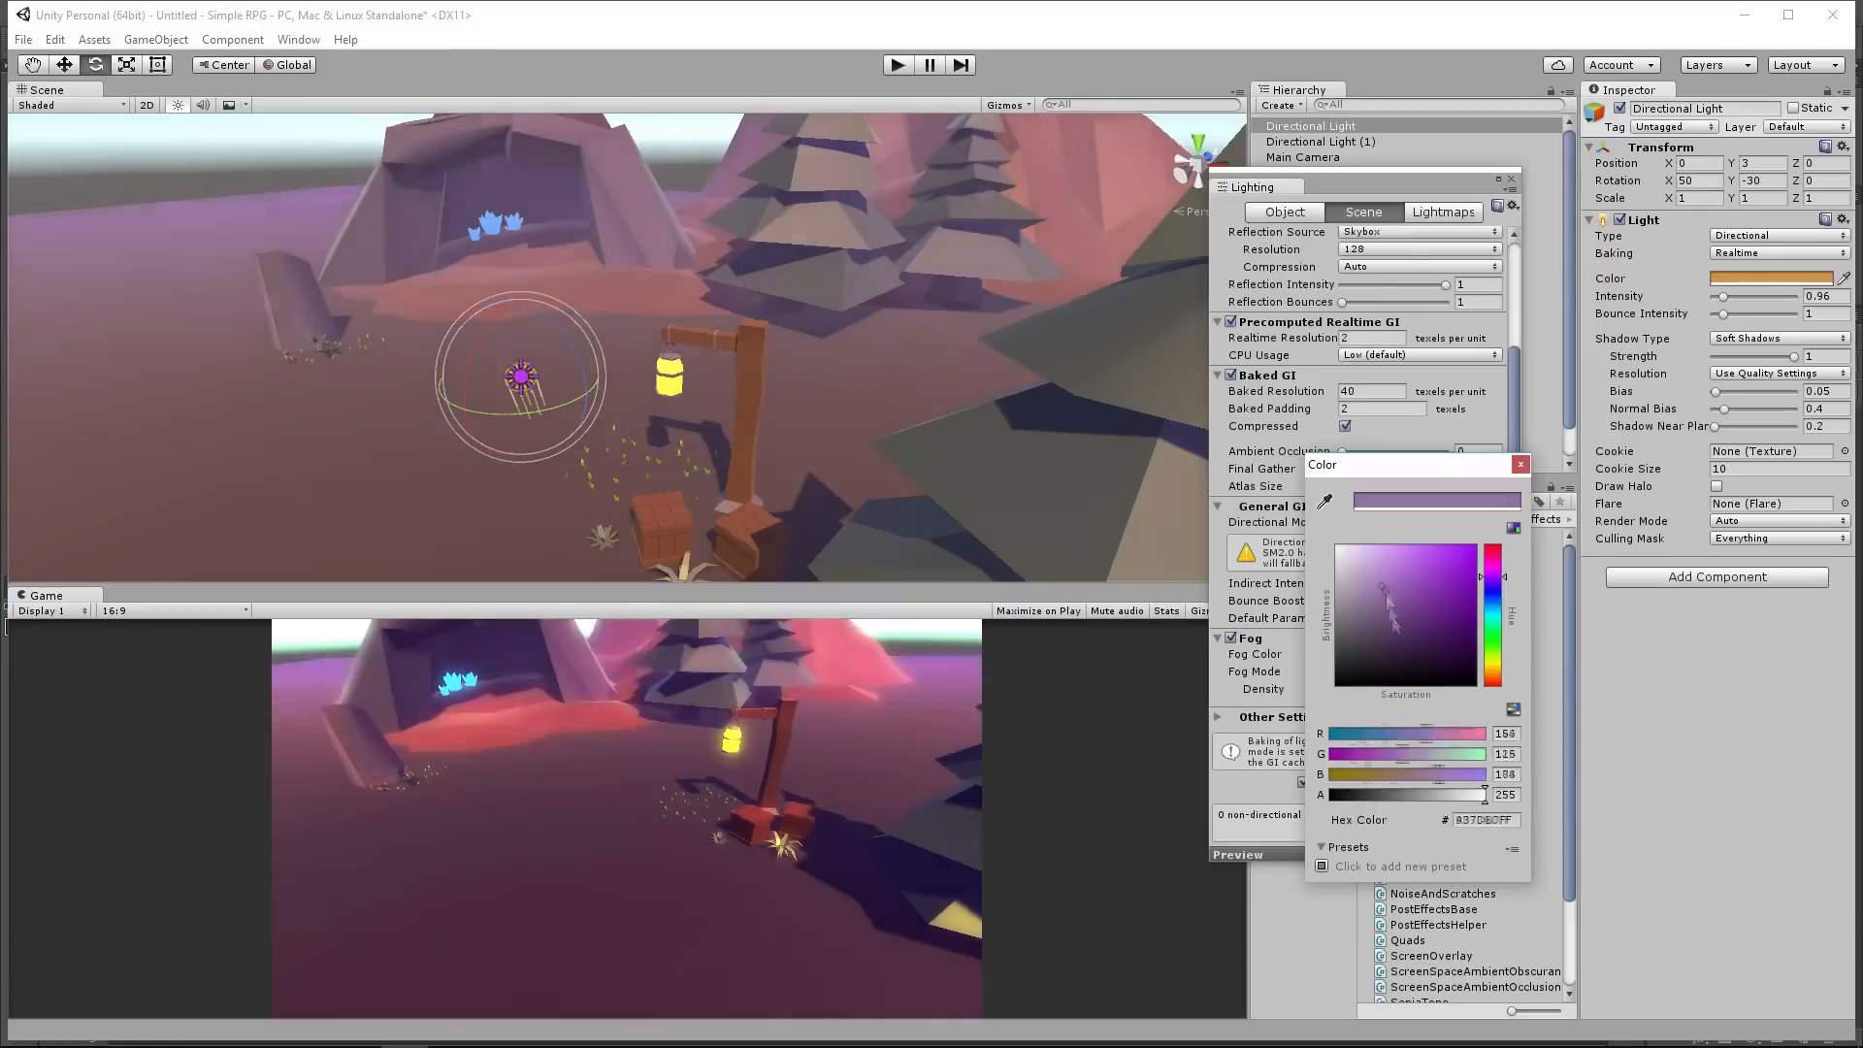
# Step: Darken the scene's fog colour to a near-black blue and try a fog density of 0, returning it to 0.02
pyautogui.moveTo(1450, 611); pyautogui.dragTo(1374, 654)
pyautogui.click(1493, 592)
pyautogui.click(1520, 465)
pyautogui.click(1349, 690)
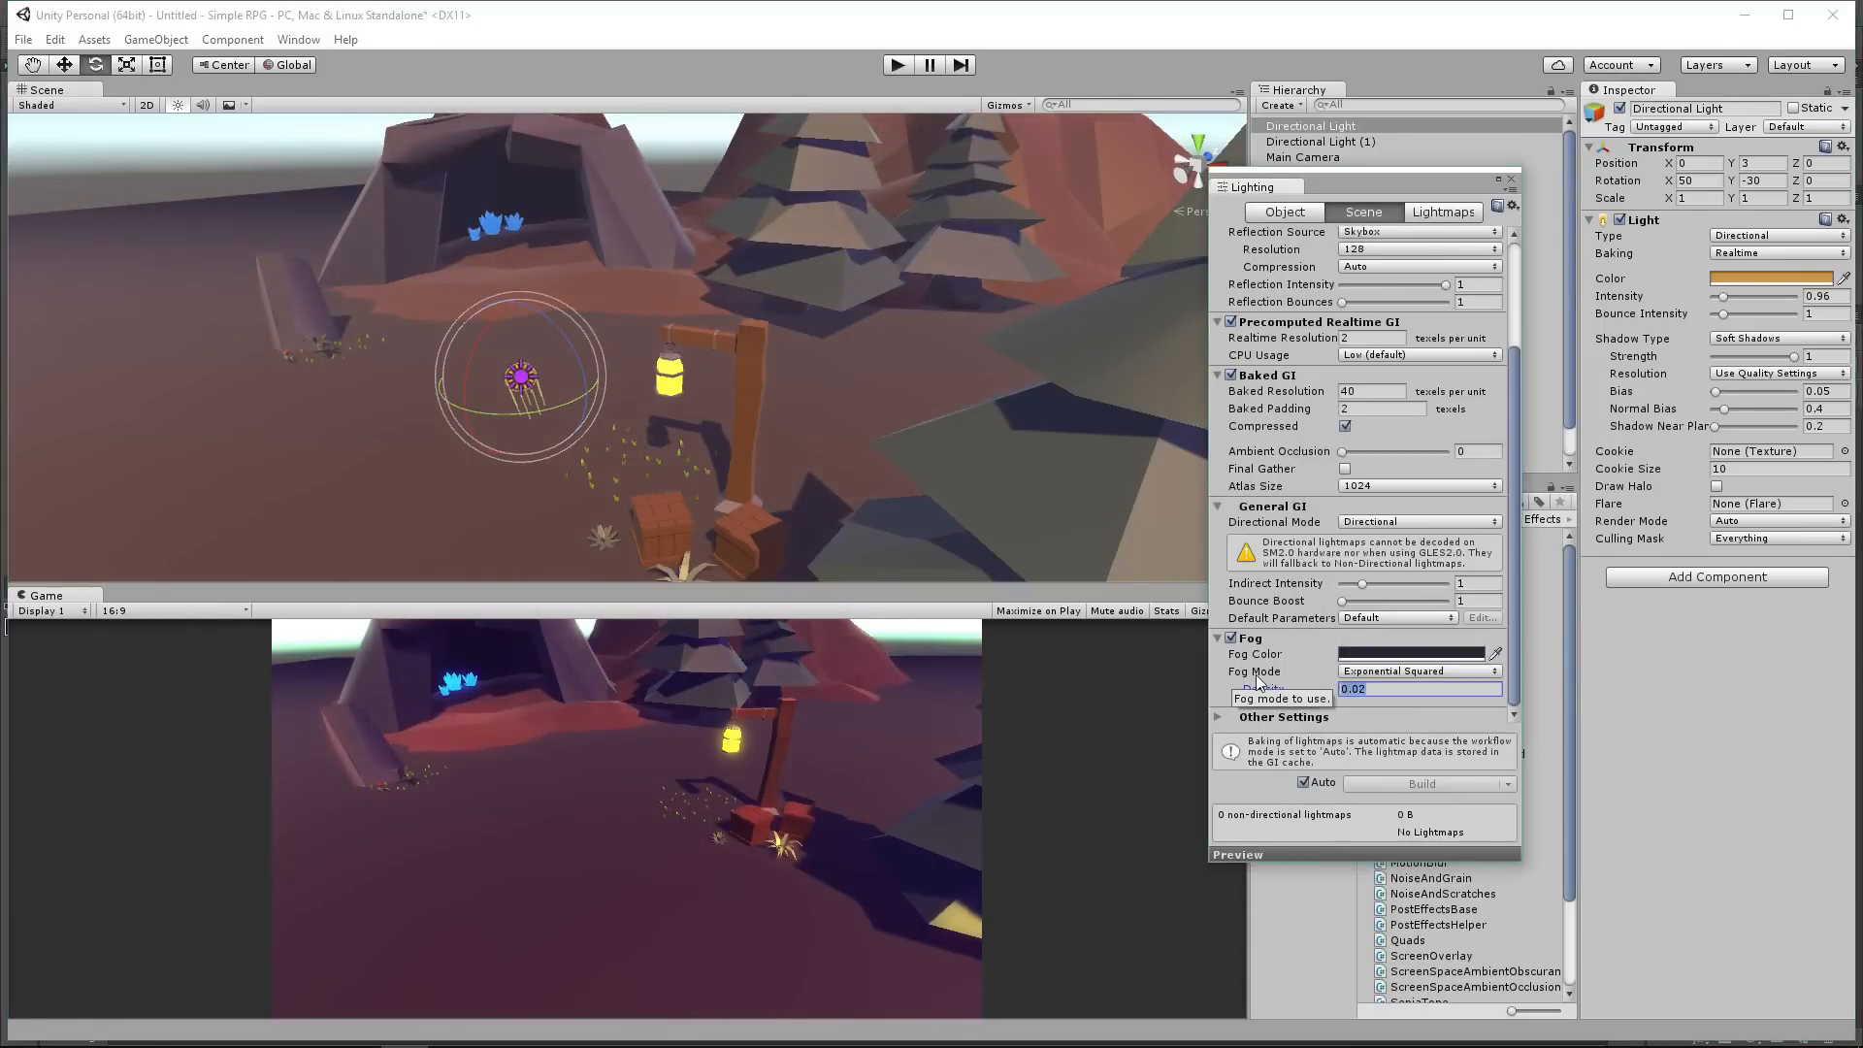
pyautogui.write('0')
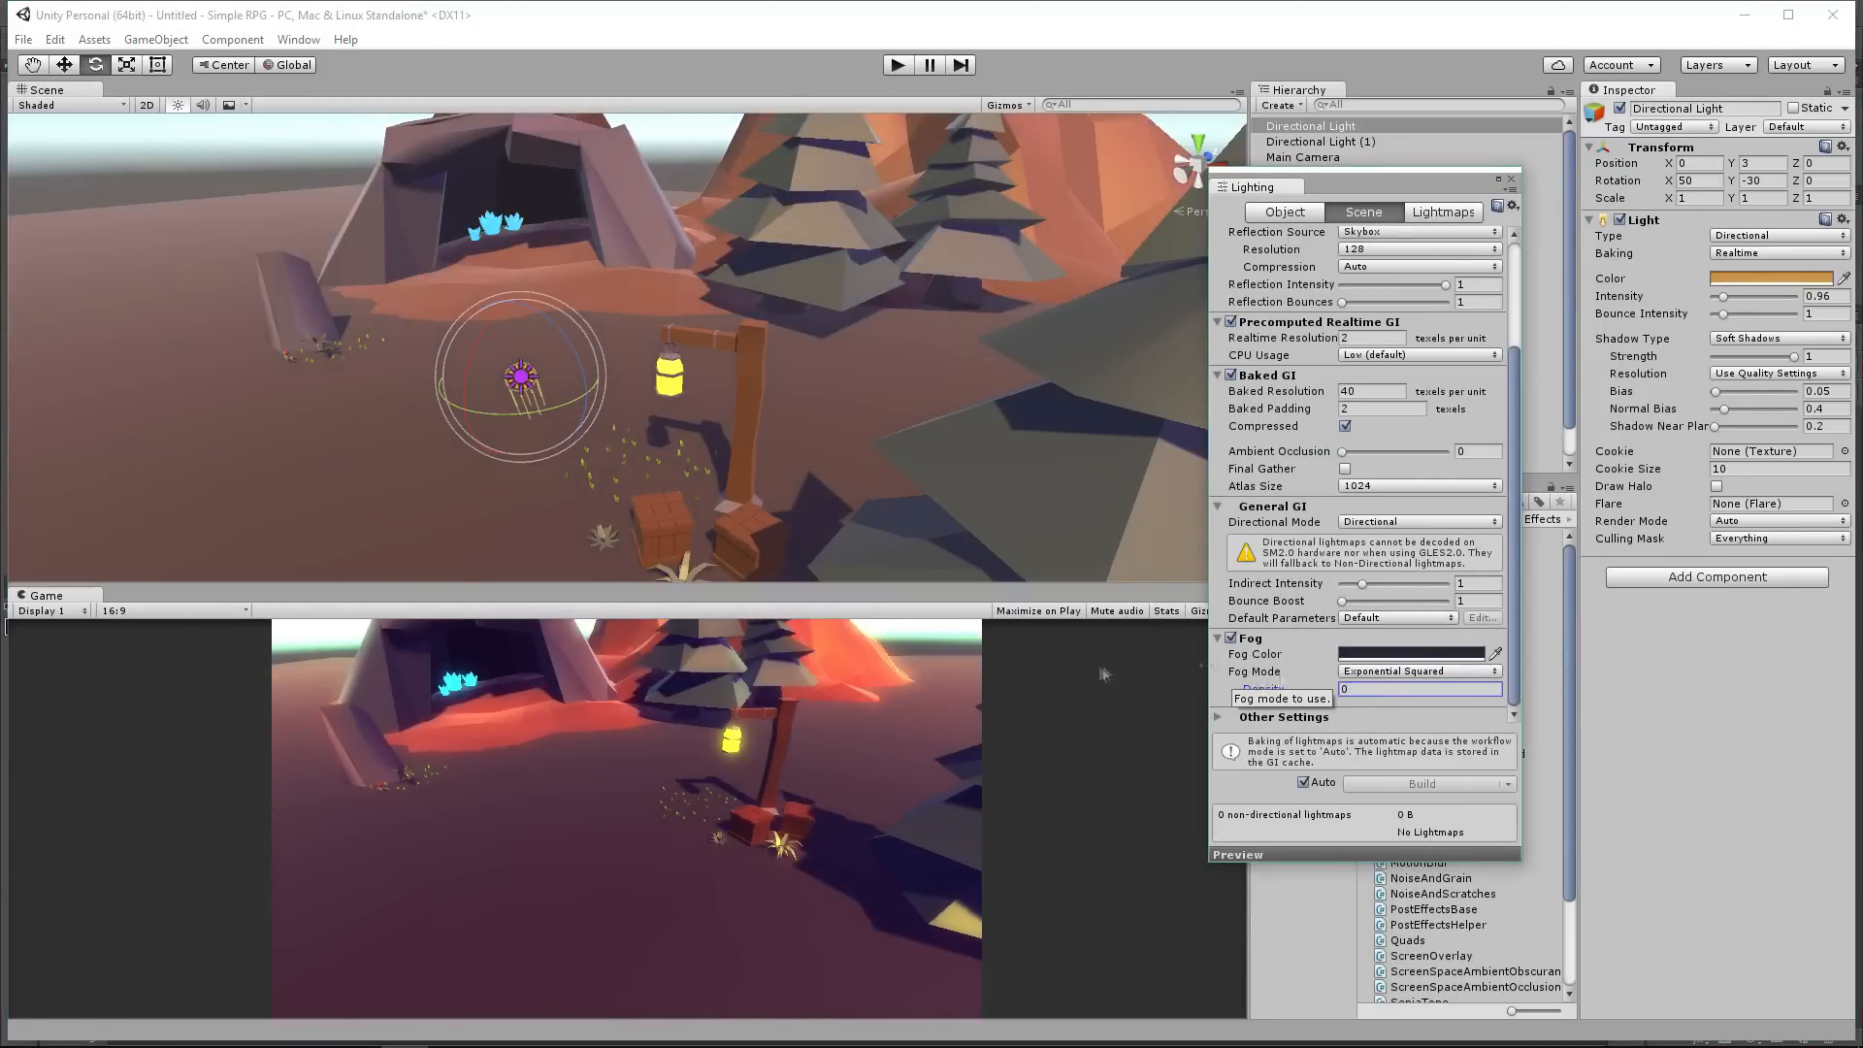
pyautogui.write('.0.02')
pyautogui.press('Return')
# Step: Select the Ground and sample green (779429) from a close grass blade as the Ground_Grass albedo colour
pyautogui.scroll(-5, 433, 405)
pyautogui.keyDown('alt'); pyautogui.moveTo(433, 405); pyautogui.dragTo(630, 316); pyautogui.keyUp('alt')
pyautogui.moveTo(630, 315); pyautogui.dragTo(831, 405, button='middle')
pyautogui.scroll(5, 830, 406)
pyautogui.click(831, 405)
pyautogui.click(1510, 179)
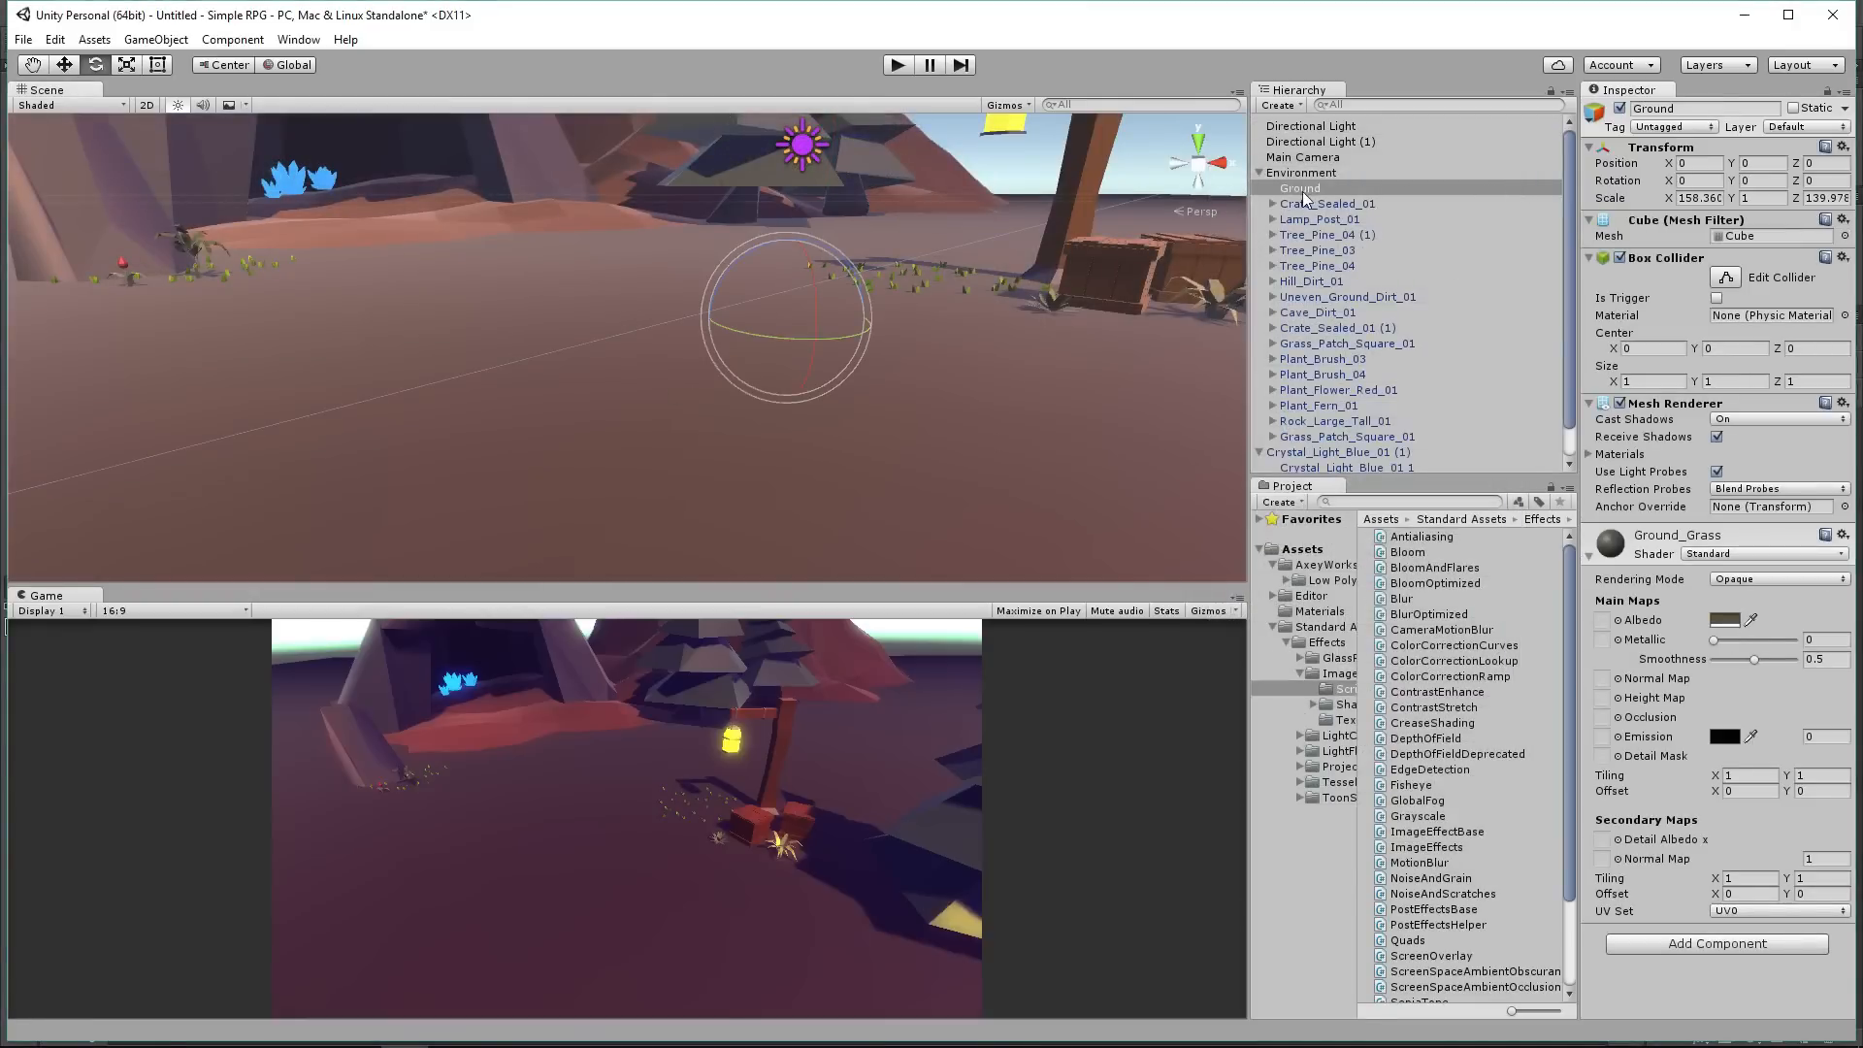
pyautogui.scroll(2, 1009, 306)
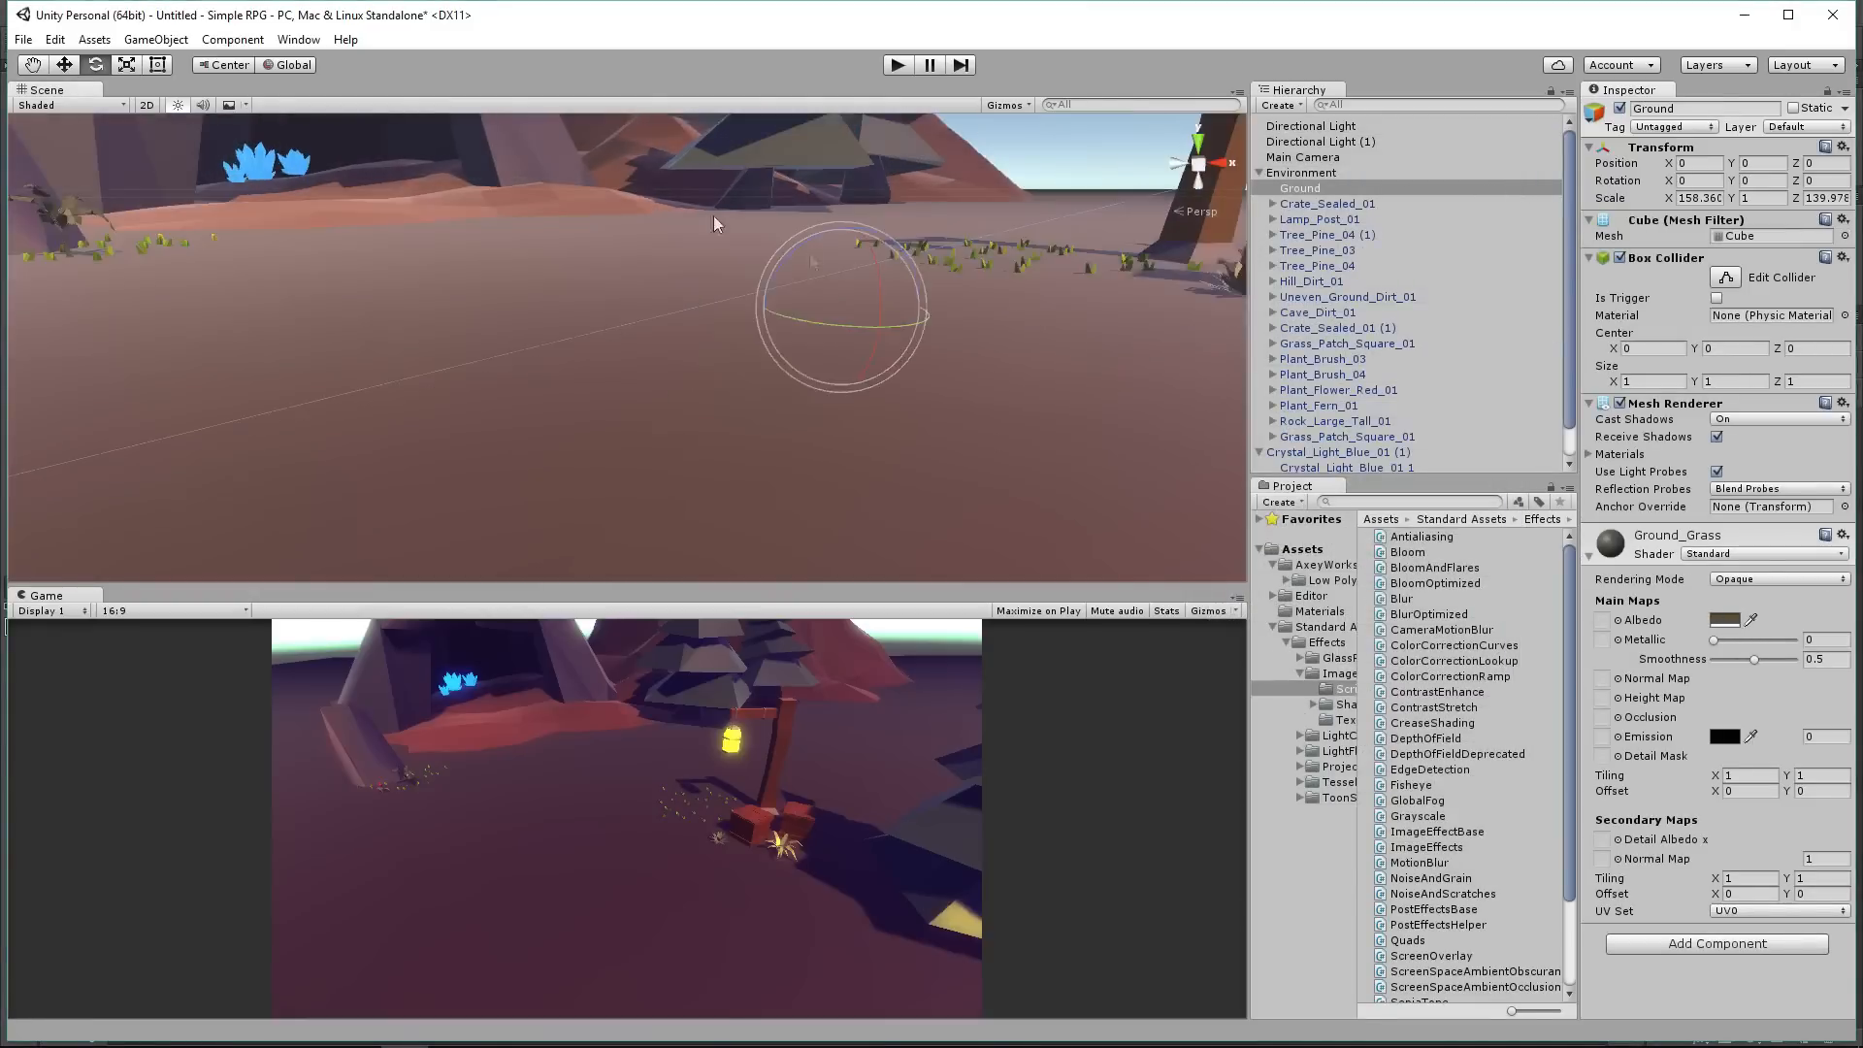
pyautogui.moveTo(1009, 306); pyautogui.dragTo(786, 374, button='middle')
pyautogui.scroll(5, 786, 374)
pyautogui.scroll(3, 784, 363)
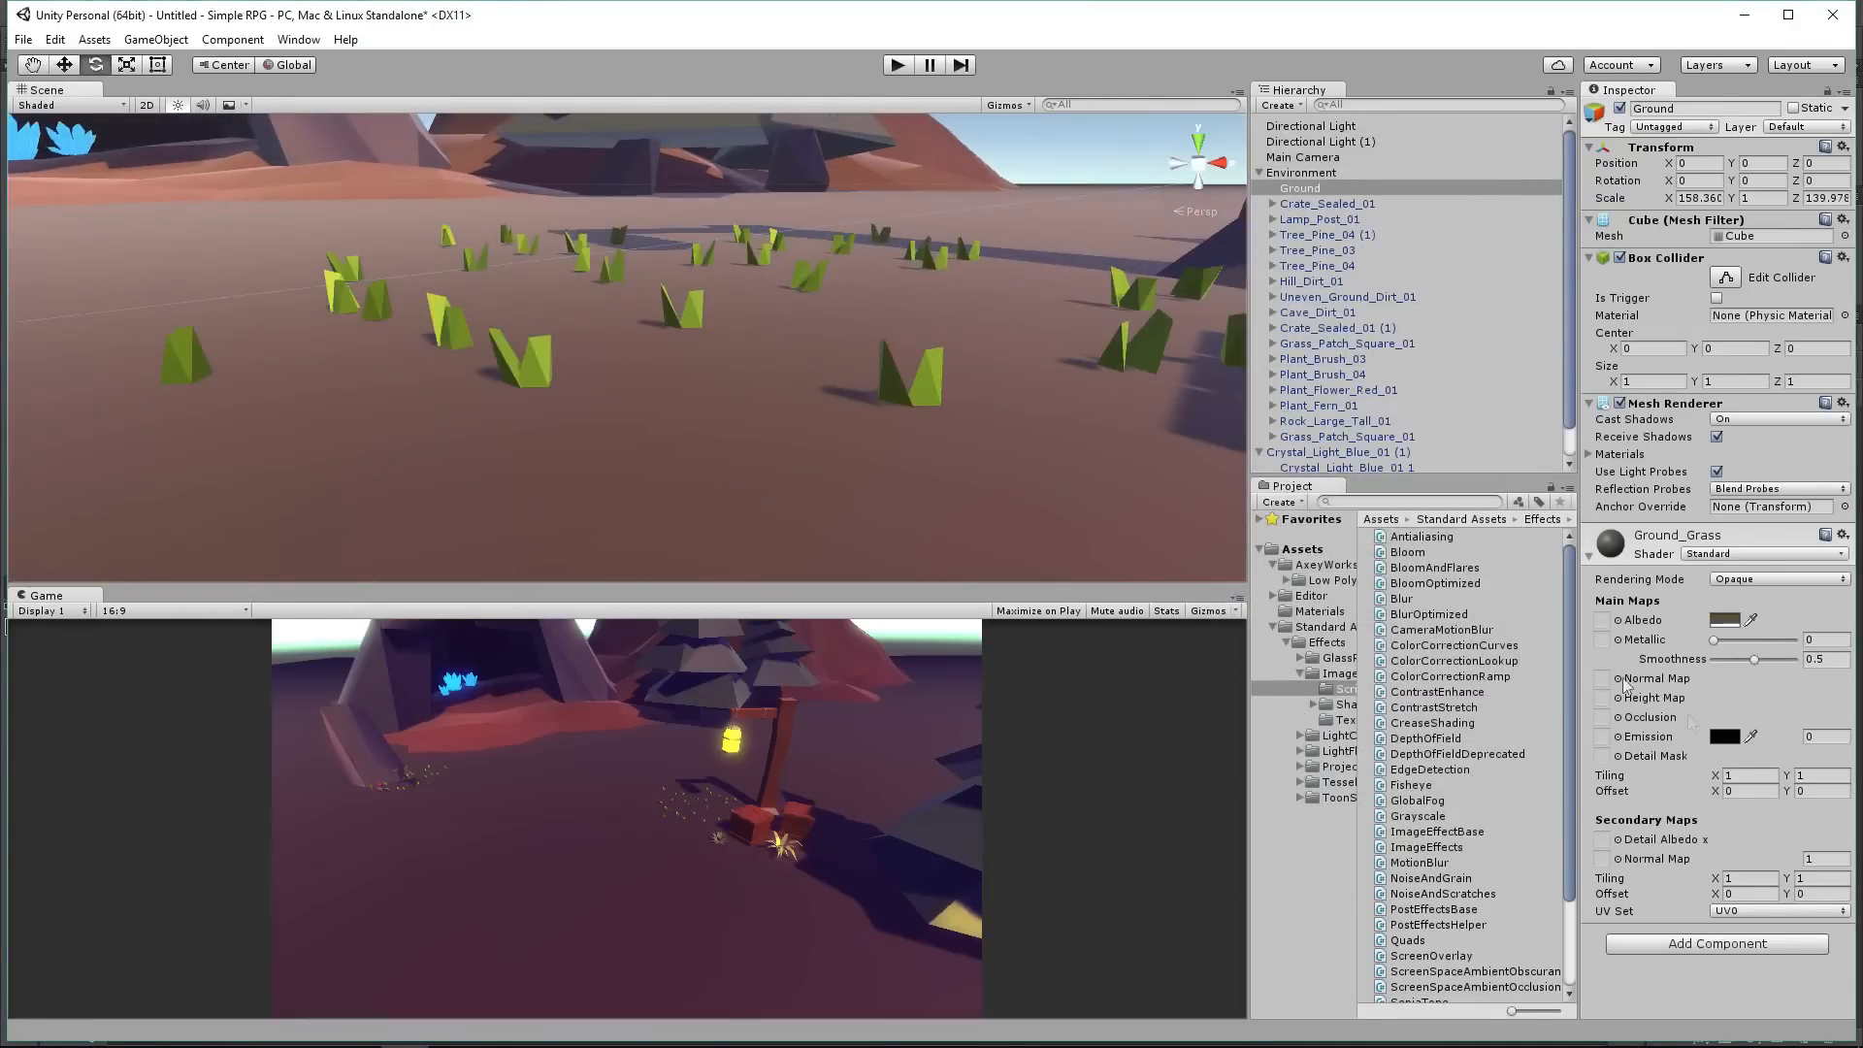
pyautogui.click(1734, 624)
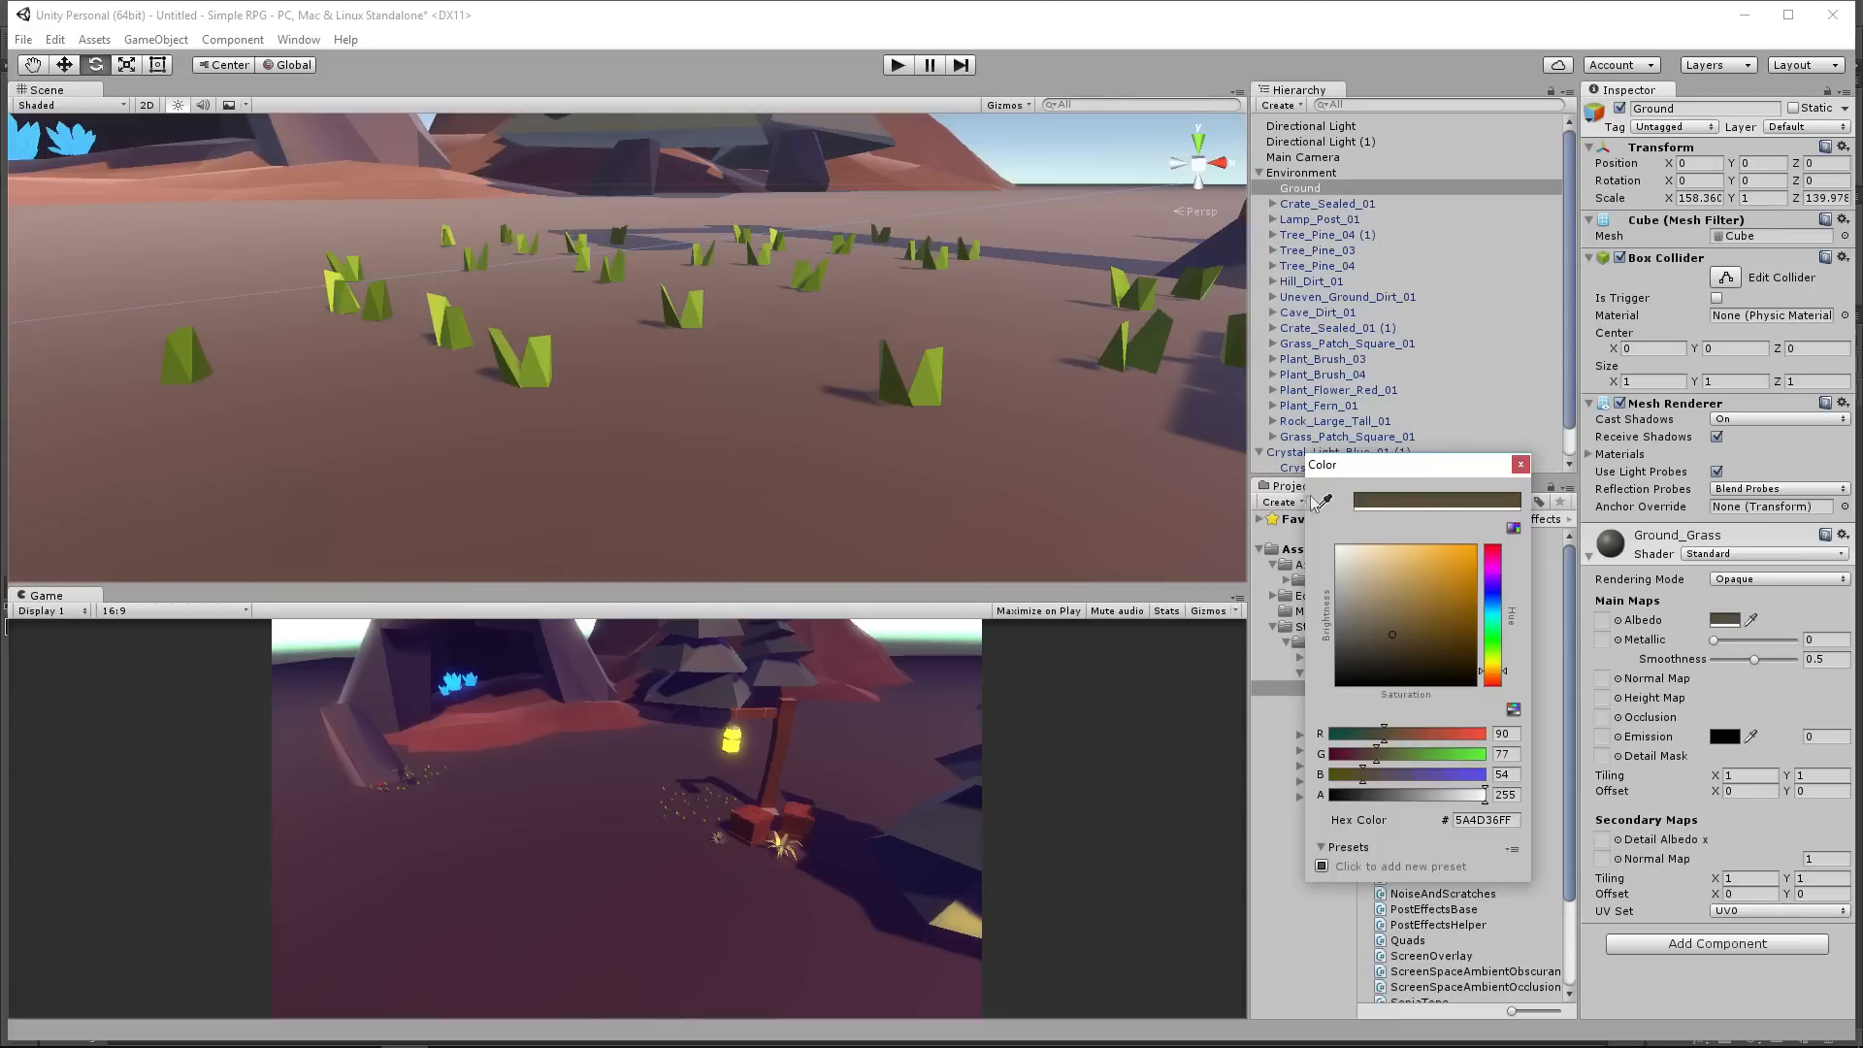
pyautogui.click(1325, 500)
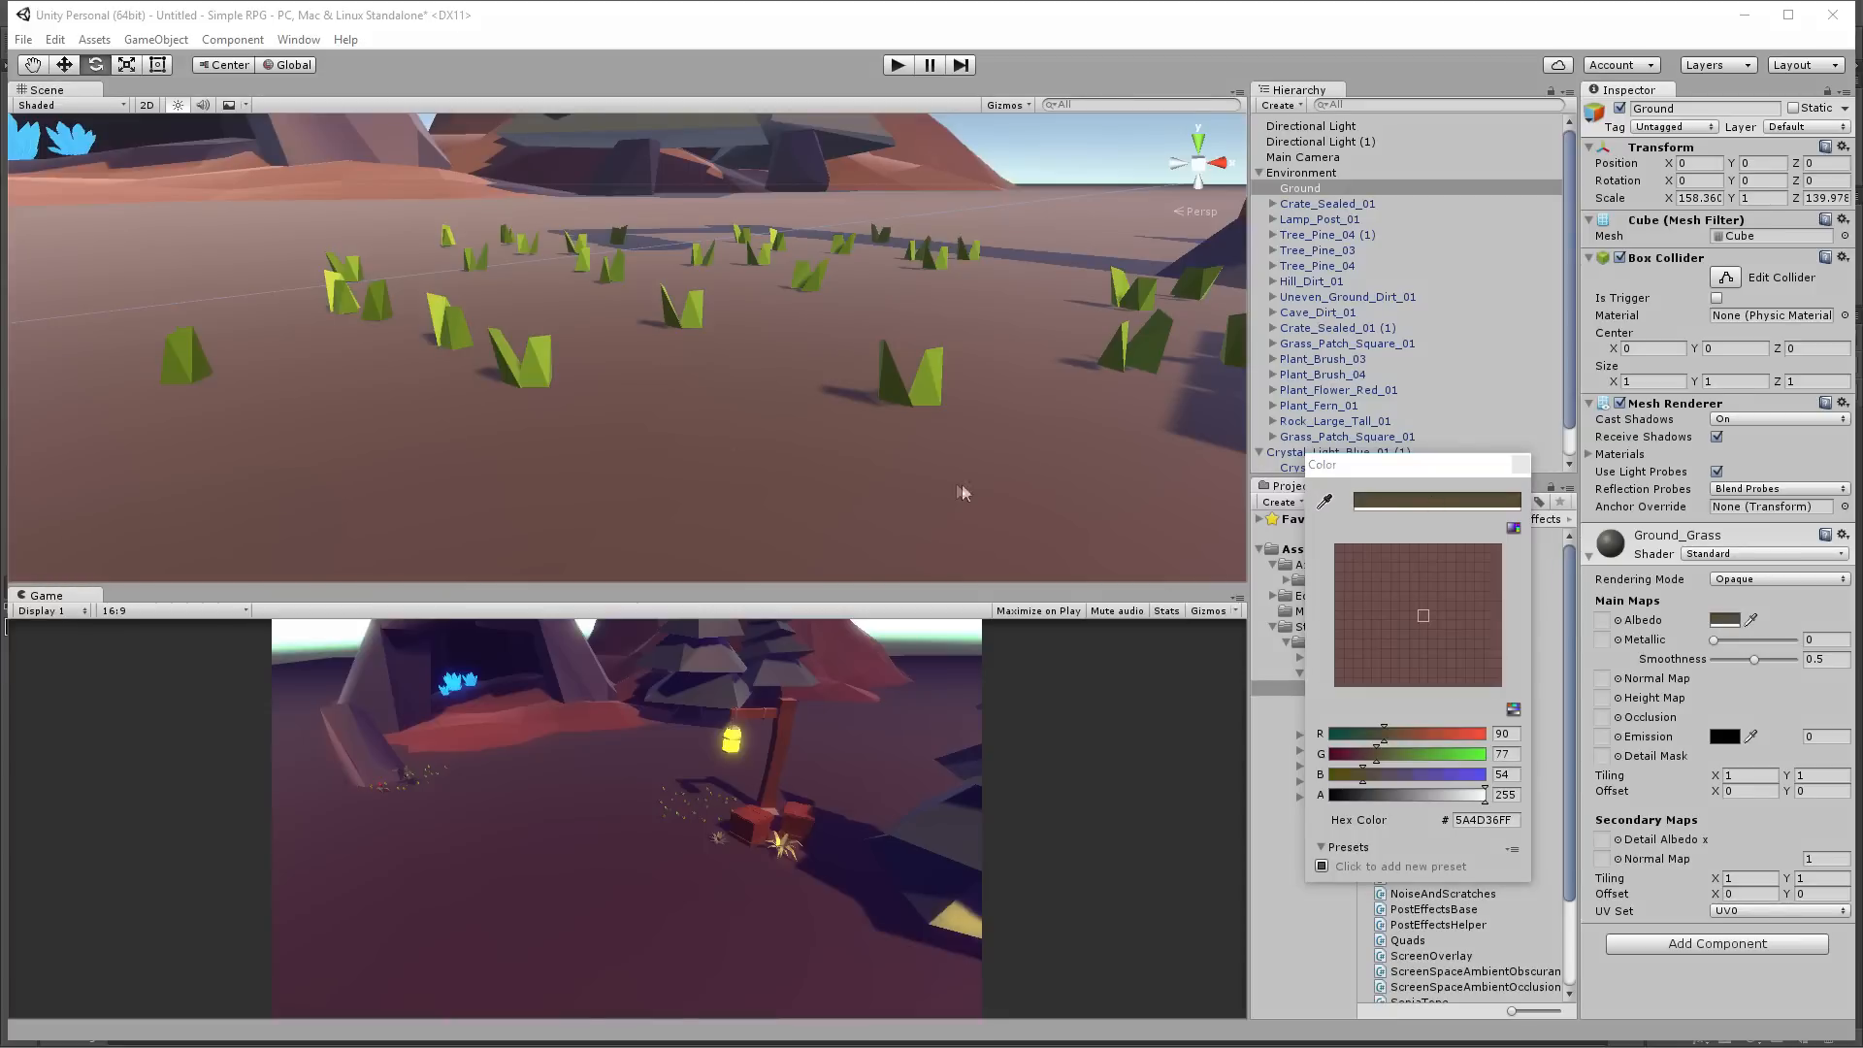
pyautogui.click(930, 388)
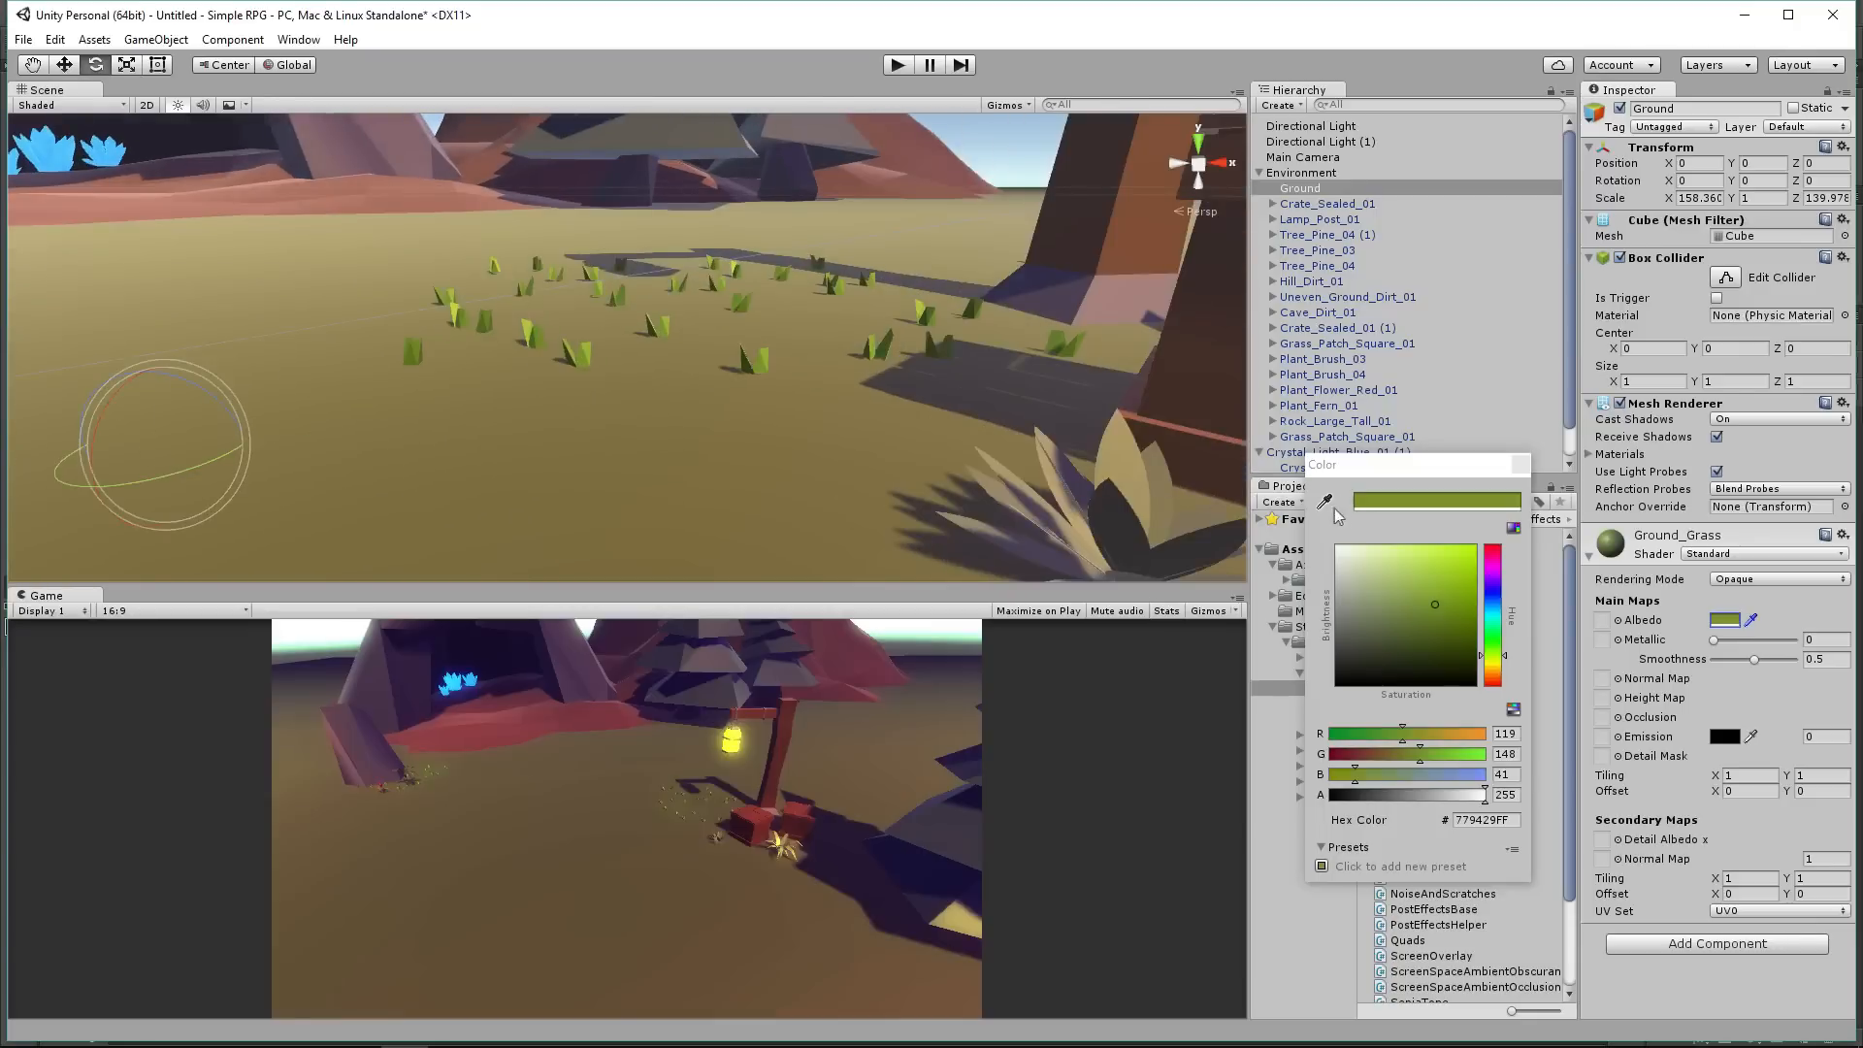
# Step: Resample the Ground_Grass albedo from other grass blades, trying bright green 90B031 and settling on a darker green
pyautogui.click(1329, 504)
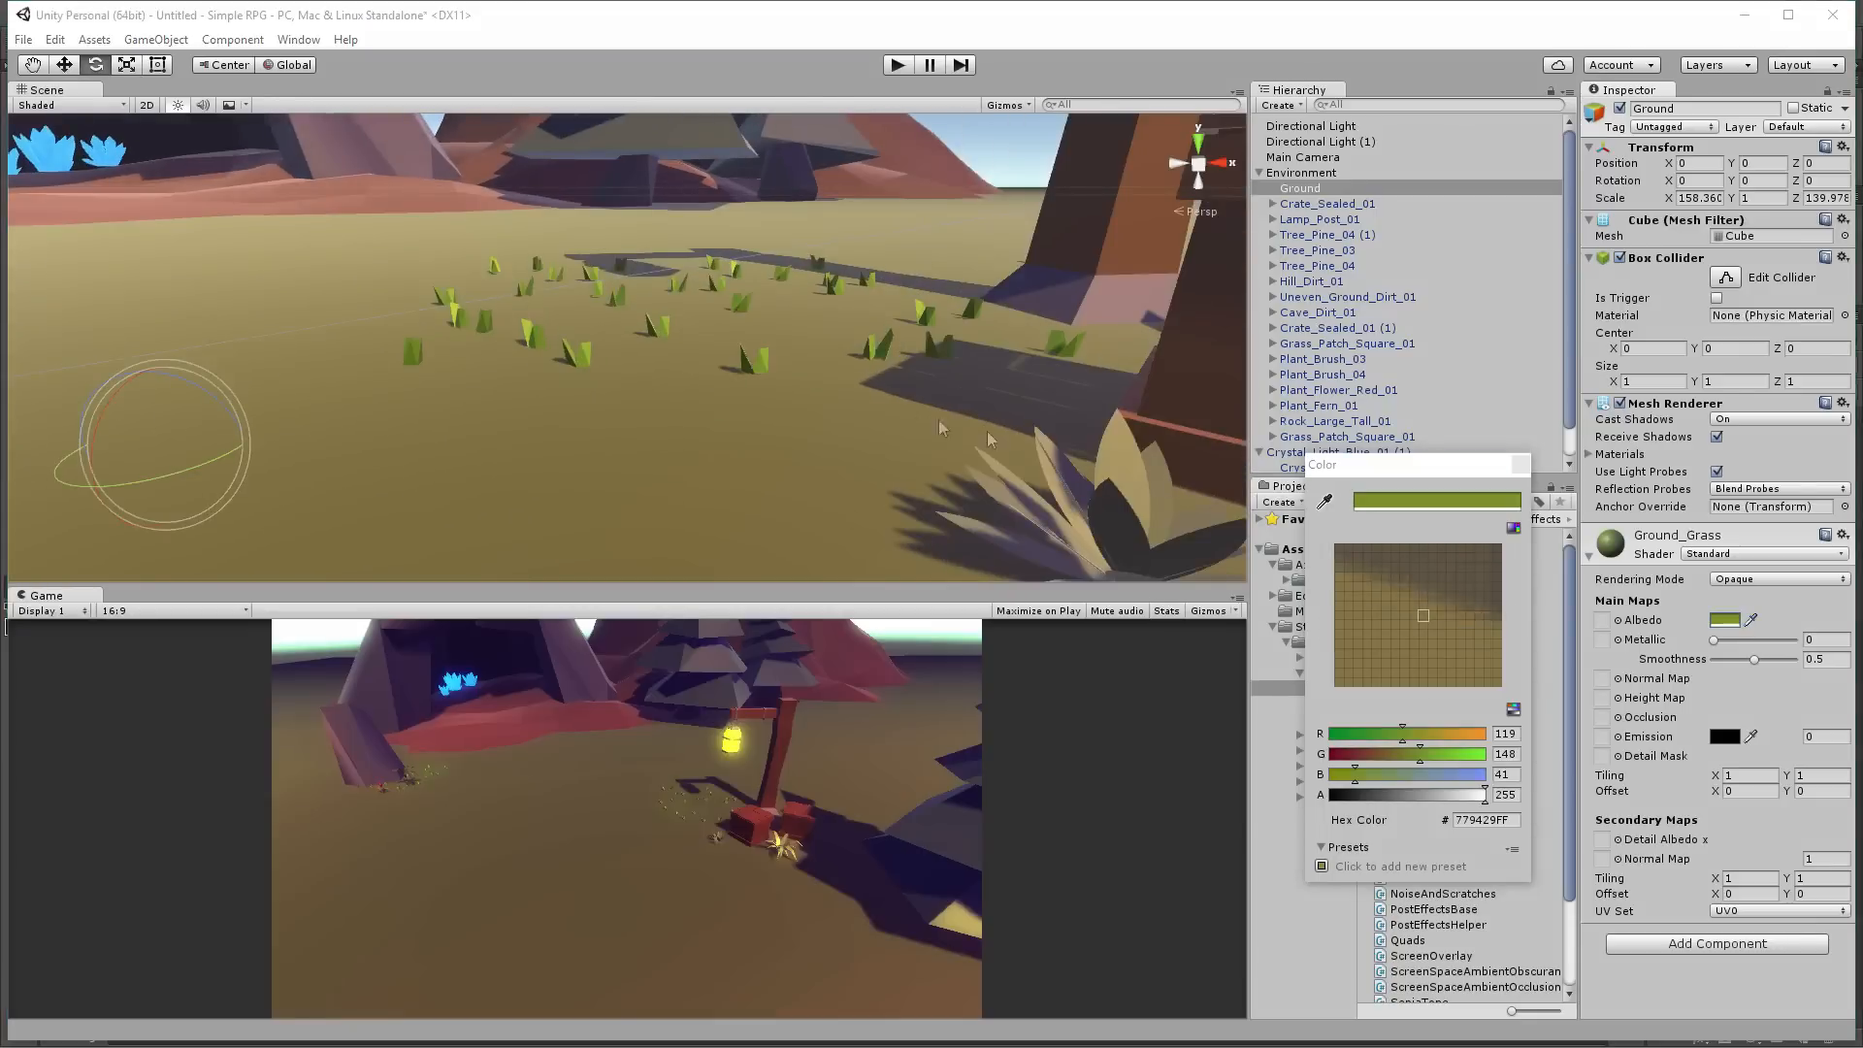
pyautogui.click(765, 356)
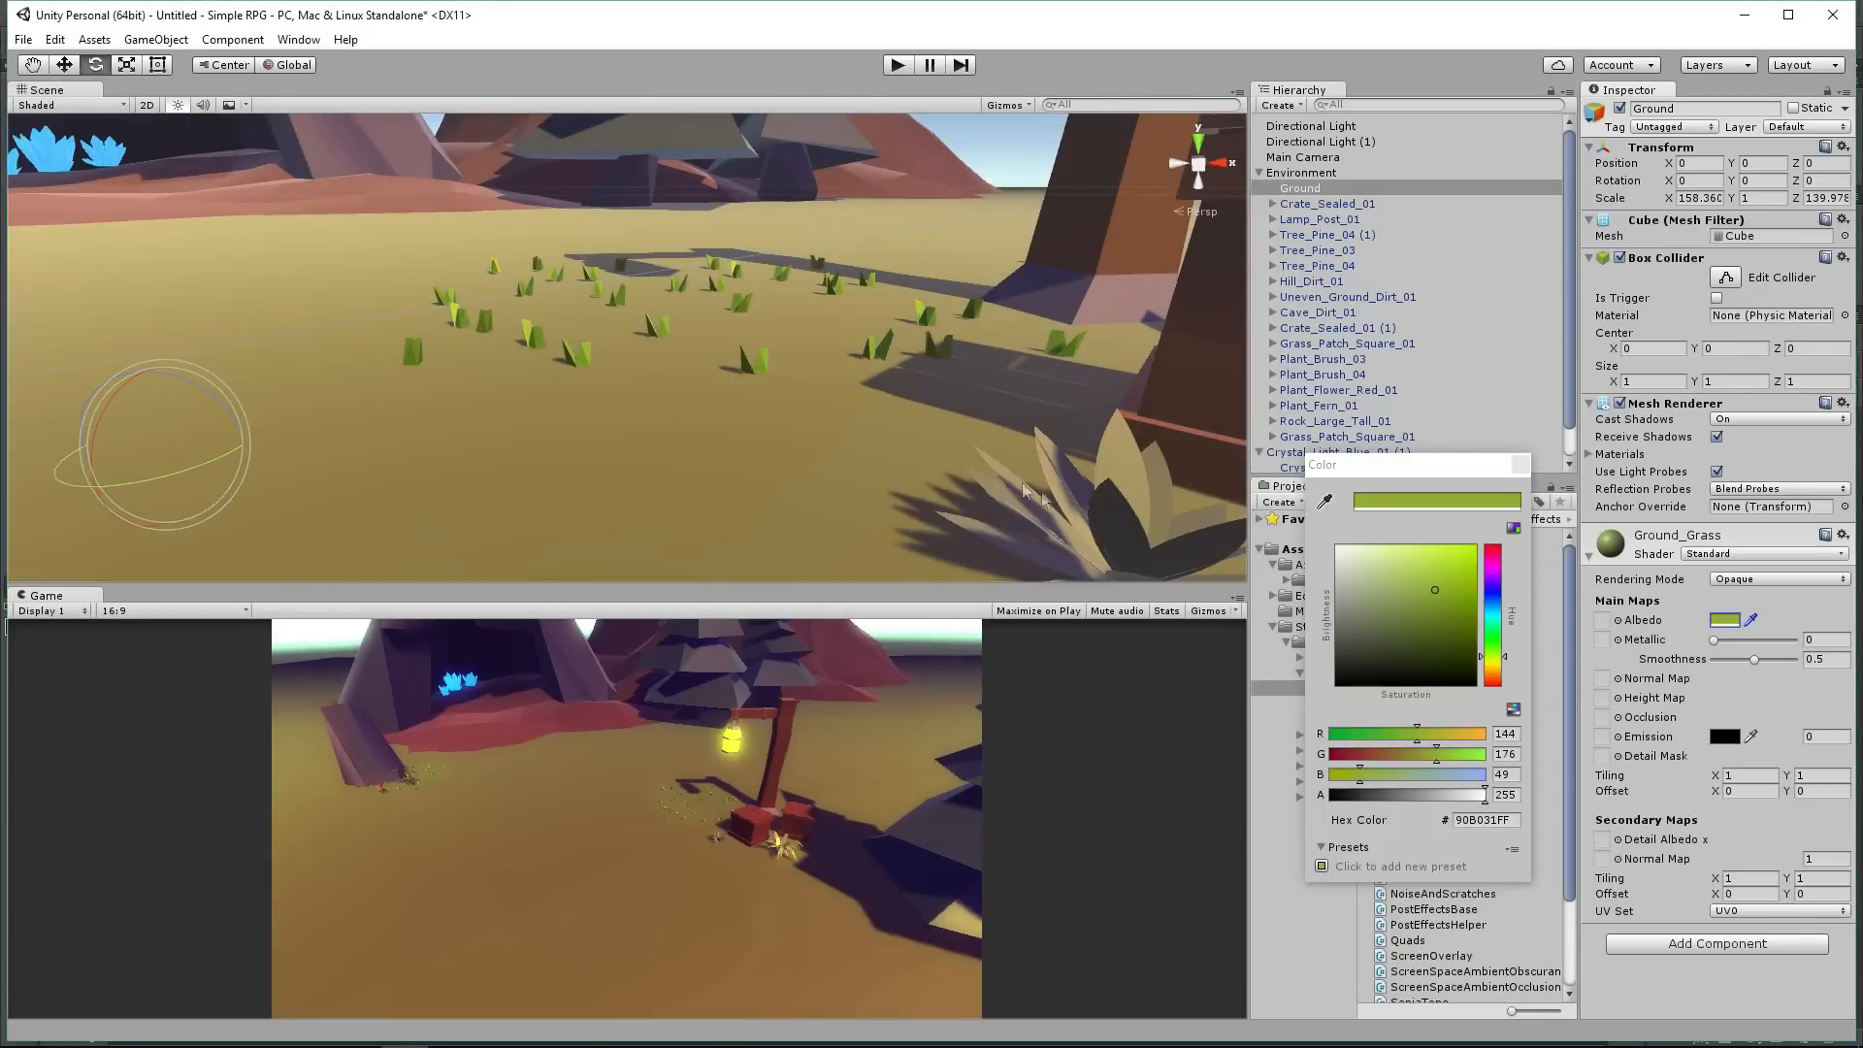
pyautogui.click(1324, 502)
pyautogui.click(1328, 506)
pyautogui.click(1325, 504)
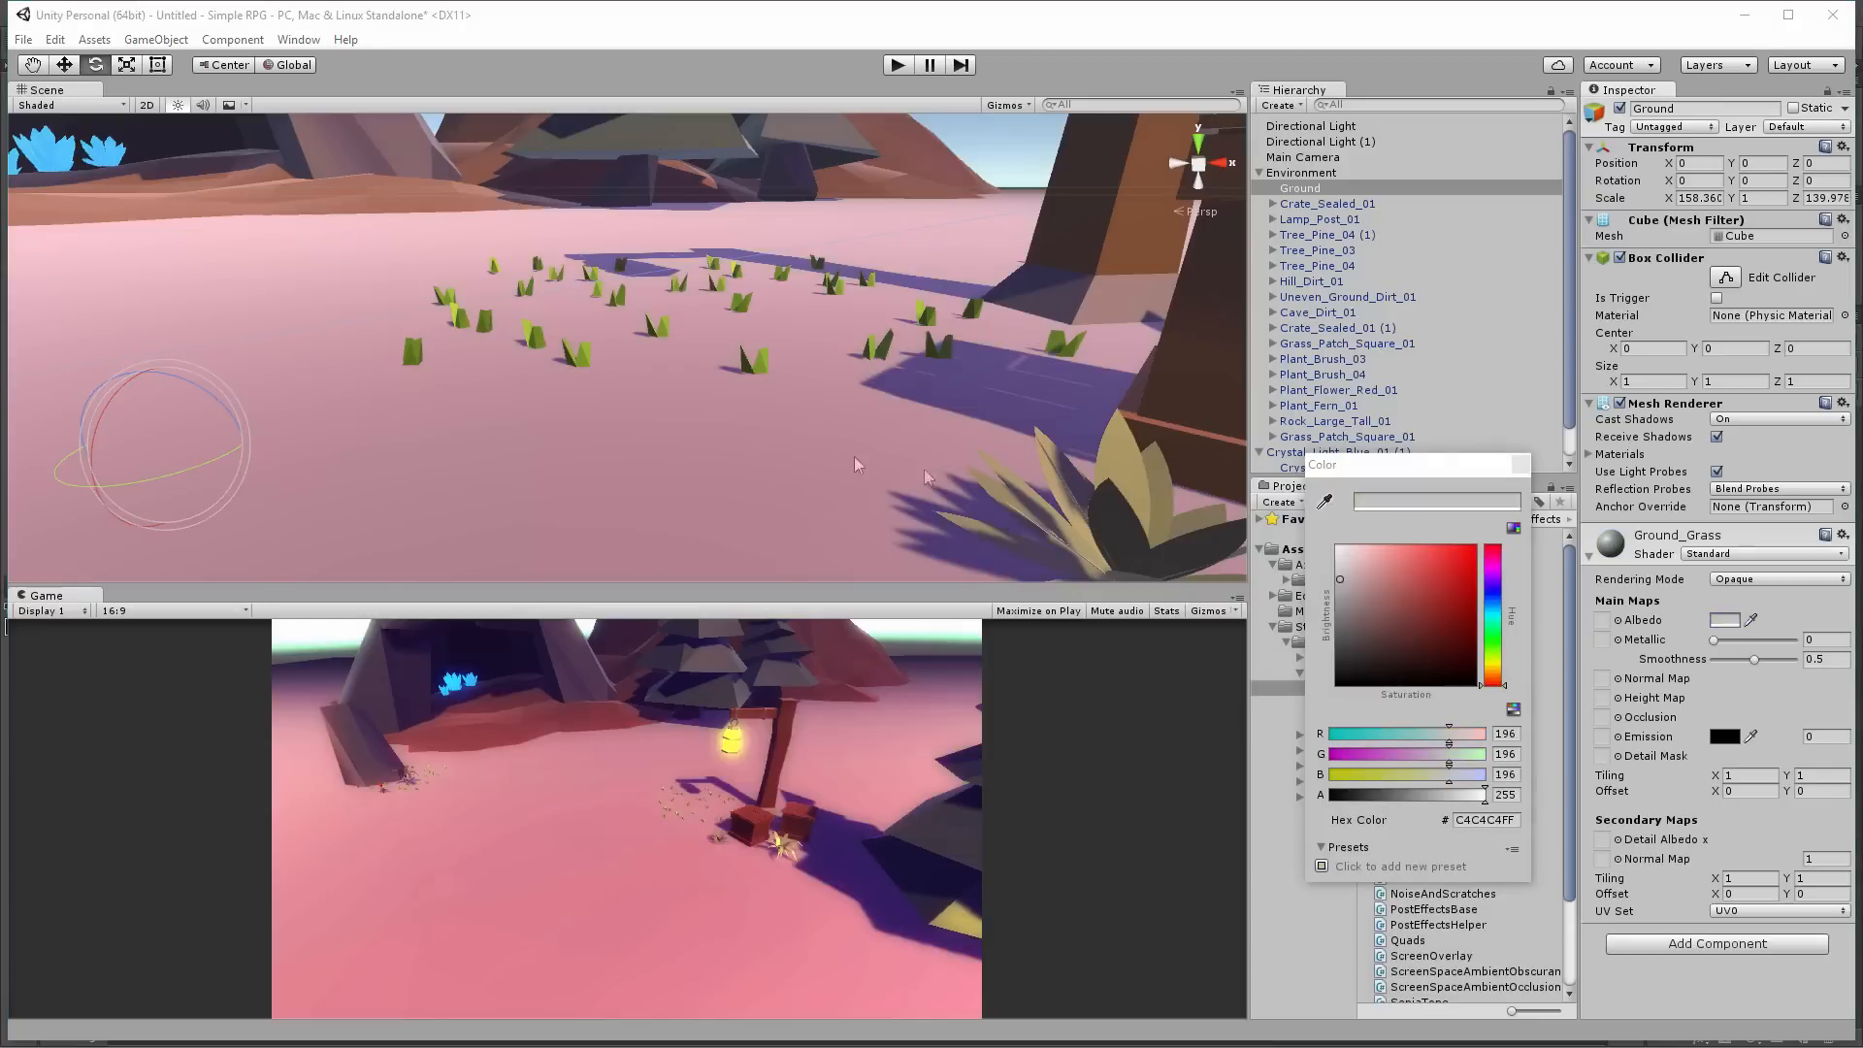
pyautogui.click(581, 361)
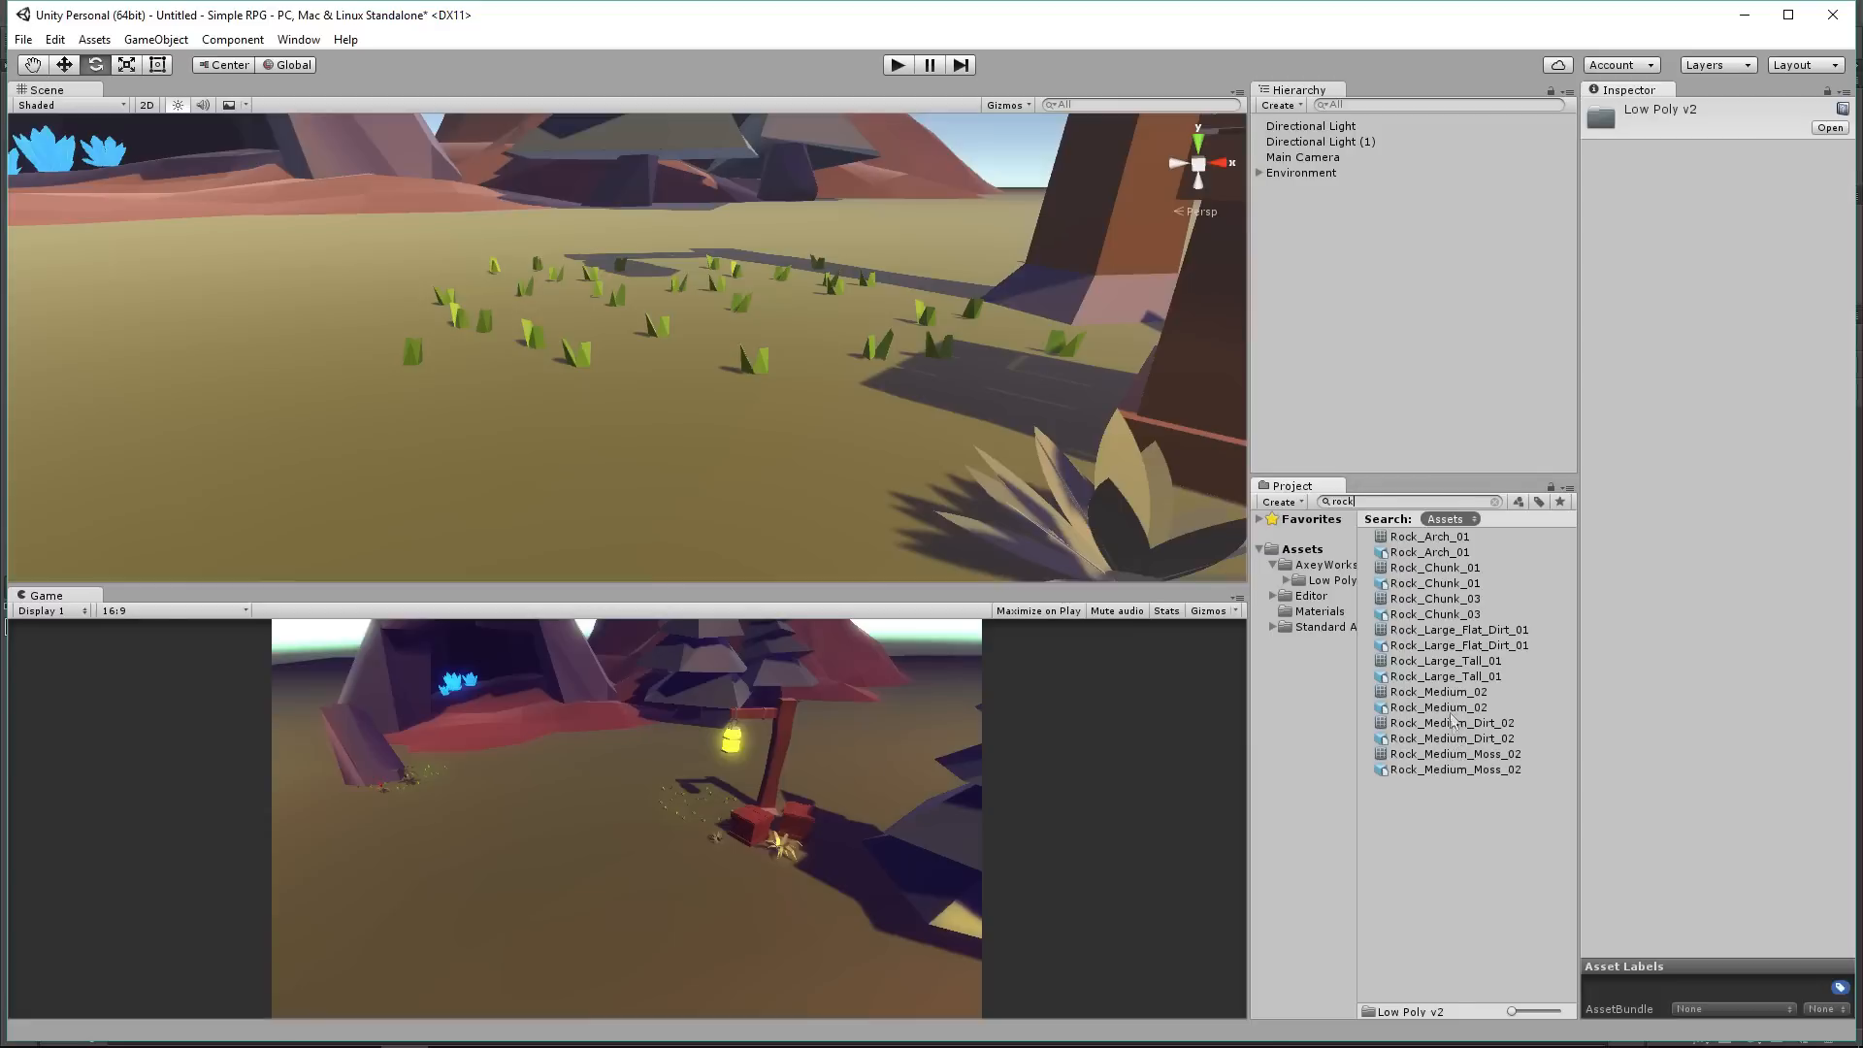
# Step: Place a Rock_Large_Tall_01 prefab against the far side of the cave entrance and scale it to about 0.37
pyautogui.moveTo(1446, 676); pyautogui.dragTo(381, 203)
pyautogui.moveTo(390, 225); pyautogui.dragTo(438, 361, button='middle')
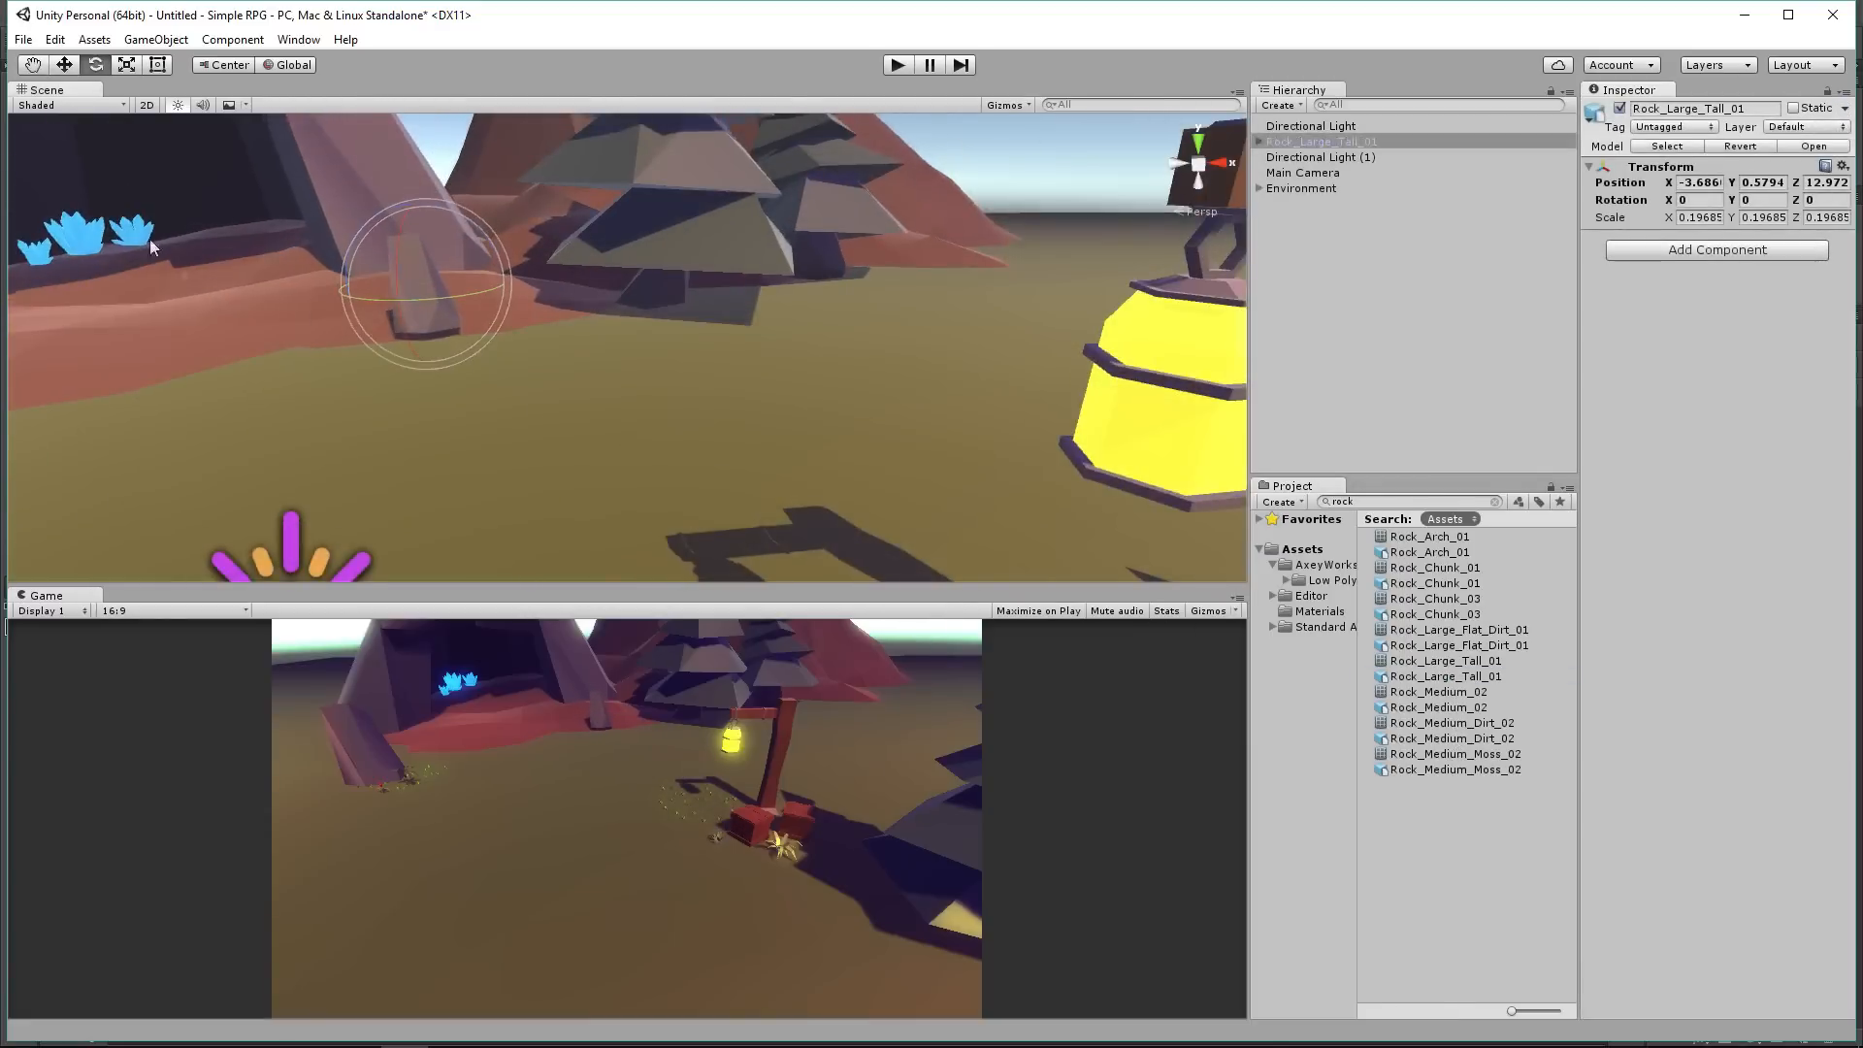
pyautogui.moveTo(431, 298); pyautogui.dragTo(433, 215)
pyautogui.press('t')
pyautogui.press('r')
# Step: Rotate the new tall rock to about 37° around Y so it leans against the cave wall
pyautogui.click(98, 65)
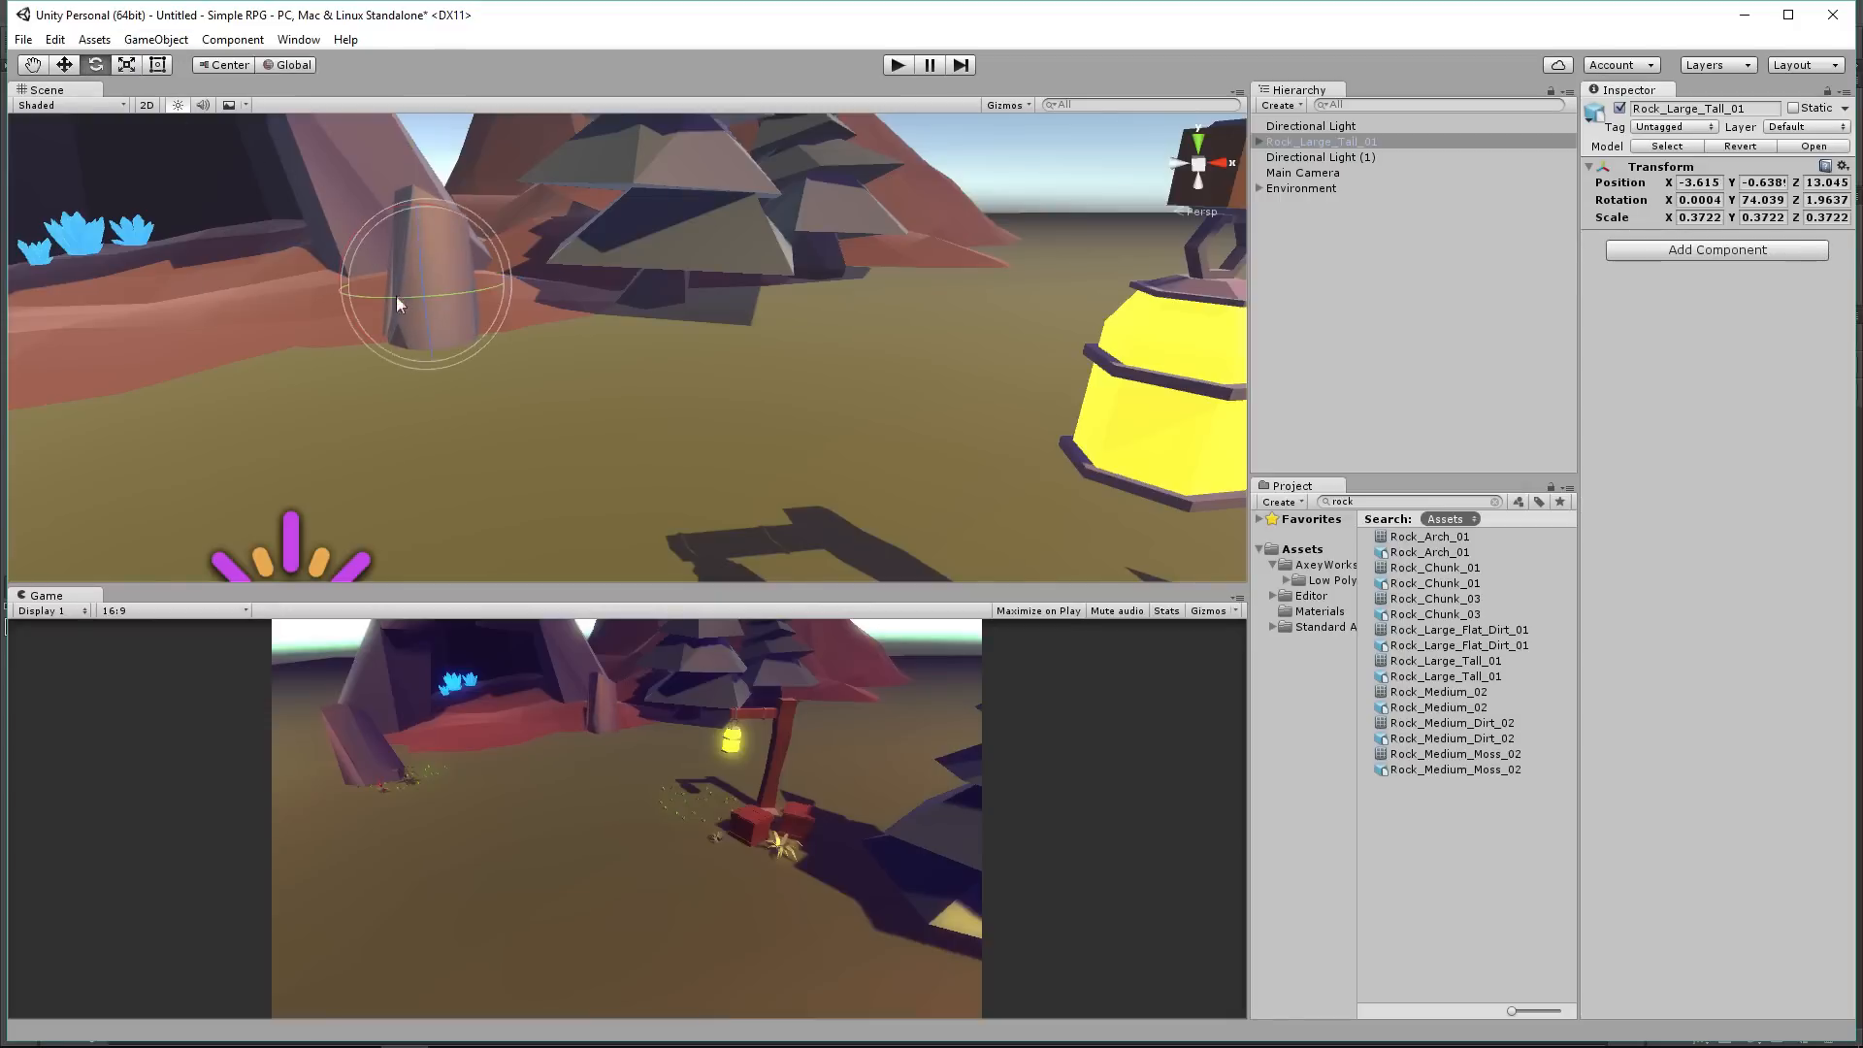
pyautogui.moveTo(400, 293); pyautogui.dragTo(508, 305)
pyautogui.press('r')
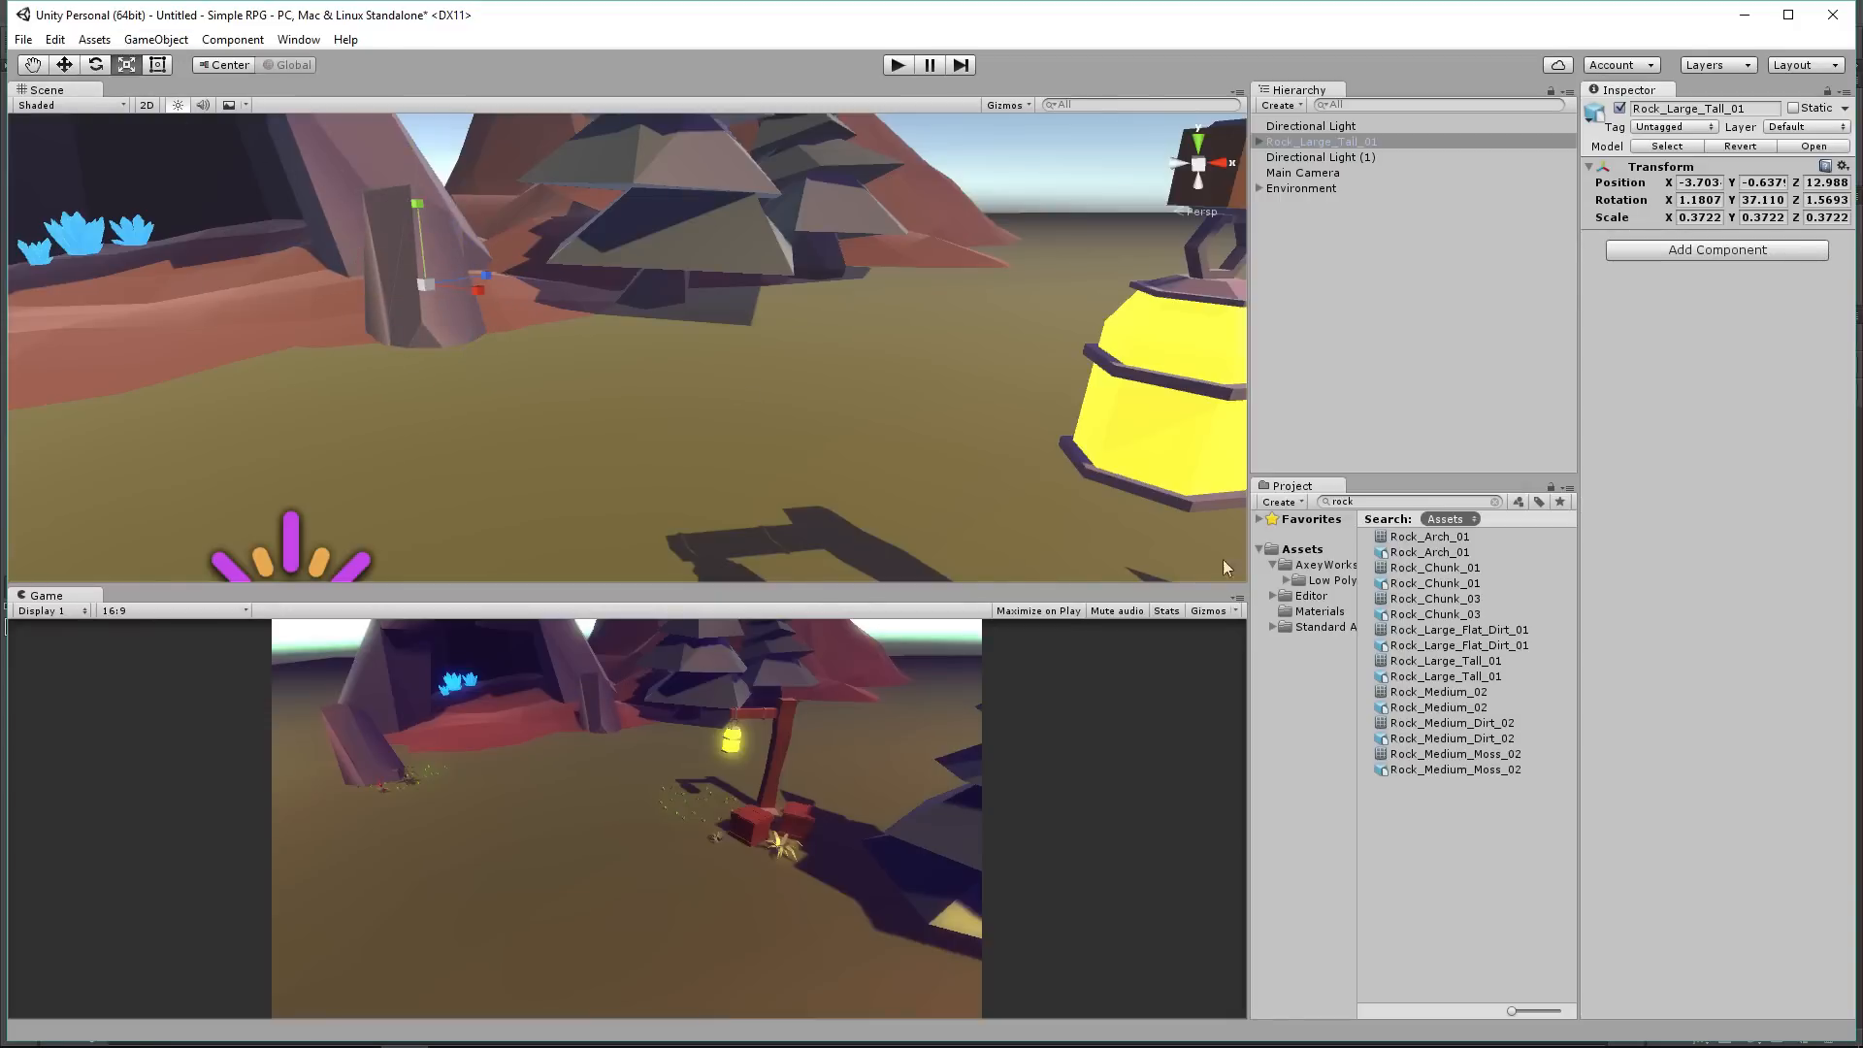
# Step: Search the project assets for "sign" and place Sign_Wooden_Blank_01 in front of the tall rock, turned to about 203° around Y
pyautogui.moveTo(1359, 514); pyautogui.dragTo(1382, 512)
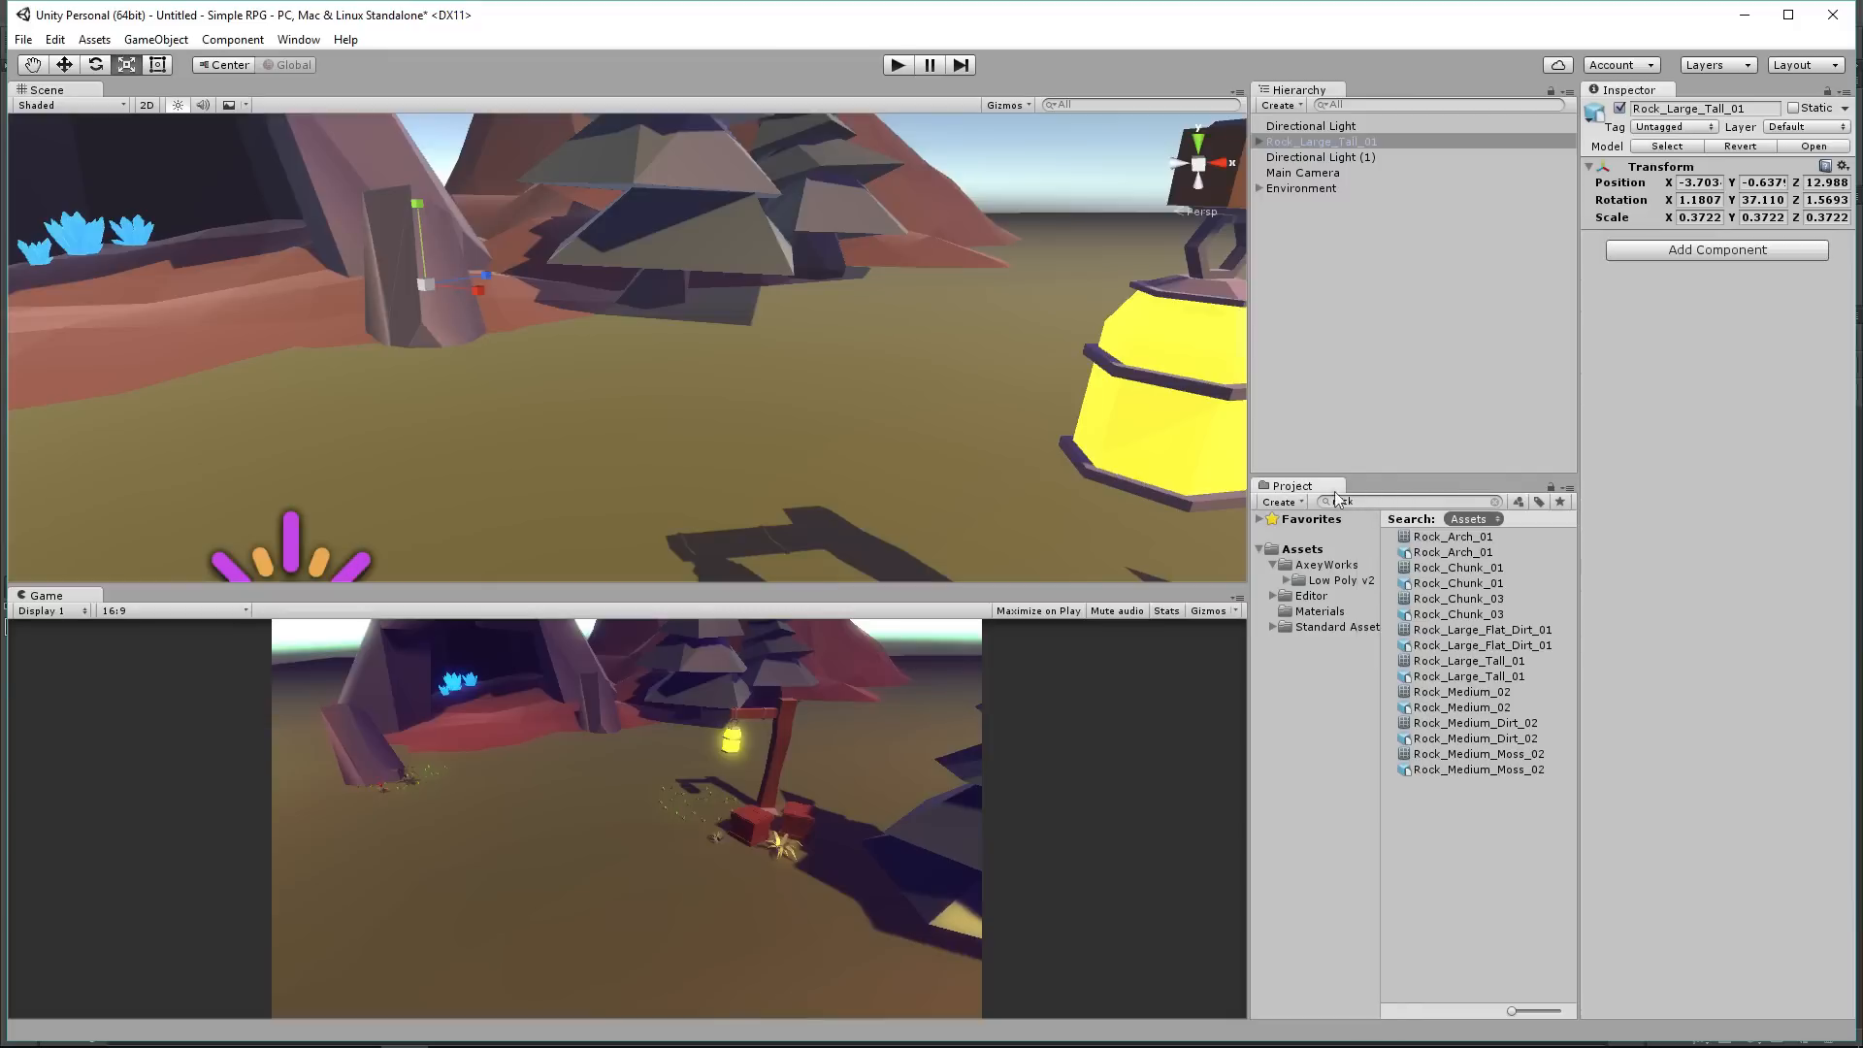
pyautogui.write('sign')
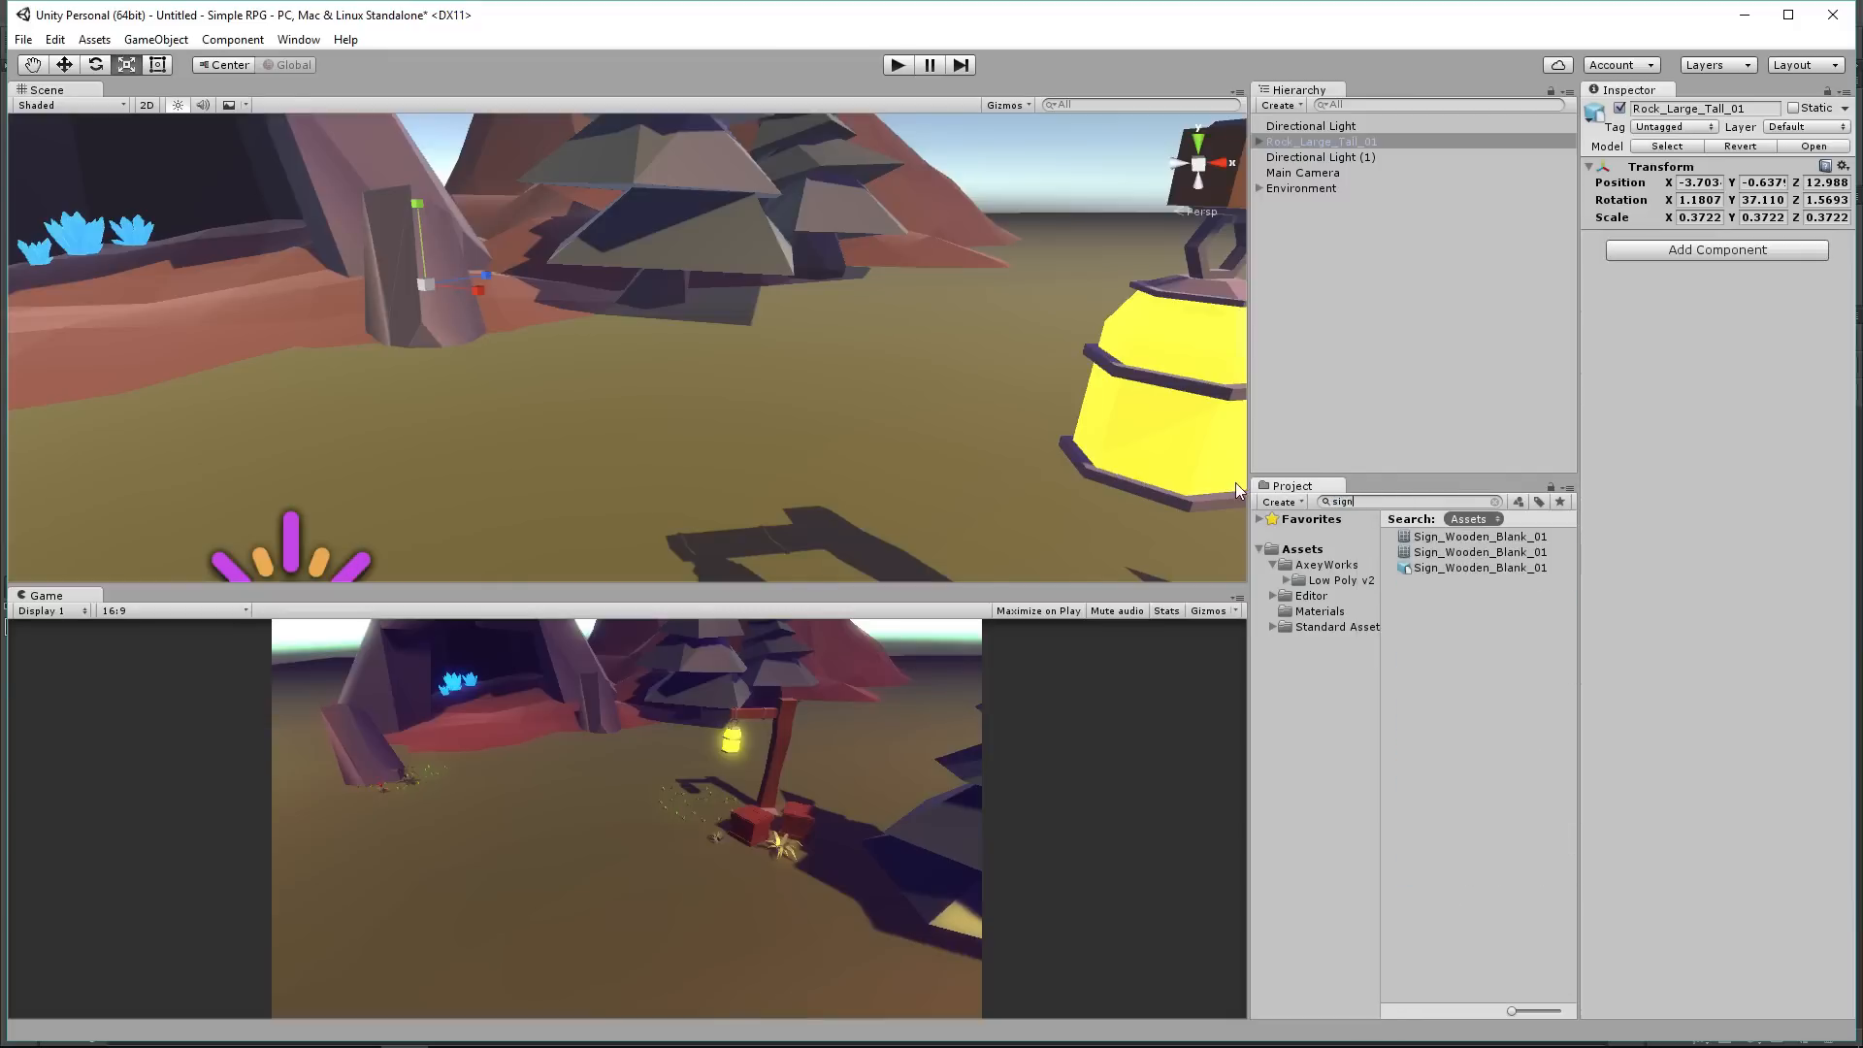
pyautogui.moveTo(1482, 571); pyautogui.dragTo(384, 357)
pyautogui.click(95, 64)
pyautogui.moveTo(435, 340); pyautogui.dragTo(101, 353)
# Step: Scale the wooden sign to about 0.43 and lower it into the ground to a Y position of 0.21
pyautogui.press('r')
pyautogui.moveTo(348, 323); pyautogui.dragTo(412, 277)
pyautogui.press('w')
pyautogui.press('e')
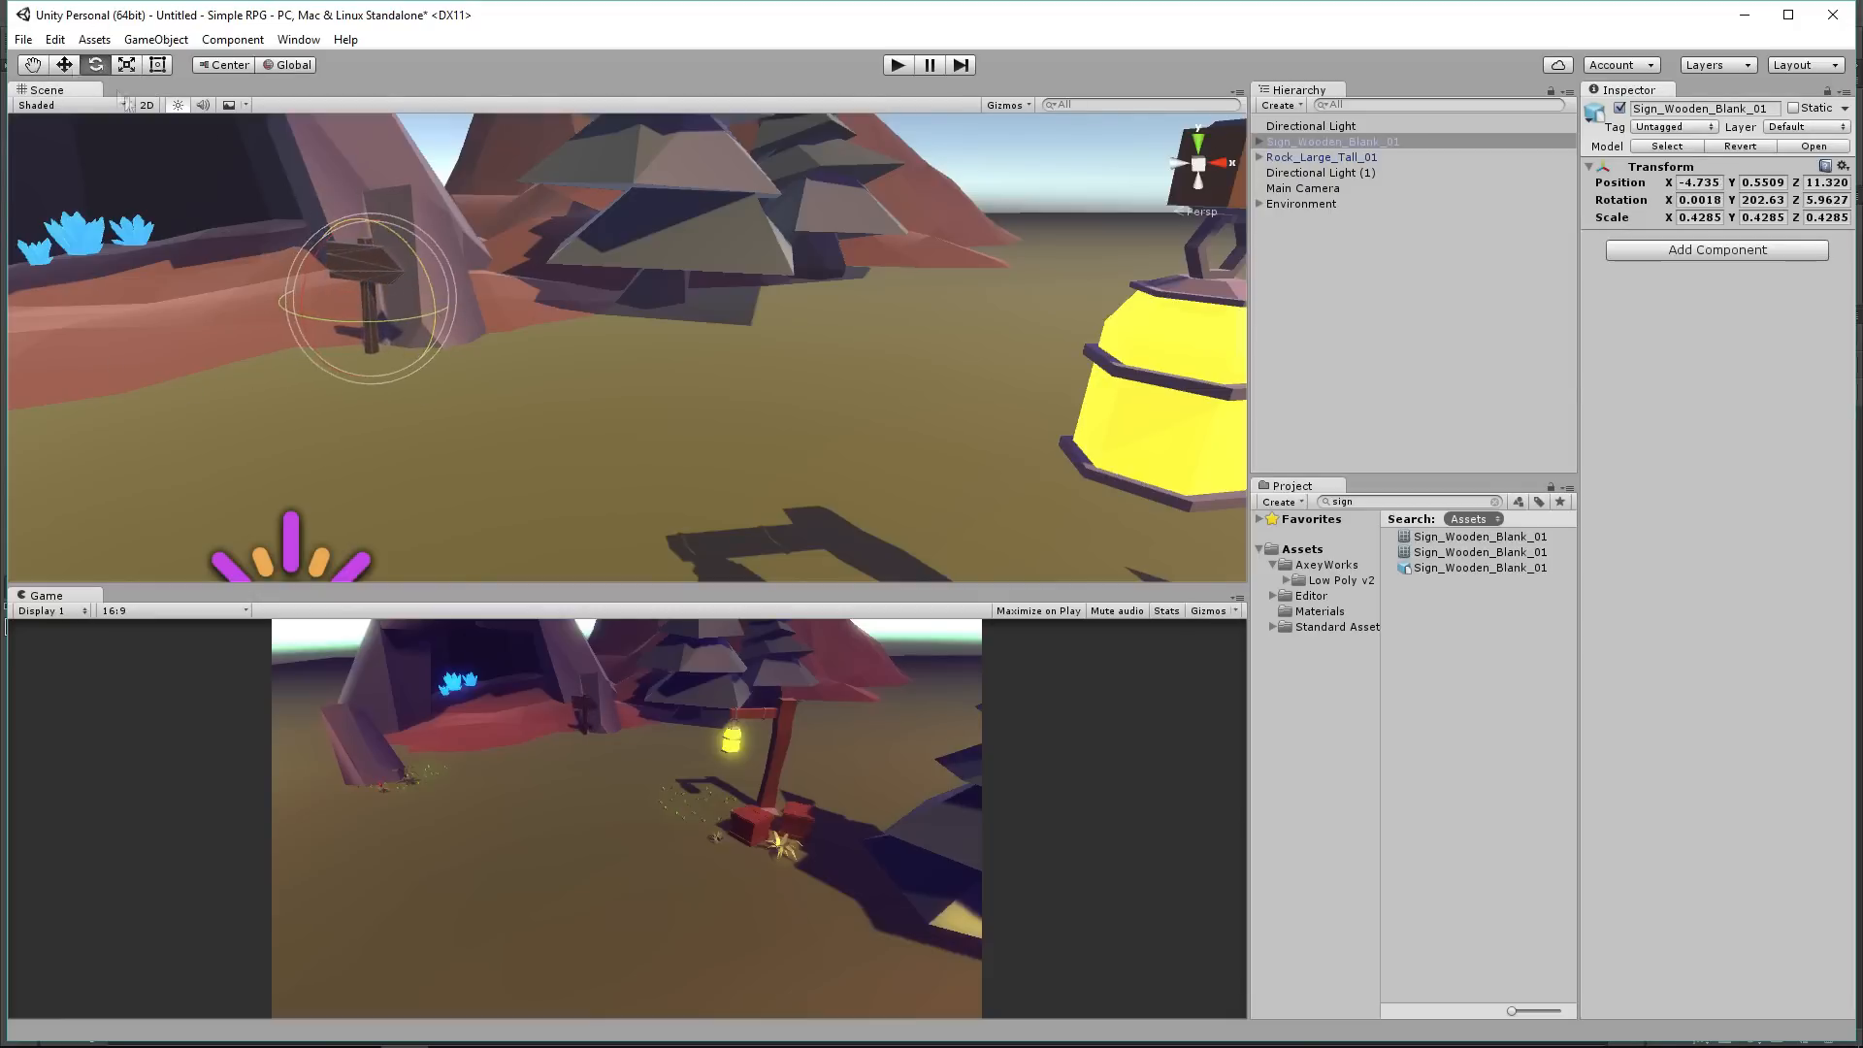
pyautogui.press('w')
# Step: Search the project assets for "fern" and place Plant_Fern_01 at the base of the wooden sign
pyautogui.click(1402, 502)
pyautogui.write('fern')
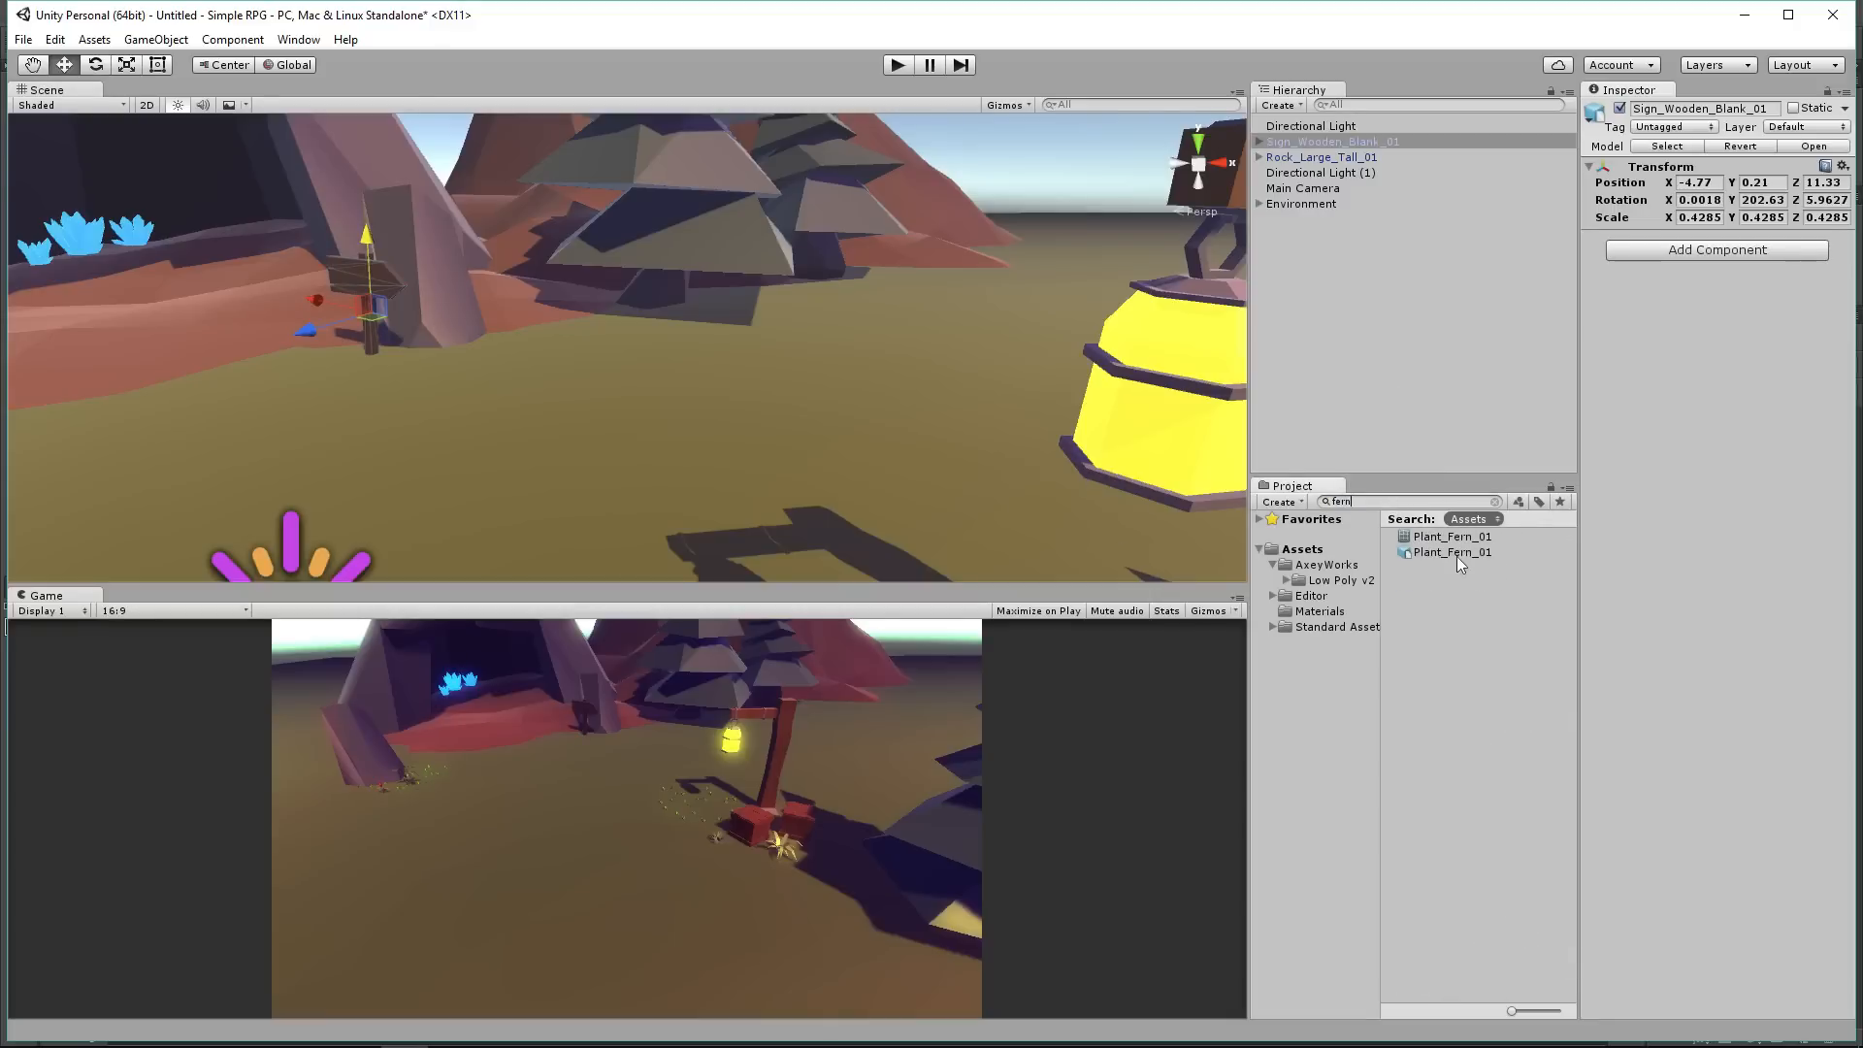
pyautogui.moveTo(1457, 552); pyautogui.dragTo(402, 369)
# Step: Search the project assets for "grass" and place Grass_Patch_Square_01 around the wooden sign
pyautogui.click(1426, 500)
pyautogui.write('grass')
pyautogui.click(1473, 617)
pyautogui.moveTo(1473, 621); pyautogui.dragTo(375, 363)
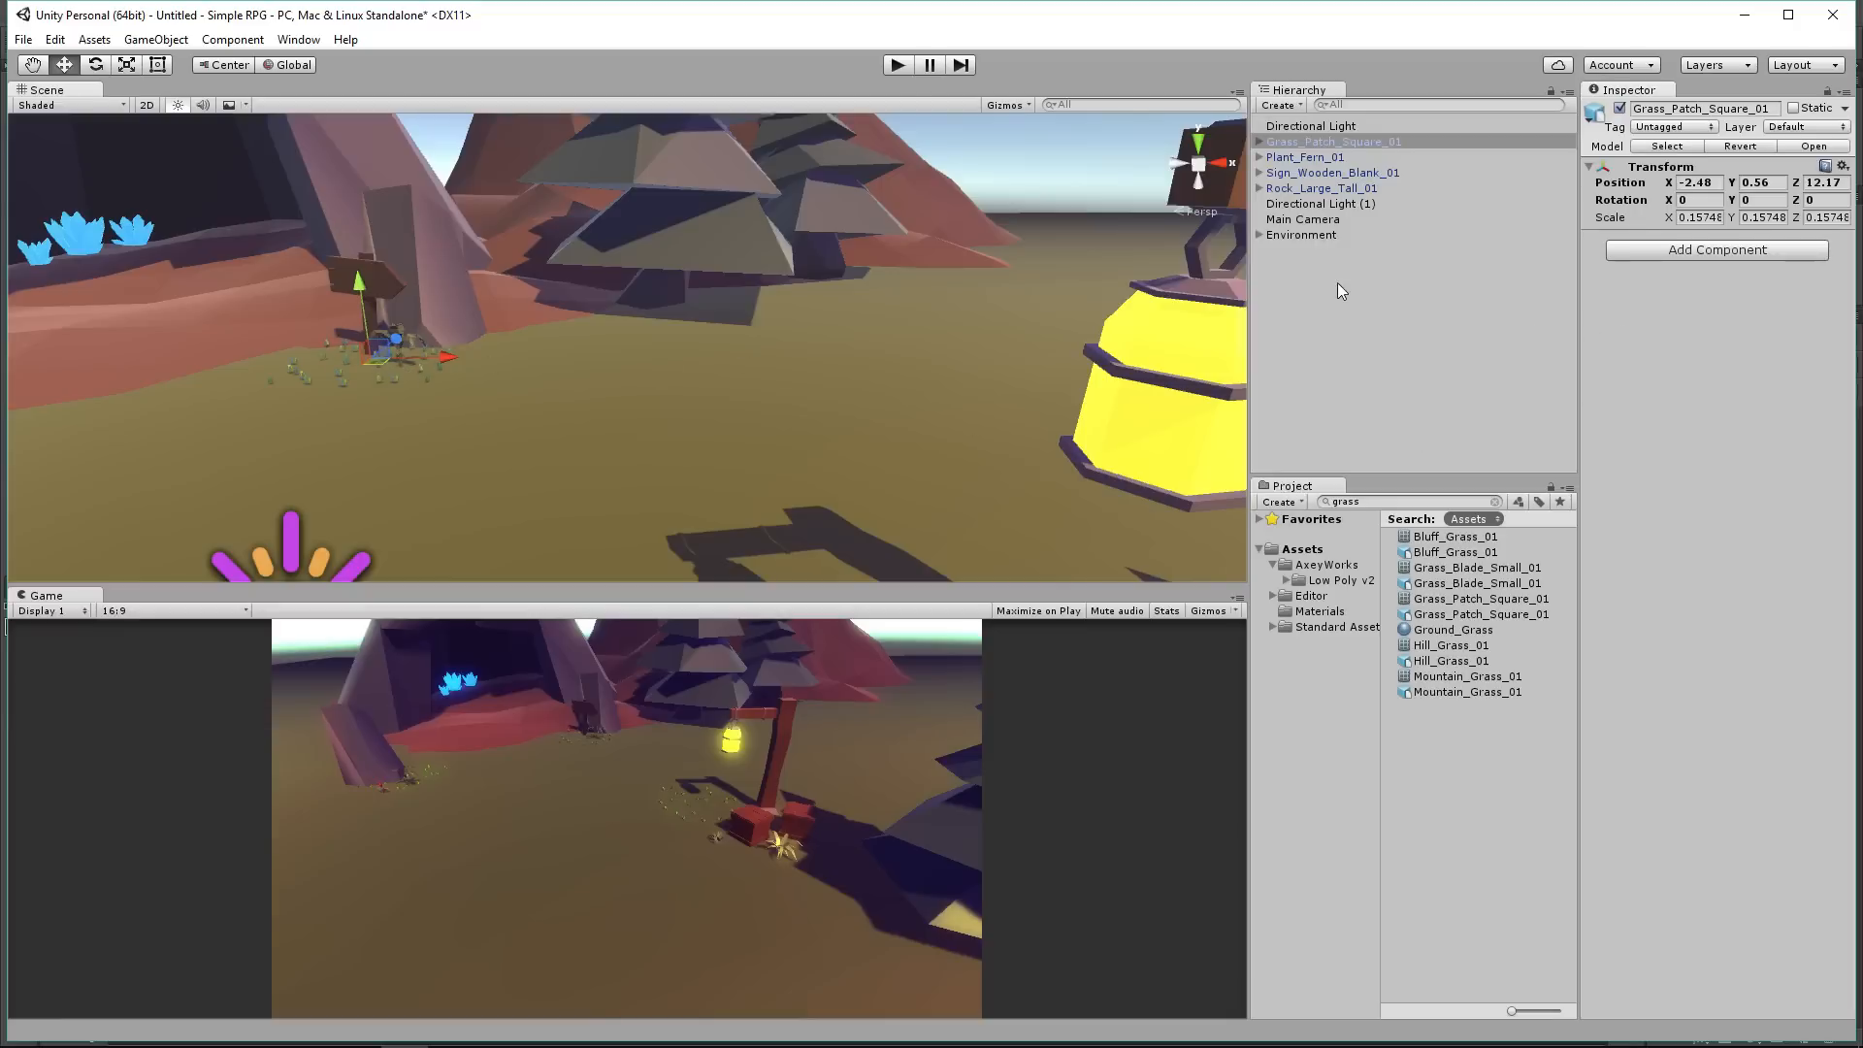
# Step: Search the project assets for "chest" and place Treasure_Chest_01 inside the cave beside the blue crystals
pyautogui.moveTo(1376, 499); pyautogui.dragTo(1238, 483)
pyautogui.write('chest')
pyautogui.moveTo(1461, 538); pyautogui.dragTo(324, 246)
pyautogui.press('e')
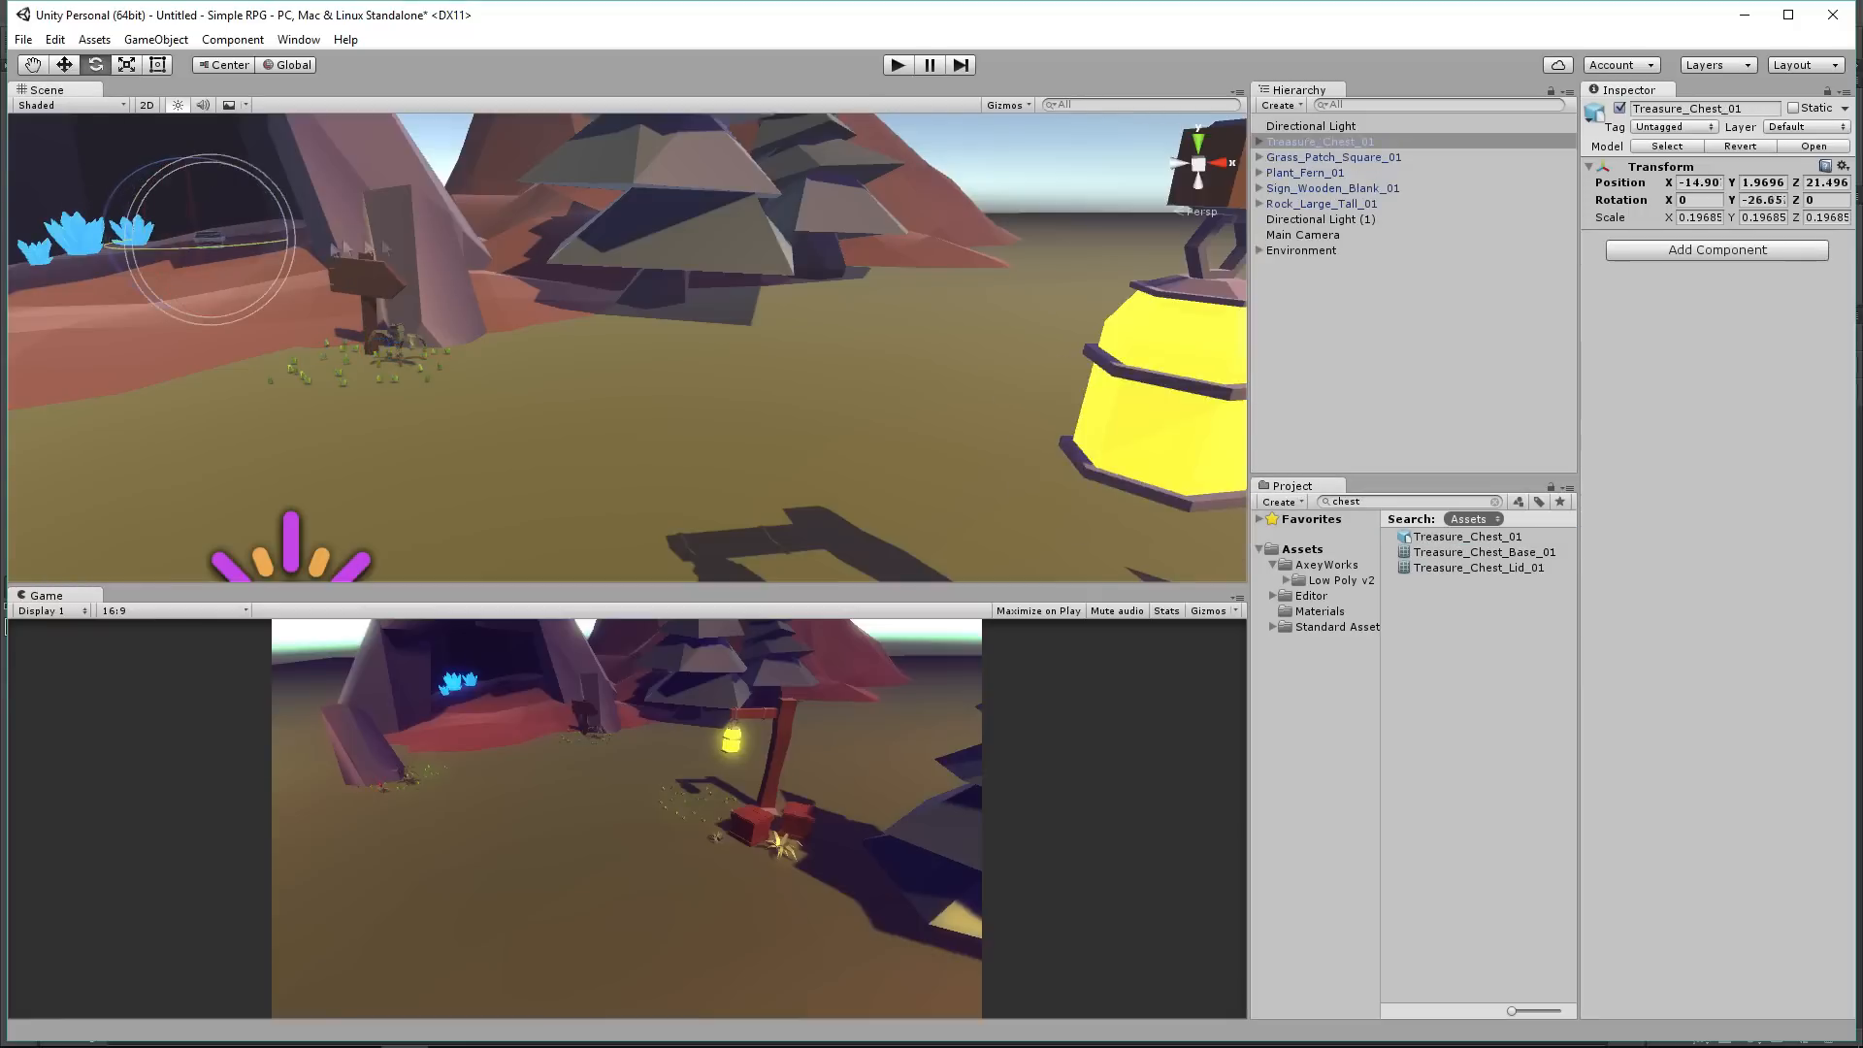
# Step: Enlarge the treasure chest and turn it to sit beside the crystals in the cave
pyautogui.press('r')
pyautogui.moveTo(213, 233); pyautogui.dragTo(320, 199)
pyautogui.moveTo(218, 340); pyautogui.dragTo(333, 403, button='middle')
pyautogui.scroll(1, 332, 403)
pyautogui.press('e')
pyautogui.moveTo(224, 288); pyautogui.dragTo(197, 272)
pyautogui.press('w')
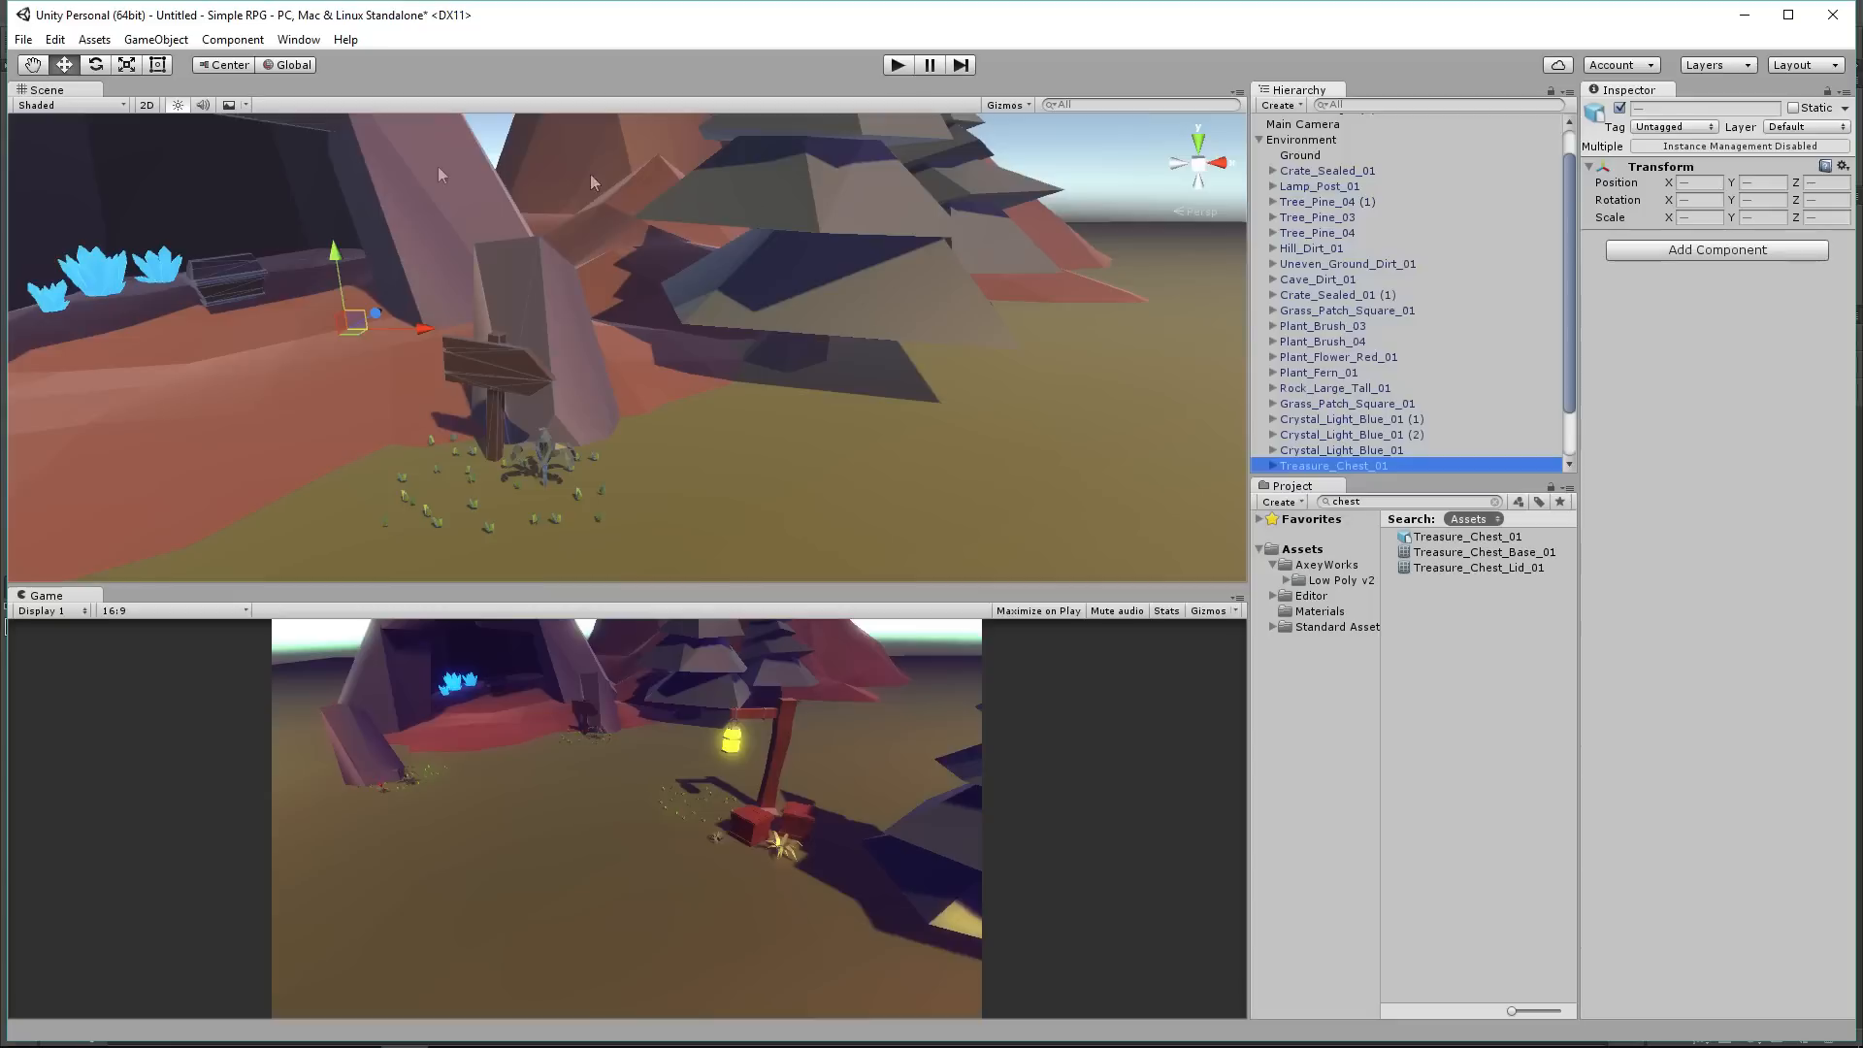
# Step: Rotate Directional Light (1) to about 19° around Y
pyautogui.scroll(2, 1320, 146)
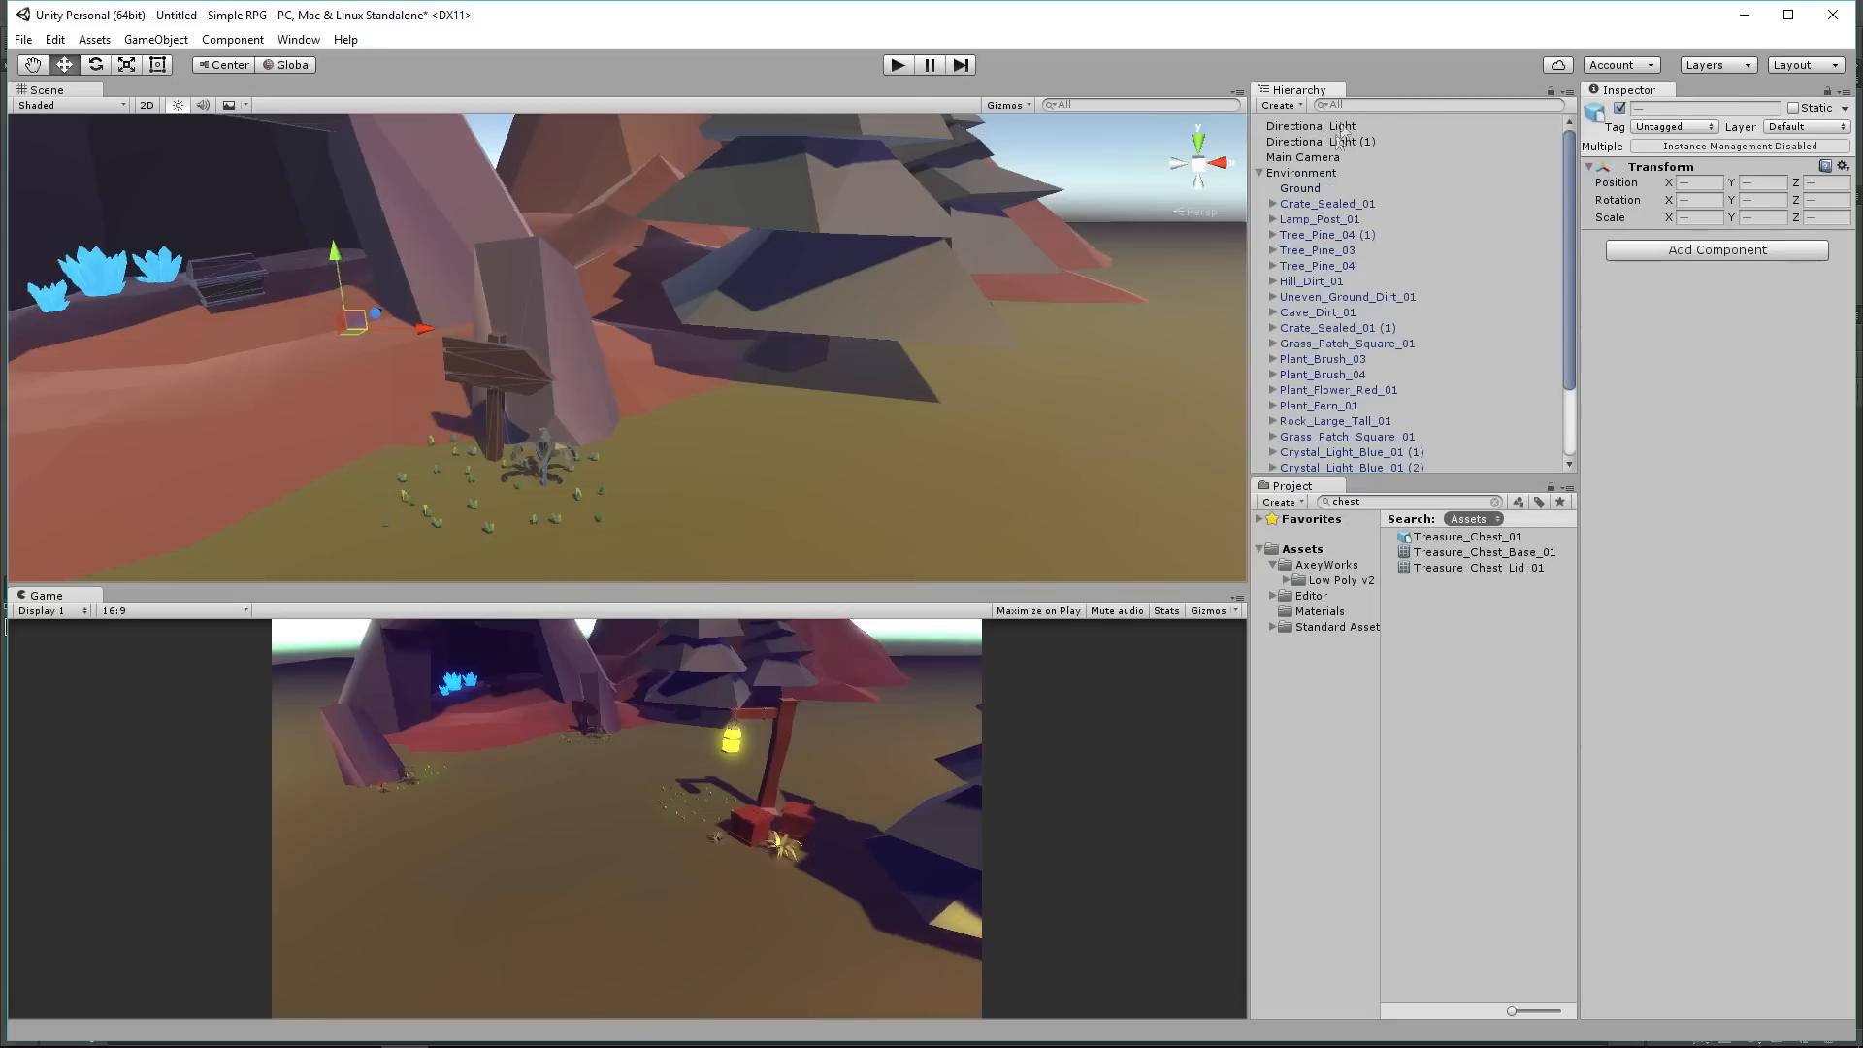
pyautogui.click(1342, 129)
pyautogui.click(1335, 141)
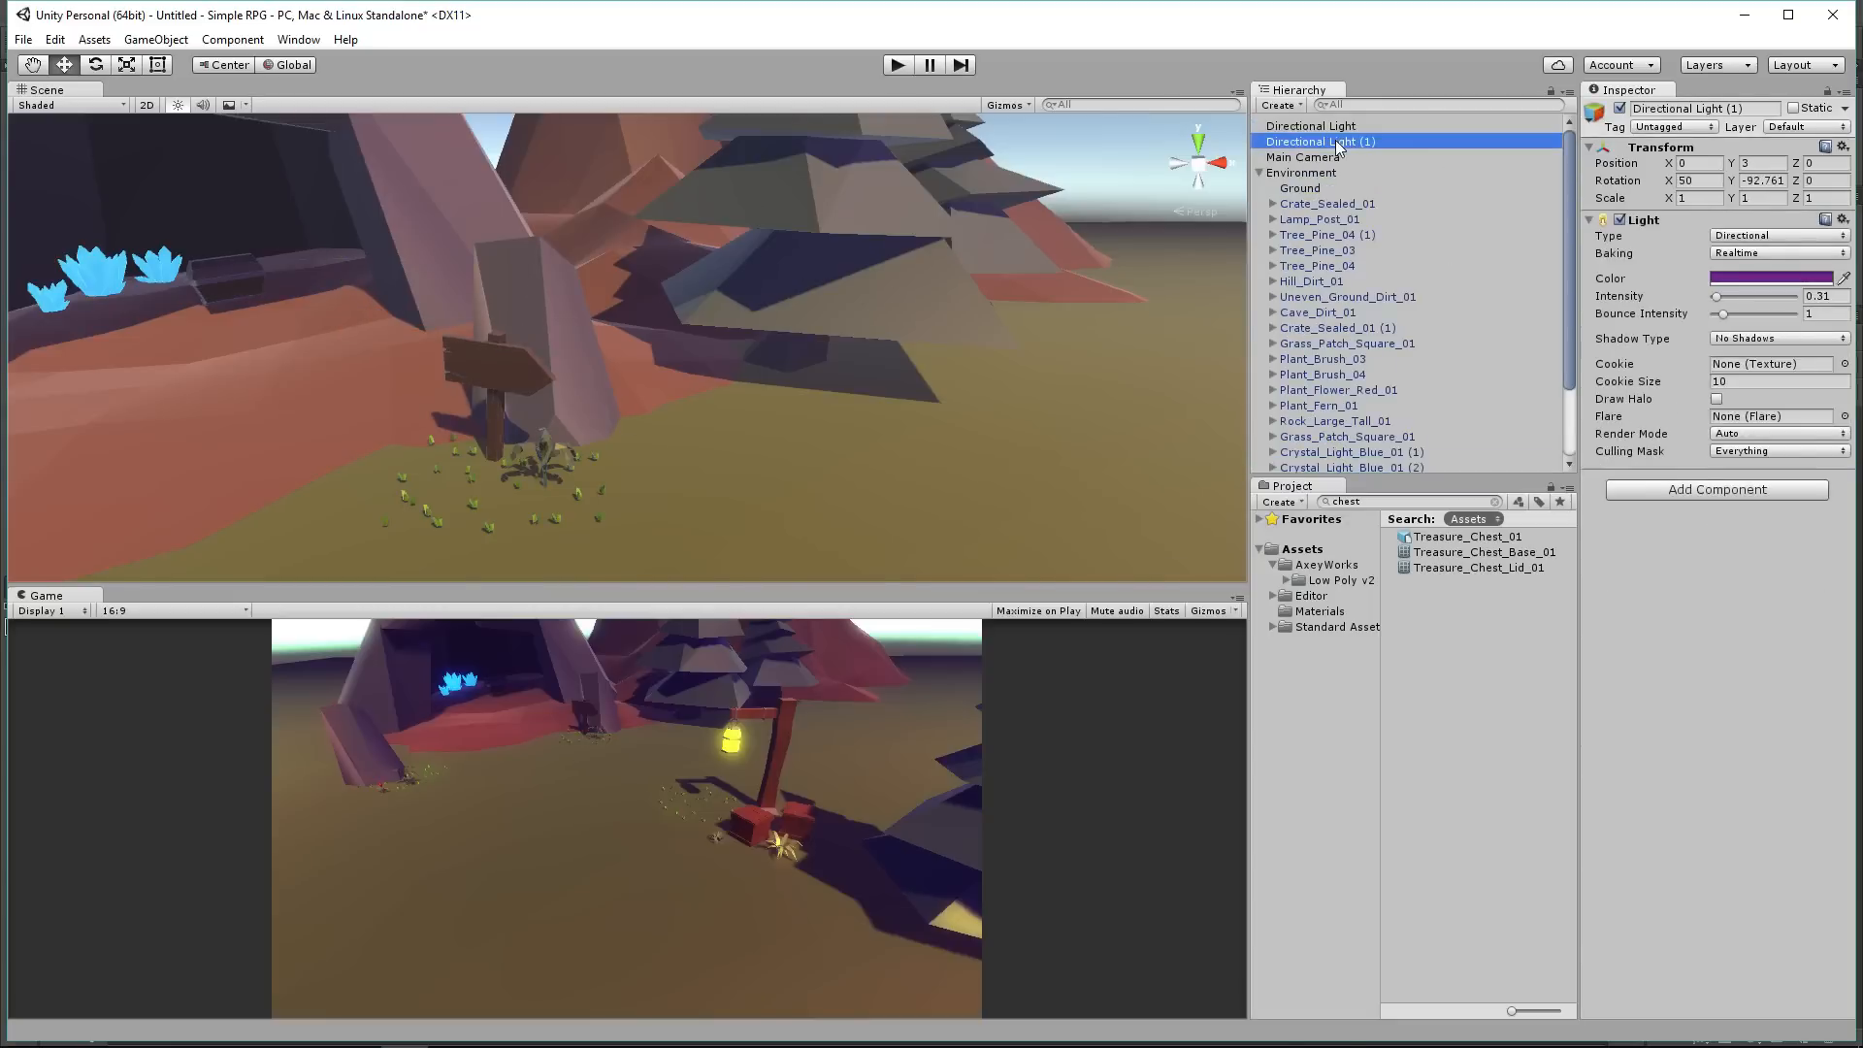
pyautogui.press('f')
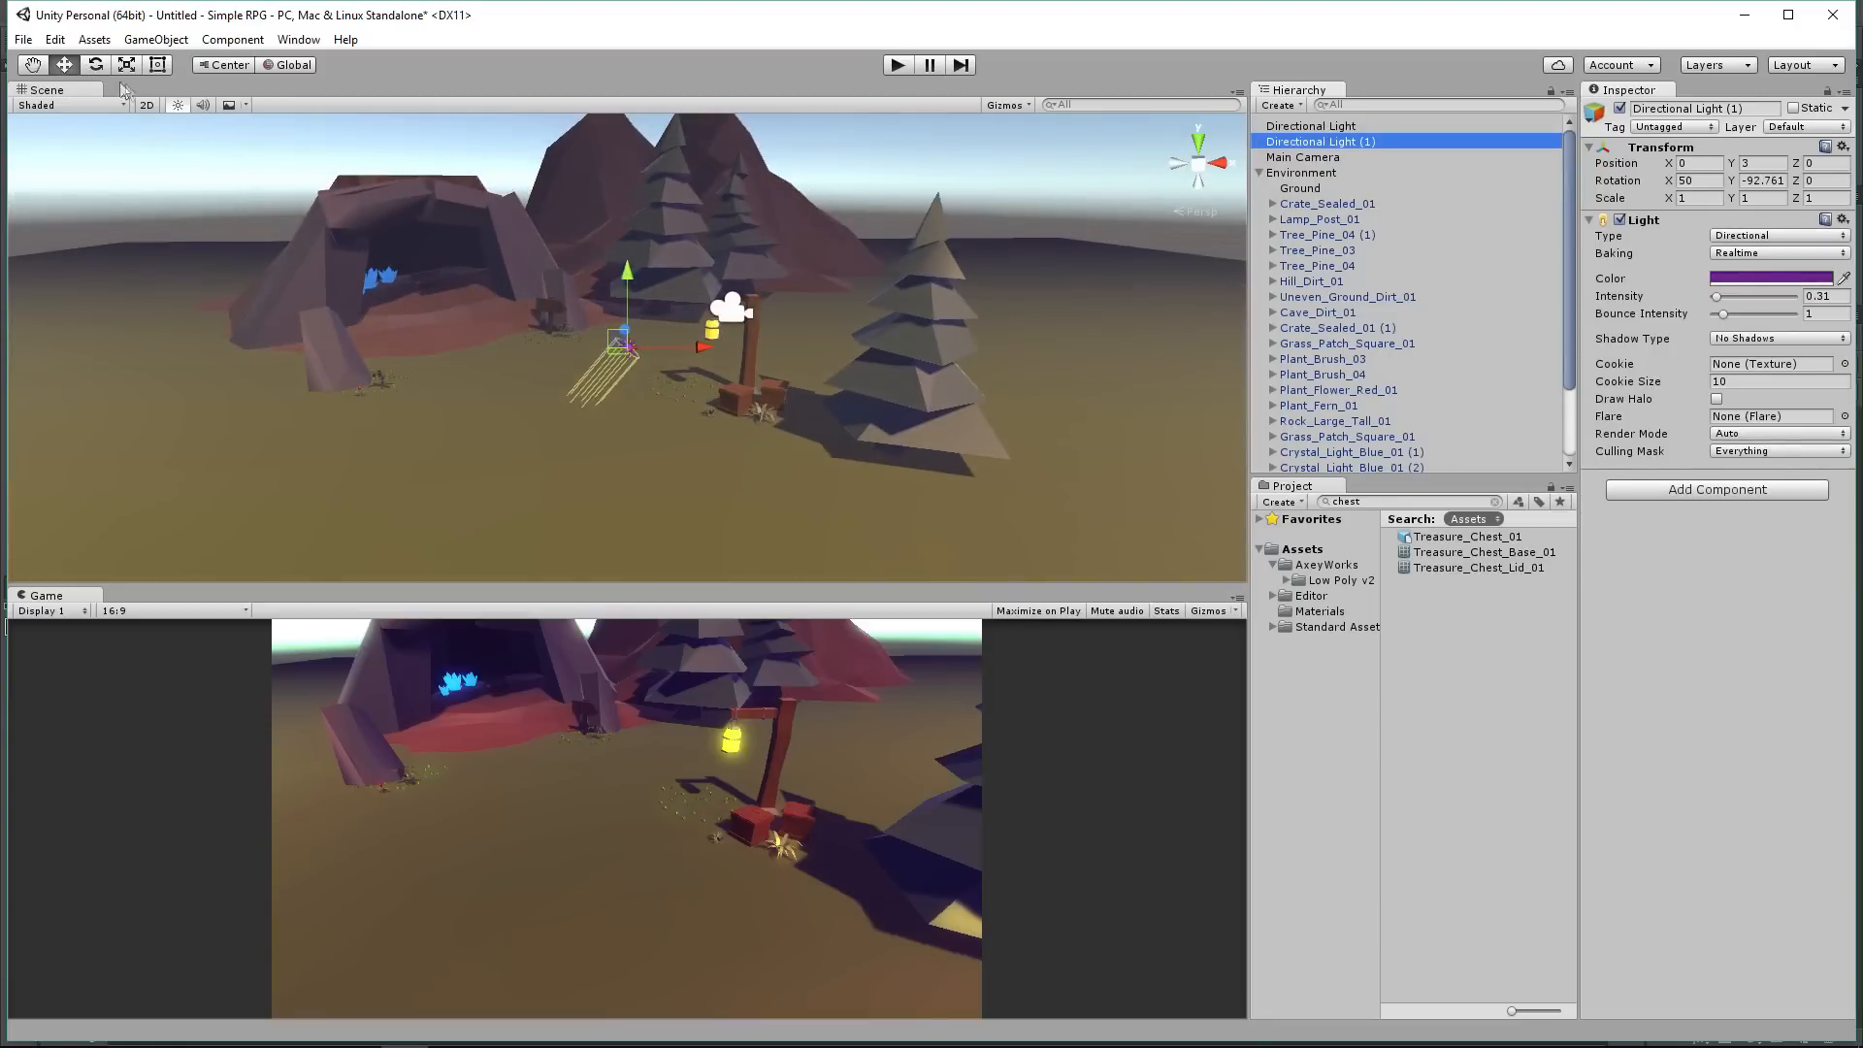
pyautogui.click(96, 65)
pyautogui.moveTo(669, 373); pyautogui.dragTo(410, 475)
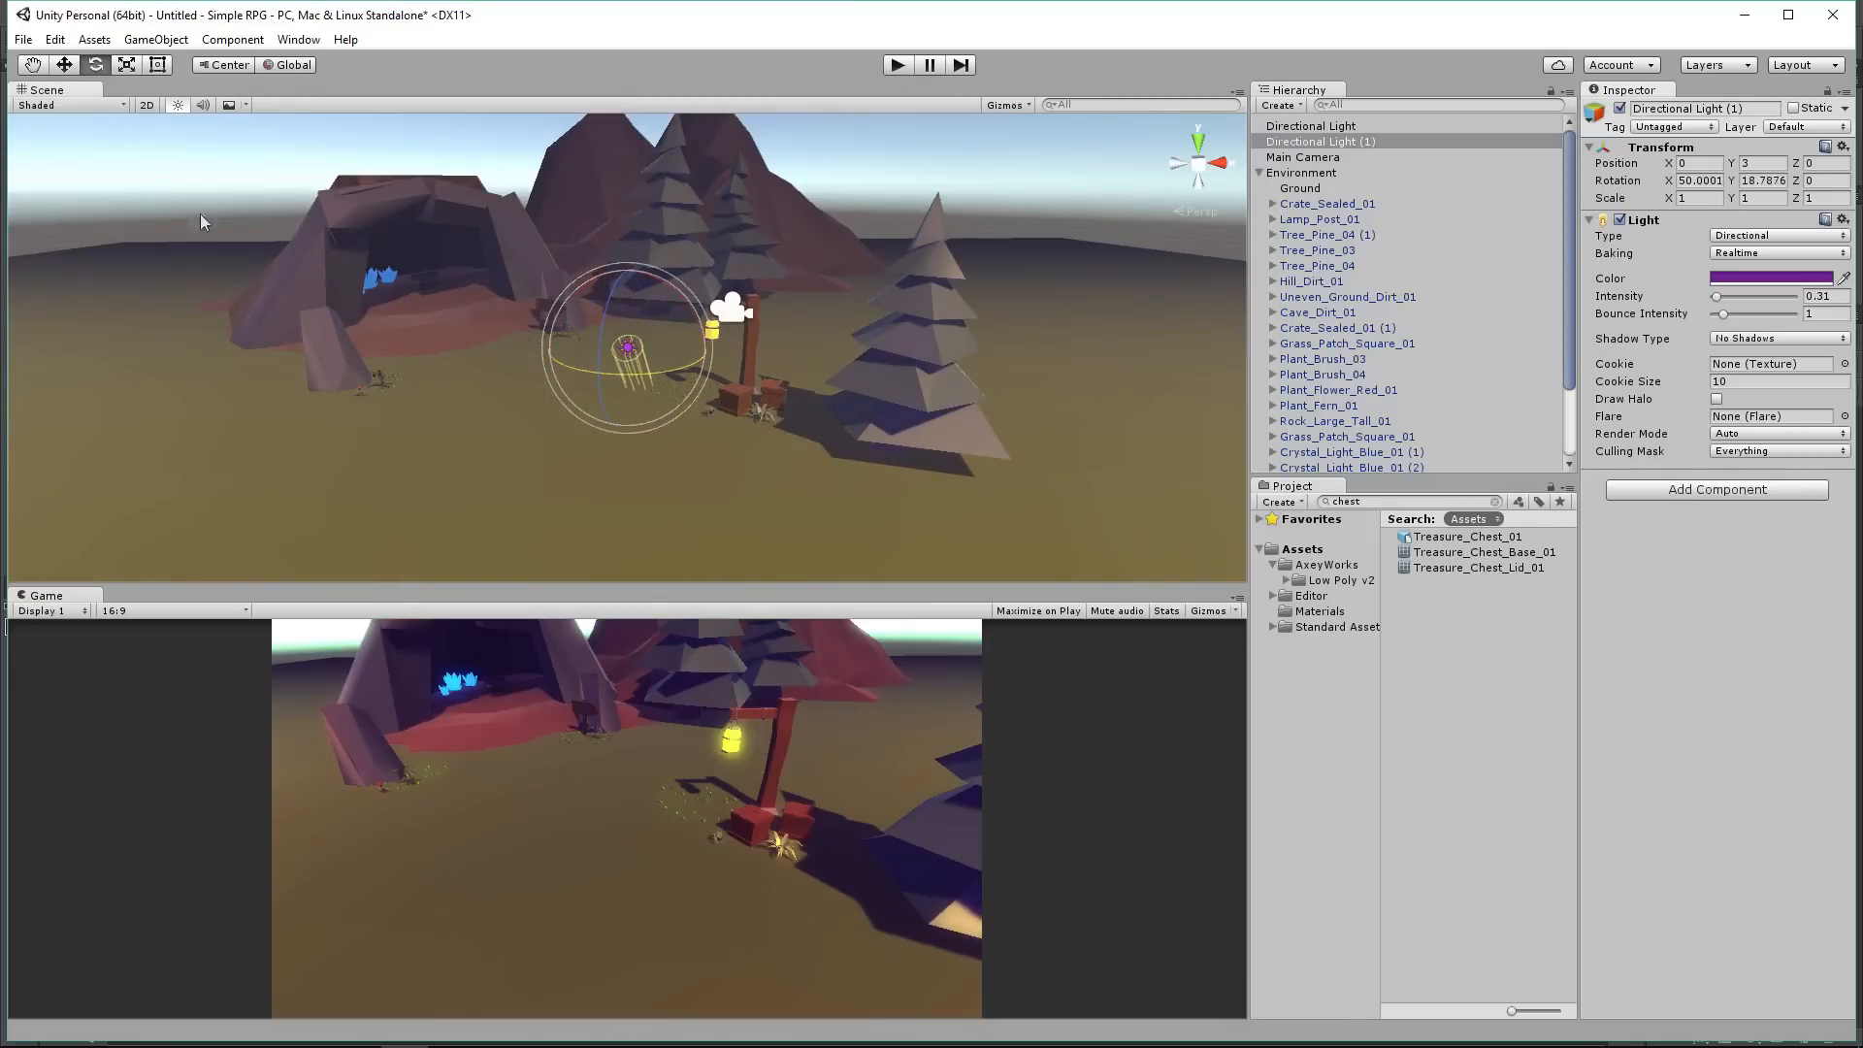
# Step: Rotate the main Directional Light to about 9° around Y
pyautogui.click(628, 347)
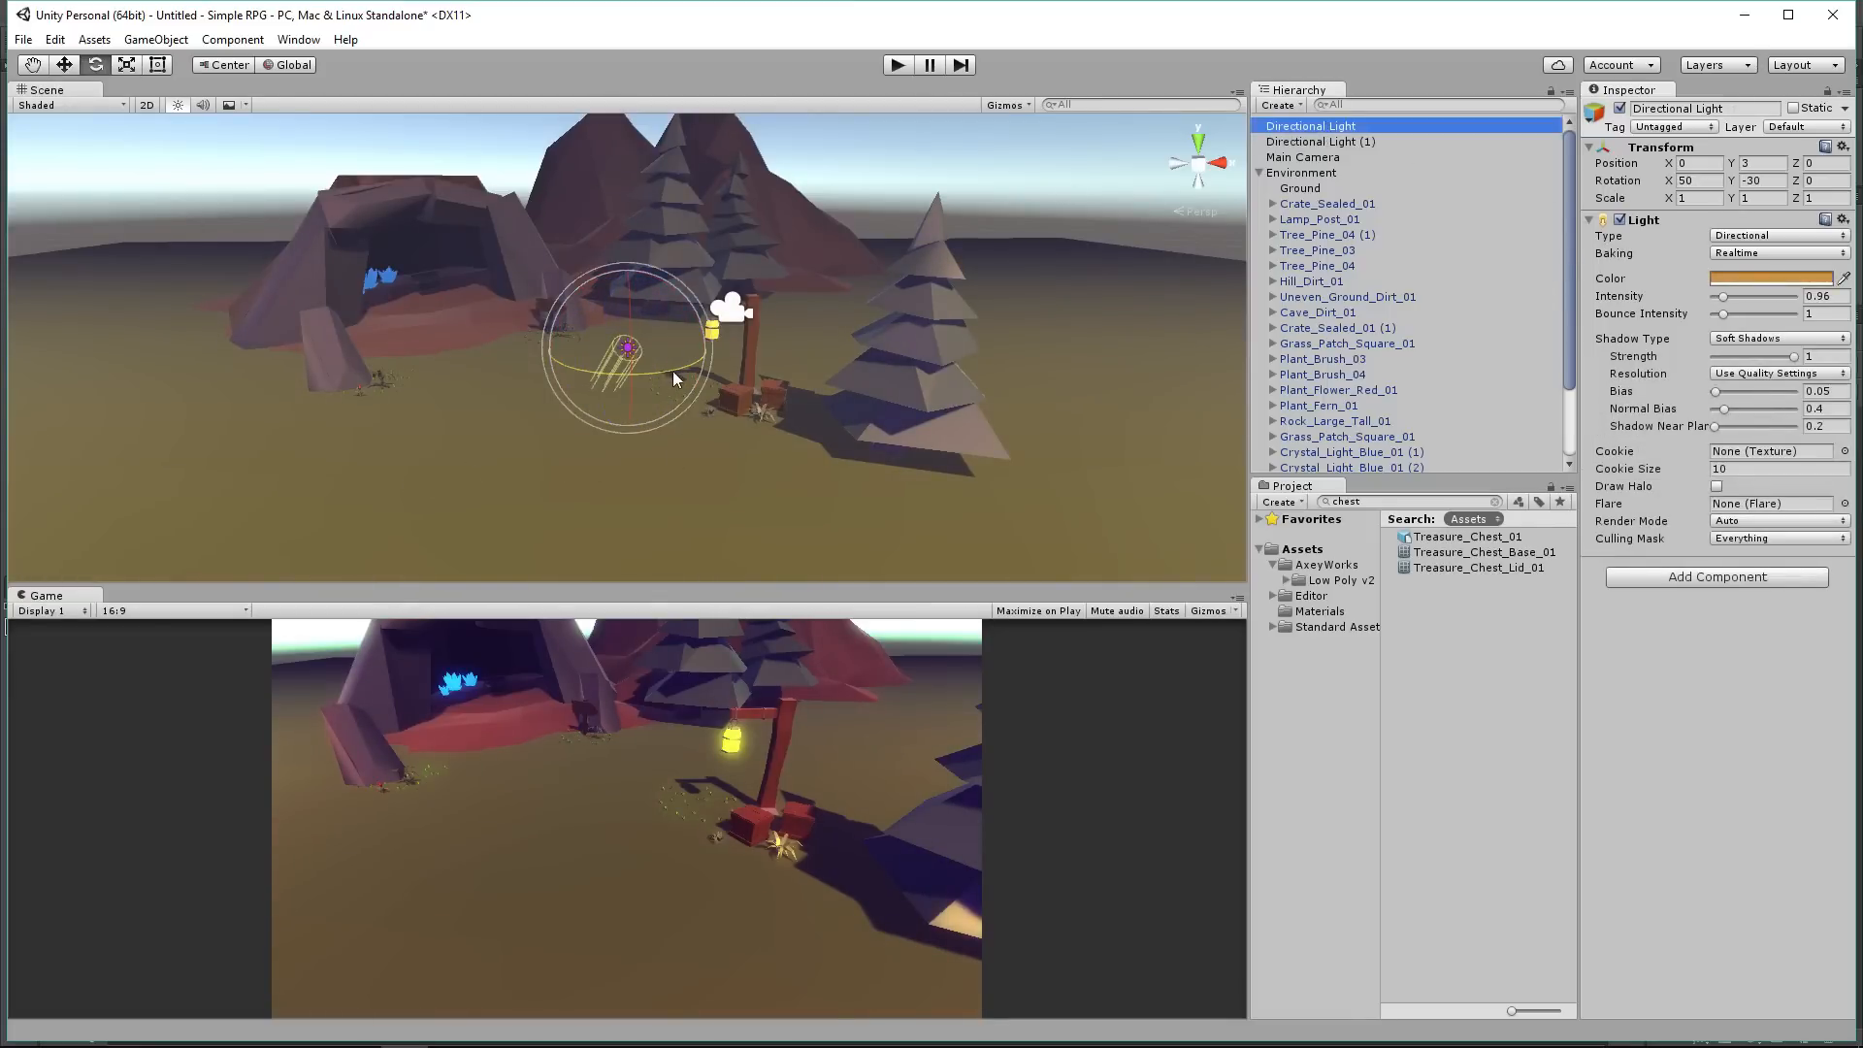
pyautogui.moveTo(625, 382); pyautogui.dragTo(578, 392)
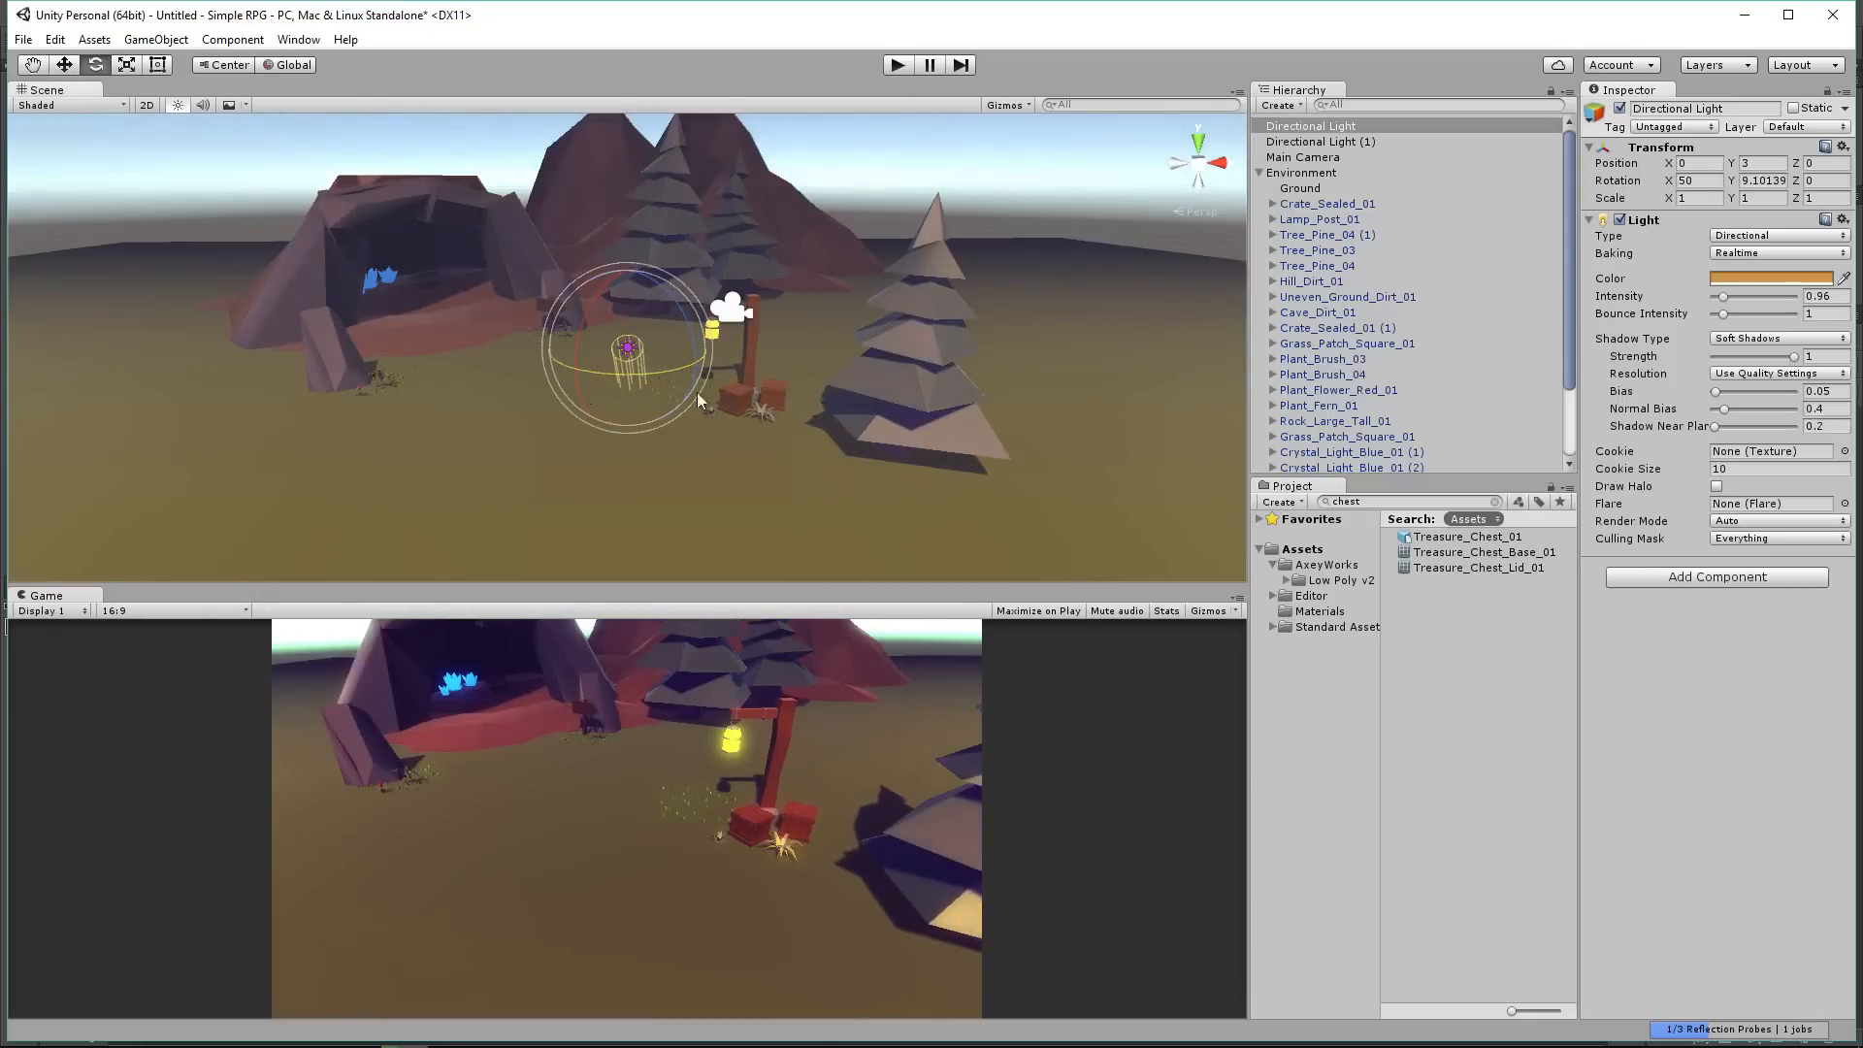
# Step: Rotate Directional Light (1) to about -40° around Y
pyautogui.click(1280, 145)
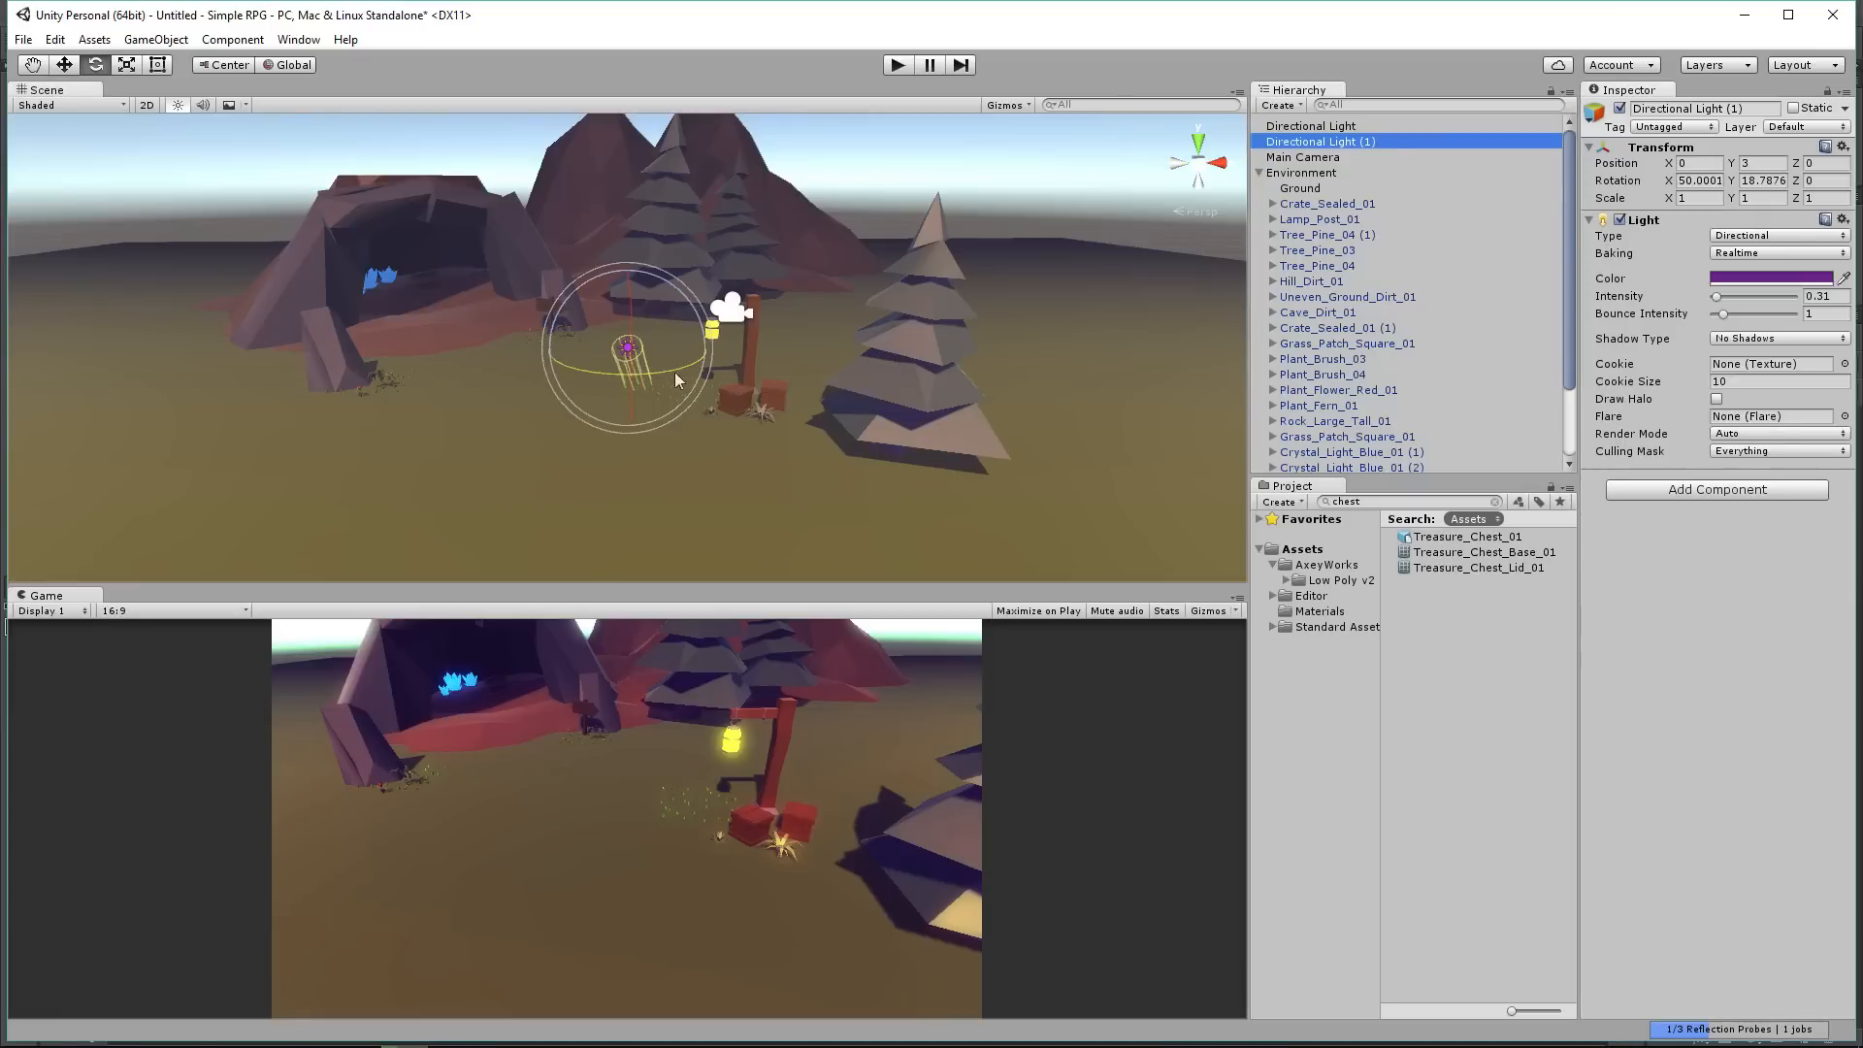
pyautogui.moveTo(782, 370); pyautogui.dragTo(815, 345)
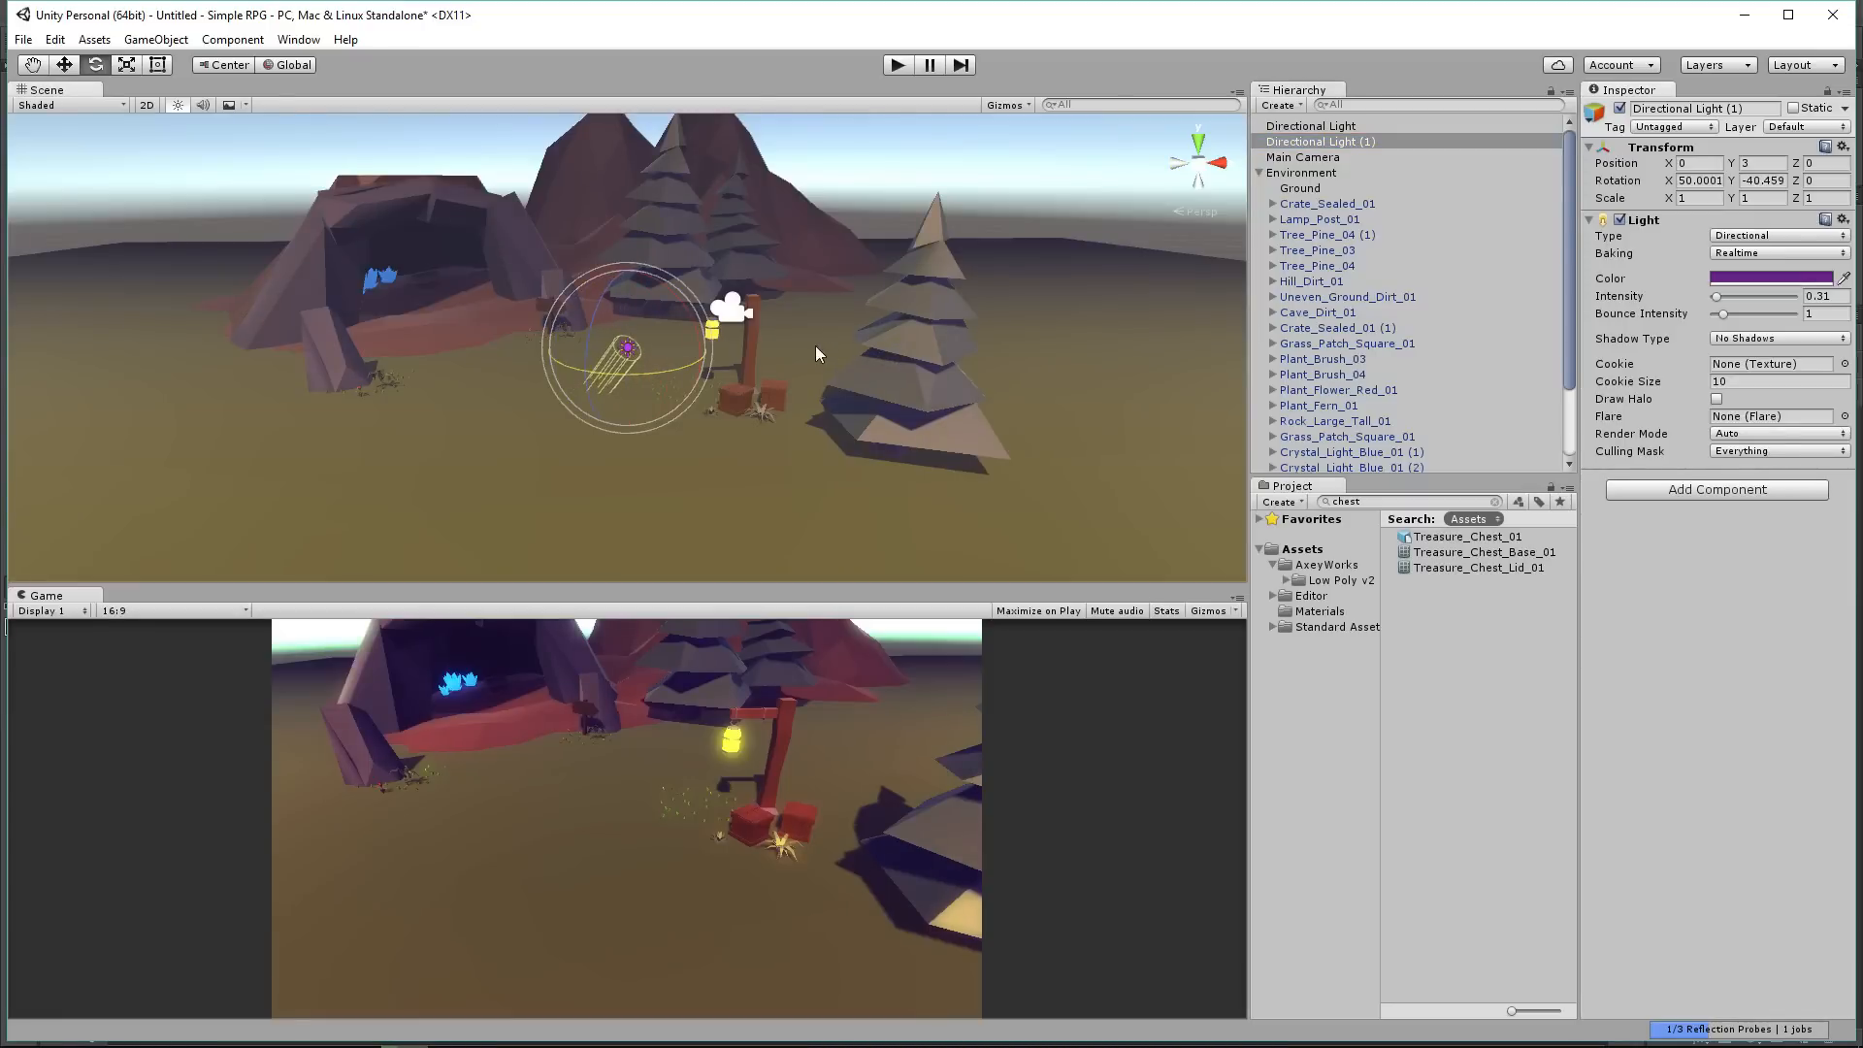
pyautogui.moveTo(829, 317); pyautogui.dragTo(807, 347, button='right')
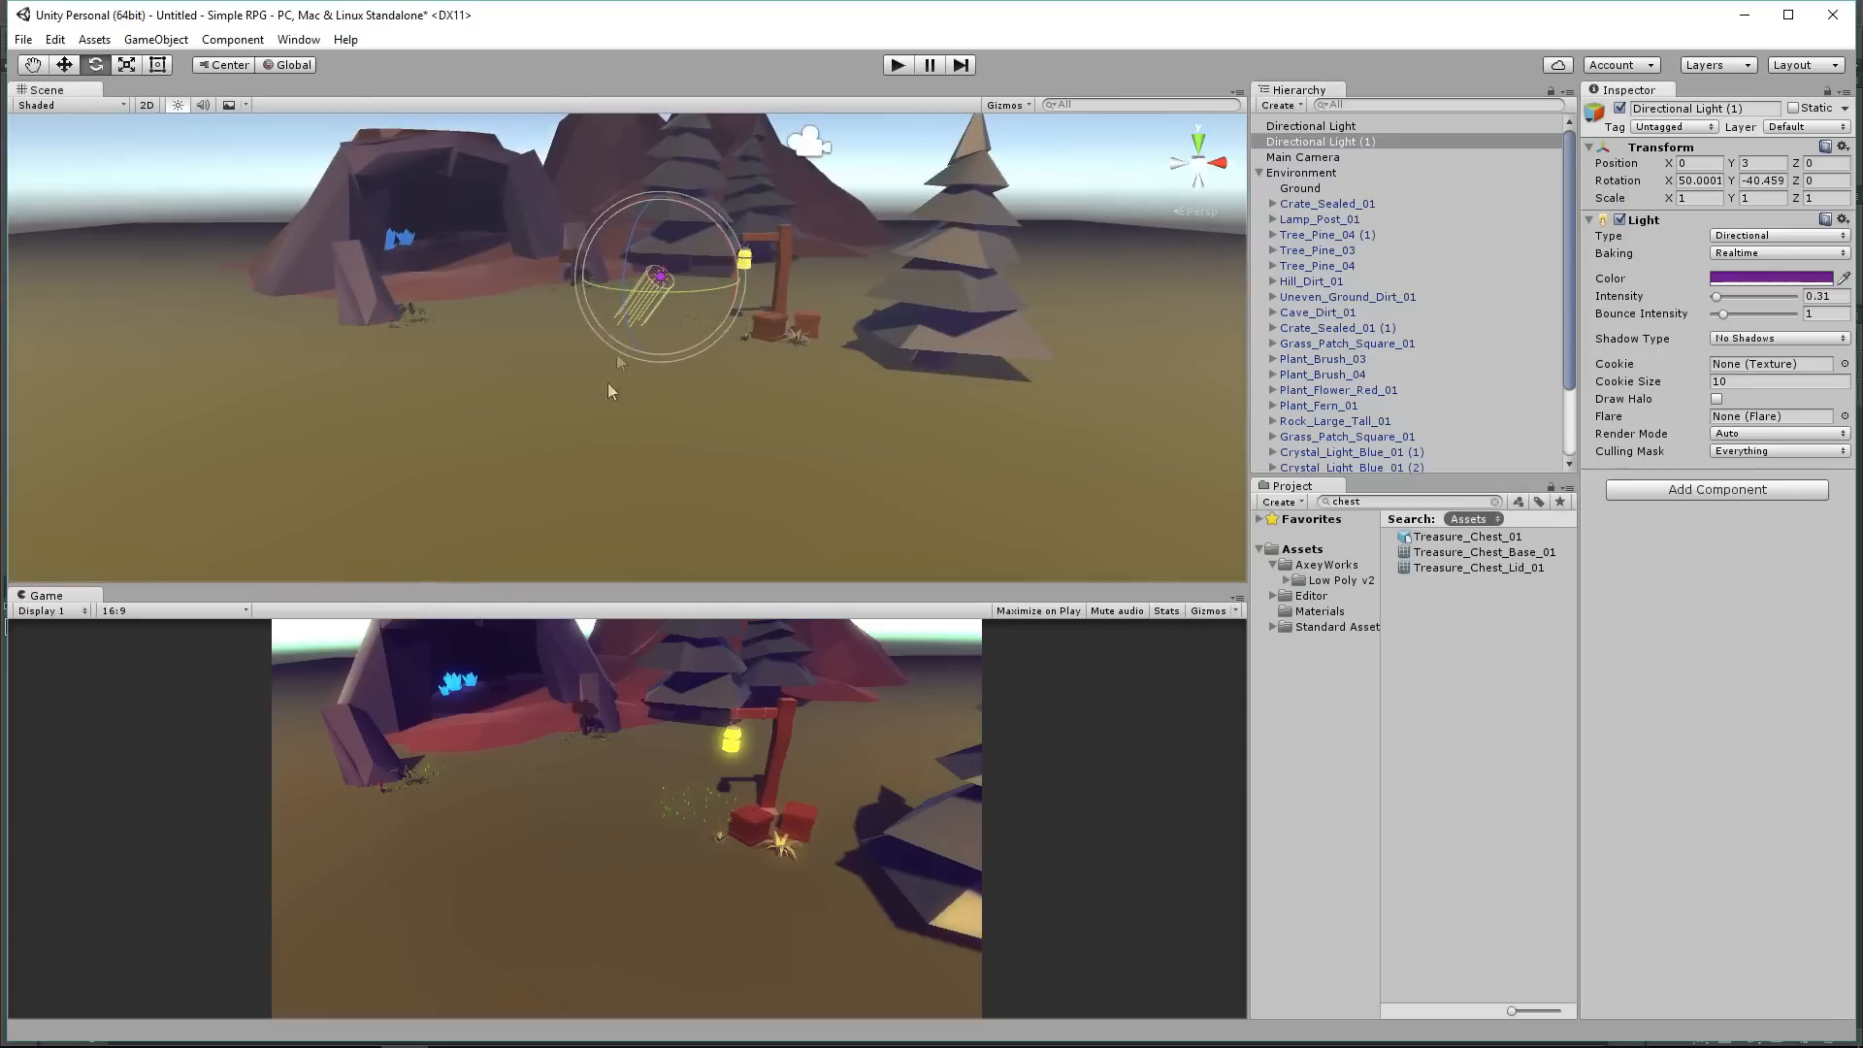
pyautogui.scroll(3, 453, 216)
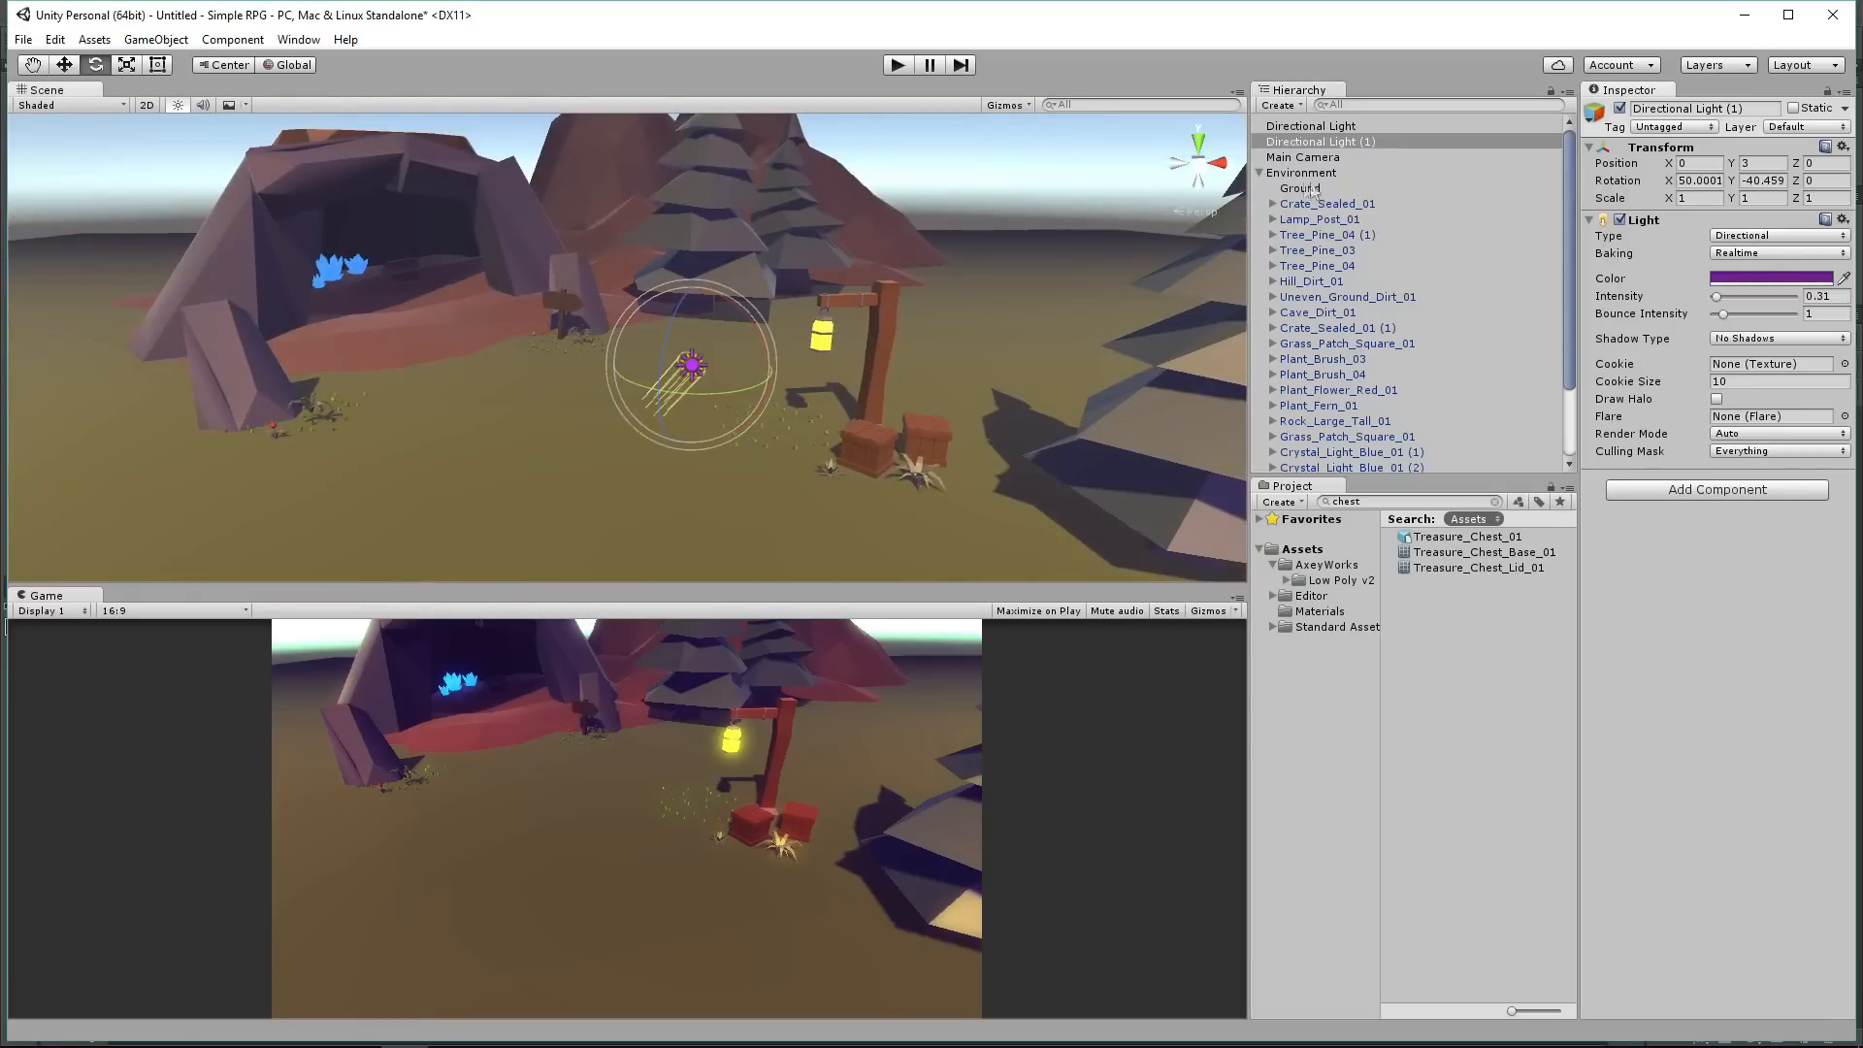
# Step: Add a spotlight as a child of Lamp_Post_01
pyautogui.click(1260, 173)
pyautogui.click(1260, 173)
pyautogui.scroll(-3, 1339, 277)
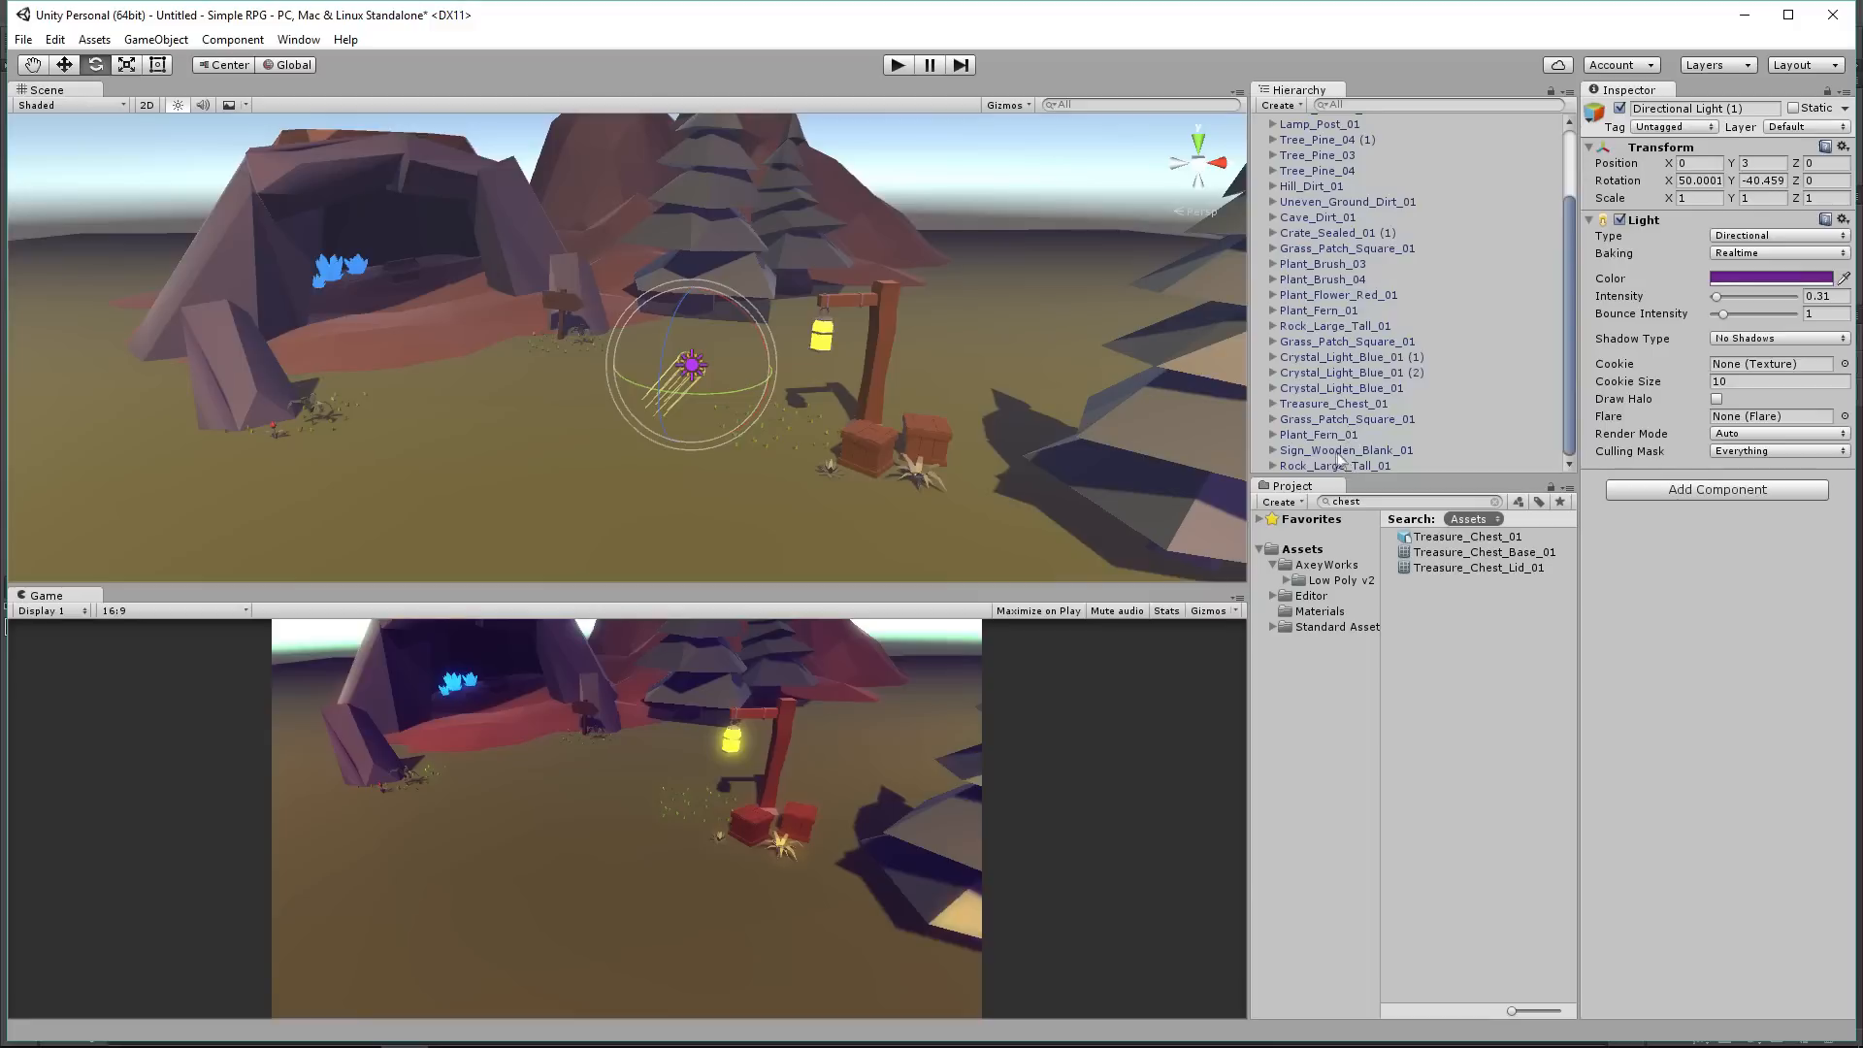
pyautogui.scroll(3, 1295, 241)
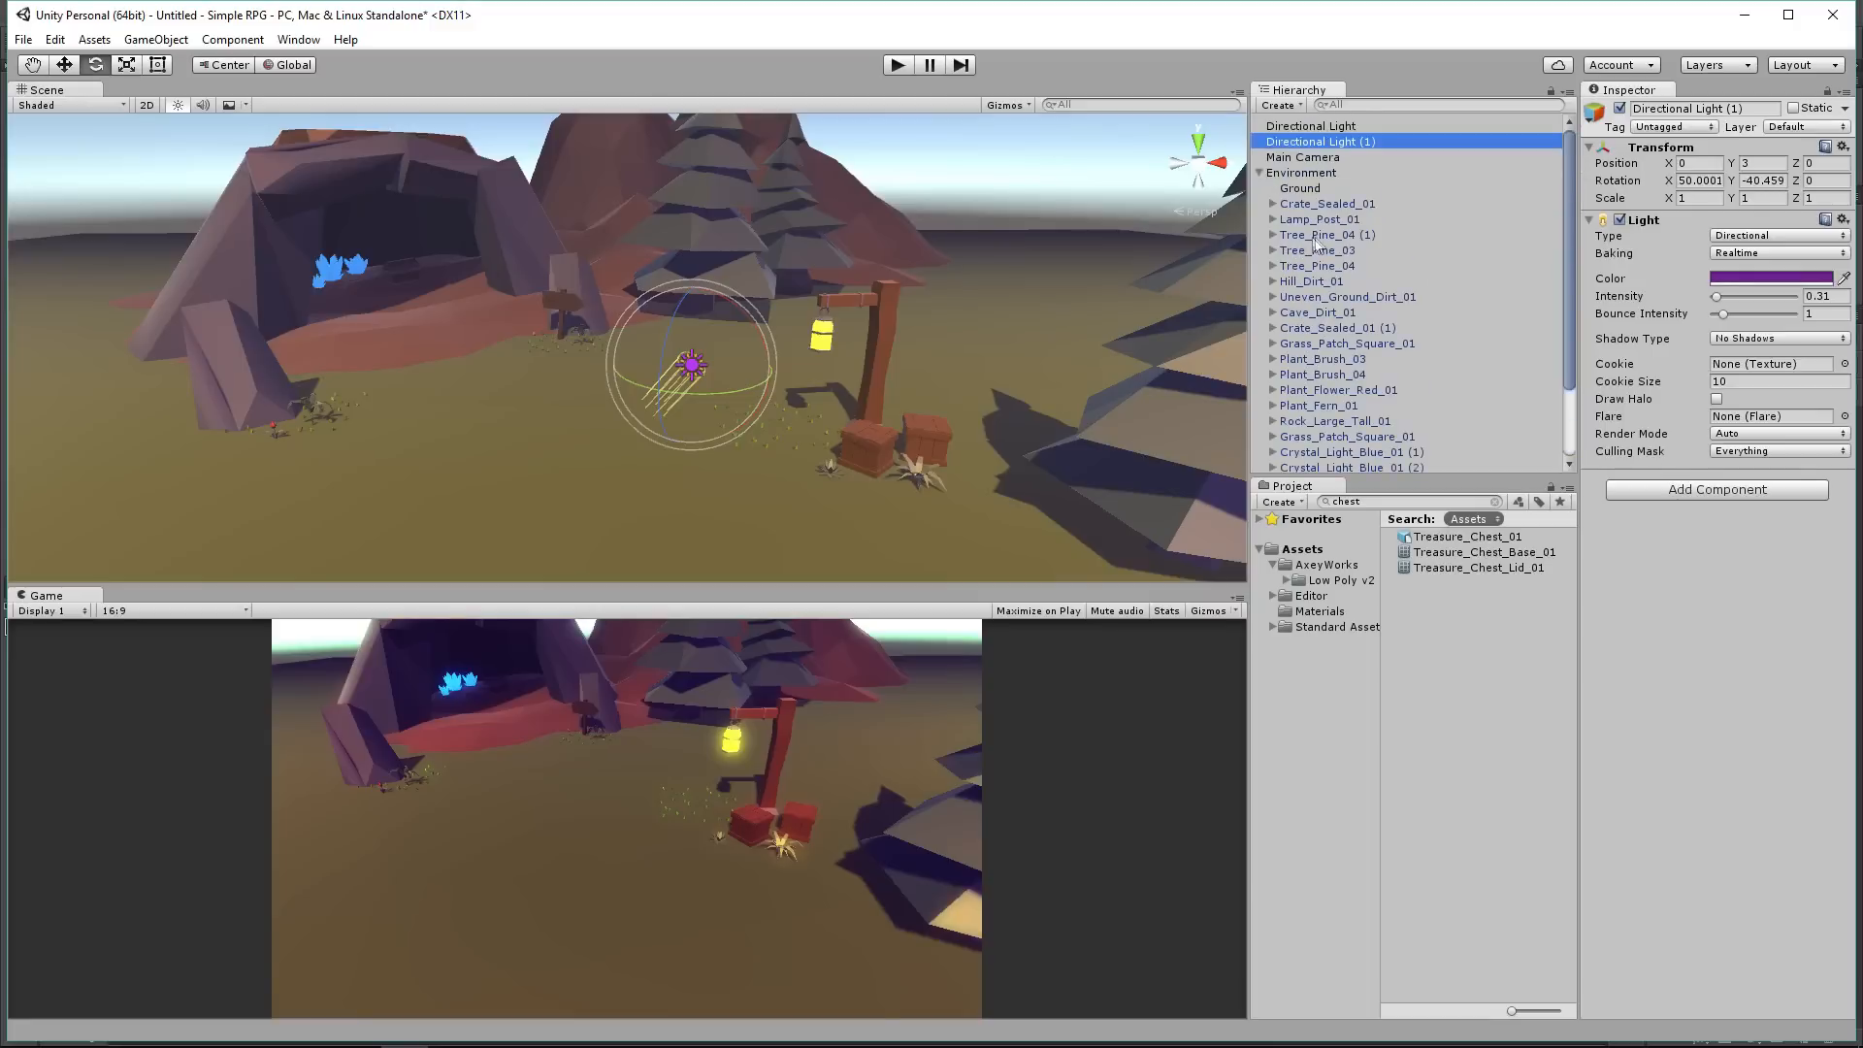
pyautogui.click(1295, 222)
pyautogui.click(1273, 219)
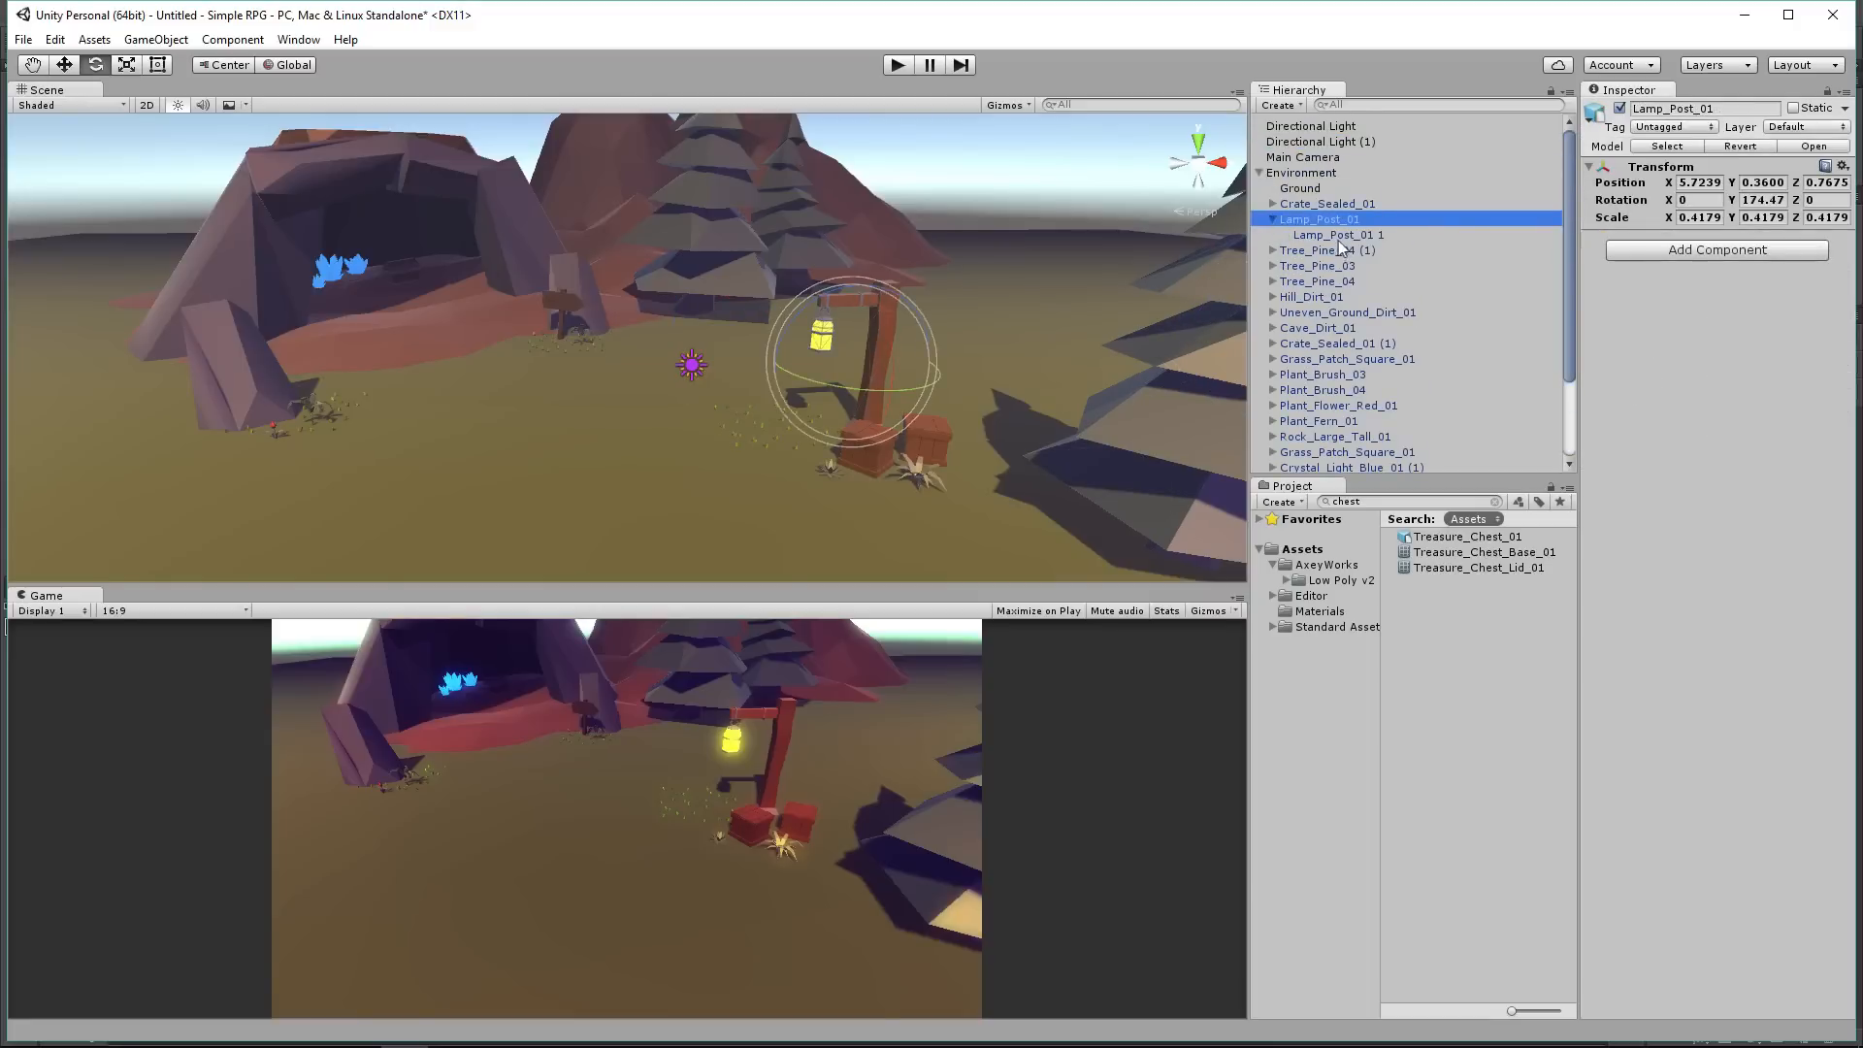
pyautogui.doubleClick(1335, 235)
pyautogui.moveTo(1057, 363); pyautogui.dragTo(970, 390, button='right')
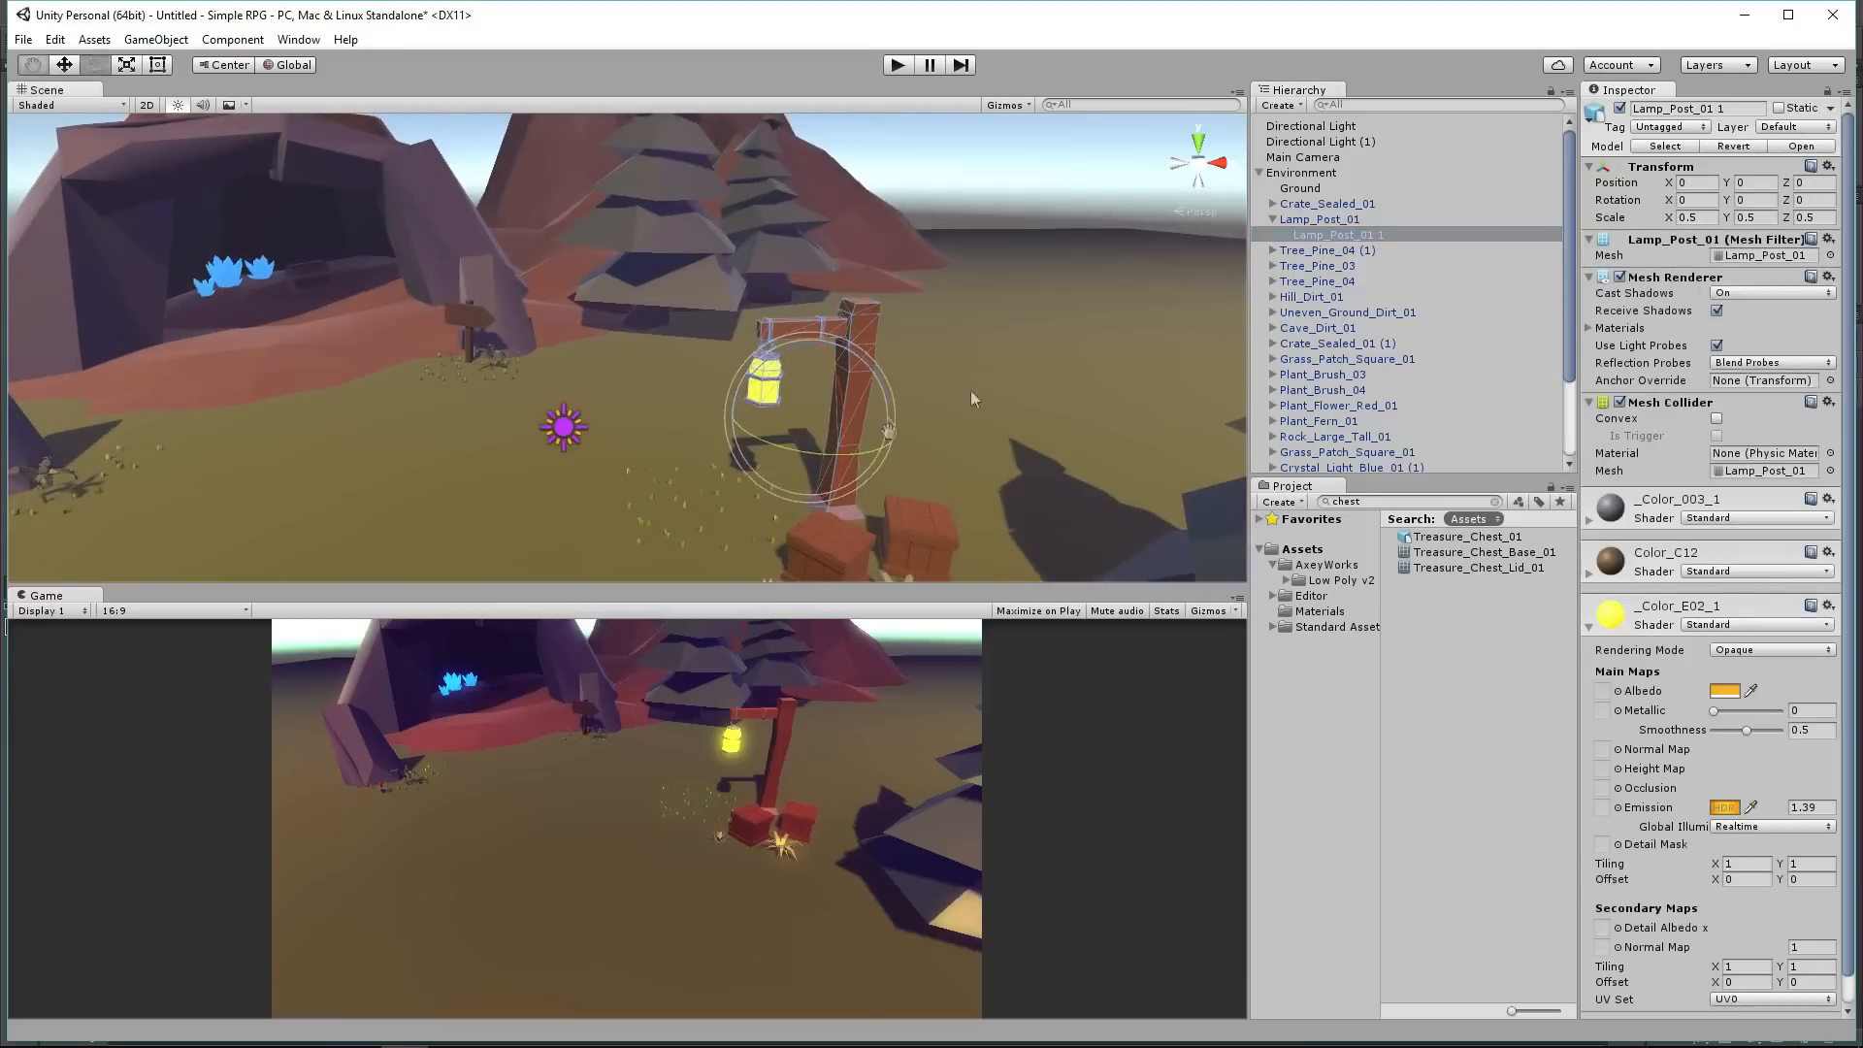
pyautogui.rightClick(1329, 235)
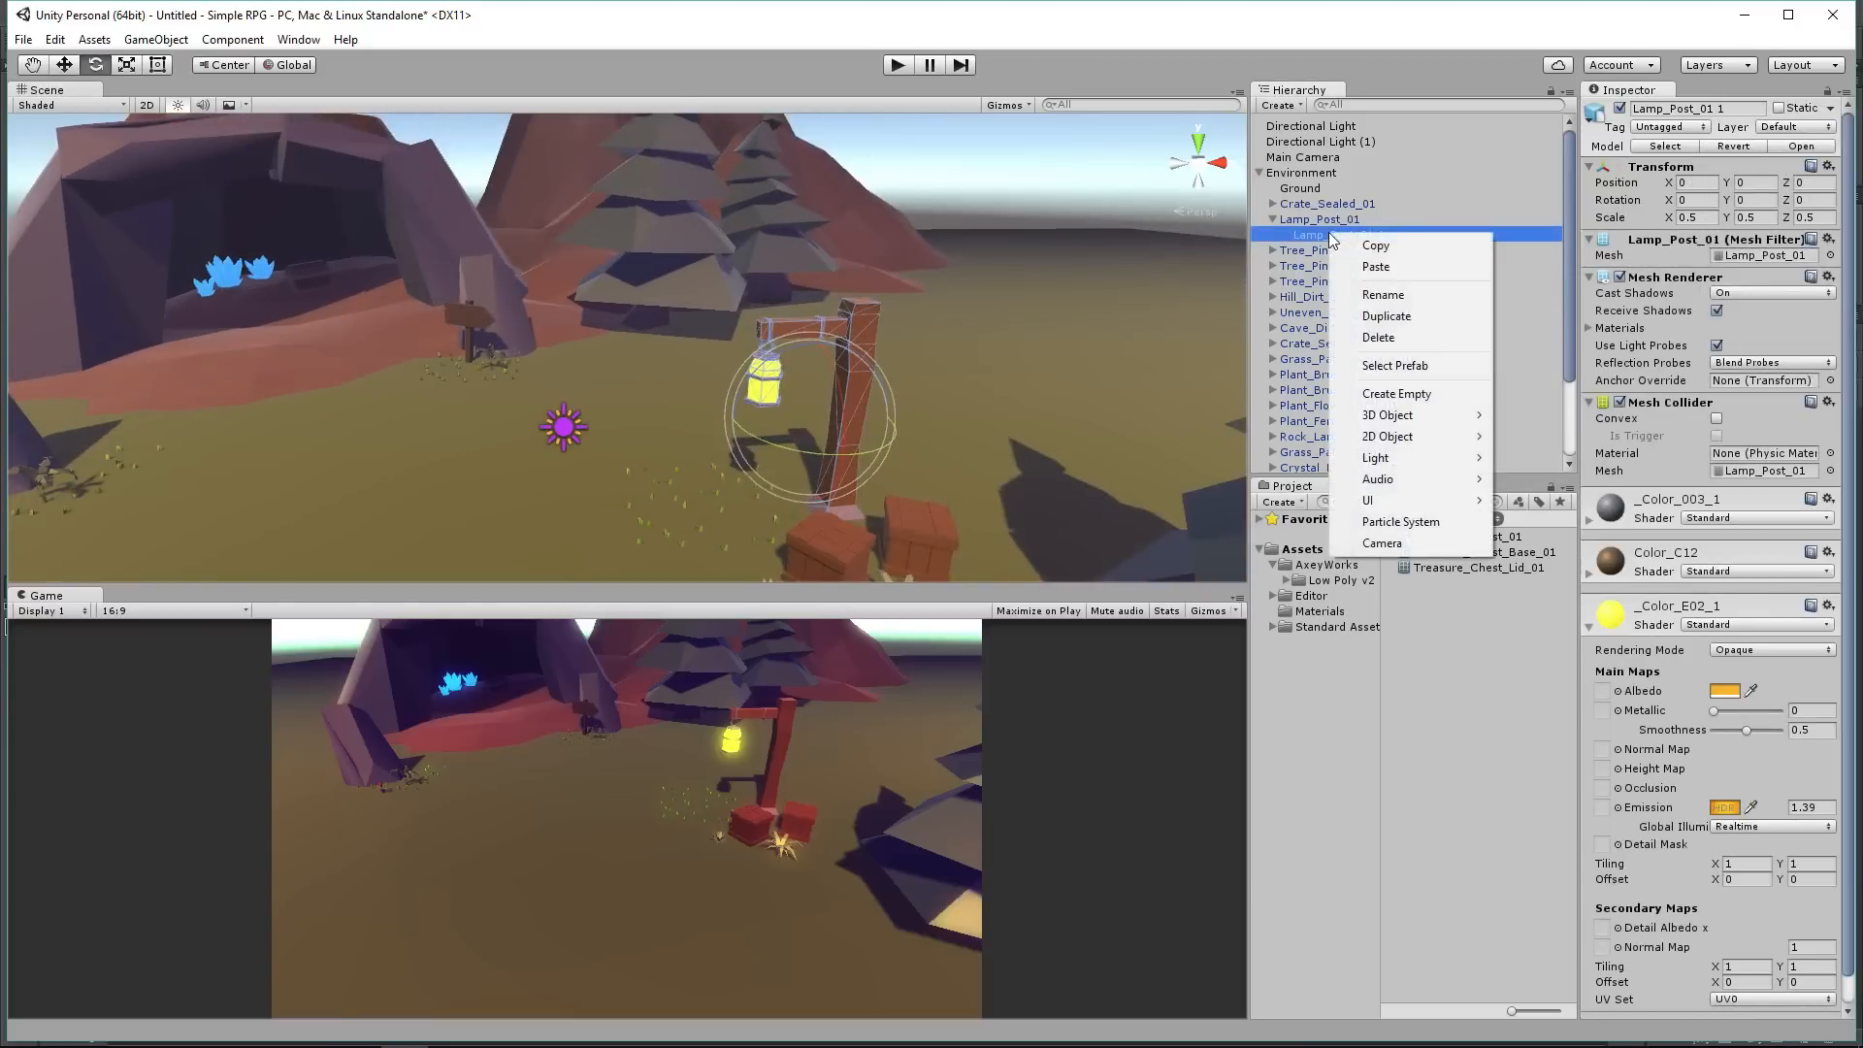
pyautogui.click(1318, 219)
pyautogui.rightClick(1318, 219)
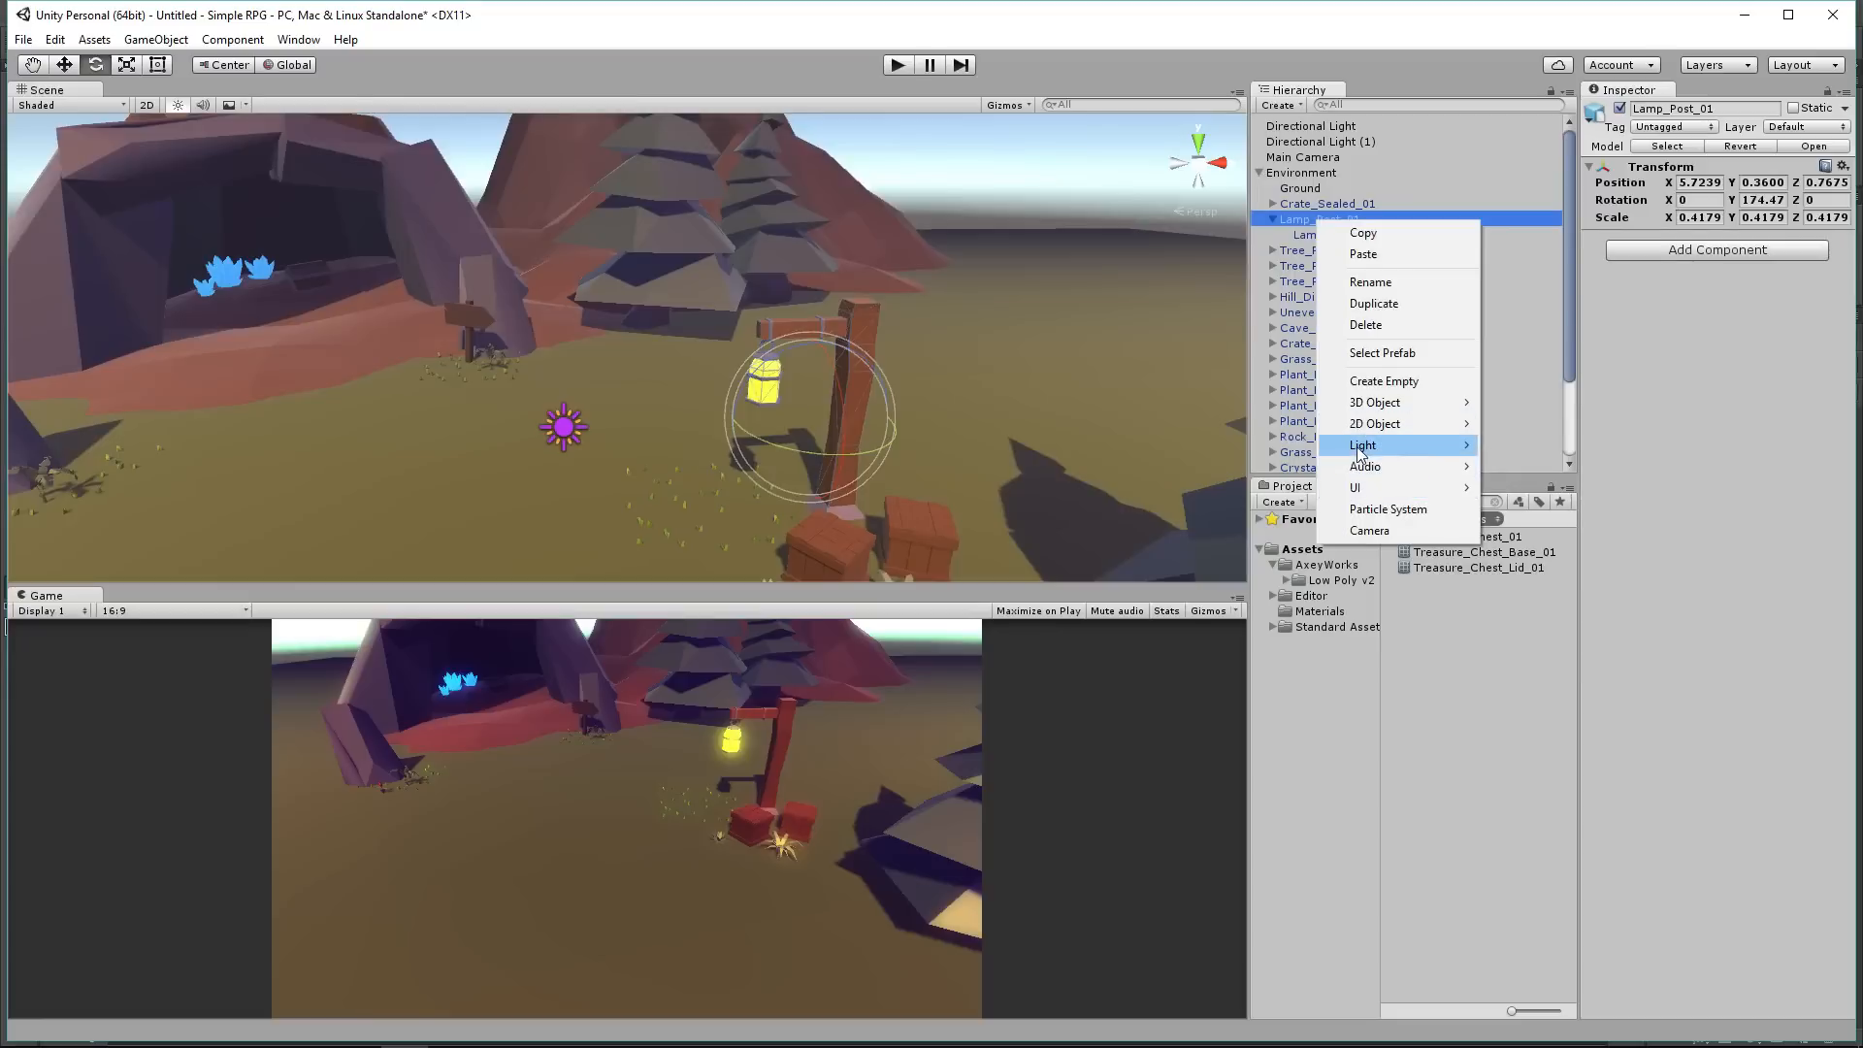
pyautogui.moveTo(1362, 452)
pyautogui.click(1531, 488)
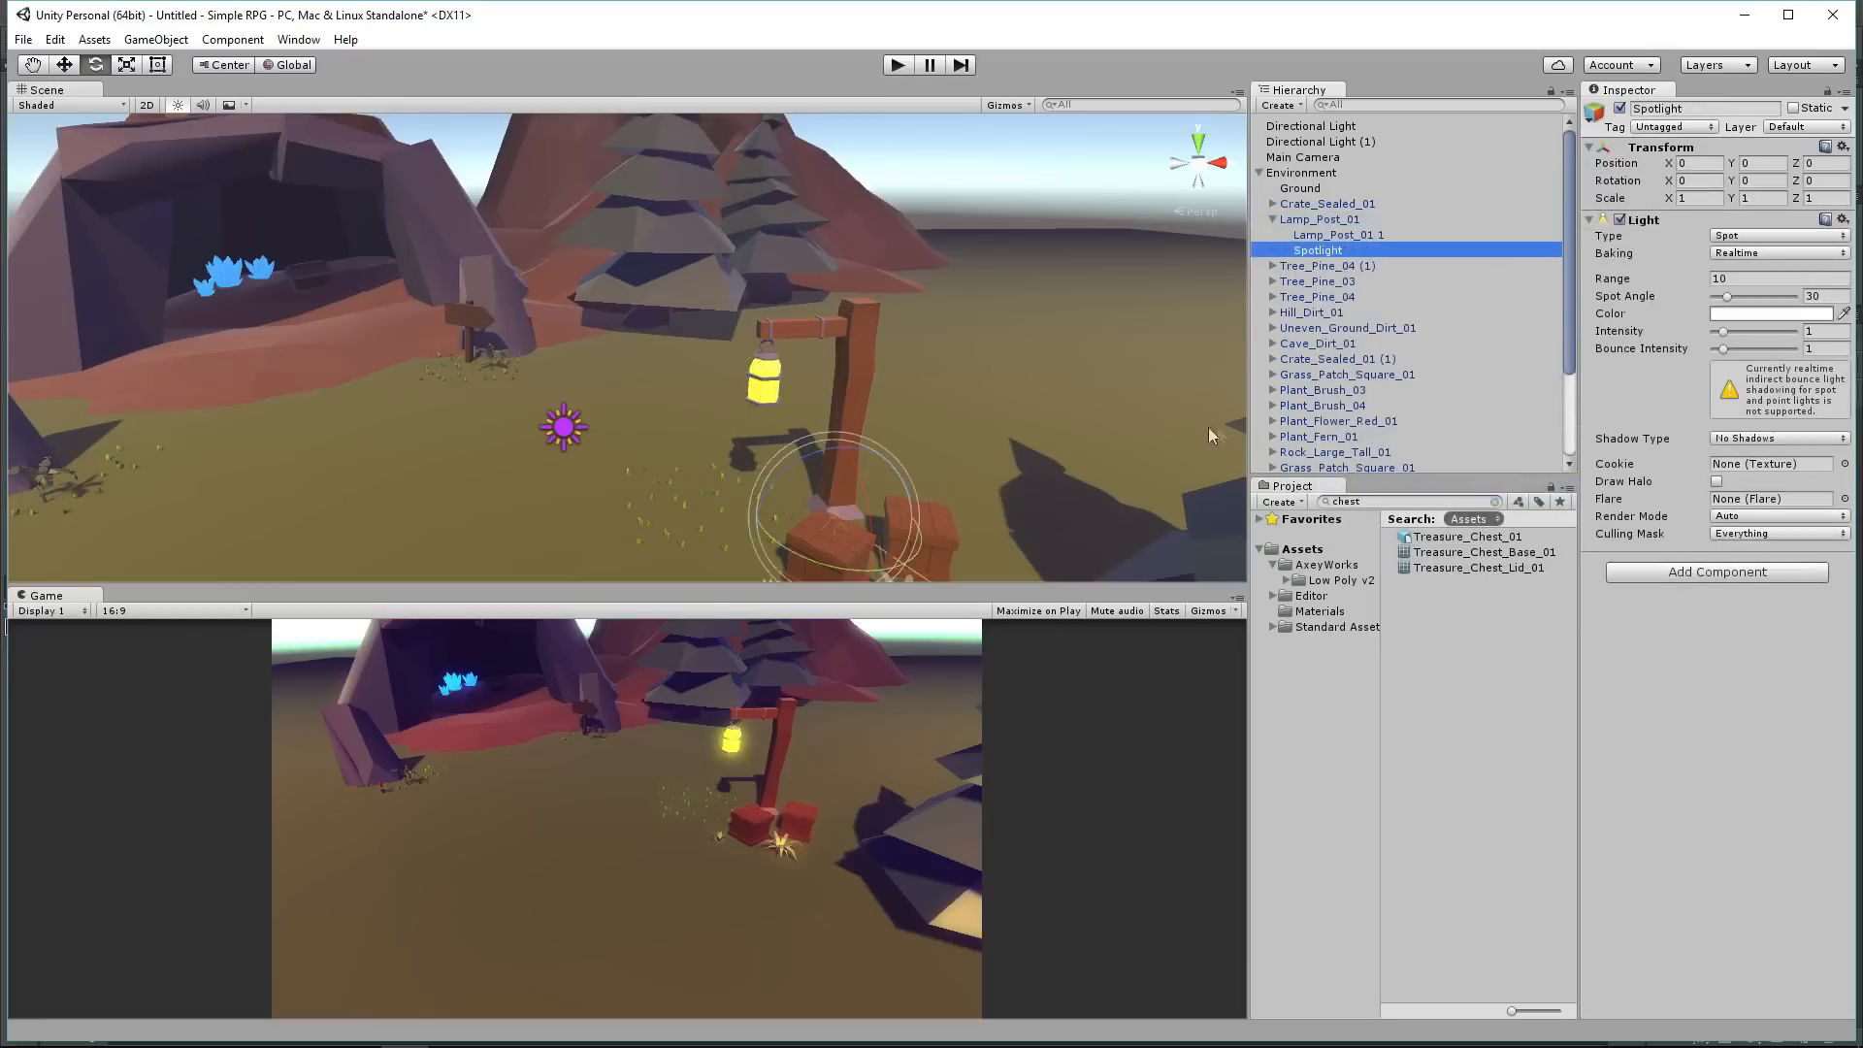
# Step: Raise the spotlight from the lamp post's base and shift it sideways toward the lantern
pyautogui.moveTo(1019, 379); pyautogui.dragTo(944, 362, button='middle')
pyautogui.press('w')
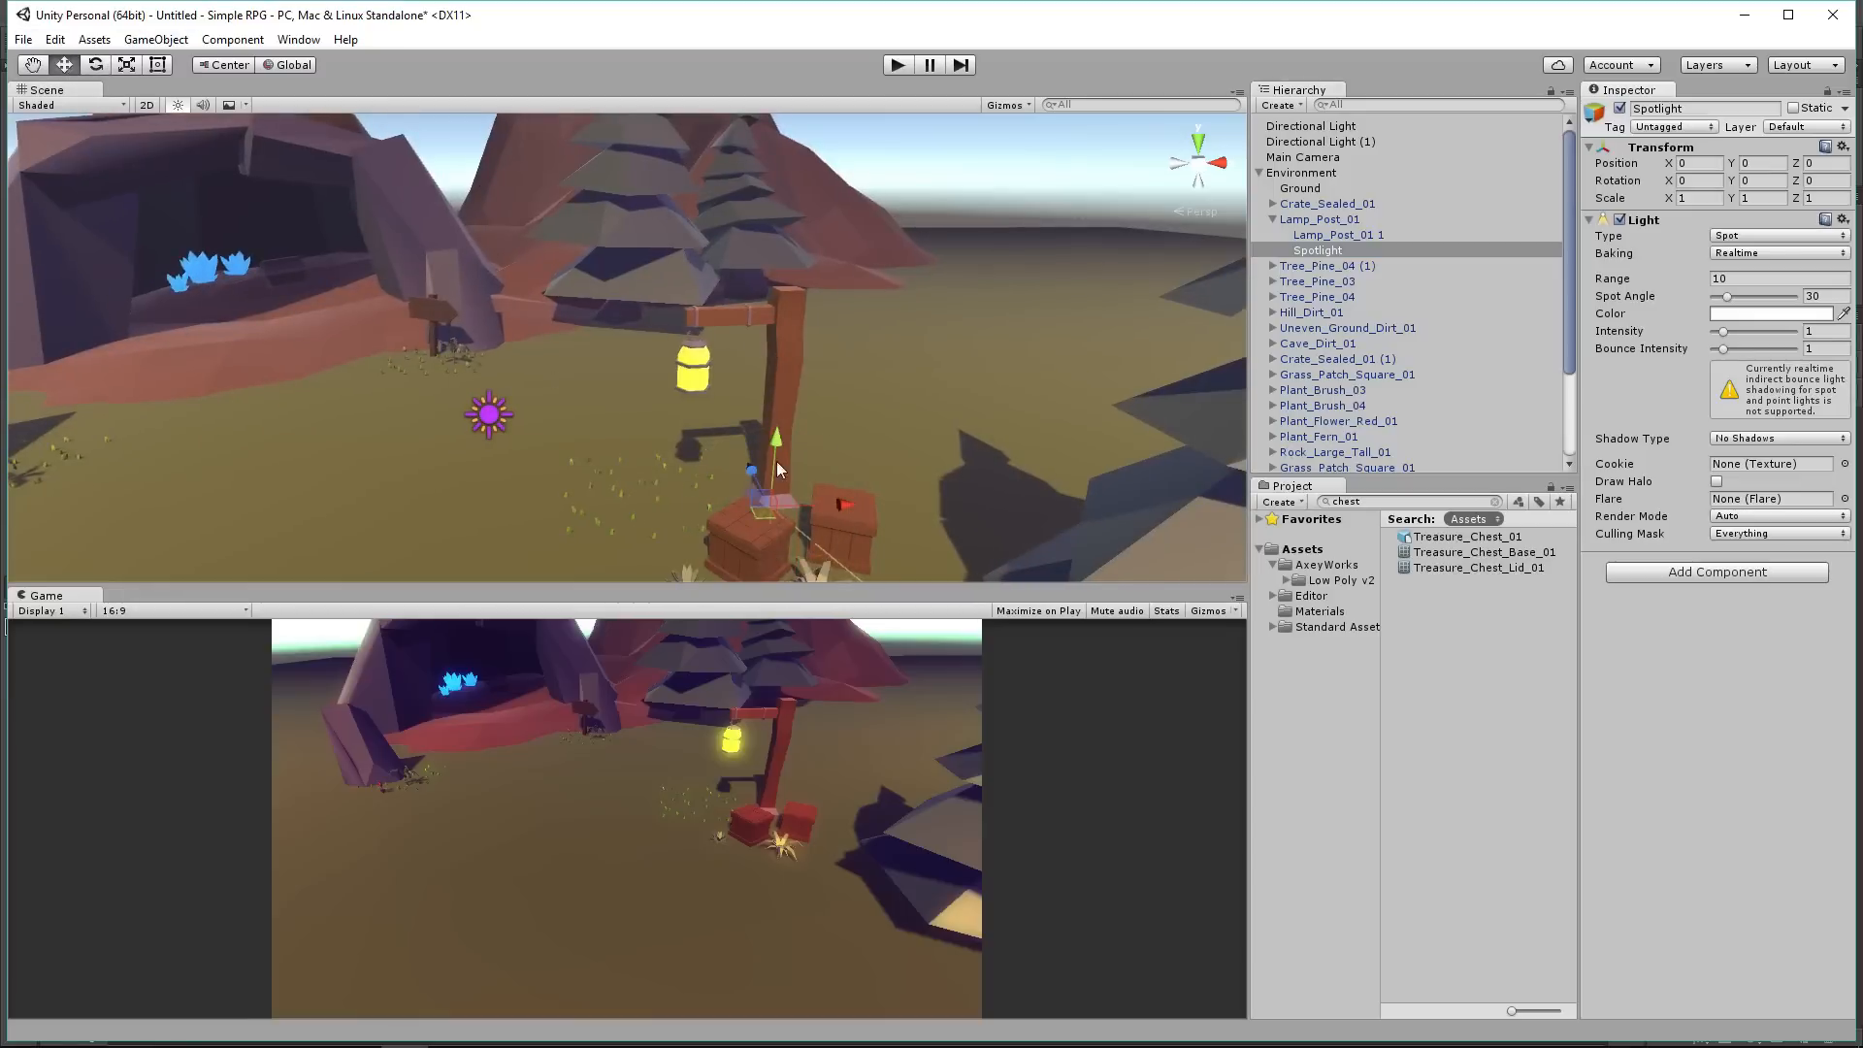
pyautogui.moveTo(772, 462); pyautogui.dragTo(750, 320)
pyautogui.moveTo(835, 363); pyautogui.dragTo(627, 382)
pyautogui.press('f')
pyautogui.scroll(-5, 590, 392)
pyautogui.moveTo(590, 392); pyautogui.dragTo(515, 357, button='middle')
pyautogui.keyDown('alt'); pyautogui.moveTo(776, 456); pyautogui.dragTo(669, 475); pyautogui.keyUp('alt')
pyautogui.moveTo(669, 475); pyautogui.dragTo(976, 184, button='middle')
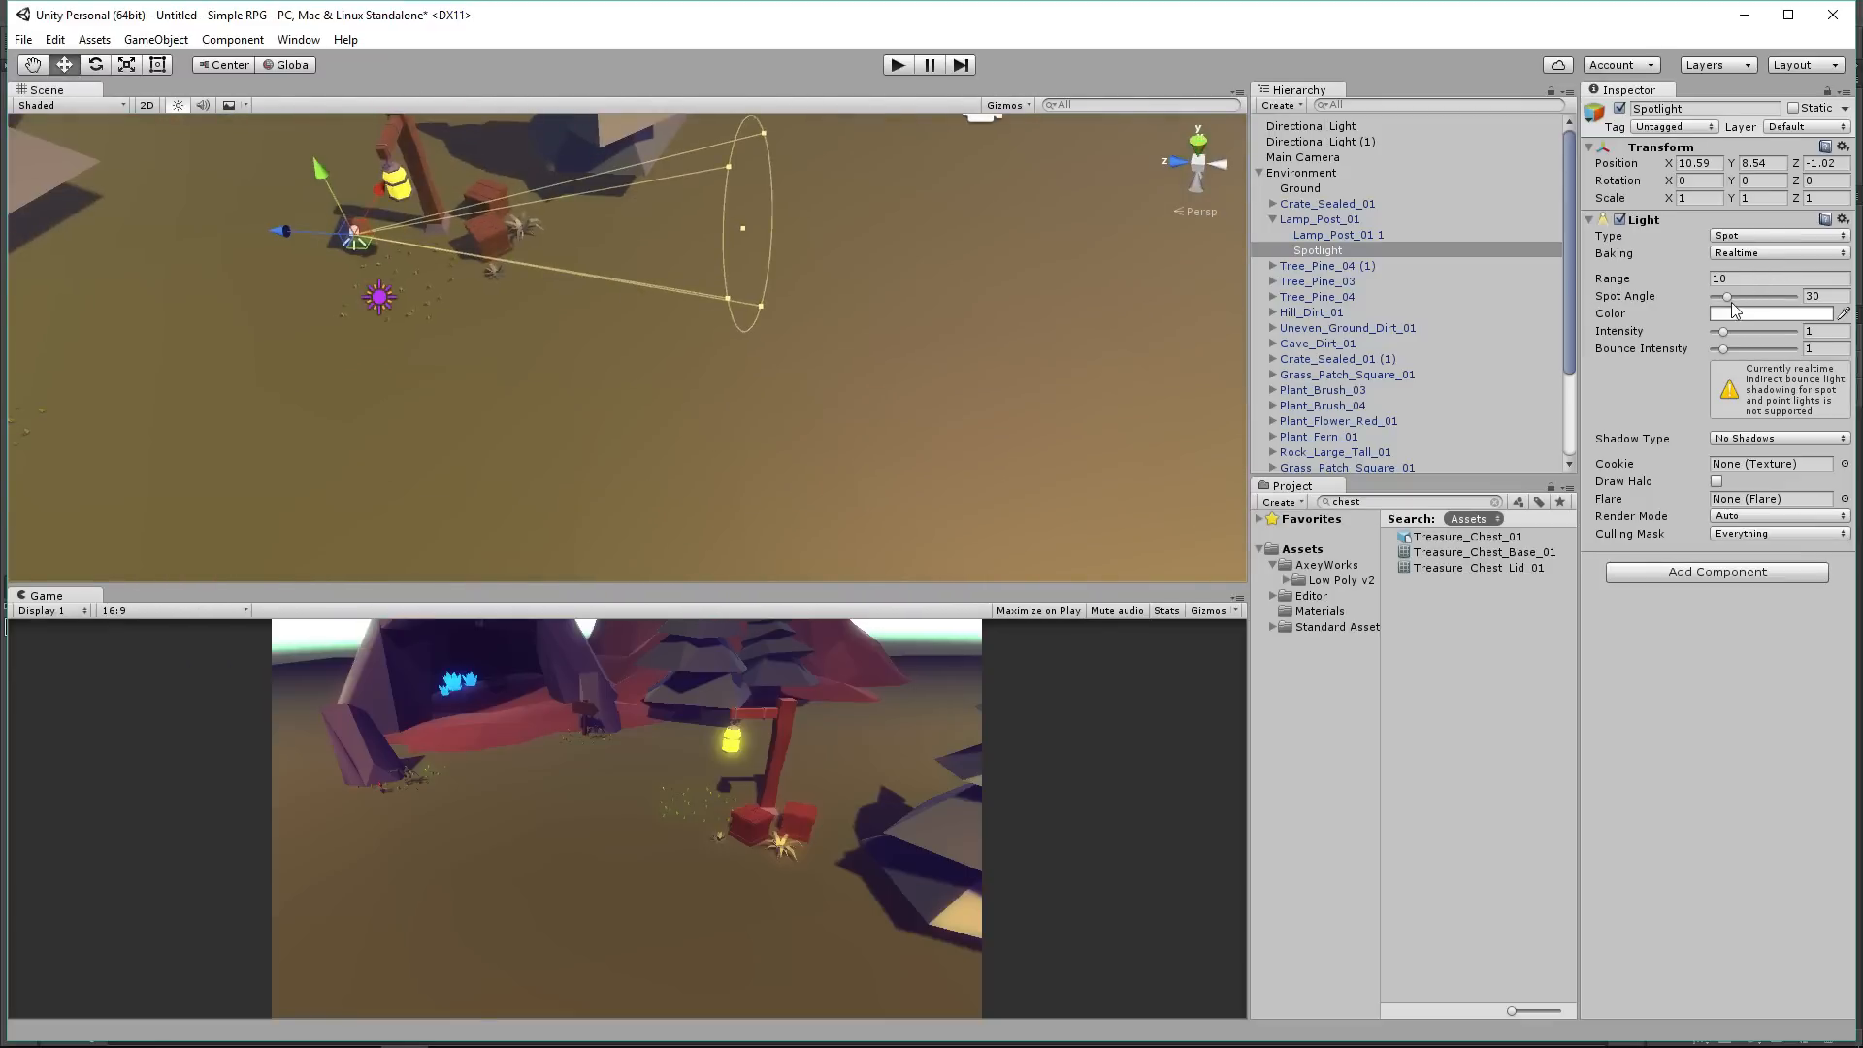
# Step: Set the spotlight's spot angle to 47 and its X rotation to 90 so it points down
pyautogui.moveTo(1730, 310)
pyautogui.mouseDown()
pyautogui.moveTo(1756, 309)
pyautogui.moveTo(1739, 307)
pyautogui.mouseUp()
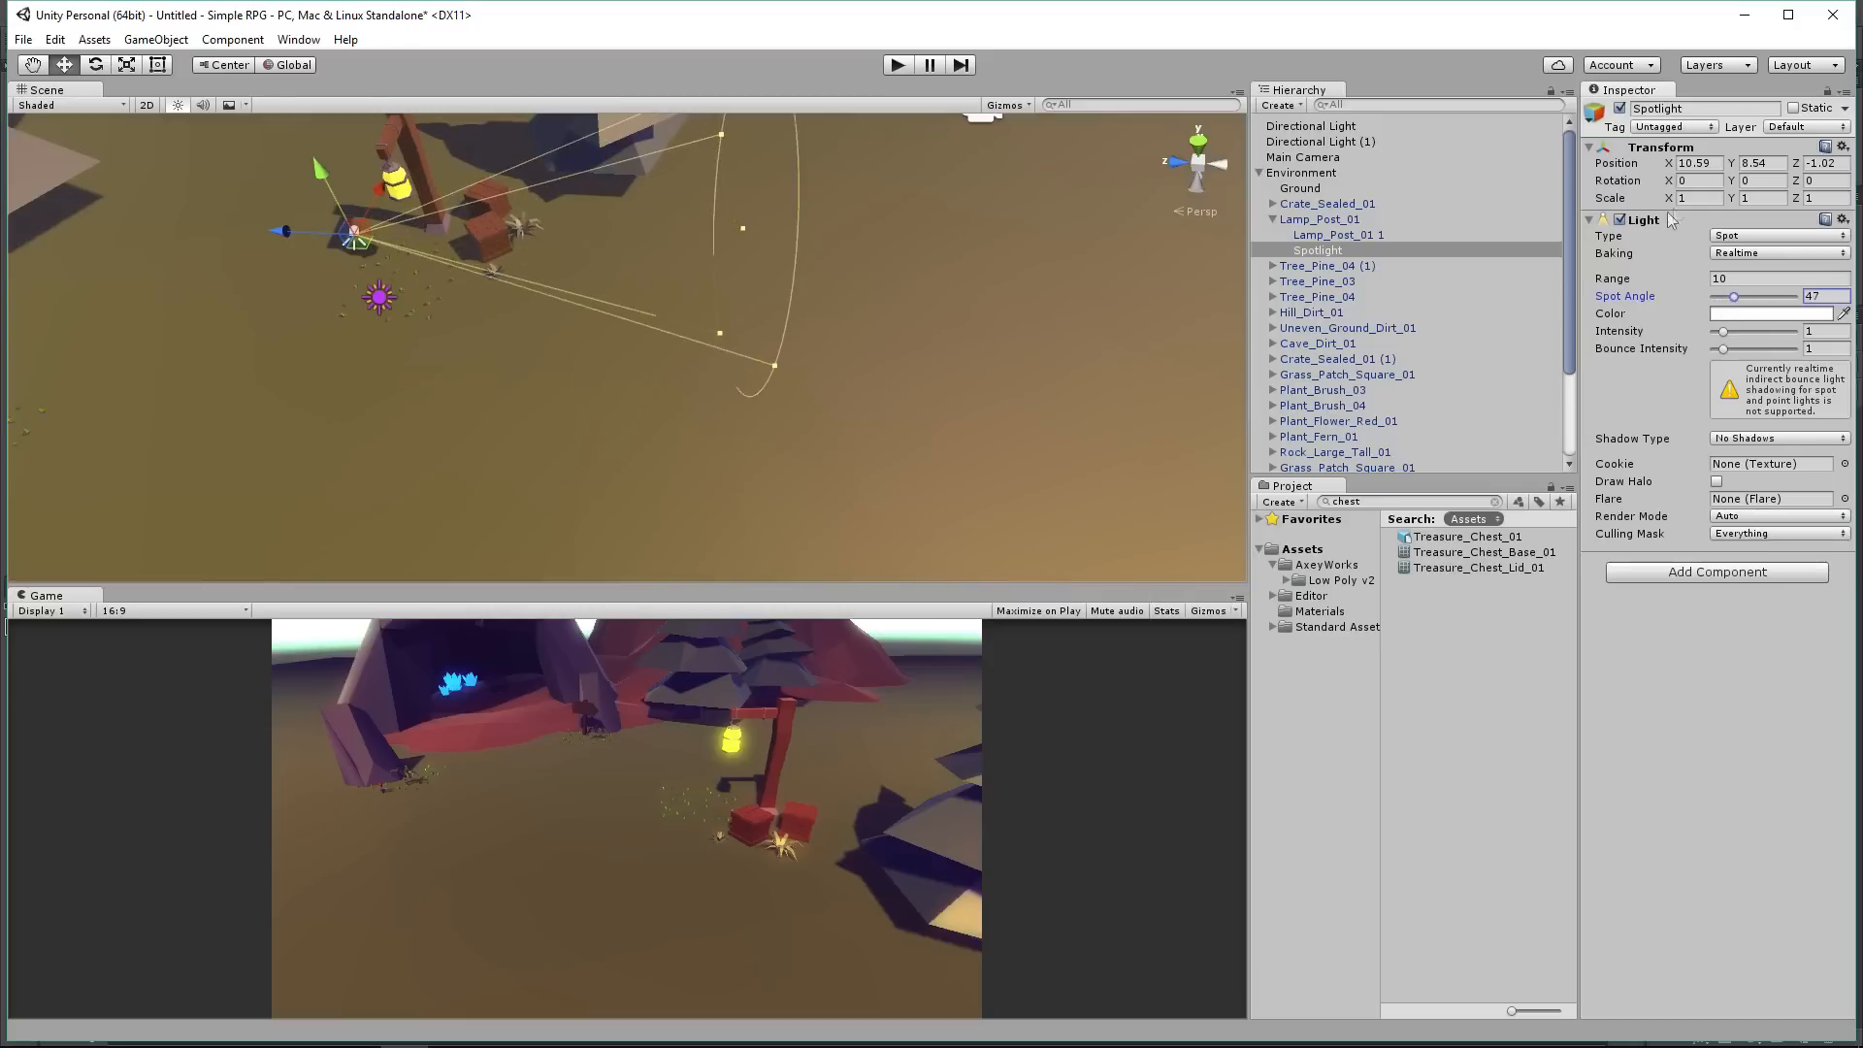
pyautogui.moveTo(1676, 189); pyautogui.dragTo(1015, 527)
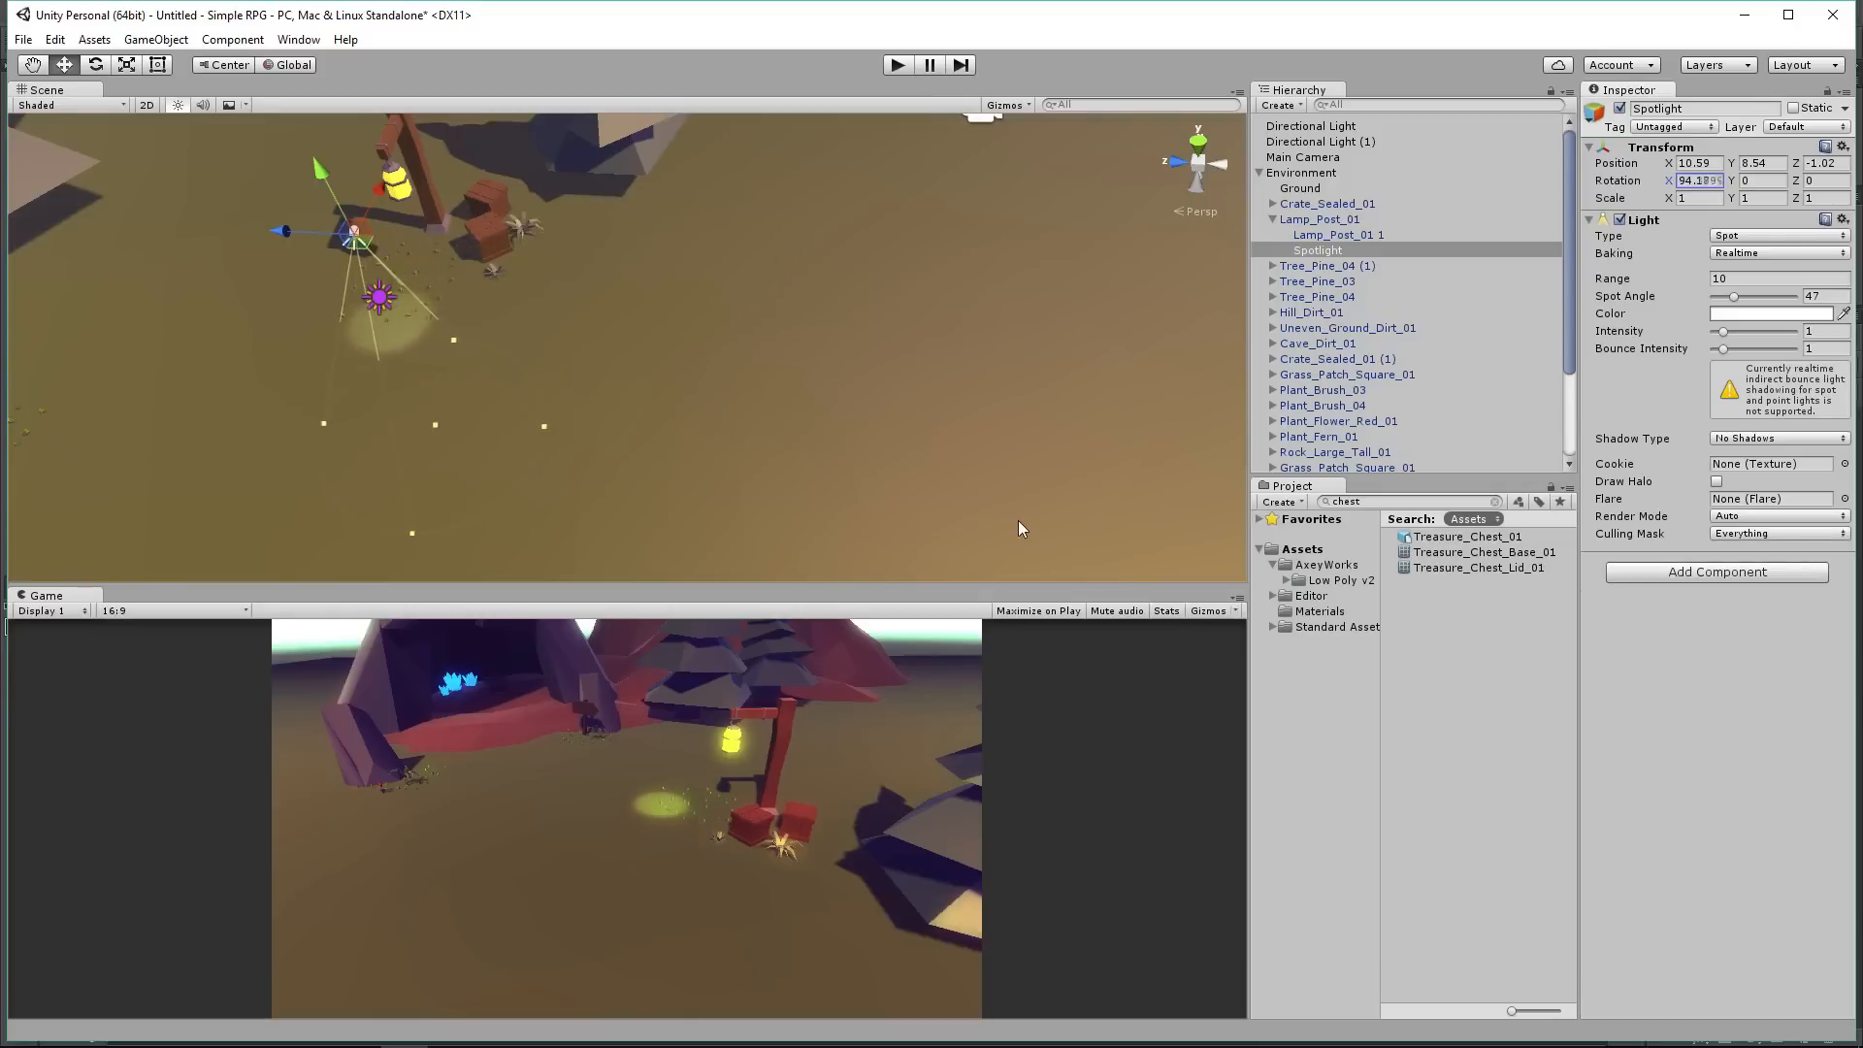
pyautogui.write('90')
pyautogui.keyDown('alt'); pyautogui.moveTo(437, 291); pyautogui.dragTo(958, 397); pyautogui.keyUp('alt')
pyautogui.moveTo(957, 389); pyautogui.dragTo(803, 357, button='middle')
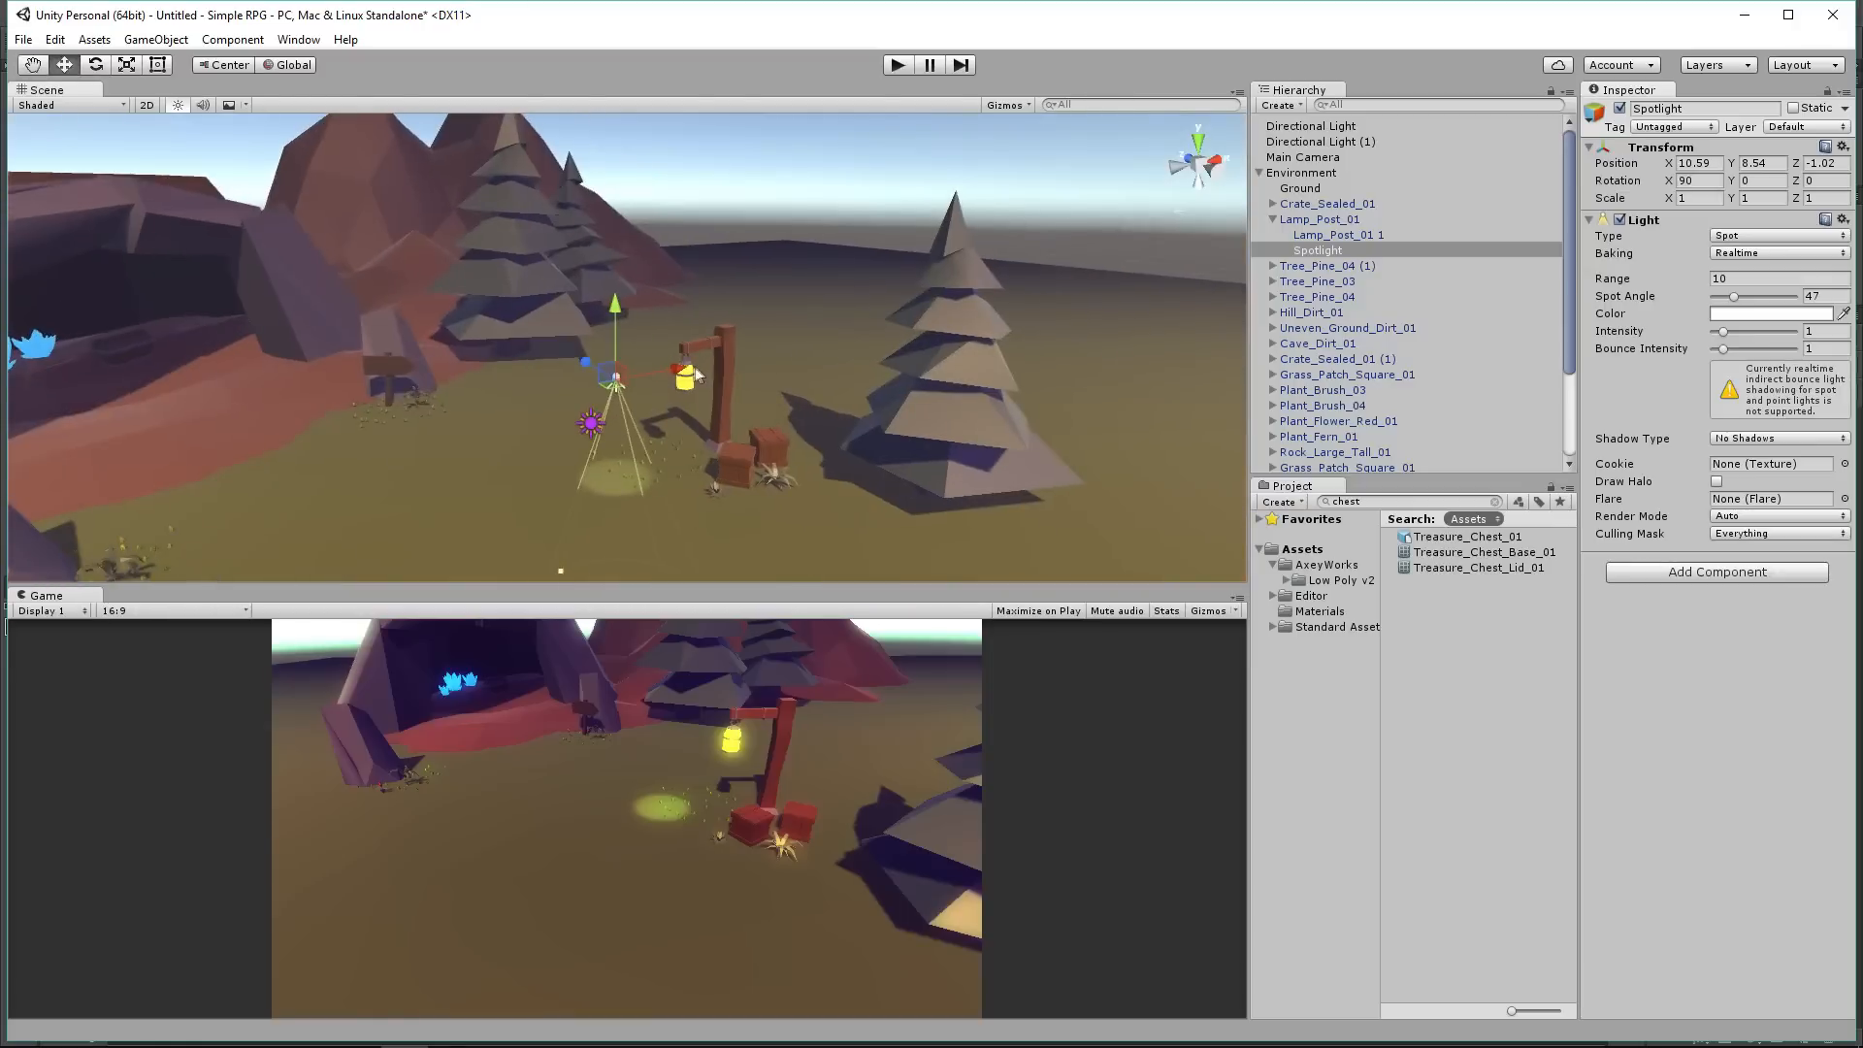
# Step: Try sliding the spotlight toward the lantern, and reset its position to 0, 0, 0
pyautogui.moveTo(677, 368); pyautogui.dragTo(763, 351)
pyautogui.moveTo(666, 402); pyautogui.dragTo(407, 485, button='middle')
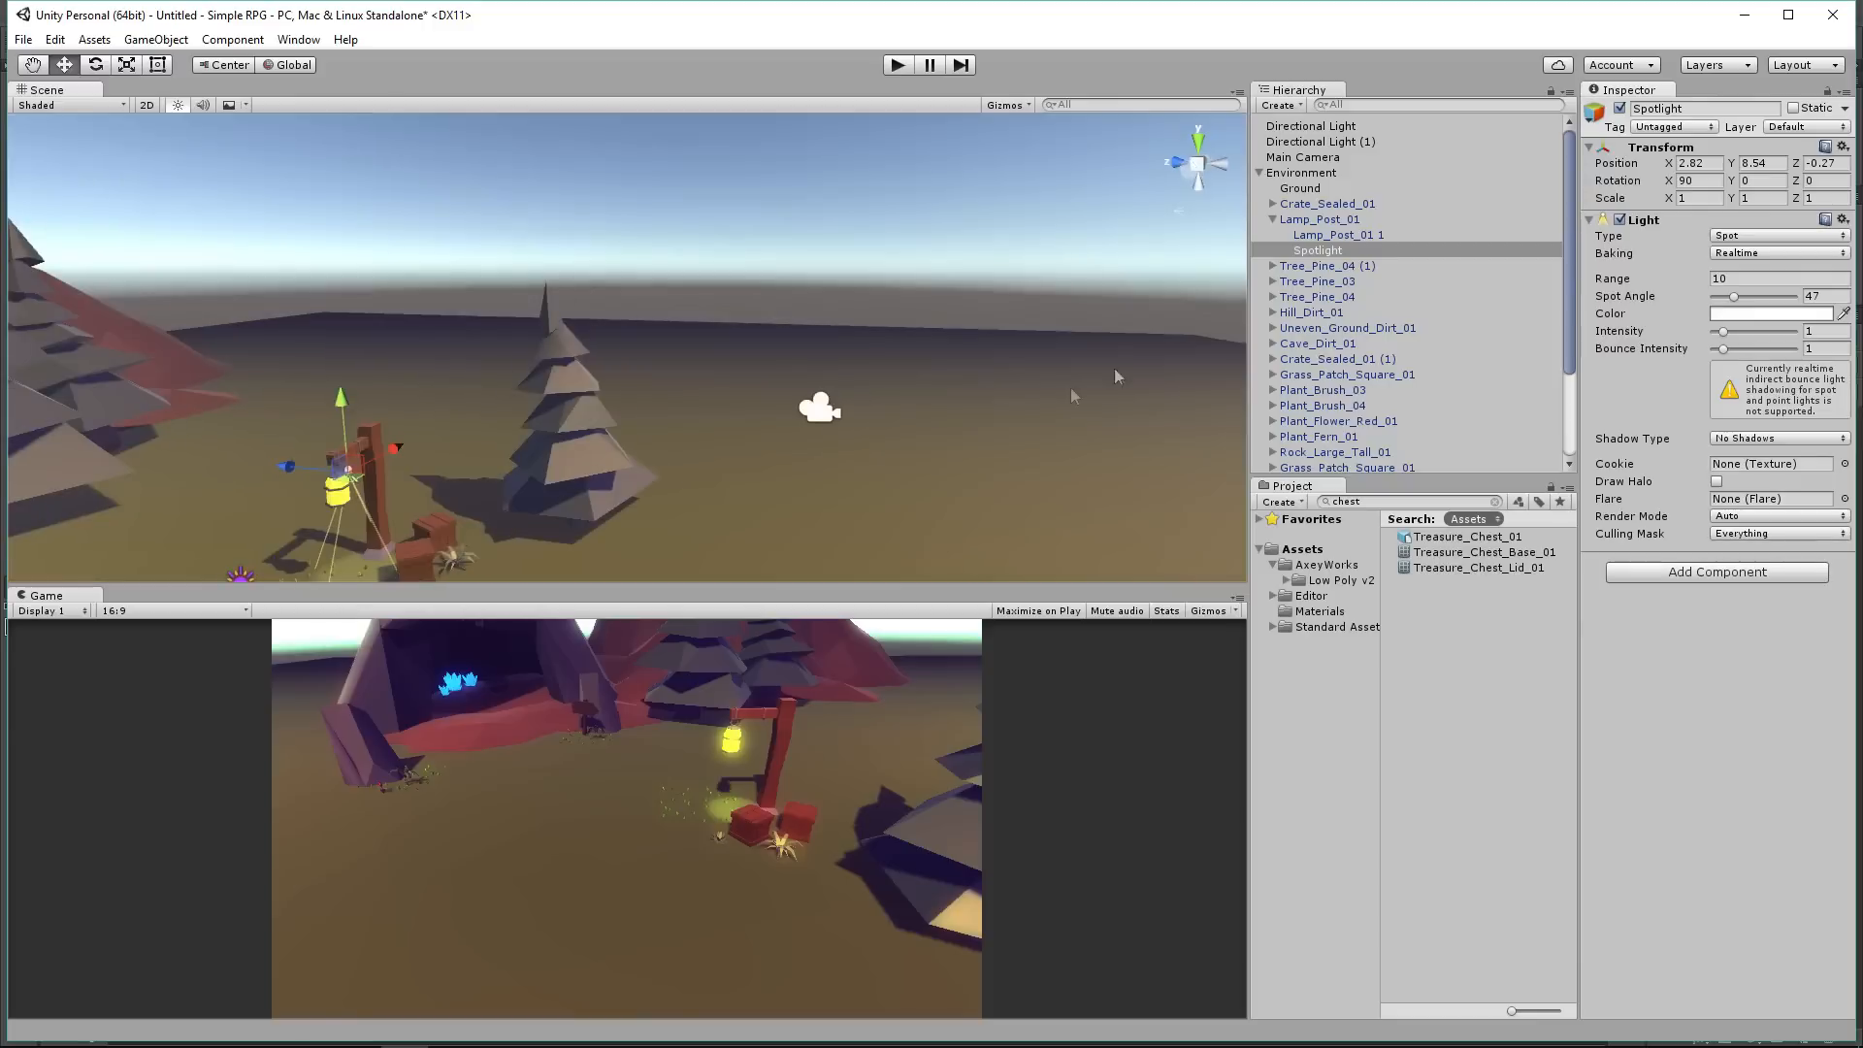
pyautogui.click(1757, 163)
pyautogui.write('0')
pyautogui.click(1696, 163)
pyautogui.write('0')
pyautogui.press('Tab')
pyautogui.press('Tab')
pyautogui.write('0')
# Step: Move the spotlight to the base of the hanging lantern, at about X 4.17, Y 6.52, Z -0.4
pyautogui.moveTo(413, 543); pyautogui.dragTo(480, 480, button='middle')
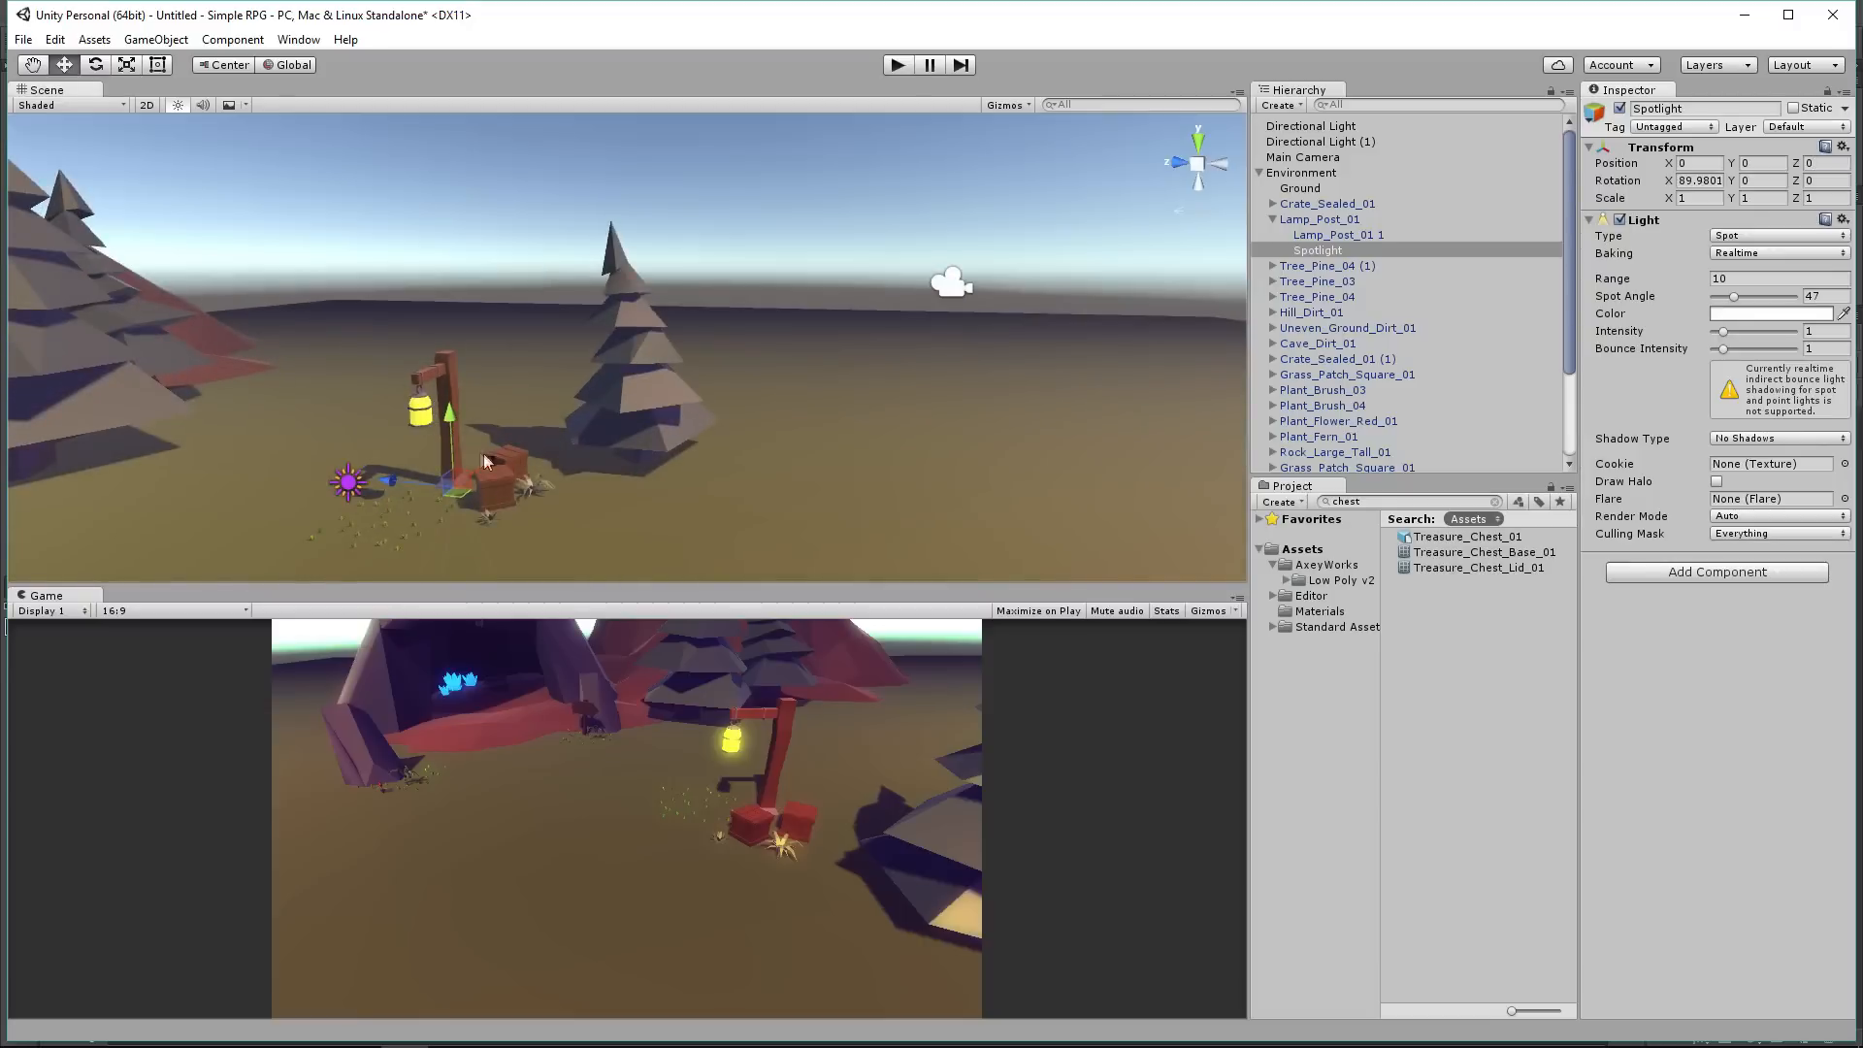
pyautogui.moveTo(479, 474); pyautogui.dragTo(419, 403)
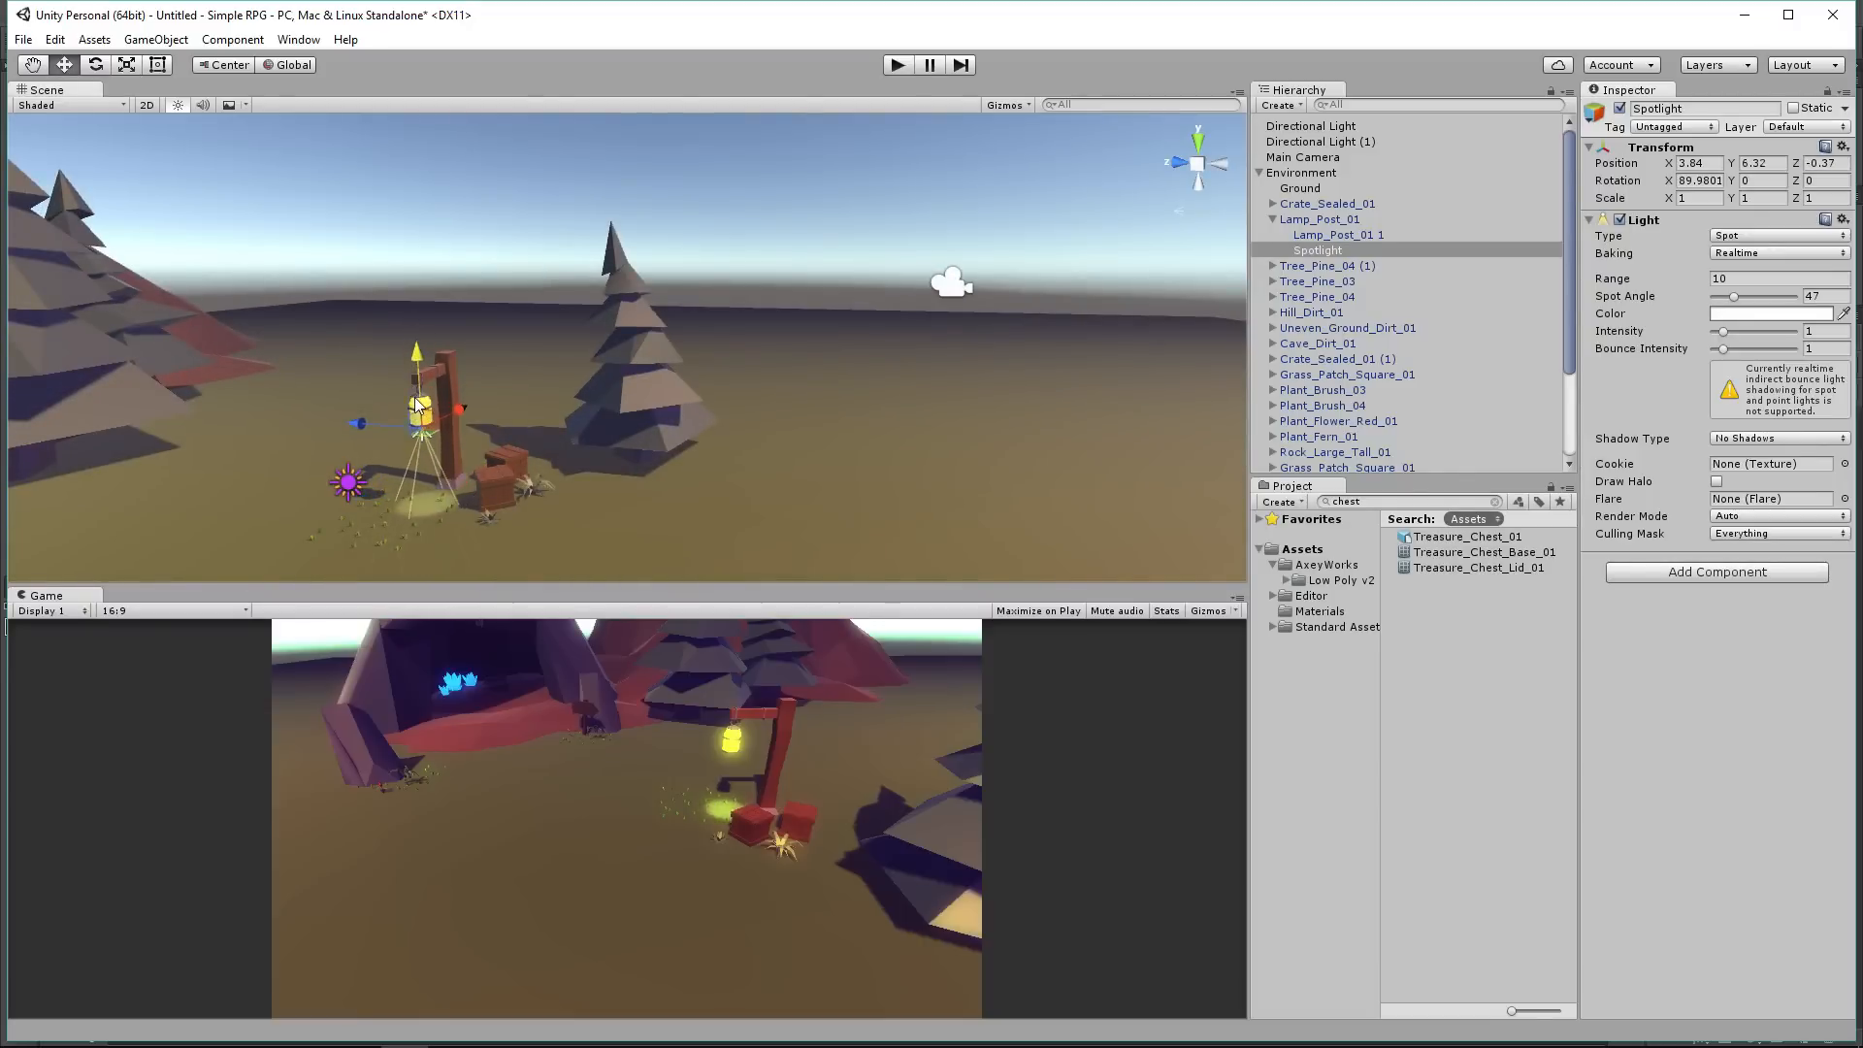
pyautogui.scroll(3, 411, 452)
pyautogui.scroll(2, 412, 452)
pyautogui.moveTo(411, 452); pyautogui.dragTo(391, 348, button='middle')
pyautogui.keyDown('alt'); pyautogui.moveTo(390, 347); pyautogui.dragTo(661, 387); pyautogui.keyUp('alt')
pyautogui.moveTo(661, 386); pyautogui.dragTo(556, 426, button='middle')
pyautogui.moveTo(647, 359); pyautogui.dragTo(597, 335)
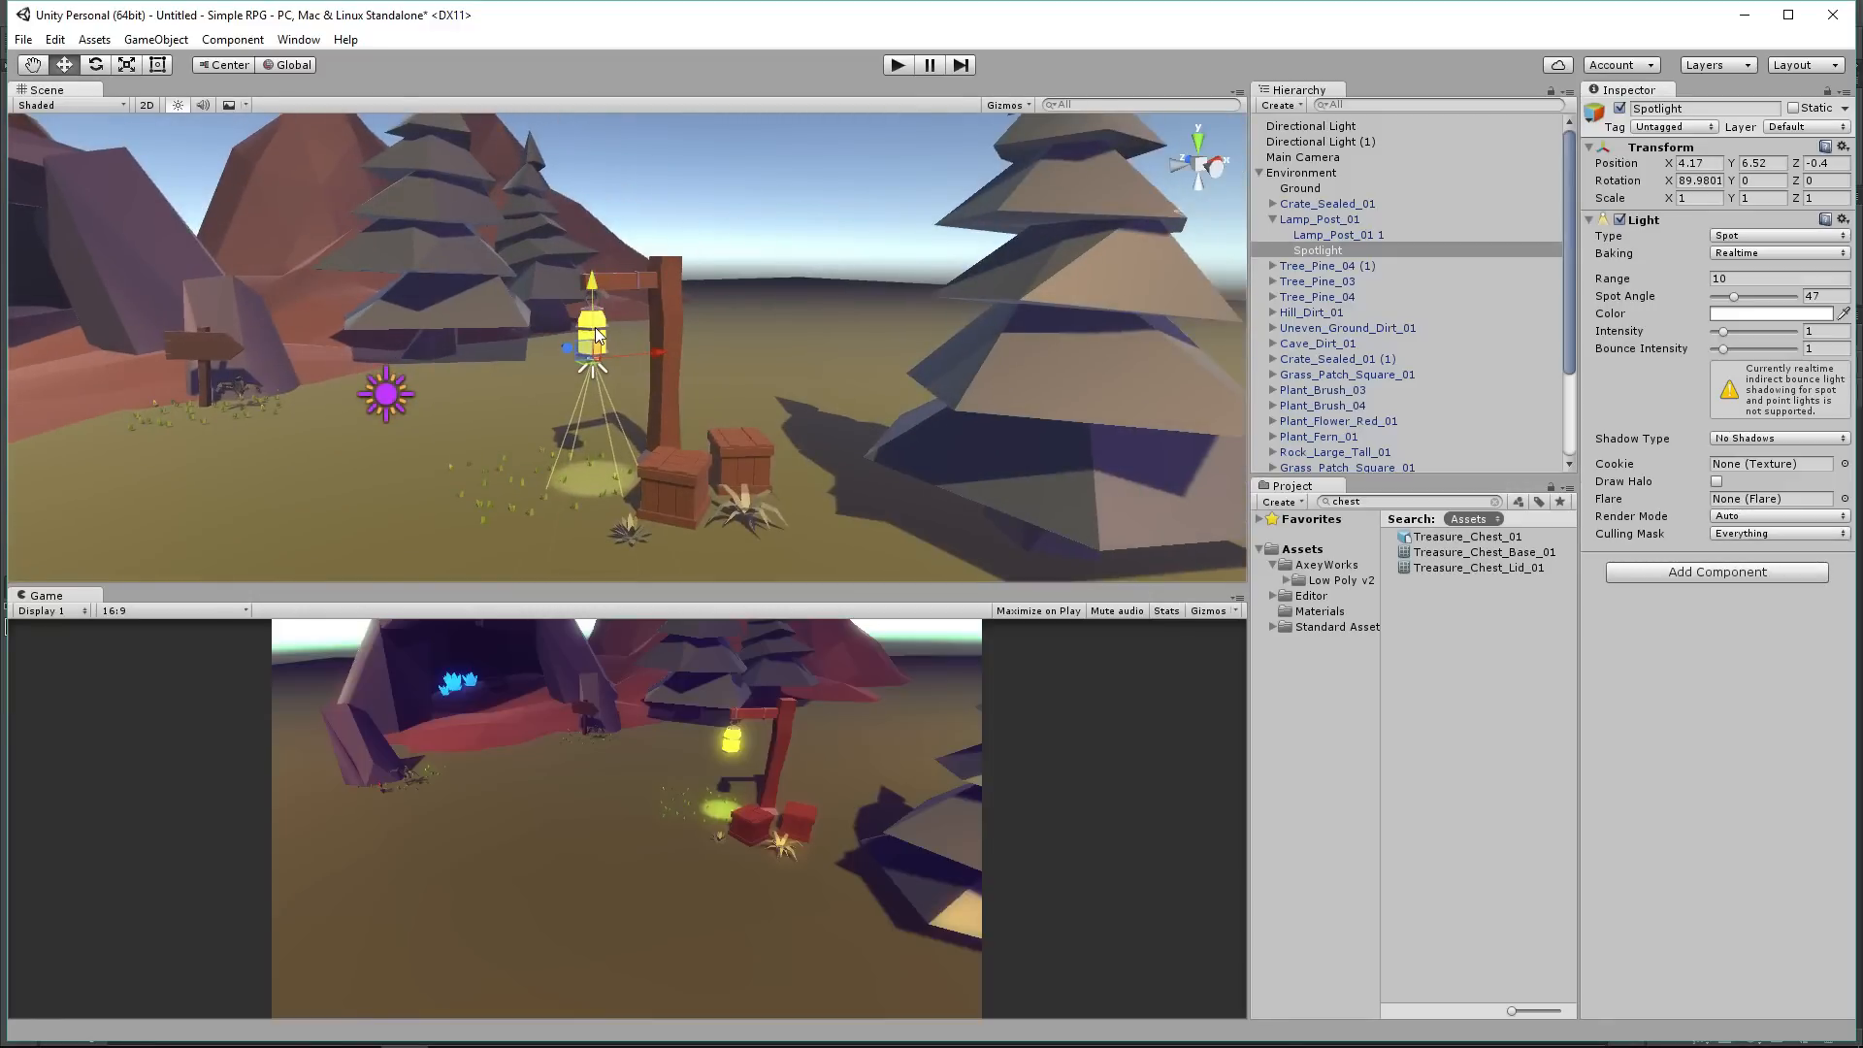
# Step: Widen the spotlight's spot angle to about 138.62 and set its intensity to 0.9
pyautogui.scroll(3, 666, 333)
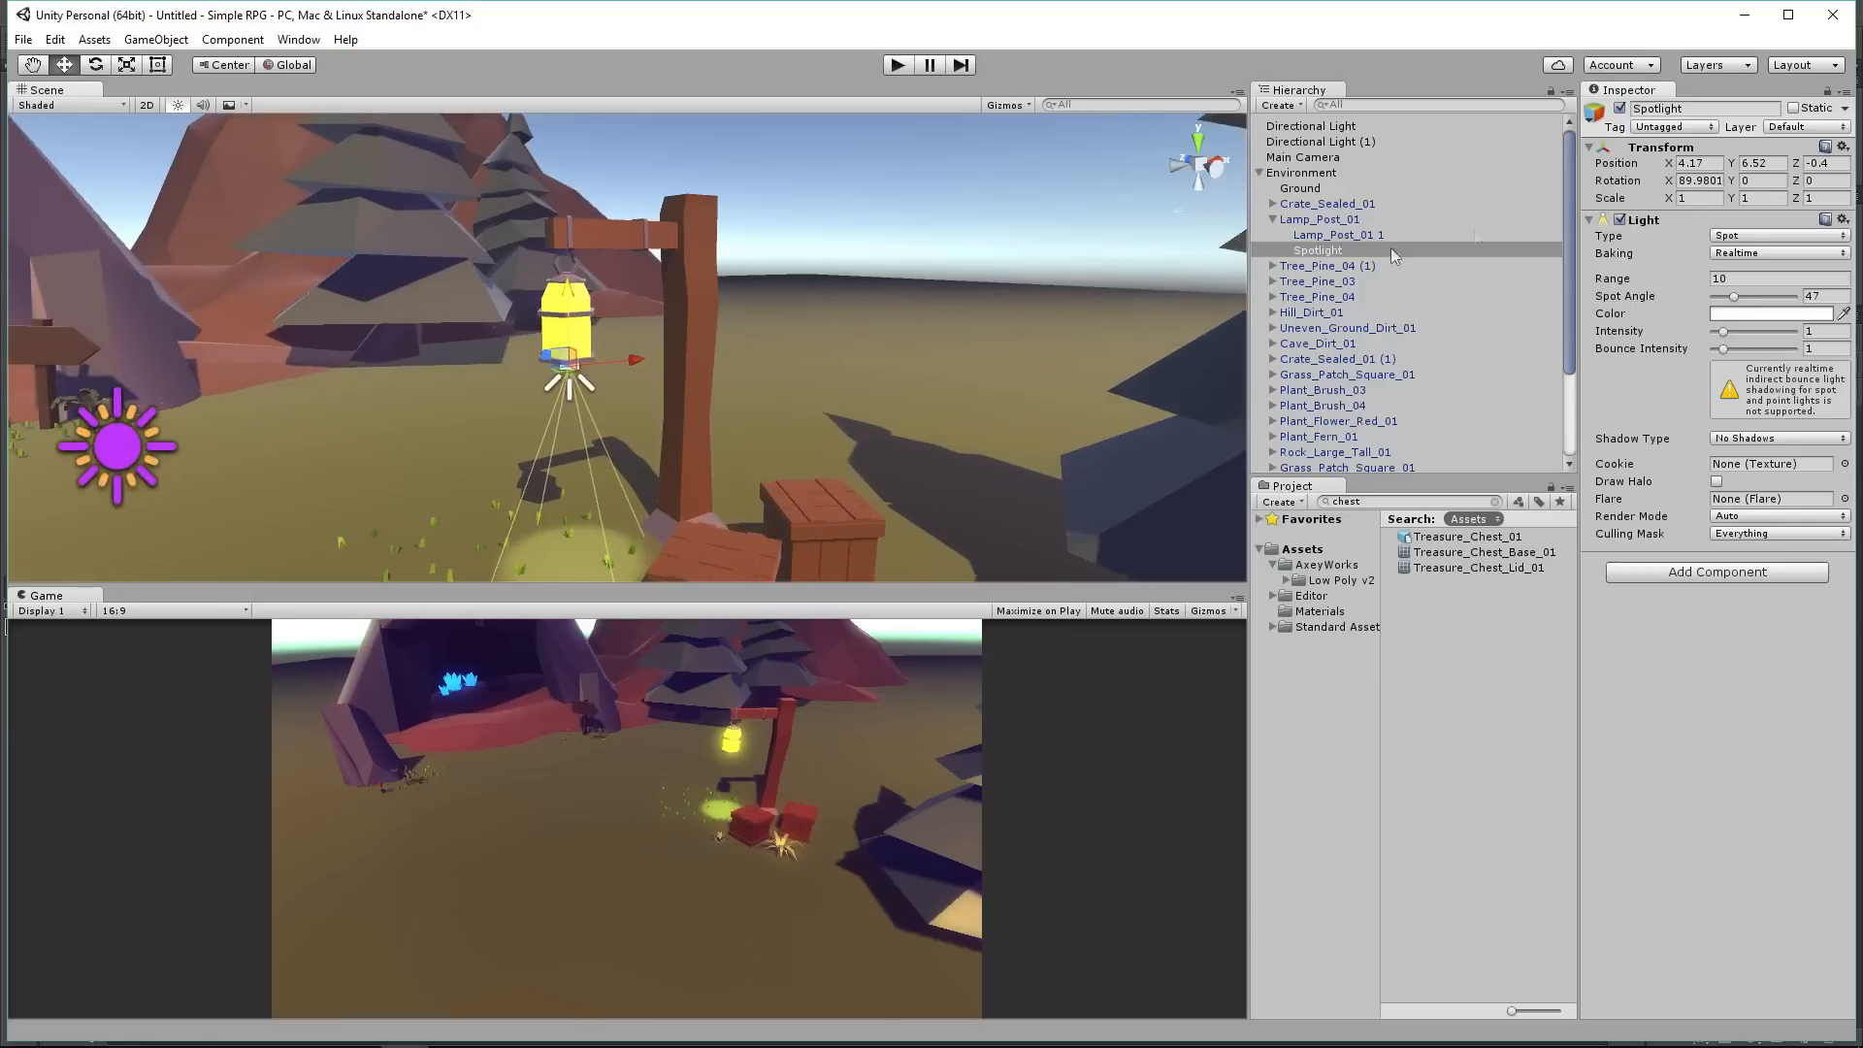
pyautogui.moveTo(1626, 304); pyautogui.dragTo(1773, 297)
pyautogui.moveTo(697, 530); pyautogui.dragTo(883, 524)
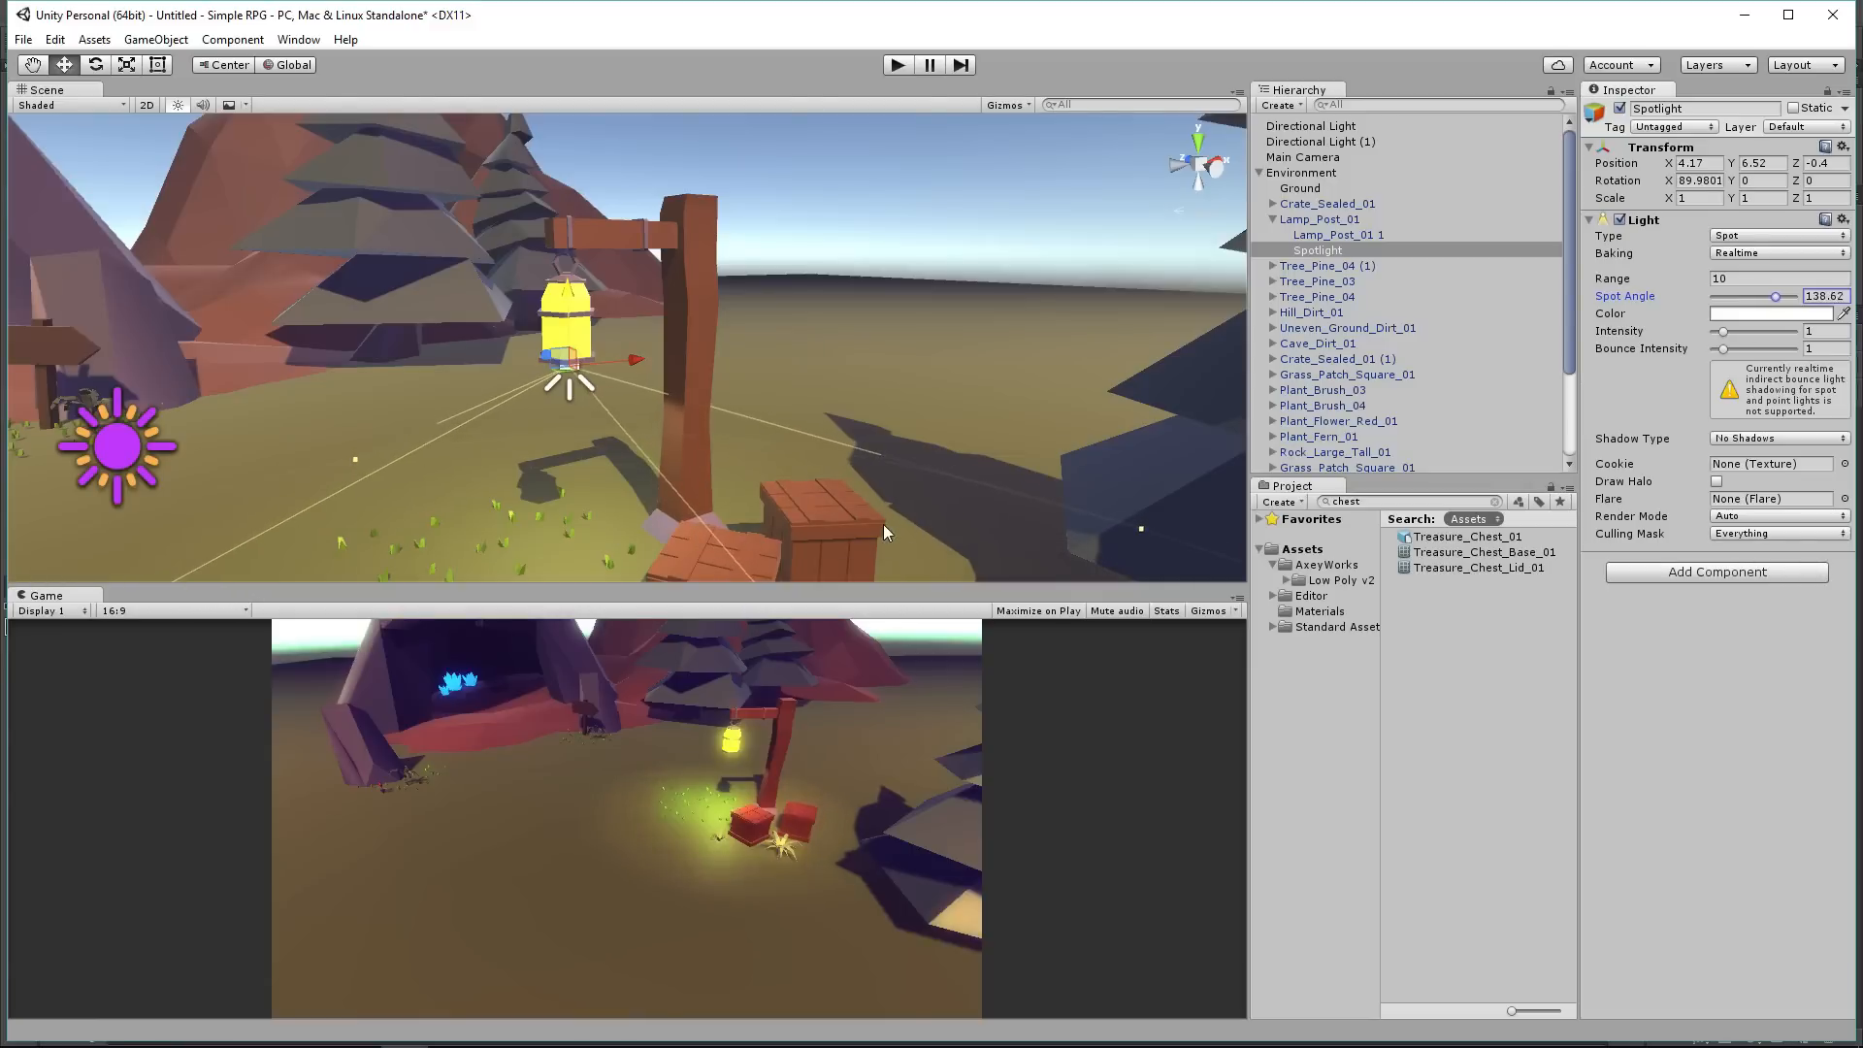
pyautogui.moveTo(1723, 333); pyautogui.dragTo(1723, 335)
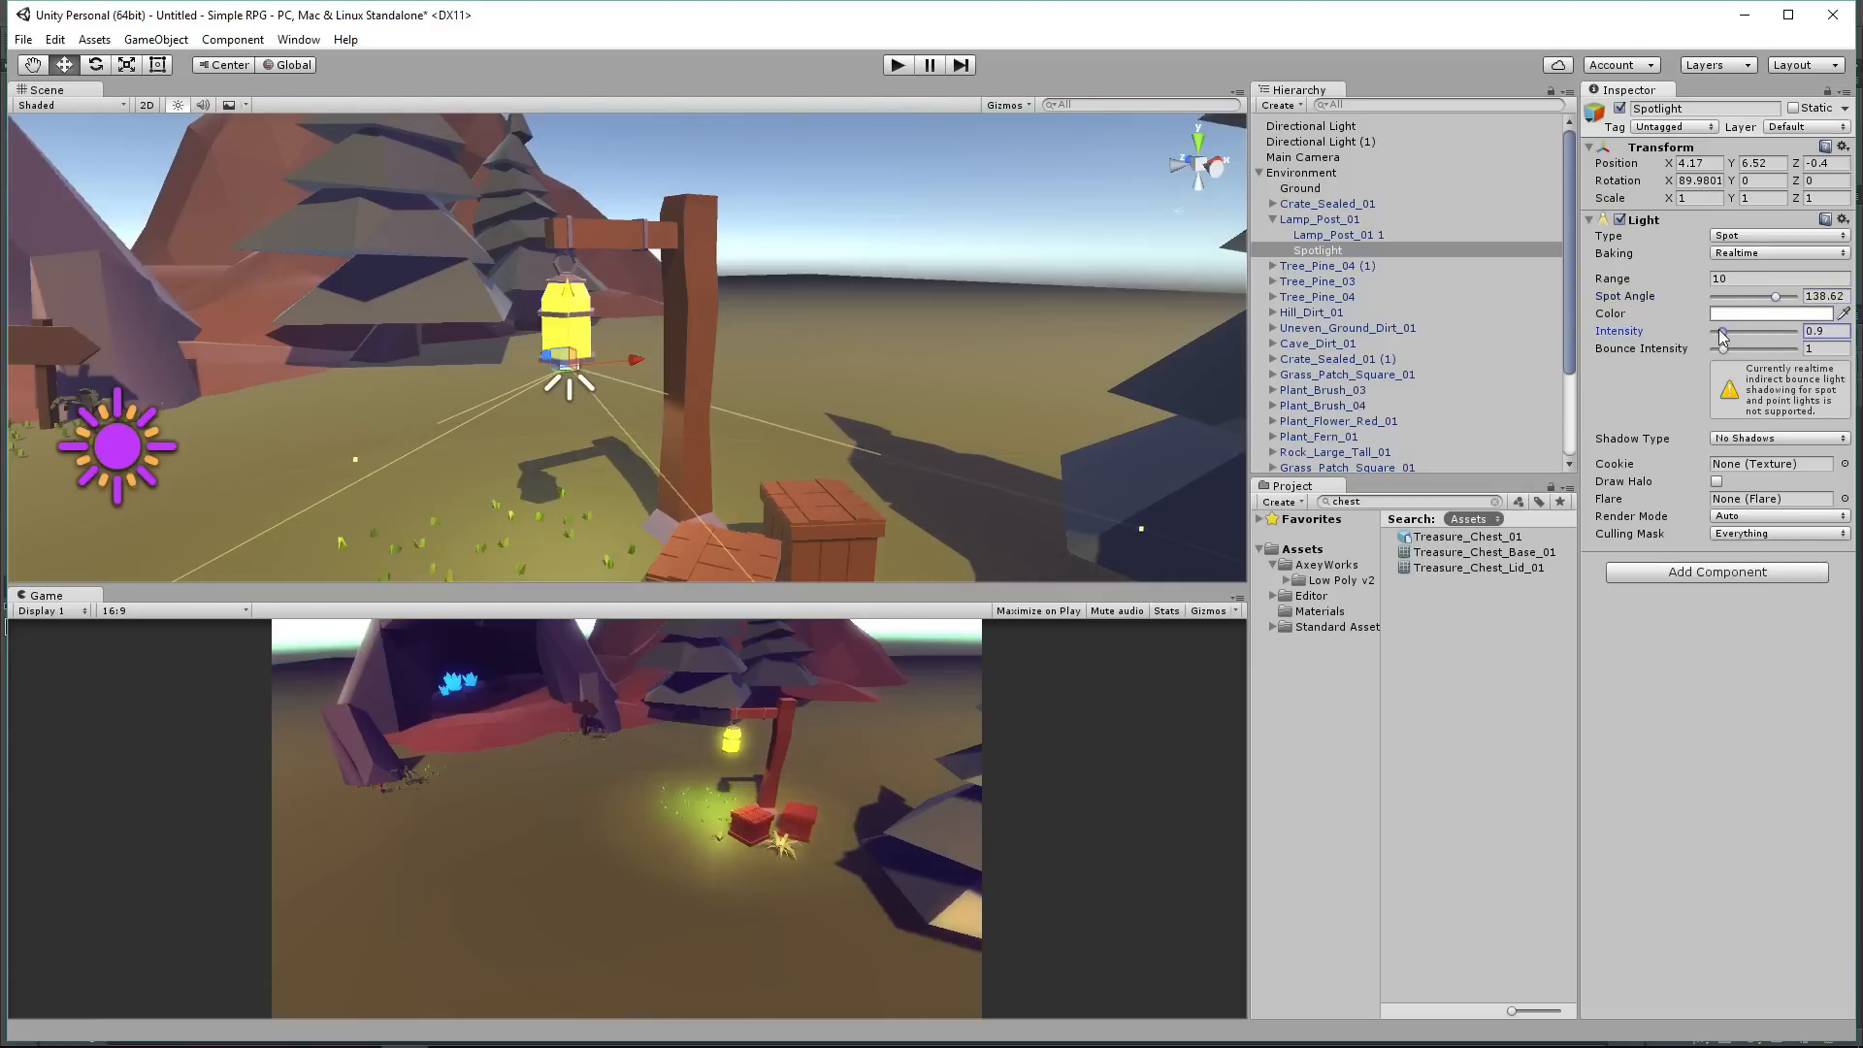
# Step: Sample the lantern's yellow for the spotlight color and adjust it to a golden brown (R 176, G 150, B 64)
pyautogui.click(1743, 315)
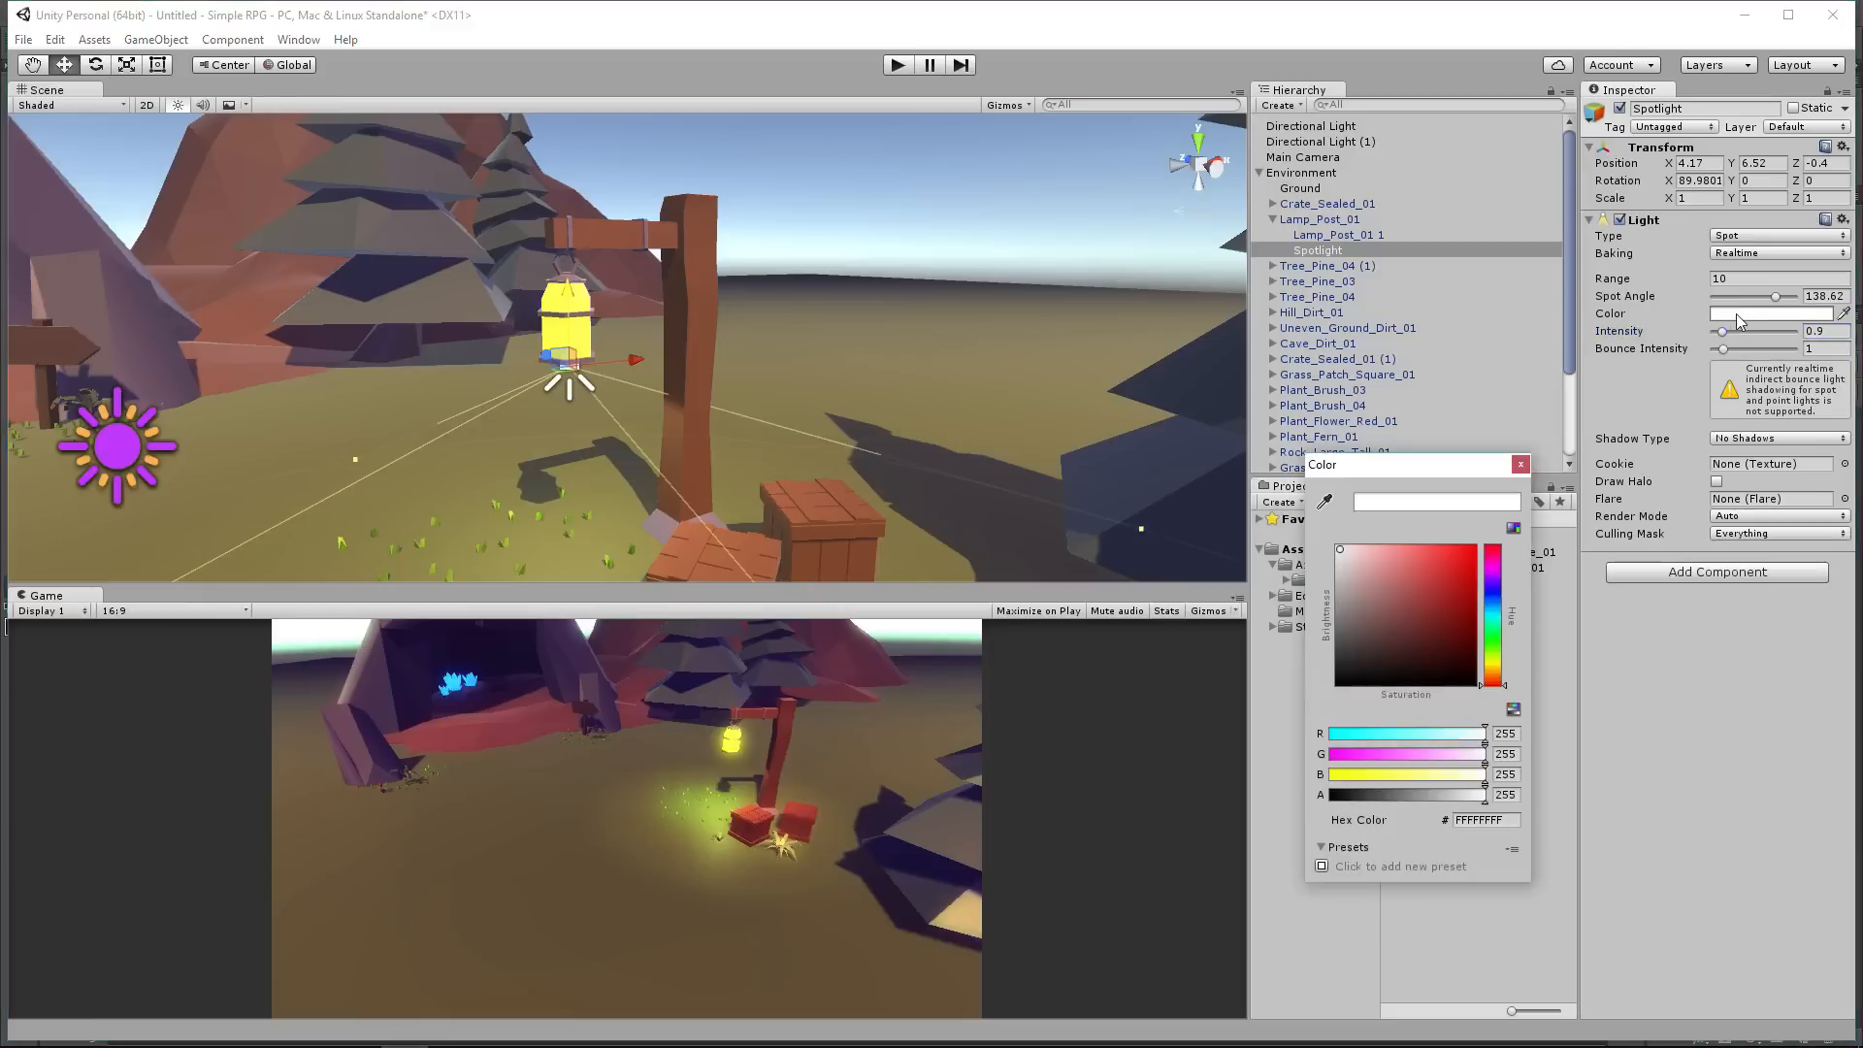
pyautogui.click(1325, 502)
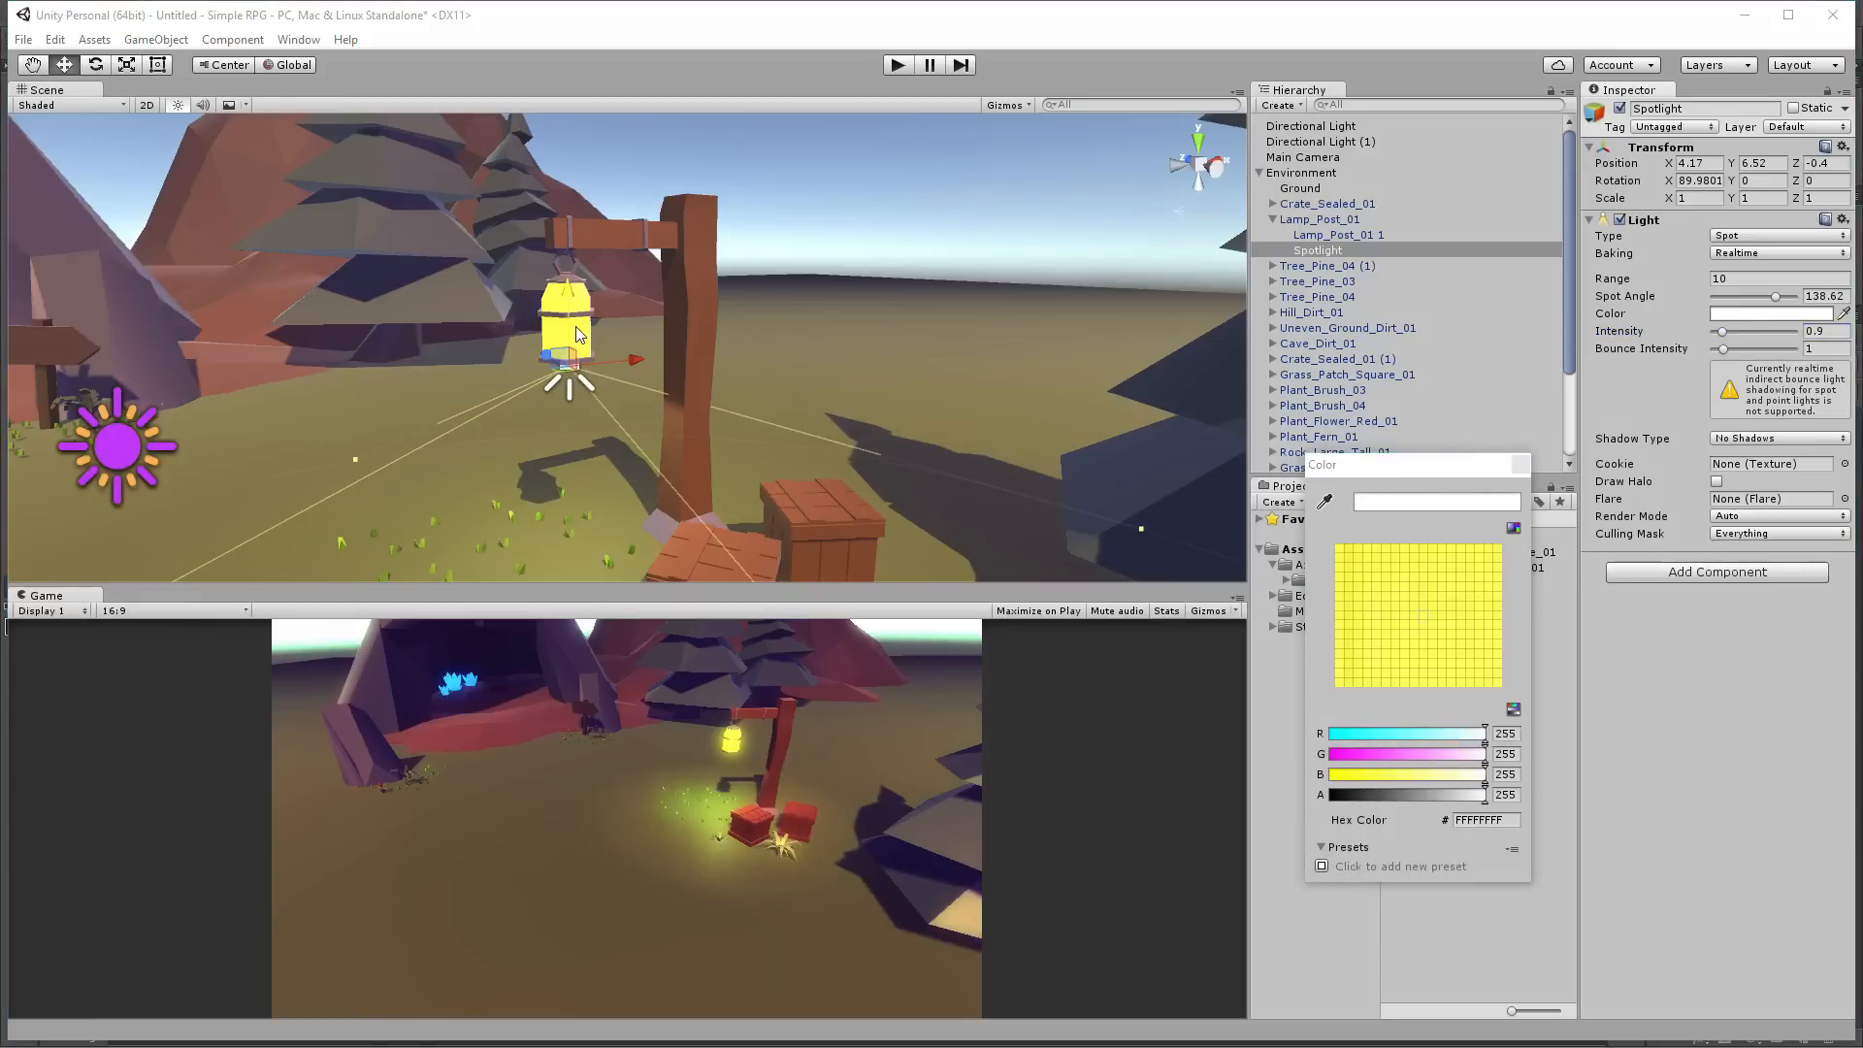
pyautogui.click(580, 330)
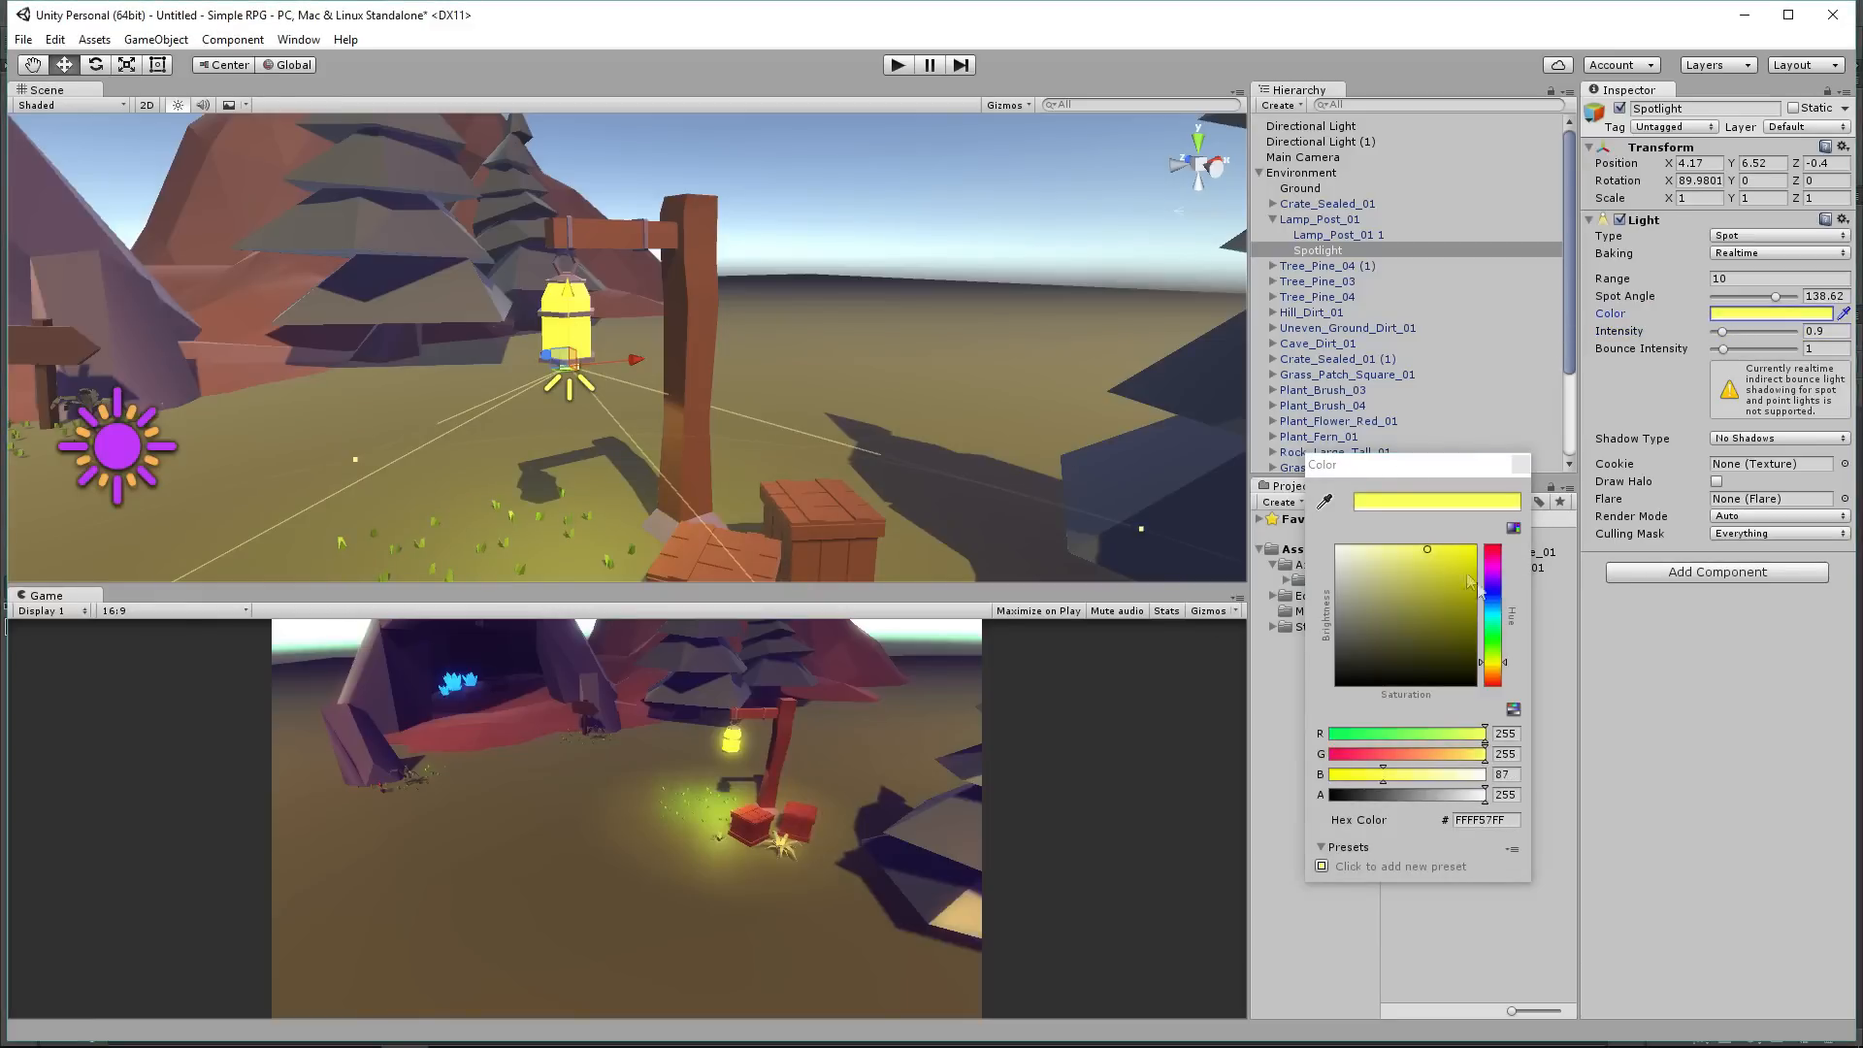
pyautogui.click(1494, 669)
pyautogui.moveTo(1446, 602); pyautogui.dragTo(1424, 589)
pyautogui.click(1520, 464)
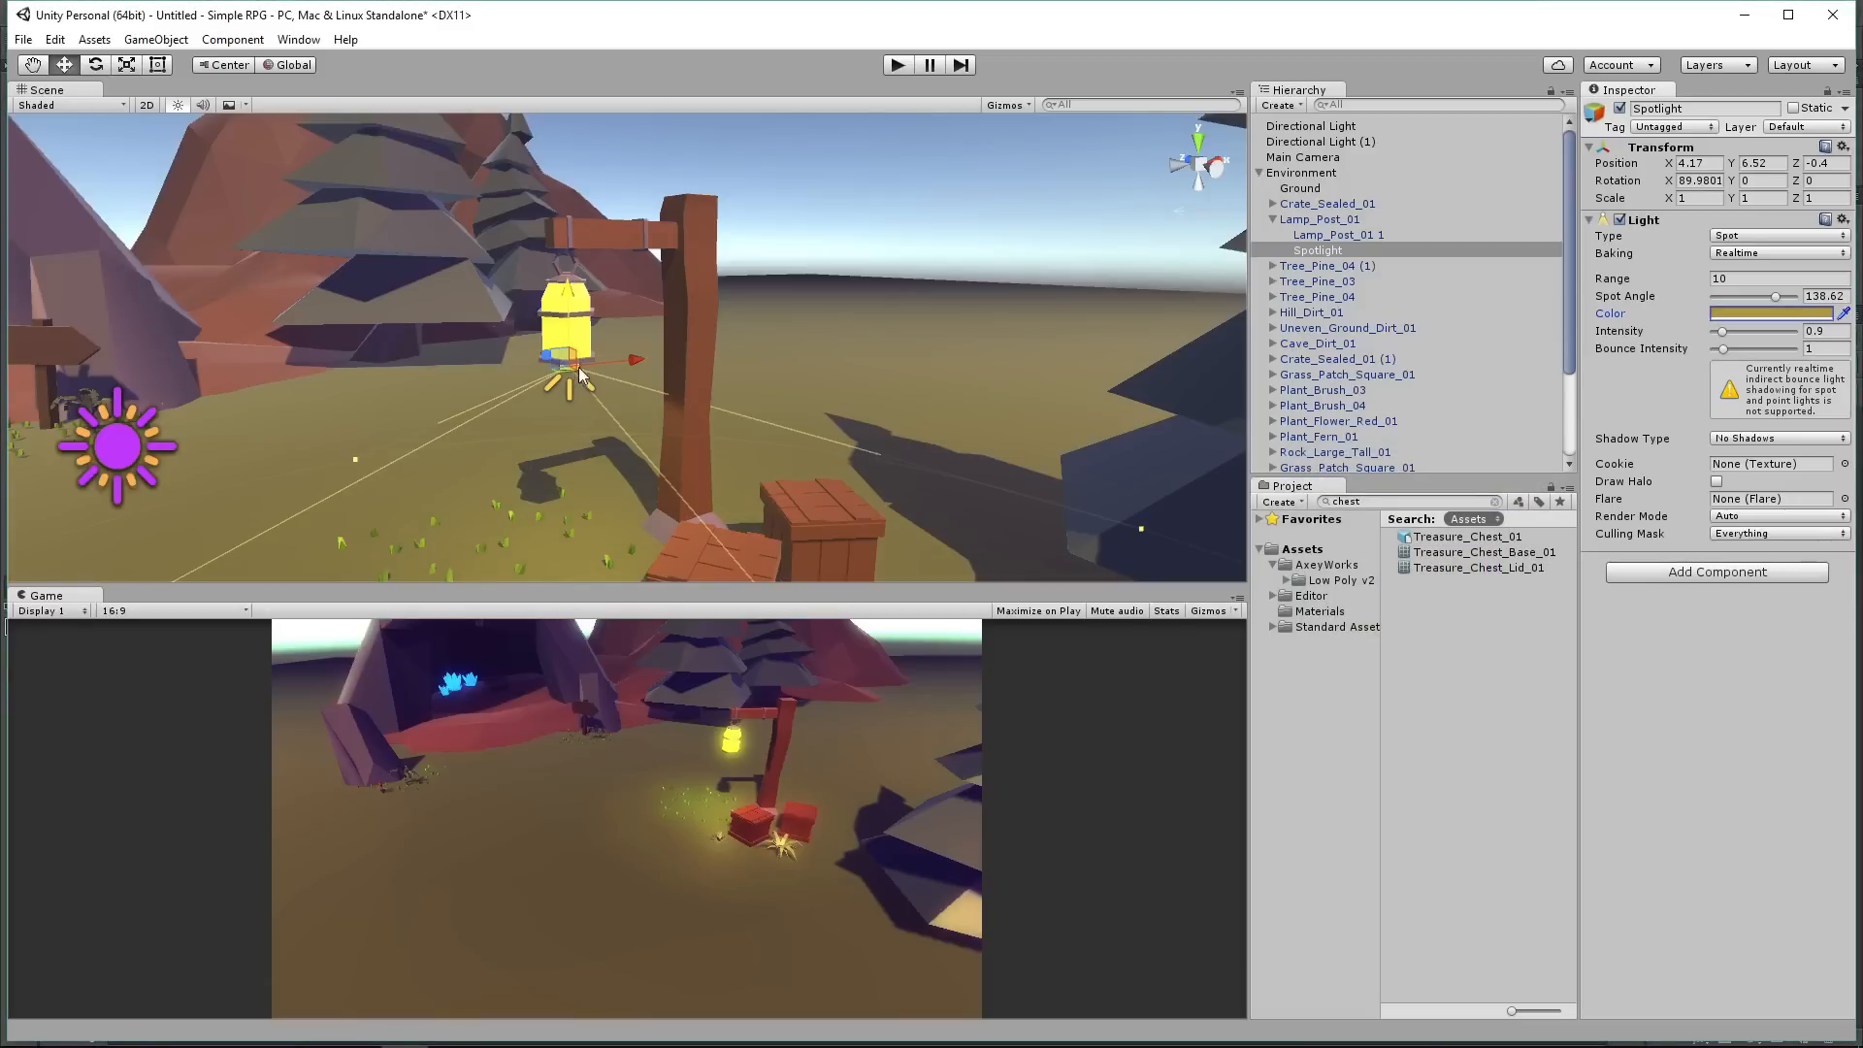
# Step: Shift the spotlight slightly toward the lantern's centre, to about X 4.89 and Z -0.47
pyautogui.moveTo(625, 359); pyautogui.dragTo(602, 365)
pyautogui.moveTo(626, 381); pyautogui.dragTo(653, 390, button='right')
pyautogui.moveTo(964, 439); pyautogui.dragTo(740, 380, button='right')
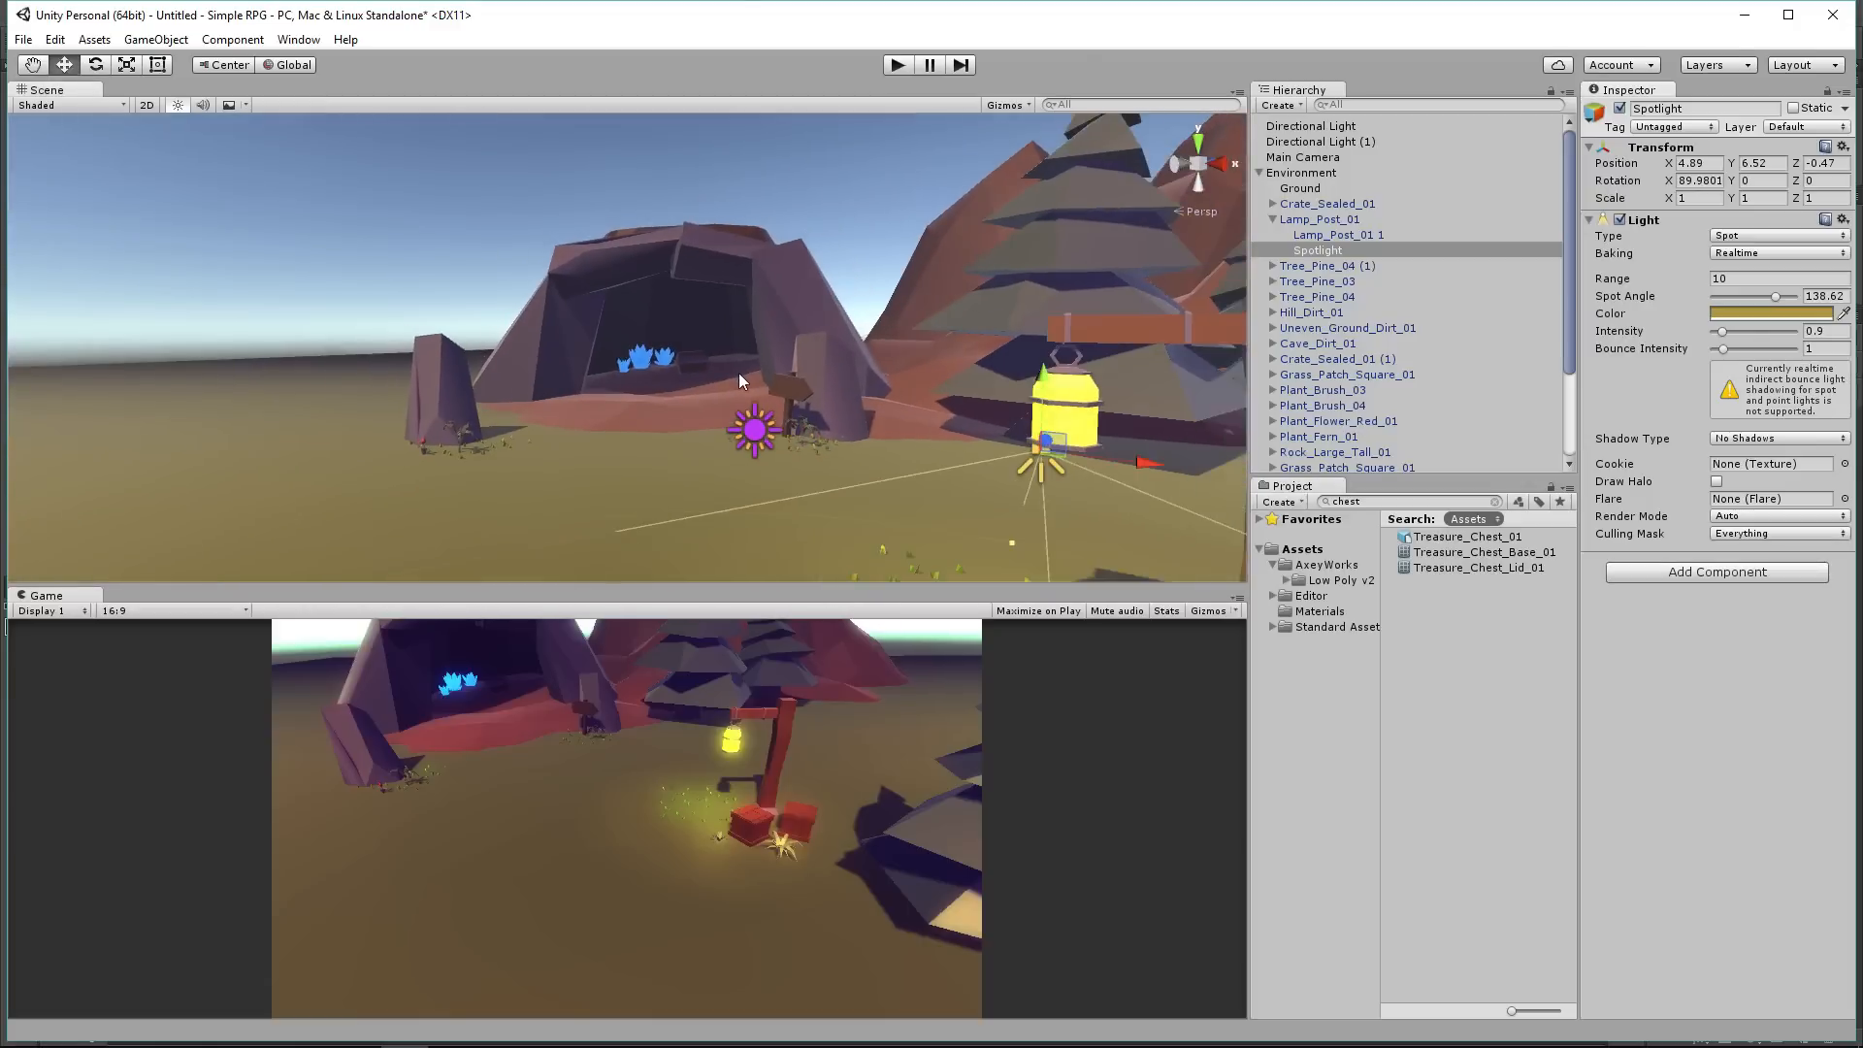
# Step: Set the spotlight color to a brighter yellow, R 208, G 191, B 55
pyautogui.click(1745, 311)
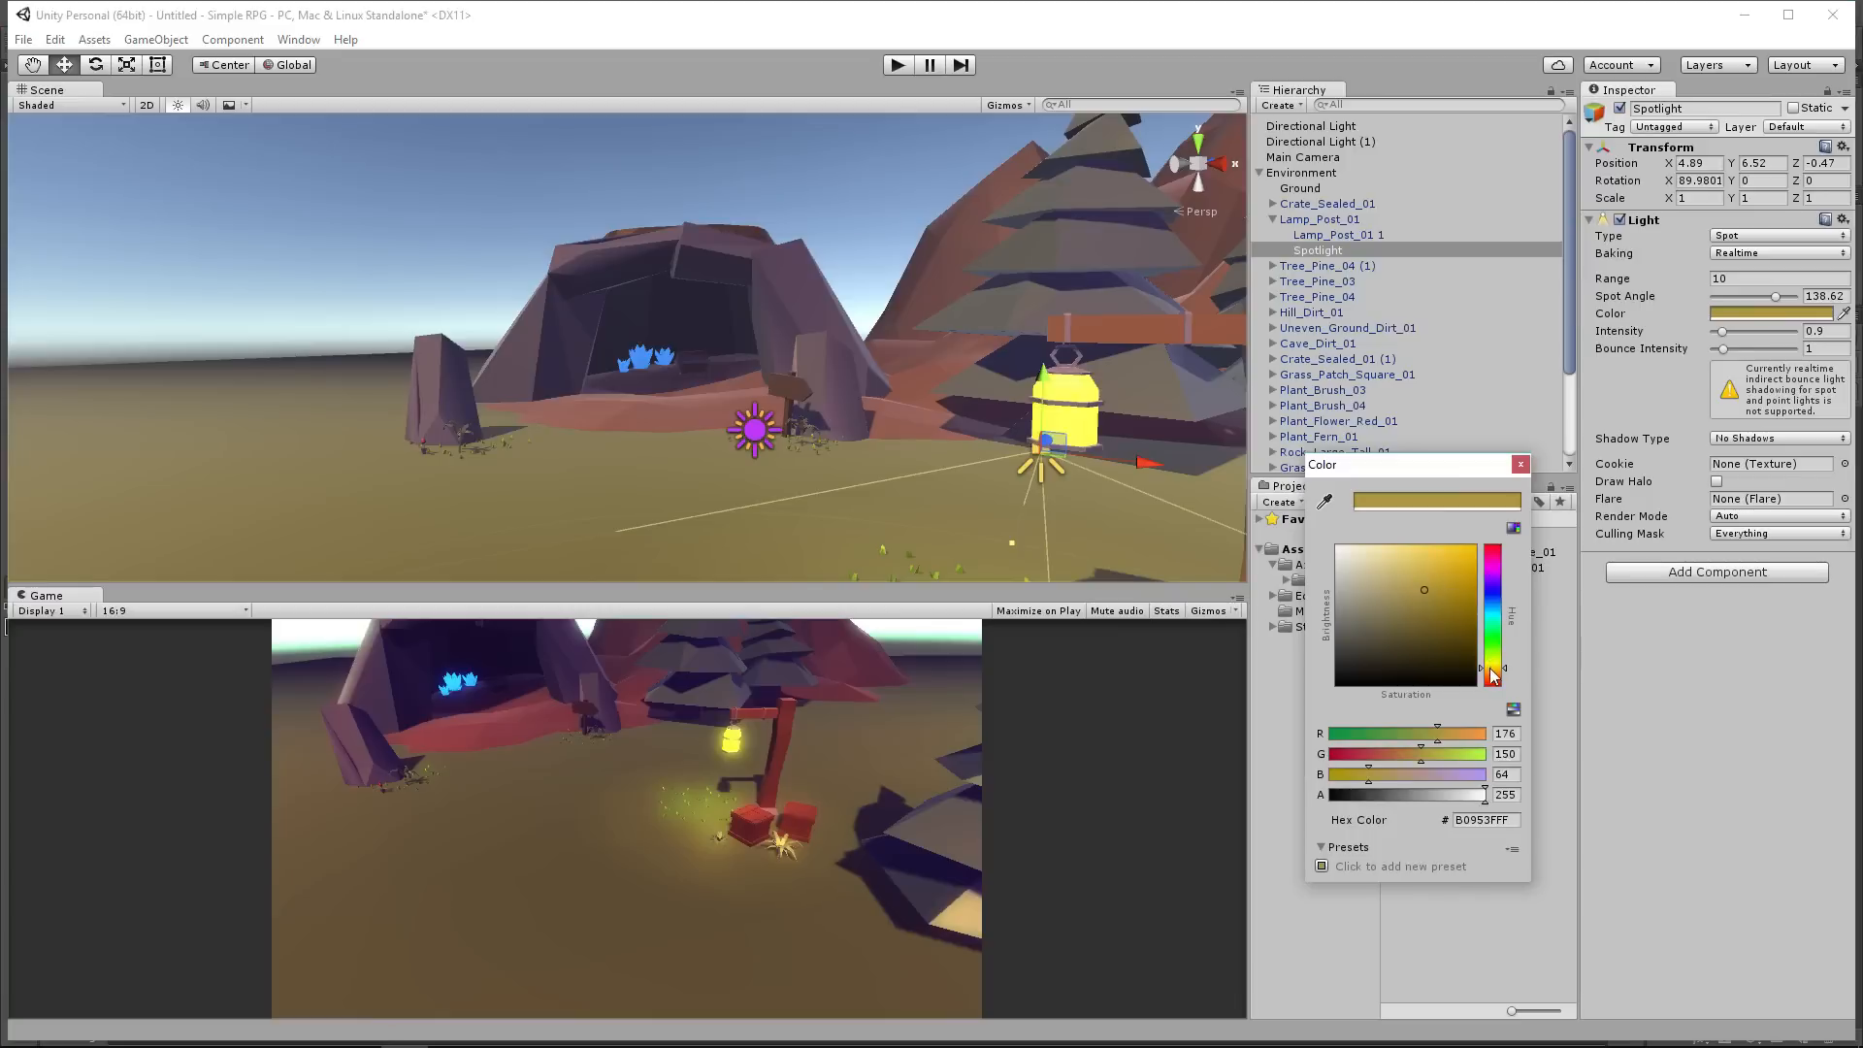
pyautogui.moveTo(1494, 668); pyautogui.dragTo(1494, 666)
pyautogui.moveTo(1442, 585); pyautogui.dragTo(1437, 573)
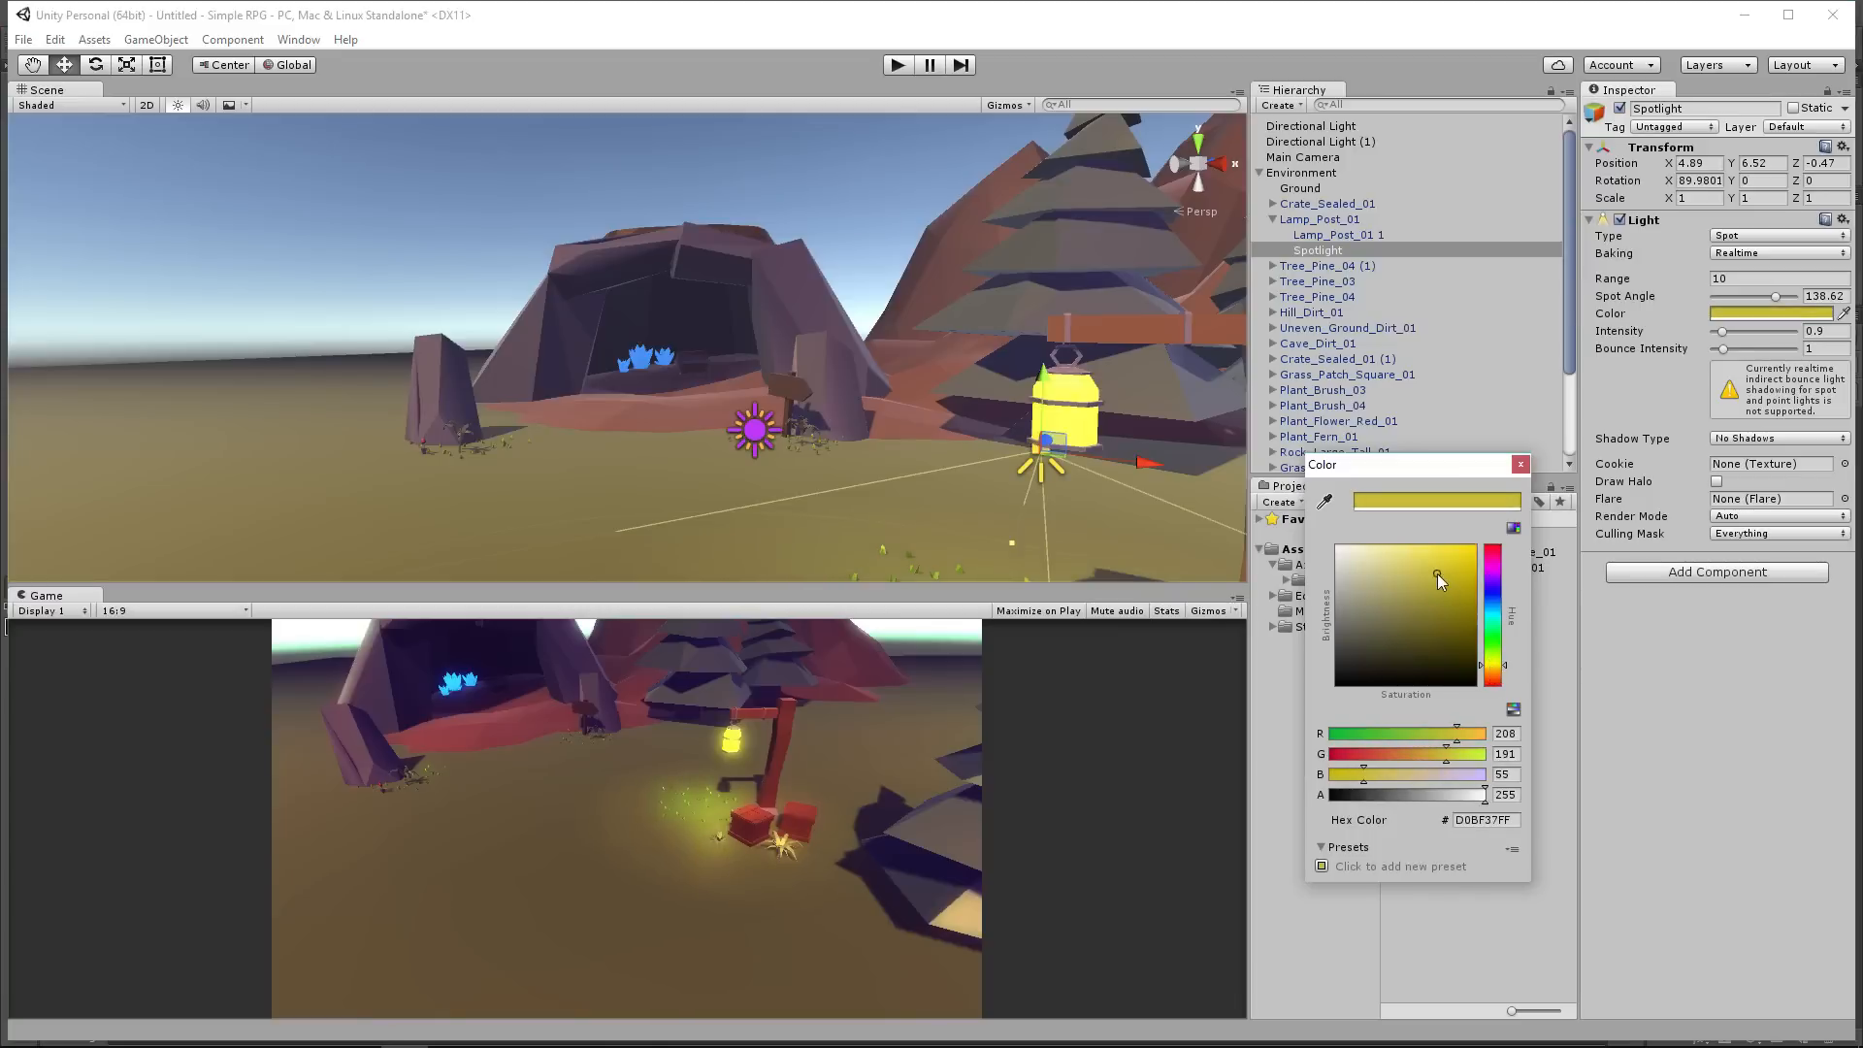
pyautogui.click(1520, 464)
# Step: Enlarge the Game view and collapse Lamp_Post_01 in the hierarchy
pyautogui.moveTo(1011, 586); pyautogui.dragTo(1012, 585)
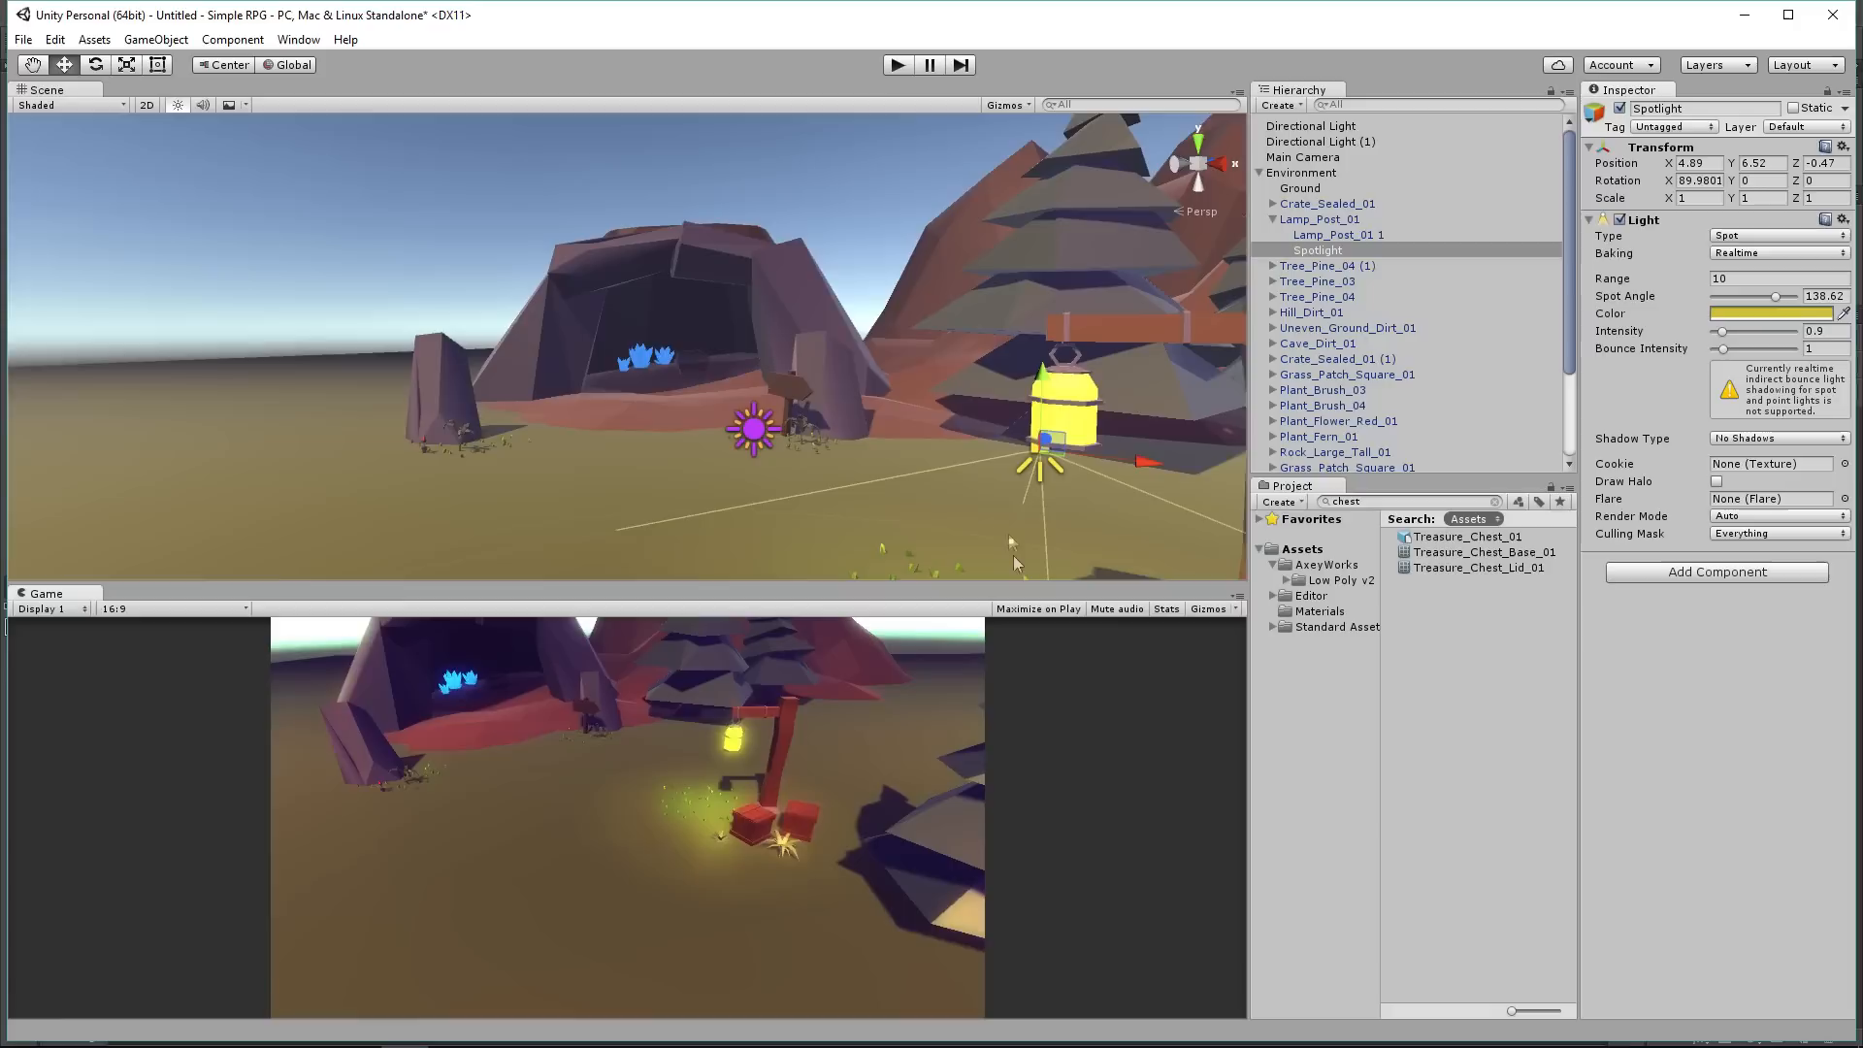
pyautogui.moveTo(962, 589); pyautogui.dragTo(913, 479)
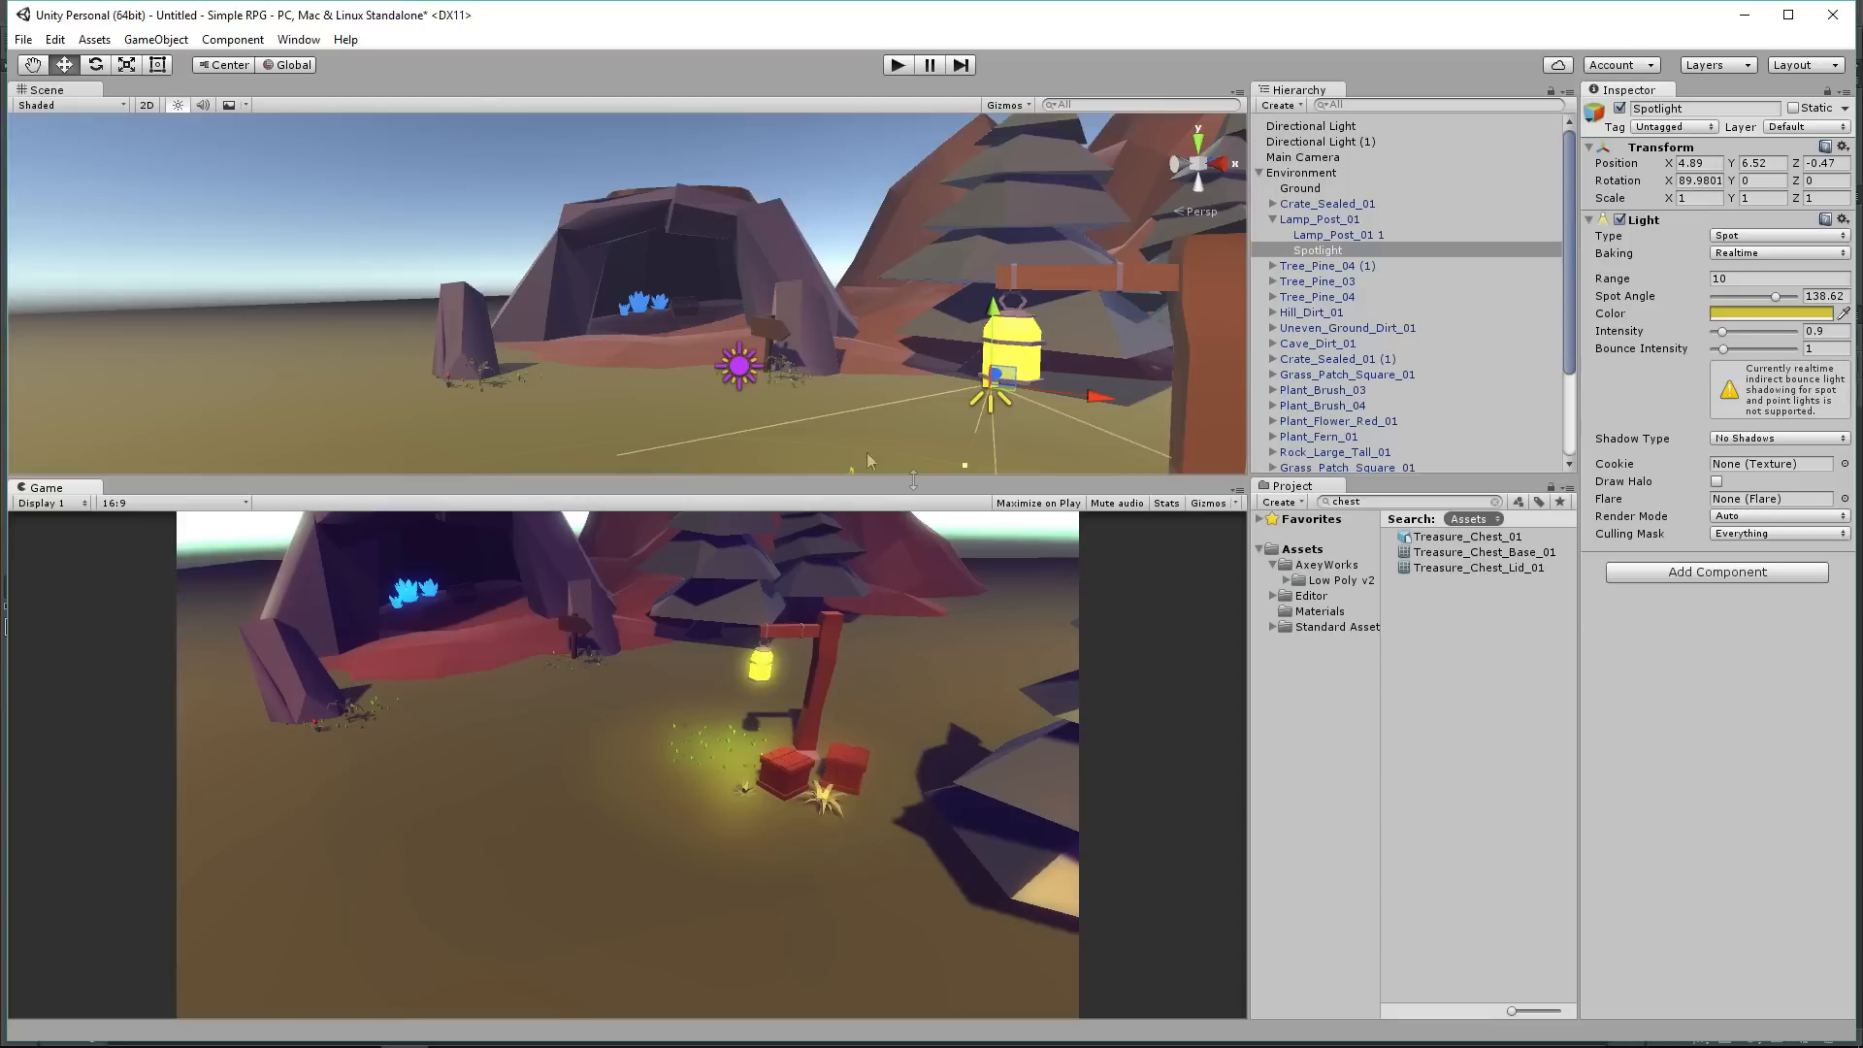
pyautogui.scroll(3, 815, 425)
pyautogui.click(1273, 220)
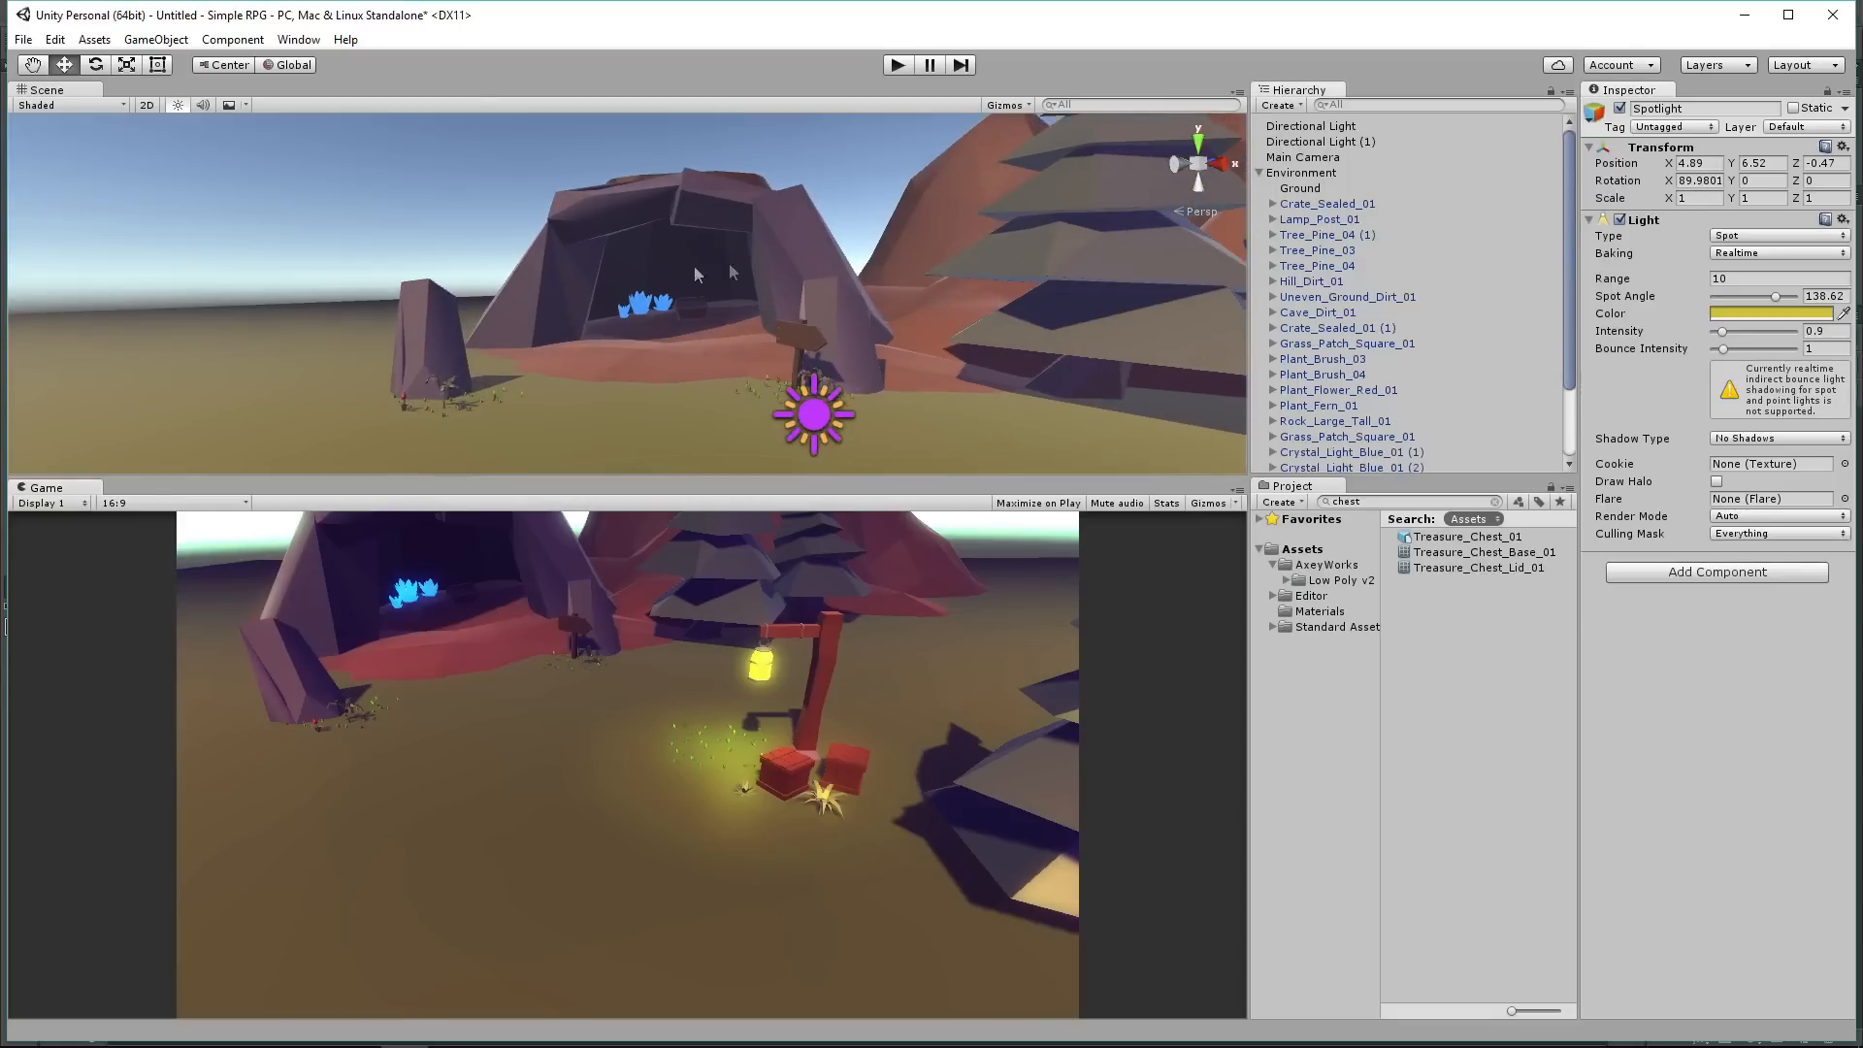
# Step: Set the emission brightness of the cave crystals' Color_H01 material to 1.64
pyautogui.click(637, 307)
pyautogui.click(1271, 458)
pyautogui.click(1310, 467)
pyautogui.moveTo(1753, 696); pyautogui.dragTo(58, 695)
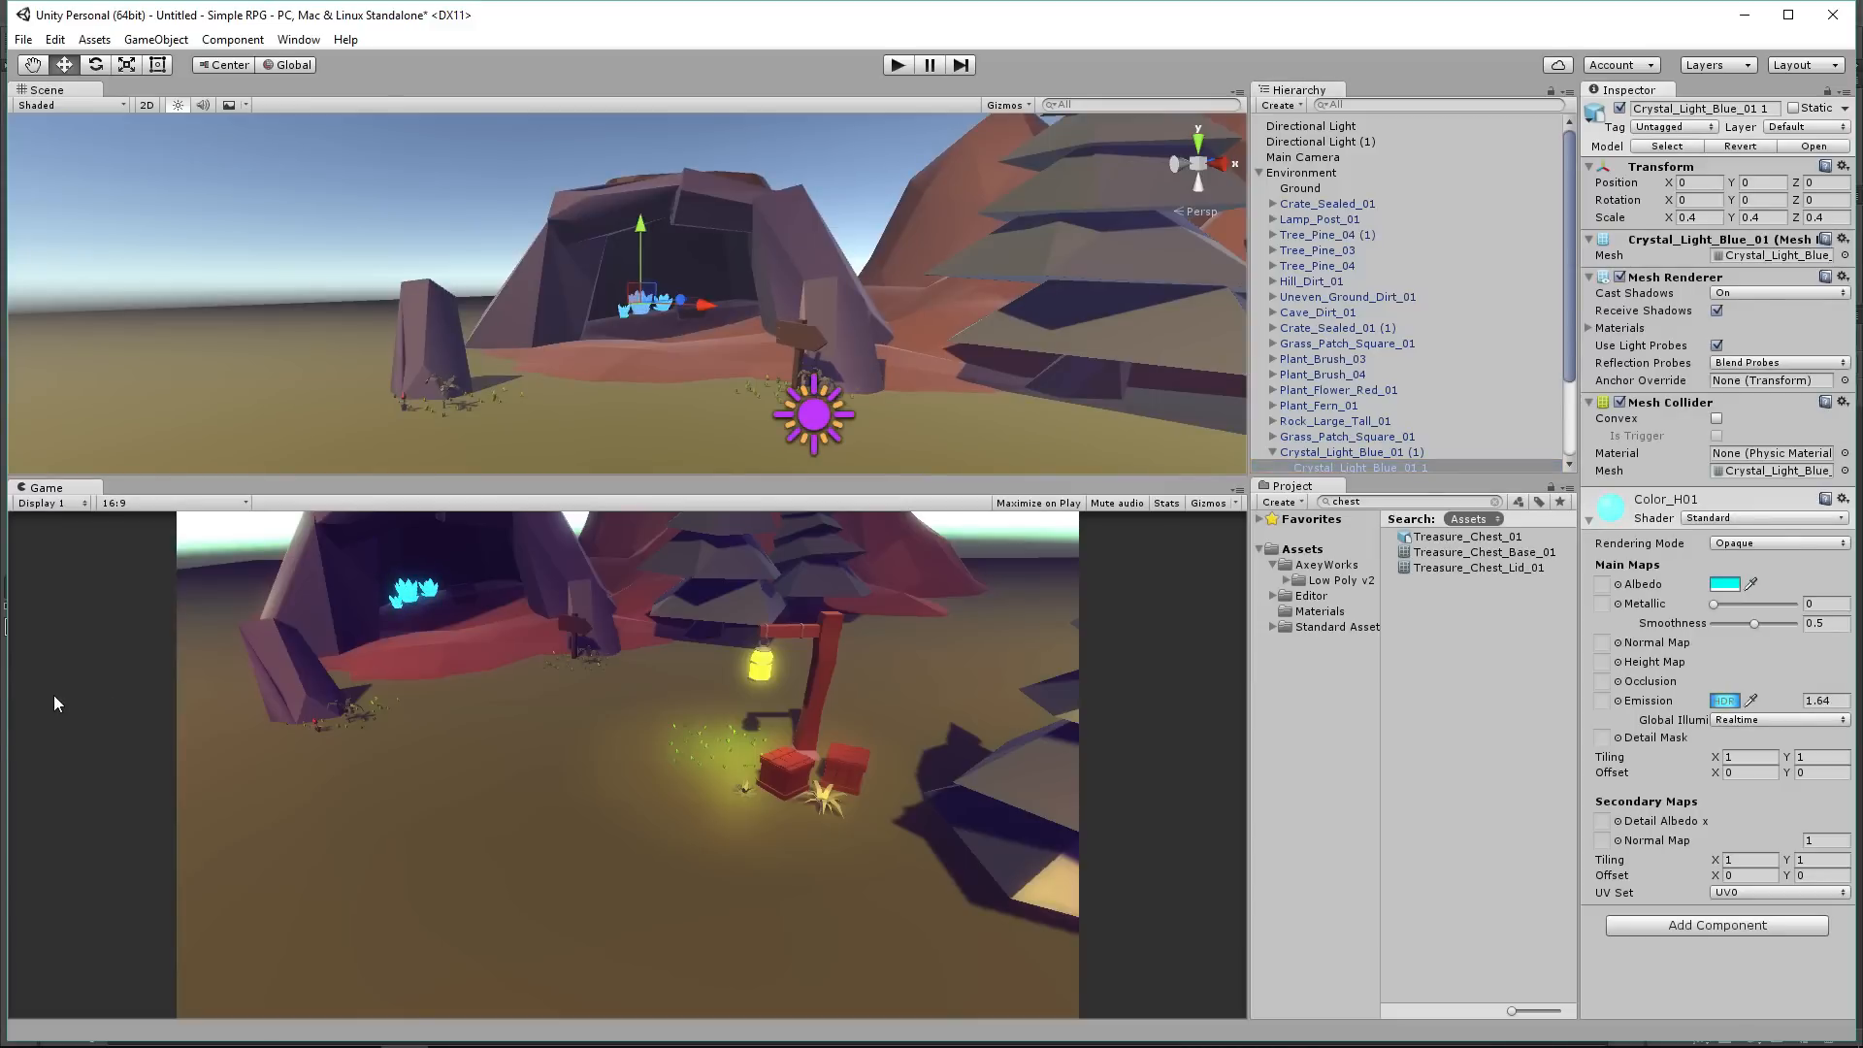
# Step: Add a point light as a child of Crystal_Light_Blue_01 (1)
pyautogui.scroll(5, 353, 435)
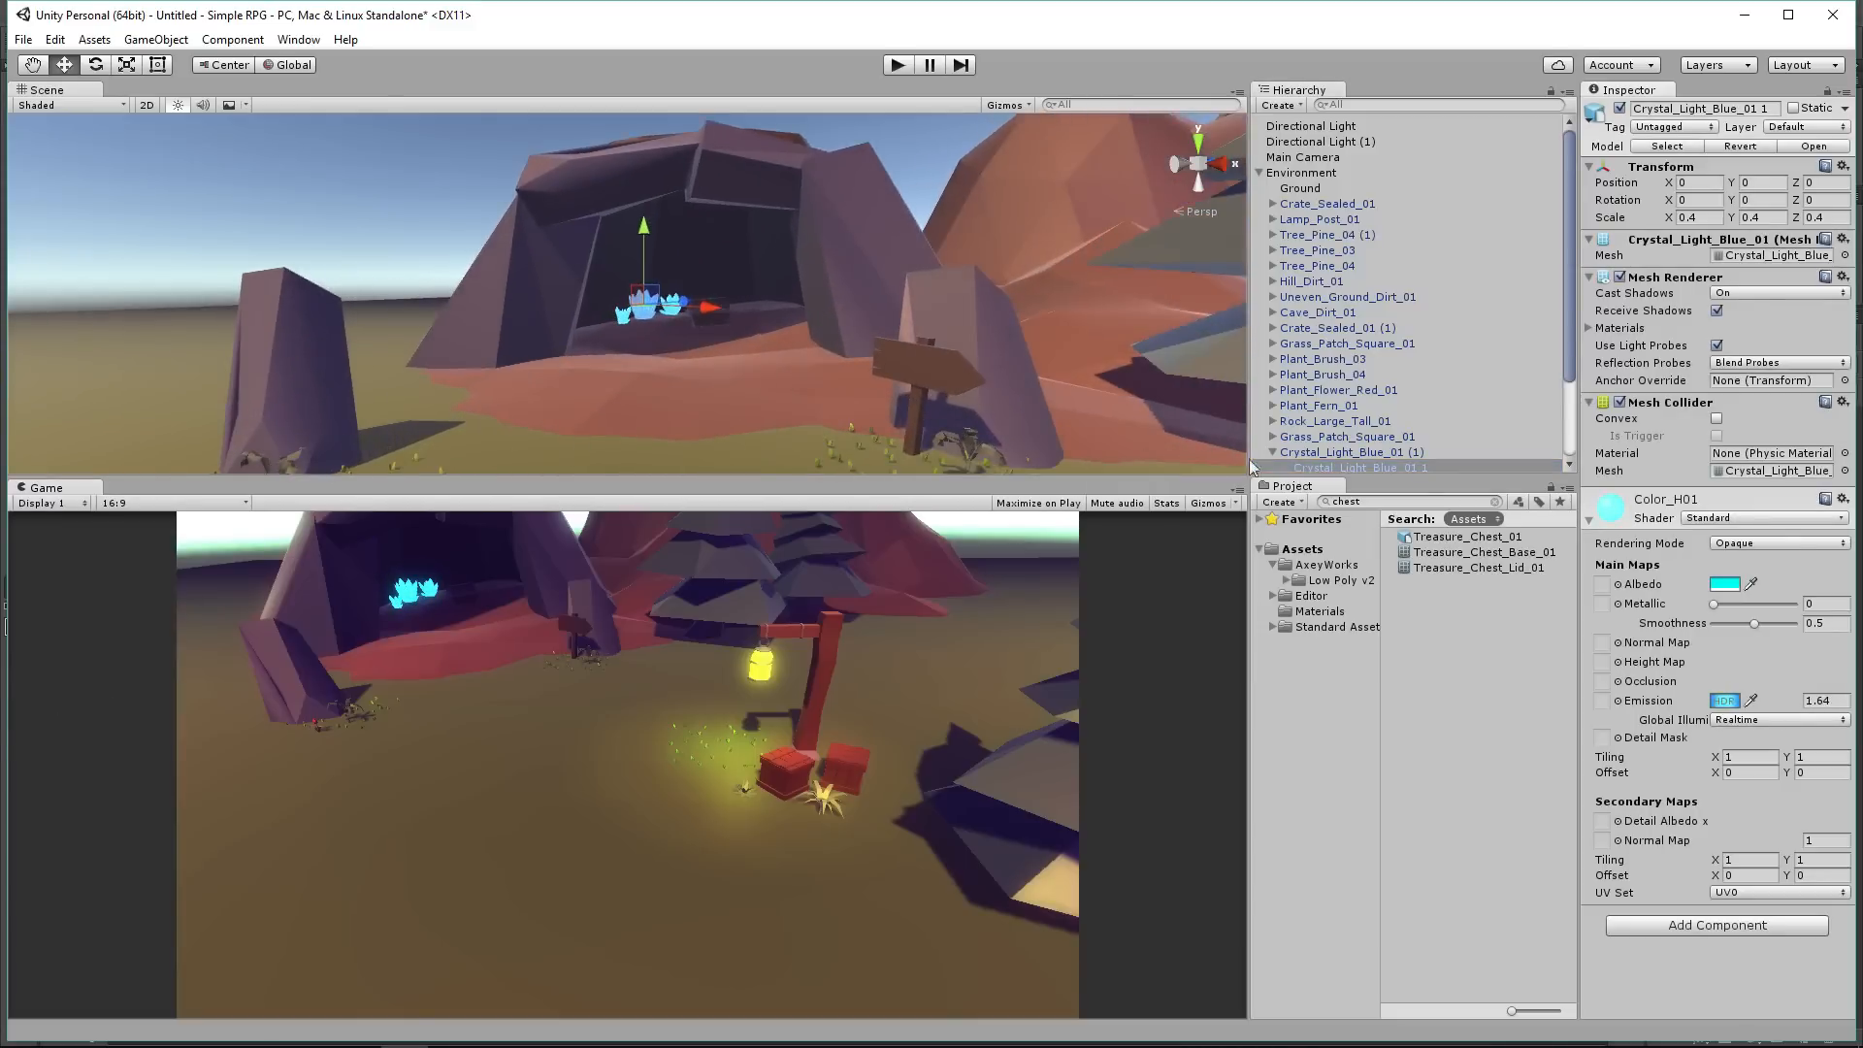
pyautogui.click(1344, 456)
pyautogui.press('f')
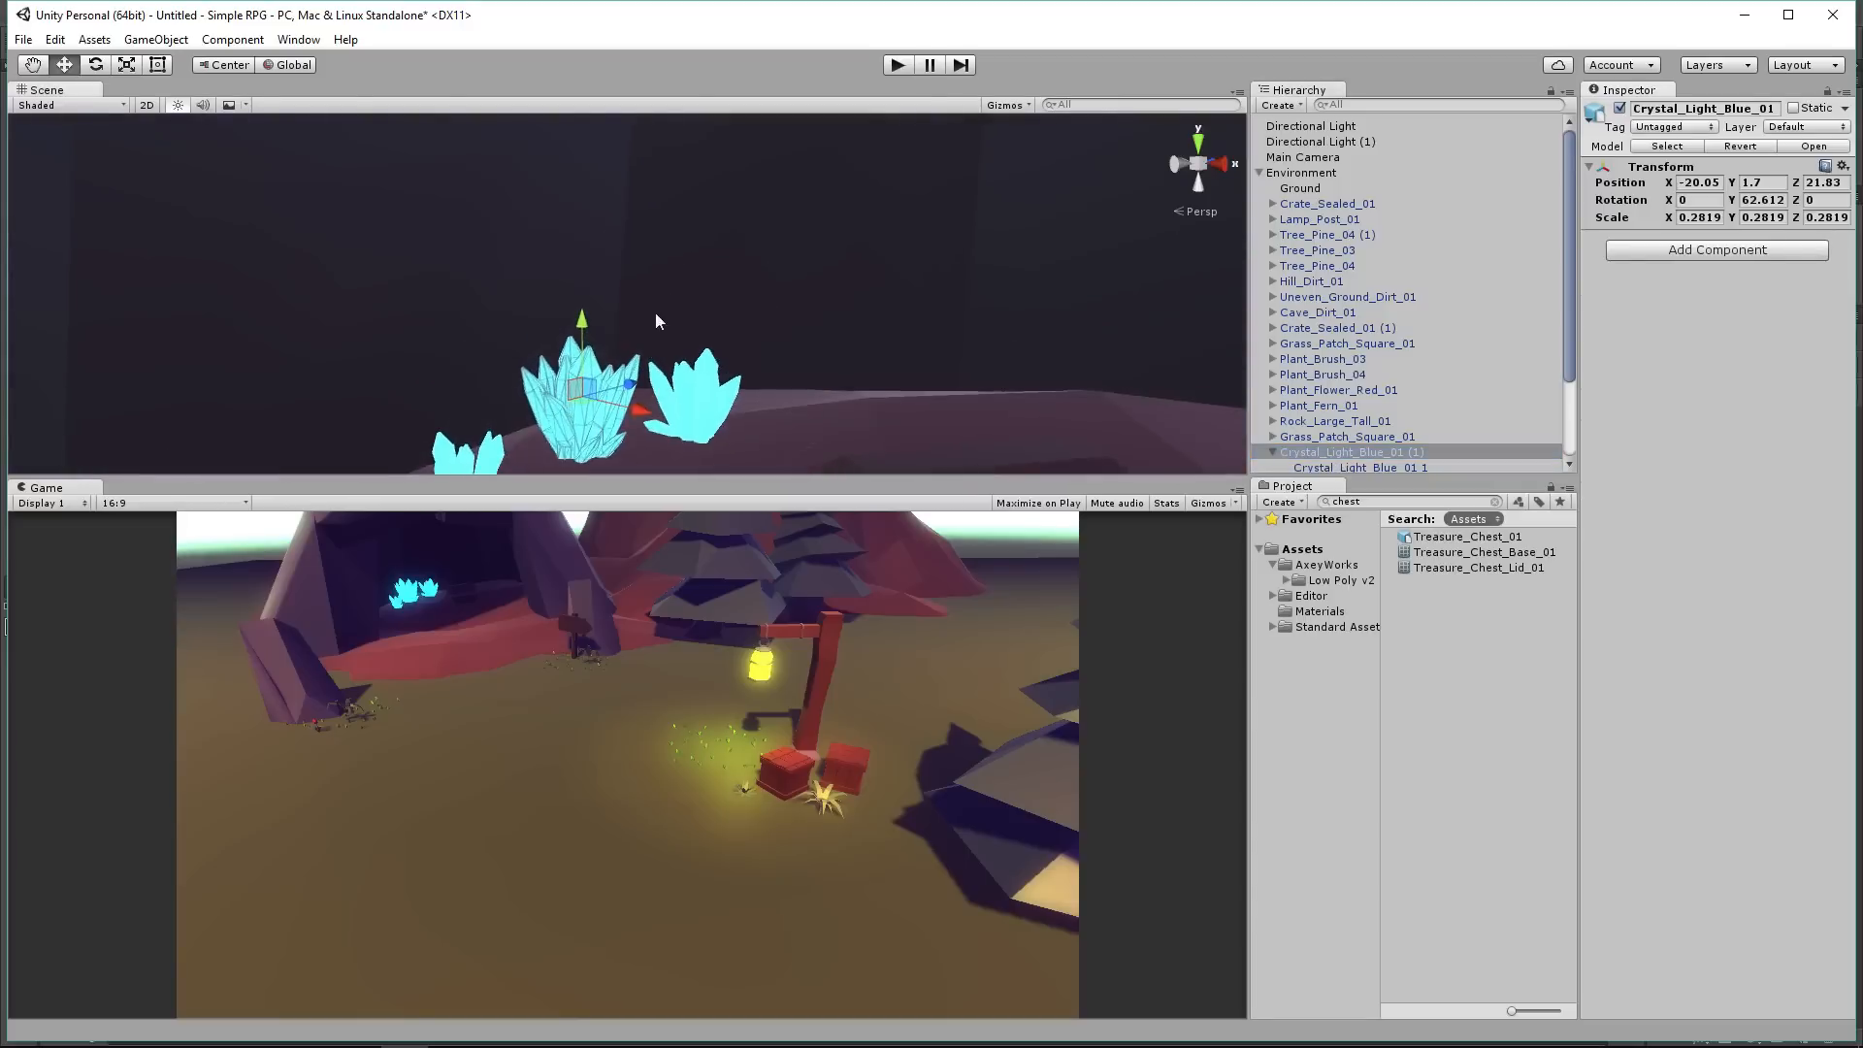
pyautogui.rightClick(1330, 456)
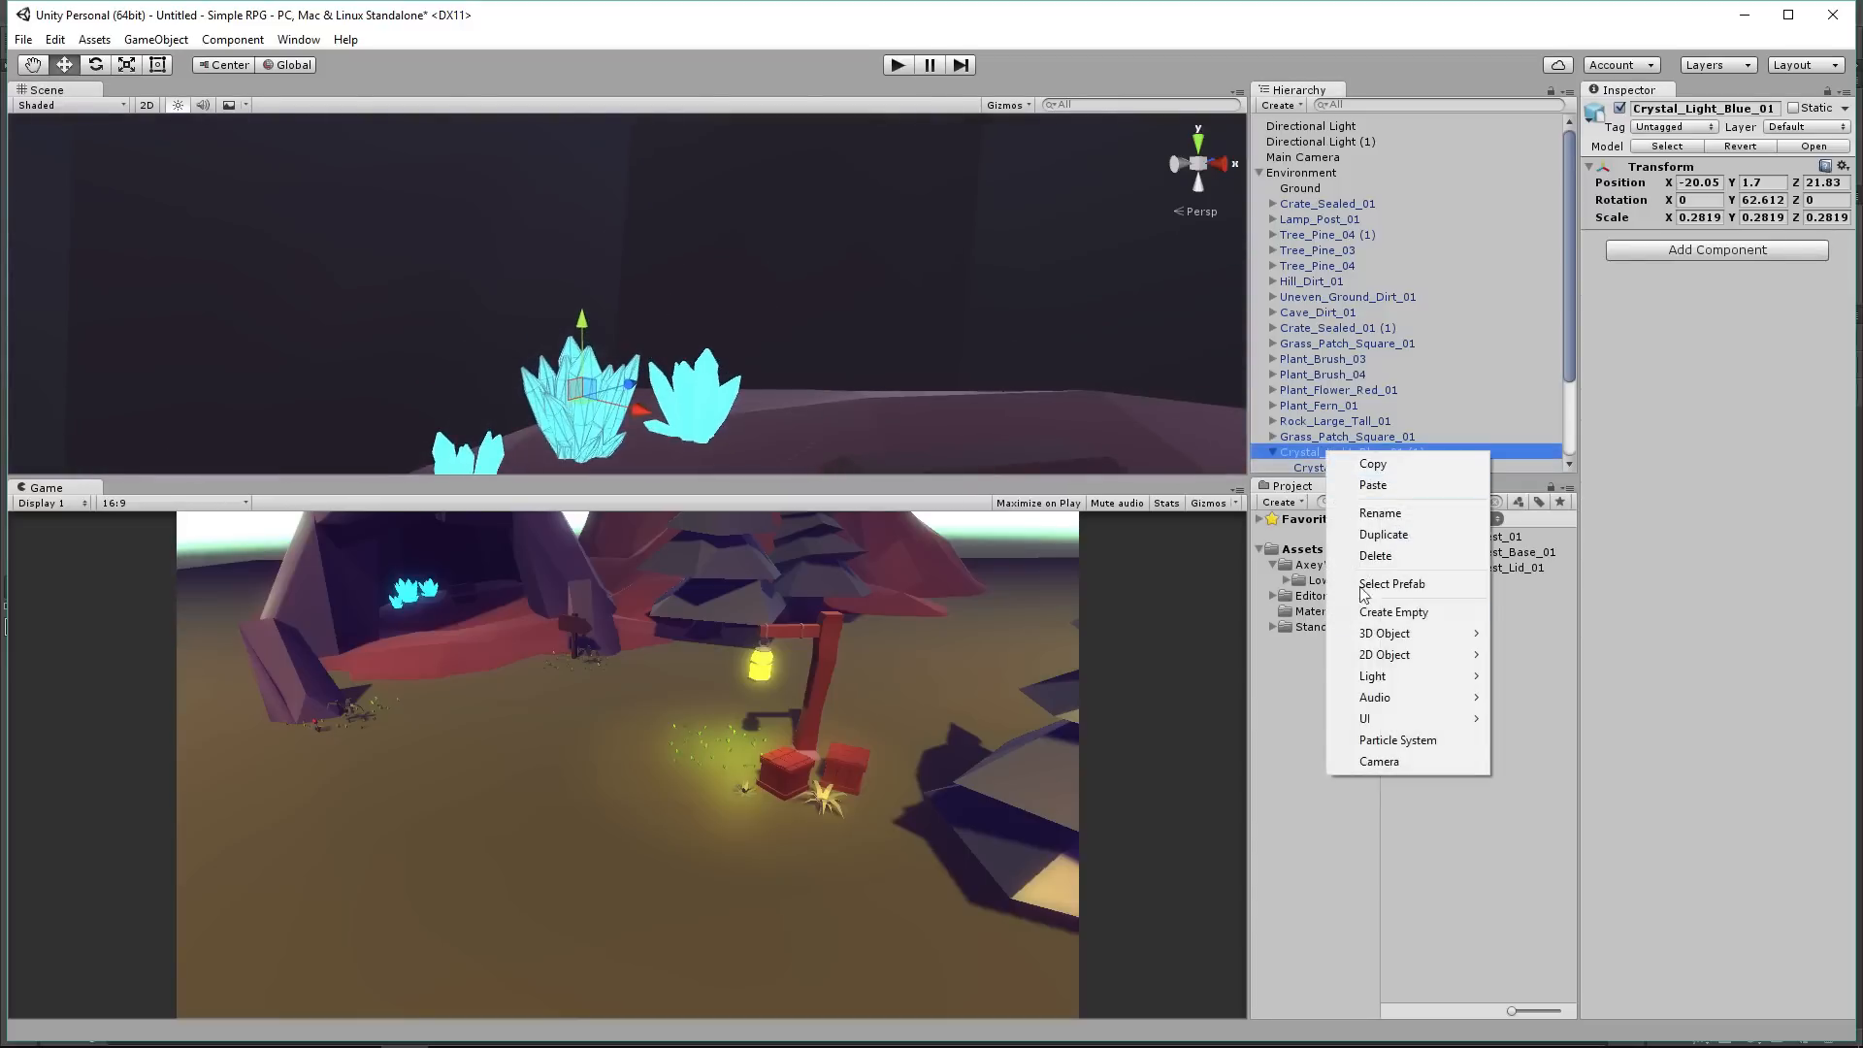
pyautogui.moveTo(1393, 679)
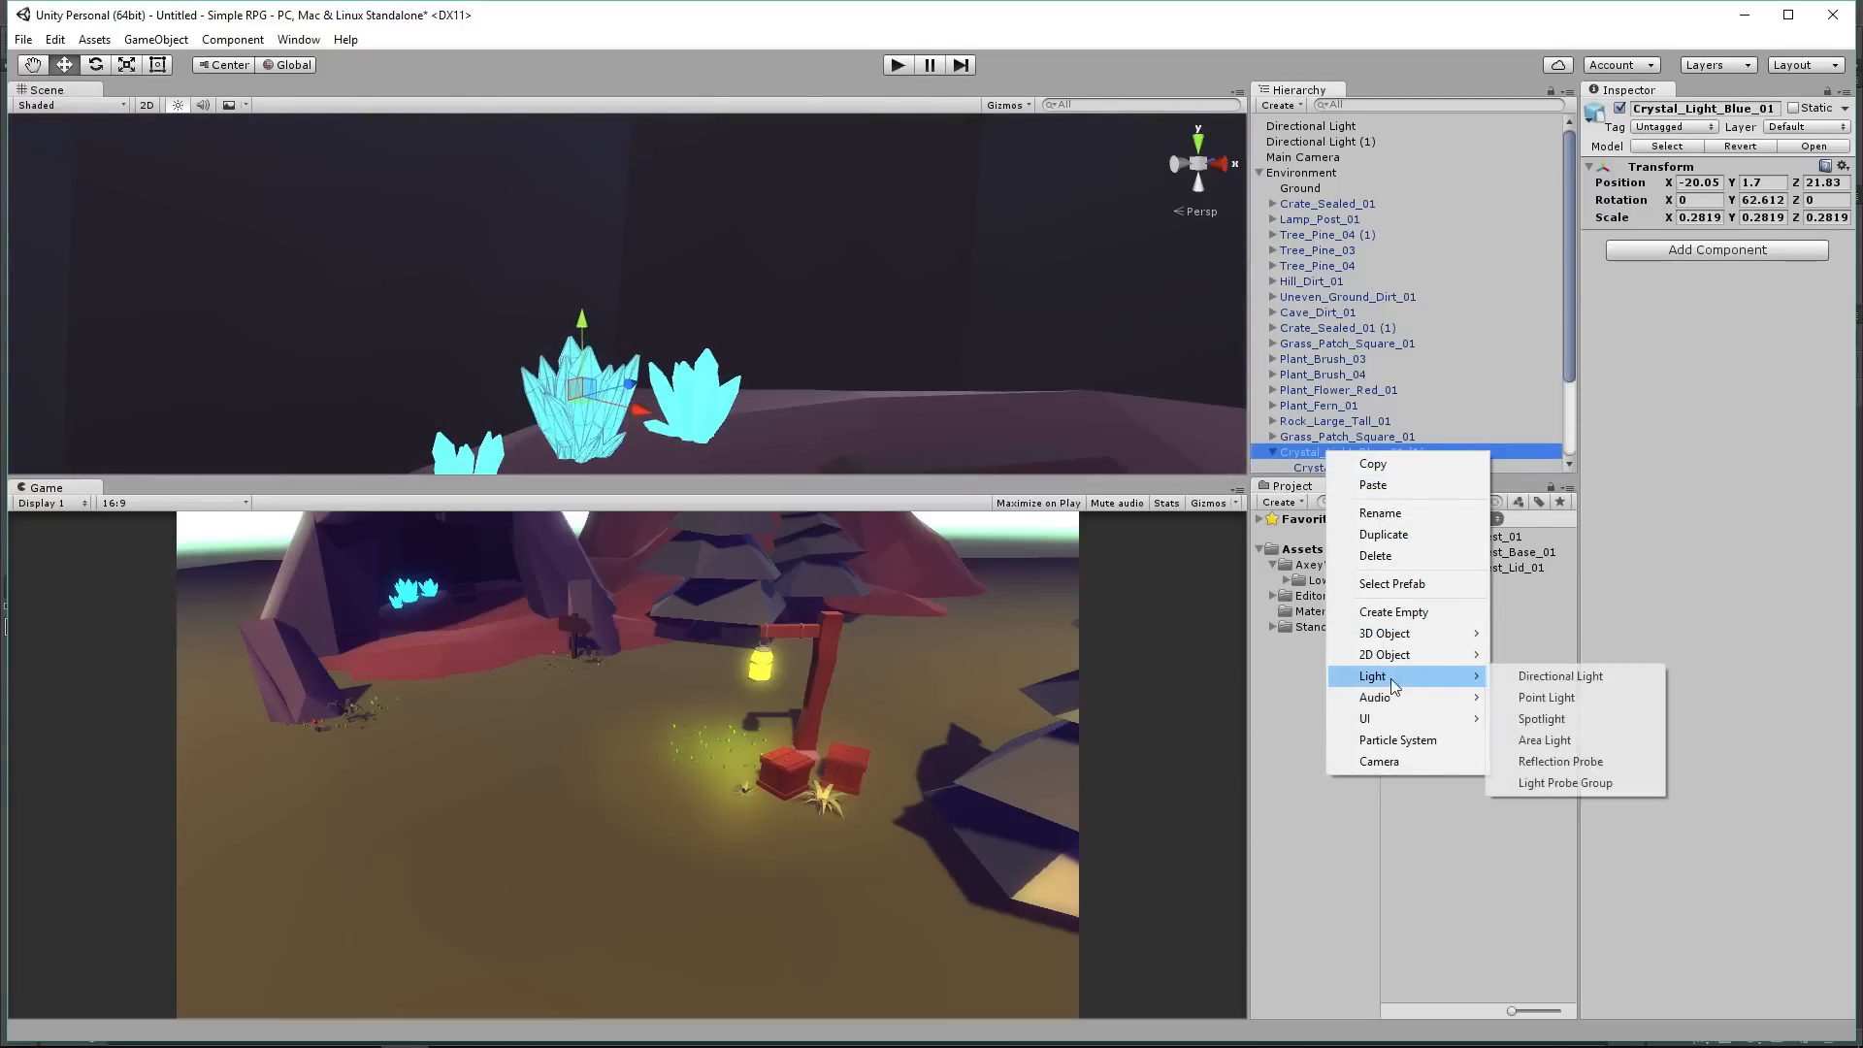
pyautogui.click(1547, 697)
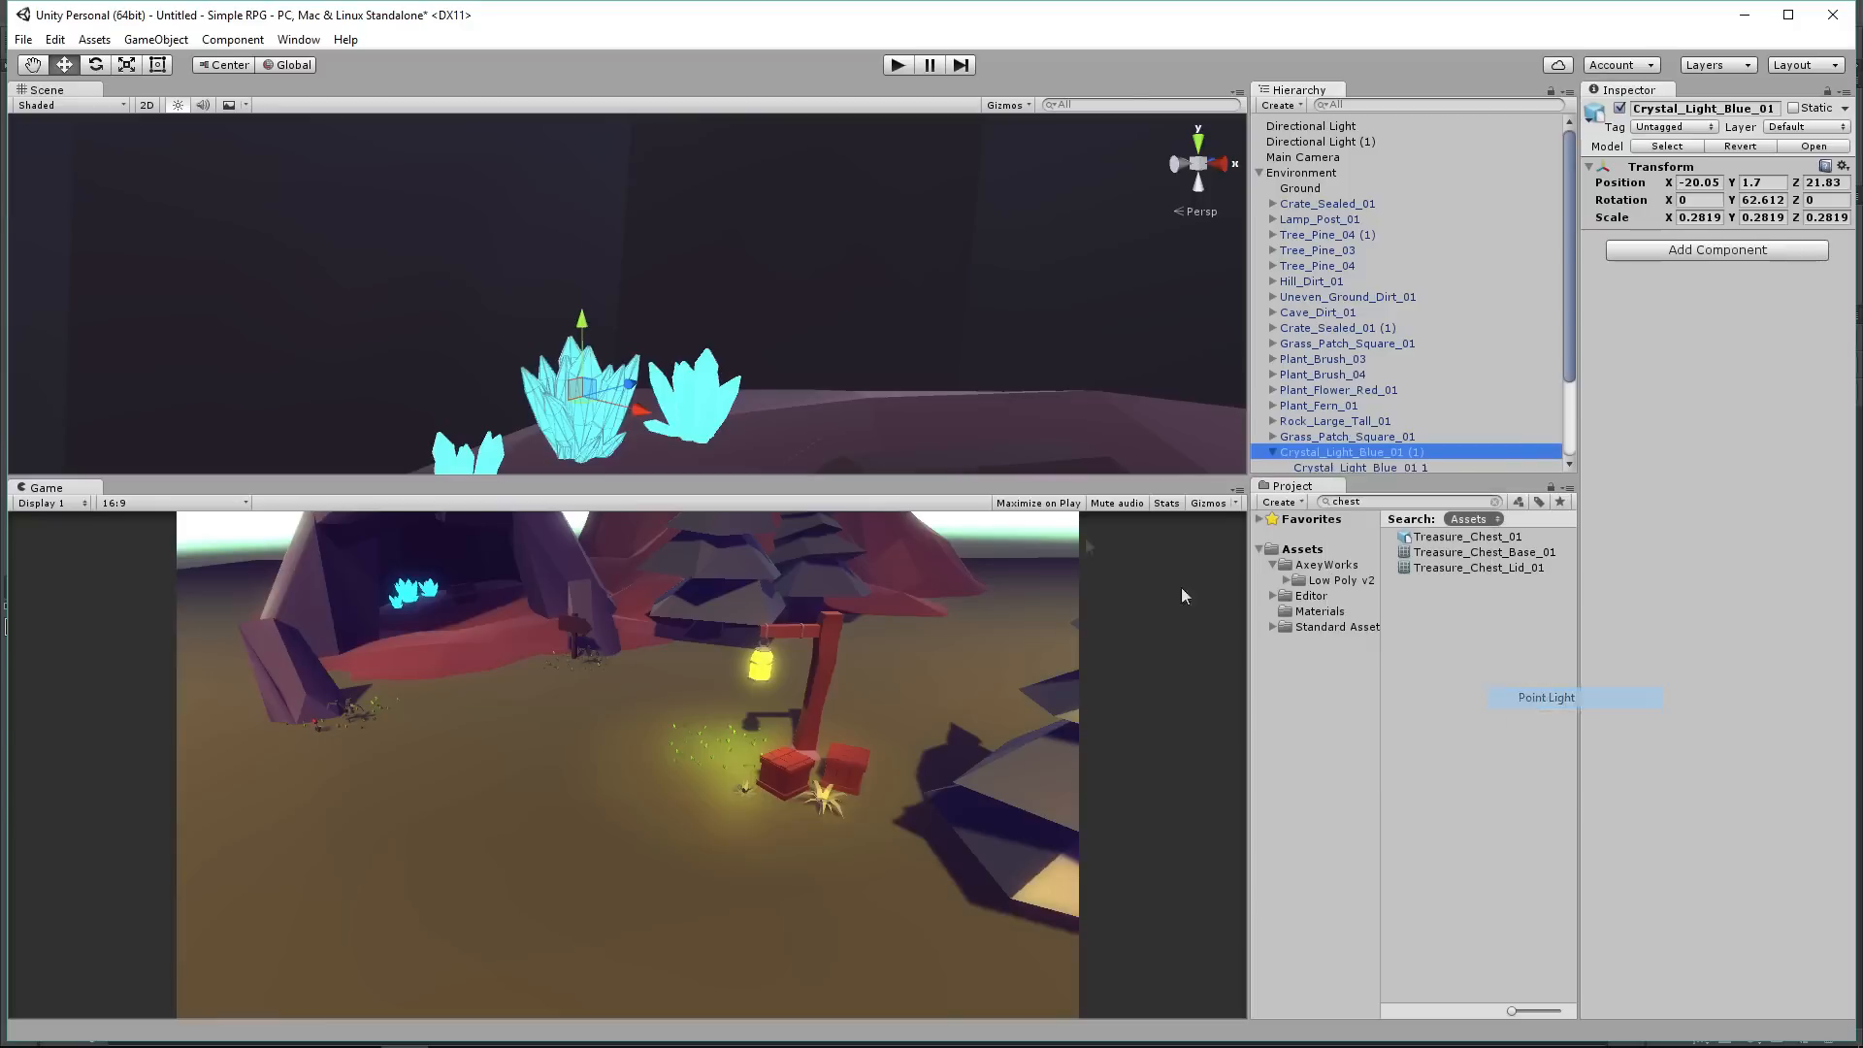
# Step: Position the point light just above the blue cave crystals, at about X 4.1, Y 11.85, Z 4.26
pyautogui.moveTo(595, 420); pyautogui.dragTo(483, 408)
pyautogui.moveTo(378, 470); pyautogui.dragTo(377, 513)
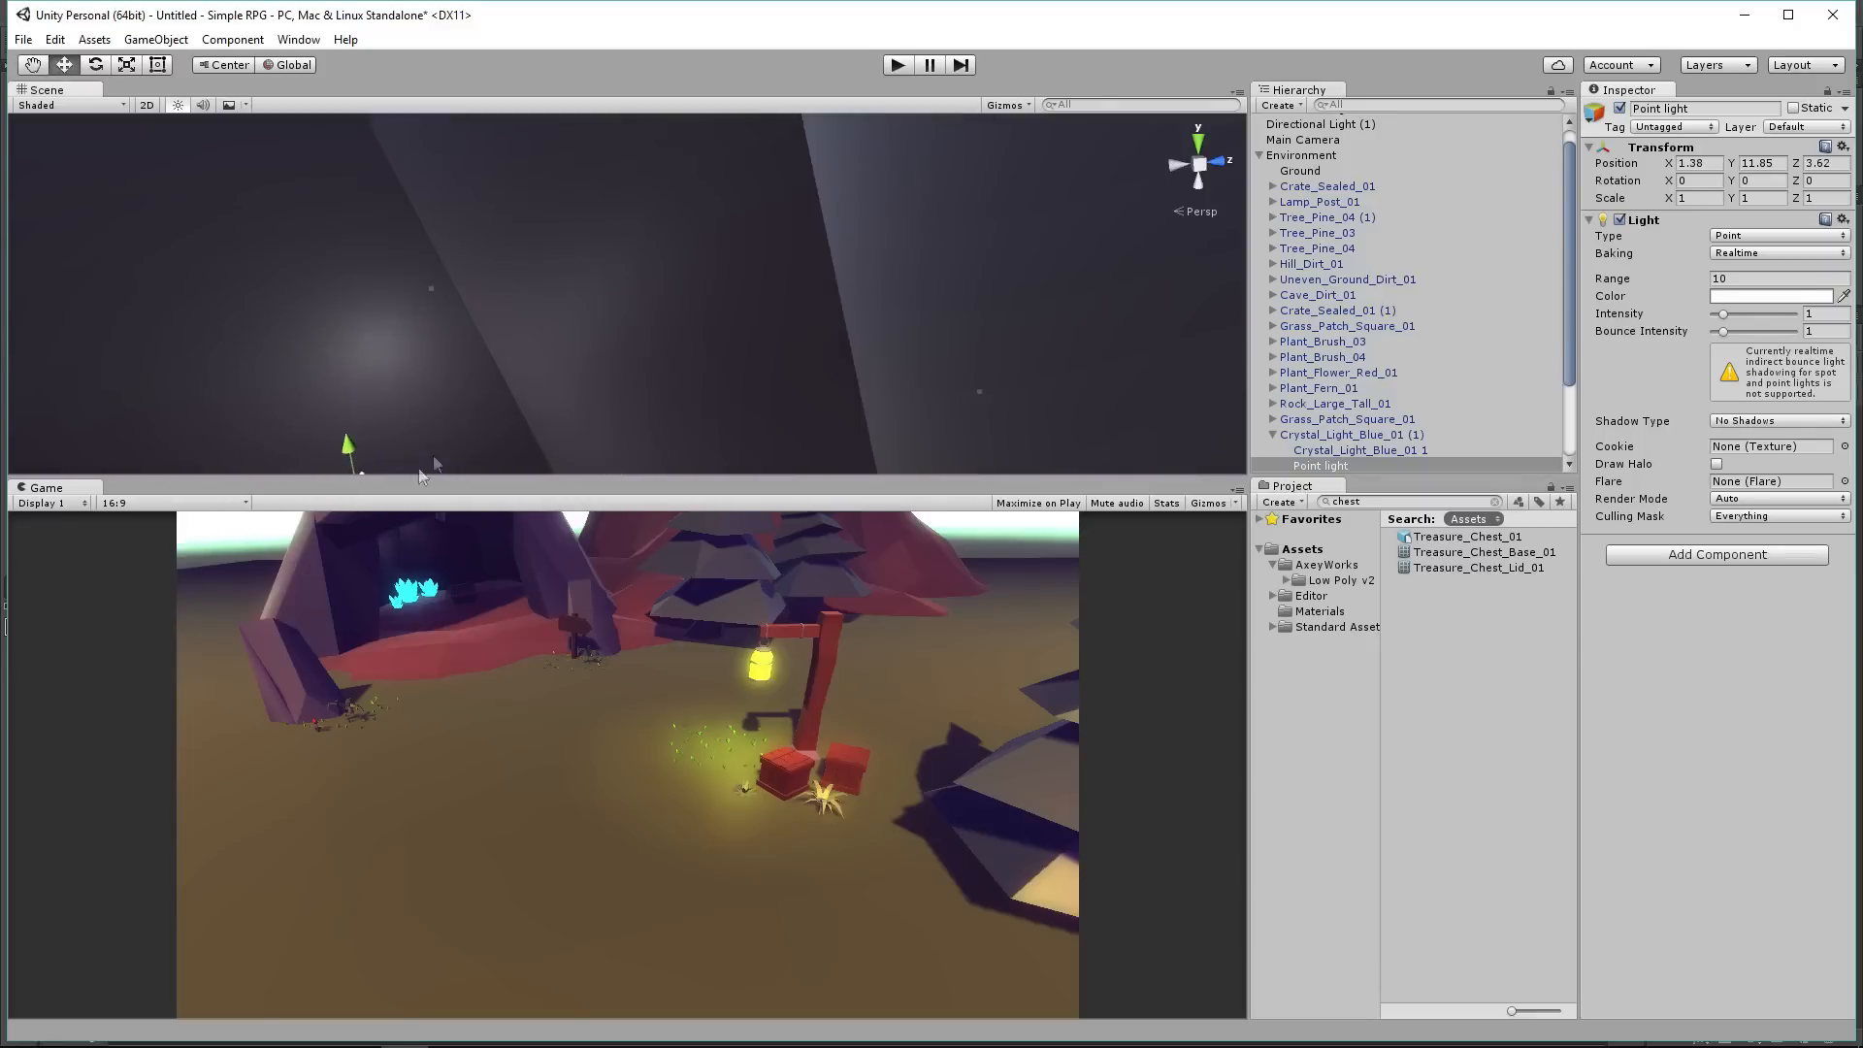
pyautogui.press('f')
pyautogui.moveTo(587, 227)
pyautogui.mouseDown()
pyautogui.moveTo(563, 250)
pyautogui.moveTo(544, 219)
pyautogui.moveTo(561, 233)
pyautogui.mouseUp()
# Step: Sample the crystals' cyan as the point light's color, R 98, G 221, B 221
pyautogui.click(1732, 295)
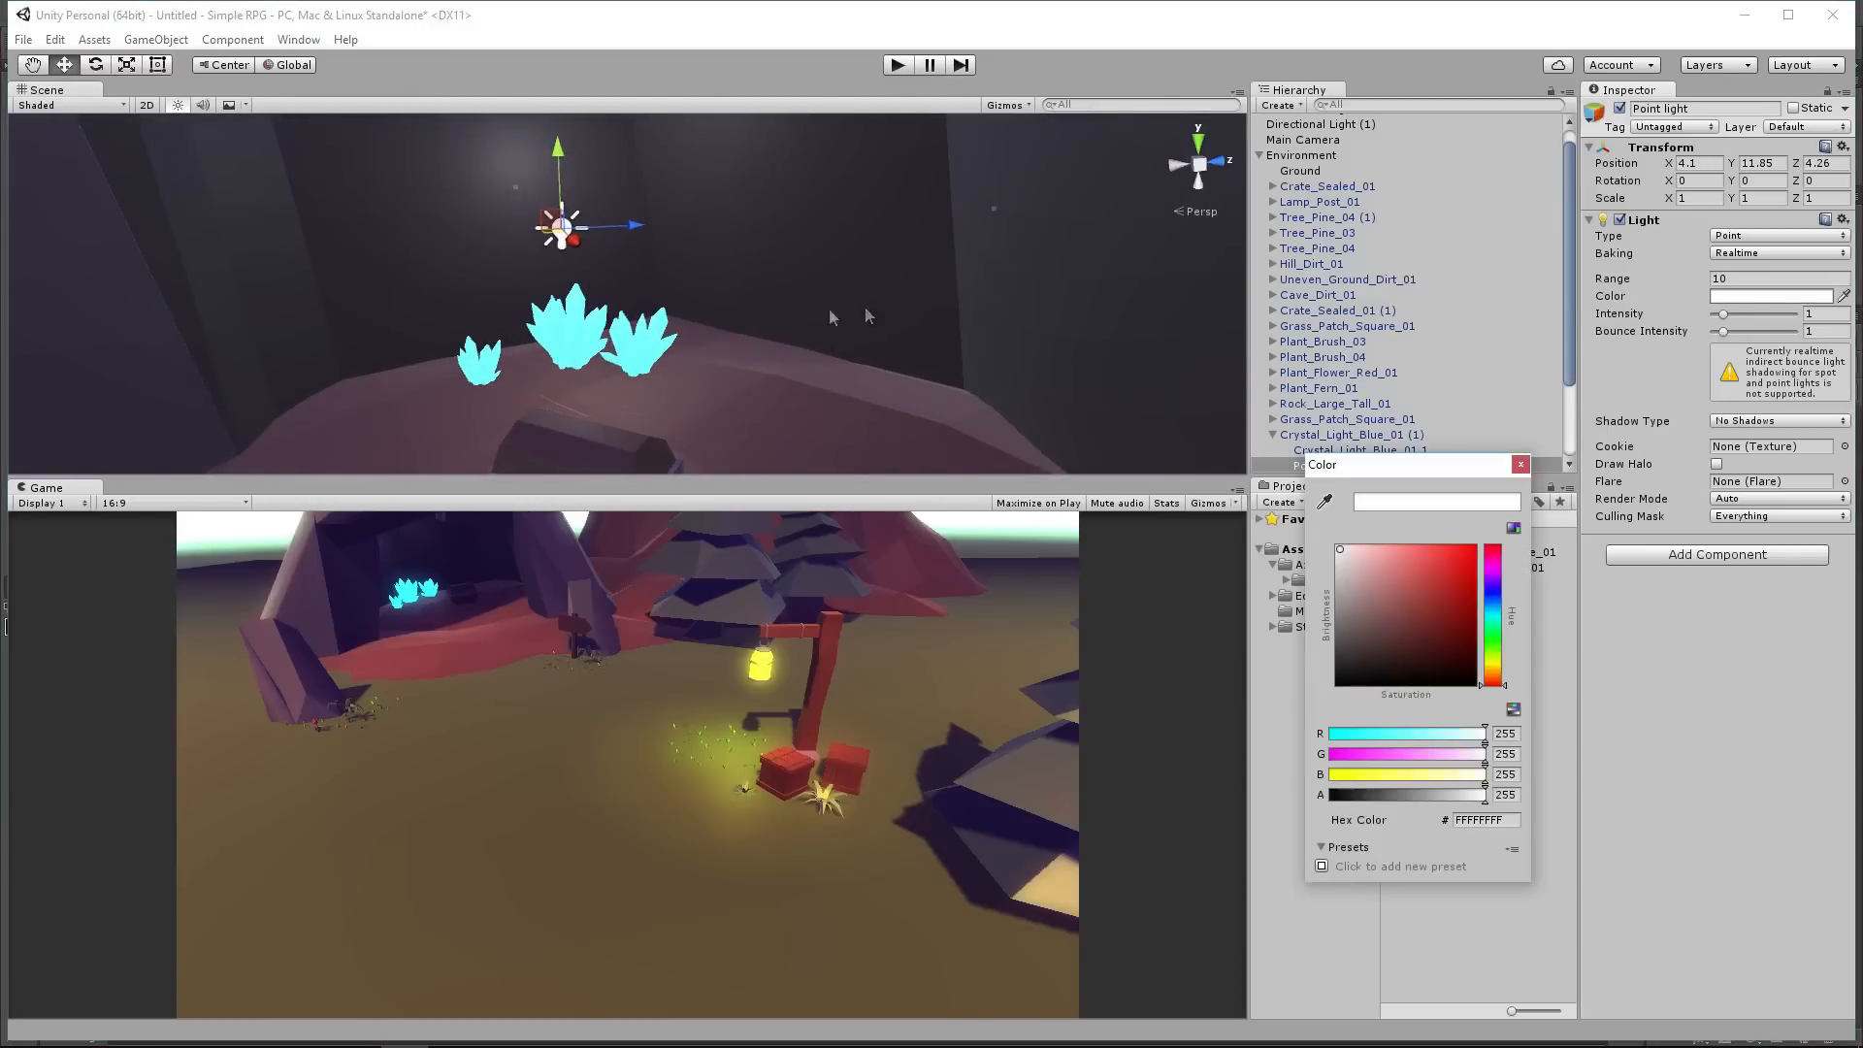
pyautogui.click(1324, 500)
pyautogui.click(601, 330)
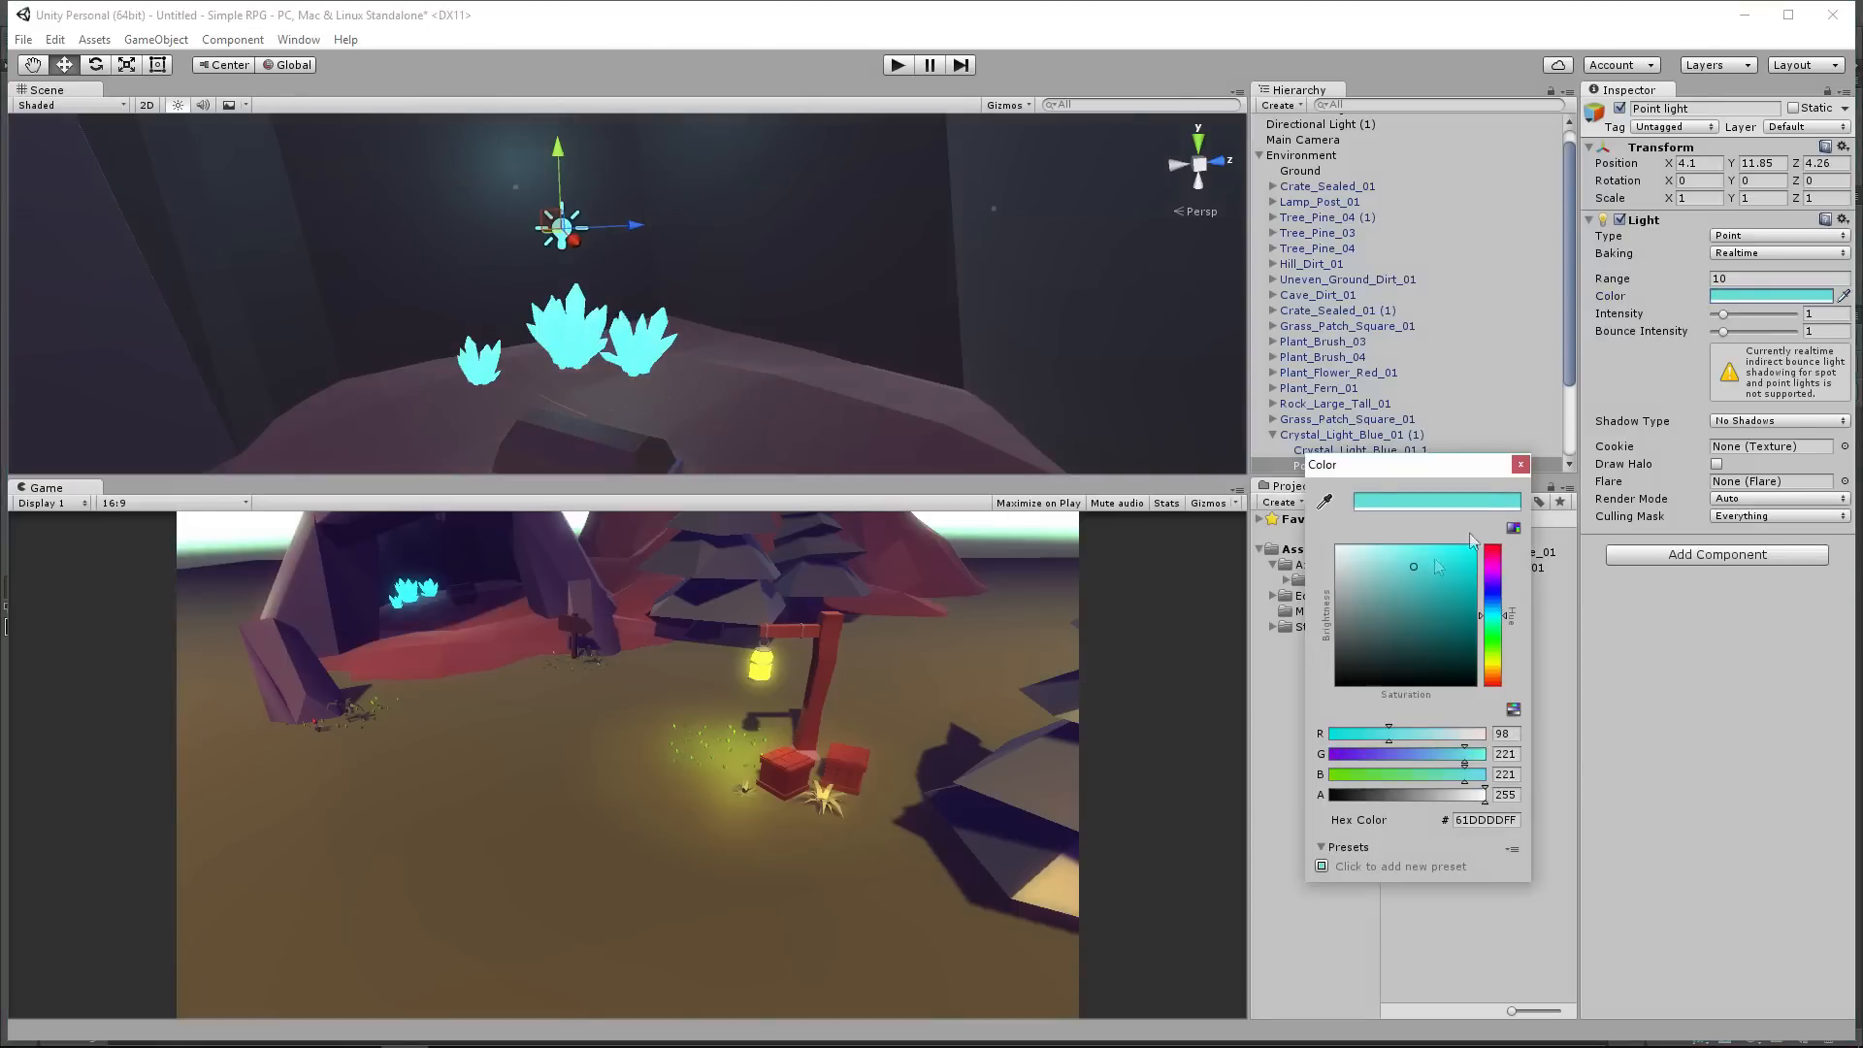
pyautogui.click(1520, 465)
# Step: Set the point light's intensity to 3.31 and its shadow type to Soft Shadows
pyautogui.moveTo(1736, 318); pyautogui.dragTo(1752, 320)
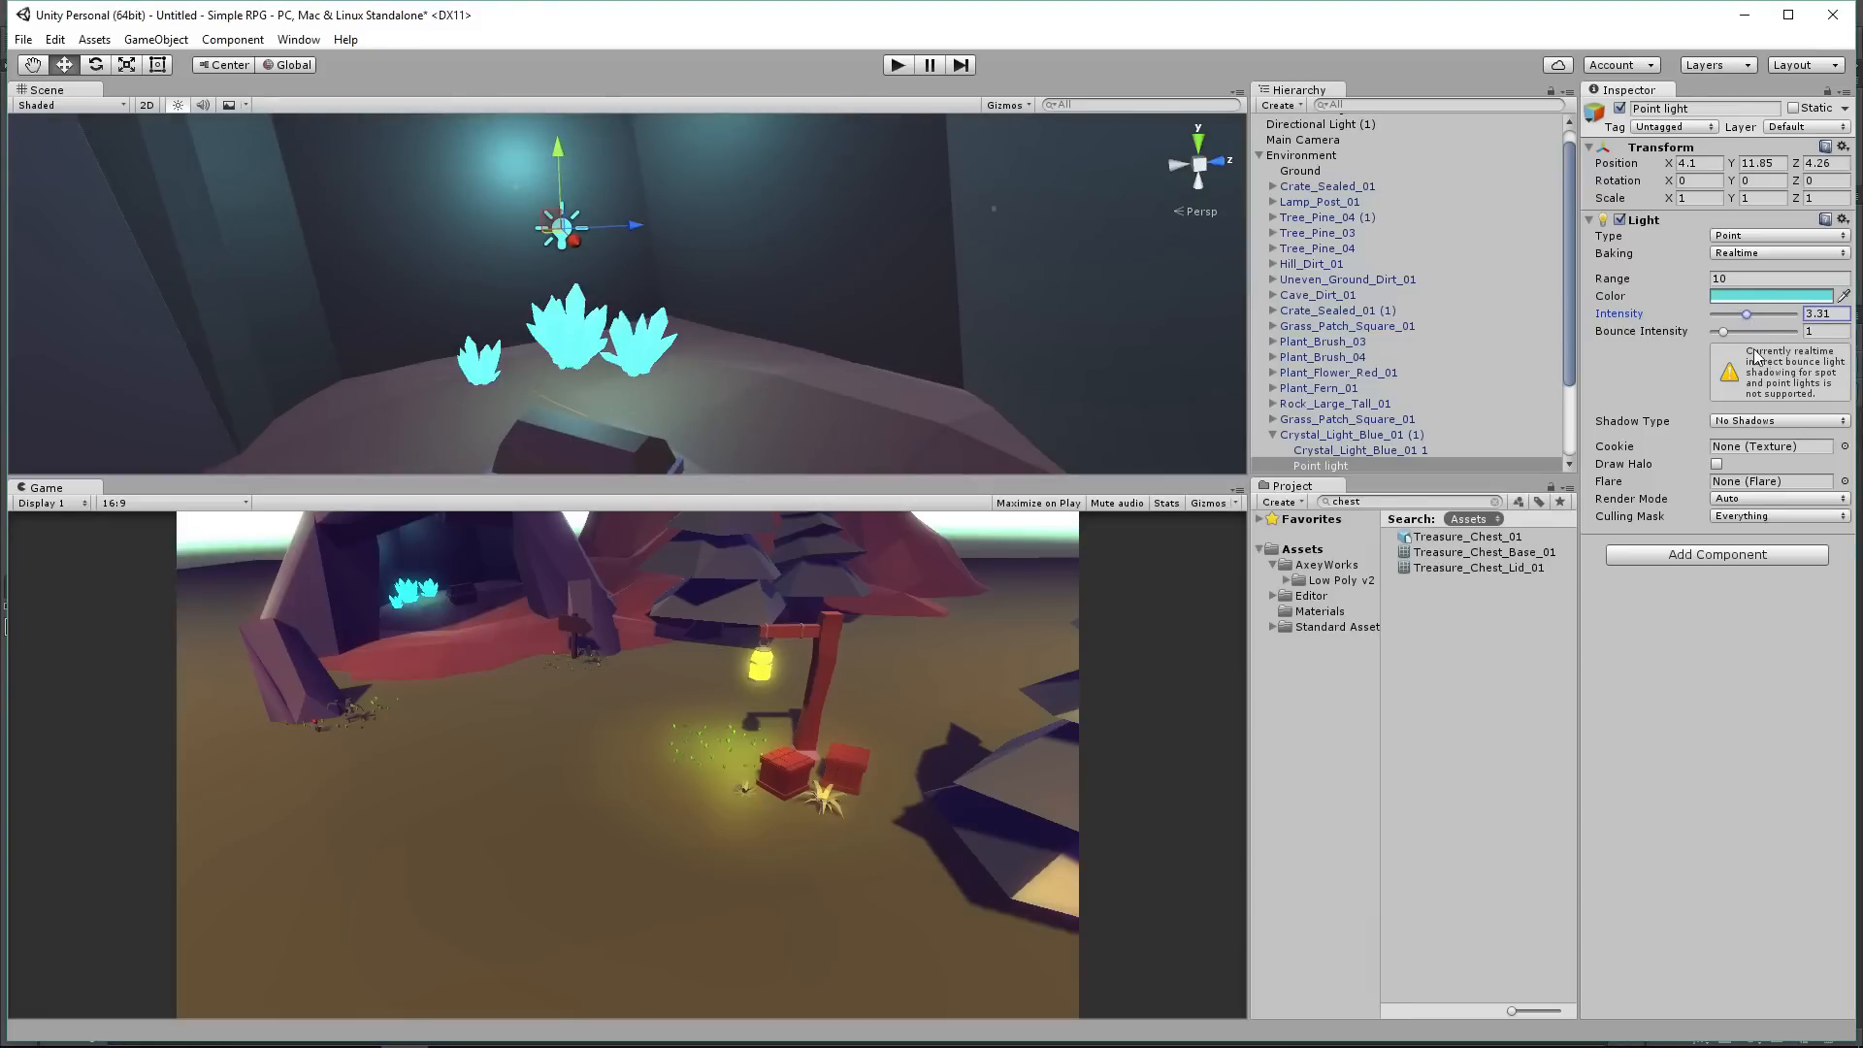
pyautogui.click(1756, 420)
pyautogui.click(1759, 484)
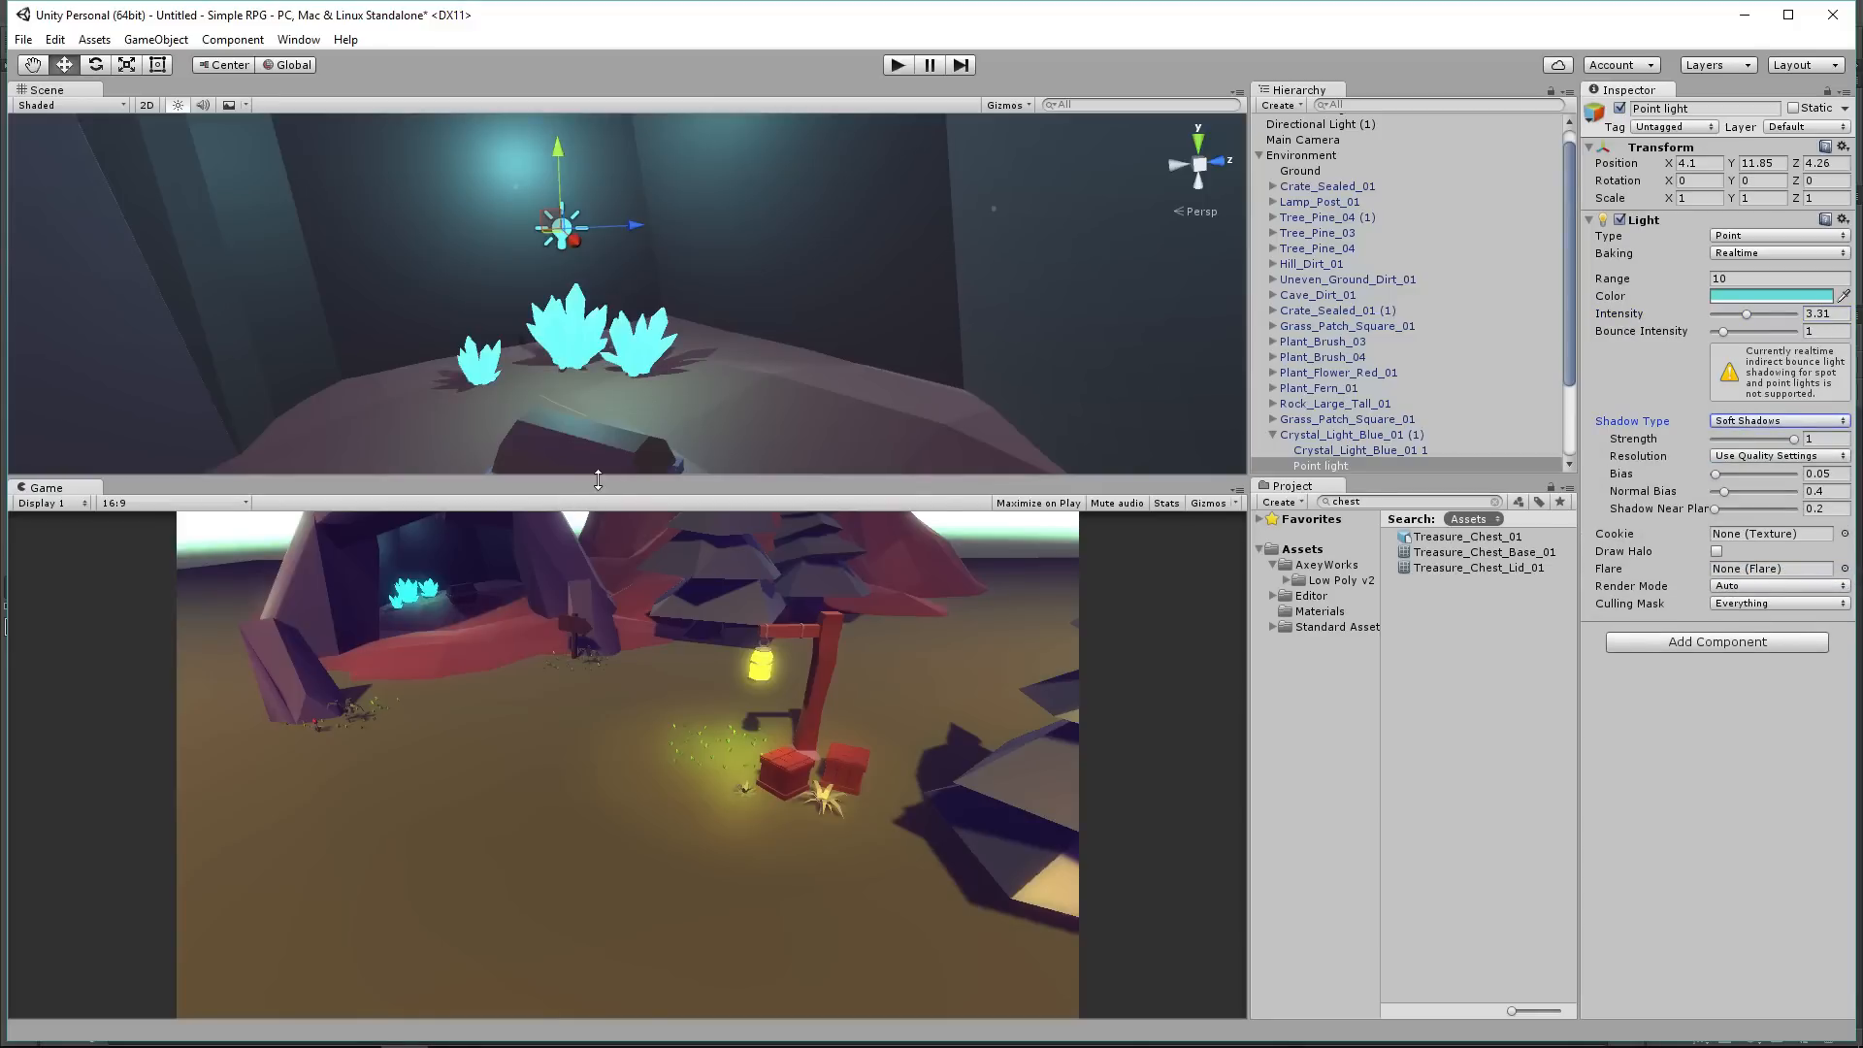
# Step: Enlarge the Game view slightly and set the crystal point light's range to 13.4
pyautogui.moveTo(594, 481); pyautogui.dragTo(594, 421)
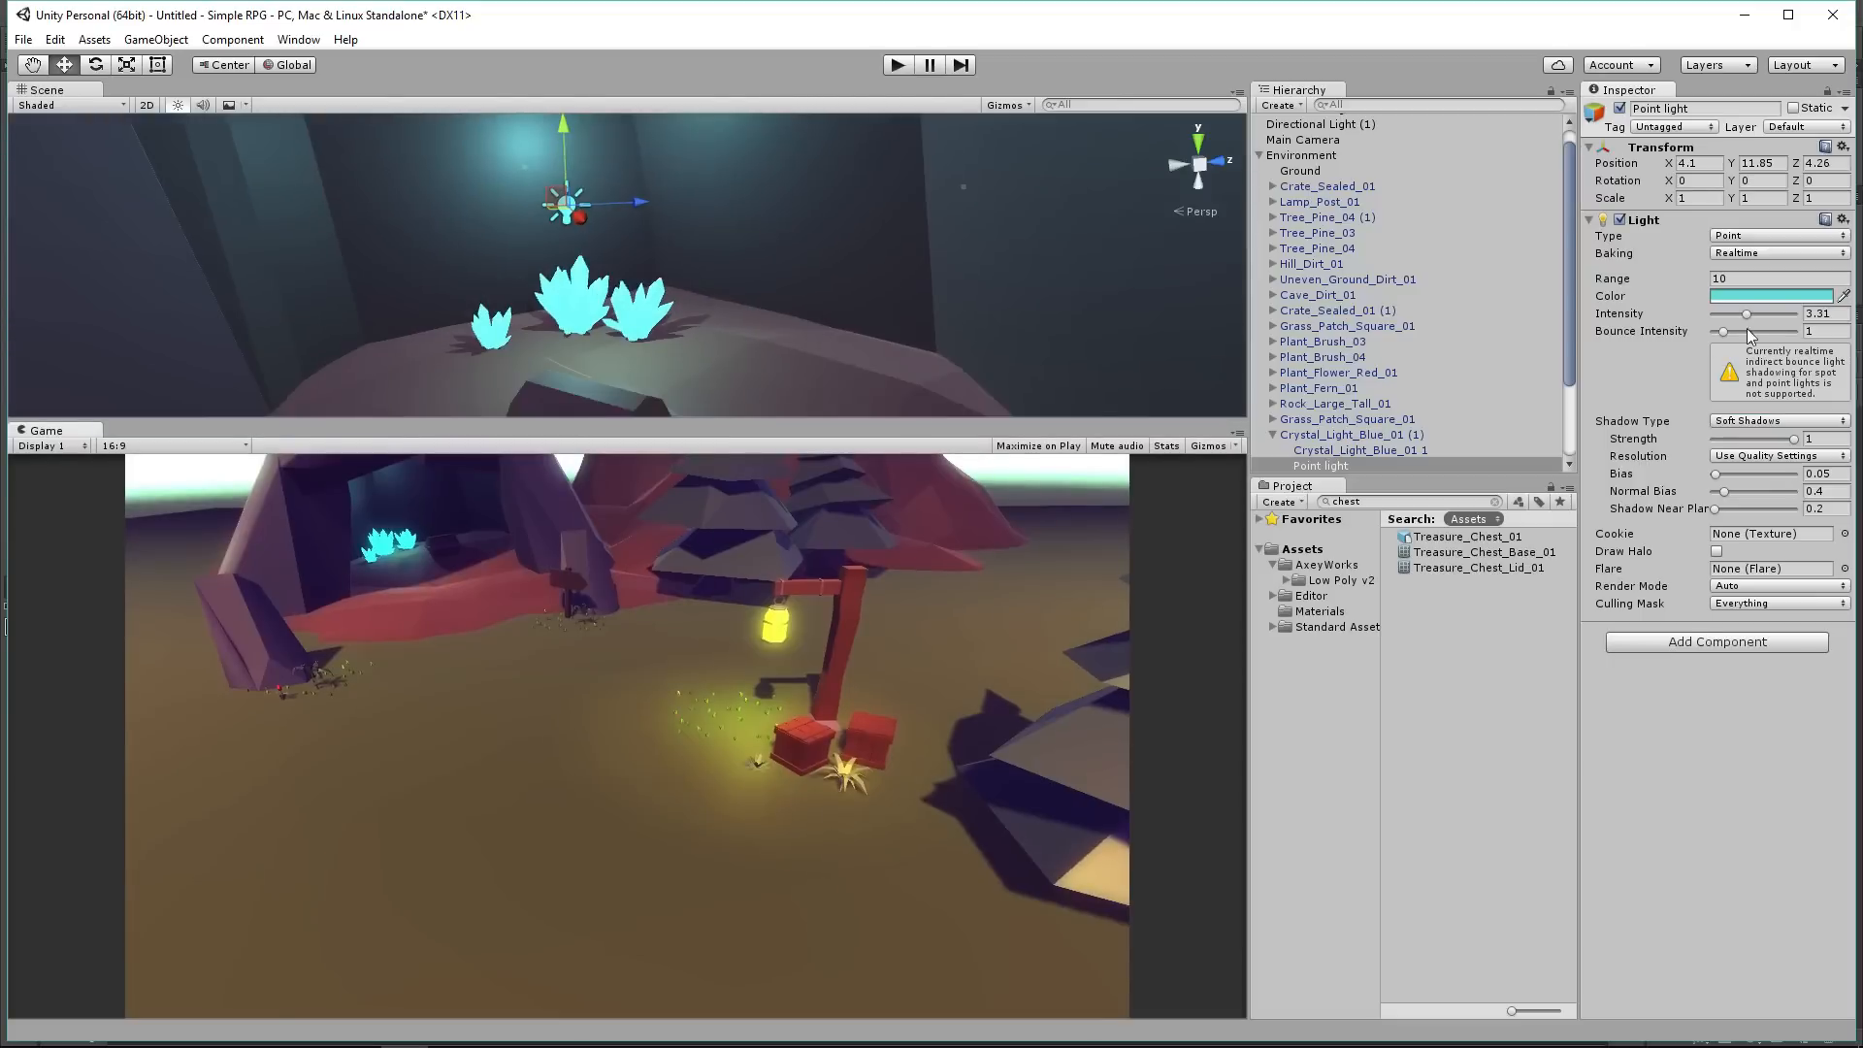
pyautogui.moveTo(1613, 279)
pyautogui.mouseDown()
pyautogui.moveTo(1658, 281)
pyautogui.moveTo(1621, 282)
pyautogui.moveTo(1638, 282)
pyautogui.mouseUp()
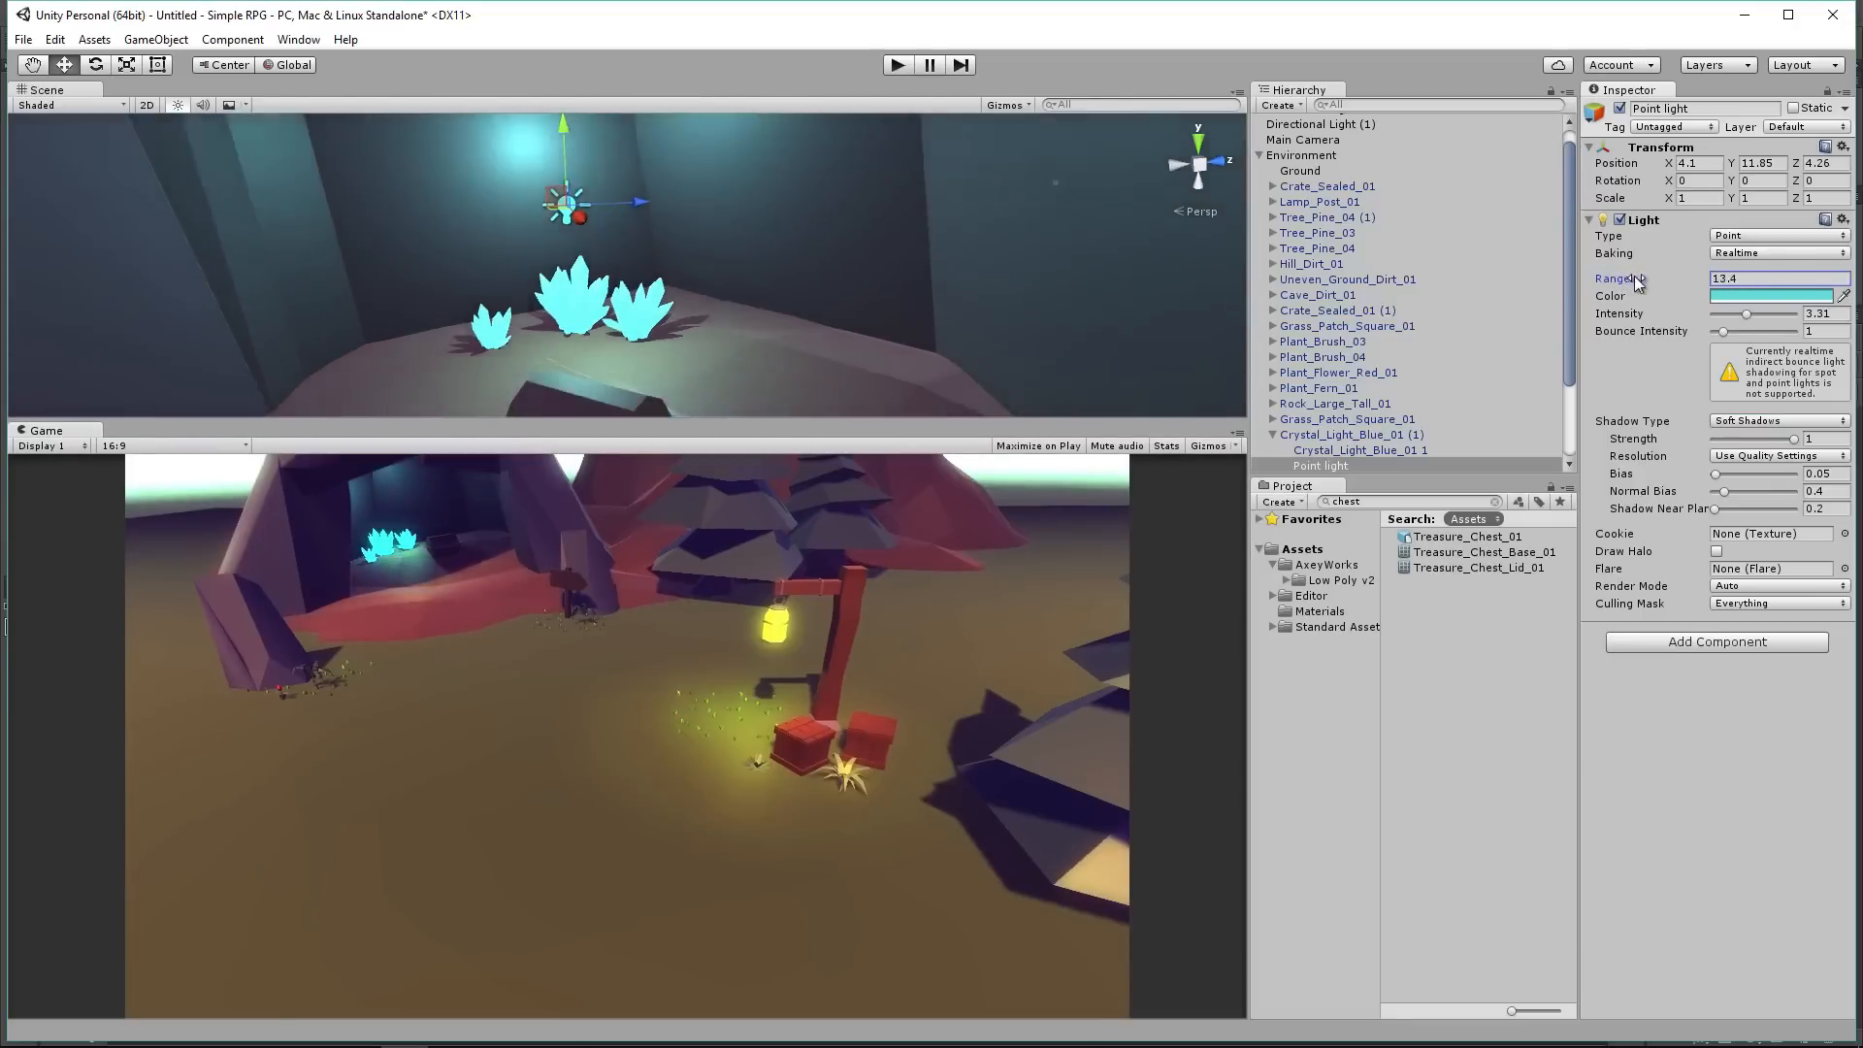
# Step: Set the crystal point light's intensity to 1.19 and its range to 22.48
pyautogui.click(1725, 316)
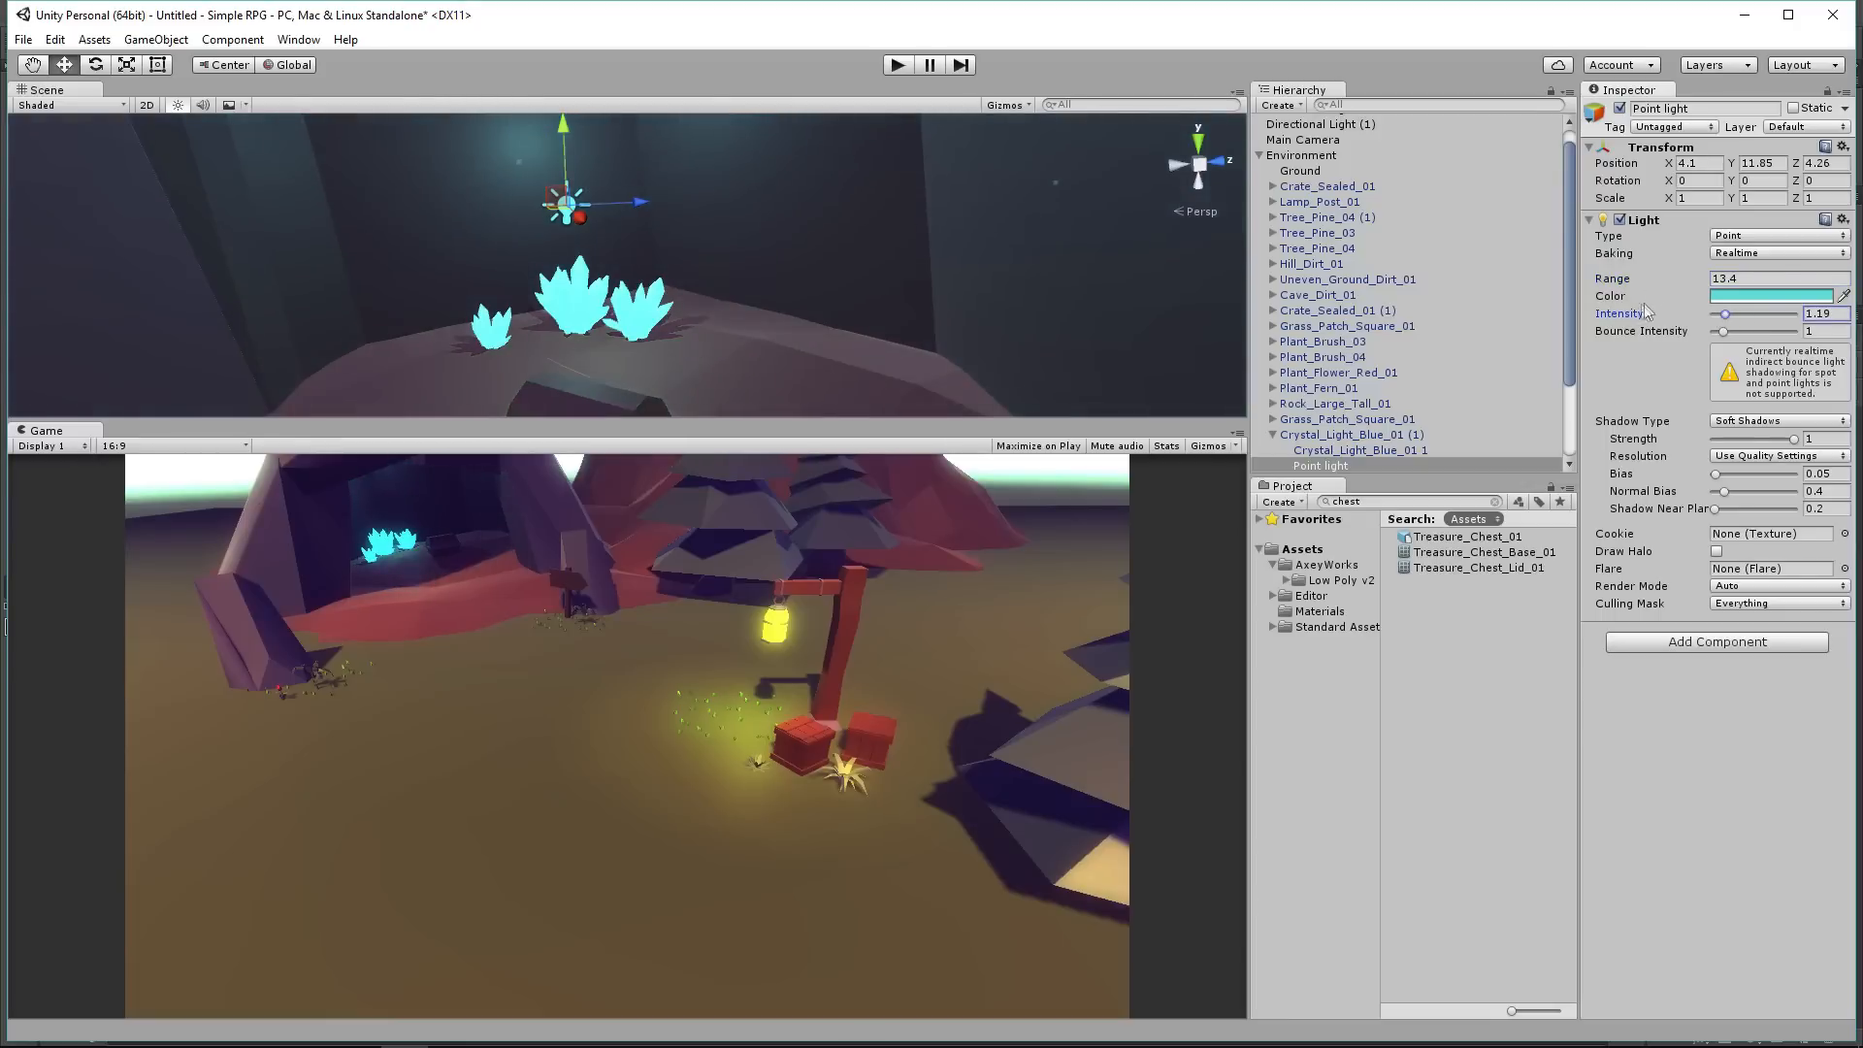
pyautogui.click(1626, 282)
pyautogui.moveTo(1626, 283); pyautogui.dragTo(1727, 316)
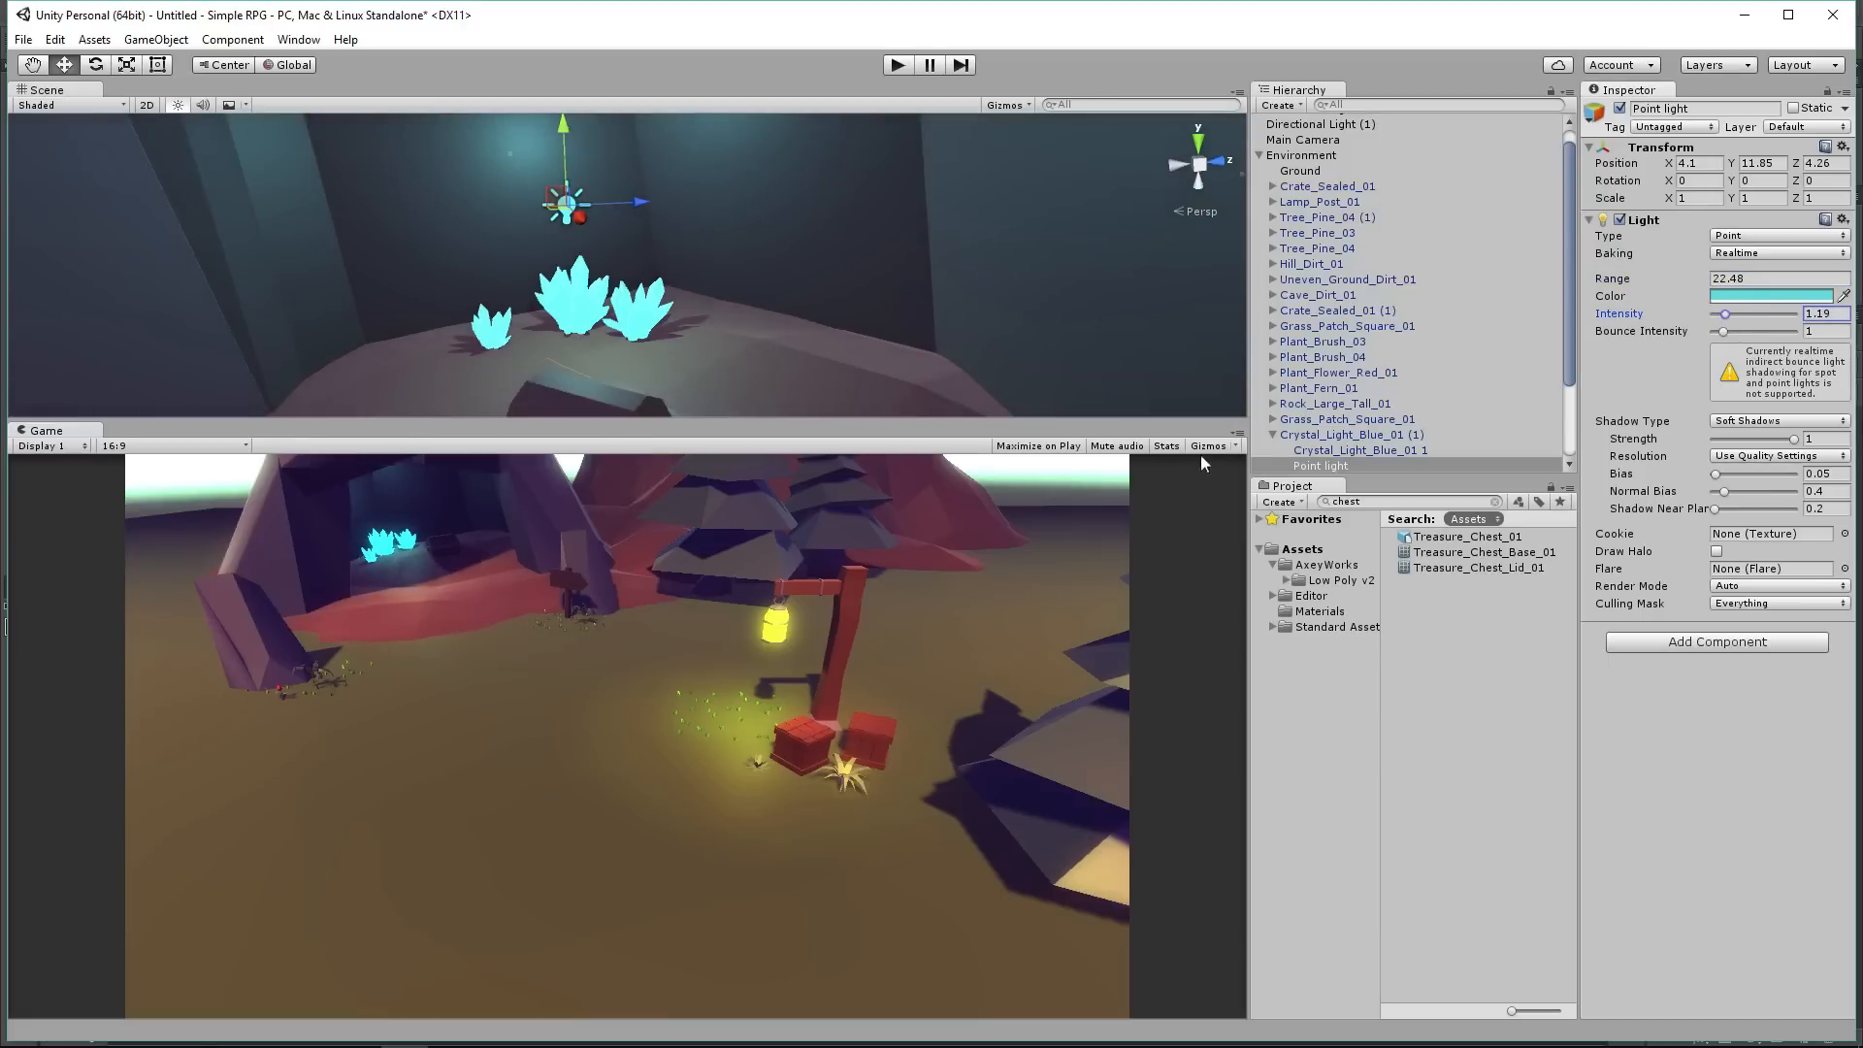
# Step: Change the albedo of the Crystal_Light_Blue_01 1 material to a duller, less saturated cyan
pyautogui.scroll(-3, 1366, 346)
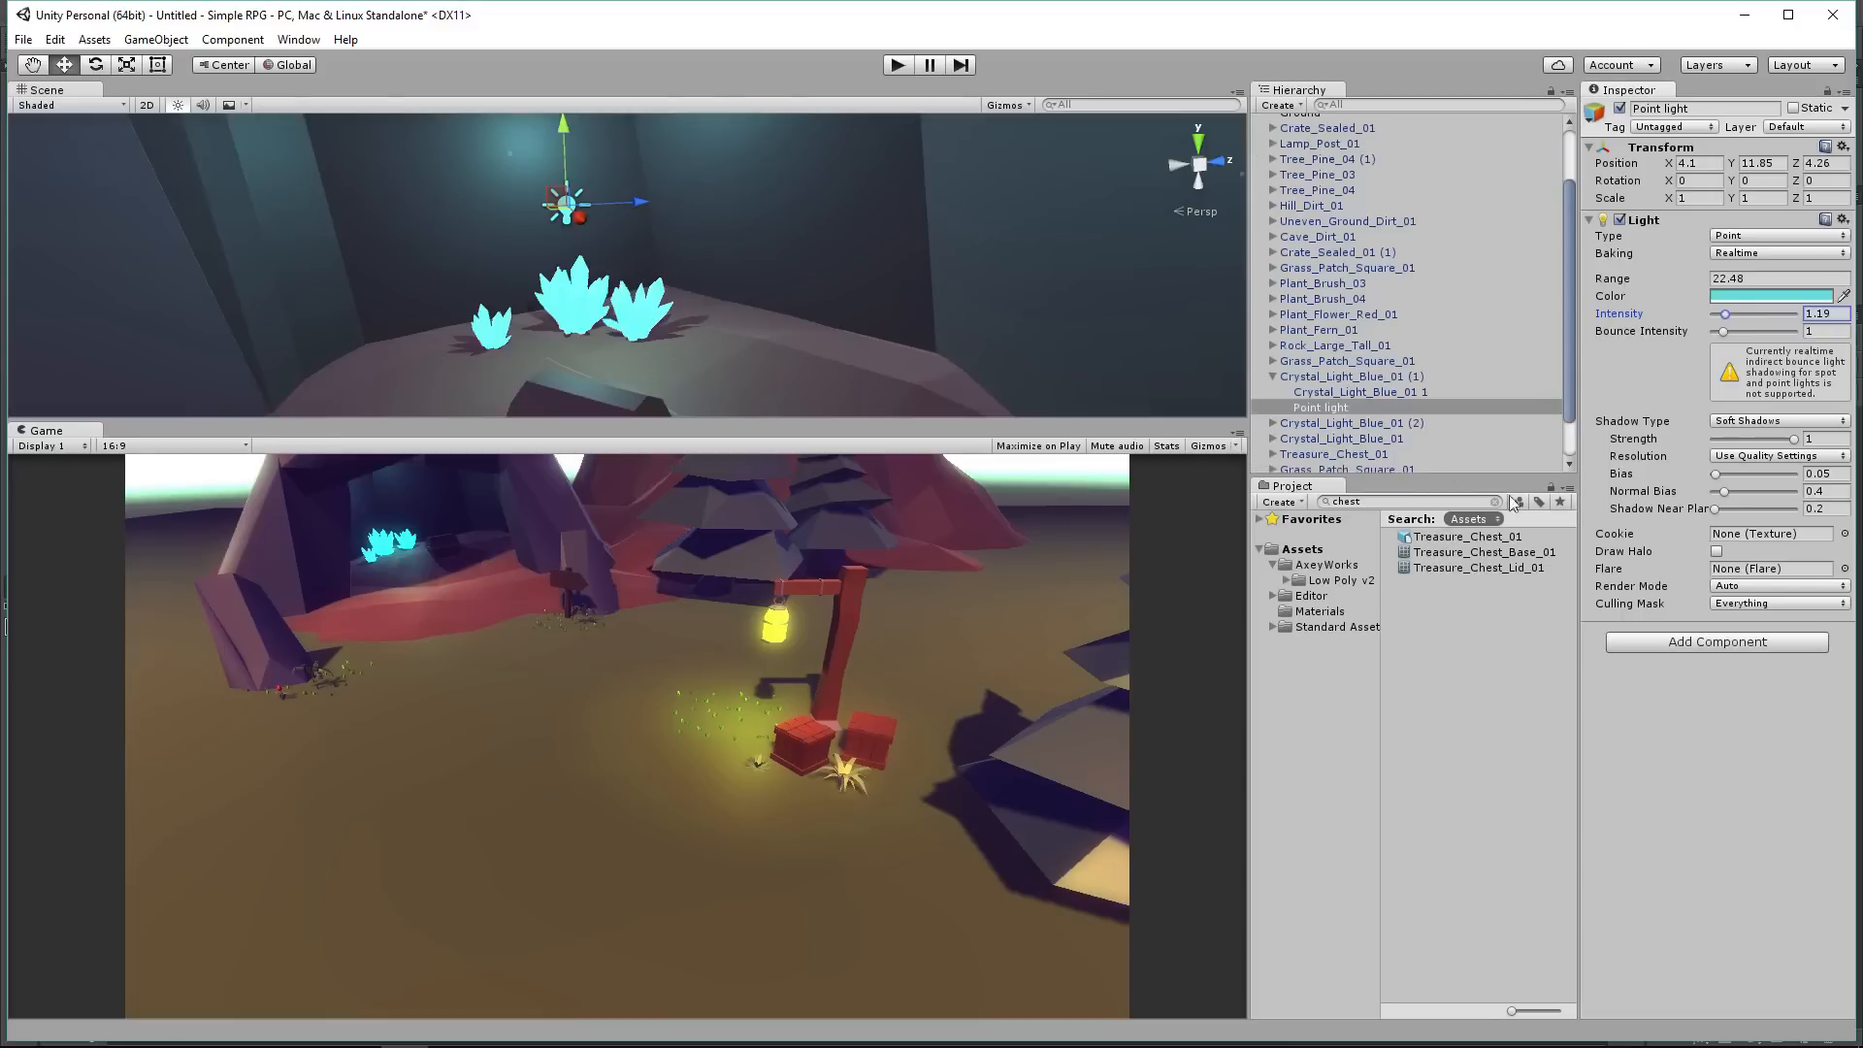
pyautogui.click(1353, 392)
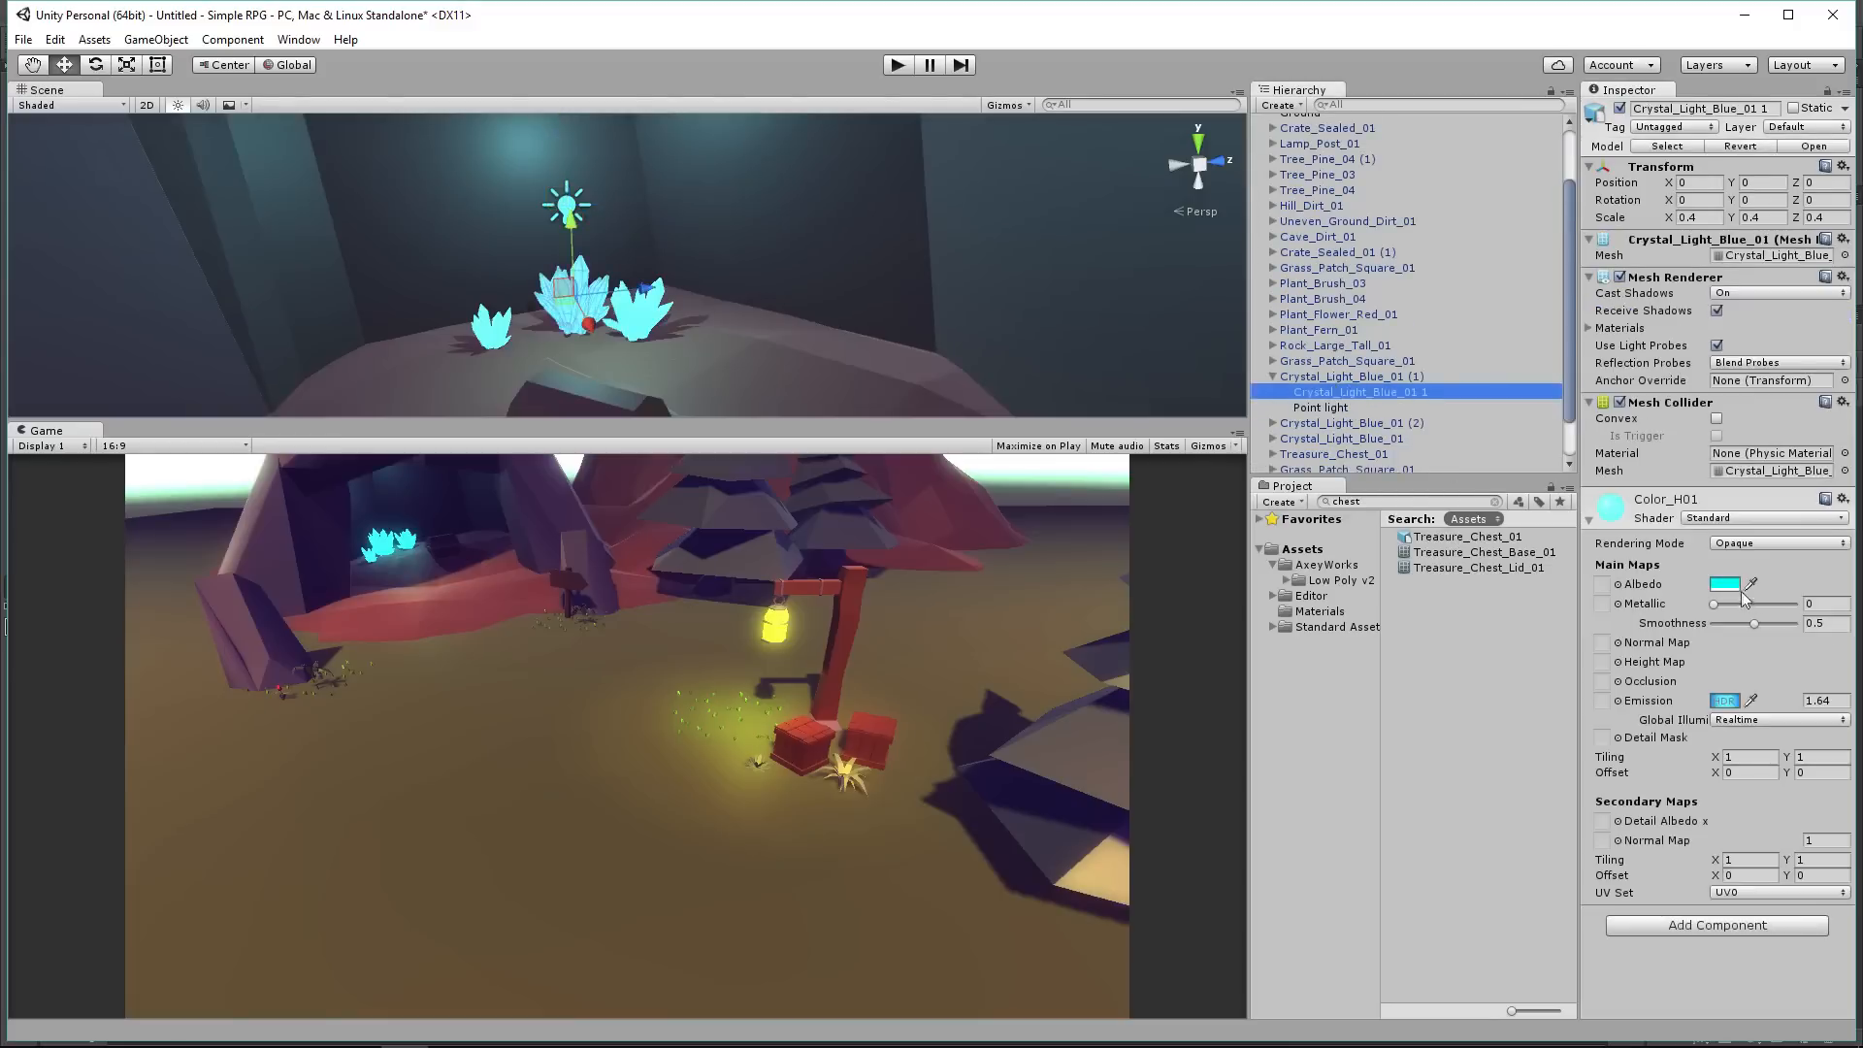
pyautogui.click(1725, 584)
pyautogui.moveTo(1471, 578); pyautogui.dragTo(1423, 576)
pyautogui.click(1520, 465)
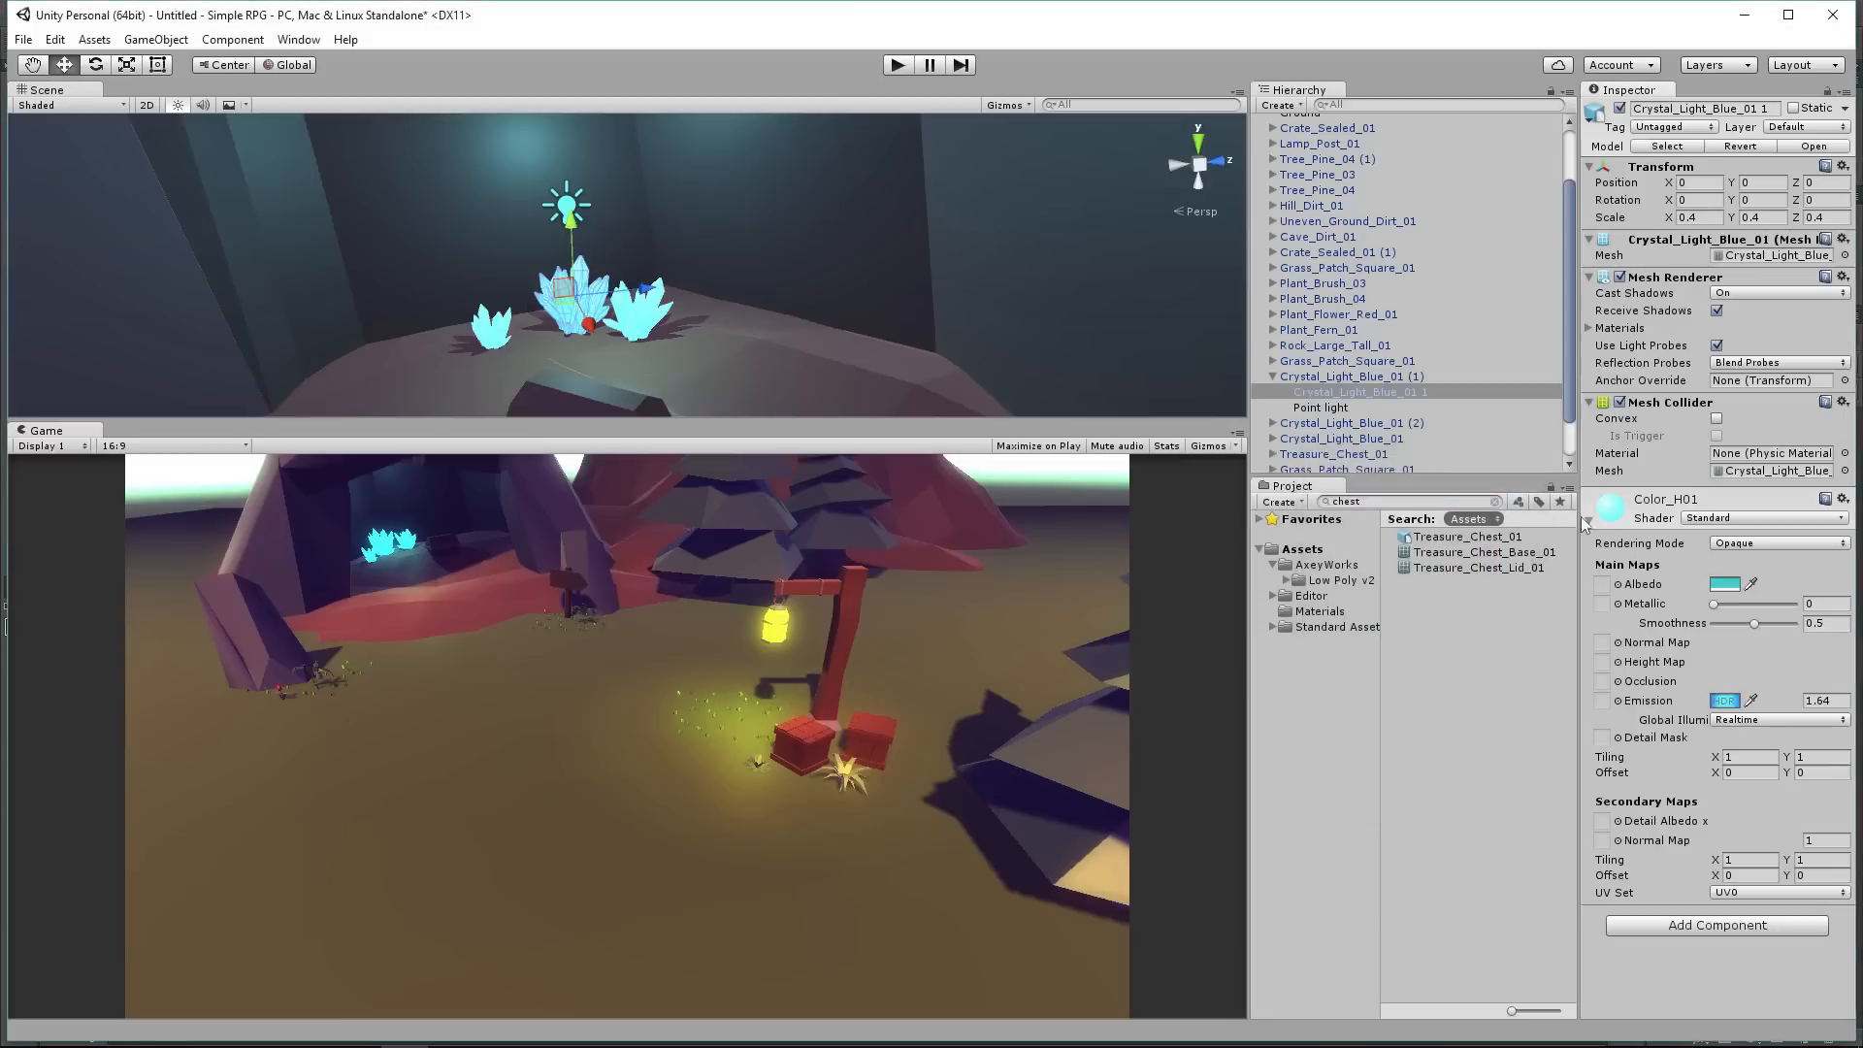
# Step: Change the crystal material's emission colour to the deeper blue 2481EC and set its emission brightness to 1.25
pyautogui.click(1724, 700)
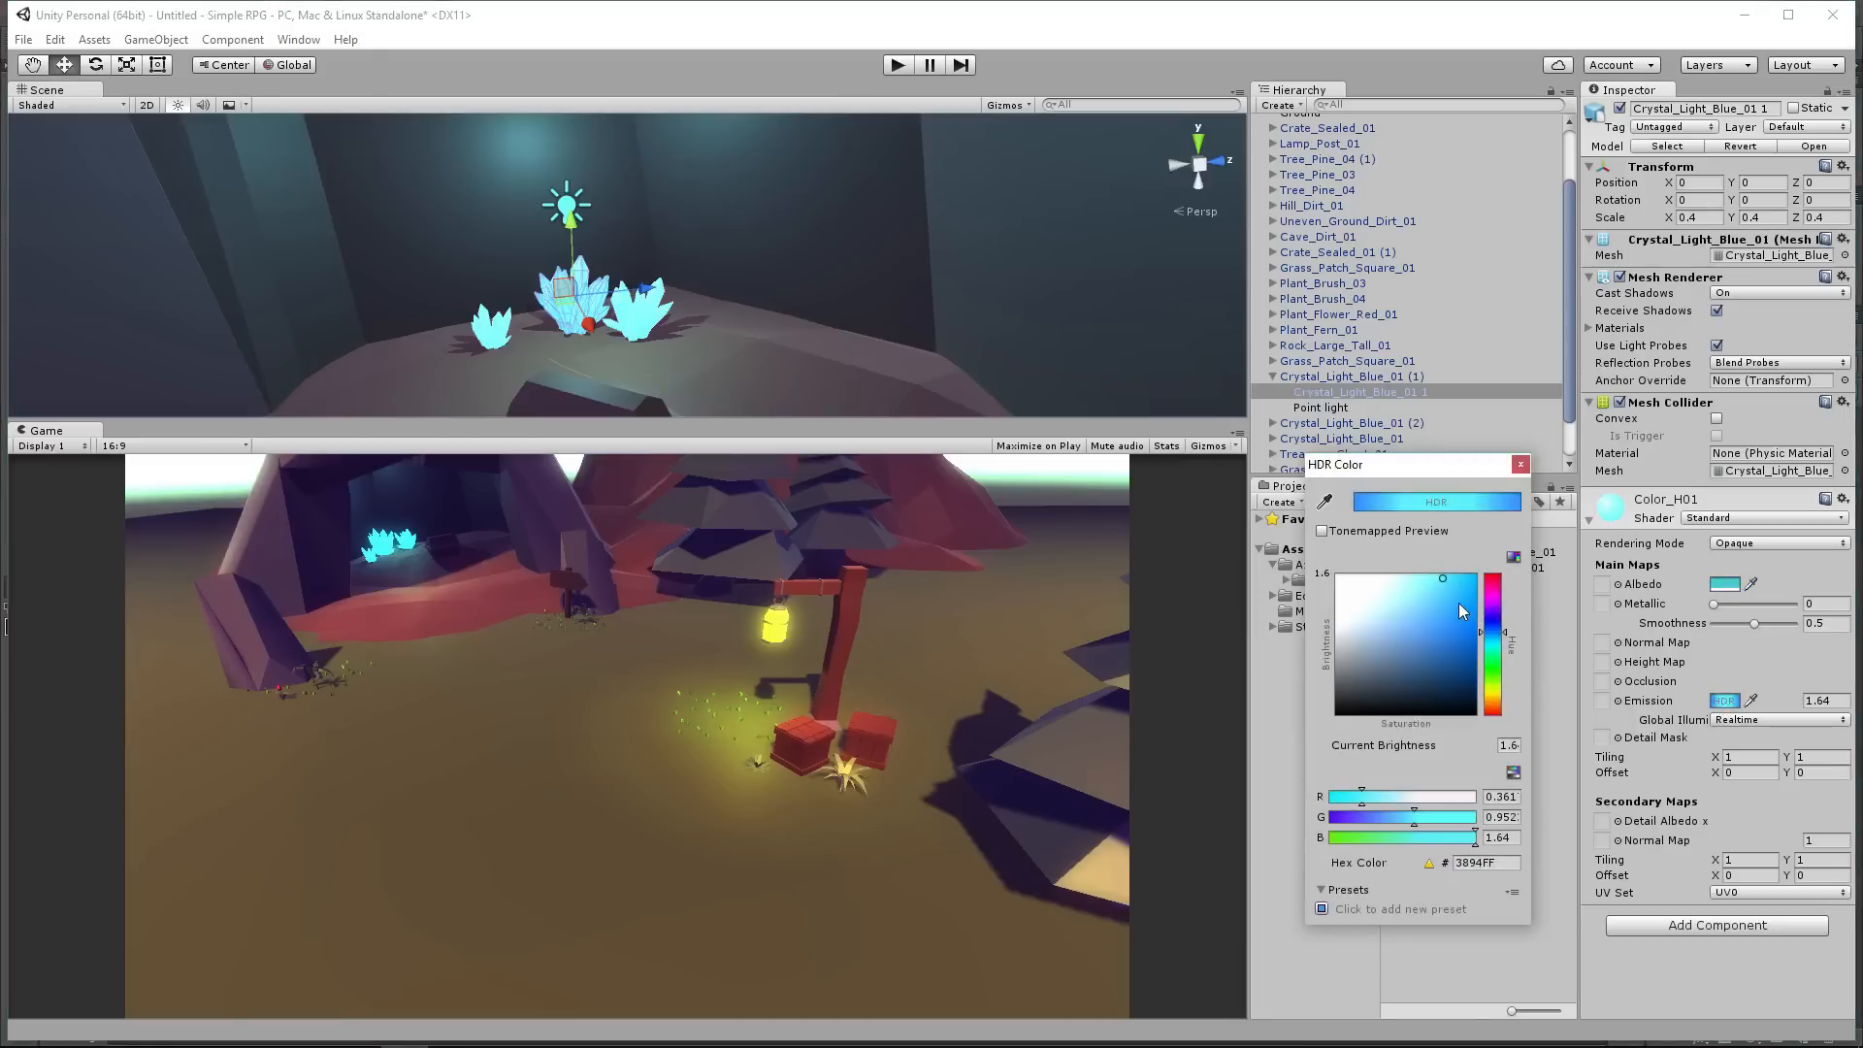
pyautogui.moveTo(1460, 603); pyautogui.dragTo(1452, 636)
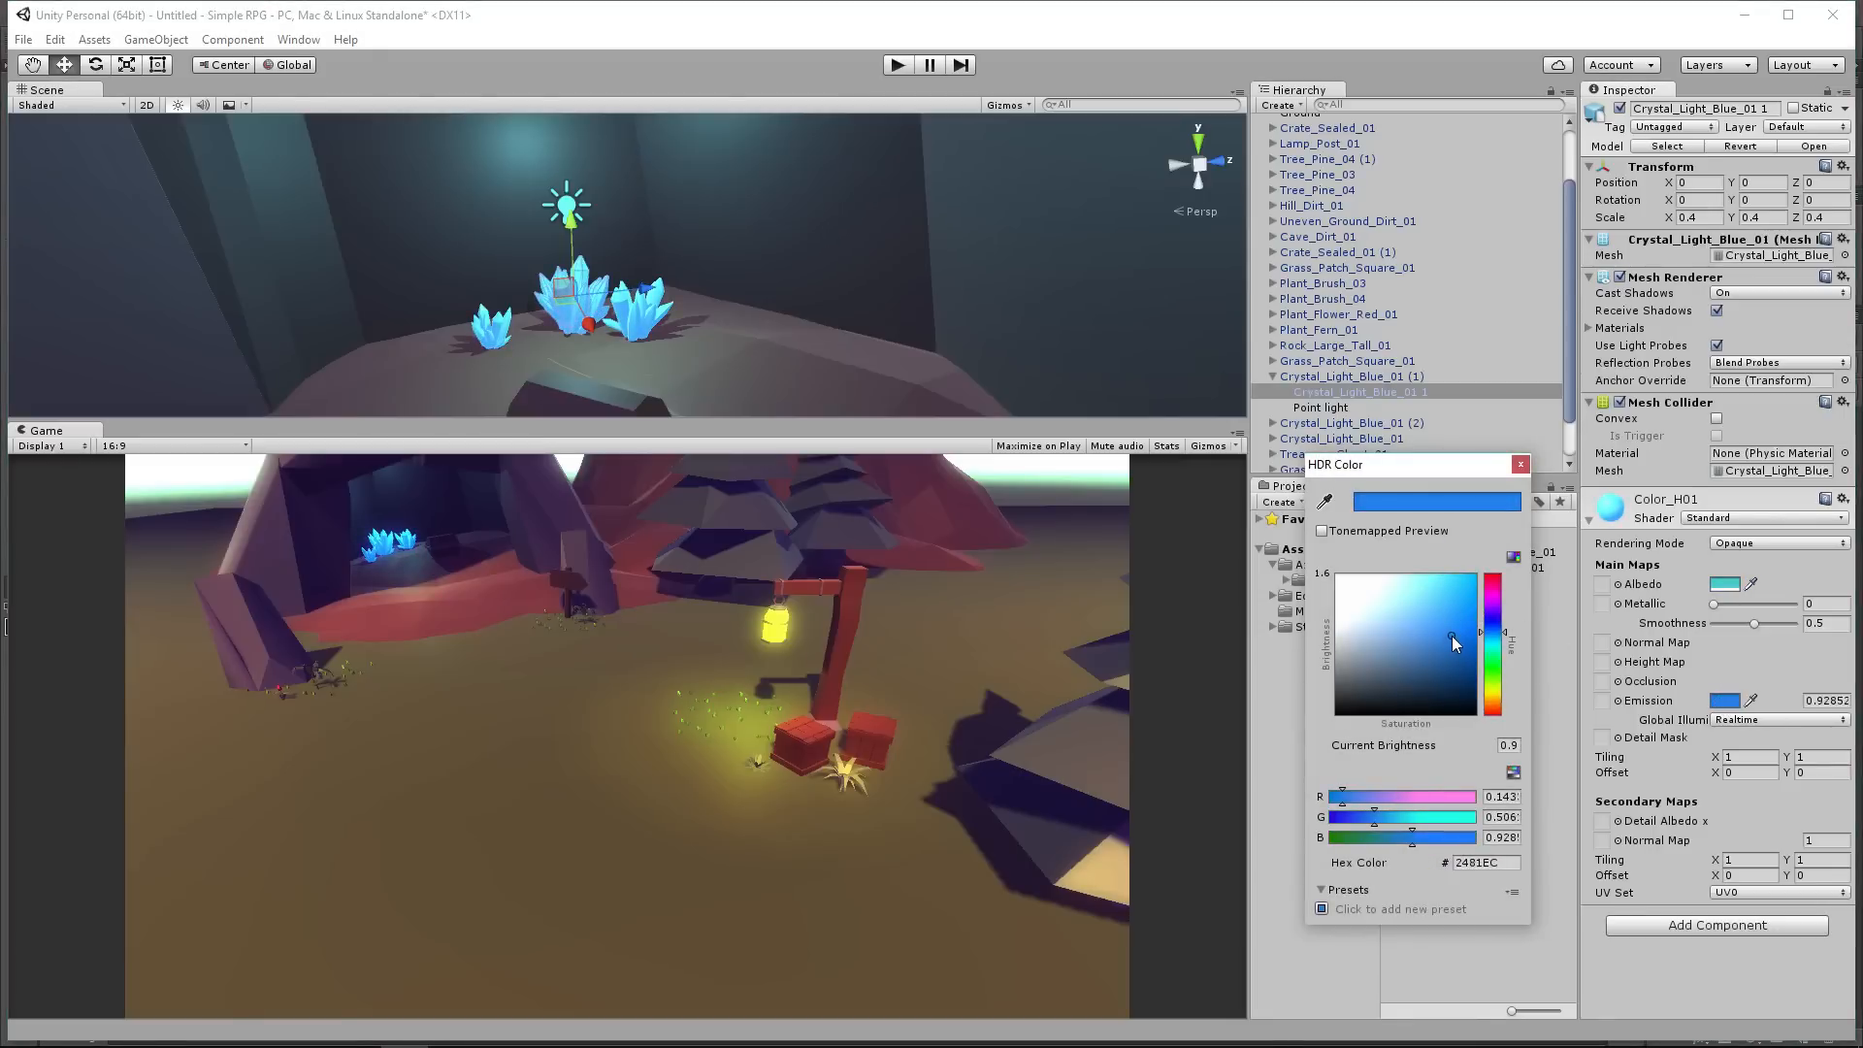
pyautogui.click(1520, 469)
pyautogui.moveTo(1768, 702); pyautogui.dragTo(1838, 707)
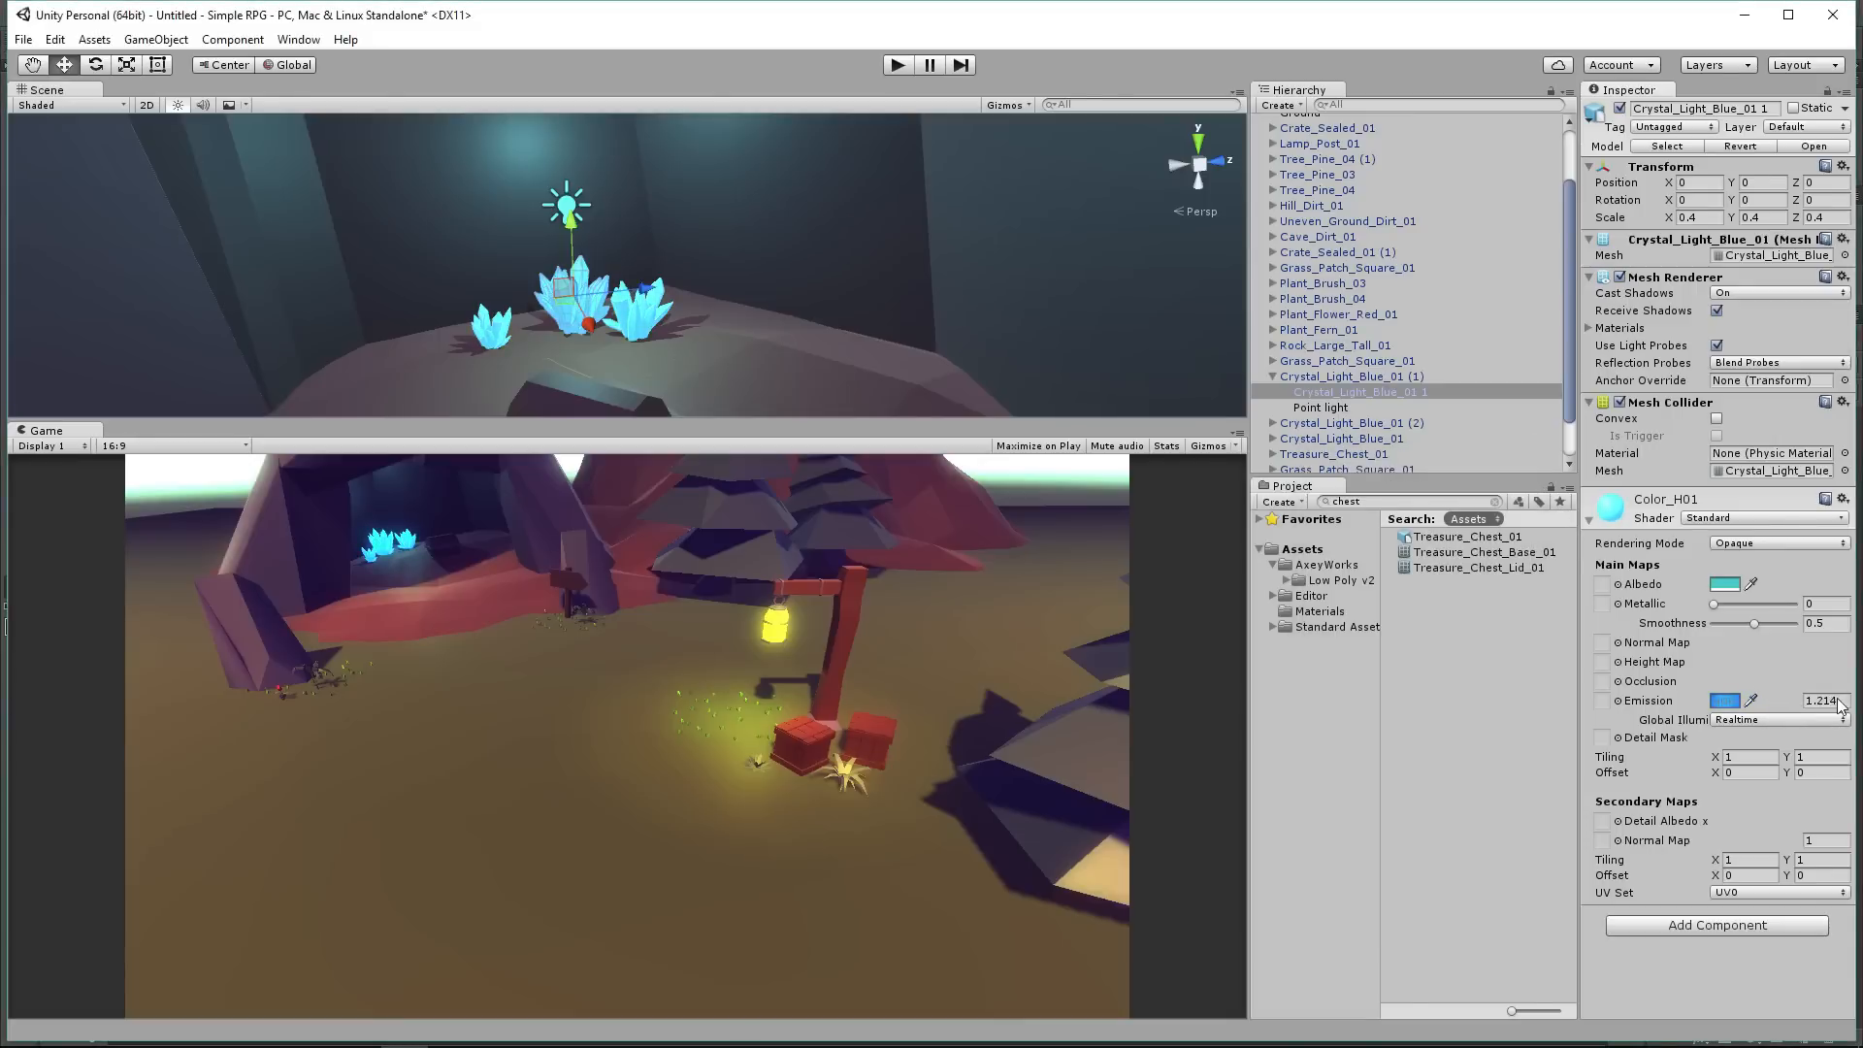
pyautogui.moveTo(1838, 707); pyautogui.dragTo(1844, 706)
# Step: Set the Main Camera's Bloom threshold to 0.51 and its Bloom intensity to 1.2
pyautogui.scroll(3, 1413, 252)
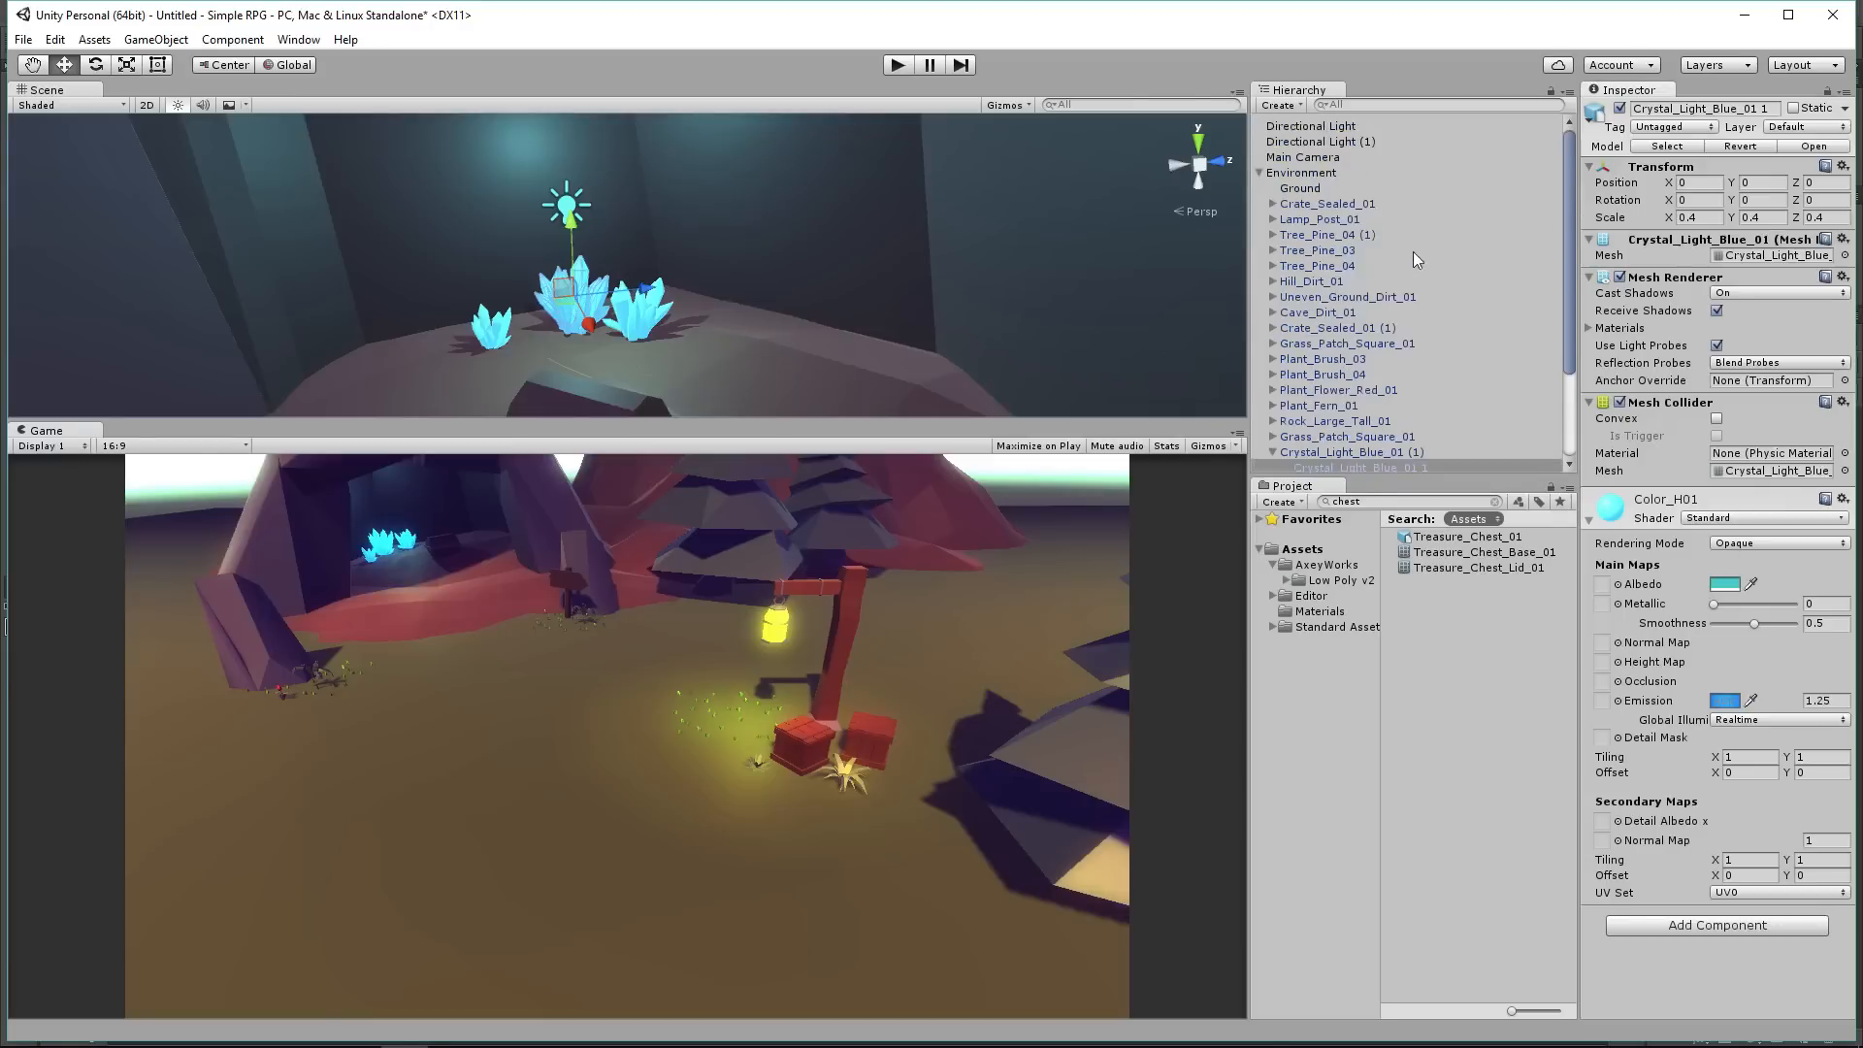
pyautogui.click(1259, 173)
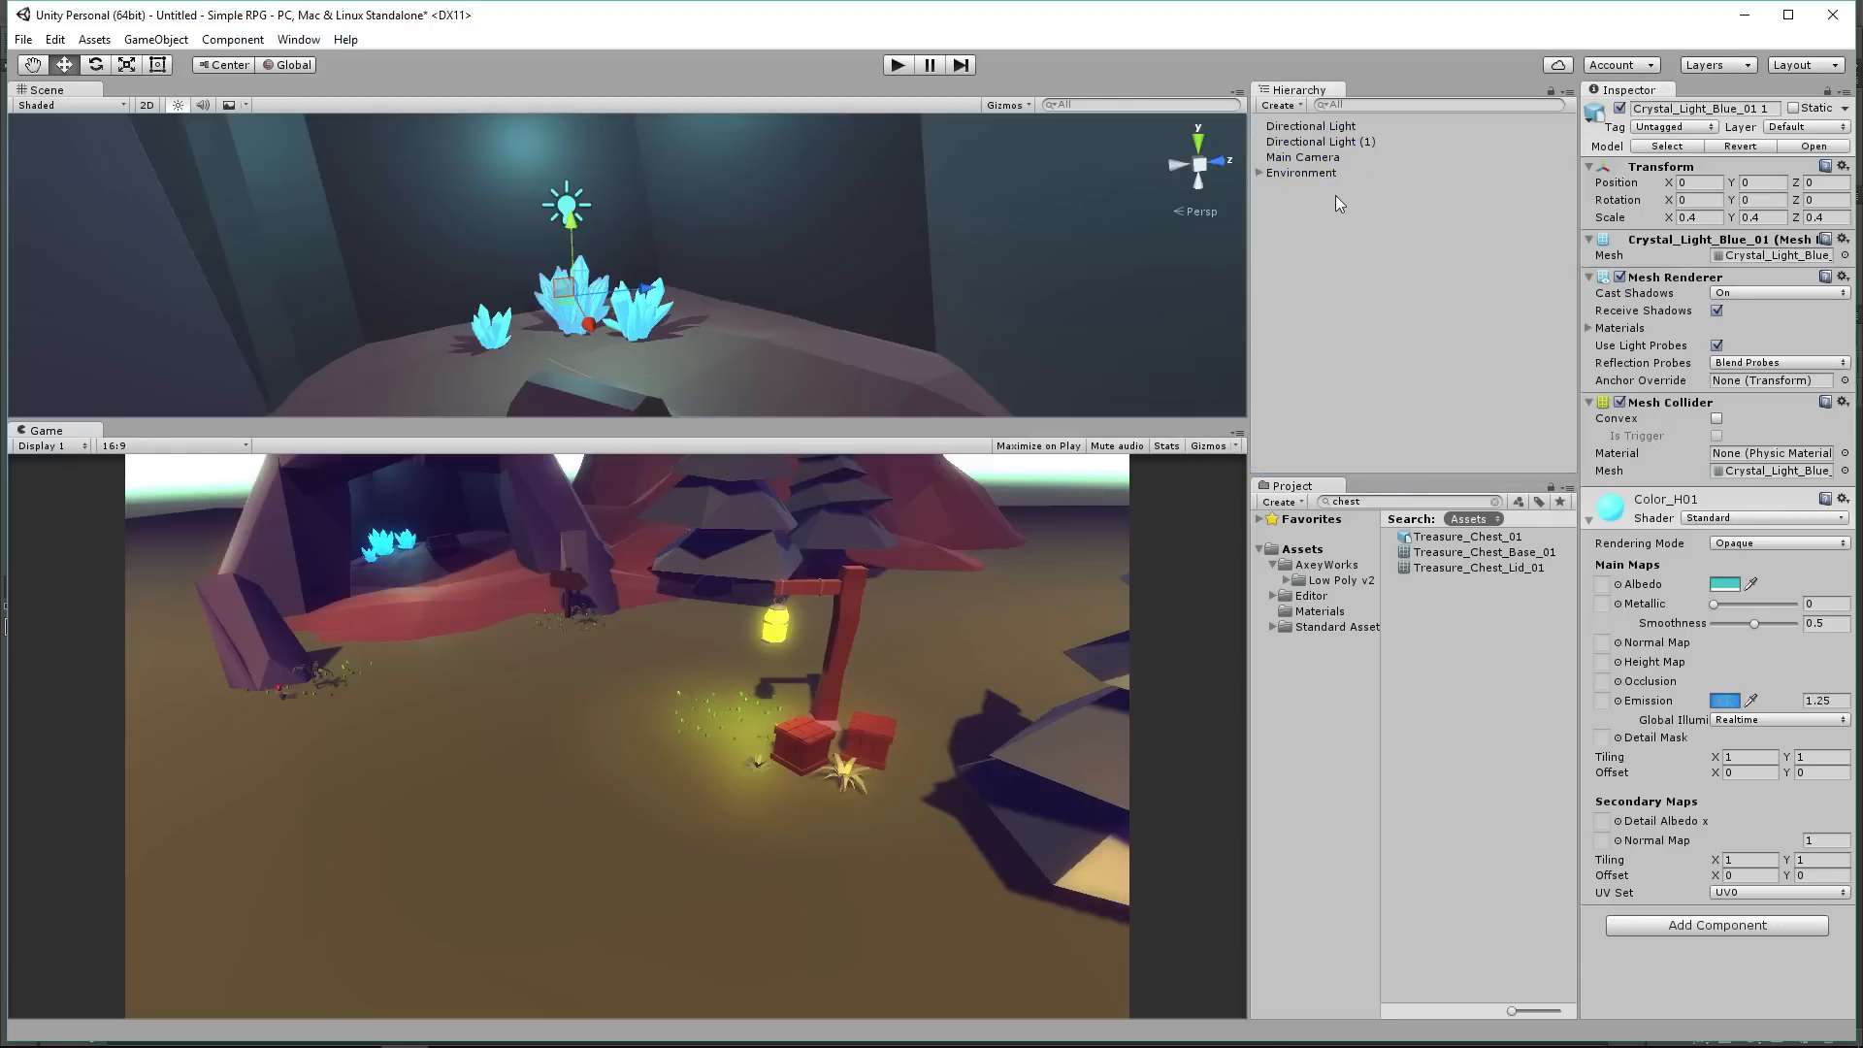
pyautogui.click(1341, 125)
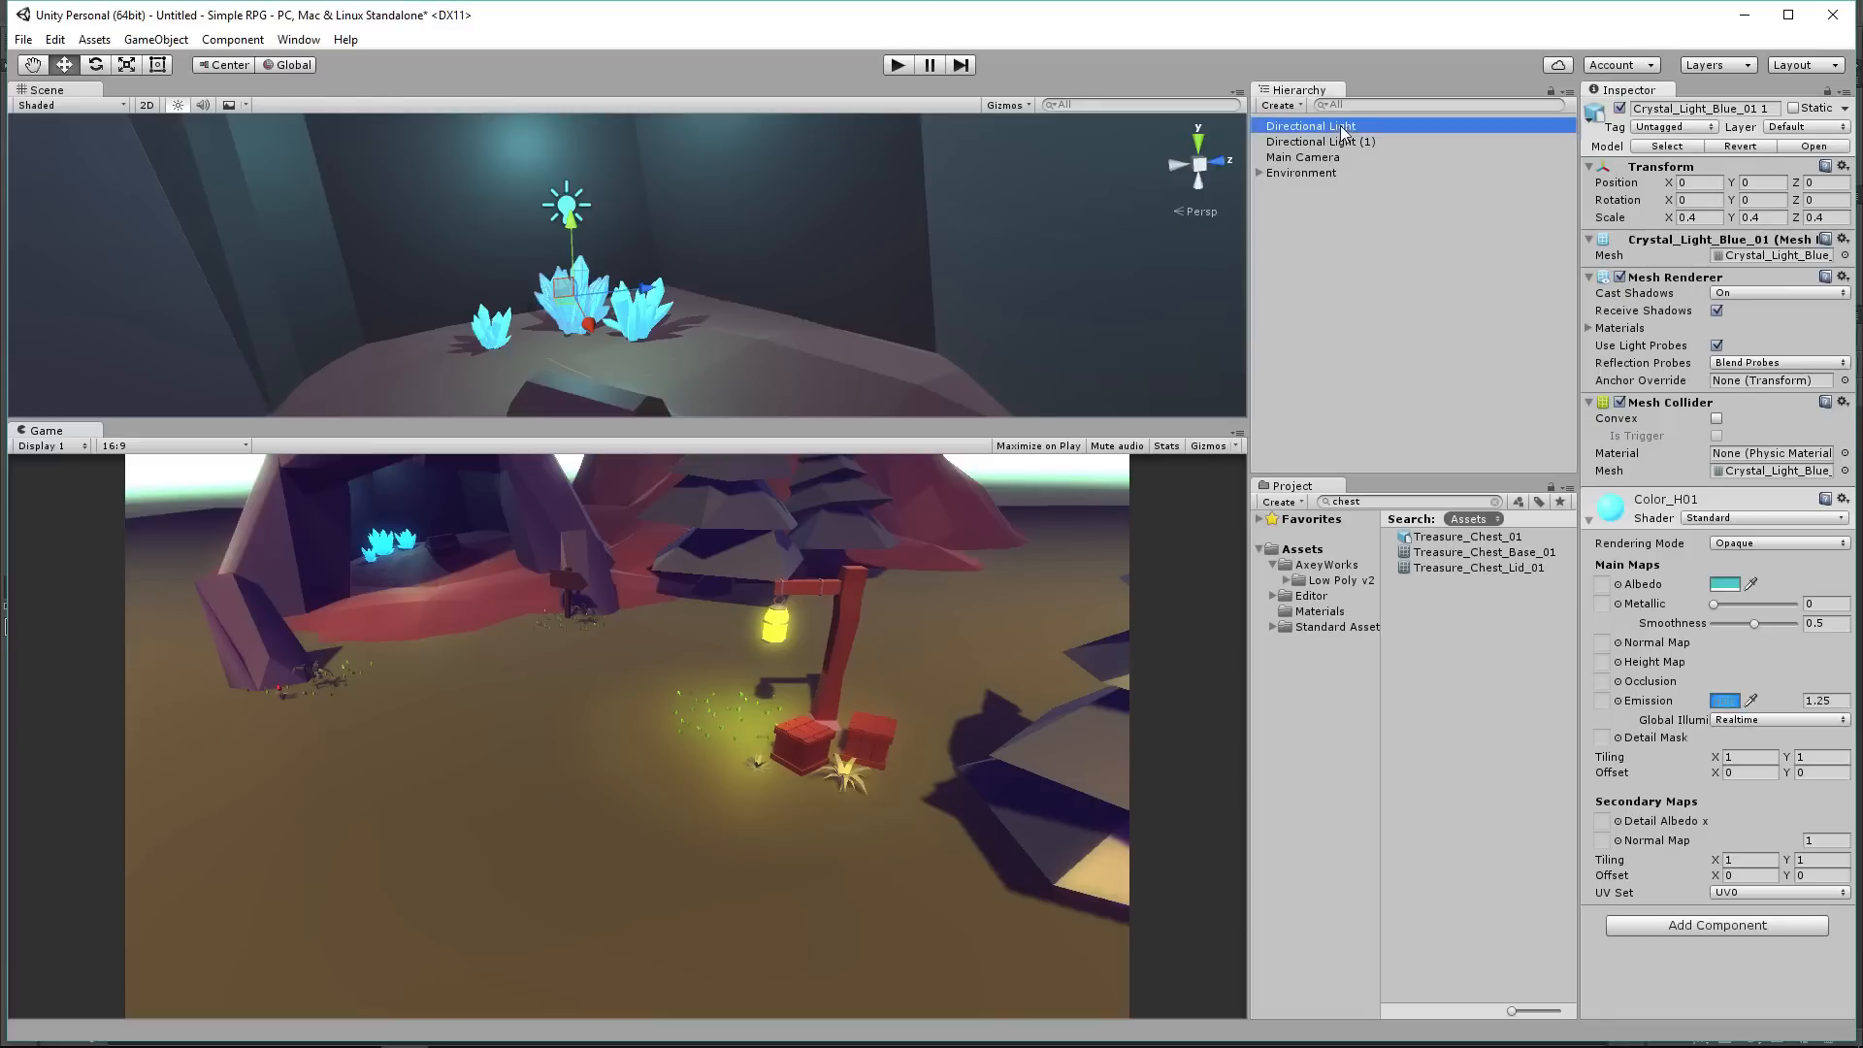
pyautogui.click(1302, 158)
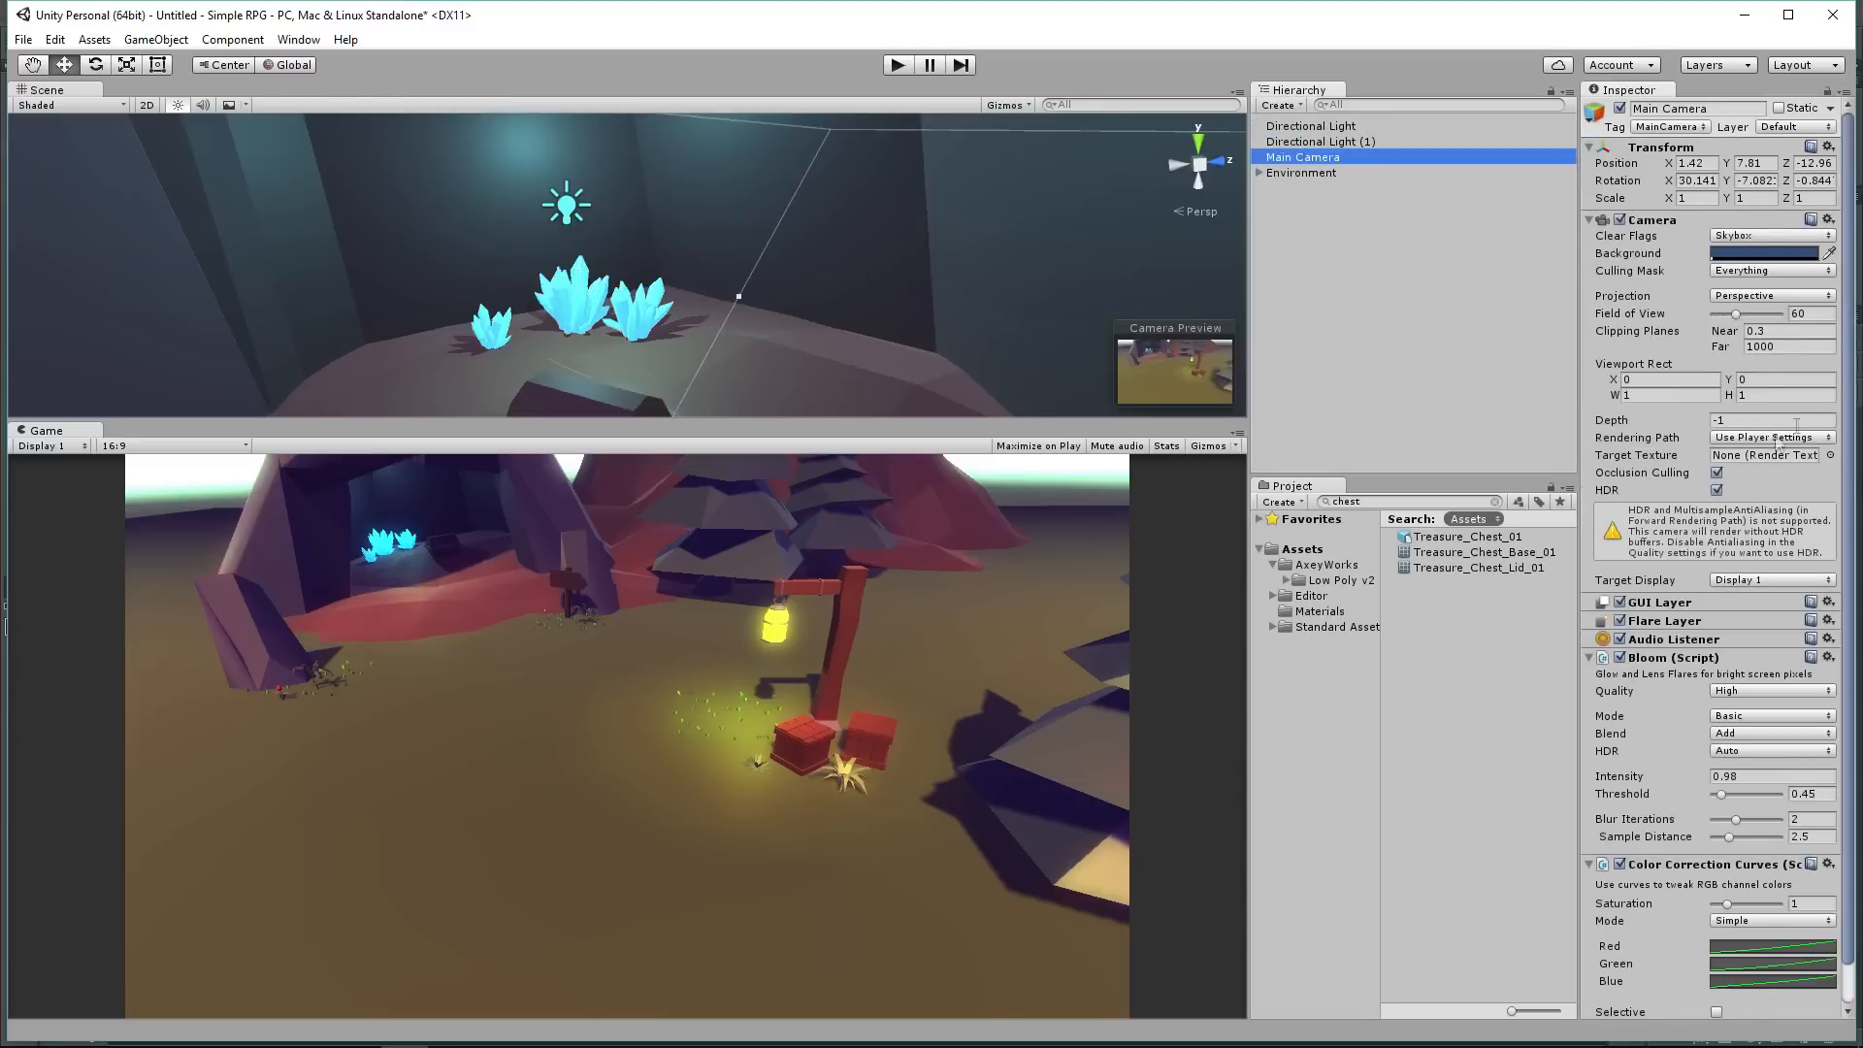
pyautogui.scroll(-2, 1730, 596)
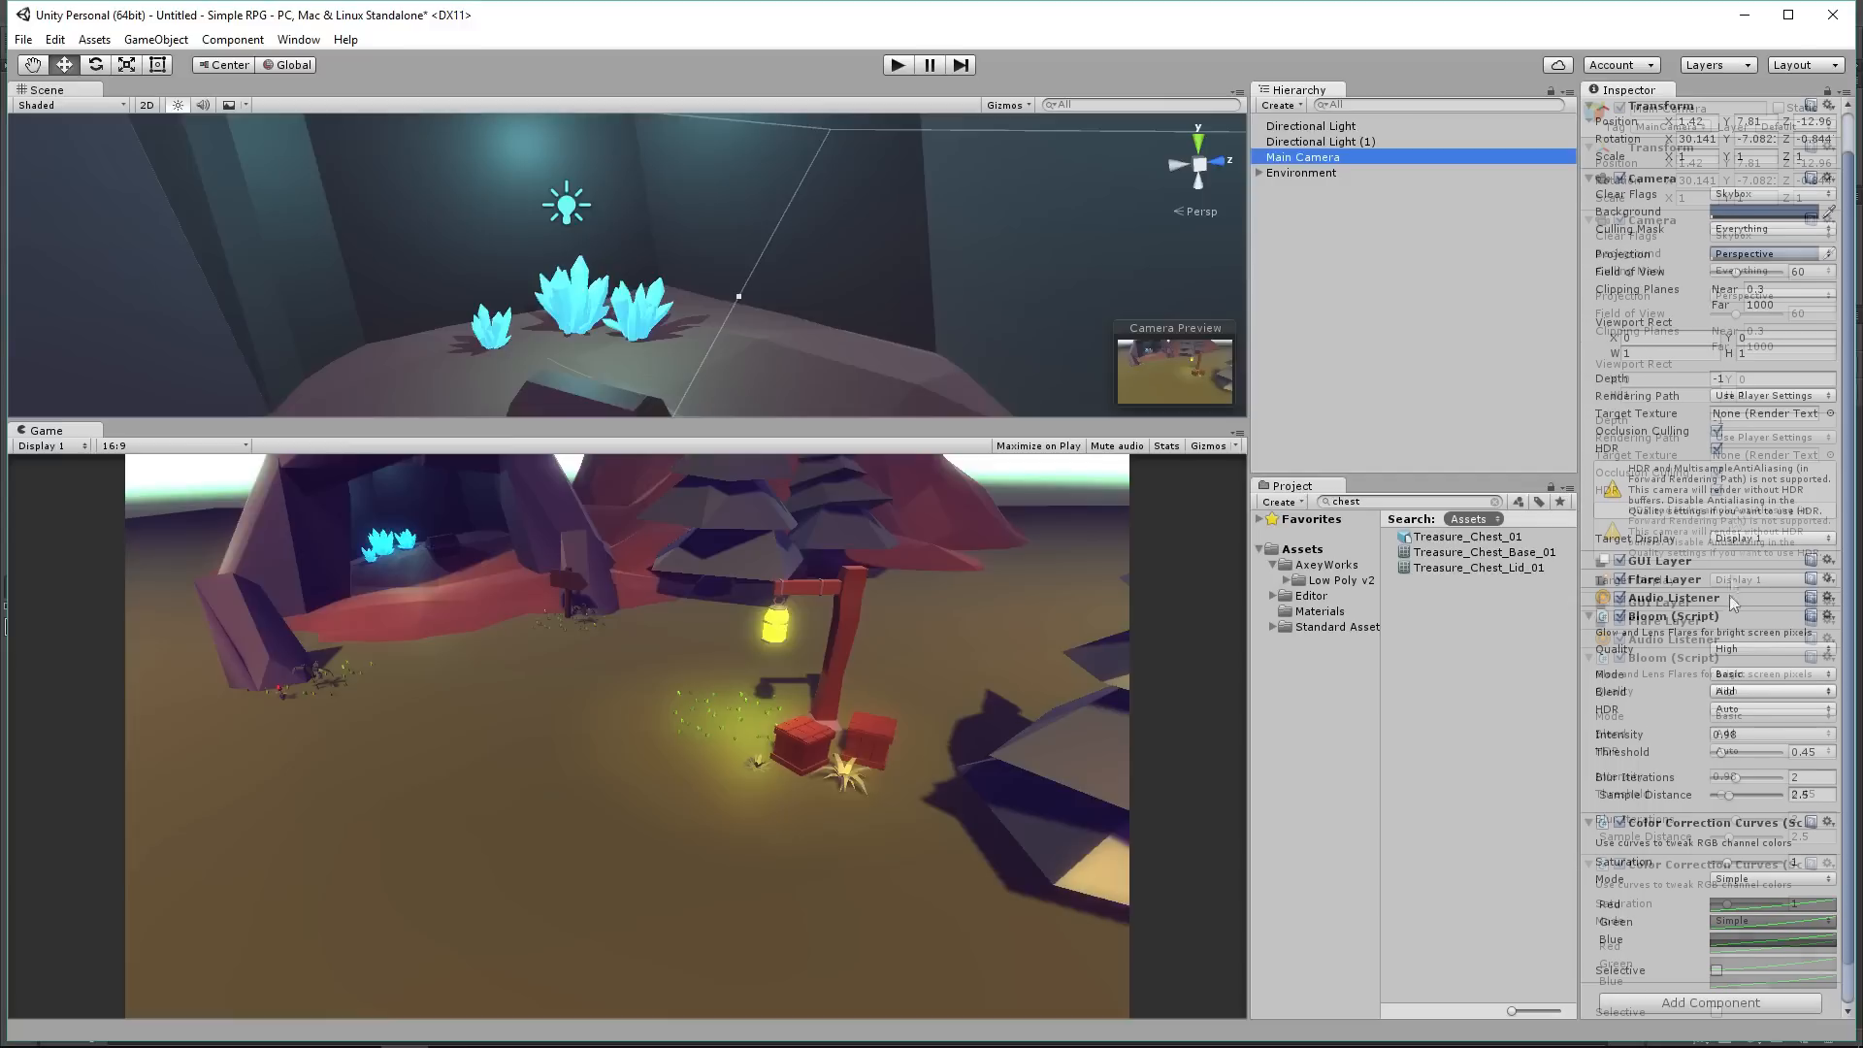
pyautogui.click(1721, 752)
pyautogui.moveTo(1722, 749); pyautogui.dragTo(1724, 753)
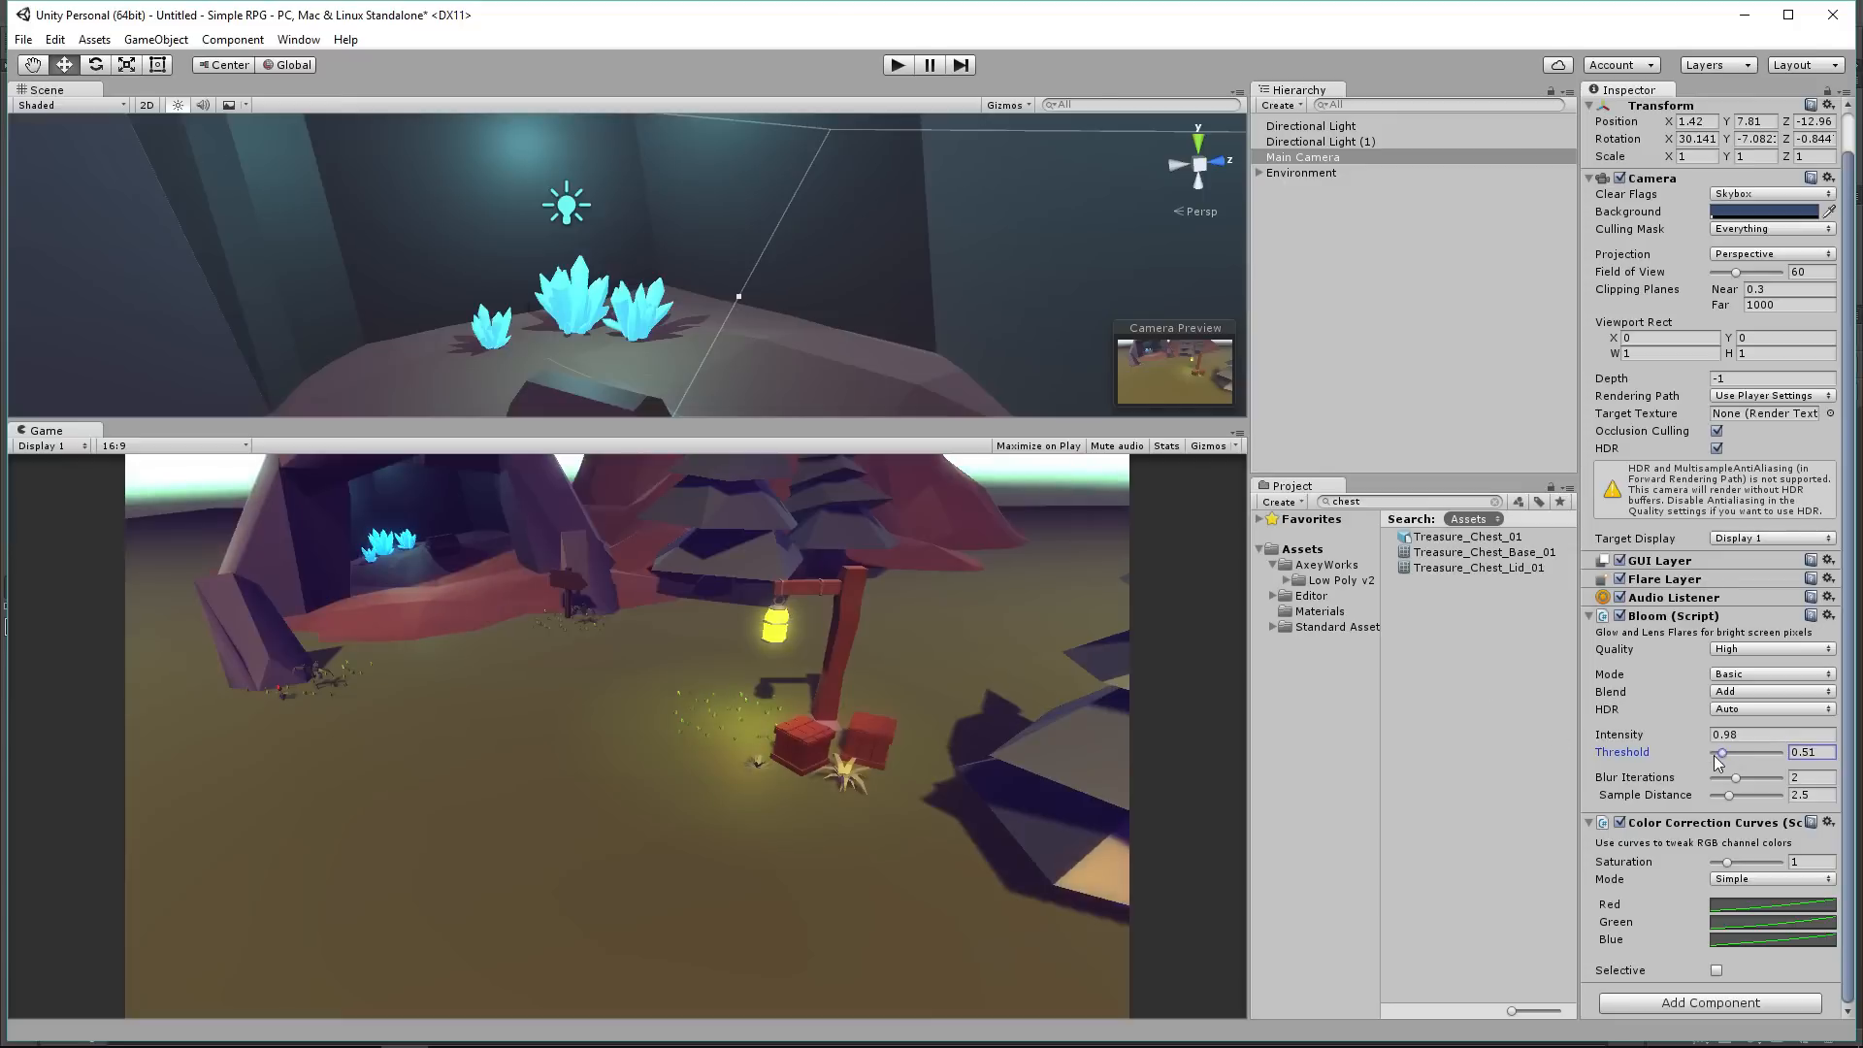
pyautogui.moveTo(1650, 741); pyautogui.dragTo(1657, 742)
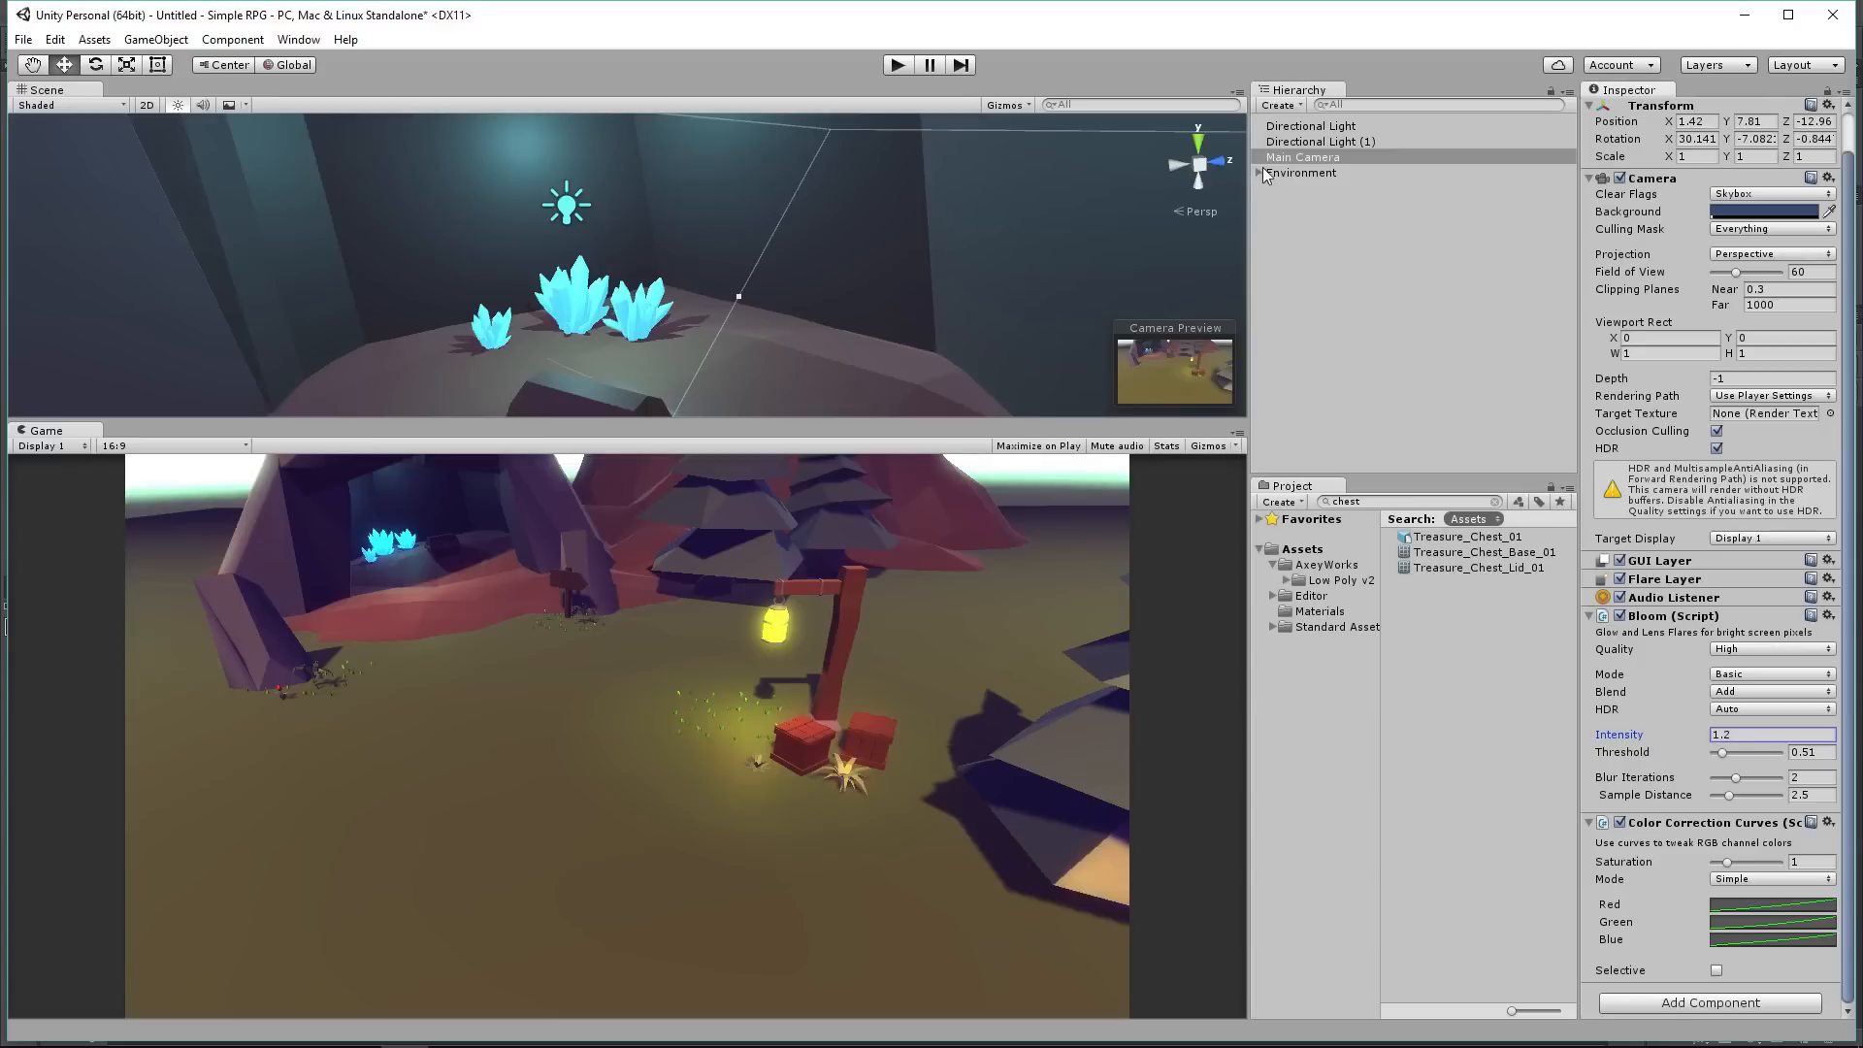
# Step: Create an empty object named Lighting and place it at the root of the hierarchy
pyautogui.rightClick(1310, 202)
pyautogui.click(1370, 367)
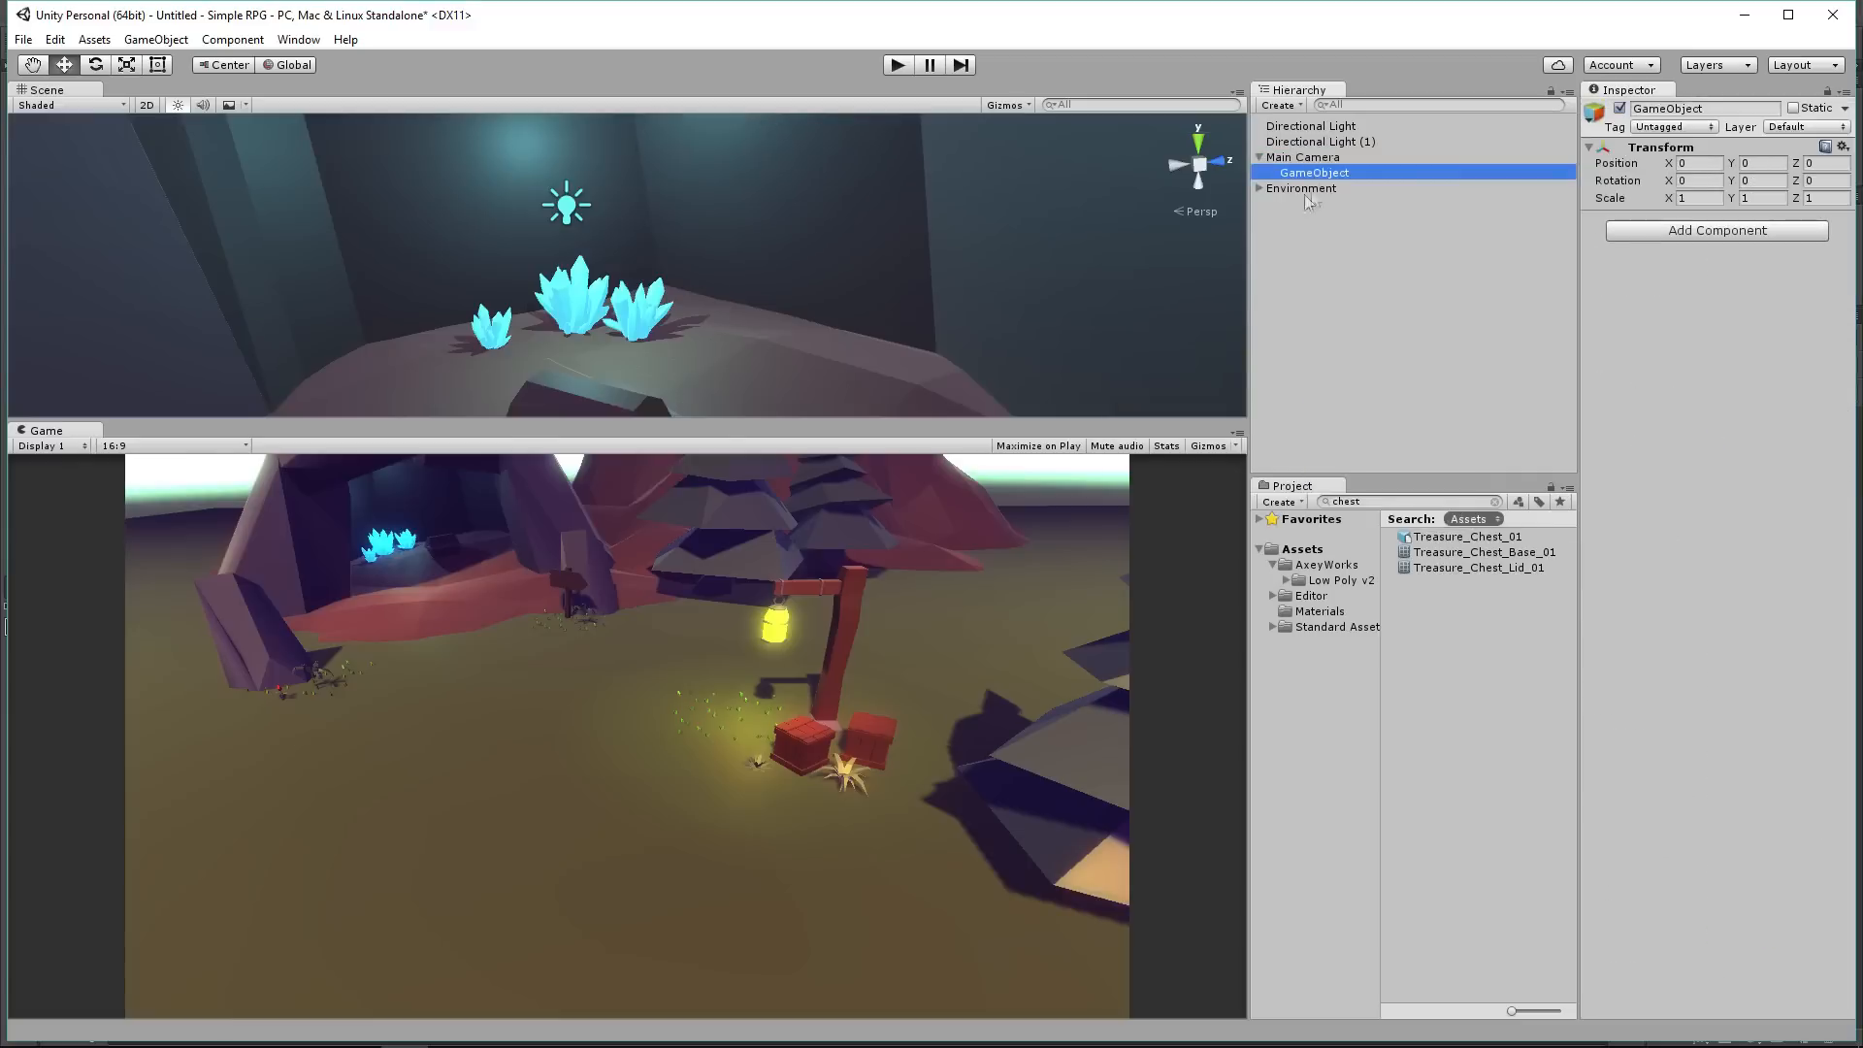
pyautogui.click(1320, 170)
pyautogui.write('Lighting')
pyautogui.press('Return')
pyautogui.moveTo(1320, 169); pyautogui.dragTo(1314, 291)
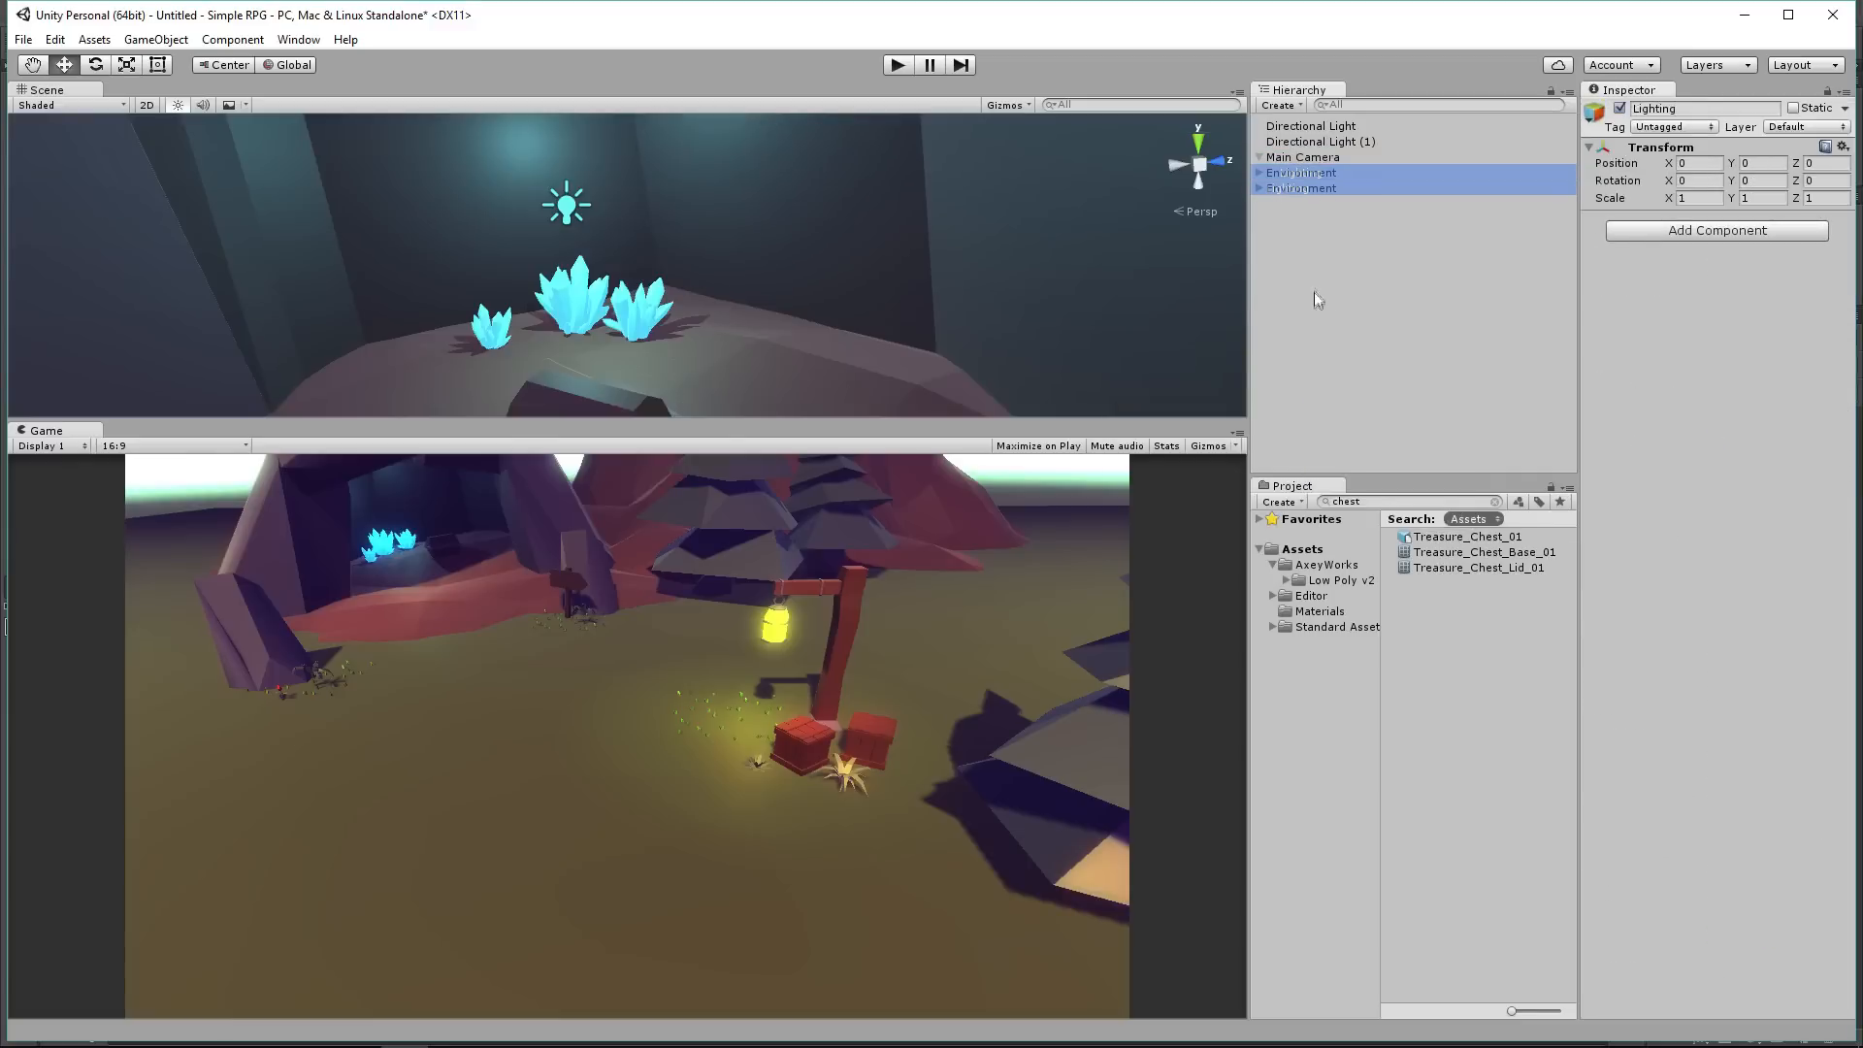
# Step: Make both directional lights children of the Lighting object and collapse that group
pyautogui.click(1320, 141)
pyautogui.keyDown('shift'); pyautogui.click(1320, 126); pyautogui.keyUp('shift')
pyautogui.moveTo(1319, 124); pyautogui.dragTo(1312, 191)
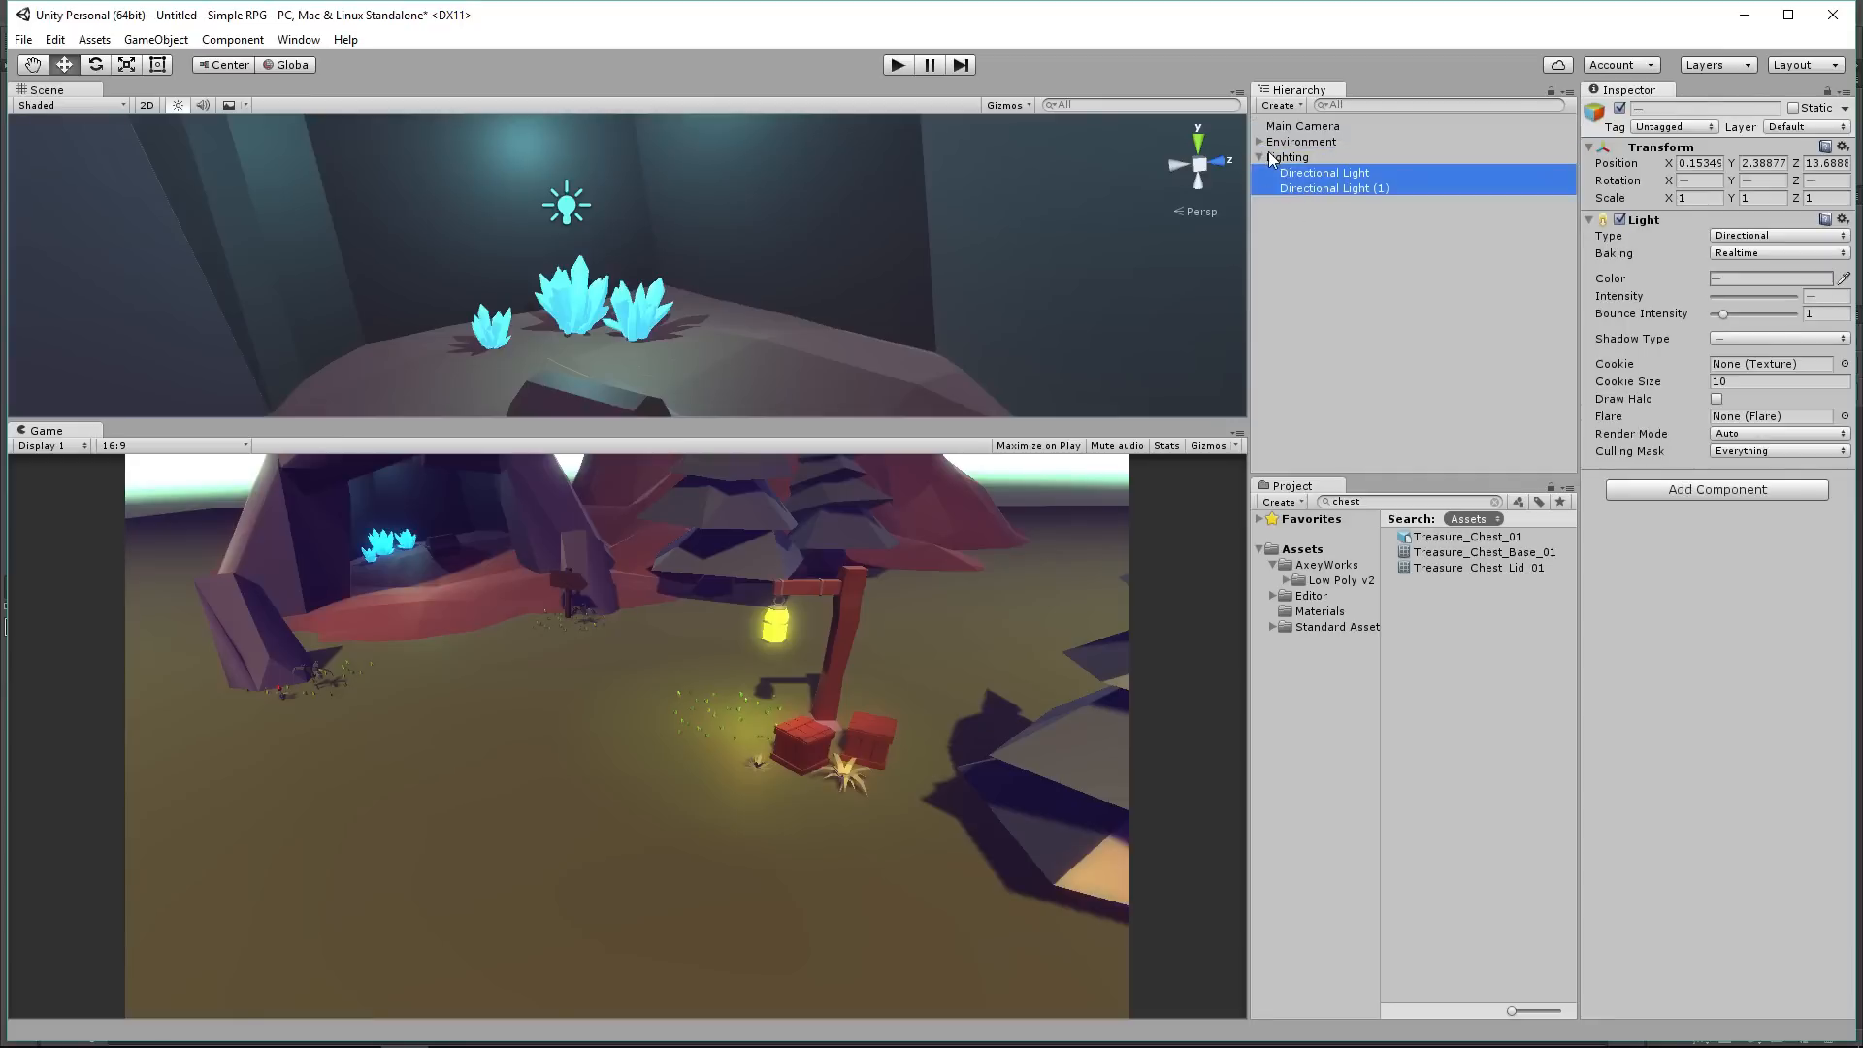
pyautogui.click(1262, 157)
# Step: Create an empty object at the root of the hierarchy and name it Player
pyautogui.rightClick(1275, 184)
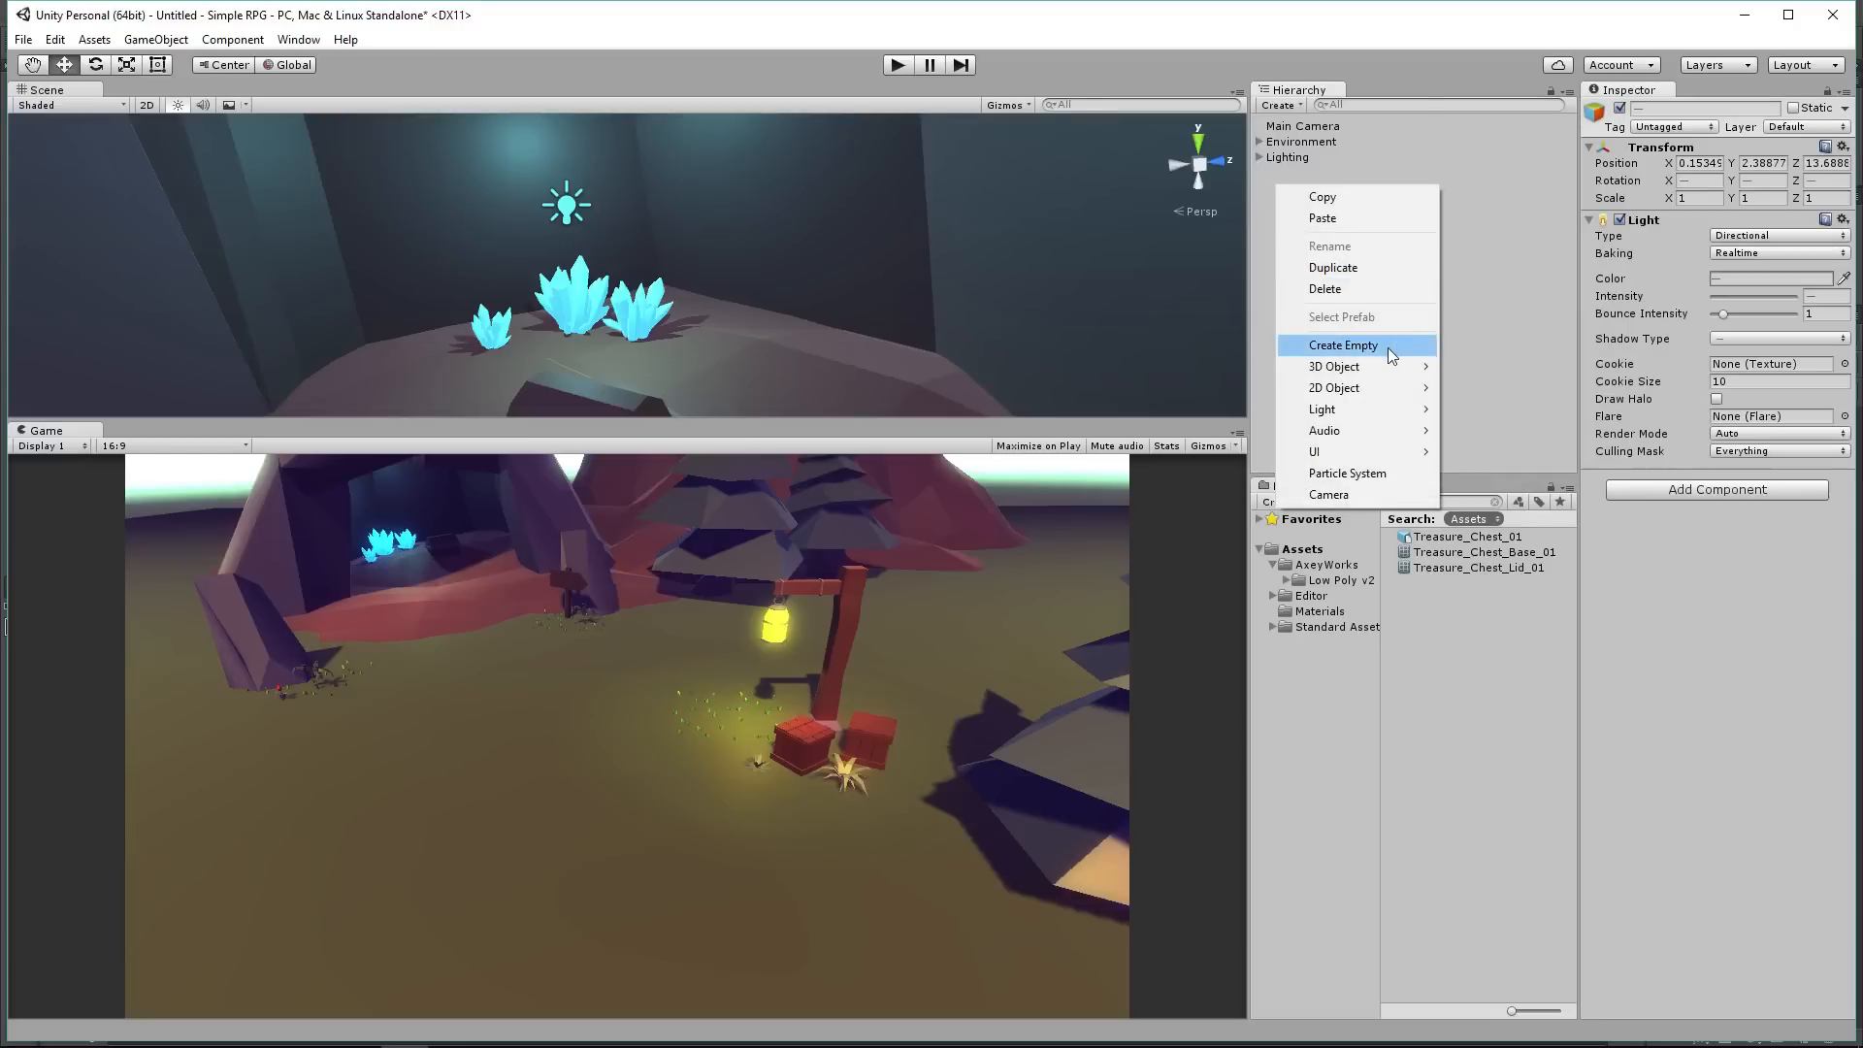
pyautogui.click(1388, 348)
pyautogui.moveTo(1320, 357); pyautogui.dragTo(1321, 359)
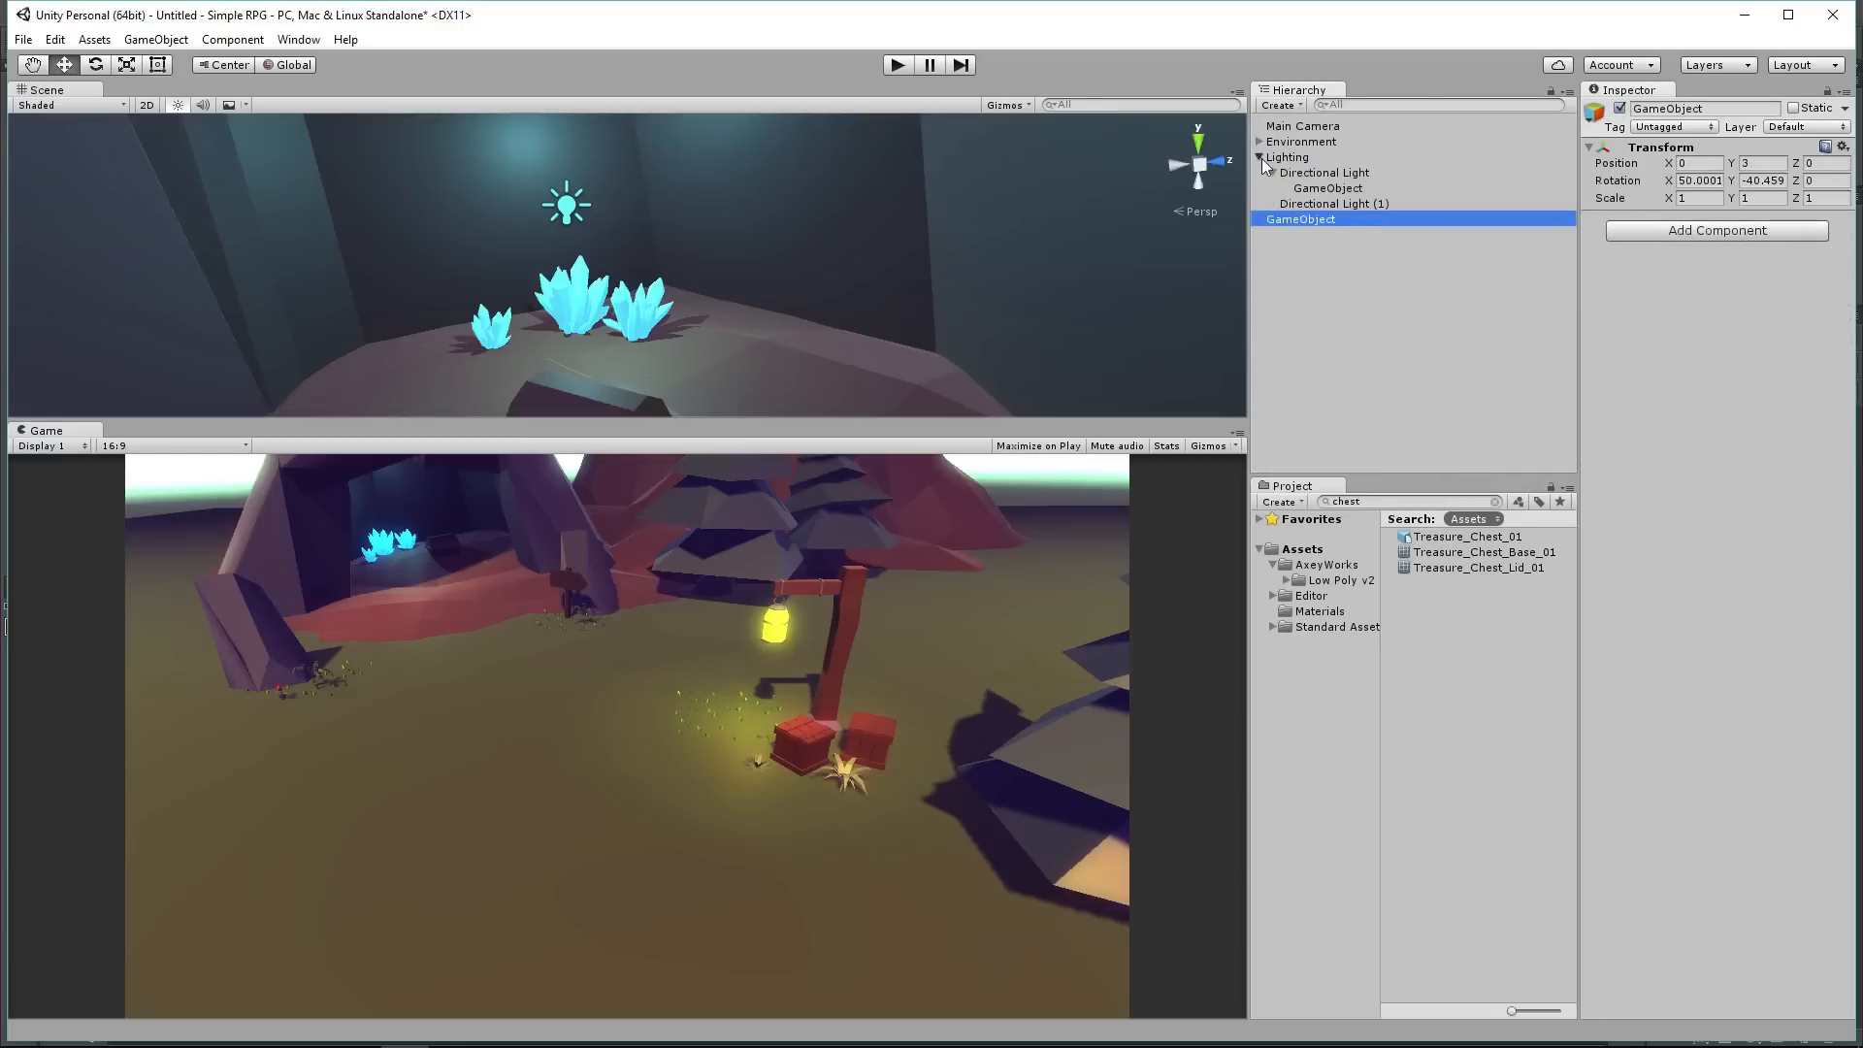
pyautogui.click(1262, 158)
pyautogui.click(1316, 172)
pyautogui.write('Player')
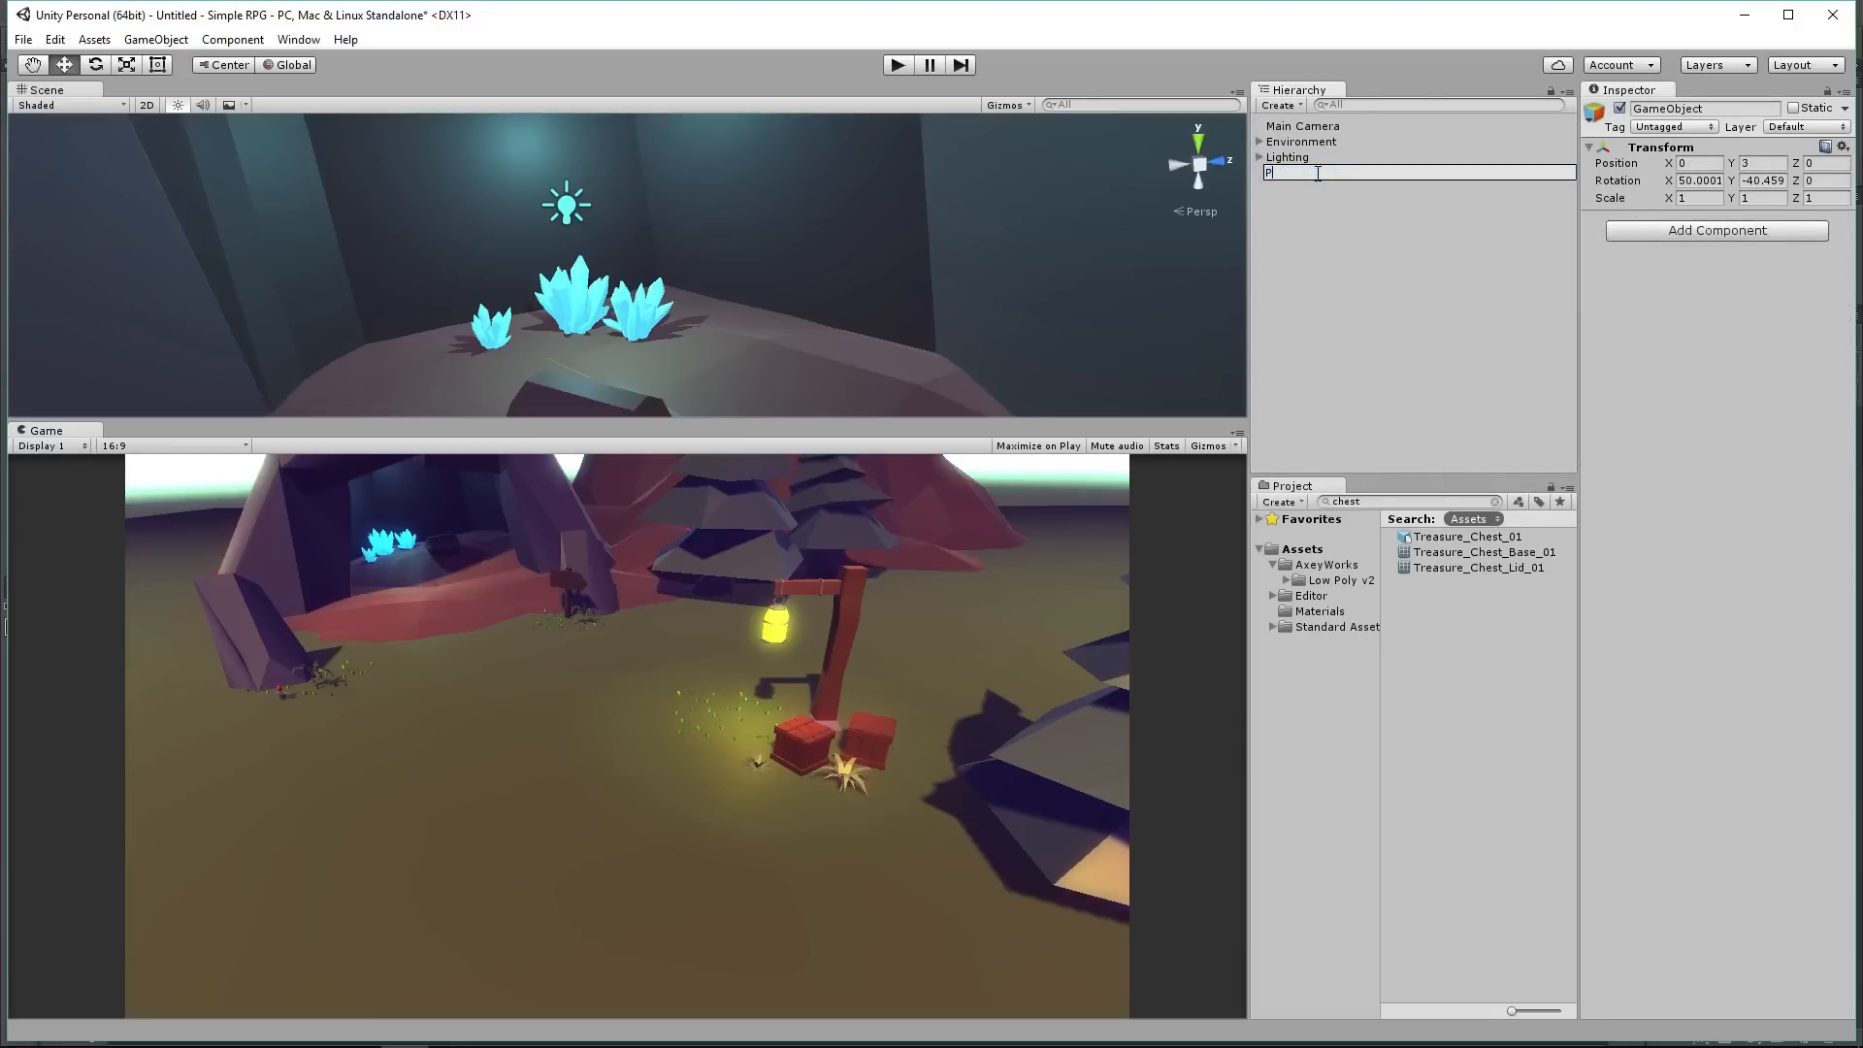
pyautogui.press('Return')
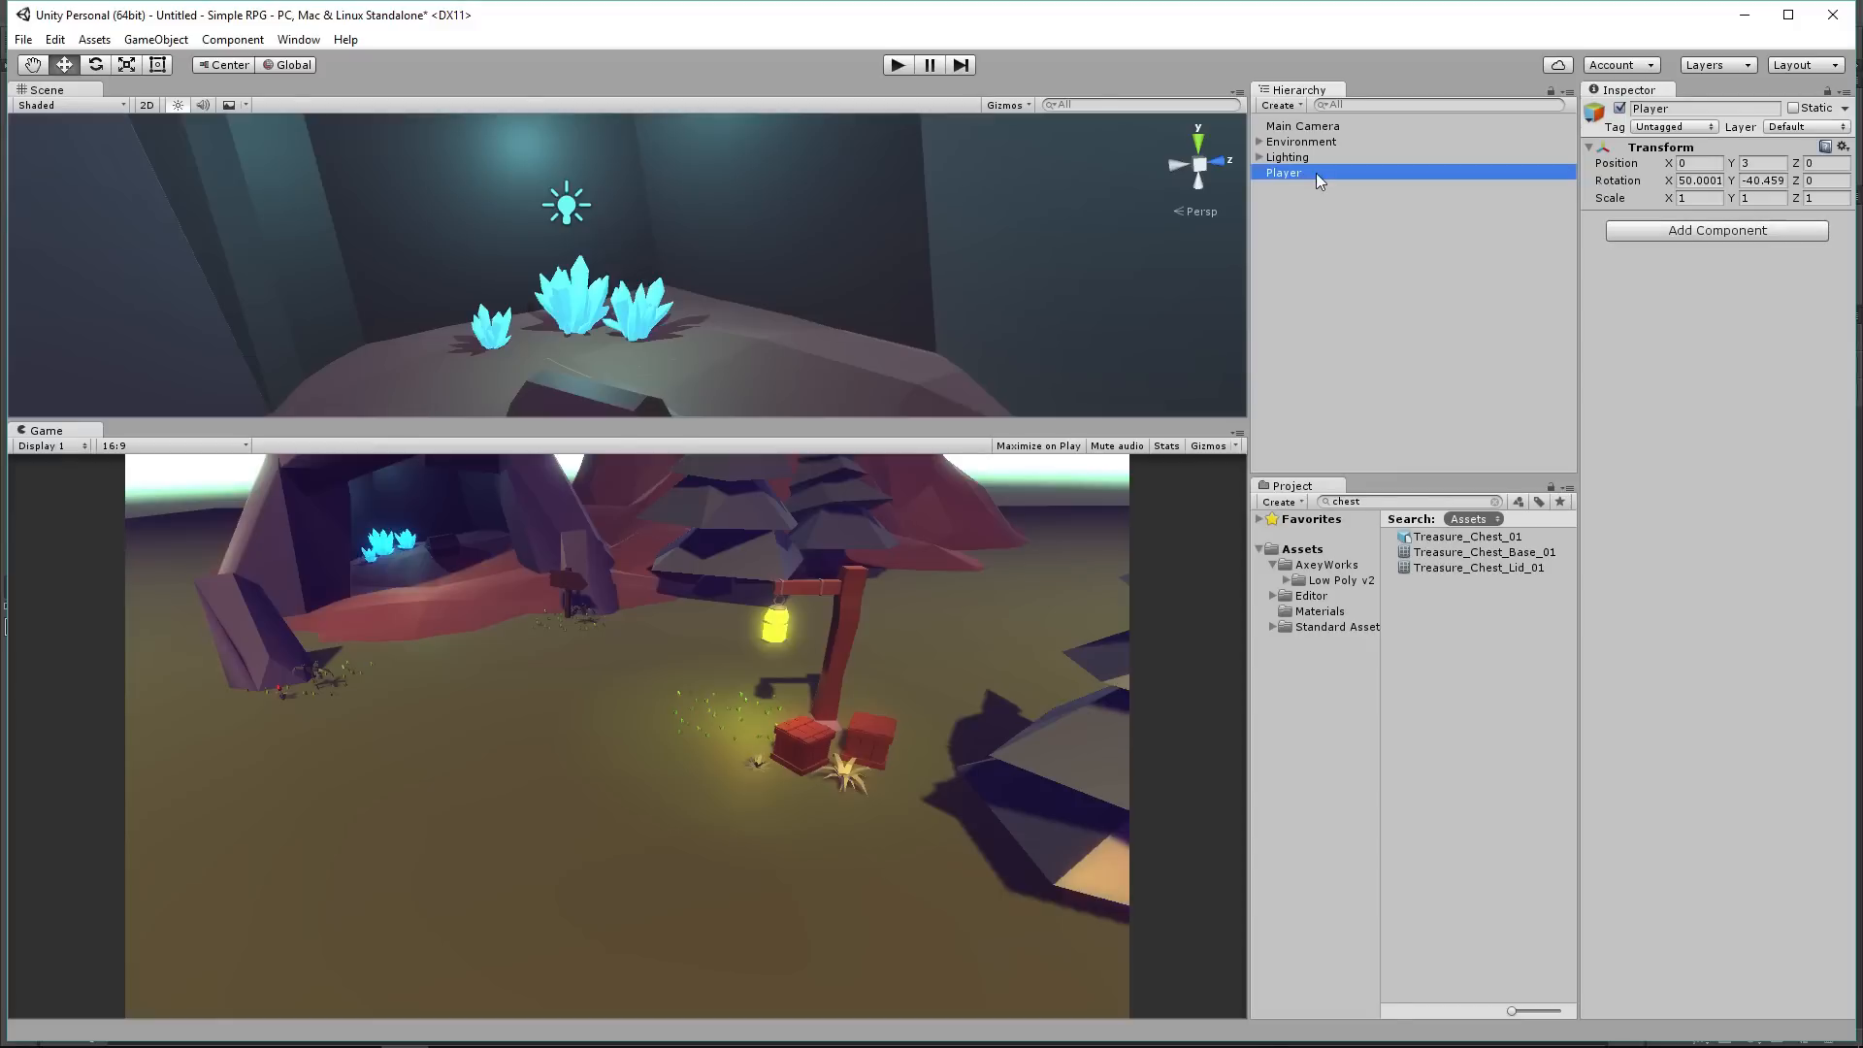
# Step: Add a cube as a child of Player and name it Player_Model
pyautogui.rightClick(1316, 172)
pyautogui.moveTo(1392, 356)
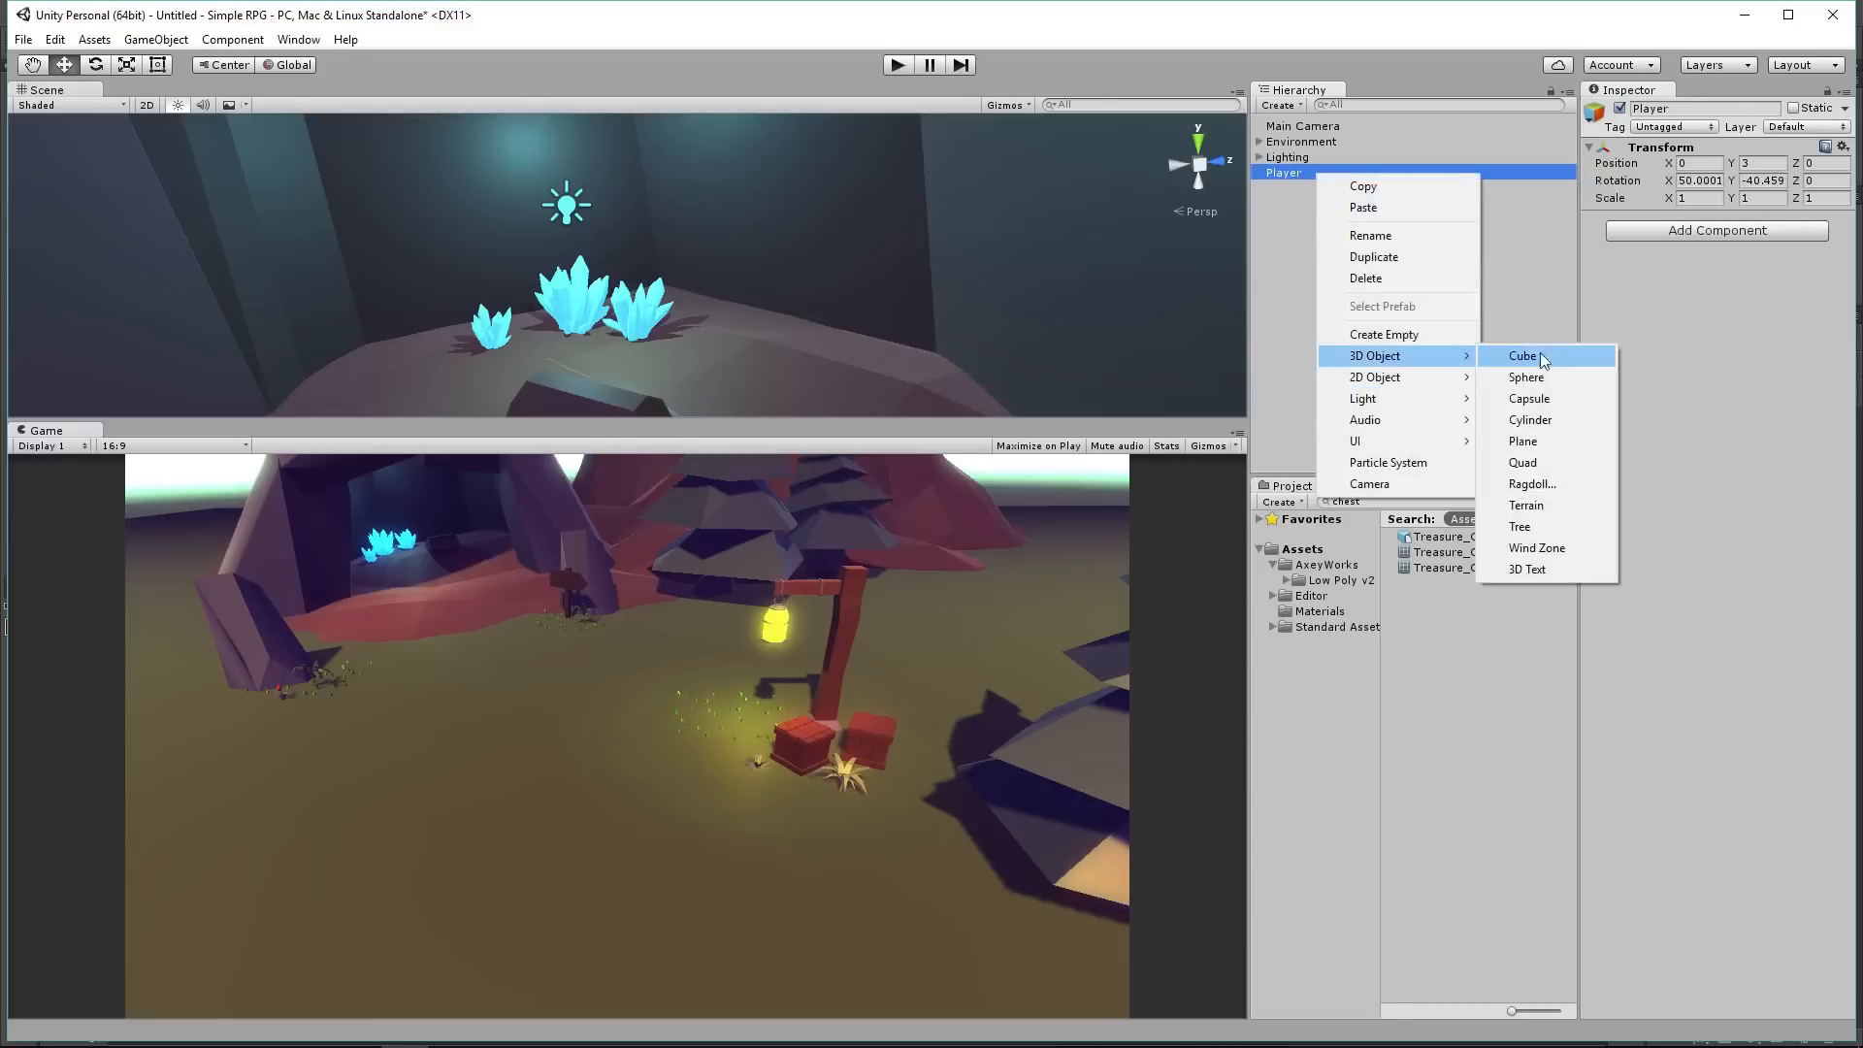
pyautogui.click(1519, 357)
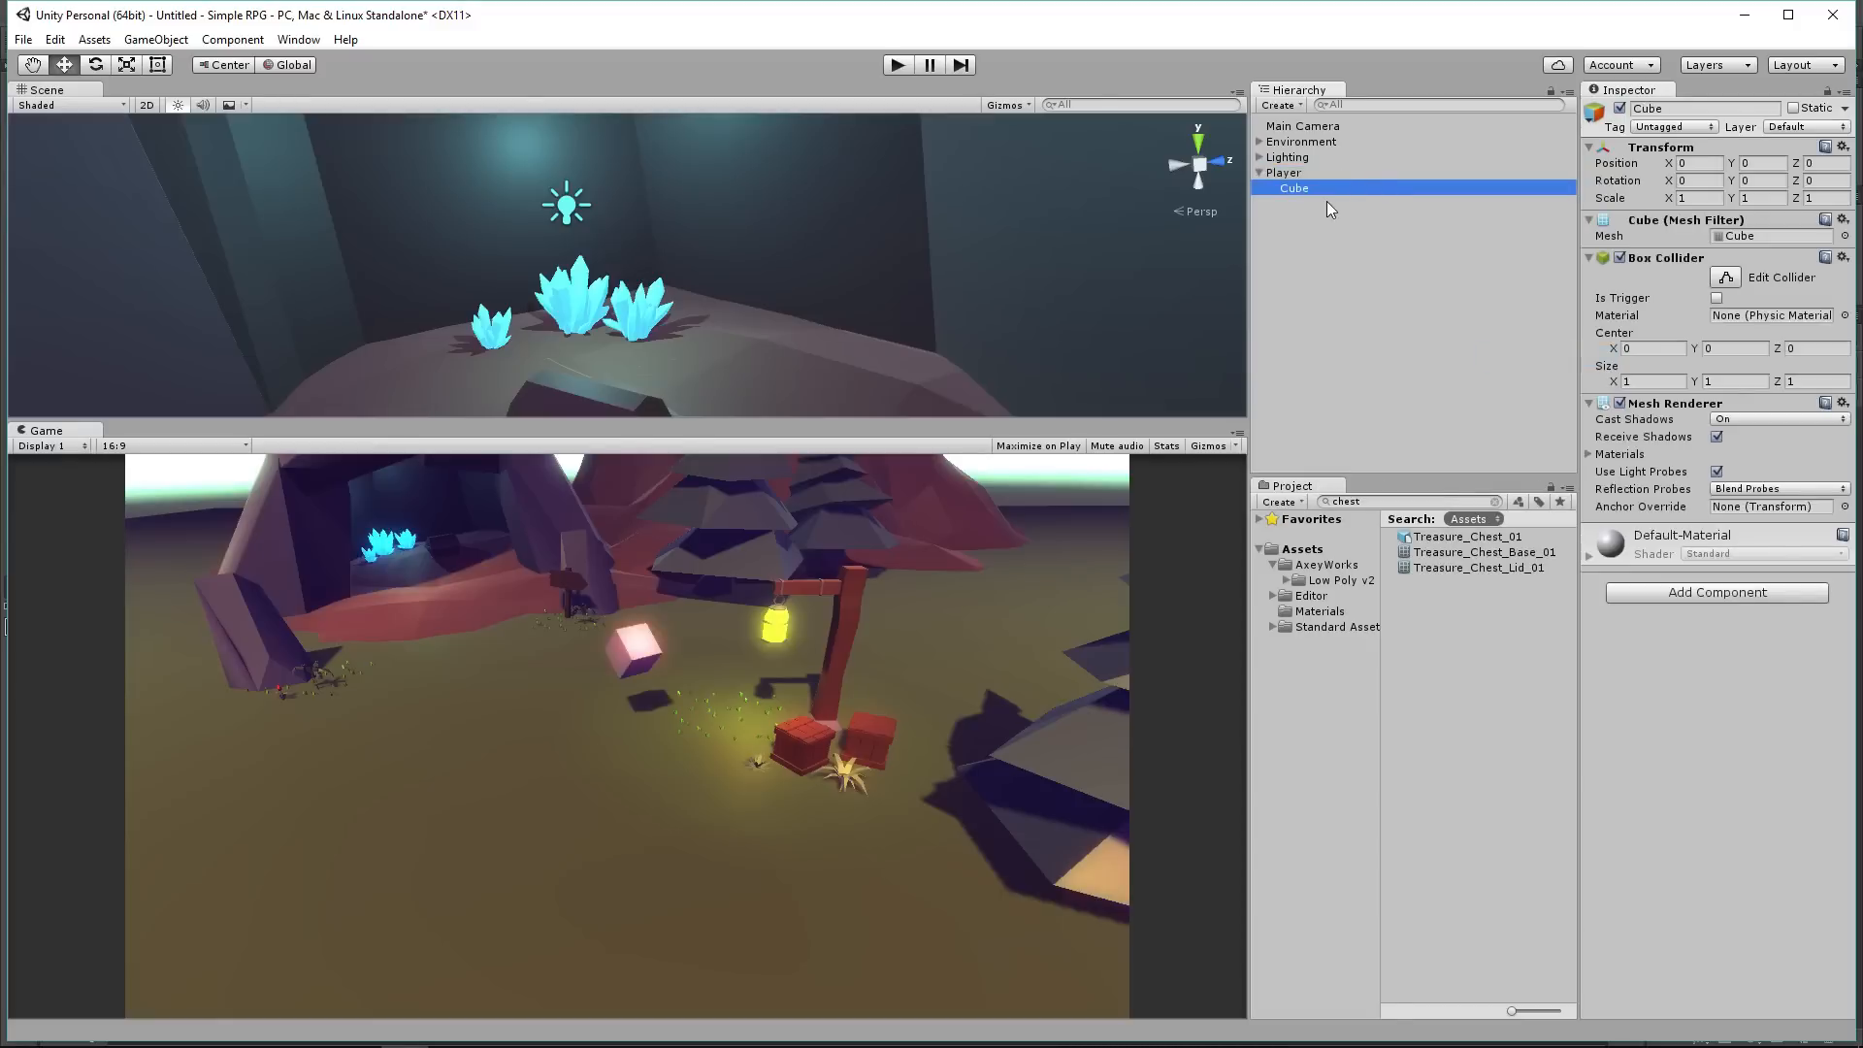
pyautogui.press('F2')
pyautogui.write('Player_Model')
pyautogui.press('Return')
# Step: Set the Player object's X and Y rotation to 0
pyautogui.click(1304, 172)
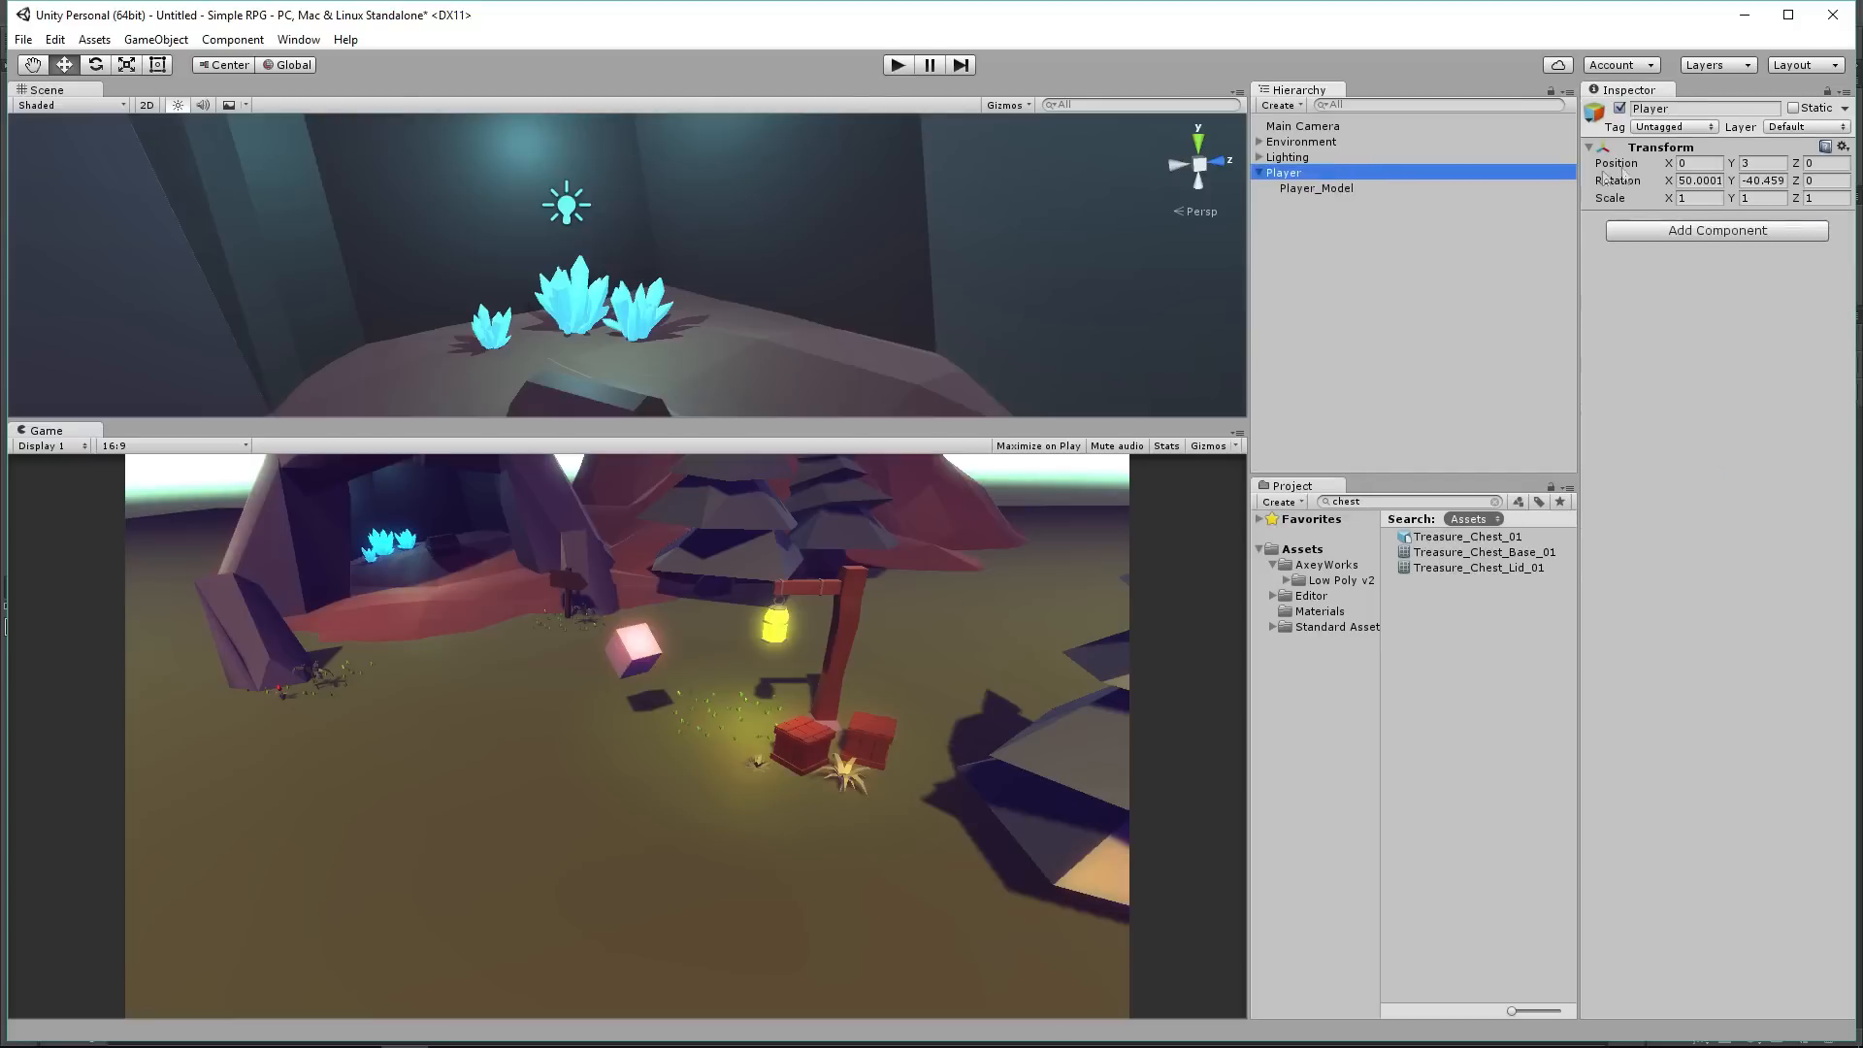
pyautogui.click(1751, 180)
pyautogui.write('0')
pyautogui.click(1698, 180)
pyautogui.write('0')
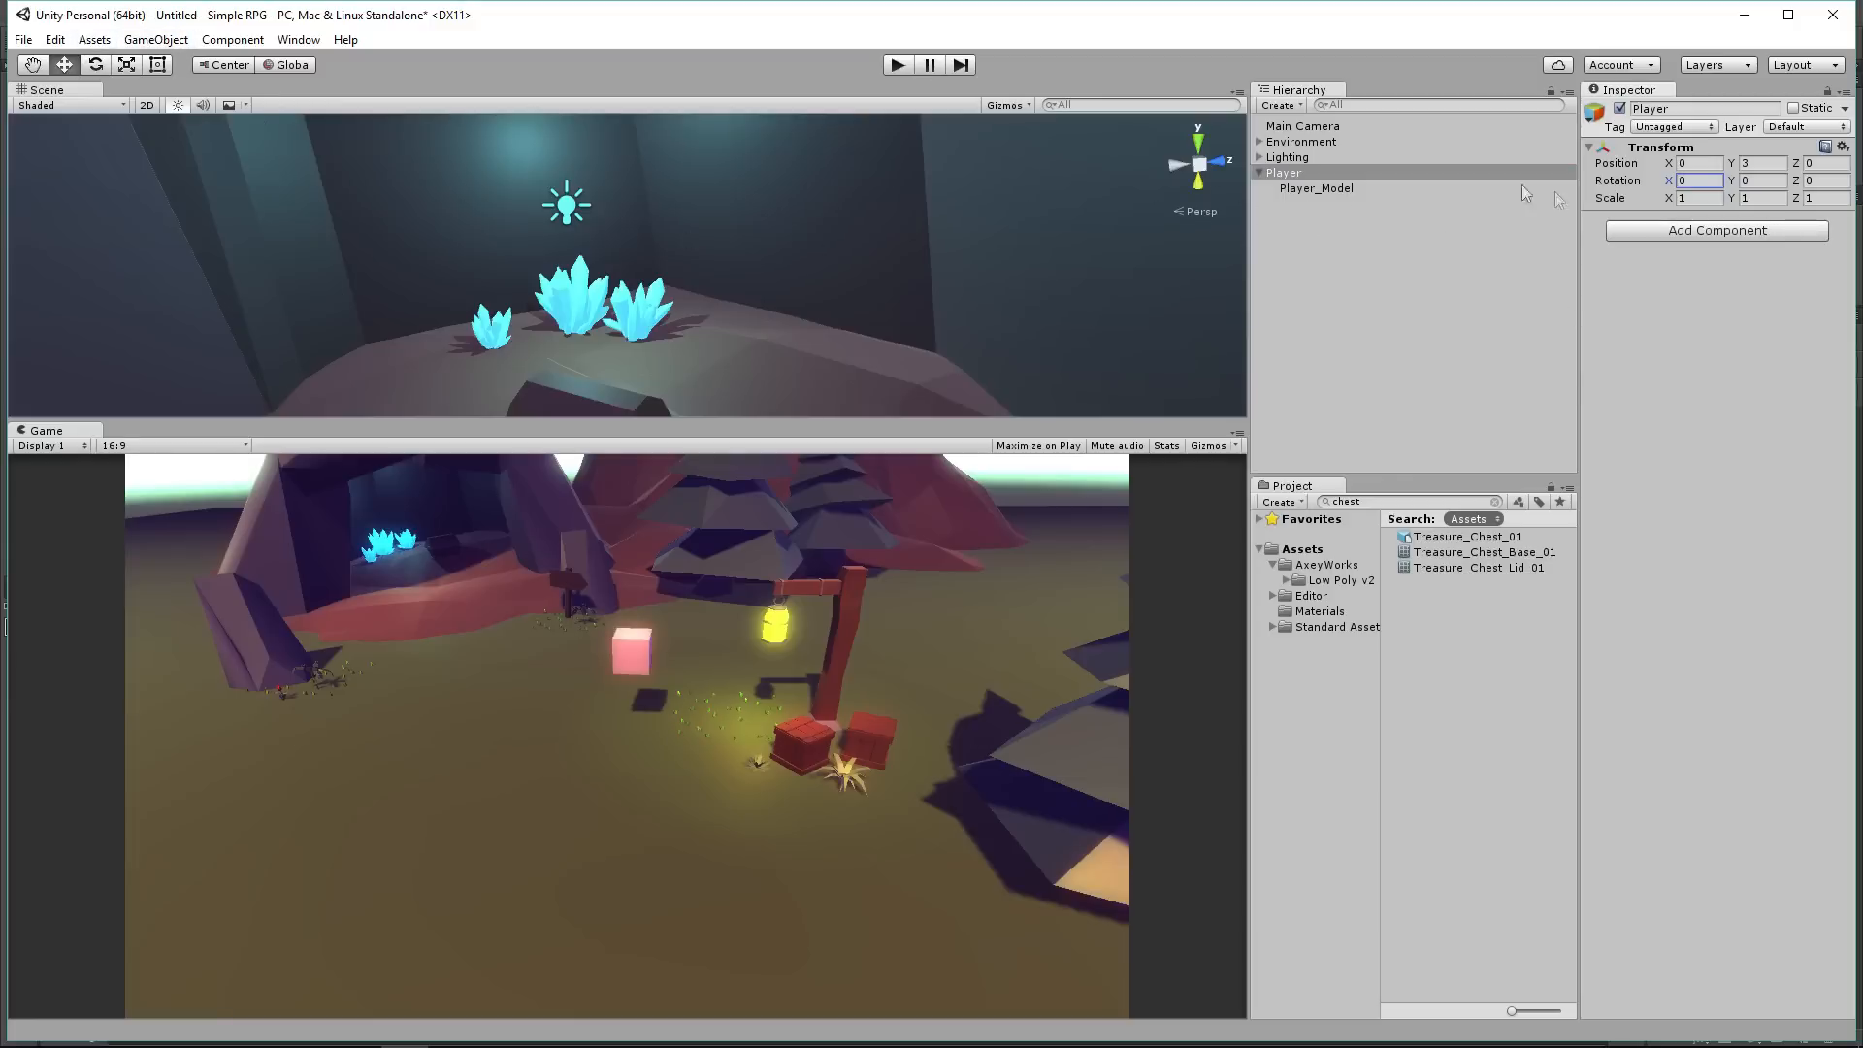
# Step: Lower the Player to Y position 1 and move it across the ground to about X -1.32, Z -4.32
pyautogui.write('f')
pyautogui.doubleClick(1283, 184)
pyautogui.click(1285, 173)
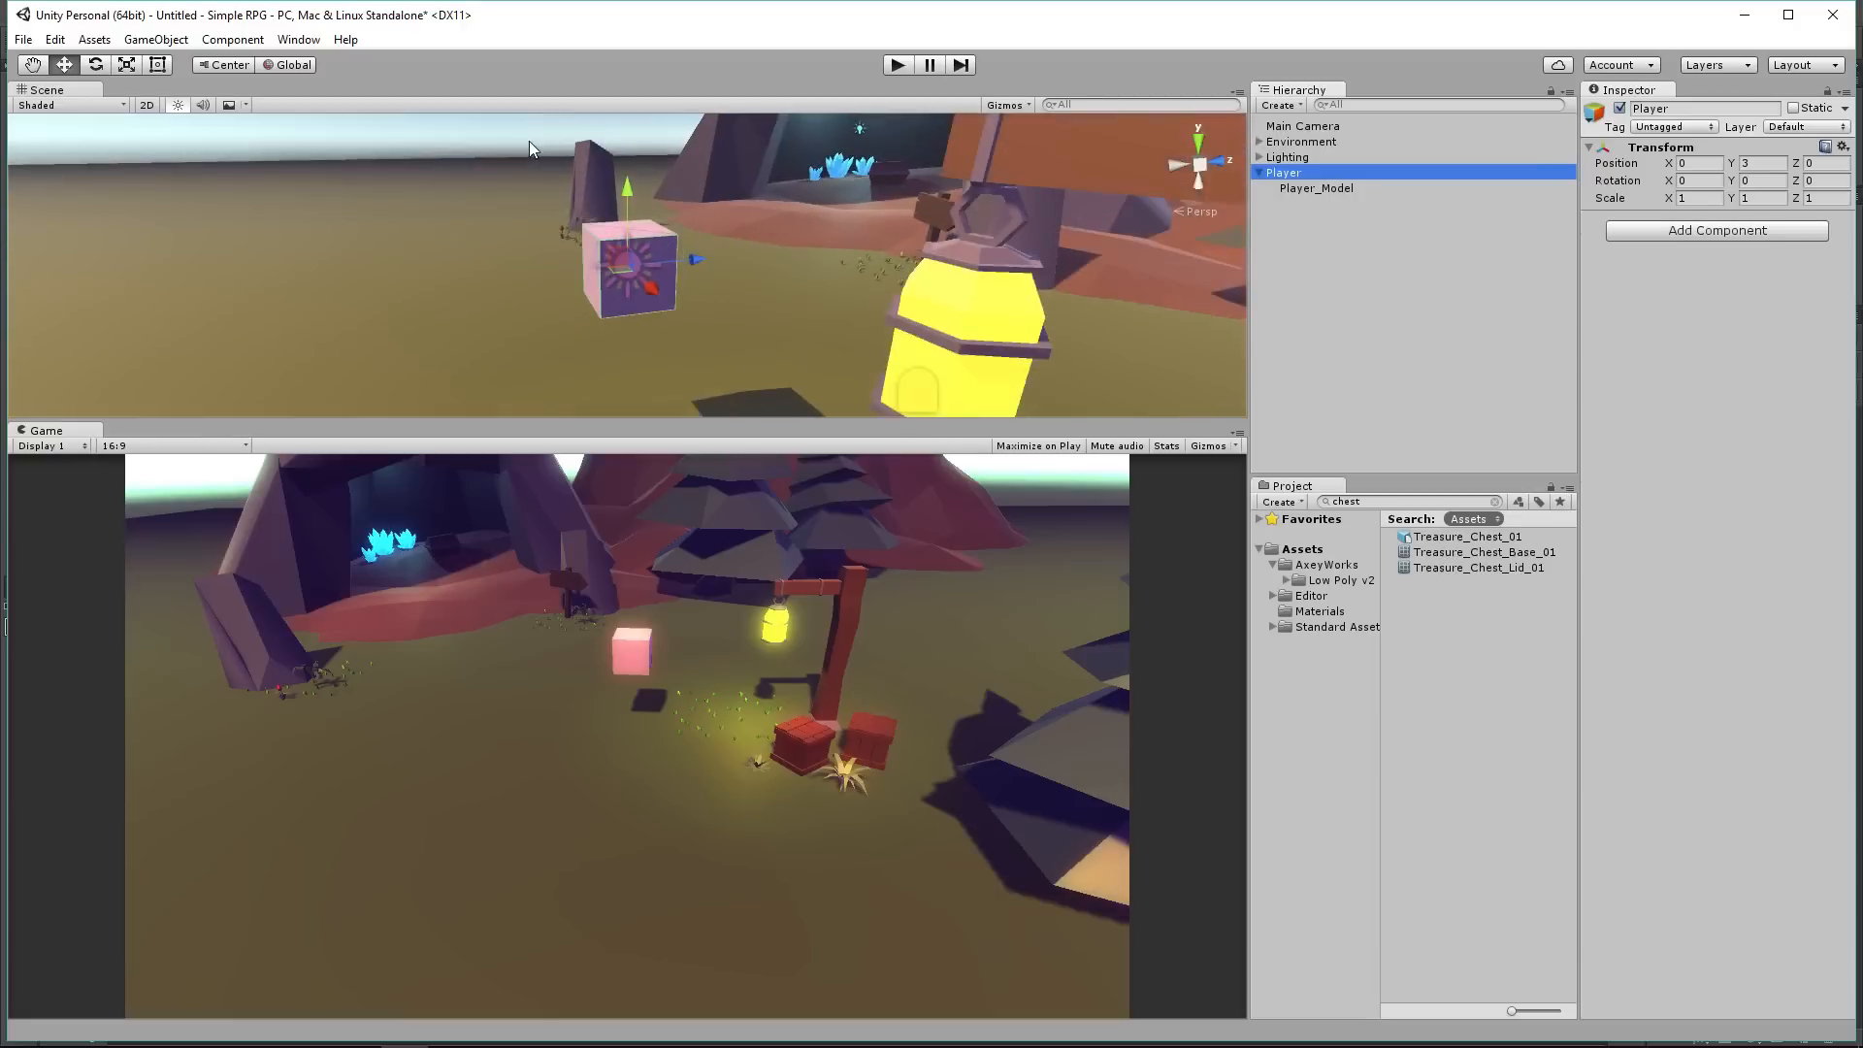
pyautogui.moveTo(627, 275); pyautogui.dragTo(590, 262)
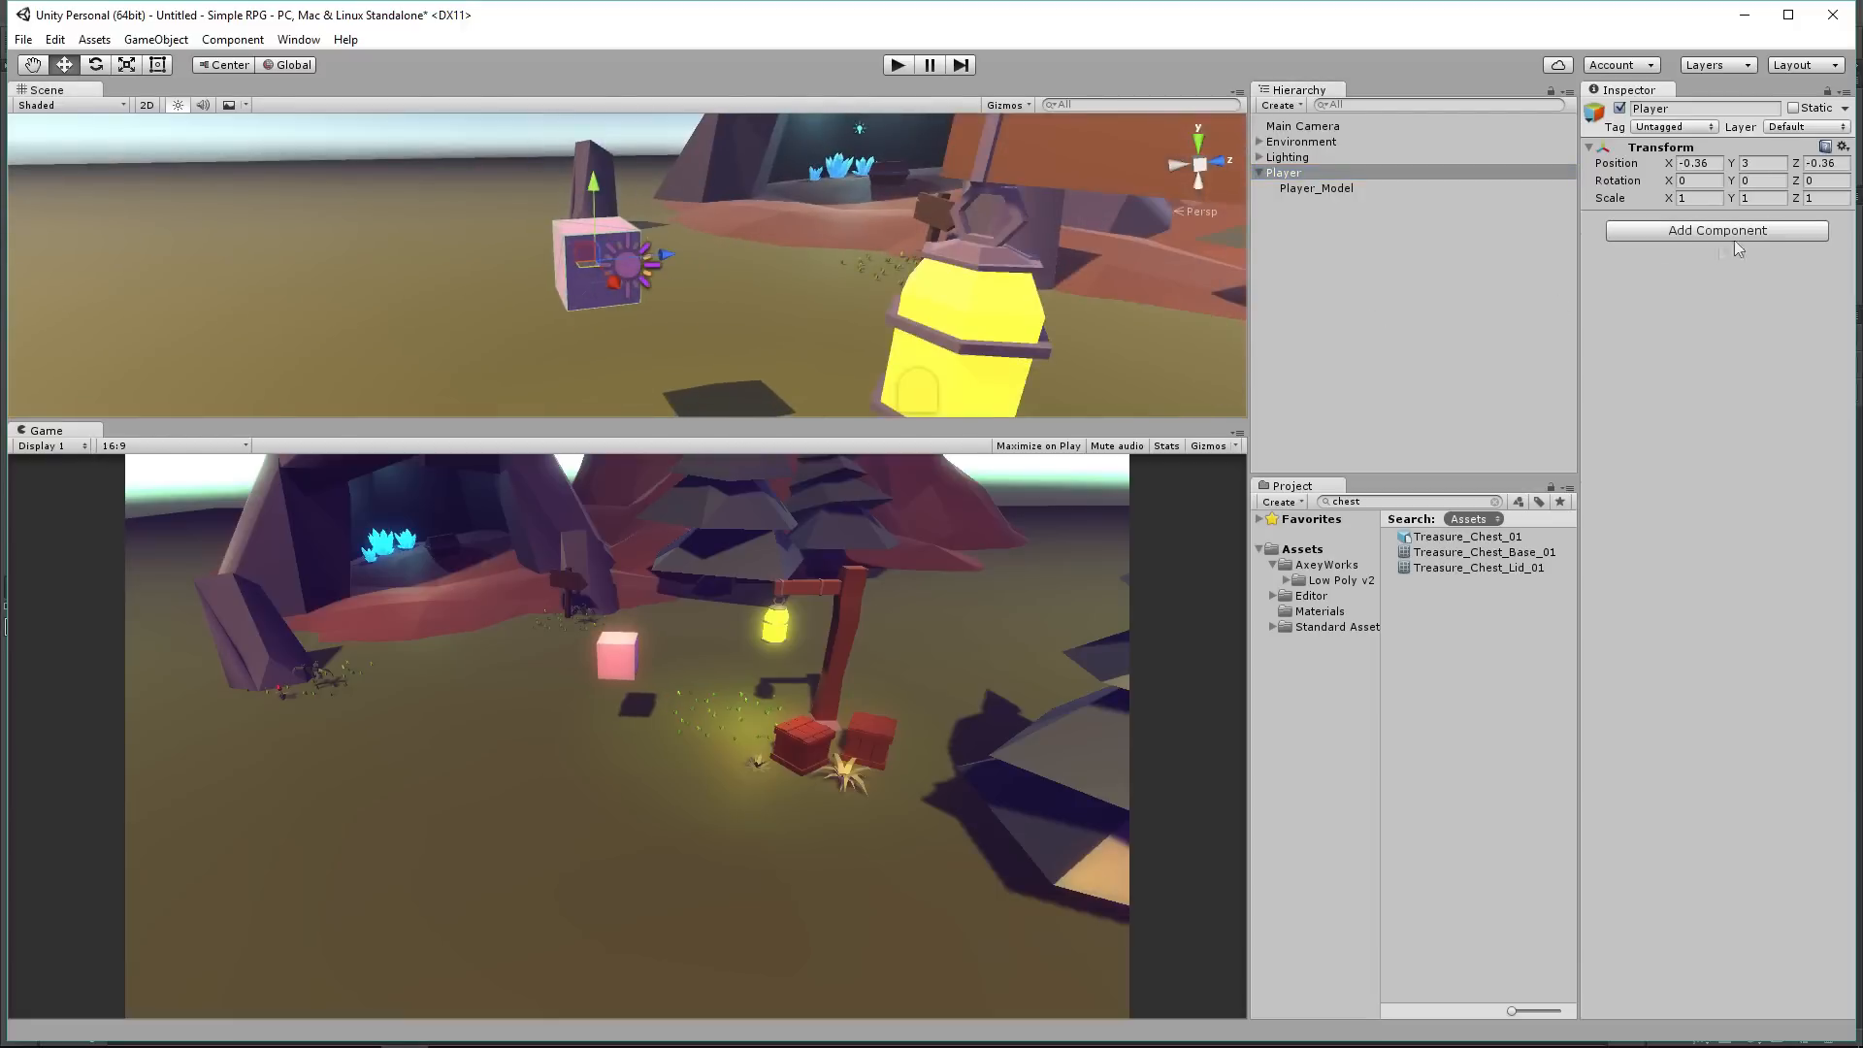
pyautogui.click(1758, 163)
pyautogui.write('0')
pyautogui.press('BackSpace')
pyautogui.write('1')
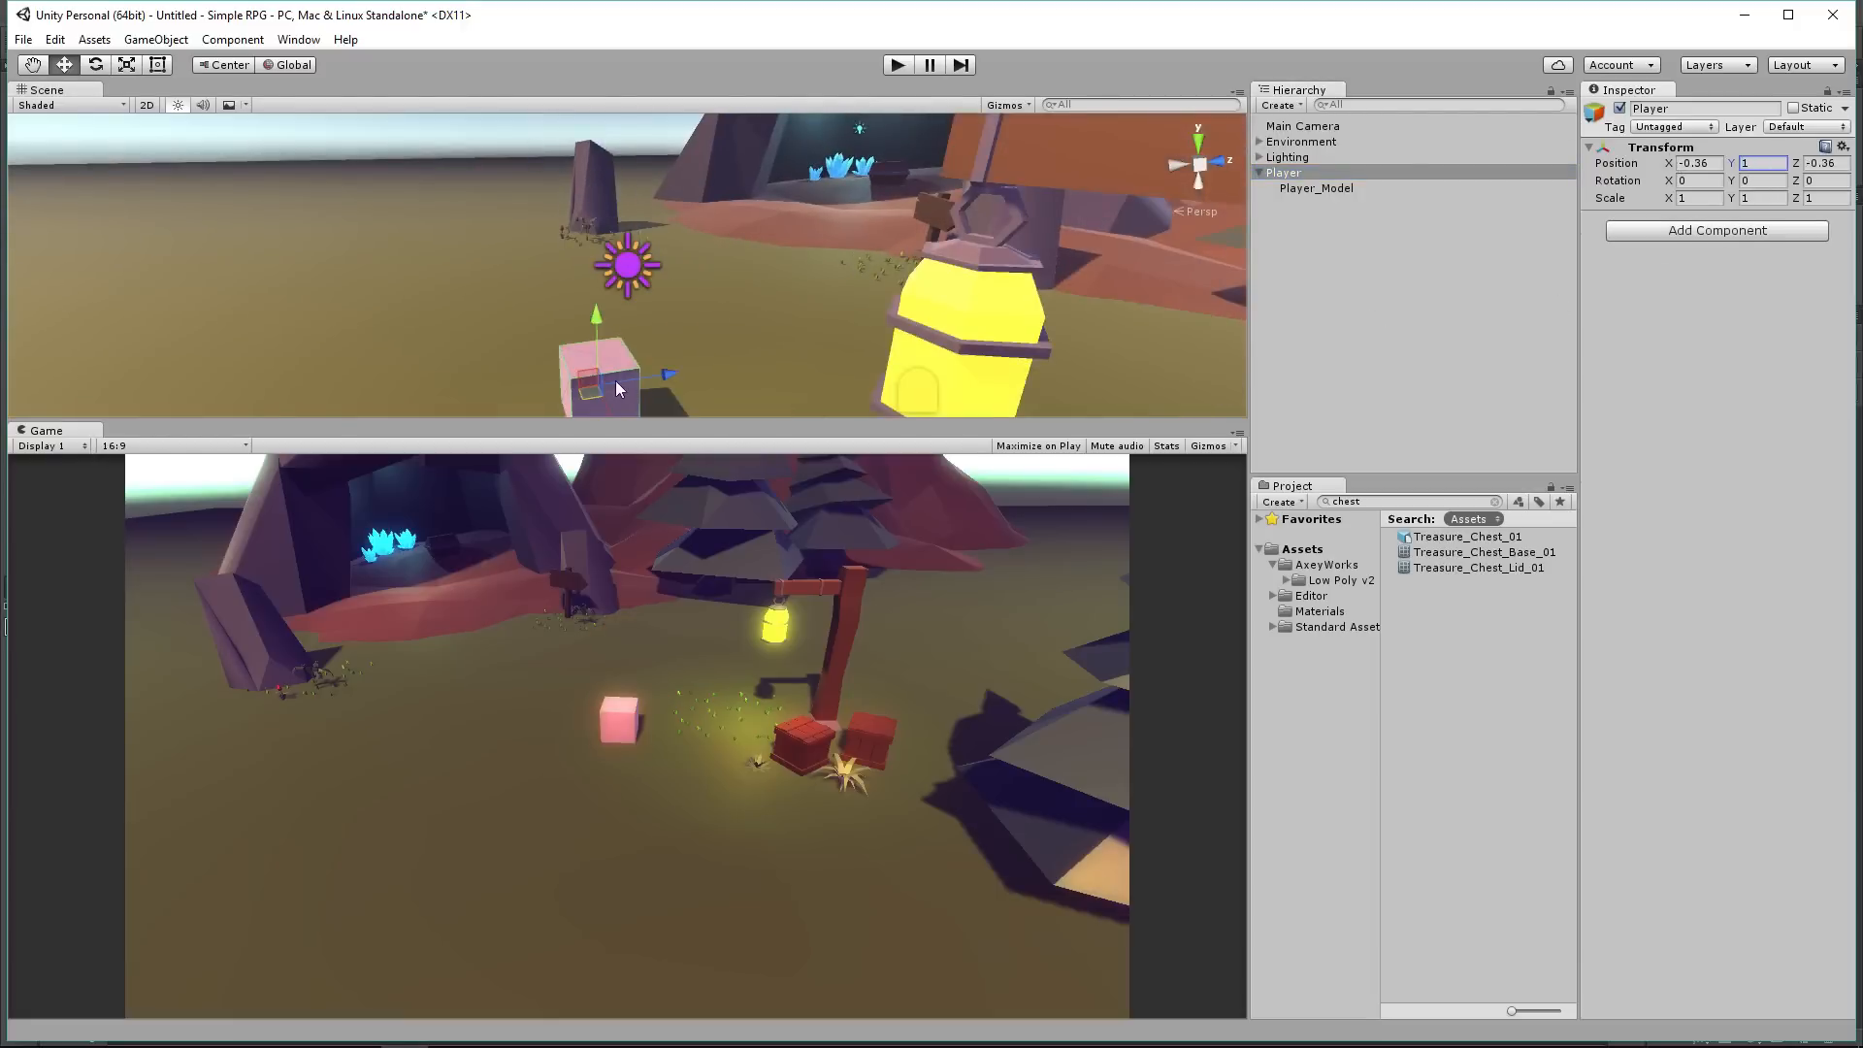
pyautogui.moveTo(583, 401); pyautogui.dragTo(306, 409)
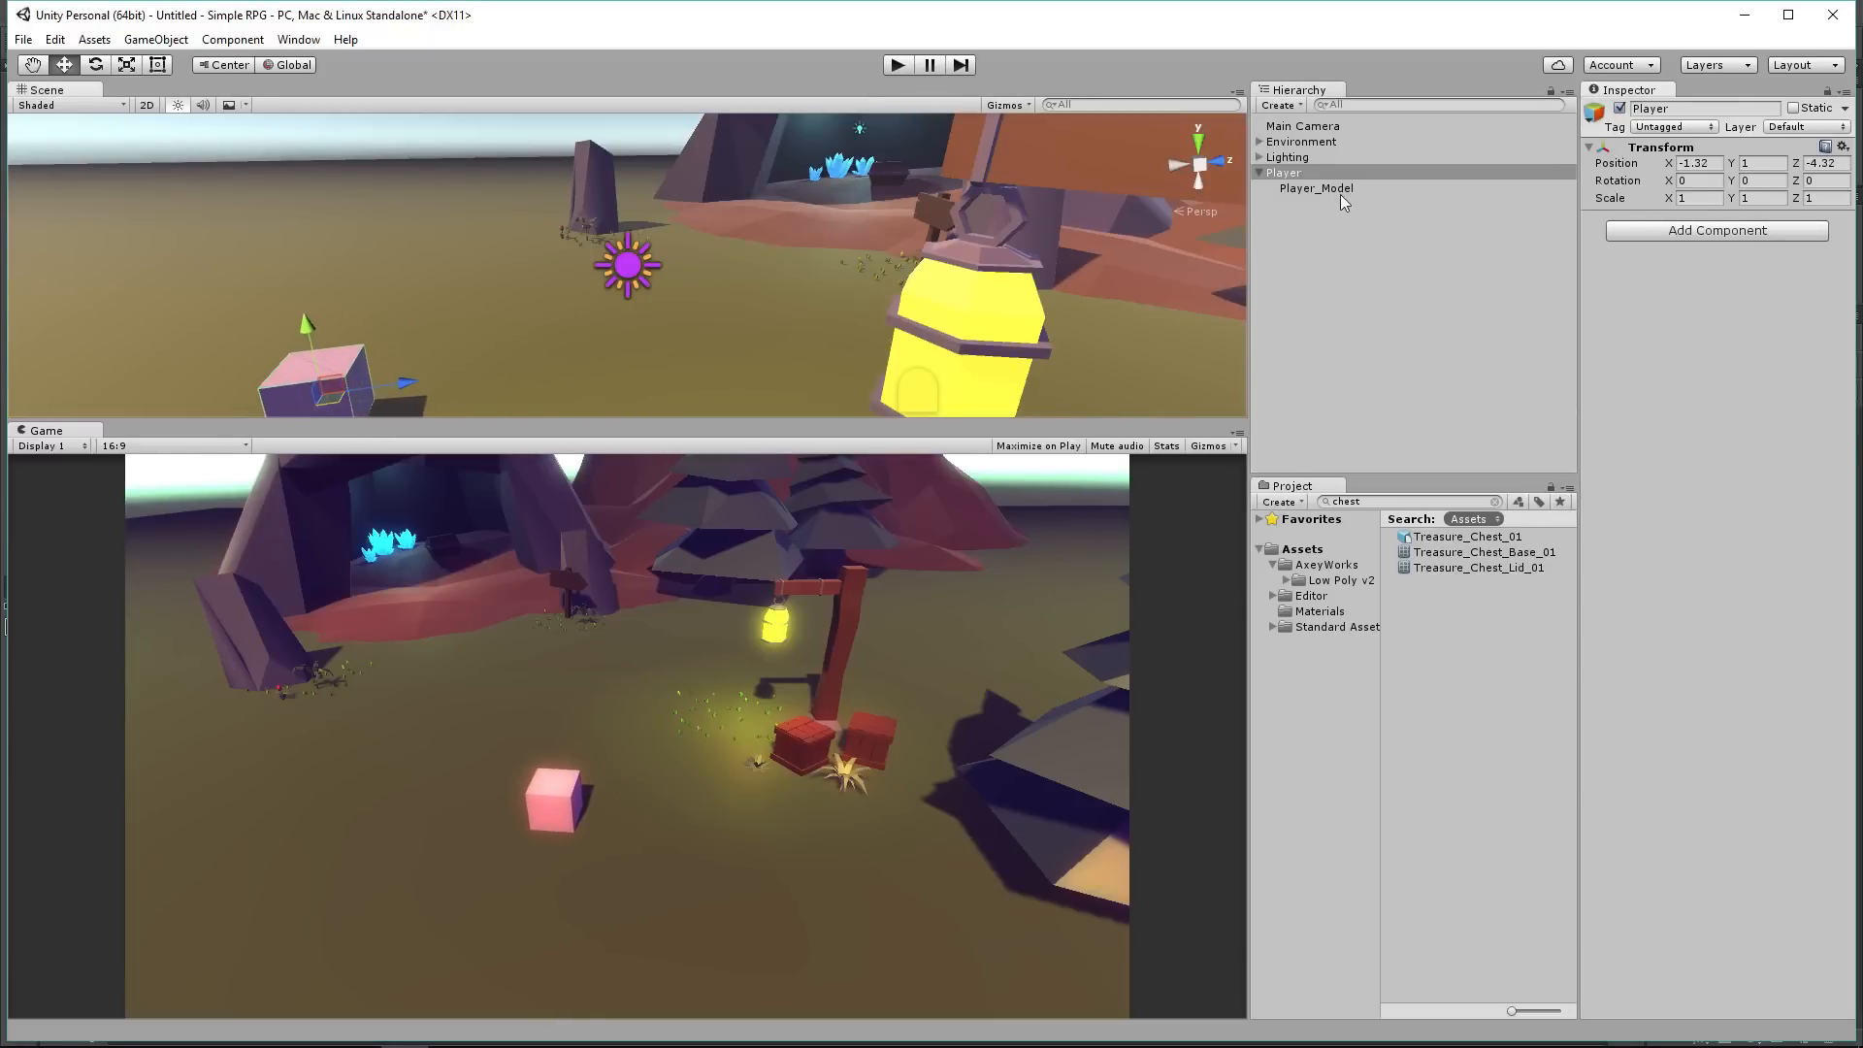
# Step: Create a material named Player in the Materials folder and apply it to Player_Model
pyautogui.click(1324, 609)
pyautogui.rightClick(1415, 623)
pyautogui.moveTo(1480, 634)
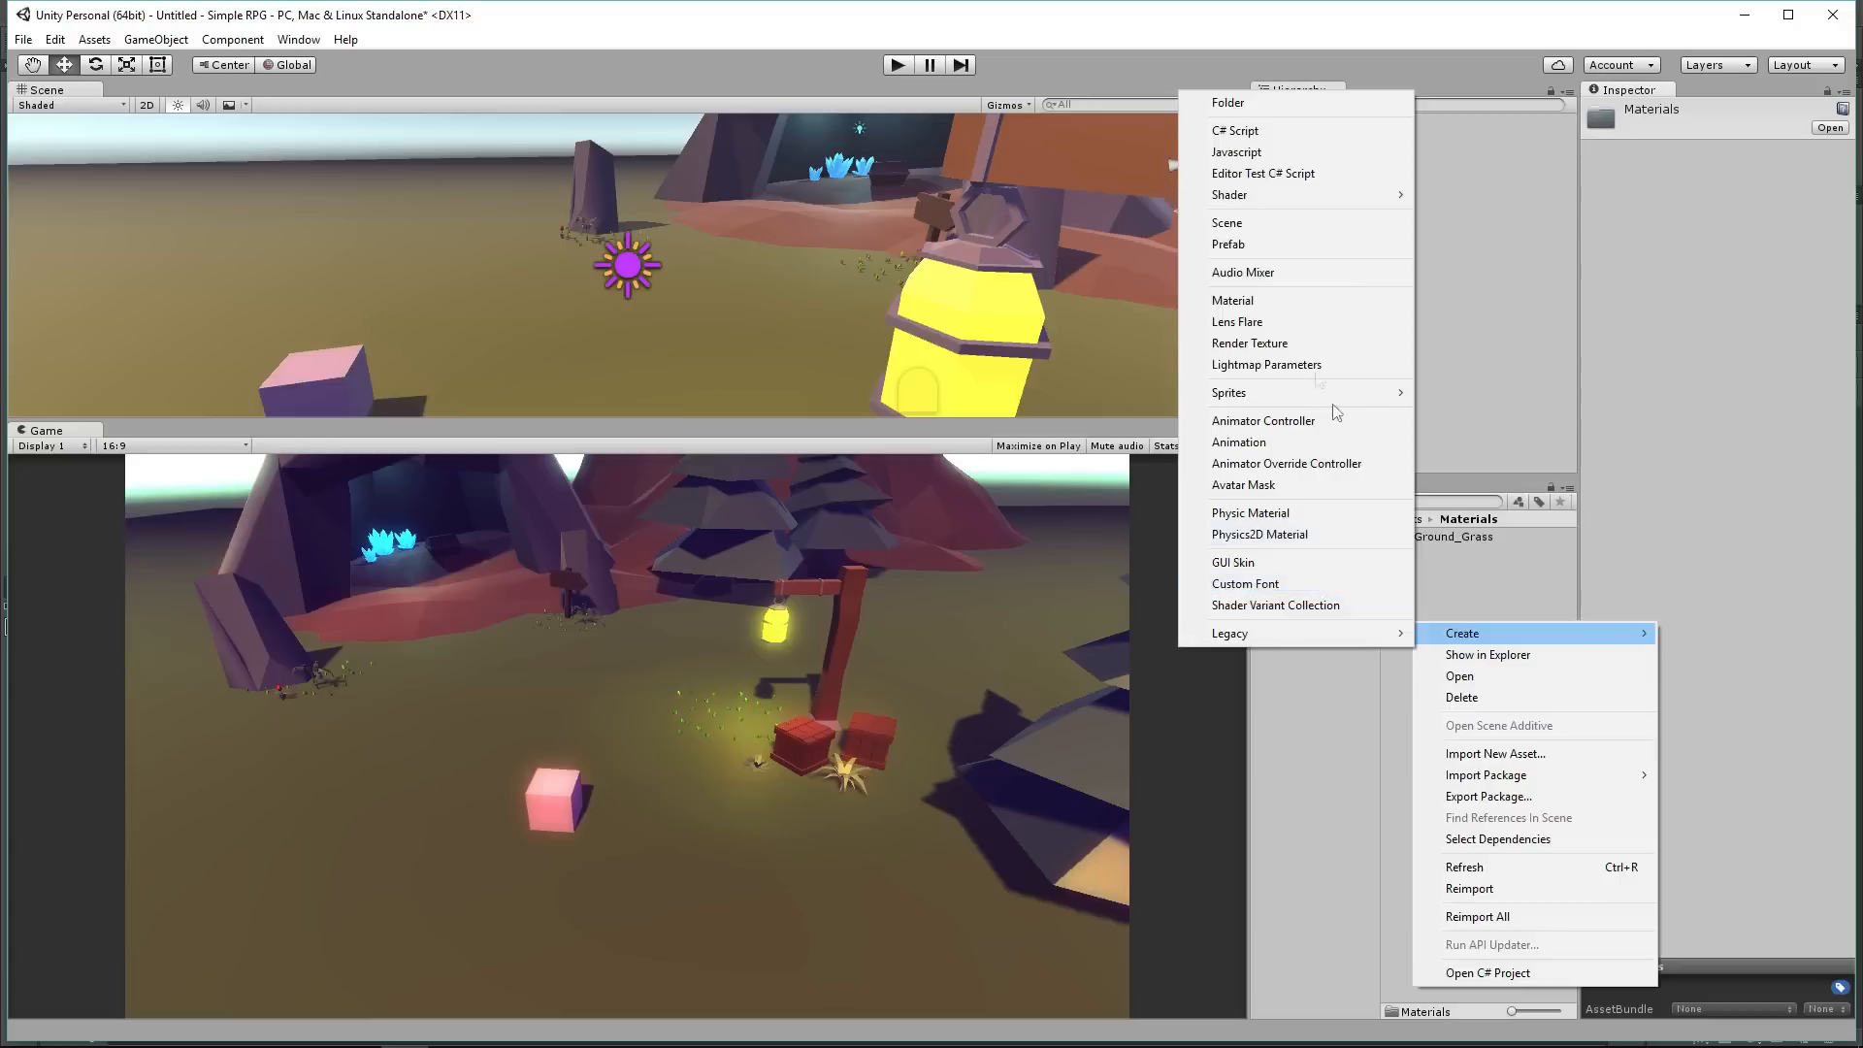
pyautogui.click(1255, 302)
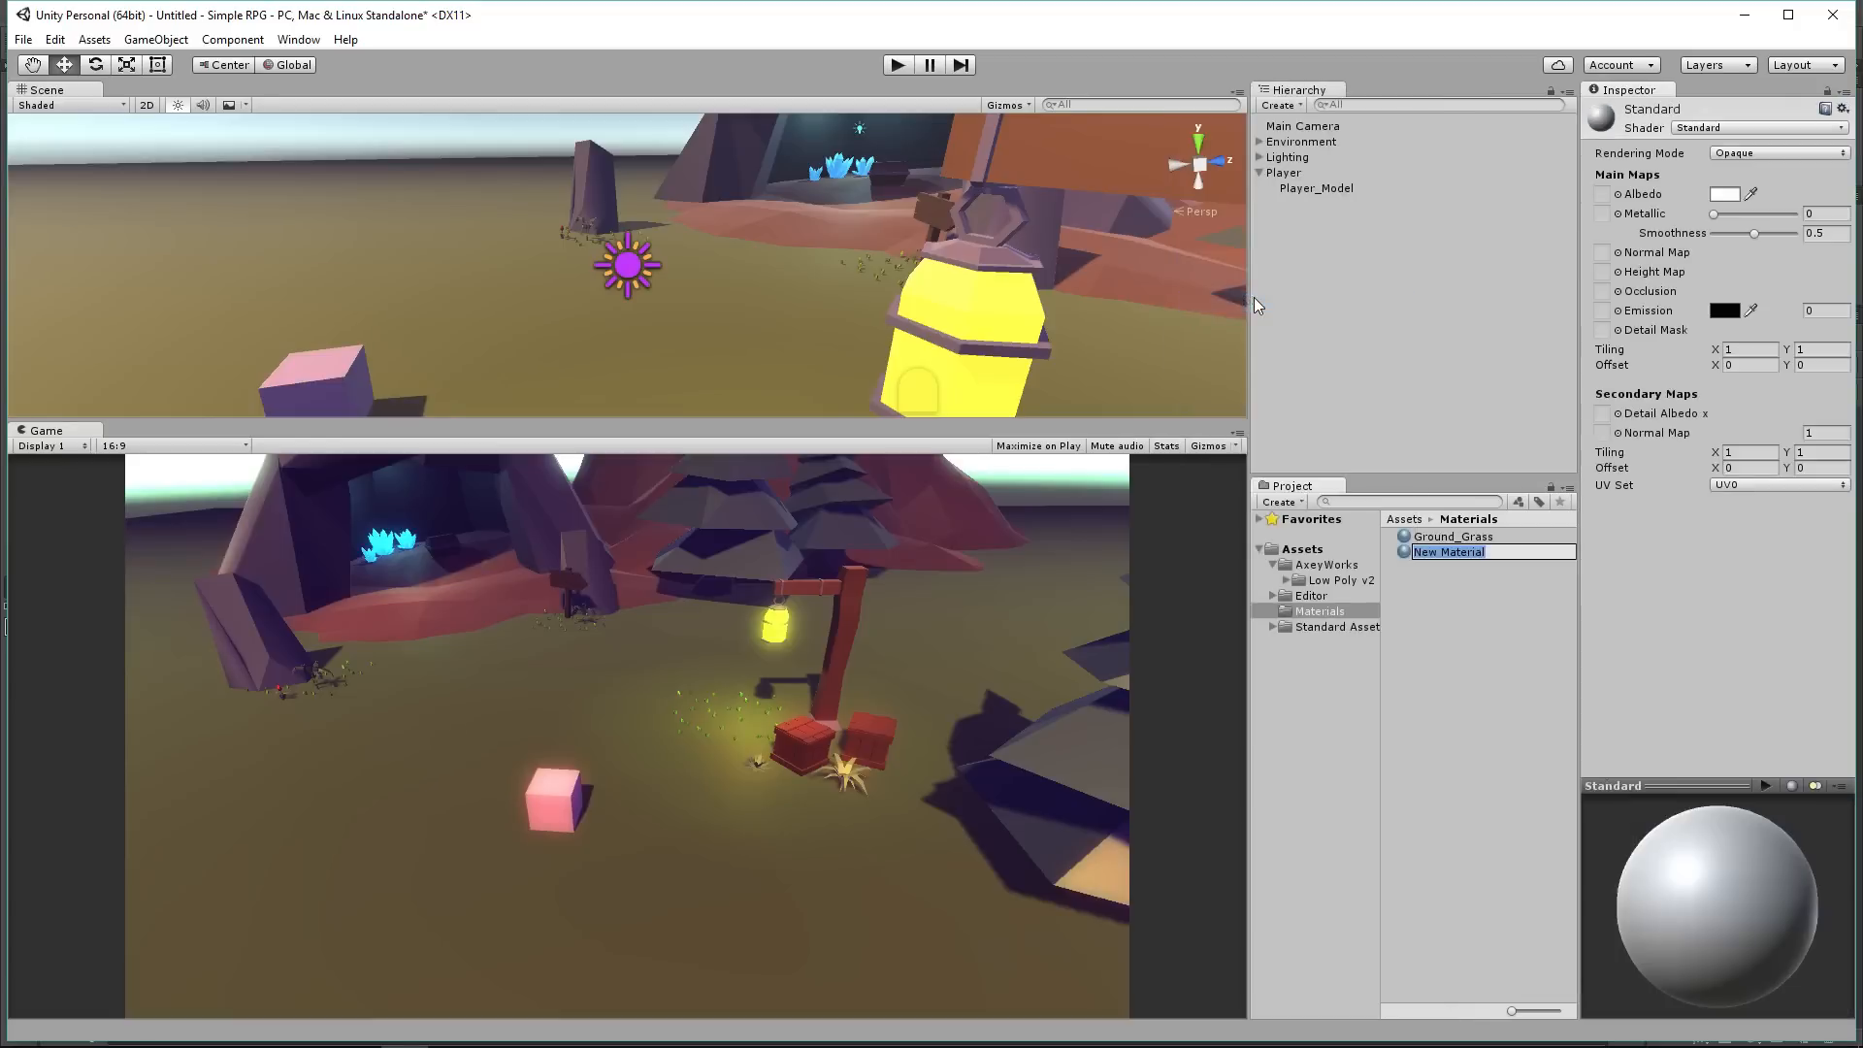
pyautogui.write('Player')
pyautogui.press('Return')
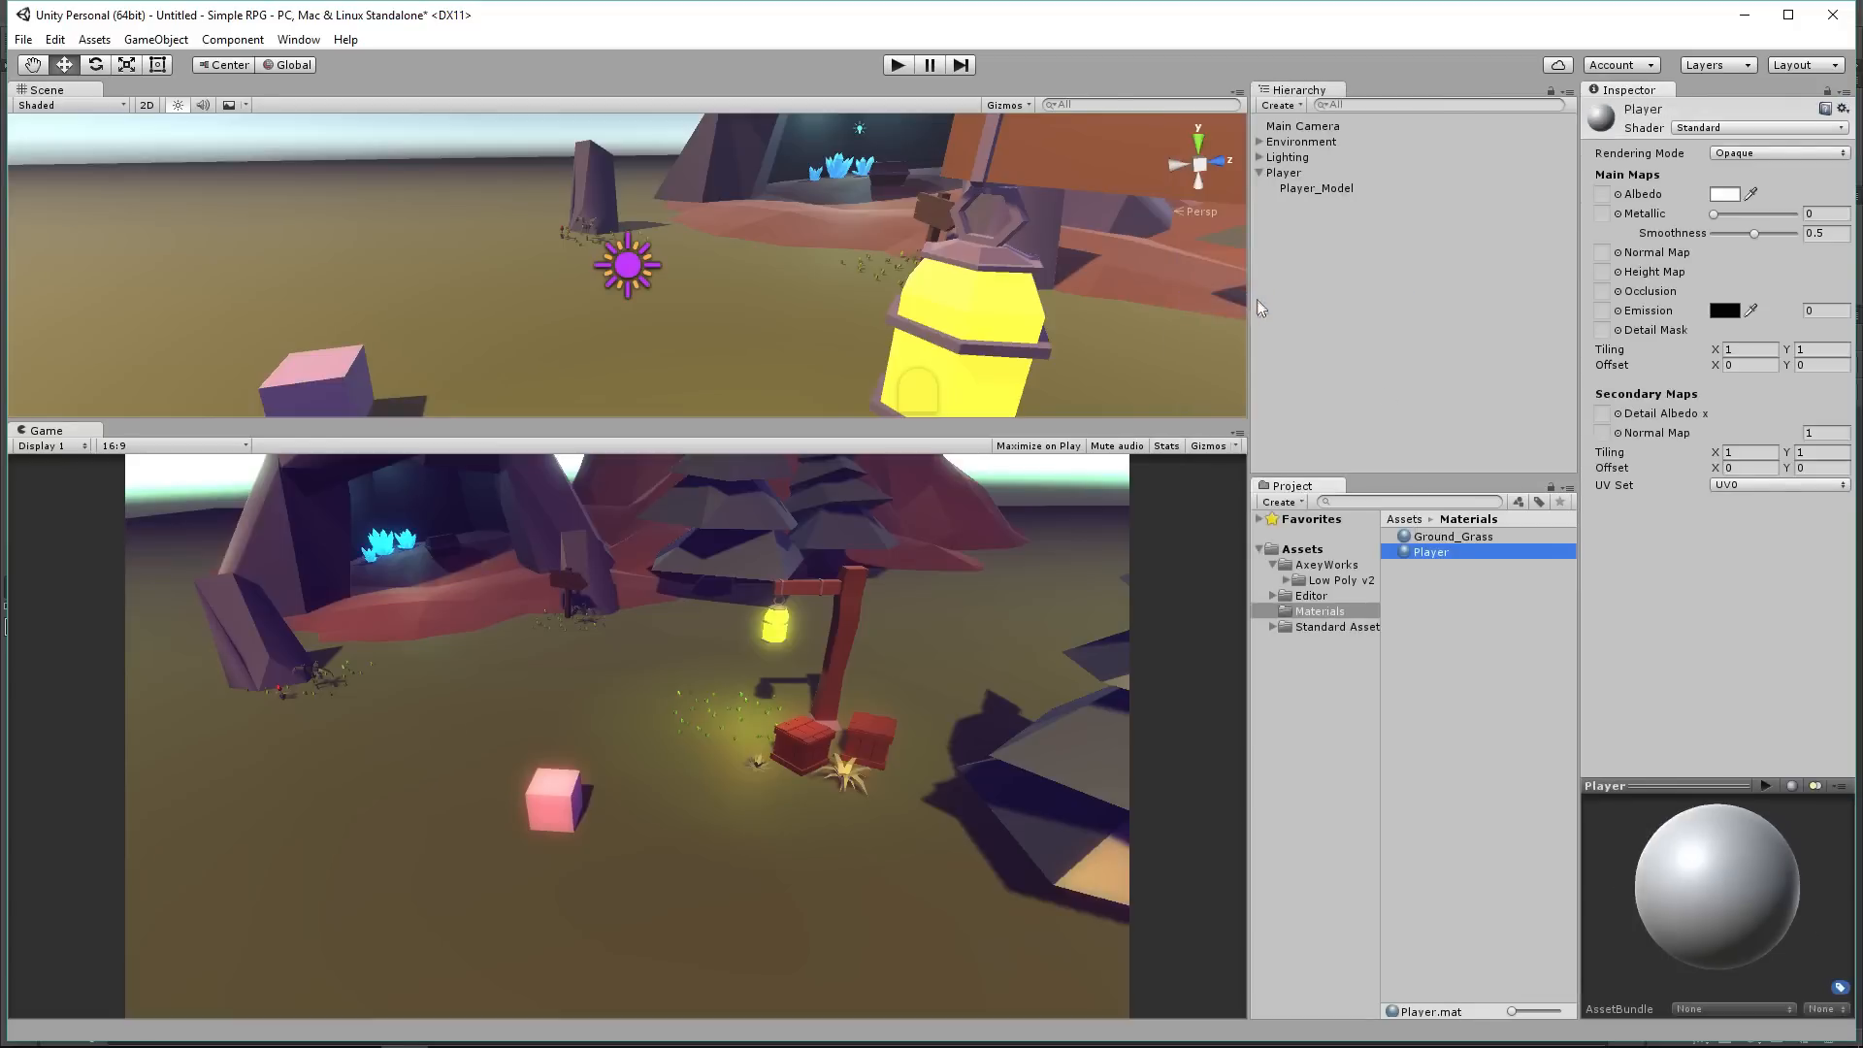
pyautogui.moveTo(1504, 551); pyautogui.dragTo(1333, 195)
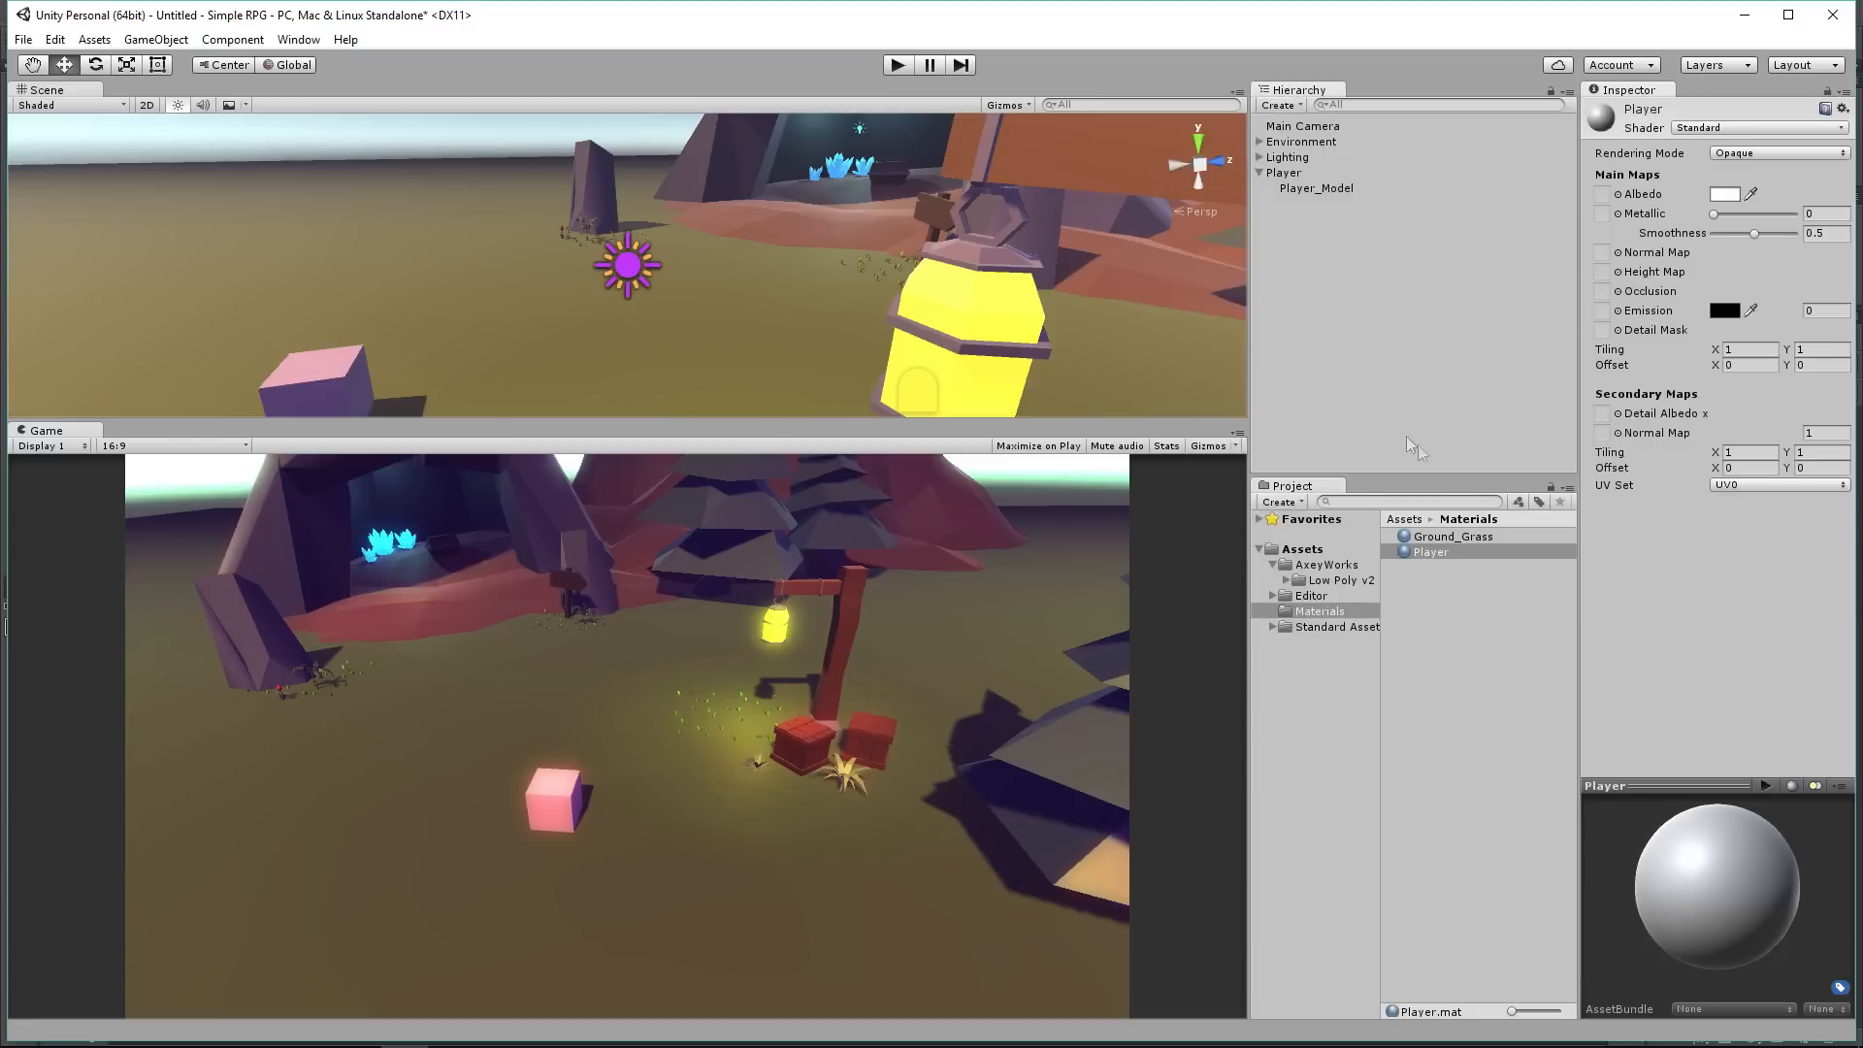
# Step: Set the Player material's albedo to a light cyan
pyautogui.click(1725, 194)
pyautogui.moveTo(1417, 558)
pyautogui.mouseDown()
pyautogui.moveTo(1434, 550)
pyautogui.moveTo(1415, 580)
pyautogui.moveTo(1492, 601)
pyautogui.moveTo(1493, 674)
pyautogui.moveTo(1493, 645)
pyautogui.mouseUp()
pyautogui.click(1450, 549)
pyautogui.moveTo(1449, 549)
pyautogui.mouseDown()
pyautogui.moveTo(1470, 527)
pyautogui.moveTo(1457, 550)
pyautogui.moveTo(1412, 541)
pyautogui.mouseUp()
pyautogui.moveTo(1491, 614); pyautogui.dragTo(1493, 620)
pyautogui.click(1520, 464)
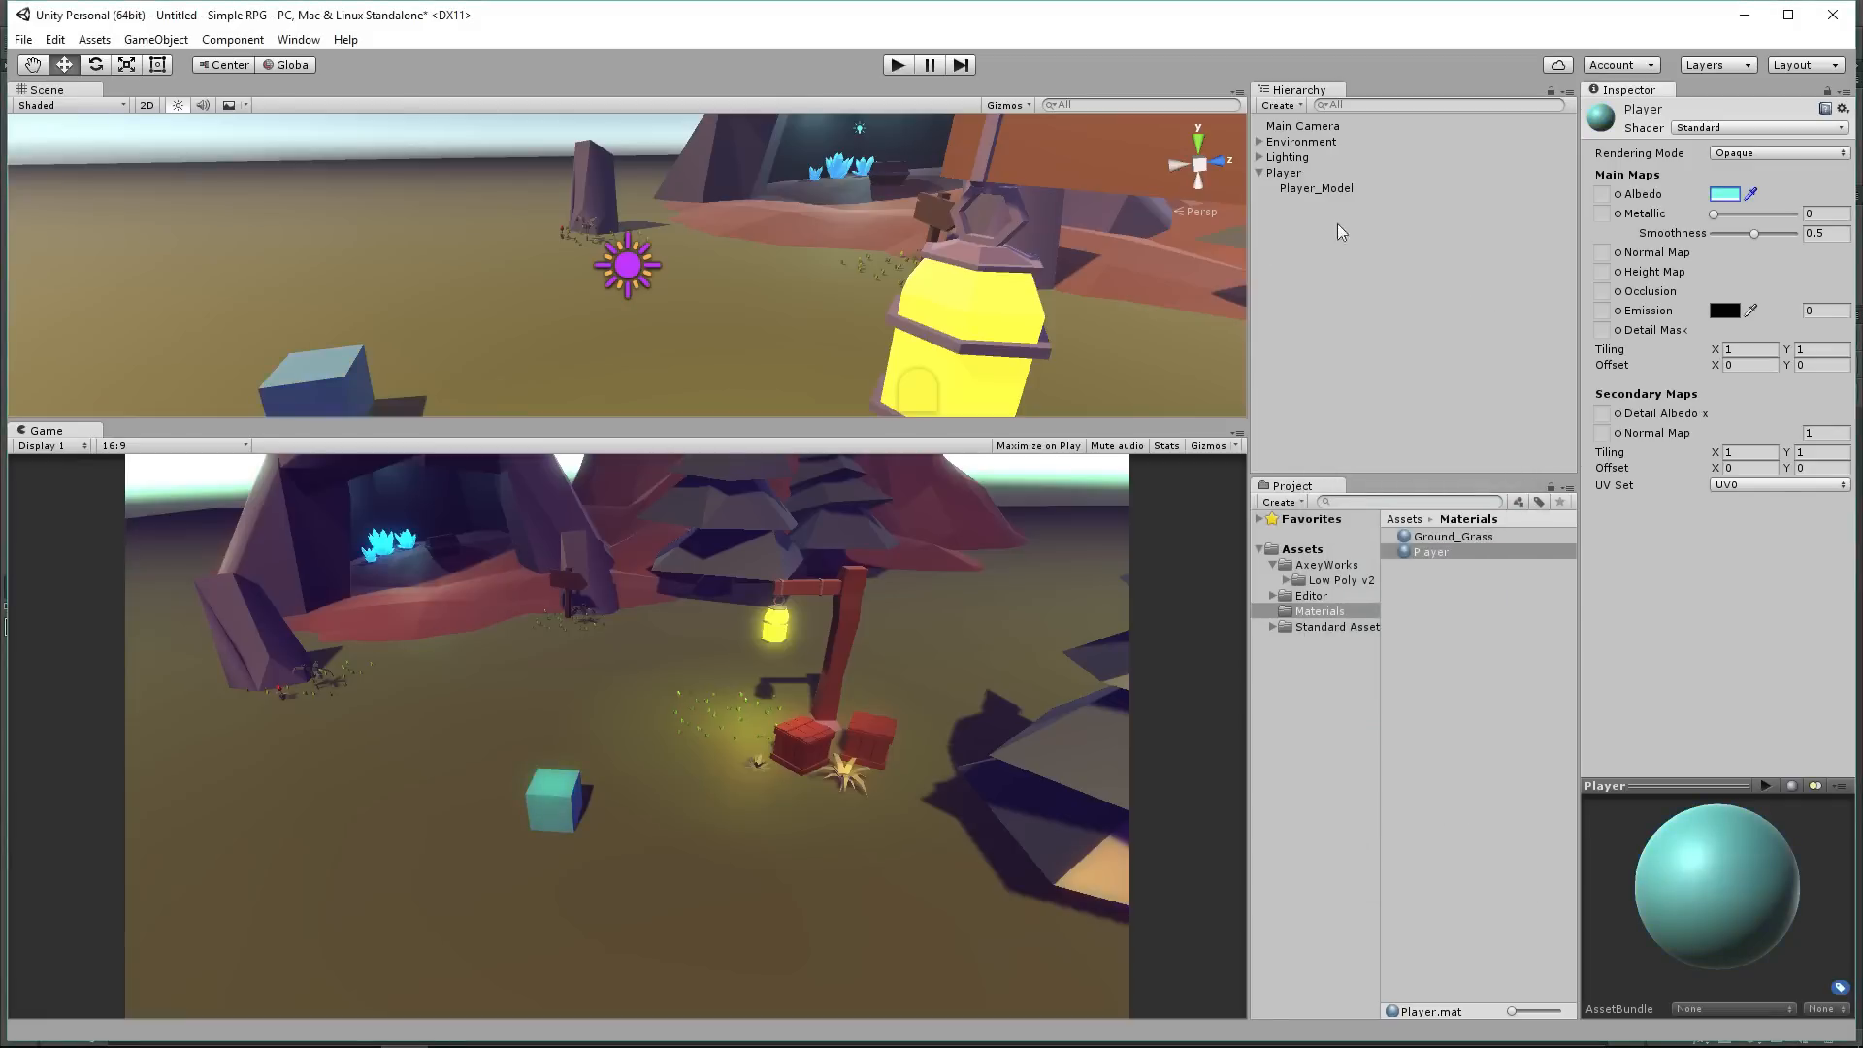
# Step: Collapse the Player object in the hierarchy, then create a Scripts folder directly under Assets and open it
pyautogui.click(1260, 174)
pyautogui.click(1272, 565)
pyautogui.click(1308, 550)
pyautogui.rightClick(1308, 550)
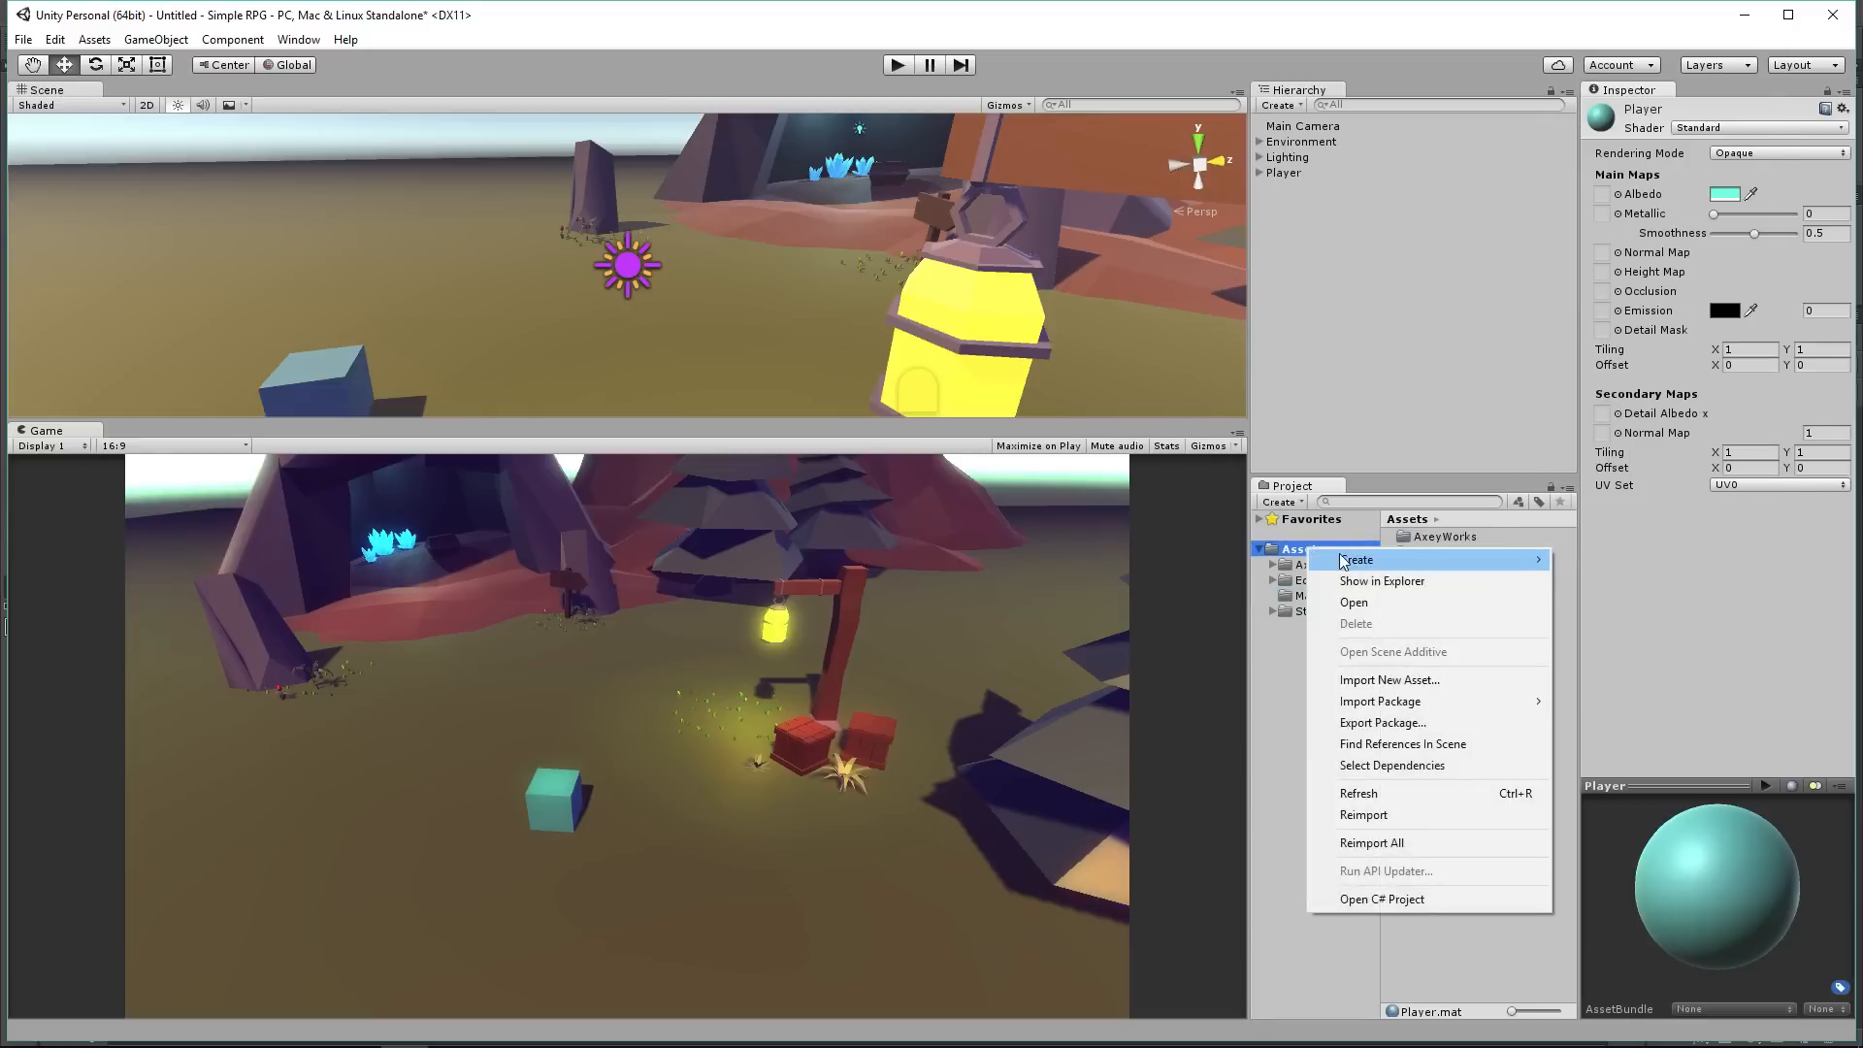
pyautogui.moveTo(1352, 553)
pyautogui.click(1606, 31)
pyautogui.write('Scripts')
pyautogui.press('Return')
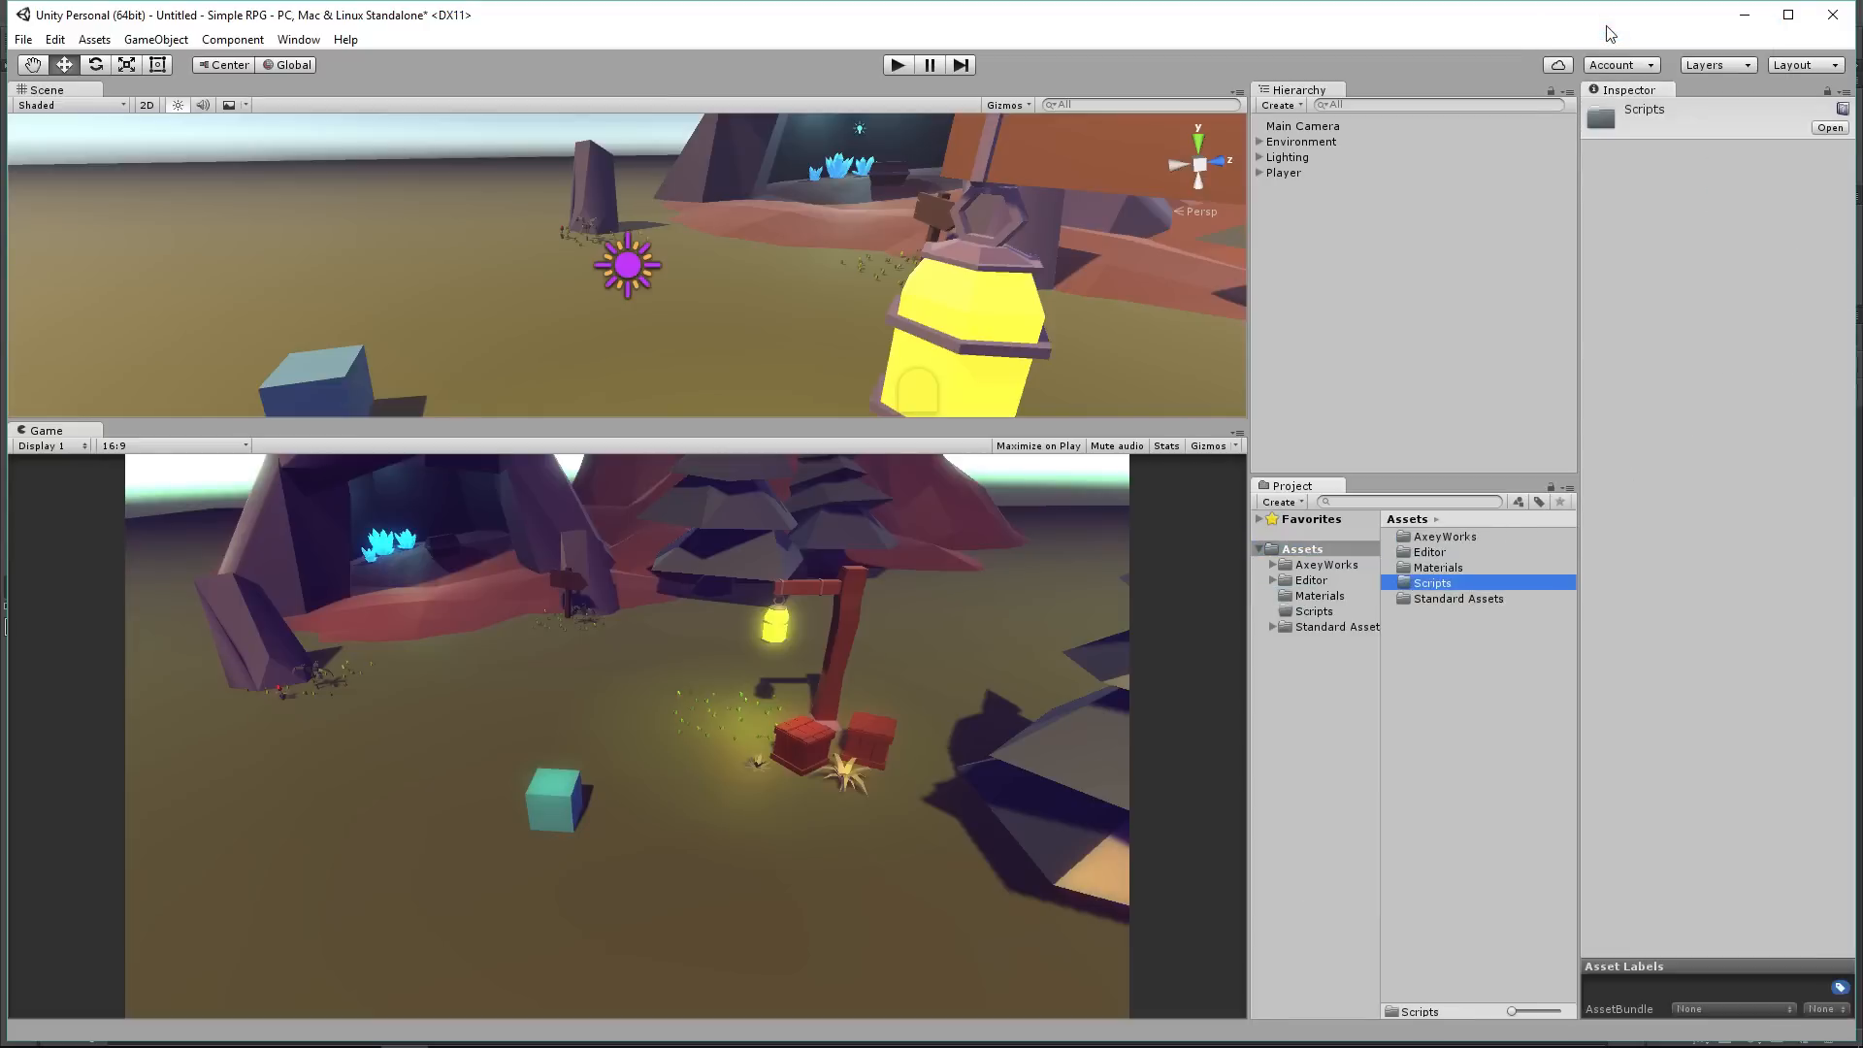
pyautogui.doubleClick(1434, 583)
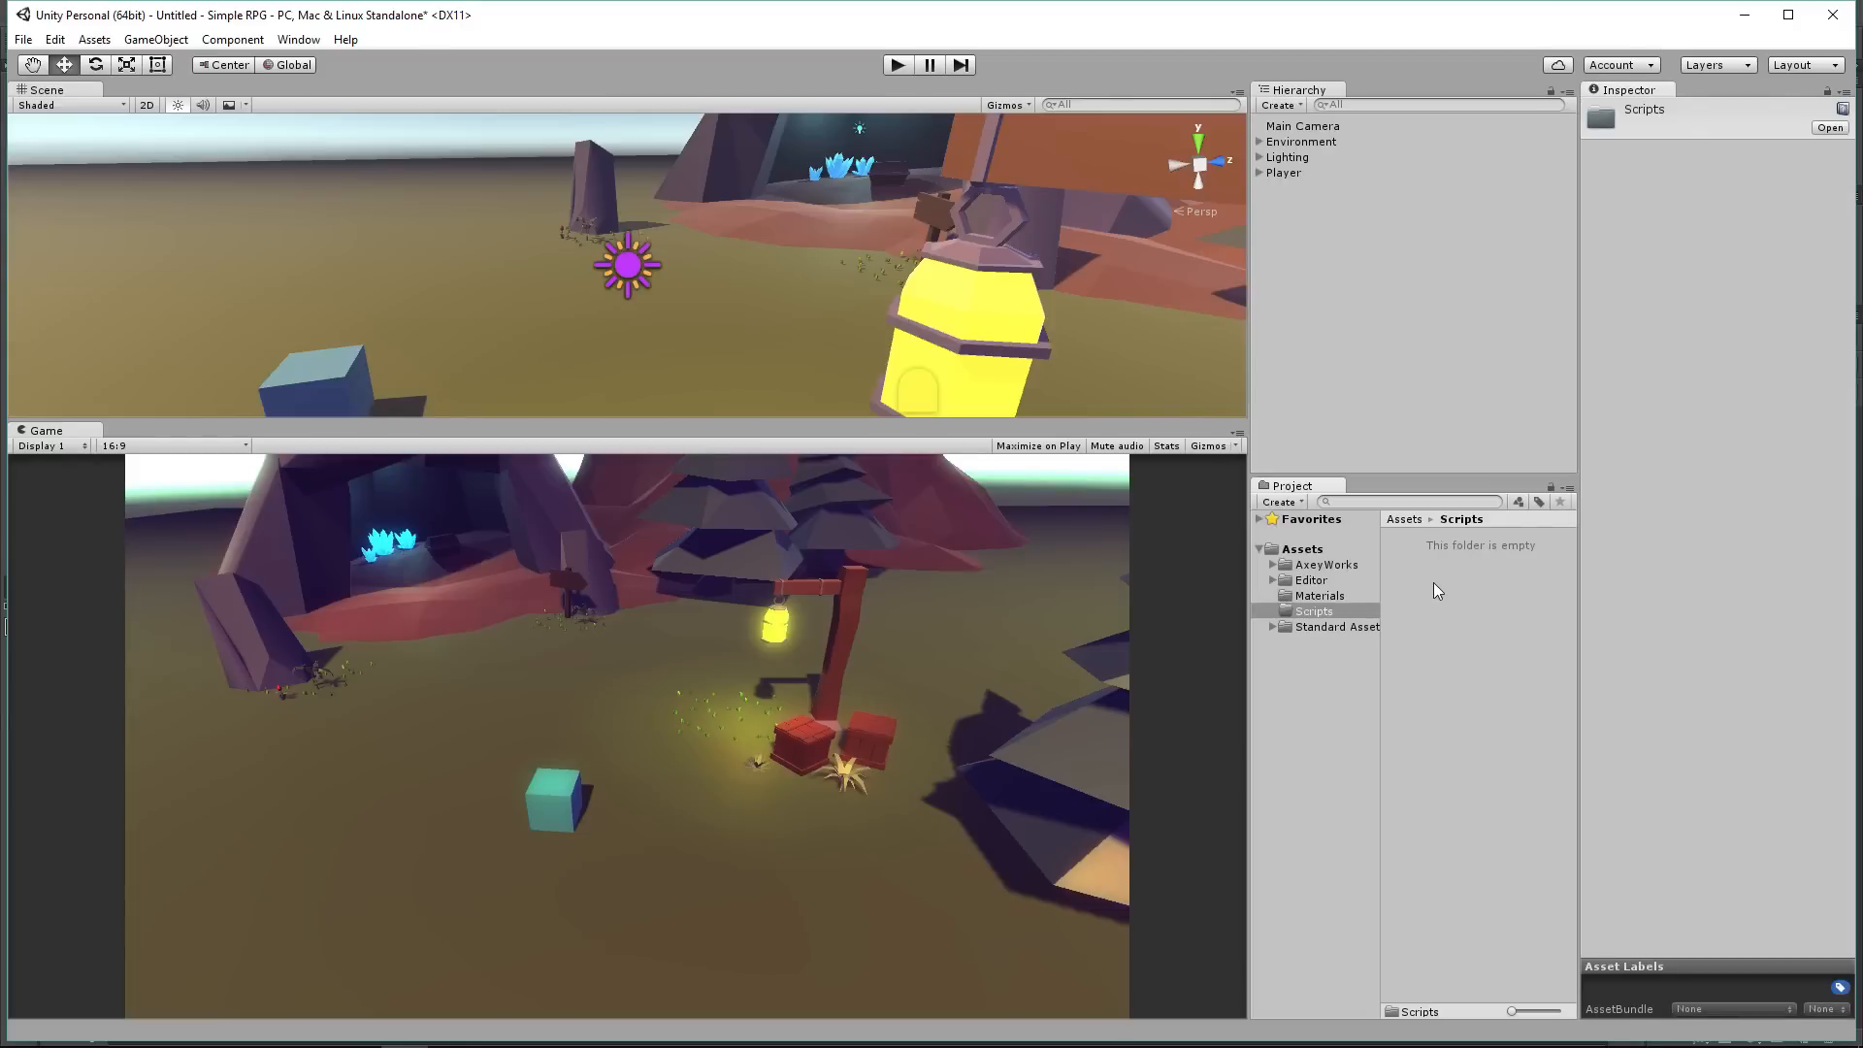
# Step: Create a C# script named WorldInteraction in the Scripts folder and open it in Visual Studio
pyautogui.click(581, 669)
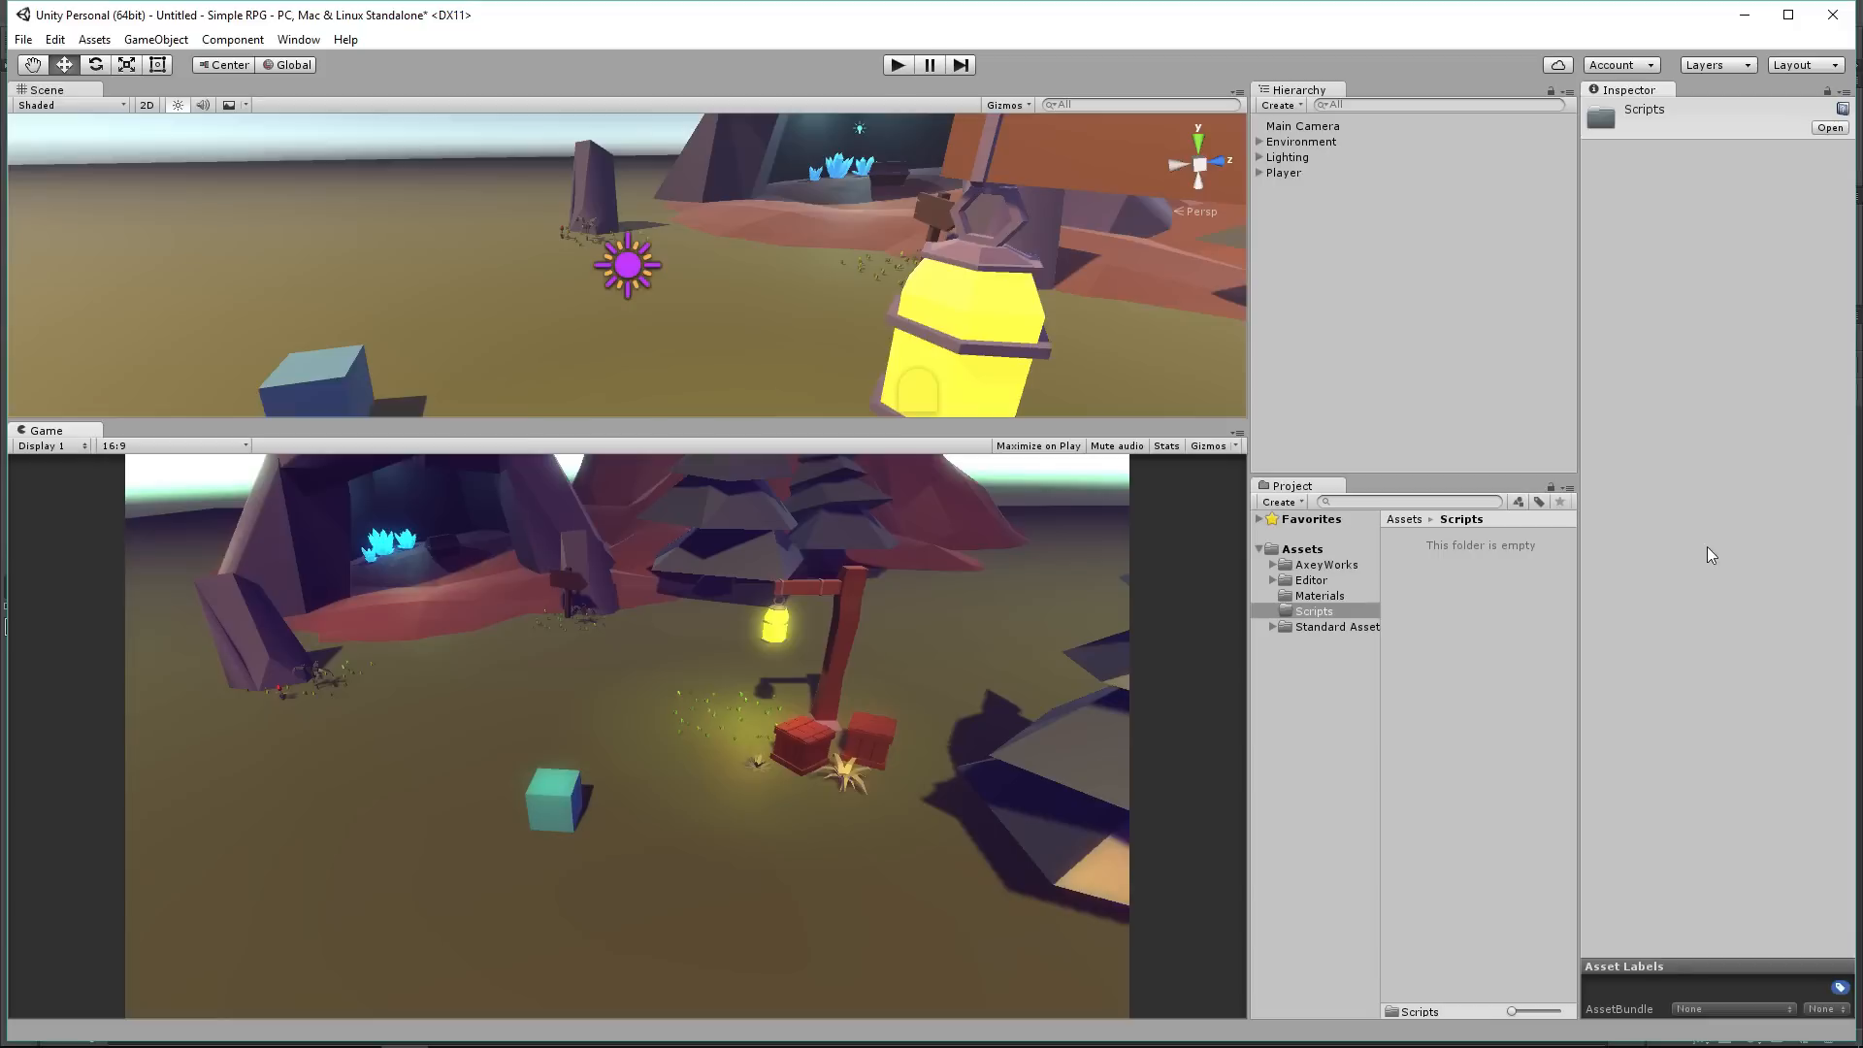
pyautogui.rightClick(1463, 584)
pyautogui.moveTo(1500, 597)
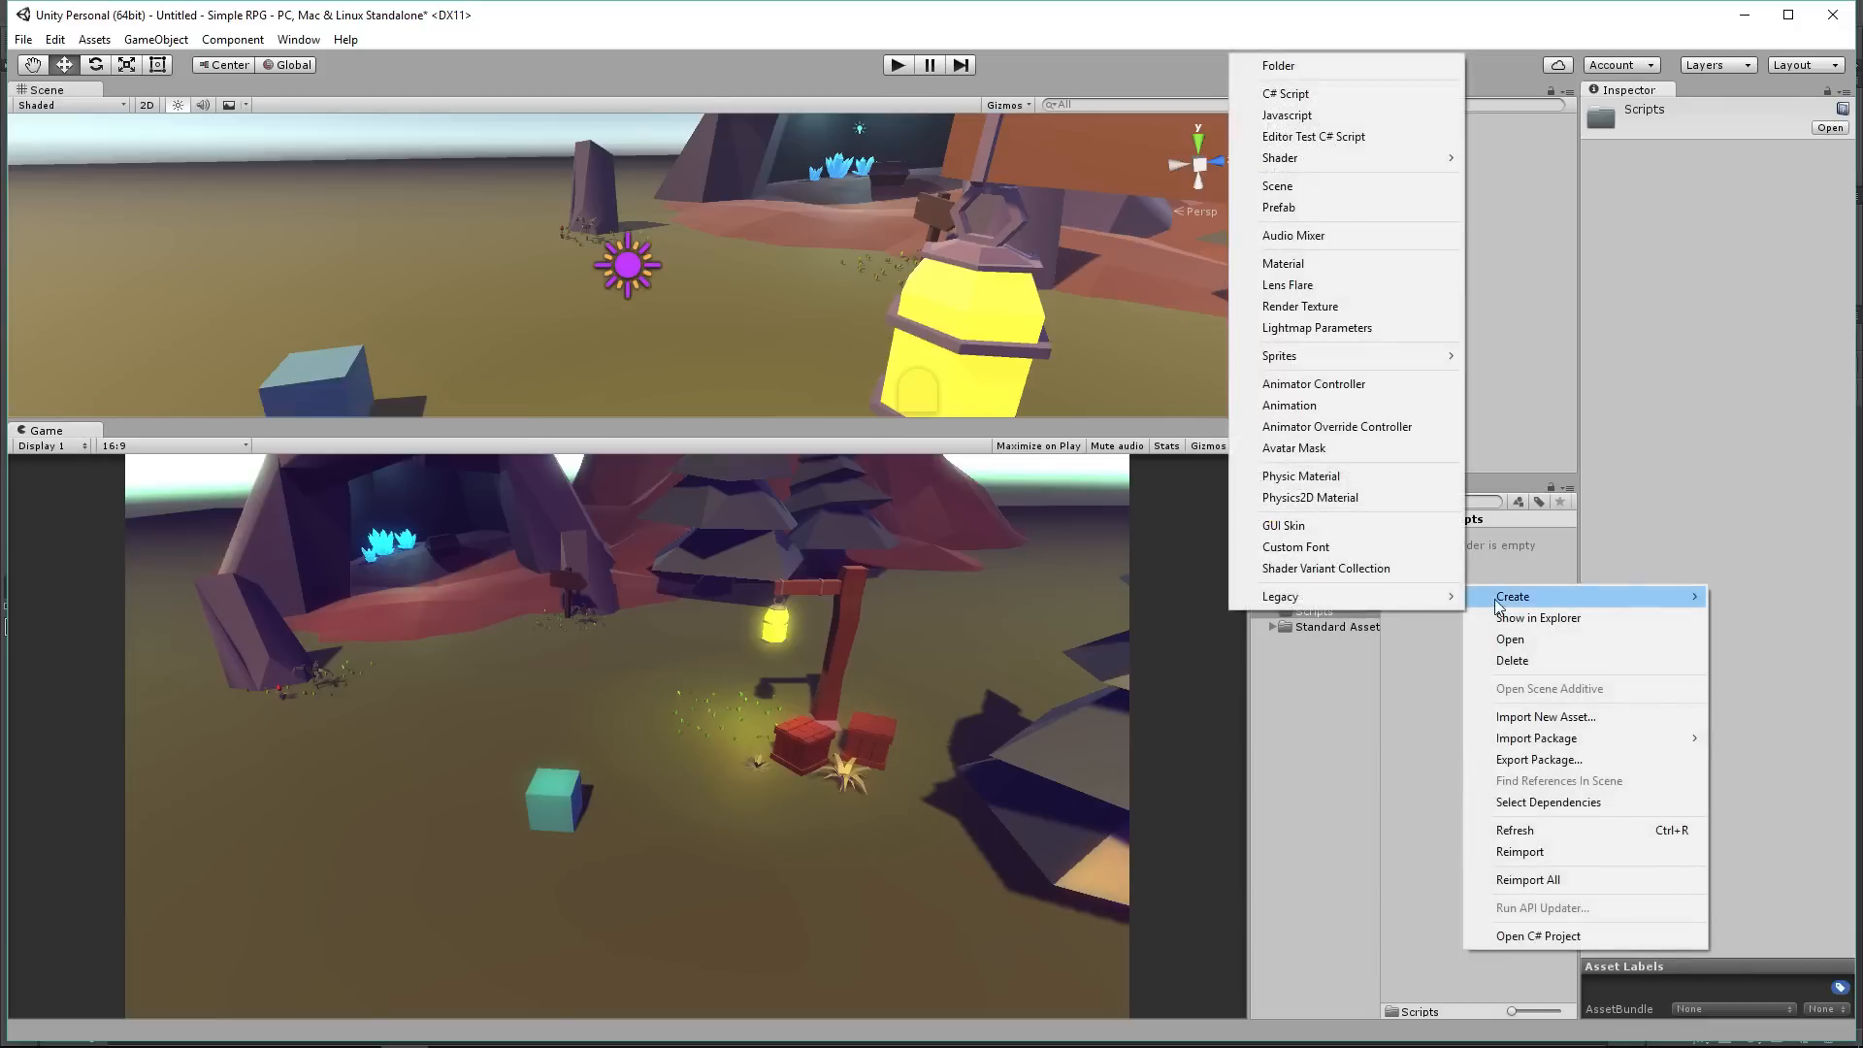
pyautogui.click(1286, 93)
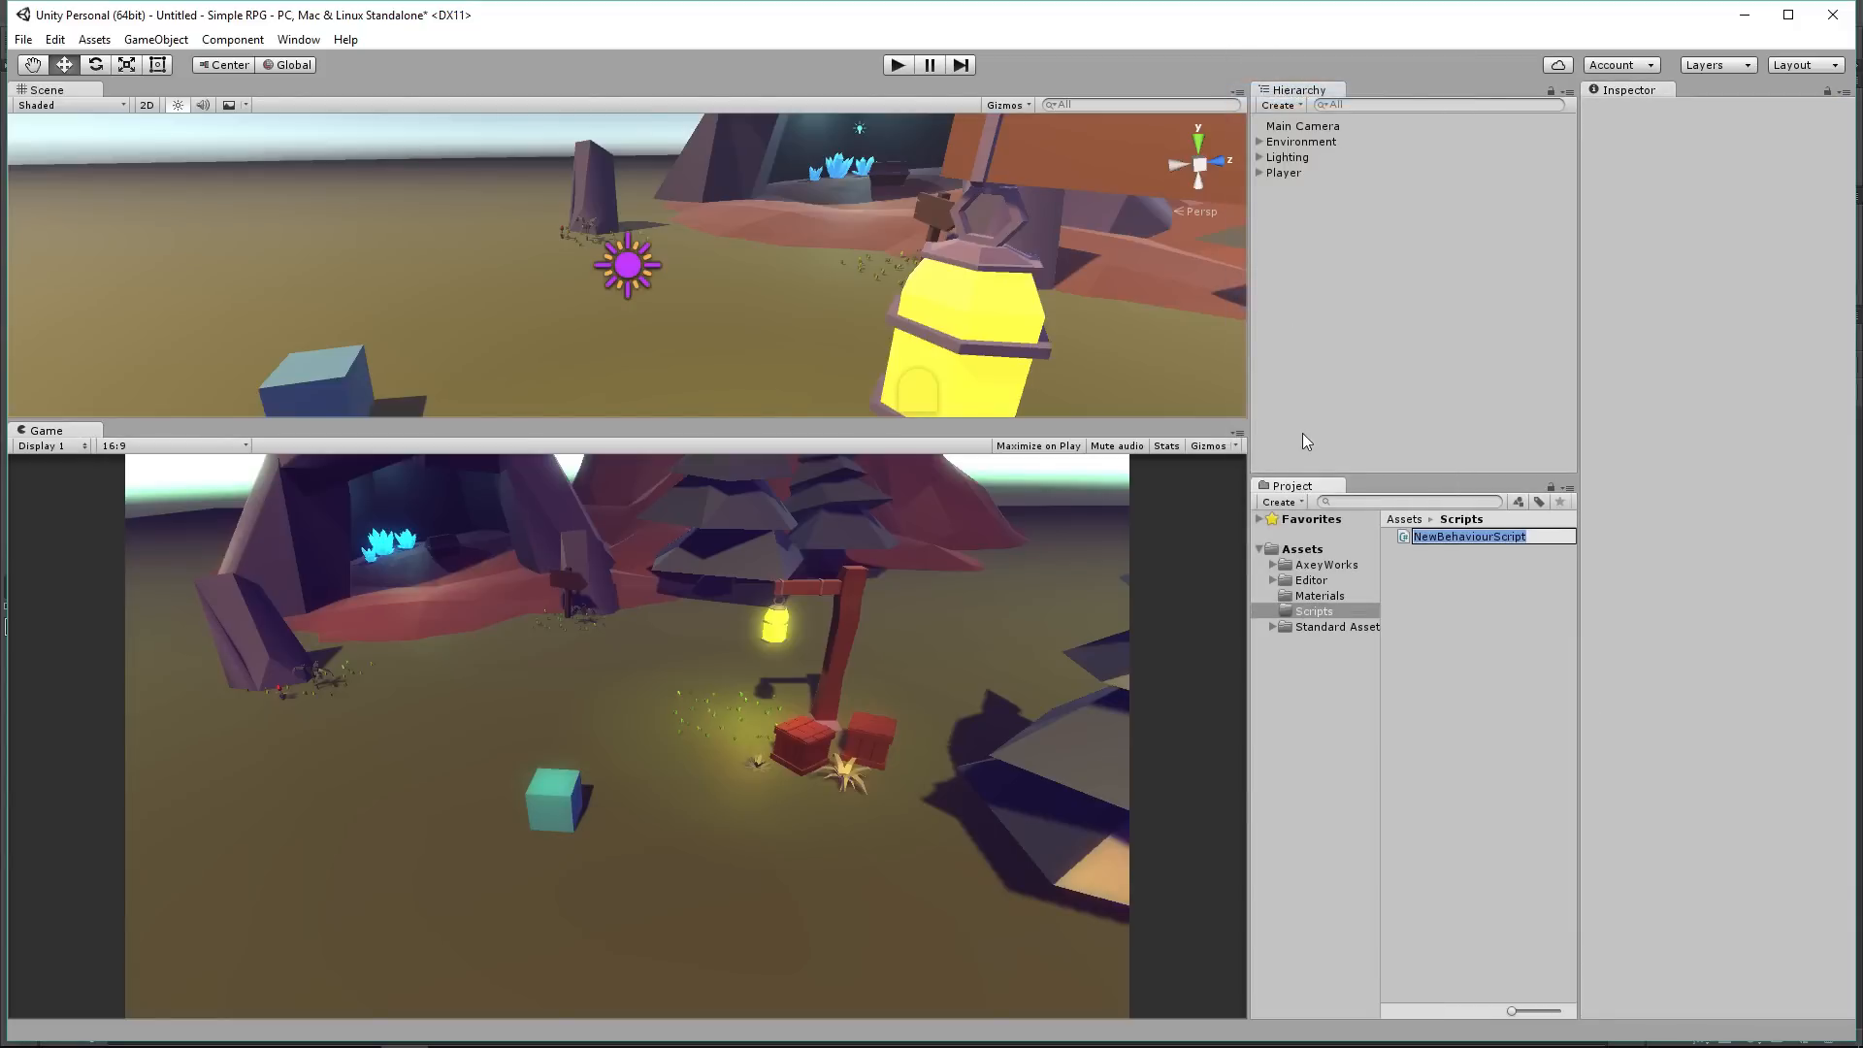
pyautogui.write('WorldInteraction')
pyautogui.doubleClick(1465, 538)
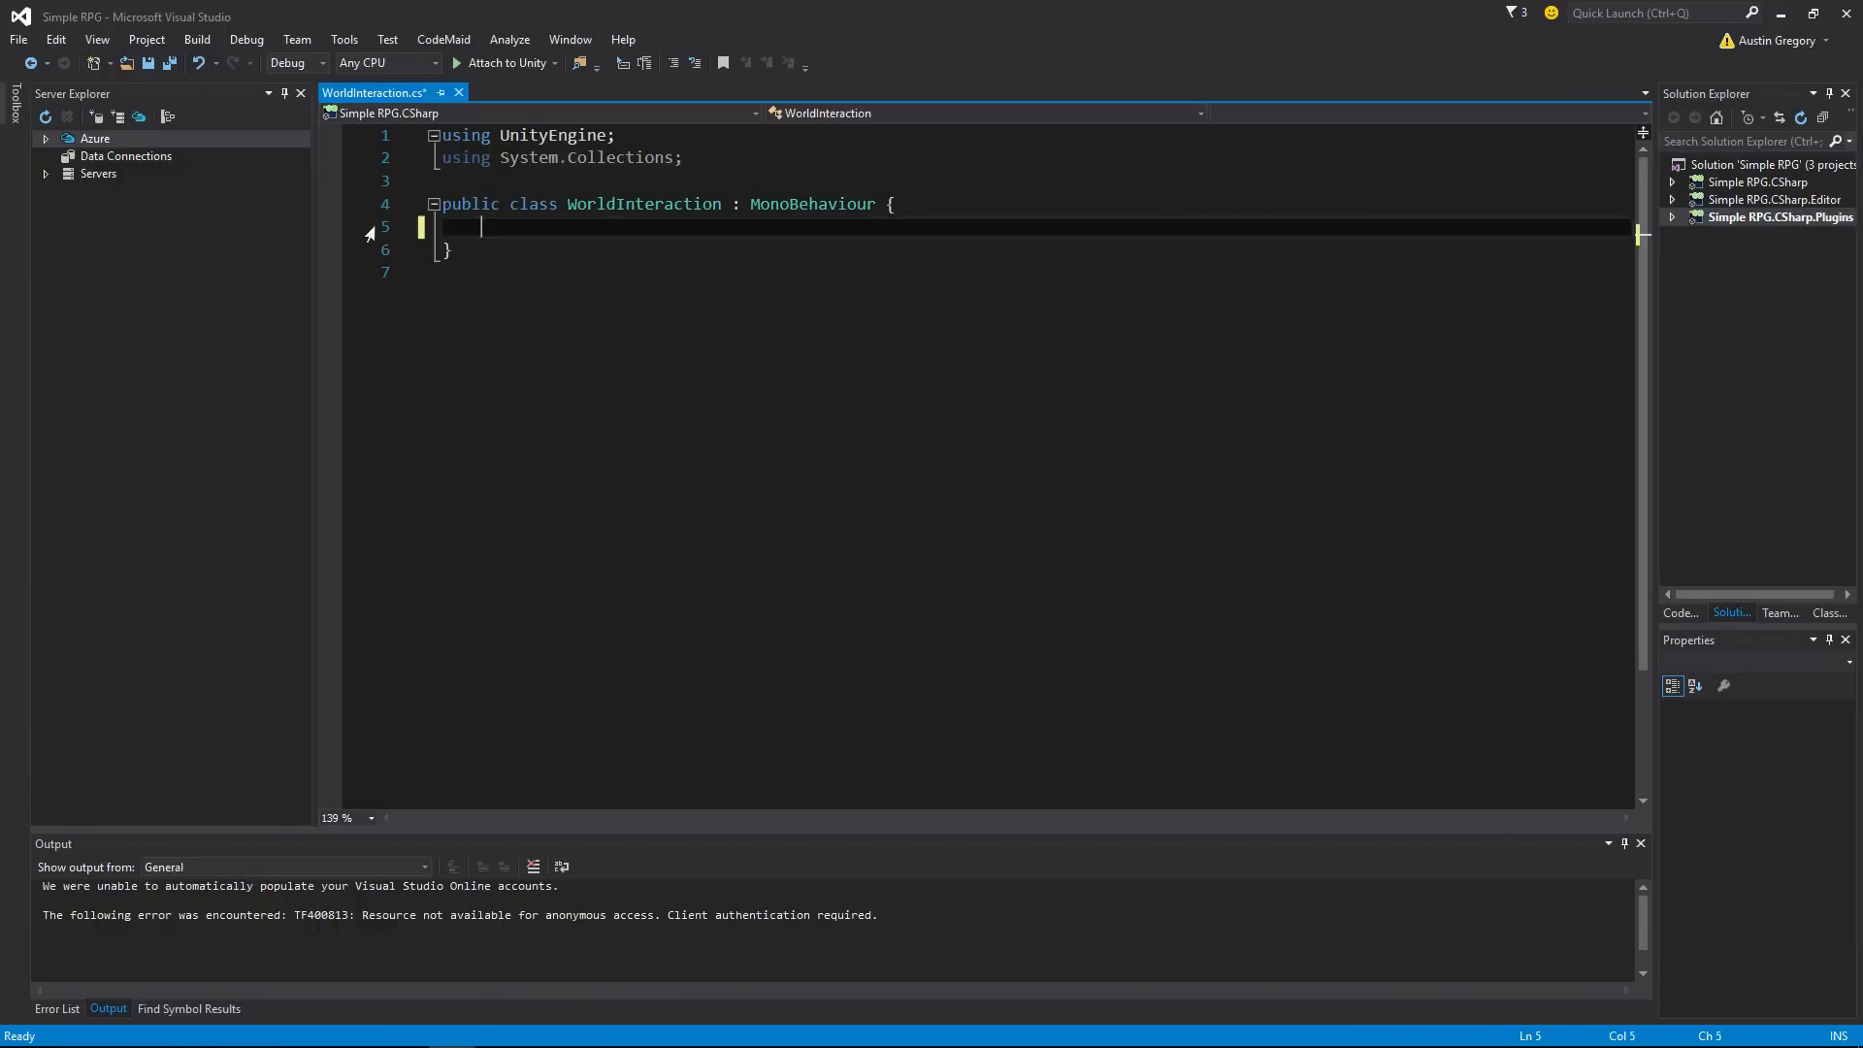
# Step: Add an empty void GetInteraction() method to the WorldInteraction class
pyautogui.press('Return')
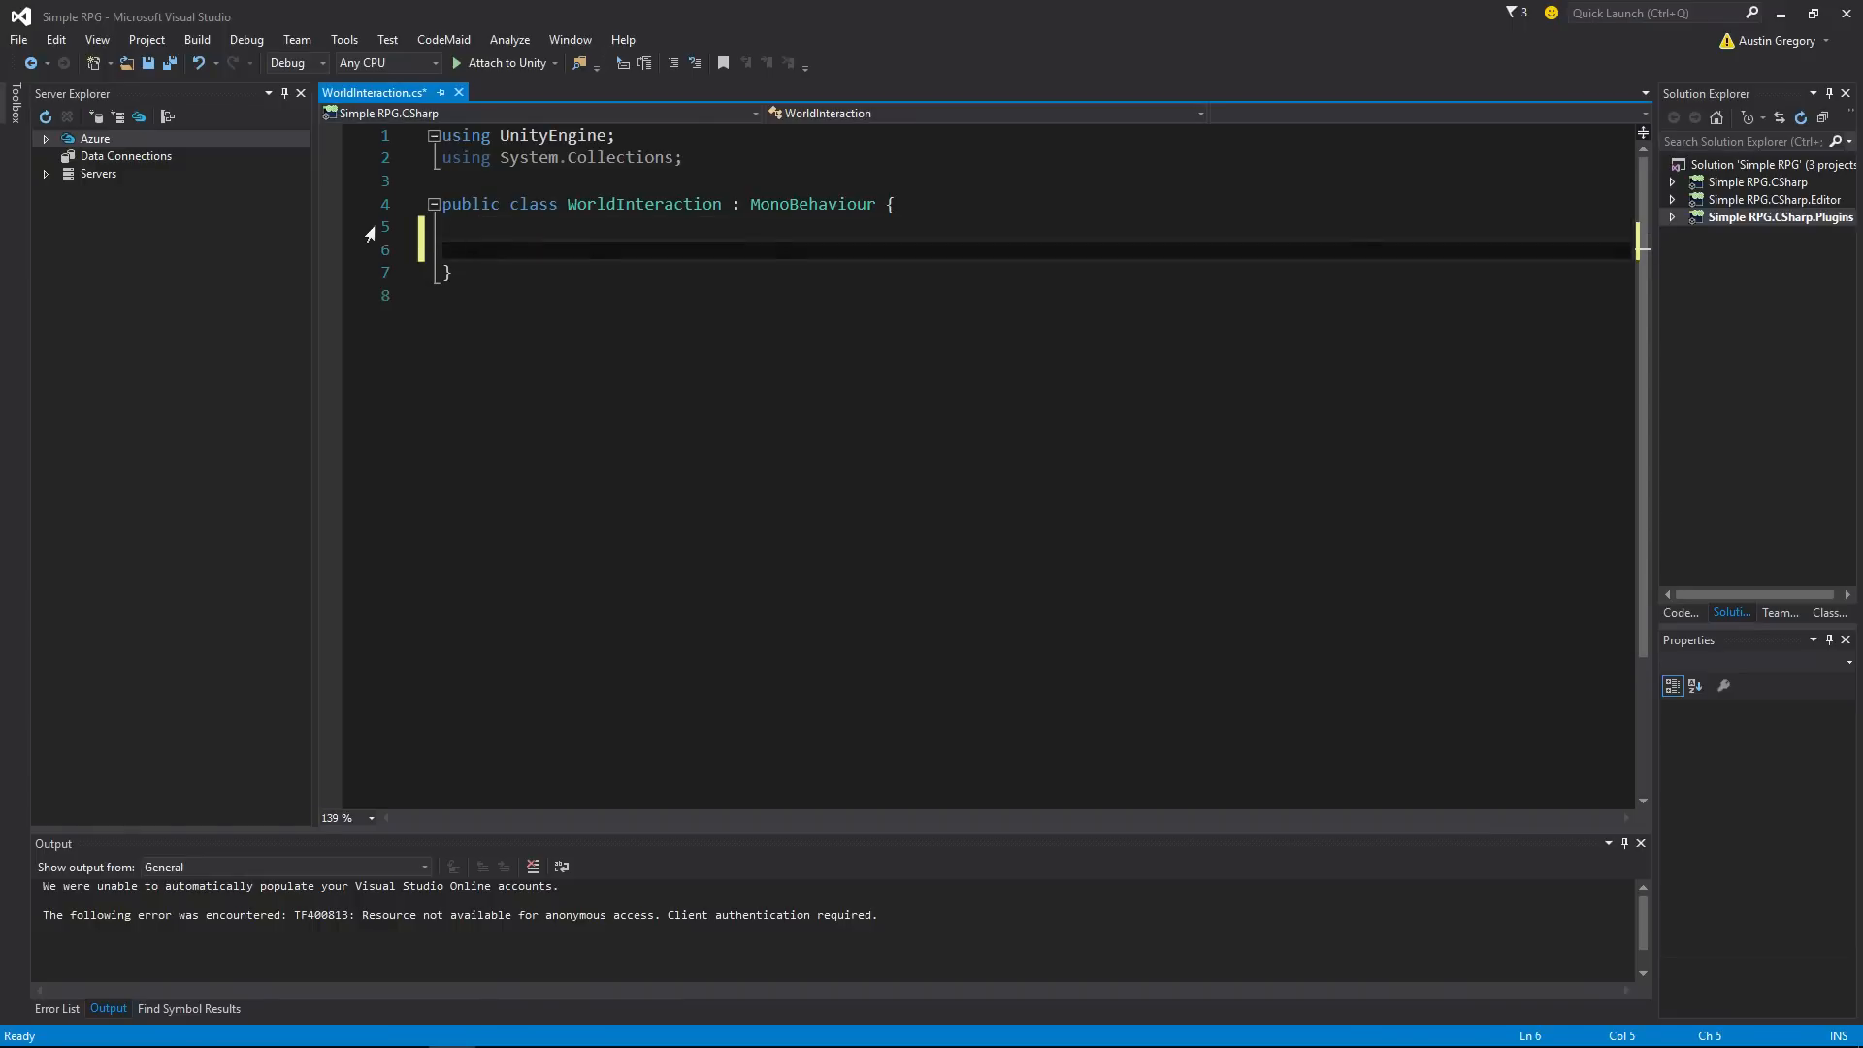
pyautogui.write('voi')
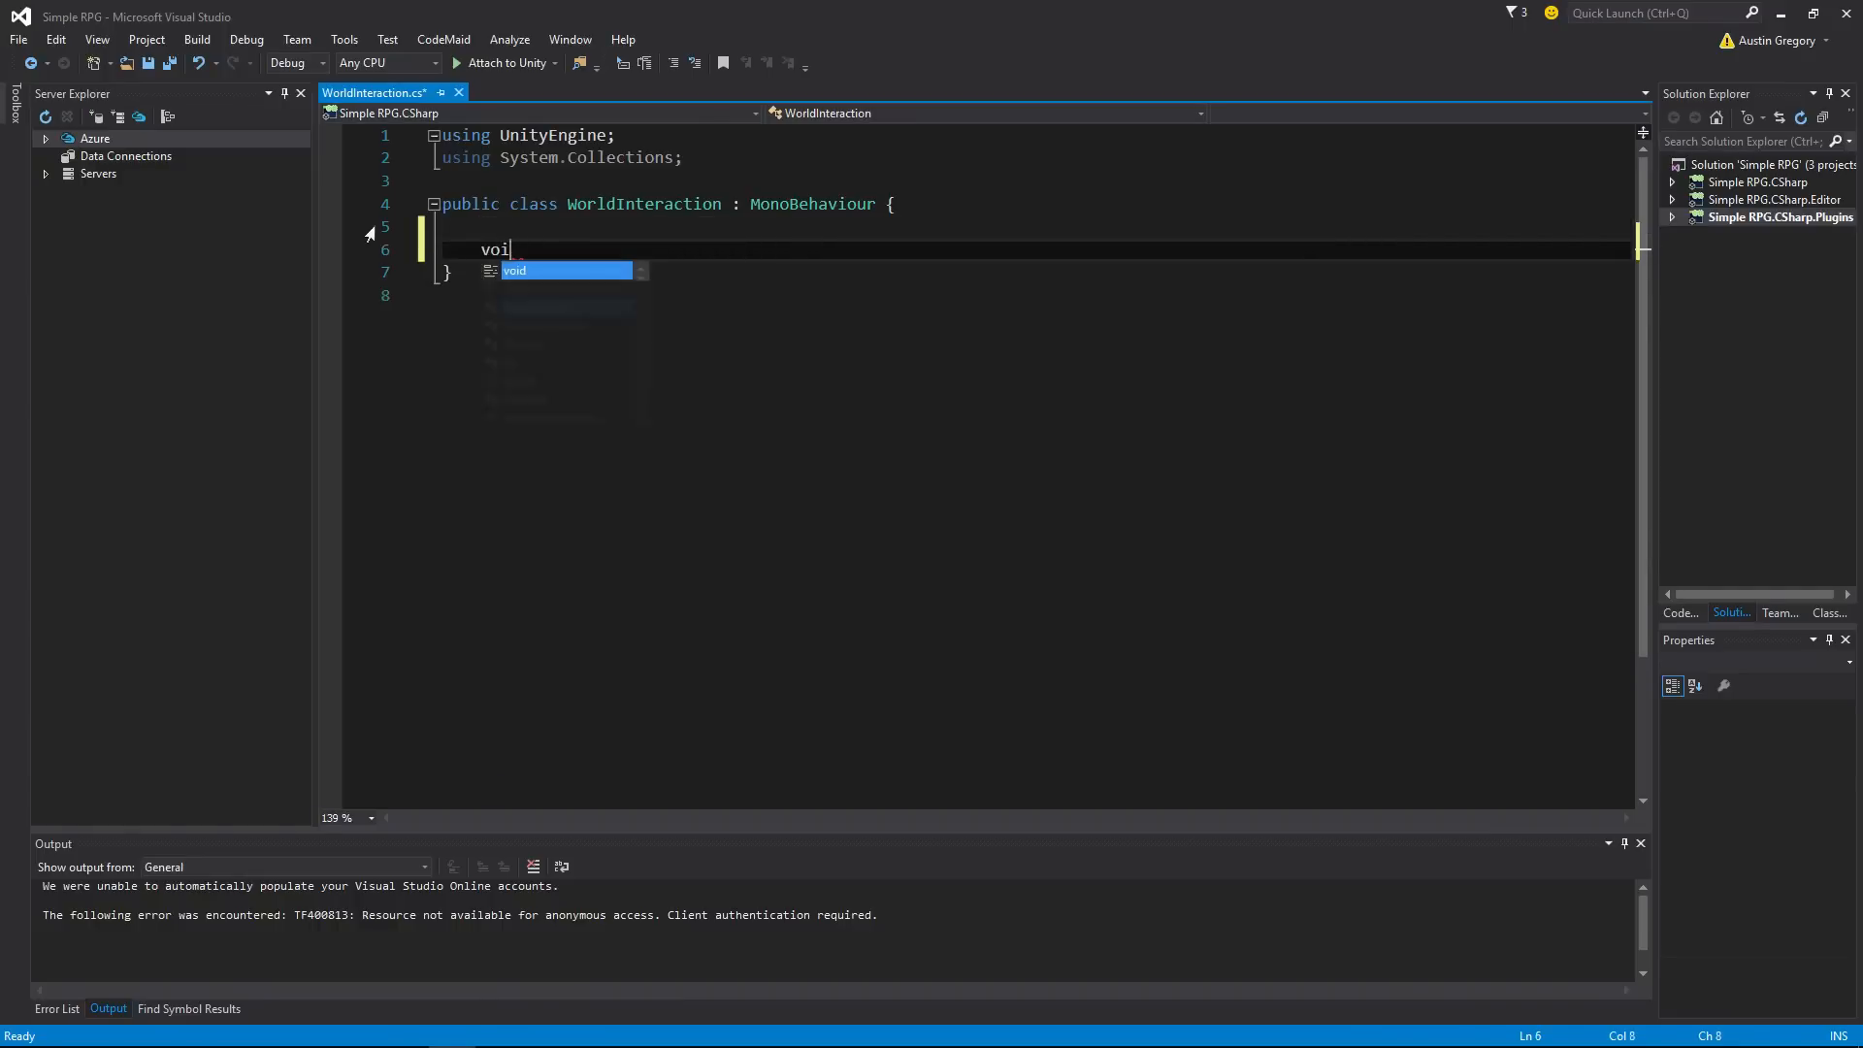
pyautogui.write('d Get')
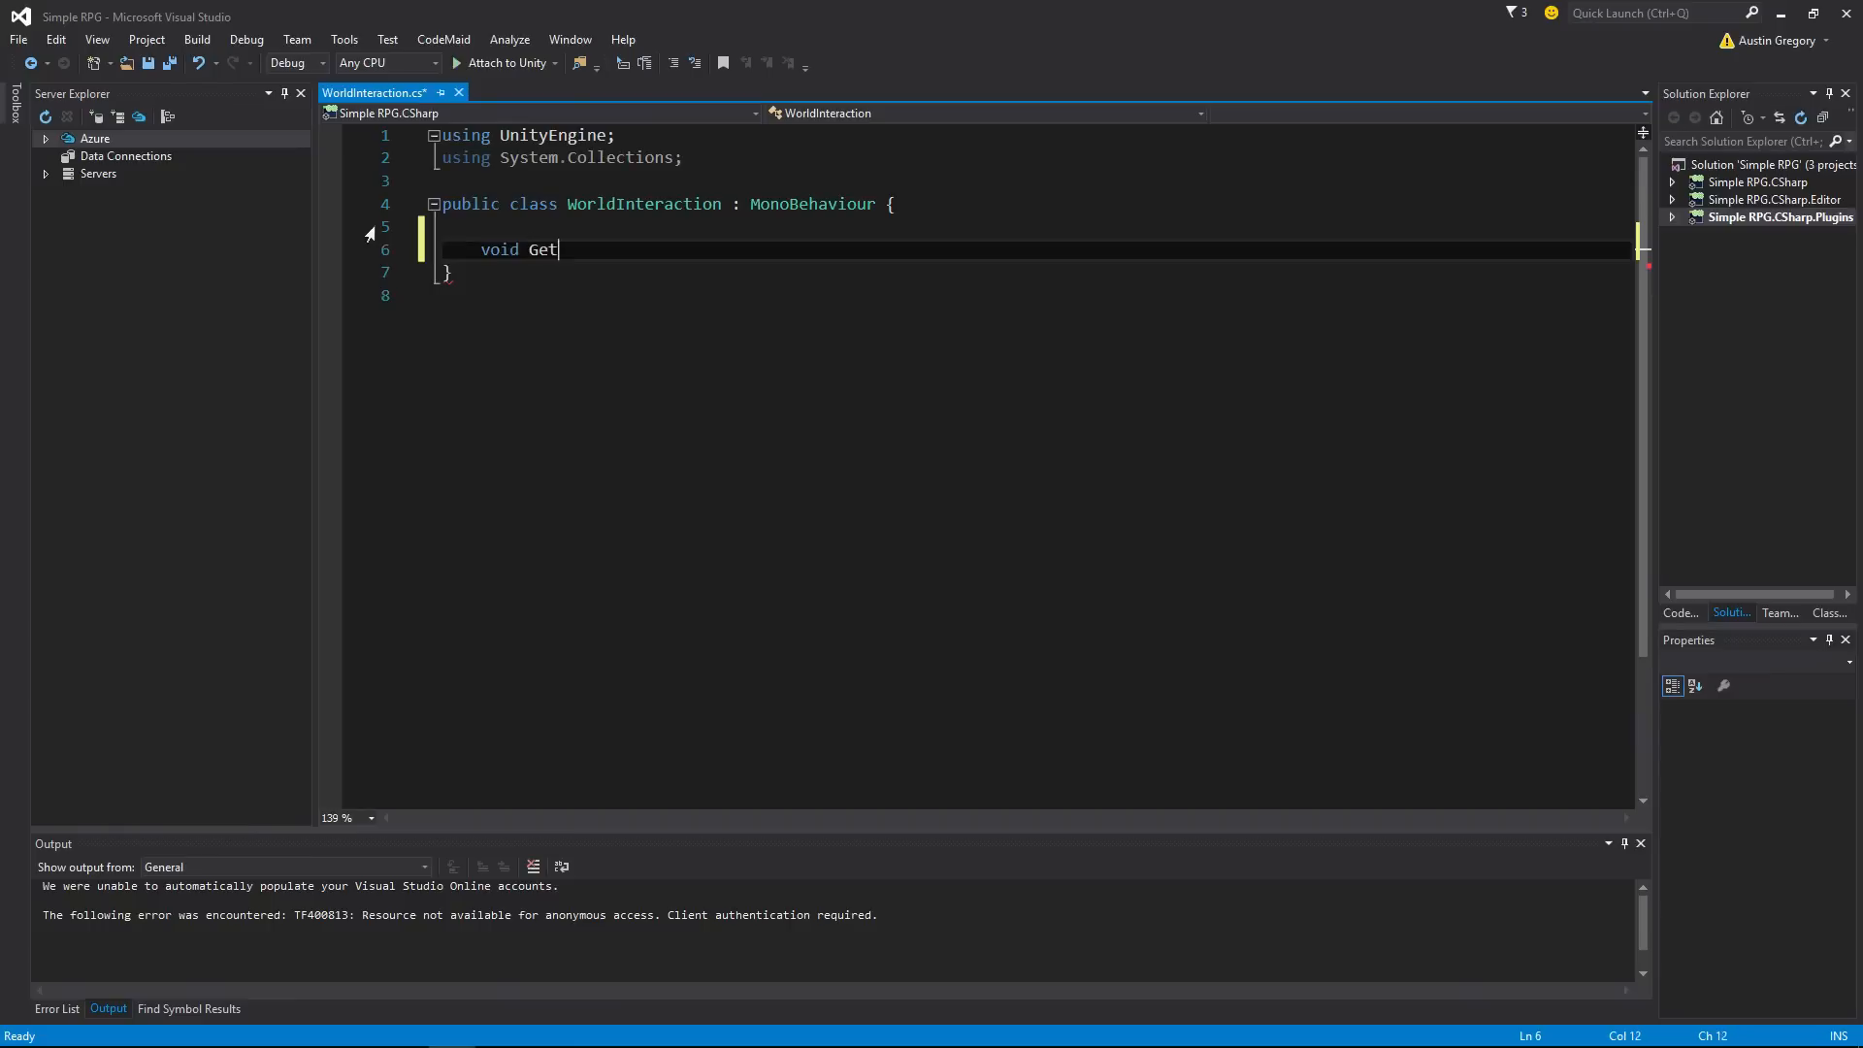
pyautogui.write('INter')
pyautogui.press('BackSpace')
pyautogui.press('BackSpace')
pyautogui.press('BackSpace')
pyautogui.press('BackSpace')
pyautogui.write('nteraction()')
pyautogui.press('Return')
pyautogui.write('{')
pyautogui.press('Return')
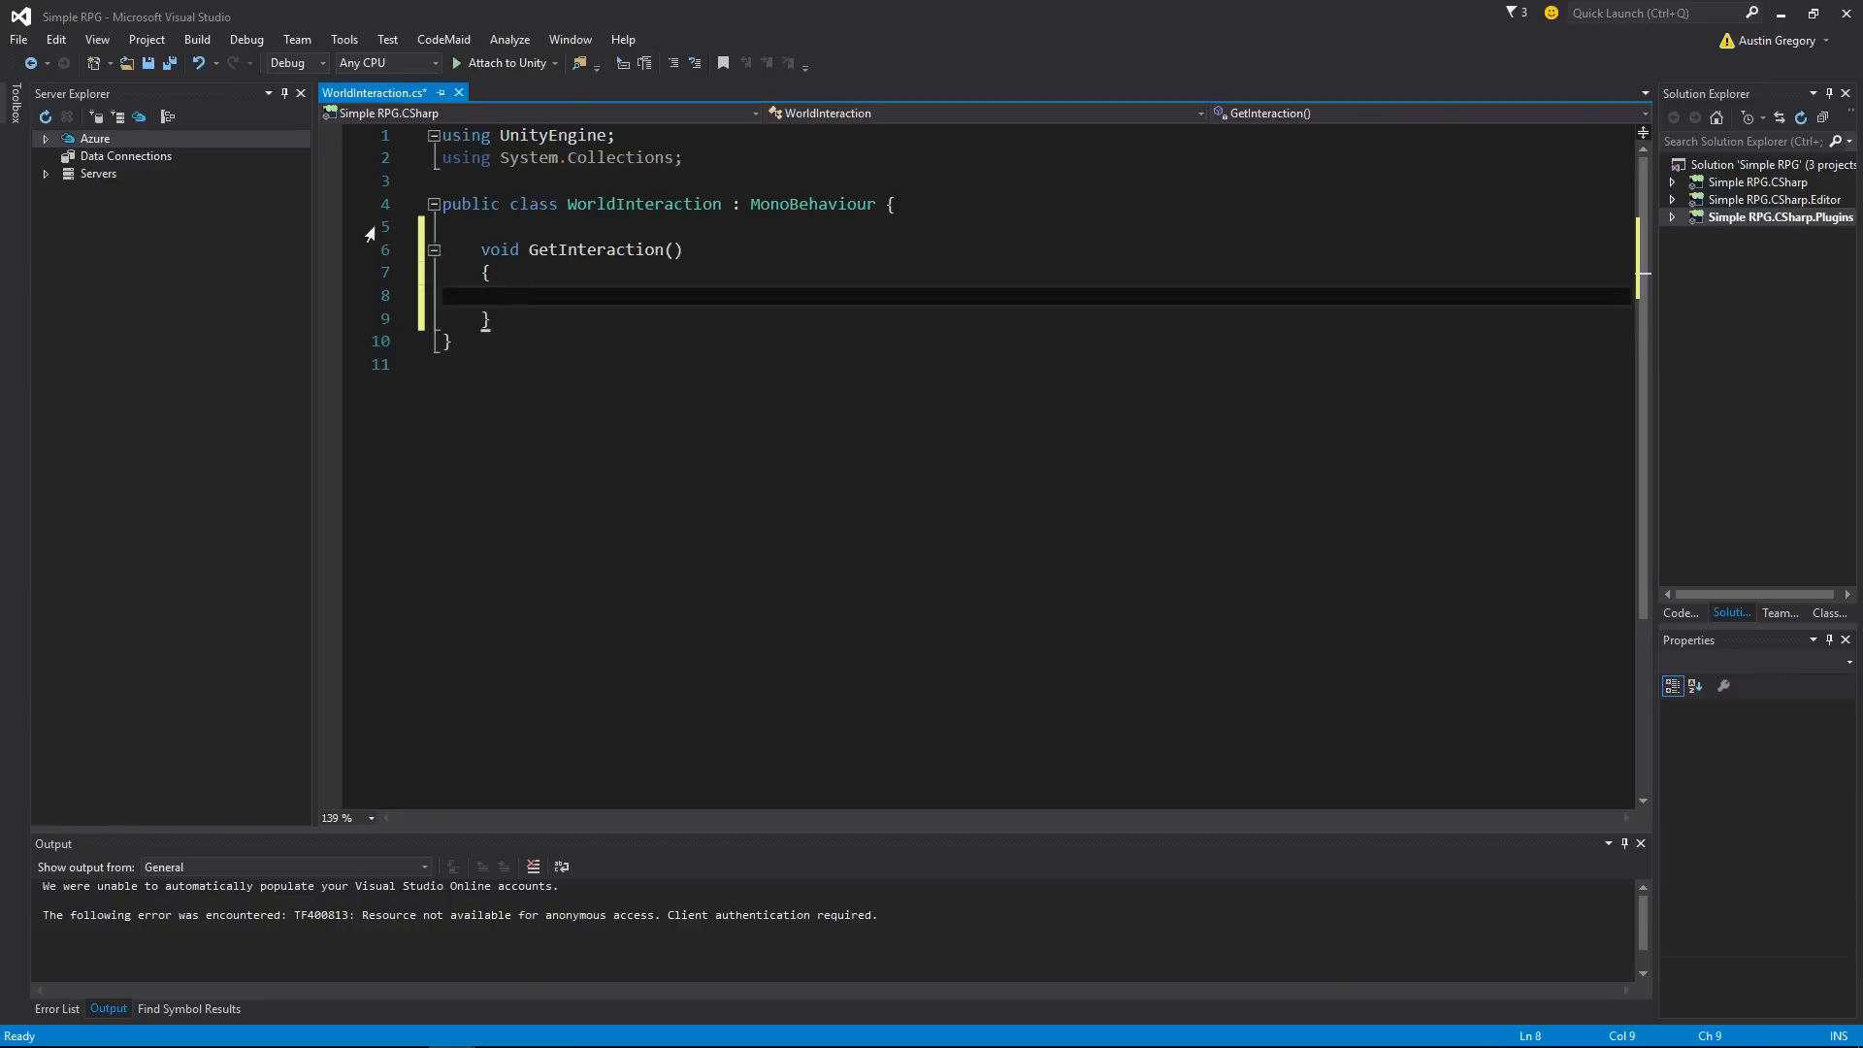
# Step: Add an empty void Update() method above GetInteraction()
pyautogui.press('Up')
pyautogui.press('Up')
pyautogui.press('Up')
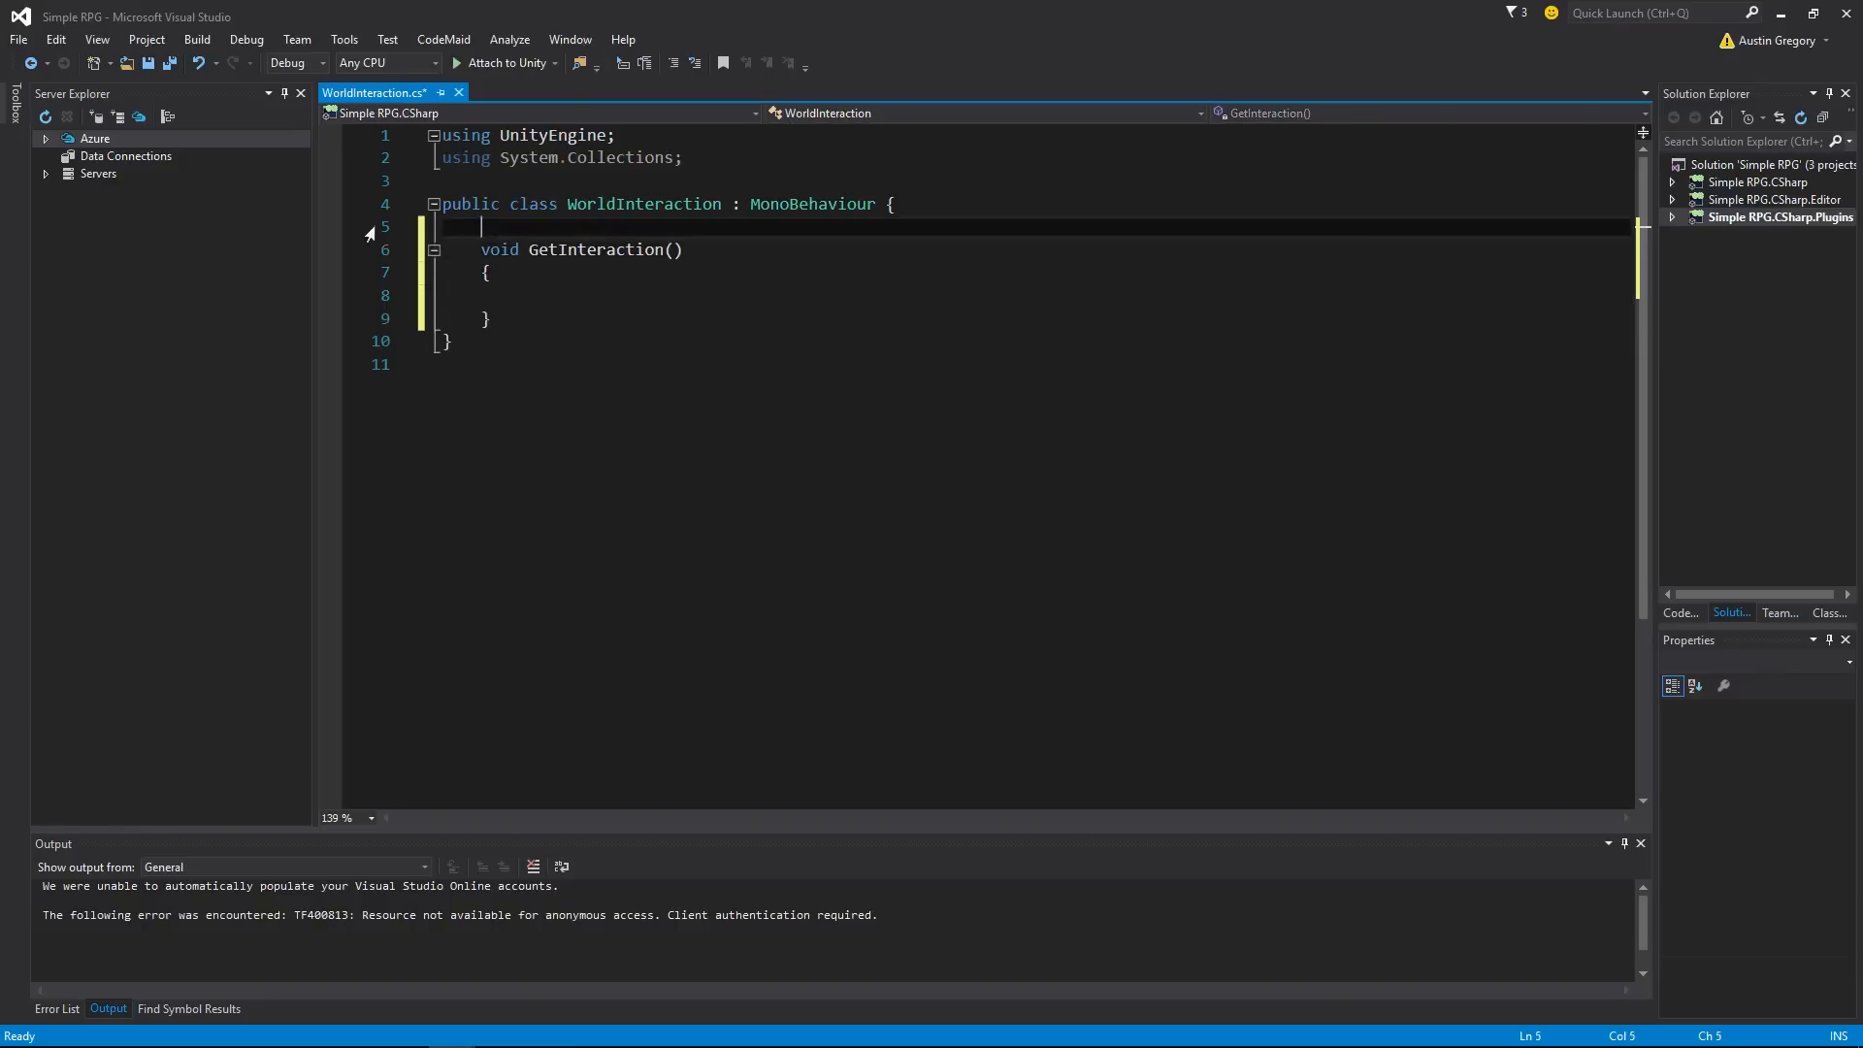
pyautogui.press('Return')
pyautogui.press('Return')
pyautogui.press('Up')
pyautogui.write('void ')
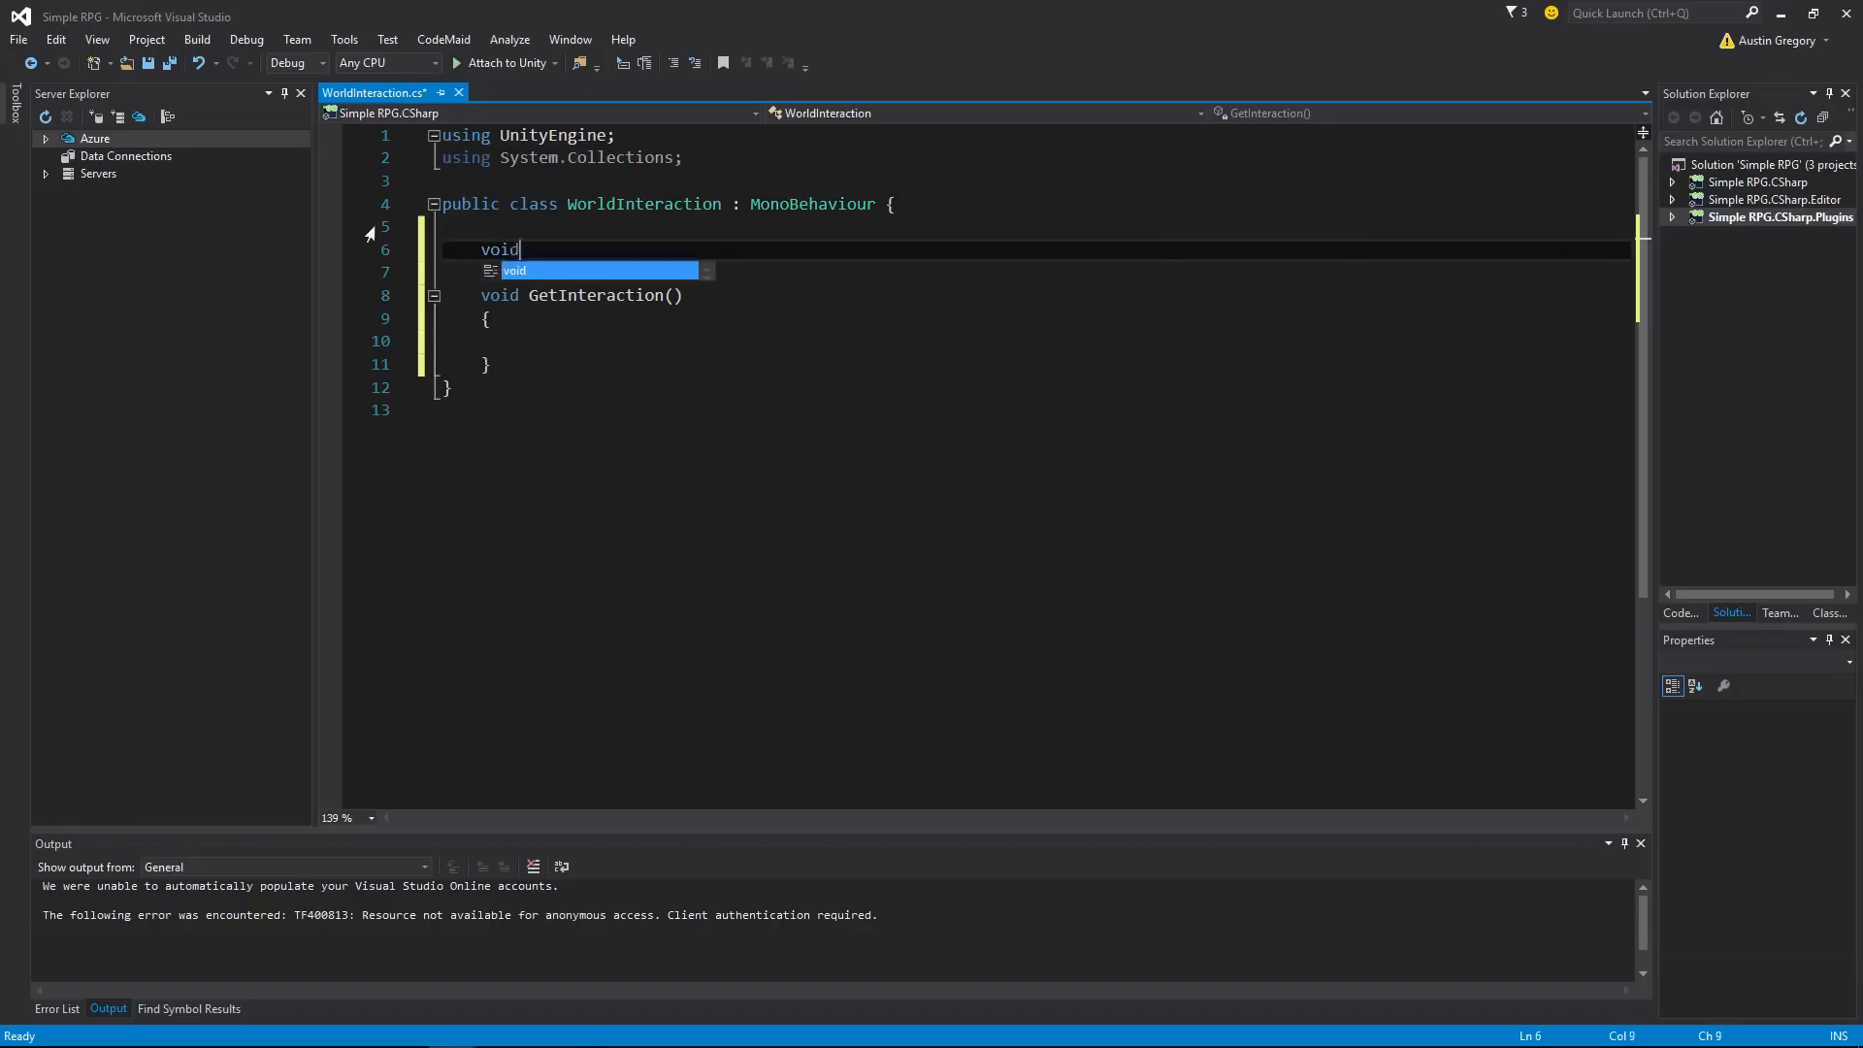
pyautogui.write('Update()')
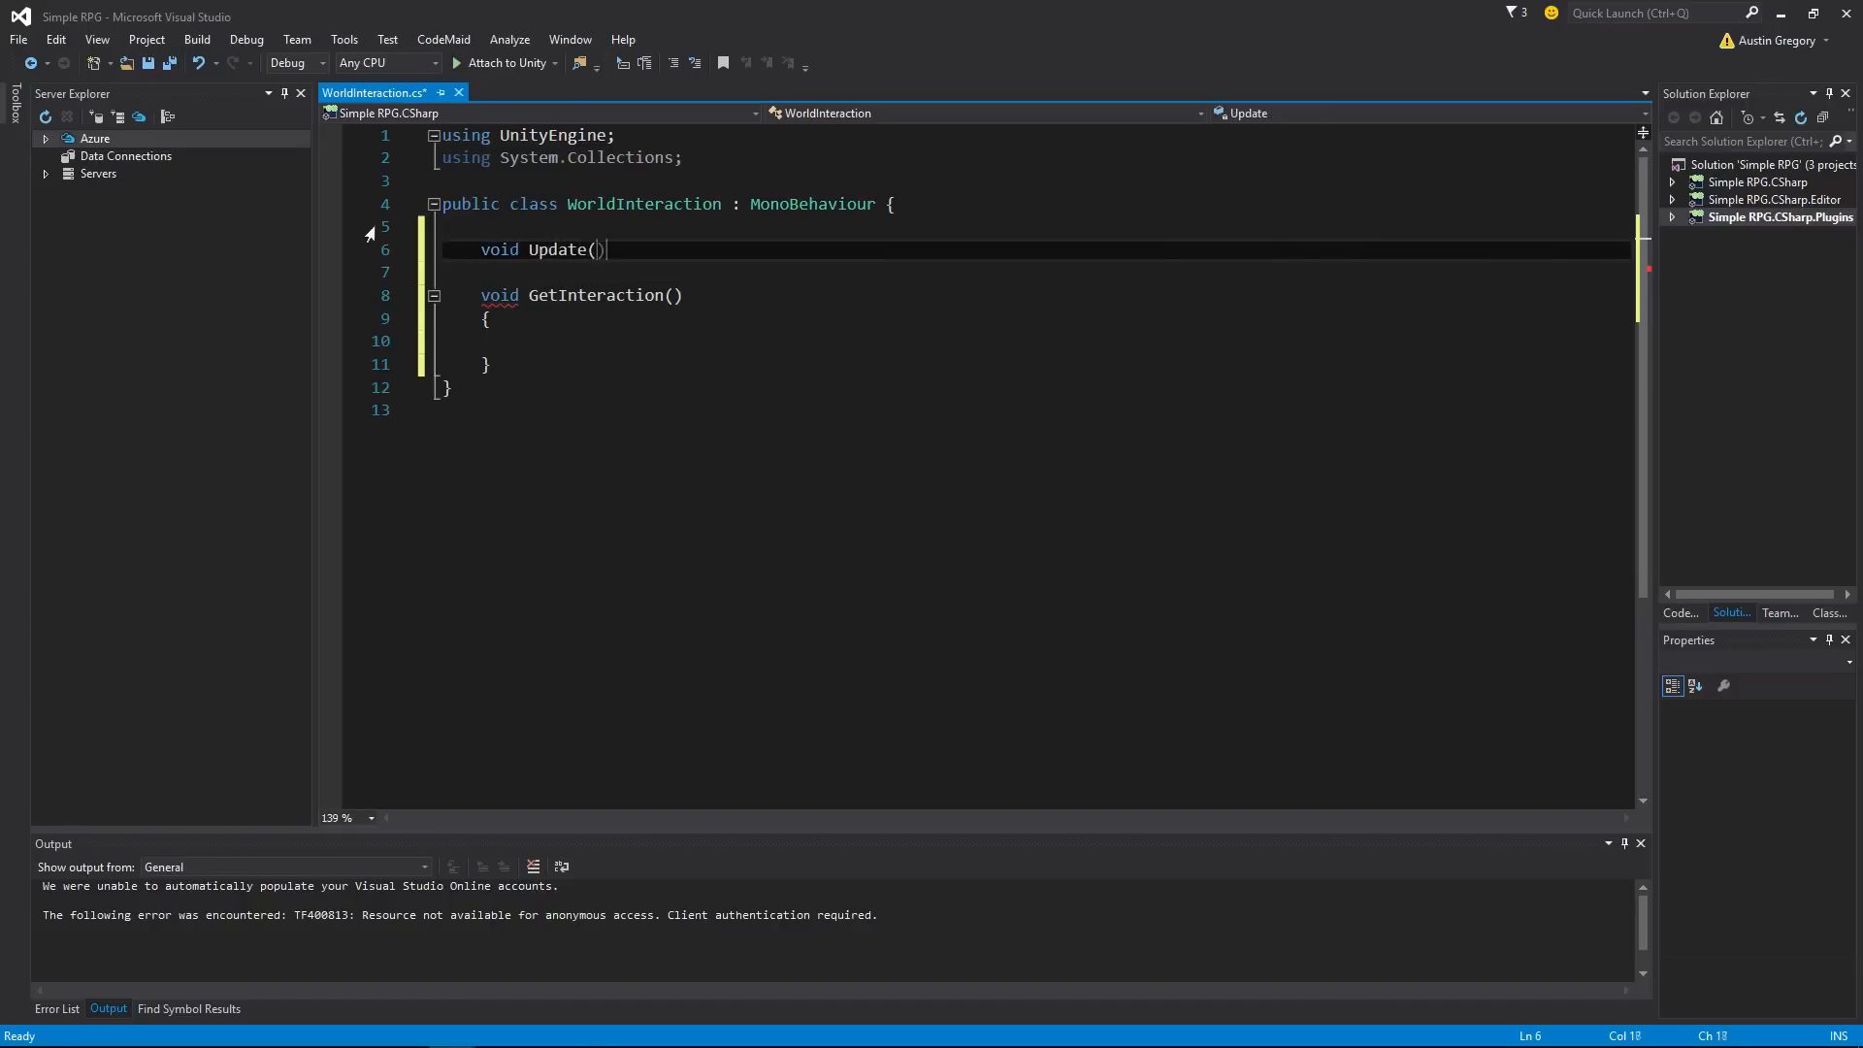
pyautogui.press('Return')
pyautogui.write('{')
pyautogui.press('Return')
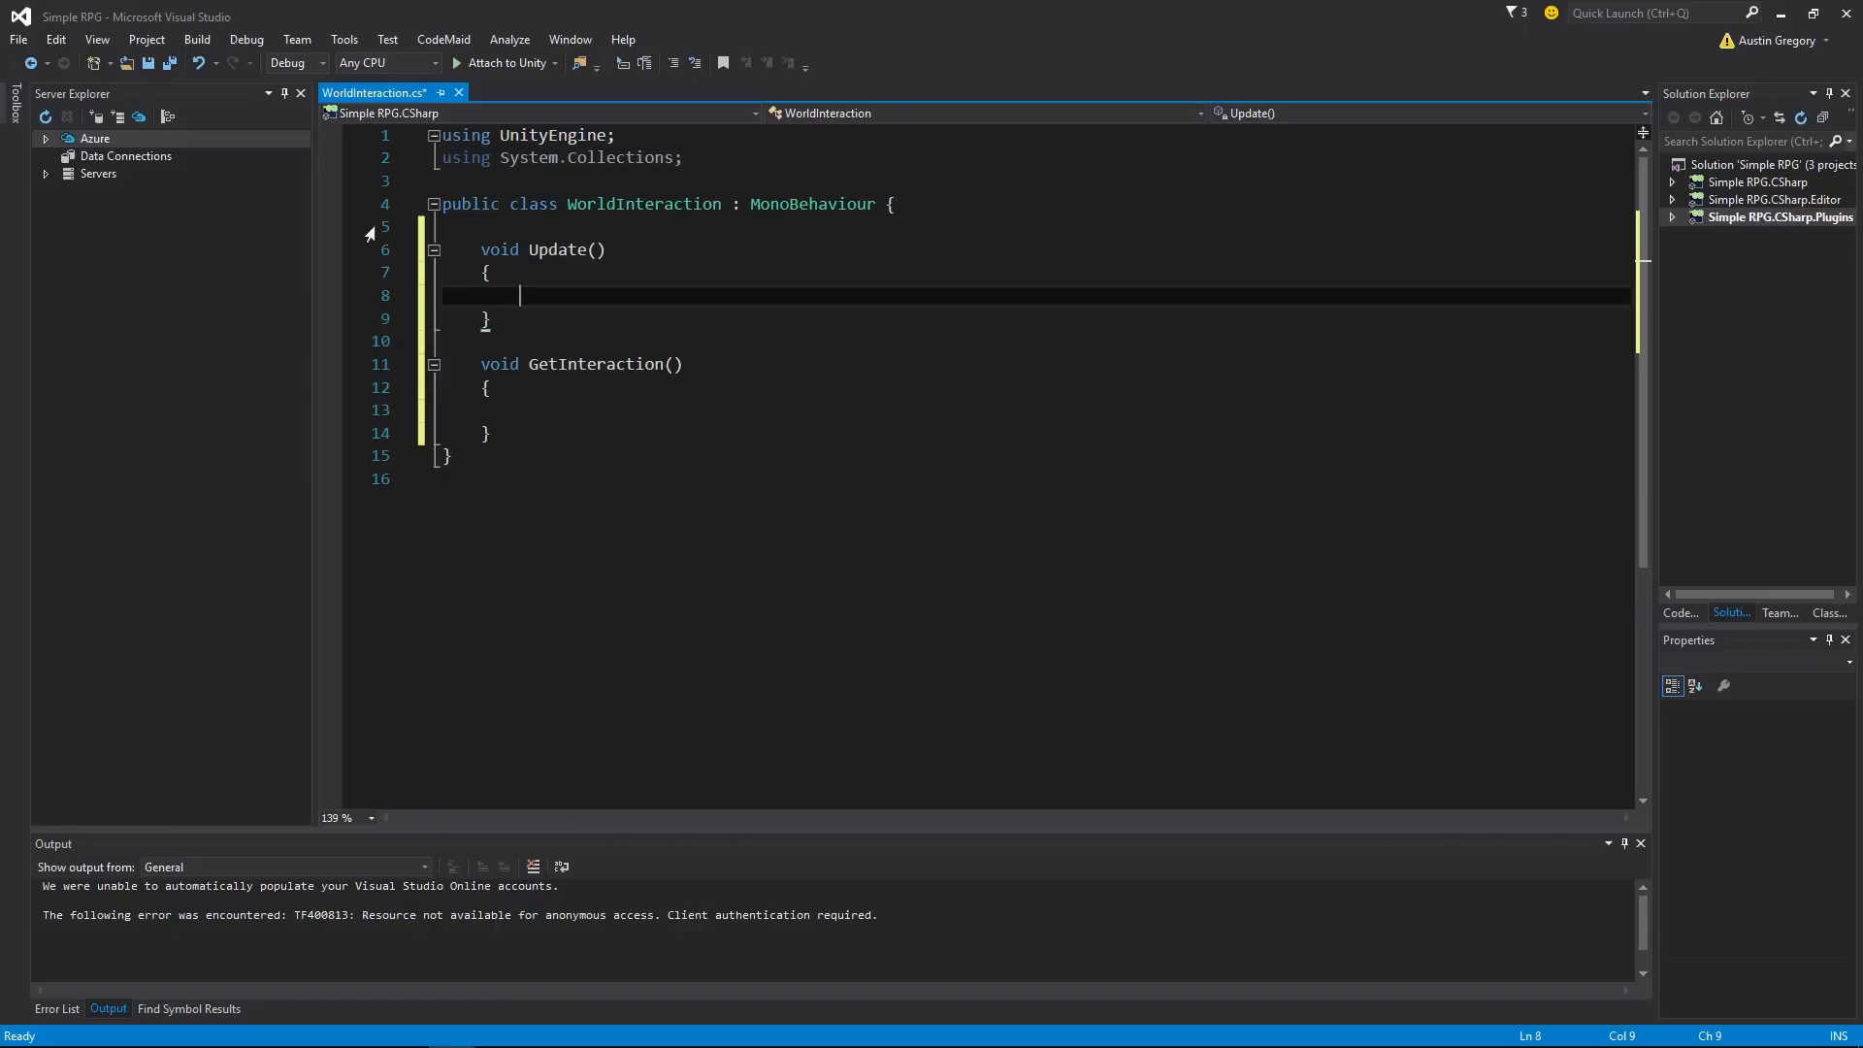
# Step: Add an if statement in Update() that checks Input.GetMouseButtonDown(0), with a new line below for its body
pyautogui.write('if ()')
pyautogui.press('Left')
pyautogui.write('Input.g')
pyautogui.write('etMouseButton()')
pyautogui.press('Left')
pyautogui.write('0')
pyautogui.press('Left')
pyautogui.press('Left')
pyautogui.write('Down')
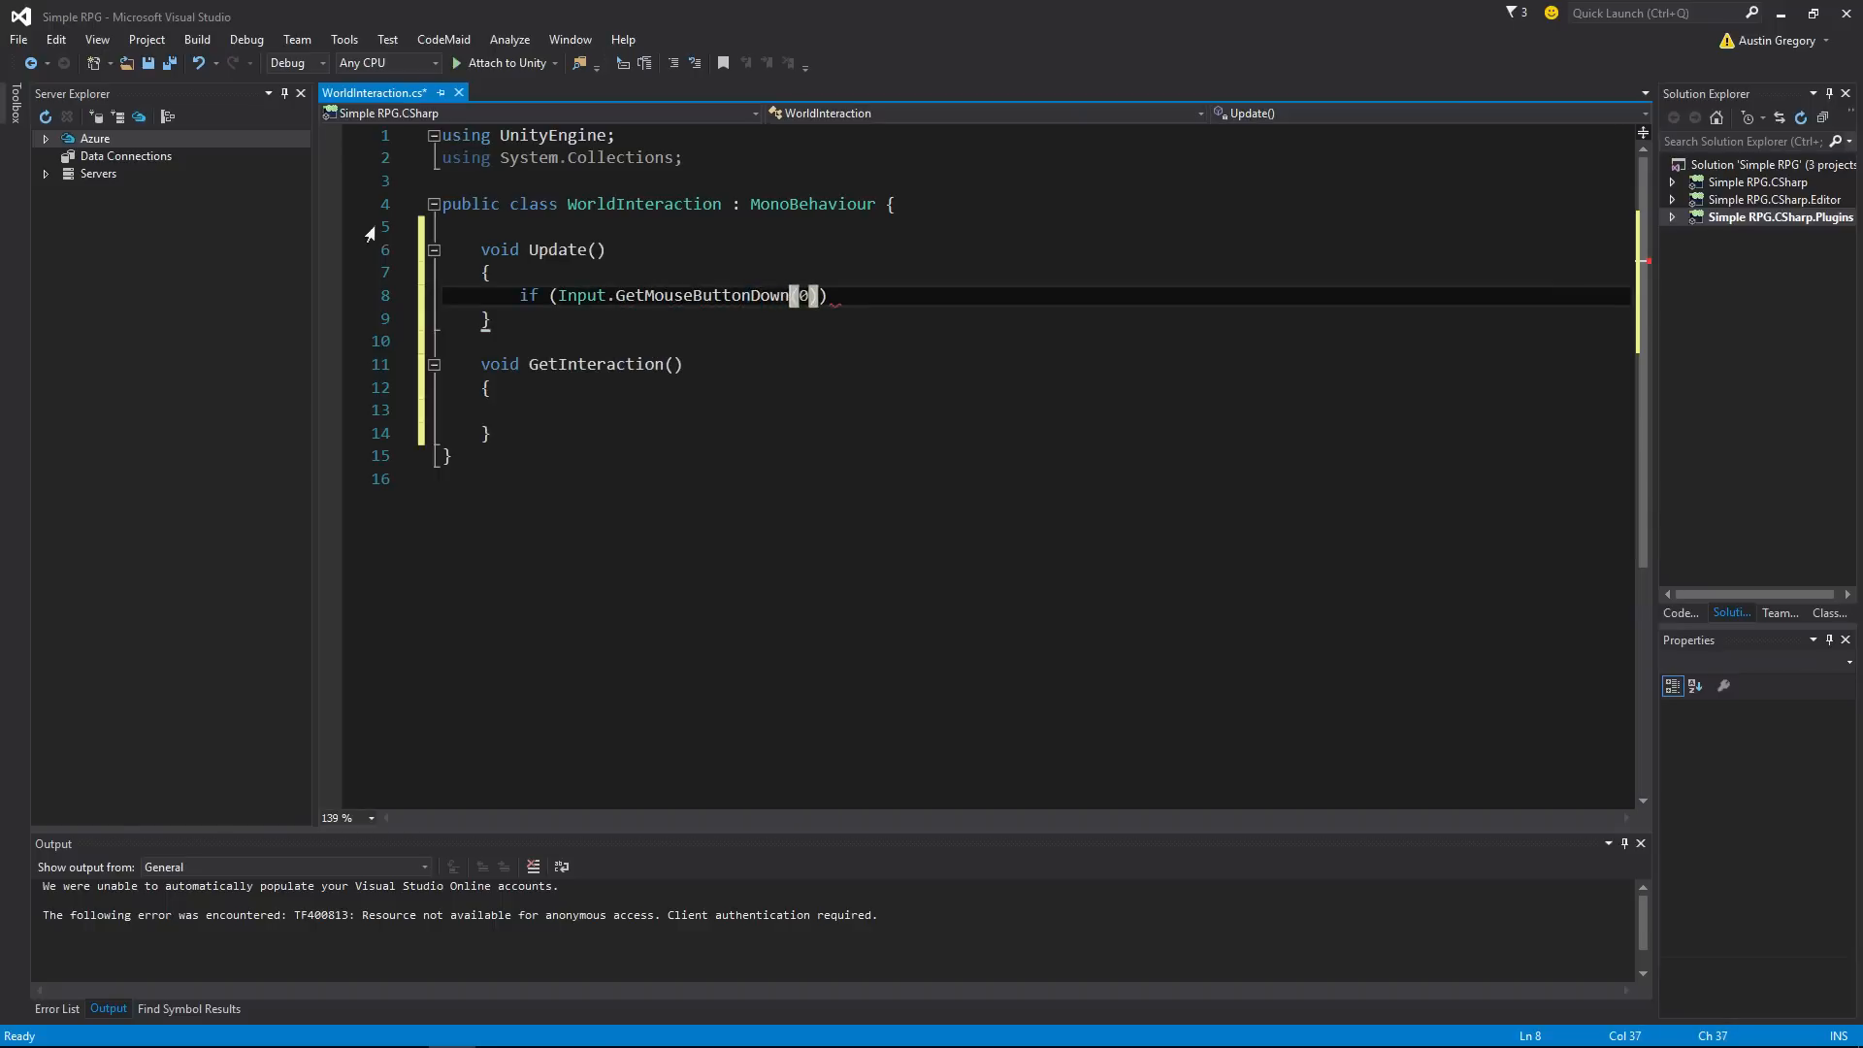
pyautogui.press('Right')
pyautogui.press('Right')
pyautogui.press('Right')
pyautogui.press('Return')
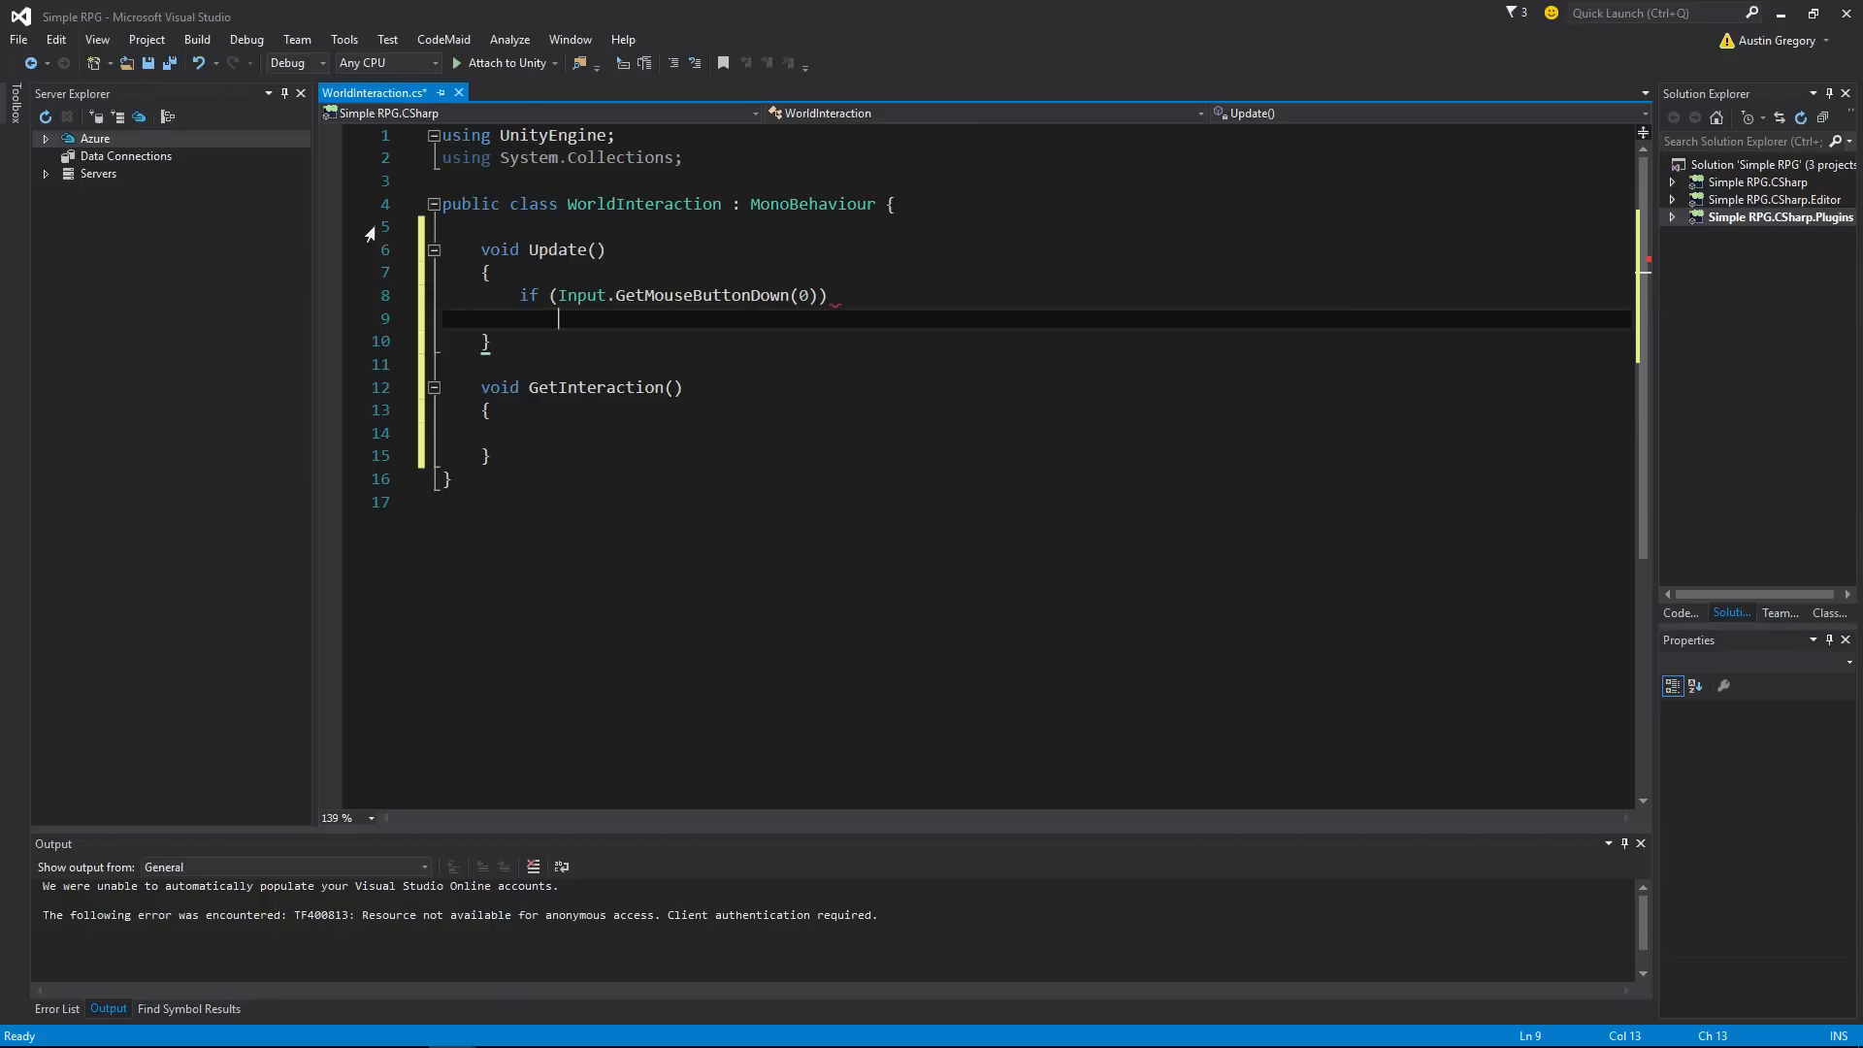
# Step: Extend the if condition with && !UnityEngine.EventSystems.EventSystem.current.IsPointerOverGameObject
pyautogui.press('Up')
pyautogui.press('Right')
pyautogui.press('Right')
pyautogui.press('Right')
pyautogui.press('Right')
pyautogui.press('Right')
pyautogui.press('Right')
pyautogui.press('Right')
pyautogui.press('Right')
pyautogui.press('Right')
pyautogui.press('Right')
pyautogui.press('Right')
pyautogui.press('Right')
pyautogui.press('Right')
pyautogui.press('Right')
pyautogui.press('Right')
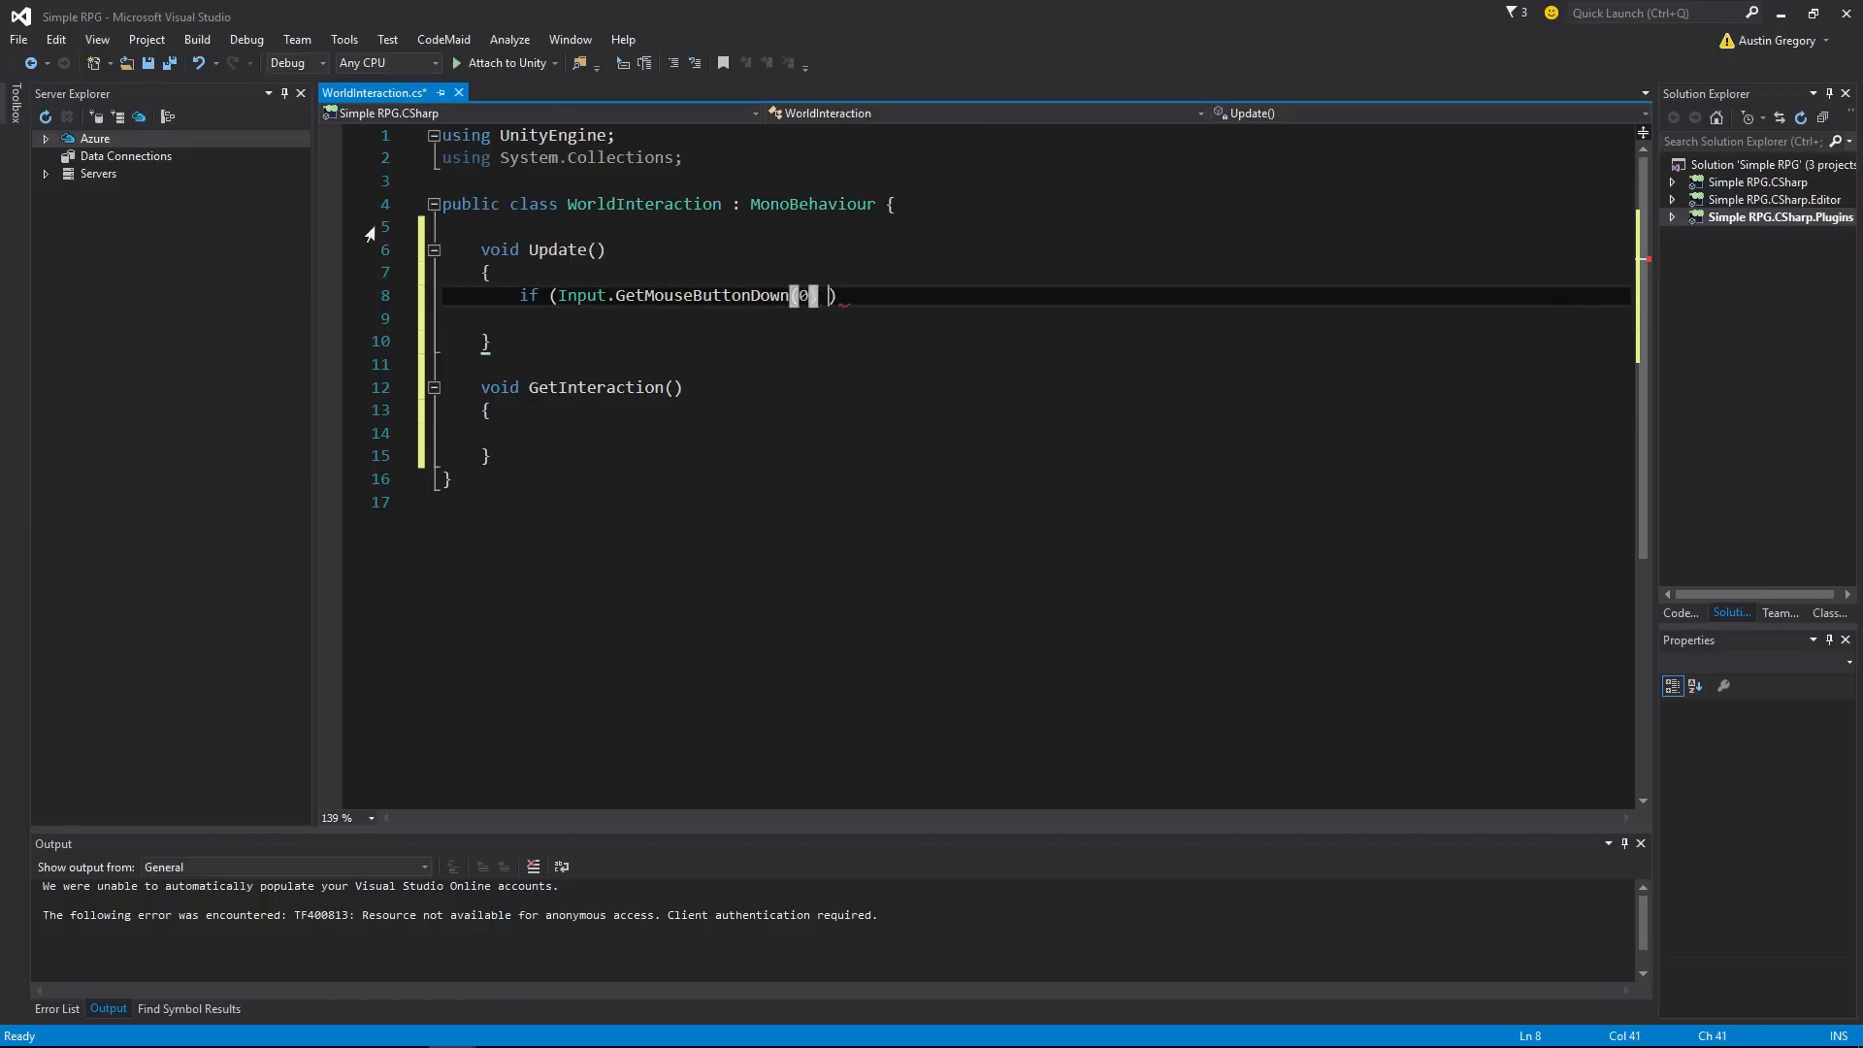
pyautogui.write('&& !UnityEngine.')
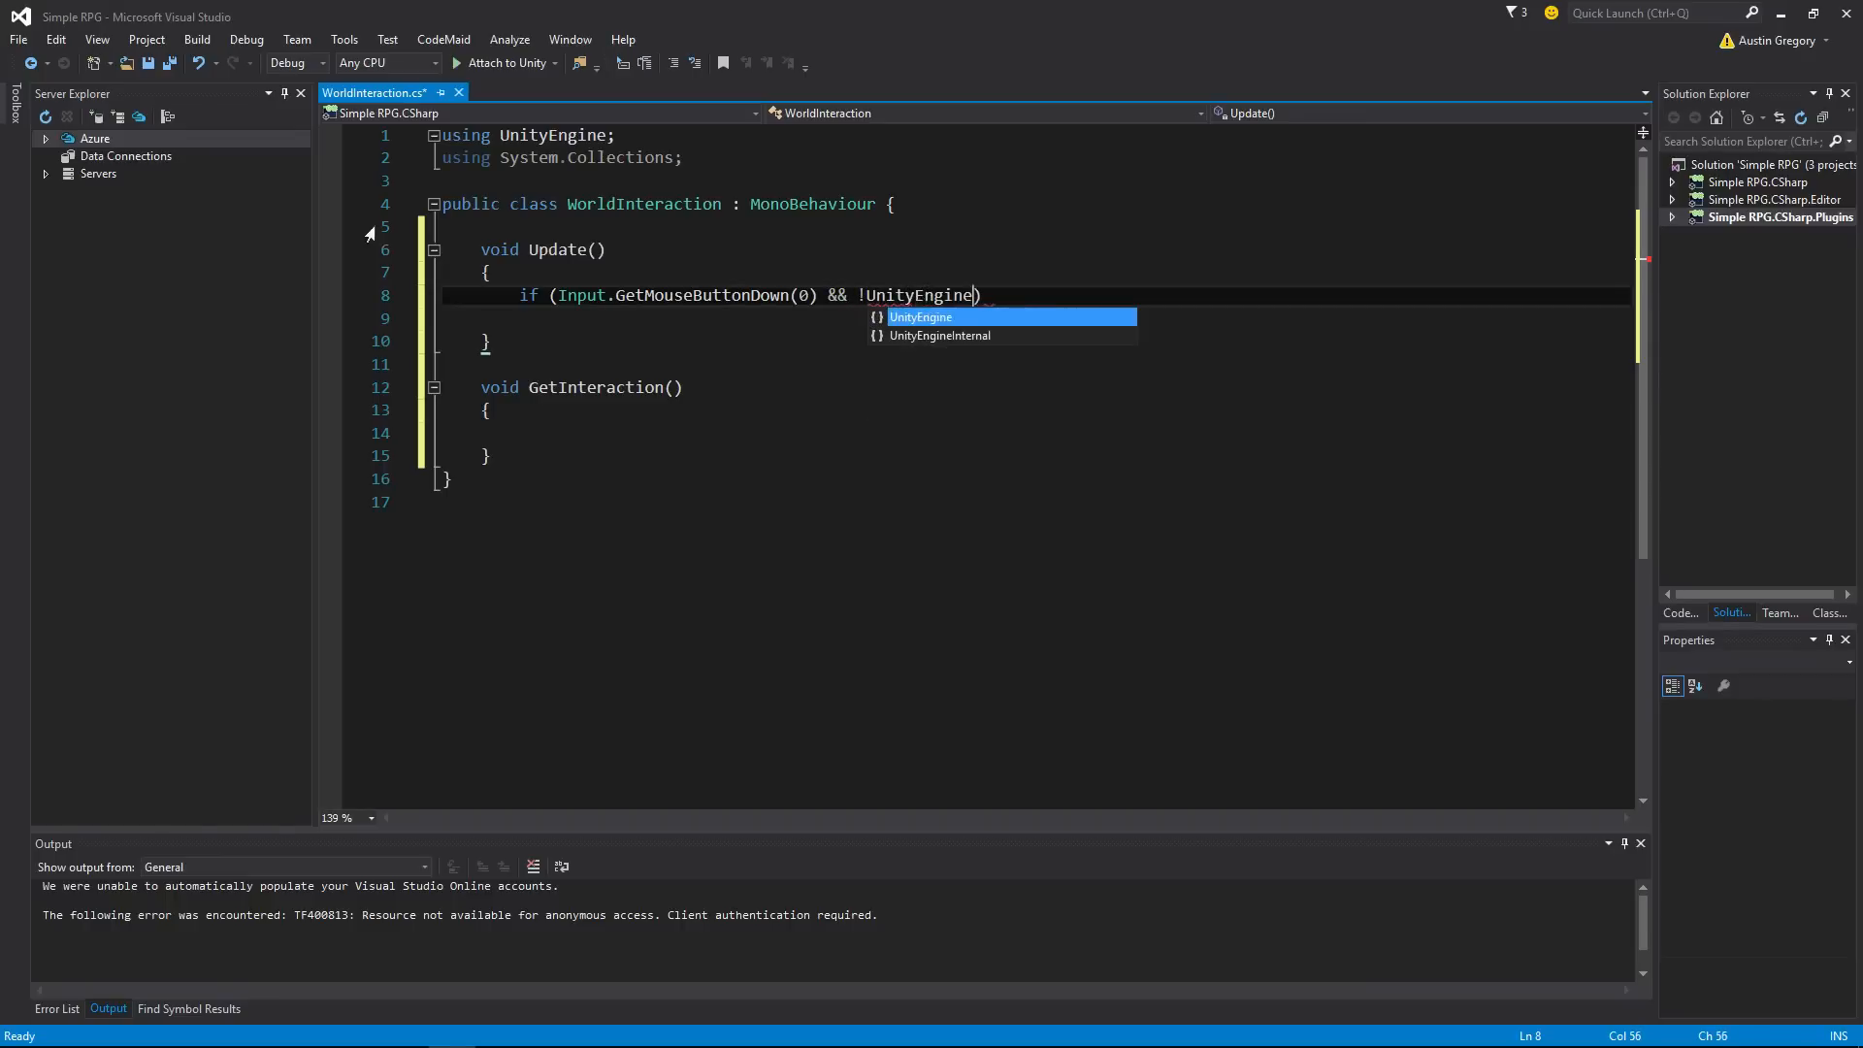
pyautogui.write('Eventsyste')
pyautogui.press('Tab')
pyautogui.write('.')
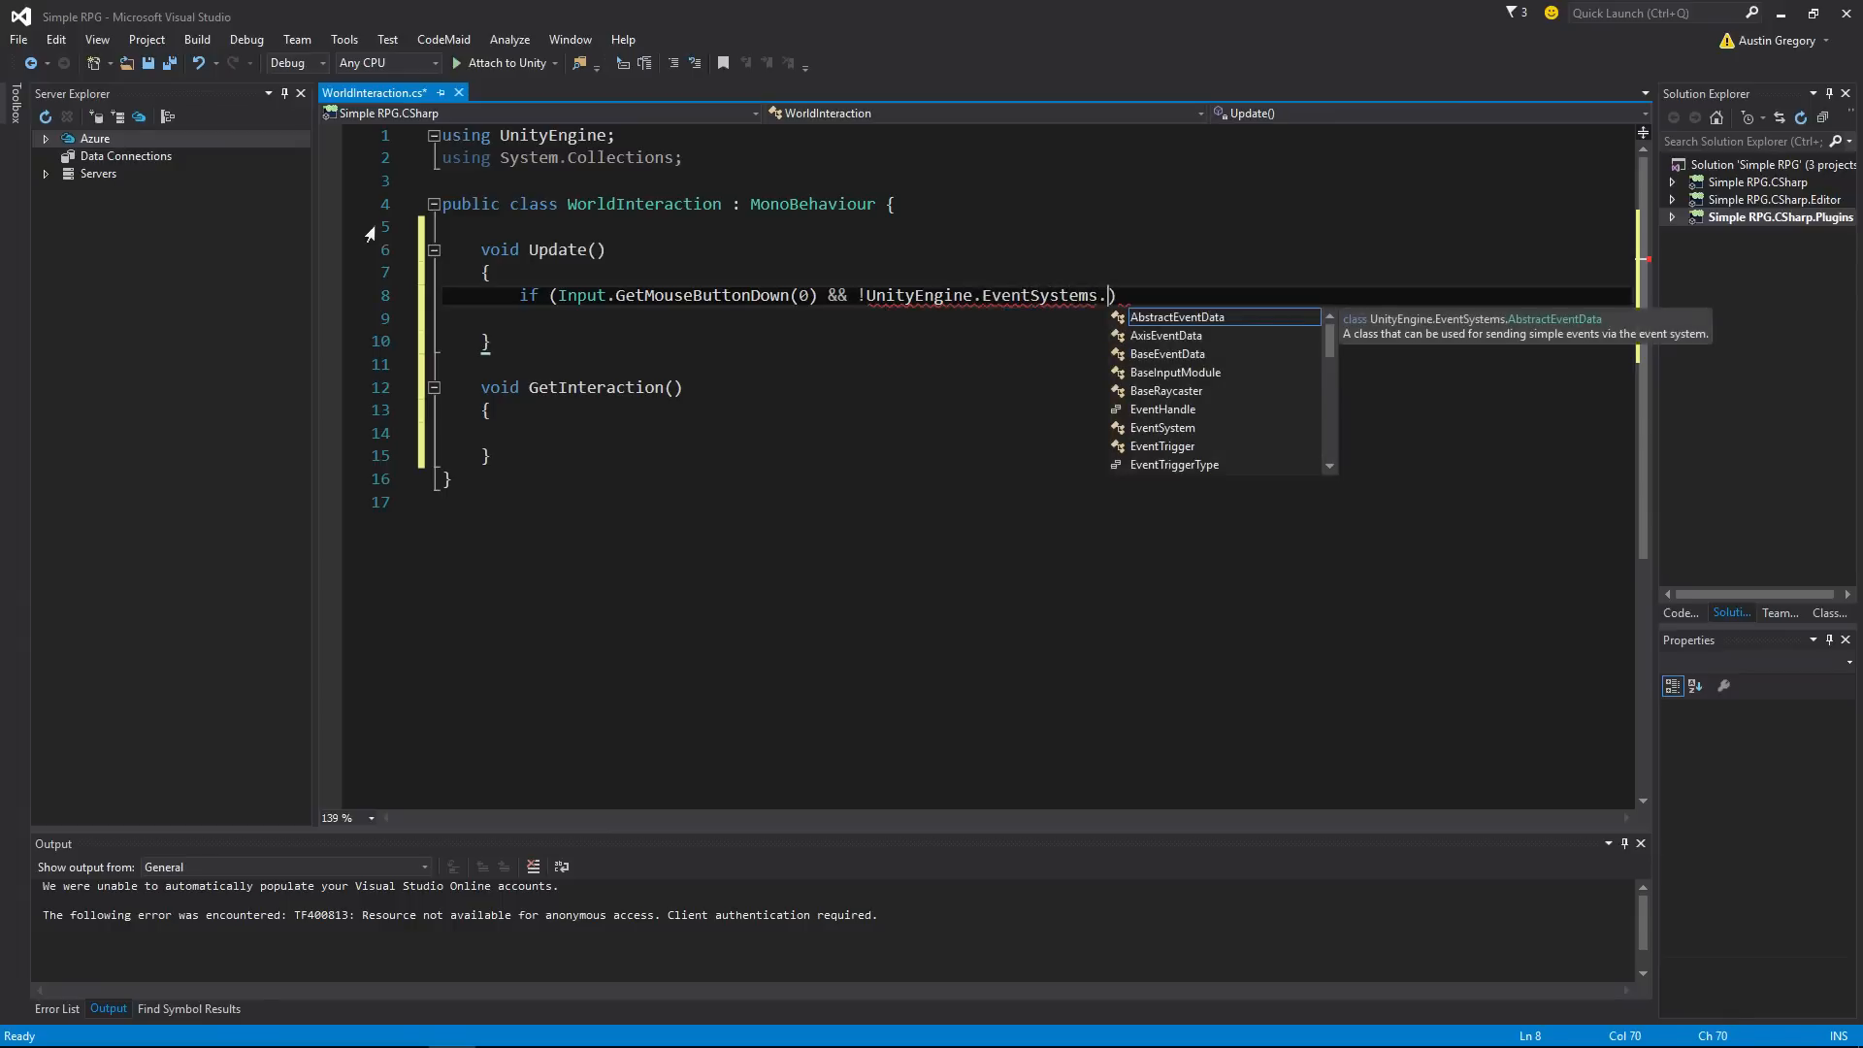
pyautogui.write('EVents')
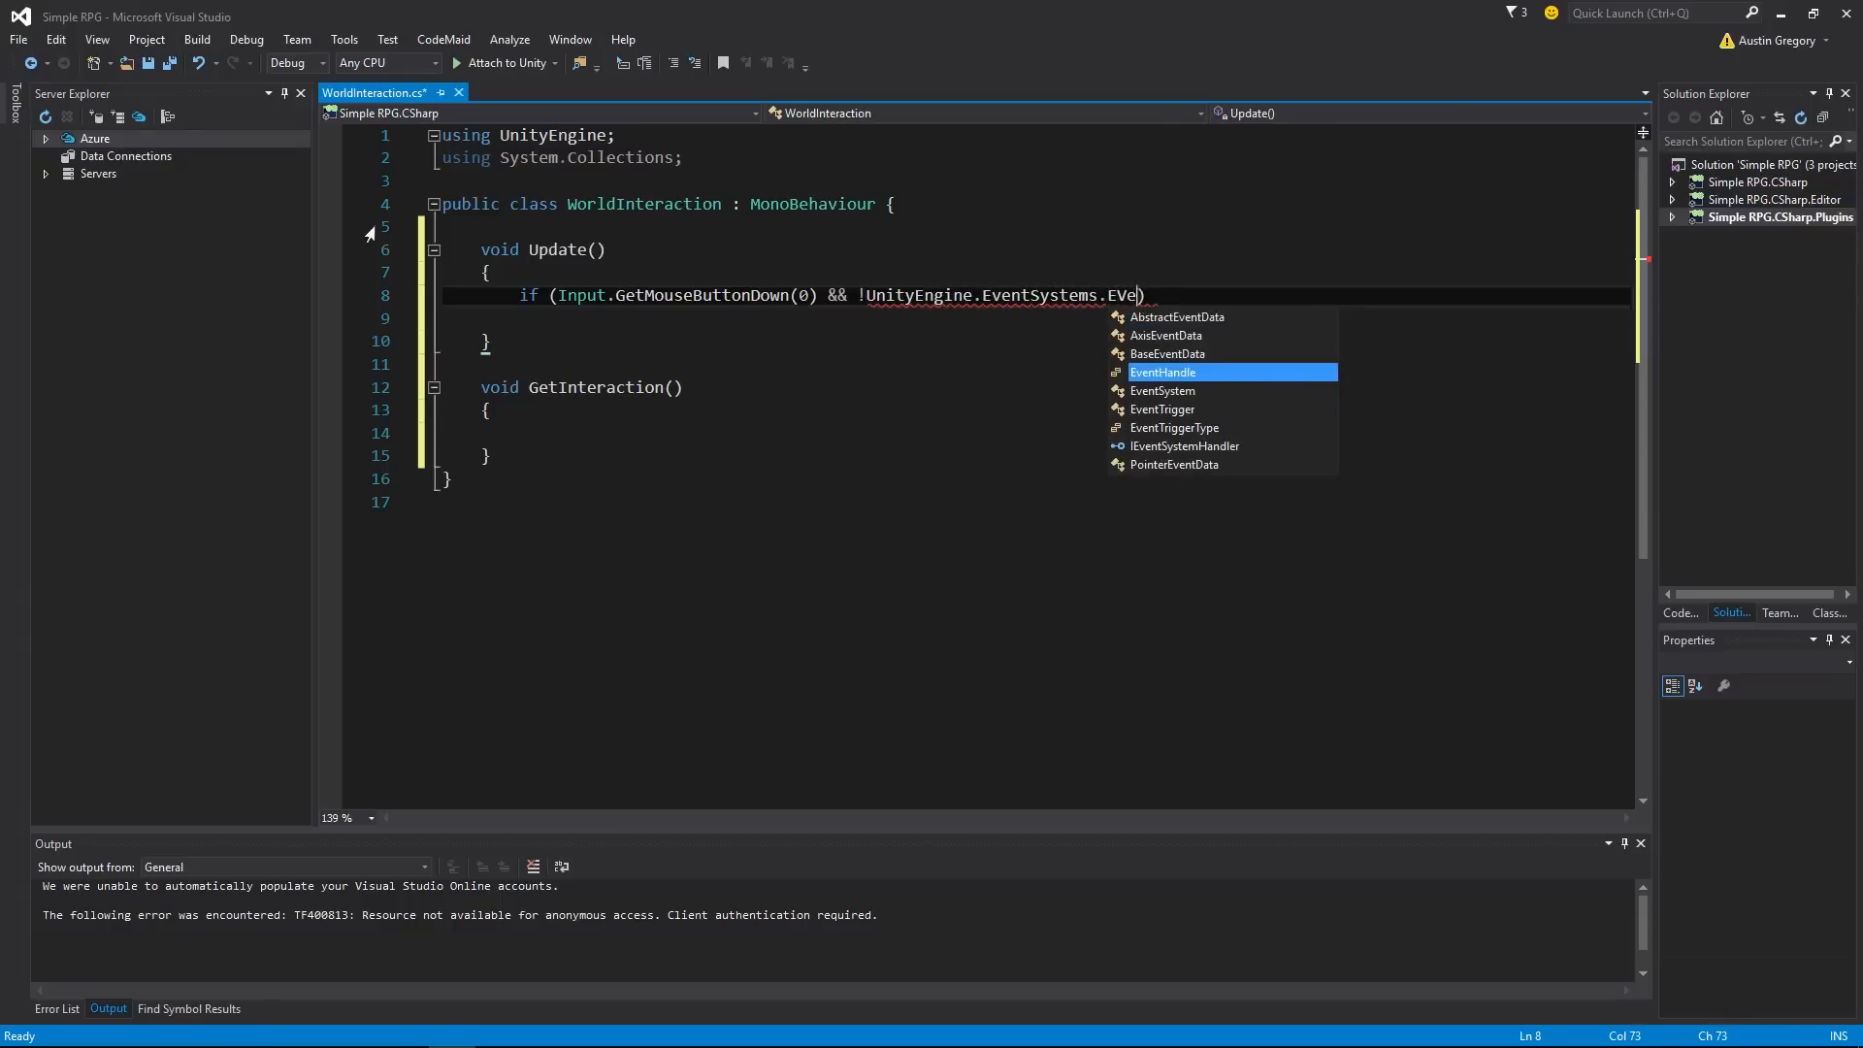
pyautogui.write('y')
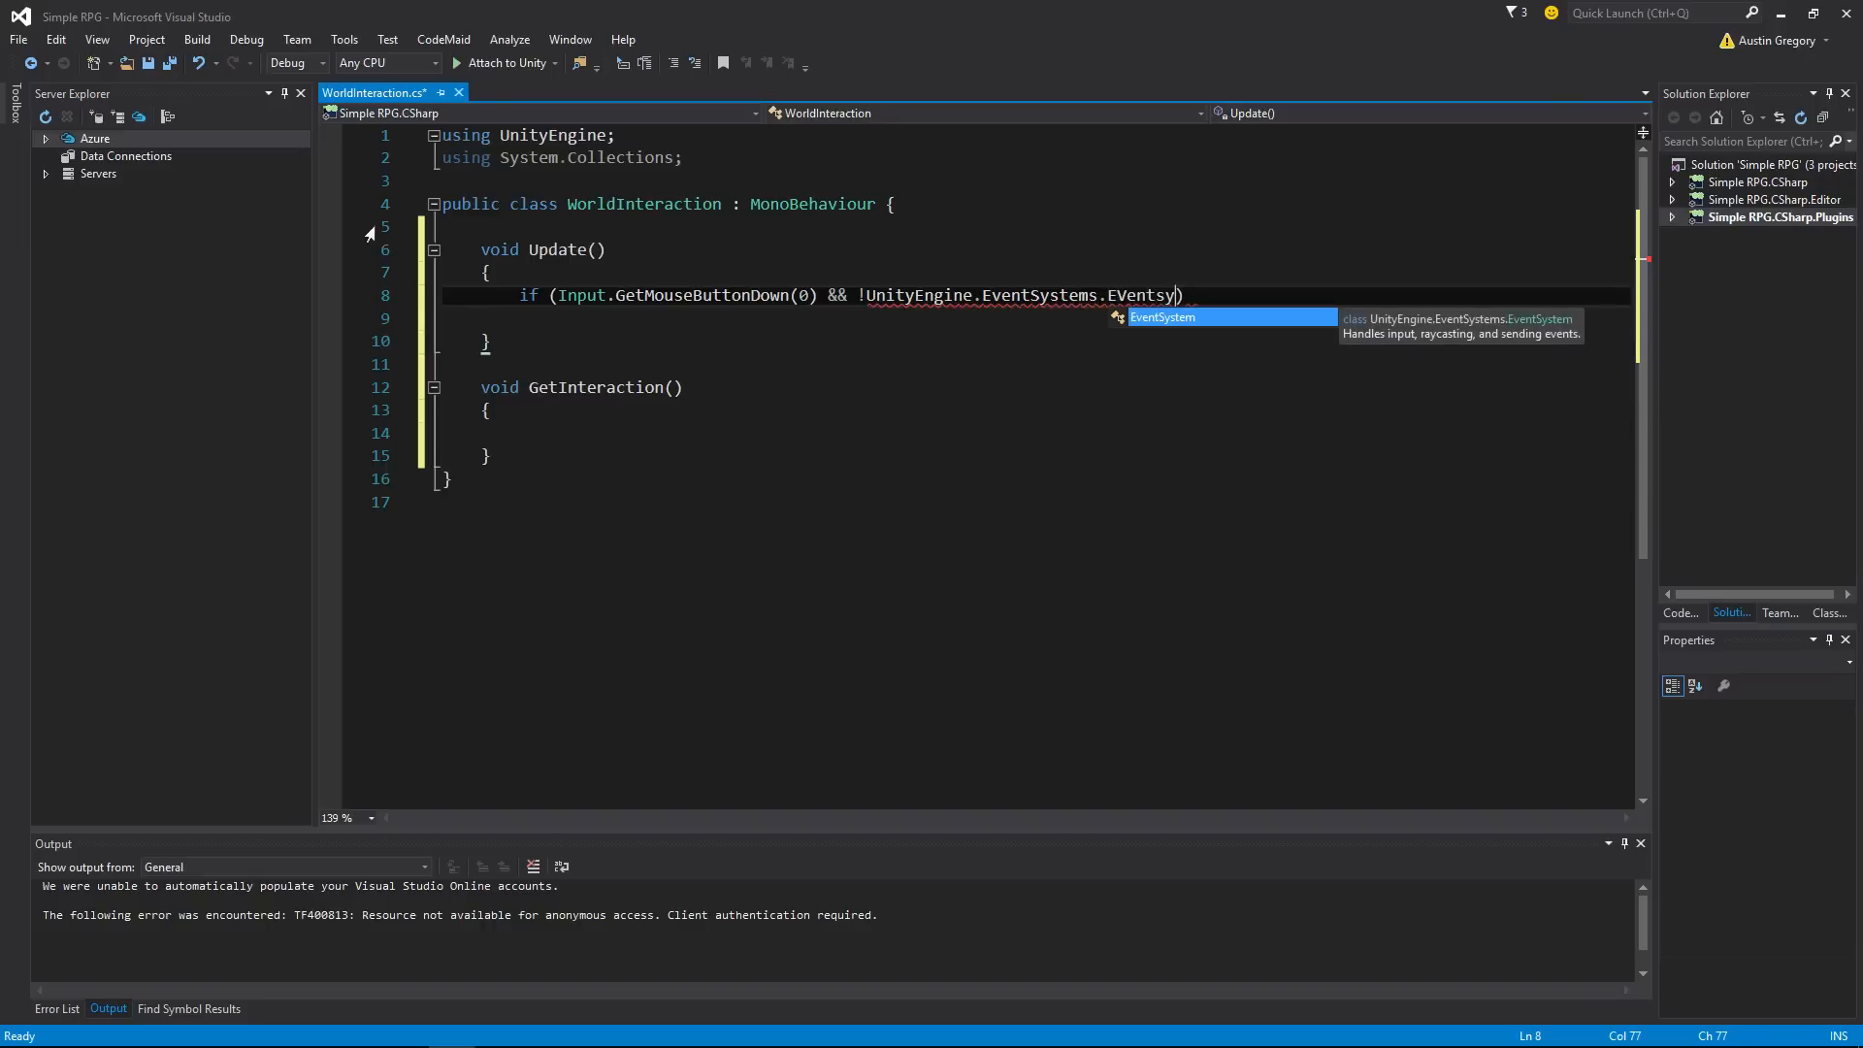
pyautogui.write('tem')
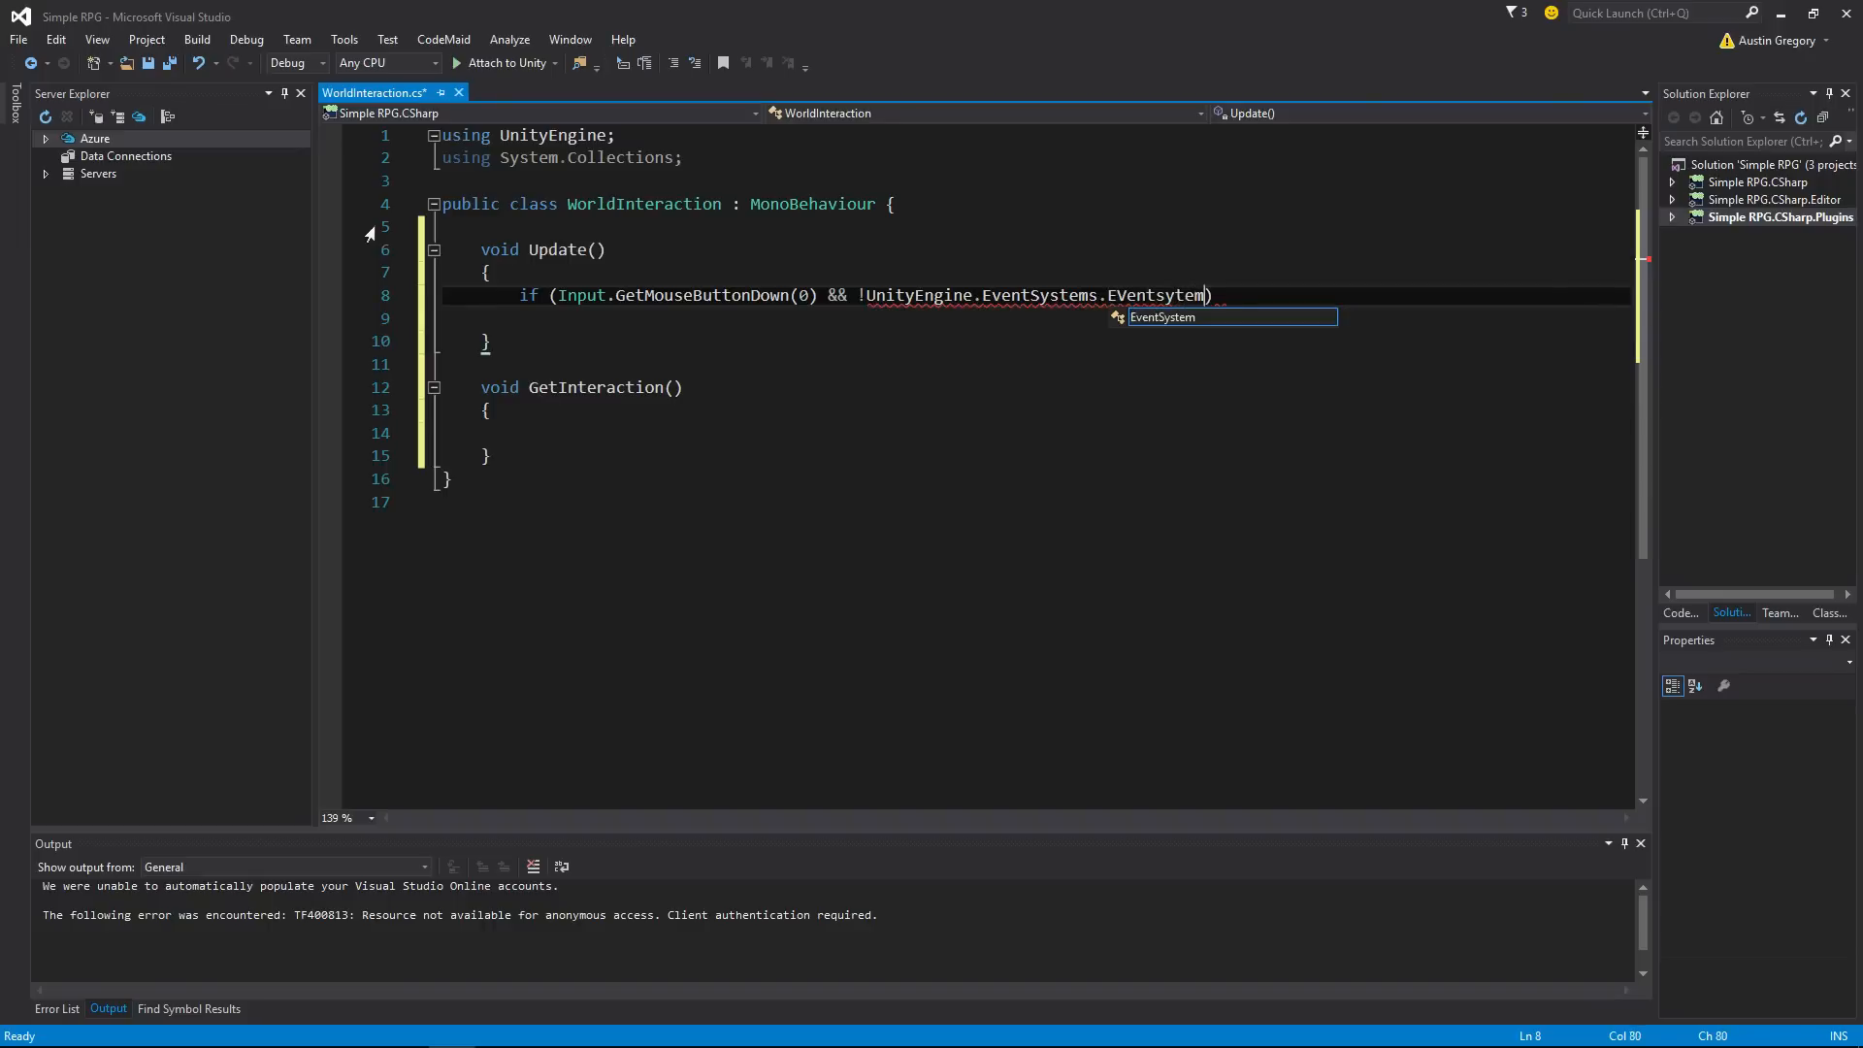
pyautogui.press('Tab')
pyautogui.write('.')
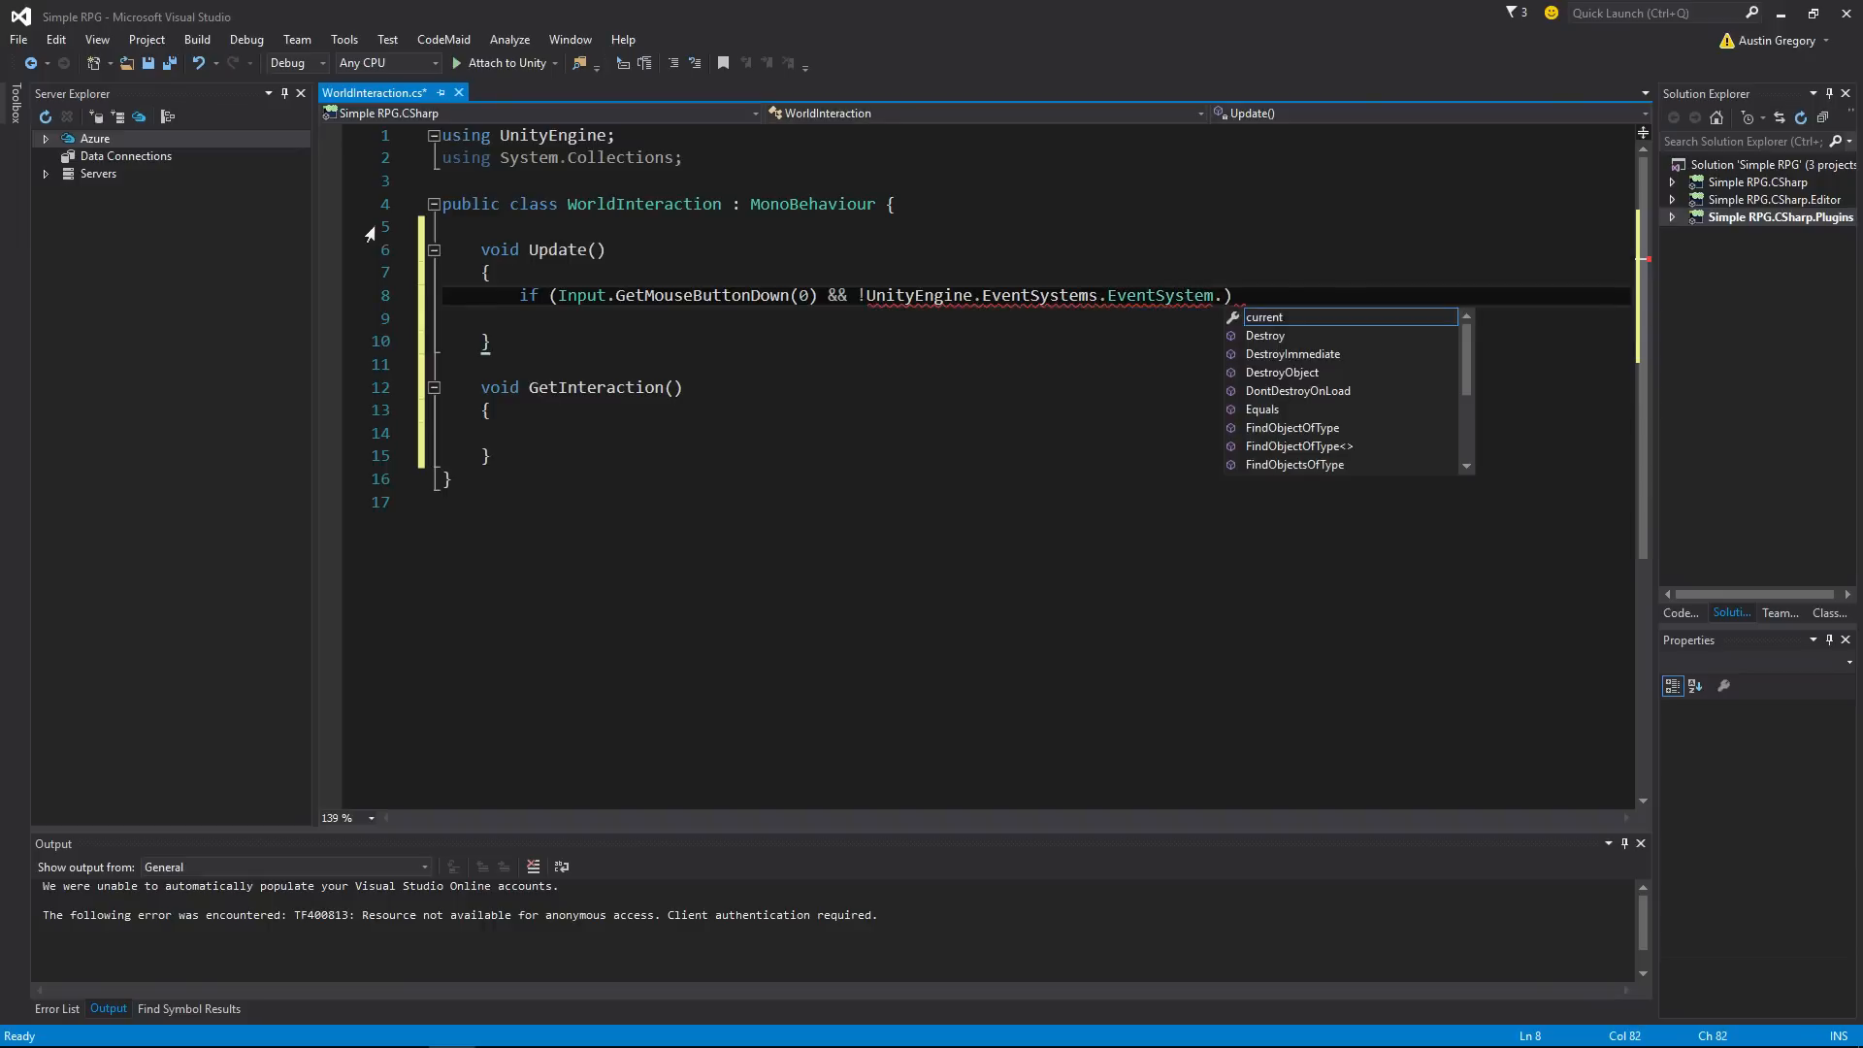
pyautogui.write('current.')
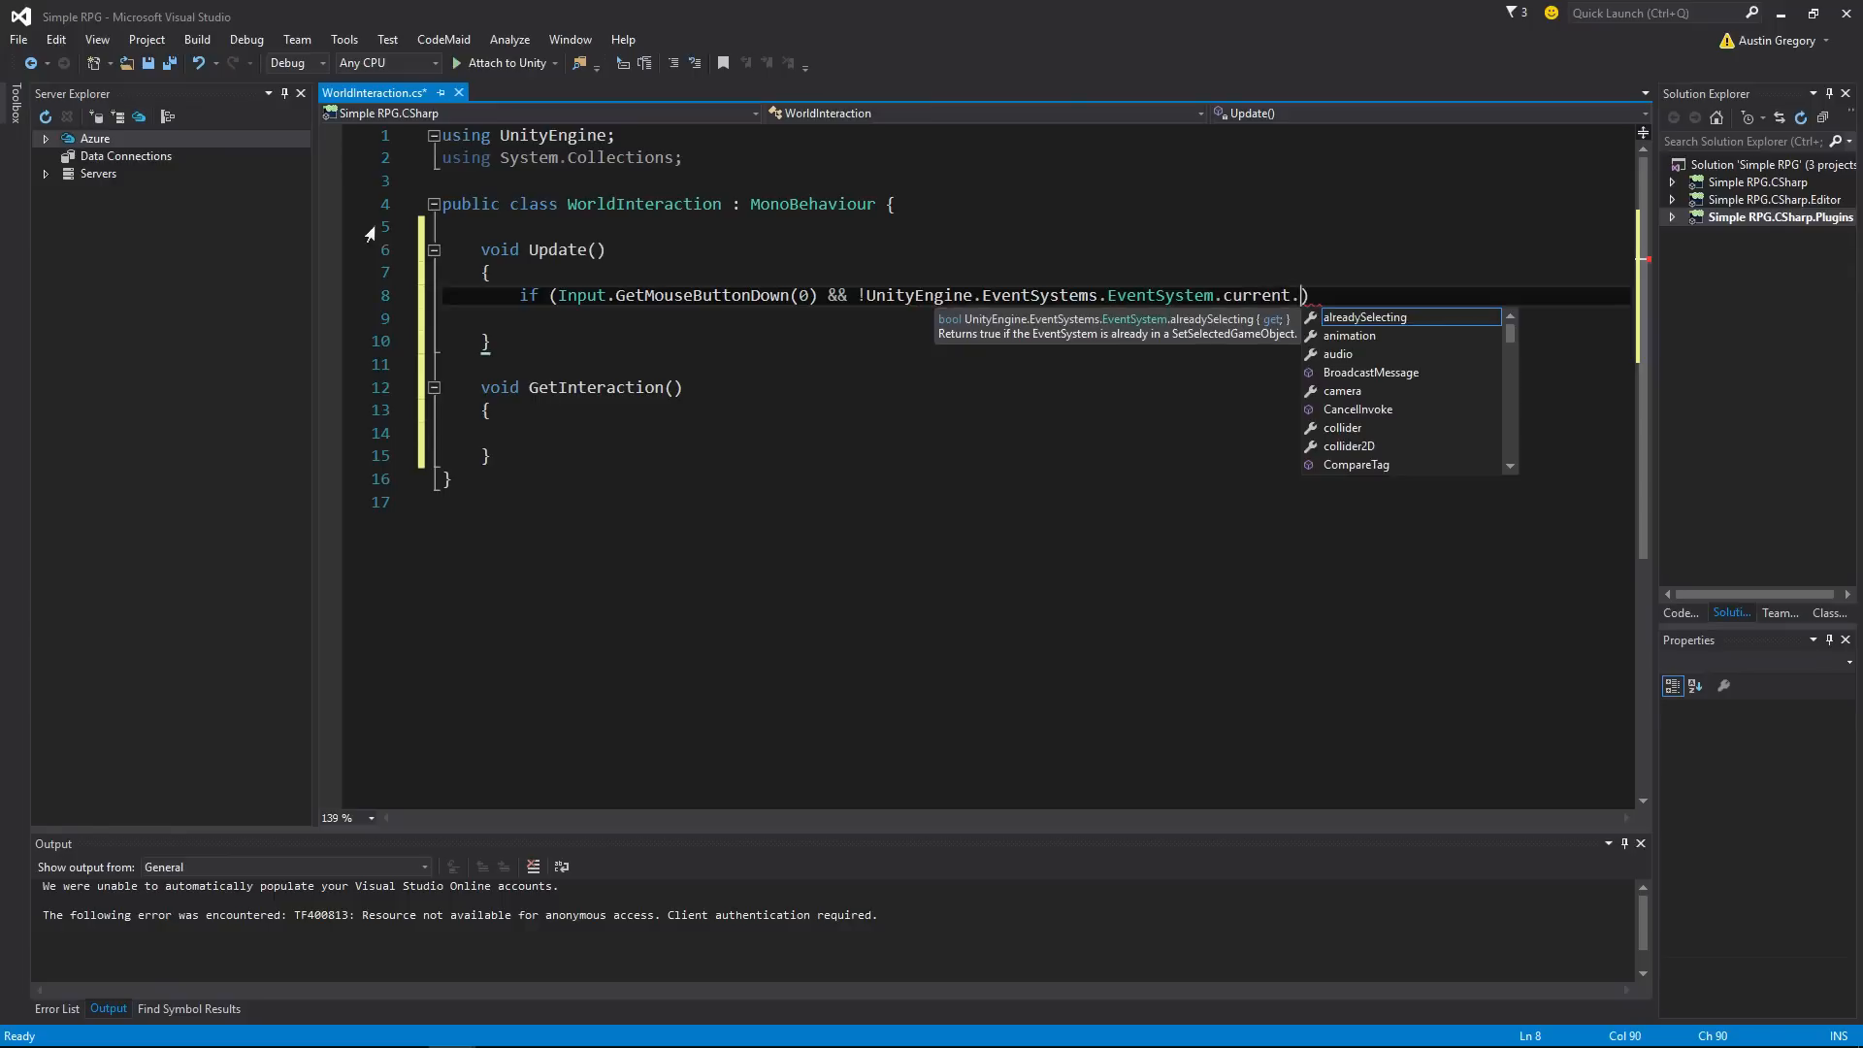
pyautogui.write('IsPo')
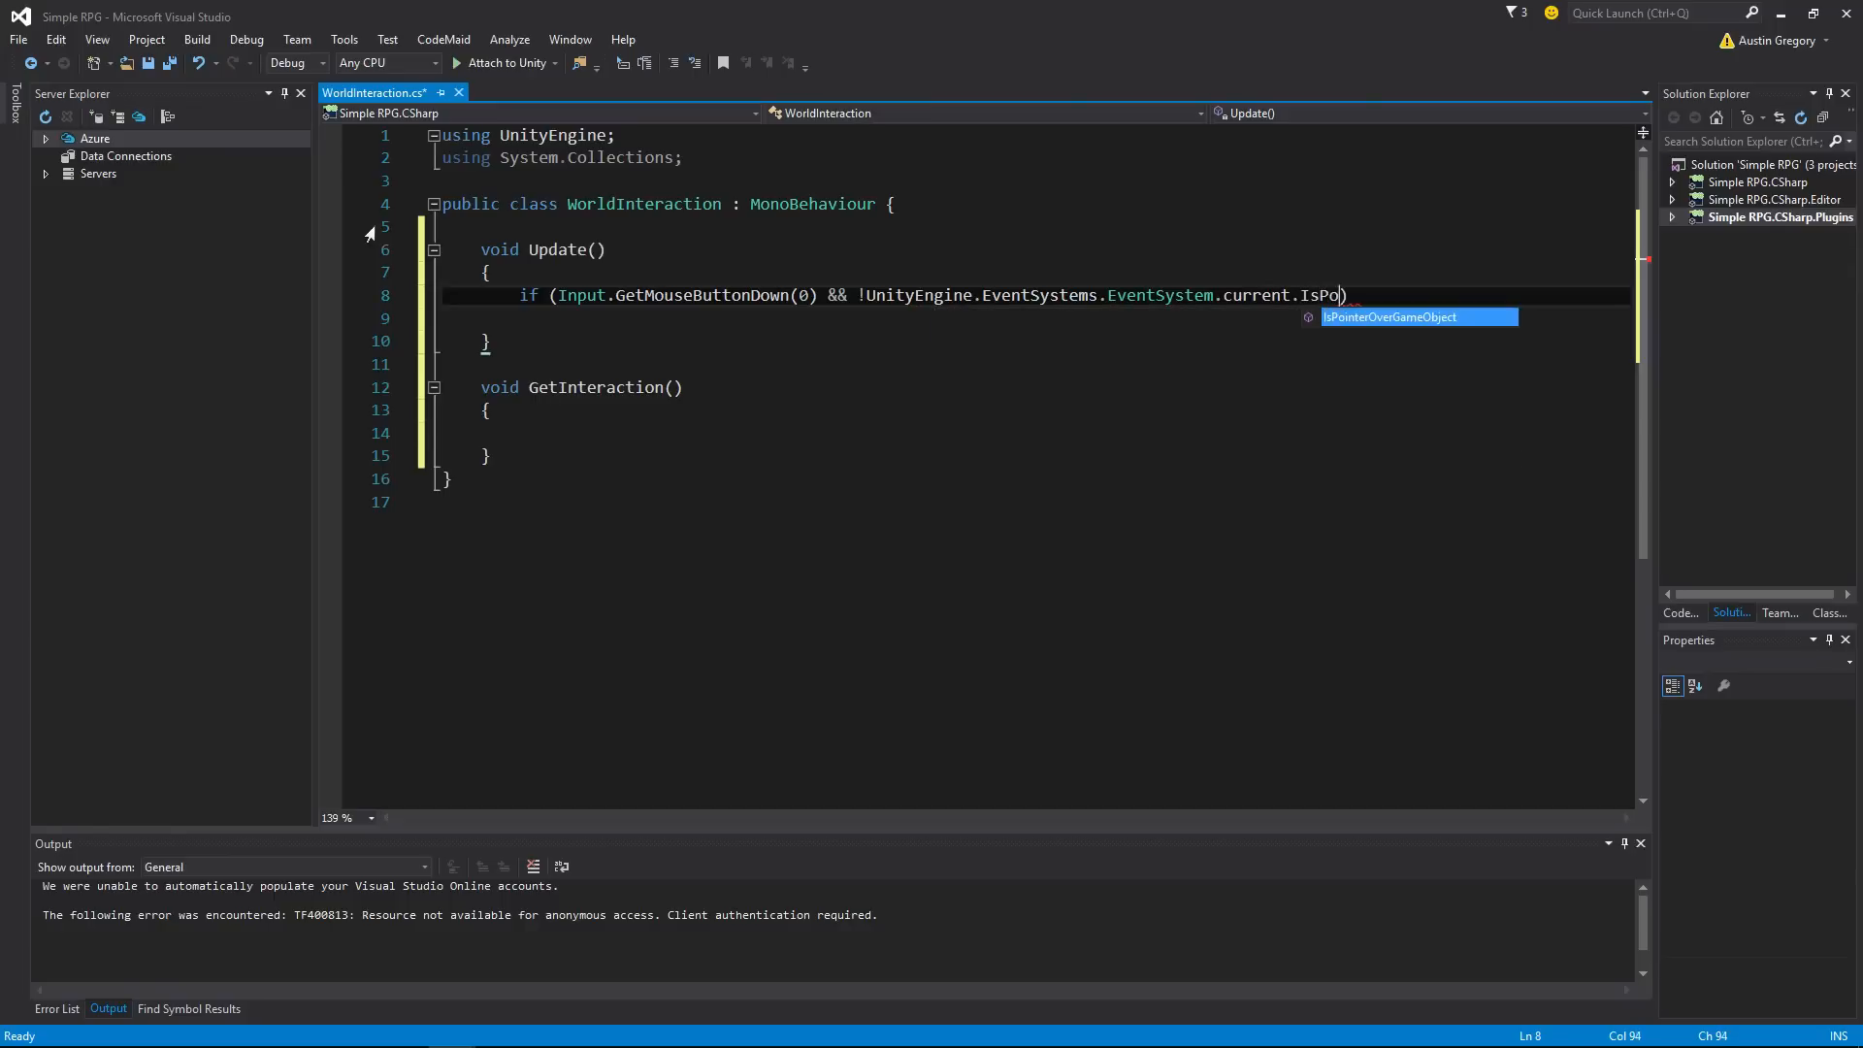
pyautogui.press('Tab')
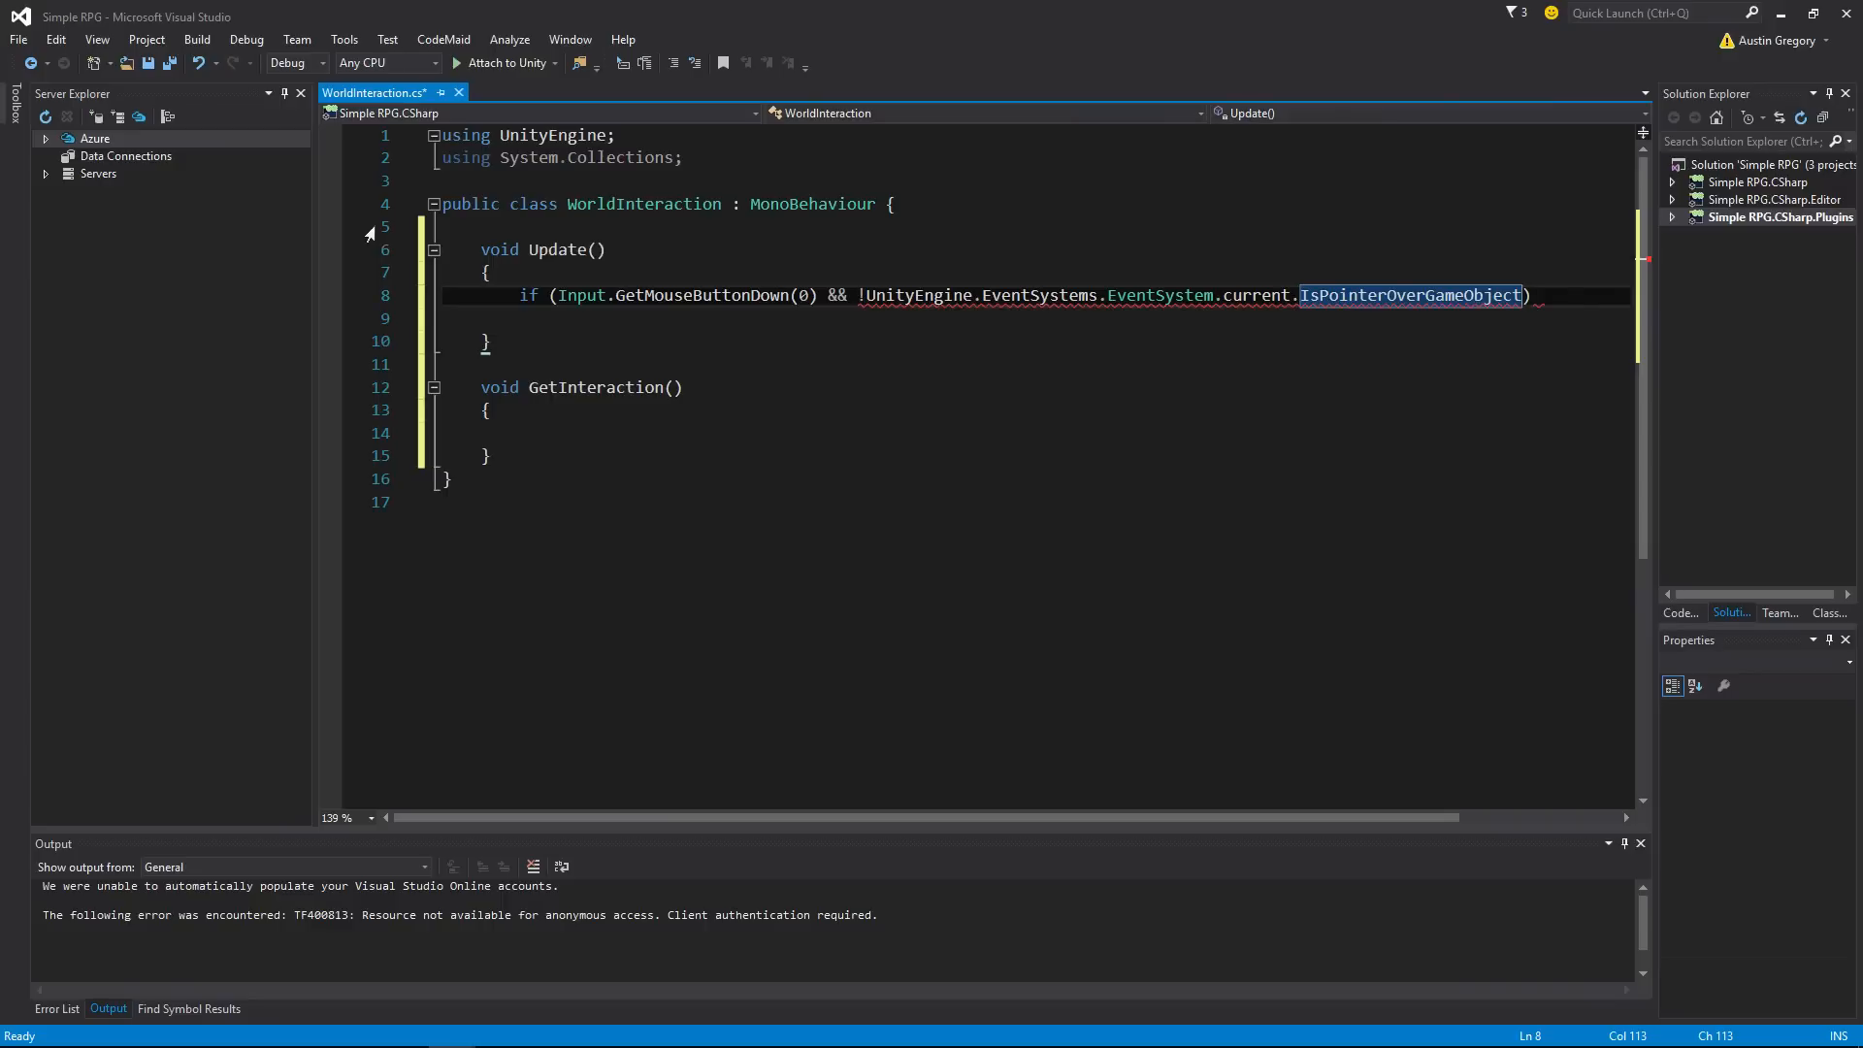
# Step: Call GetInteraction(); as the body of the if statement and save the script
pyautogui.press('Right')
pyautogui.press('Return')
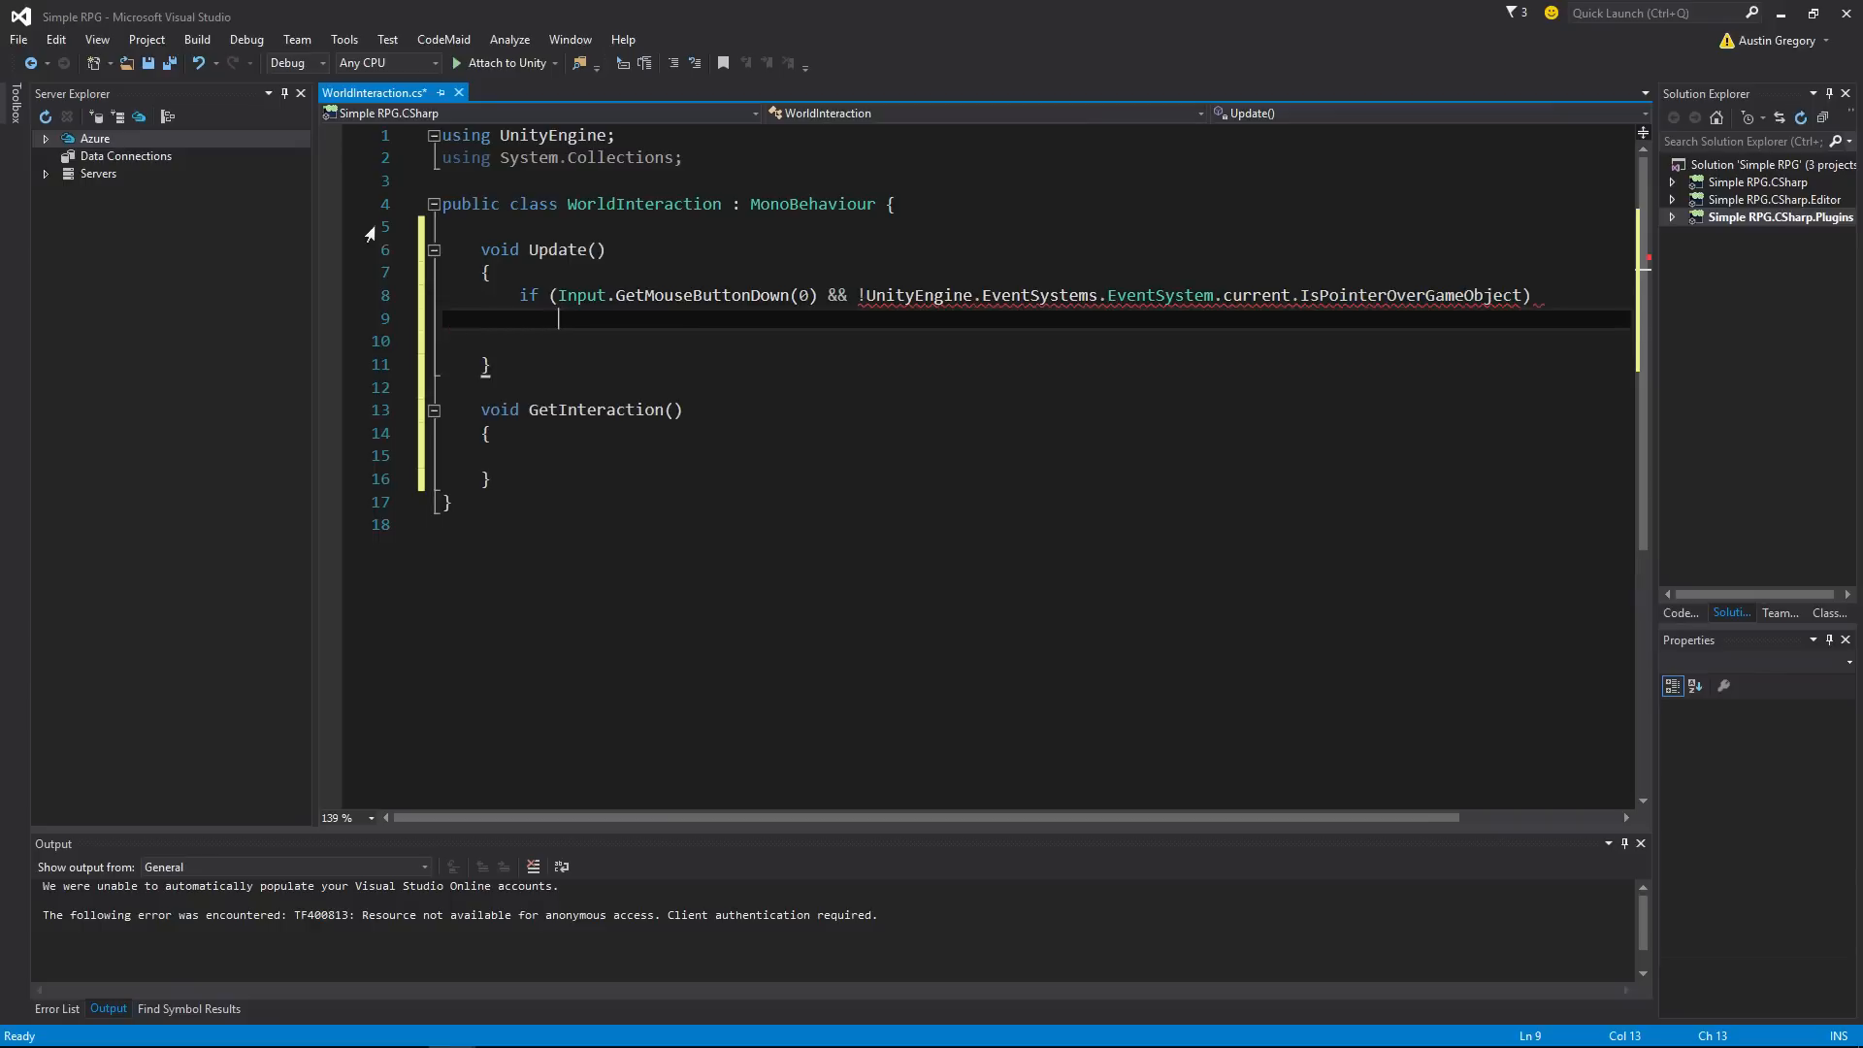
pyautogui.write('GetInter')
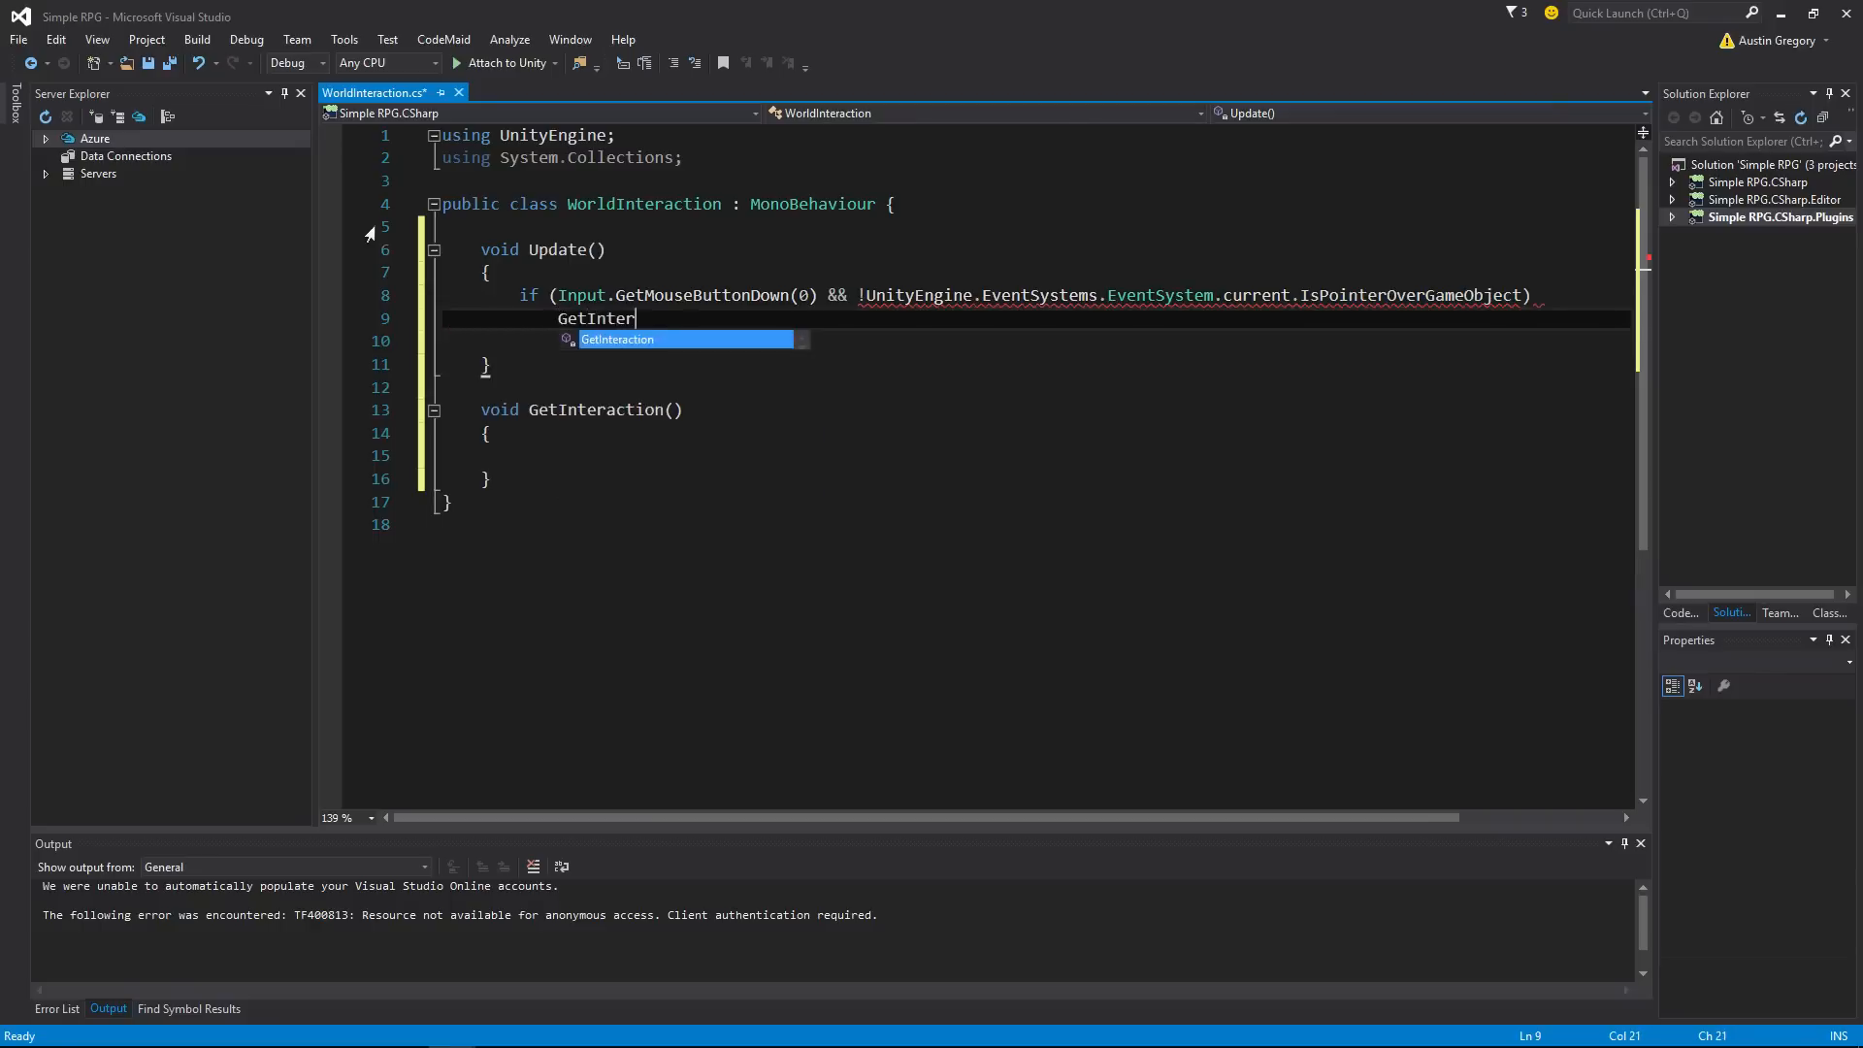
pyautogui.press('Tab')
pyautogui.write('();')
pyautogui.hotkey('ctrl', 's')
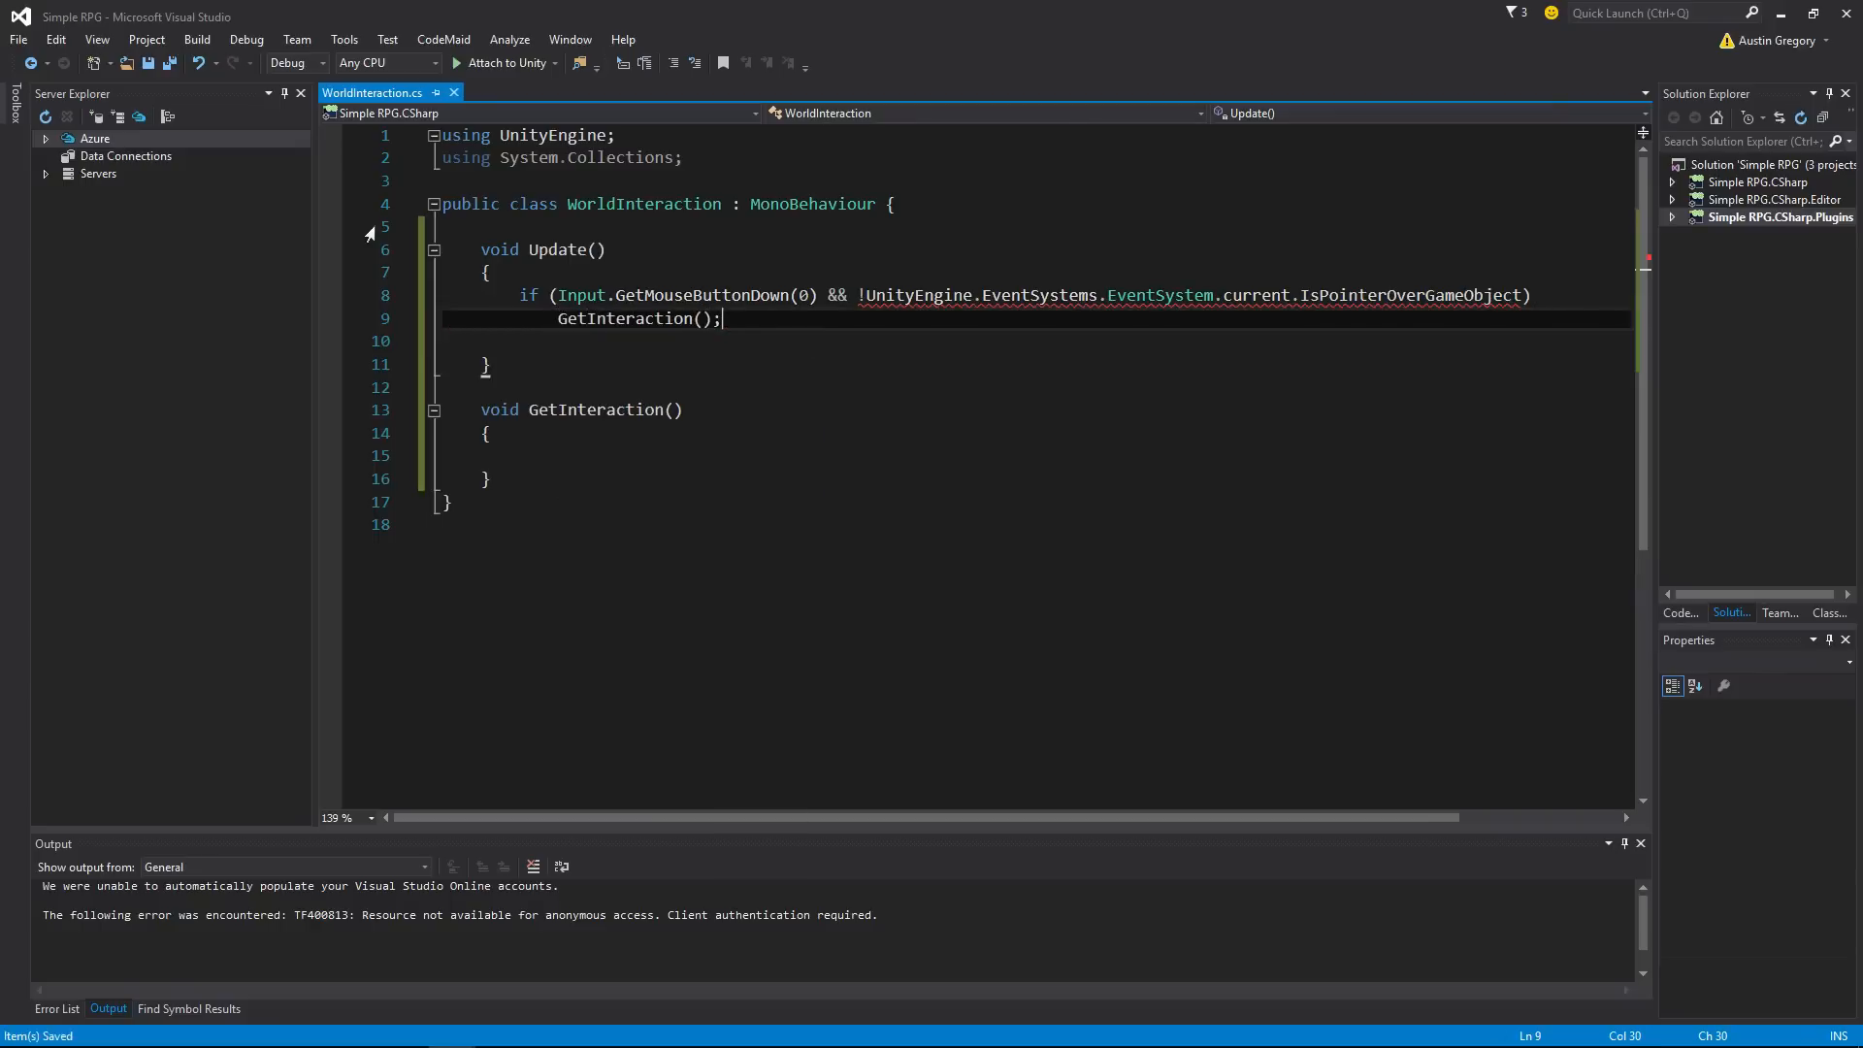
# Step: Declare Ray interactionRay inside GetInteraction() and assign it Camera.main.ScreenPointToRay
pyautogui.click(539, 456)
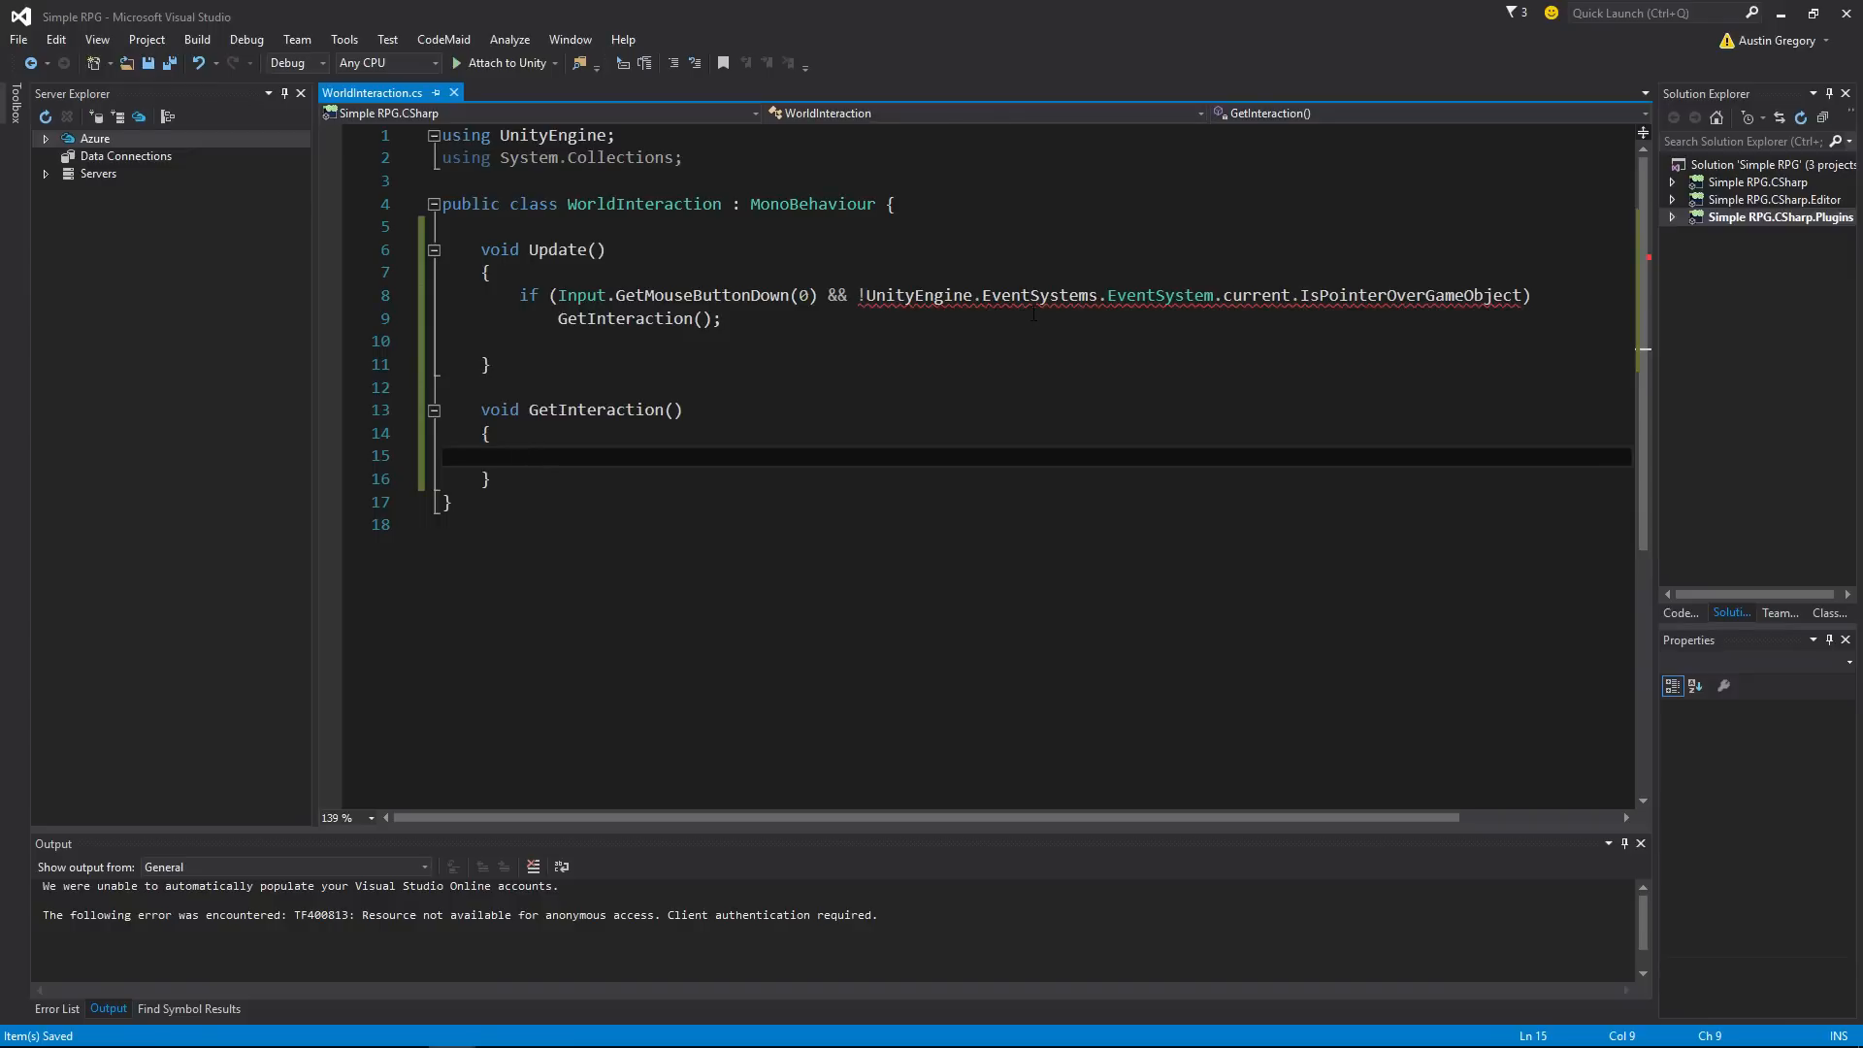
pyautogui.write('Ray')
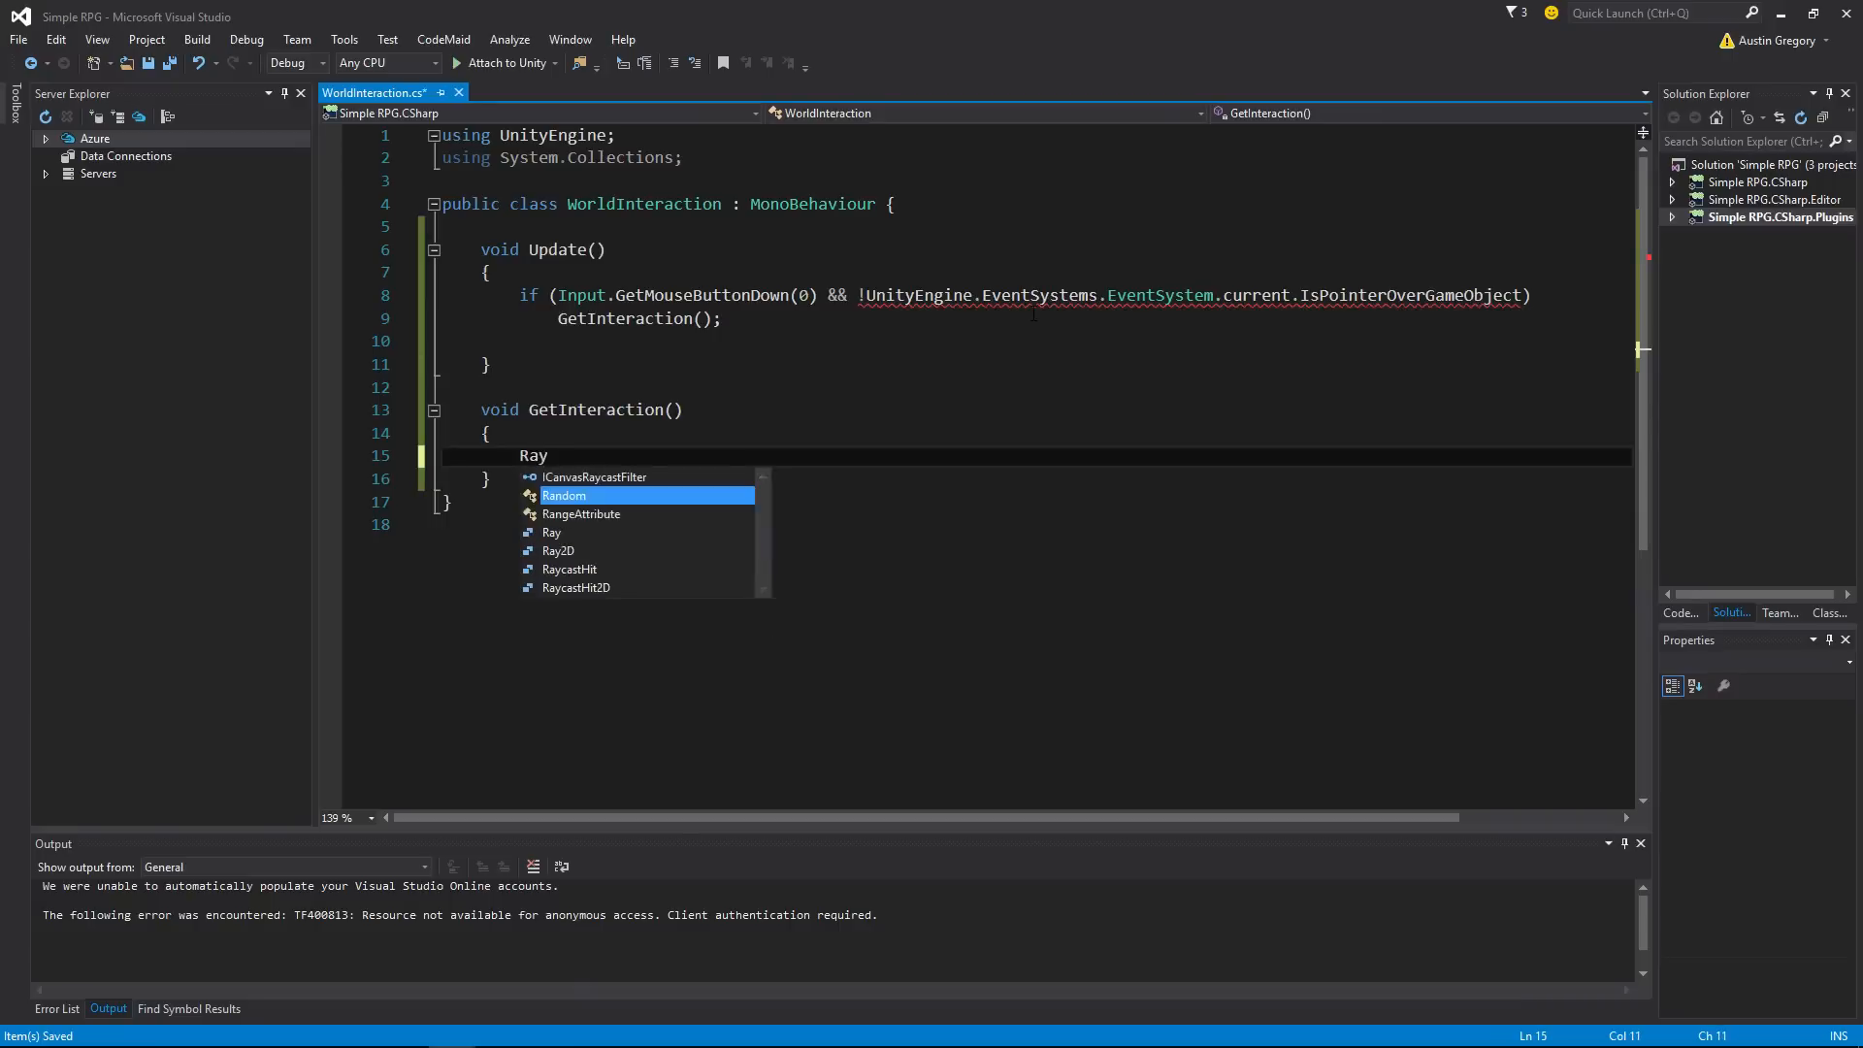
pyautogui.press('Escape')
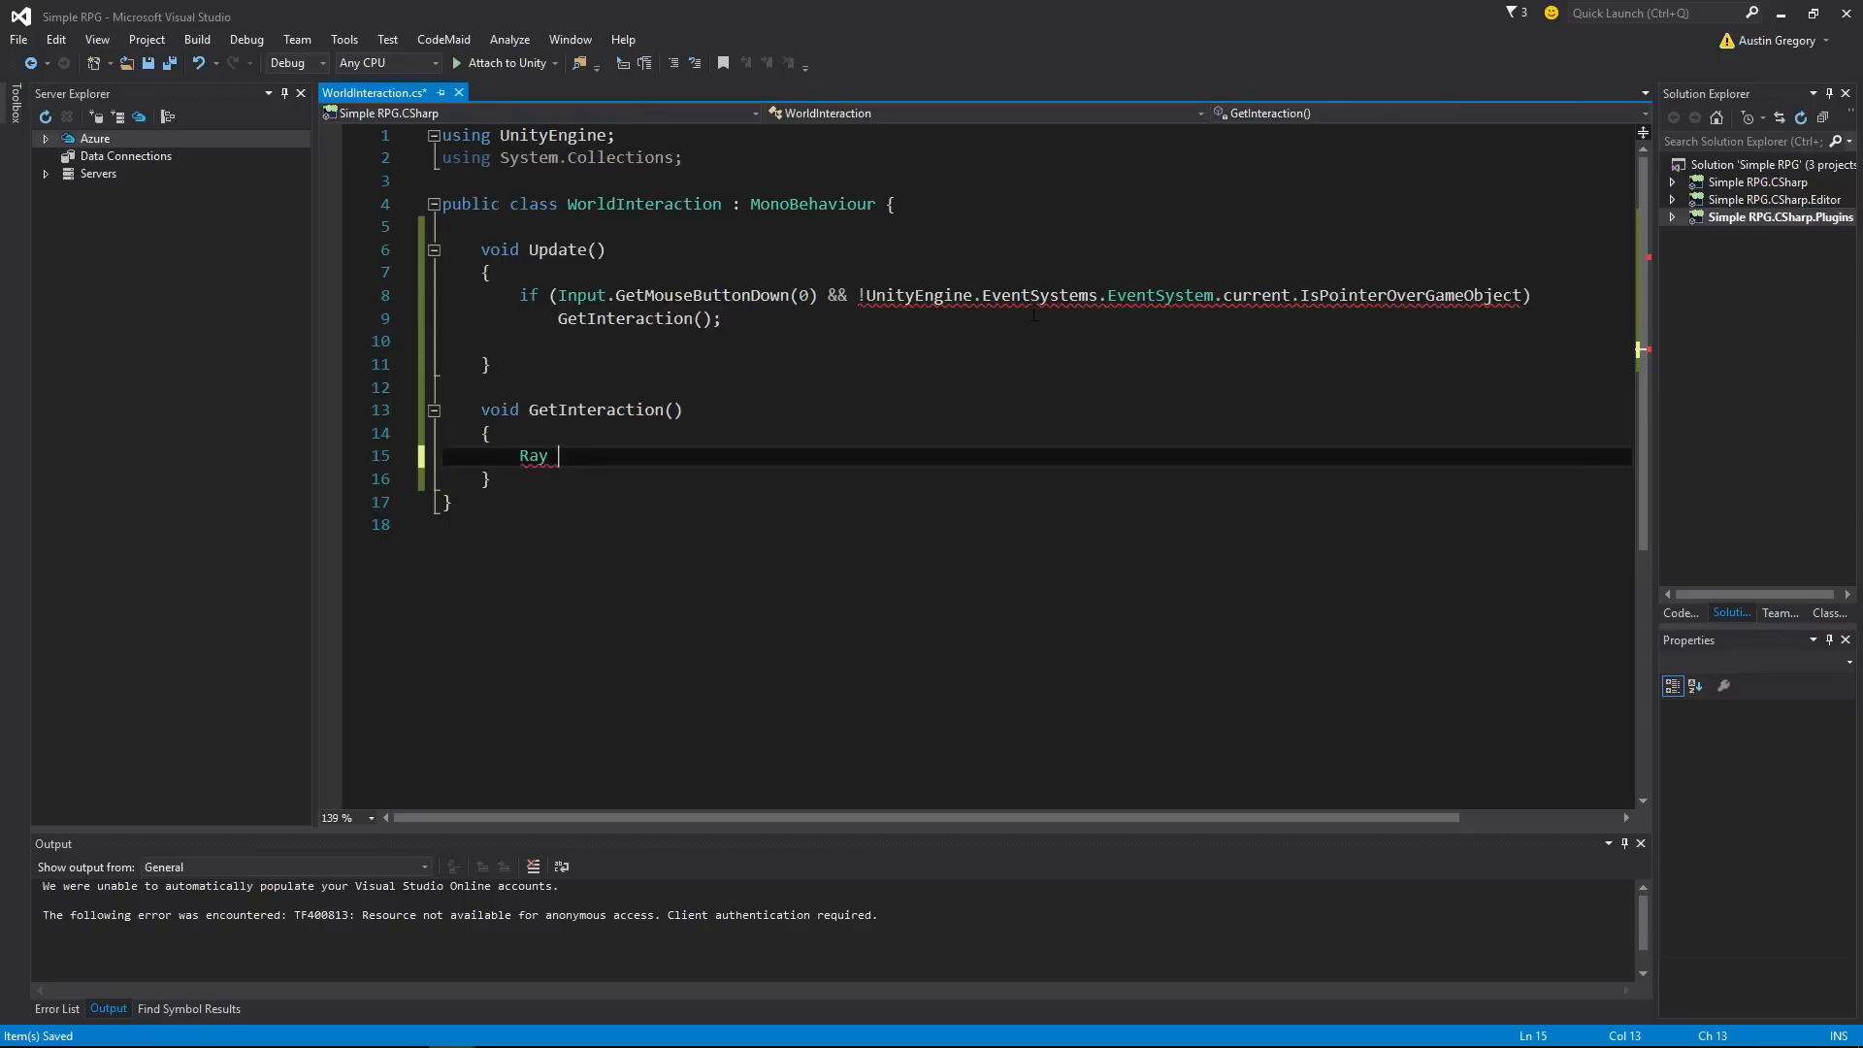
pyautogui.write('interactionRay =')
pyautogui.write('Camera.main')
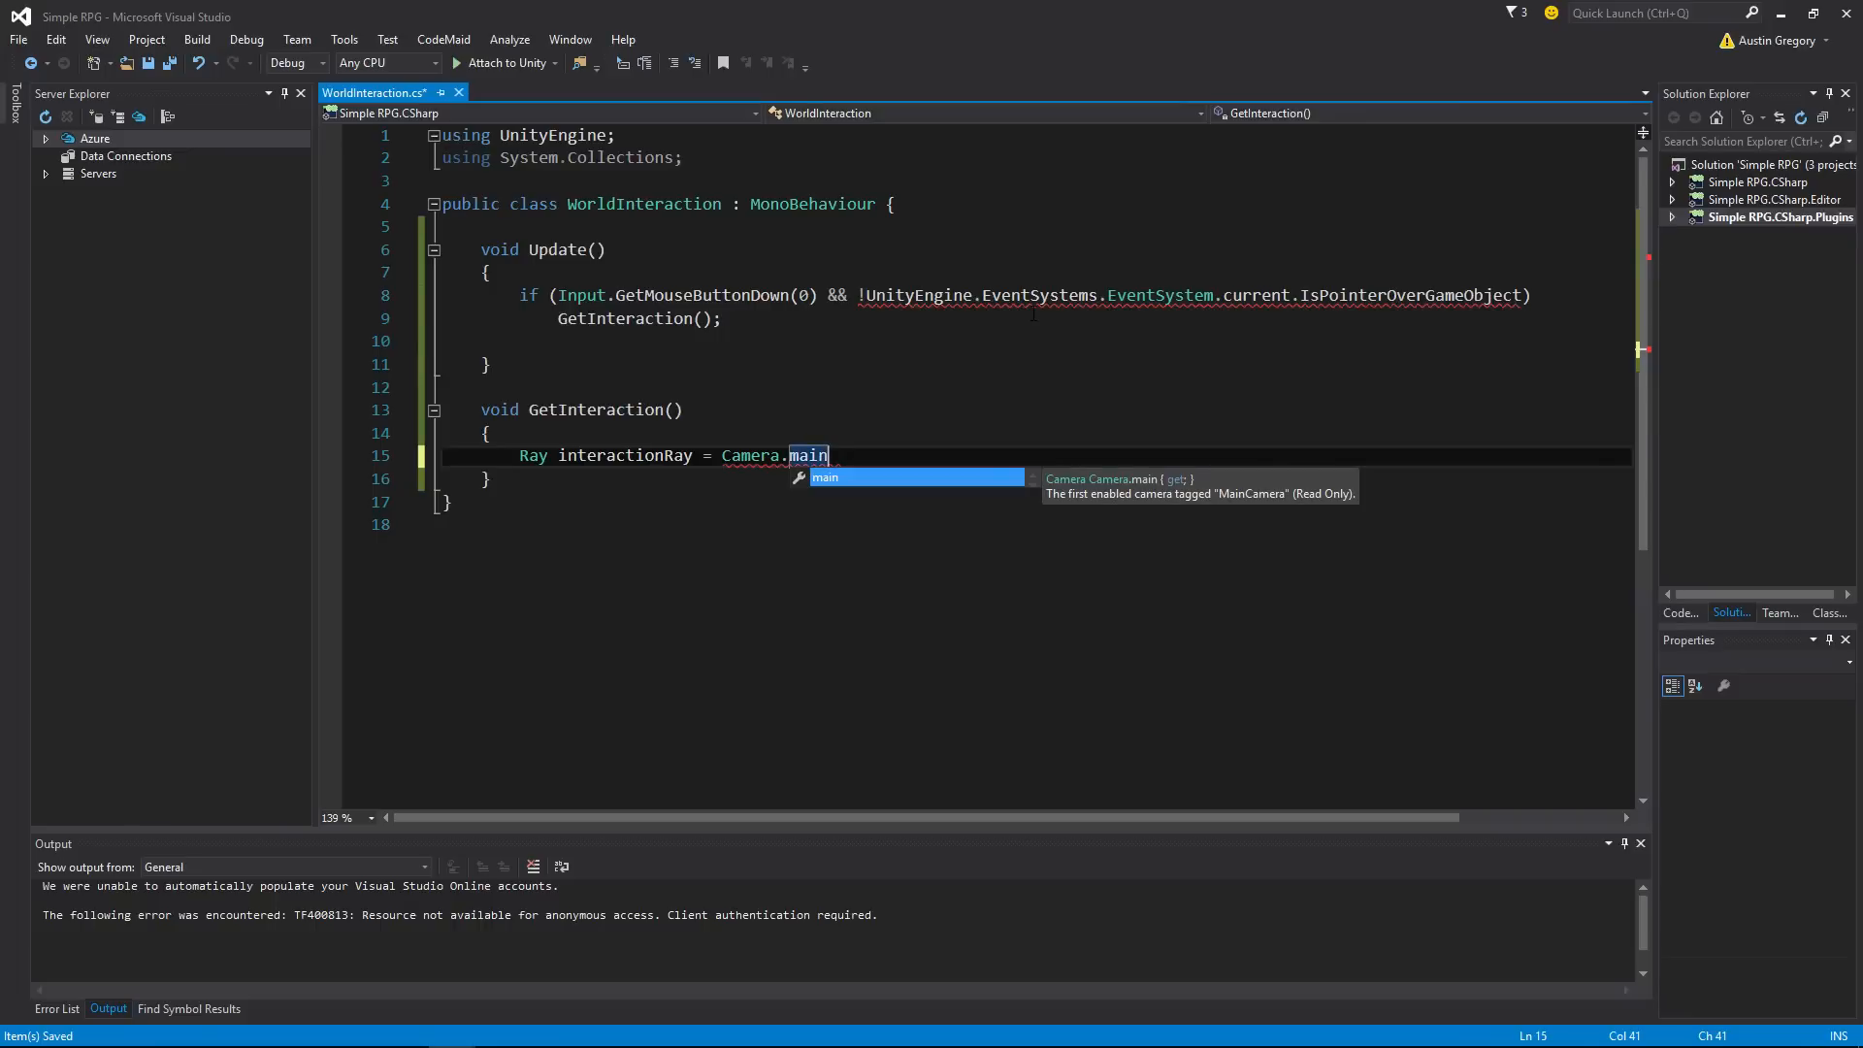
pyautogui.write('.')
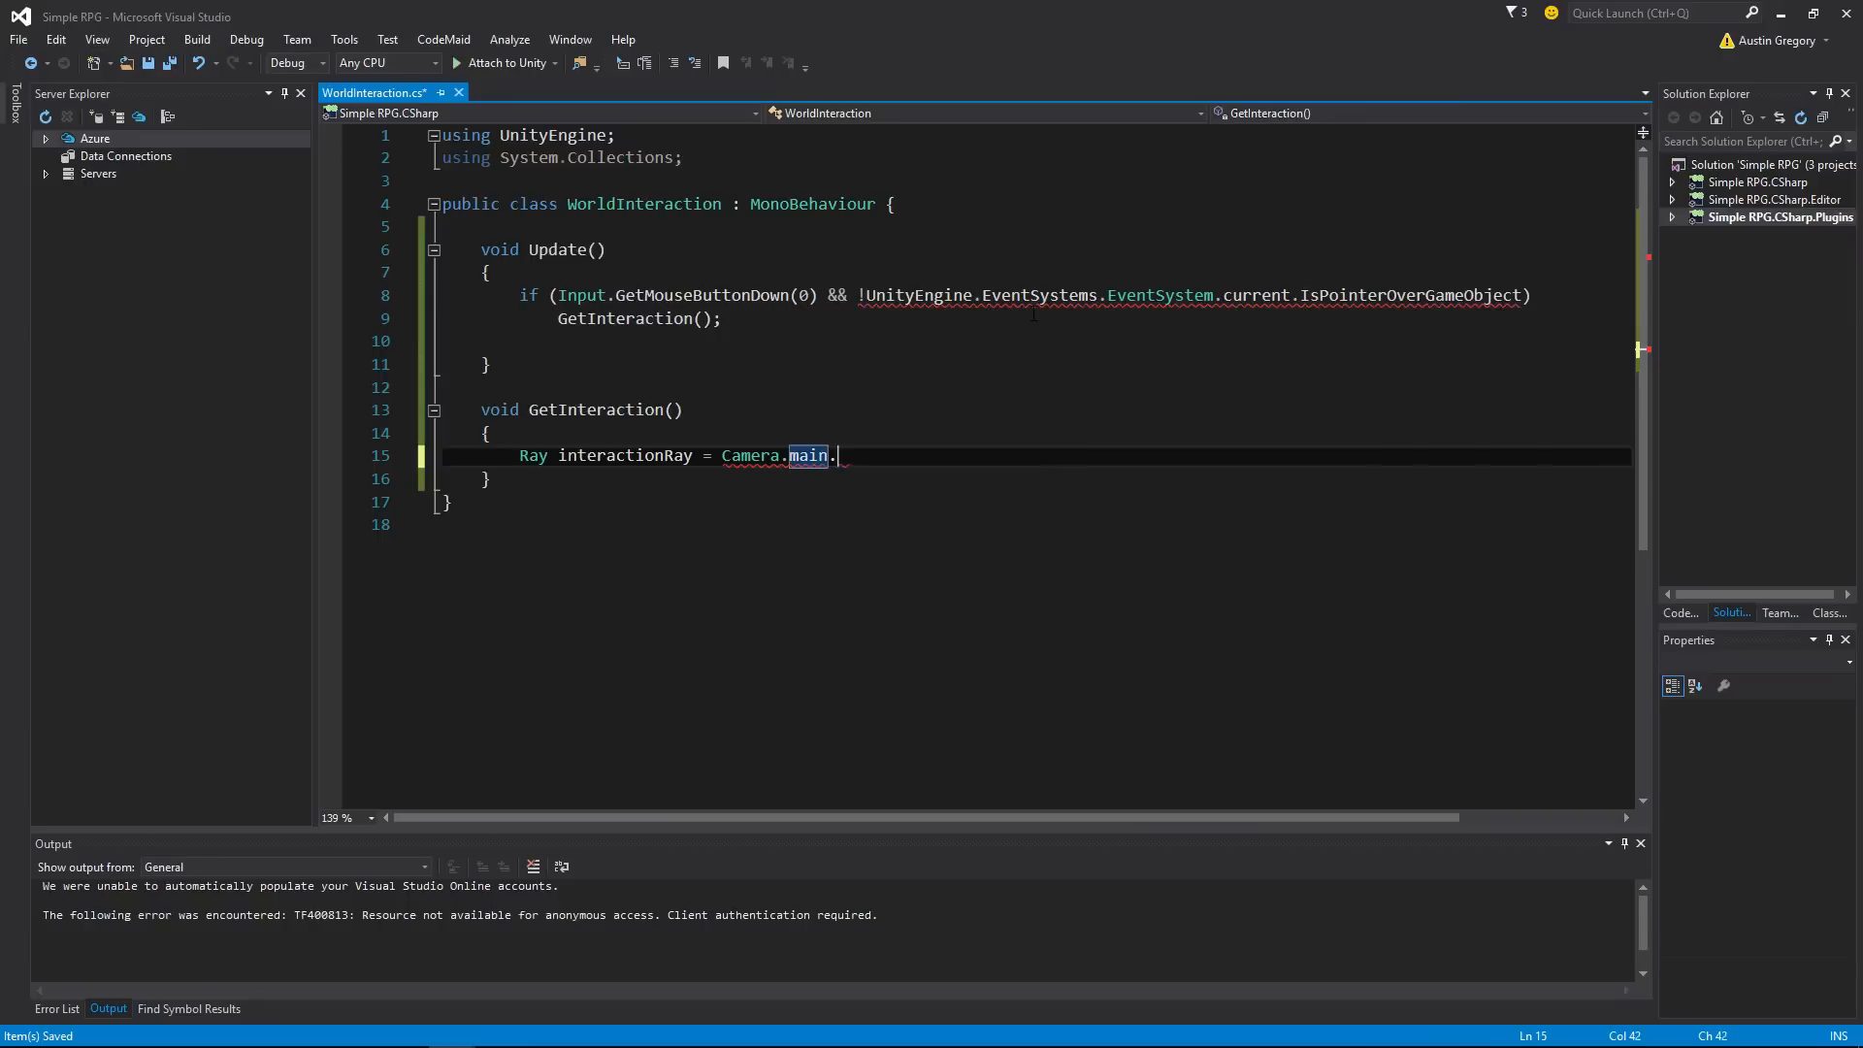
pyautogui.write('sCreenpo')
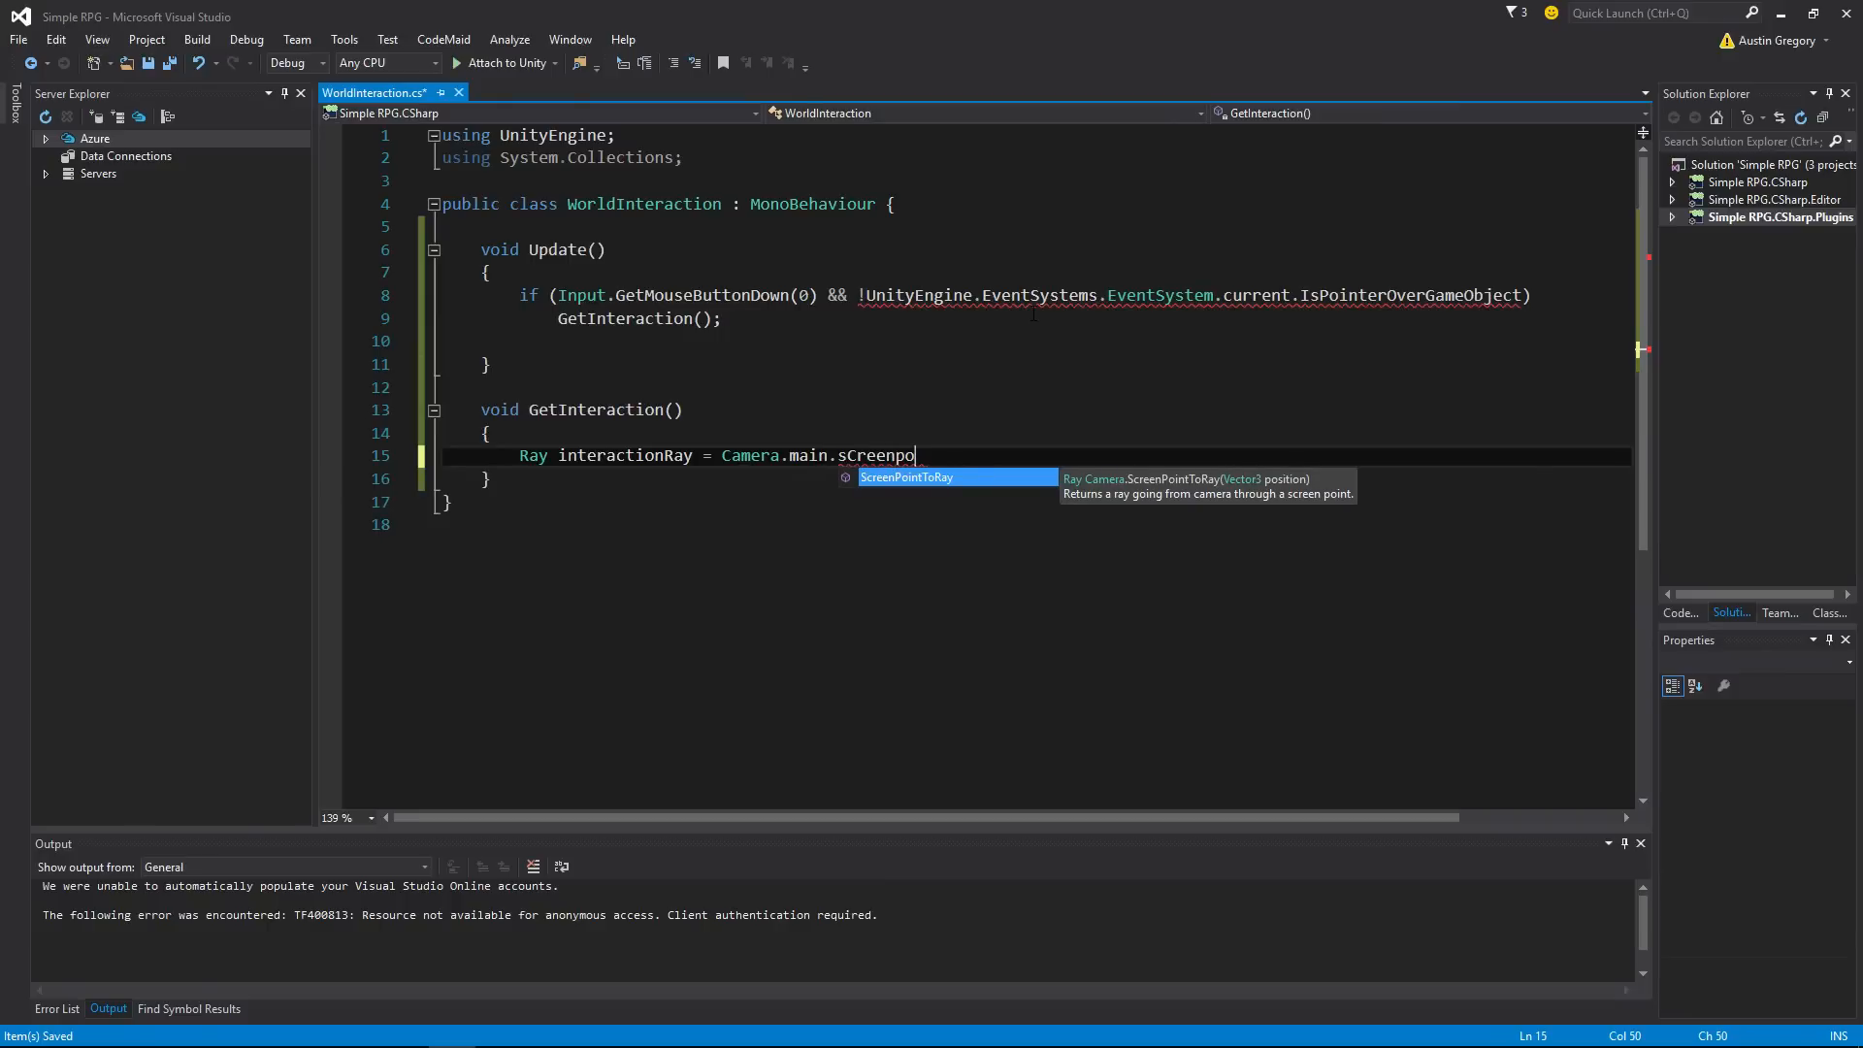
pyautogui.press('Tab')
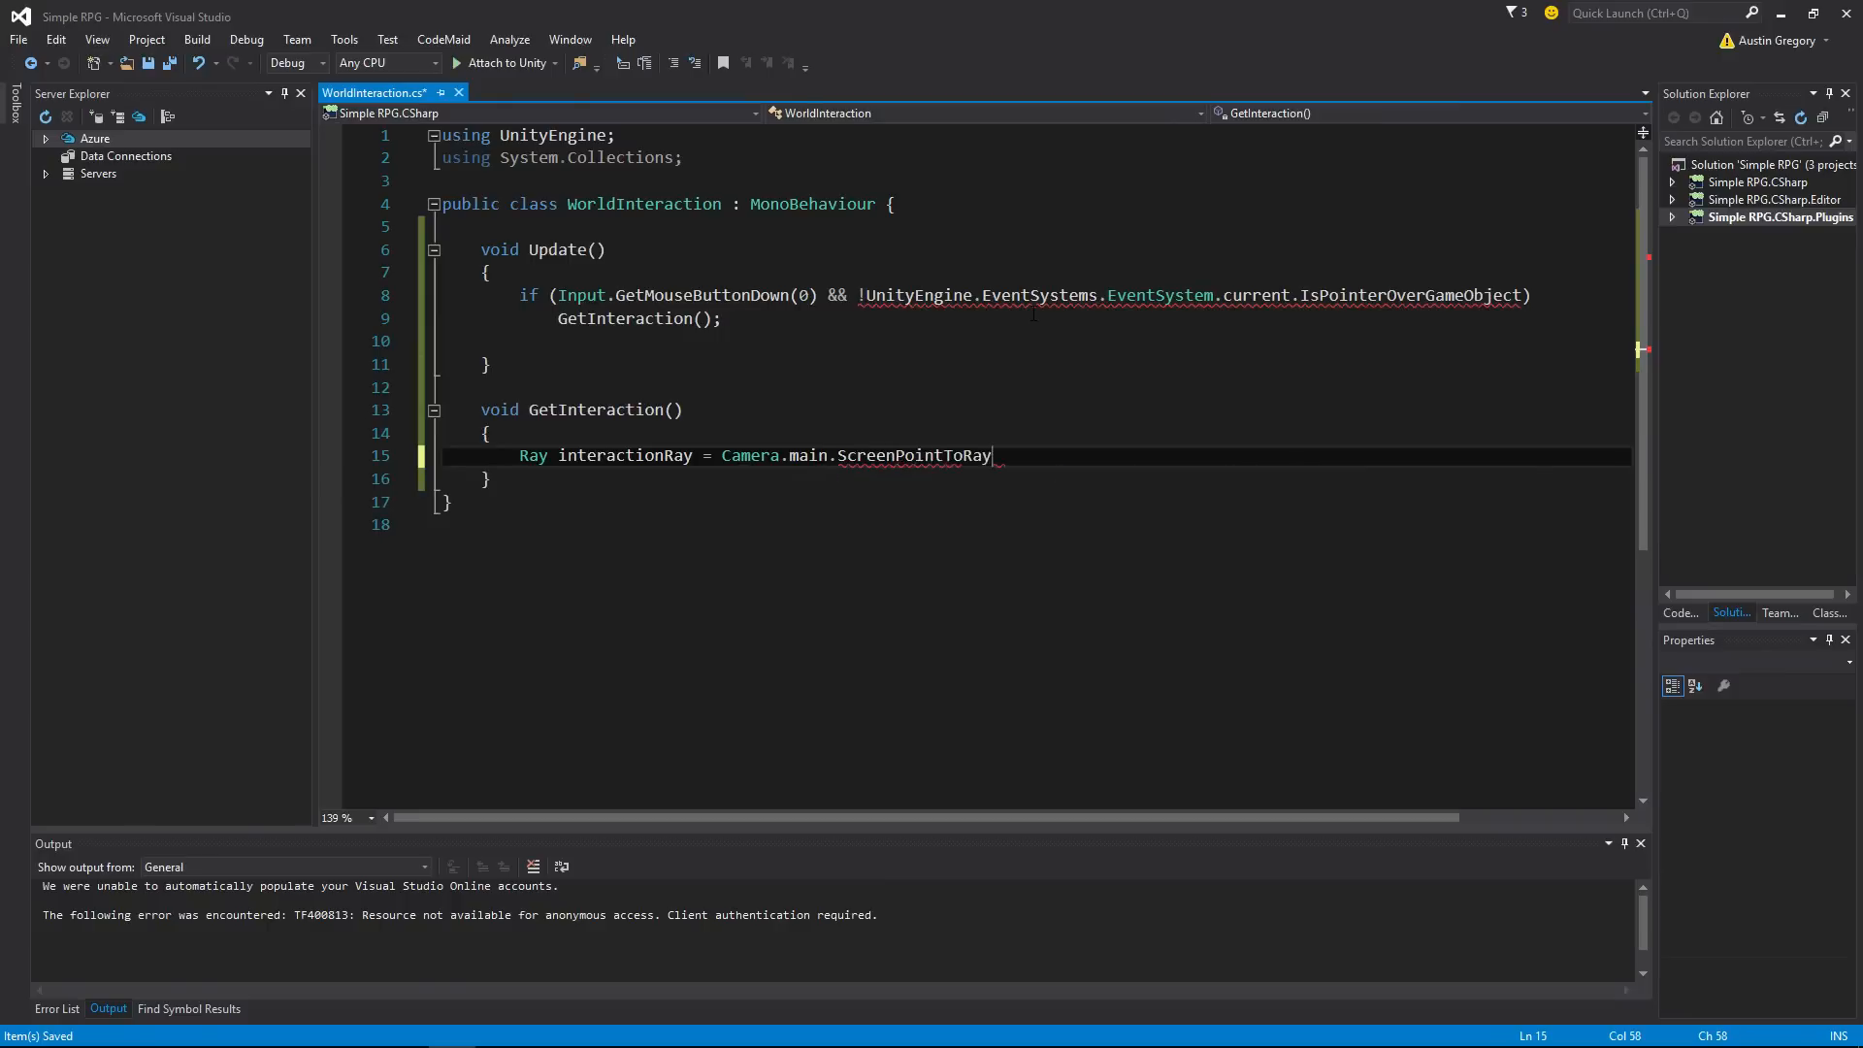
# Step: Complete the ScreenPointToRay call with Input.mousePosition as its argument and a semicolon, and add a new line below
pyautogui.write('();')
pyautogui.press('Left')
pyautogui.press('Left')
pyautogui.write('Input.mouse')
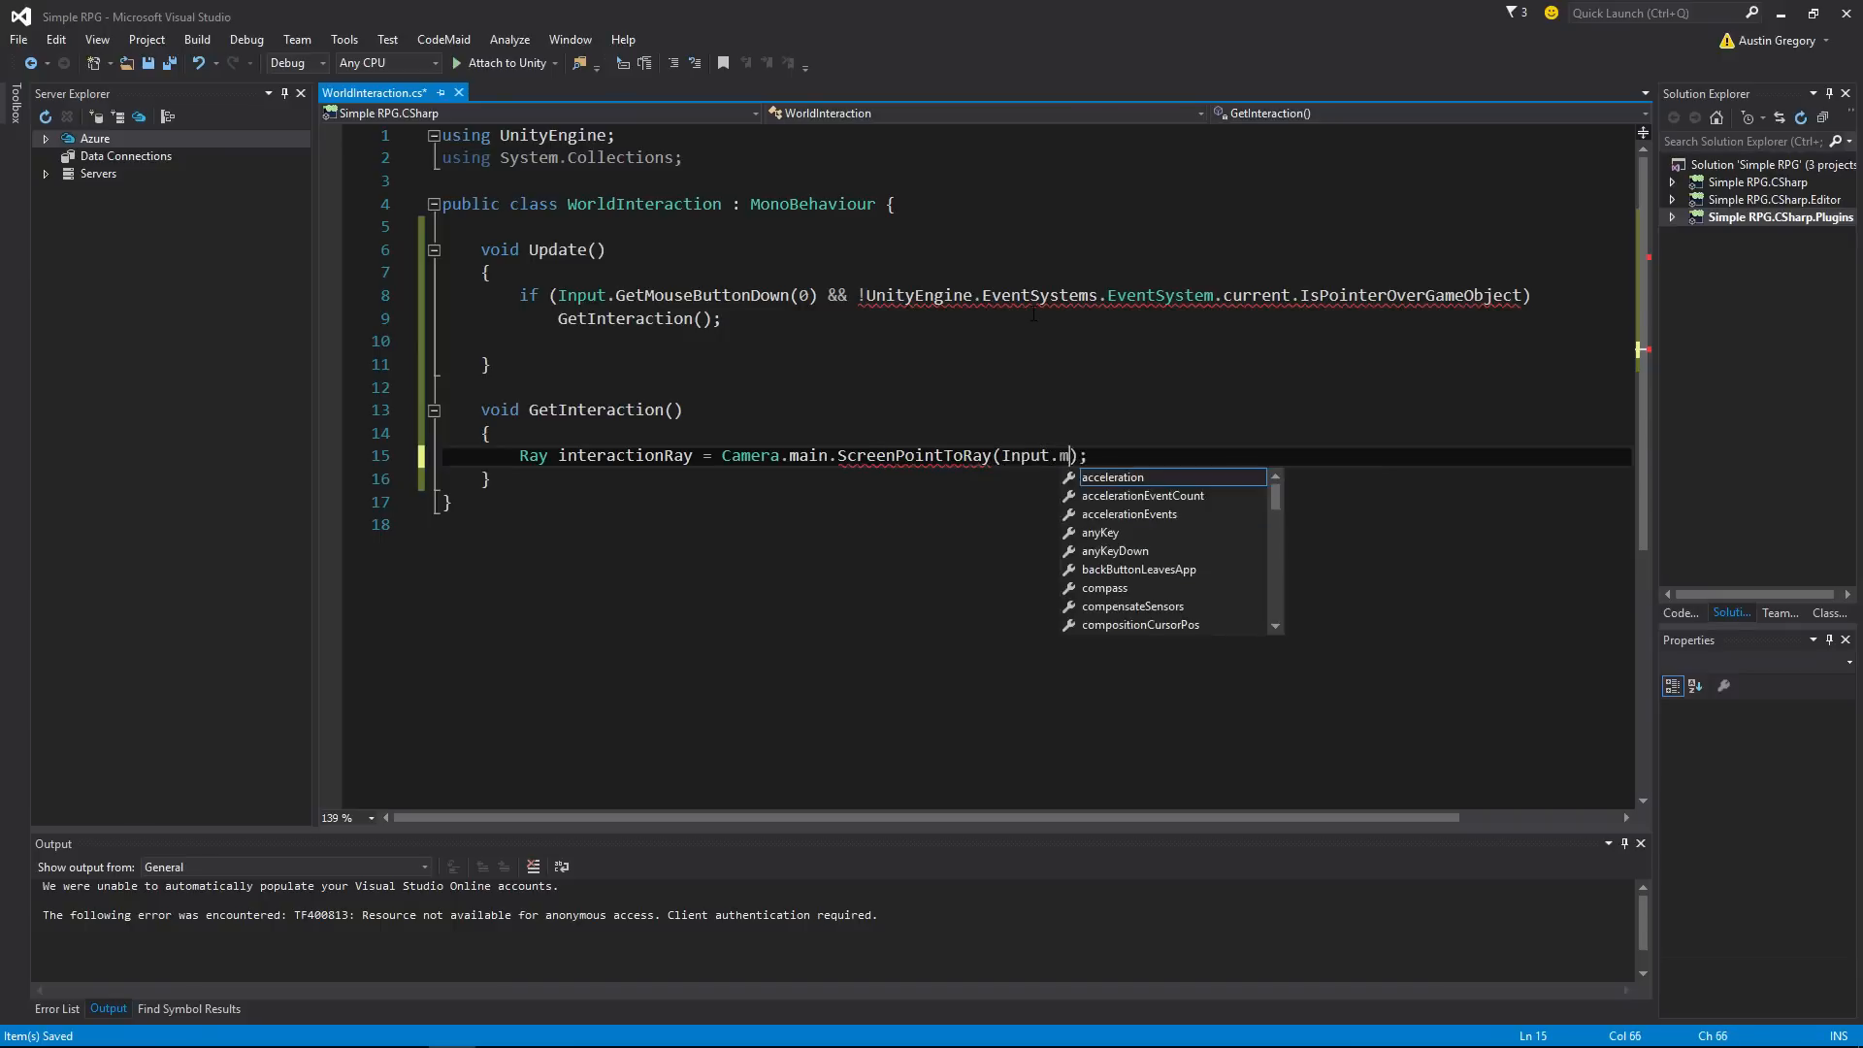
pyautogui.press('Tab')
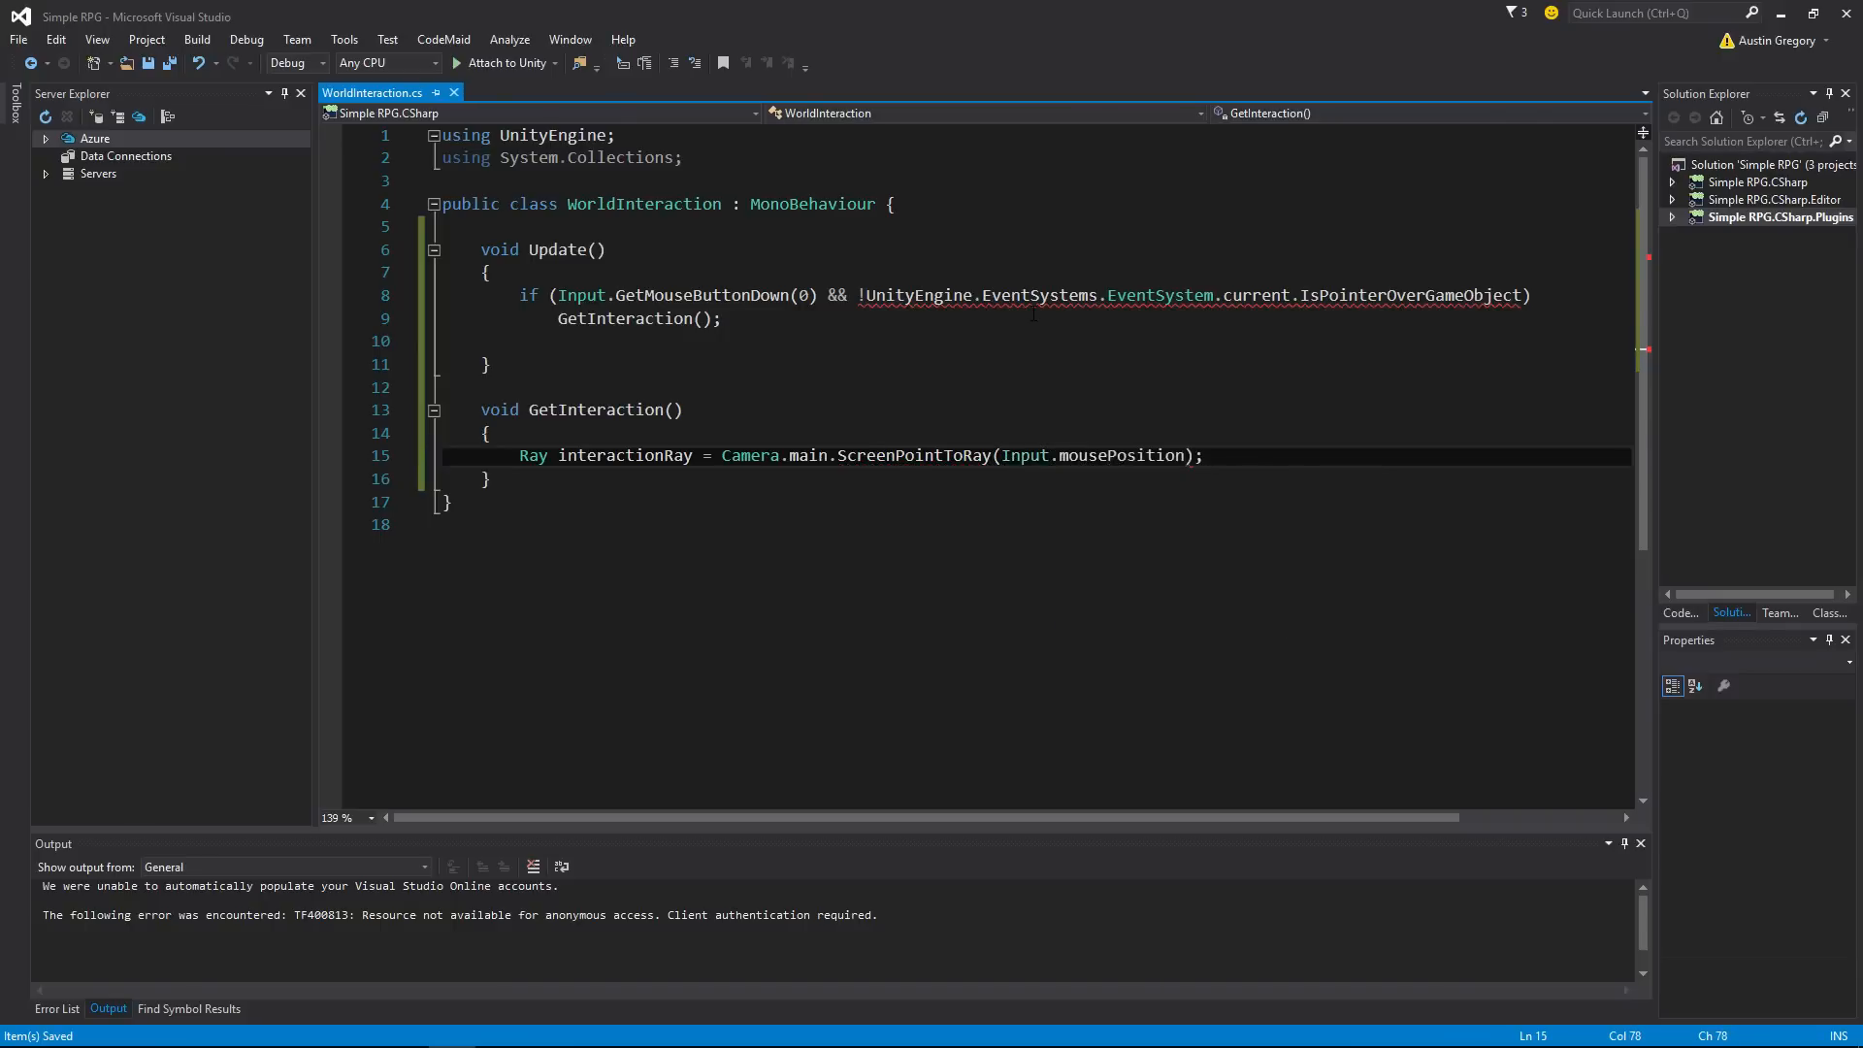
pyautogui.press('End')
pyautogui.press('Return')
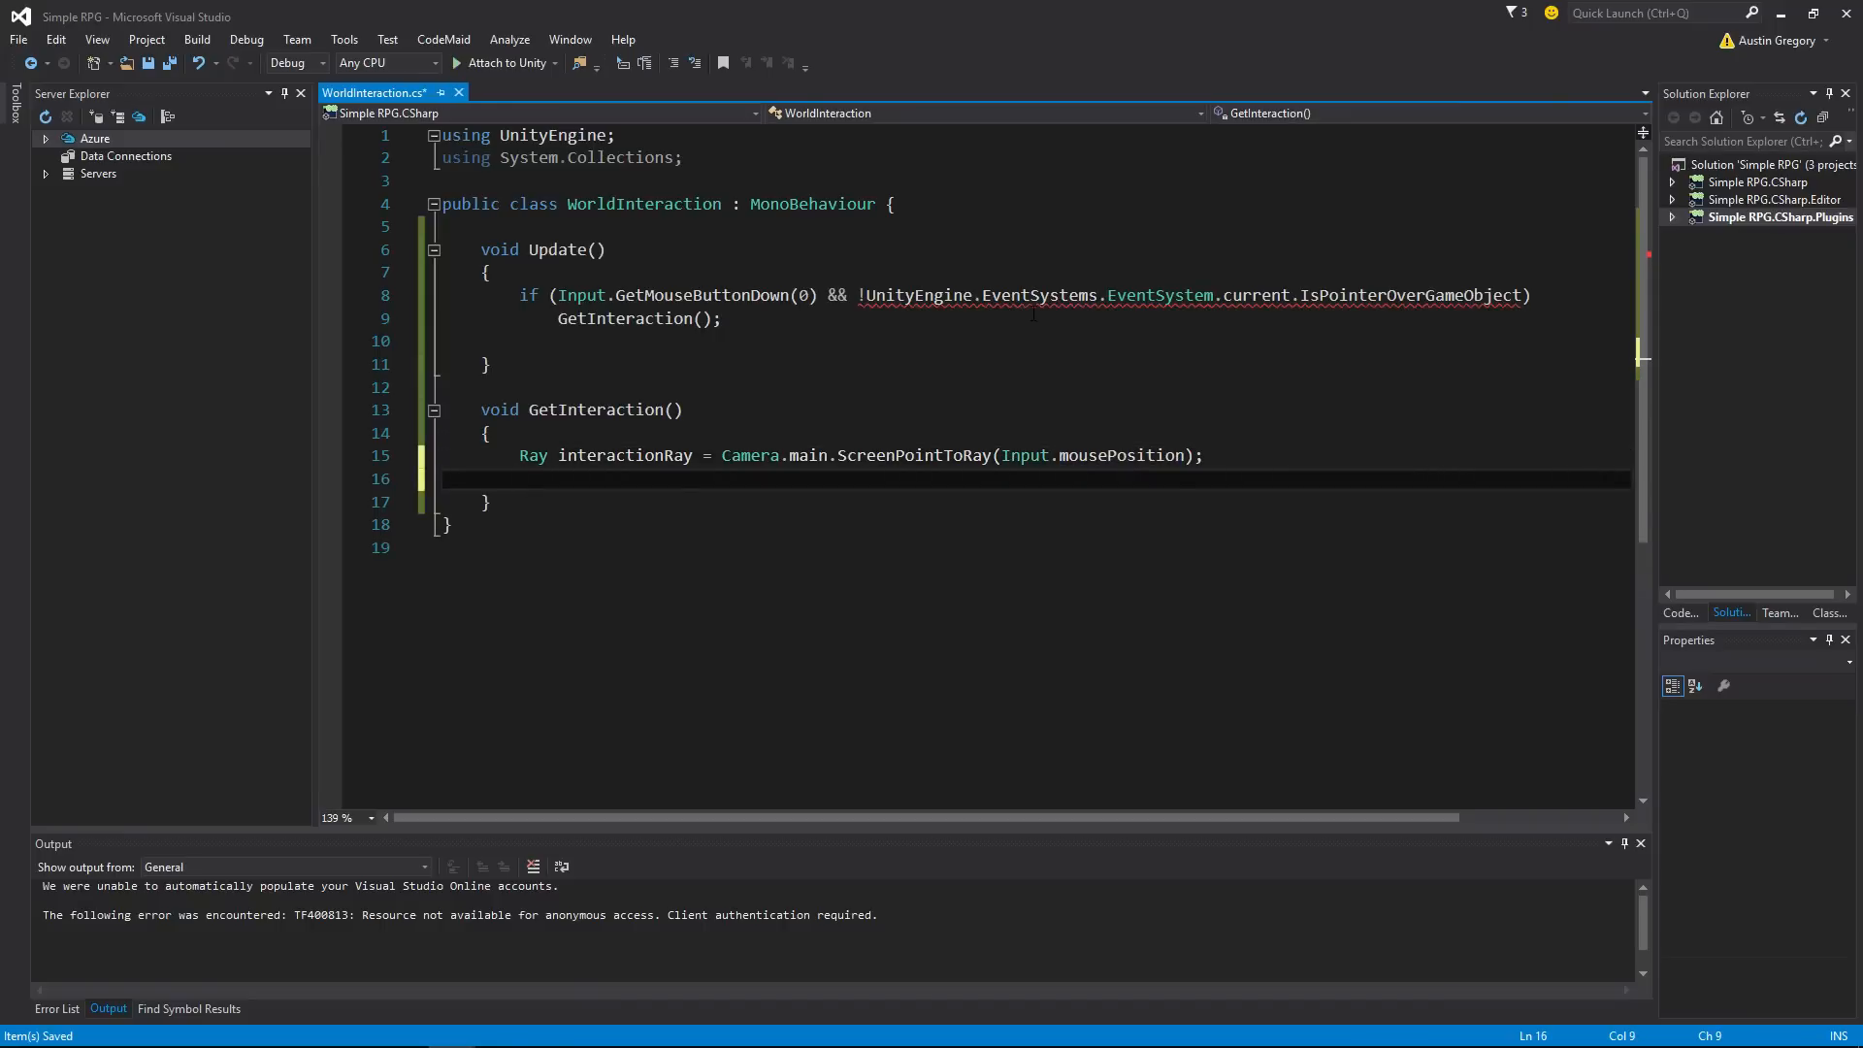
# Step: Add the missing call parentheses () after IsPointerOverGameObject in the Update() condition and save the script
pyautogui.moveTo(1117, 305)
pyautogui.click(1640, 254)
pyautogui.write('()')
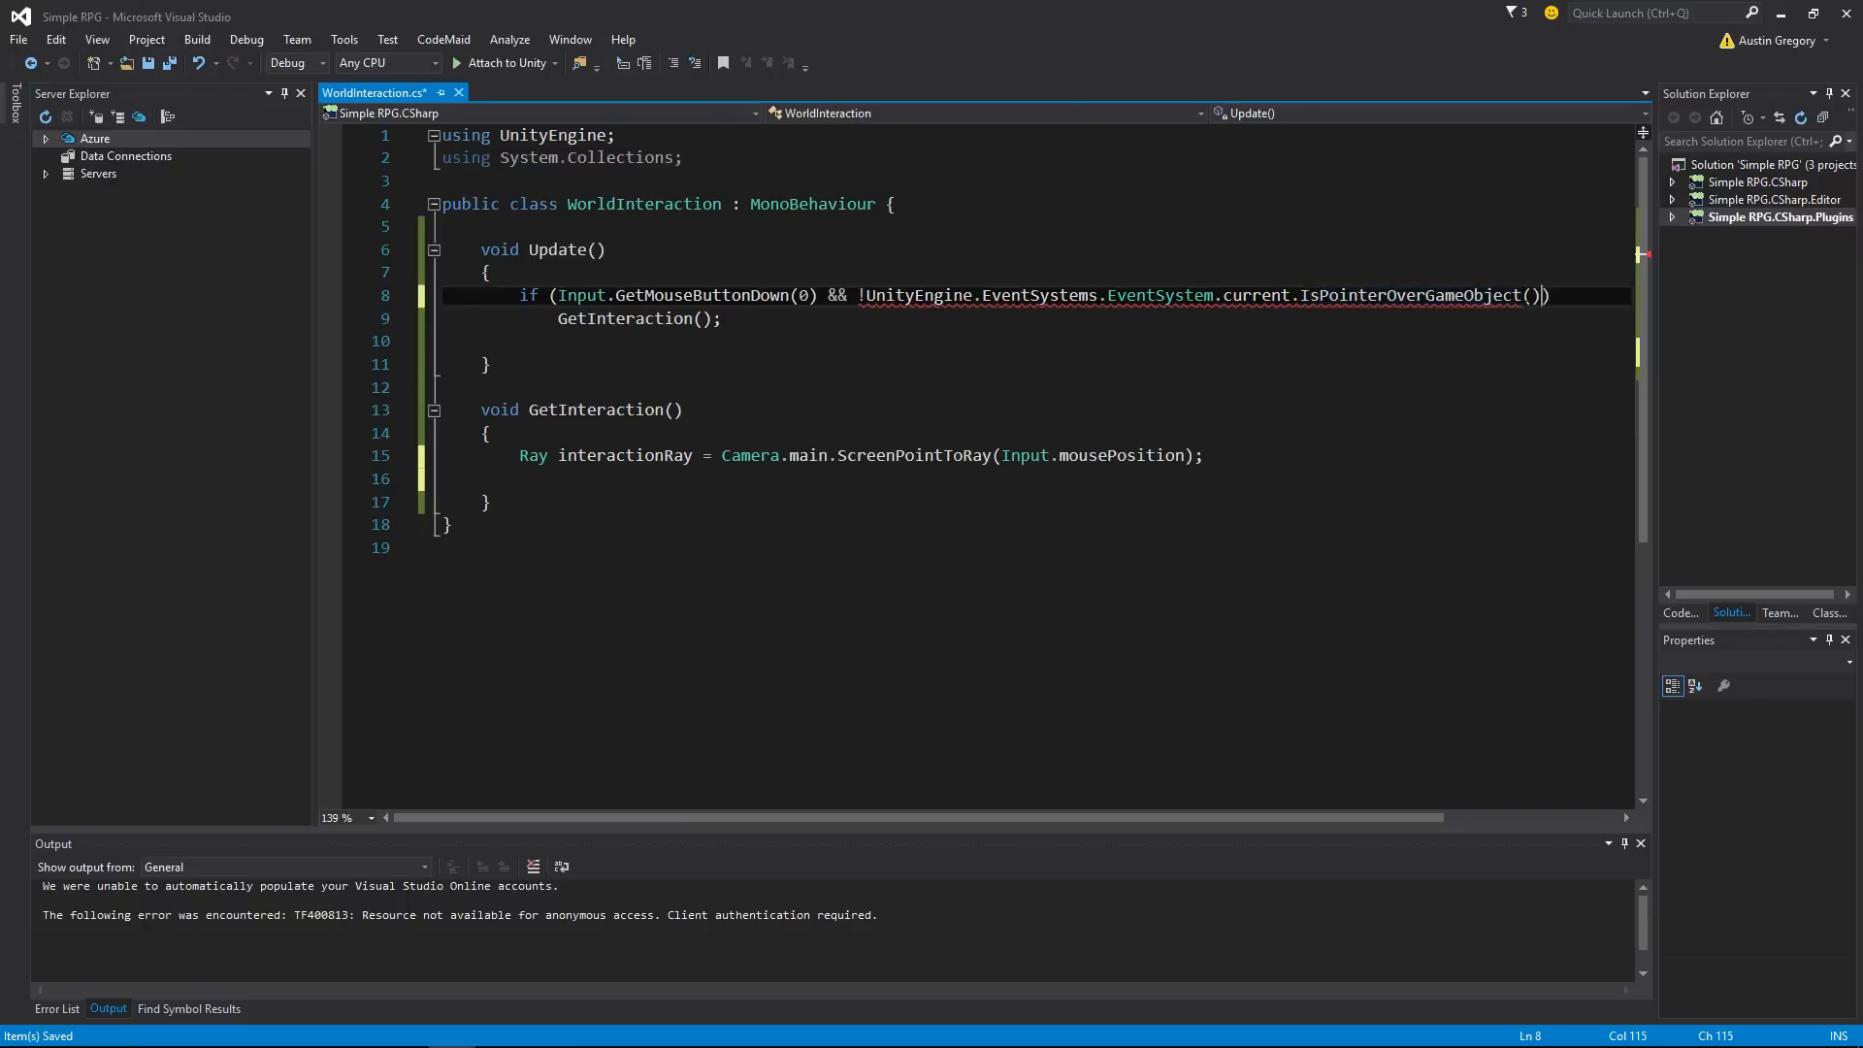
pyautogui.hotkey('ctrl', 's')
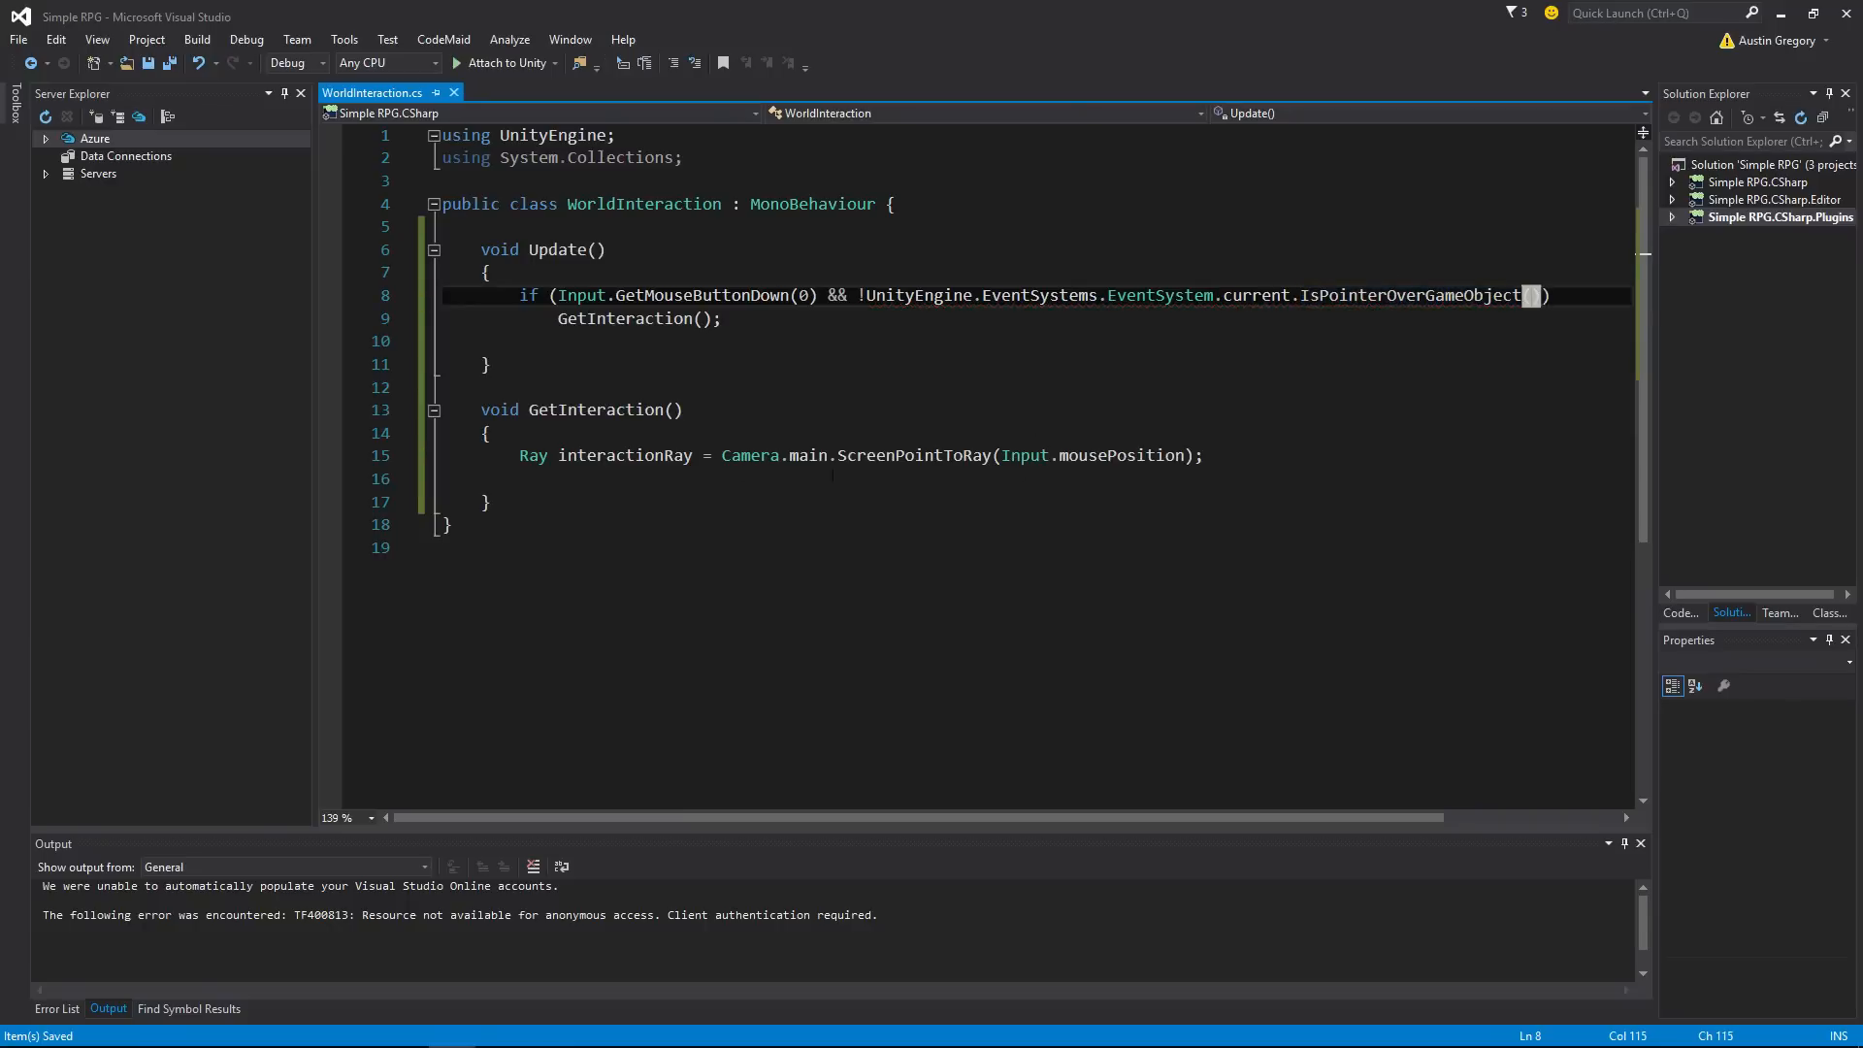
# Step: Declare RaycastHit interactionInfo; below the interactionRay line in GetInteraction(), followed by a new line
pyautogui.click(1052, 489)
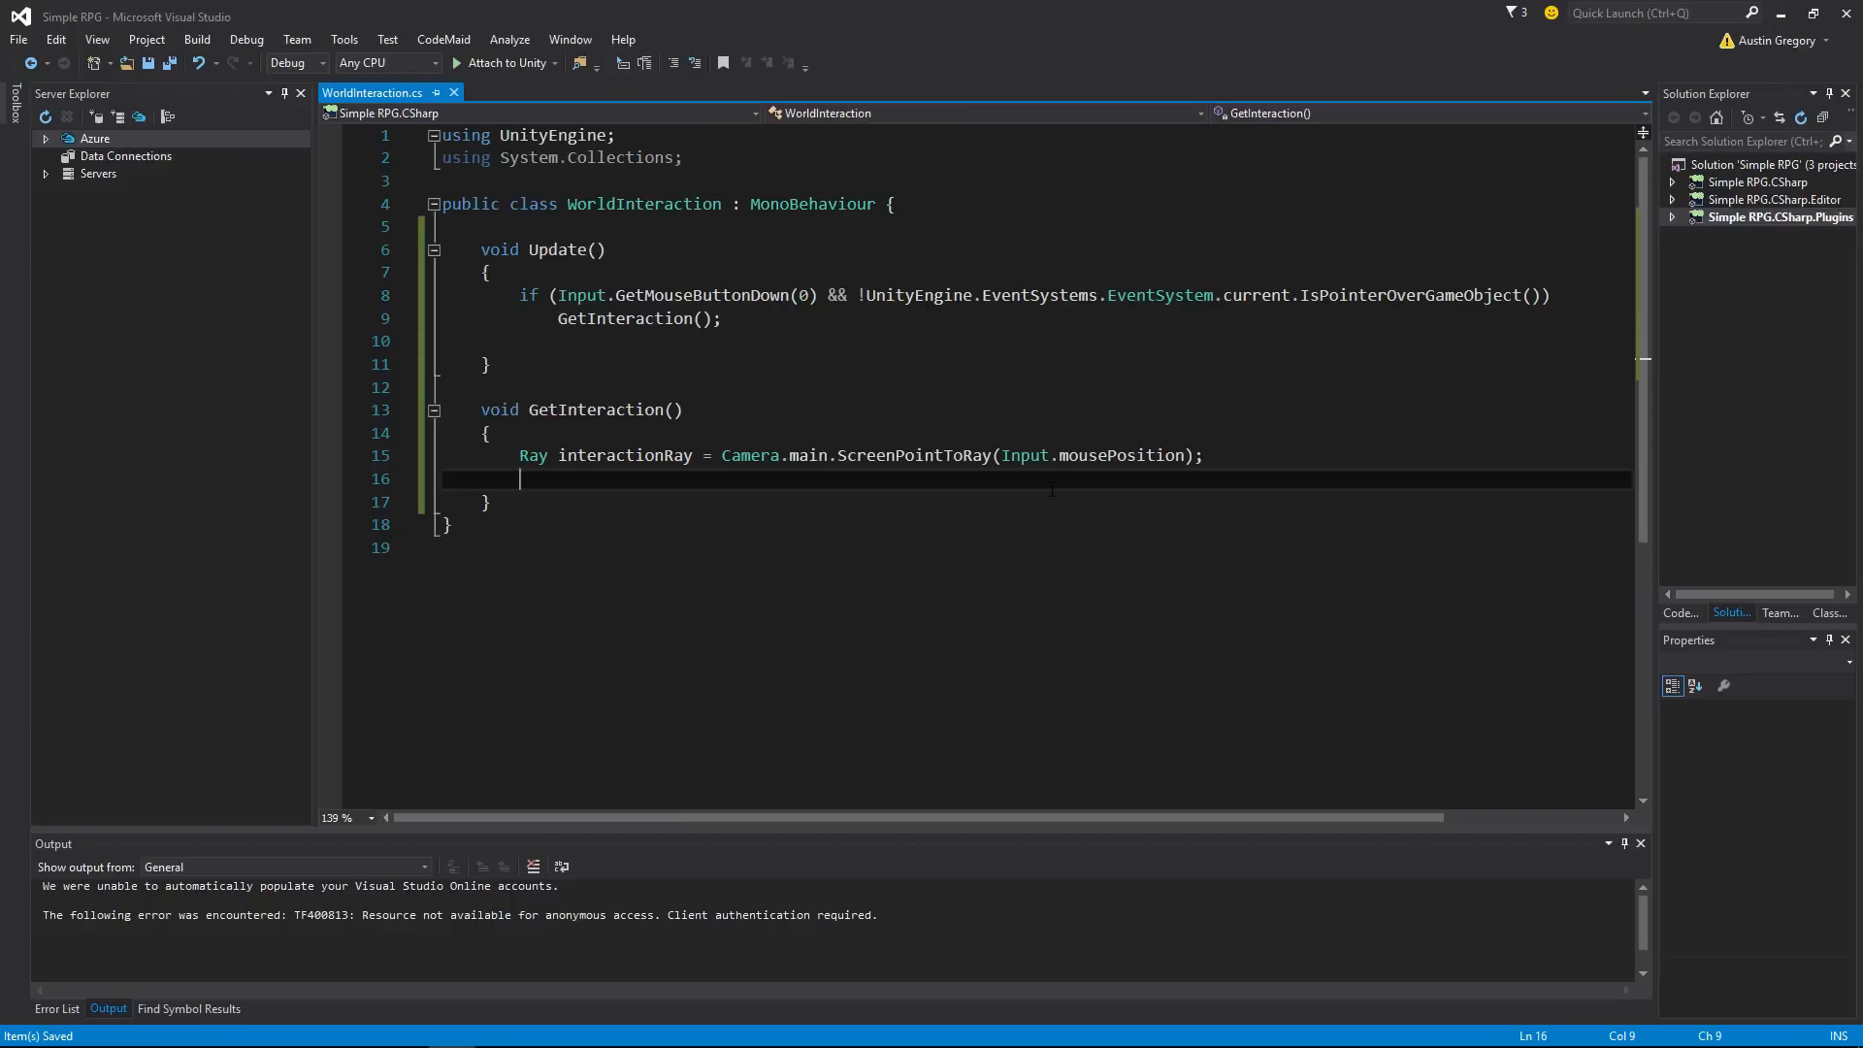
pyautogui.write('Ray')
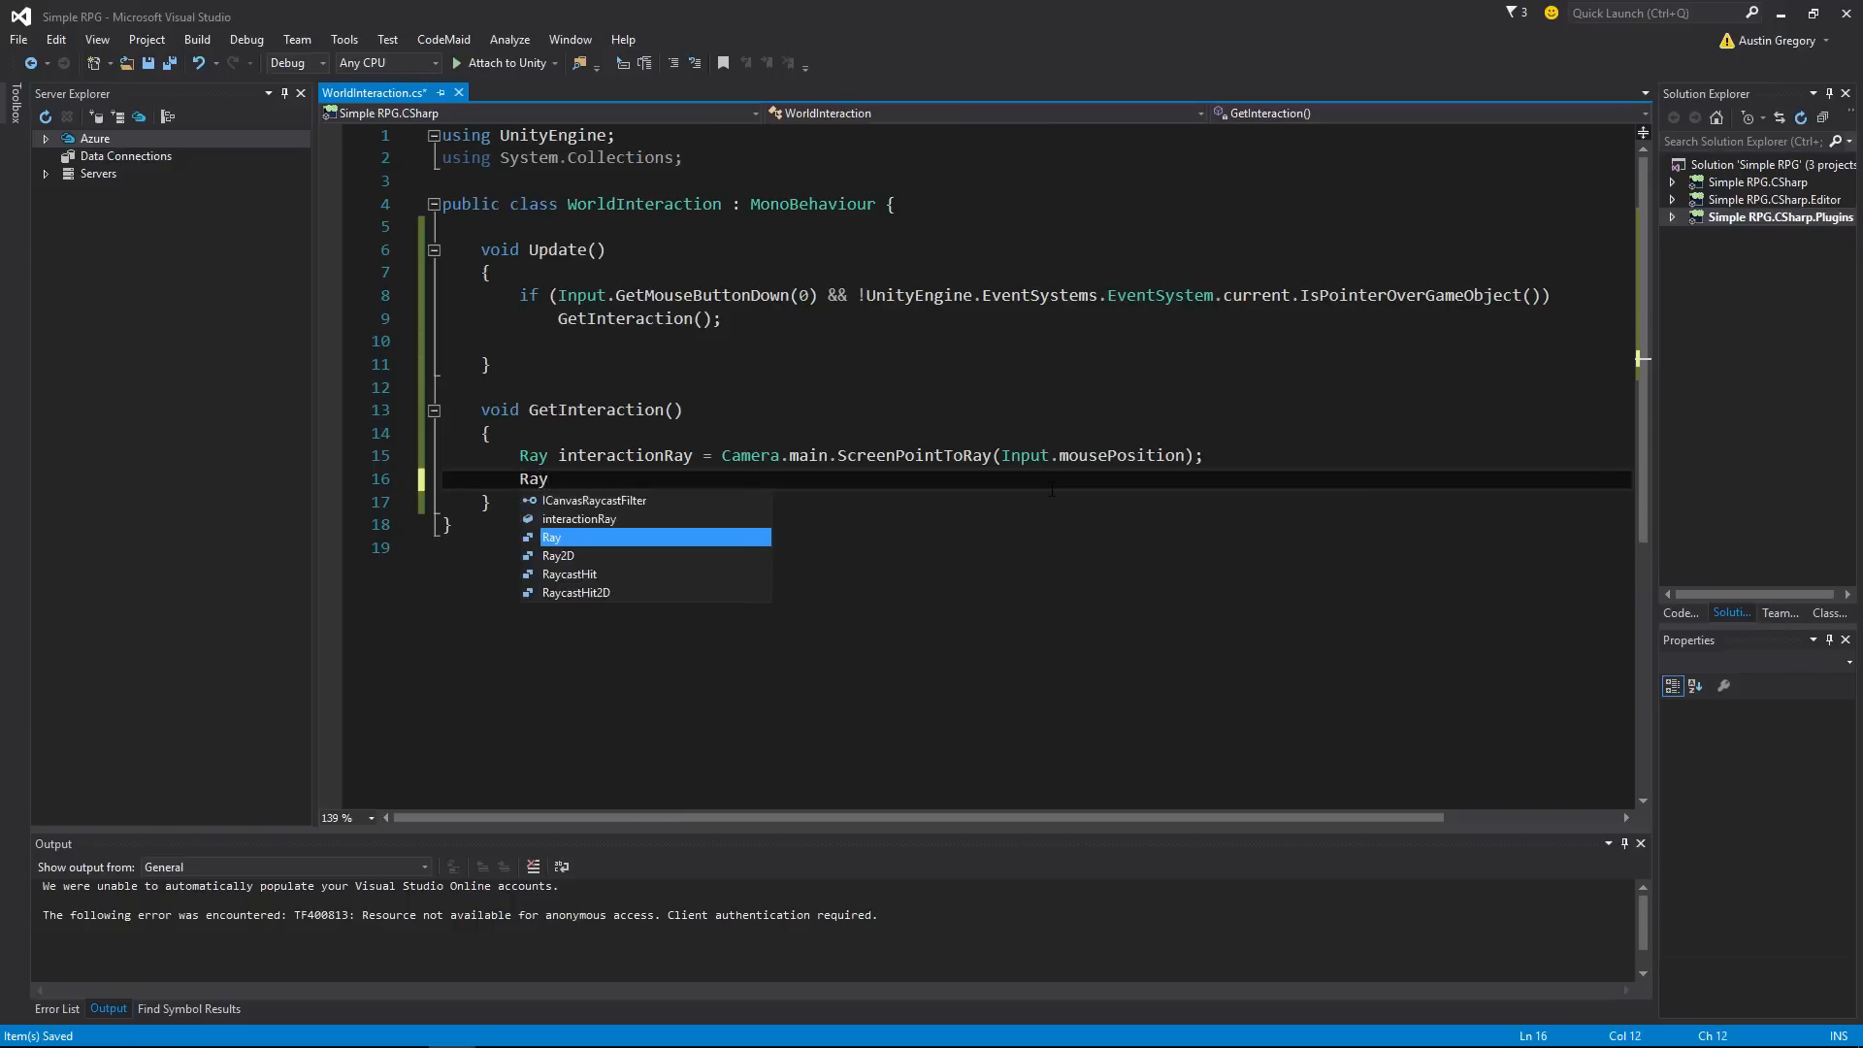
pyautogui.write('castHit')
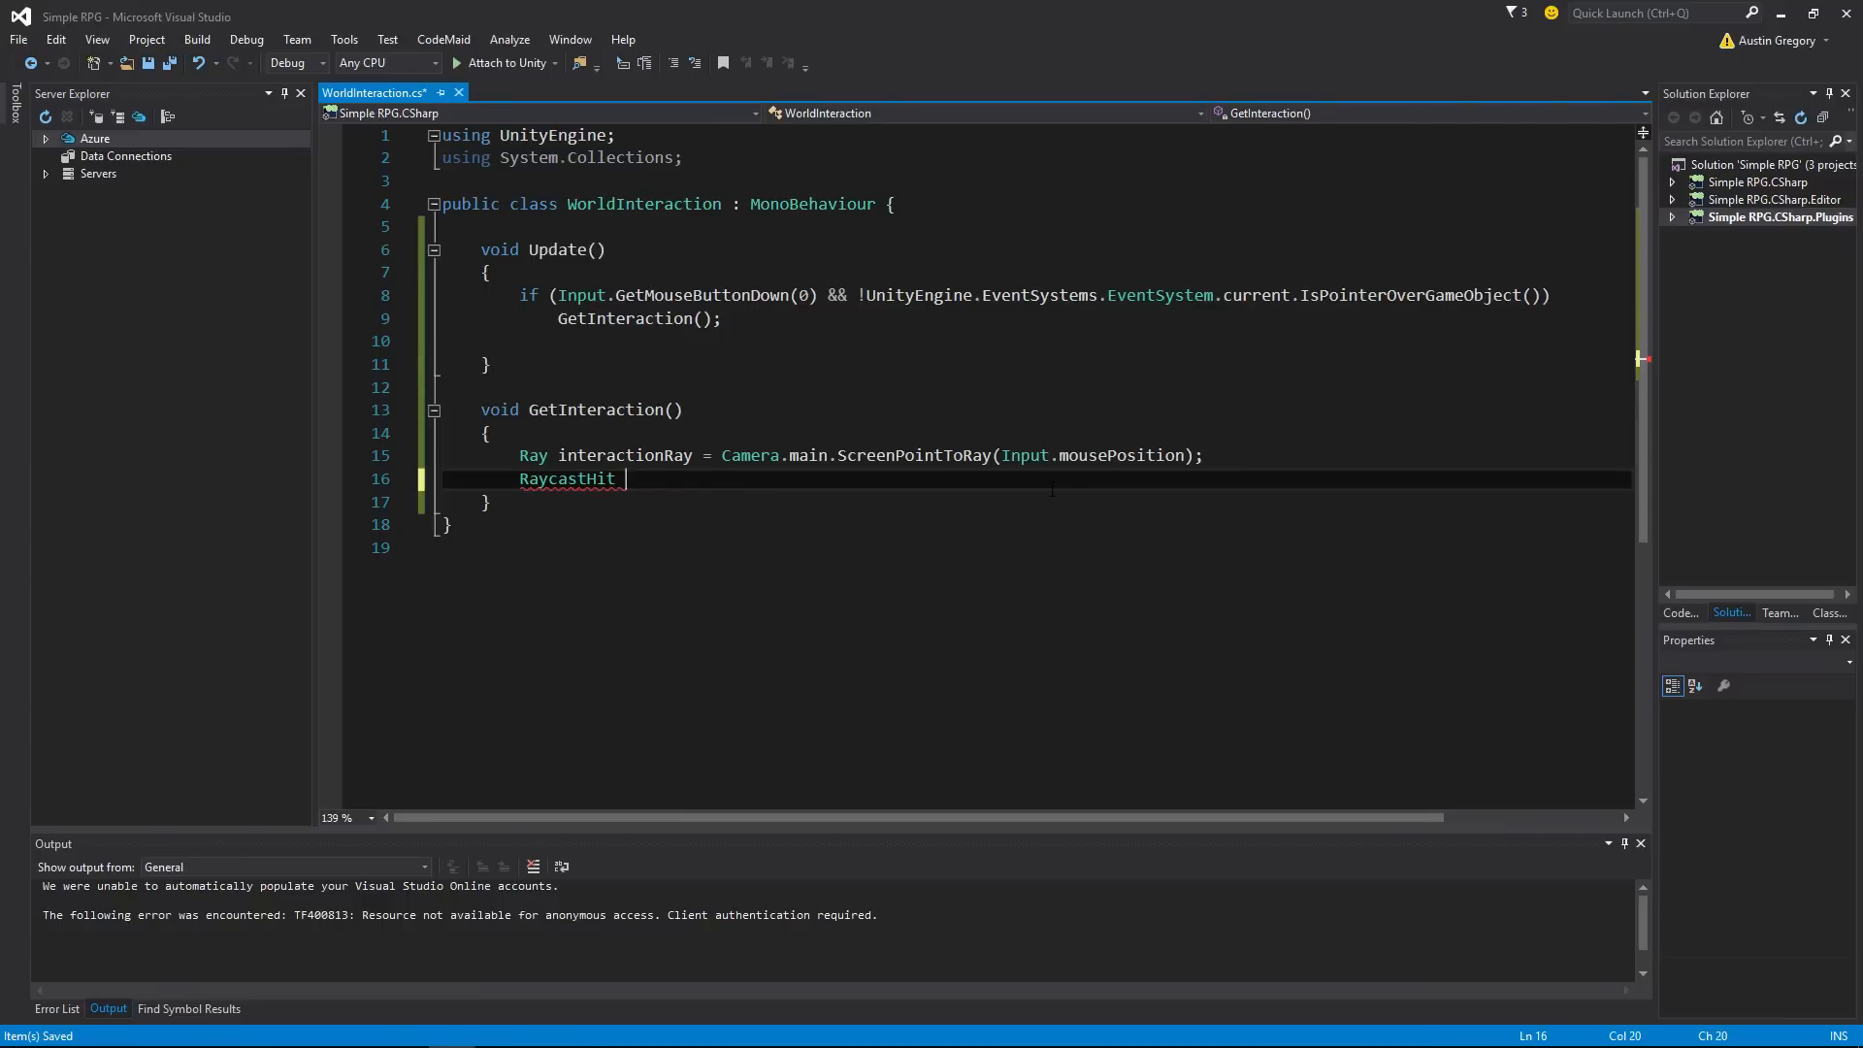
pyautogui.write('interactionInfo;')
pyautogui.press('Return')
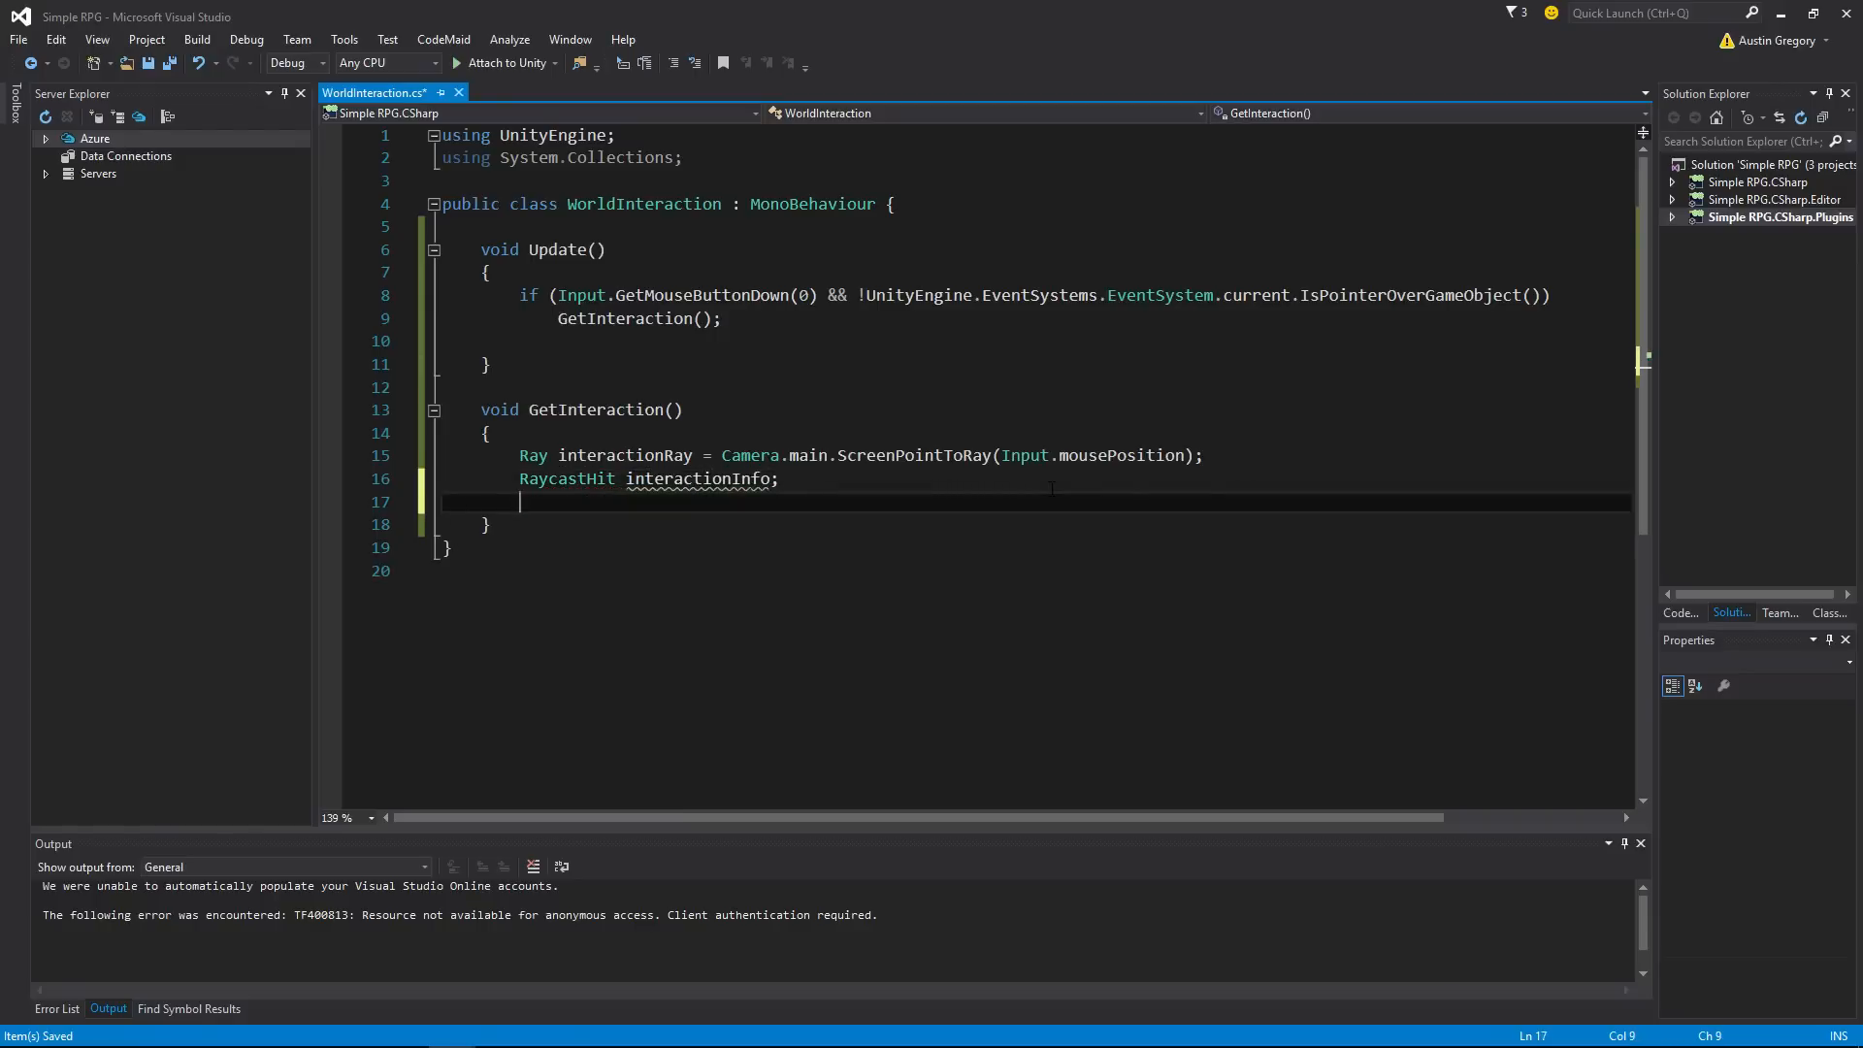
# Step: Add an if statement with an empty braced body below interactionInfo, using Physics.Raycast as its condition
pyautogui.write('if ()')
pyautogui.press('Return')
pyautogui.write('[')
pyautogui.press('BackSpace')
pyautogui.write('{')
pyautogui.press('Return')
pyautogui.press('Up')
pyautogui.press('Up')
pyautogui.write('Physics.raycas')
pyautogui.press('Tab')
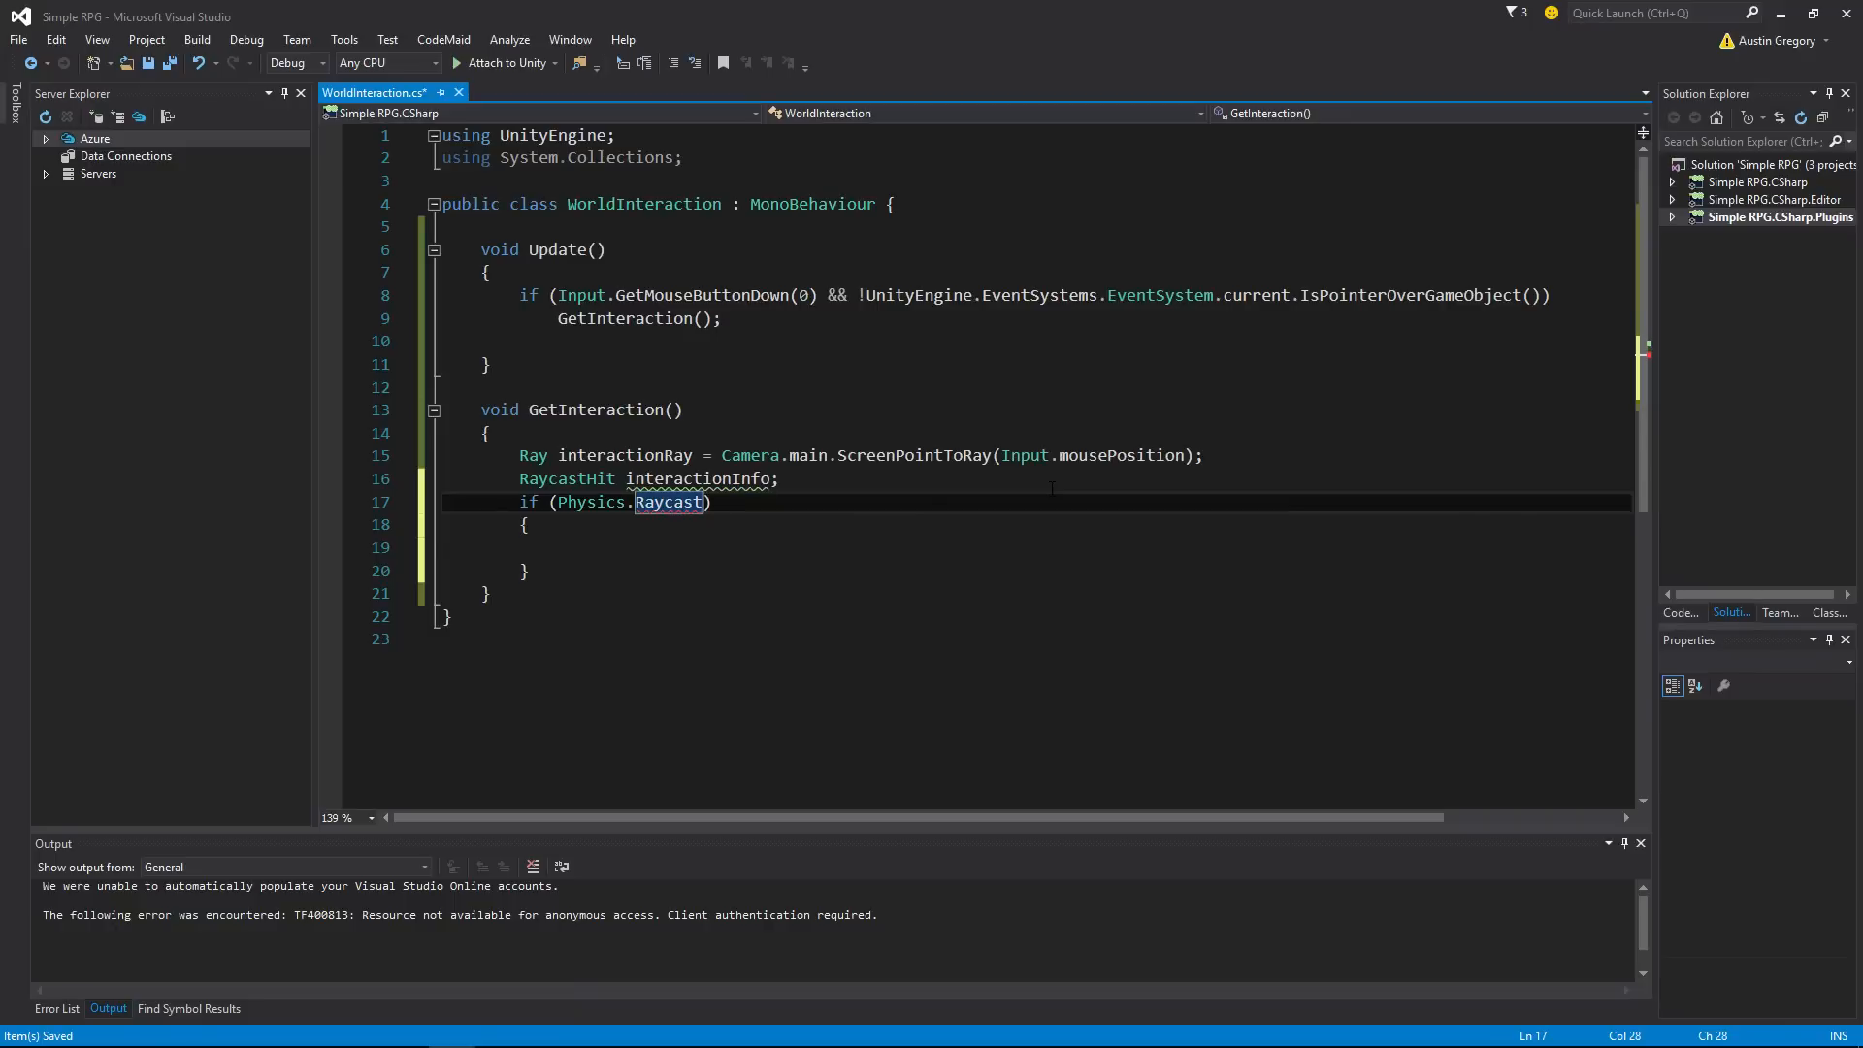
# Step: Add call parentheses to Physics.Raycast and pass interactionRay as the first argument, followed by a comma
pyautogui.click(862, 455)
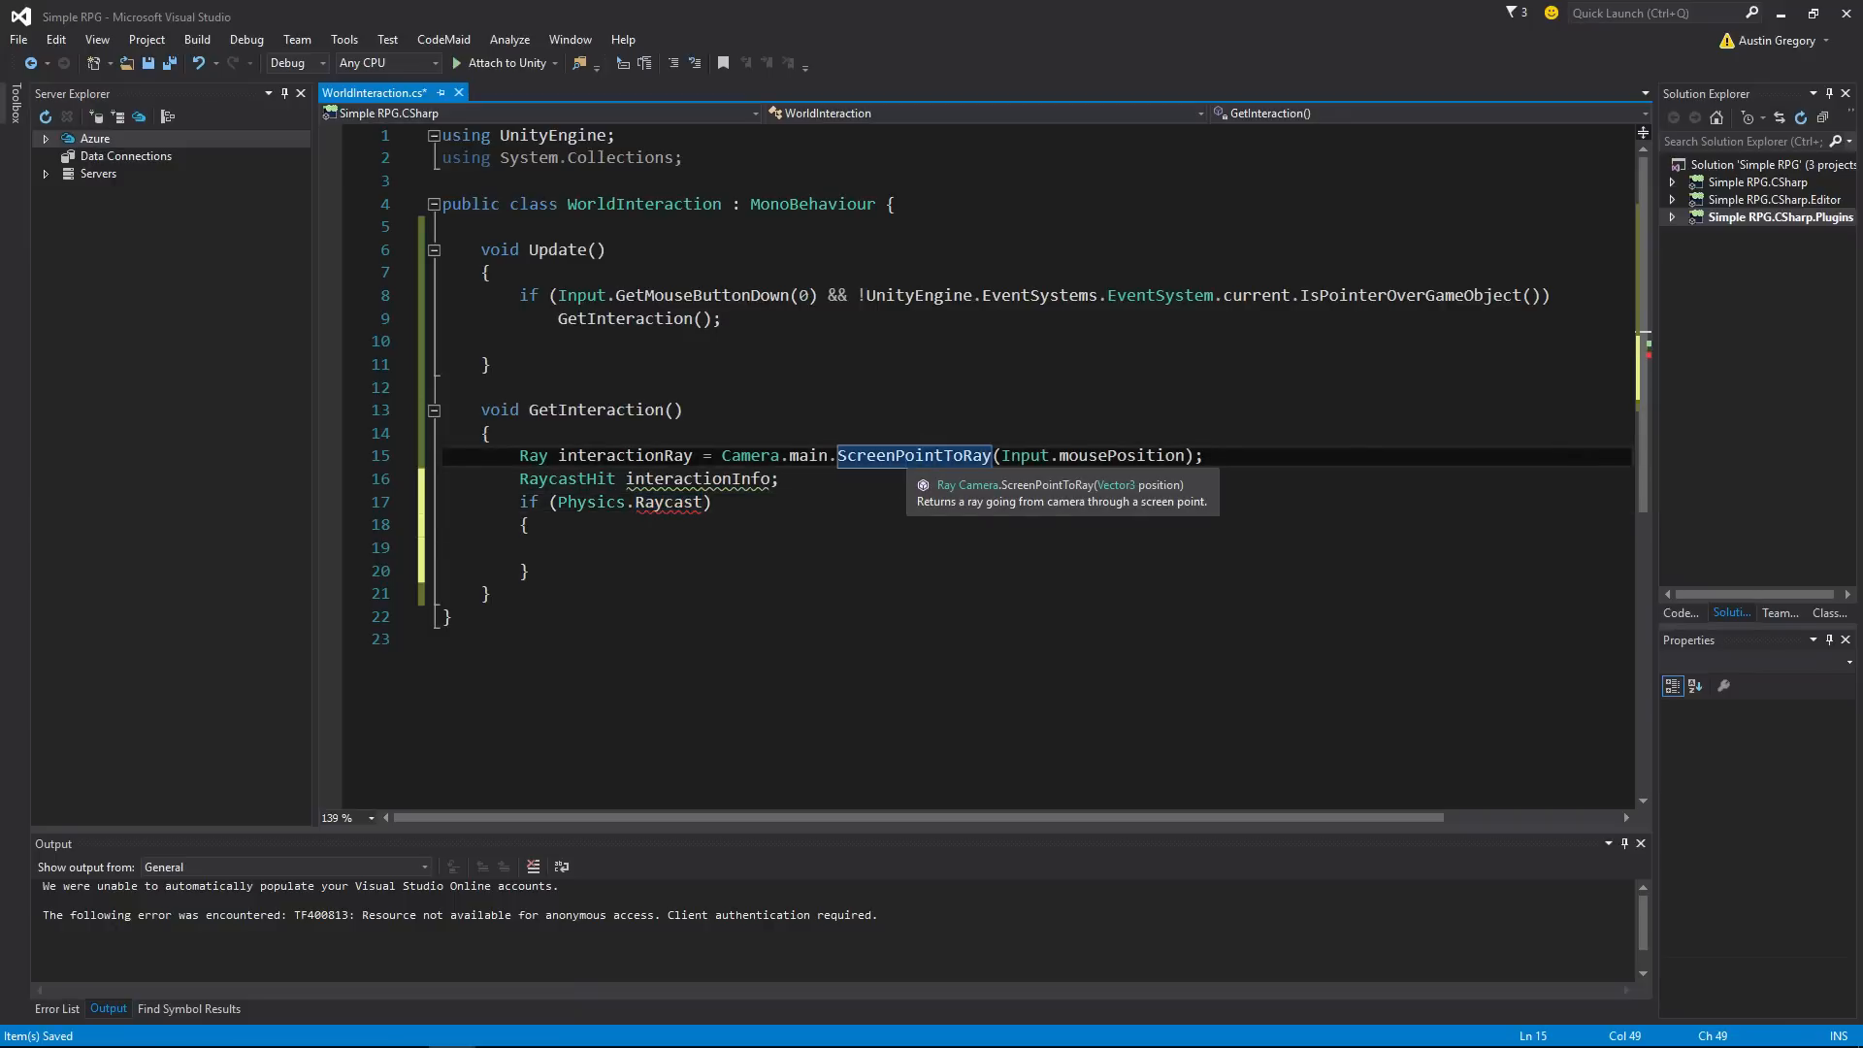
pyautogui.click(693, 503)
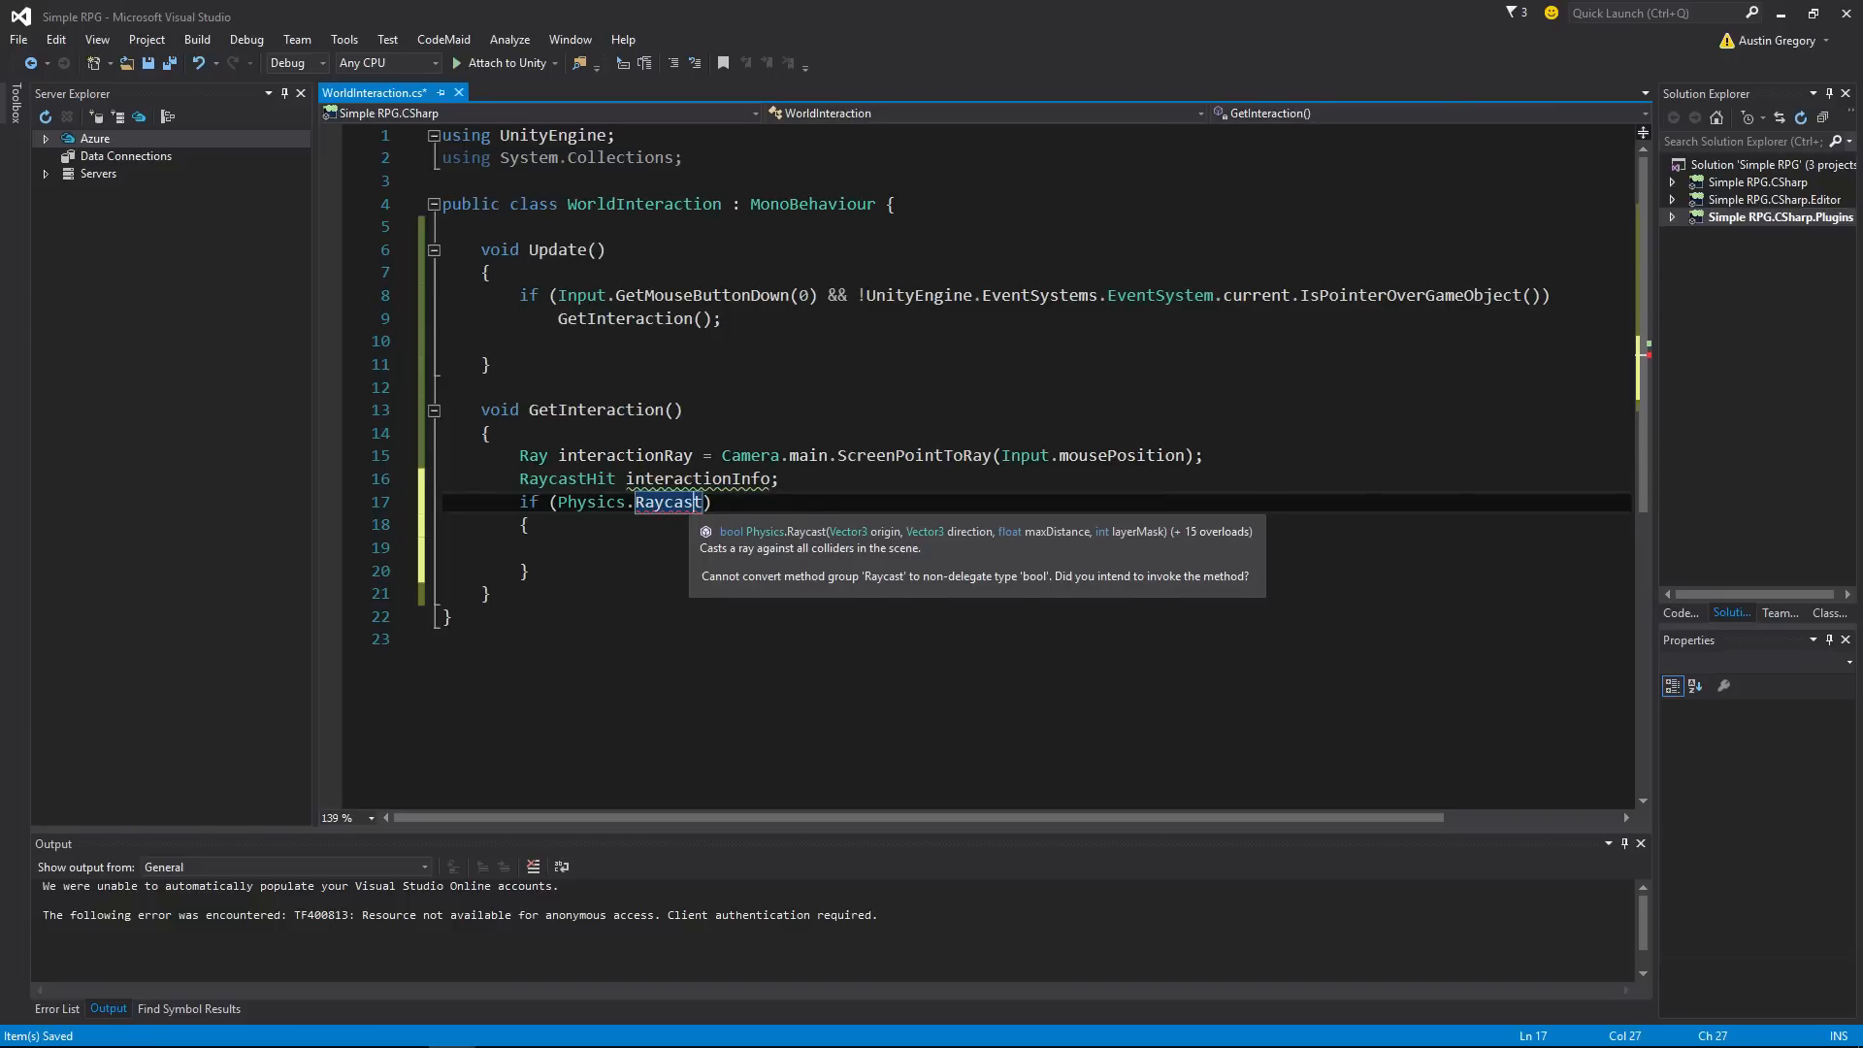
pyautogui.press('Right')
pyautogui.write('(')
pyautogui.press('BackSpace')
pyautogui.write('(intera')
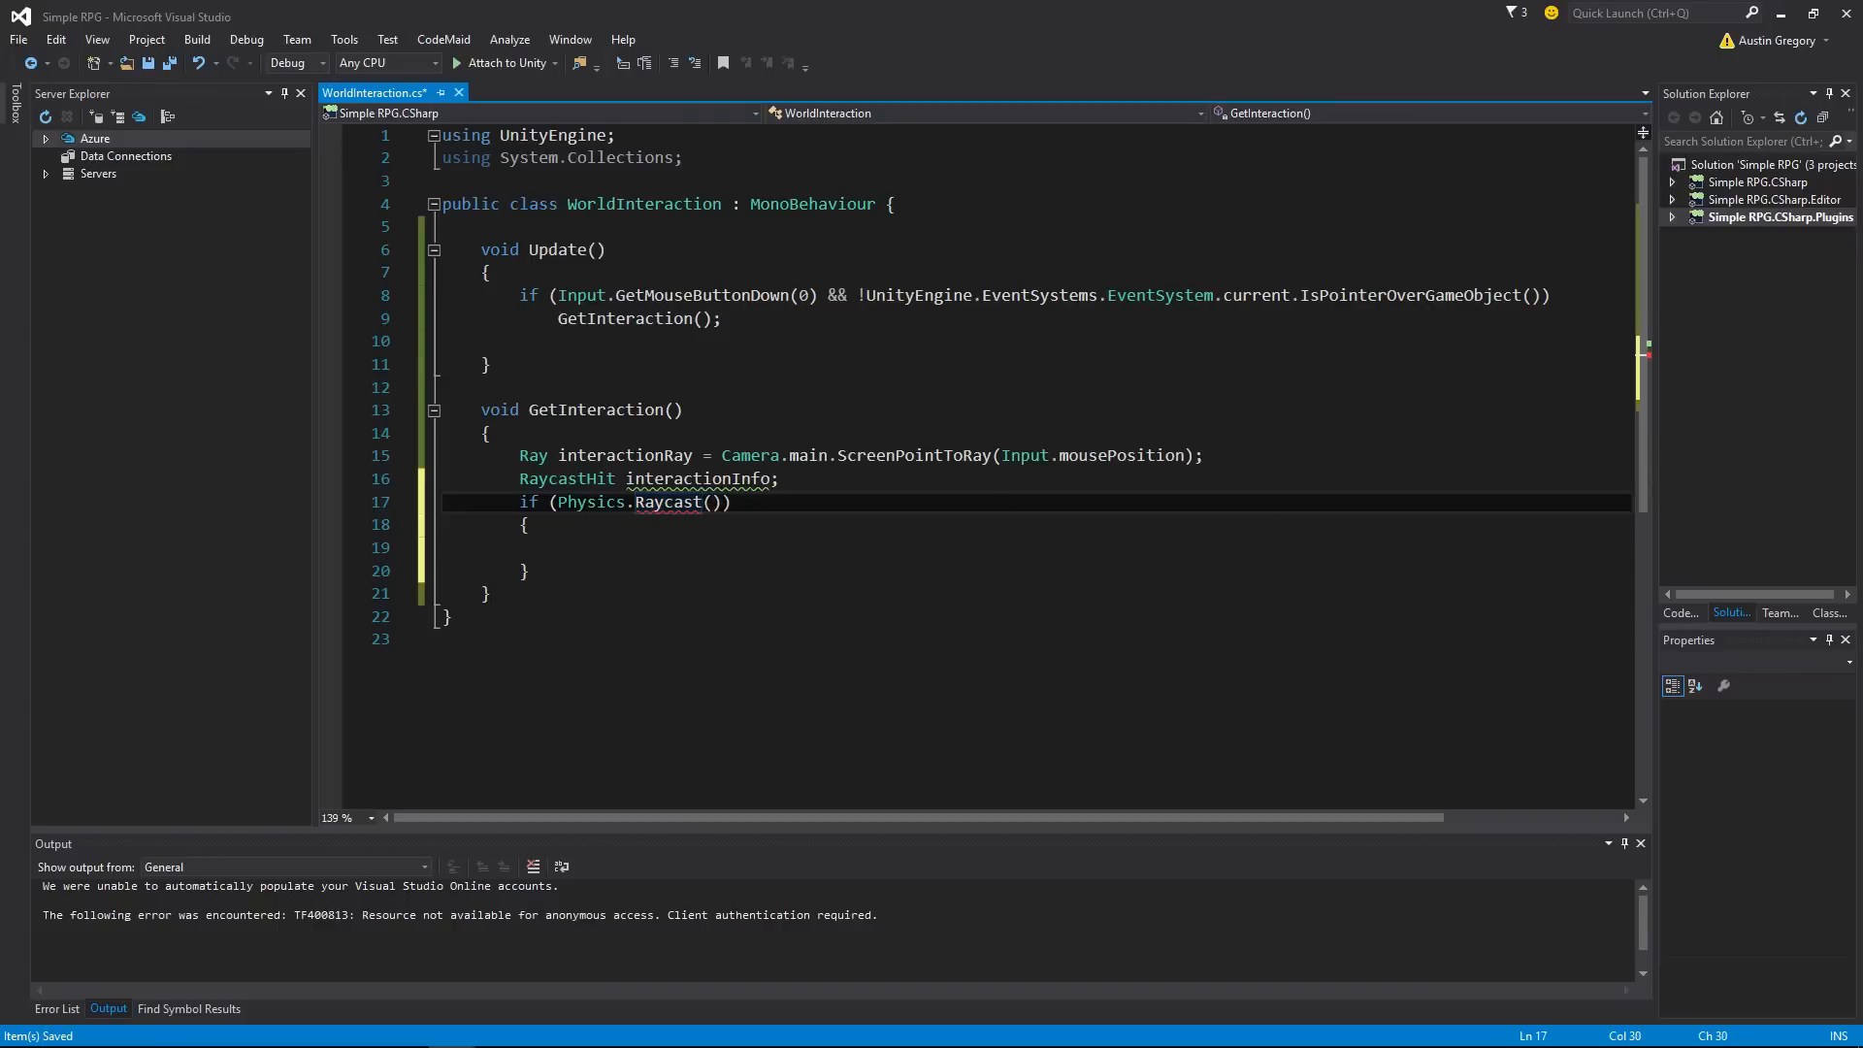
pyautogui.write('ct')
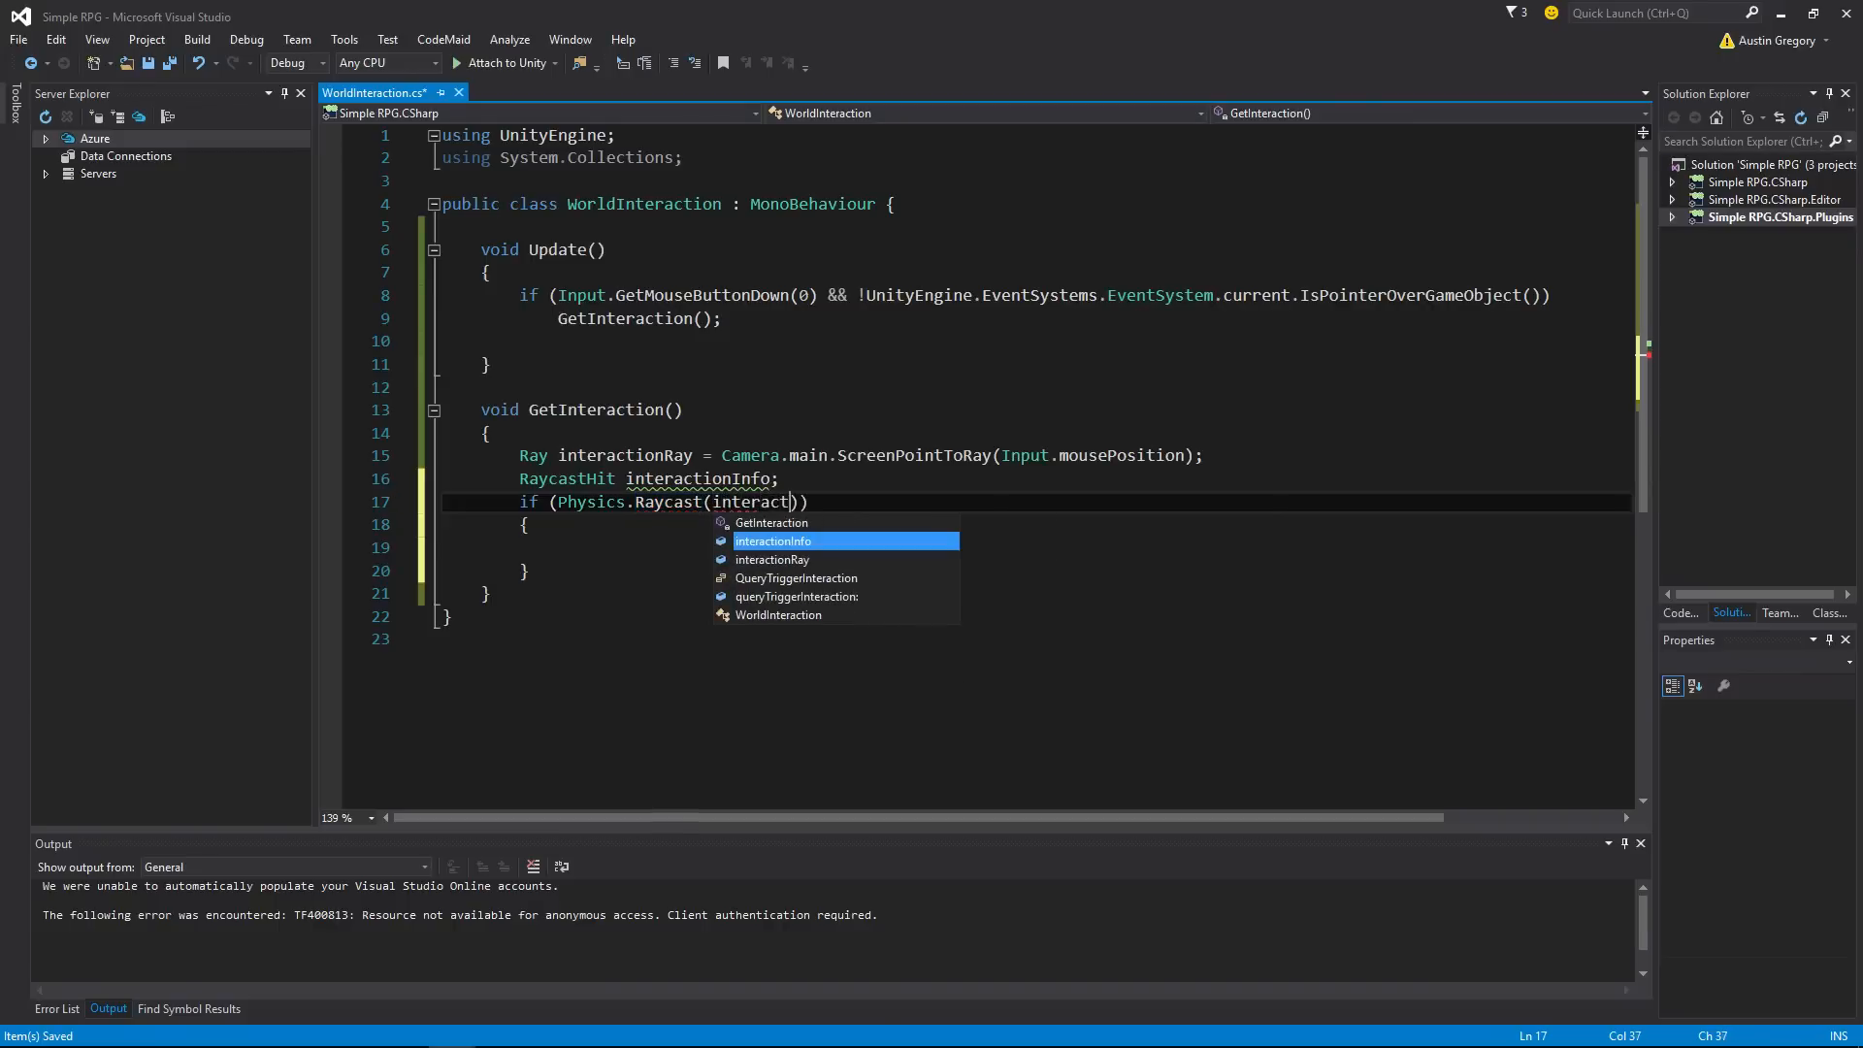
pyautogui.write('ionRay')
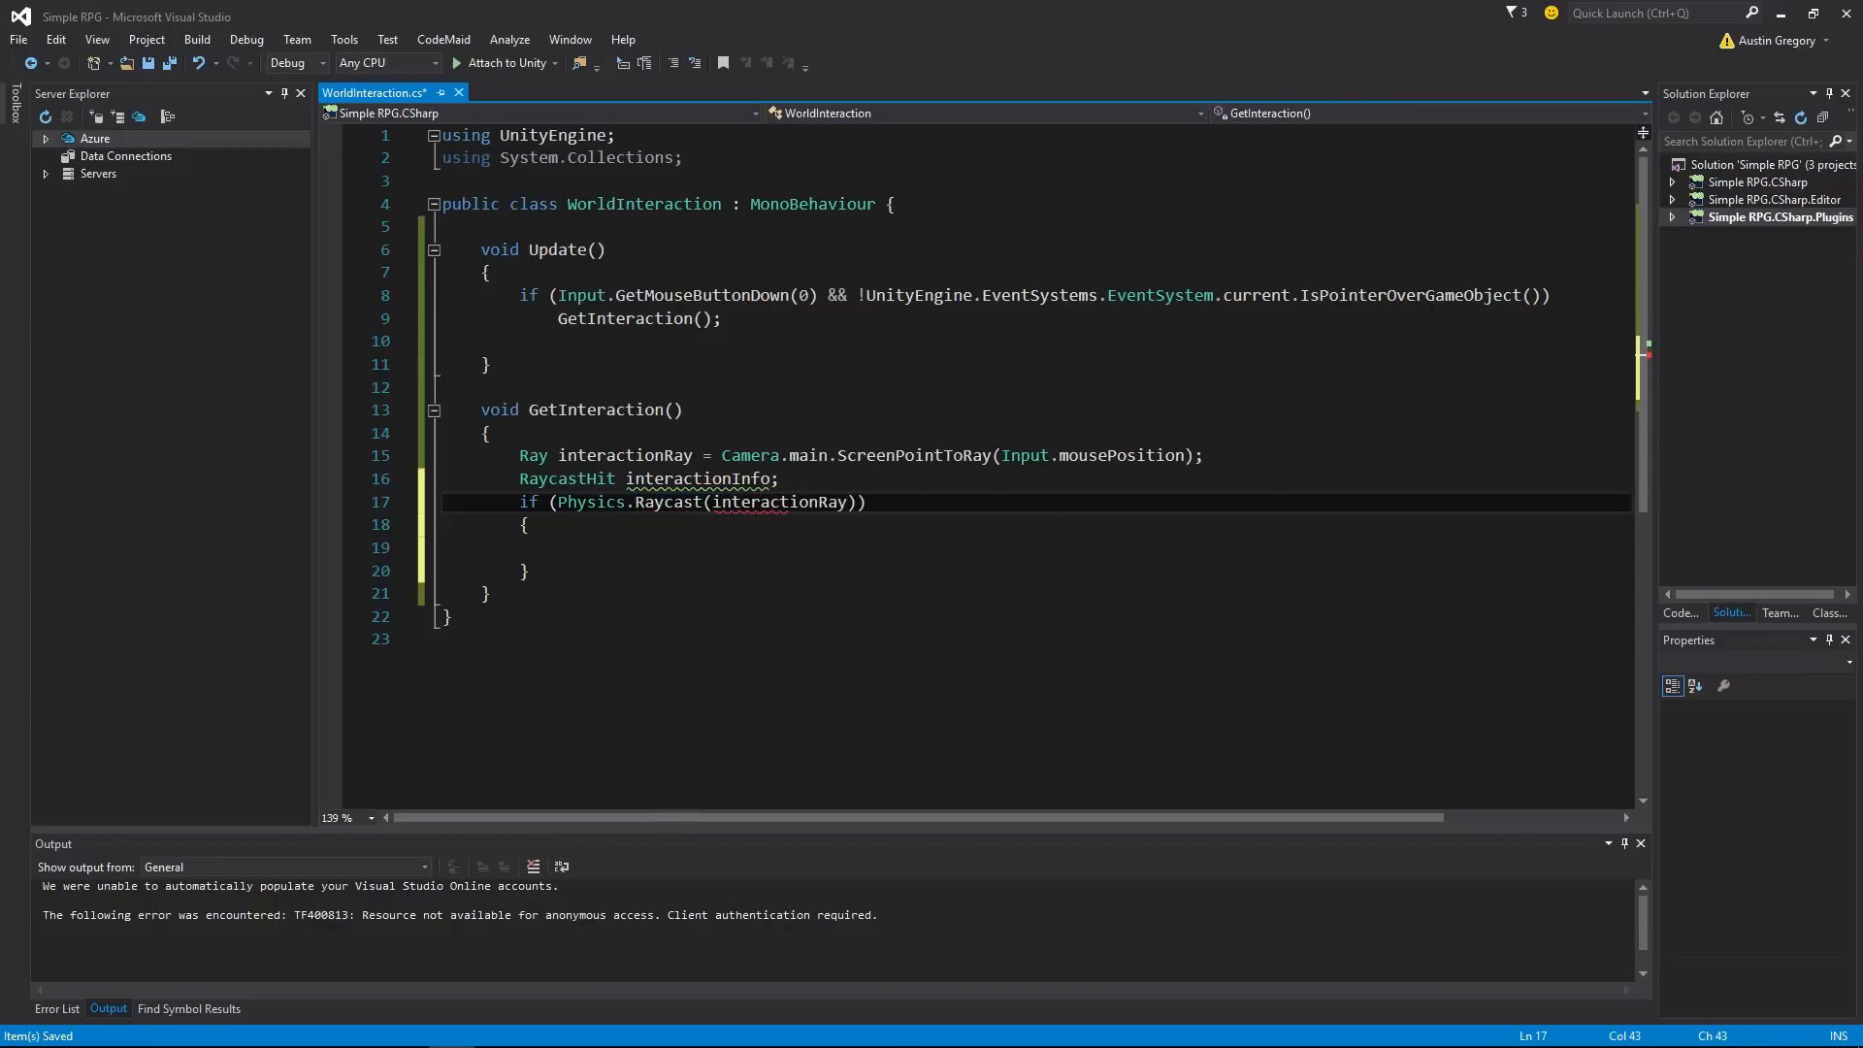
pyautogui.write(',')
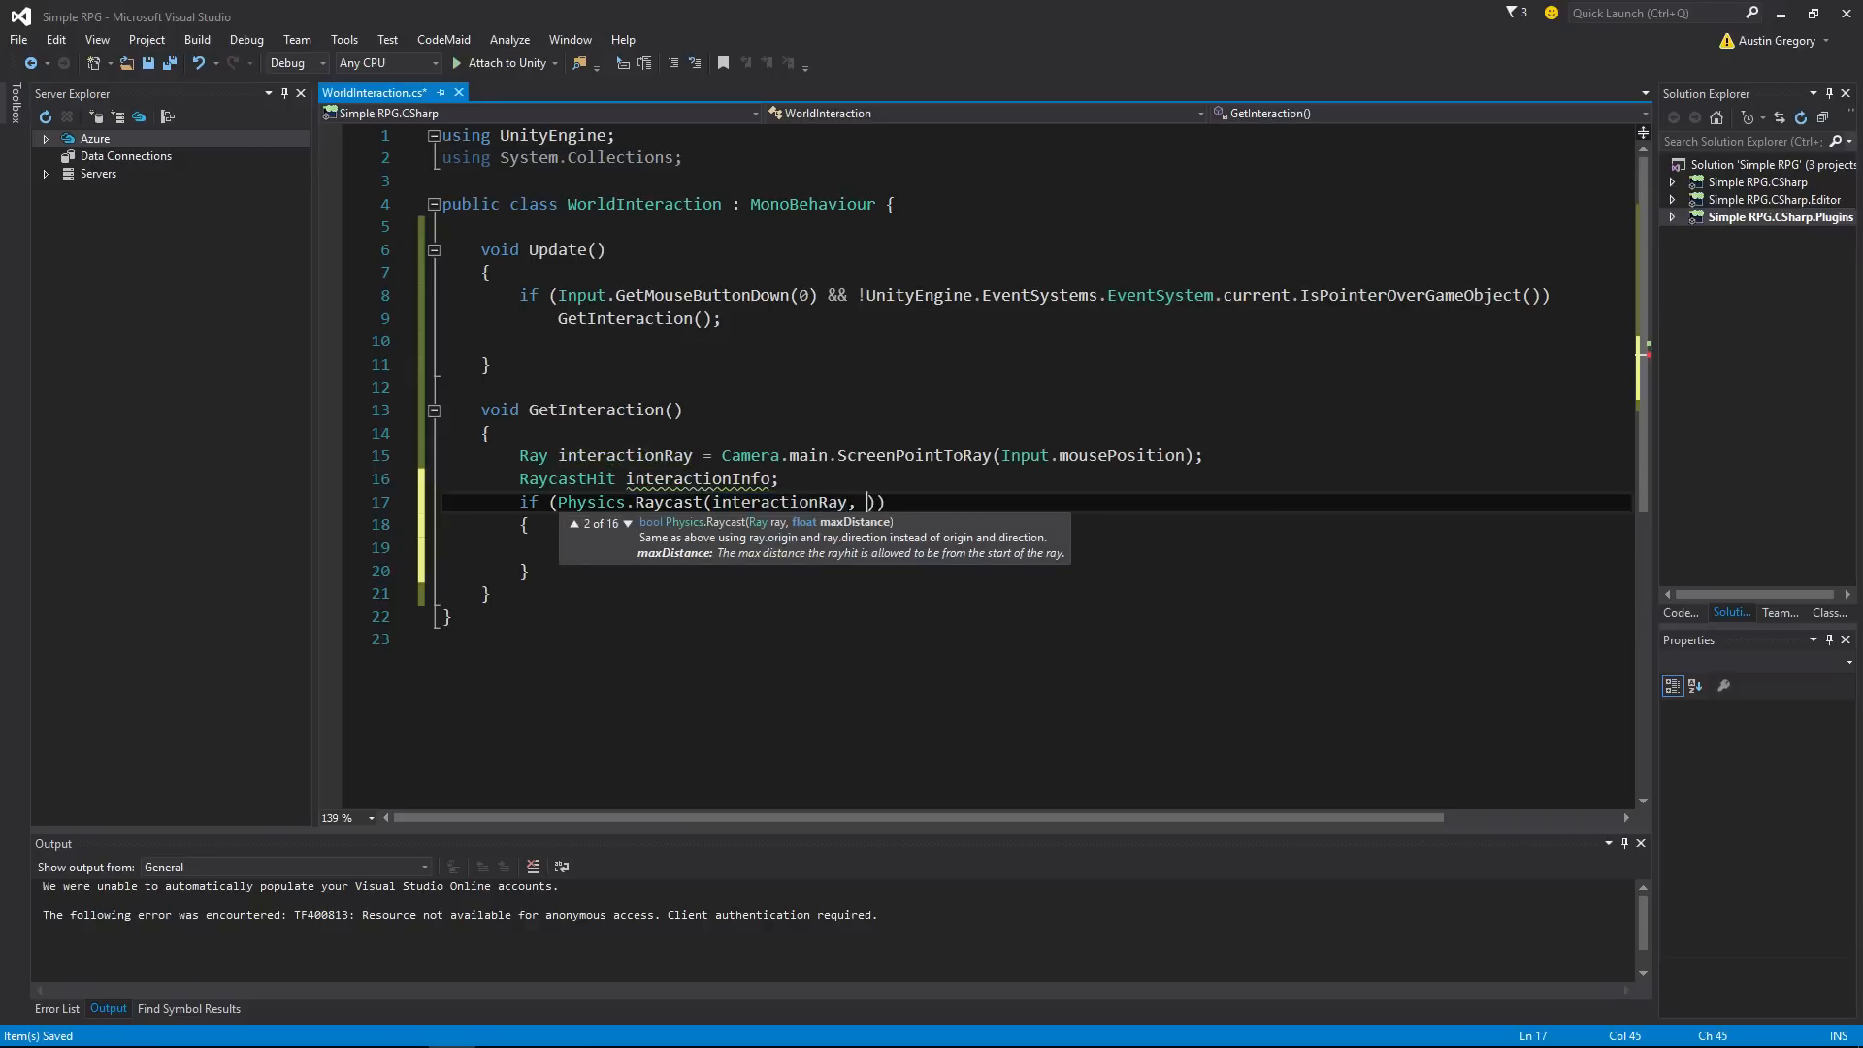
# Step: Complete the Physics.Raycast arguments with out interactionInfo and Mathf.Infinity, closing the if condition
pyautogui.write('out ')
pyautogui.write('inte')
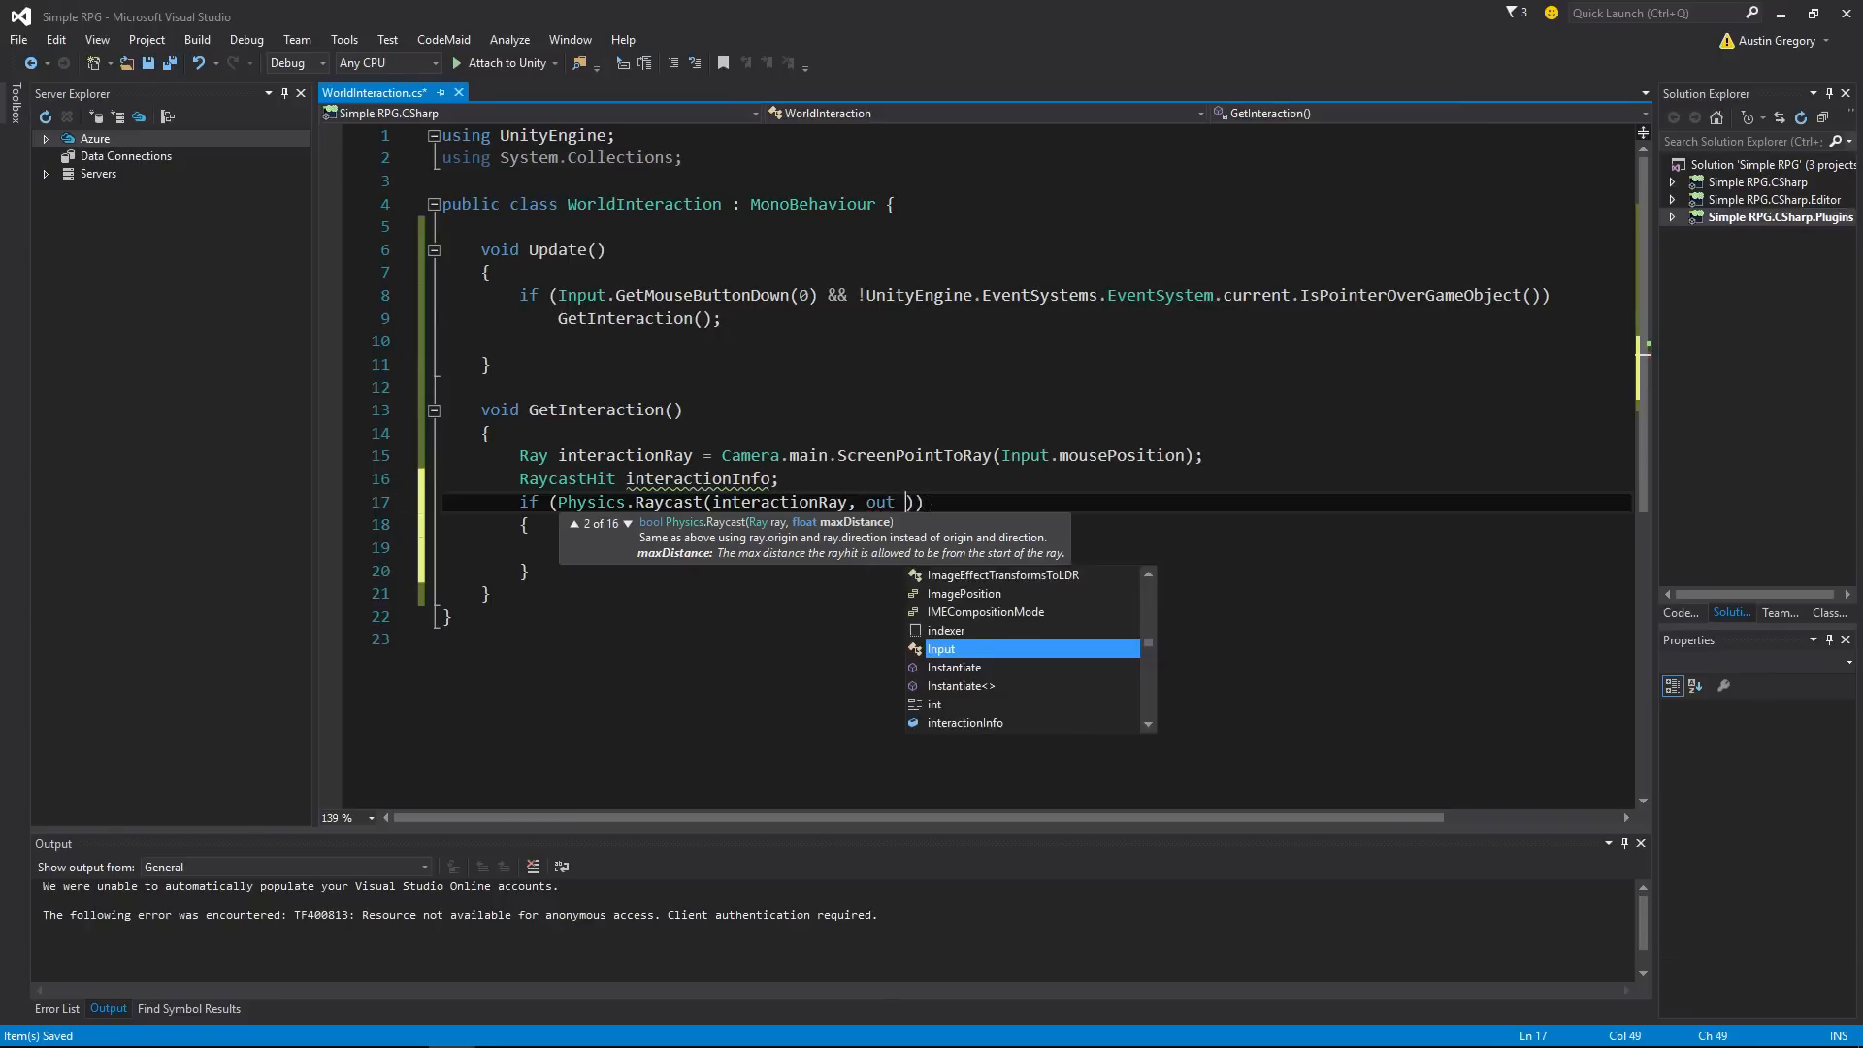
pyautogui.write('ractionInfo')
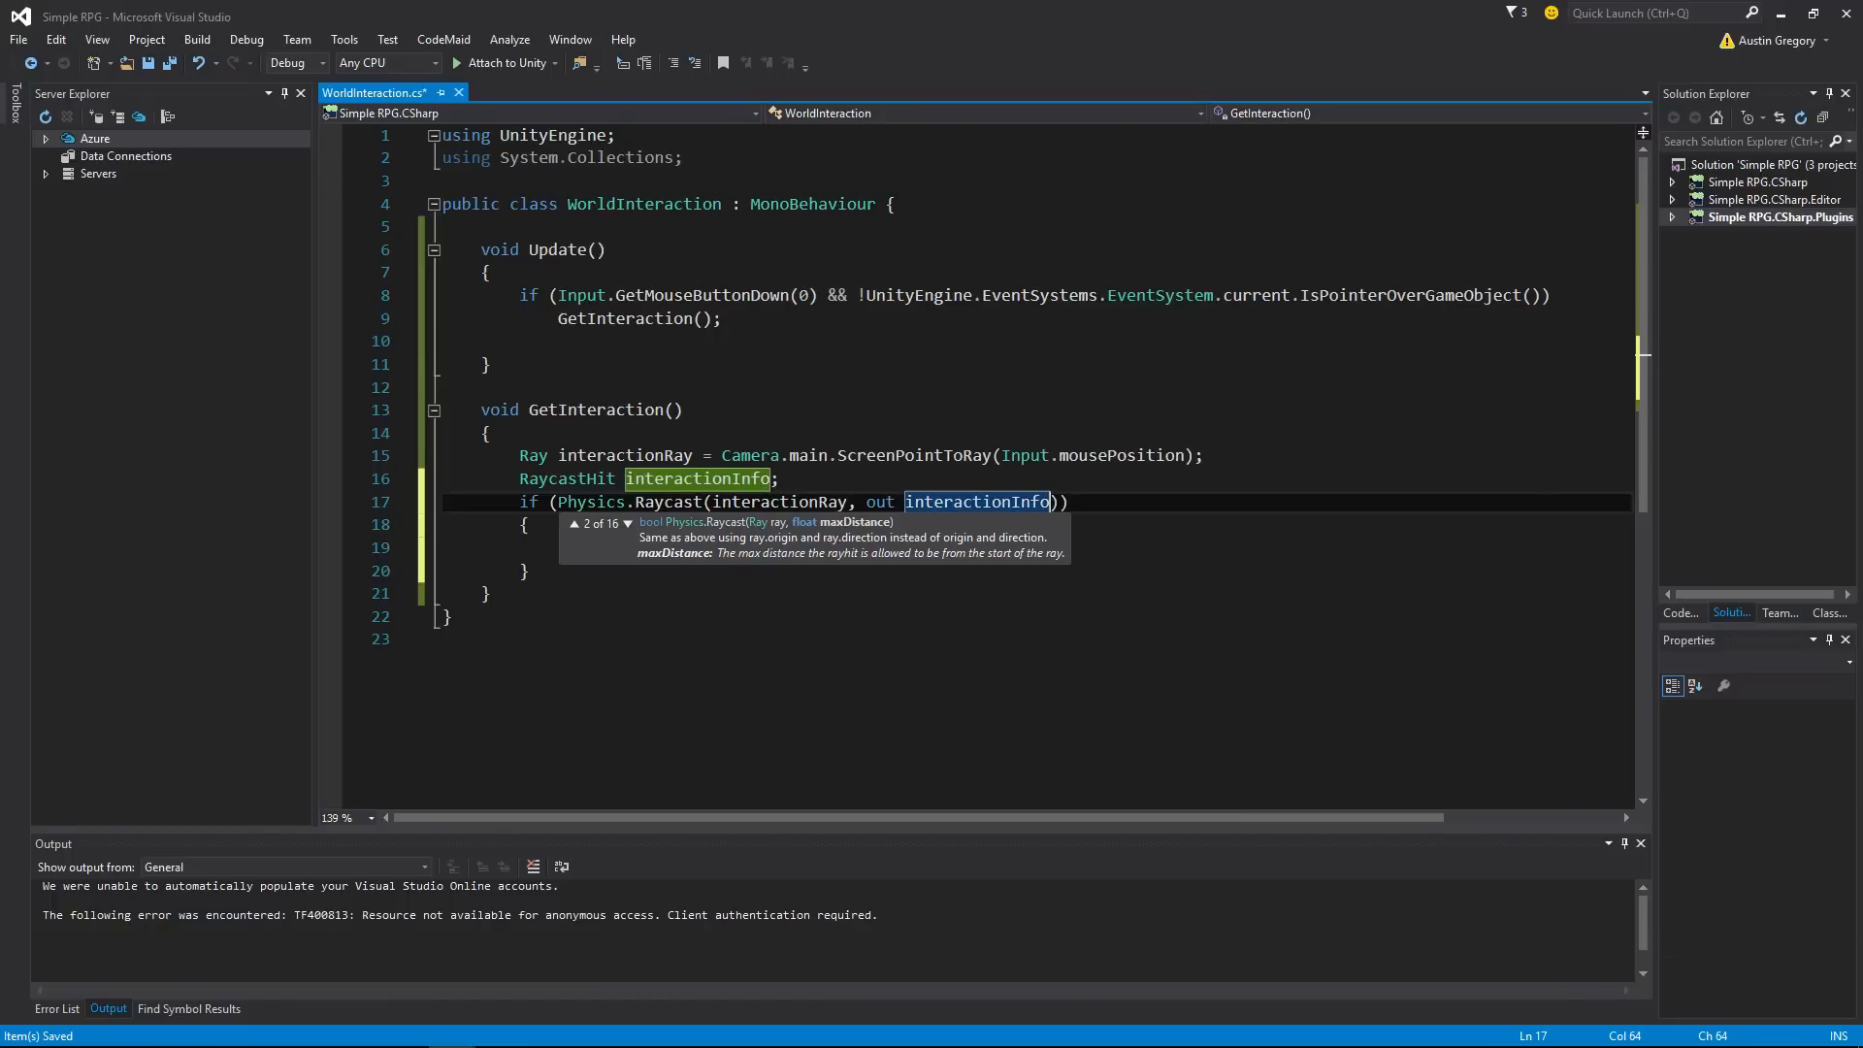
pyautogui.write(',')
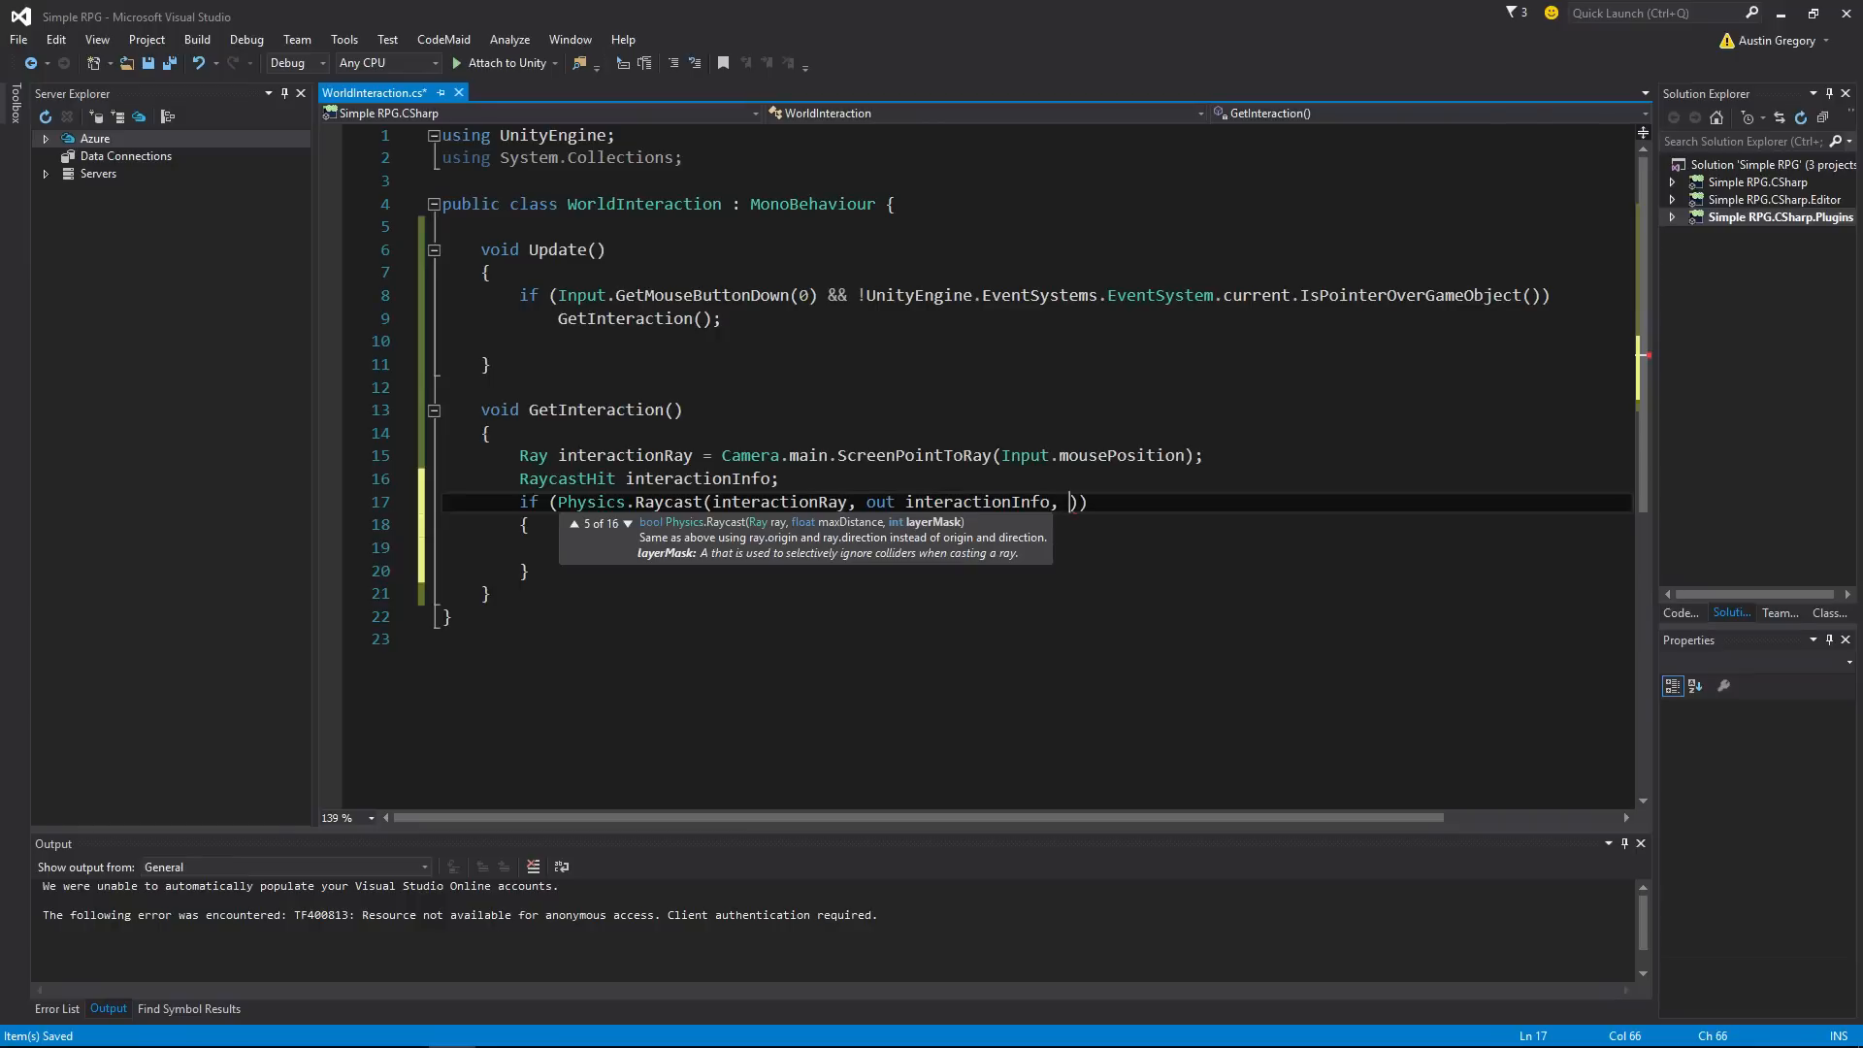
pyautogui.write('Mathf.i')
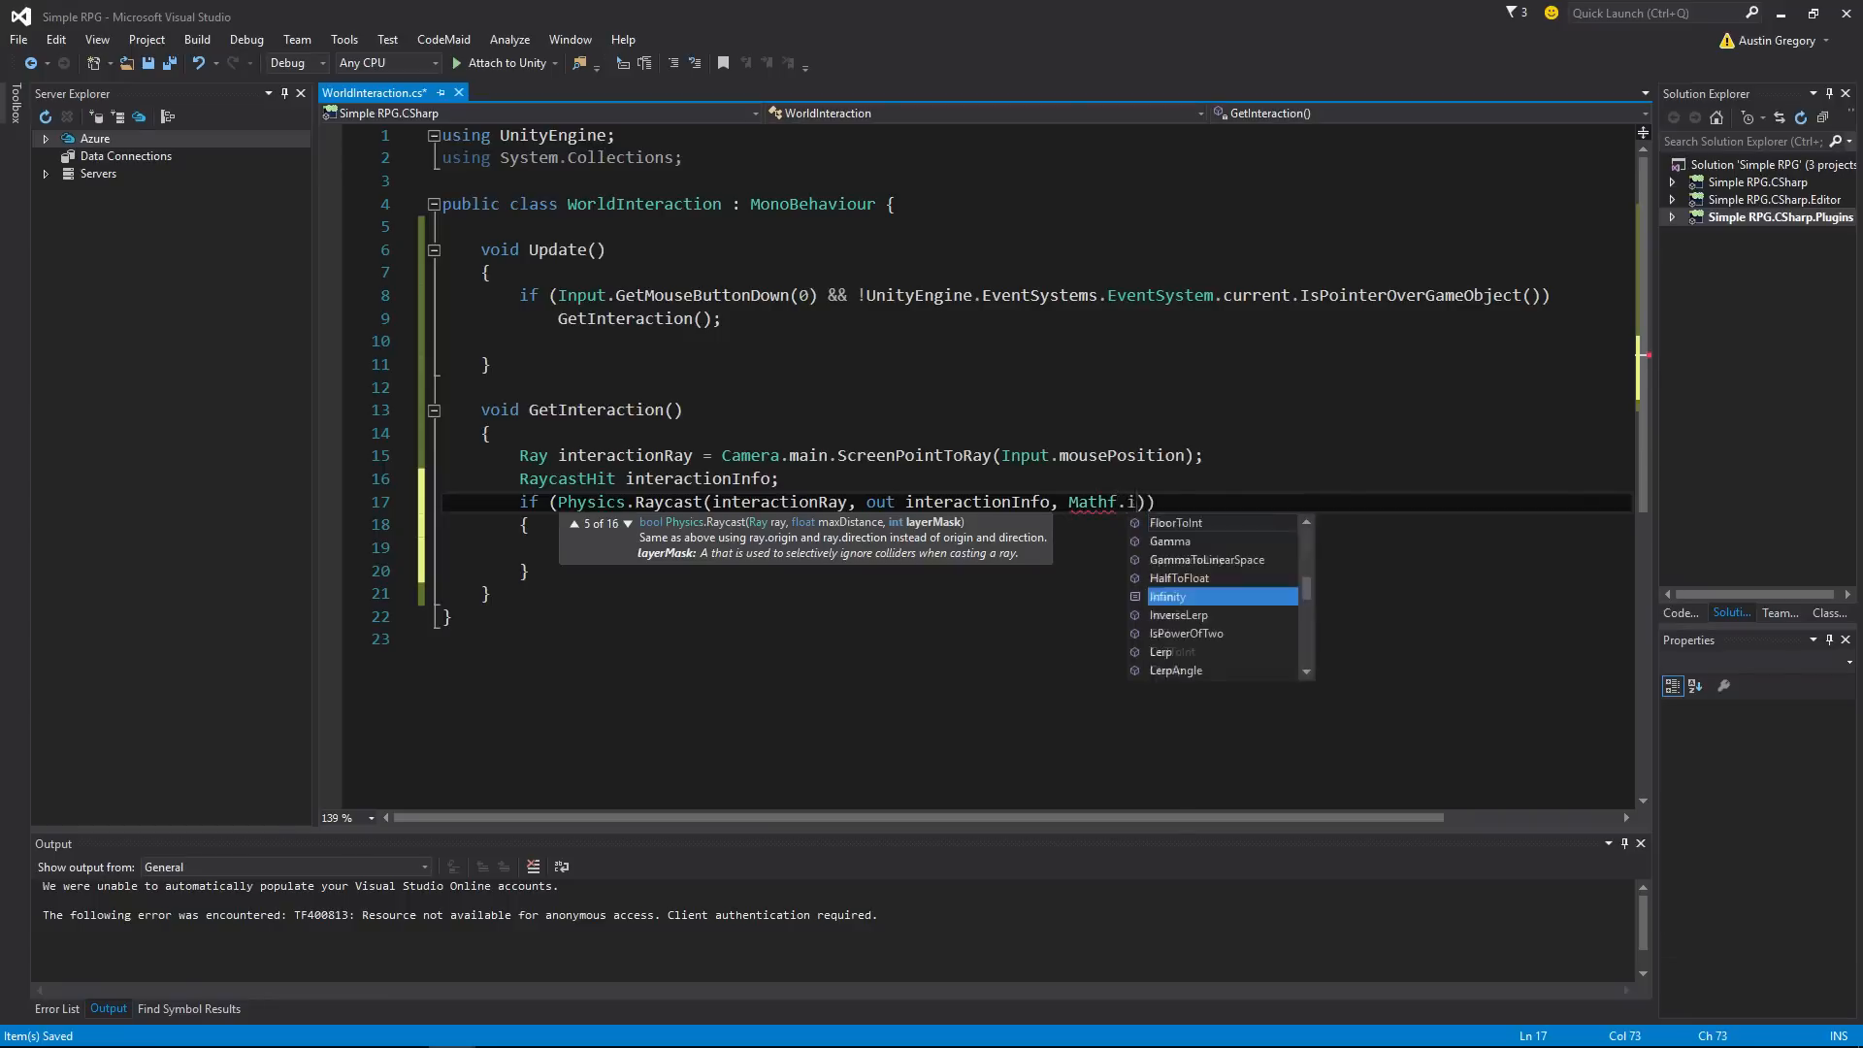
pyautogui.write('nfinity))')
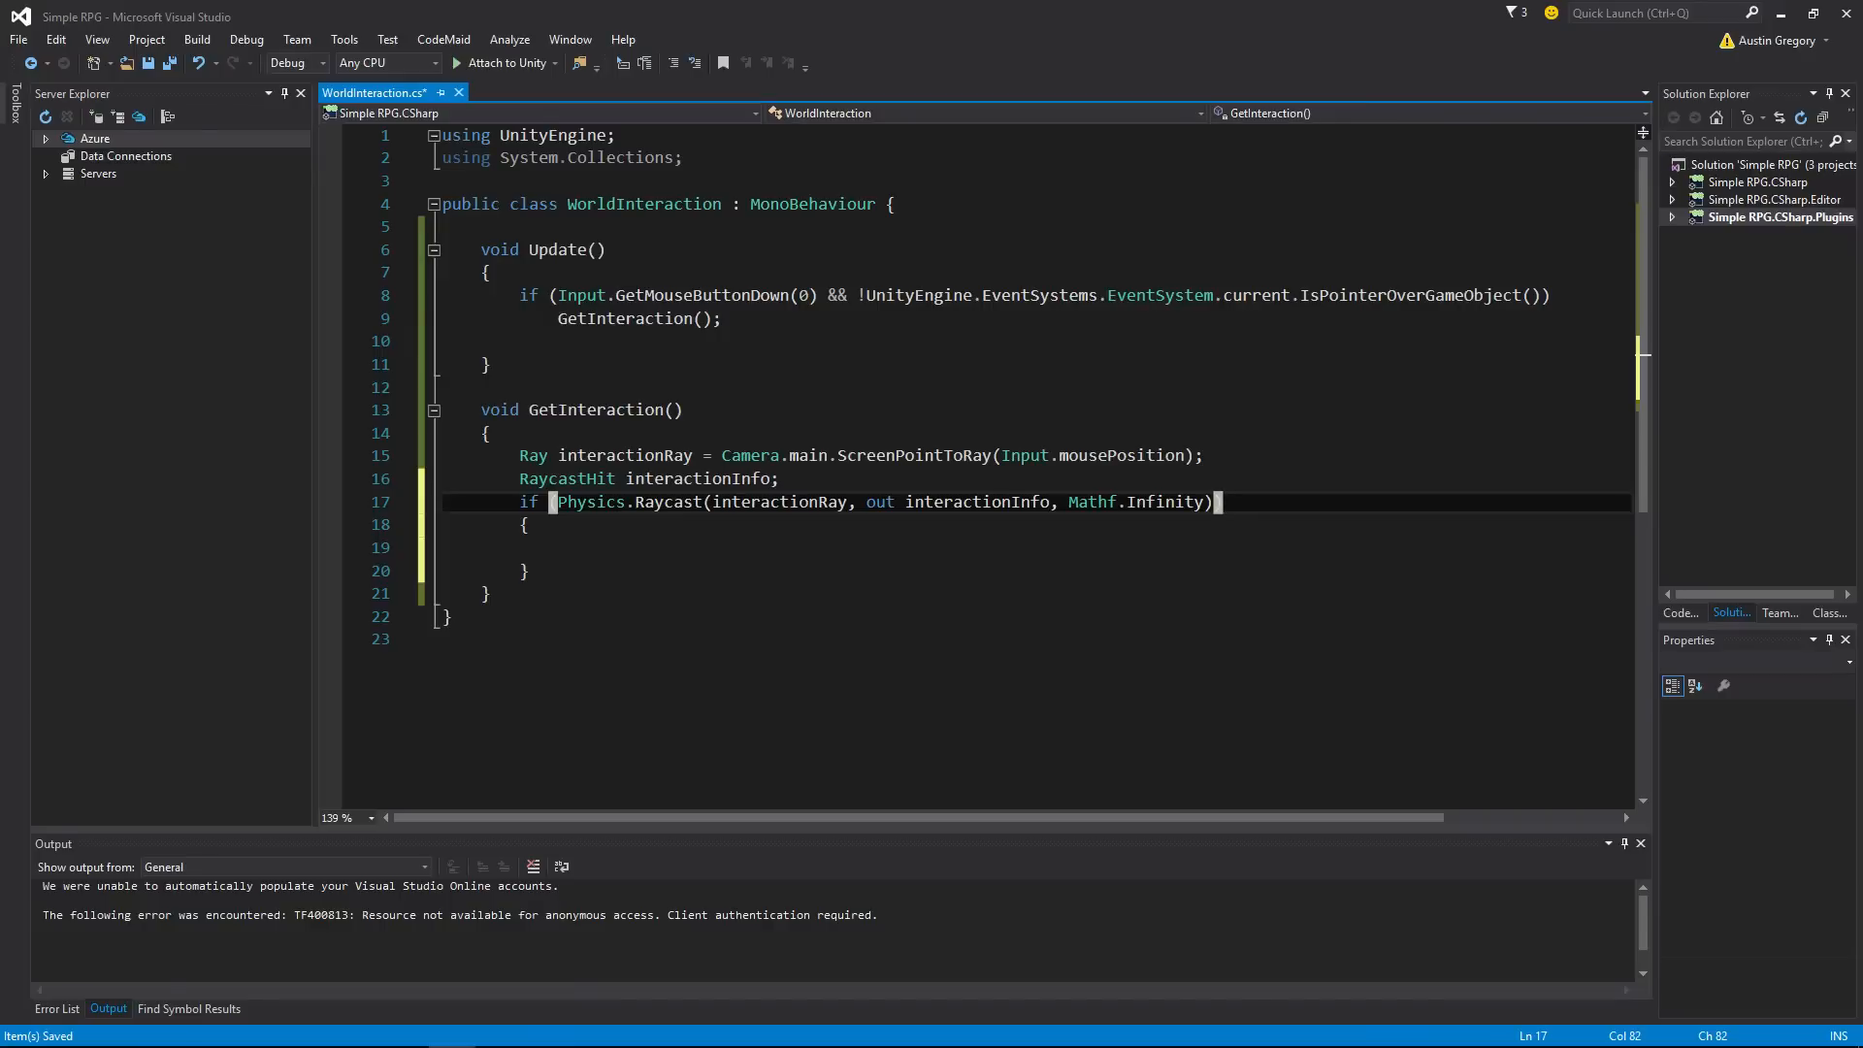
pyautogui.write(')')
# Step: Declare a GameObject variable named interactedObject inside the body of the raycast if statement
pyautogui.press('Return')
pyautogui.write('{')
pyautogui.press('Return')
pyautogui.press('Down')
pyautogui.press('Down')
pyautogui.press('Up')
pyautogui.hotkey('shift', 'Home')
pyautogui.hotkey('shift', 'Home')
pyautogui.hotkey('shift', 'Up')
pyautogui.hotkey('shift', 'Up')
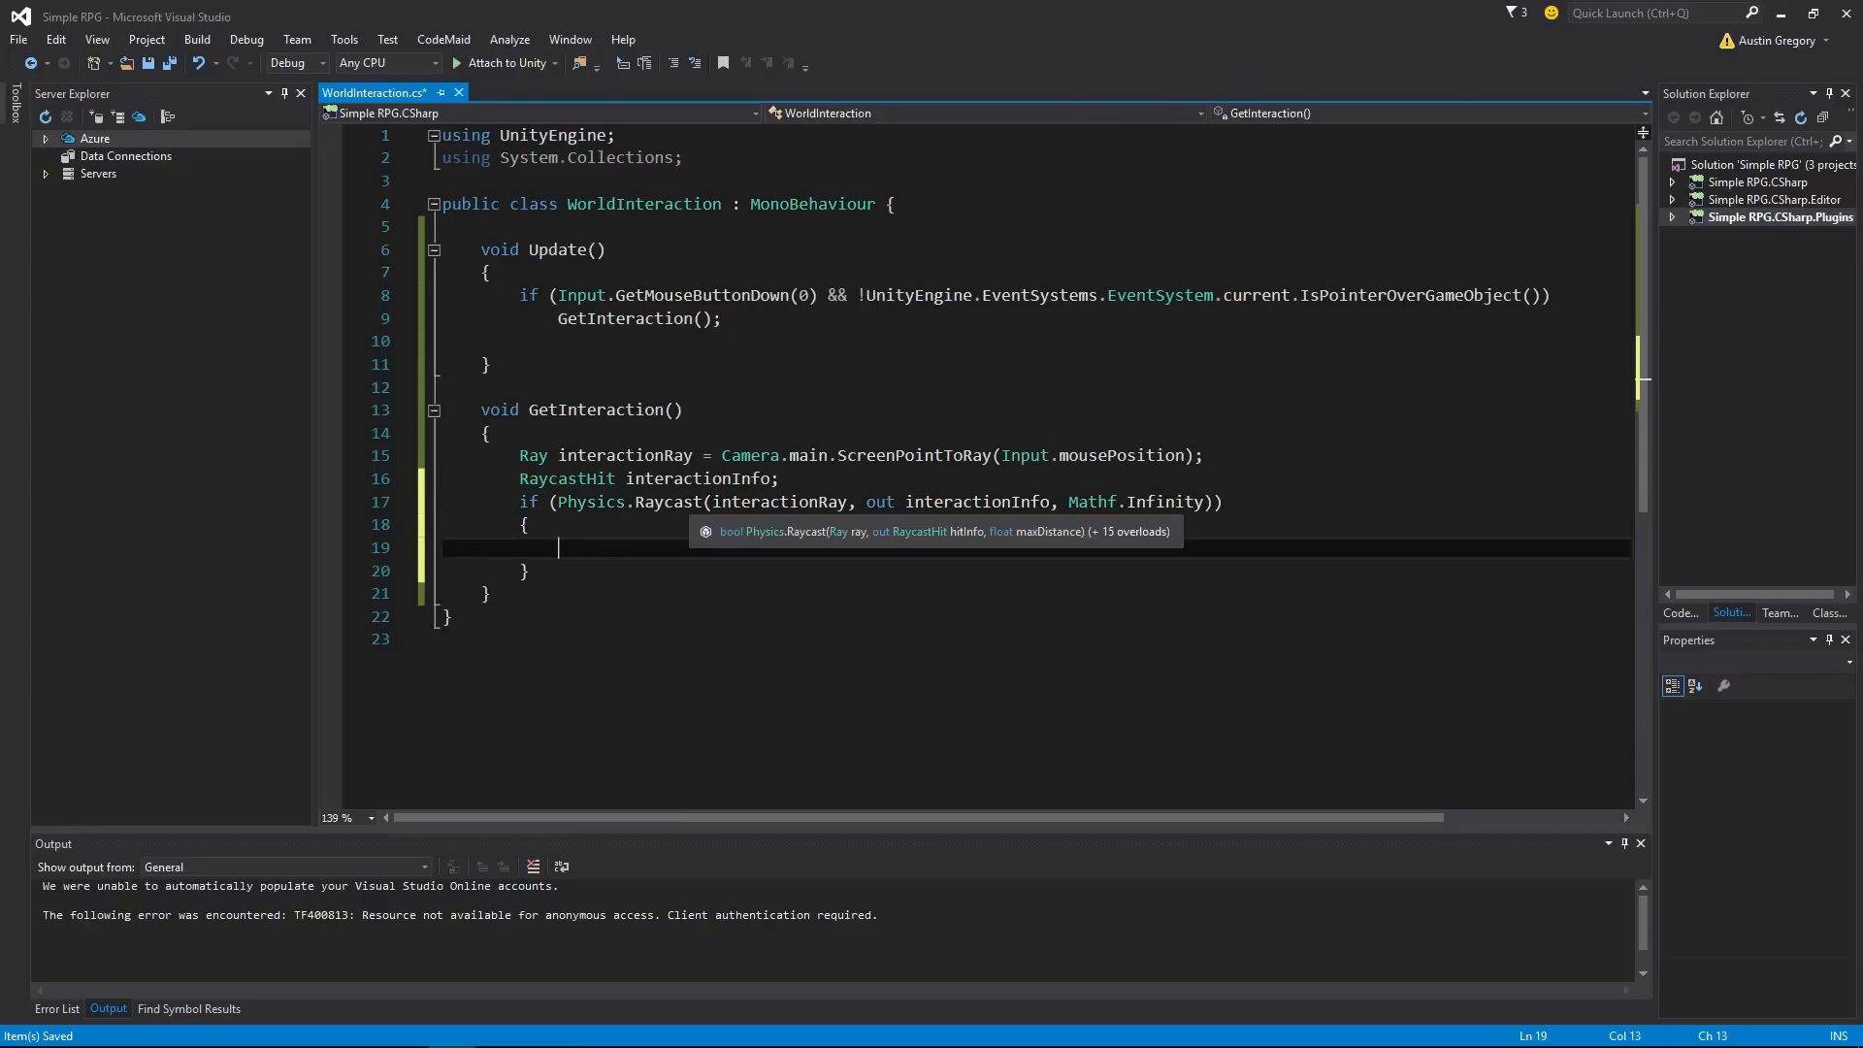
pyautogui.write('Gma')
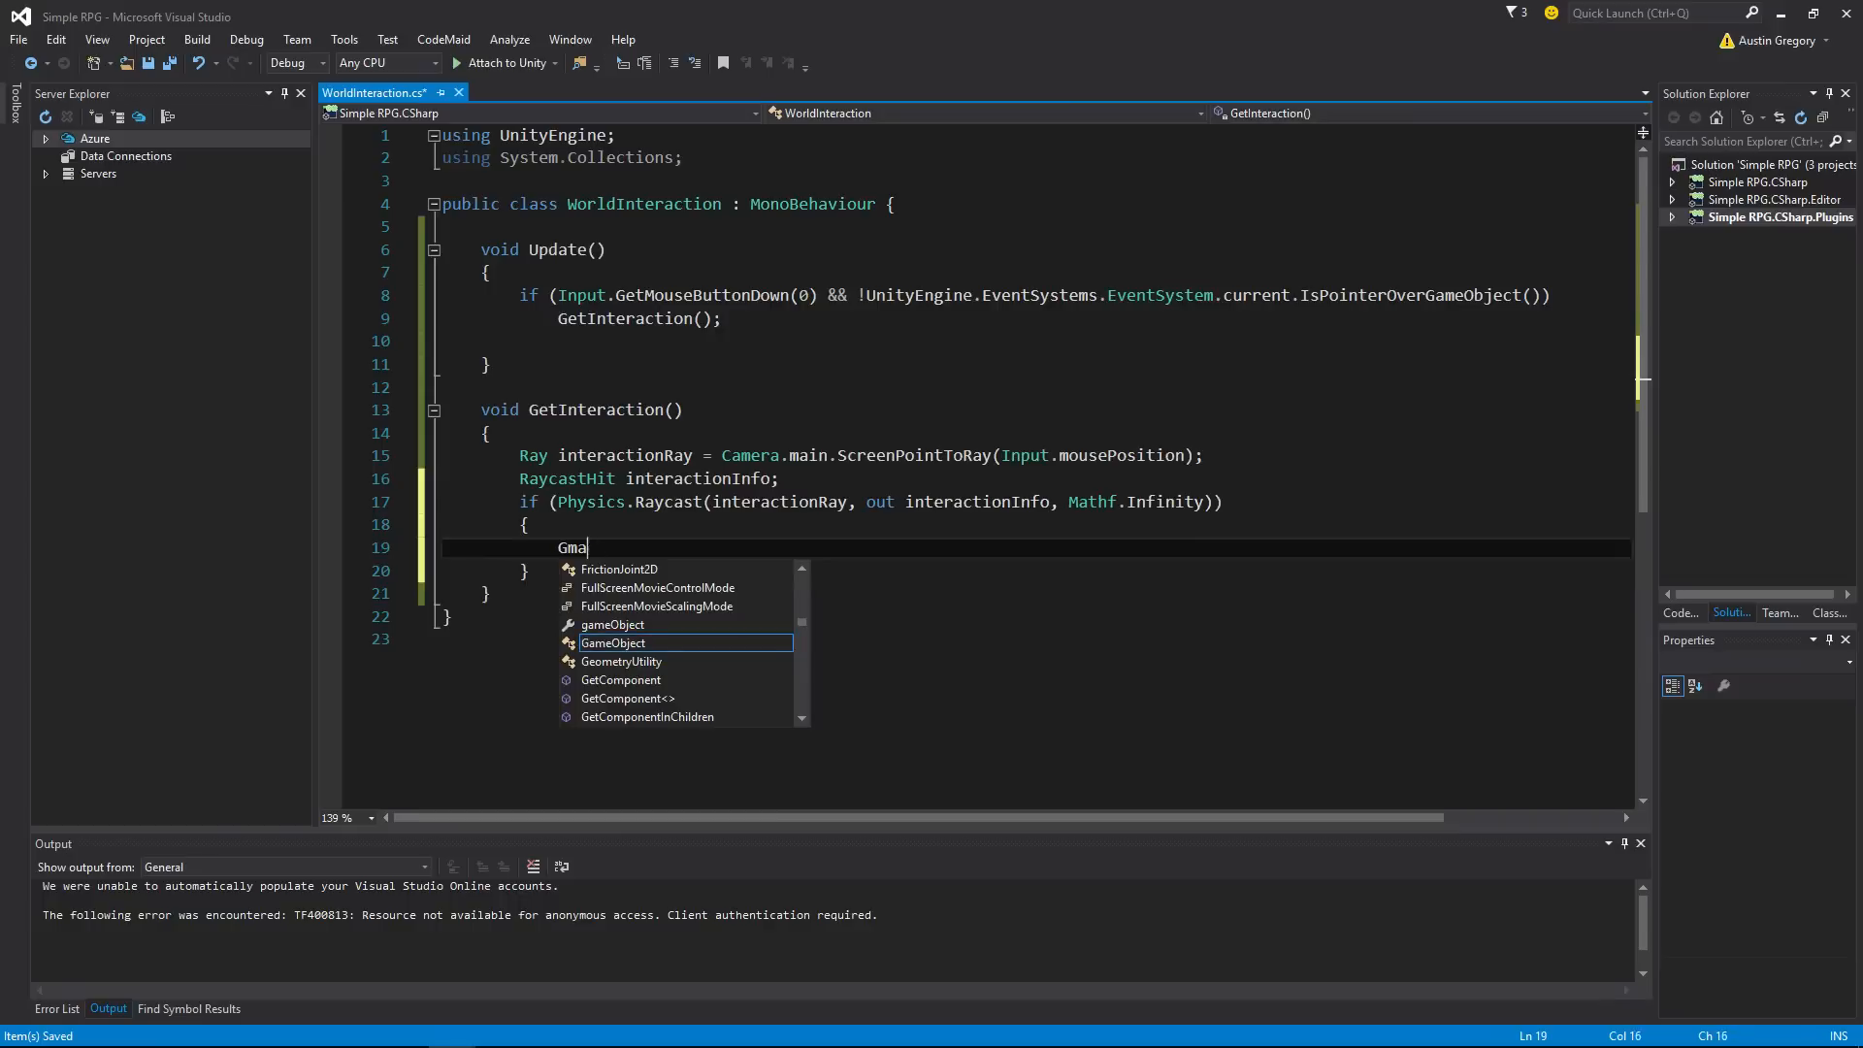
pyautogui.press('BackSpace')
pyautogui.press('BackSpace')
pyautogui.write('ameObject')
pyautogui.press('Tab')
pyautogui.hotkey('ctrl', 'shift', 'Left')
pyautogui.write('GameObject')
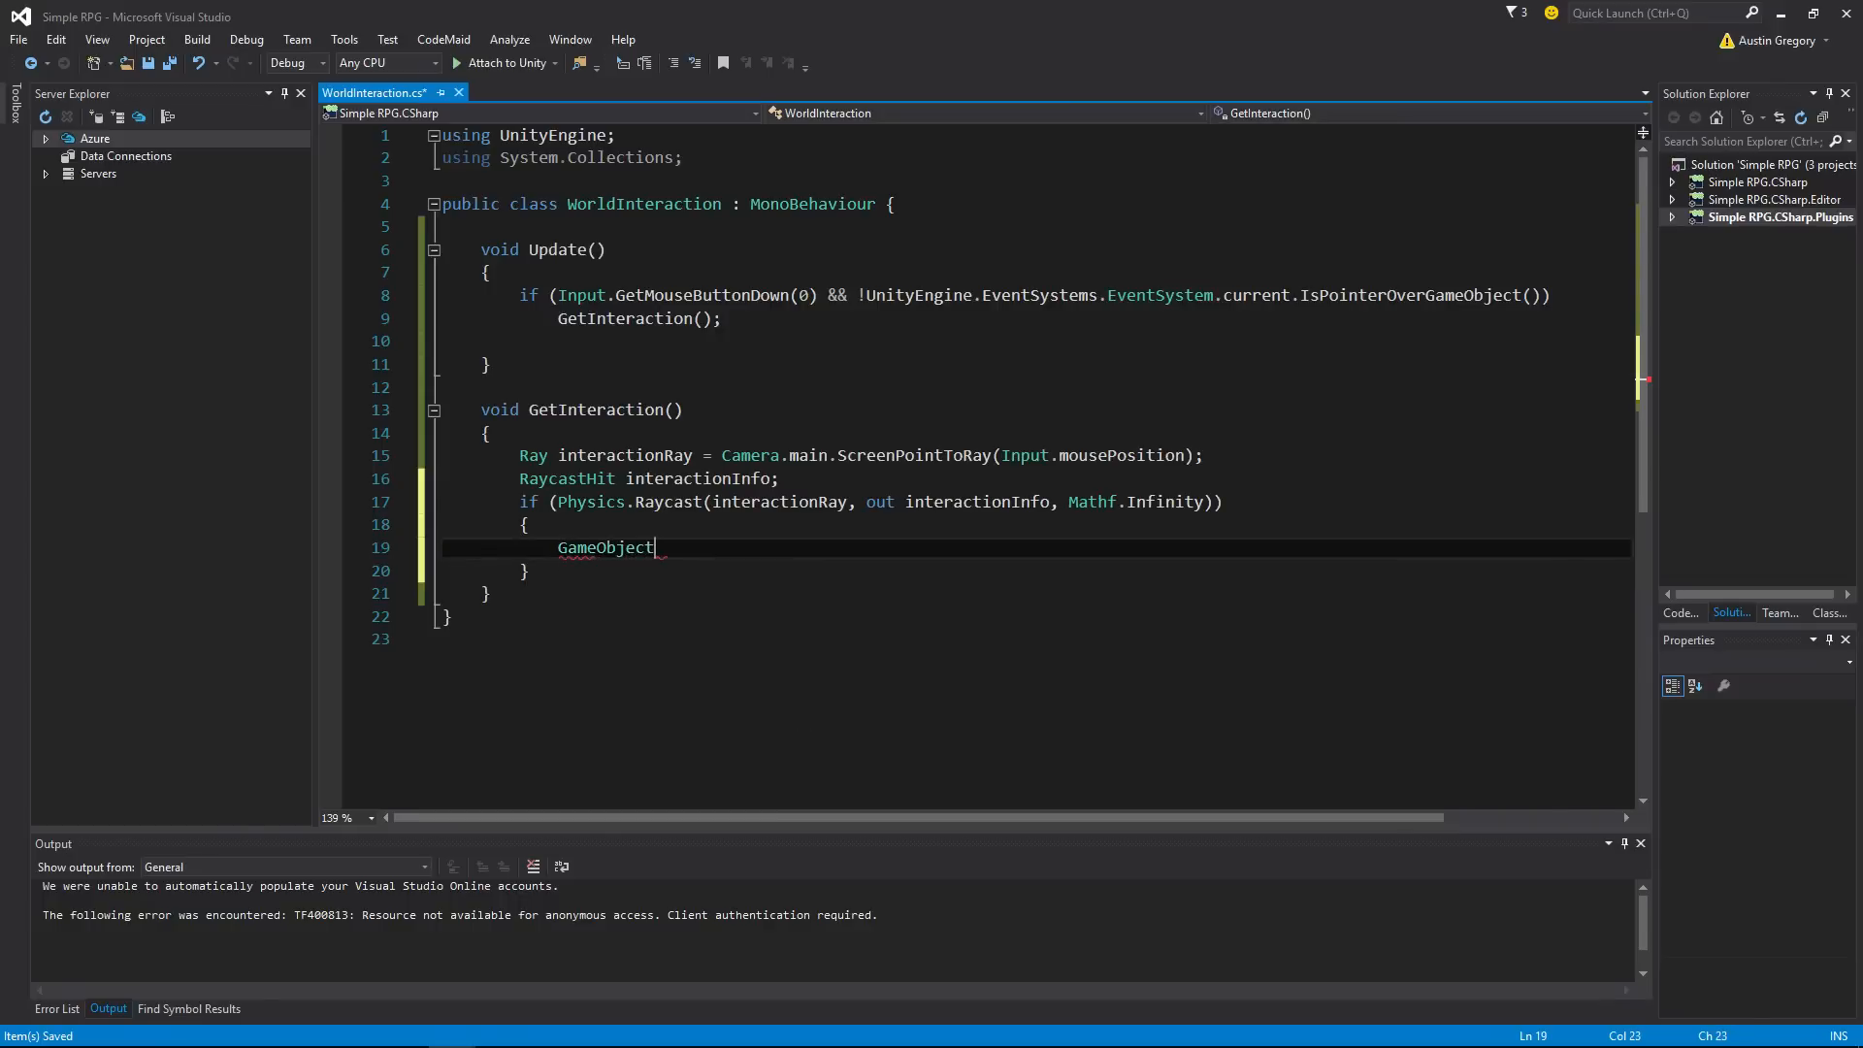
pyautogui.write(' interactedObject')
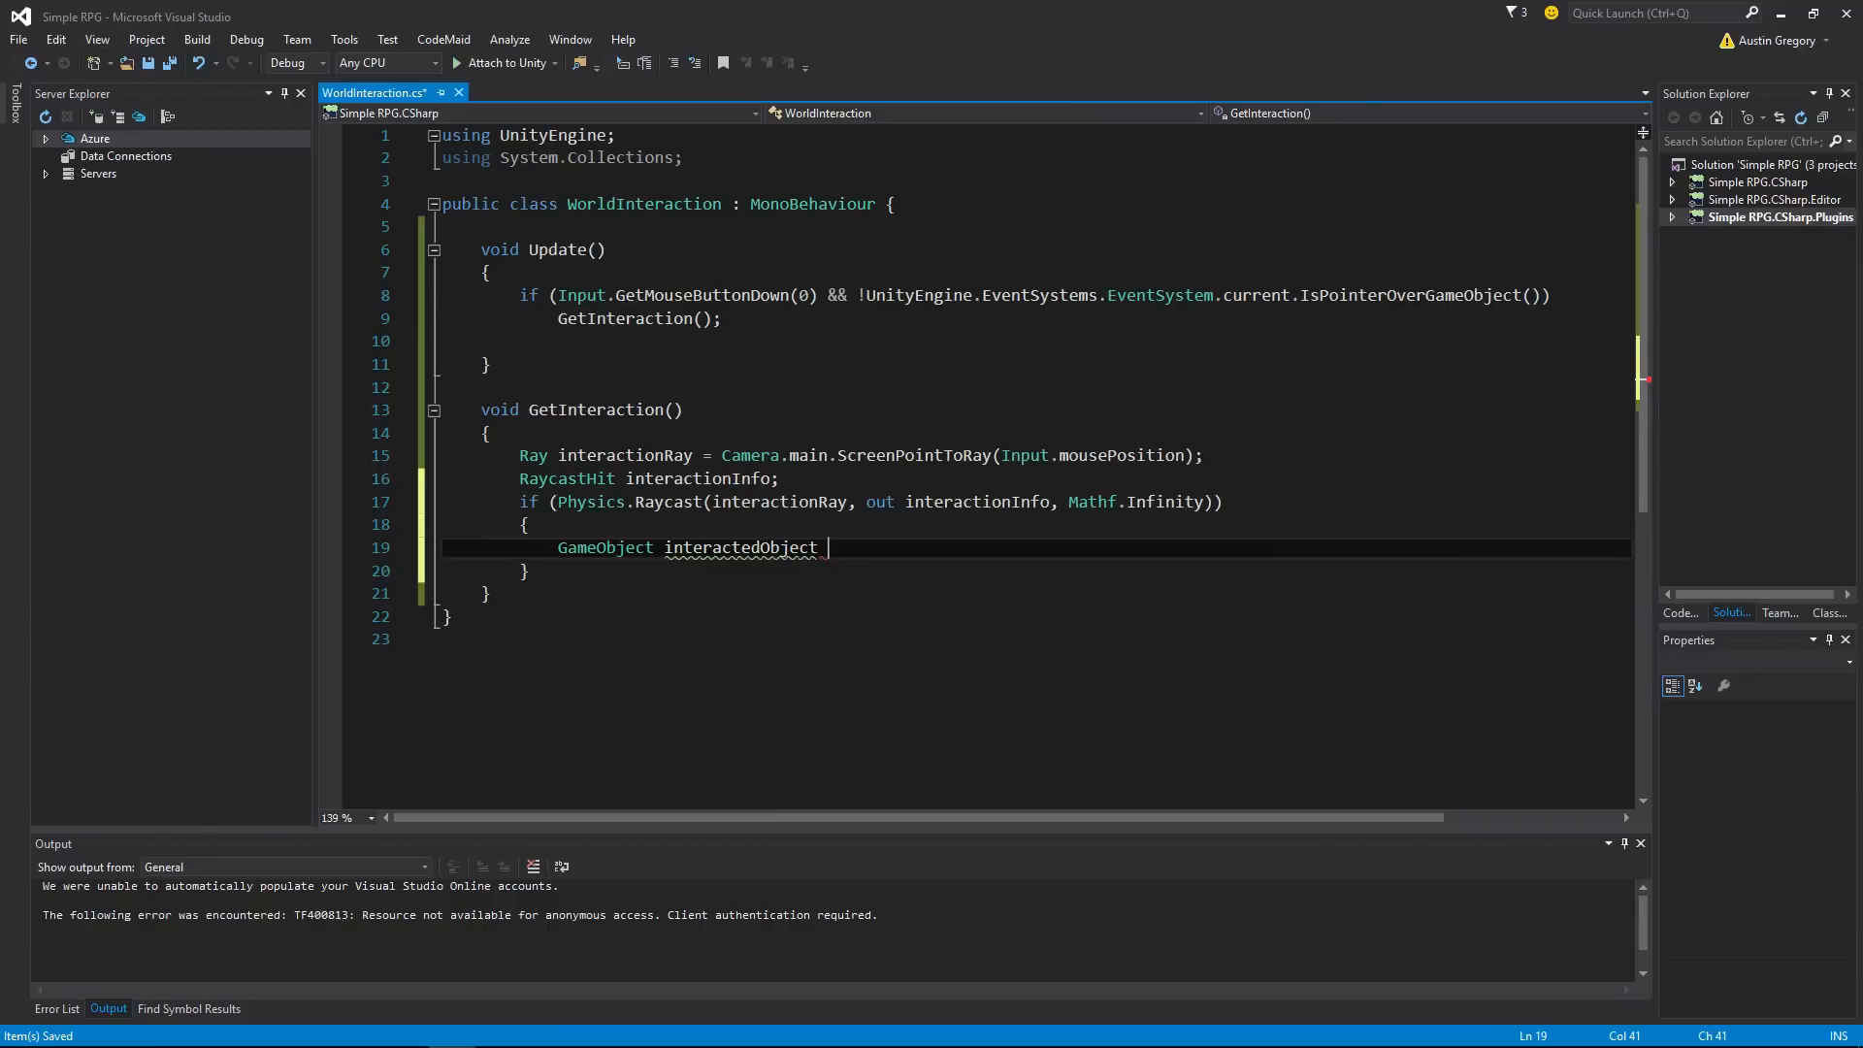
# Step: Assign interactionInfo.collider.gameObject to the interactedObject variable, end the statement and save the script
pyautogui.write('= interactionInfo')
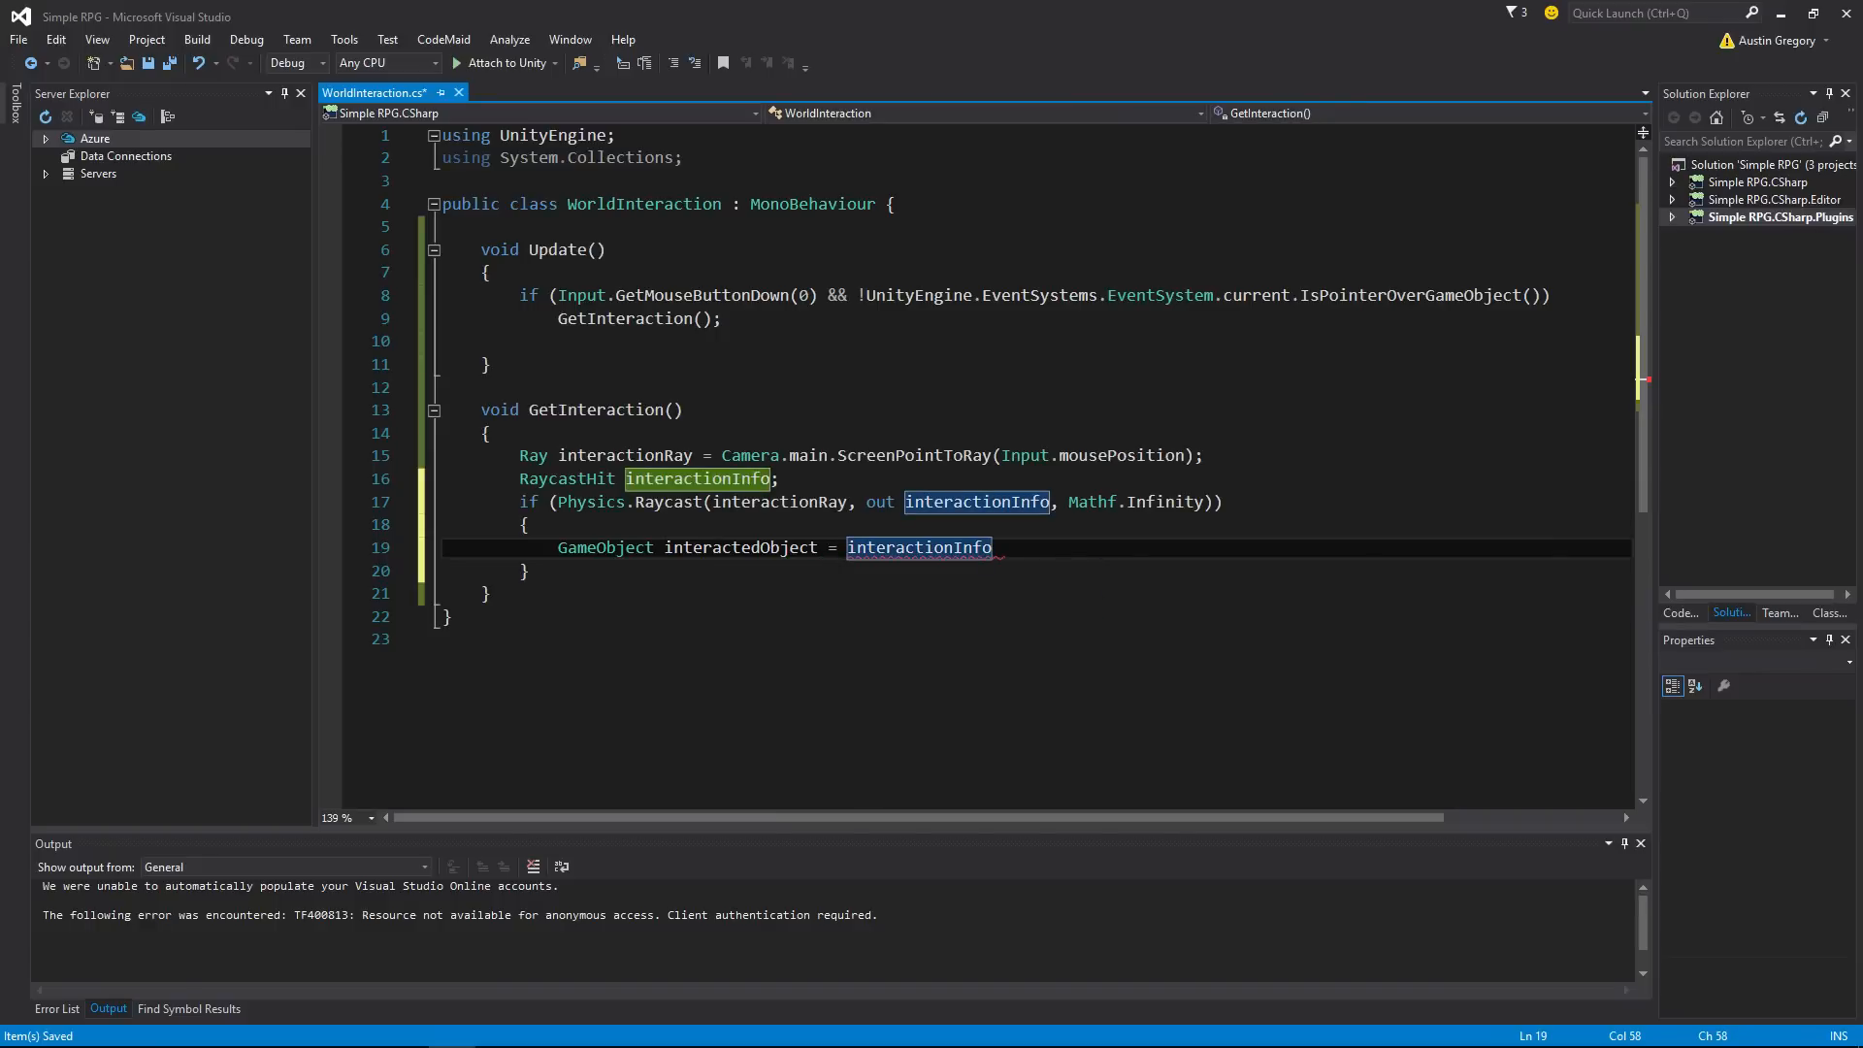
pyautogui.write('.col')
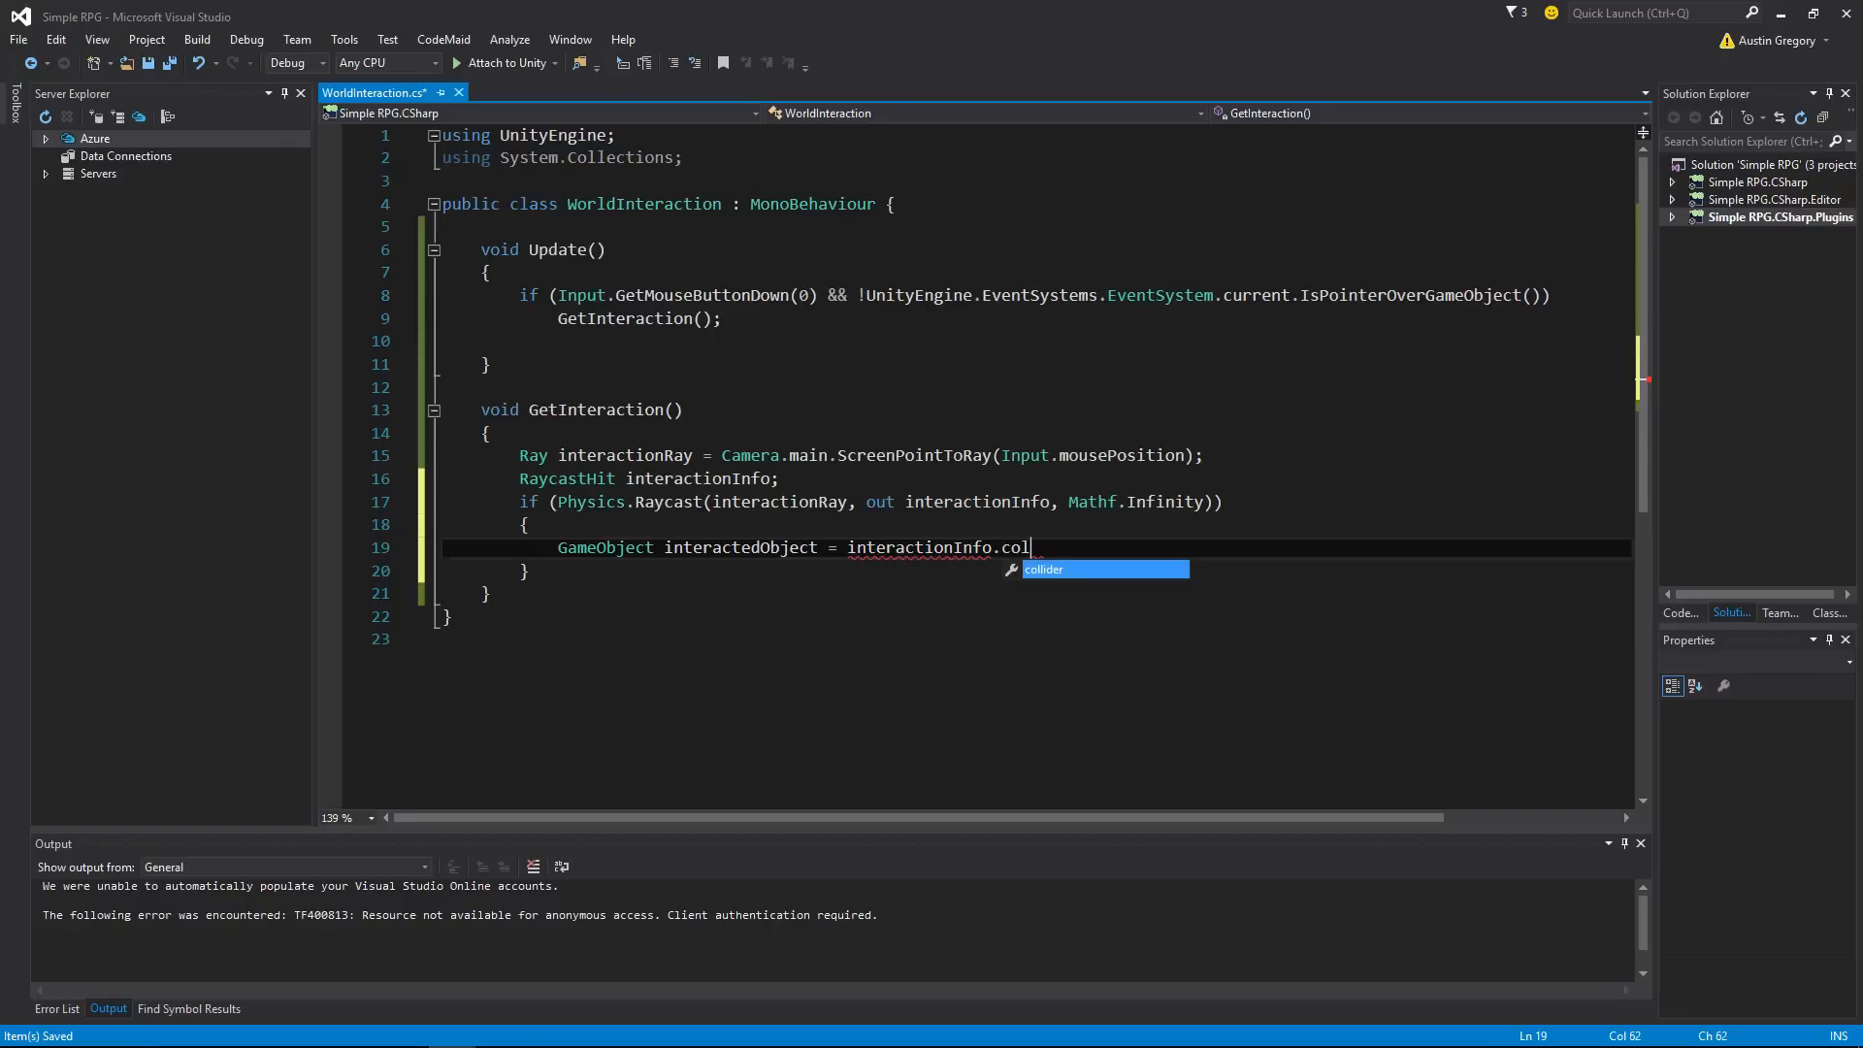
pyautogui.press('Tab')
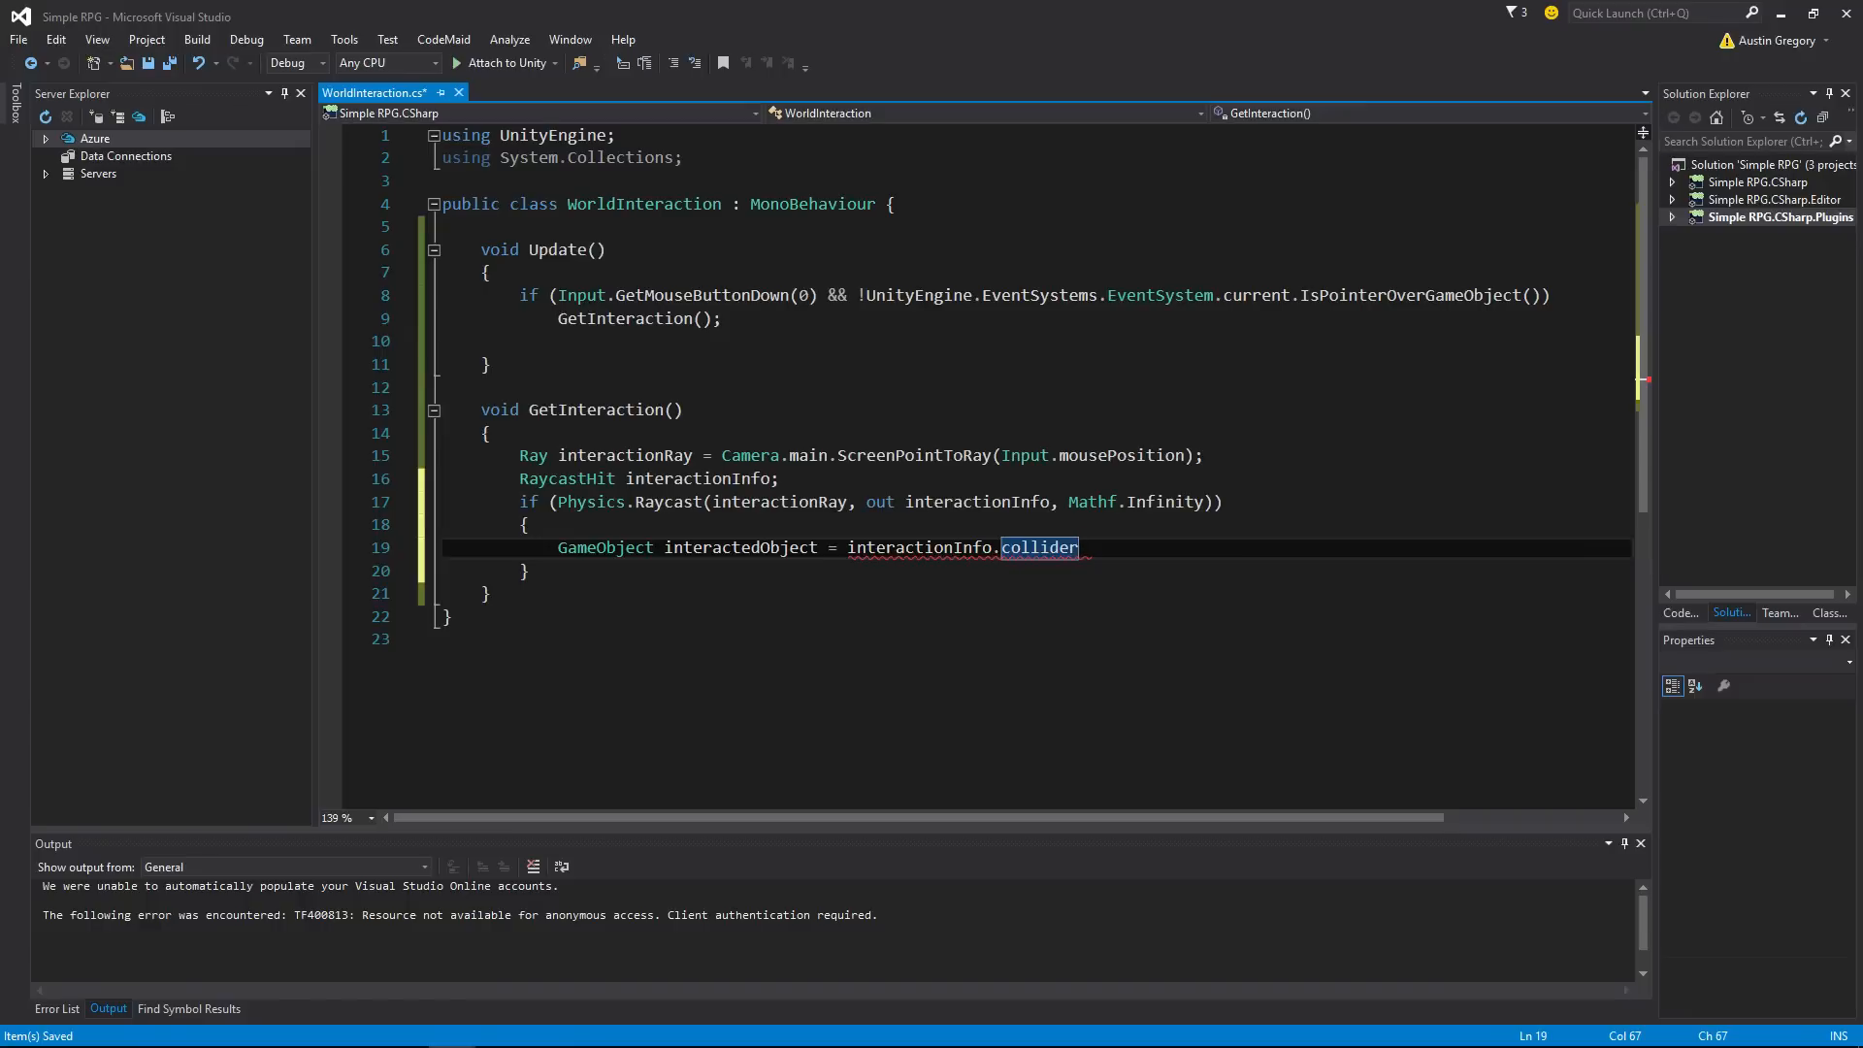
pyautogui.write('gameObject')
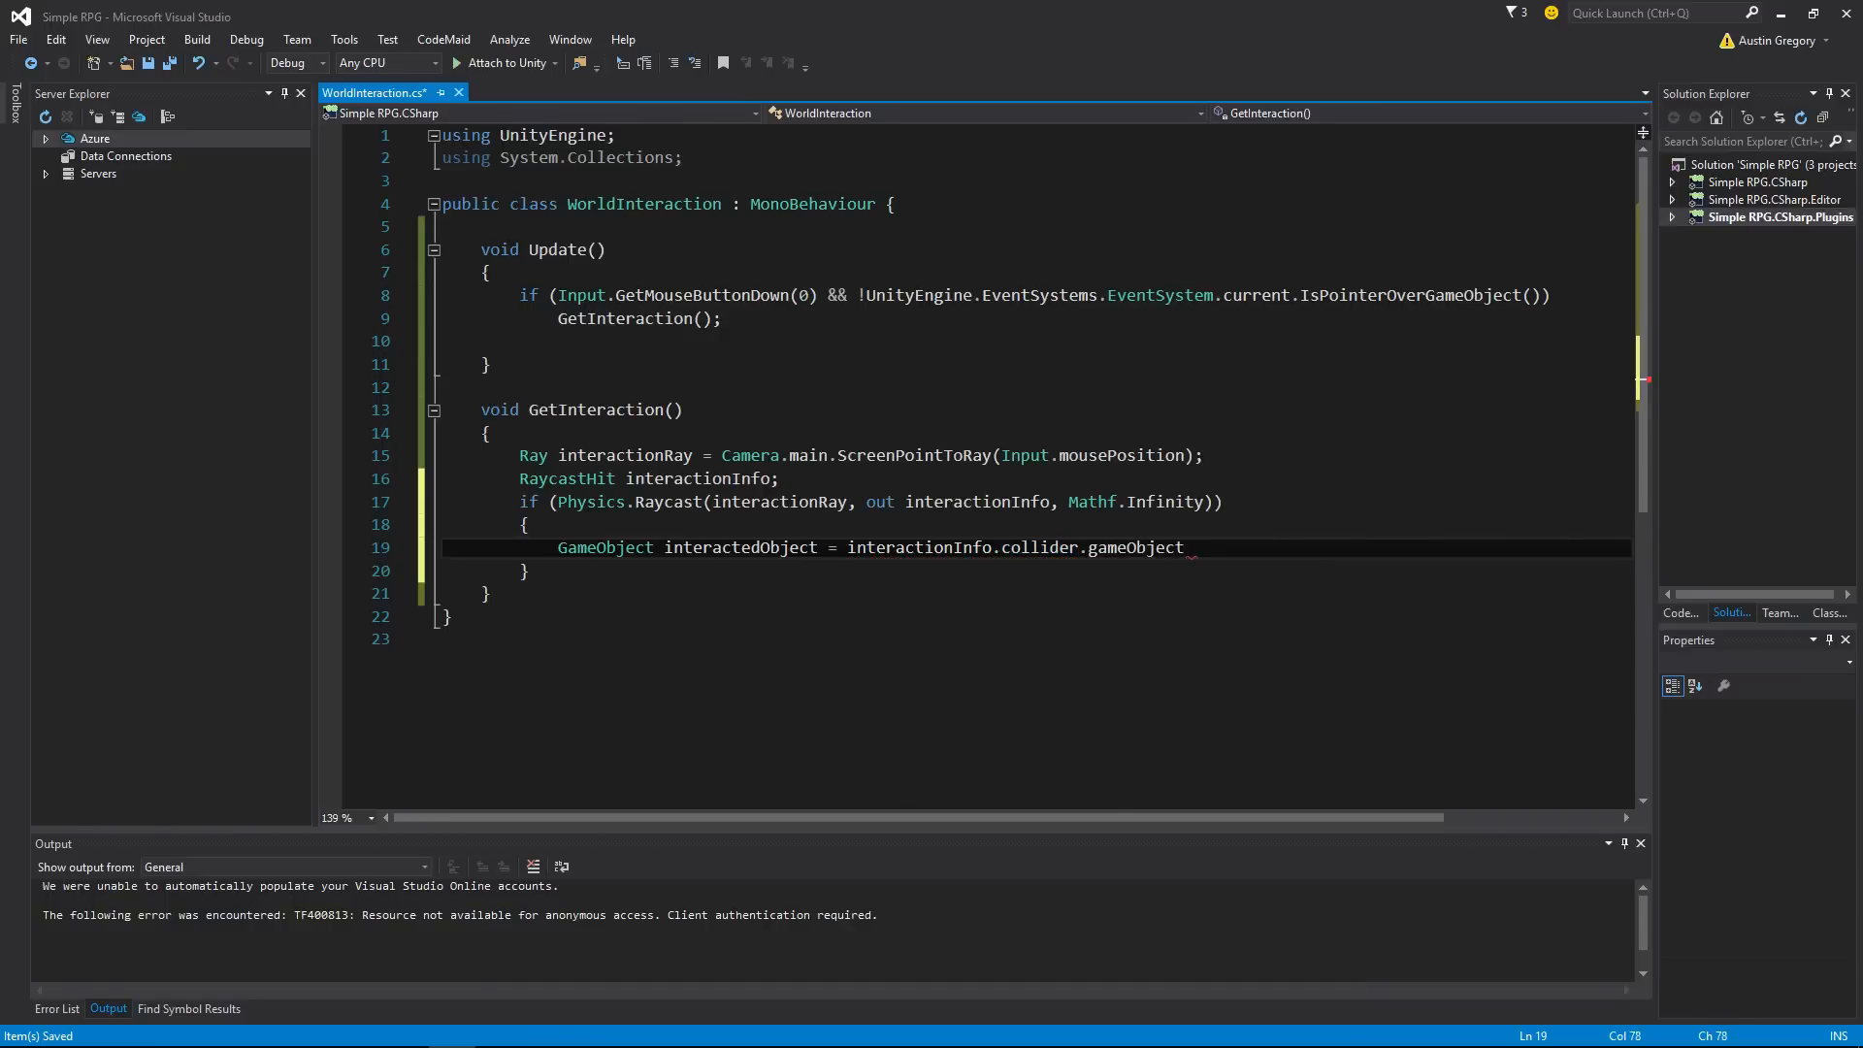
pyautogui.hotkey('ctrl', 'w')
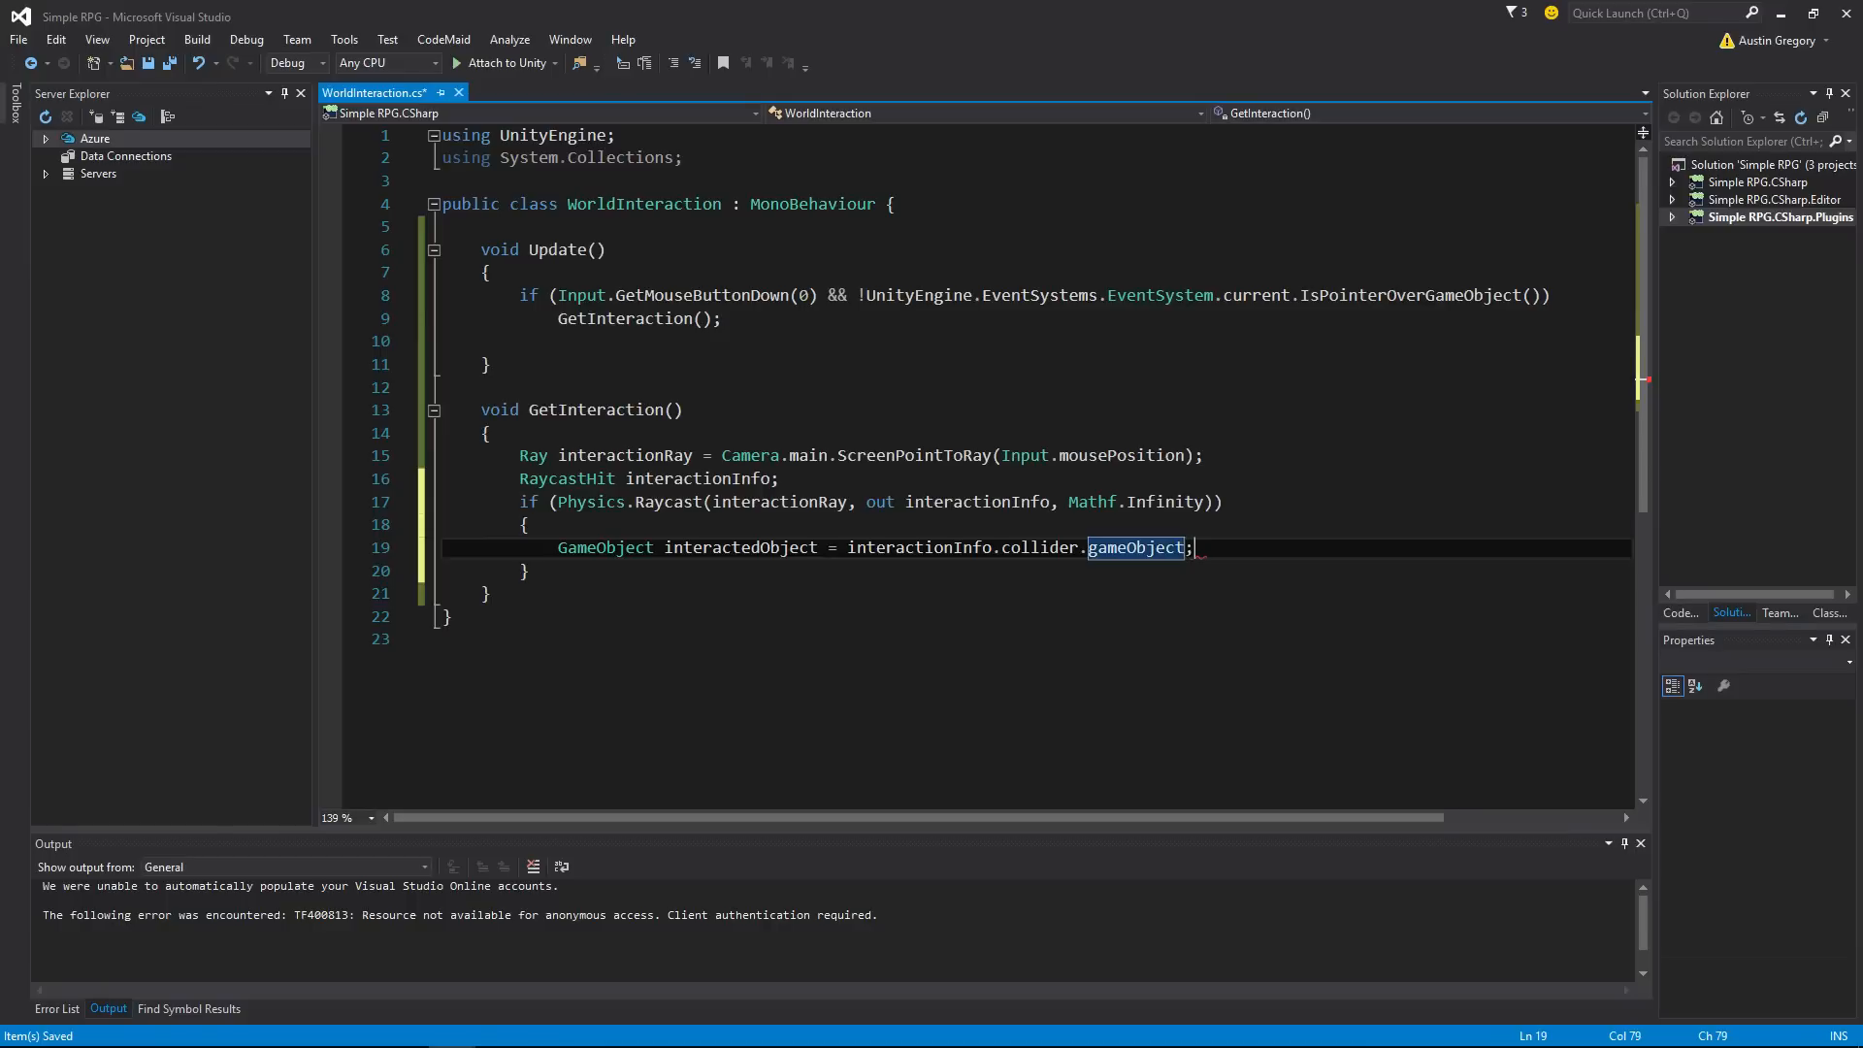
pyautogui.press('End')
pyautogui.write(';')
pyautogui.hotkey('ctrl', 's')
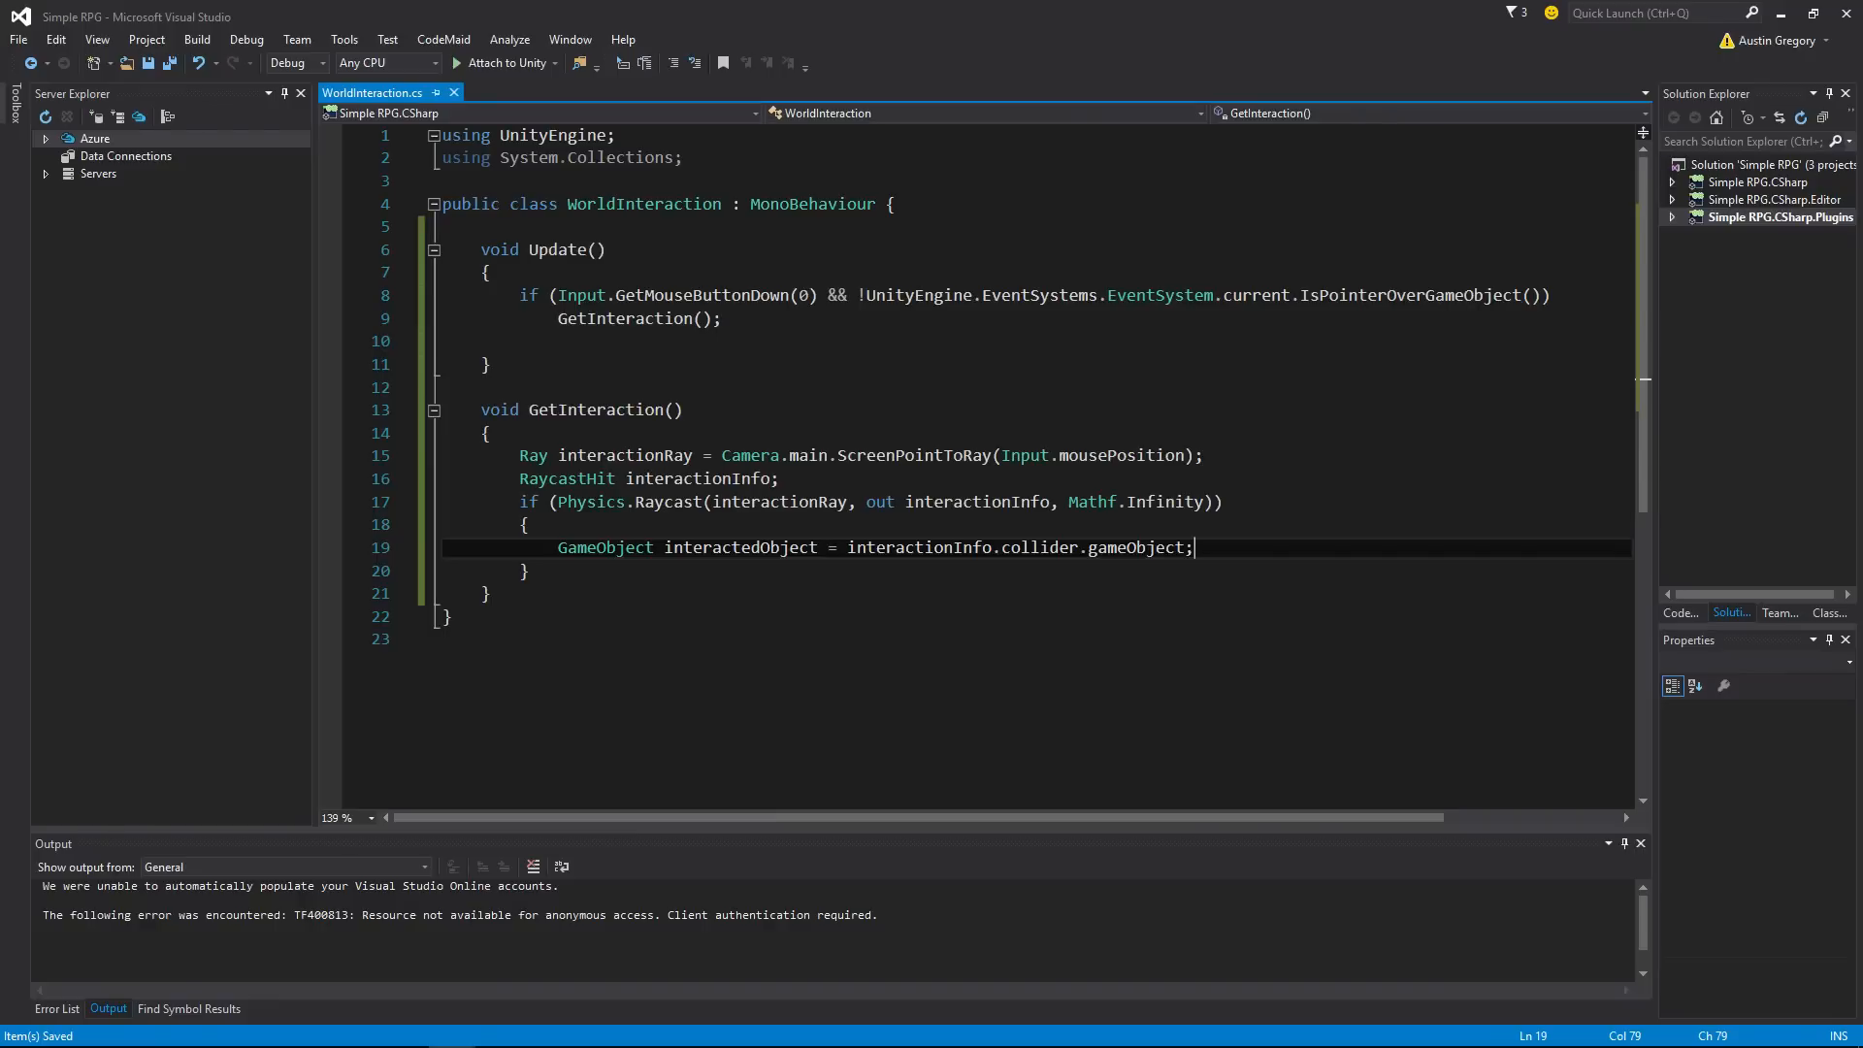
# Step: Add a braced if statement below the interactedObject line, checking whether interactedObject.tag equals "Interacted Object"
pyautogui.press('Return')
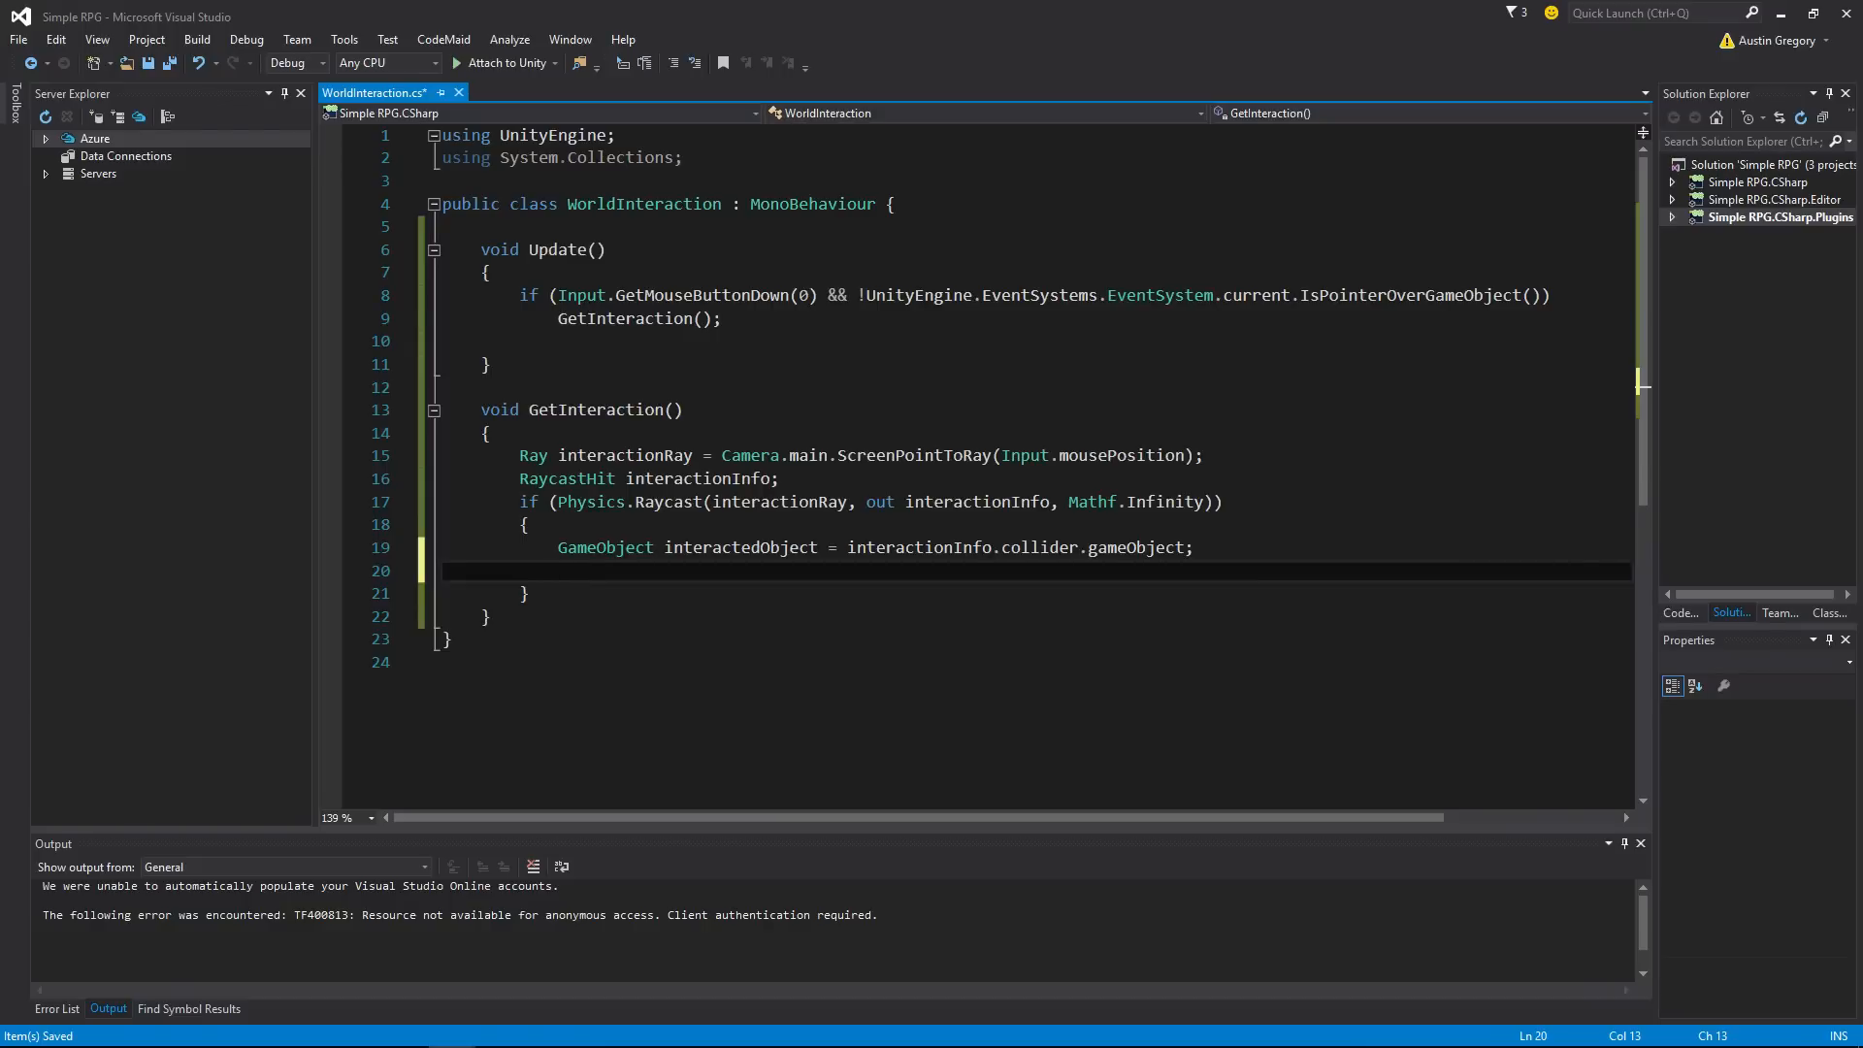
pyautogui.write('if')
pyautogui.press('Tab')
pyautogui.press('Tab')
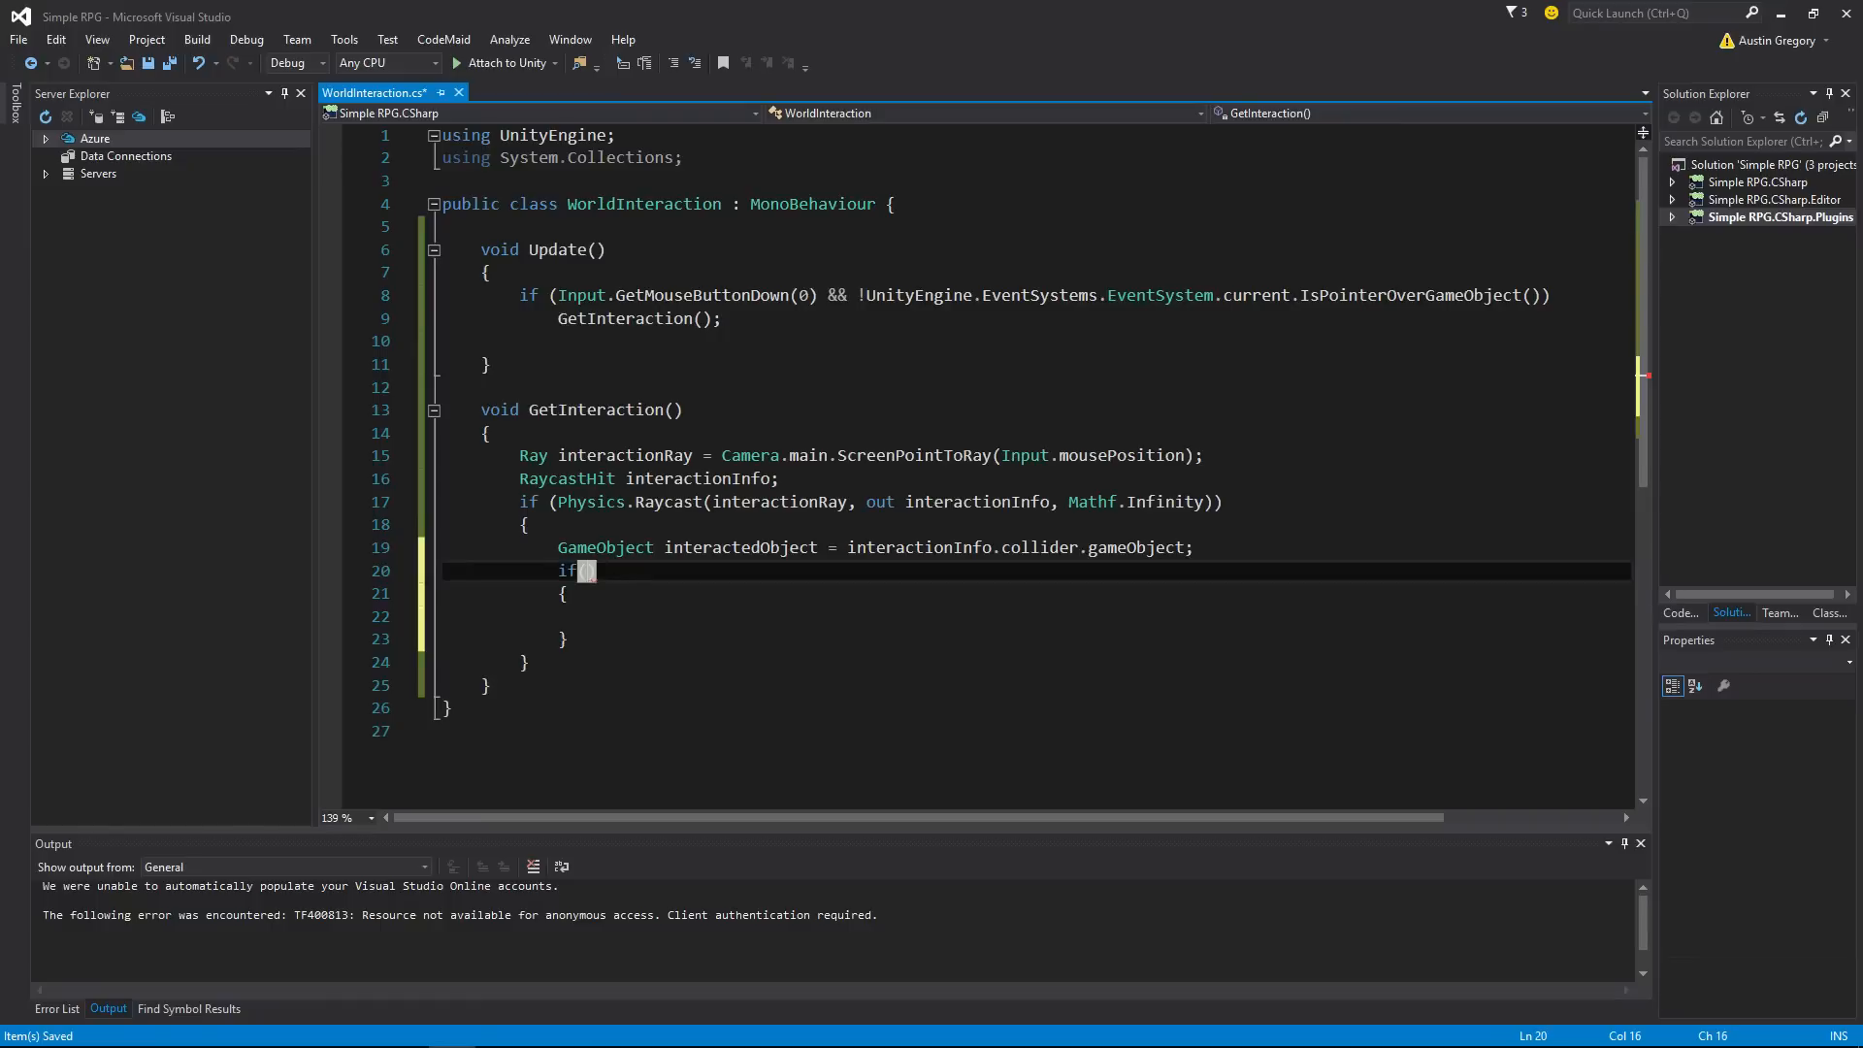
pyautogui.write('interactedObject')
pyautogui.press('BackSpace')
pyautogui.write('.tag ')
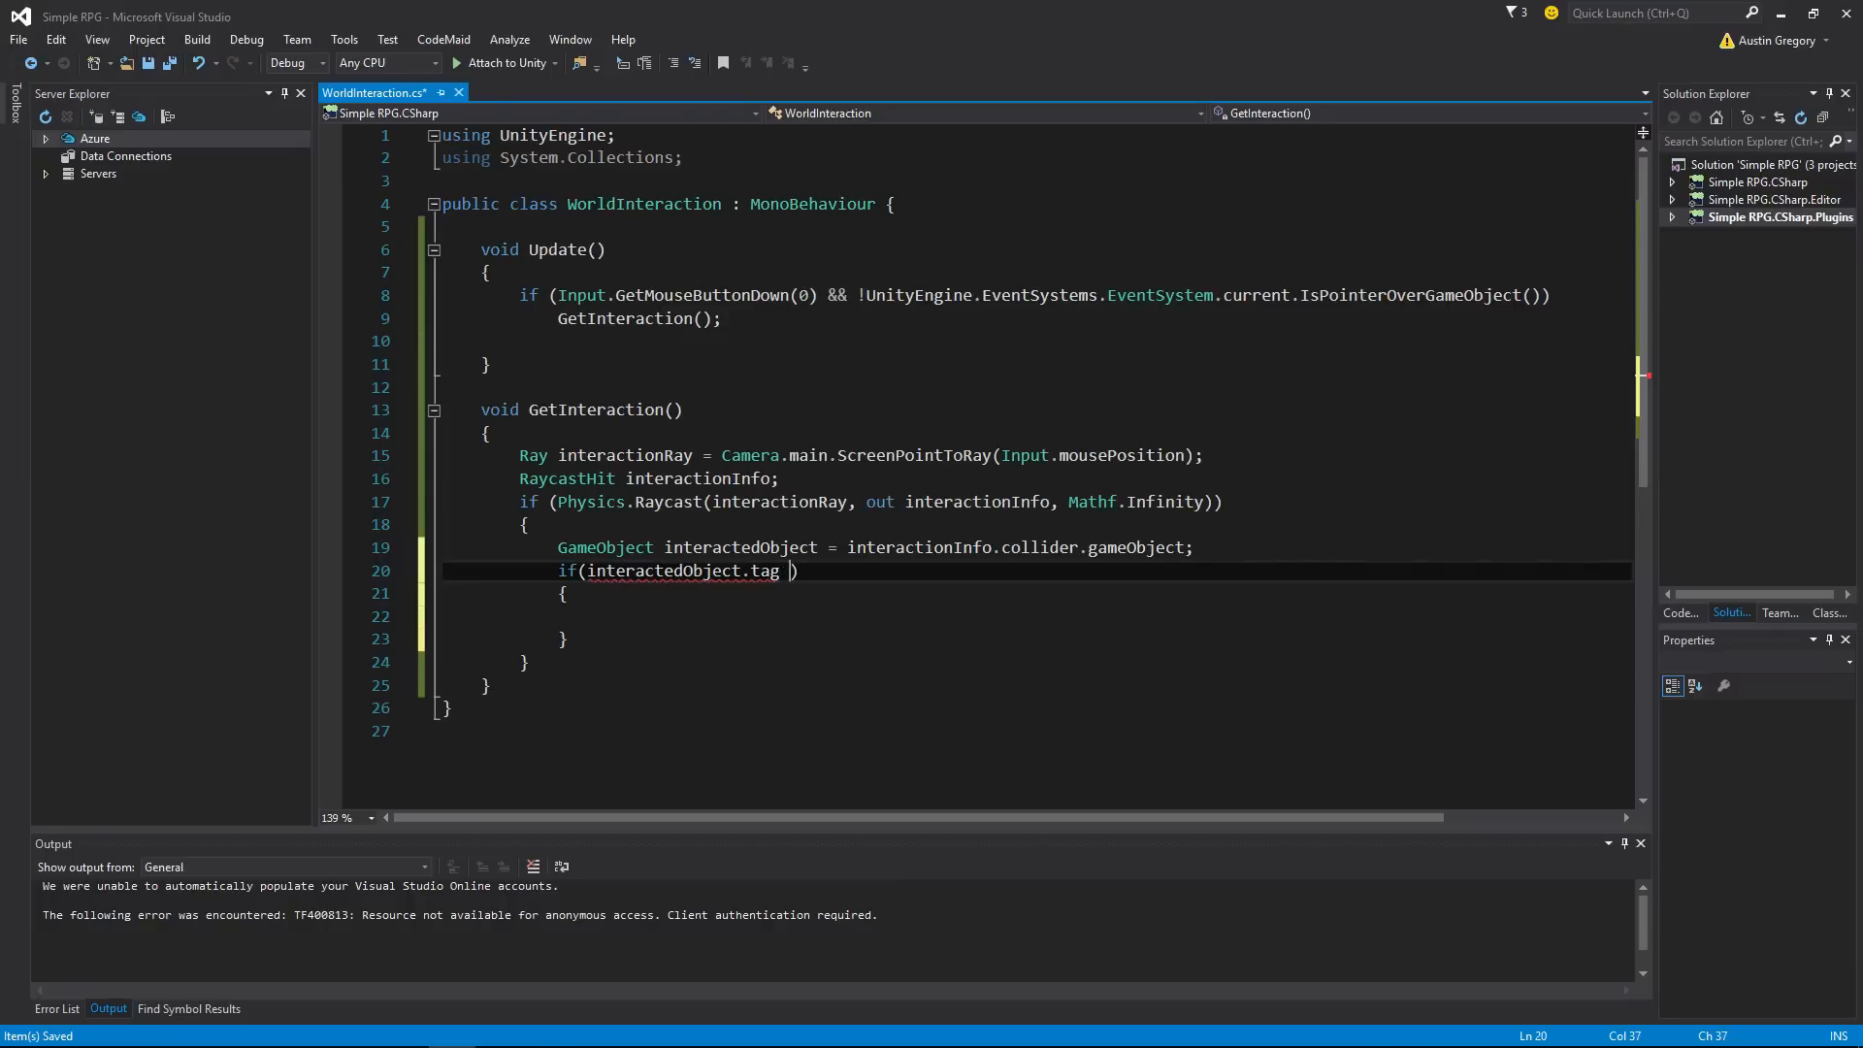
pyautogui.write('== "Interacted Object')
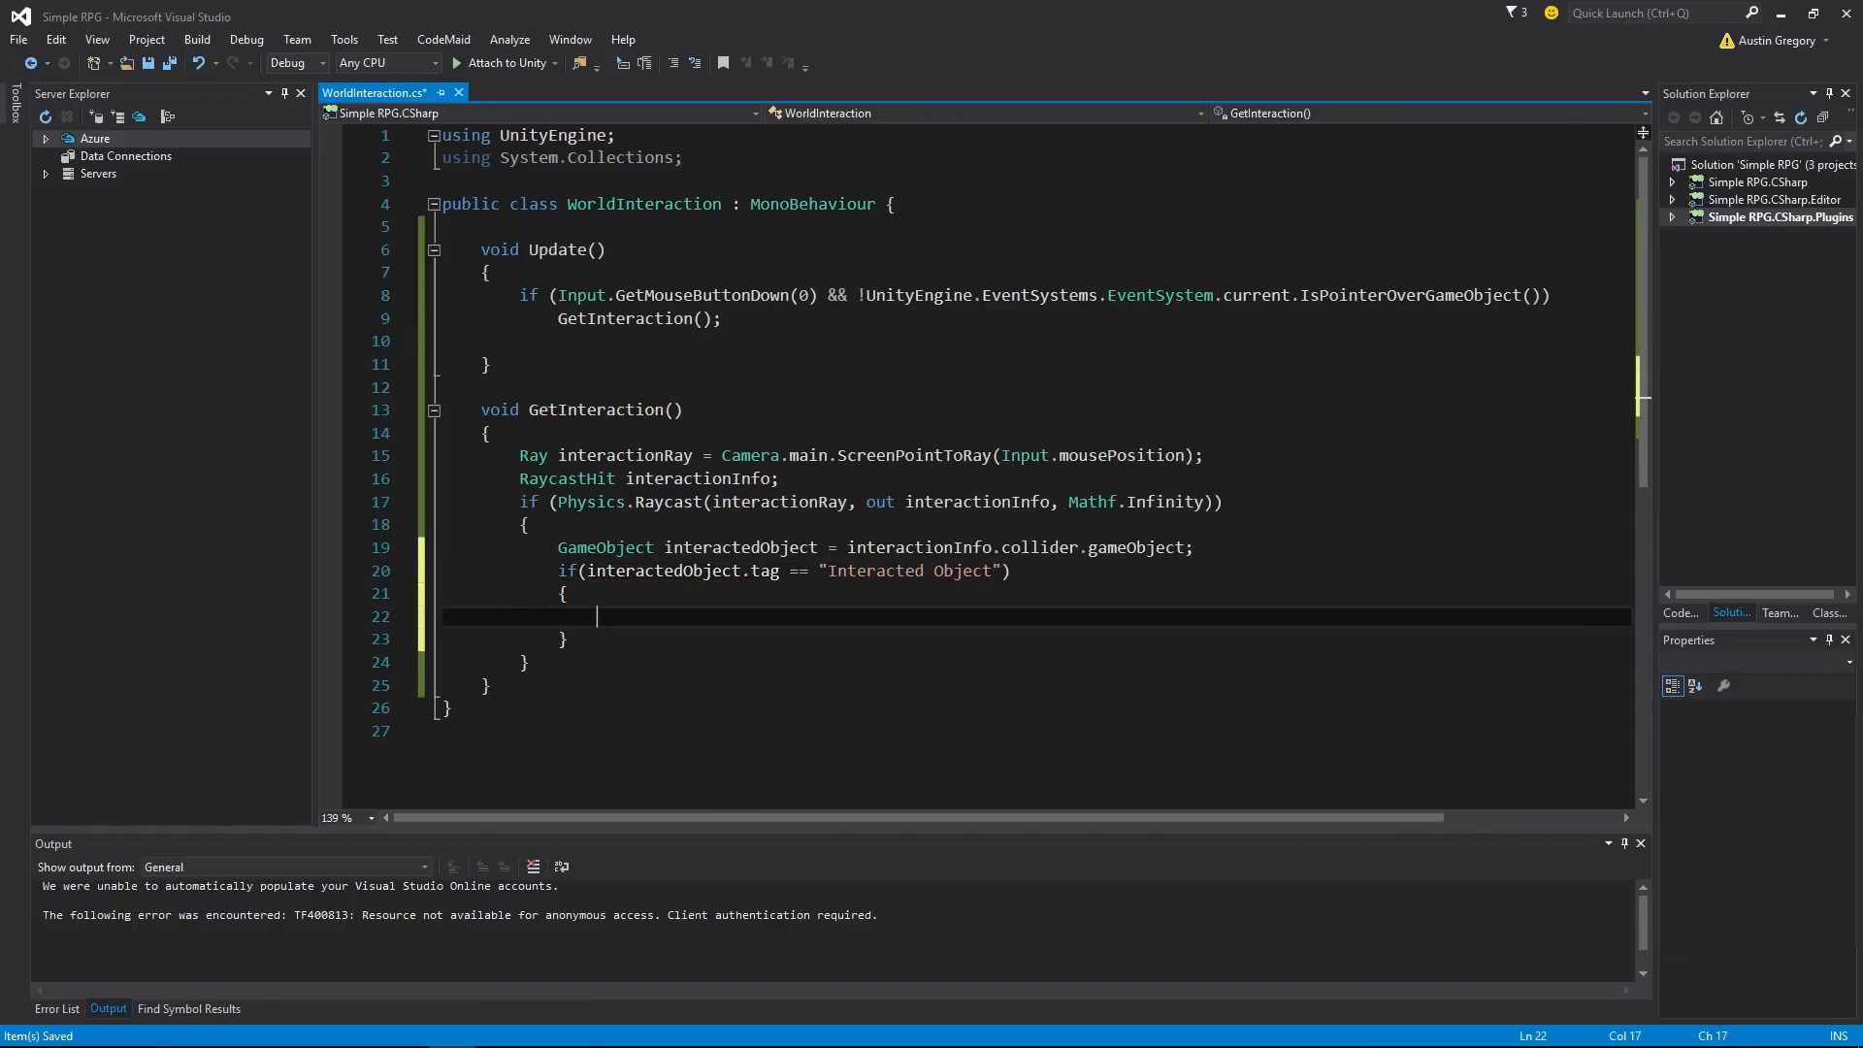
# Step: Change the tag string in the if condition to "Interactable Object"
pyautogui.press('Up')
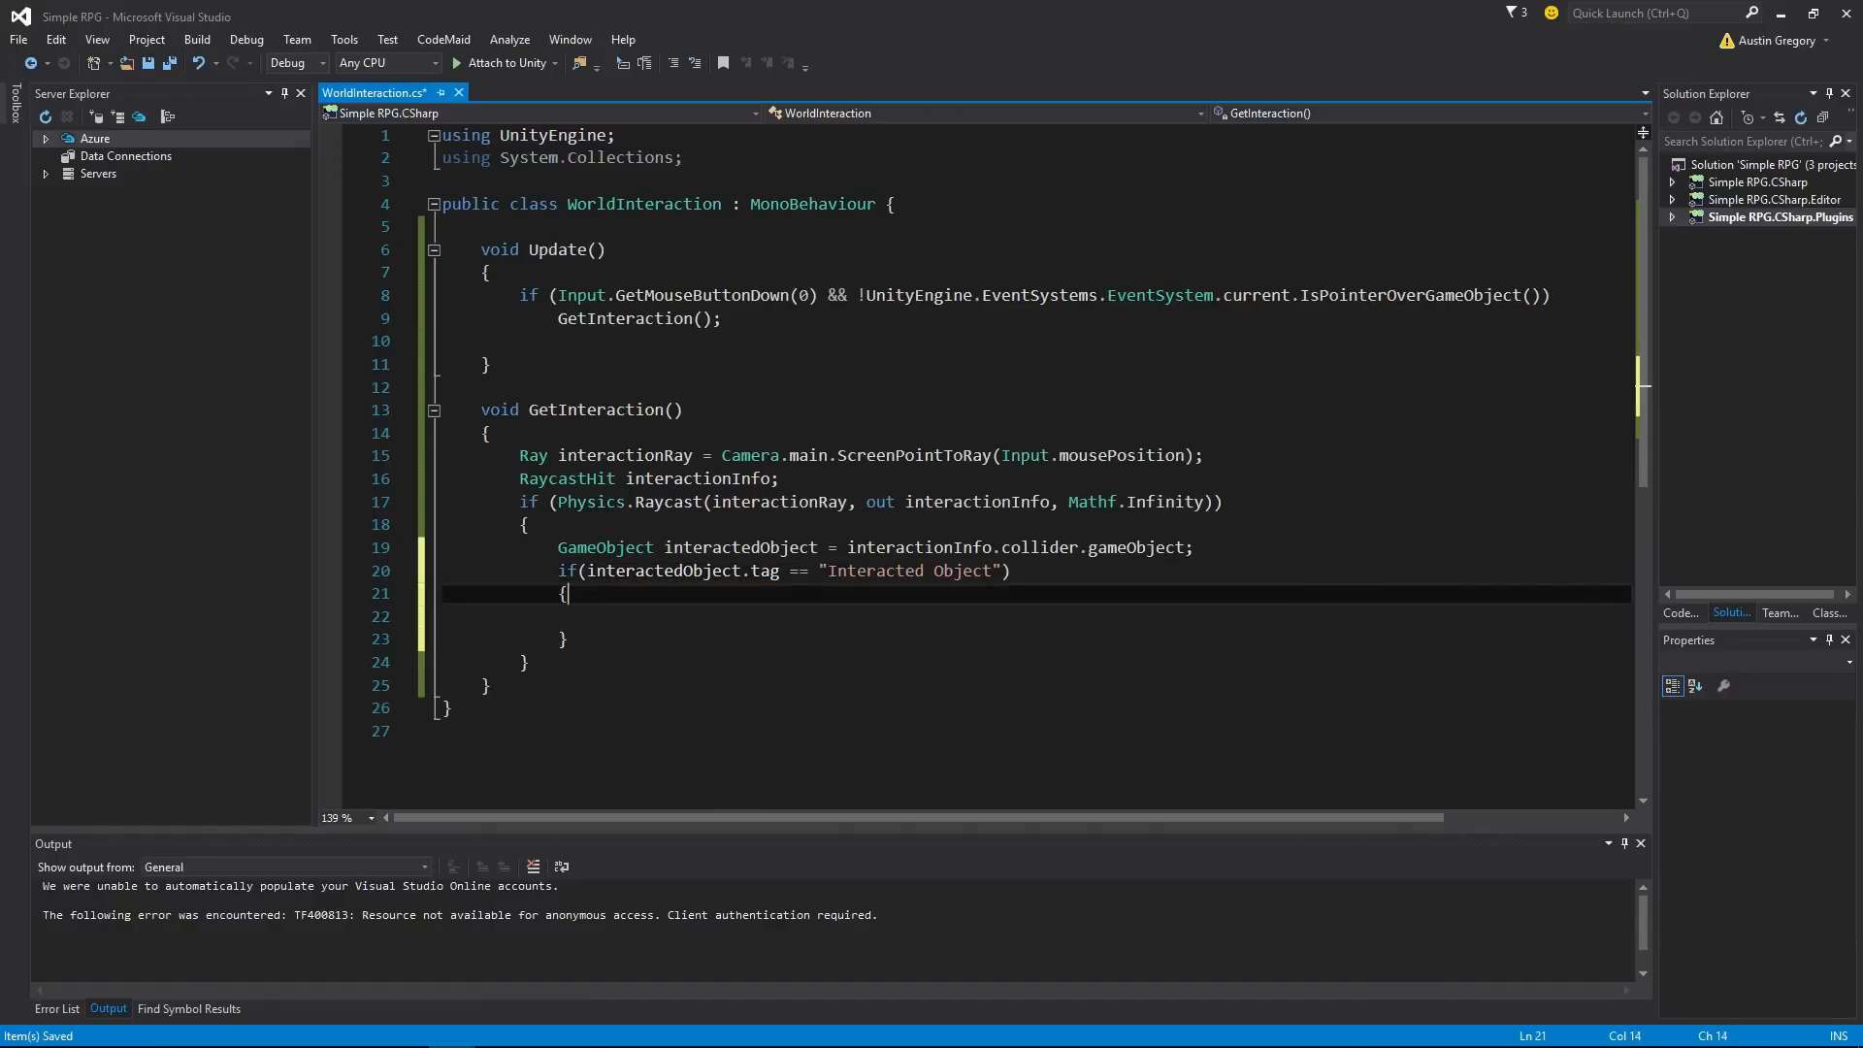
pyautogui.press('Left')
pyautogui.press('Left')
pyautogui.press('Left')
pyautogui.press('Left')
pyautogui.press('Left')
pyautogui.press('Left')
pyautogui.press('Left')
pyautogui.press('Left')
pyautogui.press('Left')
pyautogui.press('Left')
pyautogui.press('Left')
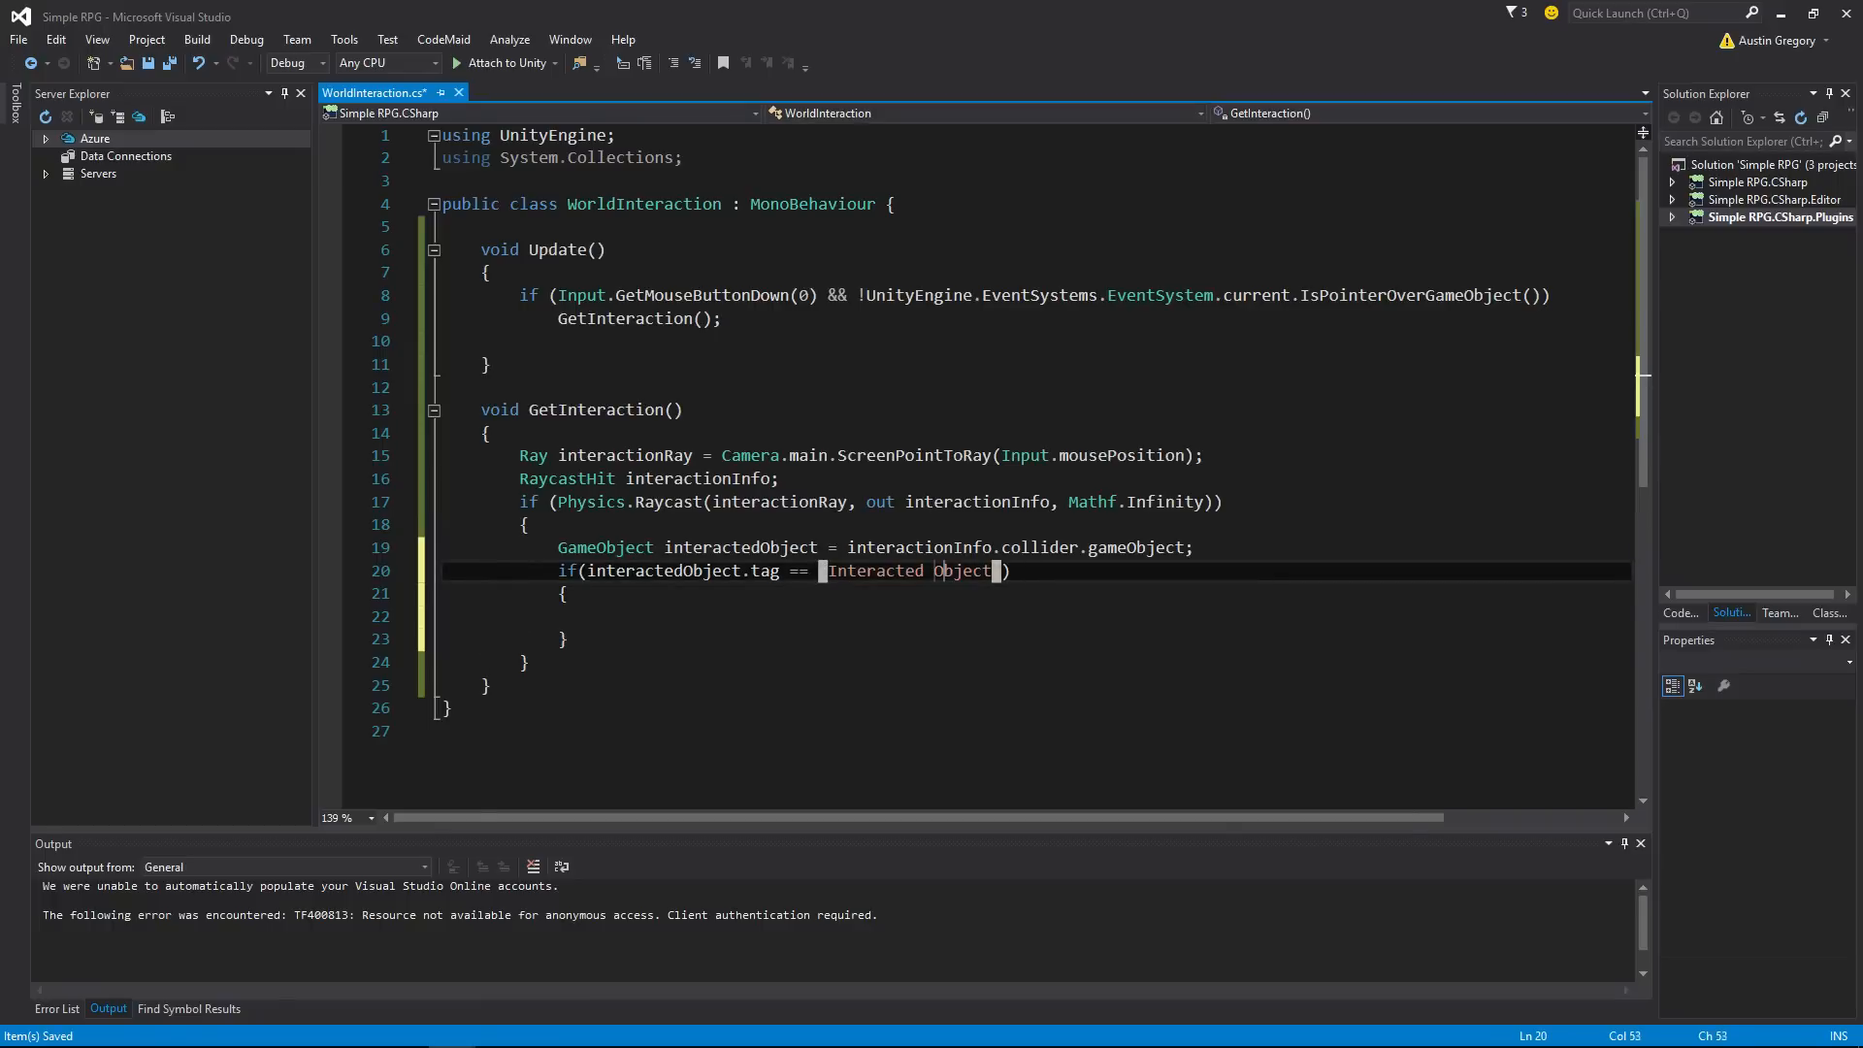
pyautogui.press('BackSpace')
pyautogui.press('BackSpace')
pyautogui.write('able')
pyautogui.press('Down')
pyautogui.press('Down')
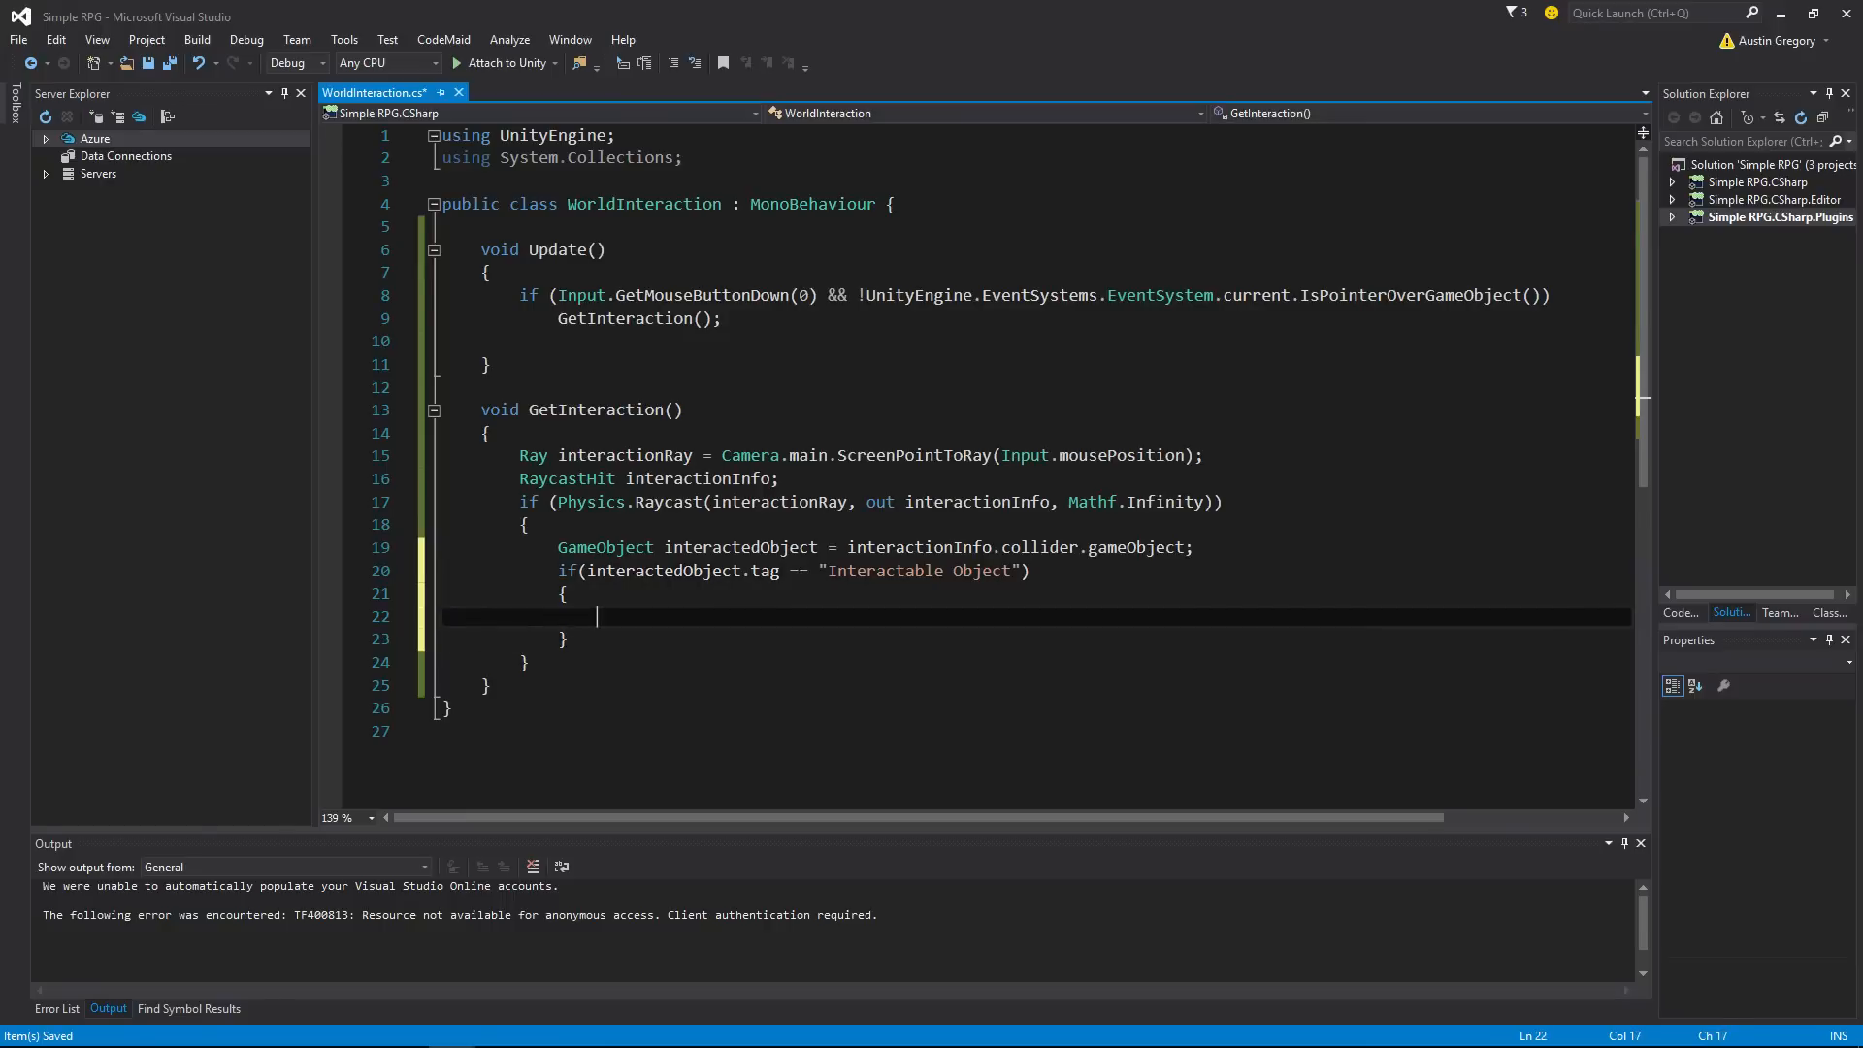
# Step: Log the message "Interactable interacted." with Debug.Log inside the tag check's body
pyautogui.write('debug.Log();')
pyautogui.press('Left')
pyautogui.press('Left')
pyautogui.write('"')
pyautogui.write('Interact')
pyautogui.write('able interacted.')
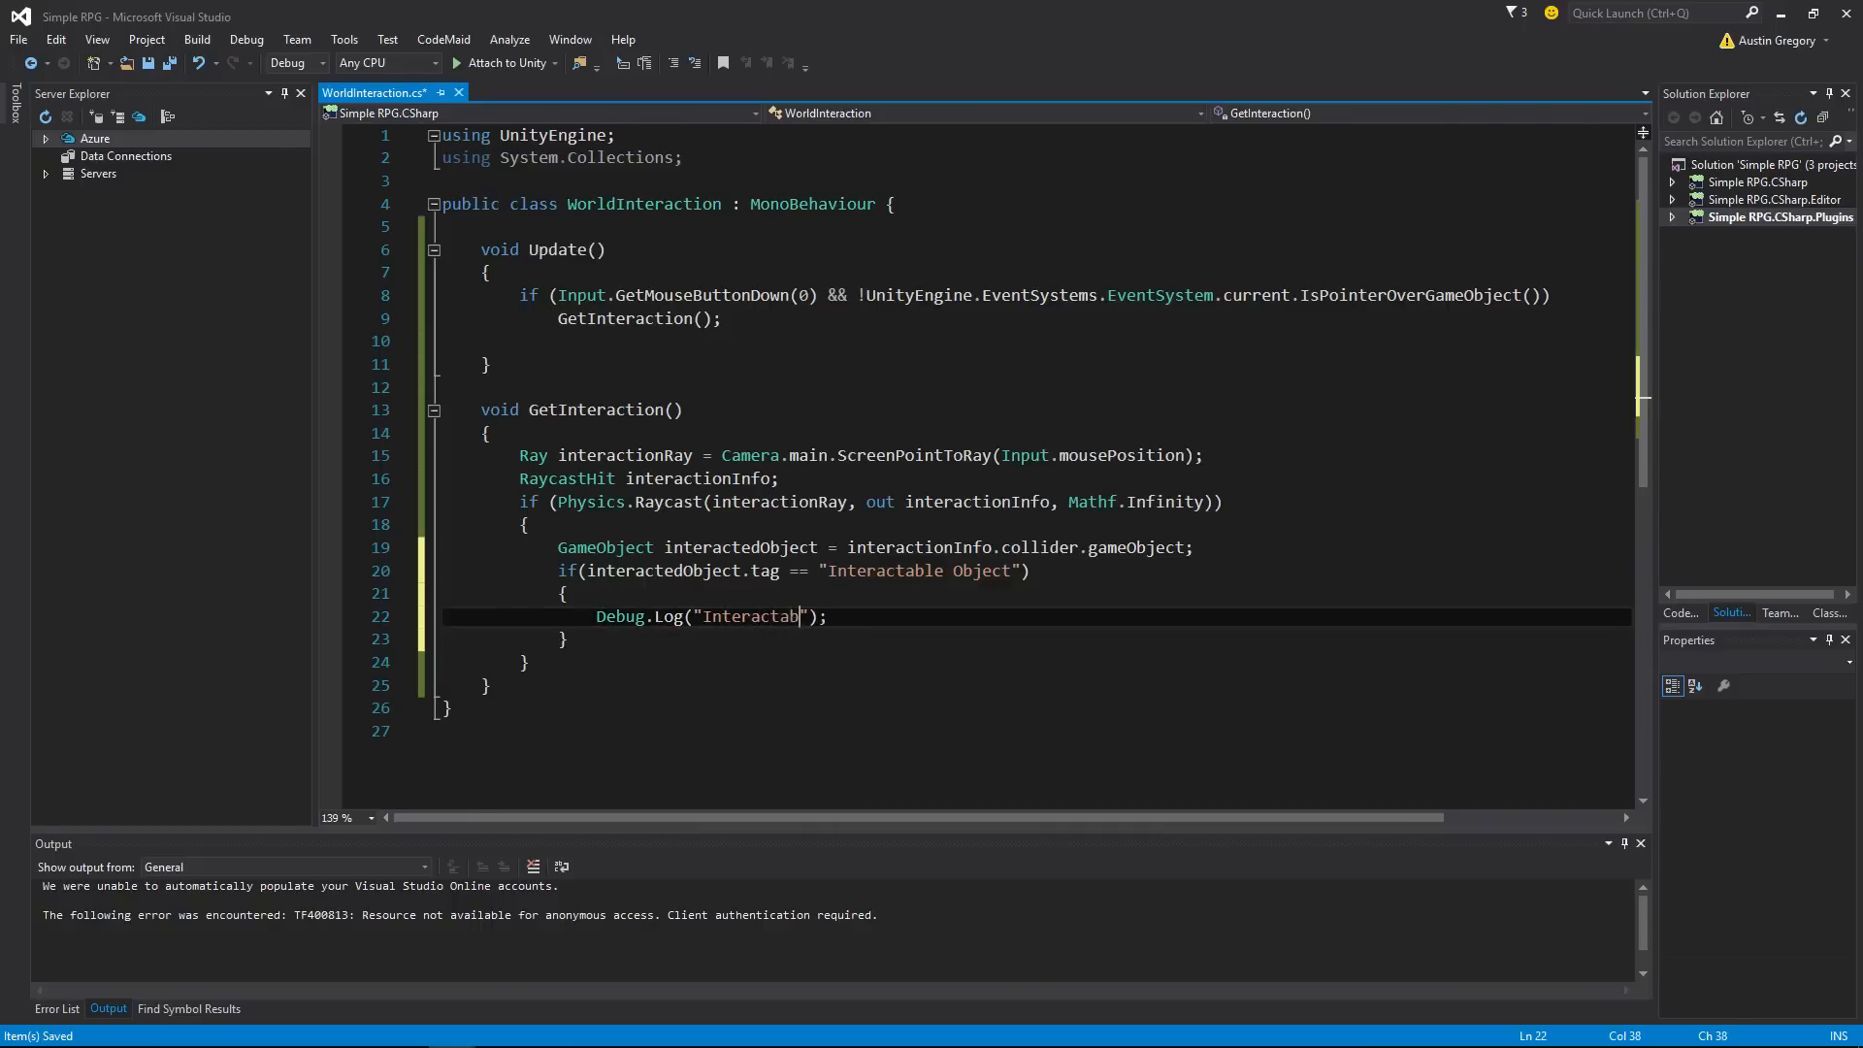
# Step: Add an else branch with an empty braced body after the tag check's if block
pyautogui.press('Down')
pyautogui.press('Down')
pyautogui.press('Up')
pyautogui.press('Return')
pyautogui.press('Tab')
pyautogui.press('BackSpace')
pyautogui.press('BackSpace')
pyautogui.press('BackSpace')
pyautogui.press('BackSpace')
pyautogui.write('else')
pyautogui.write(' {')
pyautogui.press('Return')
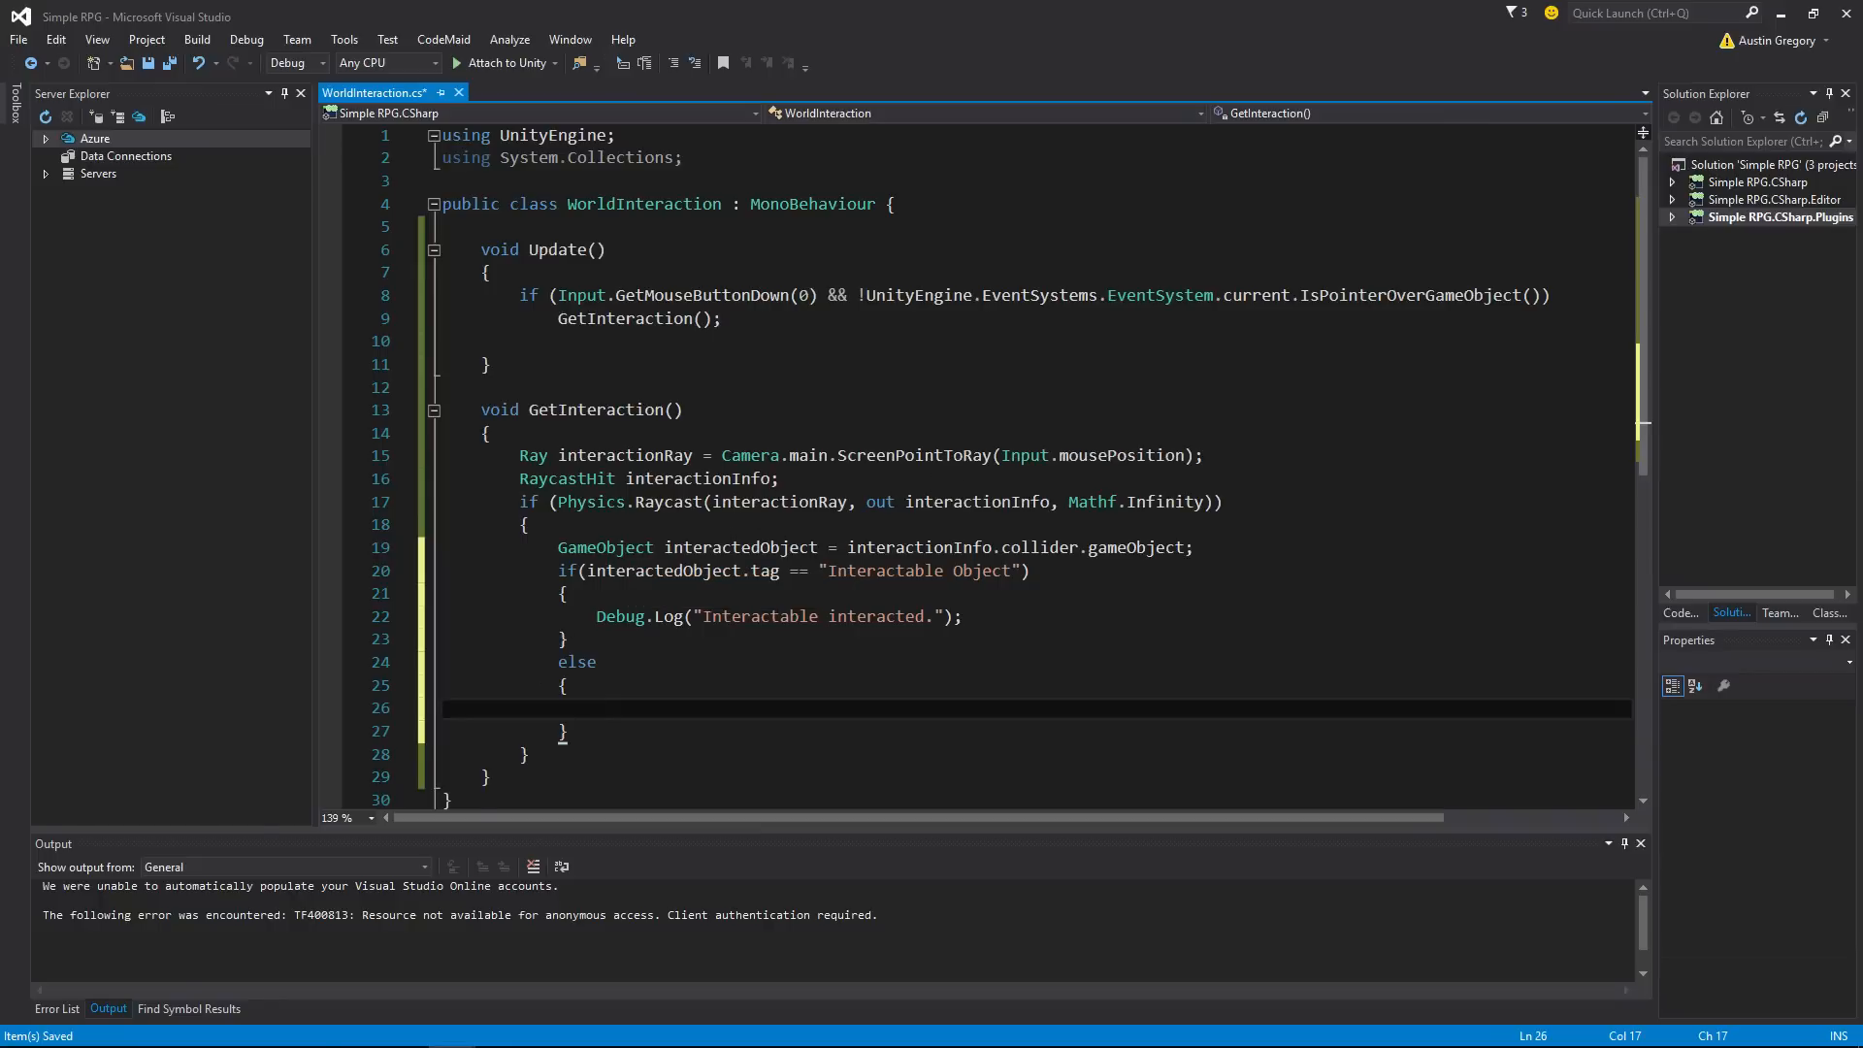
# Step: Switch to Unity and save the scene in the Assets folder as test
pyautogui.moveTo(418, 1043)
pyautogui.click(405, 1029)
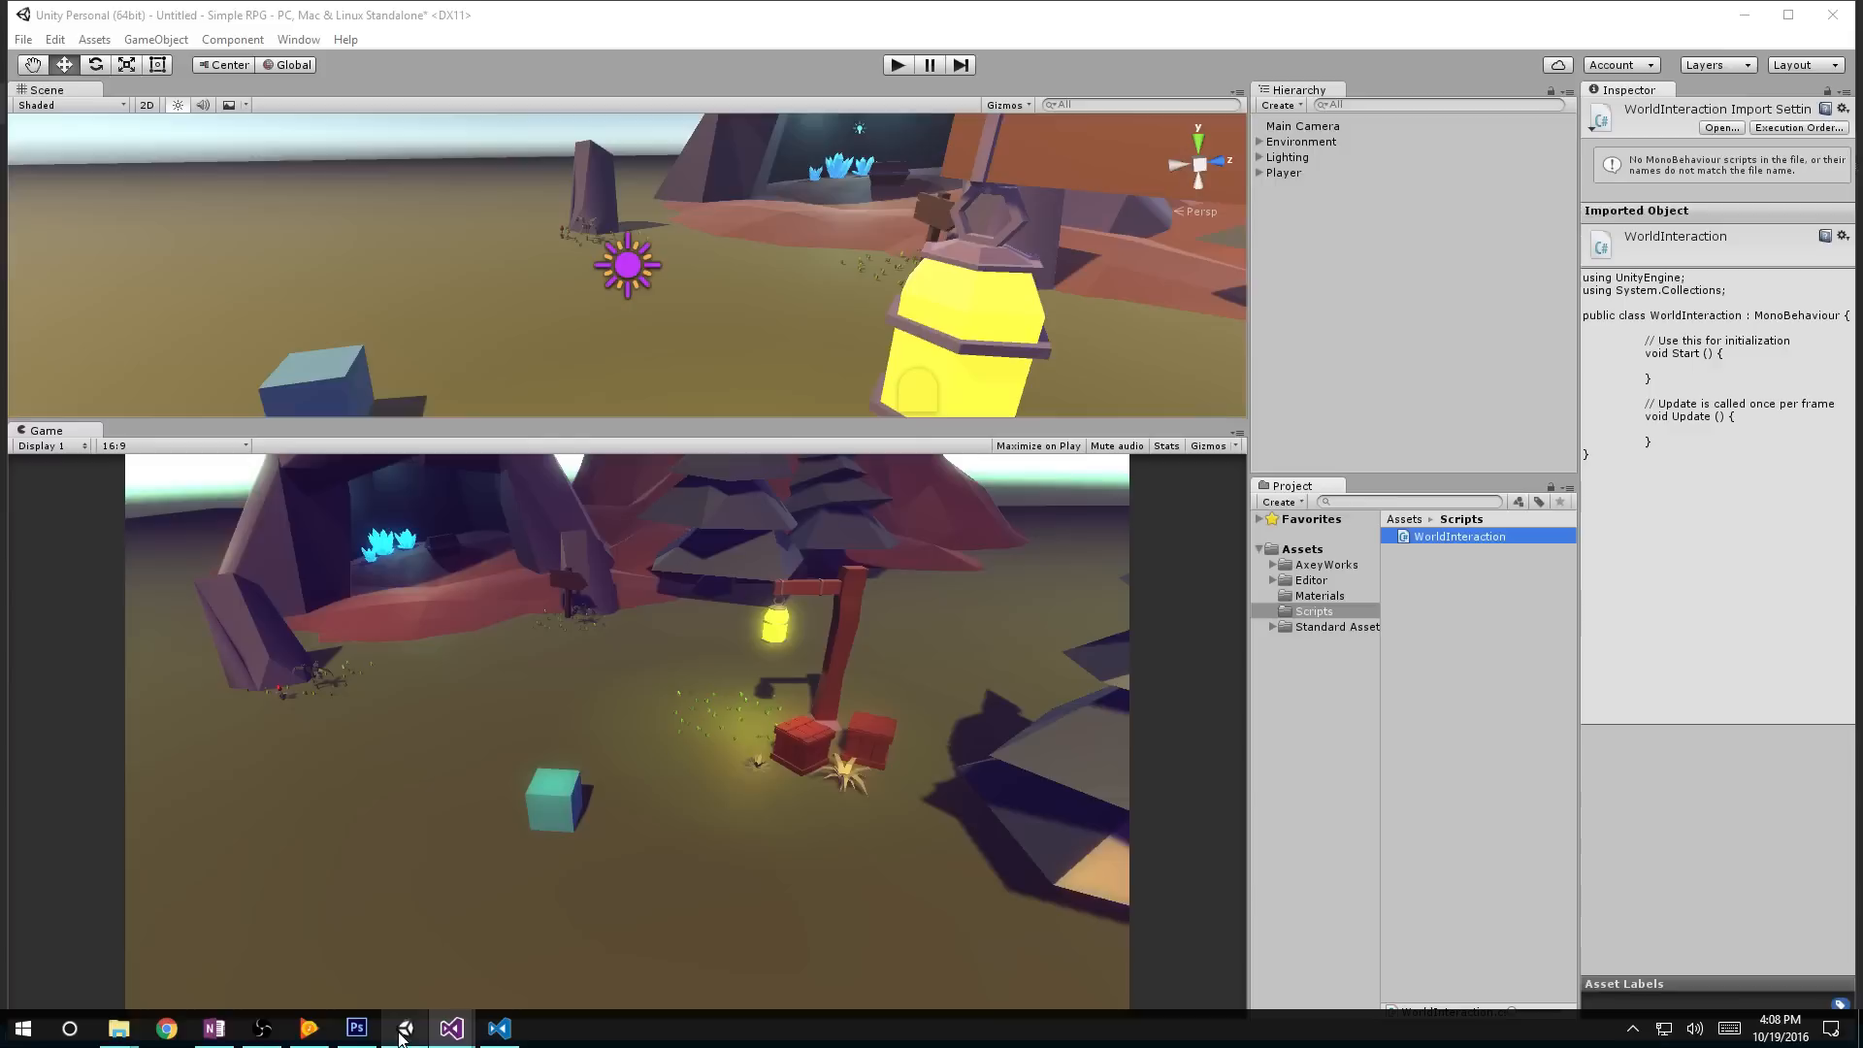
pyautogui.scroll(-8, 782, 270)
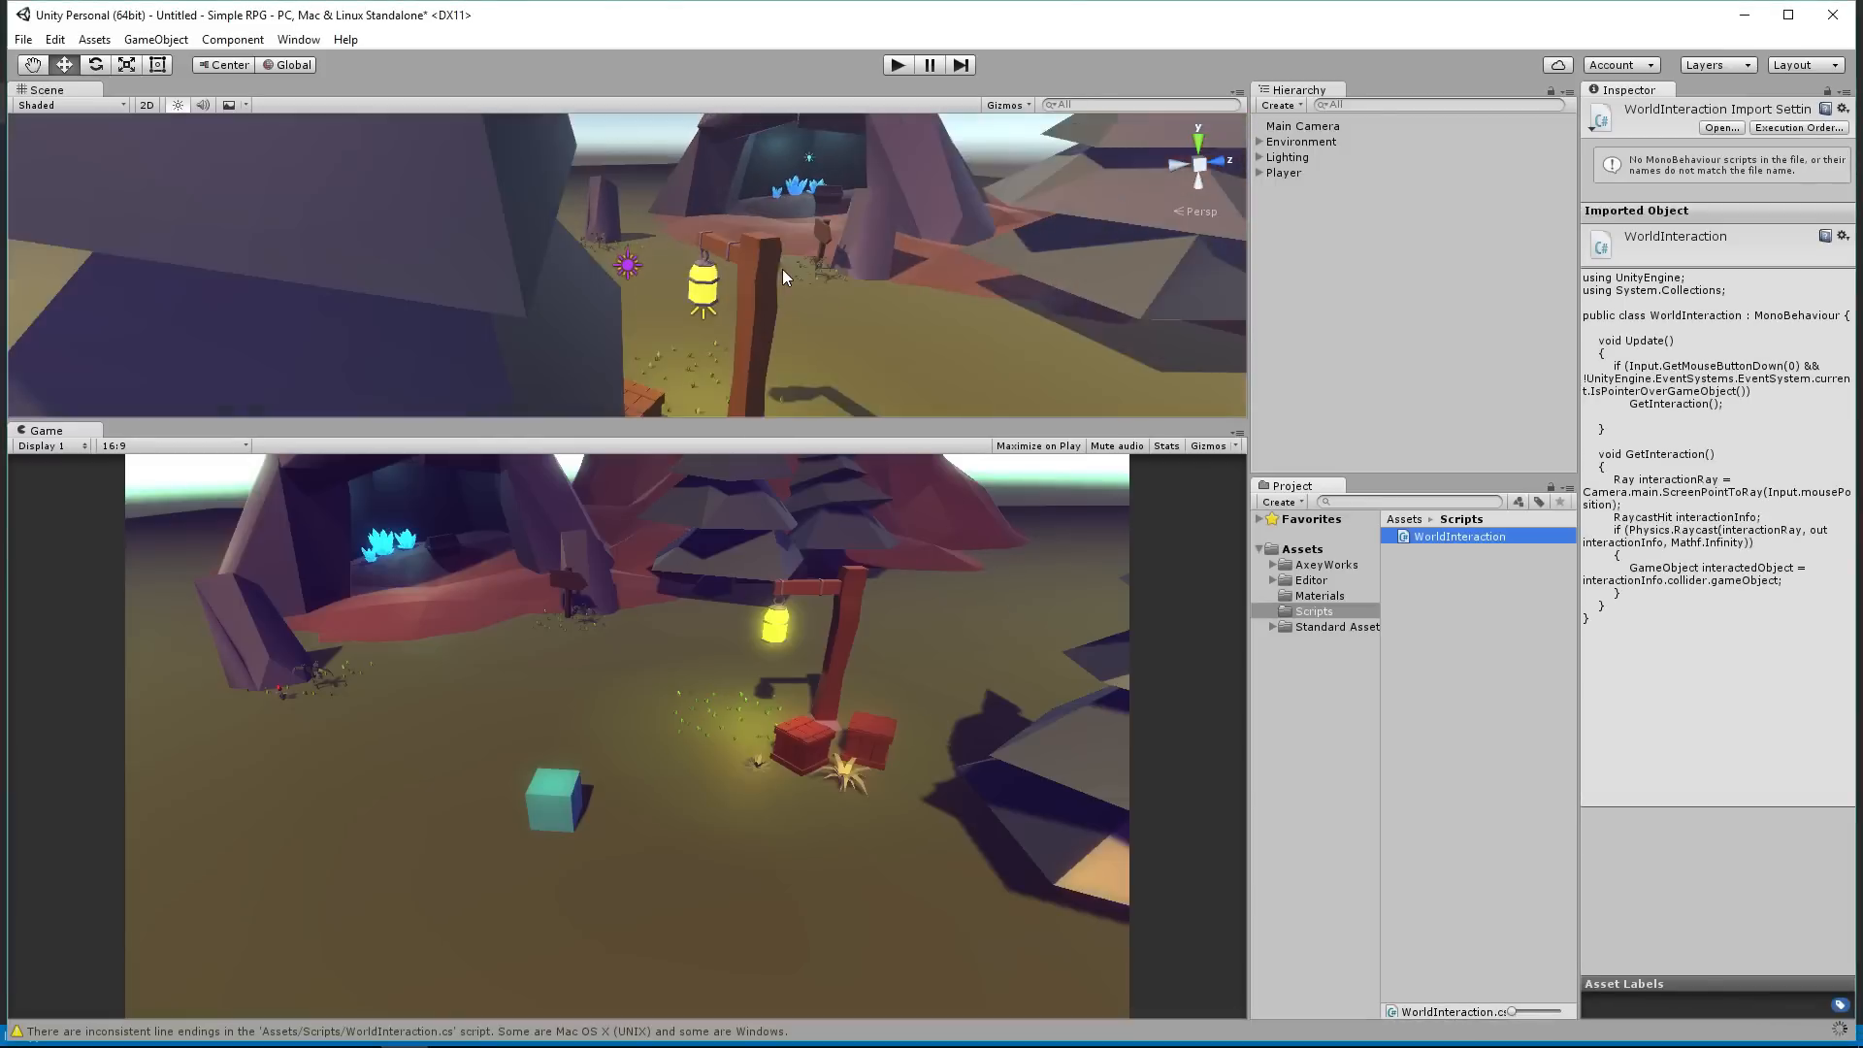
pyautogui.moveTo(337, 188); pyautogui.dragTo(706, 244, button='right')
pyautogui.scroll(-2, 679, 241)
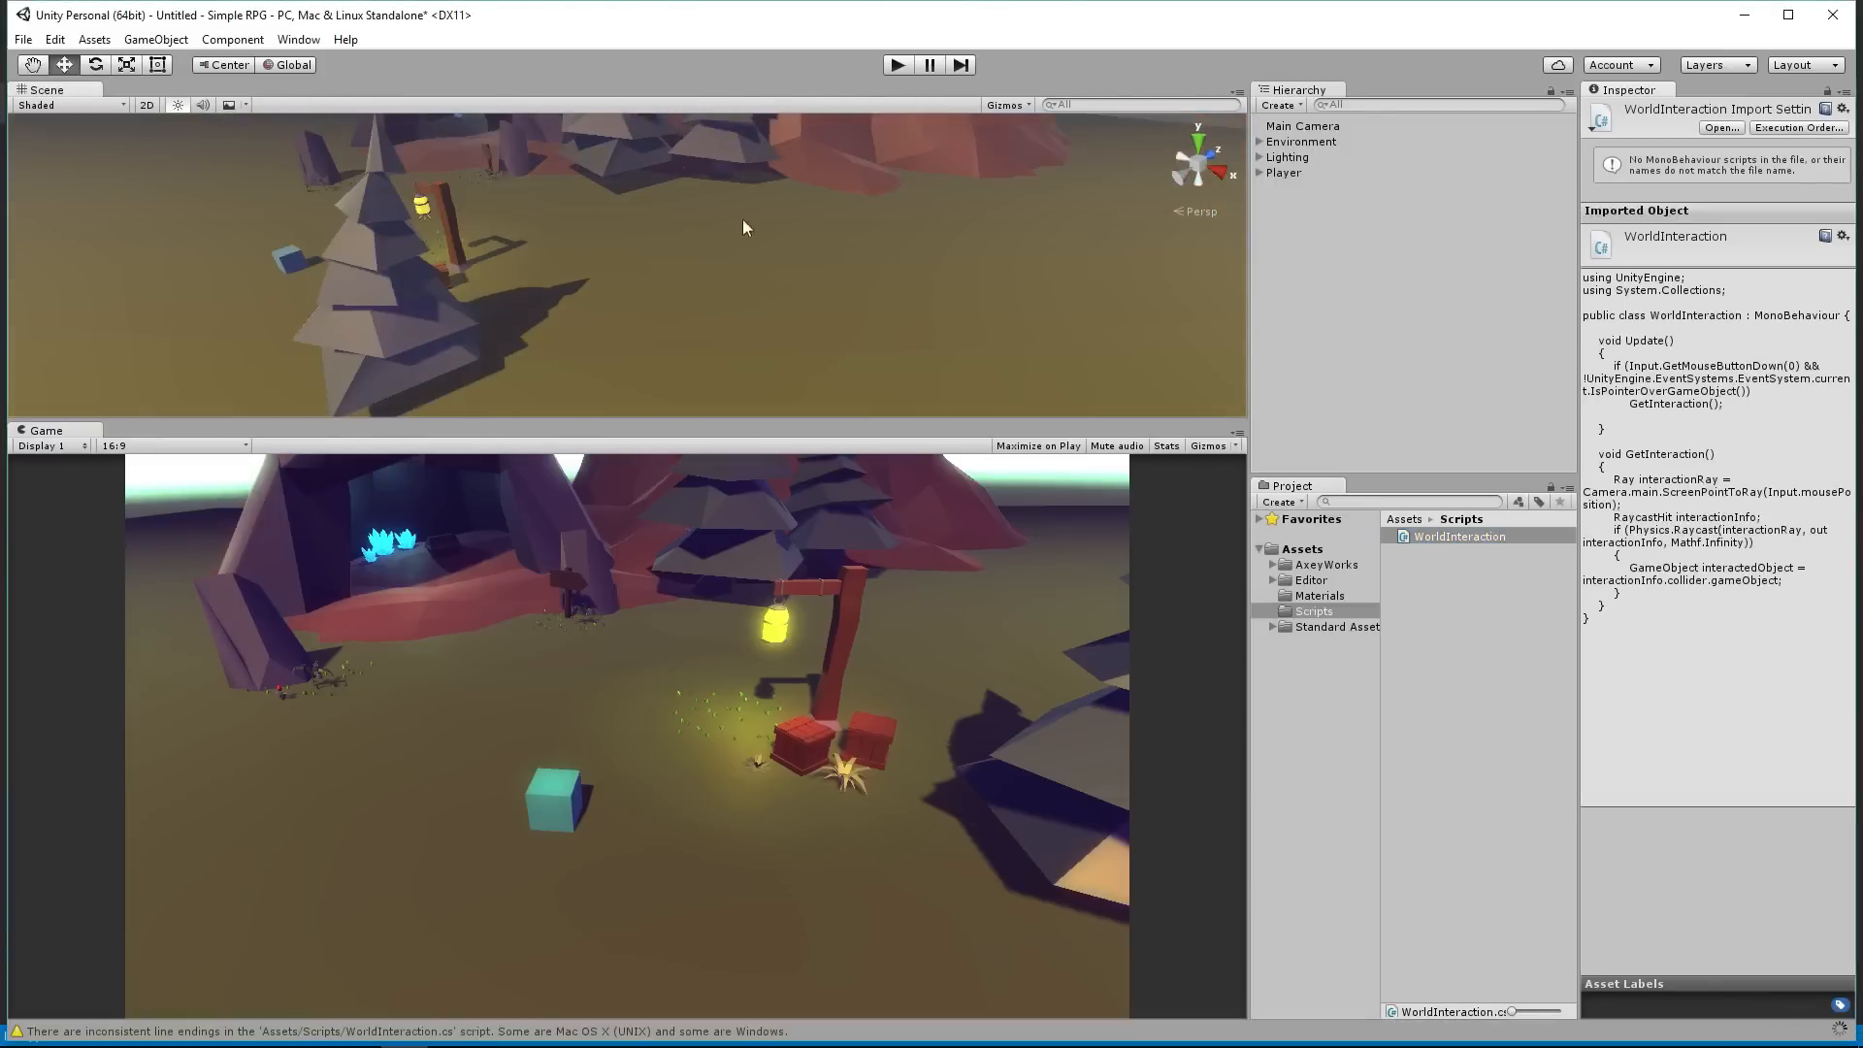
pyautogui.scroll(-5, 638, 221)
pyautogui.moveTo(553, 211); pyautogui.dragTo(703, 245, button='middle')
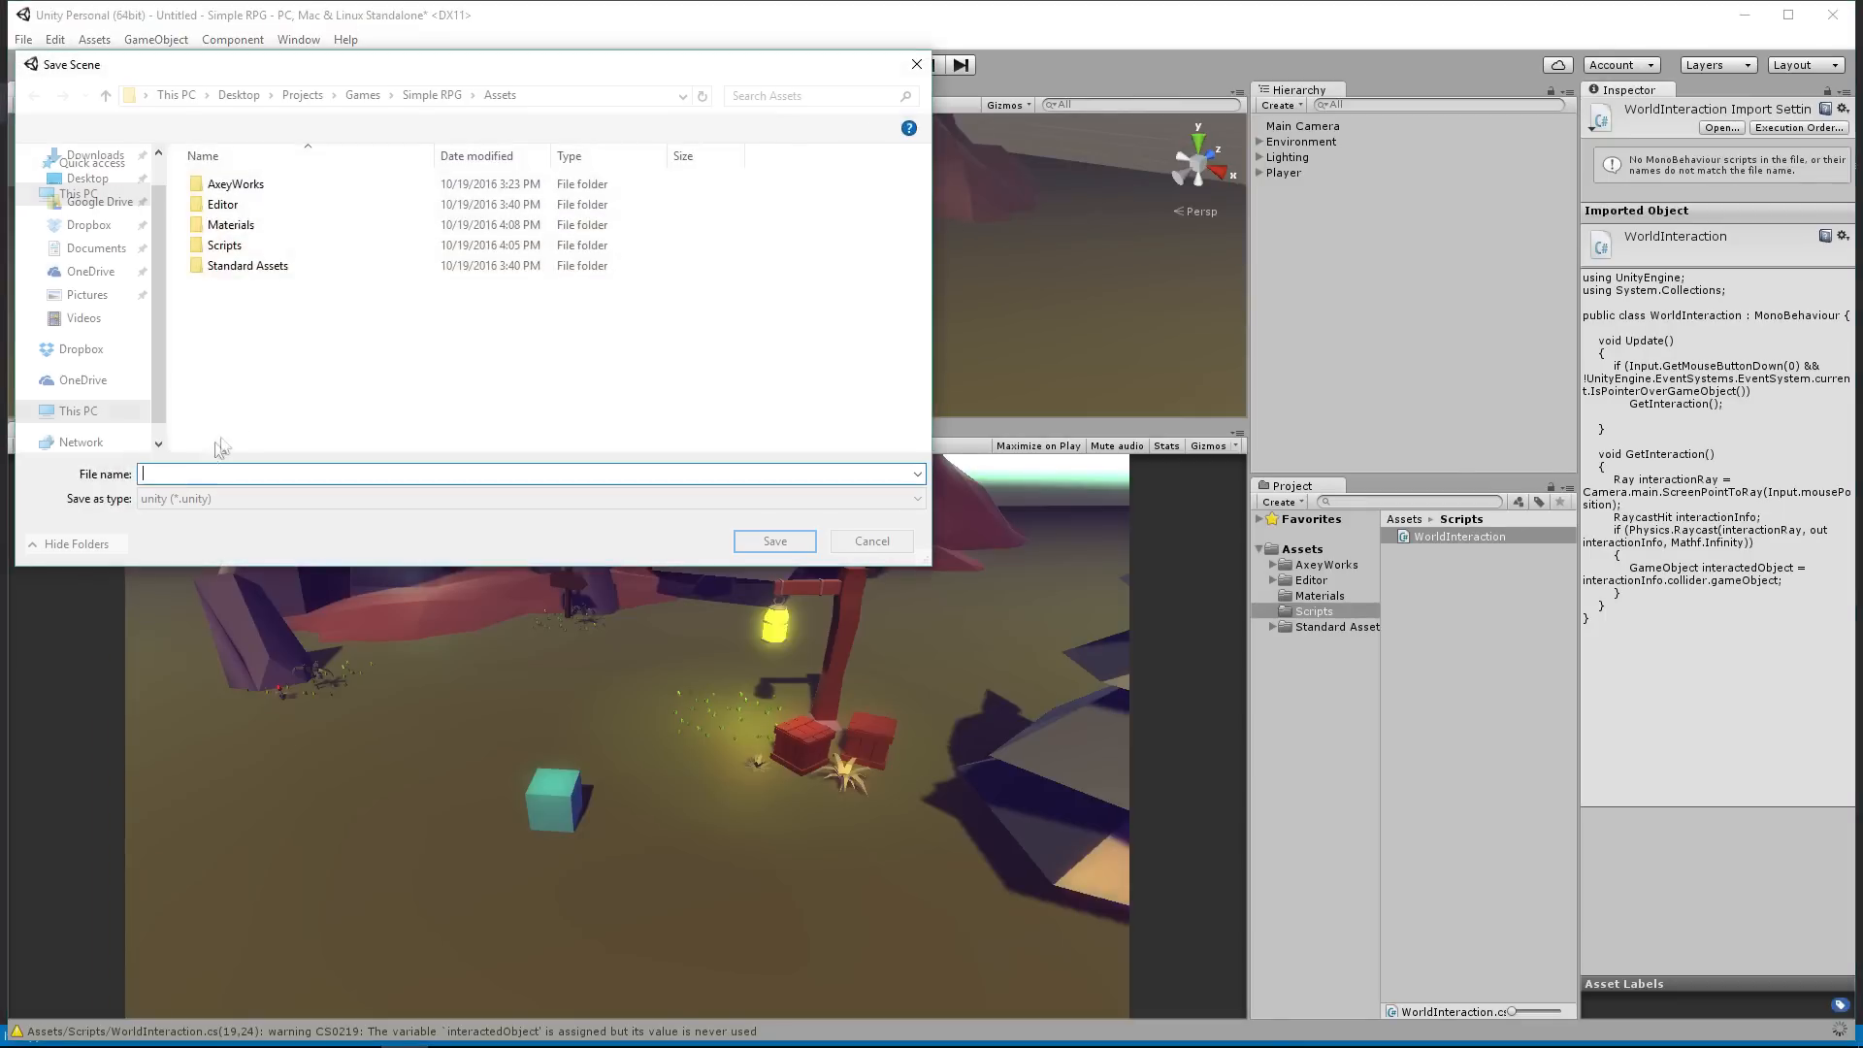
pyautogui.write('test')
pyautogui.press('Return')
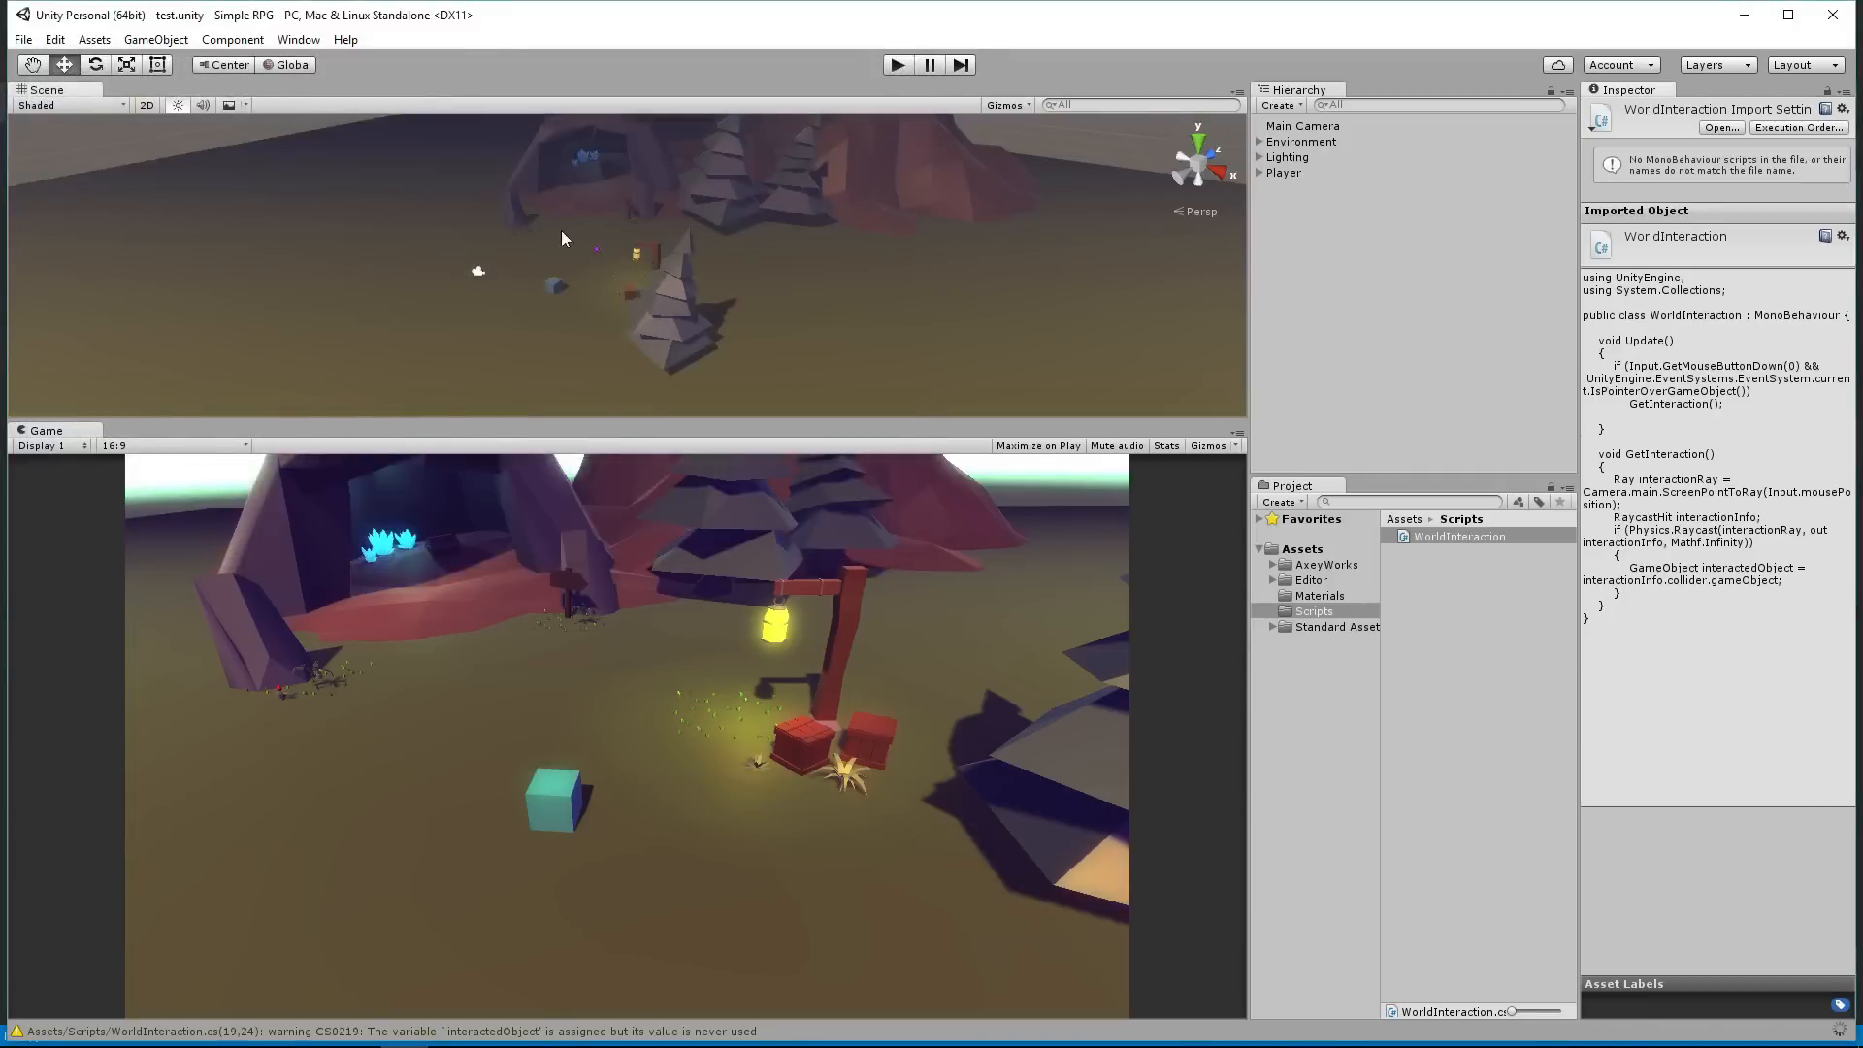
pyautogui.moveTo(588, 241); pyautogui.dragTo(779, 257, button='middle')
pyautogui.moveTo(779, 257); pyautogui.dragTo(881, 250, button='right')
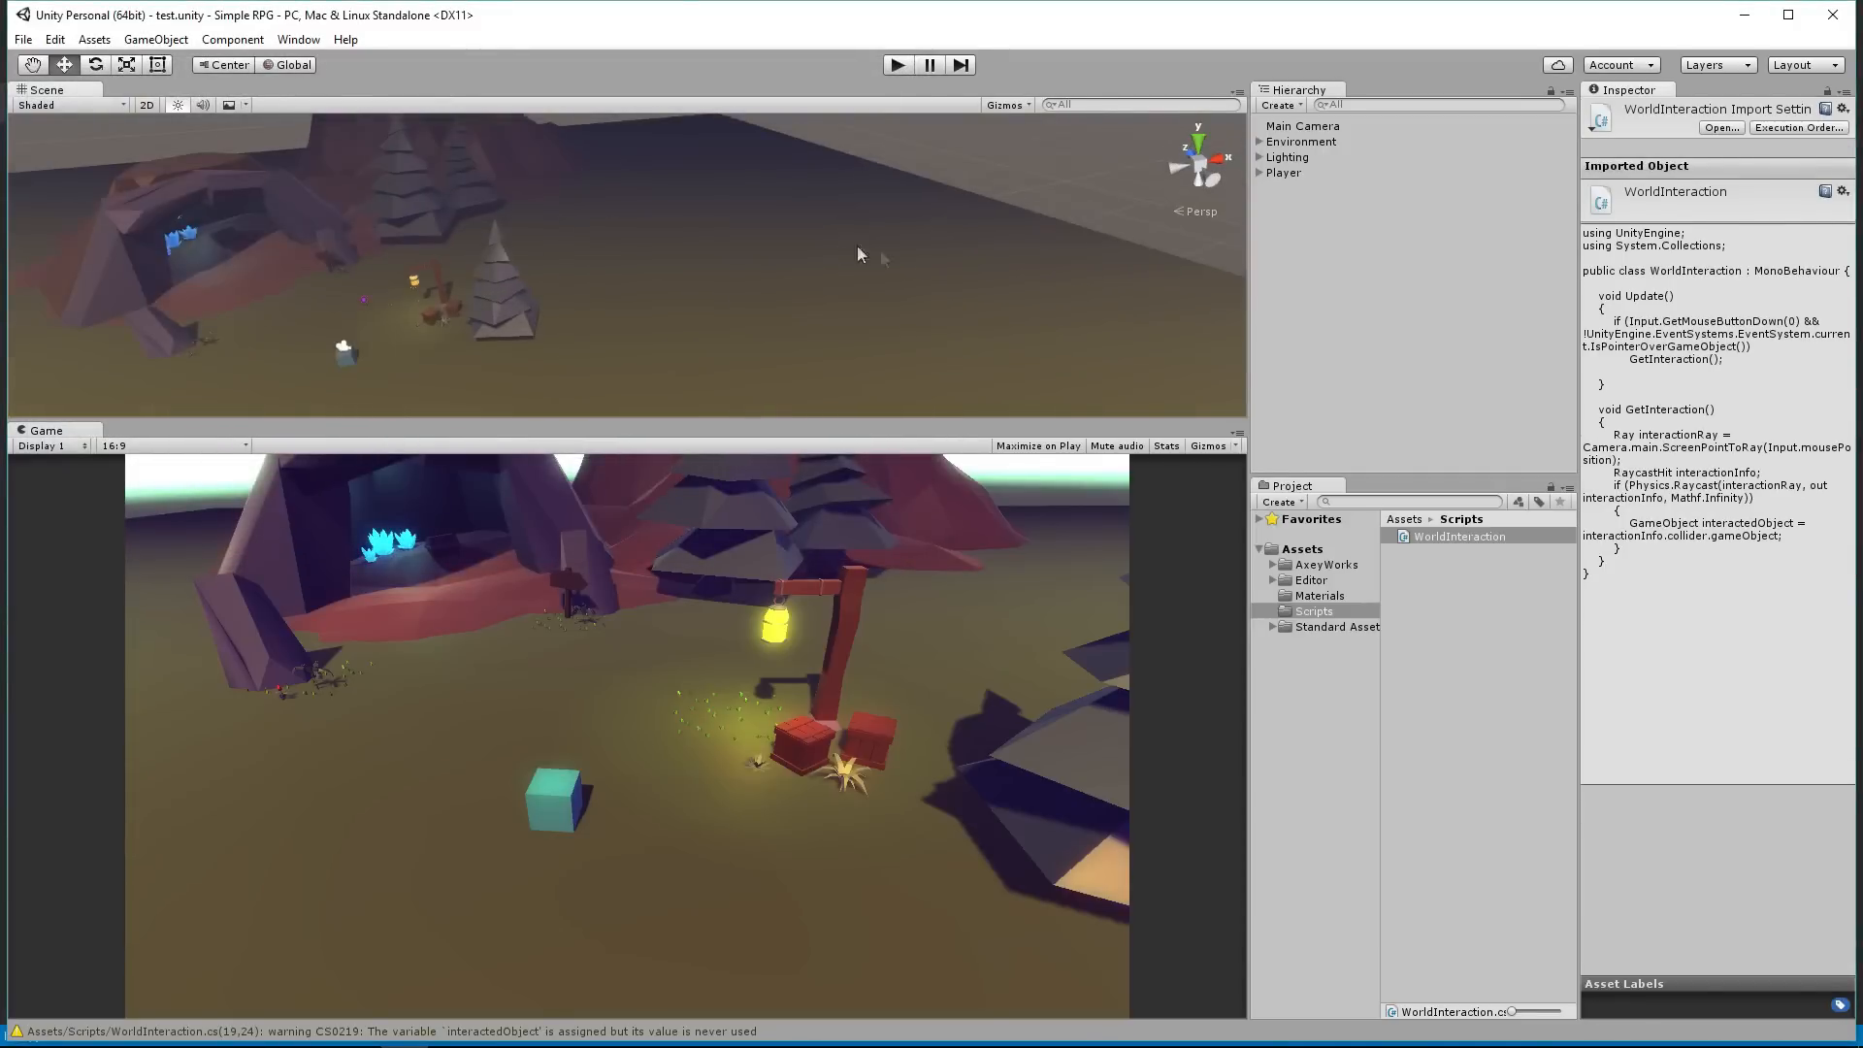
pyautogui.moveTo(582, 242); pyautogui.dragTo(802, 237, button='middle')
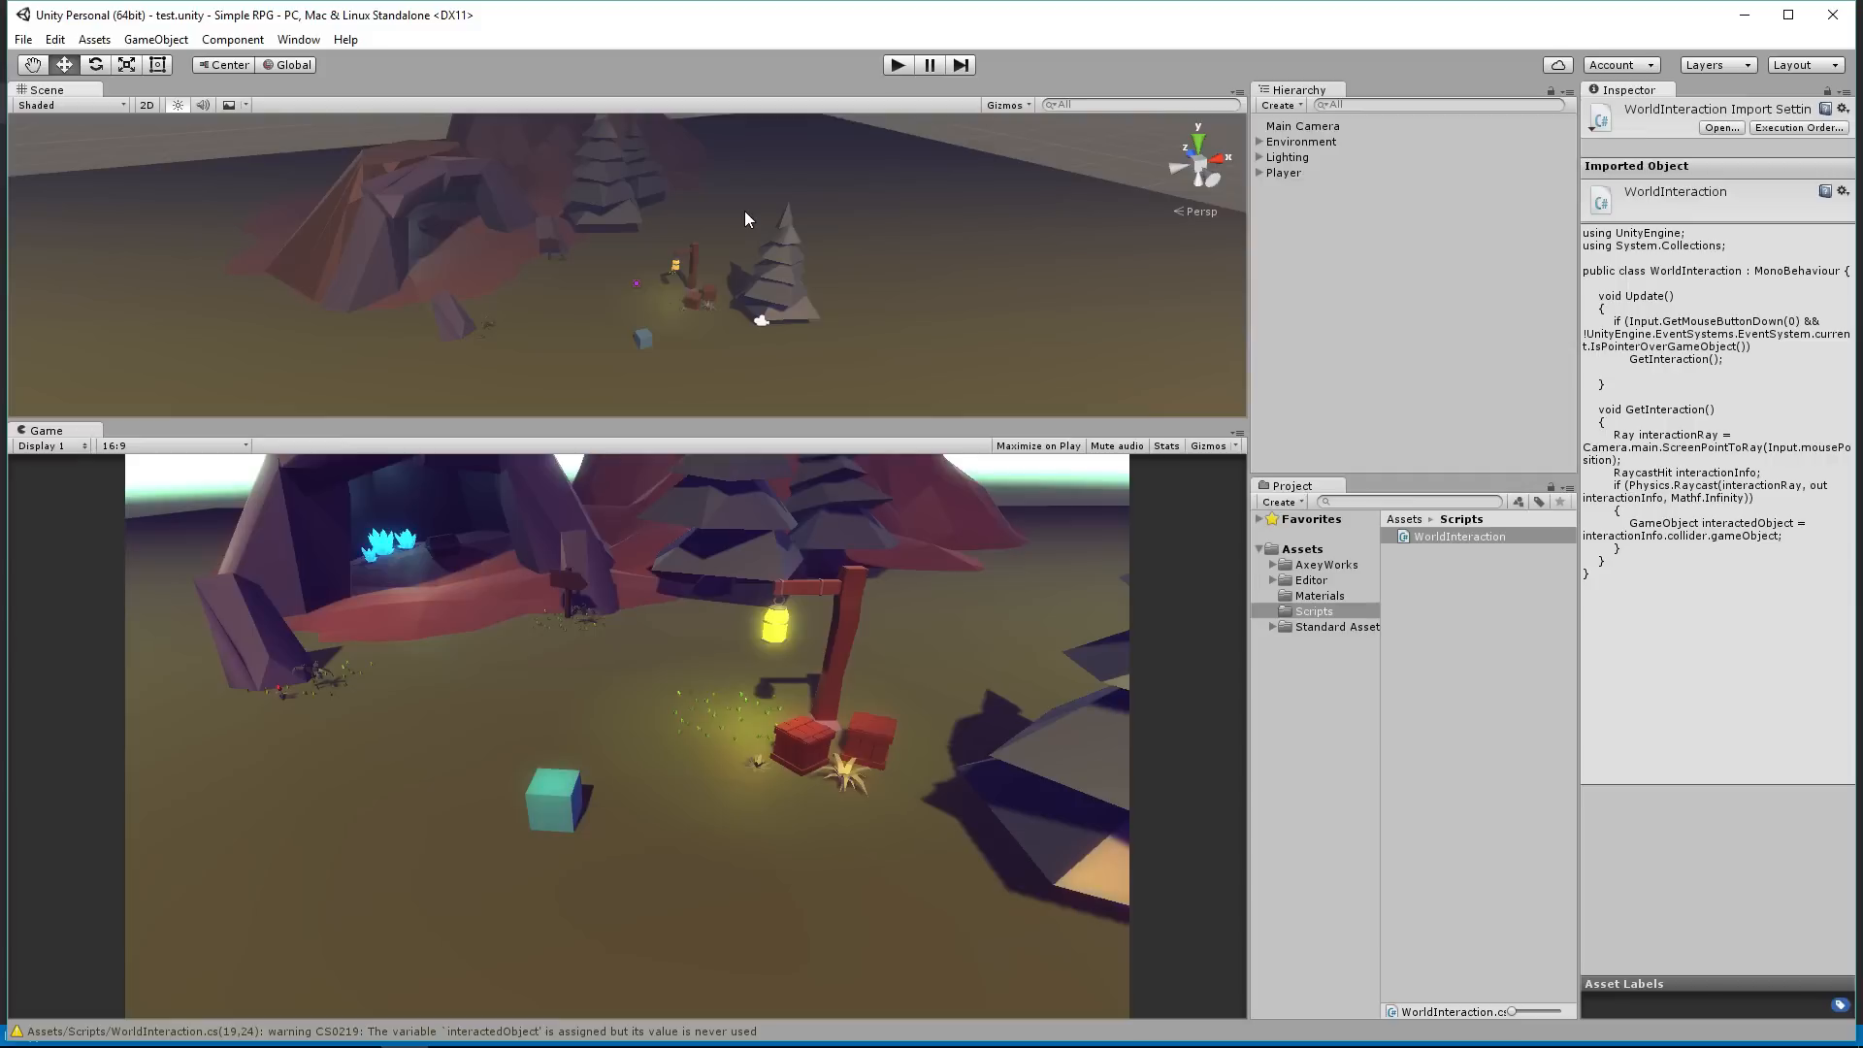
pyautogui.moveTo(745, 220); pyautogui.dragTo(677, 257, button='middle')
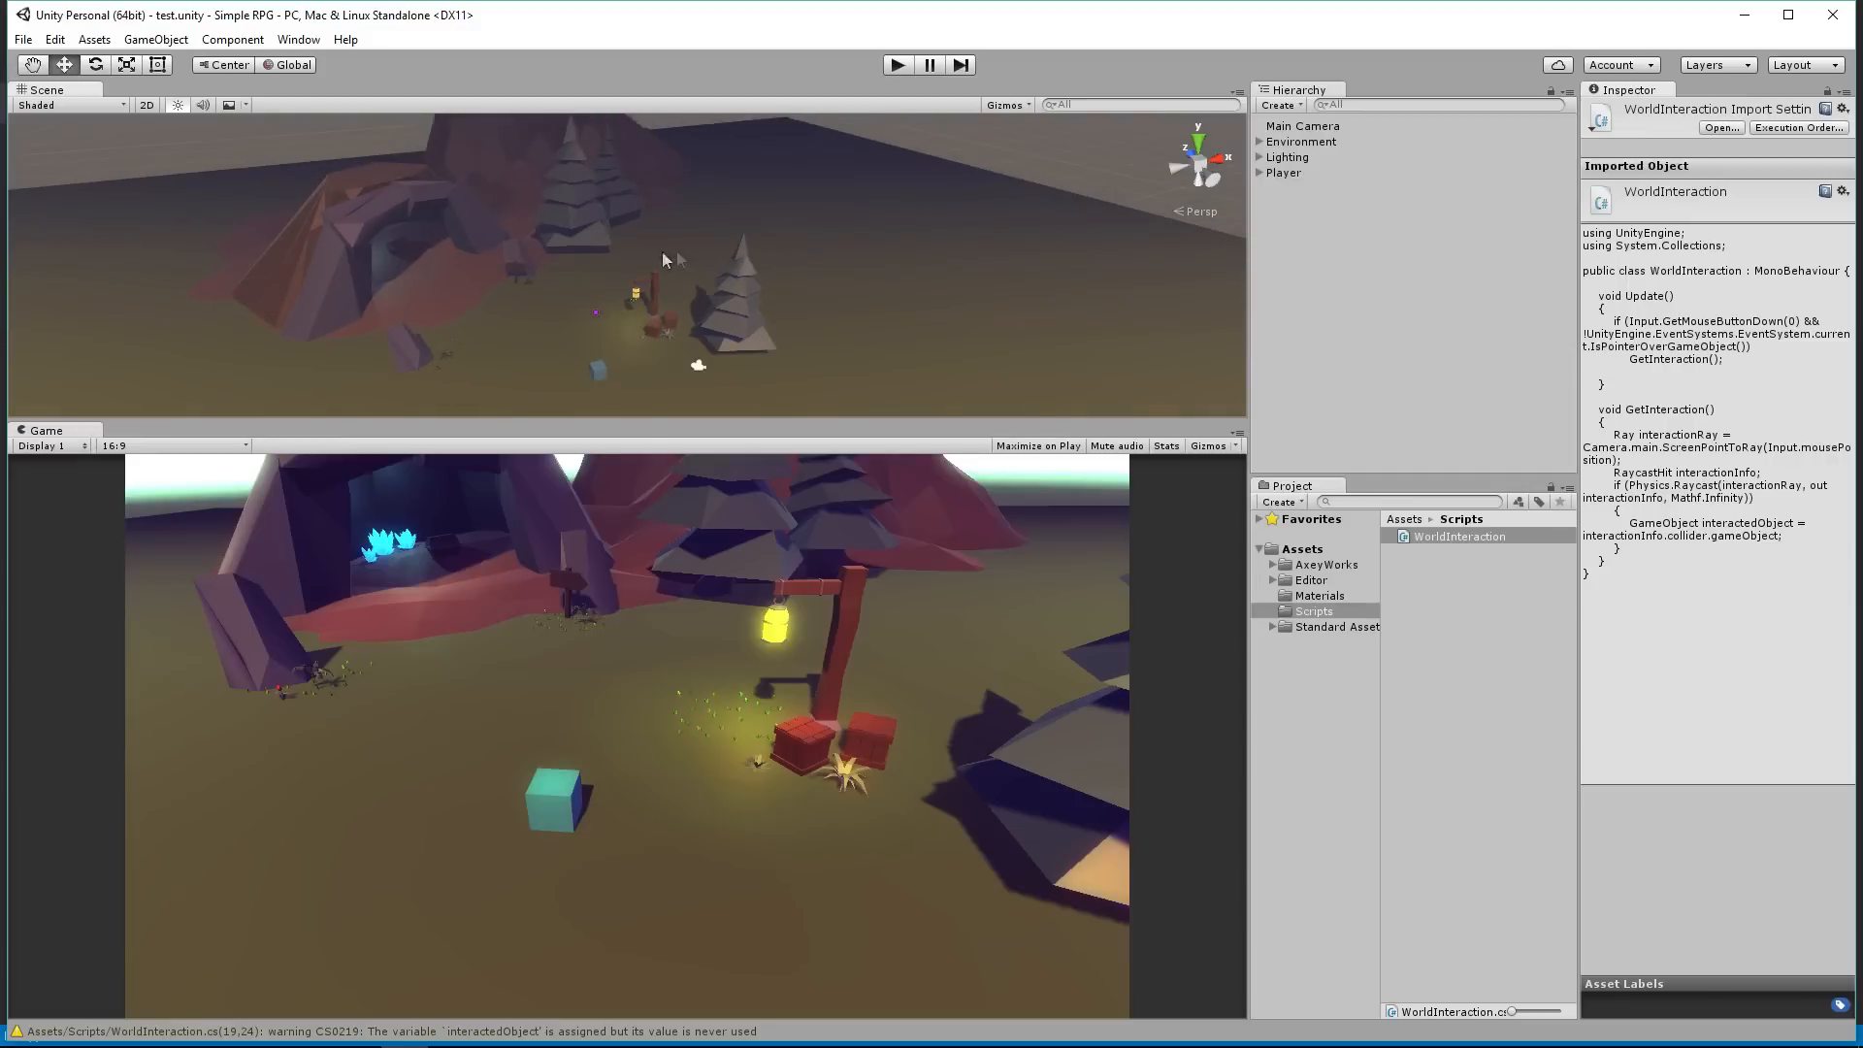
pyautogui.keyDown('alt'); pyautogui.moveTo(590, 284); pyautogui.dragTo(558, 291); pyautogui.keyUp('alt')
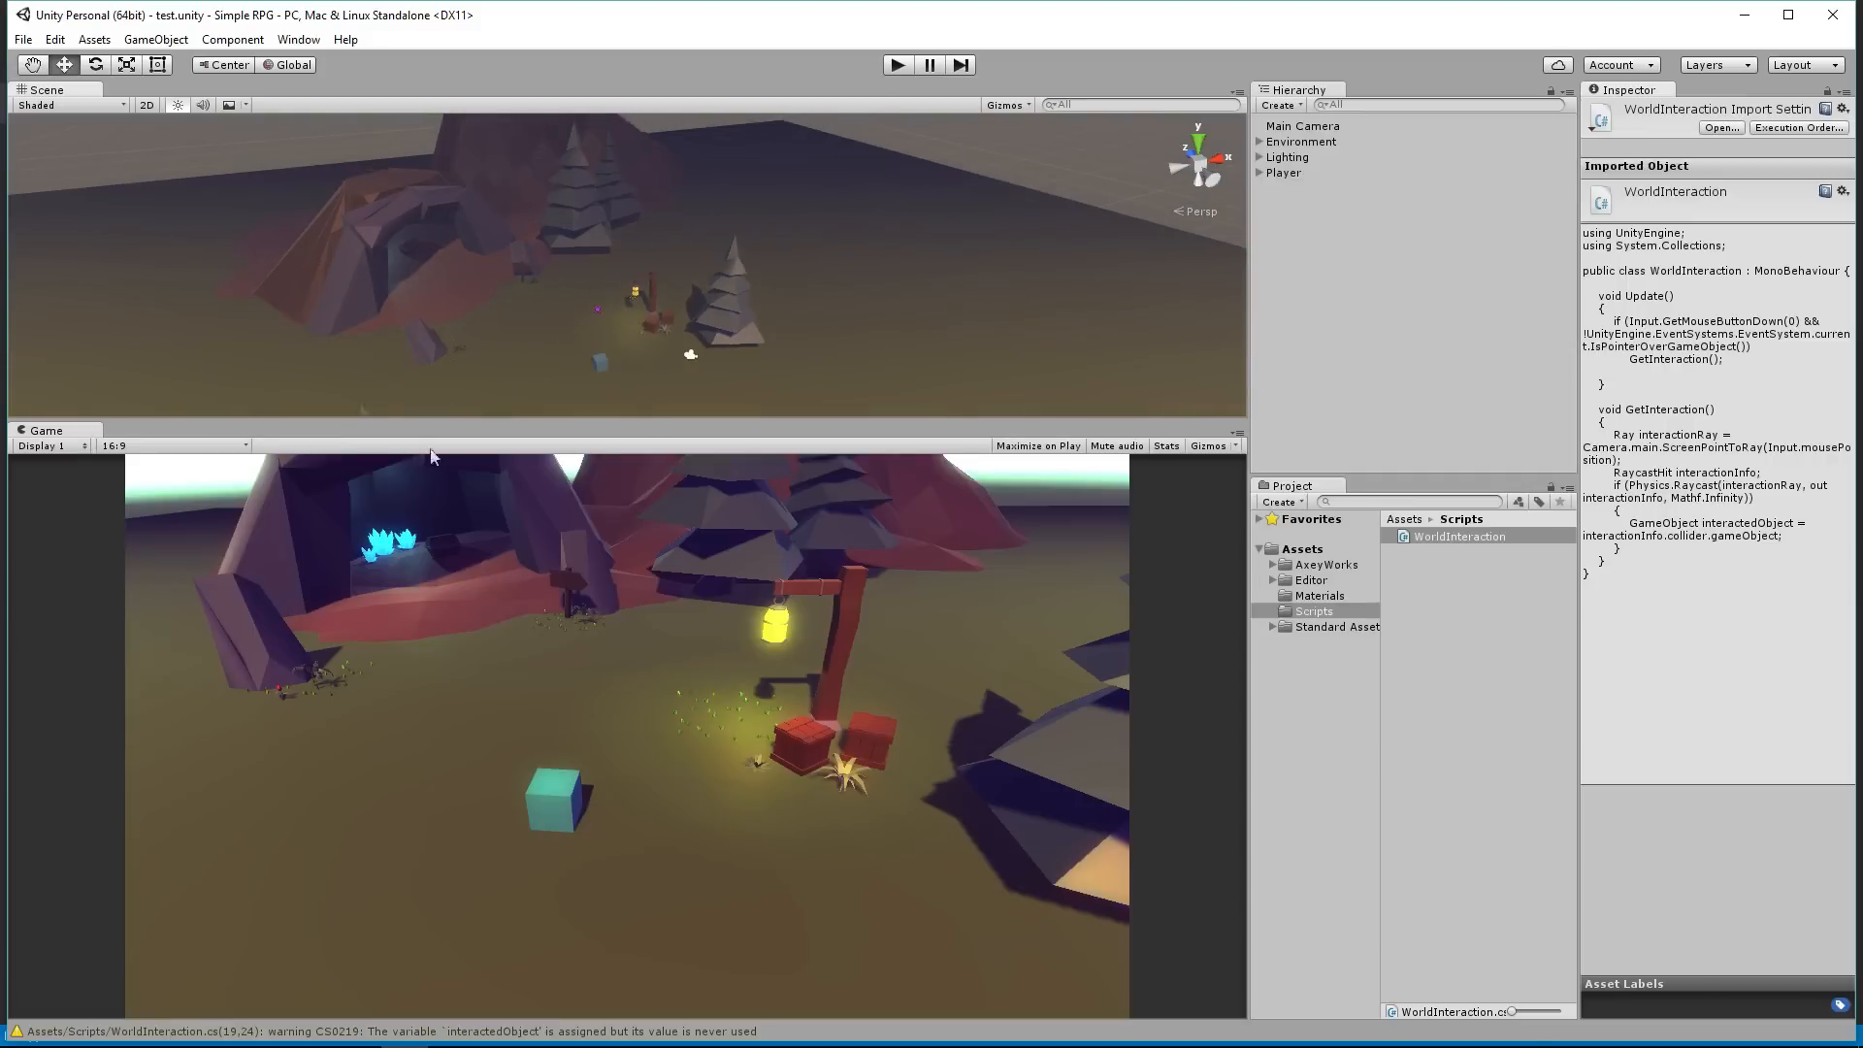
pyautogui.moveTo(584, 364); pyautogui.dragTo(488, 284, button='middle')
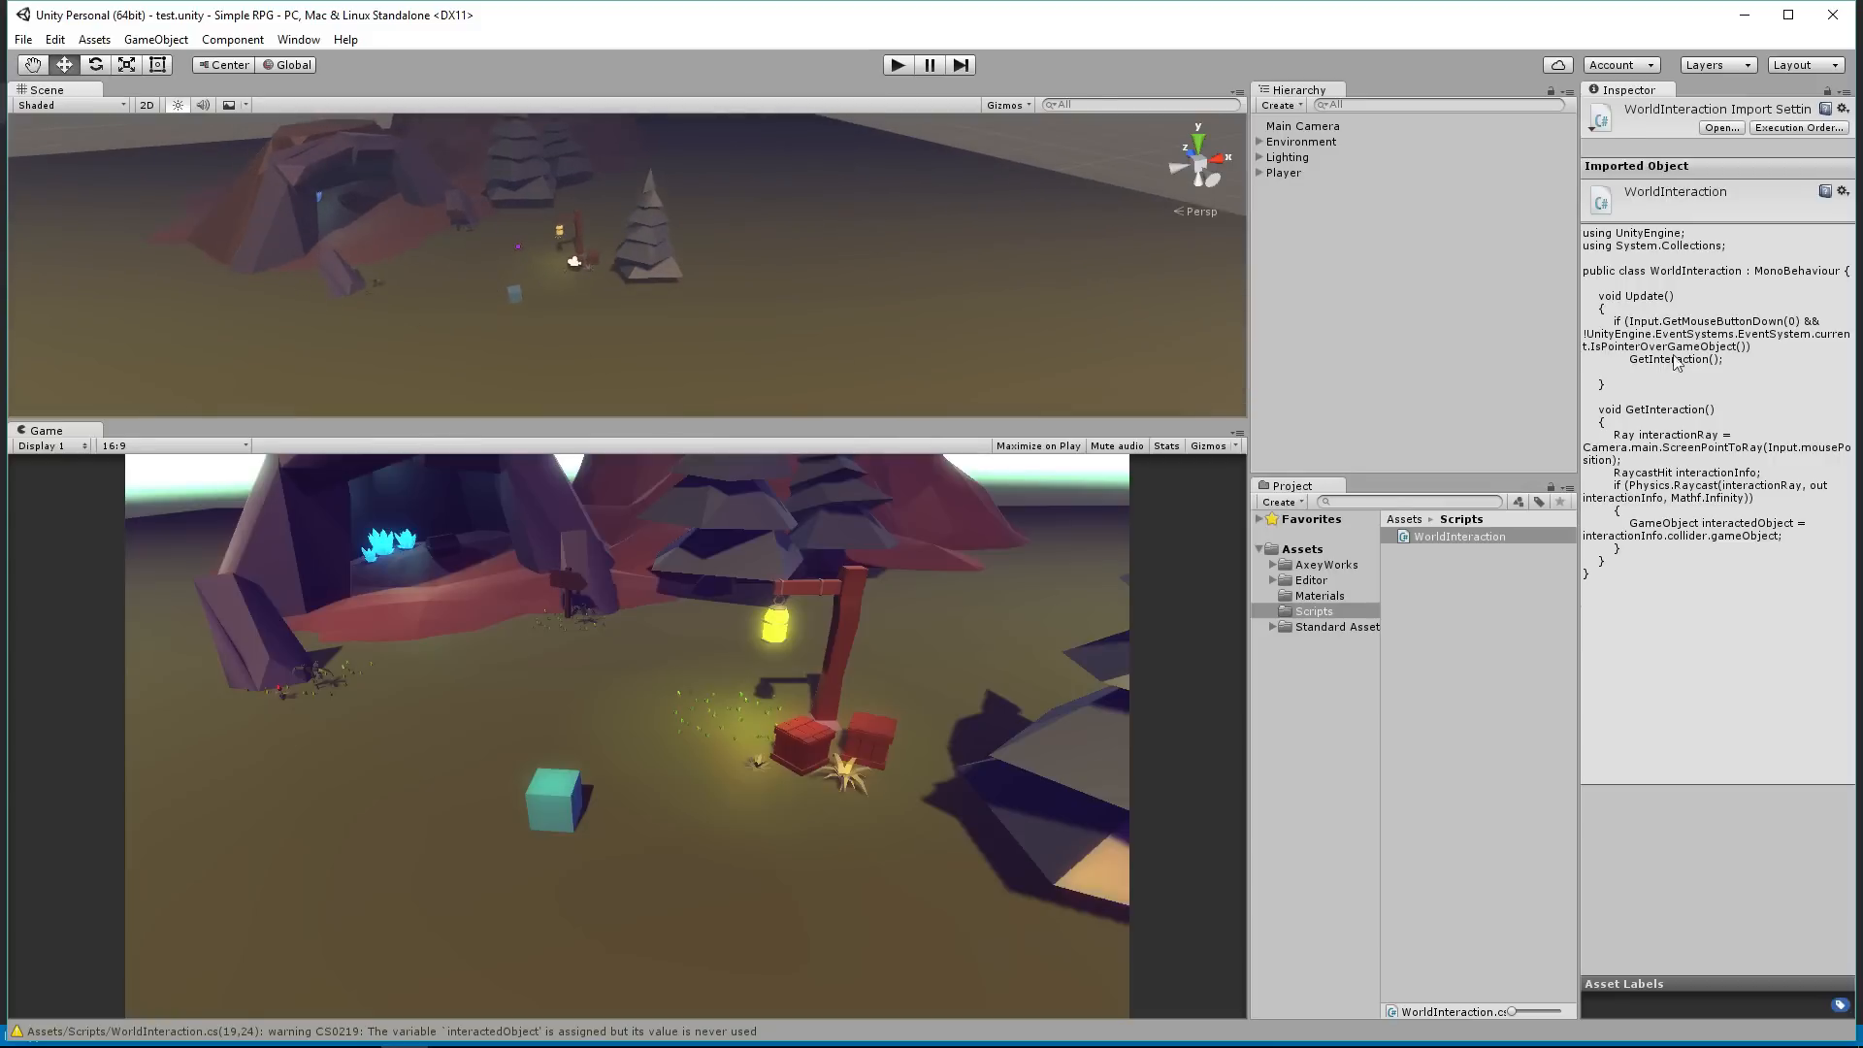
# Step: Open the Navigation window and filter the scene objects to Mesh Renderers
pyautogui.click(1258, 141)
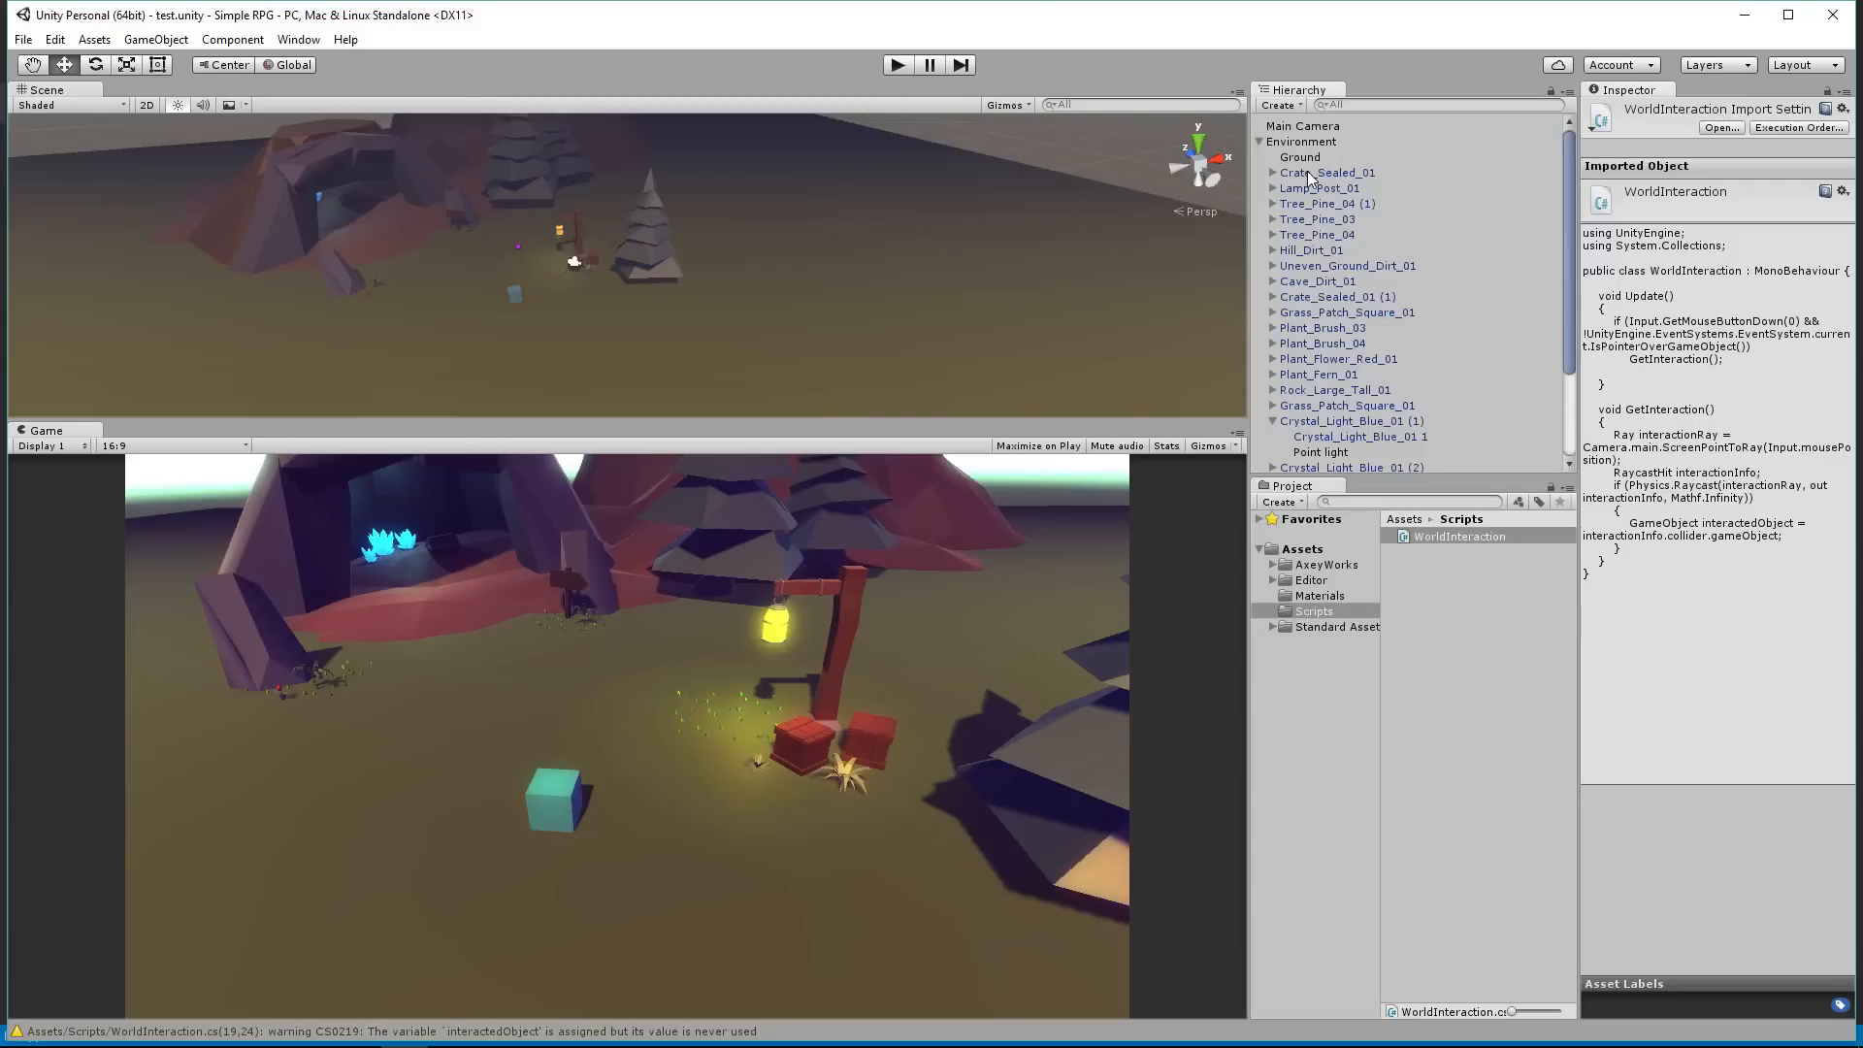
pyautogui.click(298, 39)
pyautogui.click(333, 531)
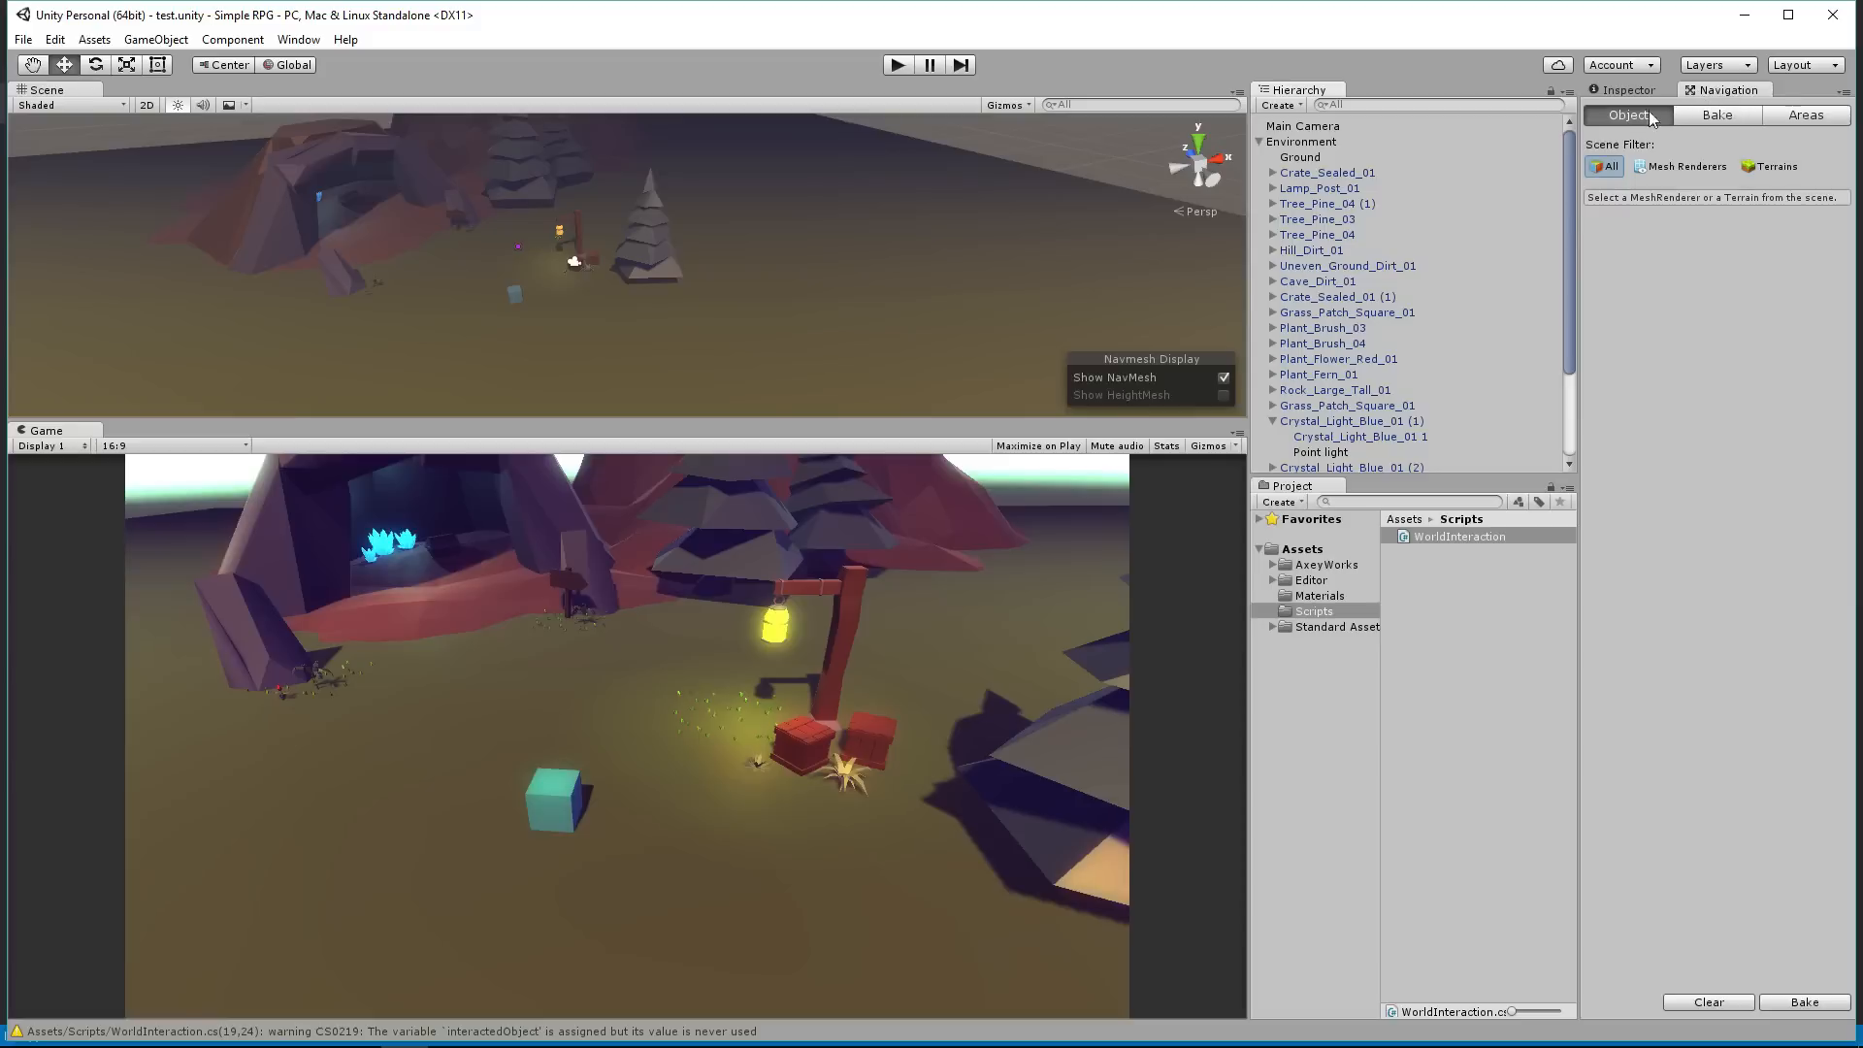
pyautogui.click(1662, 166)
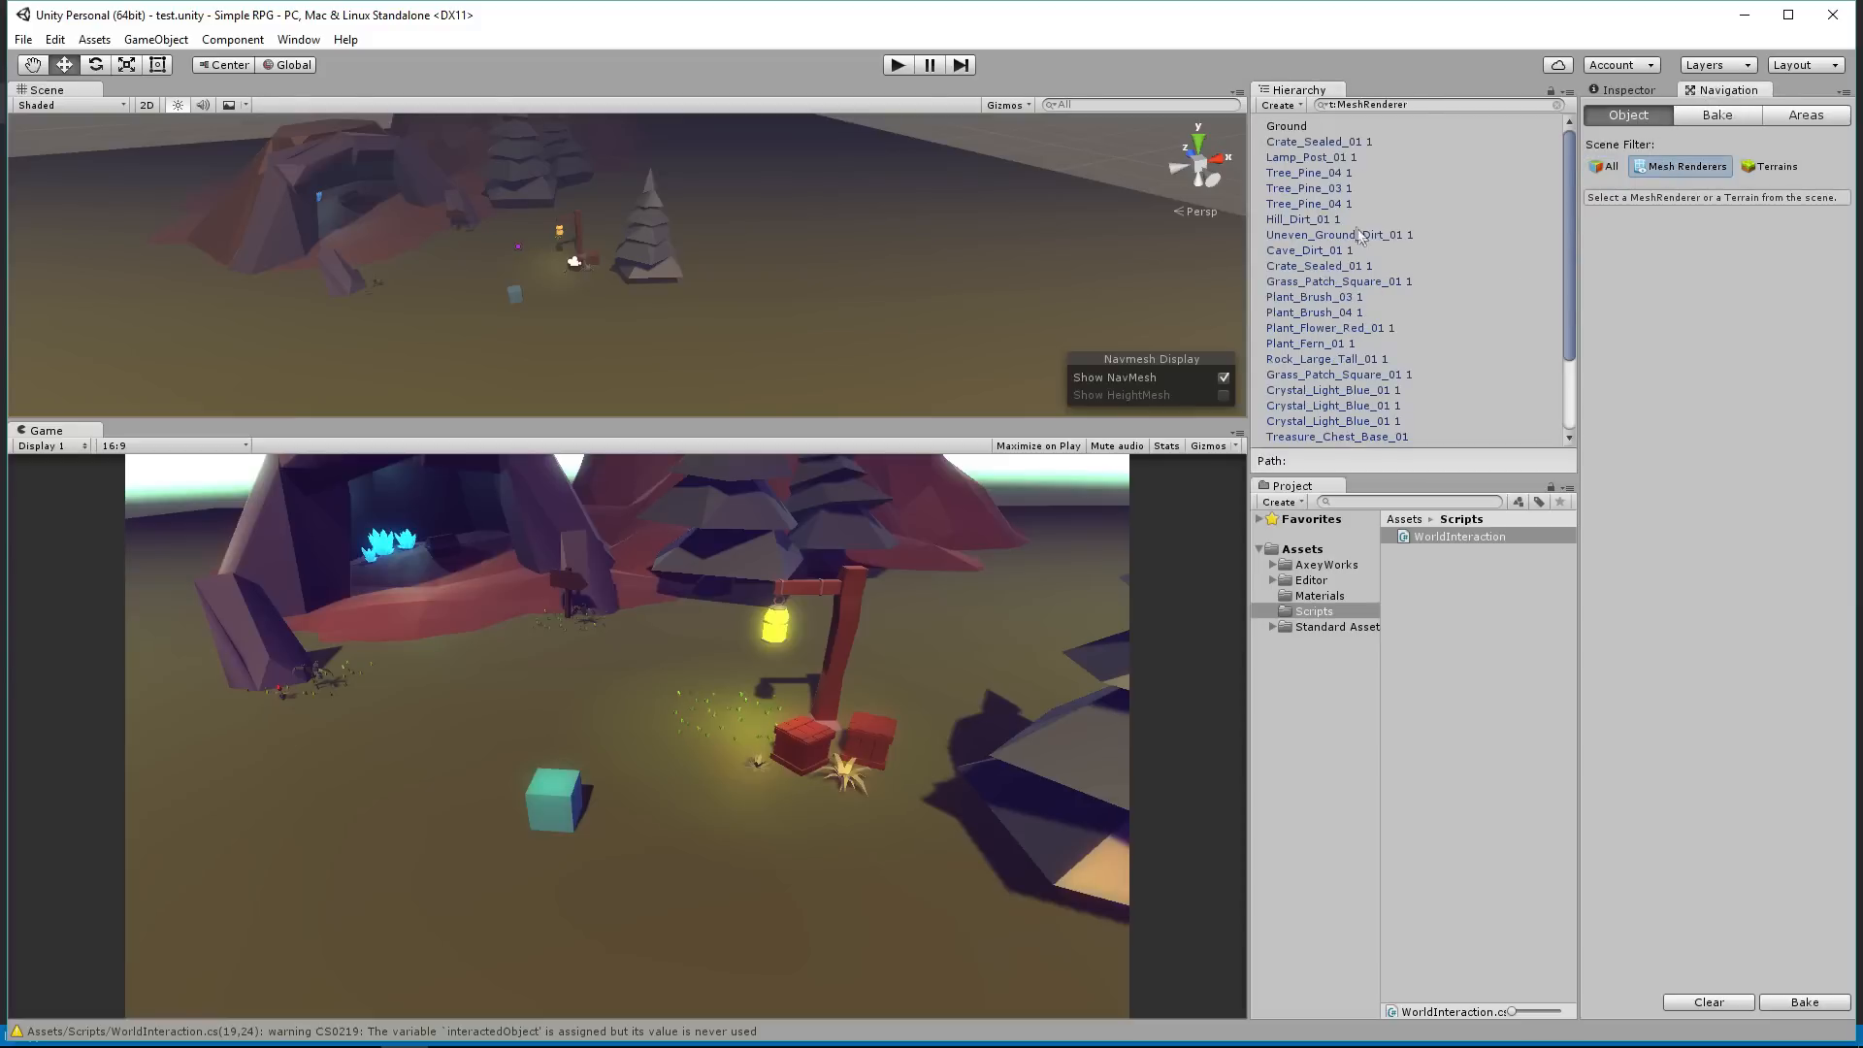
# Step: Select all environment meshes from Ground through the last Rock_Large_Tall_01 1, leaving Player_Model out of the selection
pyautogui.scroll(-2, 1310, 165)
pyautogui.scroll(2, 1310, 165)
pyautogui.click(1283, 141)
pyautogui.scroll(-3, 1285, 161)
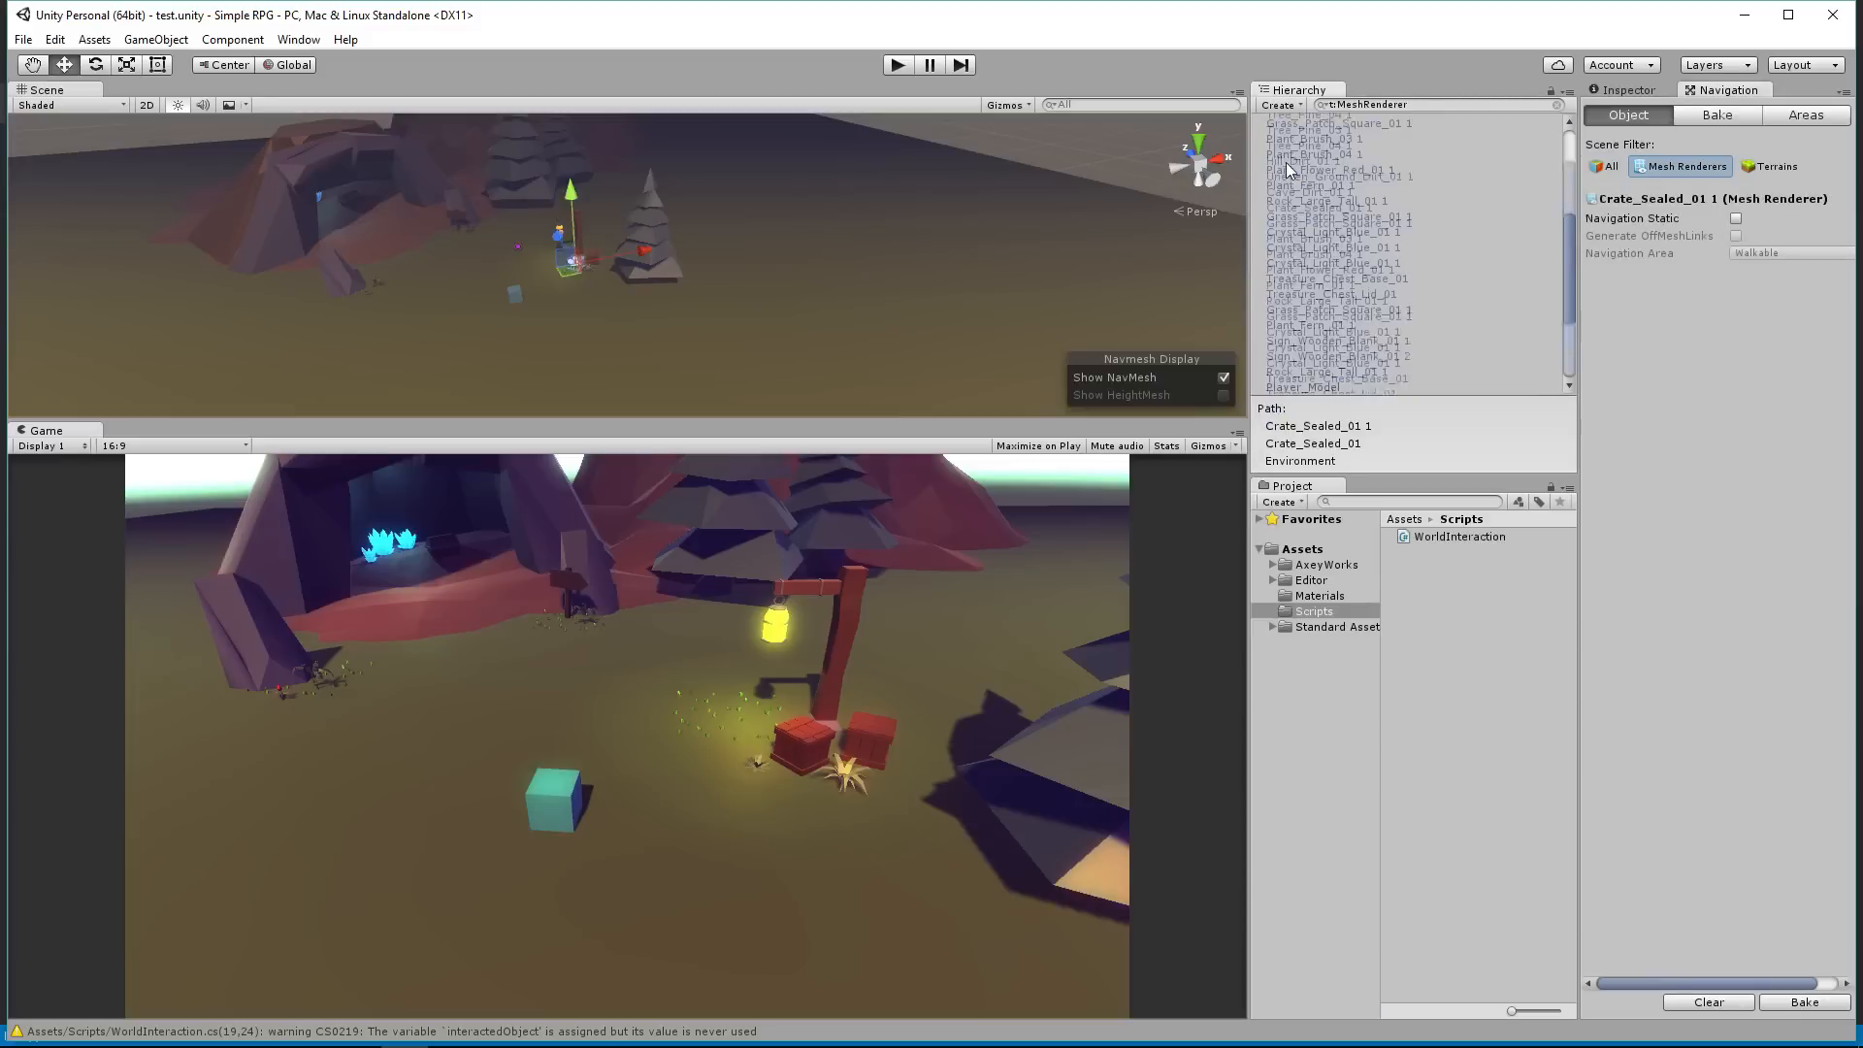
pyautogui.scroll(3, 1313, 367)
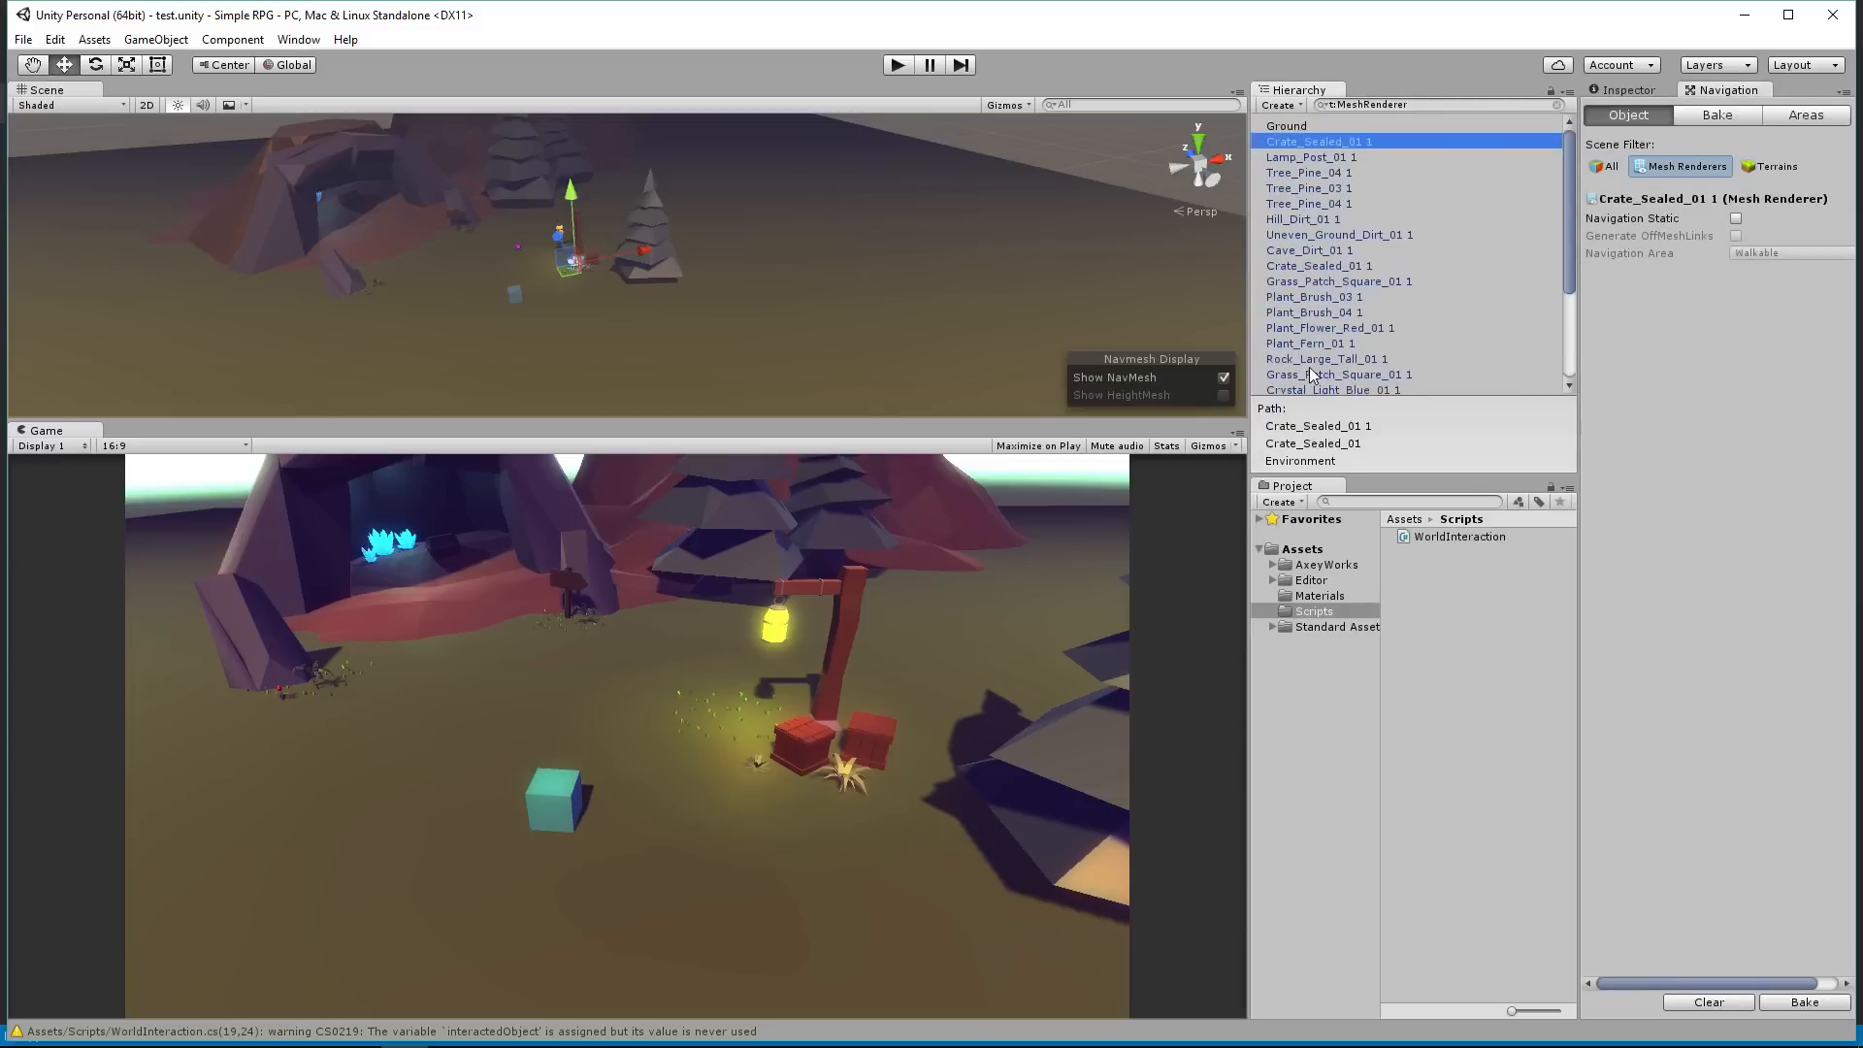
pyautogui.scroll(-3, 1309, 304)
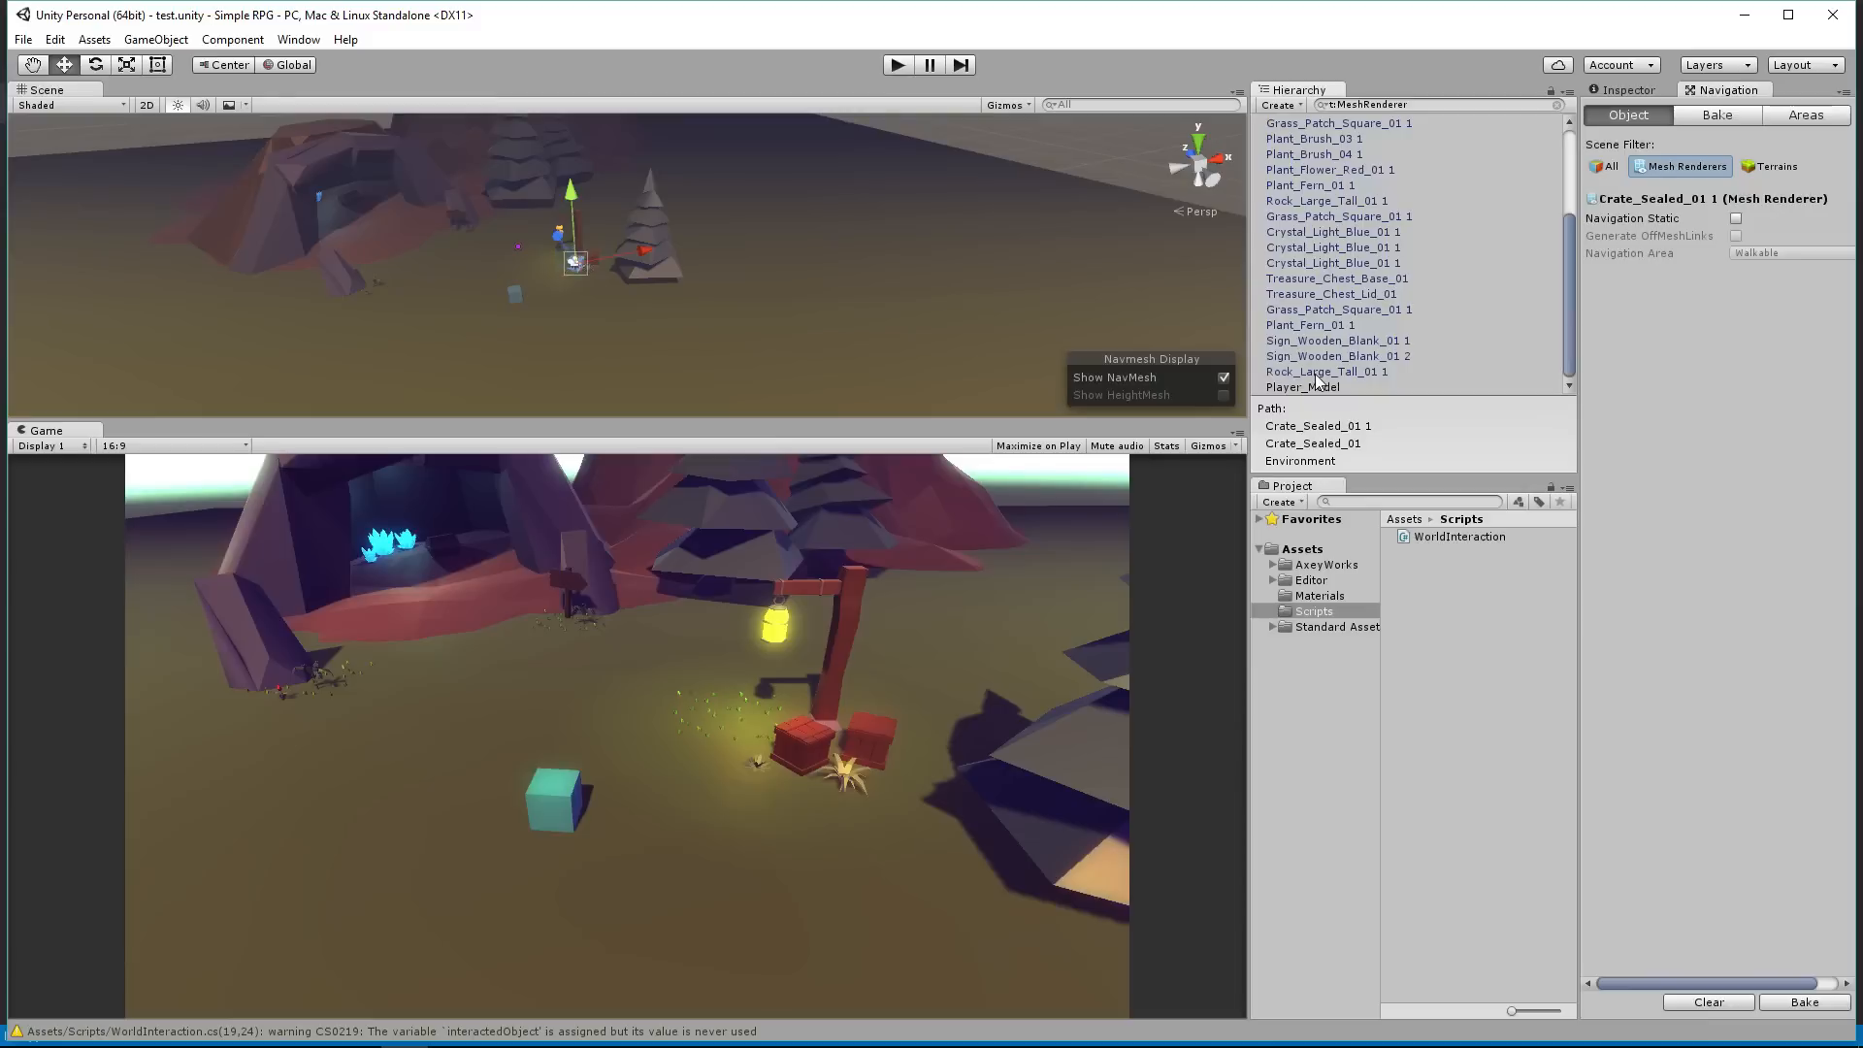
pyautogui.keyDown('shift'); pyautogui.click(1314, 375); pyautogui.keyUp('shift')
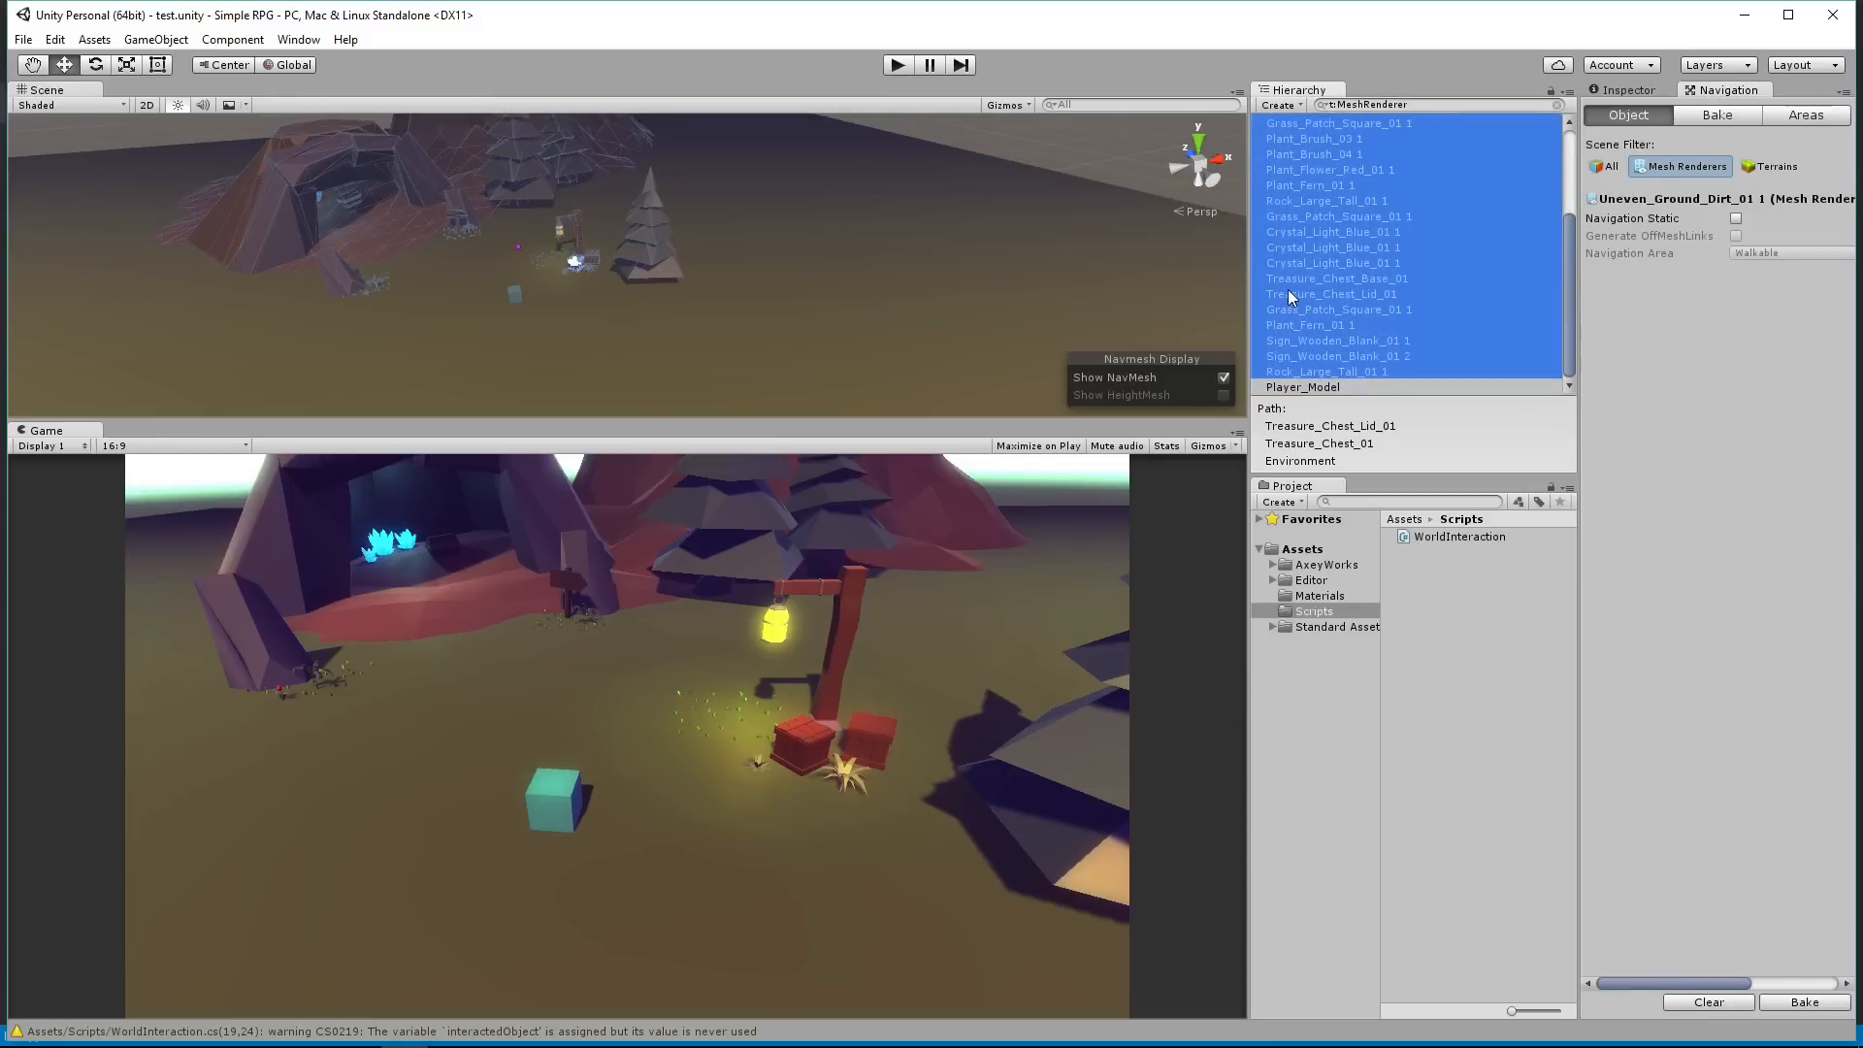
pyautogui.moveTo(359, 198); pyautogui.dragTo(658, 244, button='middle')
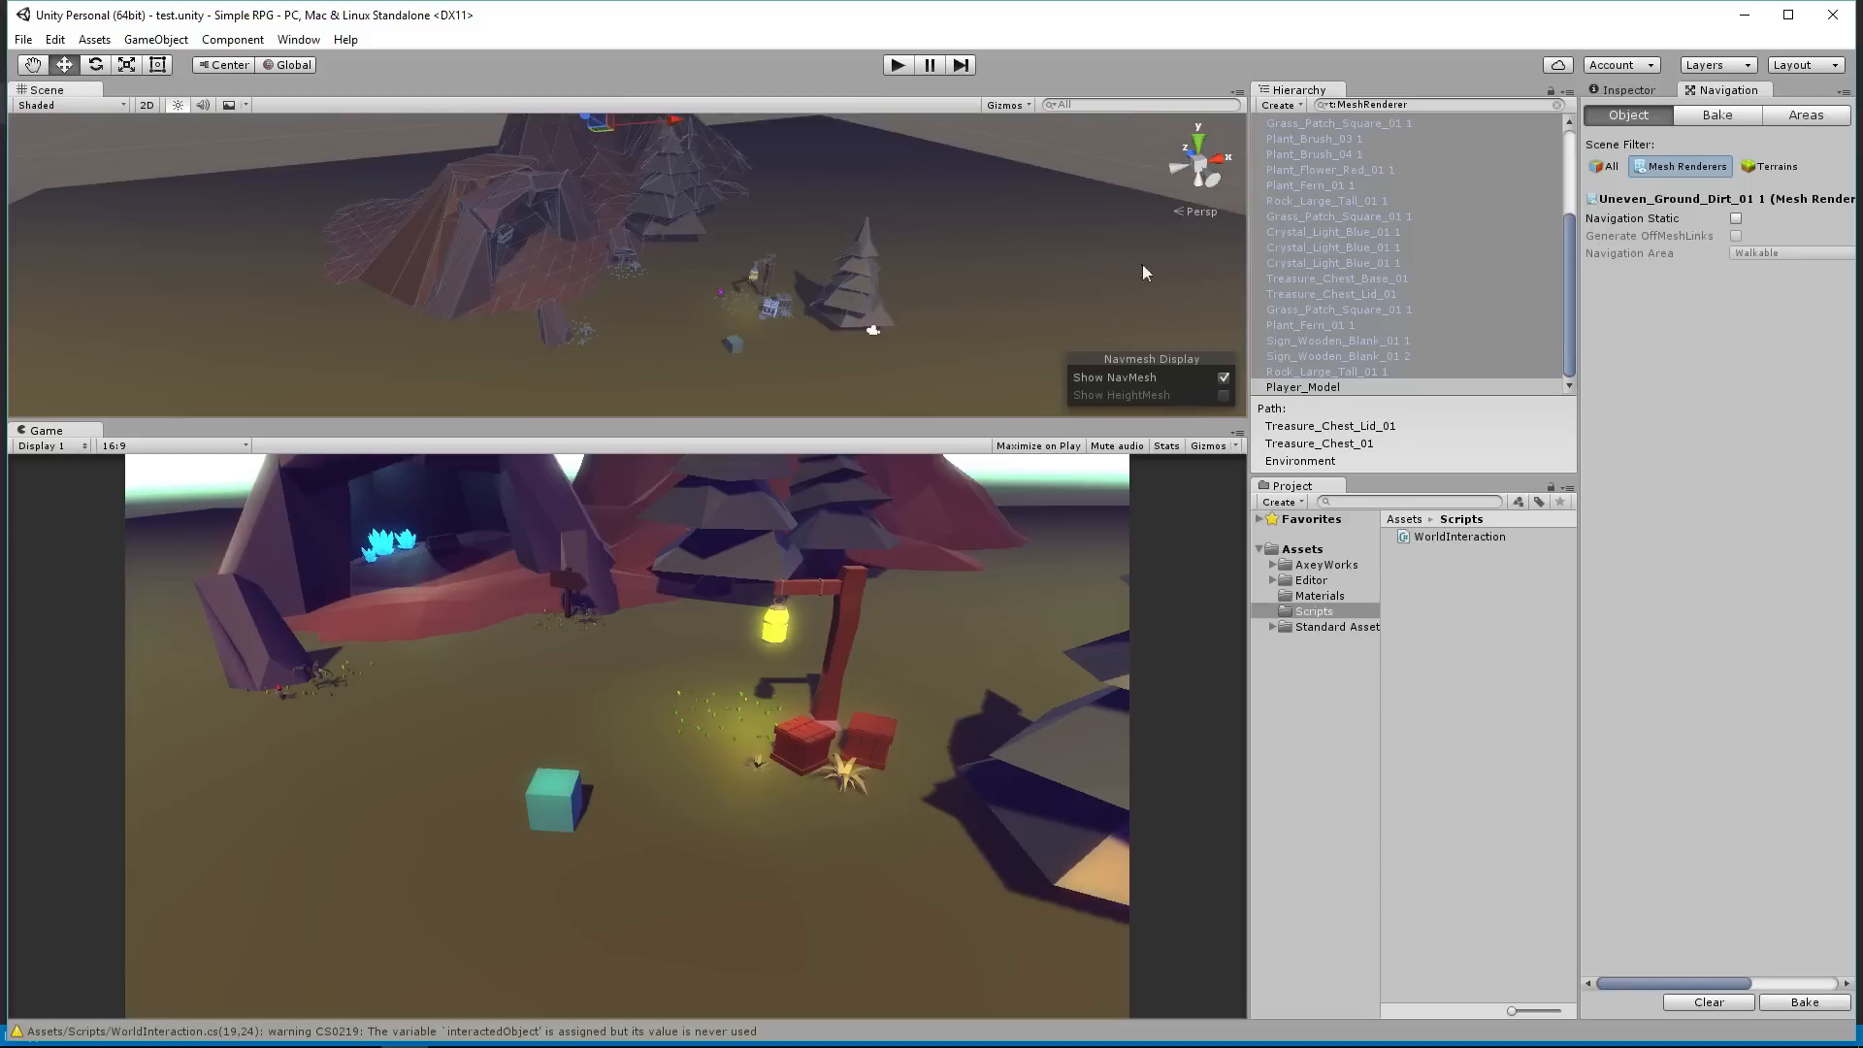
pyautogui.scroll(5, 1329, 339)
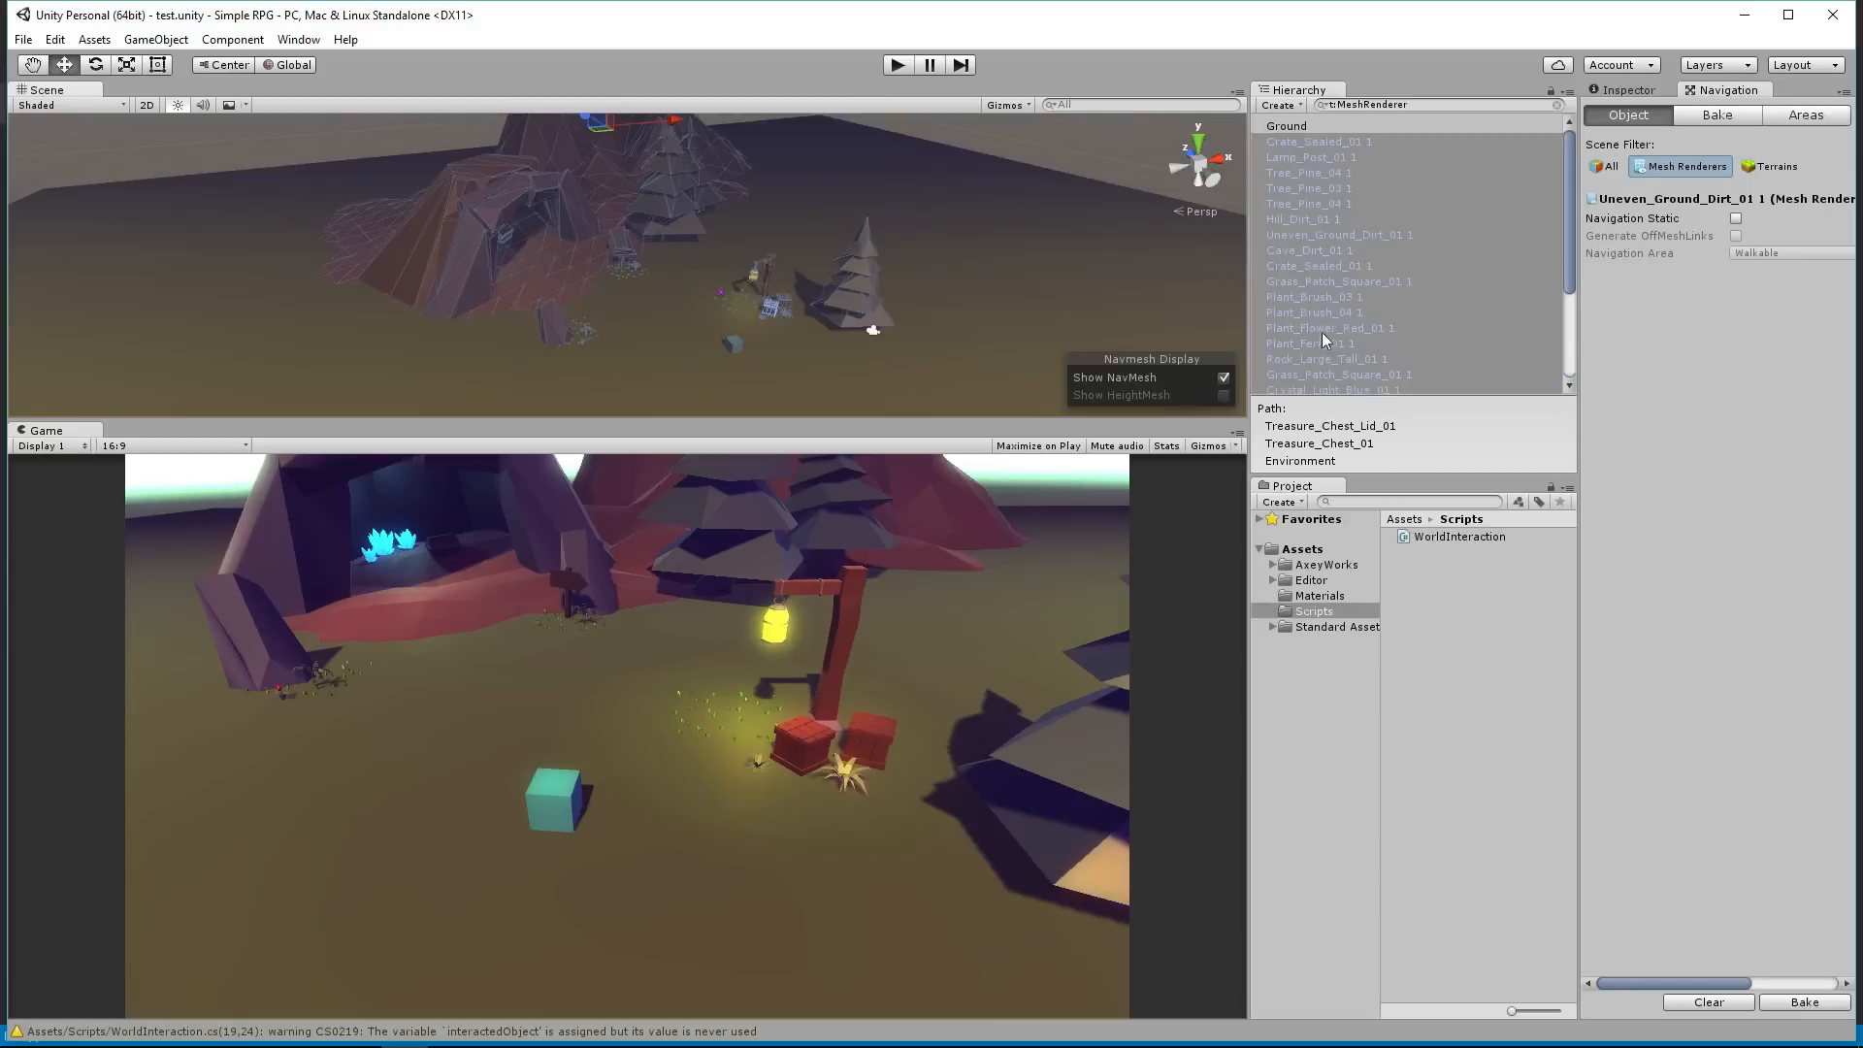
pyautogui.keyDown('shift'); pyautogui.click(1308, 127); pyautogui.keyUp('shift')
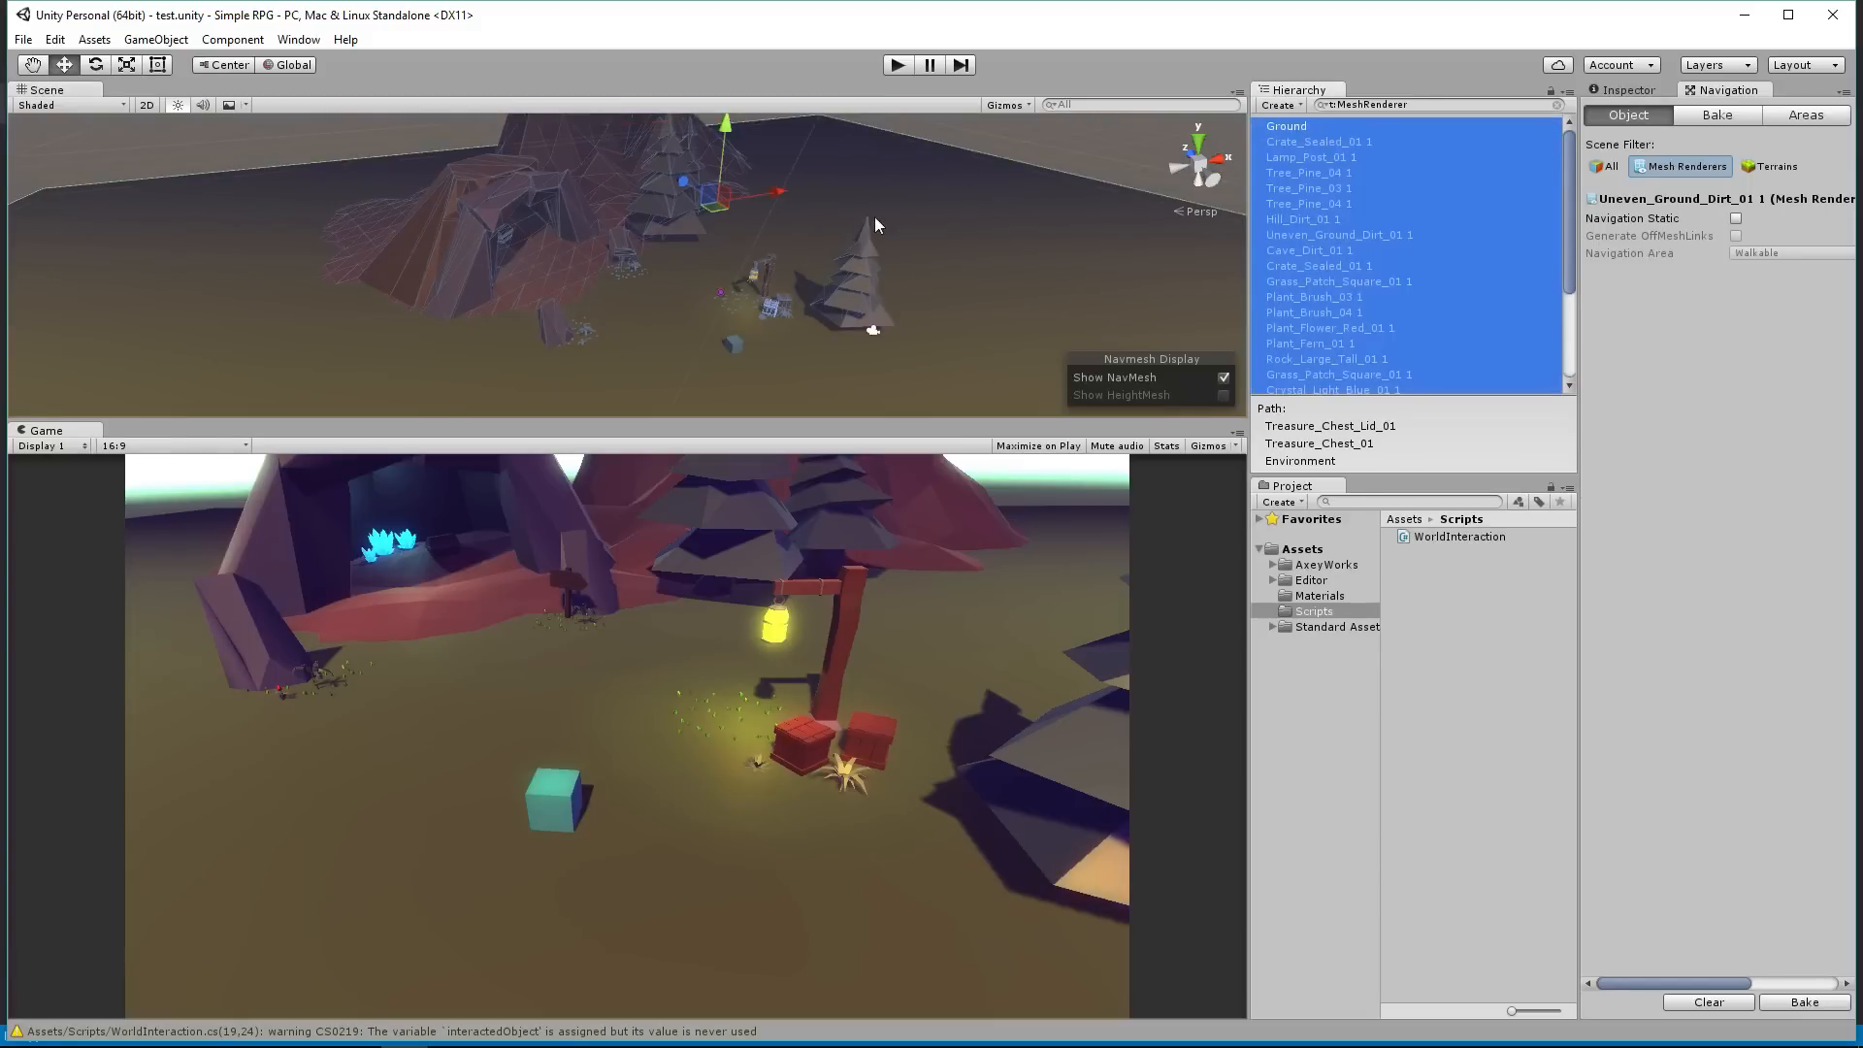
# Step: Mark the selected environment meshes as Navigation Static, and then select only the Ground mesh
pyautogui.click(1736, 220)
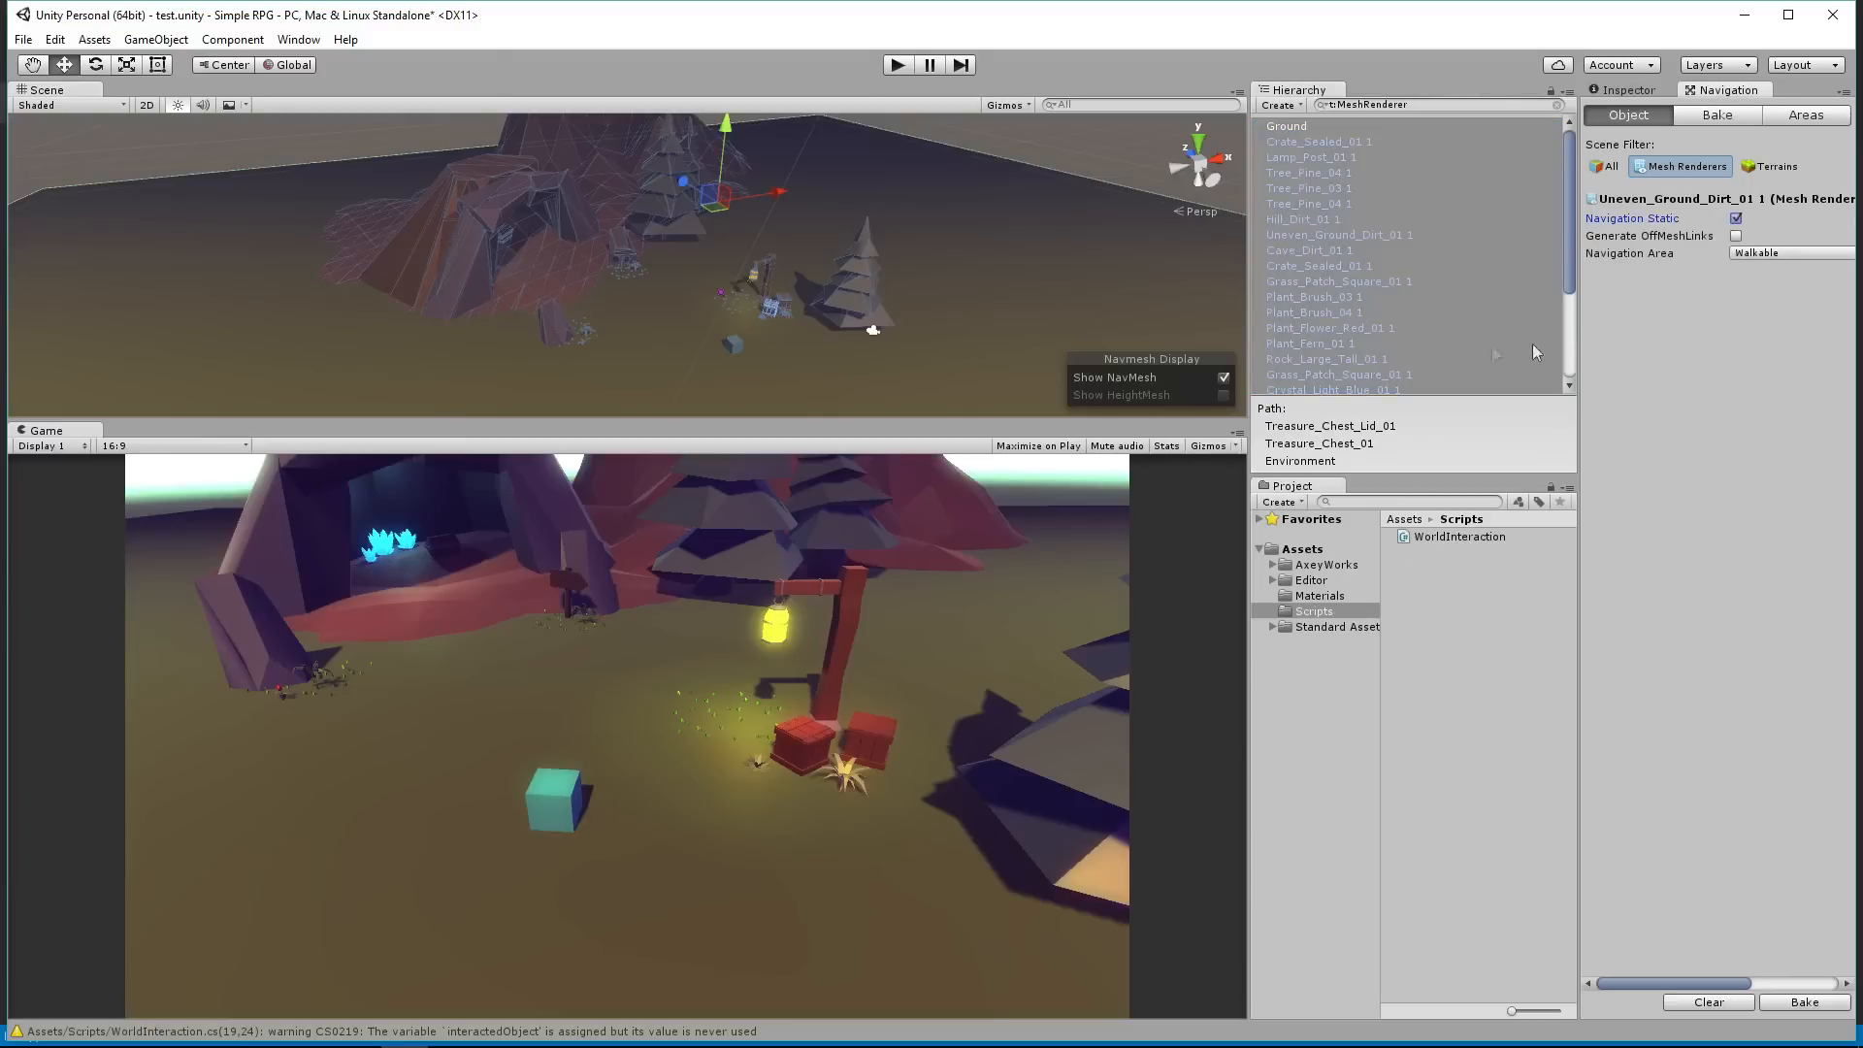
pyautogui.moveTo(270, 414); pyautogui.dragTo(199, 377, button='middle')
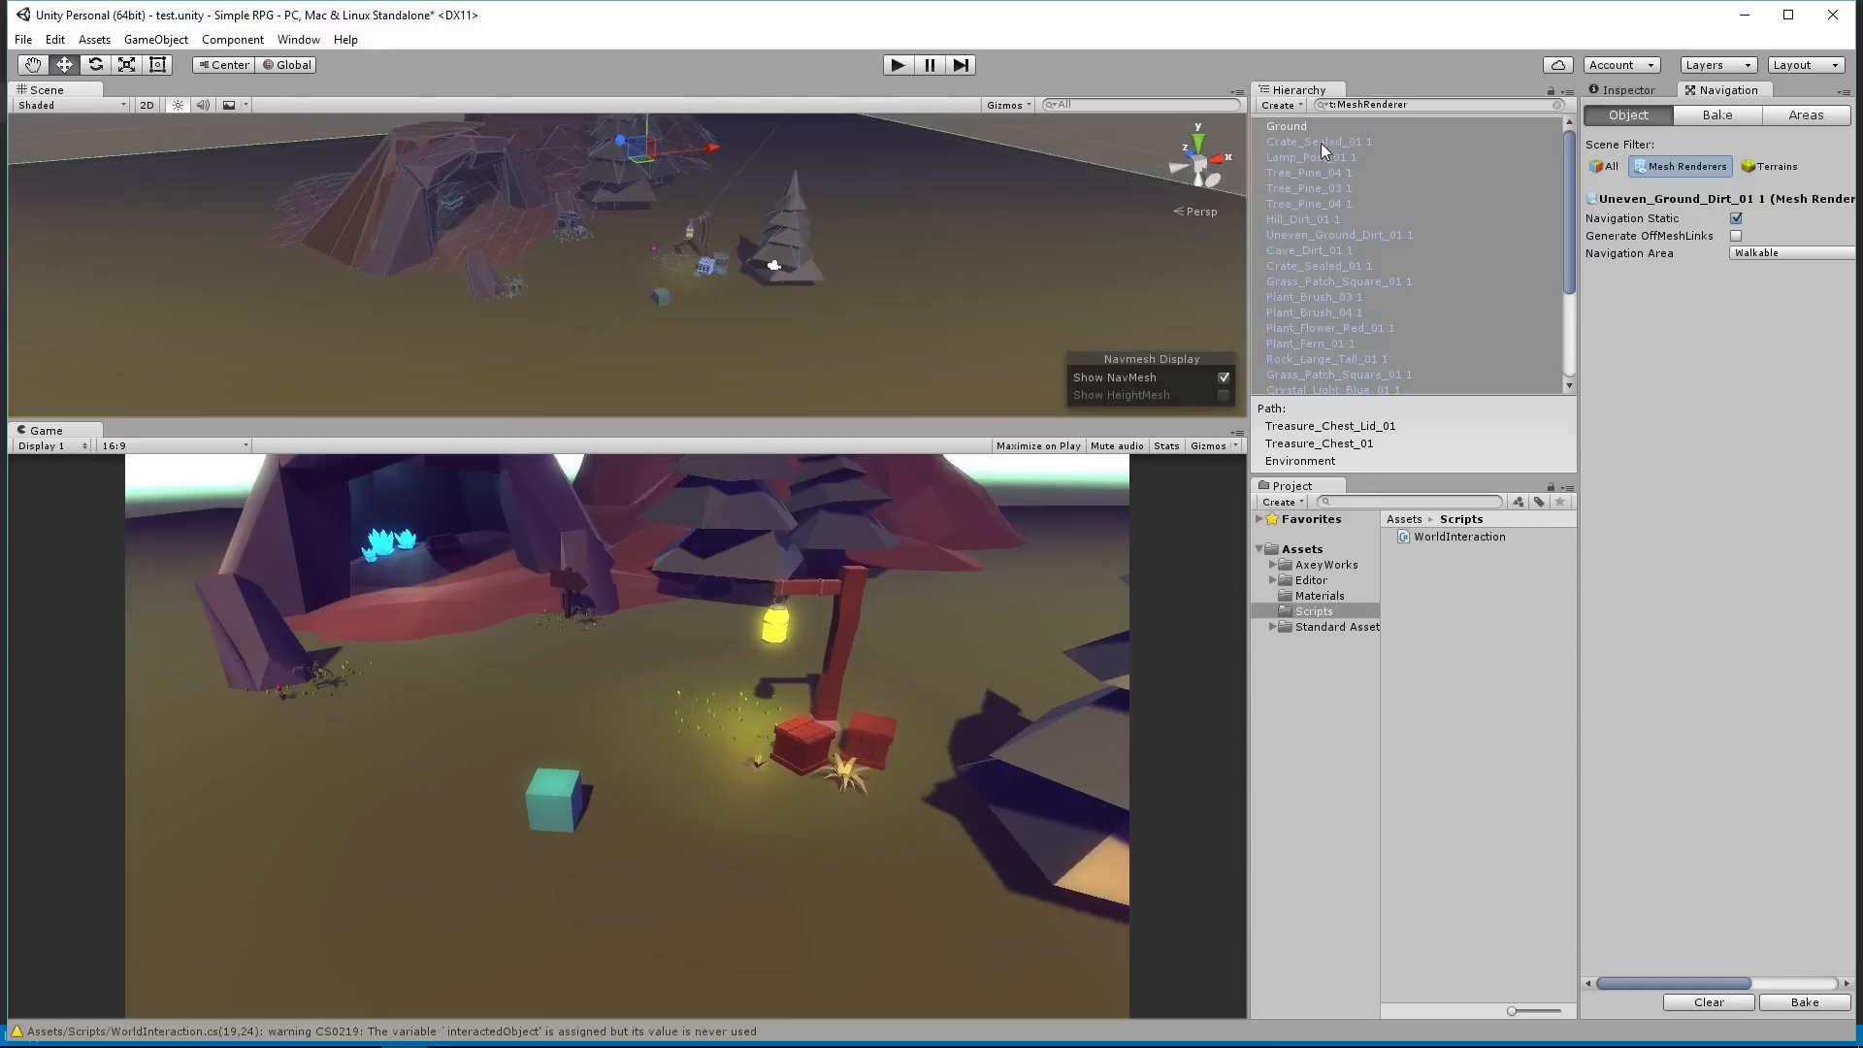
pyautogui.click(1295, 127)
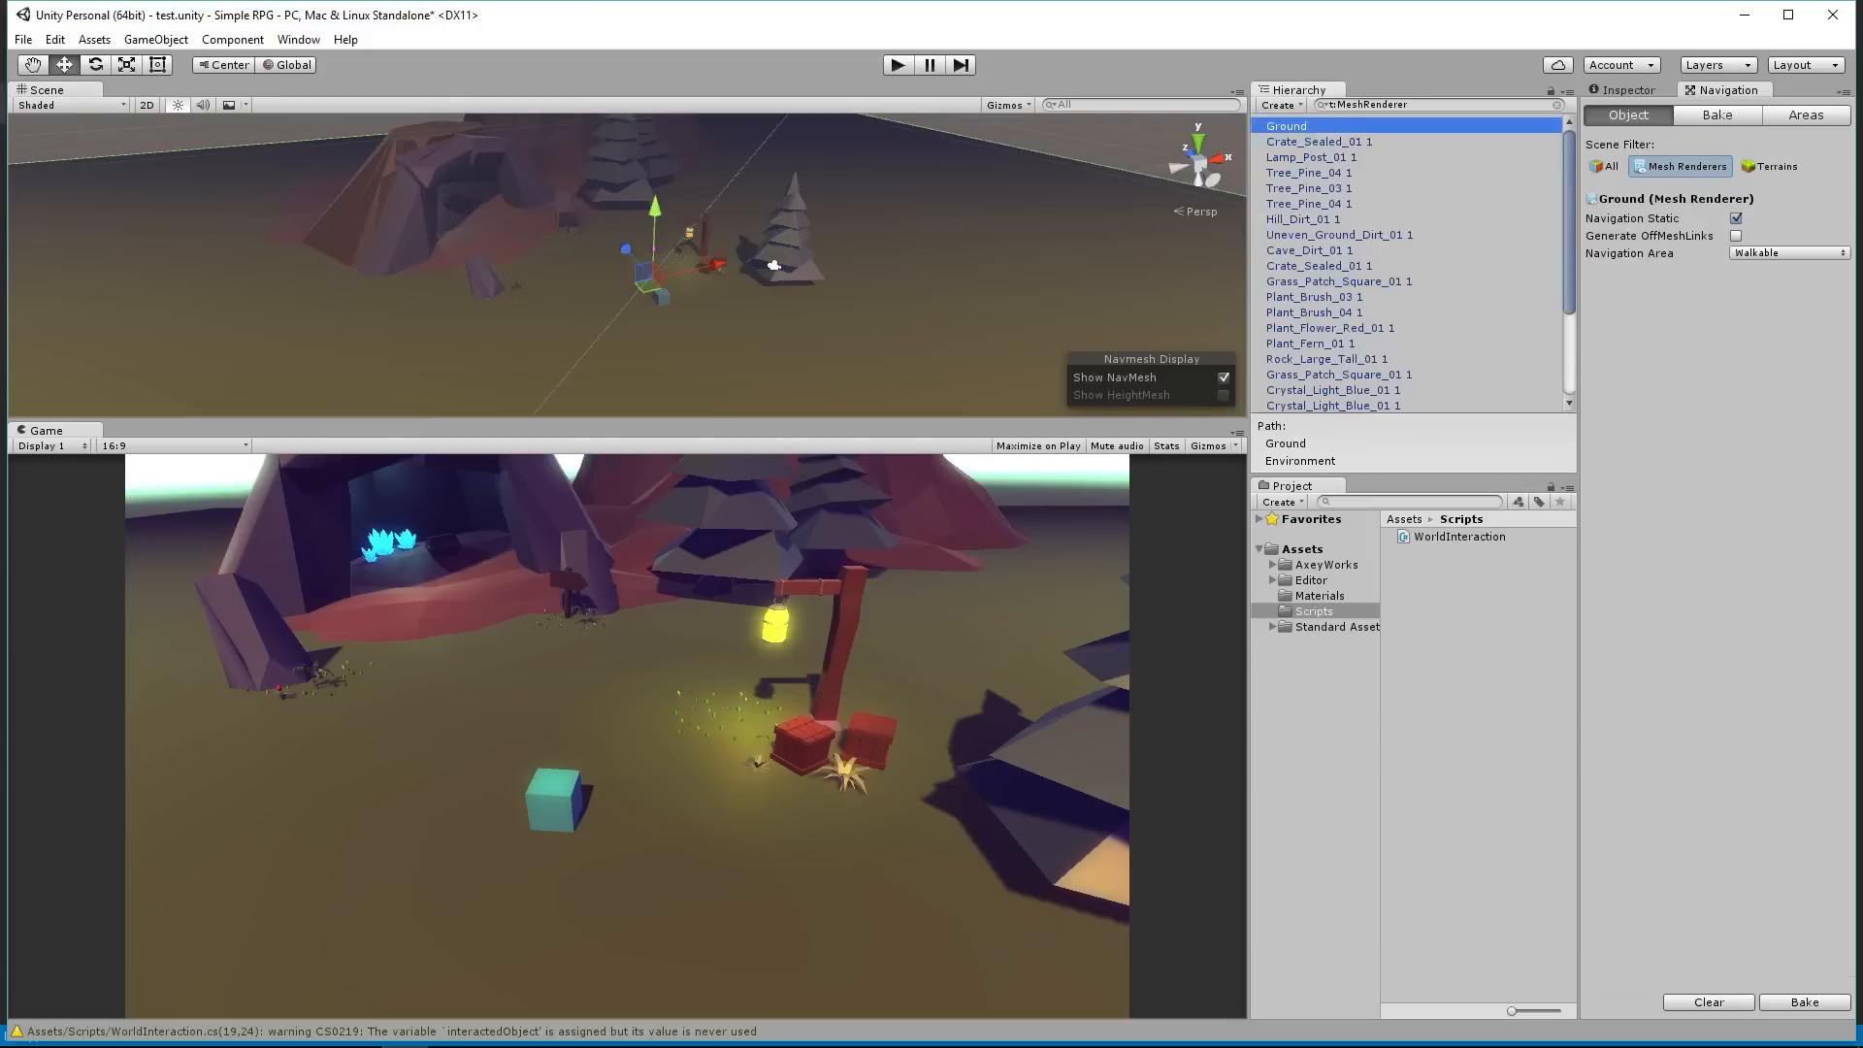
# Step: Select the meshes from the first Crate_Sealed_01 1 through Hill_Dirt_01 1, plus Cave_Dirt_01 1 and the second Crate_Sealed_01 1
pyautogui.click(1318, 143)
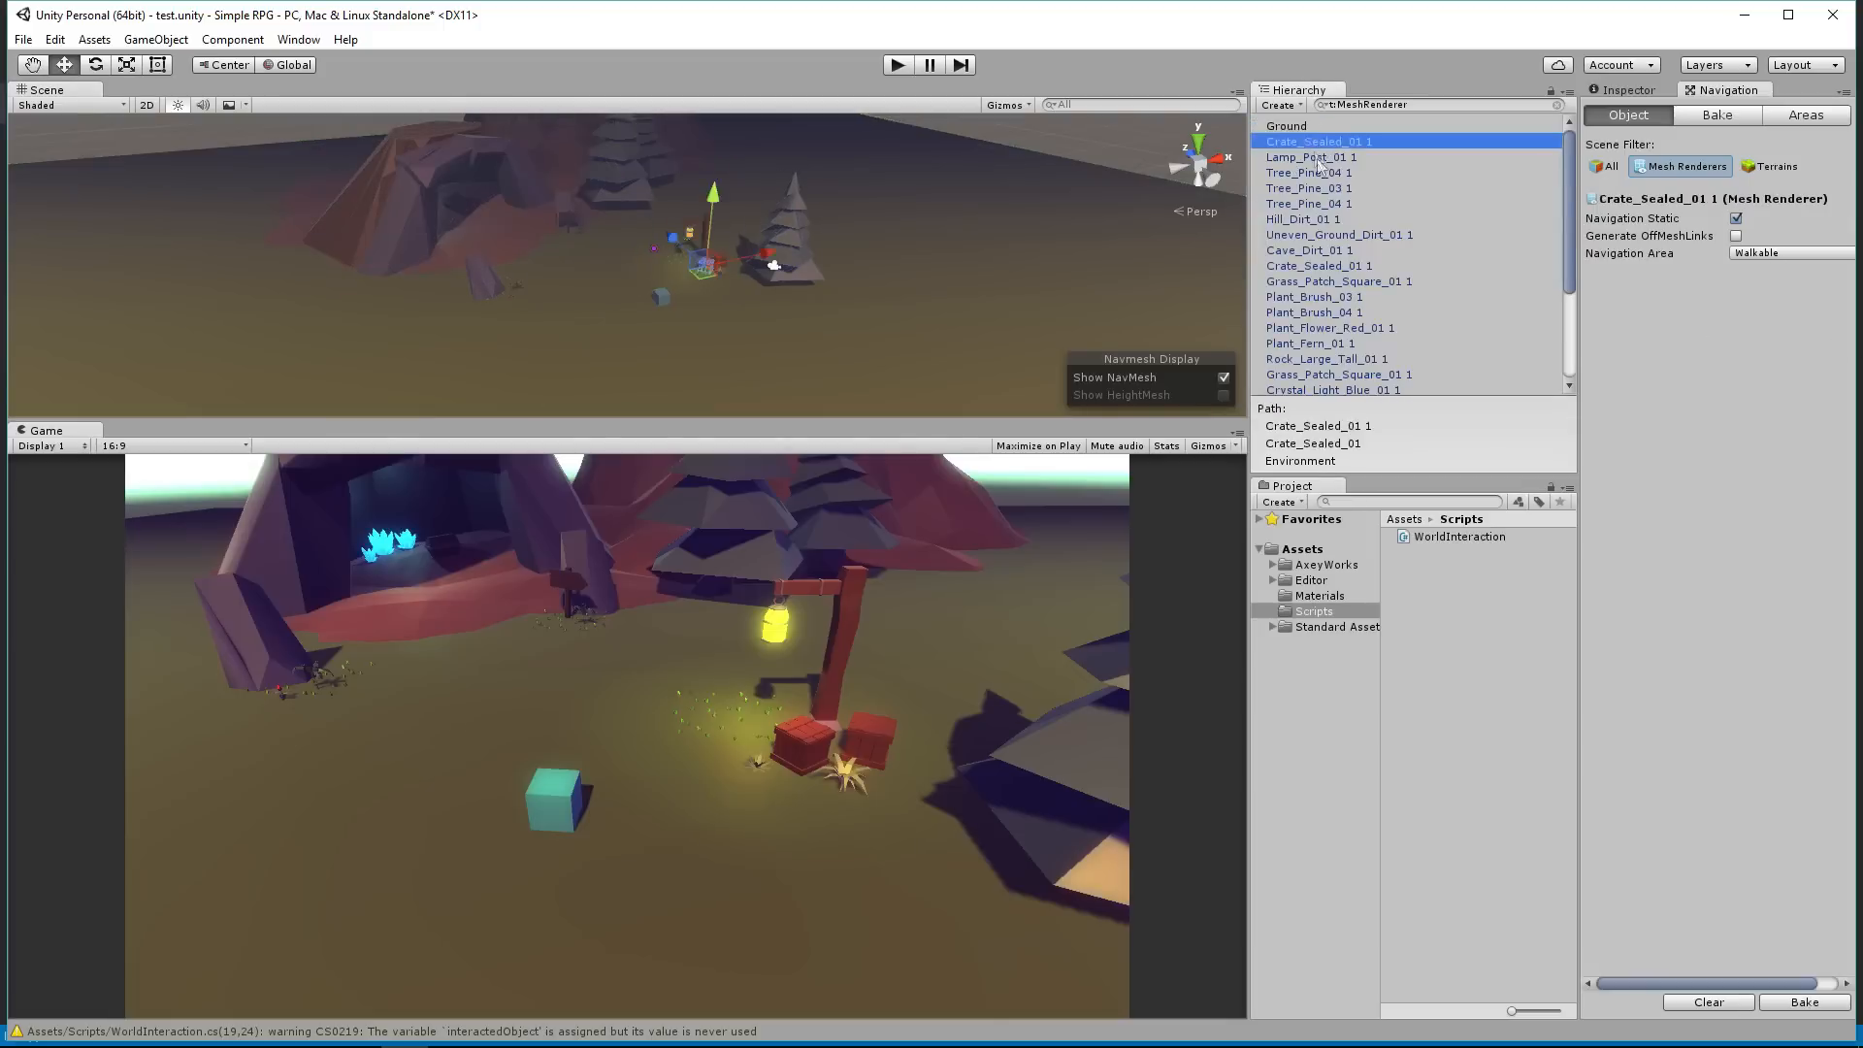
pyautogui.keyDown('shift'); pyautogui.click(1305, 221); pyautogui.keyUp('shift')
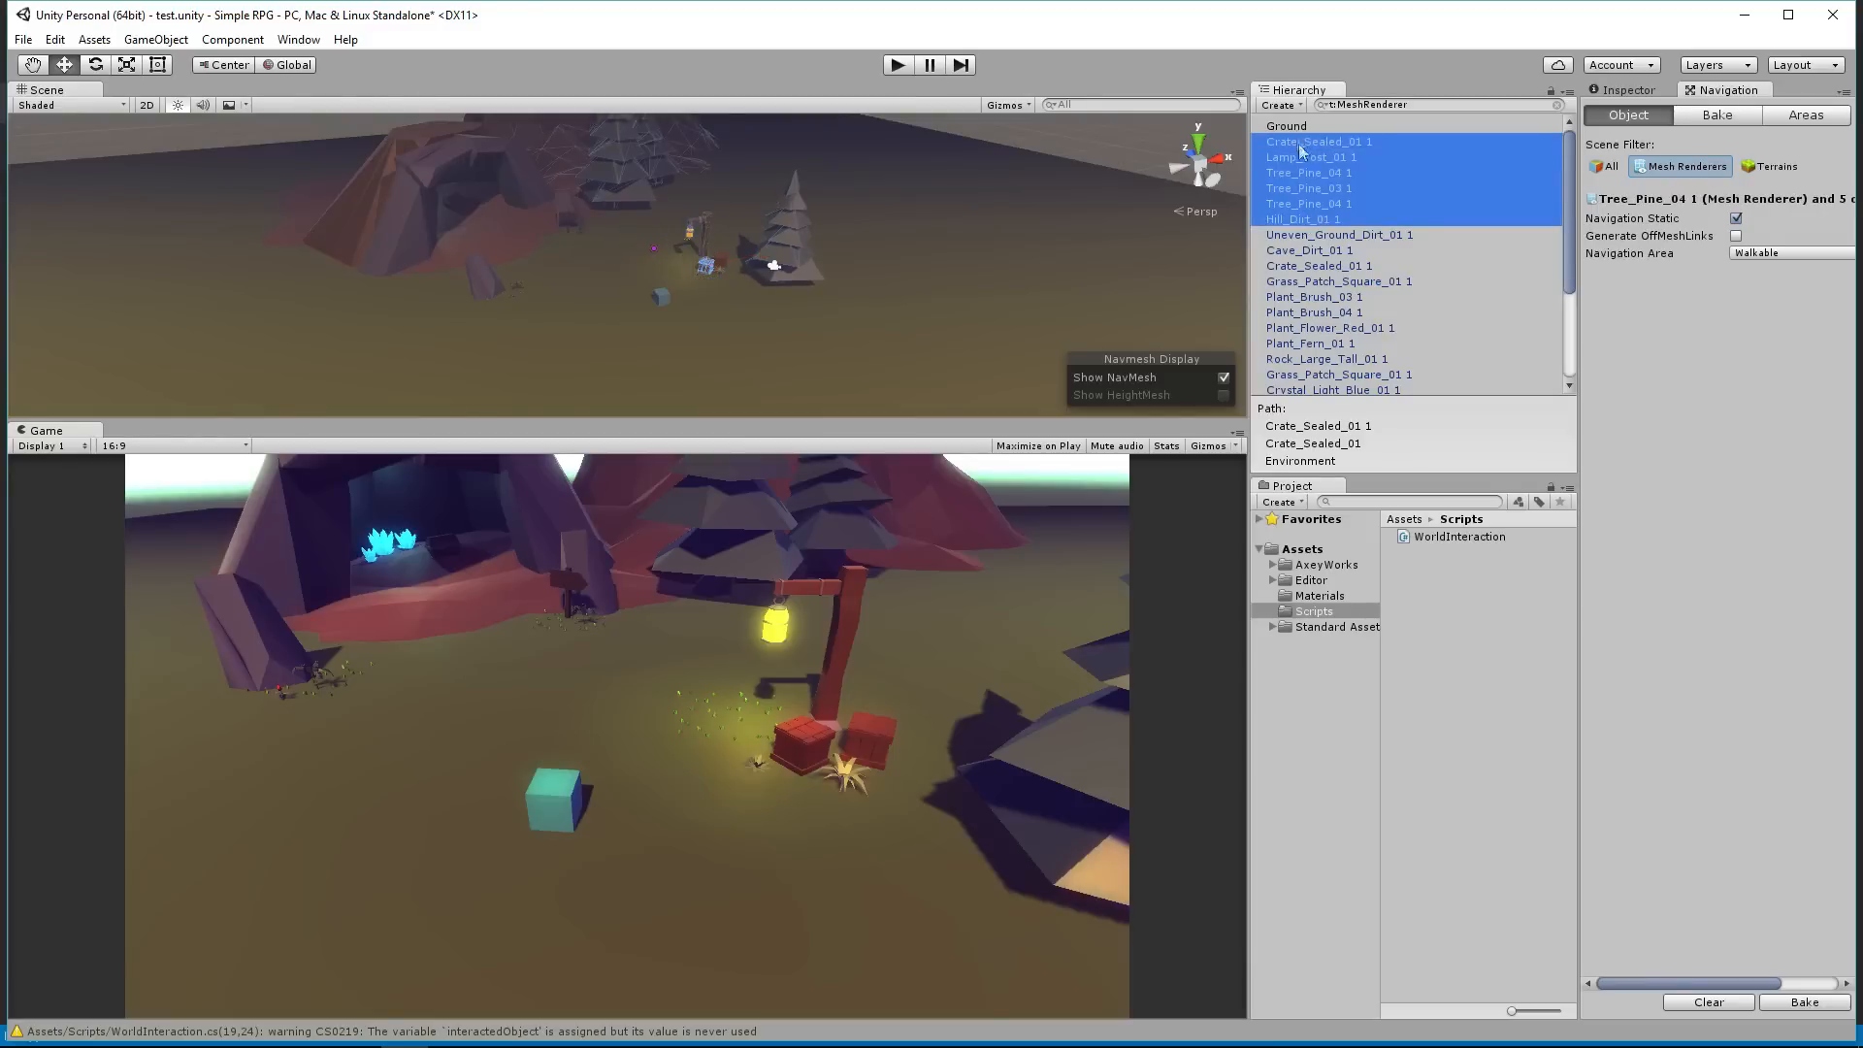
pyautogui.keyDown('ctrl'); pyautogui.click(1297, 251); pyautogui.keyUp('ctrl')
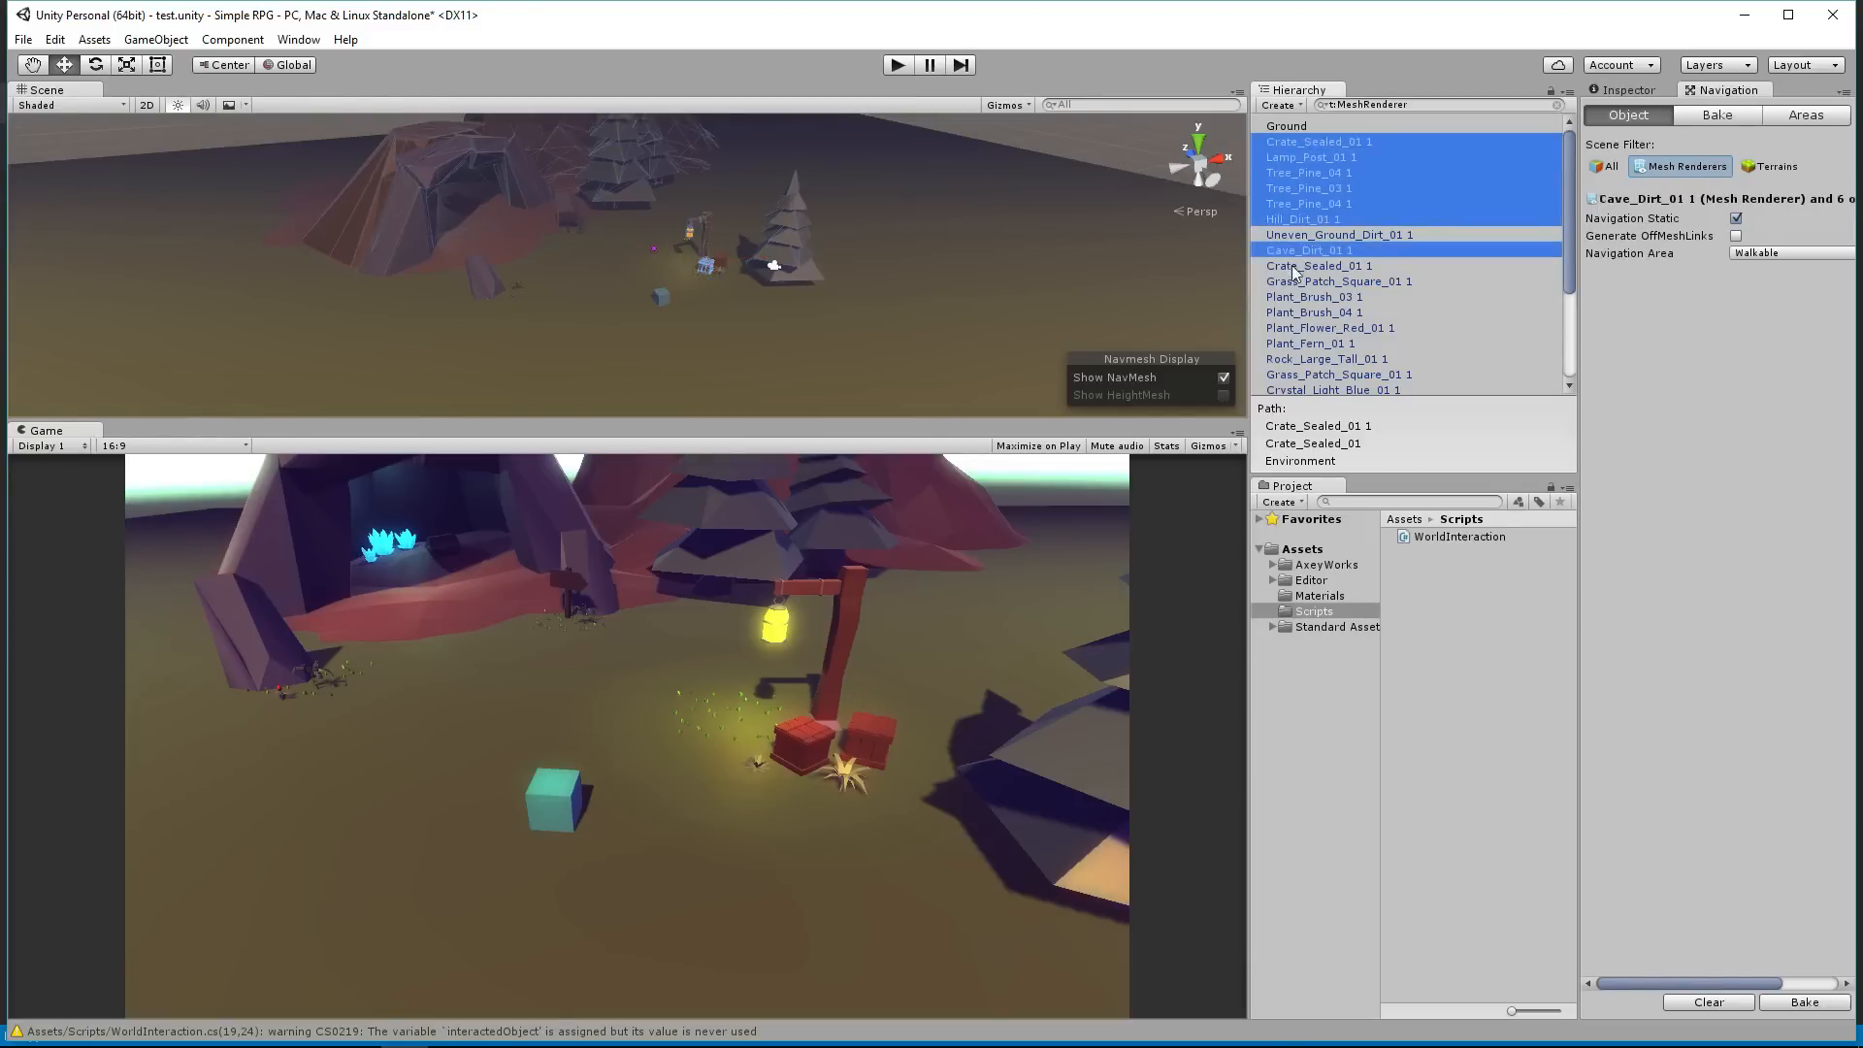
pyautogui.keyDown('ctrl'); pyautogui.click(1299, 266); pyautogui.keyUp('ctrl')
pyautogui.scroll(-2, 1303, 281)
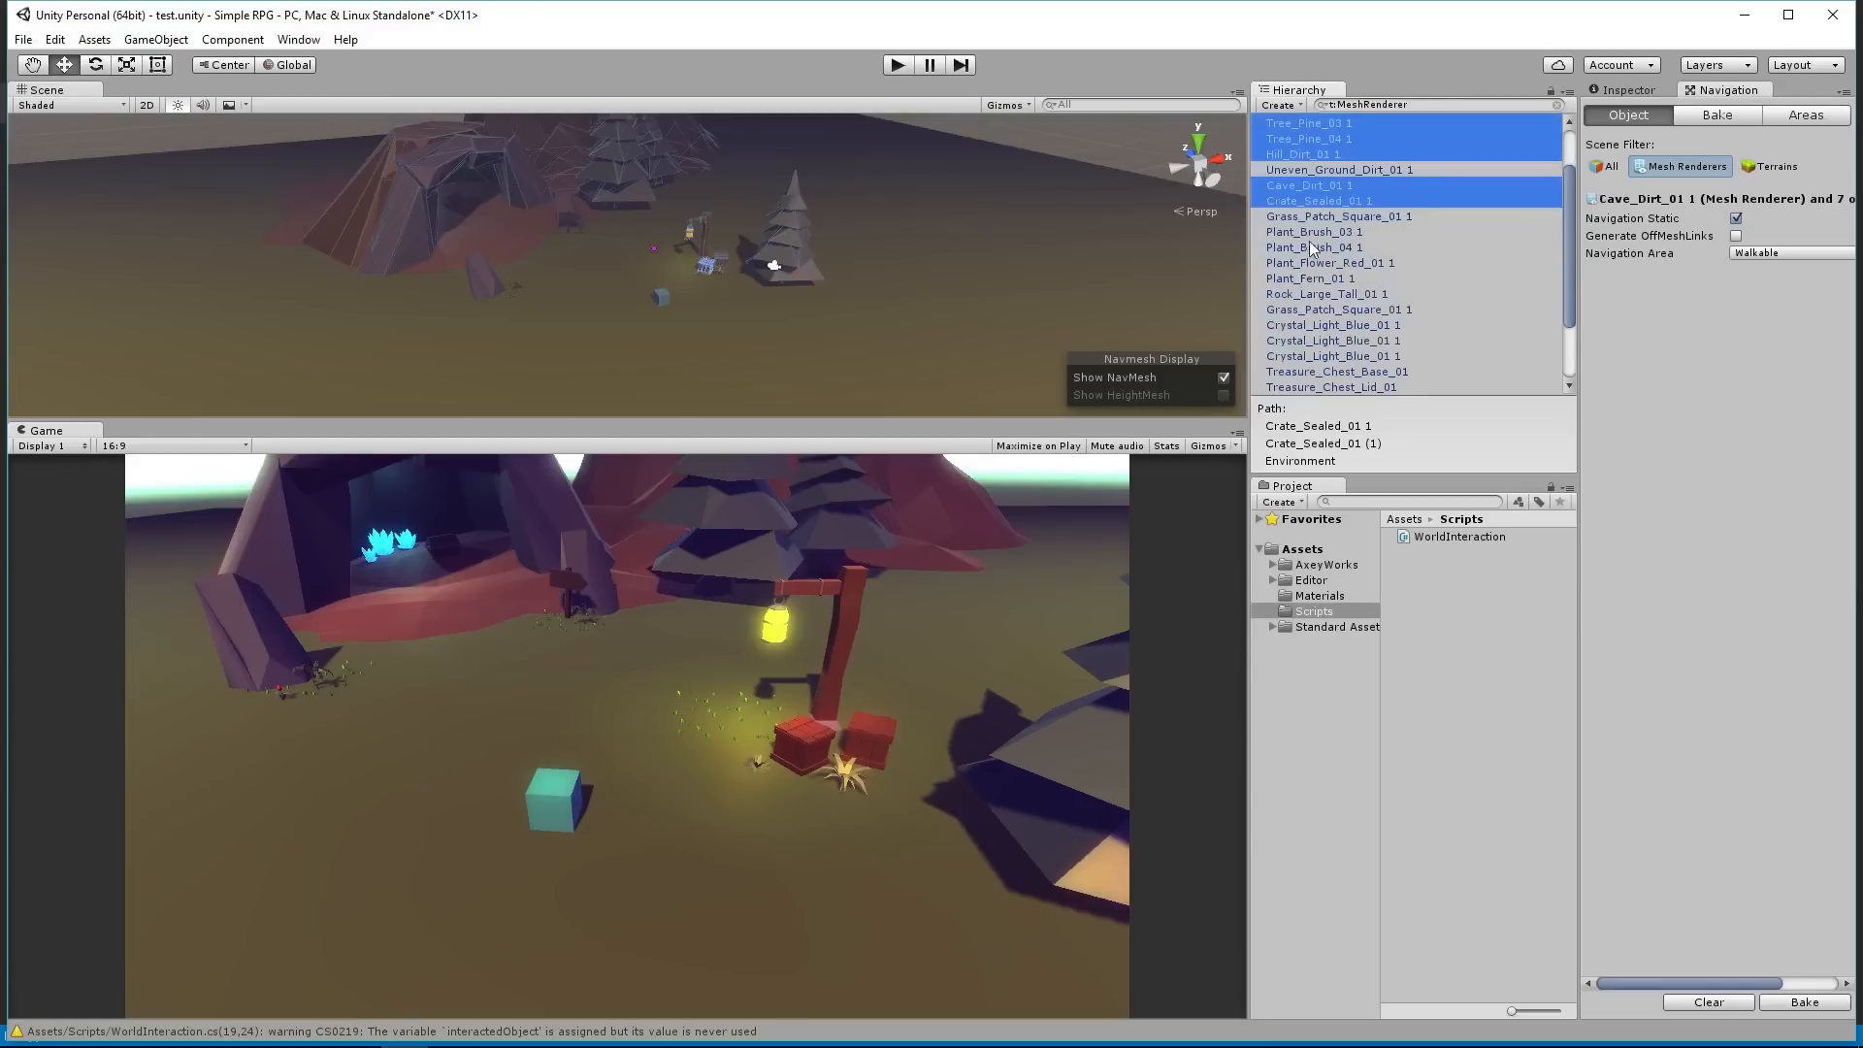
# Step: Add both Plant_Brush meshes, Plant_Flower_Red_01 1, Plant_Fern_01 1 and Rock_Large_Tall_01 1 to the selection, skipping the grass patches
pyautogui.keyDown('ctrl'); pyautogui.click(1312, 233); pyautogui.keyUp('ctrl')
pyautogui.scroll(-2, 1312, 235)
pyautogui.keyDown('ctrl'); pyautogui.click(1317, 186); pyautogui.keyUp('ctrl')
pyautogui.scroll(-1, 1316, 192)
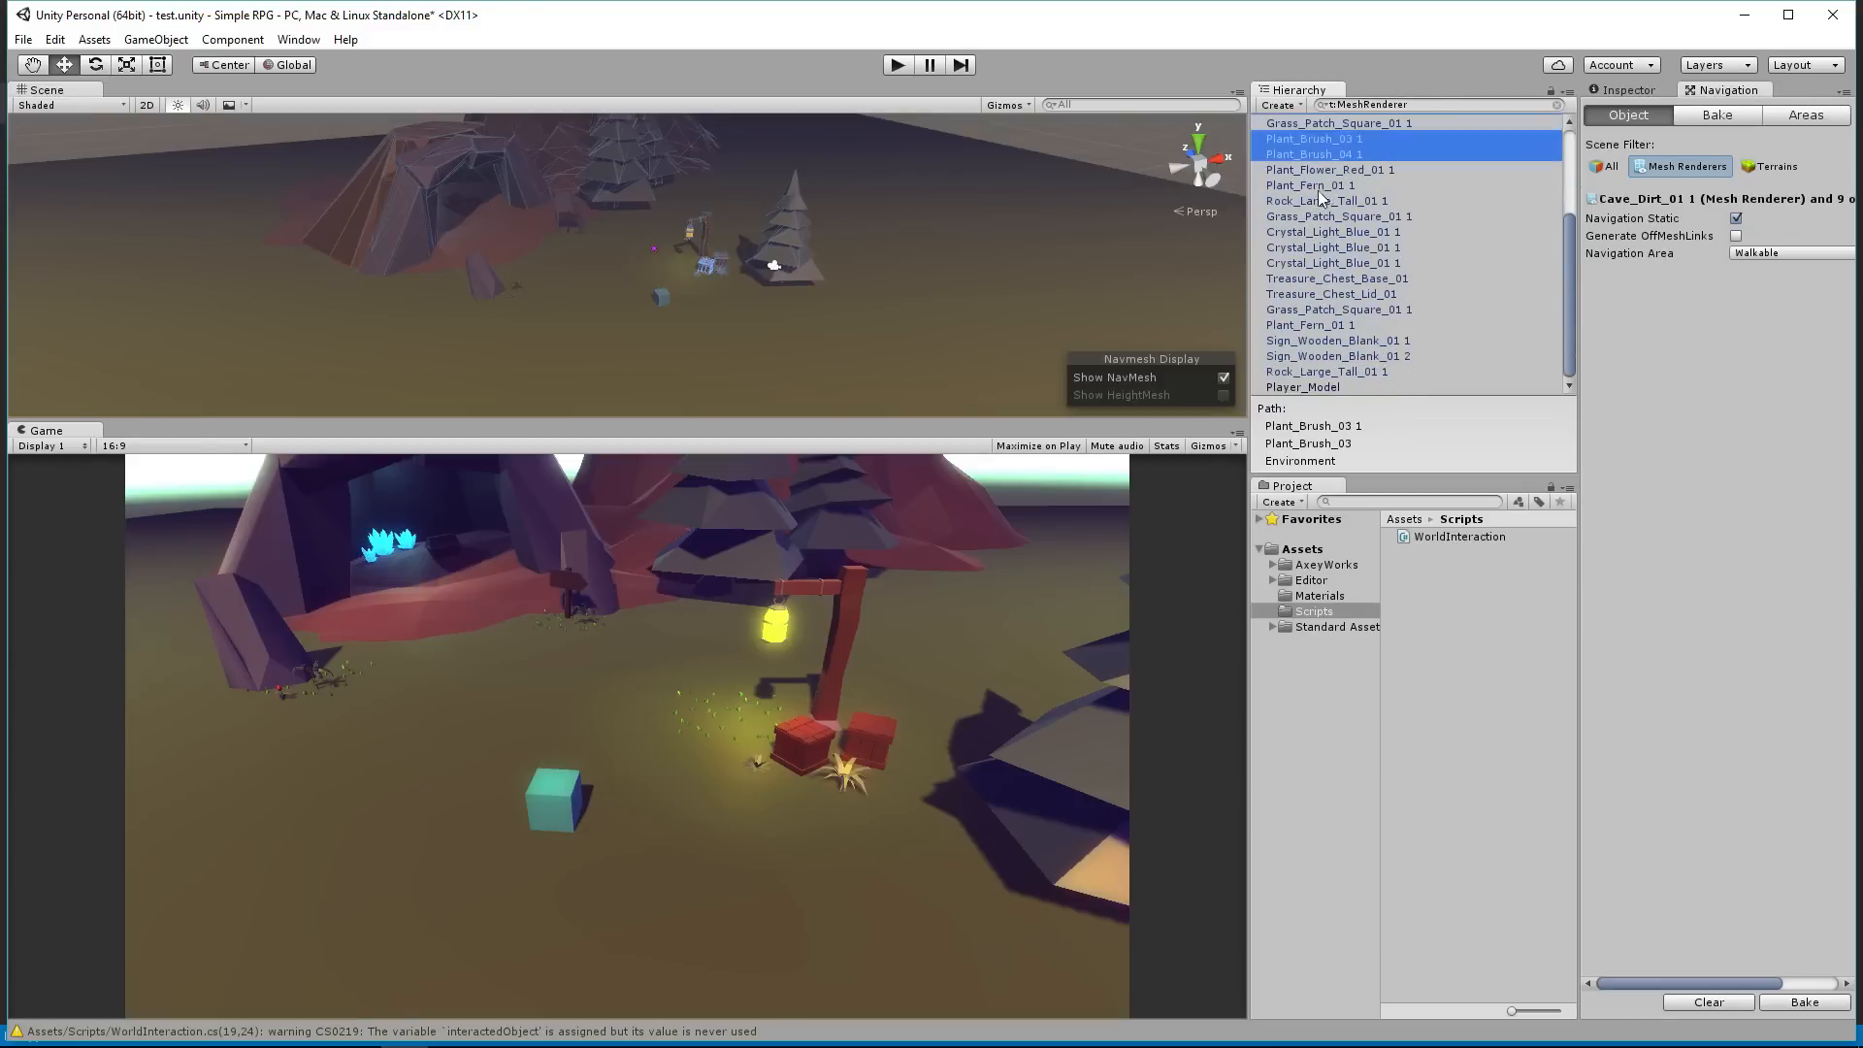
pyautogui.keyDown('ctrl'); pyautogui.click(1327, 172); pyautogui.keyUp('ctrl')
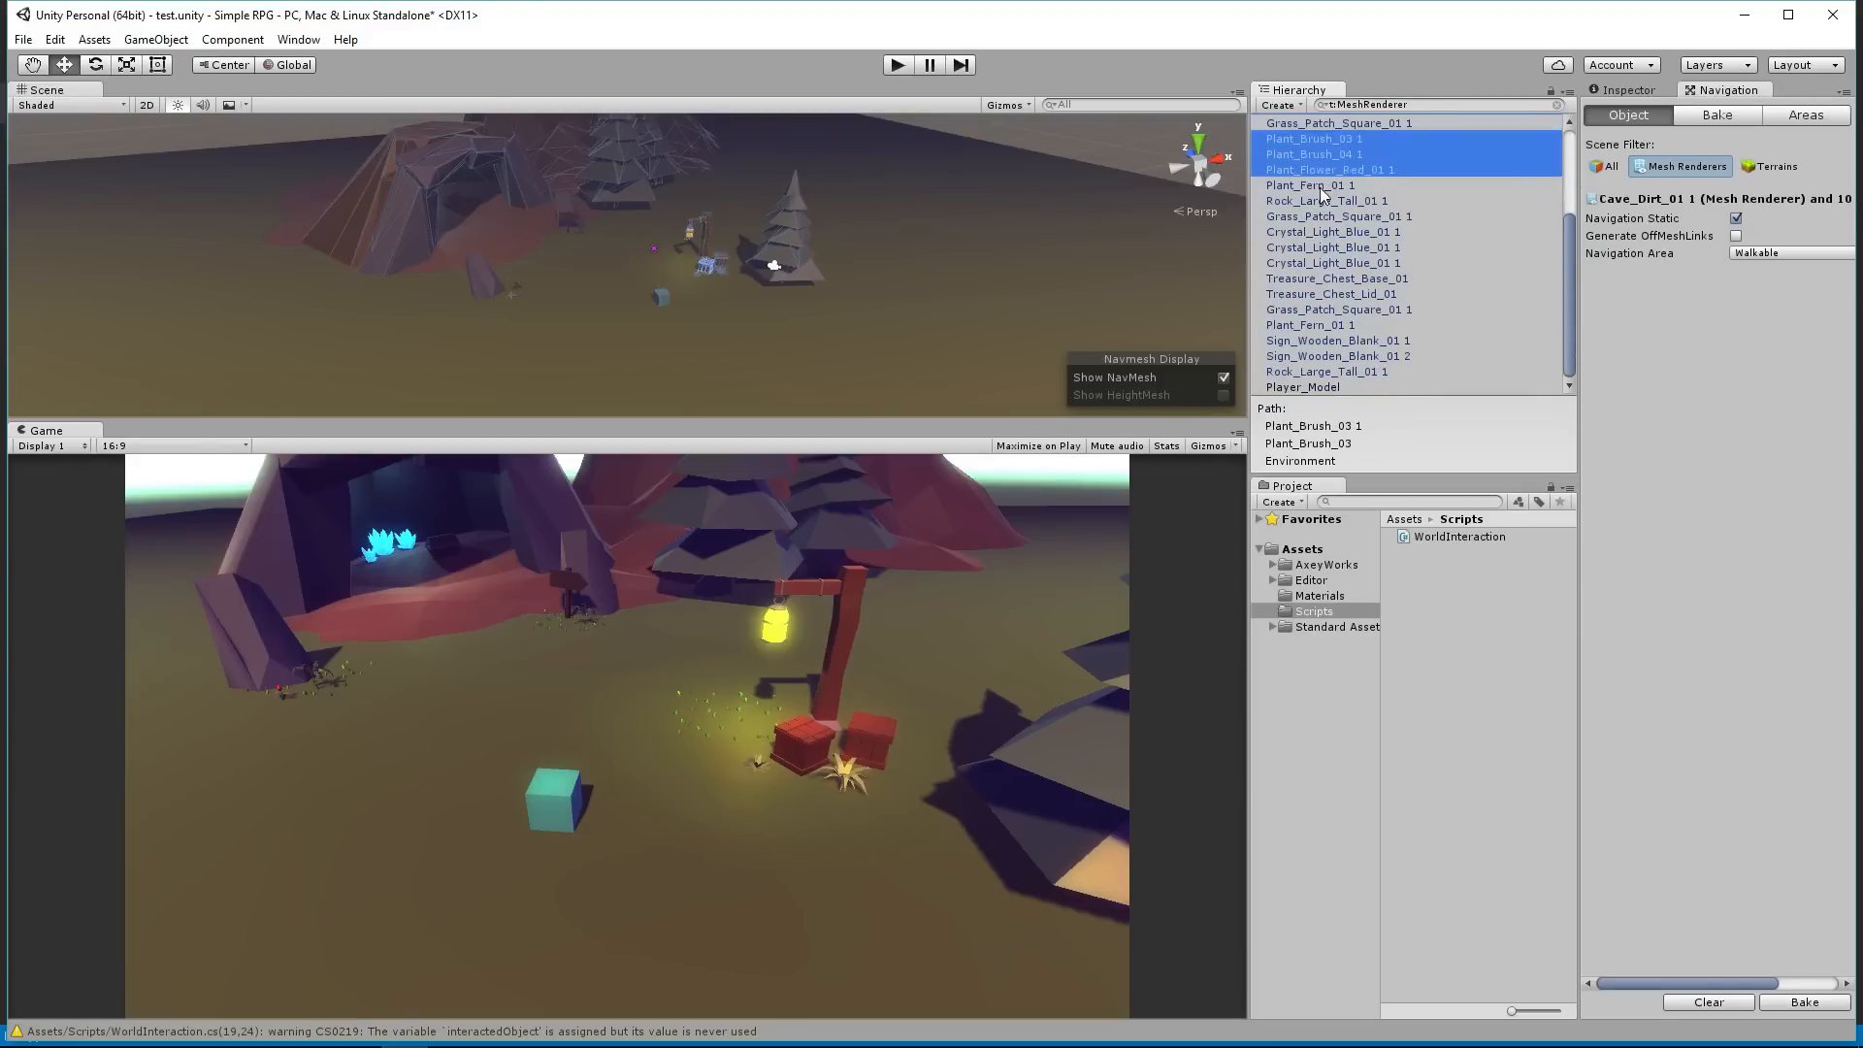
pyautogui.keyDown('ctrl'); pyautogui.click(1320, 186); pyautogui.keyUp('ctrl')
pyautogui.keyDown('ctrl'); pyautogui.click(1326, 202); pyautogui.keyUp('ctrl')
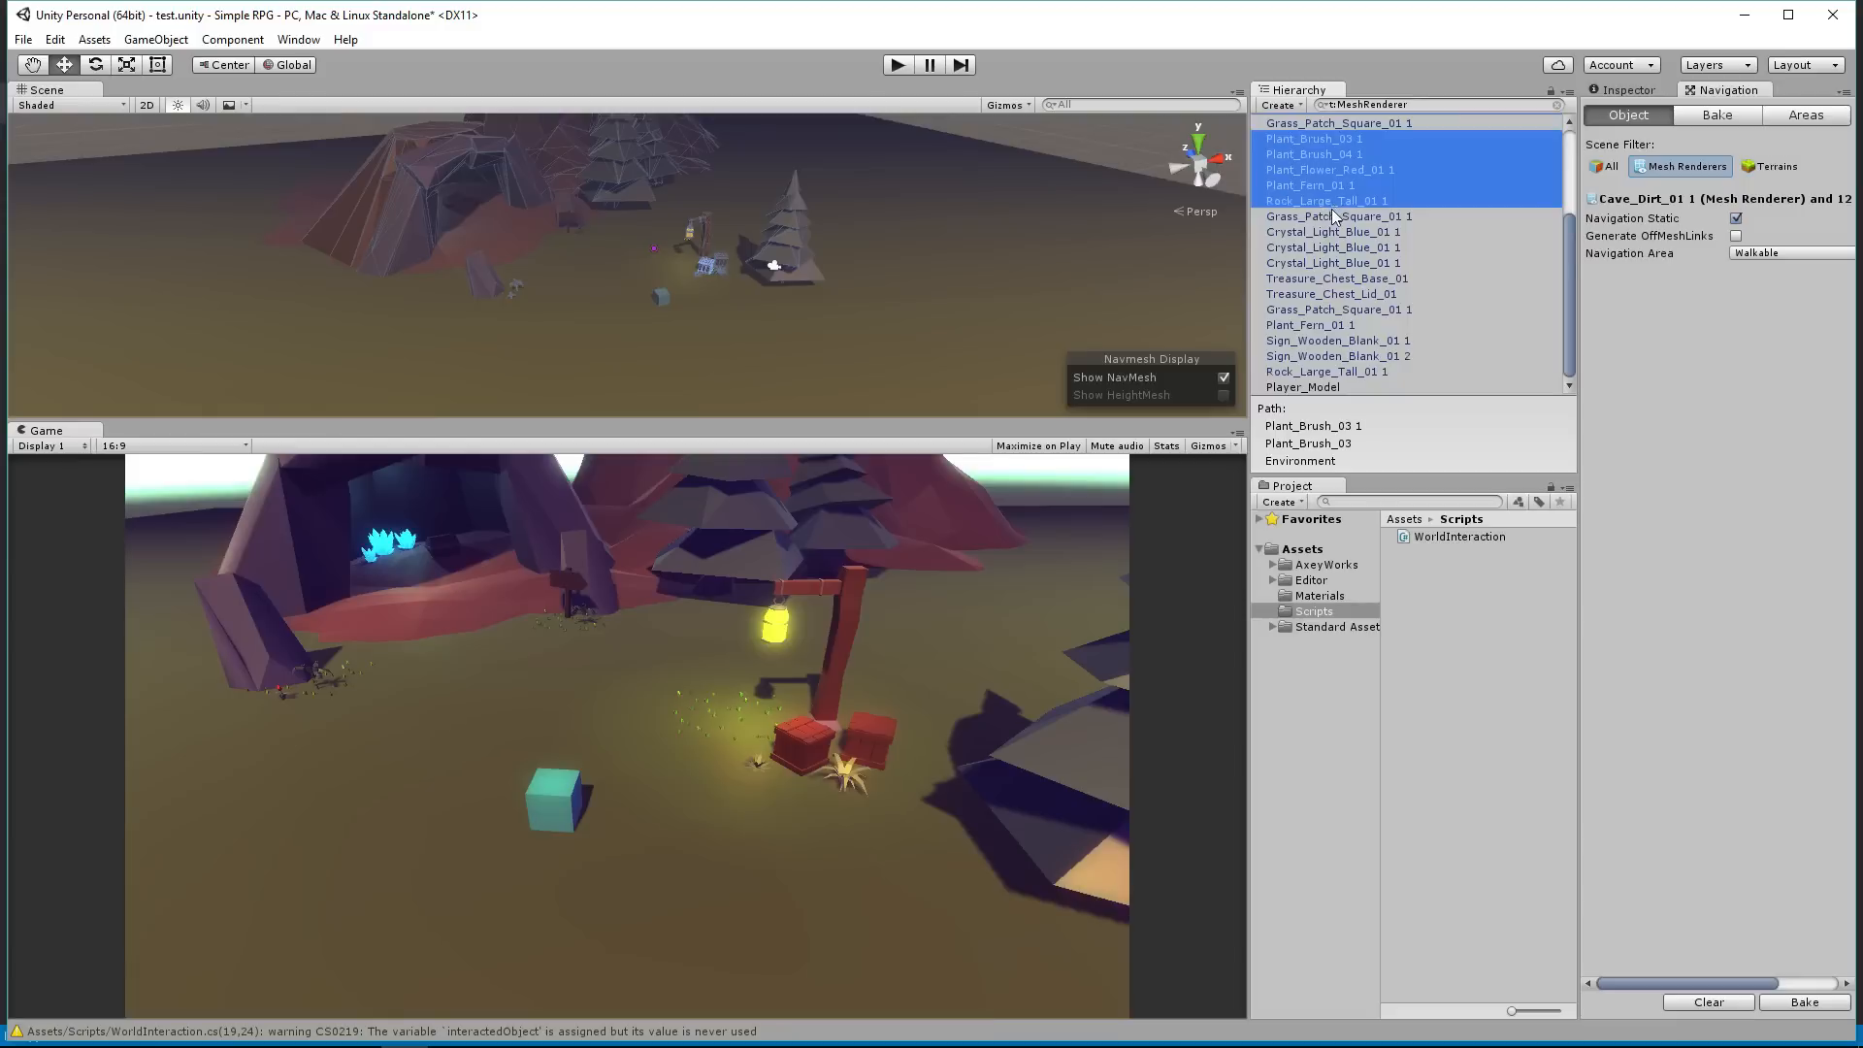
# Step: Add the three Crystal_Light_Blue_01 1 meshes and Treasure_Chest_Base_01 to the selection, leaving out the chest lid
pyautogui.keyDown('ctrl'); pyautogui.click(1324, 233); pyautogui.keyUp('ctrl')
pyautogui.keyDown('ctrl'); pyautogui.click(1322, 249); pyautogui.keyUp('ctrl')
pyautogui.keyDown('ctrl'); pyautogui.click(1320, 264); pyautogui.keyUp('ctrl')
pyautogui.keyDown('ctrl'); pyautogui.click(1316, 279); pyautogui.keyUp('ctrl')
pyautogui.keyDown('ctrl'); pyautogui.click(1313, 294); pyautogui.keyUp('ctrl')
pyautogui.keyDown('ctrl'); pyautogui.click(1311, 283); pyautogui.keyUp('ctrl')
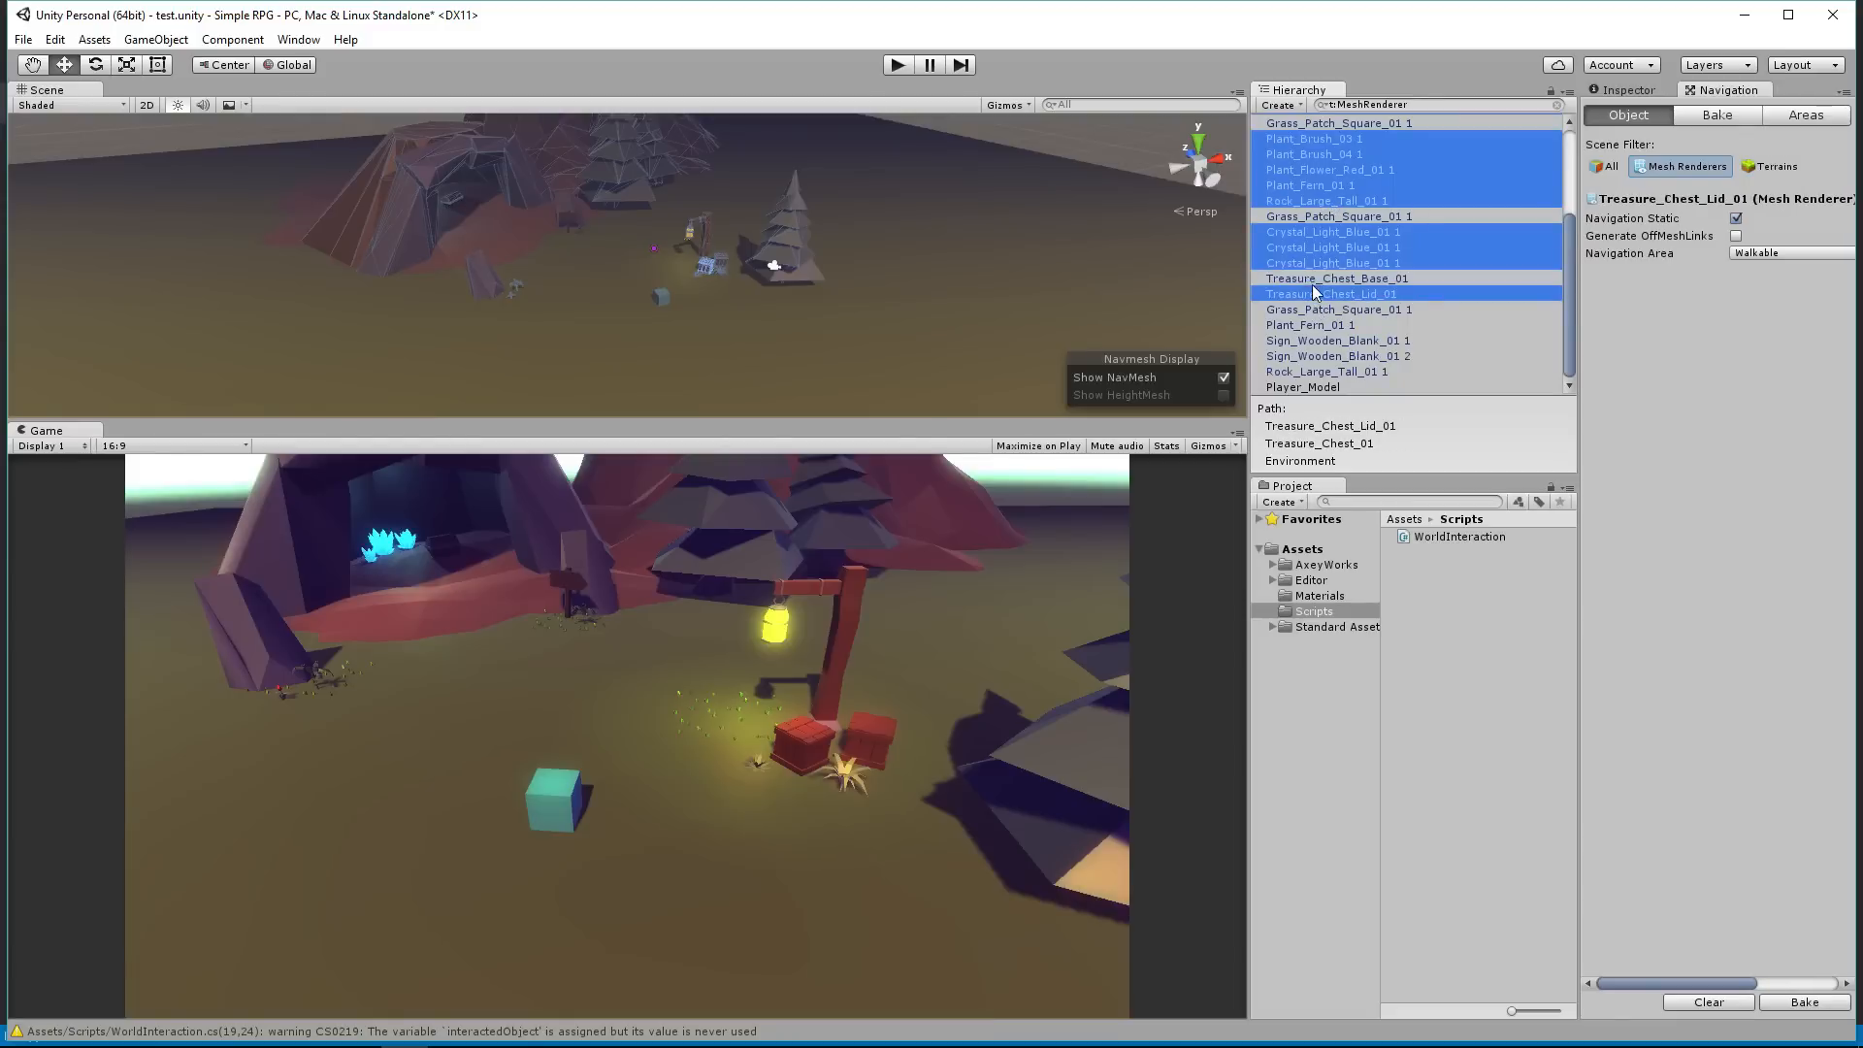
pyautogui.keyDown('ctrl'); pyautogui.click(1315, 294); pyautogui.keyUp('ctrl')
pyautogui.keyDown('ctrl'); pyautogui.click(1319, 280); pyautogui.keyUp('ctrl')
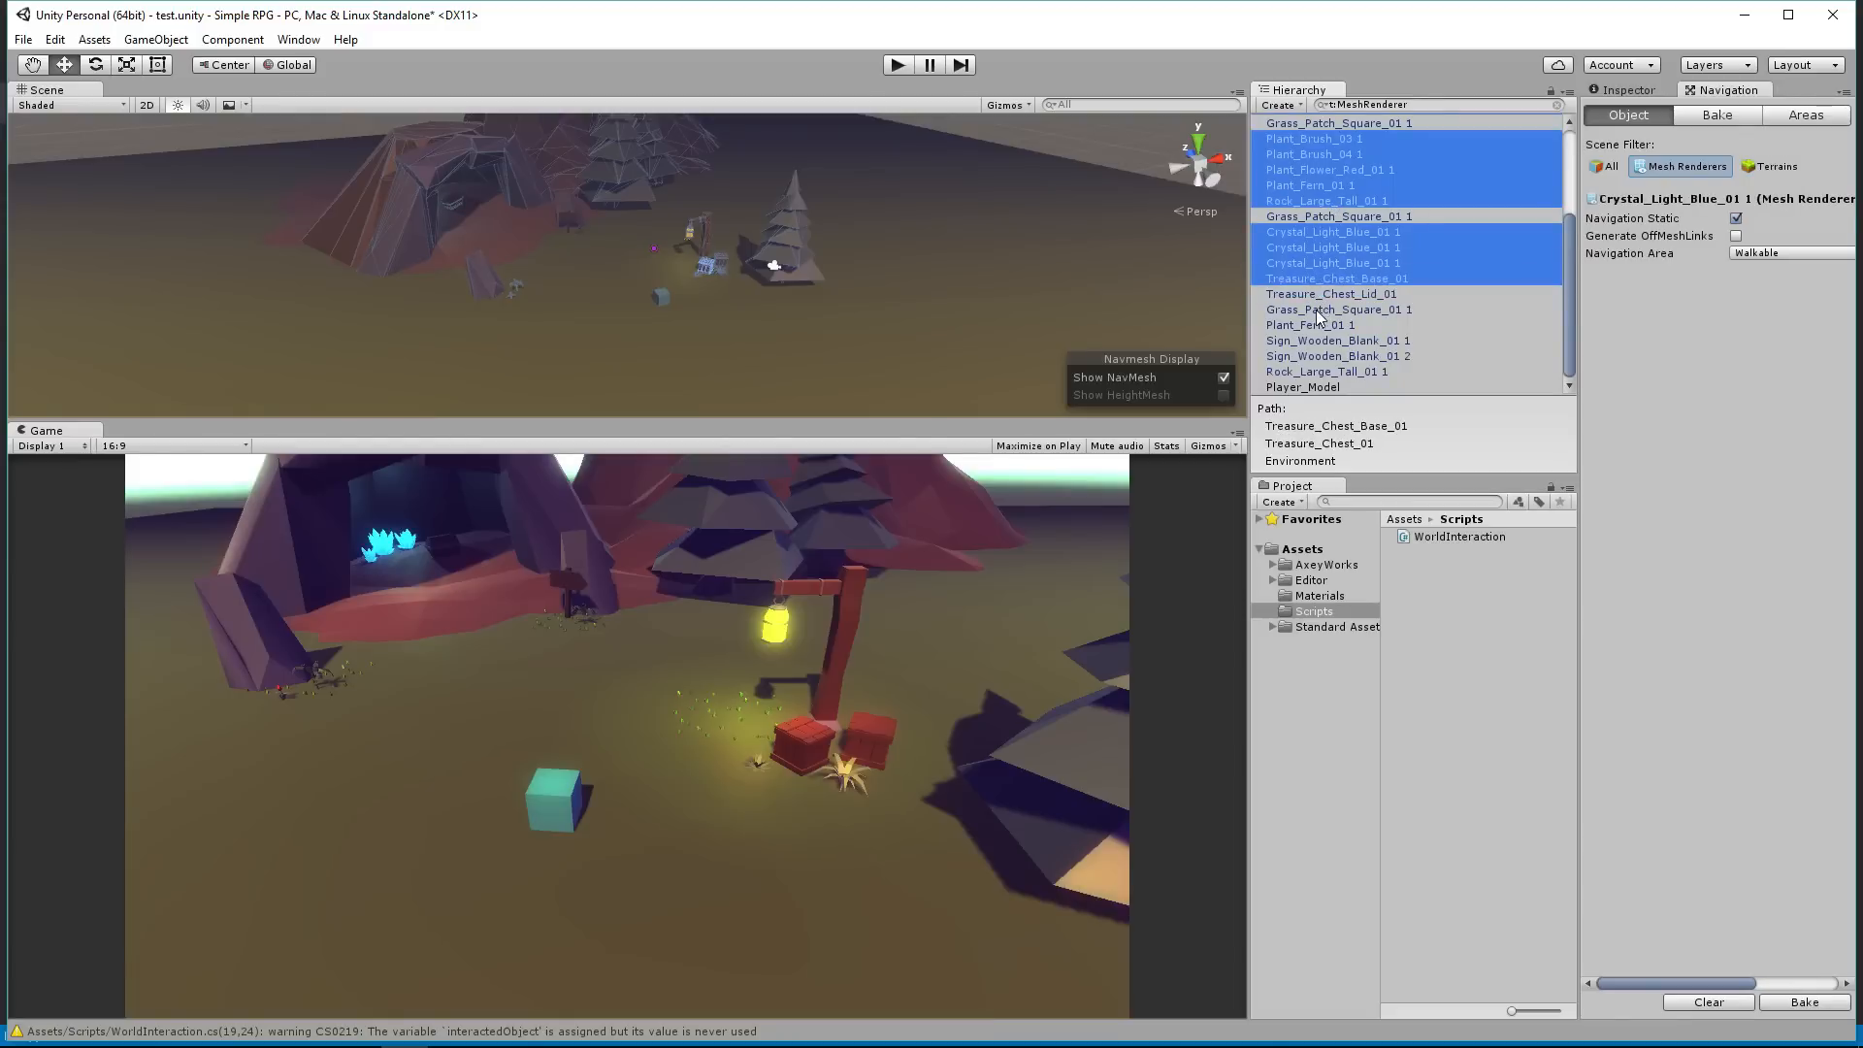
# Step: Add Sign_Wooden_Blank_01 2 to the selection, leaving the last Plant_Fern_01 1 out of it
pyautogui.keyDown('ctrl'); pyautogui.click(1312, 327); pyautogui.keyUp('ctrl')
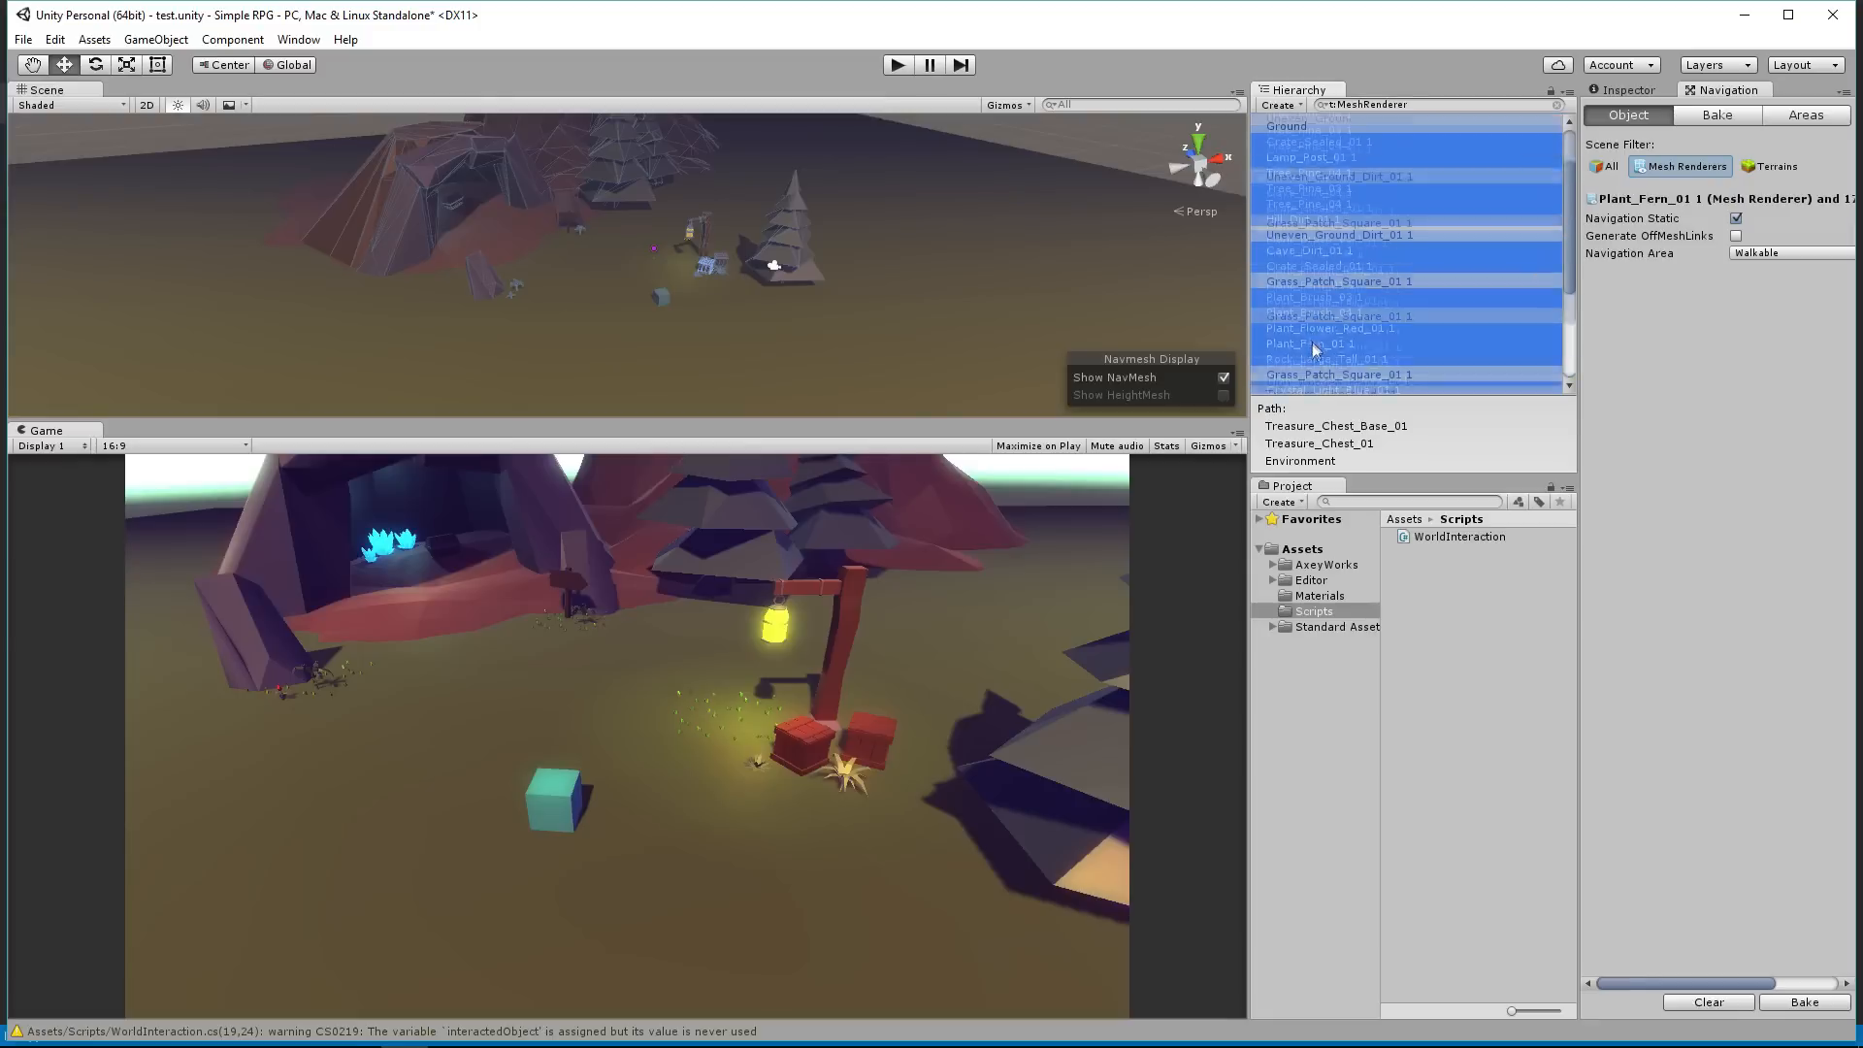
pyautogui.keyDown('ctrl'); pyautogui.click(1333, 328); pyautogui.keyUp('ctrl')
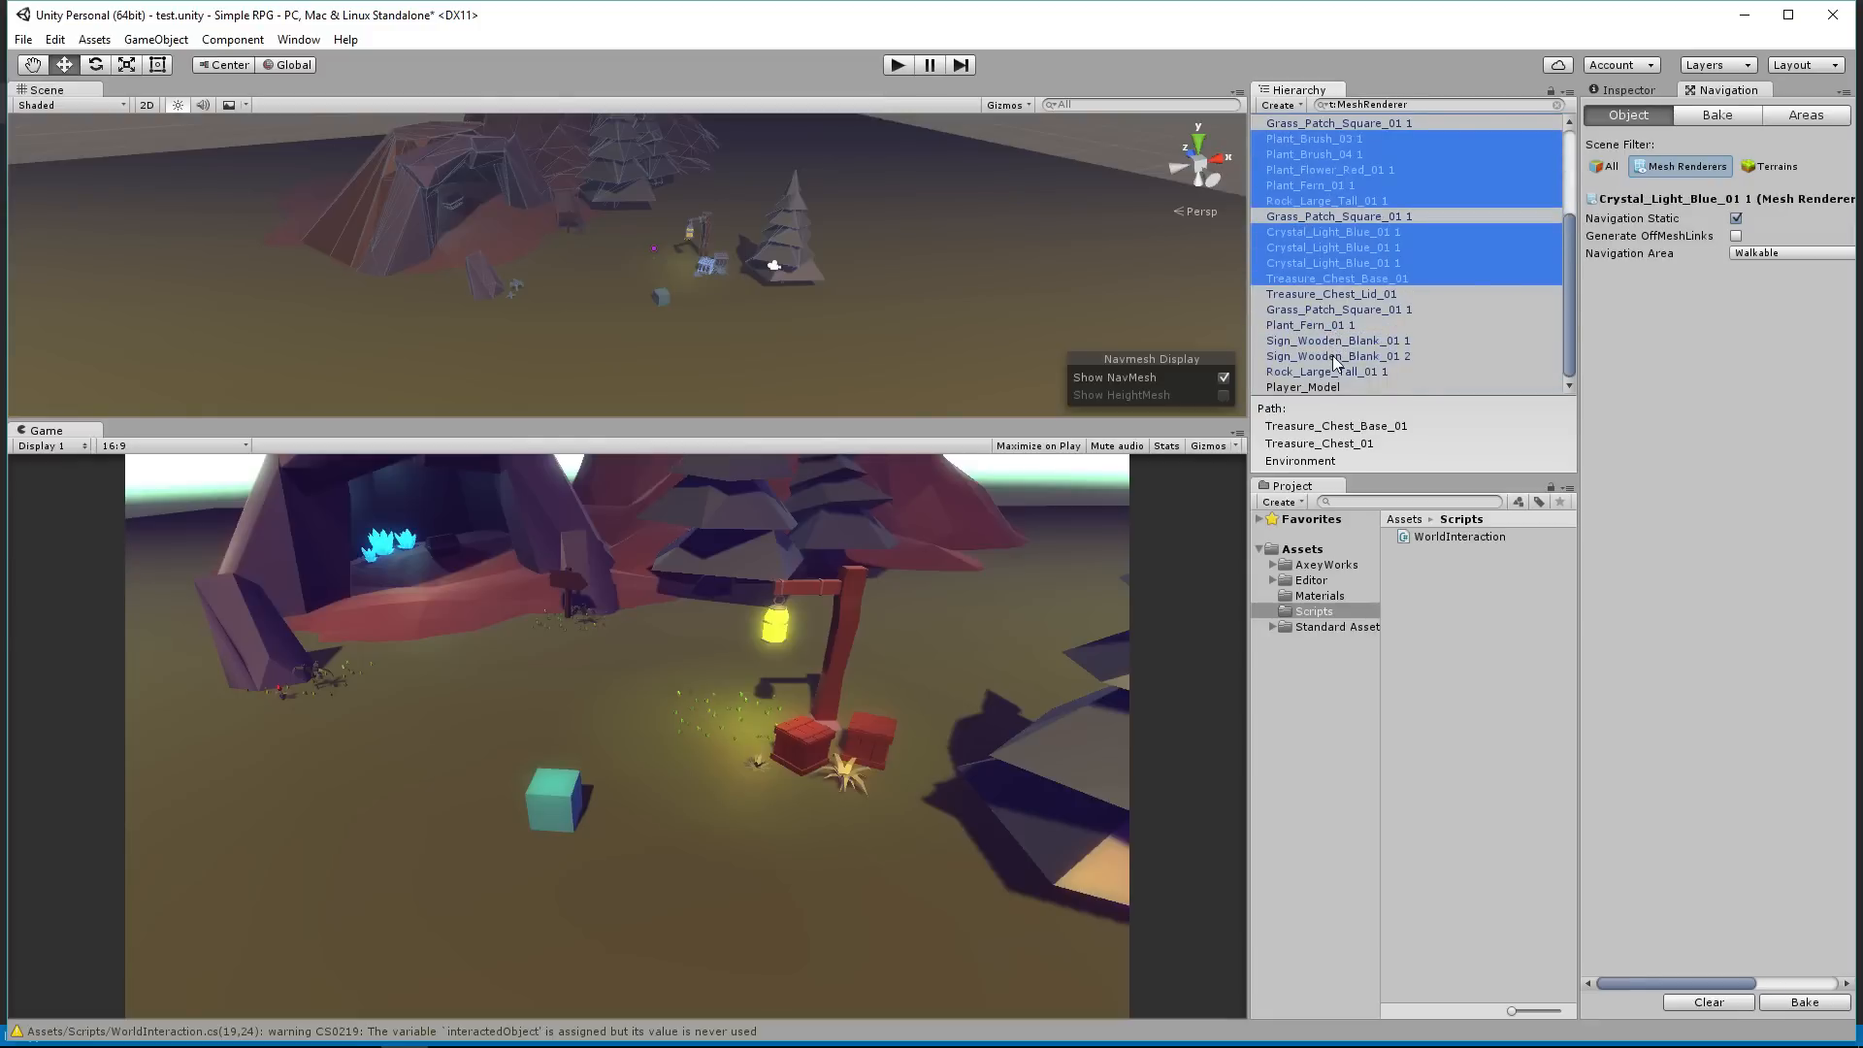
pyautogui.keyDown('ctrl'); pyautogui.click(1335, 358); pyautogui.keyUp('ctrl')
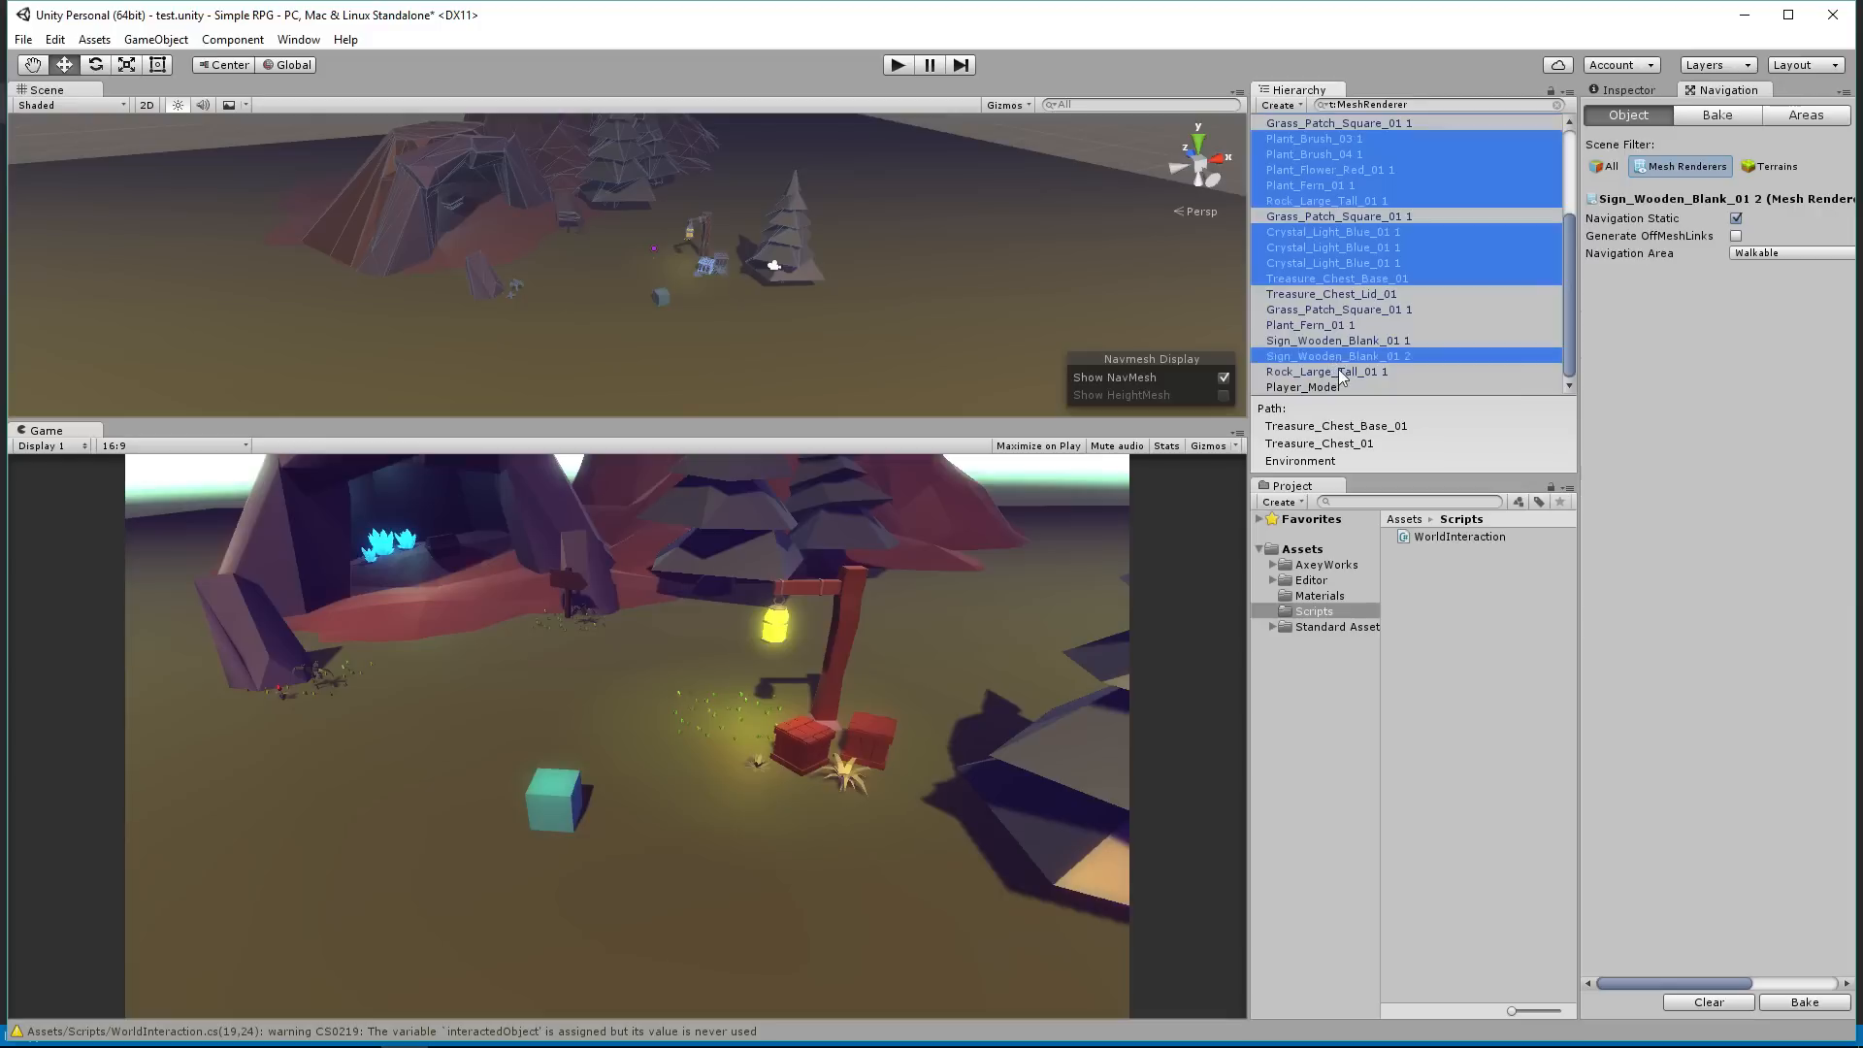
pyautogui.scroll(5, 1342, 376)
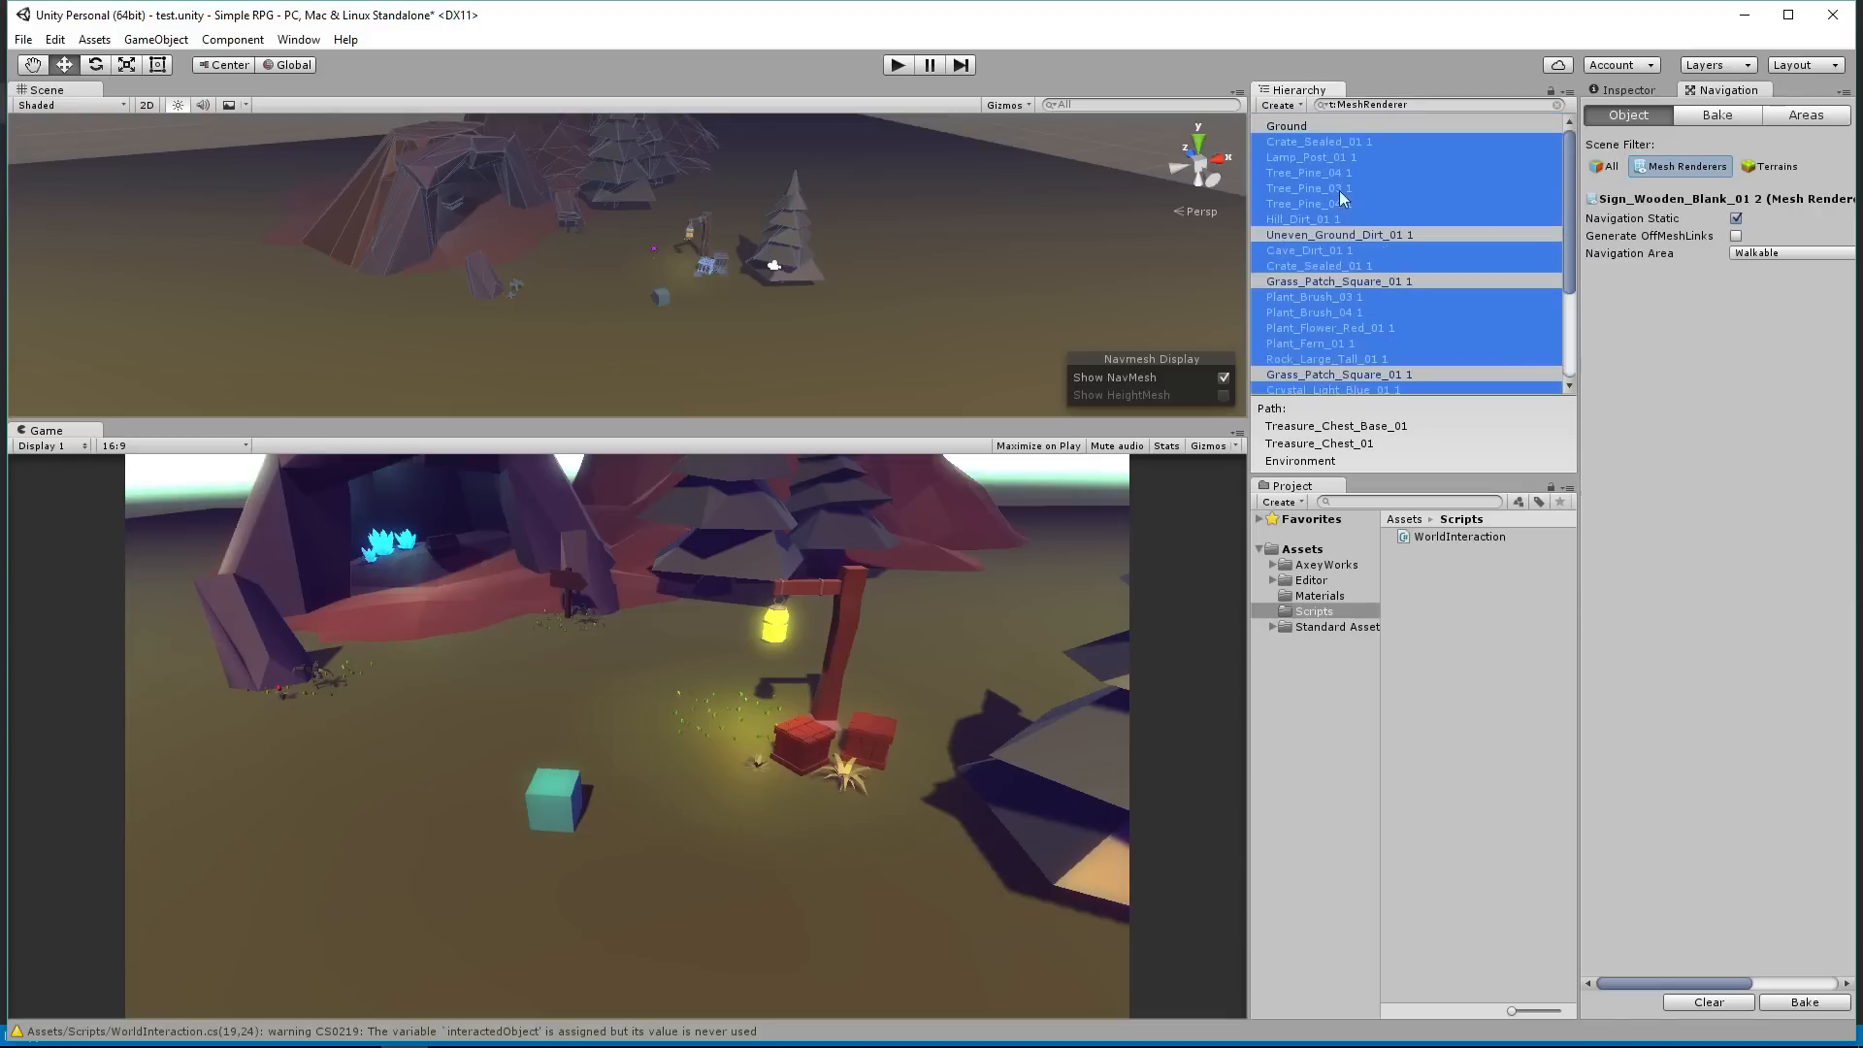
# Step: Remove Plant_Brush_03 1, Plant_Brush_04 1, Plant_Flower_Red_01 1 and Plant_Fern_01 1 from the selection
pyautogui.scroll(-2, 1346, 193)
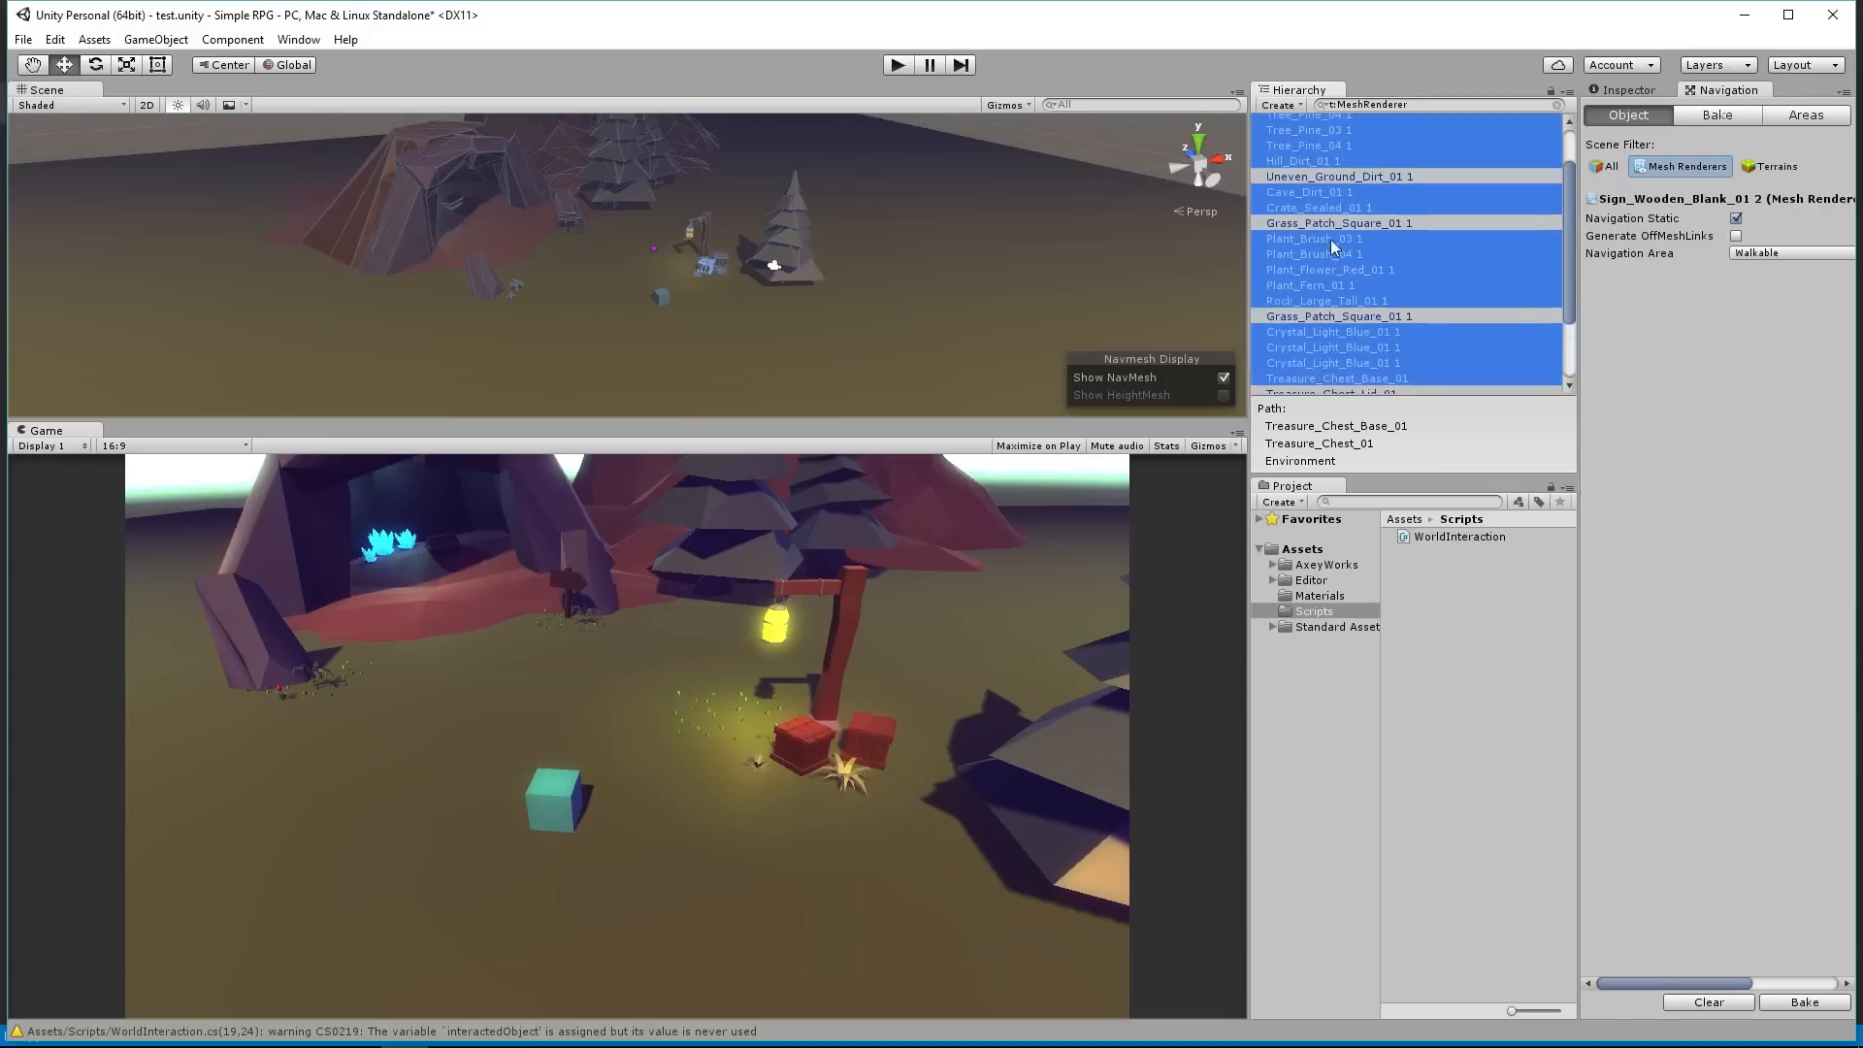
pyautogui.keyDown('ctrl'); pyautogui.click(1329, 242); pyautogui.keyUp('ctrl')
pyautogui.keyDown('ctrl'); pyautogui.click(1332, 254); pyautogui.keyUp('ctrl')
pyautogui.keyDown('ctrl'); pyautogui.click(1330, 270); pyautogui.keyUp('ctrl')
pyautogui.keyDown('ctrl'); pyautogui.click(1329, 286); pyautogui.keyUp('ctrl')
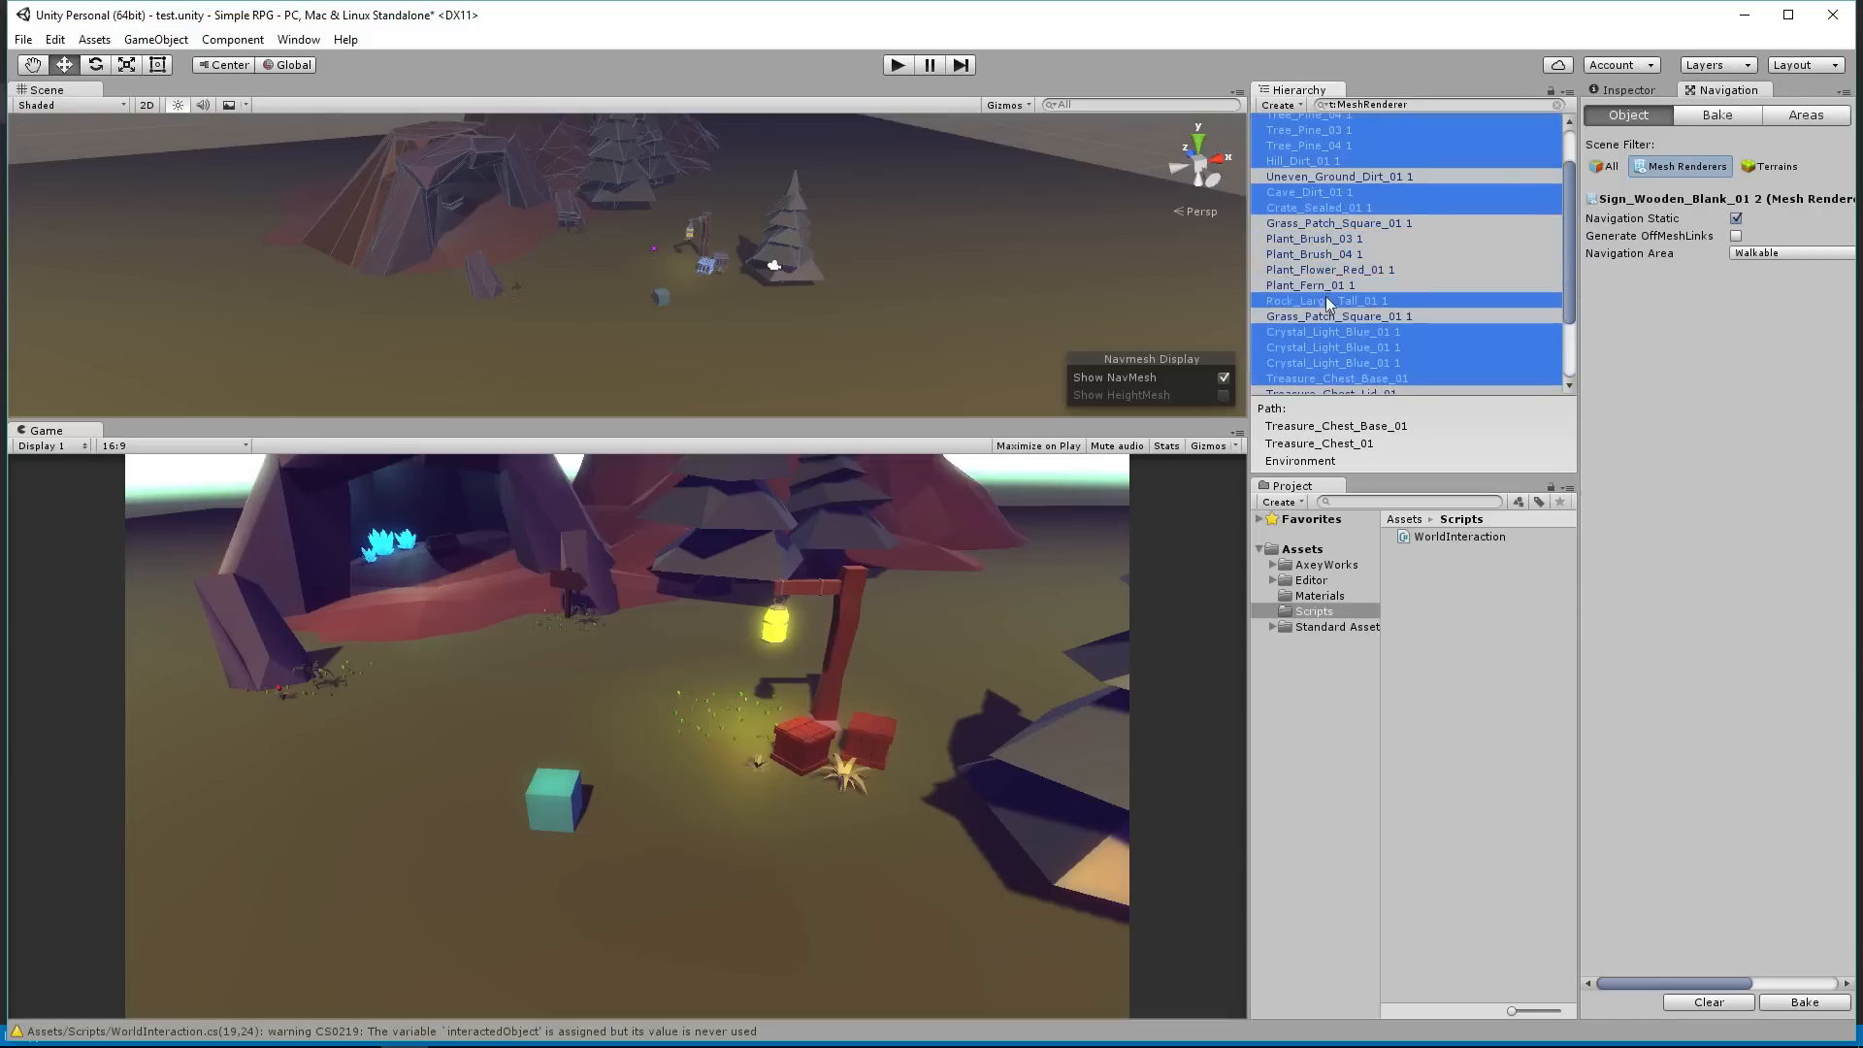
pyautogui.scroll(2, 1327, 305)
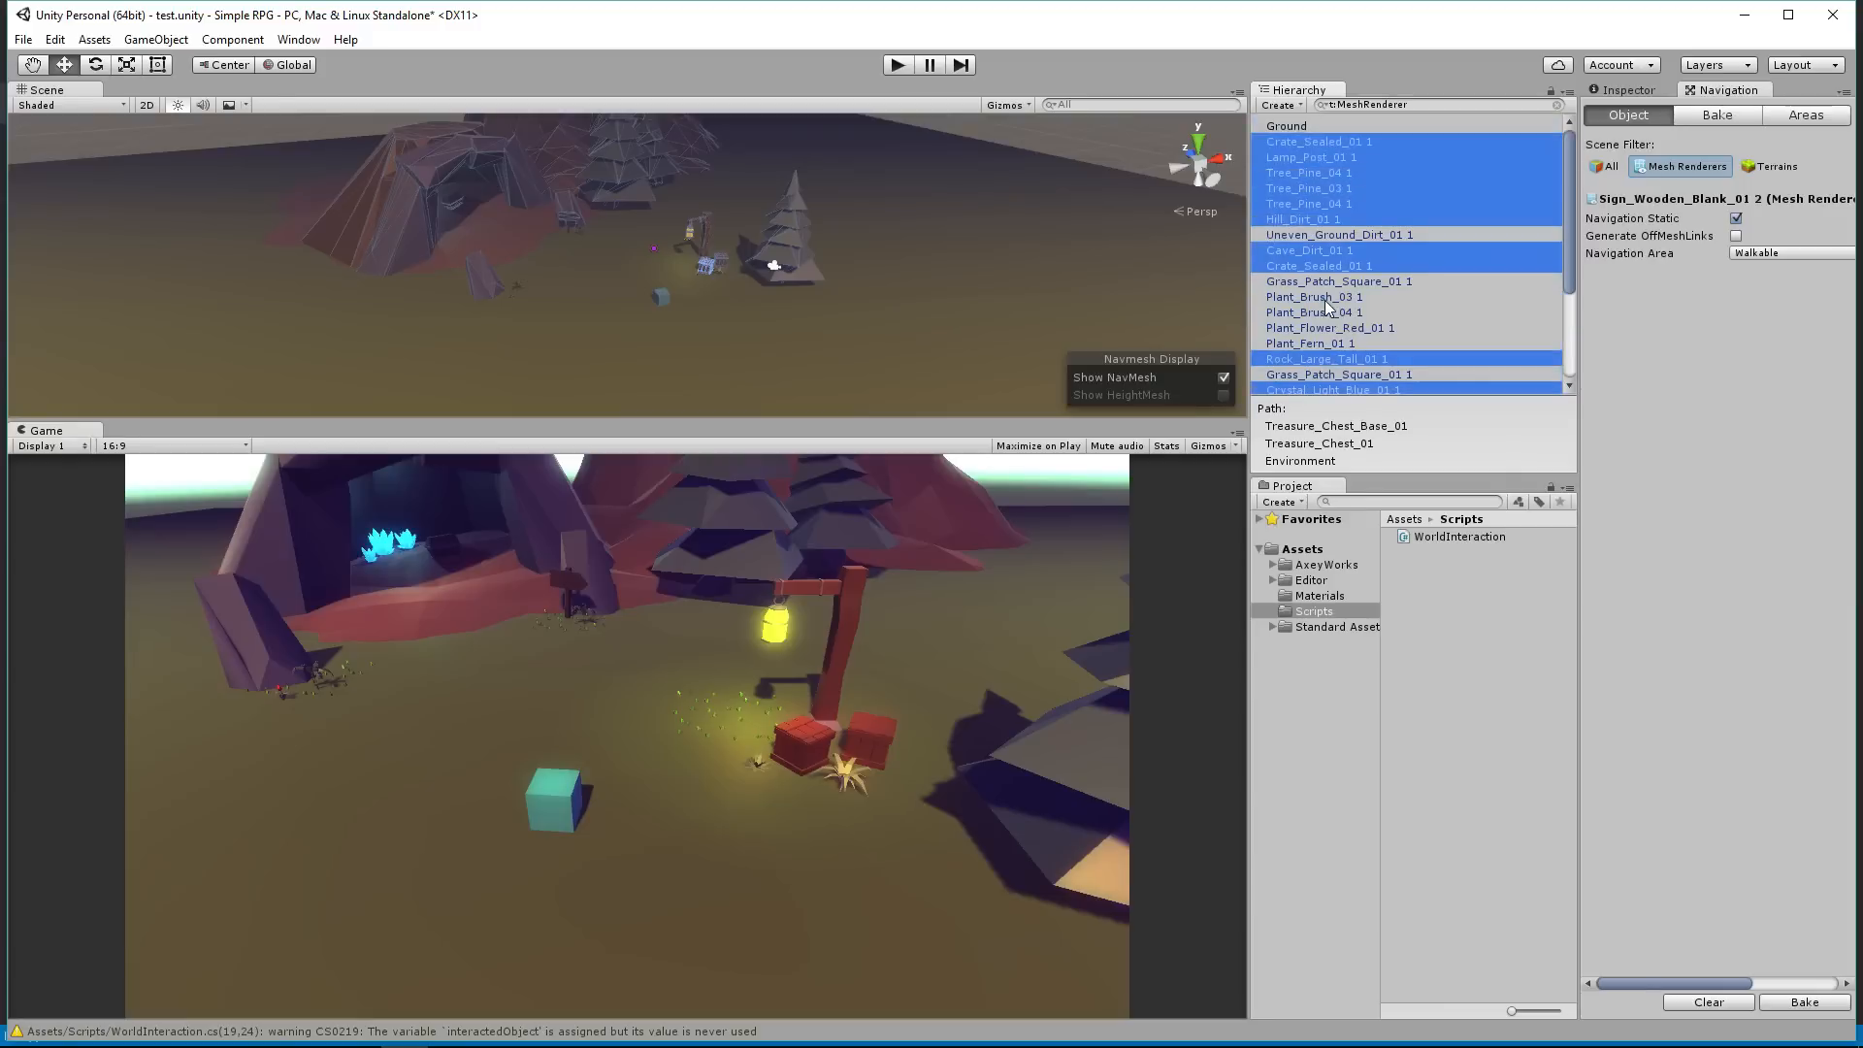
# Step: Set the selected obstacle meshes' Navigation Area to Not Walkable
pyautogui.click(1784, 254)
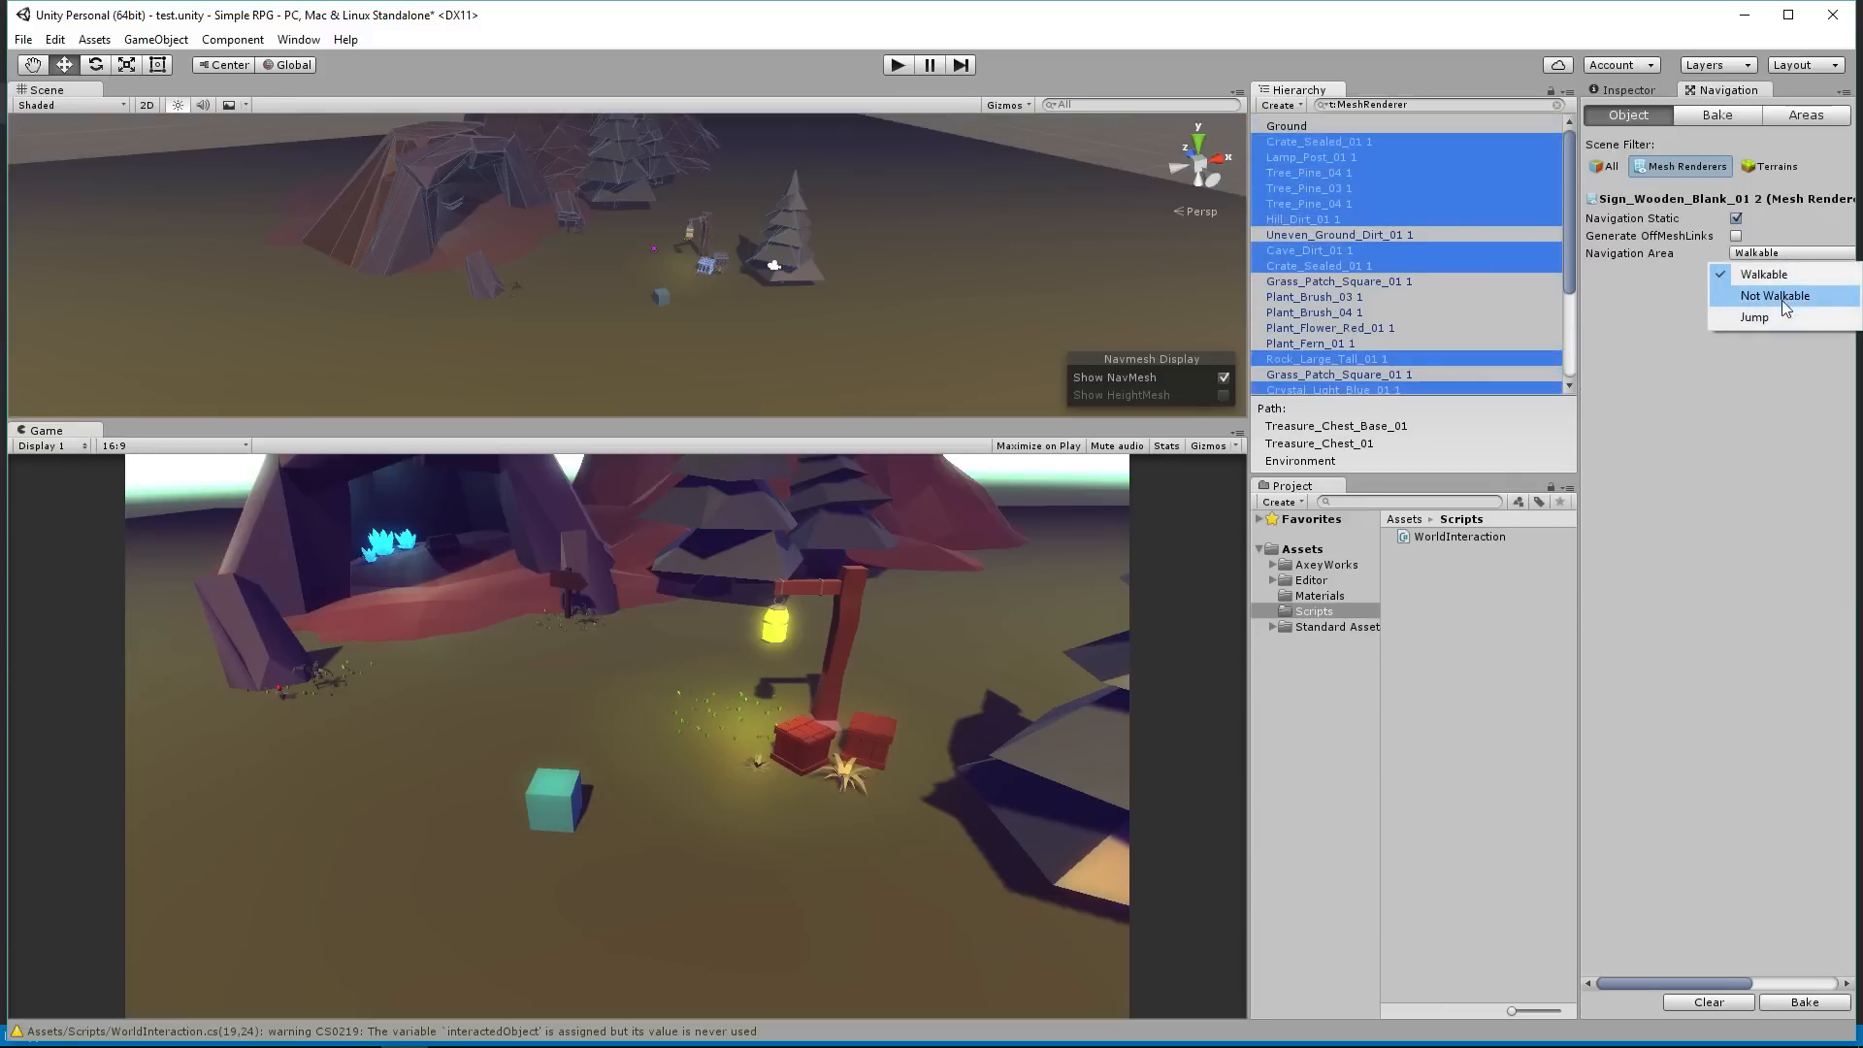
pyautogui.click(1781, 296)
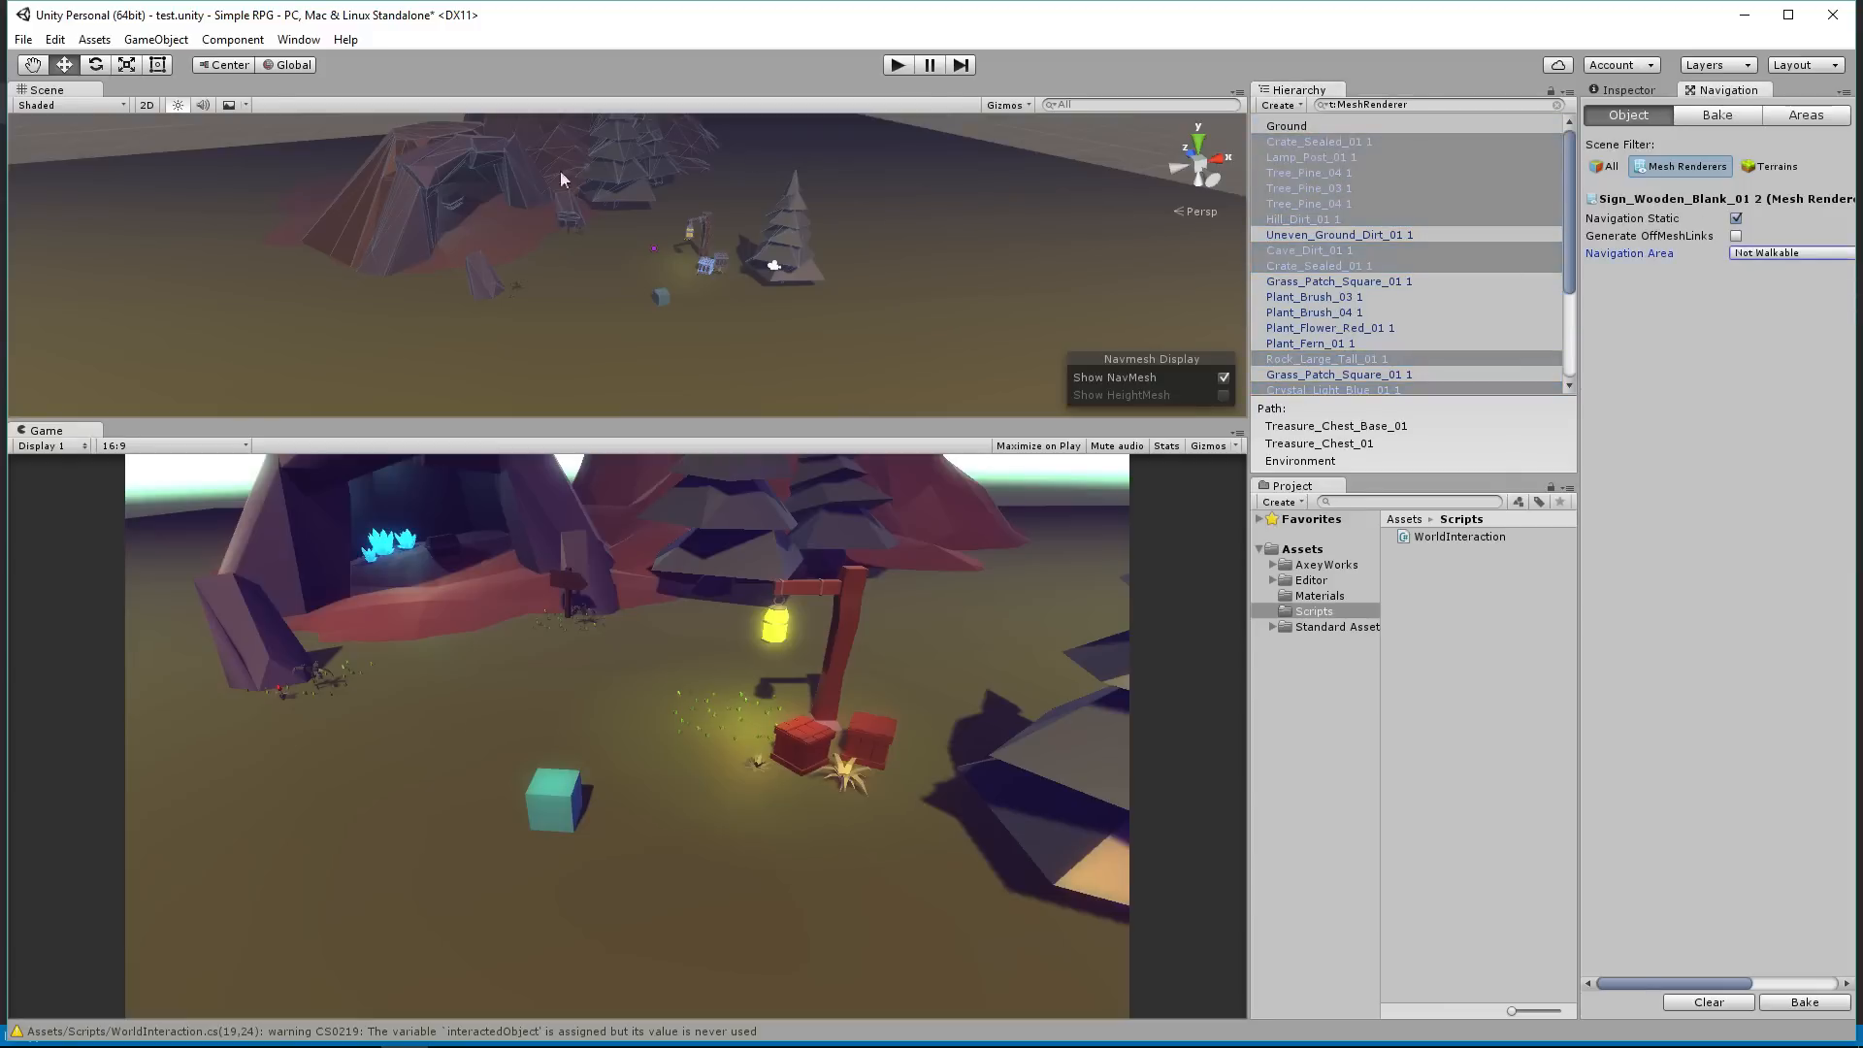
pyautogui.scroll(5, 620, 296)
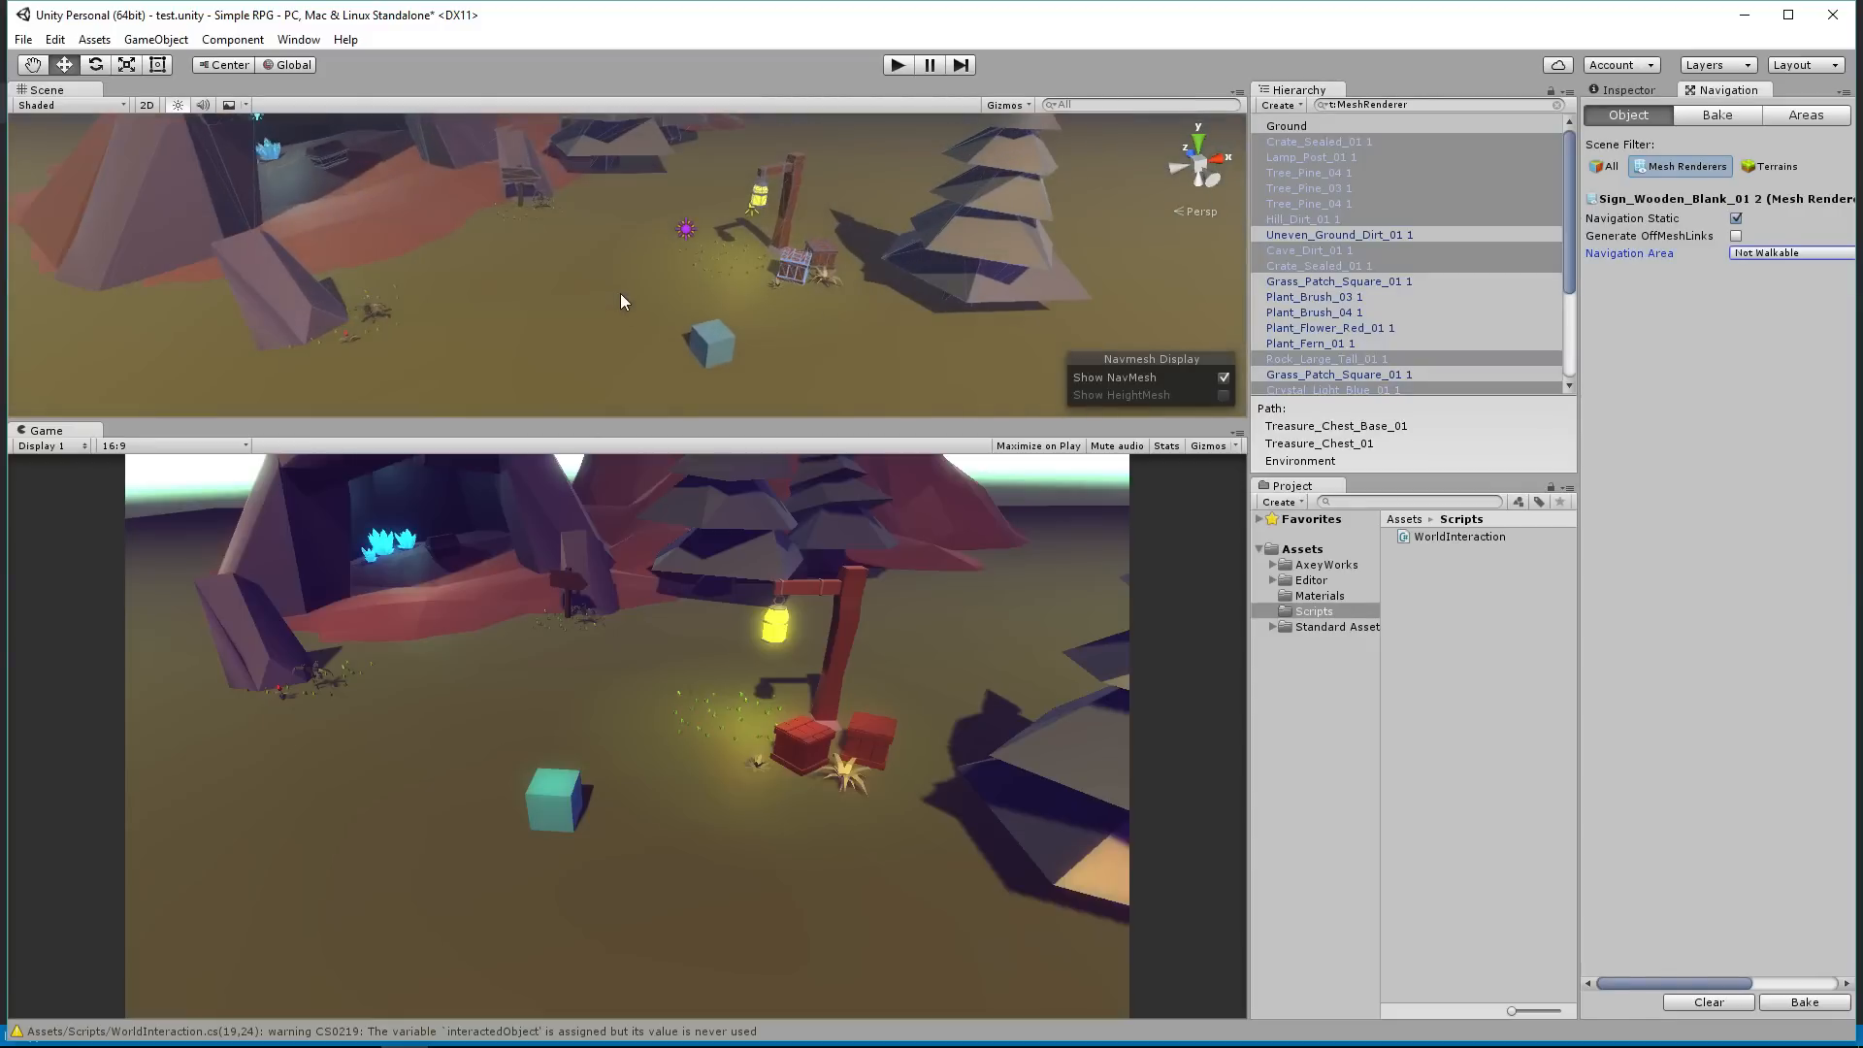
pyautogui.scroll(-5, 620, 293)
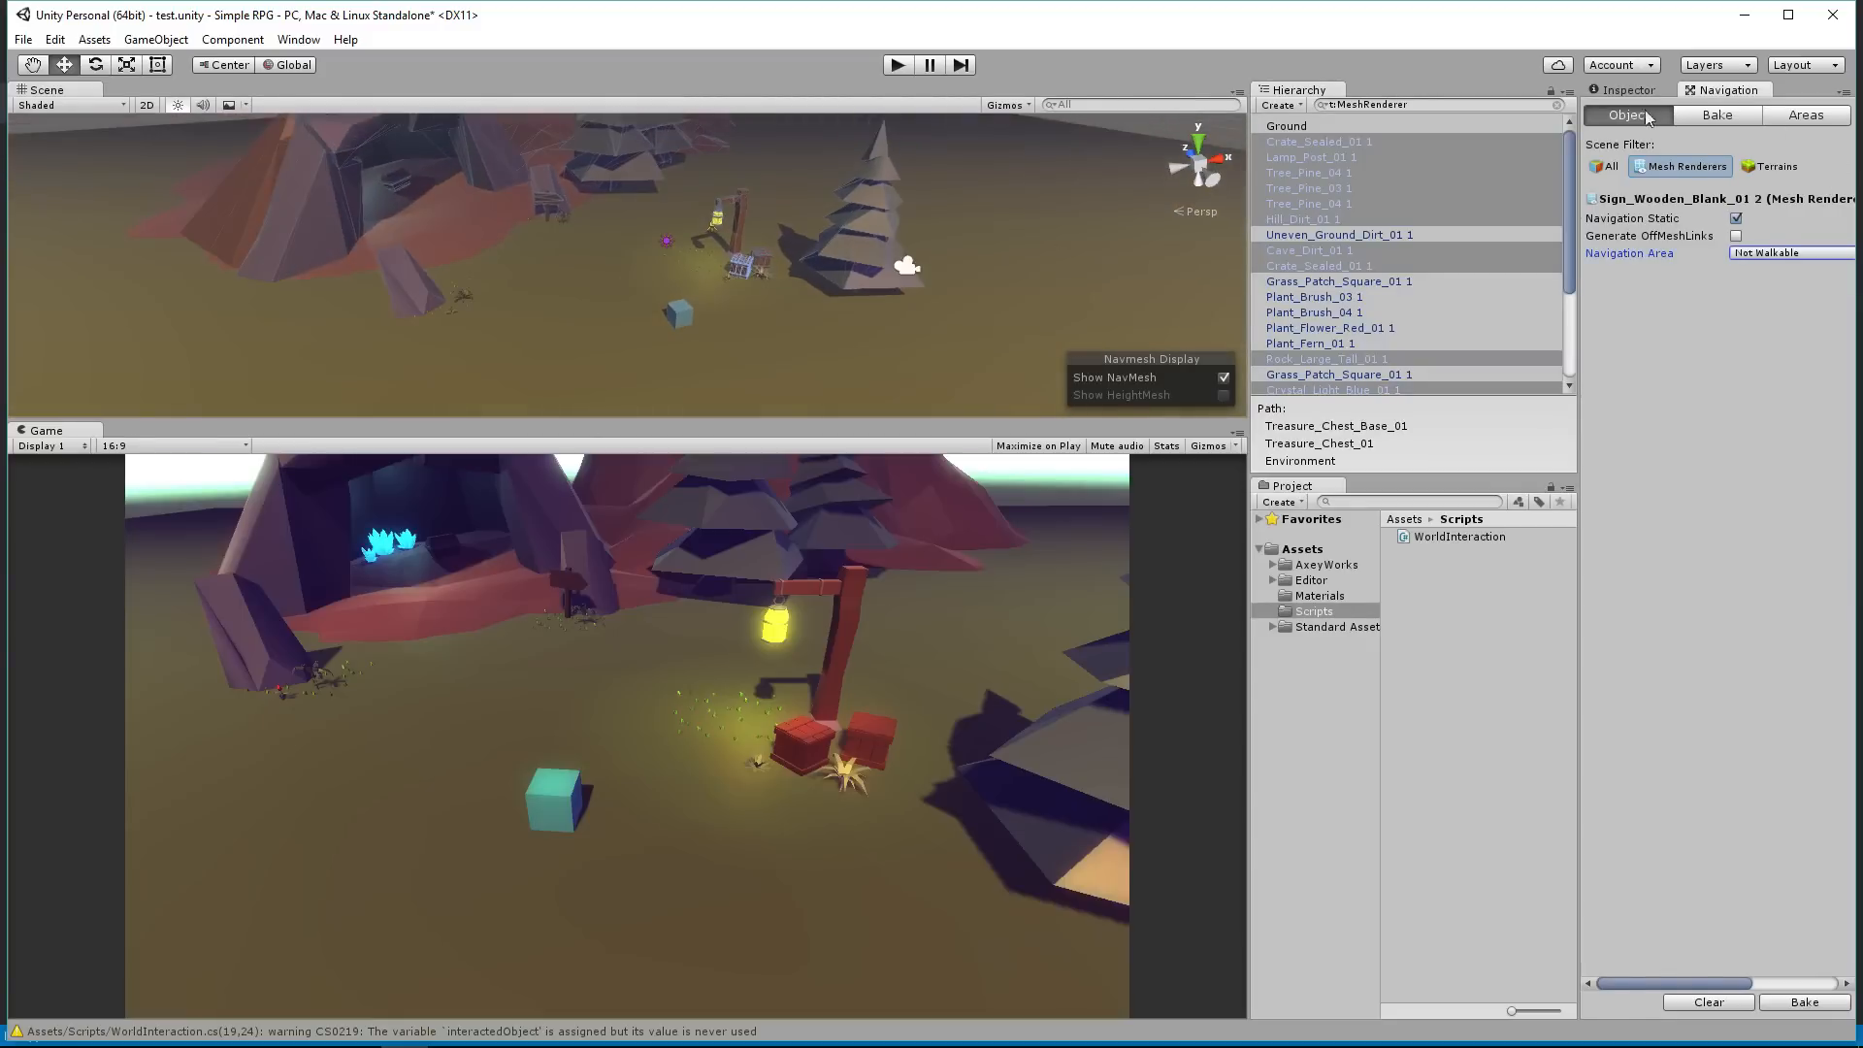
# Step: Bake the navigation mesh with the existing agent settings and check its edges around the lamp post and crates
pyautogui.click(1719, 118)
pyautogui.scroll(-2, 1081, 225)
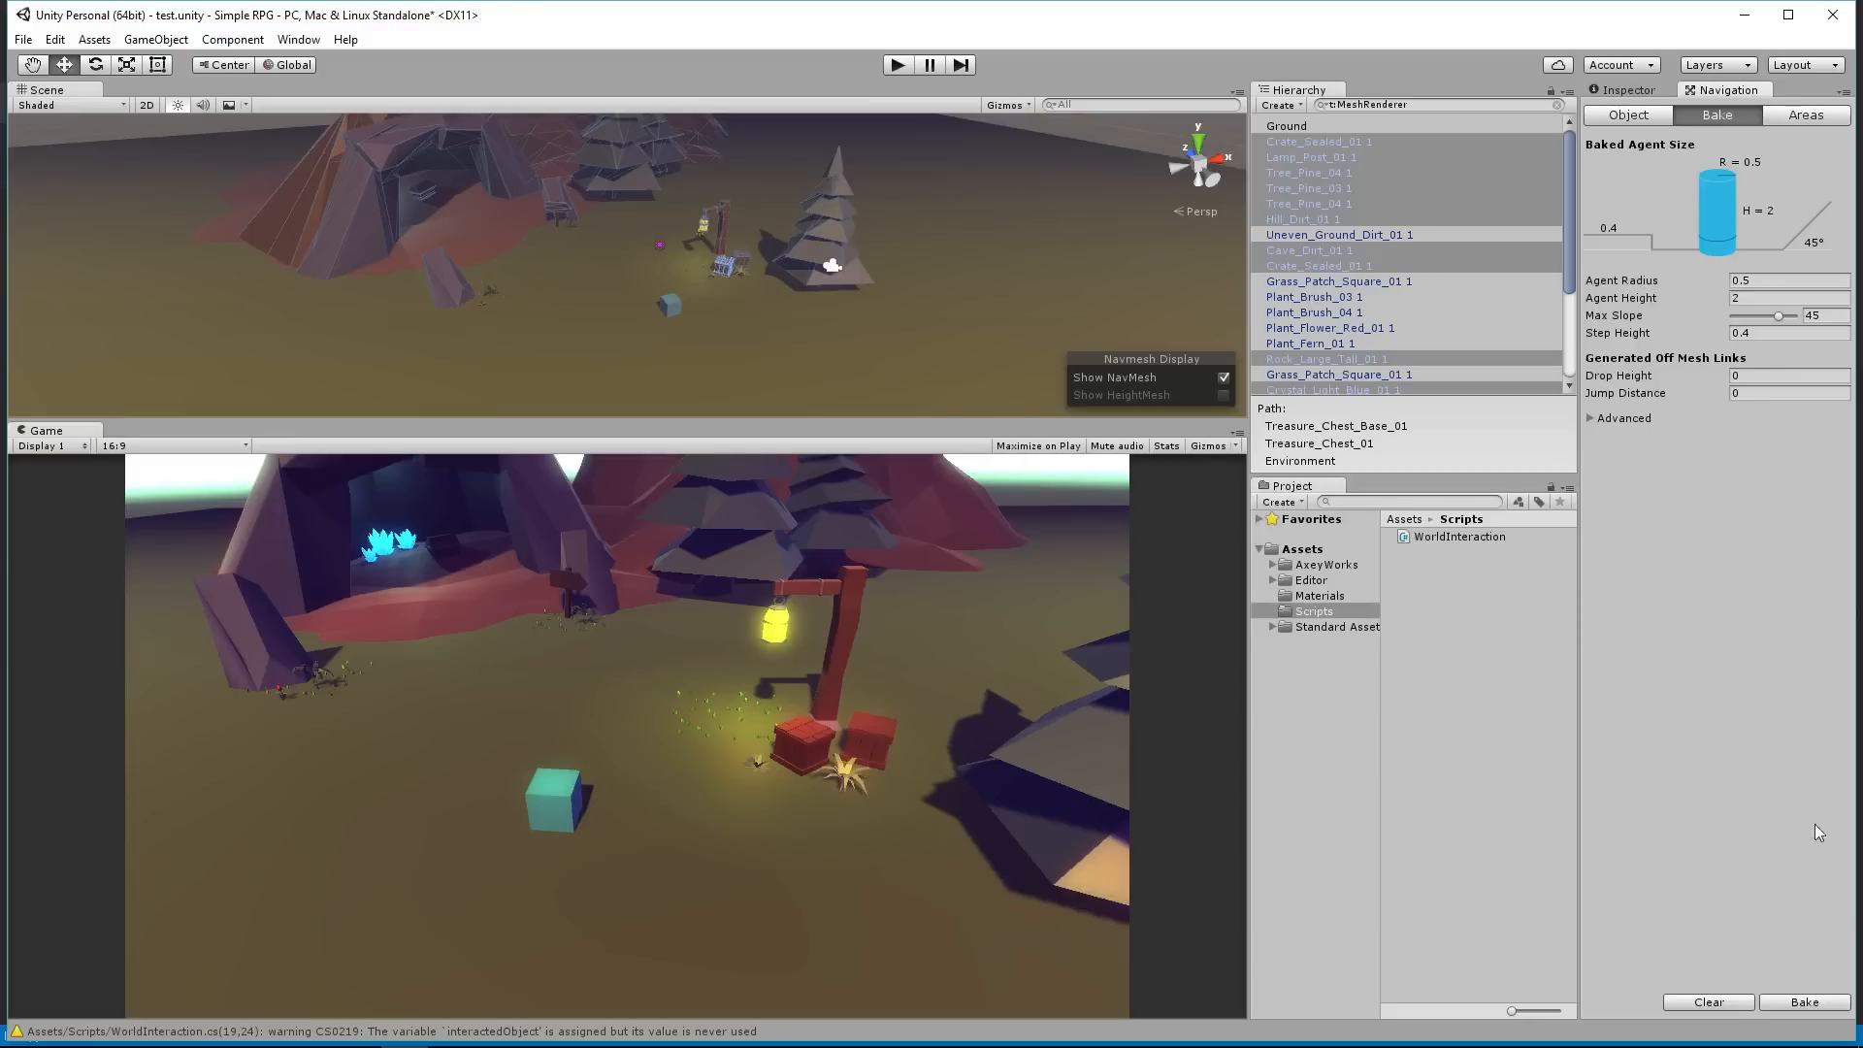
pyautogui.click(1813, 1002)
pyautogui.scroll(10, 532, 233)
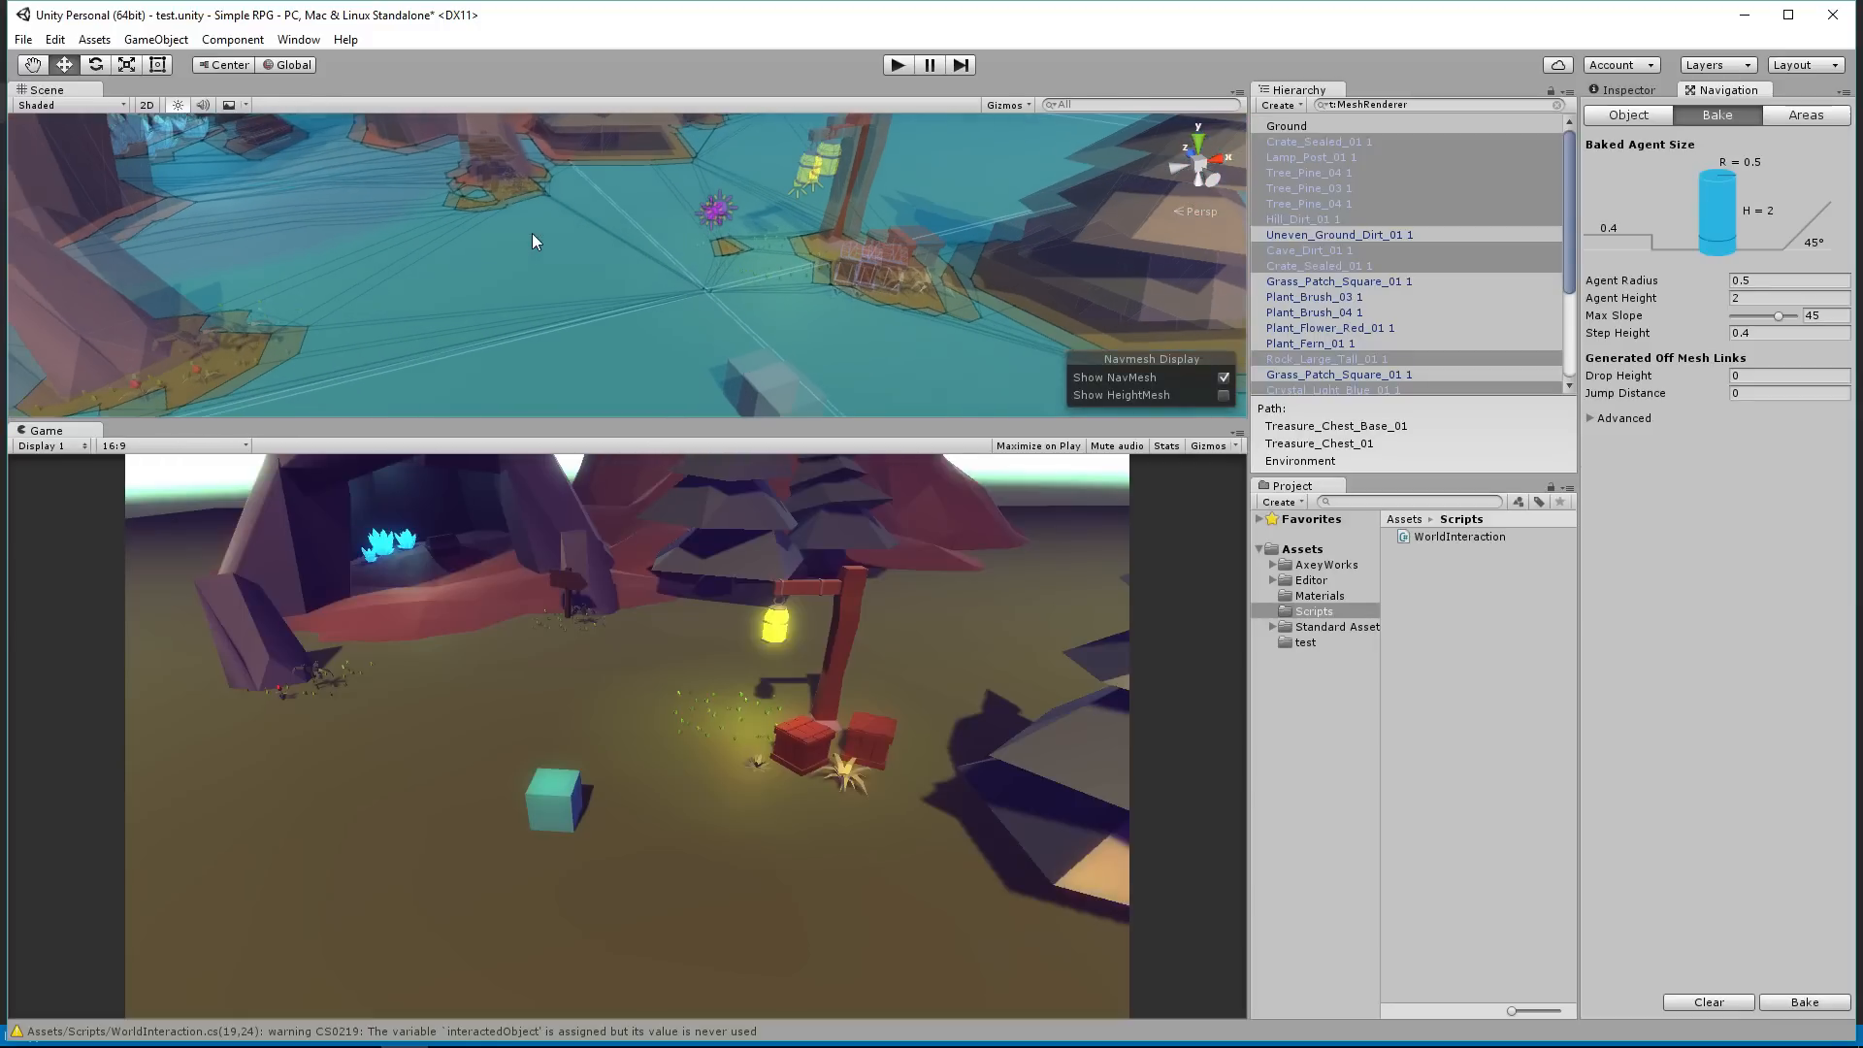
pyautogui.scroll(10, 531, 233)
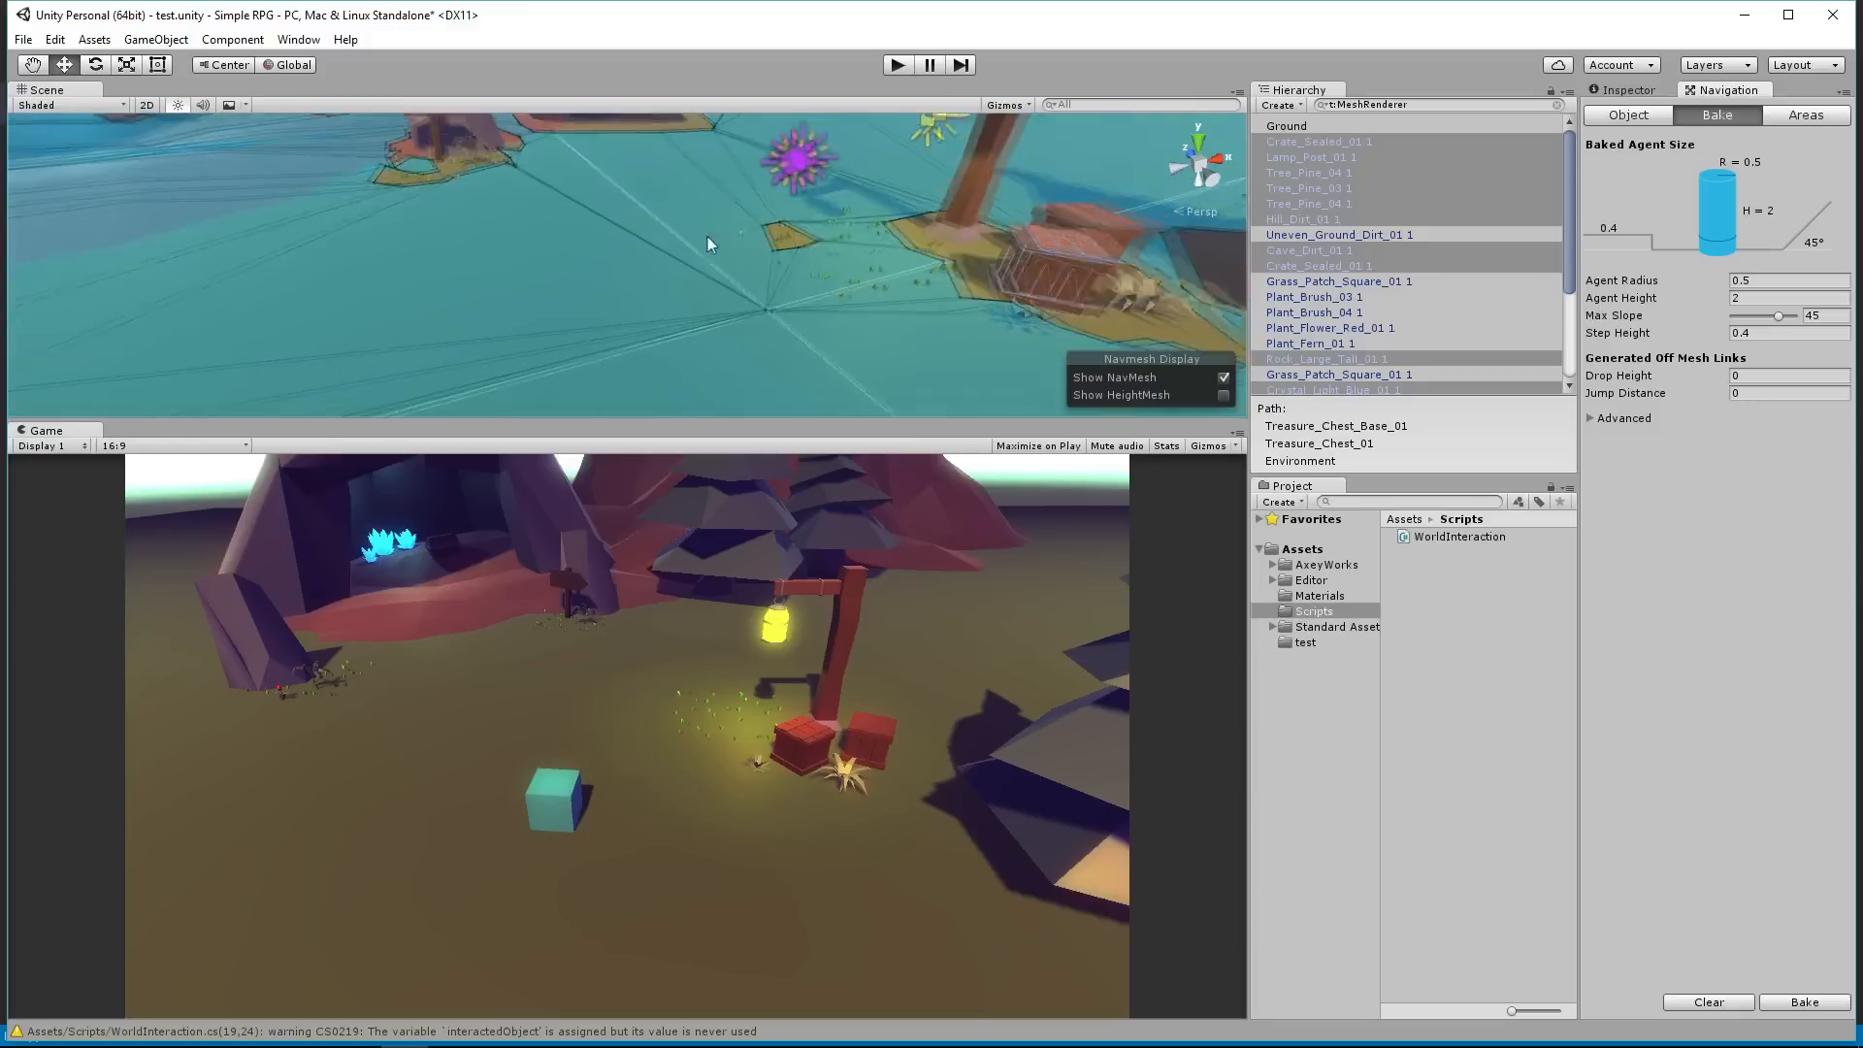
pyautogui.scroll(-8, 708, 236)
pyautogui.moveTo(725, 190); pyautogui.dragTo(626, 243, button='middle')
pyautogui.moveTo(534, 300); pyautogui.dragTo(225, 301, button='middle')
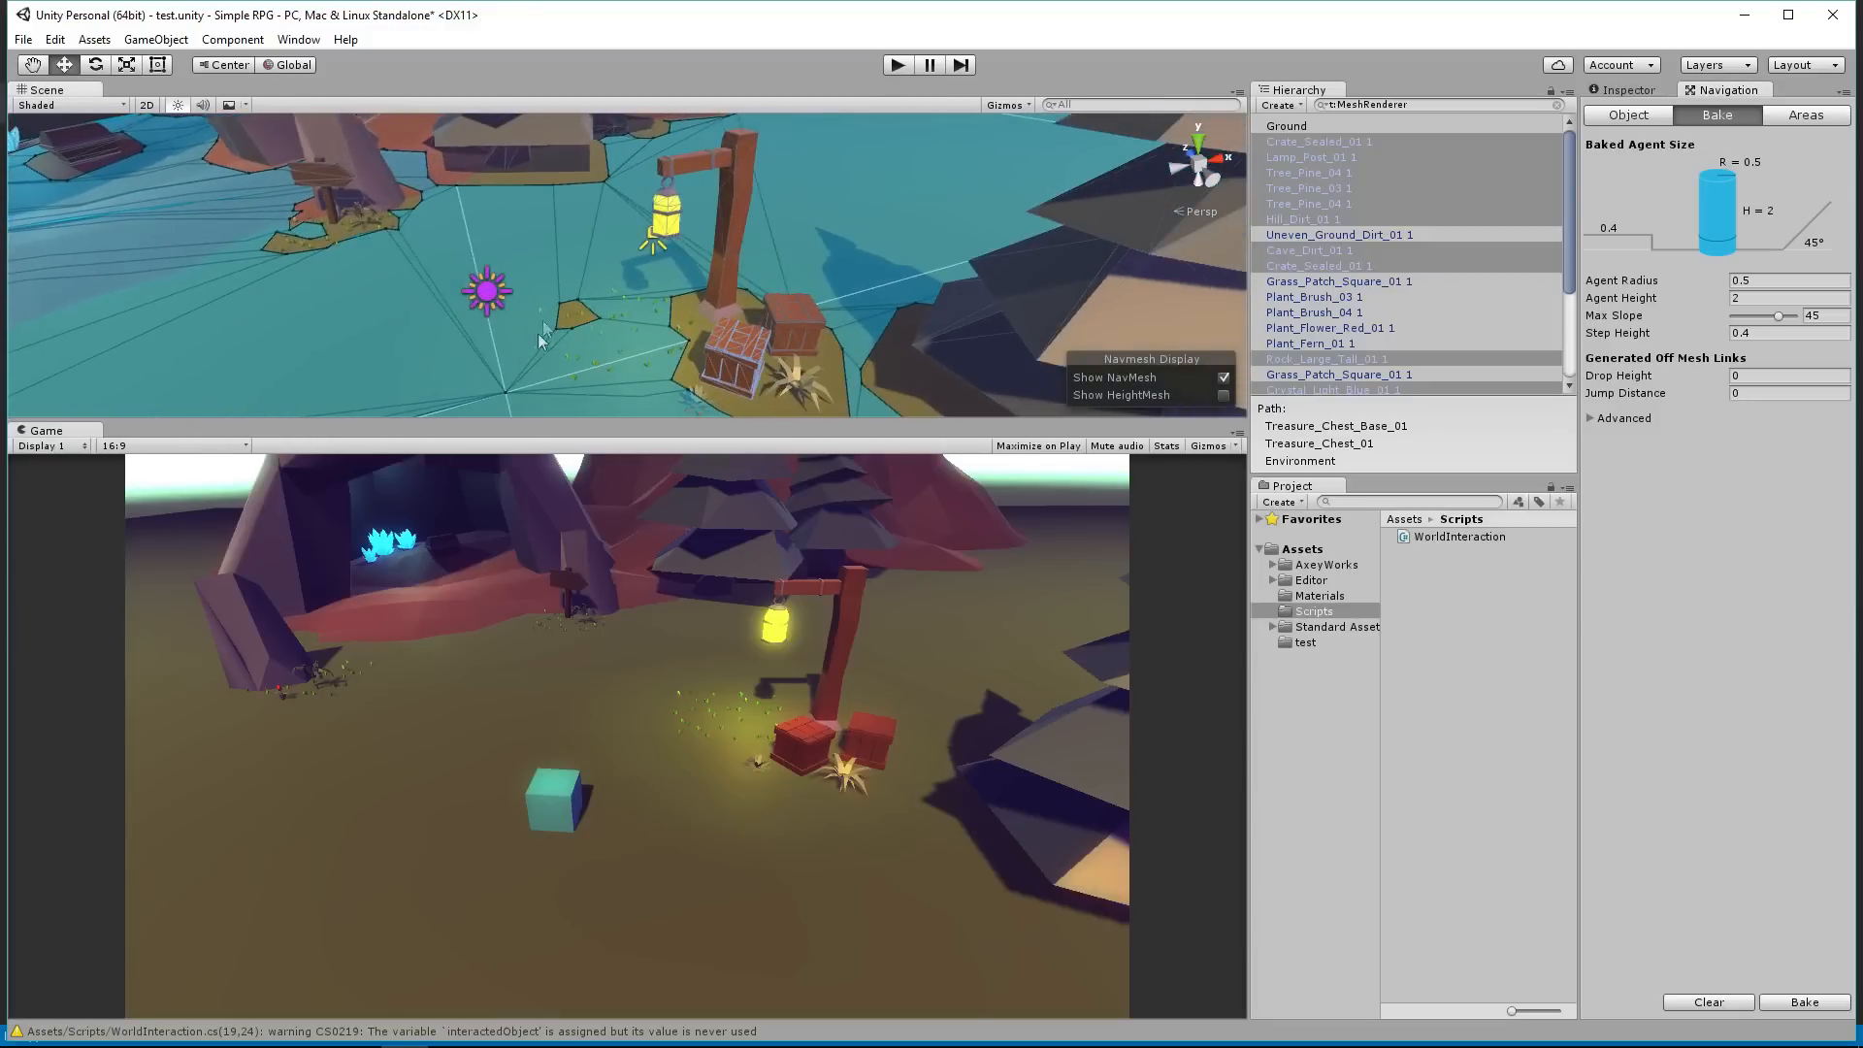
# Step: Enable Manual Voxel Size in the advanced bake settings, set the voxel size to 0.15 and rebake the navigation mesh
pyautogui.click(1592, 420)
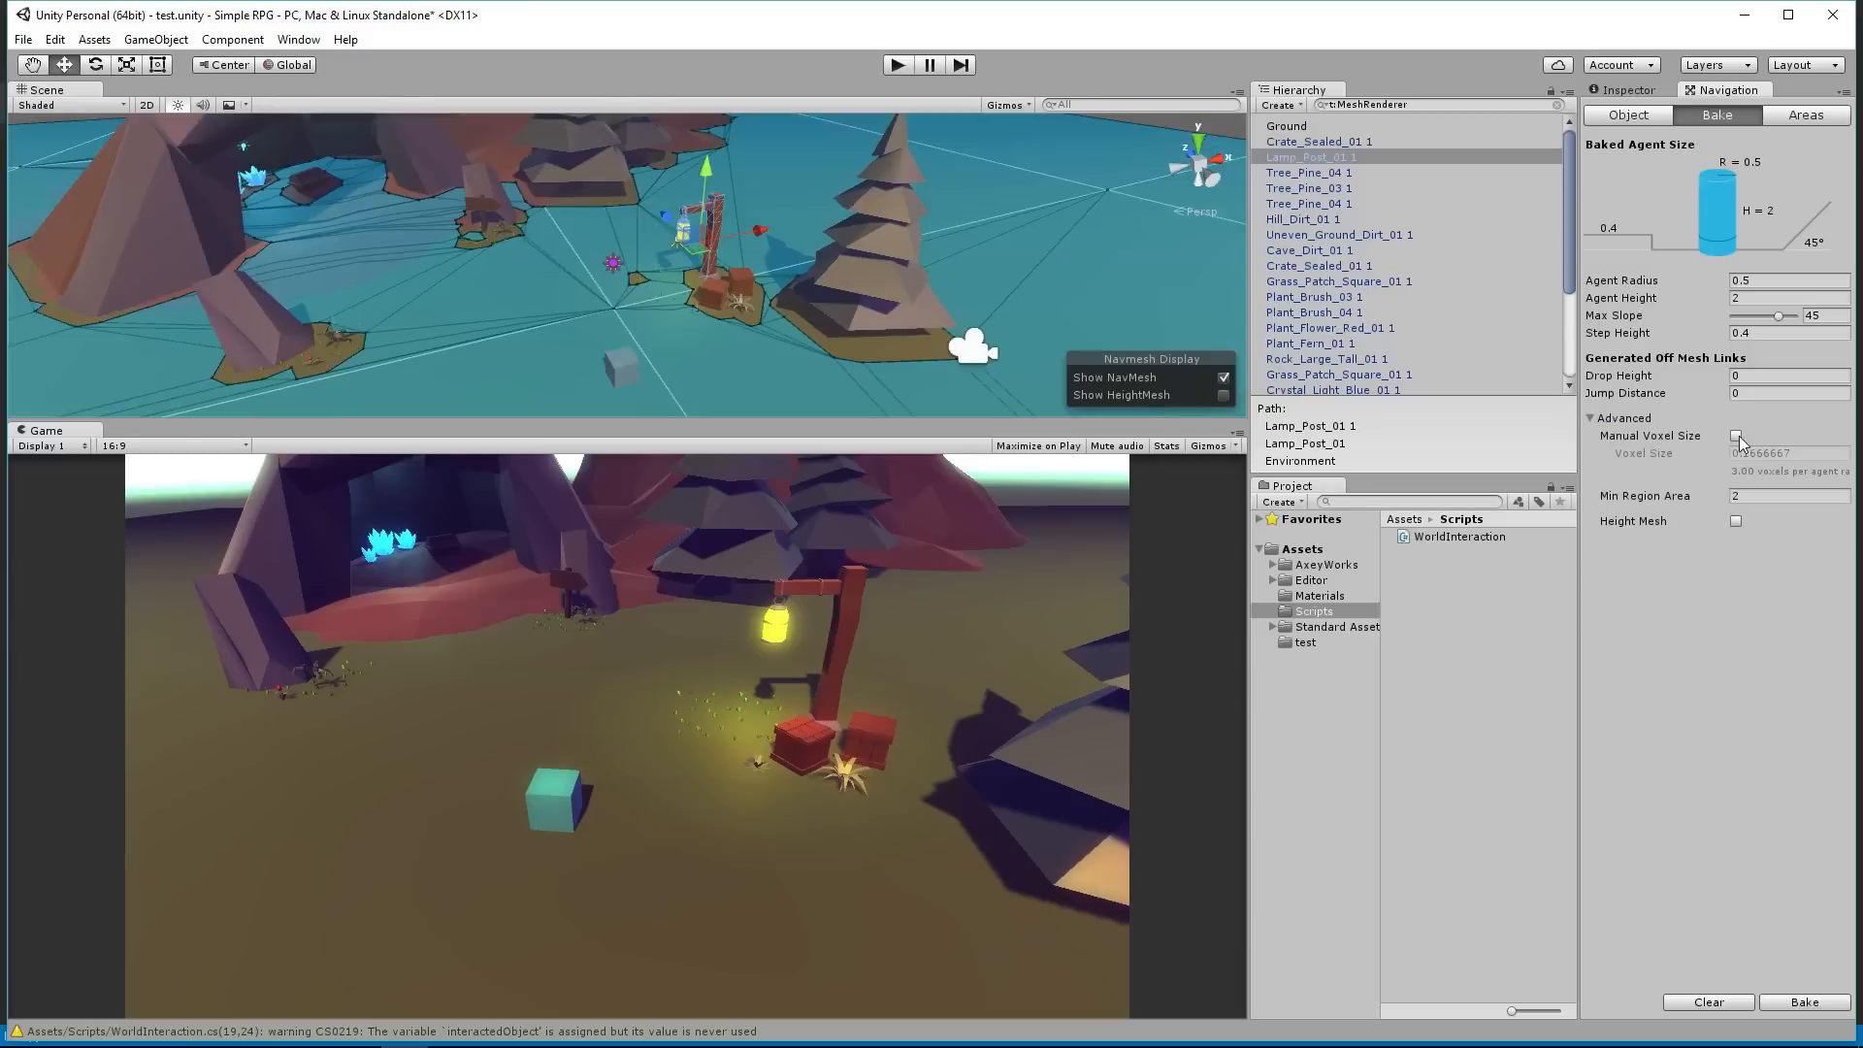
pyautogui.click(1737, 437)
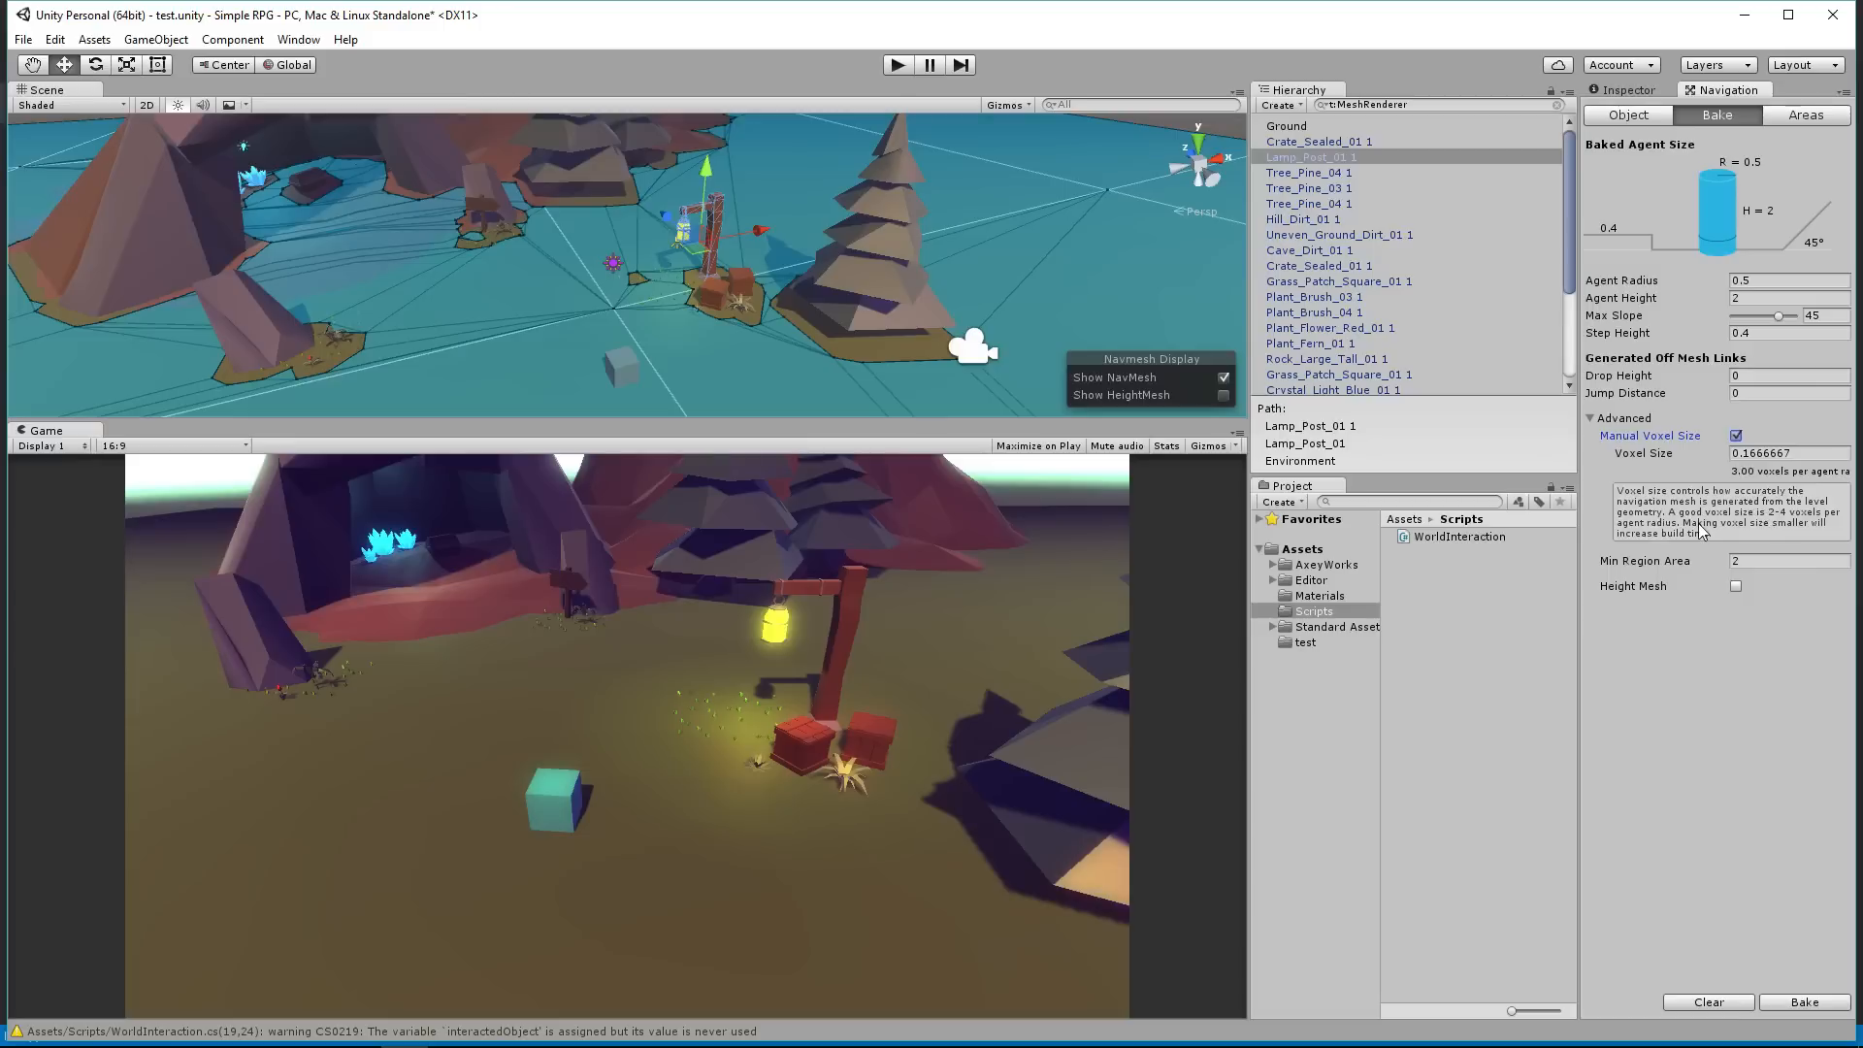
pyautogui.click(1766, 454)
pyautogui.click(1649, 460)
pyautogui.moveTo(1647, 461); pyautogui.dragTo(1644, 462)
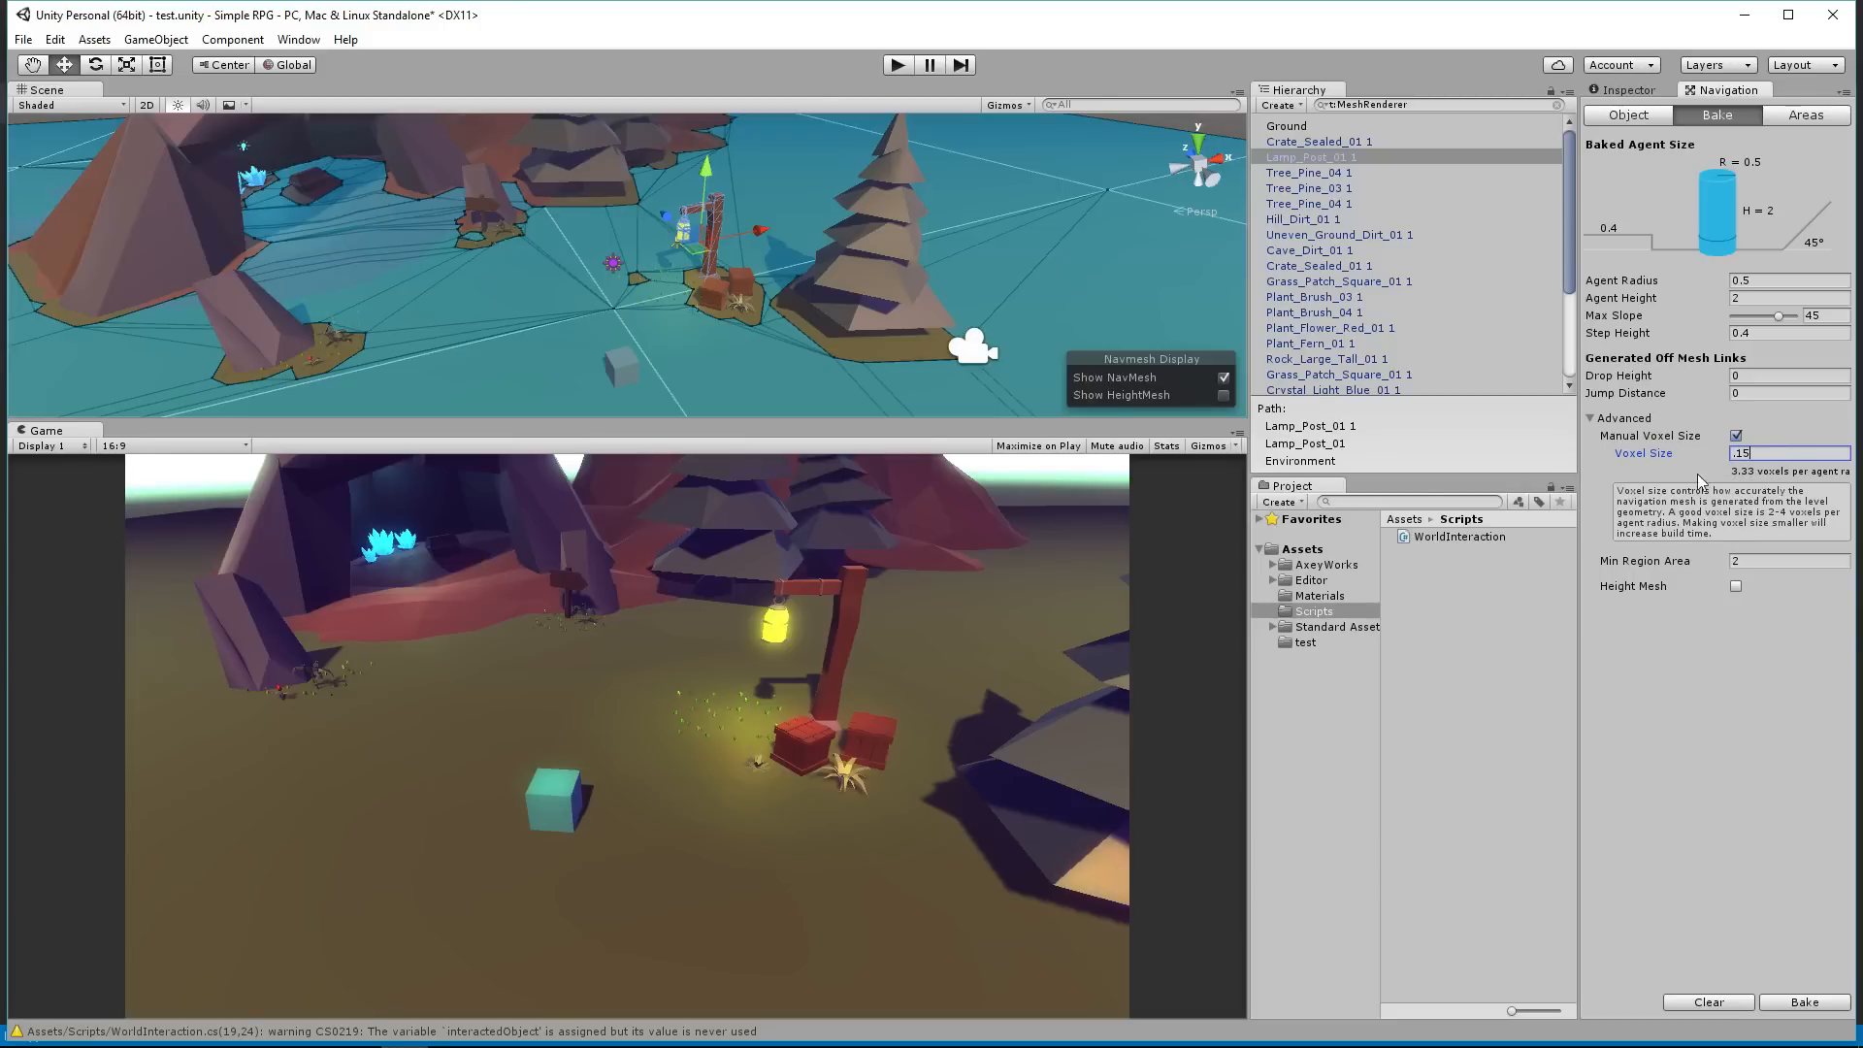
pyautogui.click(1790, 1001)
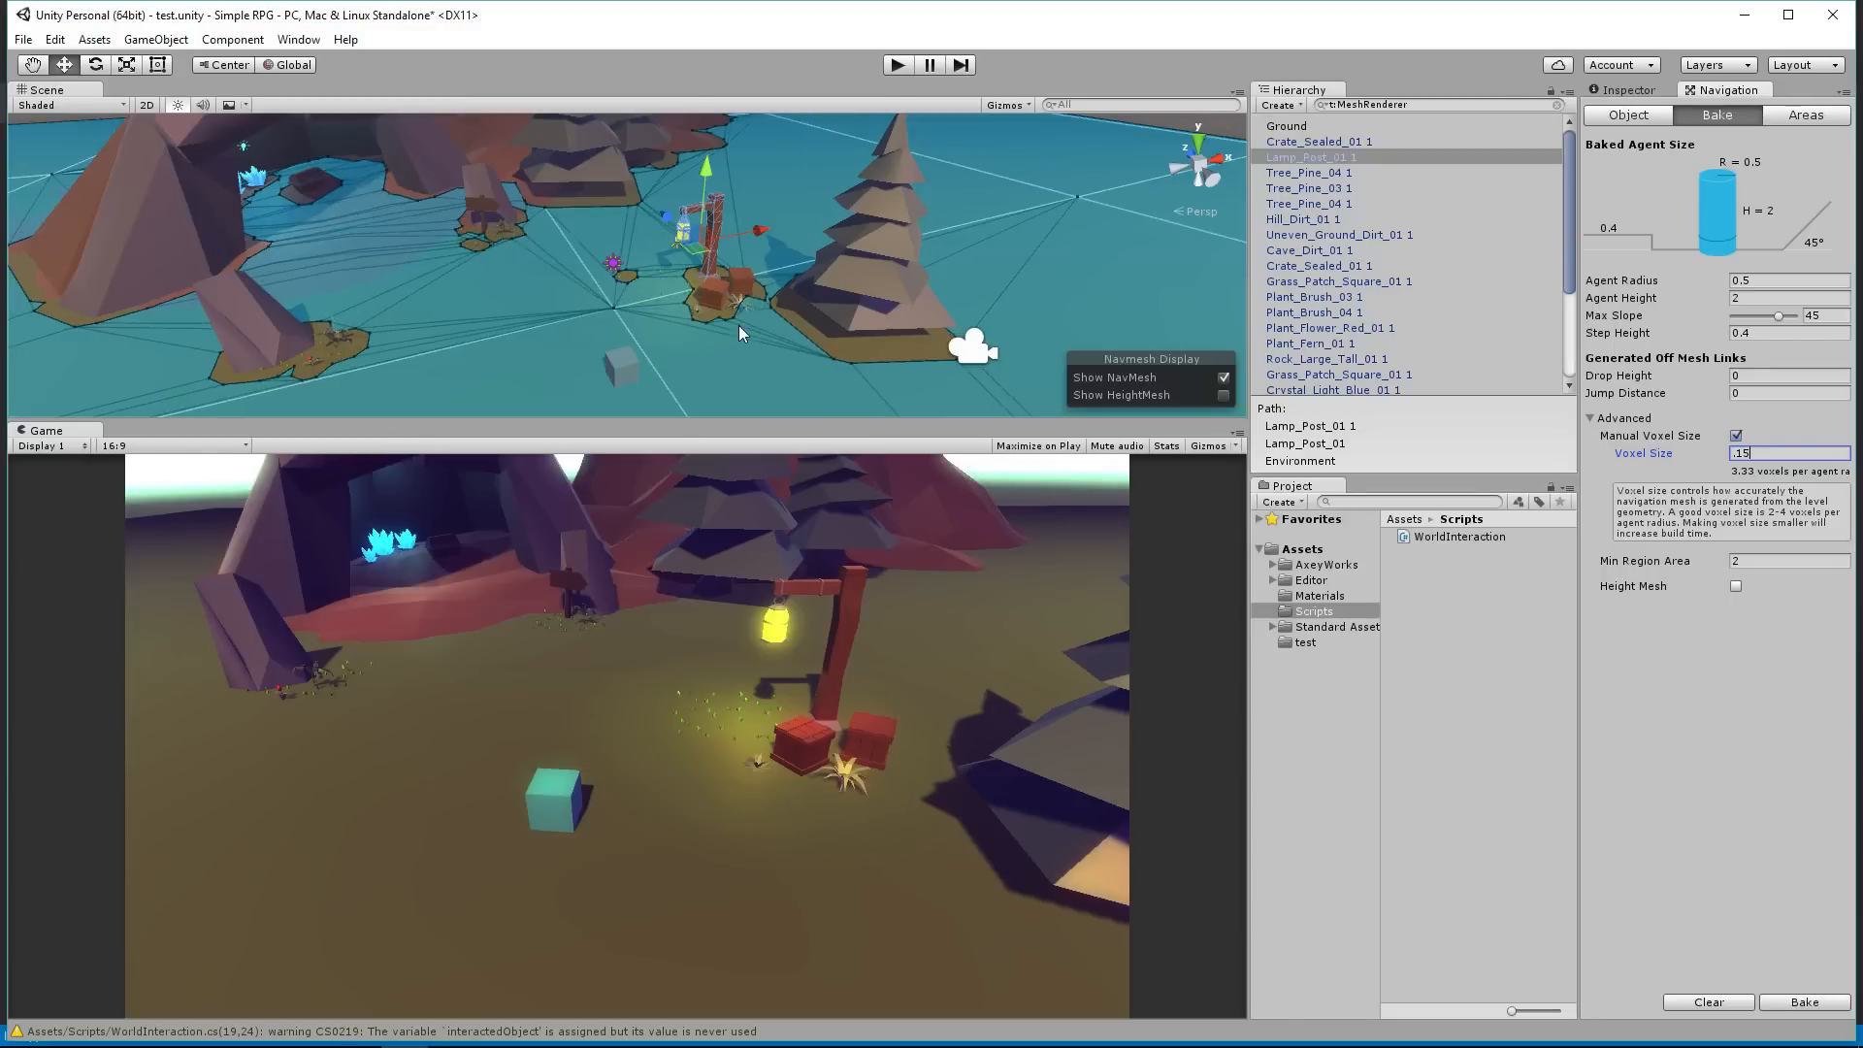
pyautogui.scroll(3, 732, 320)
pyautogui.scroll(-4, 732, 321)
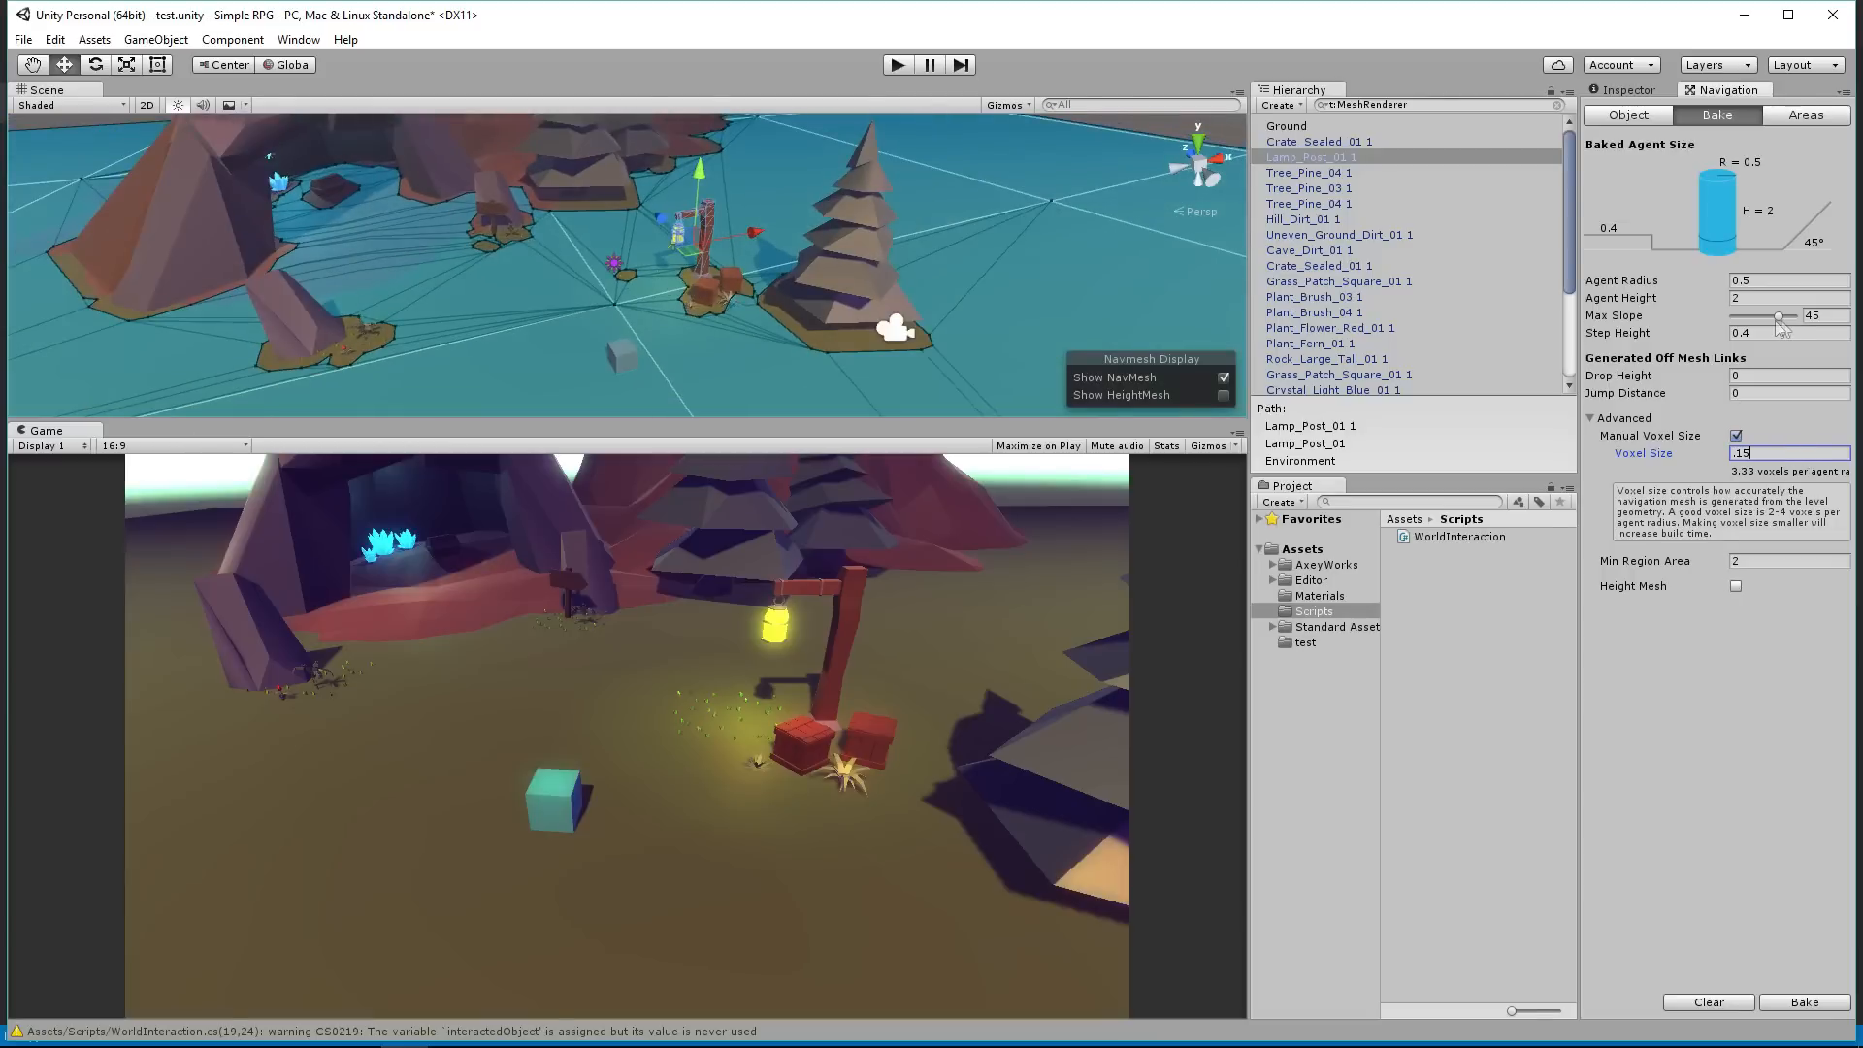
# Step: Lower the agent's Max Slope to 25, rebake the navigation mesh and check it around the crates and cave
pyautogui.moveTo(1778, 317); pyautogui.dragTo(1759, 321)
pyautogui.click(1807, 1002)
pyautogui.scroll(8, 649, 345)
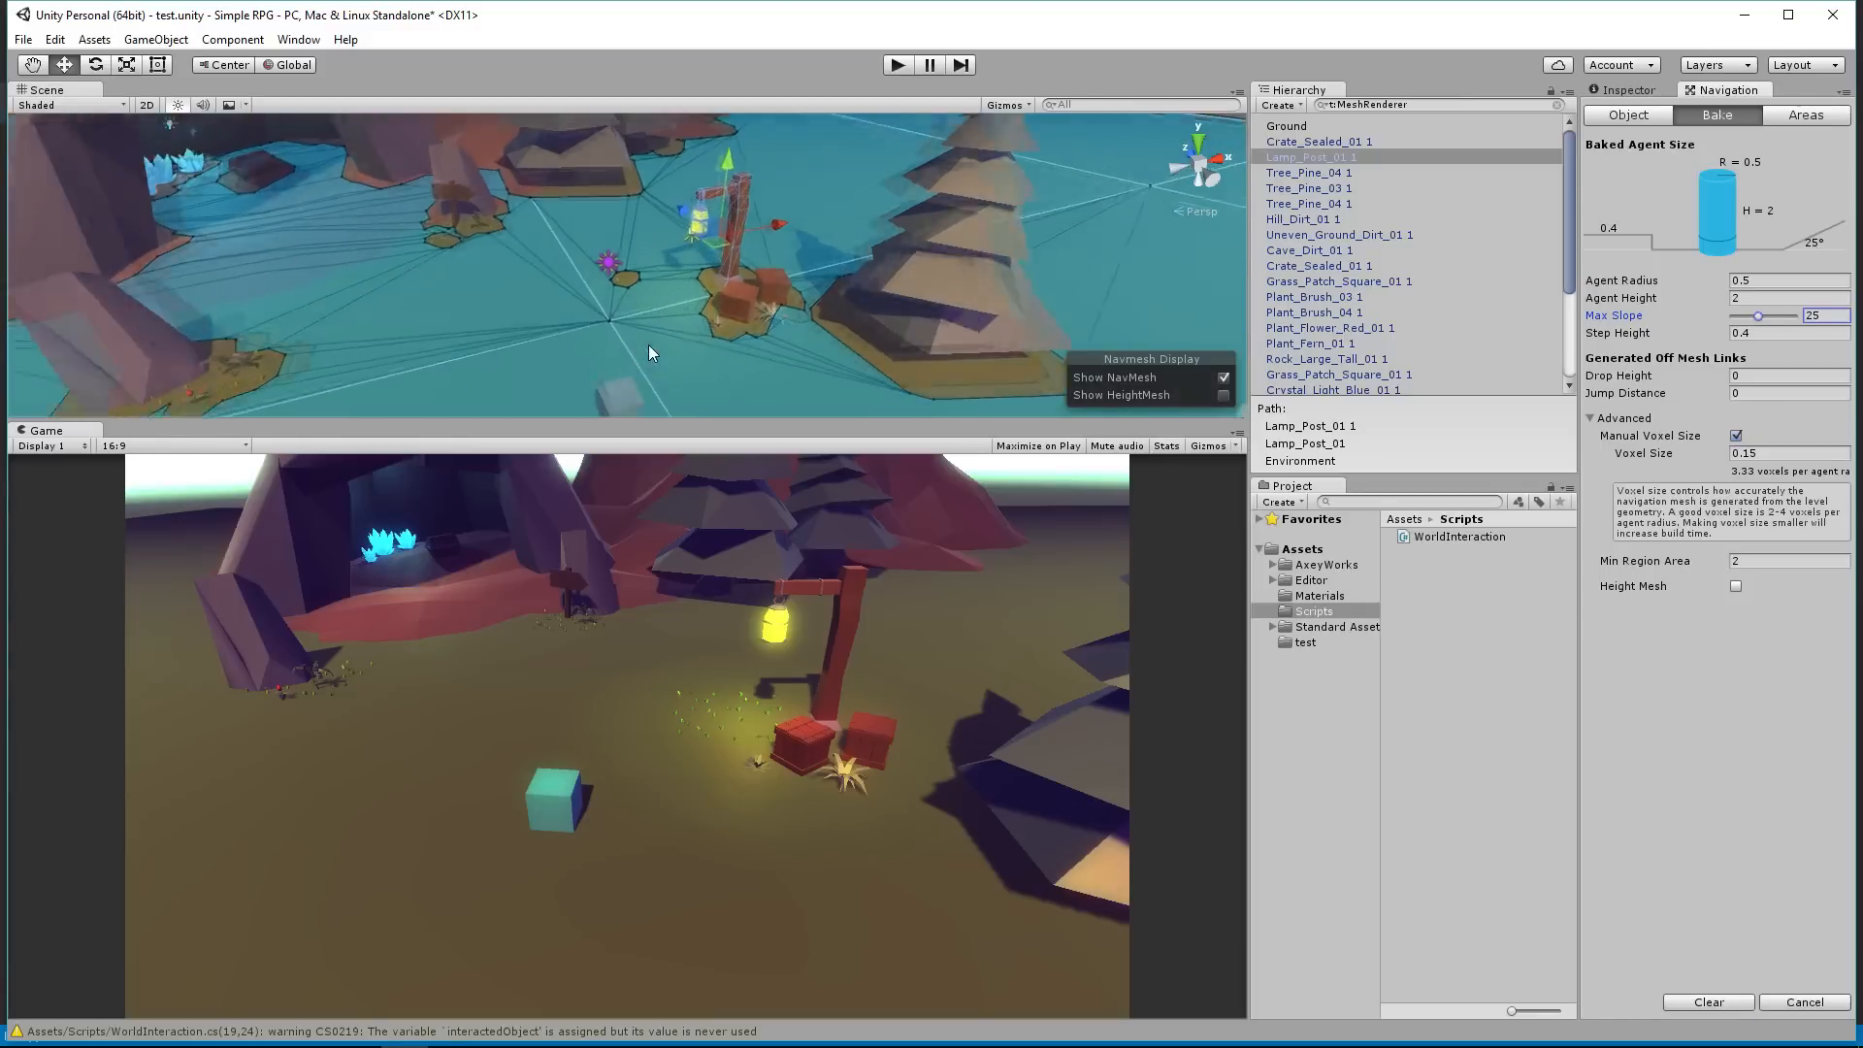
pyautogui.click(677, 343)
pyautogui.scroll(-2, 677, 351)
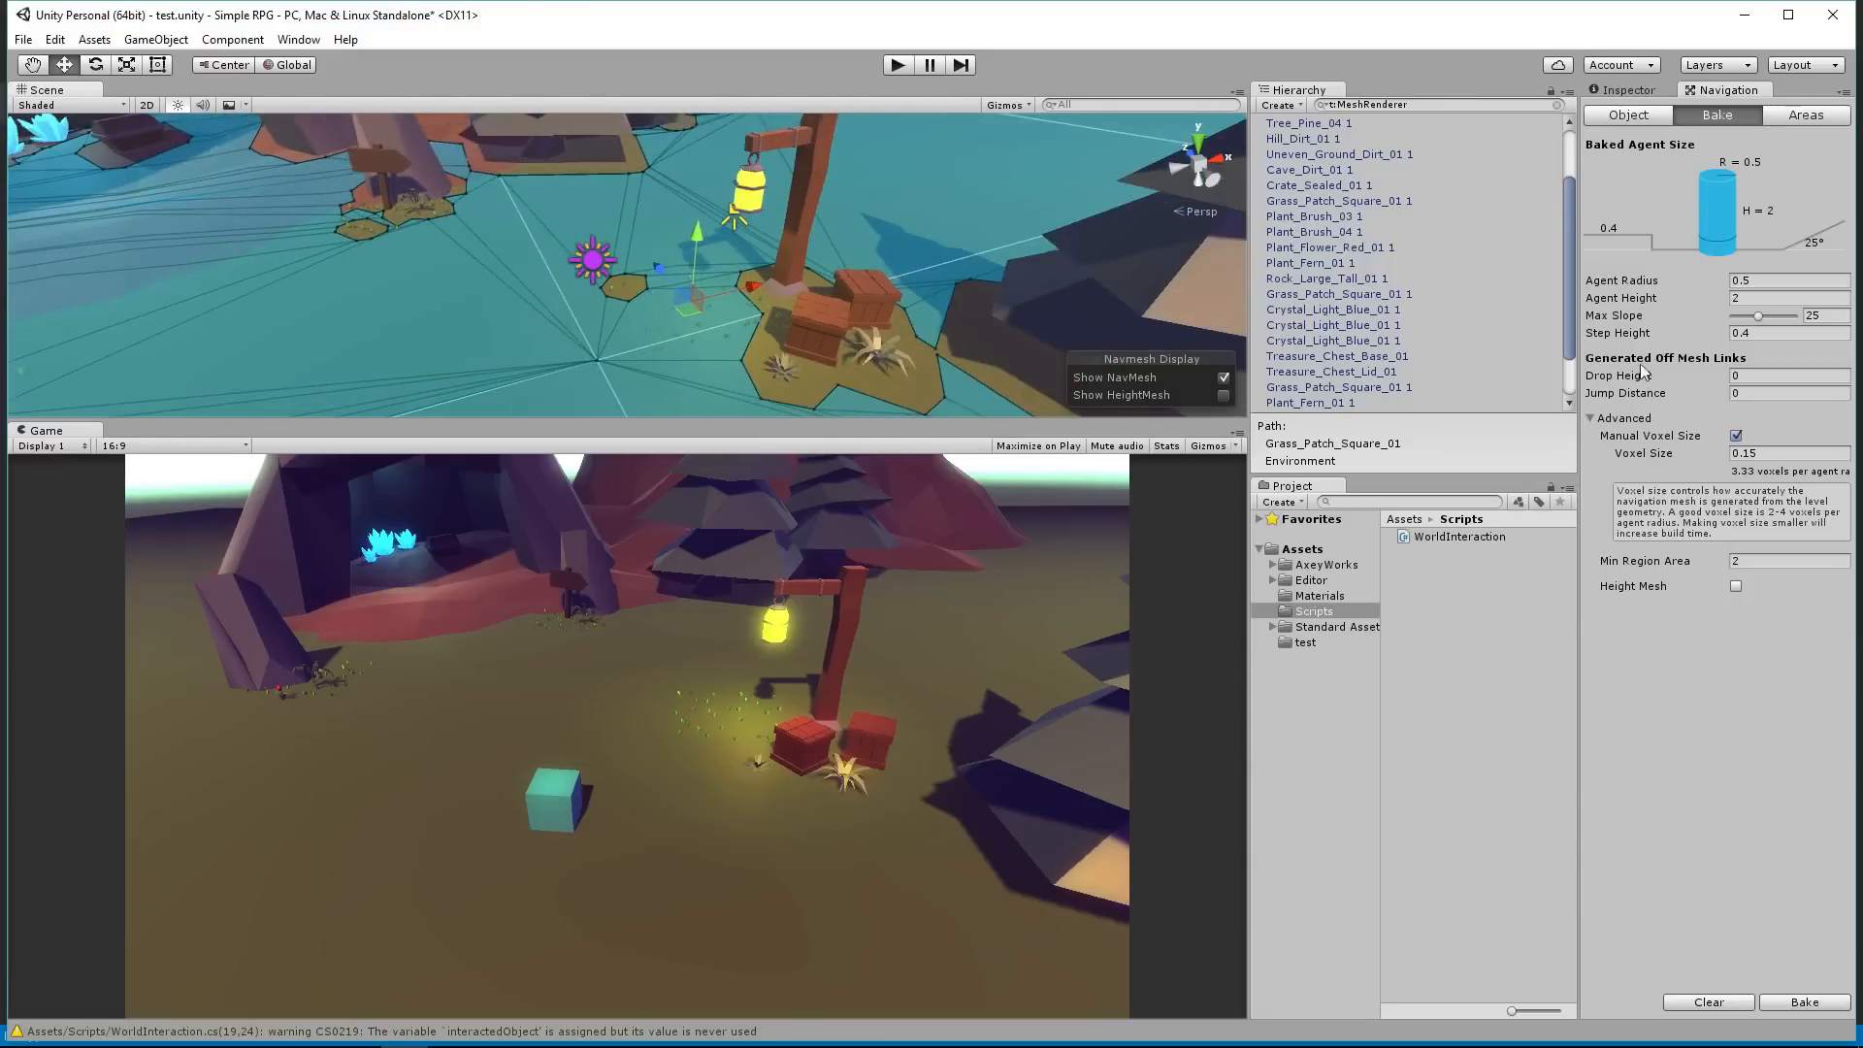
pyautogui.scroll(-8, 476, 245)
pyautogui.moveTo(476, 245); pyautogui.dragTo(530, 220, button='middle')
pyautogui.scroll(-2, 532, 213)
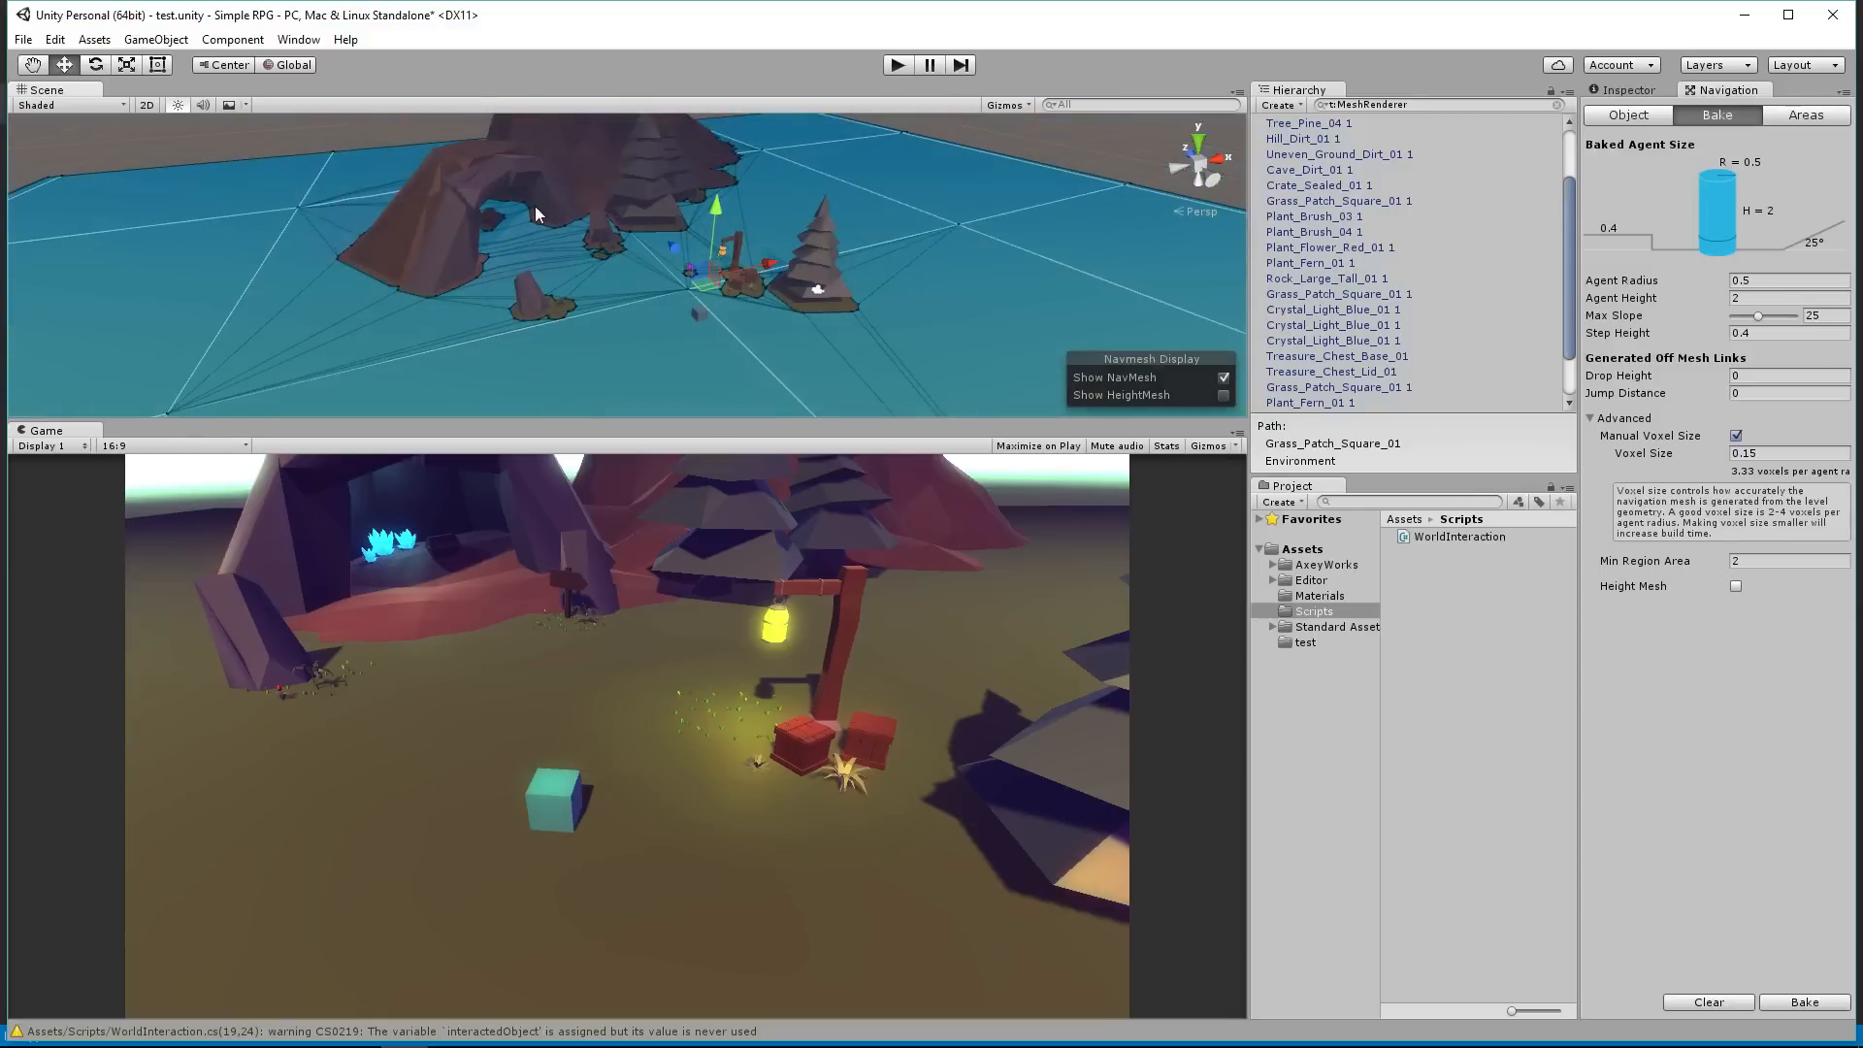
# Step: Set the manual voxel size in the navigation bake settings to 0.2
pyautogui.scroll(6, 709, 307)
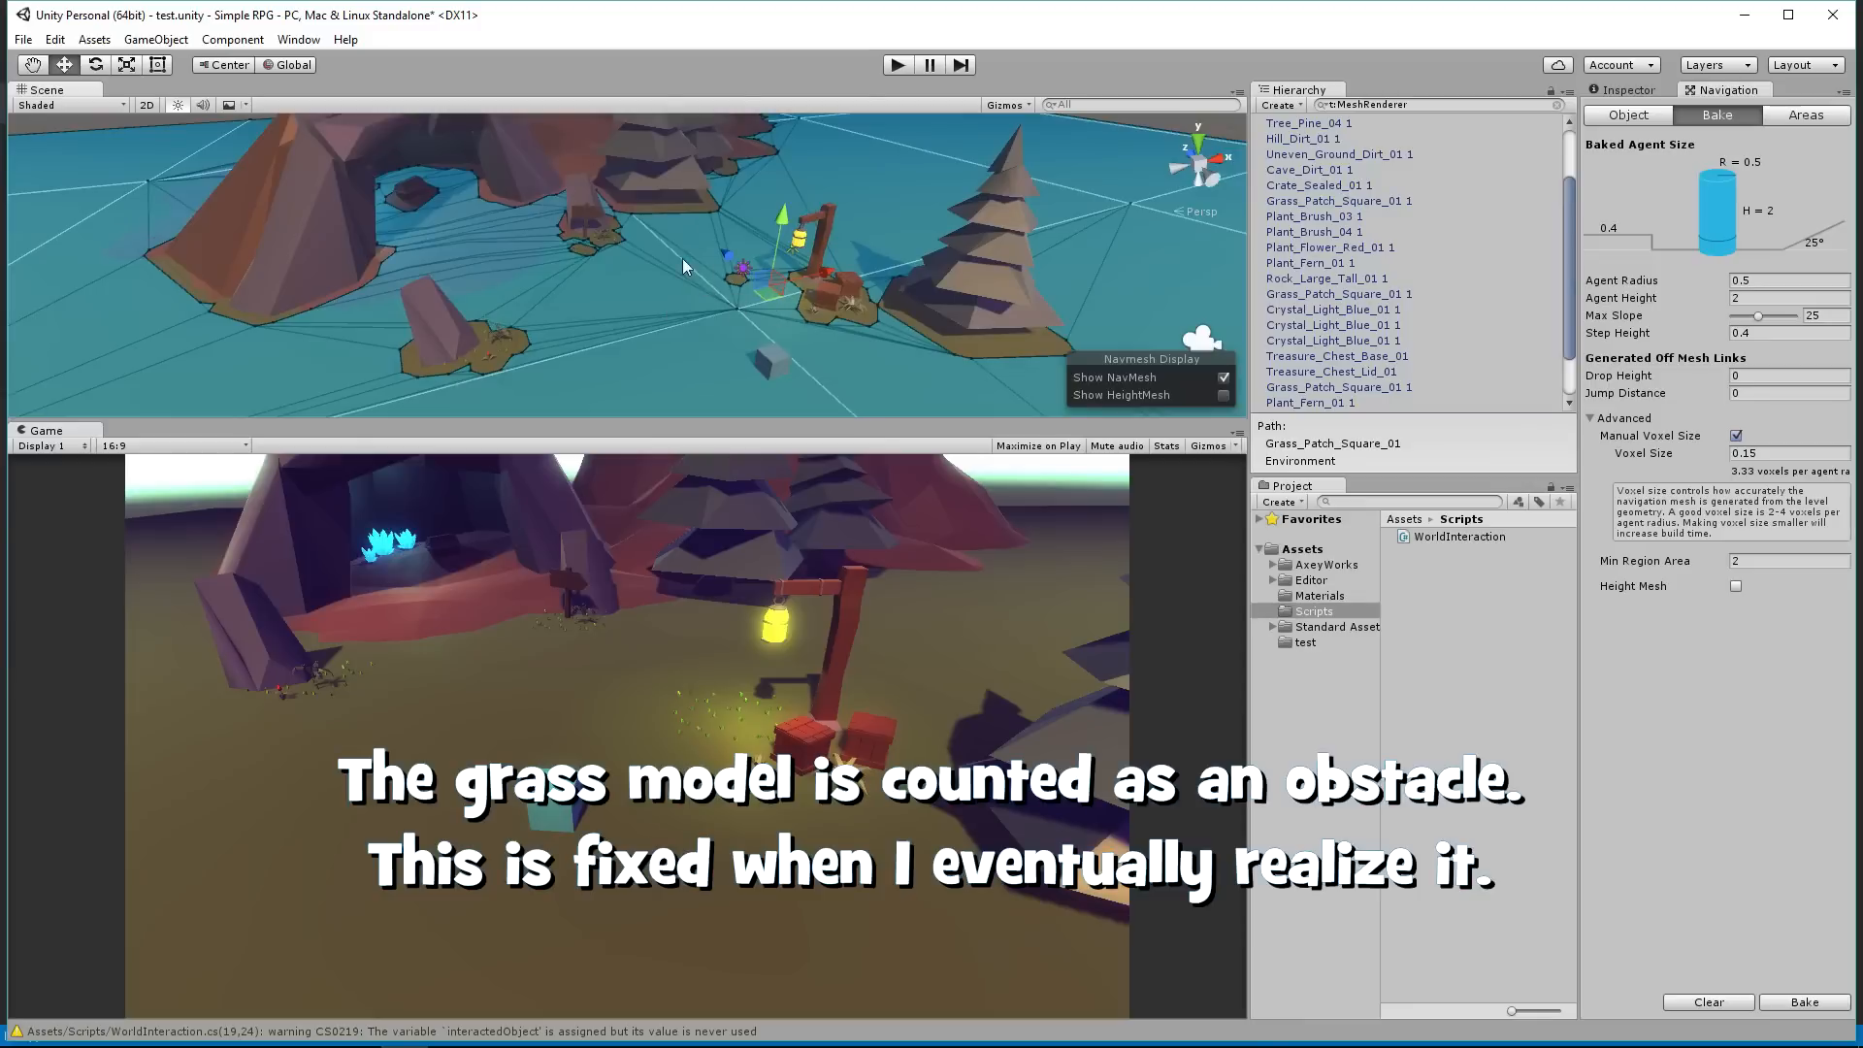
pyautogui.click(1782, 454)
pyautogui.write('.2')
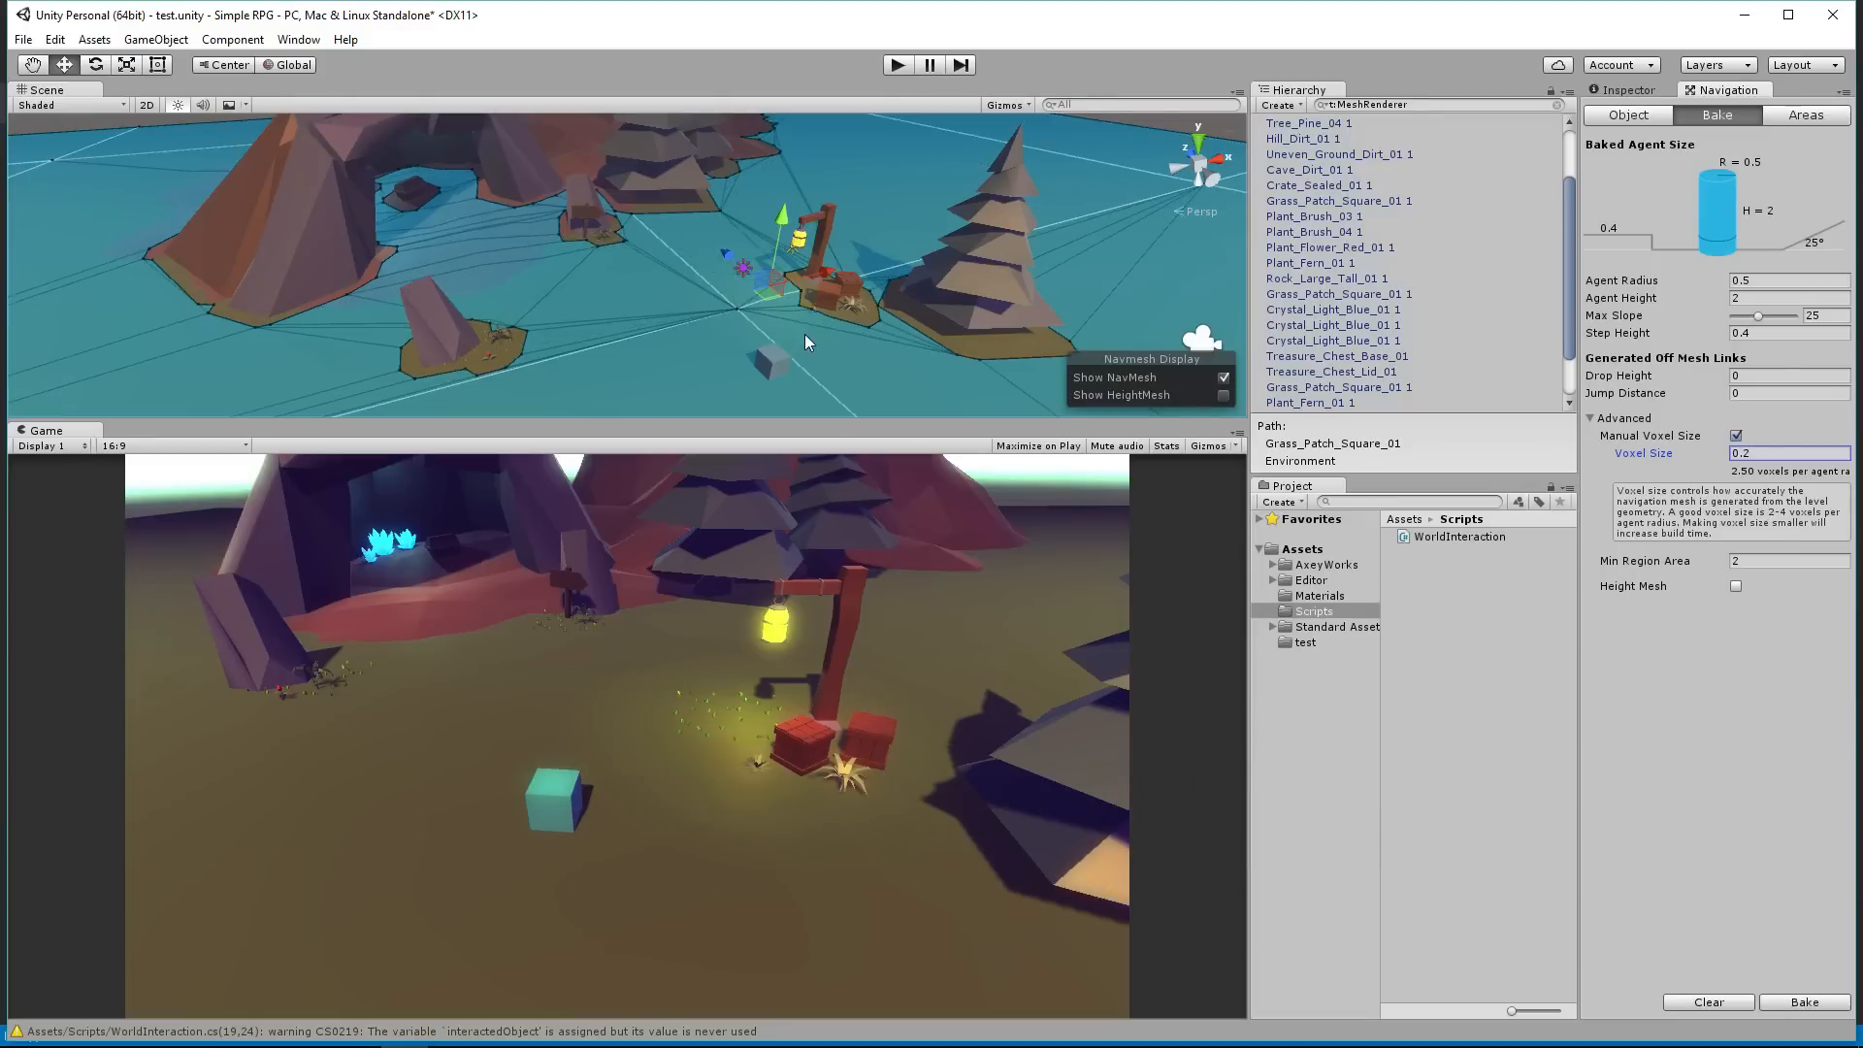
# Step: Examine the navigation mesh around the cave, trees and lamp post and across the whole ground plane
pyautogui.moveTo(805, 337); pyautogui.dragTo(456, 325, button='middle')
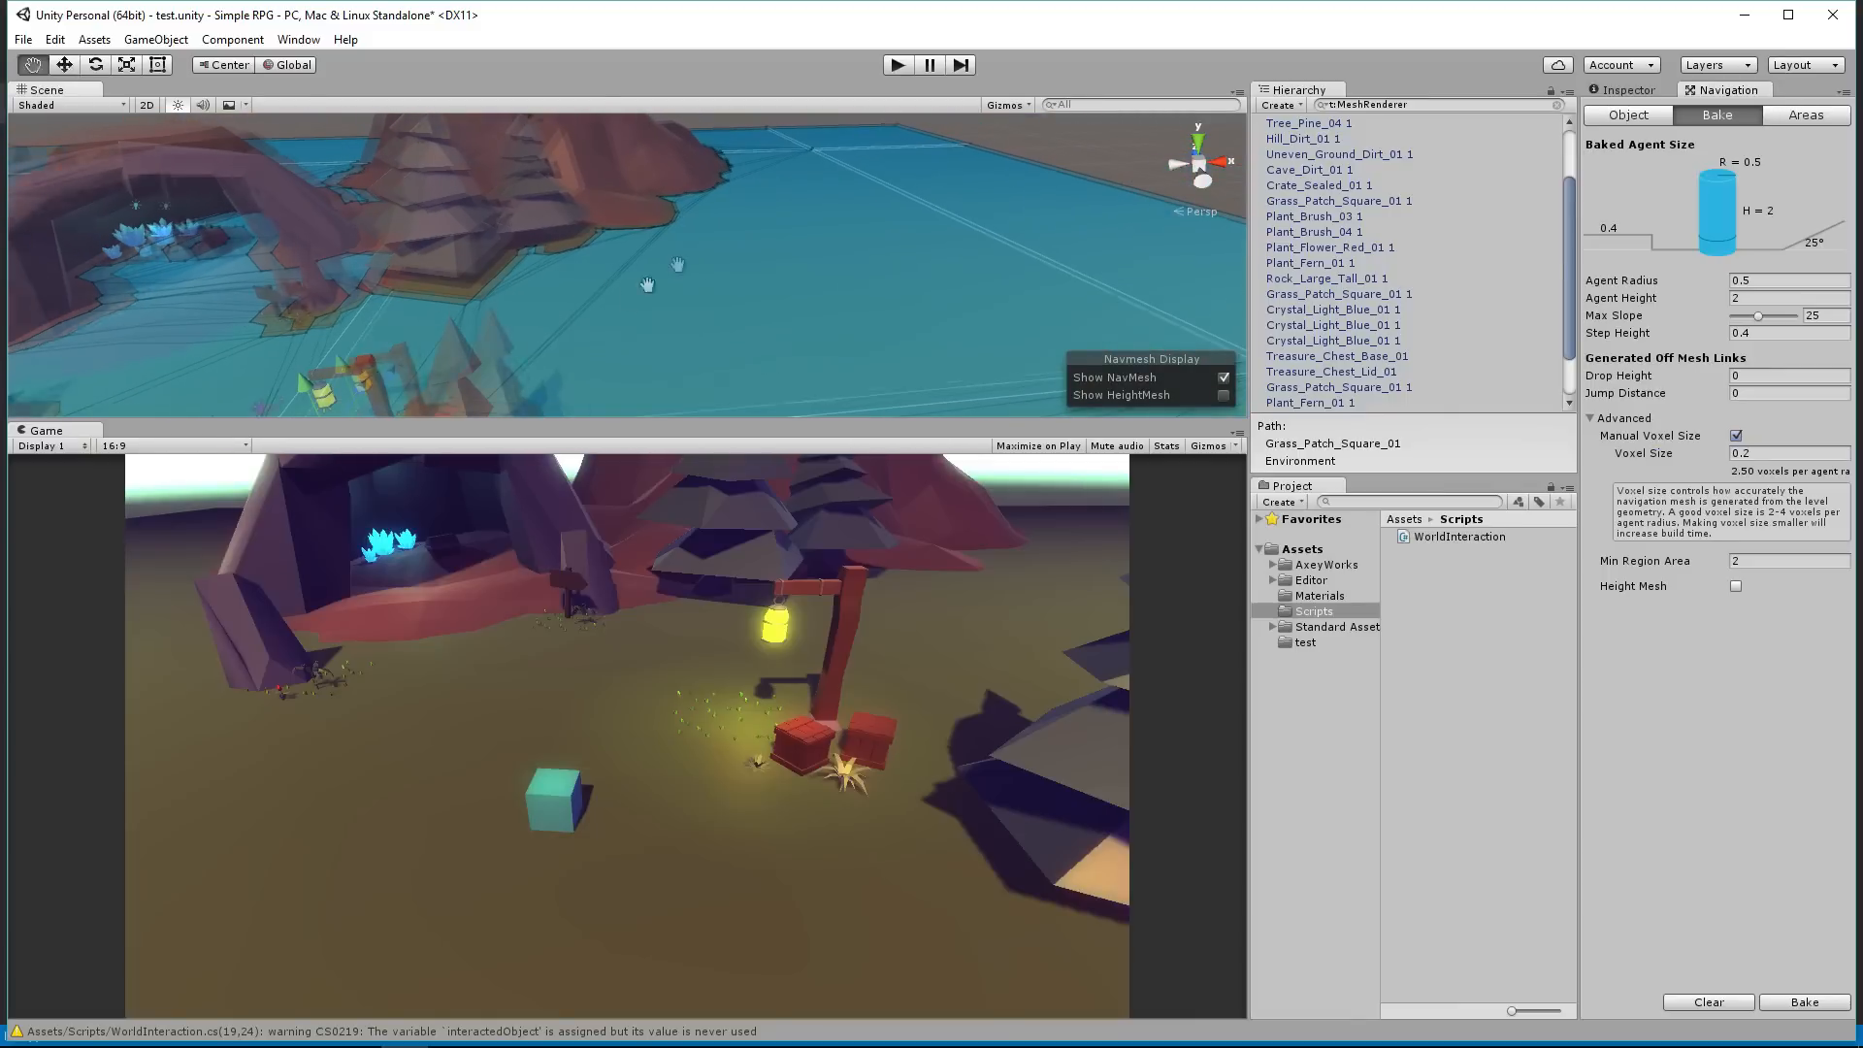
pyautogui.scroll(-6, 660, 278)
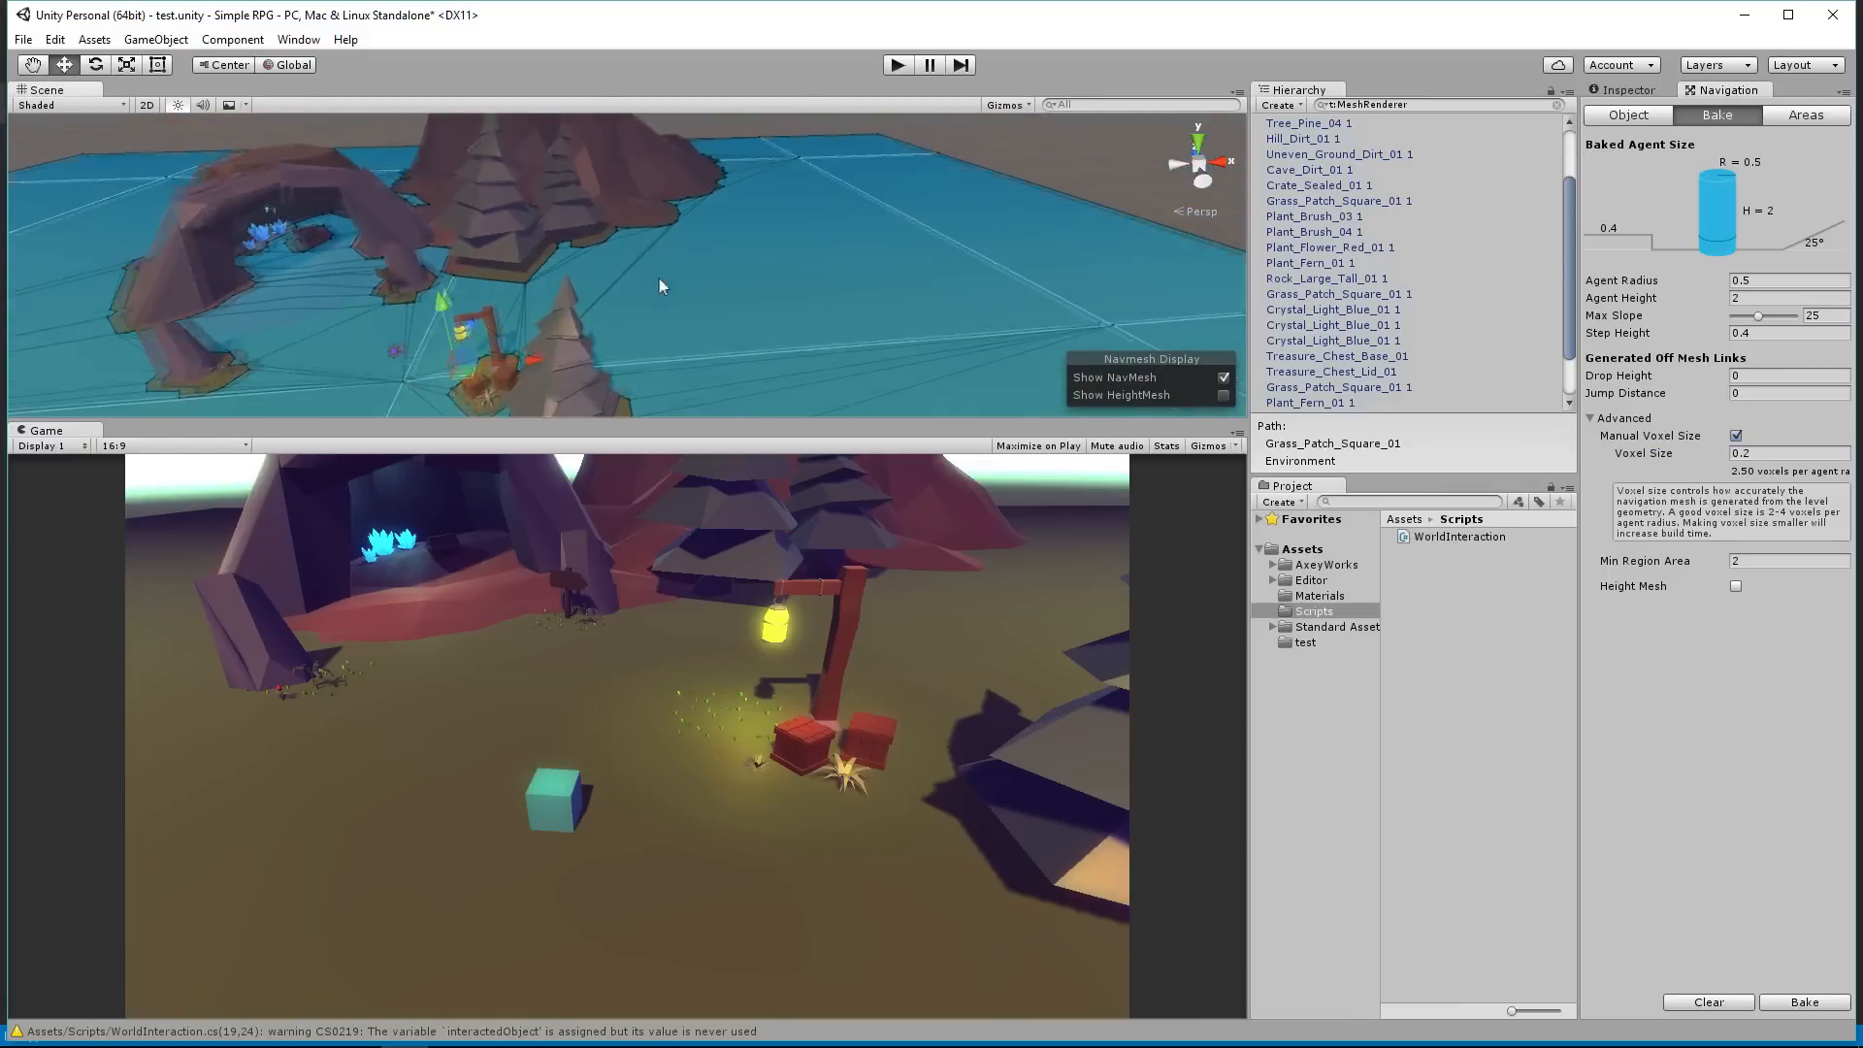
pyautogui.moveTo(660, 278); pyautogui.dragTo(678, 295, button='middle')
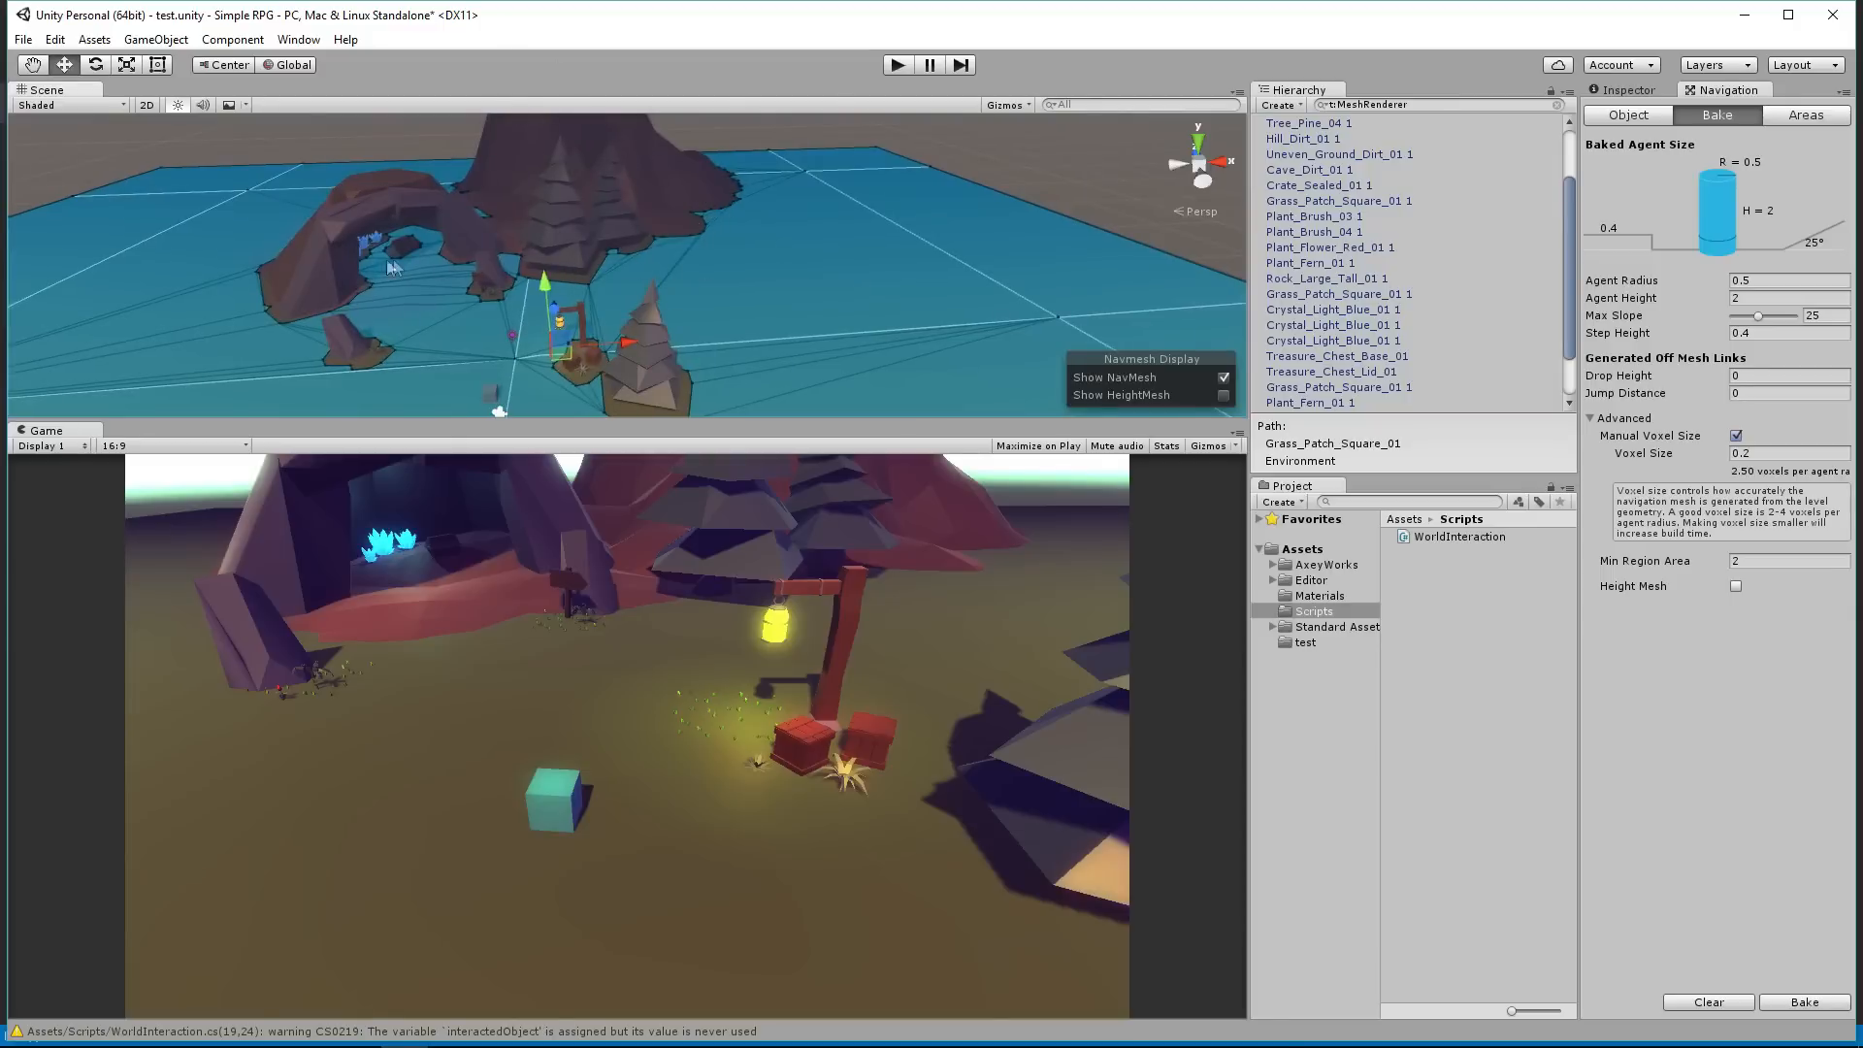
pyautogui.keyDown('alt'); pyautogui.moveTo(567, 274); pyautogui.dragTo(782, 266); pyautogui.keyUp('alt')
pyautogui.scroll(-3, 647, 296)
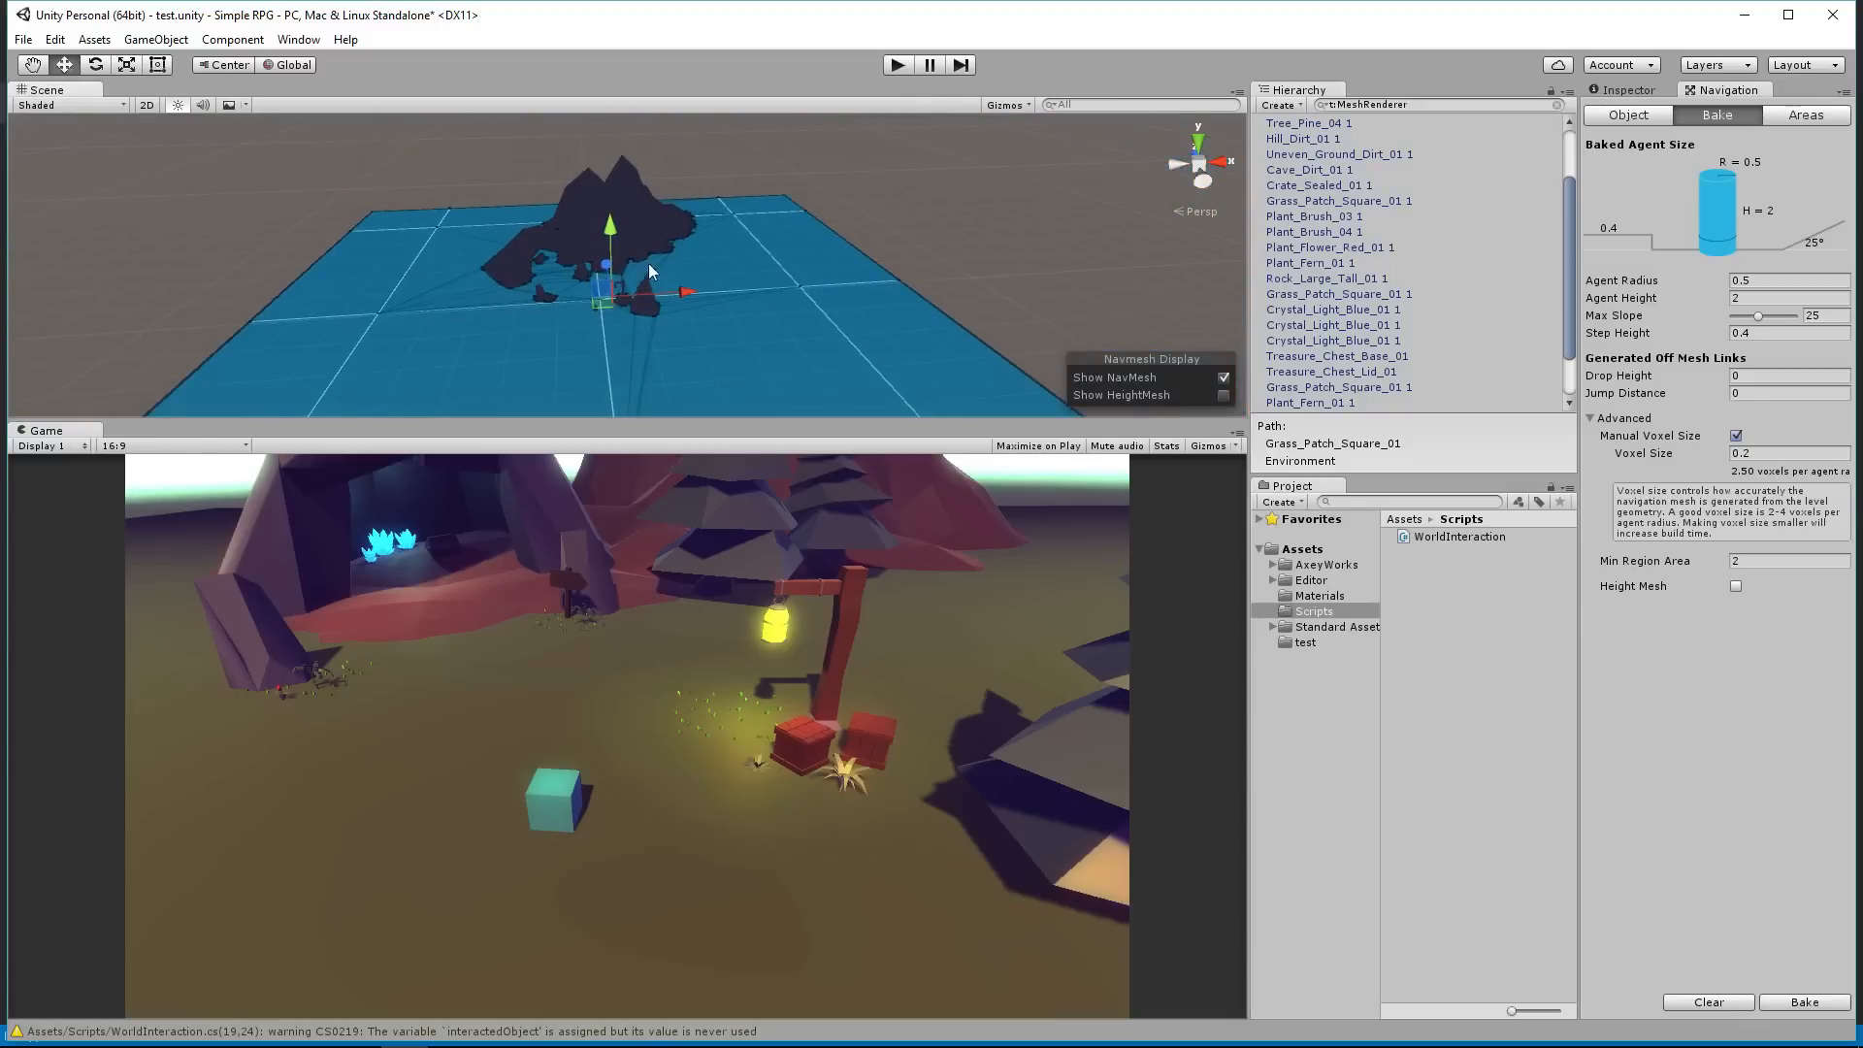
pyautogui.moveTo(333, 300); pyautogui.dragTo(524, 316, button='middle')
pyautogui.scroll(-3, 524, 315)
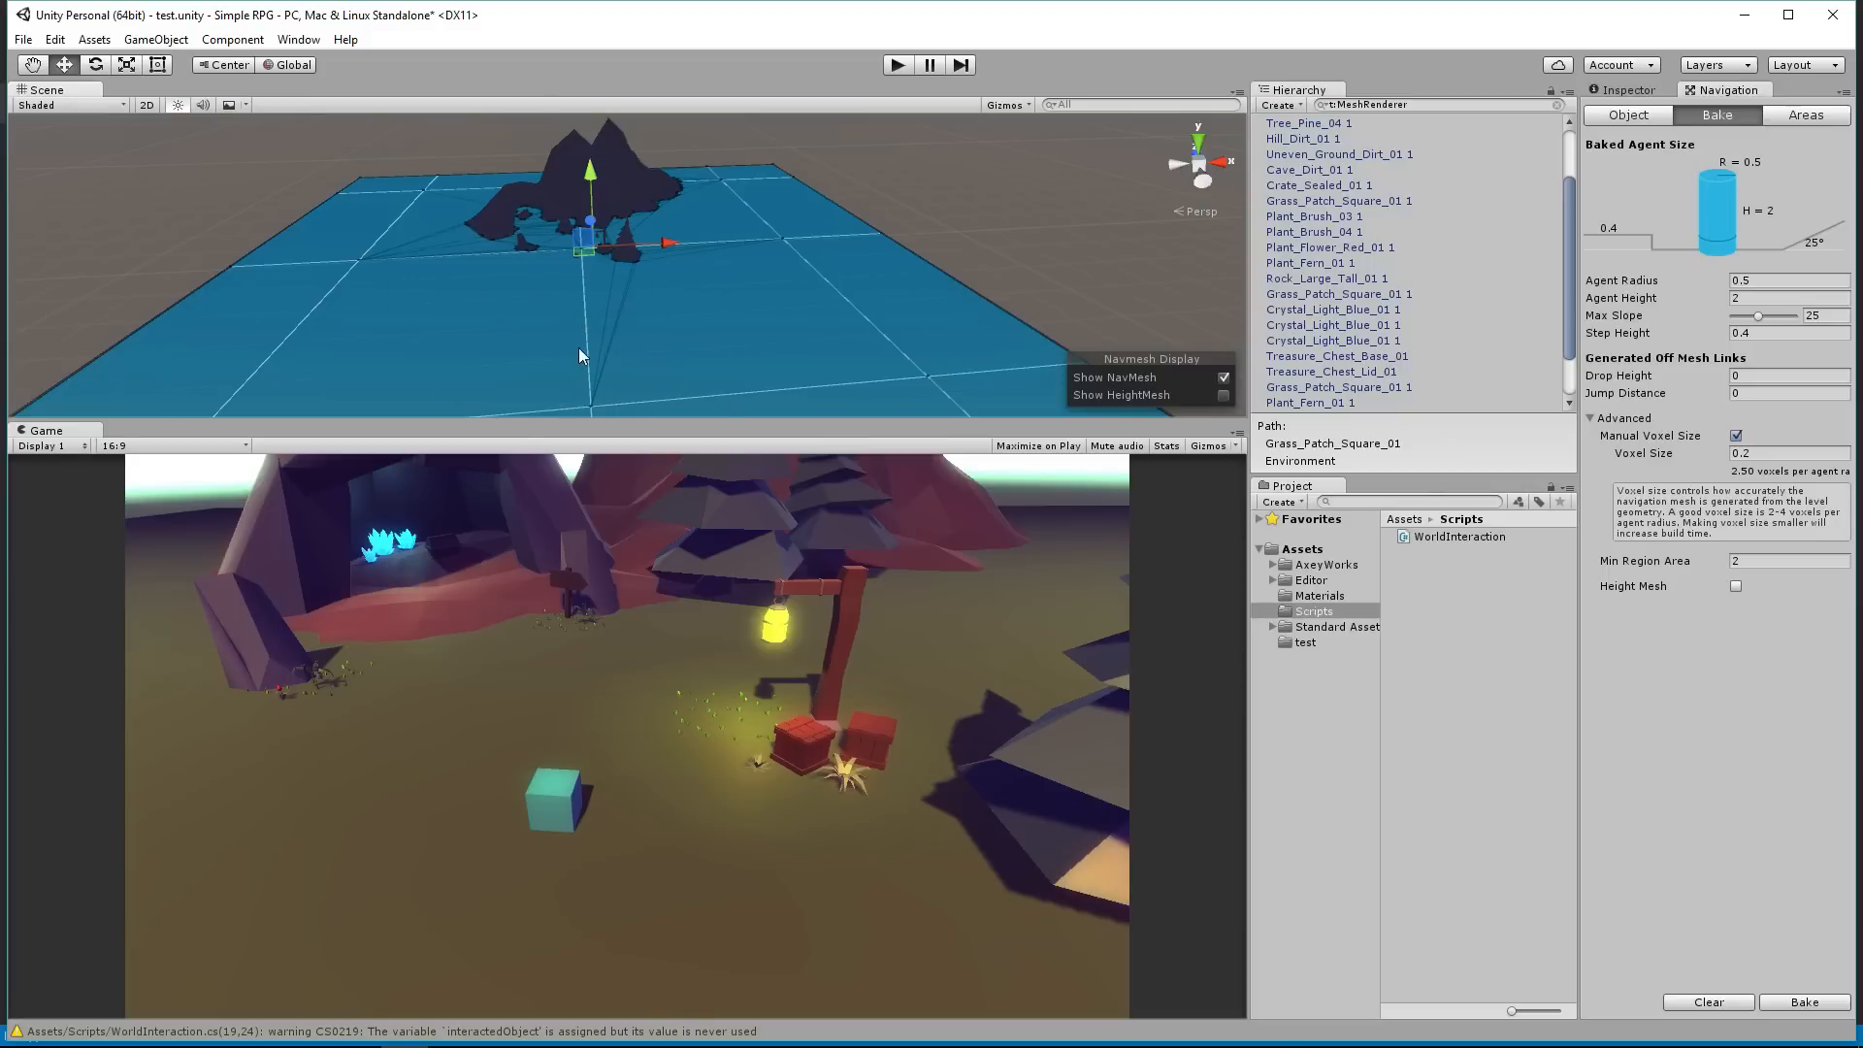
pyautogui.scroll(5, 582, 342)
pyautogui.keyDown('alt'); pyautogui.moveTo(594, 345); pyautogui.dragTo(452, 269, button='right'); pyautogui.keyUp('alt')
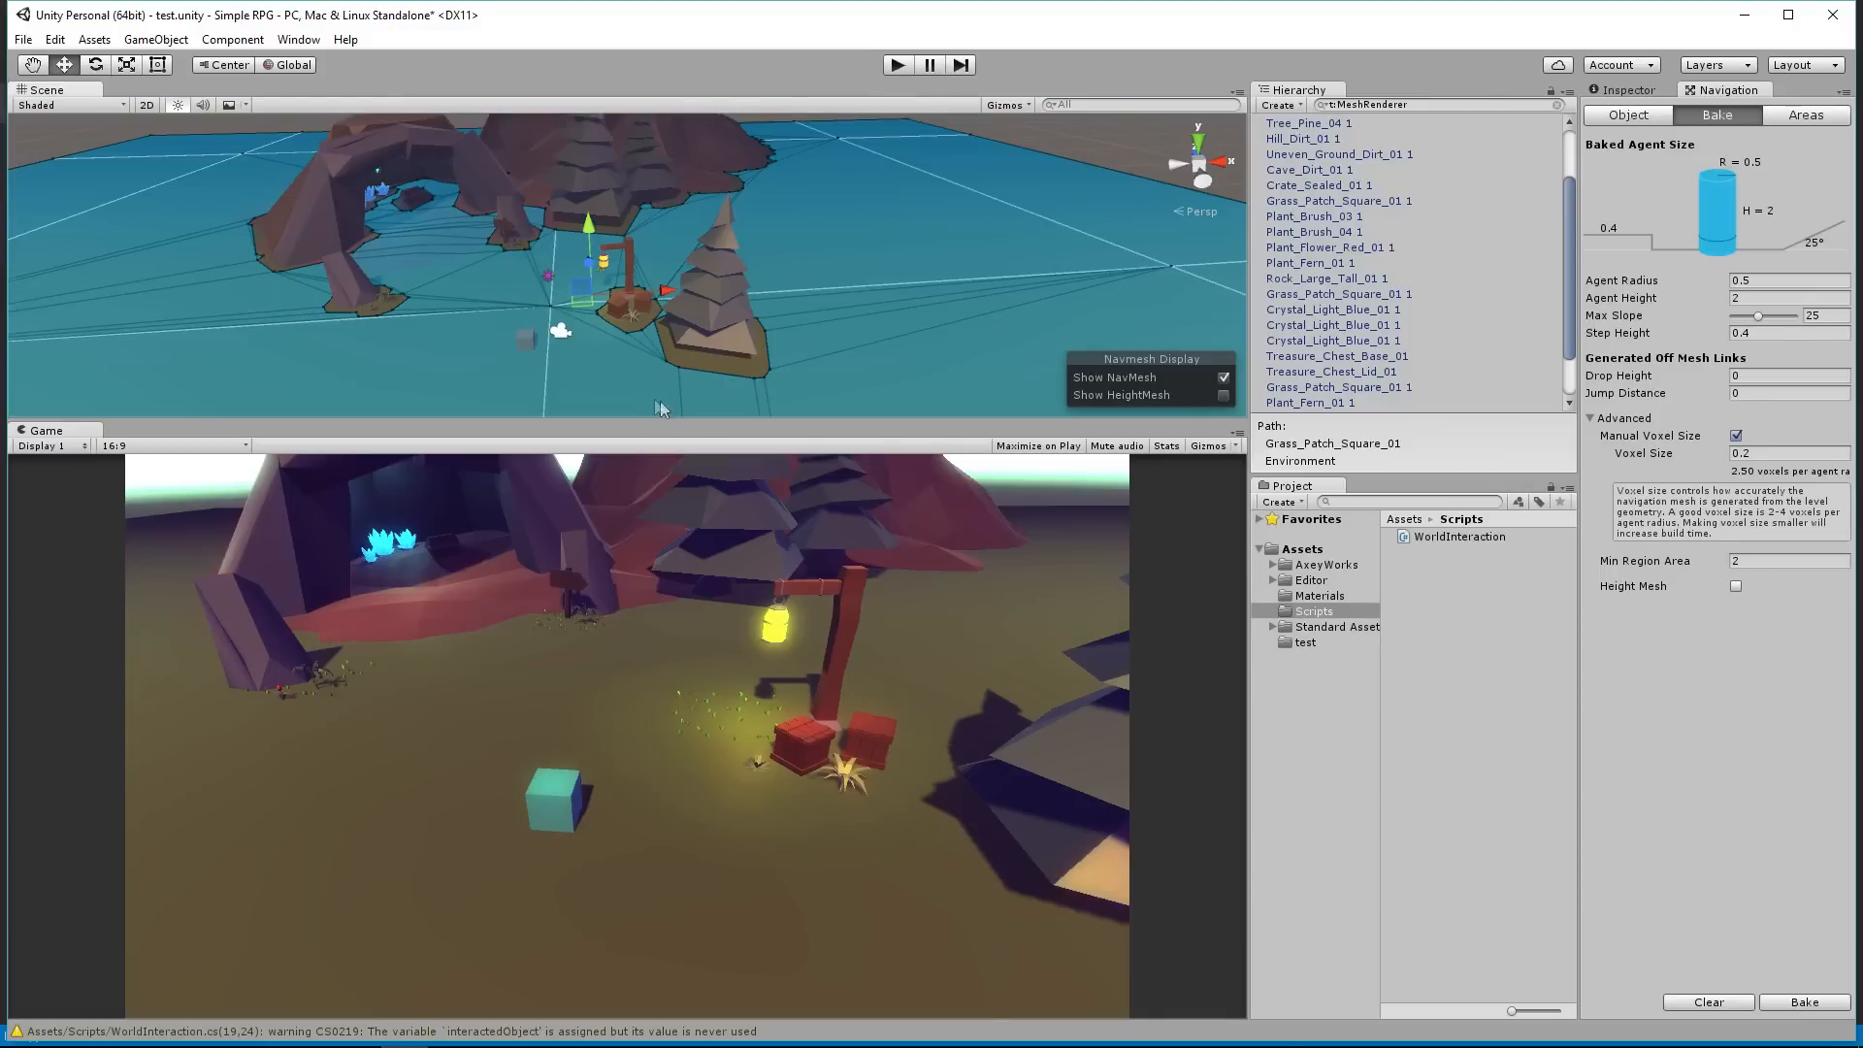
pyautogui.moveTo(509, 381); pyautogui.dragTo(456, 281, button='middle')
pyautogui.scroll(-2, 1337, 330)
# Step: Check the player model's navigation object settings, reset the scene filter to All and return to the Inspector
pyautogui.click(1333, 406)
pyautogui.scroll(4, 1407, 330)
pyautogui.click(1628, 115)
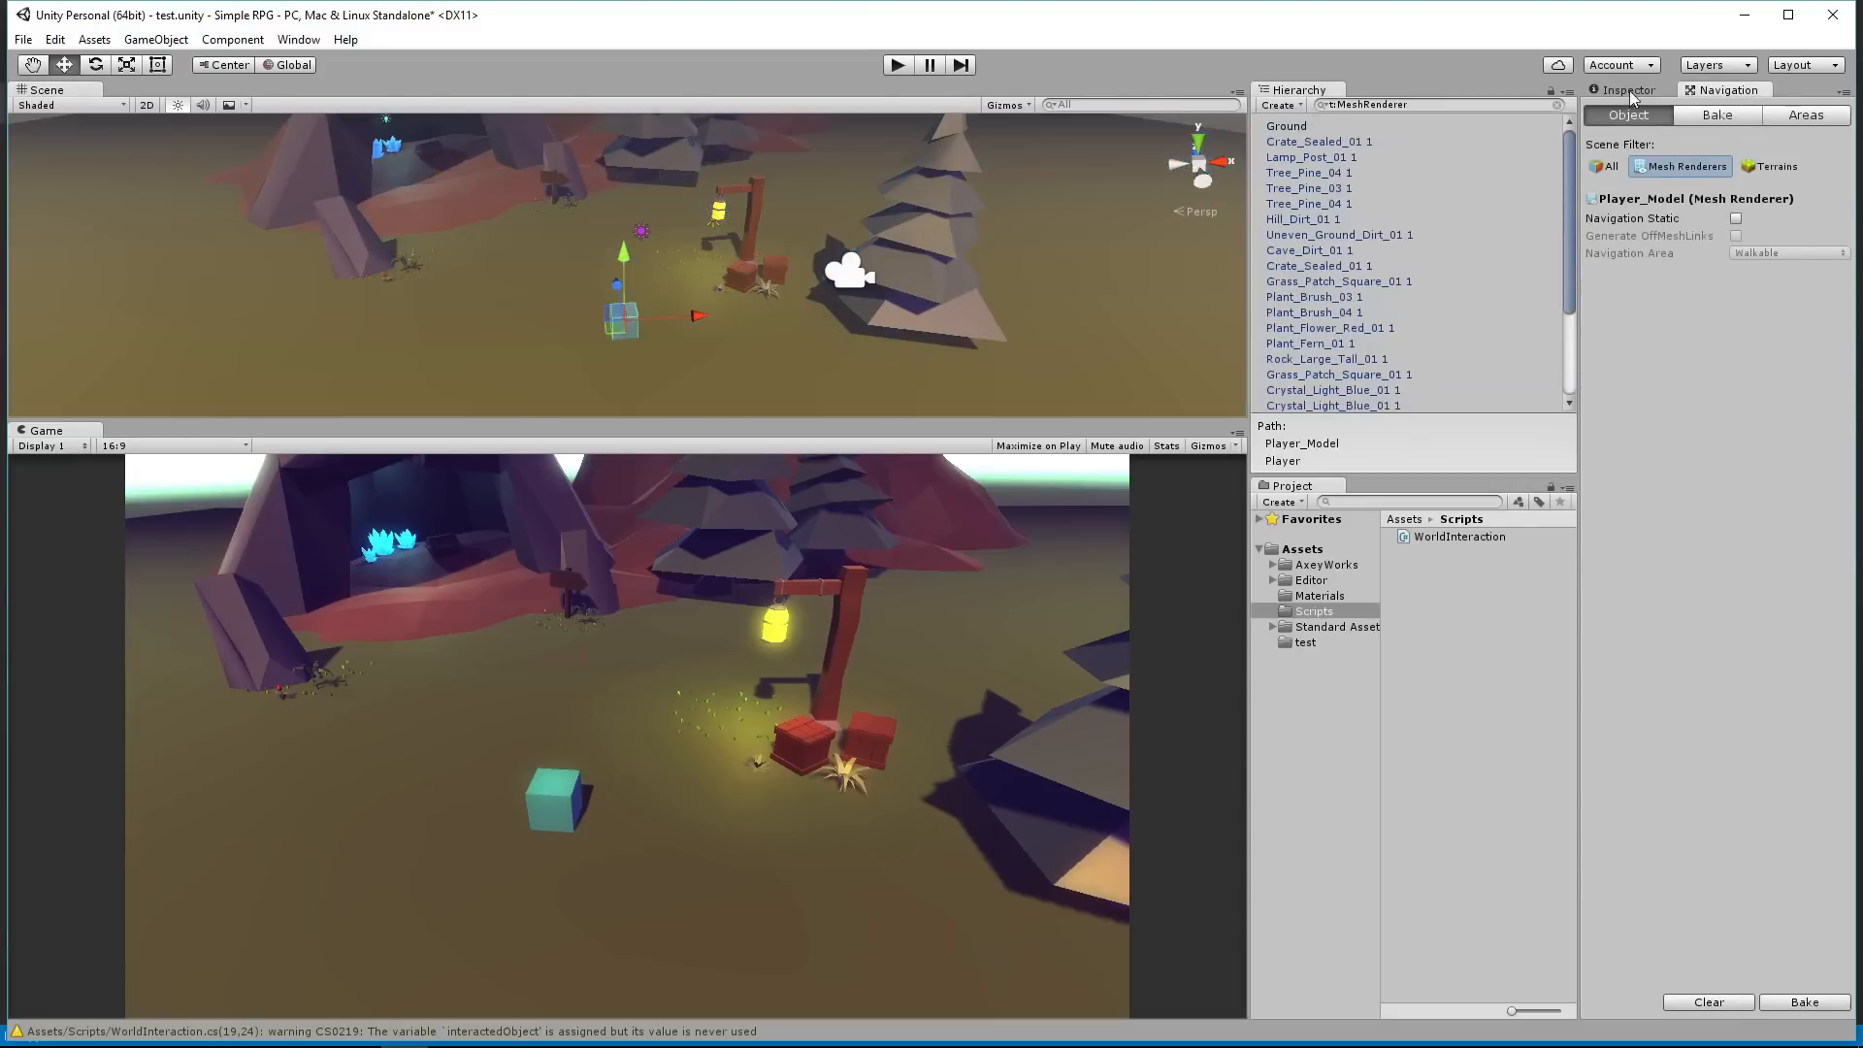
pyautogui.click(1630, 91)
pyautogui.click(1733, 90)
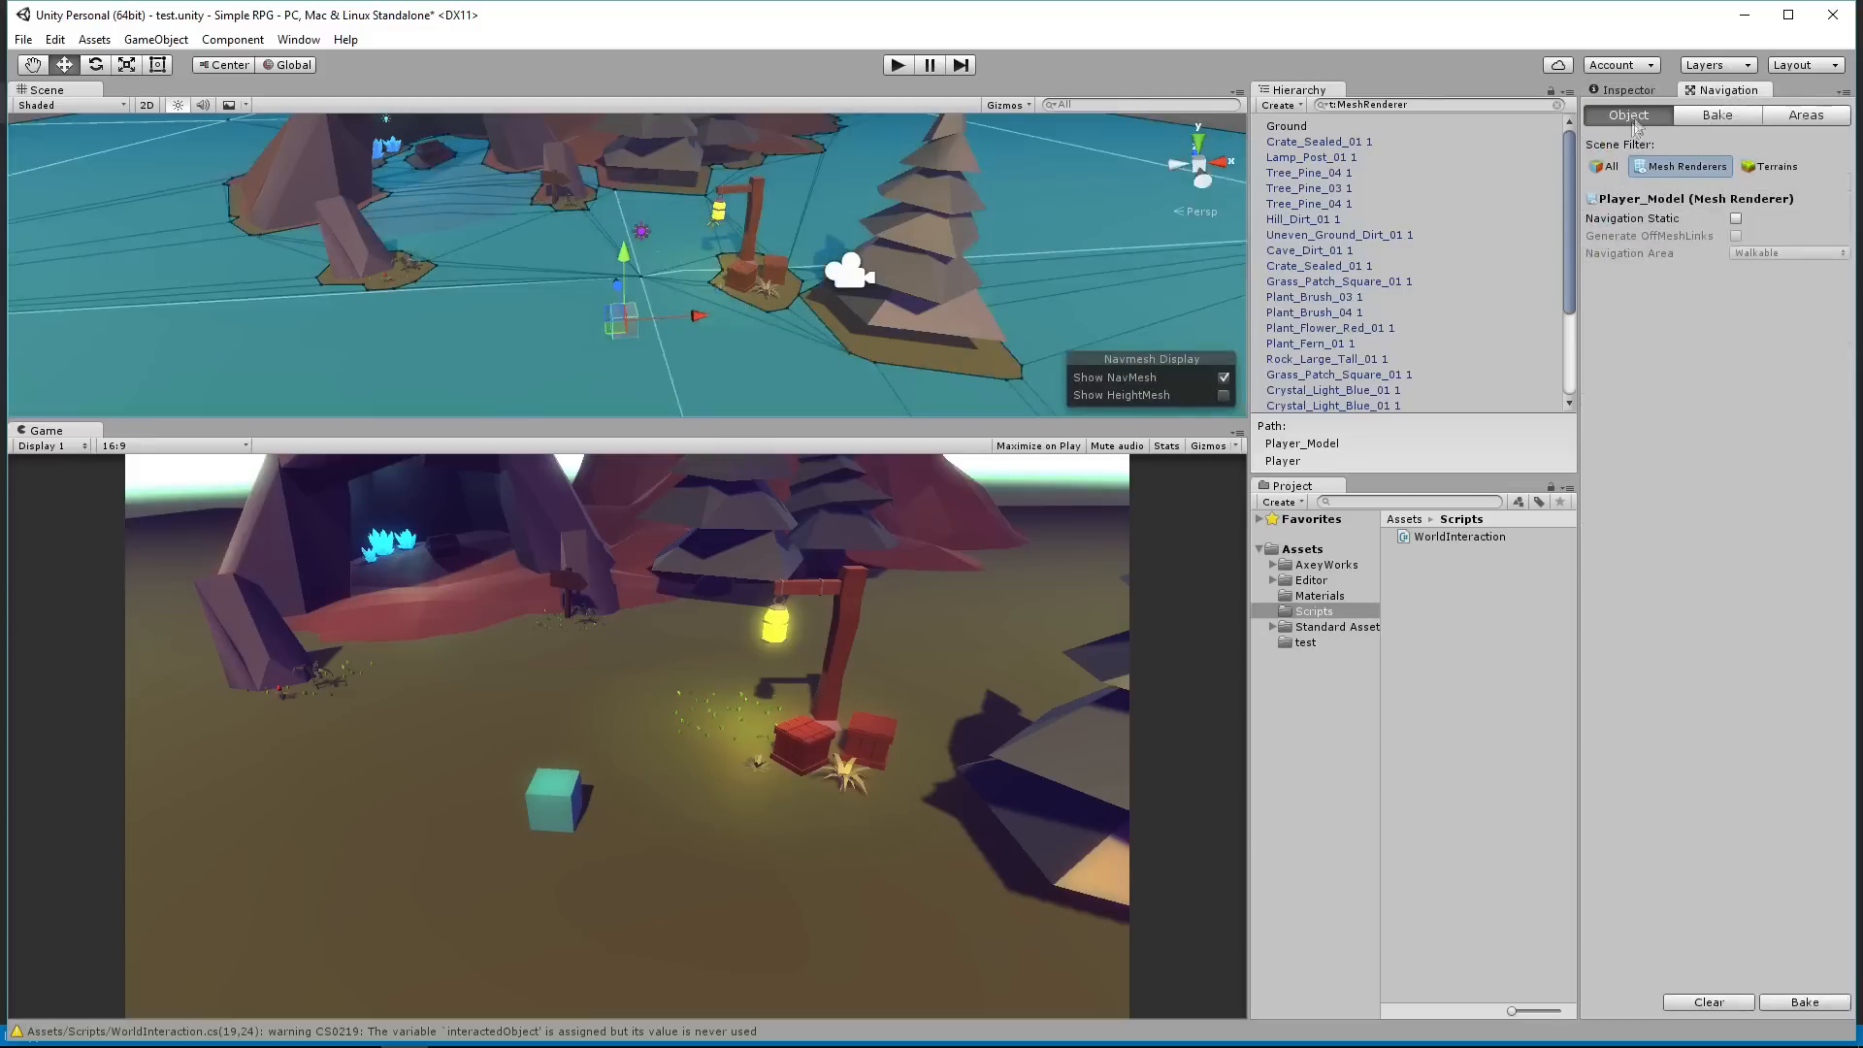
pyautogui.click(1607, 167)
pyautogui.click(1623, 91)
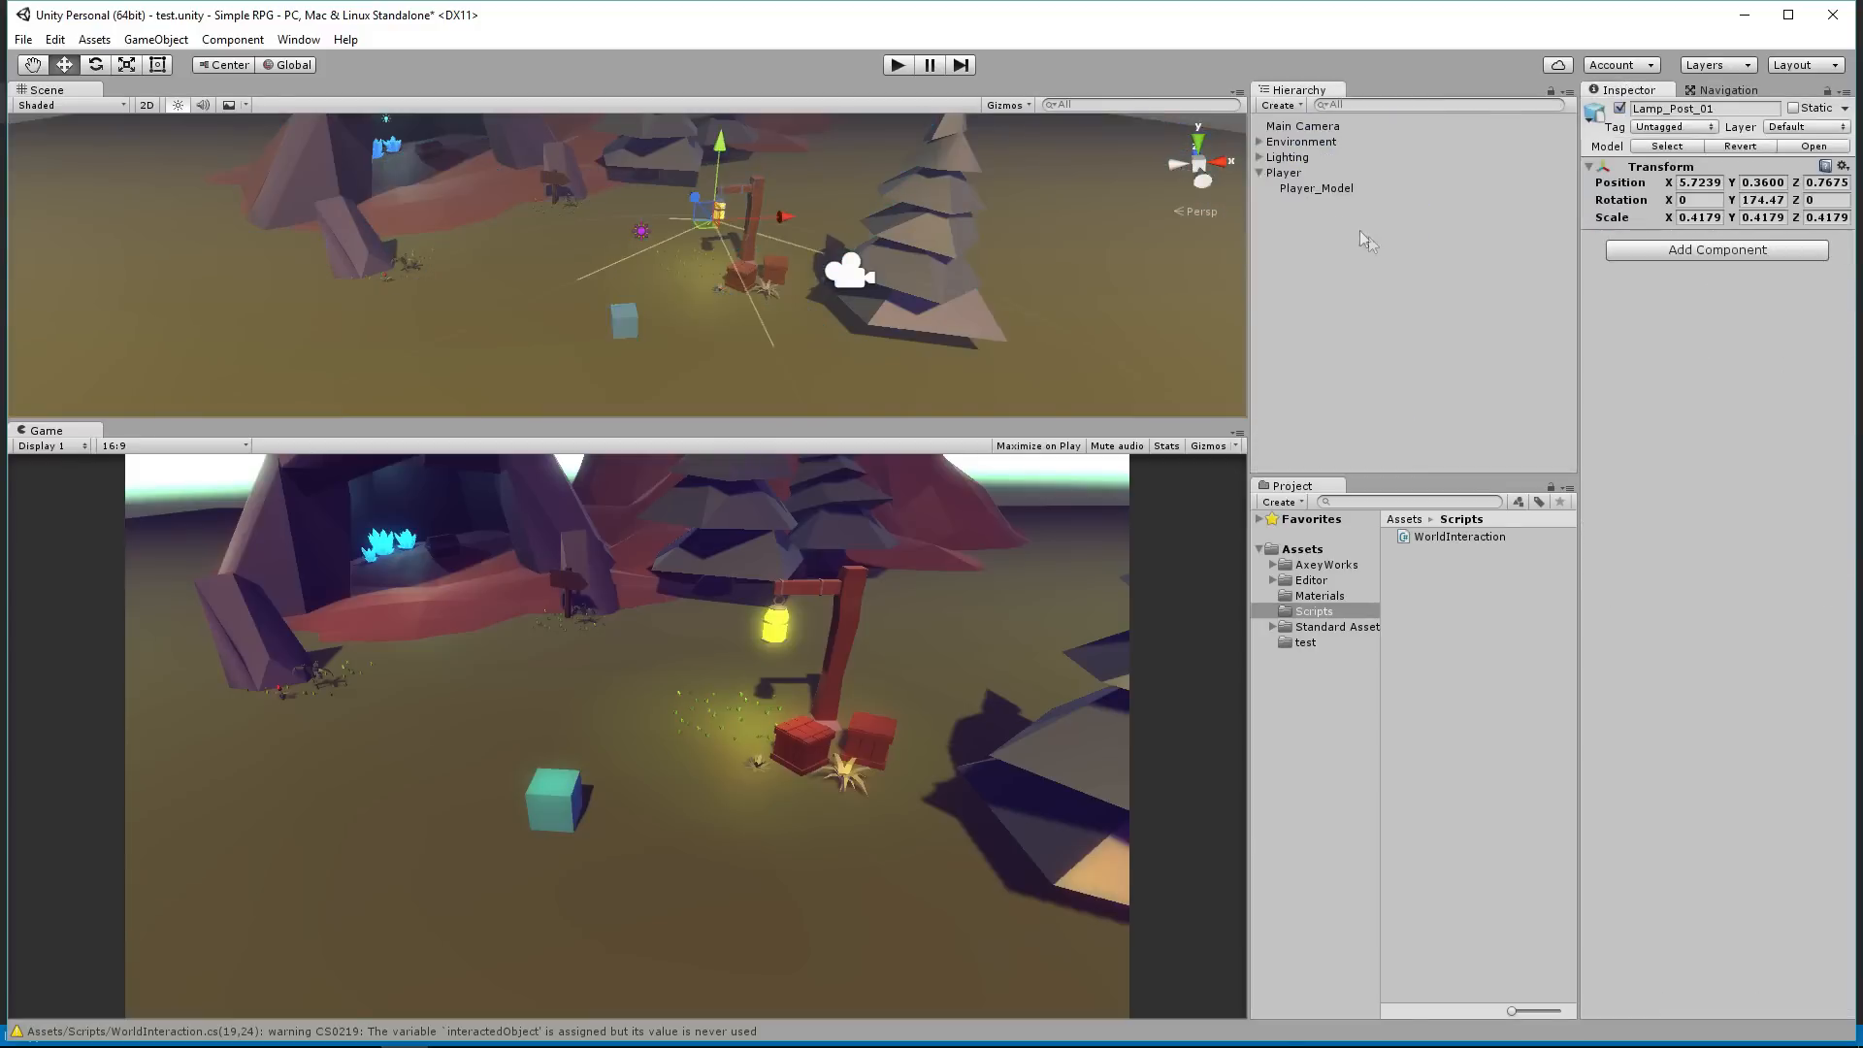
# Step: Add a Nav Mesh Agent component to the Player object
pyautogui.click(1320, 173)
pyautogui.click(1679, 231)
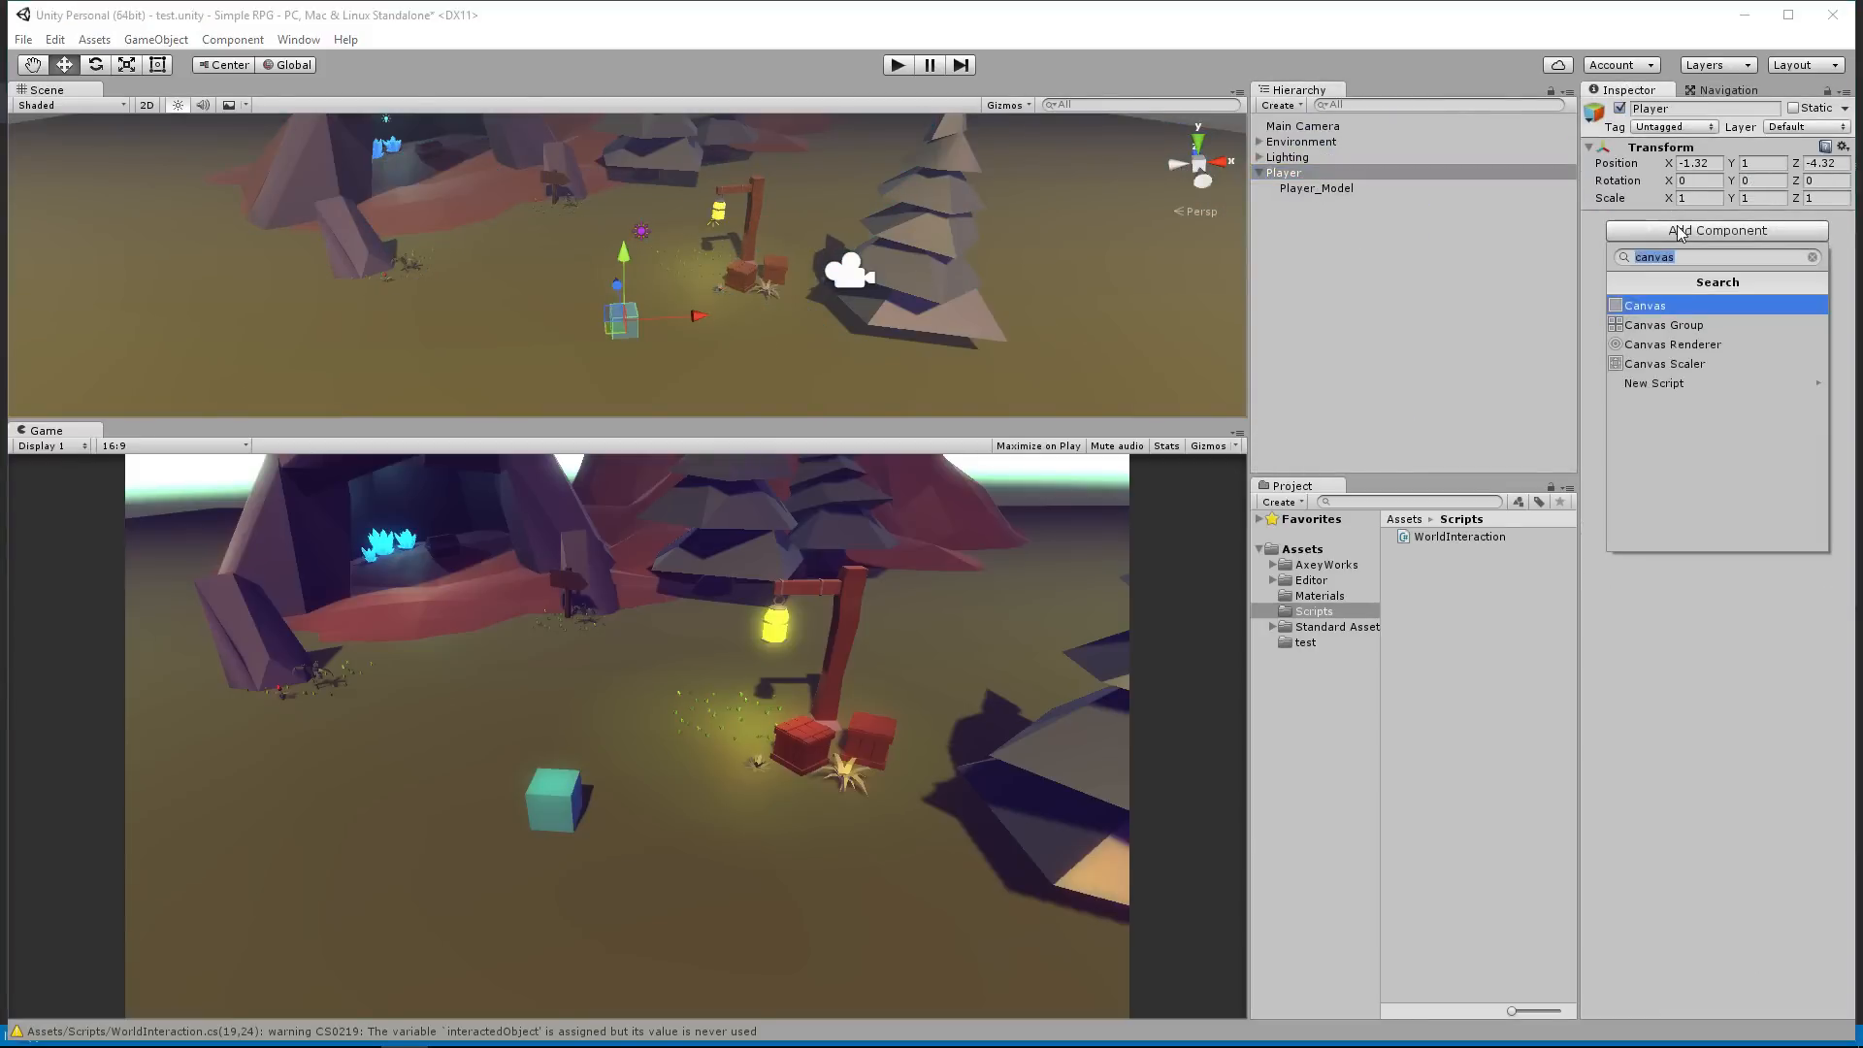
pyautogui.write('navmesh')
pyautogui.press('Return')
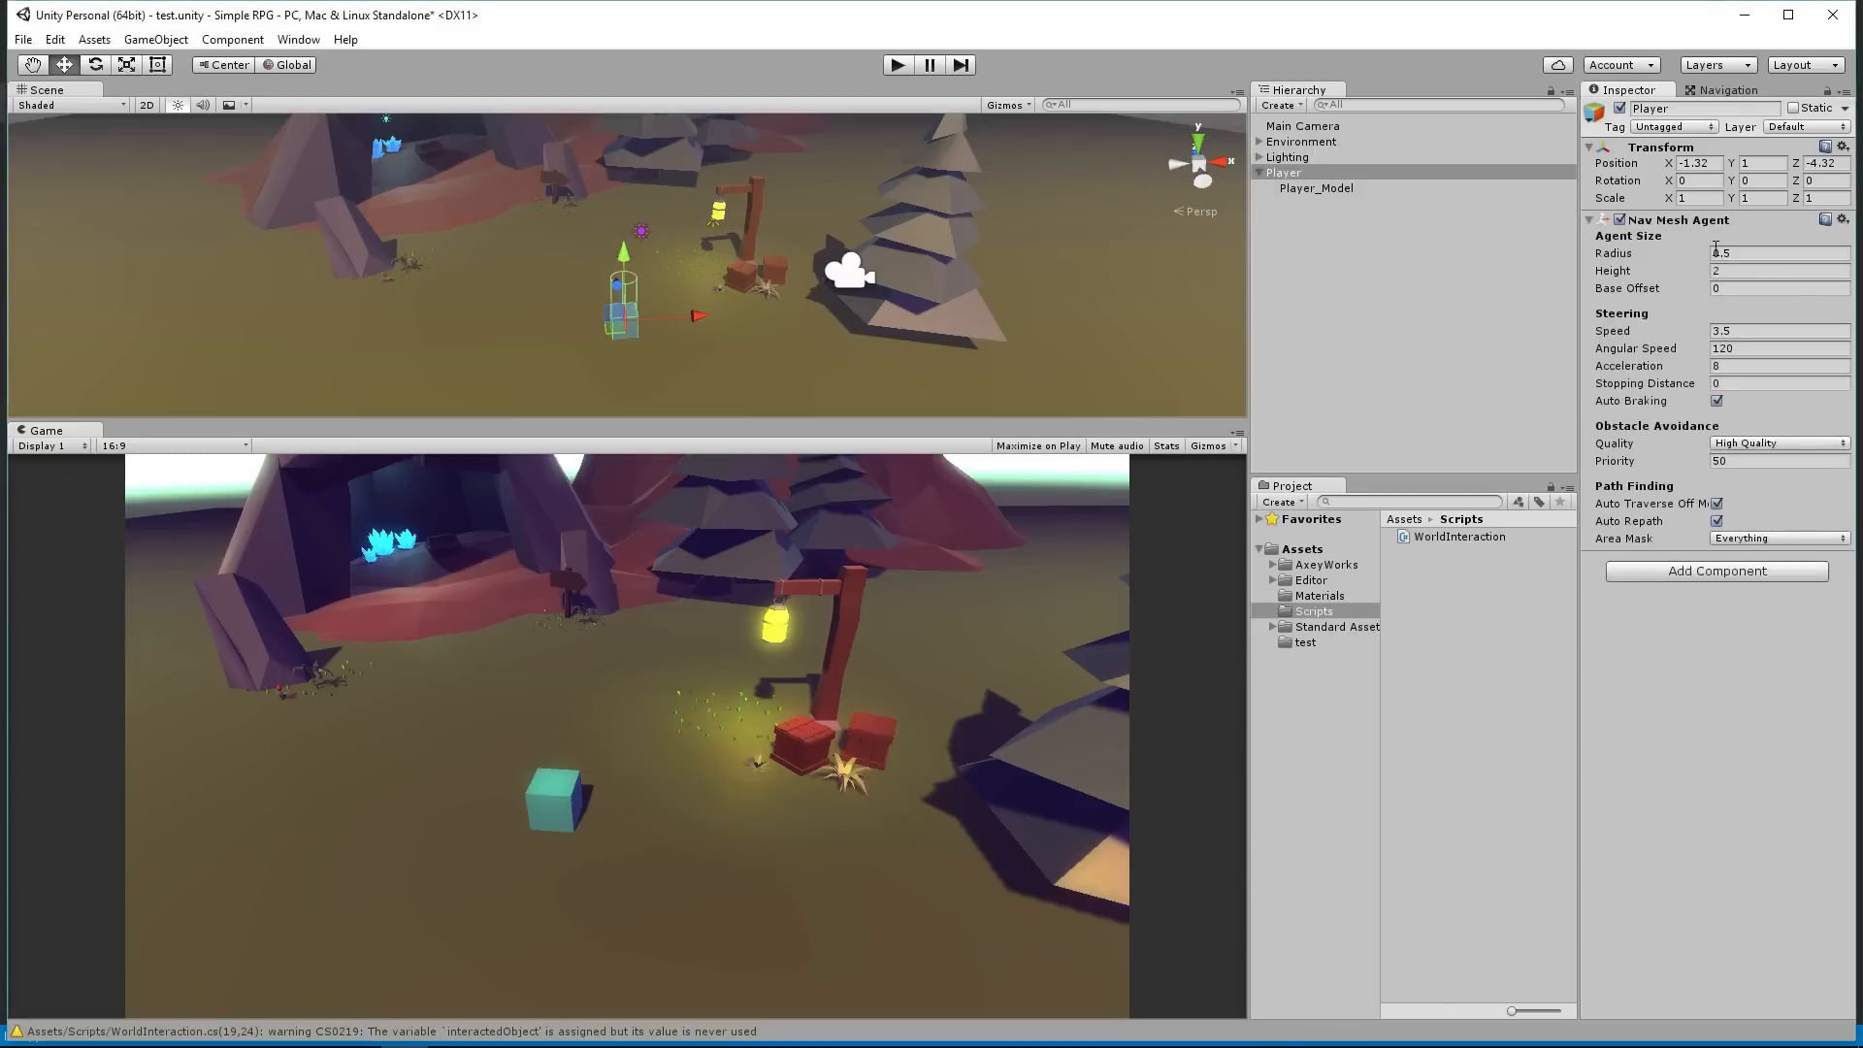
# Step: Remove the collider component from the Player_Model cube
pyautogui.click(1325, 187)
pyautogui.rightClick(1649, 259)
pyautogui.click(1728, 296)
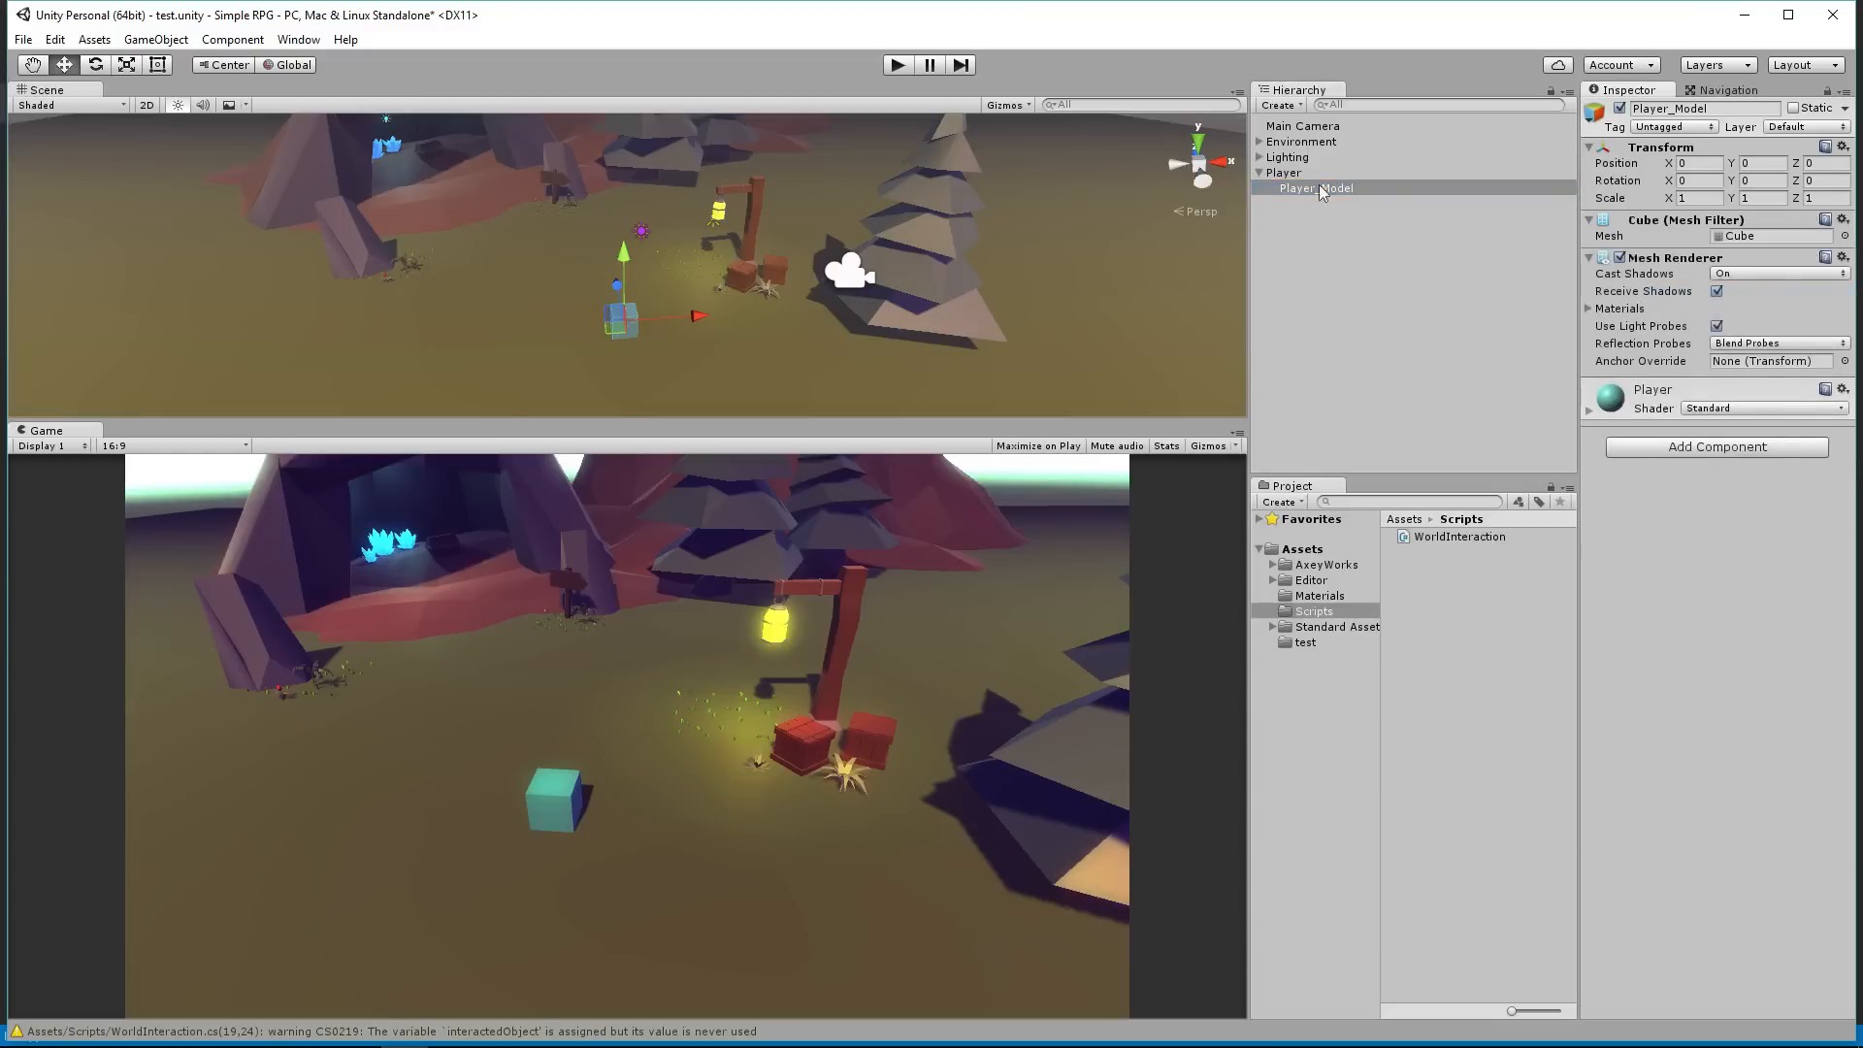
# Step: Set the Height of the Player's Nav Mesh Agent to 1
pyautogui.click(1306, 175)
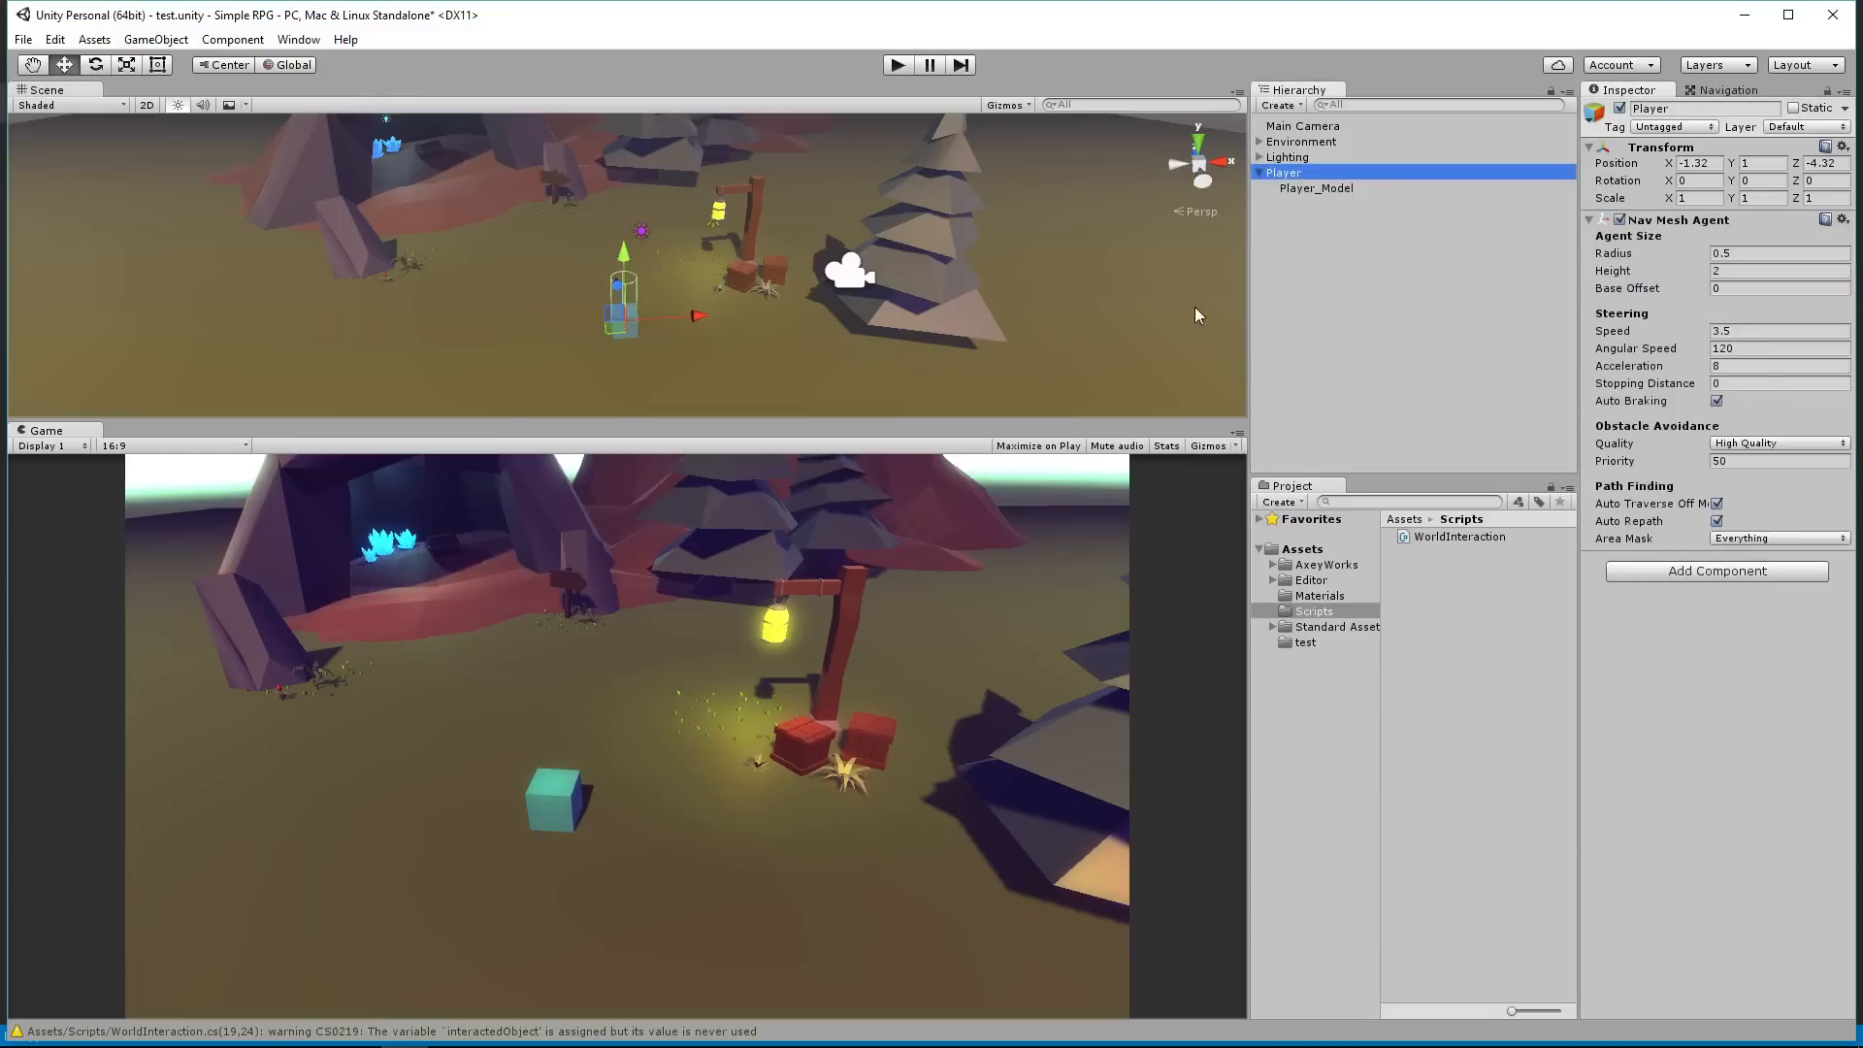
pyautogui.moveTo(895, 317); pyautogui.dragTo(815, 165, button='middle')
pyautogui.moveTo(815, 249); pyautogui.dragTo(777, 136, button='right')
pyautogui.moveTo(726, 283); pyautogui.dragTo(737, 235, button='middle')
pyautogui.scroll(3, 643, 160)
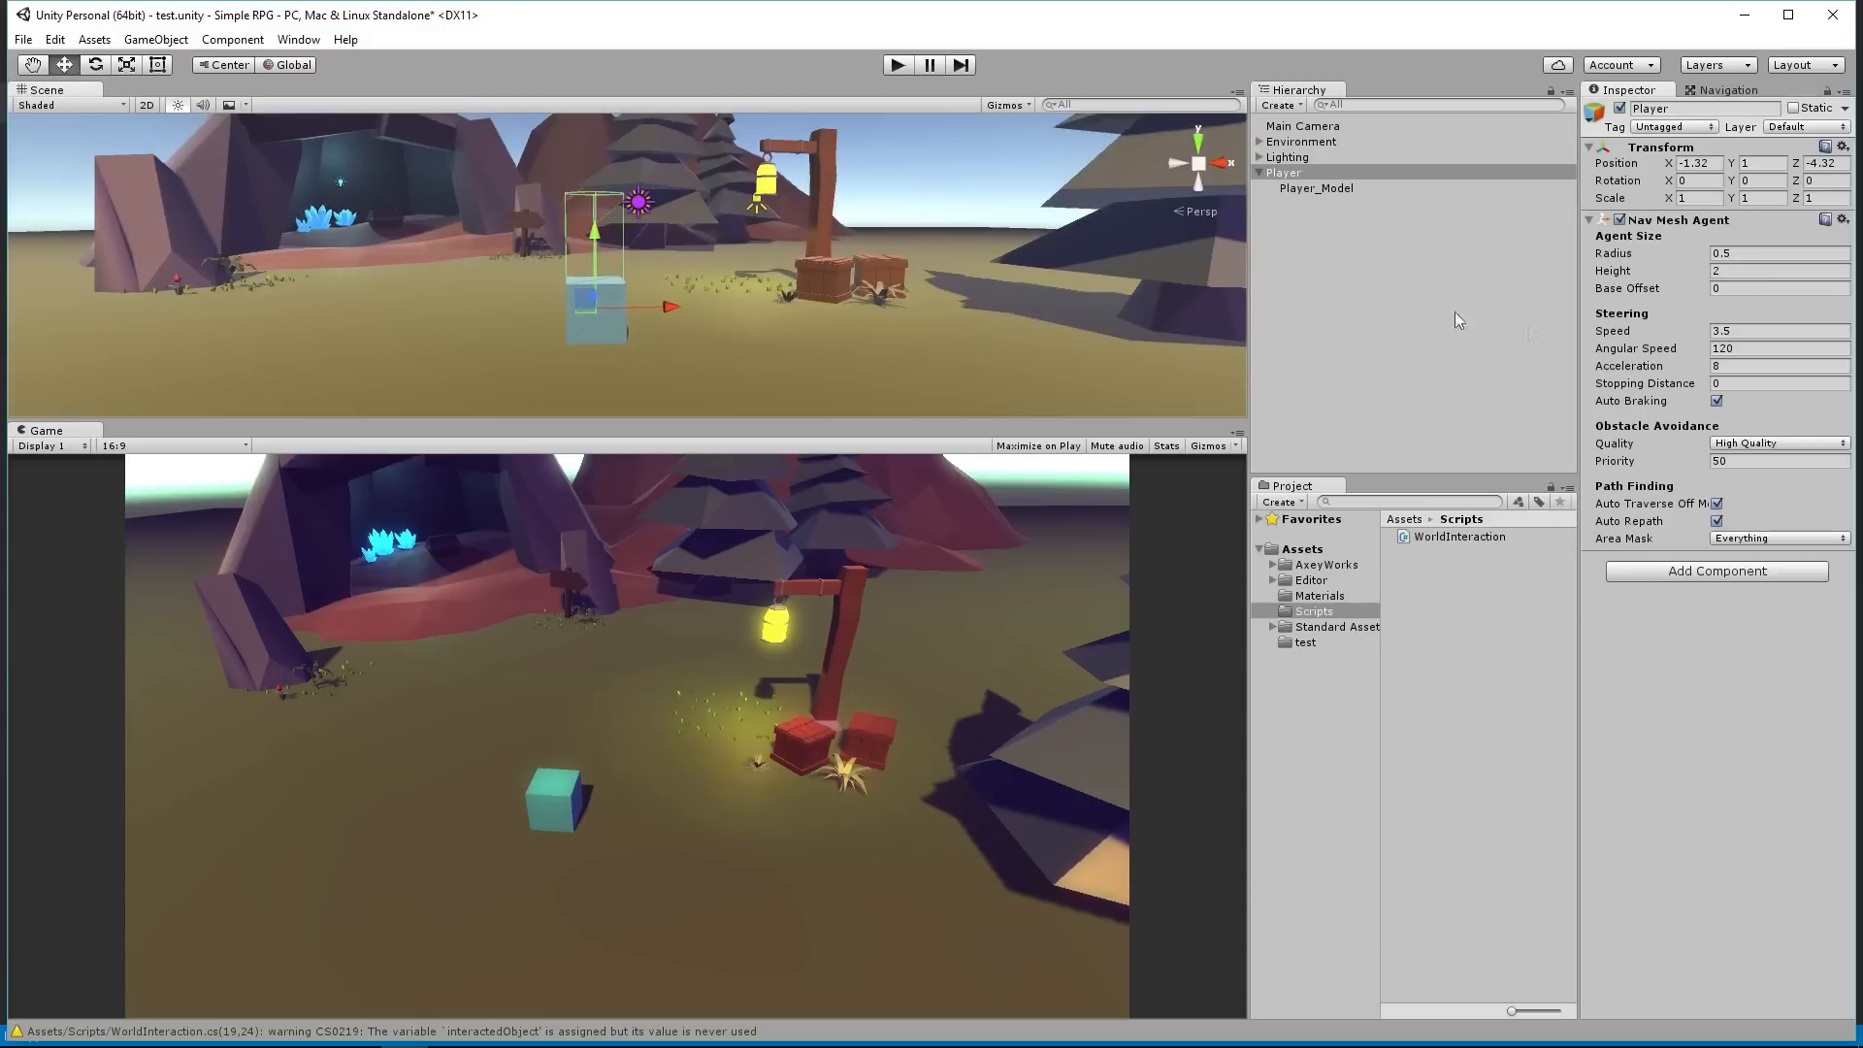
pyautogui.click(1736, 269)
pyautogui.write('1')
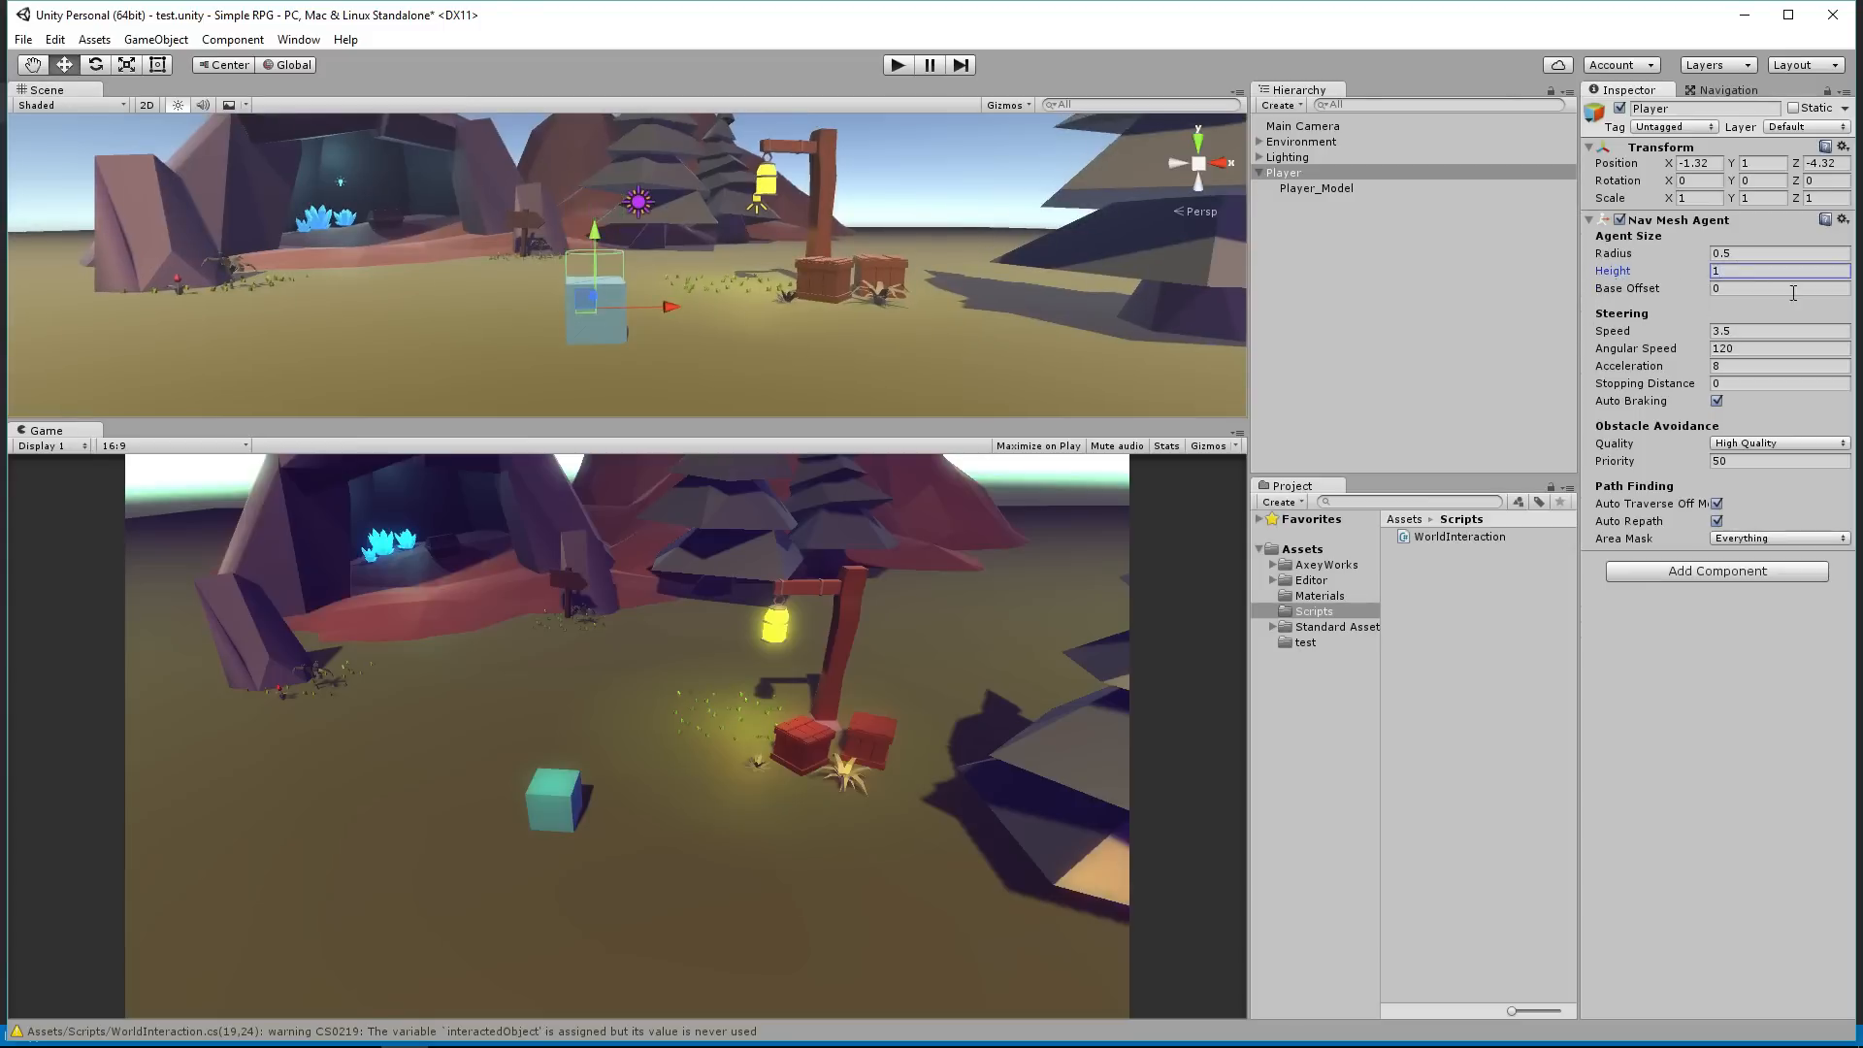
# Step: Set the Nav Mesh Agent's Base Offset to 0.5 and check how the agent outline fits the player cube
pyautogui.press('Tab')
pyautogui.write('-')
pyautogui.write('5')
pyautogui.press('BackSpace')
pyautogui.press('BackSpace')
pyautogui.press('BackSpace')
pyautogui.write('.5')
pyautogui.press('Return')
pyautogui.moveTo(854, 382); pyautogui.dragTo(1084, 352, button='middle')
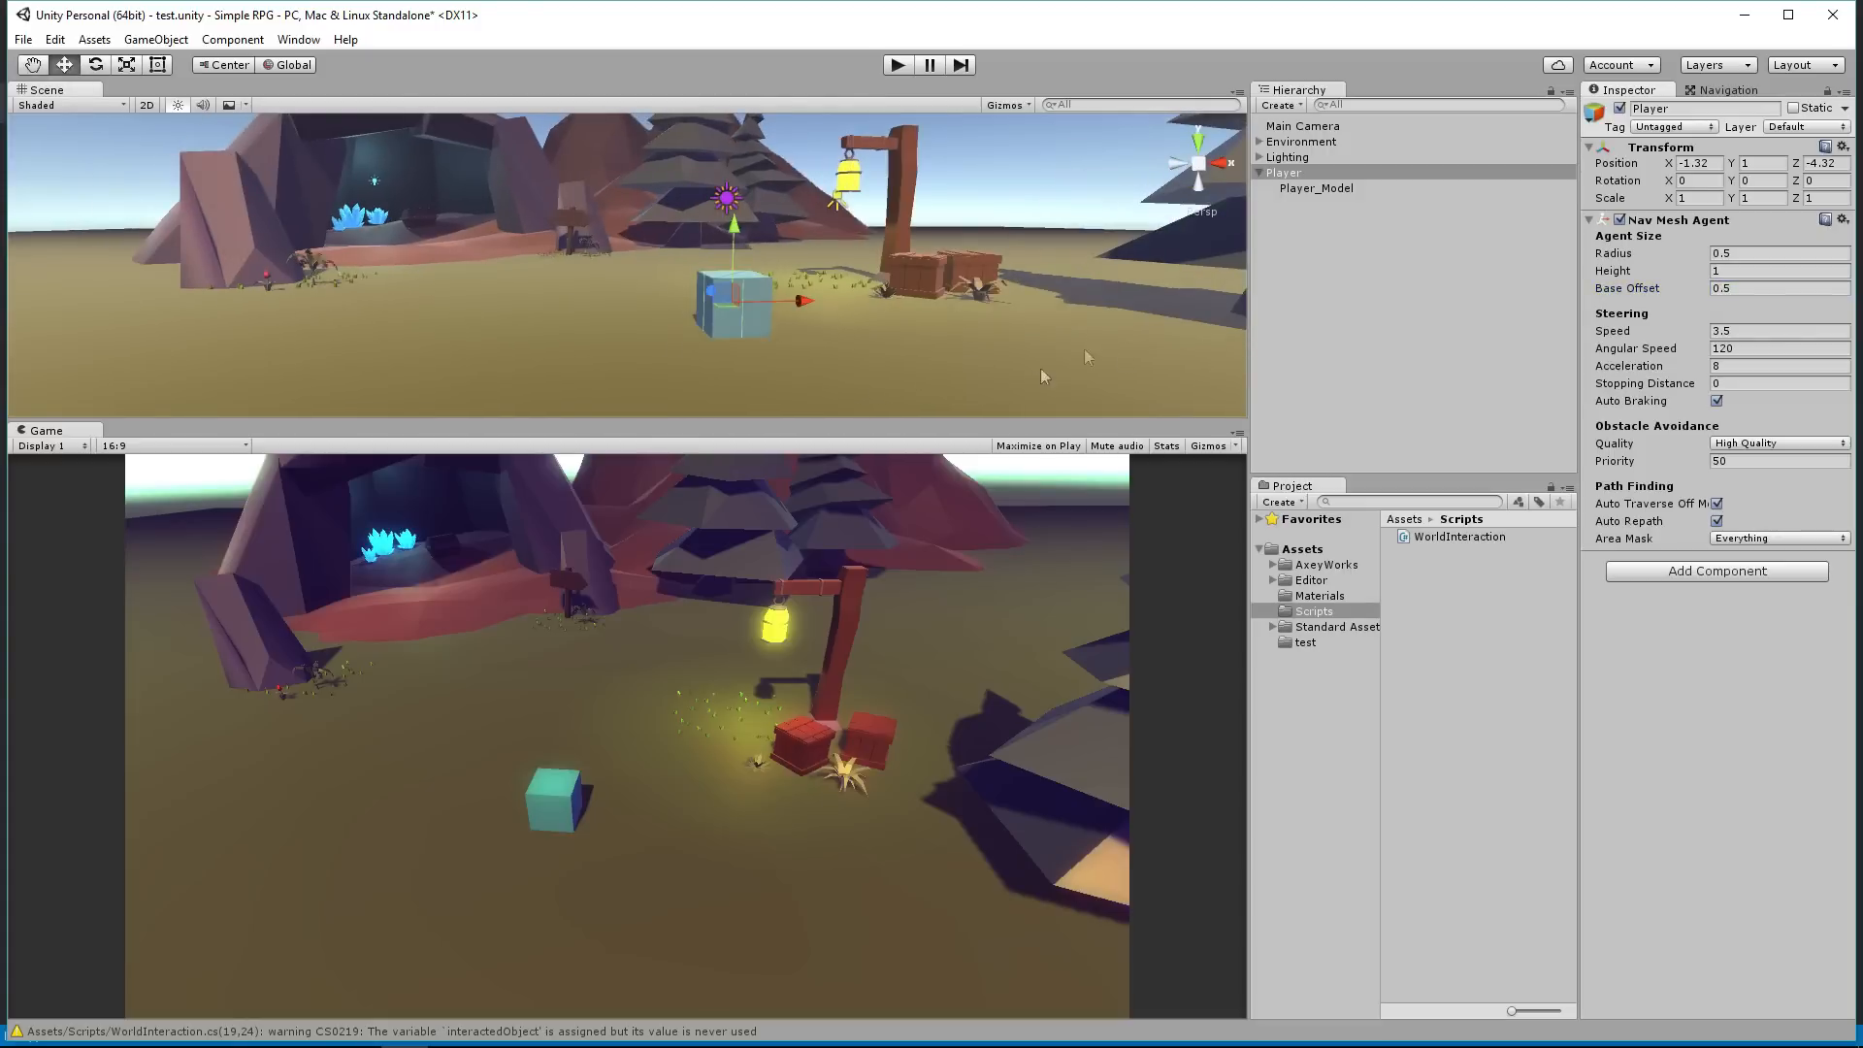
pyautogui.scroll(5, 1073, 329)
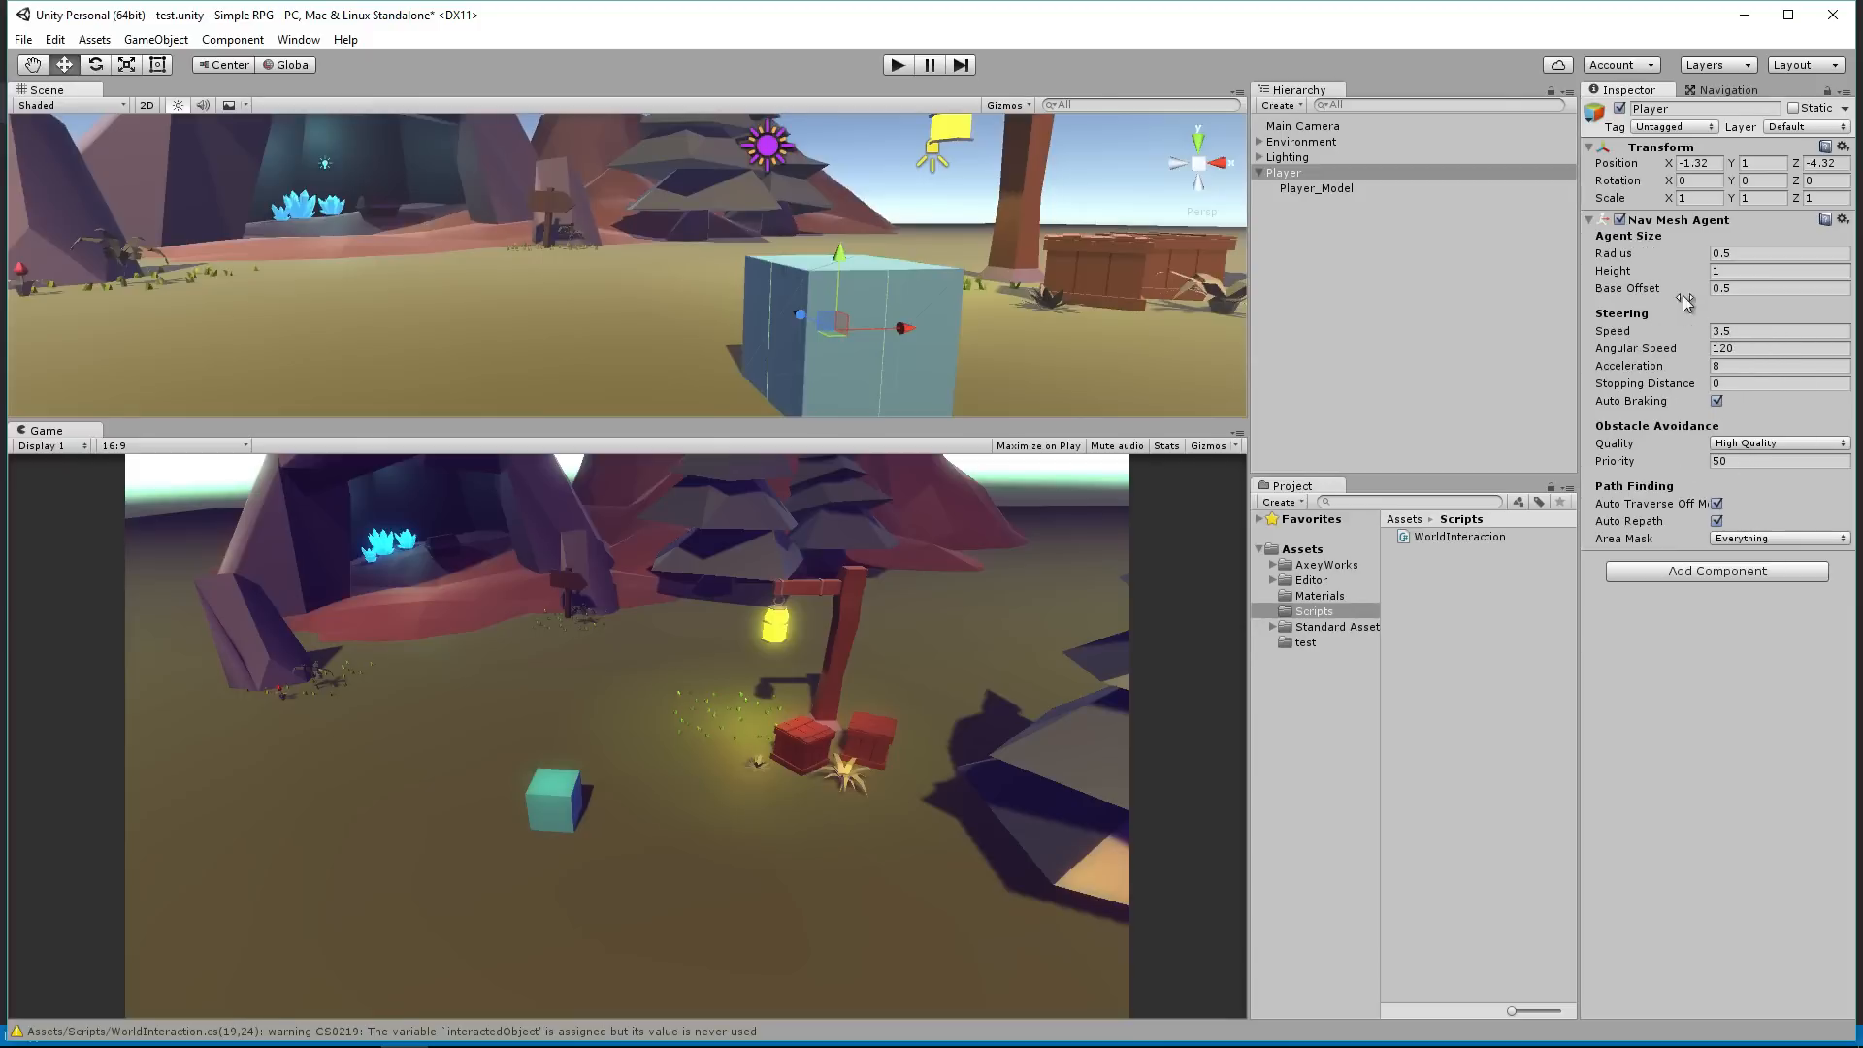
pyautogui.moveTo(873, 292); pyautogui.dragTo(970, 284, button='right')
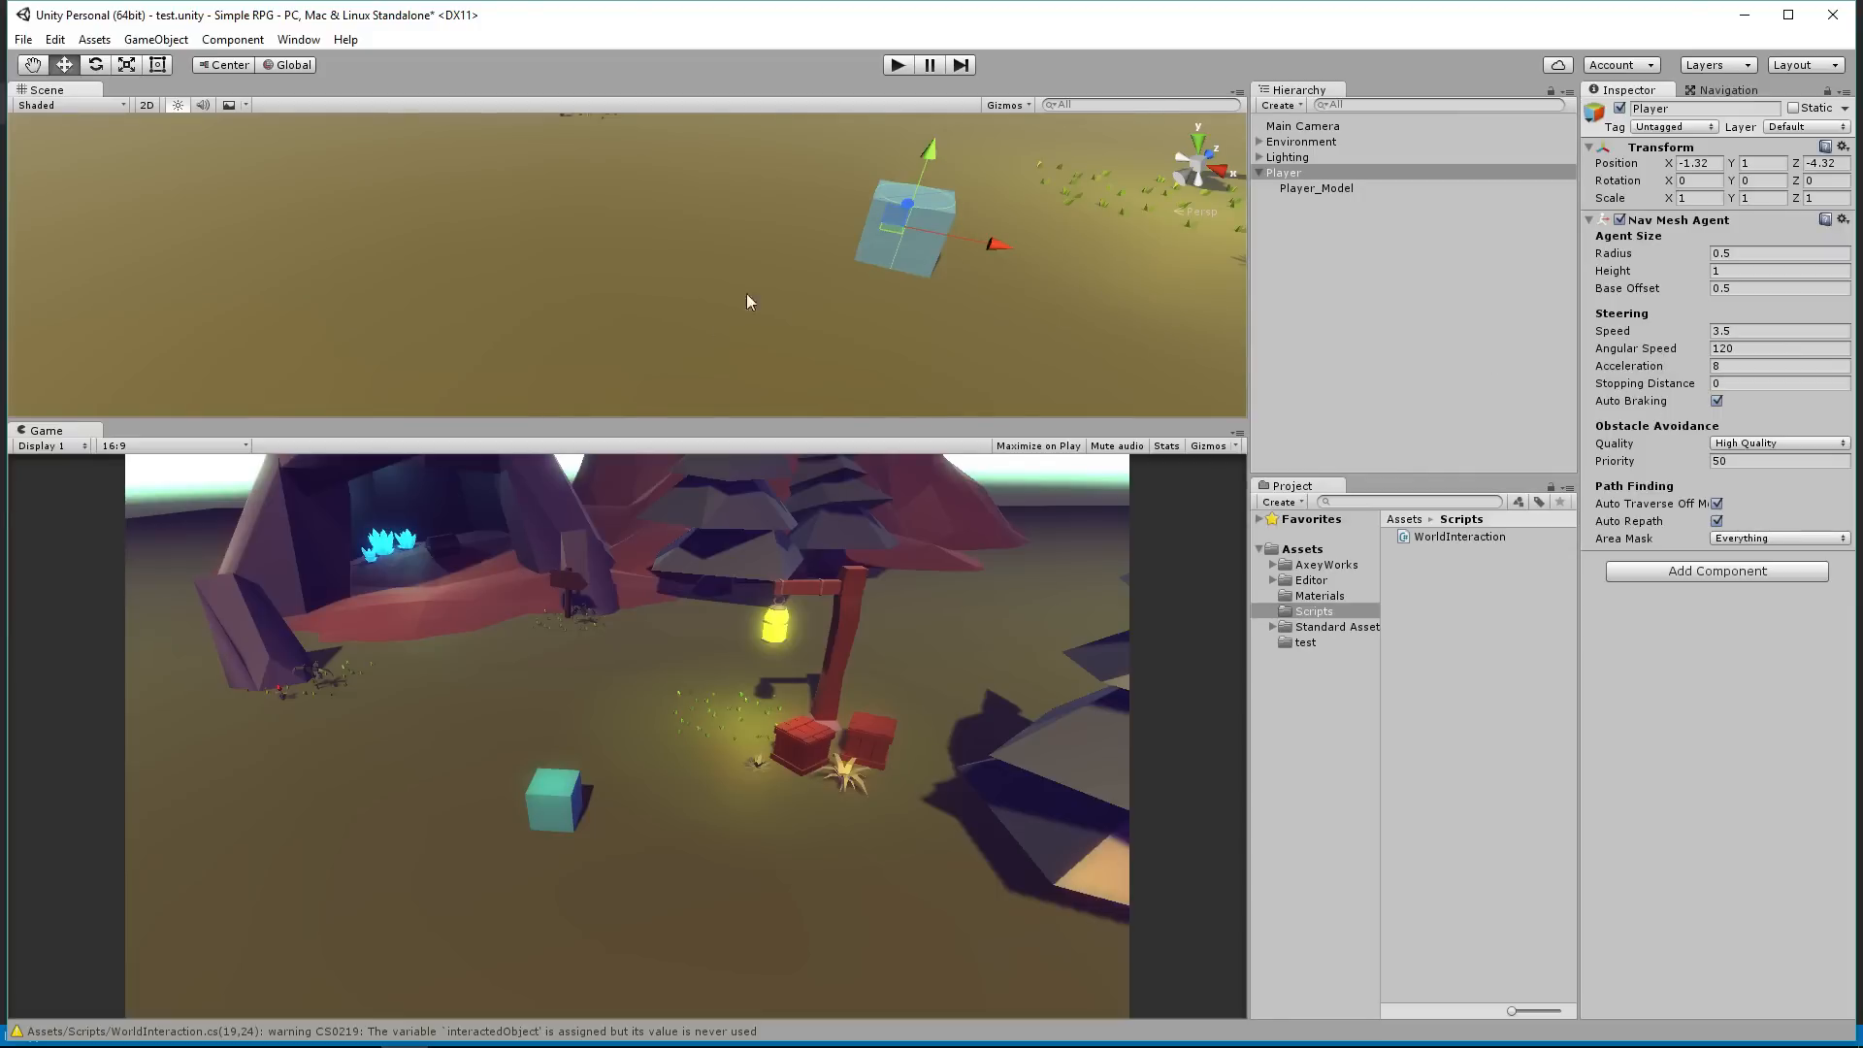
pyautogui.scroll(-10, 681, 316)
pyautogui.moveTo(876, 247); pyautogui.dragTo(658, 311, button='middle')
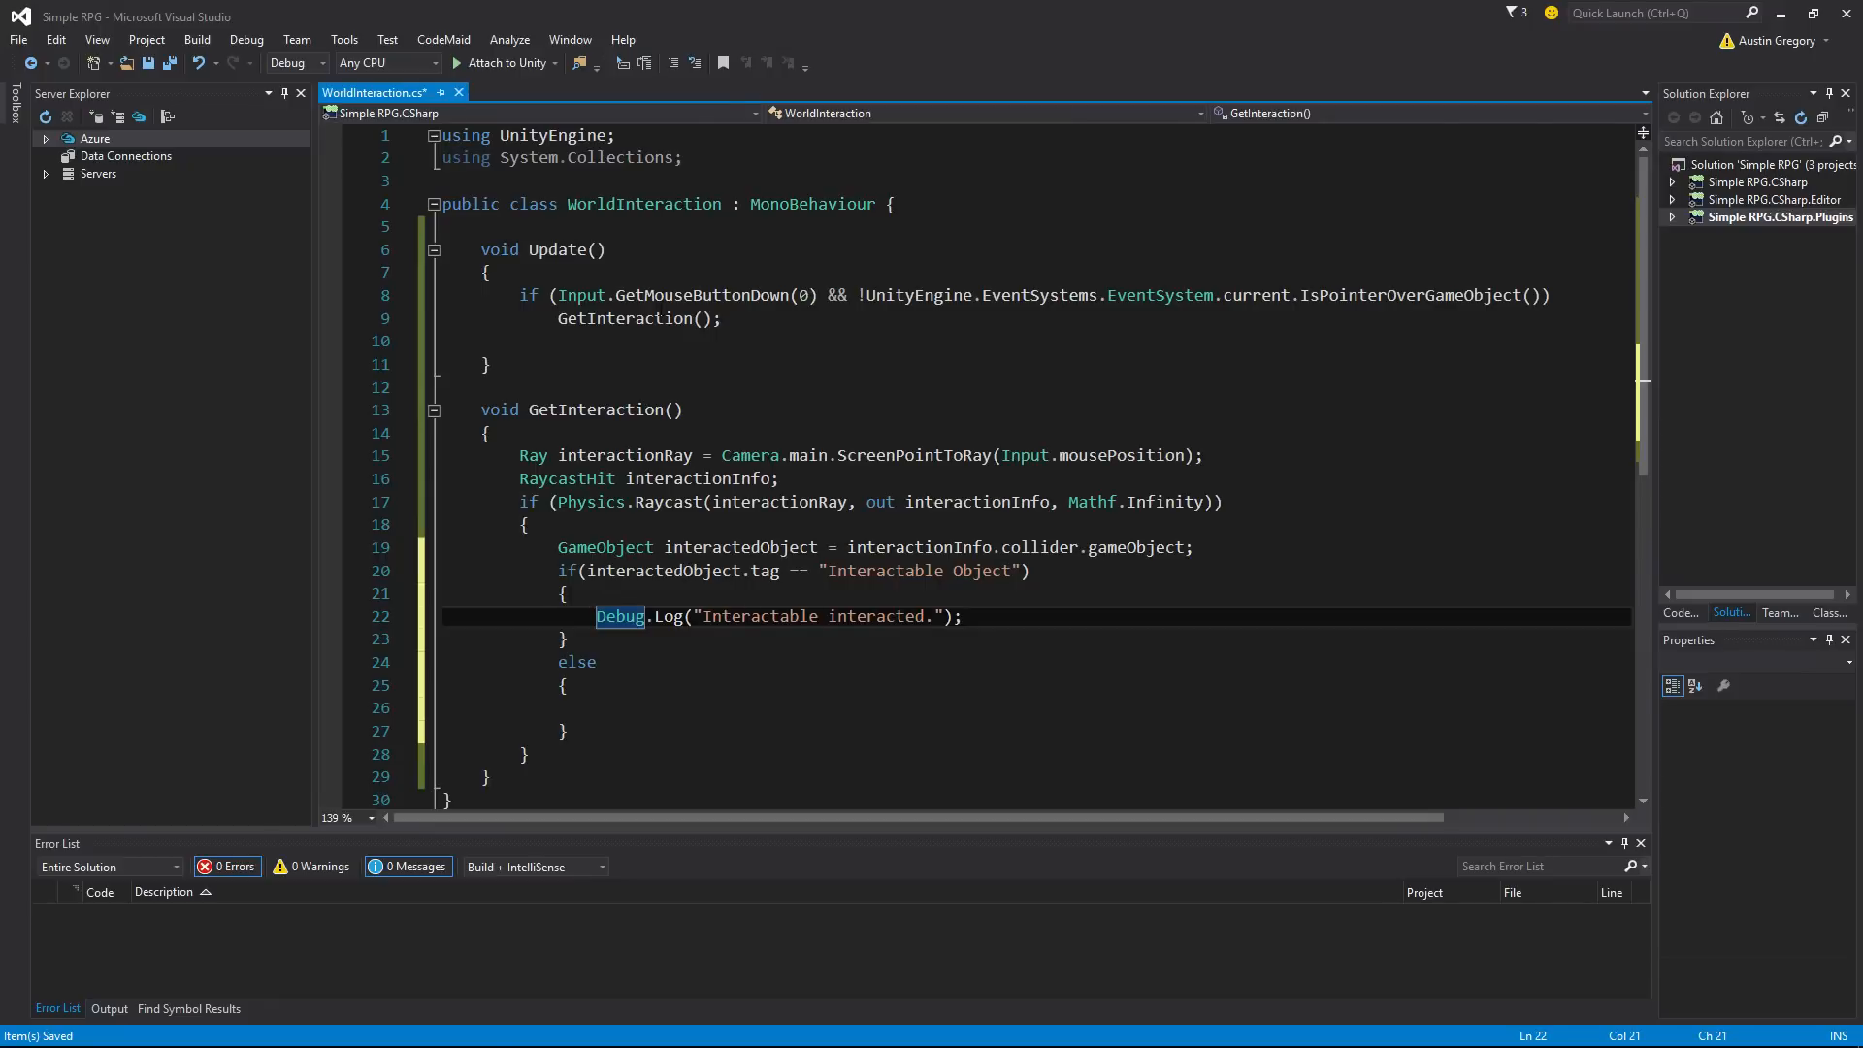
# Step: Switch to Visual Studio and declare a NavMeshAgent field named playerAgent at the top of the WorldInteraction class
pyautogui.click(597, 225)
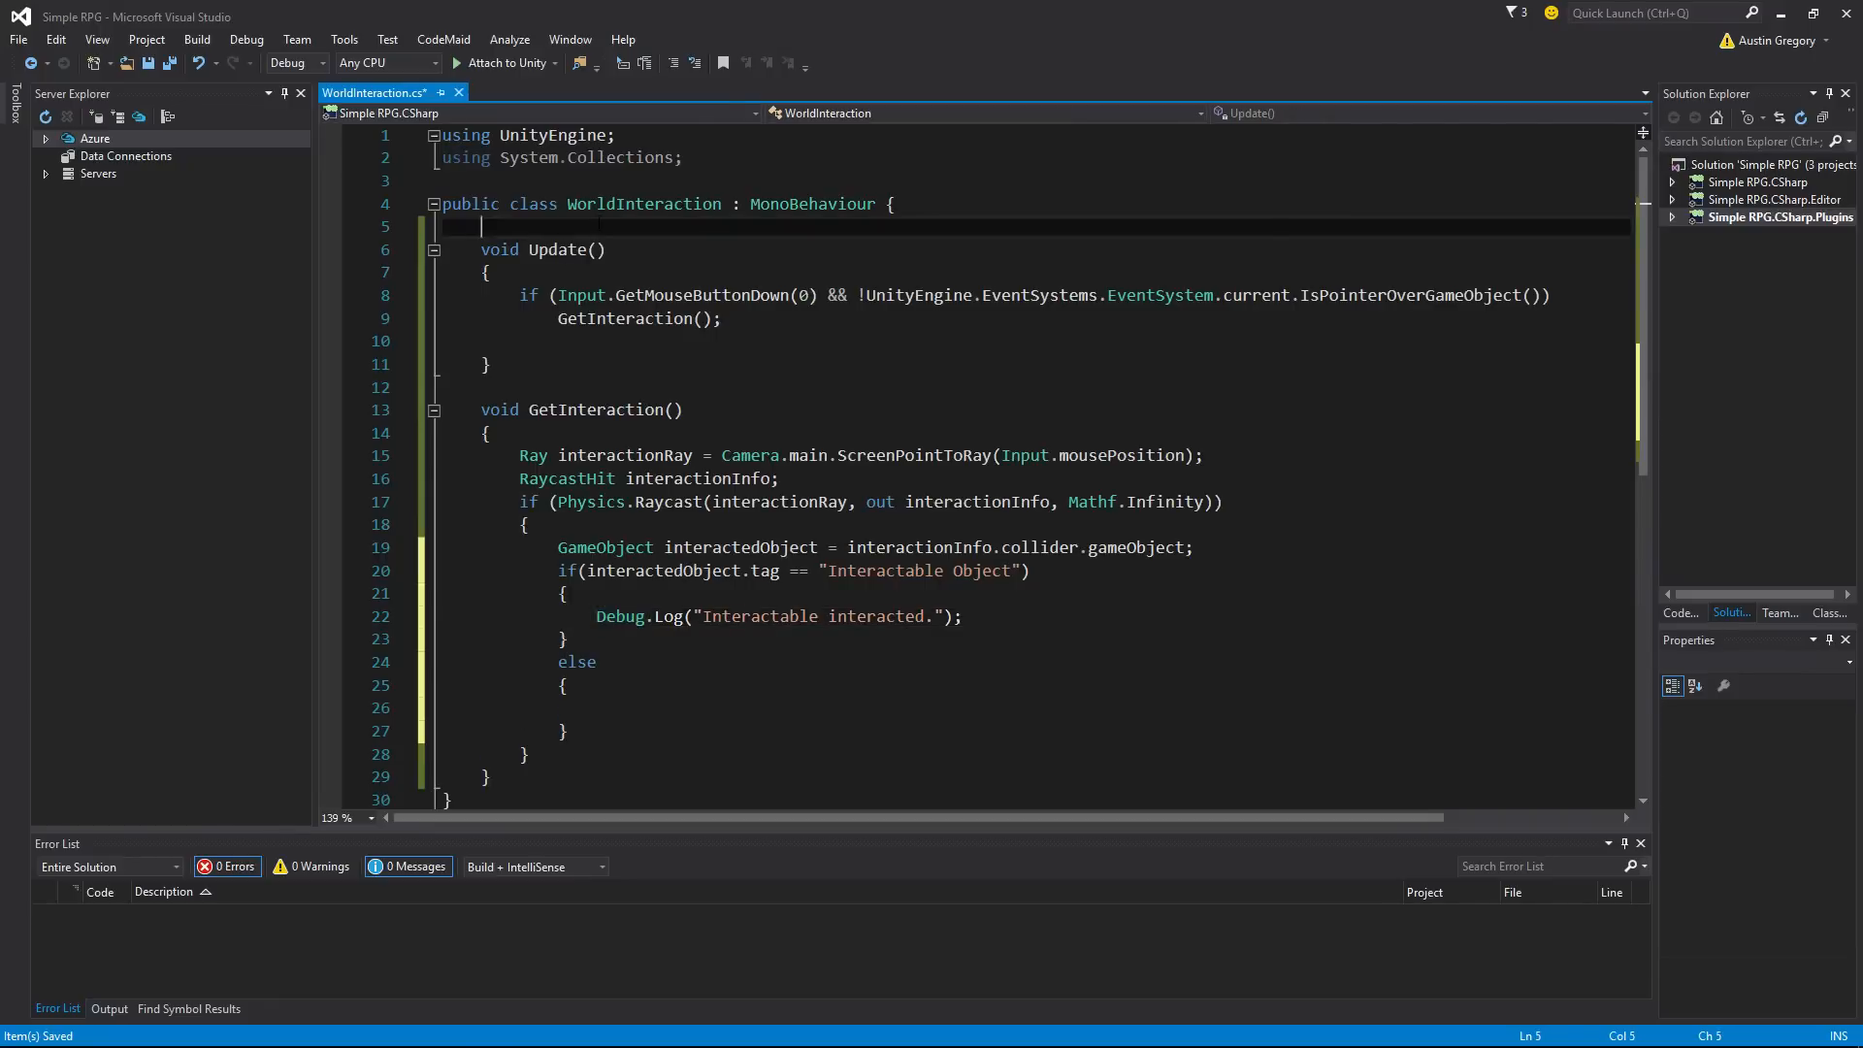
pyautogui.press('Return')
pyautogui.press('Return')
pyautogui.press('Up')
pyautogui.press('Up')
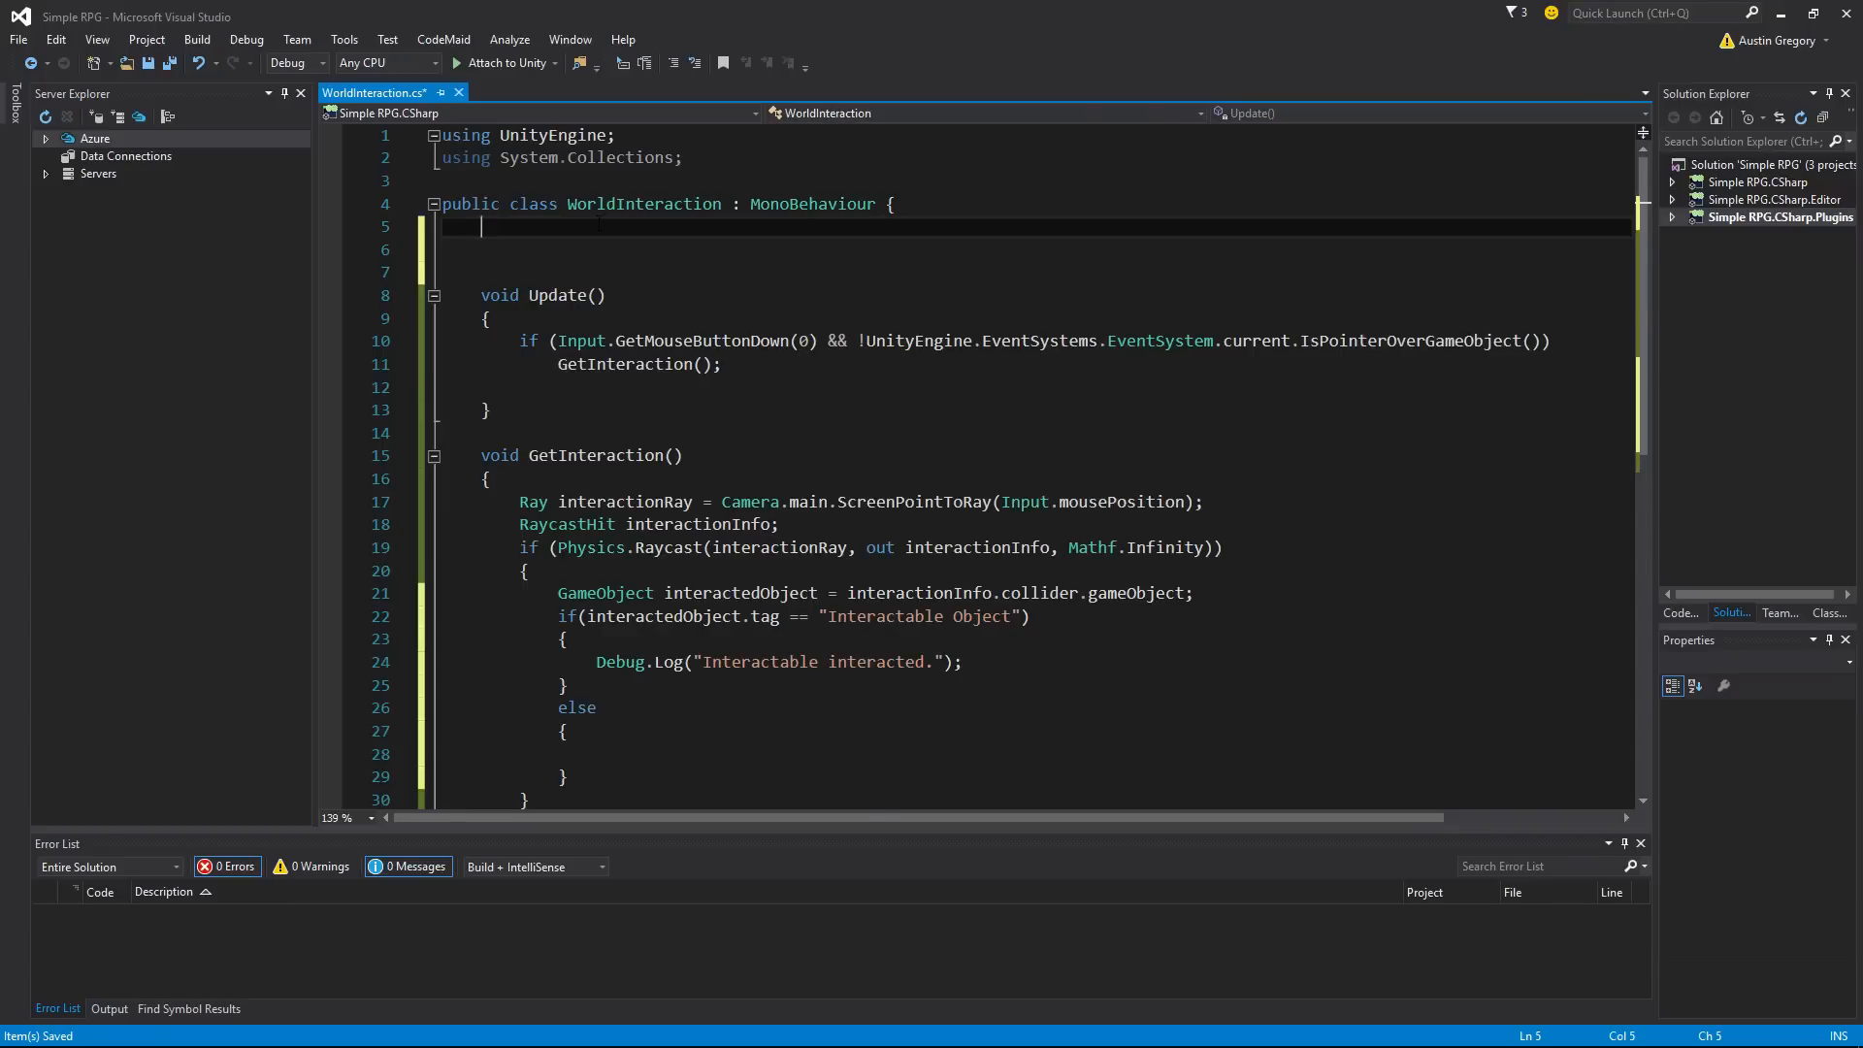
pyautogui.write('NavMeshAgent')
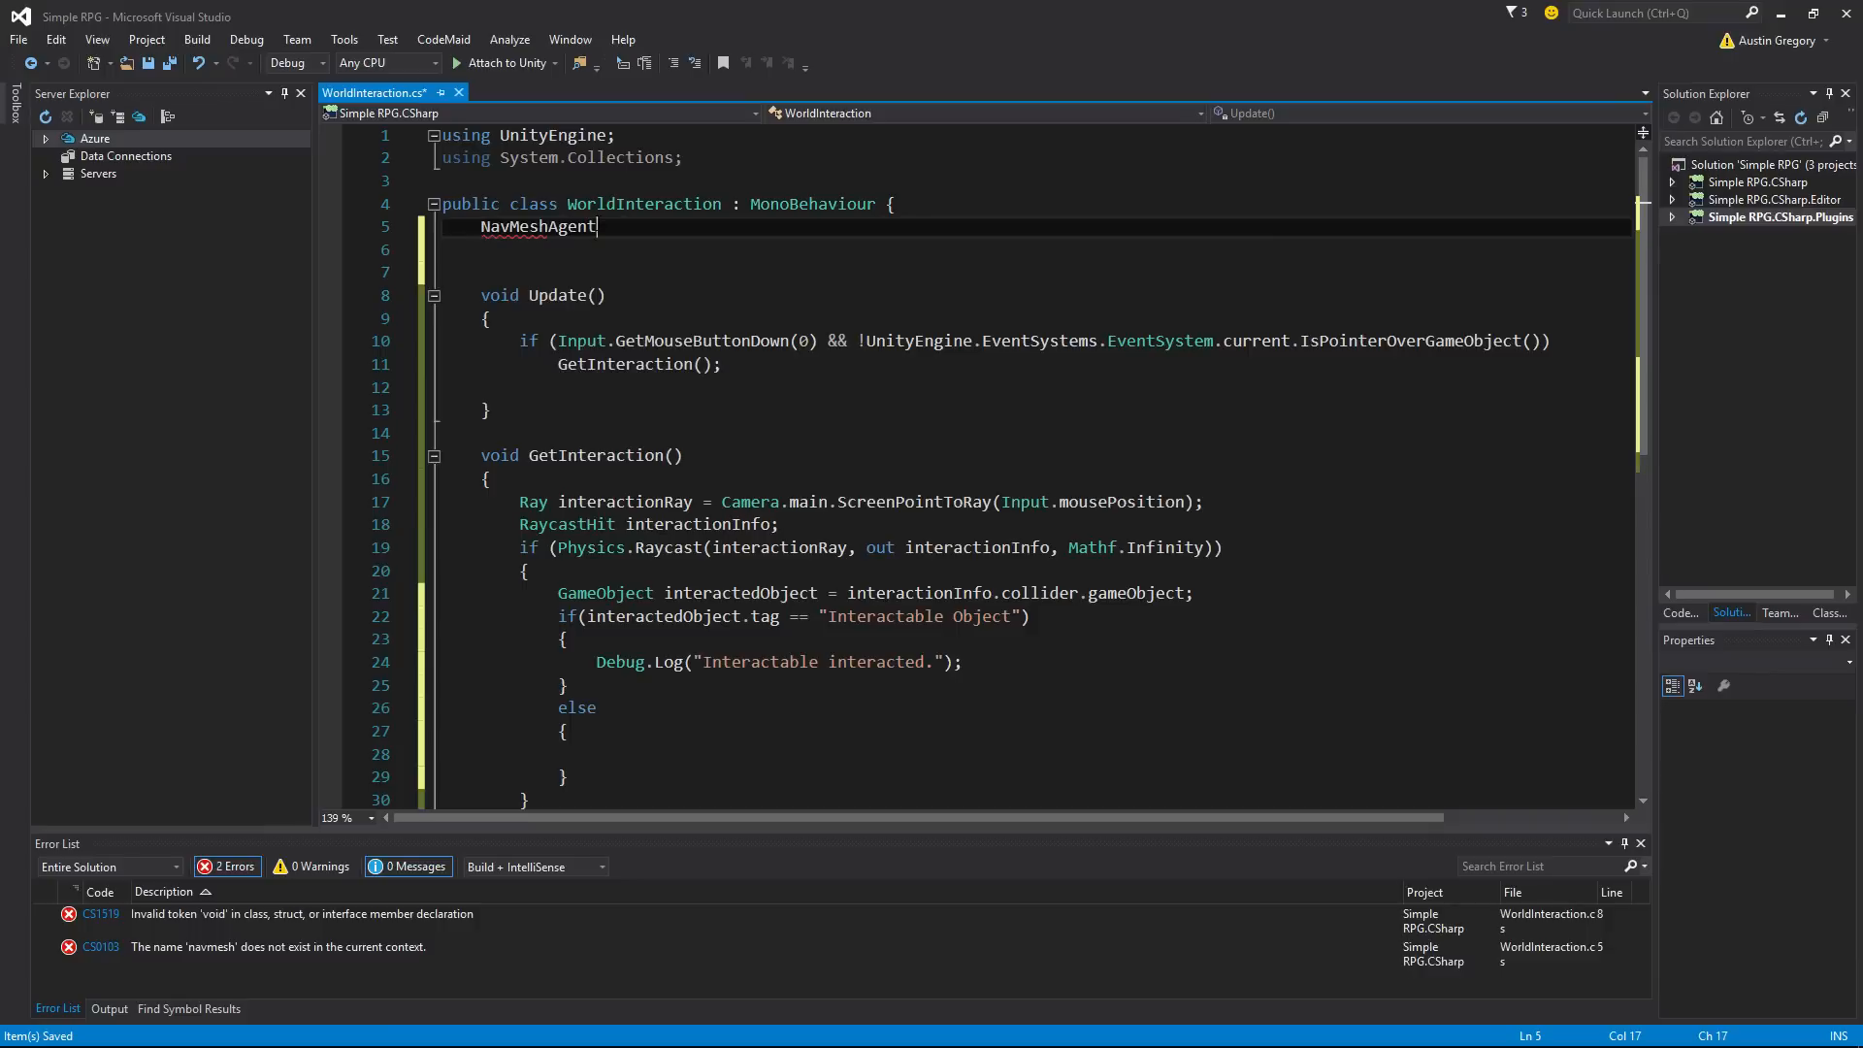
pyautogui.write(' playerAgent;')
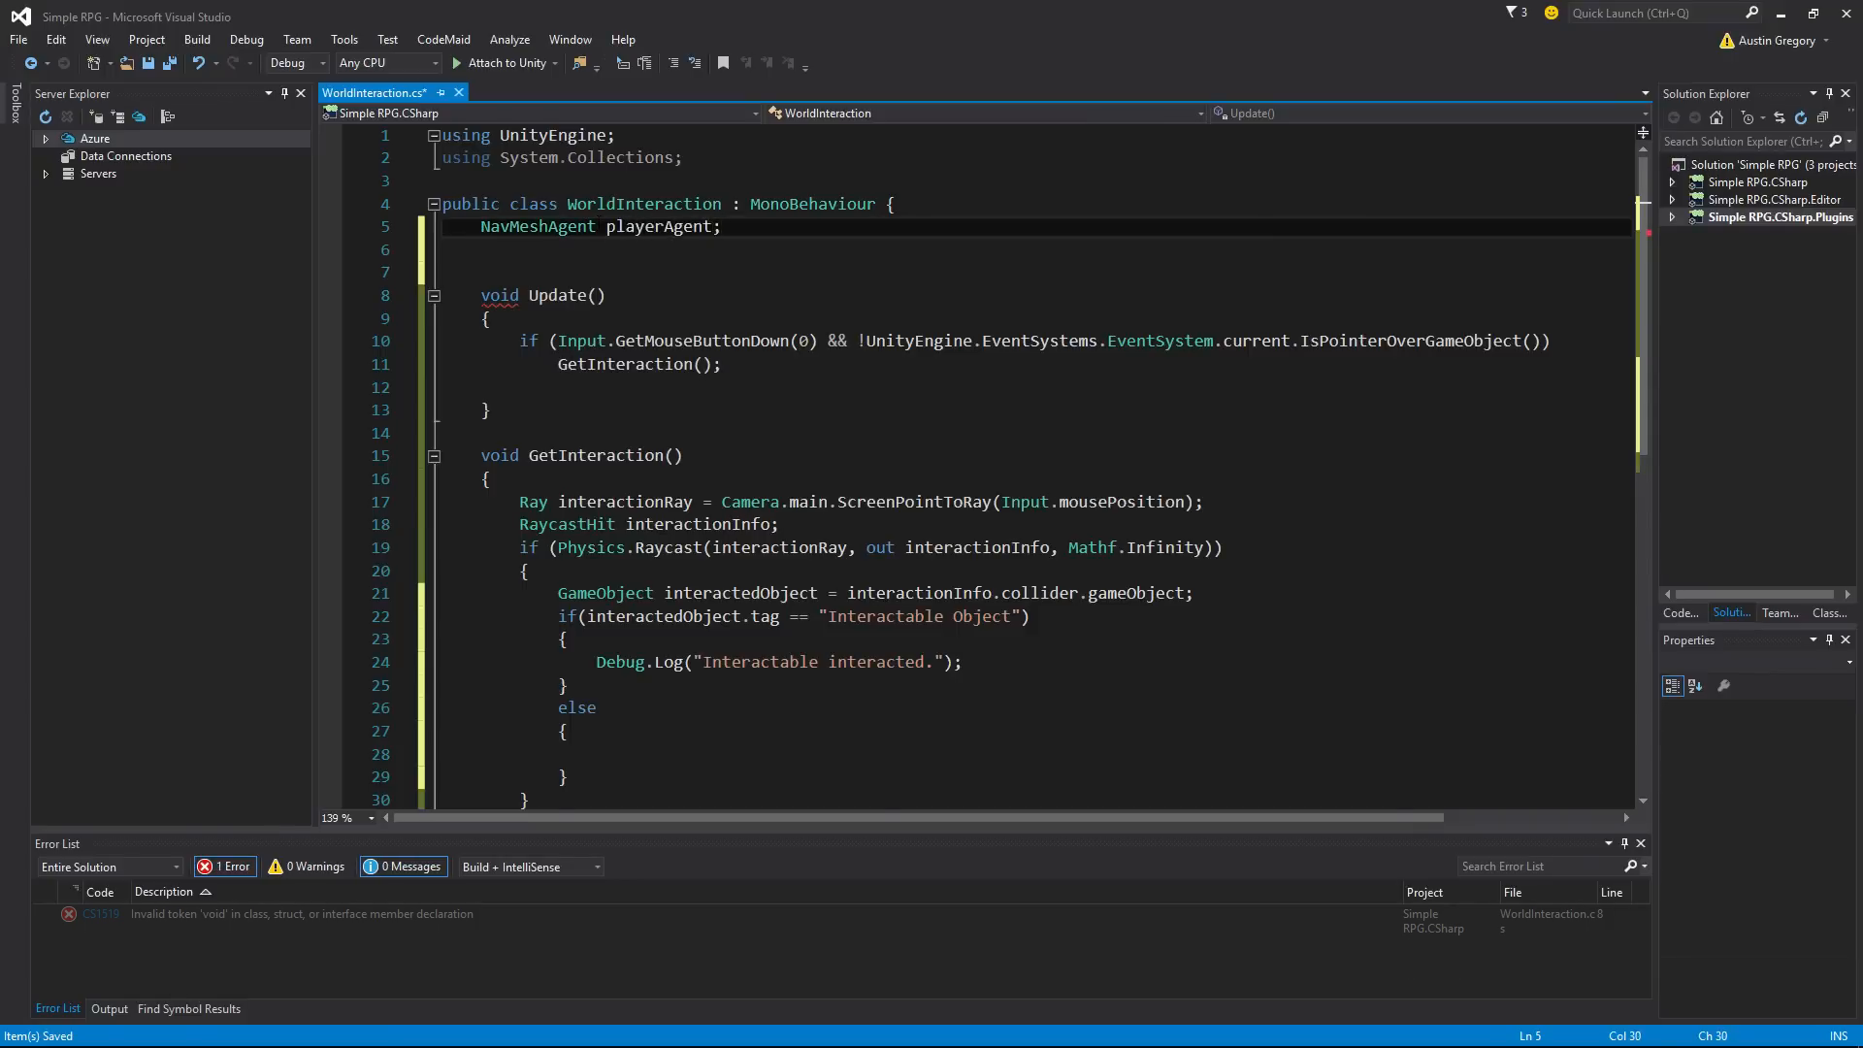
# Step: Add an empty void Start() method between the playerAgent field and Update
pyautogui.press('Down')
pyautogui.press('Down')
pyautogui.press('Down')
pyautogui.press('Down')
pyautogui.press('Down')
pyautogui.press('Up')
pyautogui.press('Up')
pyautogui.press('Up')
pyautogui.press('Up')
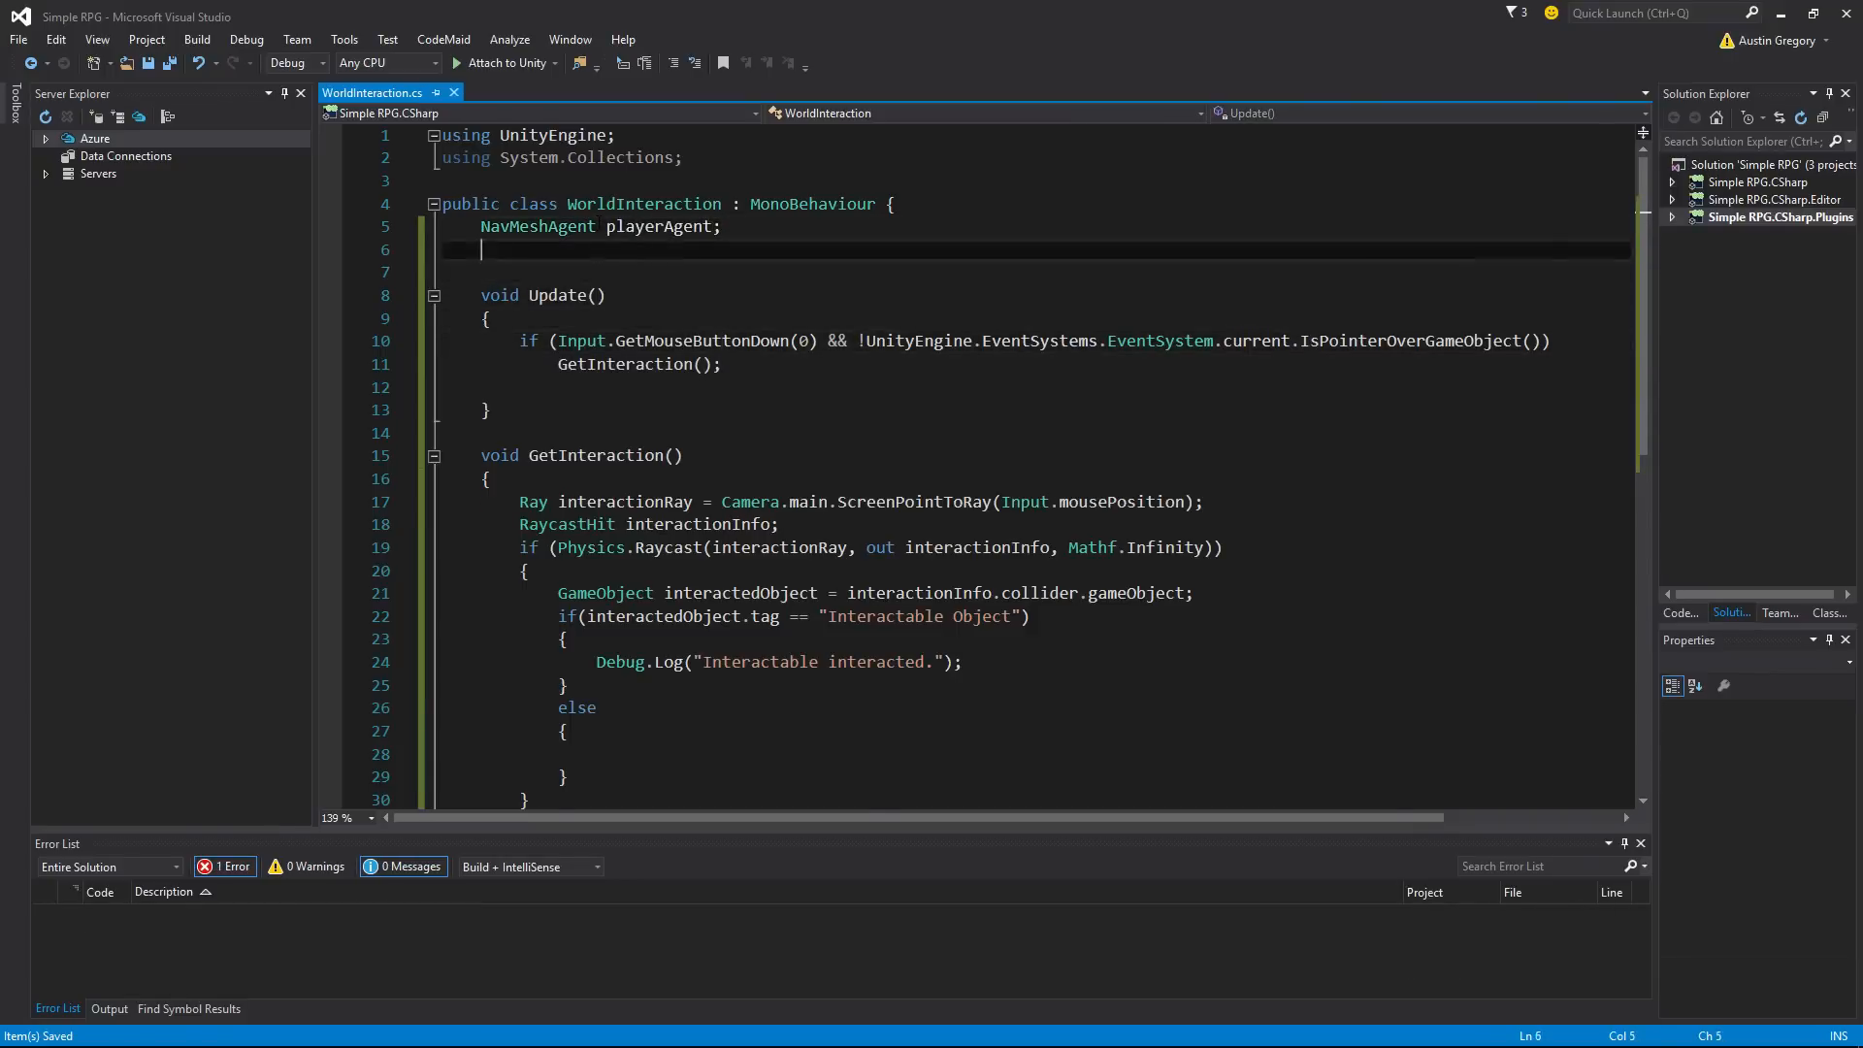
pyautogui.press('Return')
pyautogui.write('void S')
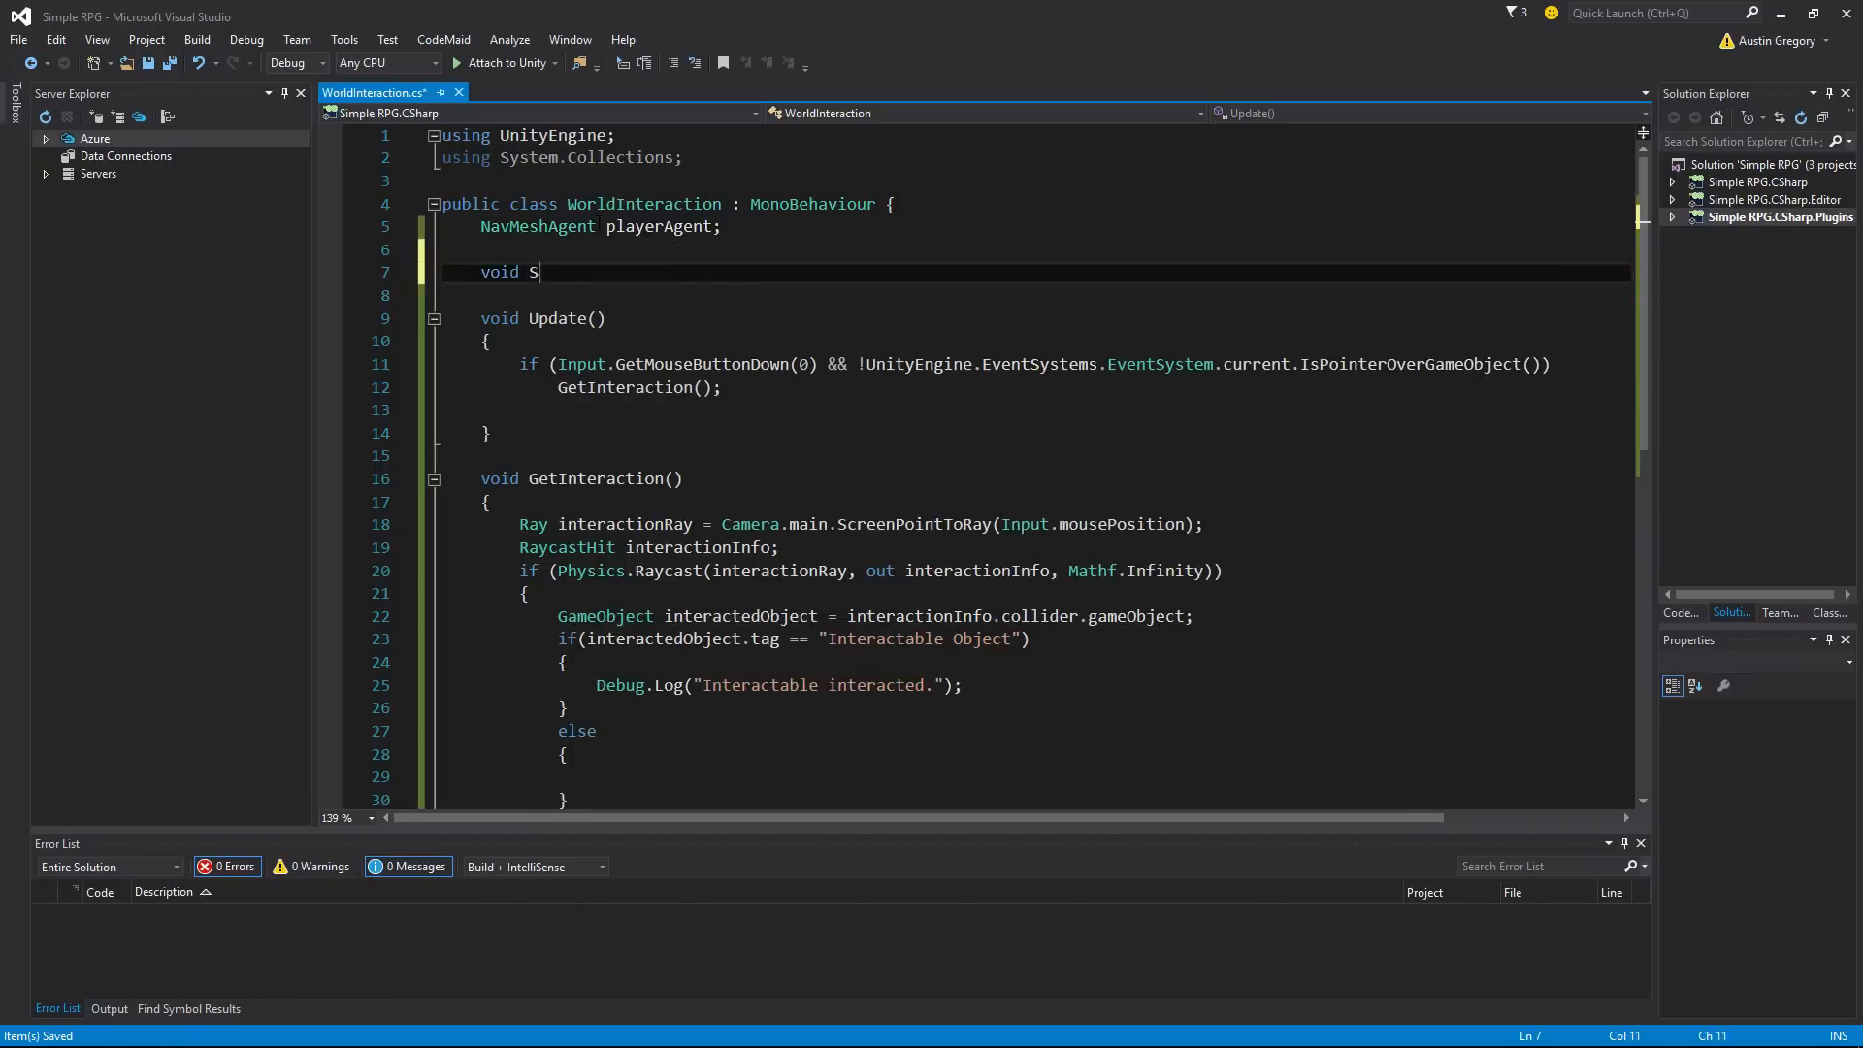
pyautogui.write('tart()')
pyautogui.press('Return')
pyautogui.write('{')
pyautogui.press('Return')
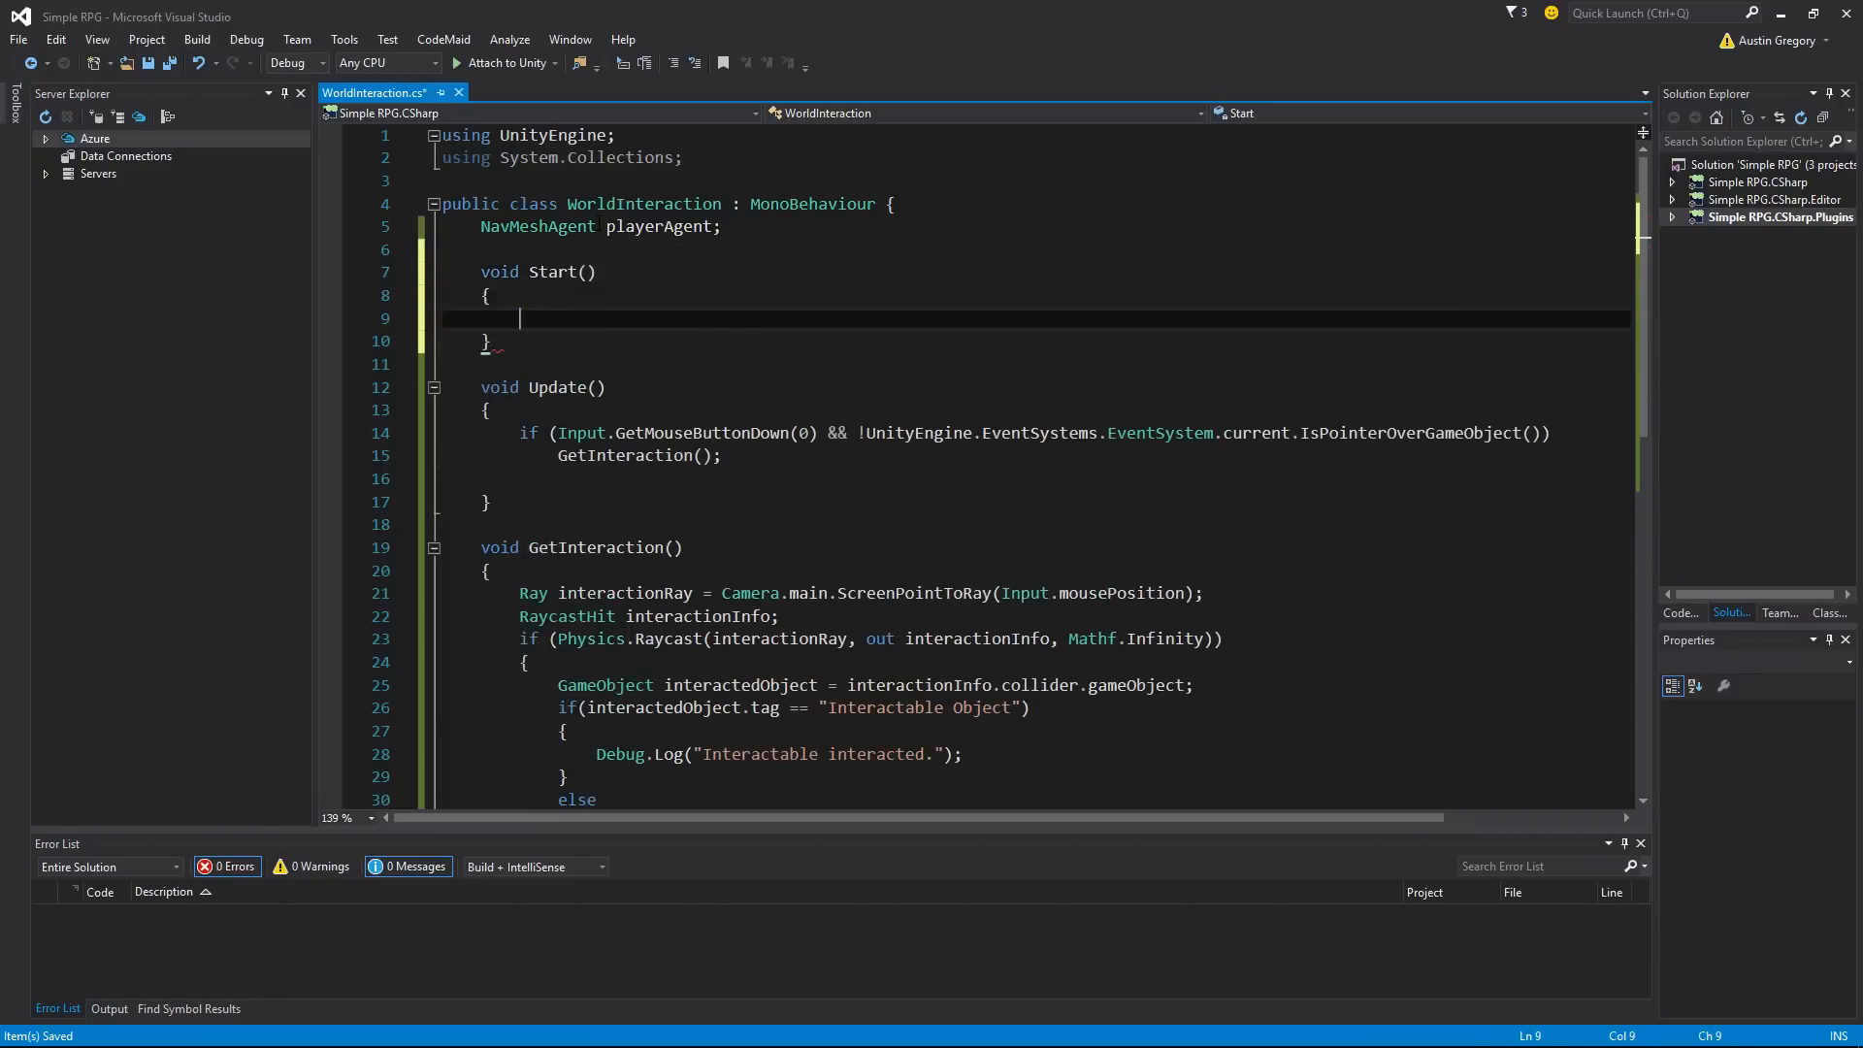
# Step: Assign GetComponent<NavMeshAgent>() to playerAgent inside Start and save the script
pyautogui.write('player')
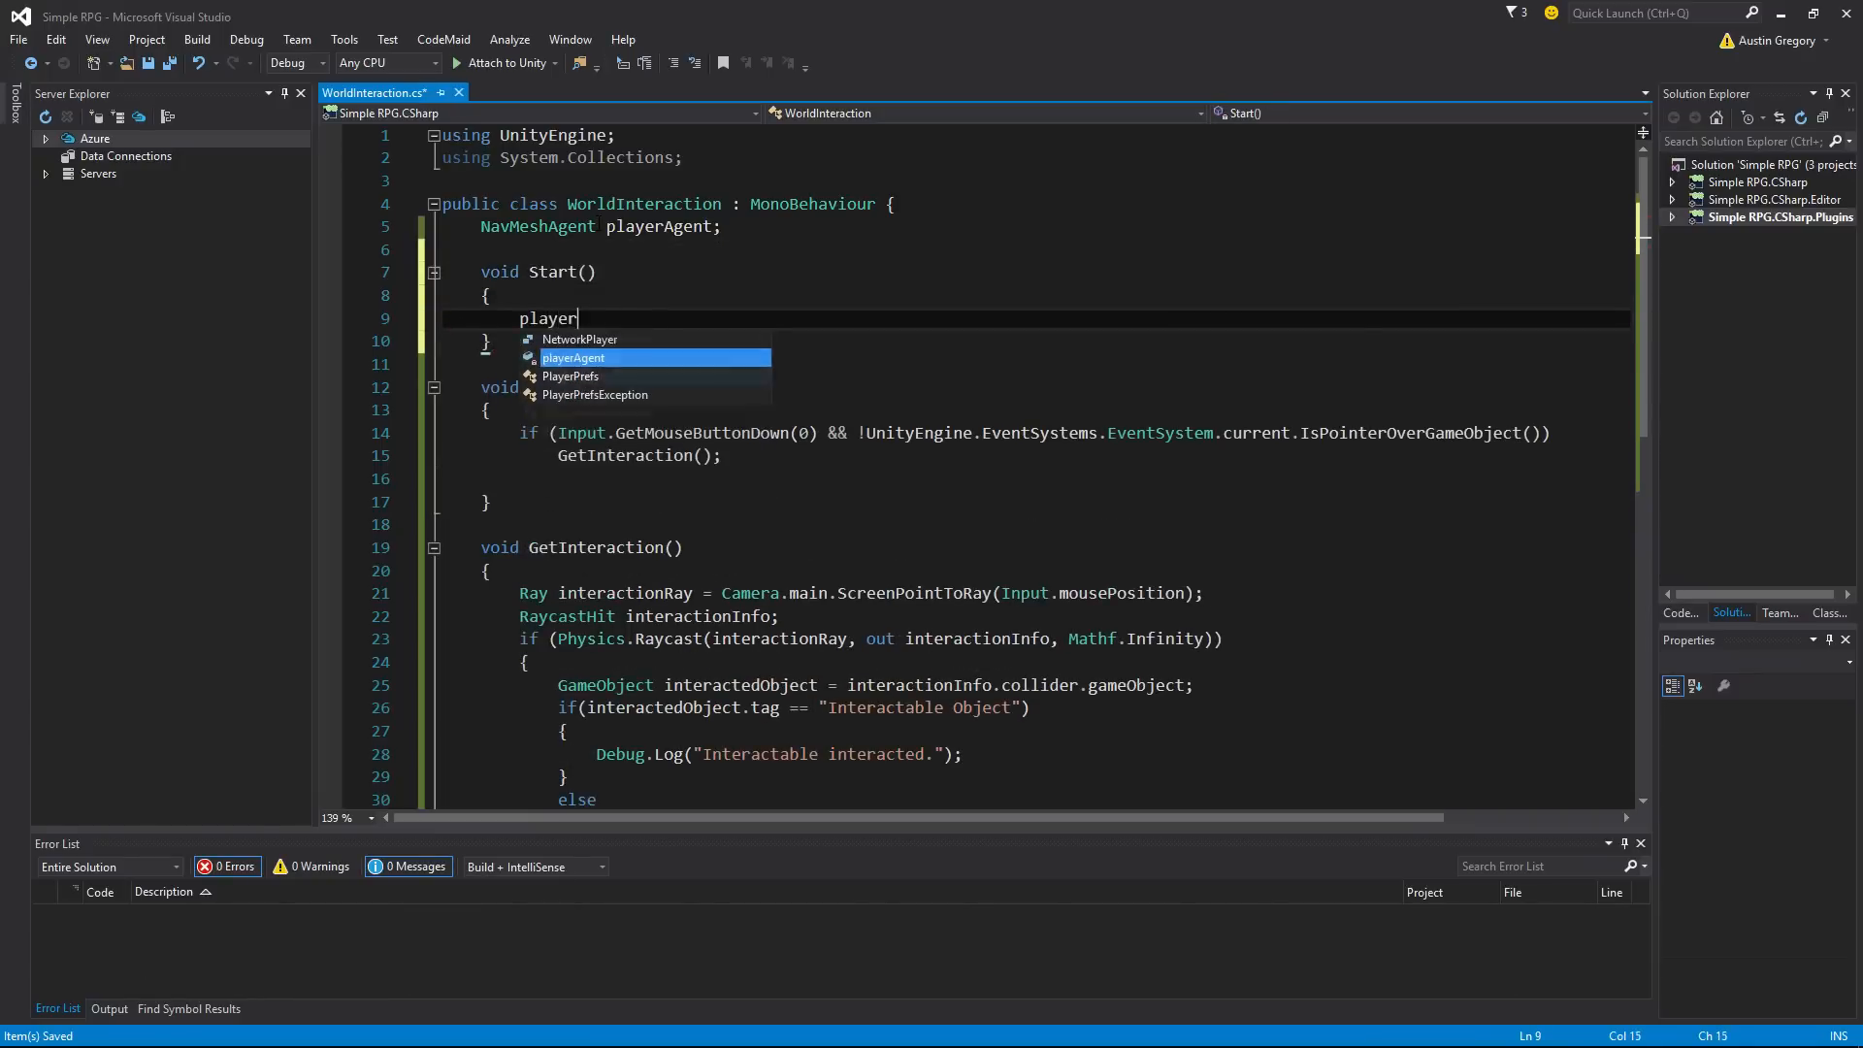
pyautogui.write('Agent = GetComponent')
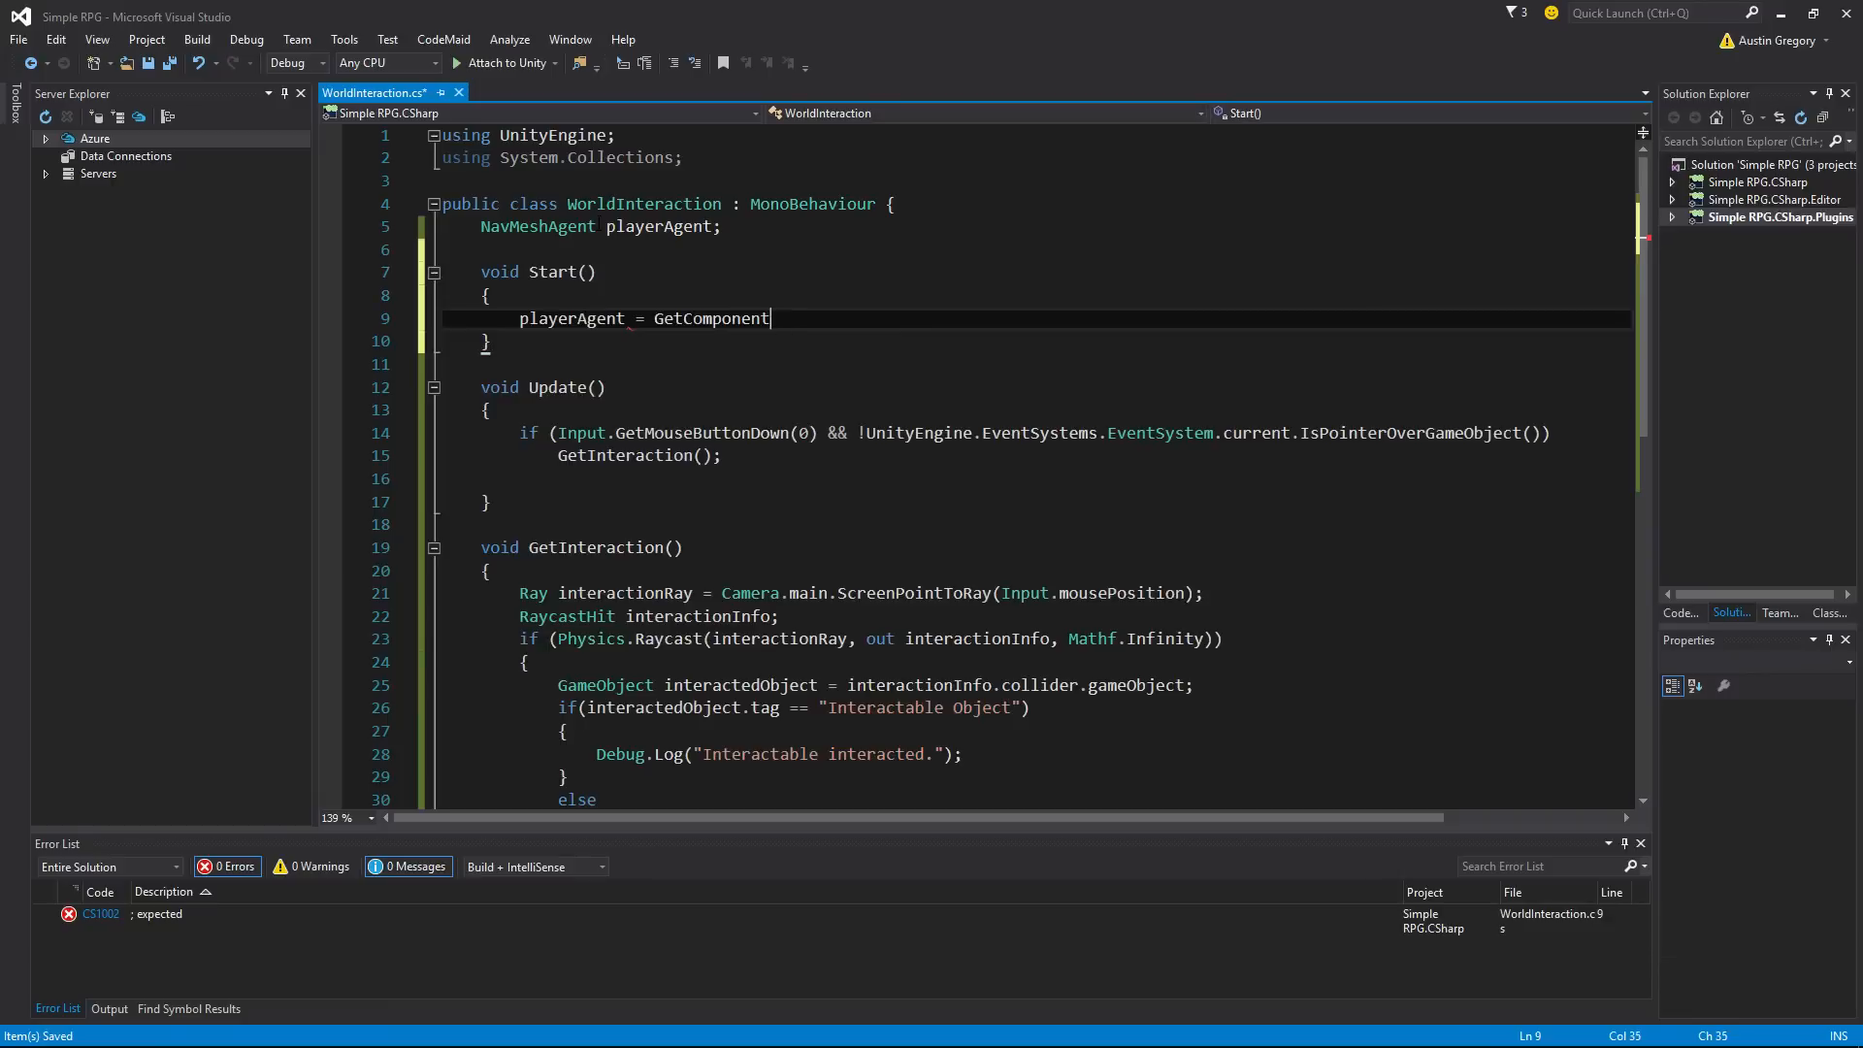
pyautogui.write('<NavMesh>')
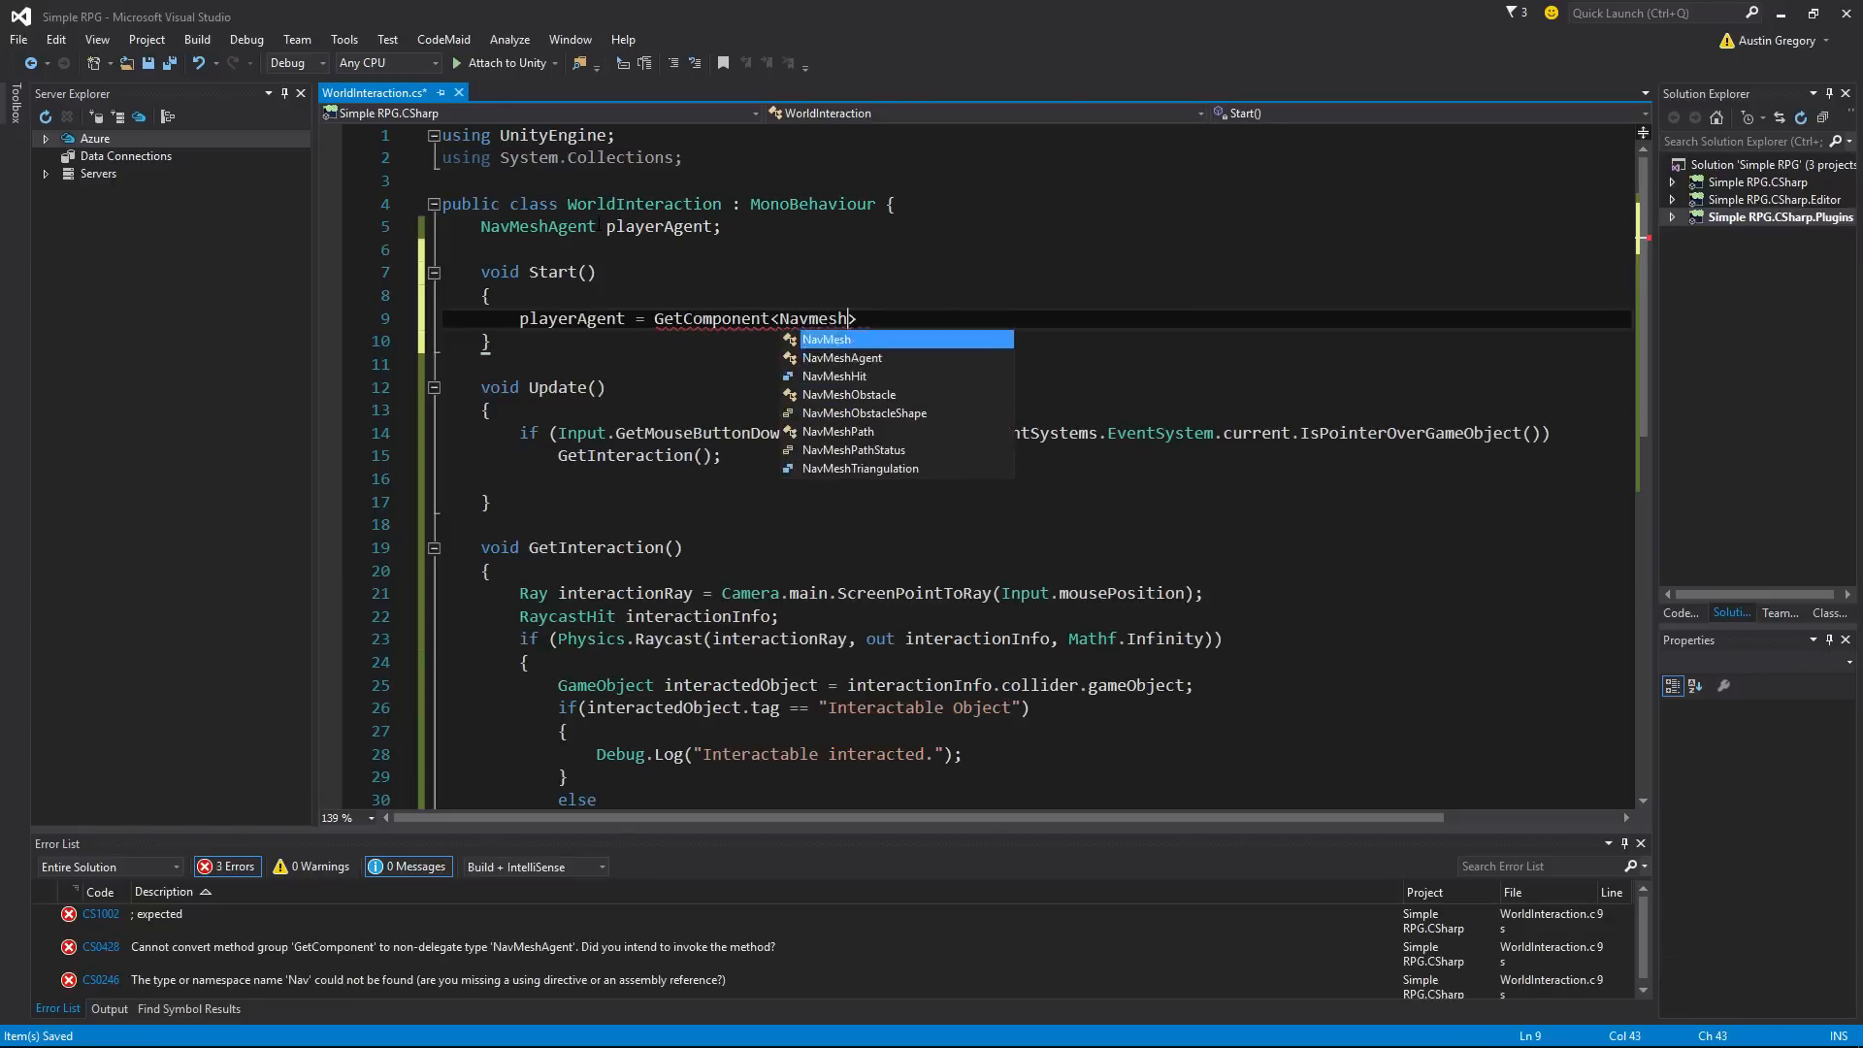
pyautogui.press('Escape')
pyautogui.write('Agent>();')
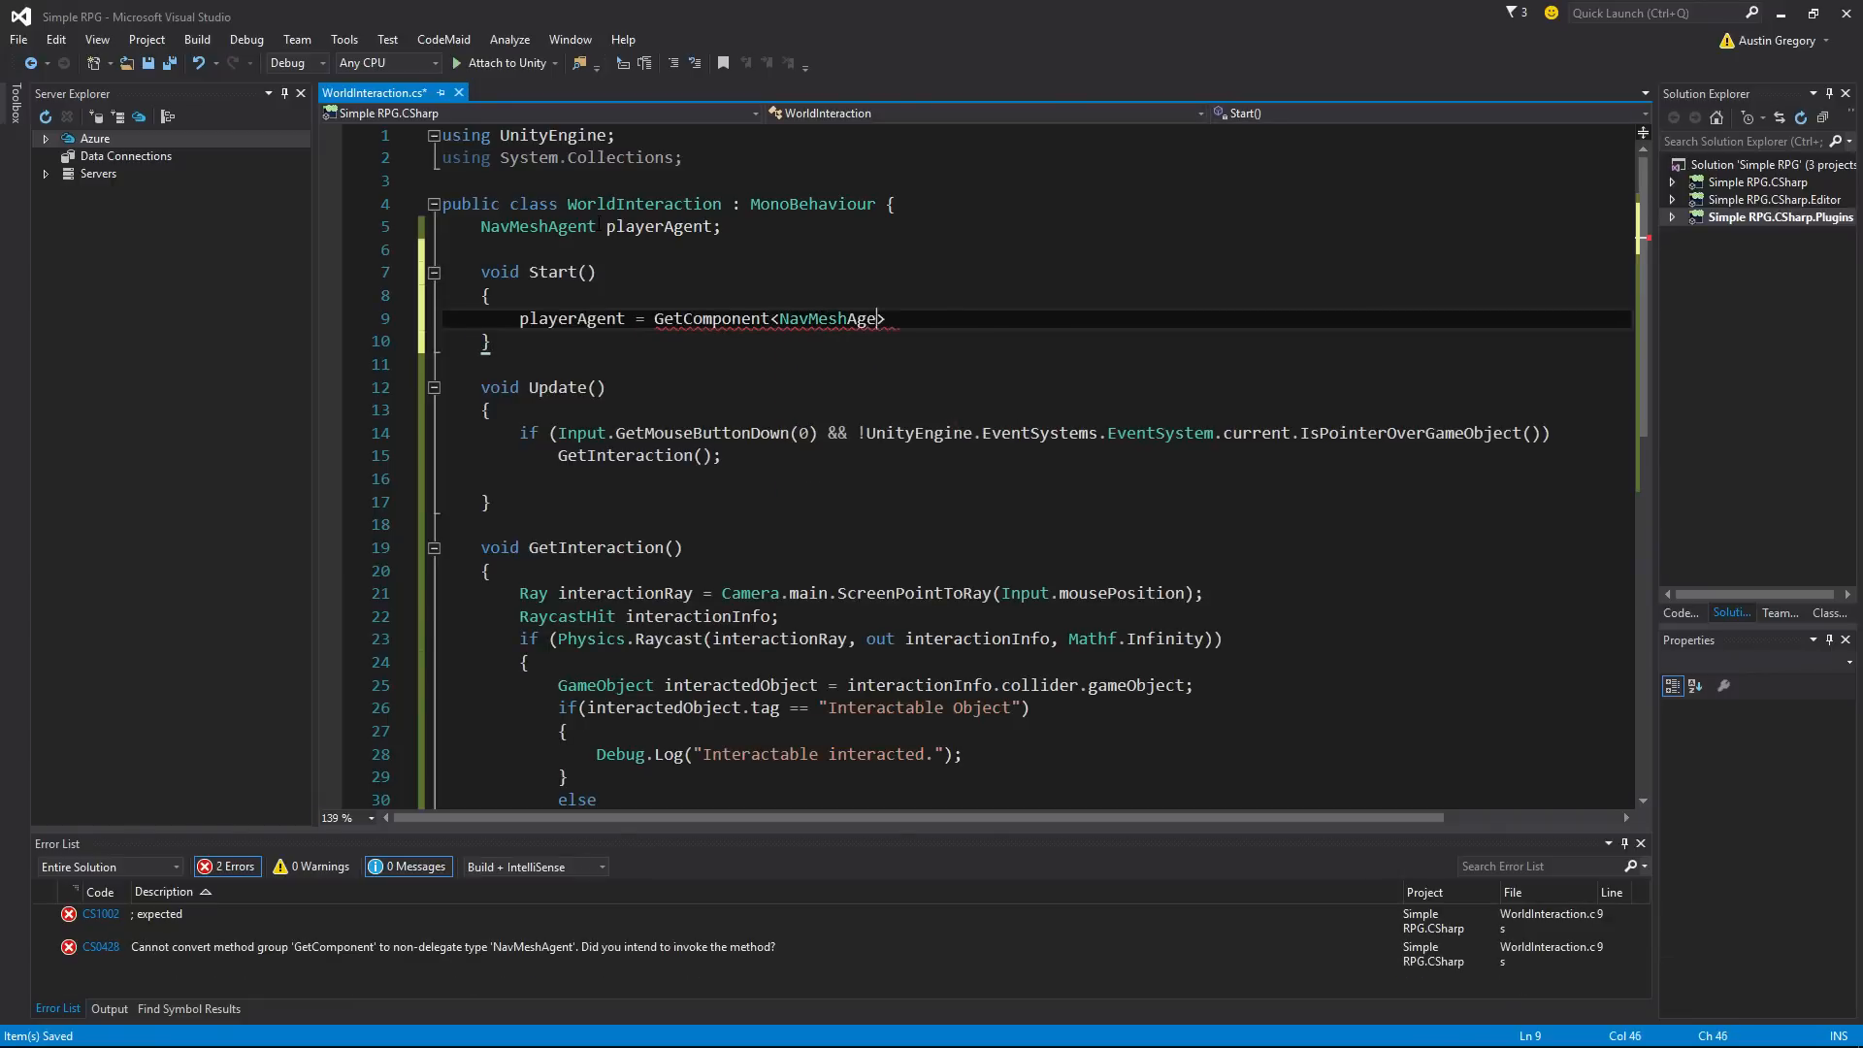
pyautogui.hotkey('ctrl', 's')
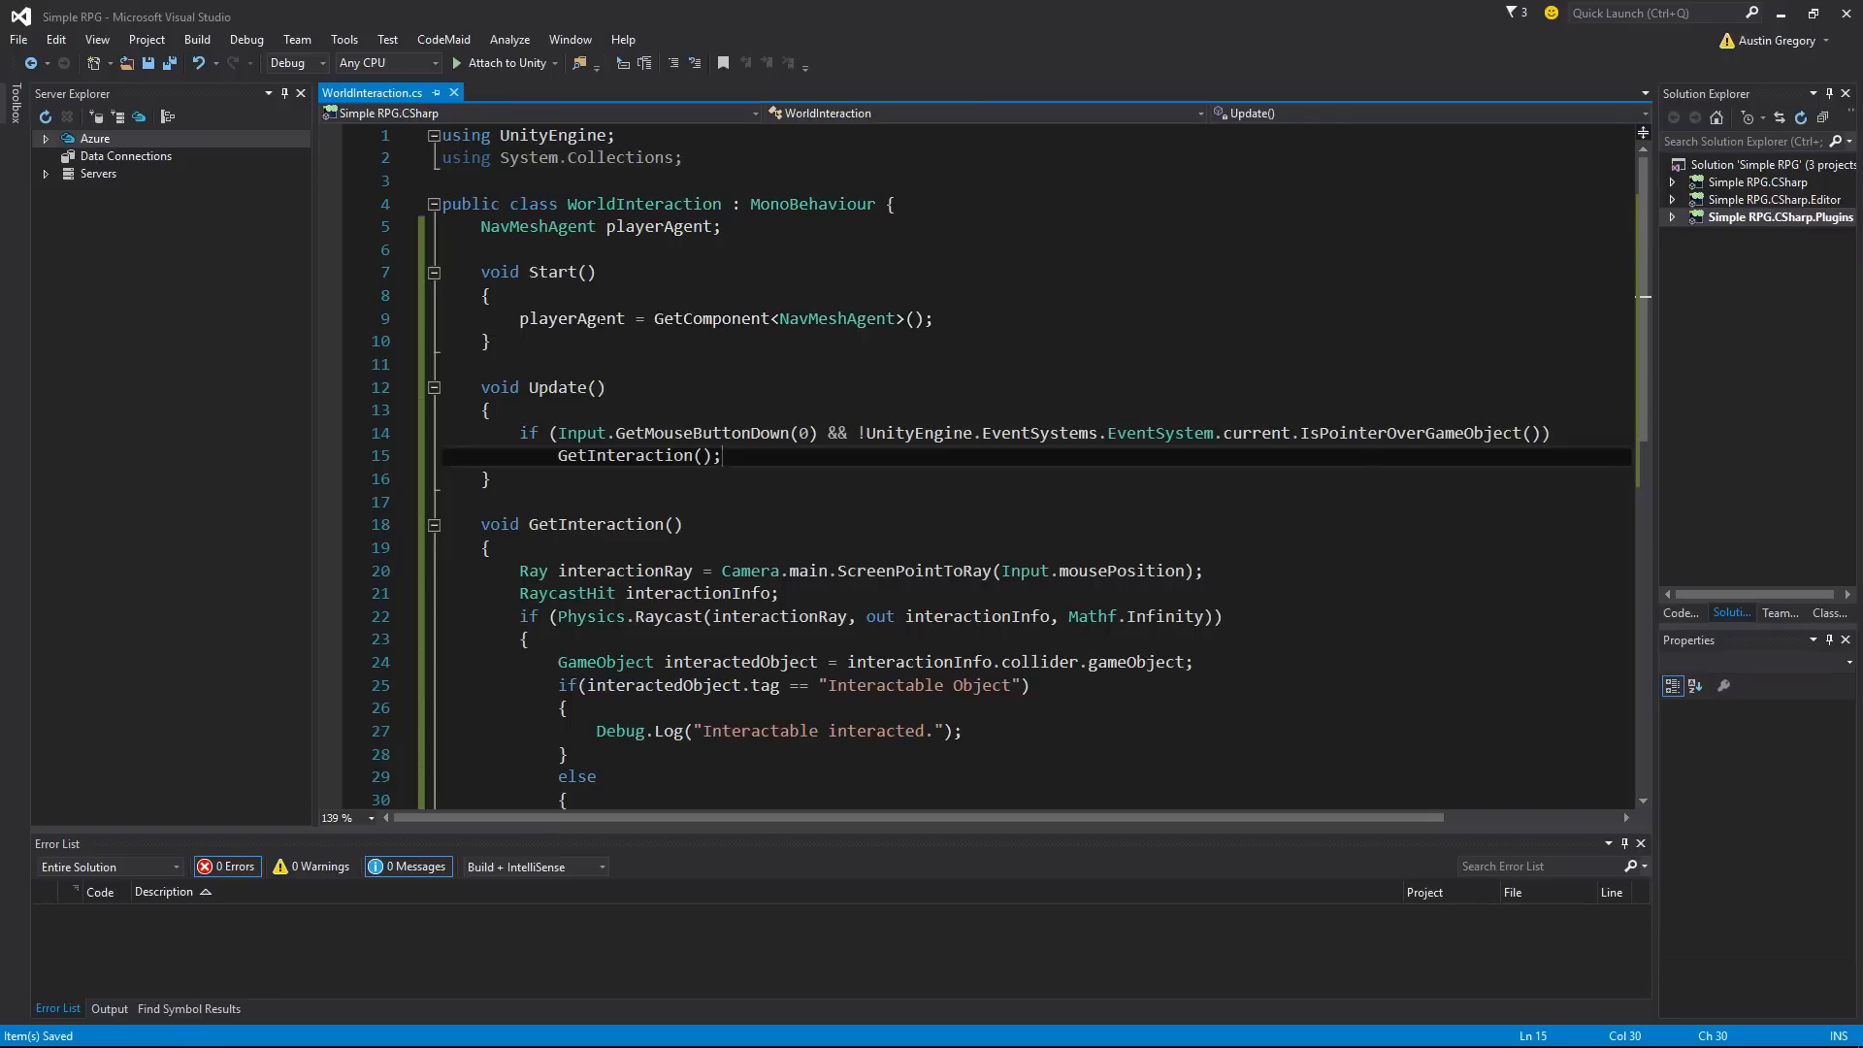
# Step: In the else branch of GetInteraction, begin a statement with playerAgent.destination
pyautogui.doubleClick(601, 326)
pyautogui.scroll(-5, 717, 532)
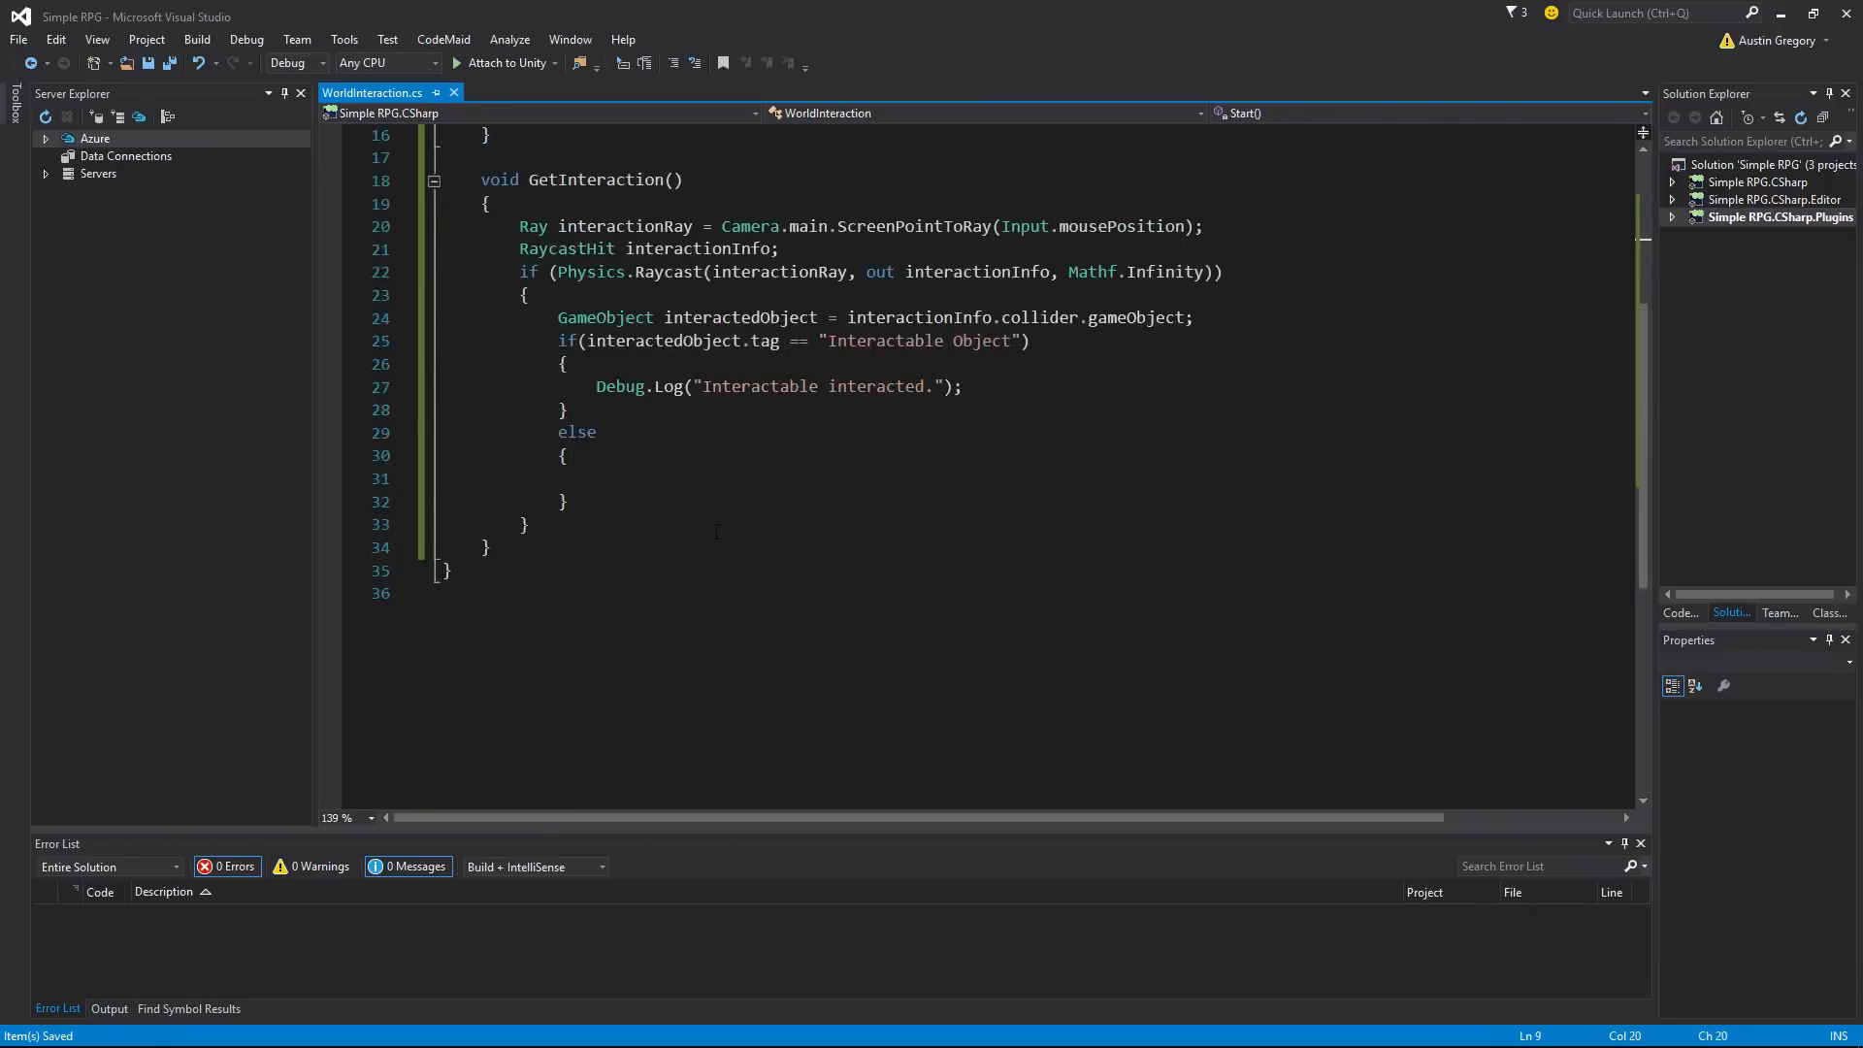
pyautogui.scroll(2, 717, 532)
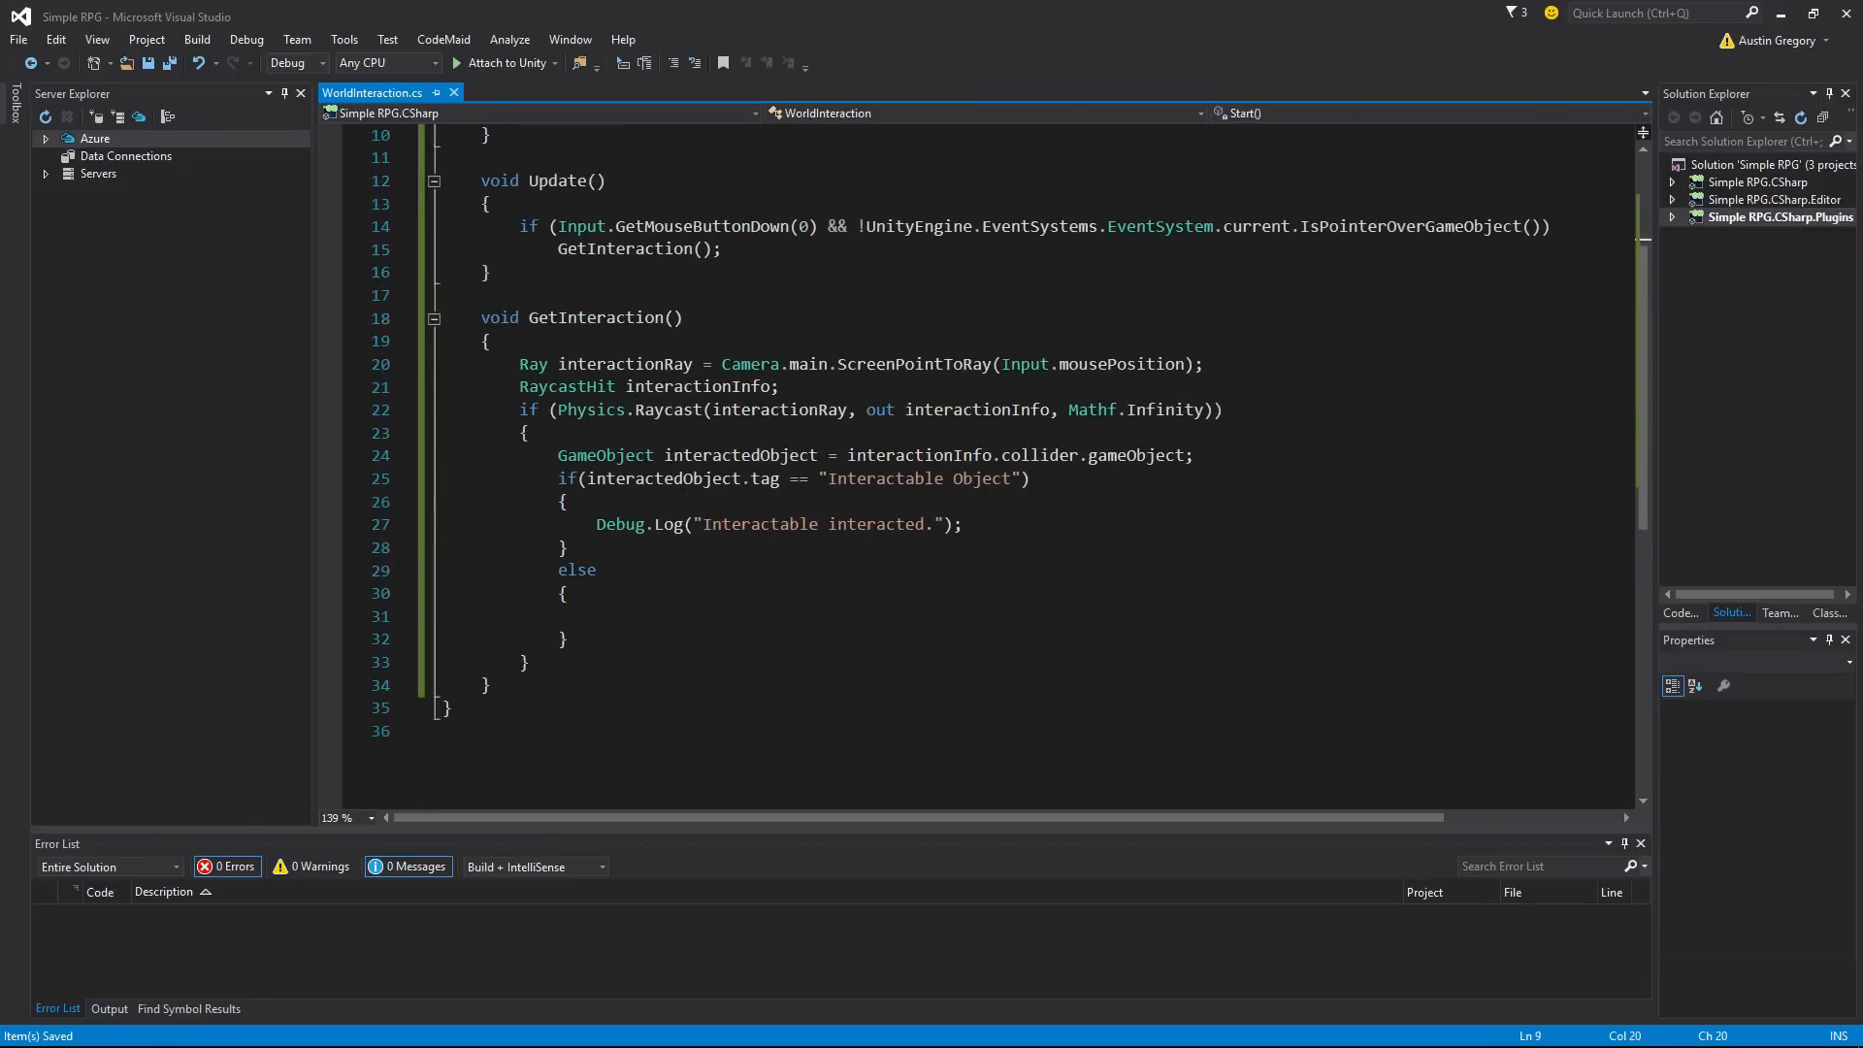
pyautogui.click(582, 619)
pyautogui.press('Tab')
pyautogui.press('BackSpace')
pyautogui.press('BackSpace')
pyautogui.press('BackSpace')
pyautogui.press('BackSpace')
pyautogui.press('BackSpace')
pyautogui.press('BackSpace')
pyautogui.press('BackSpace')
pyautogui.press('BackSpace')
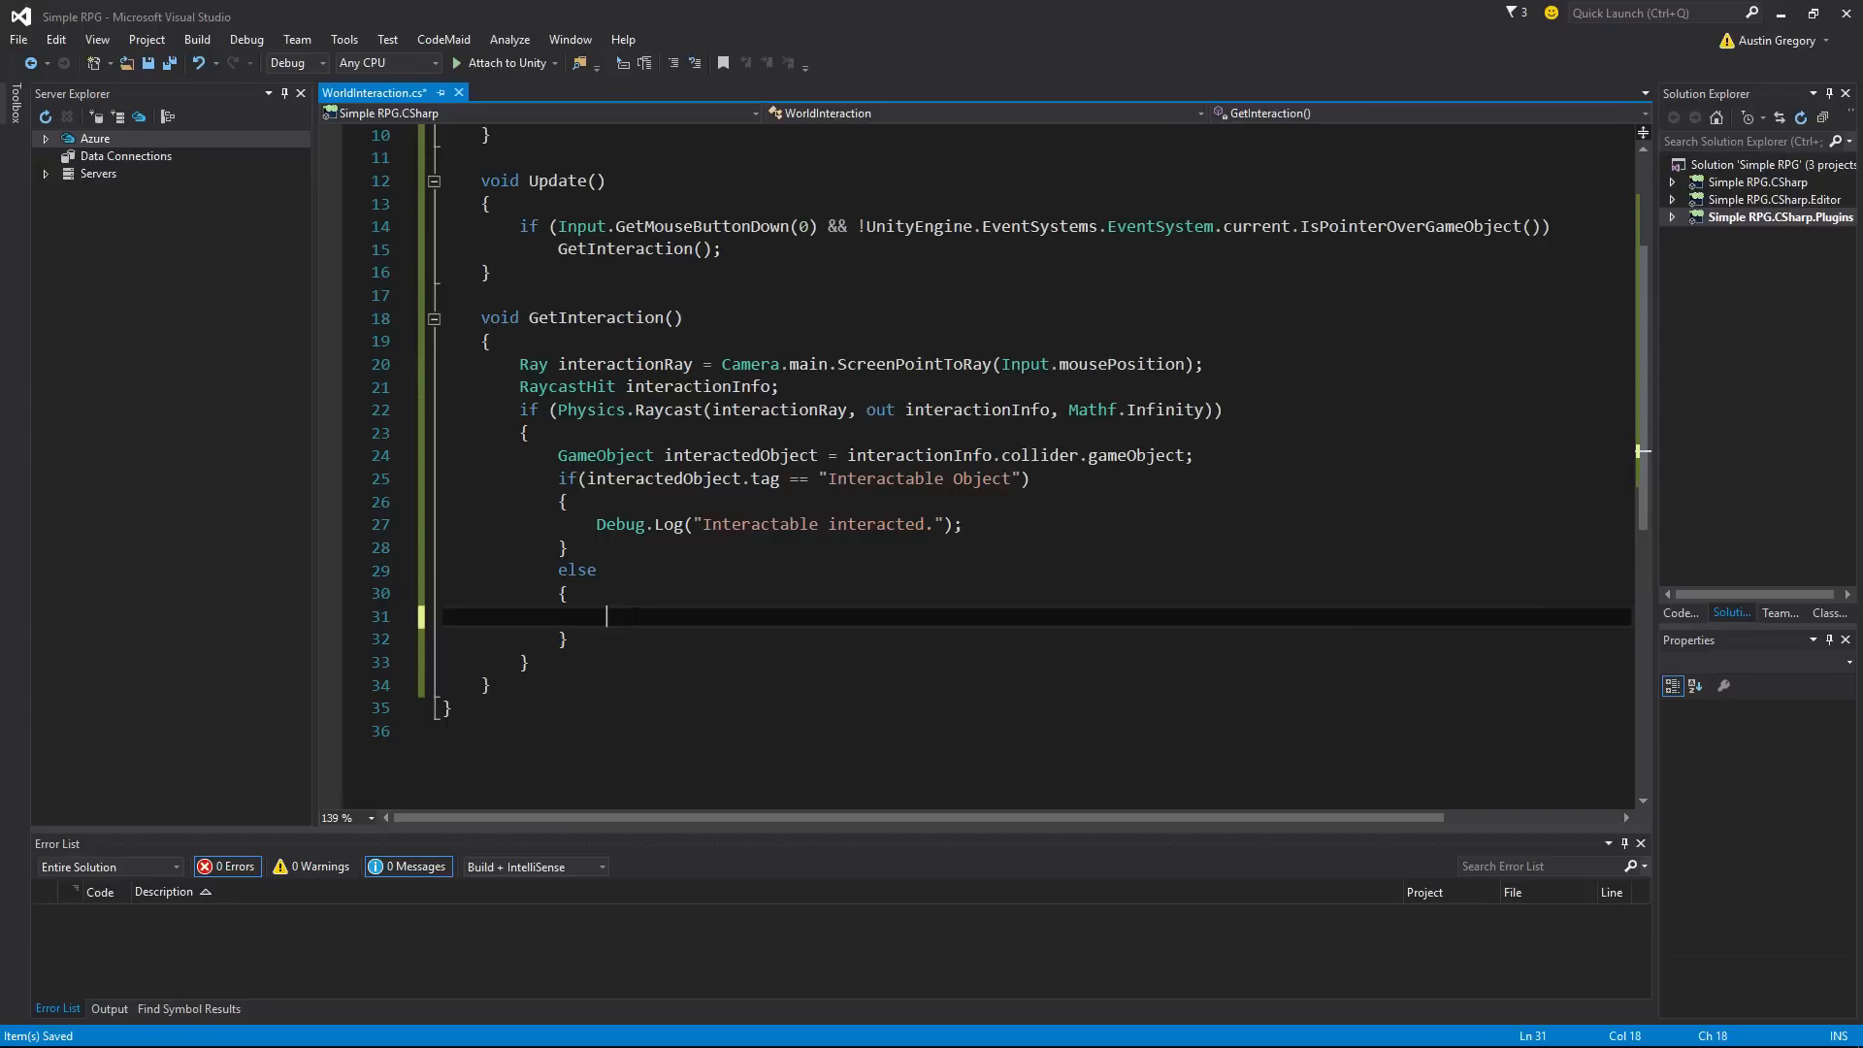
pyautogui.press('Tab')
pyautogui.write('playeragent')
pyautogui.press('Tab')
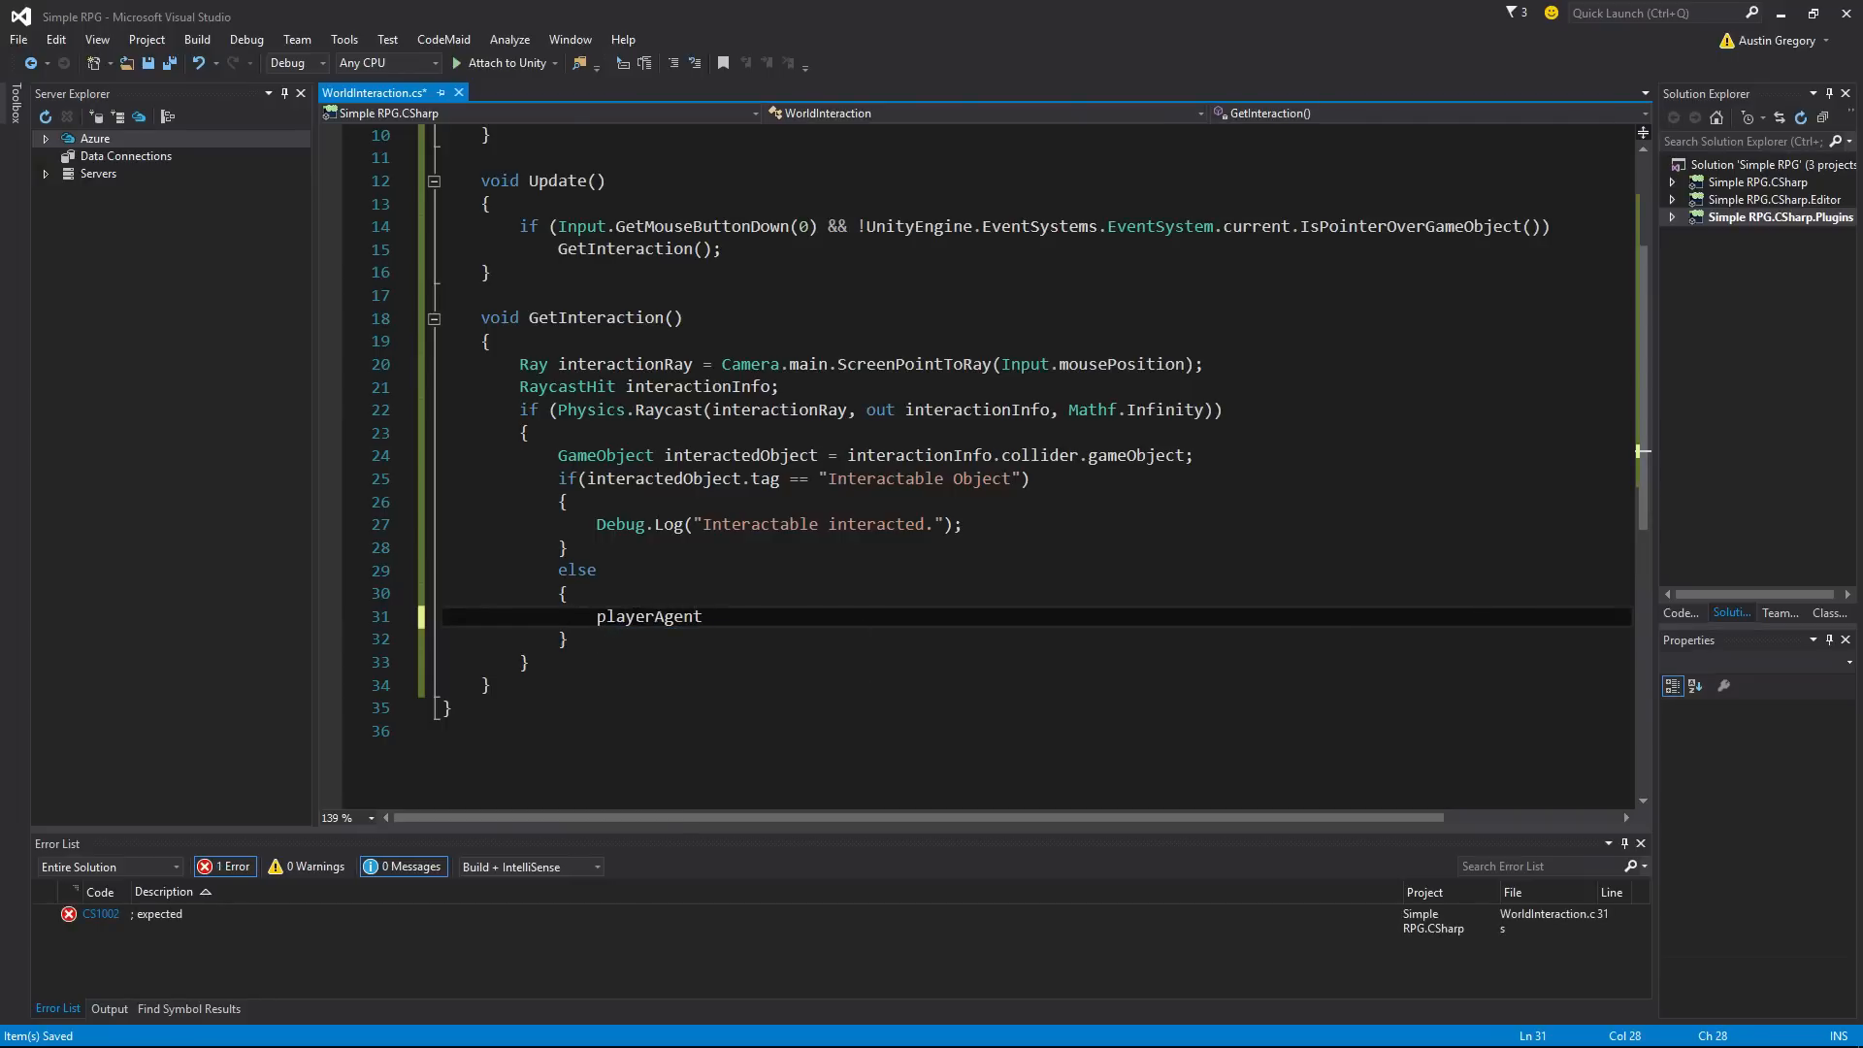
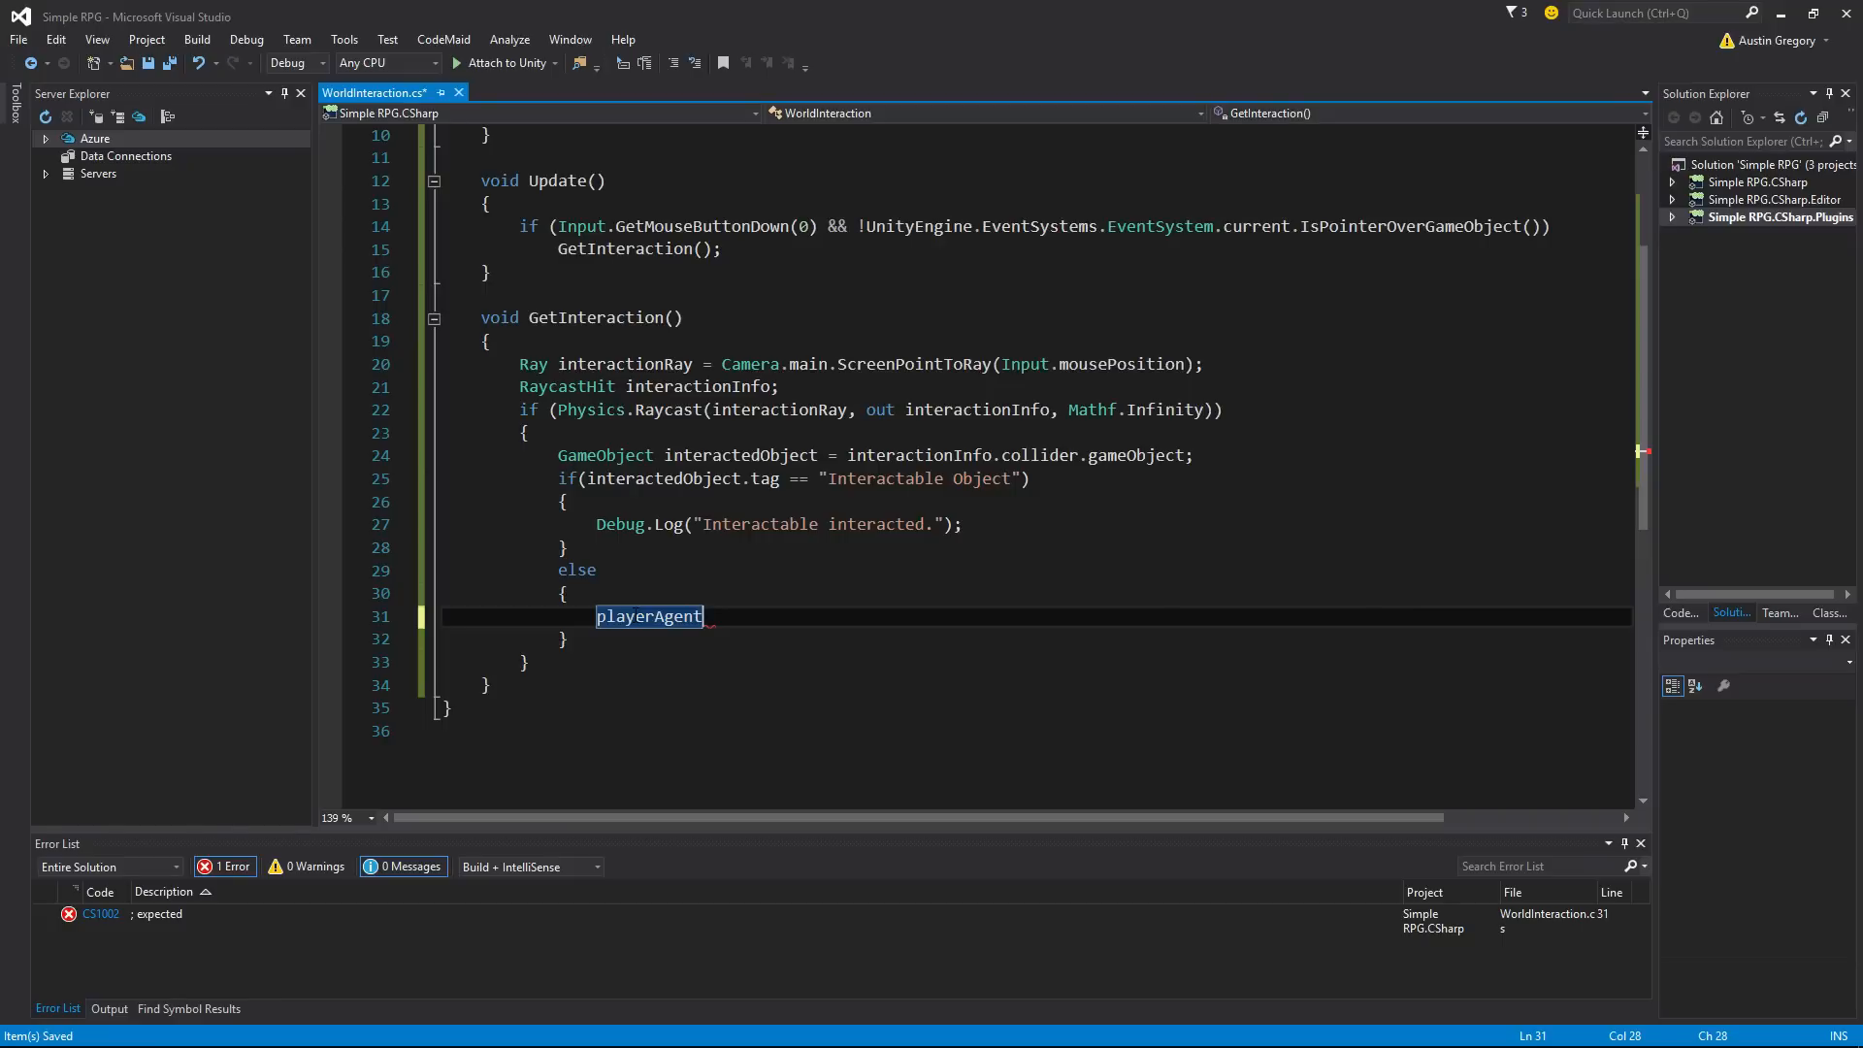
pyautogui.write('.desi')
pyautogui.press('BackSpace')
pyautogui.write('t')
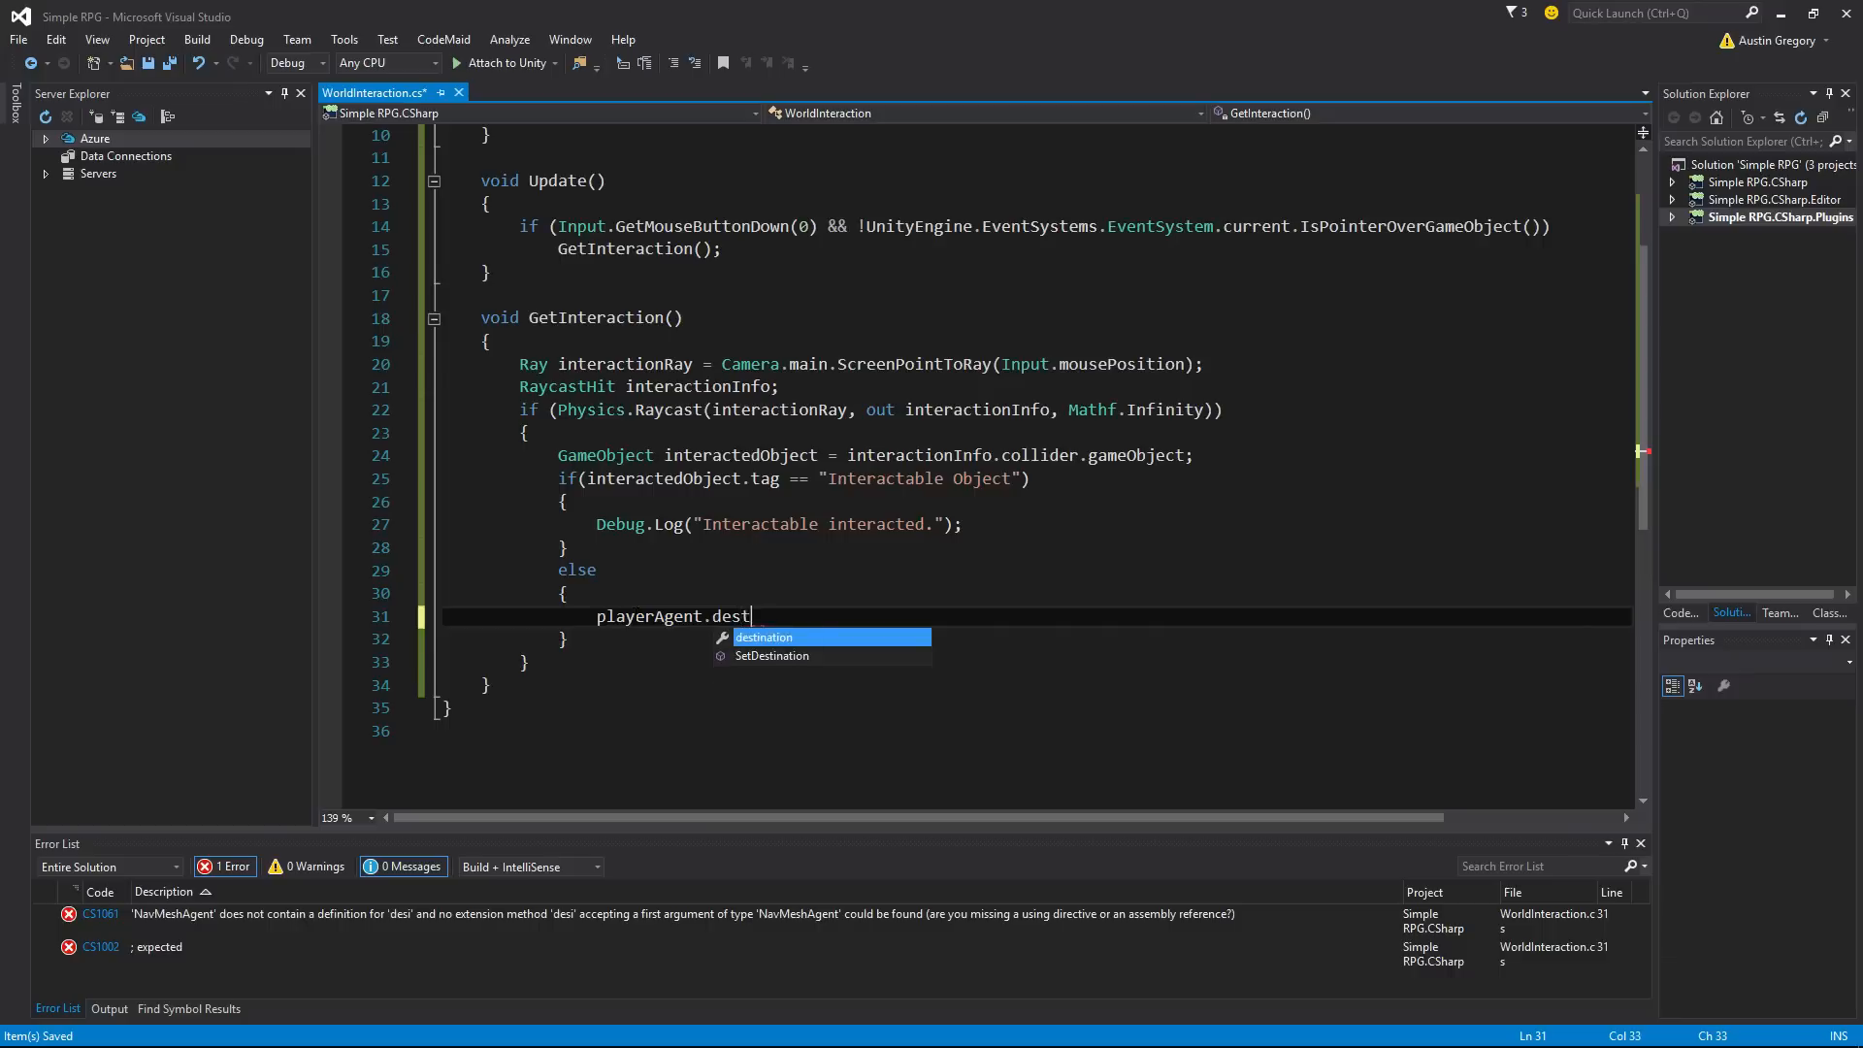
pyautogui.write('ination')
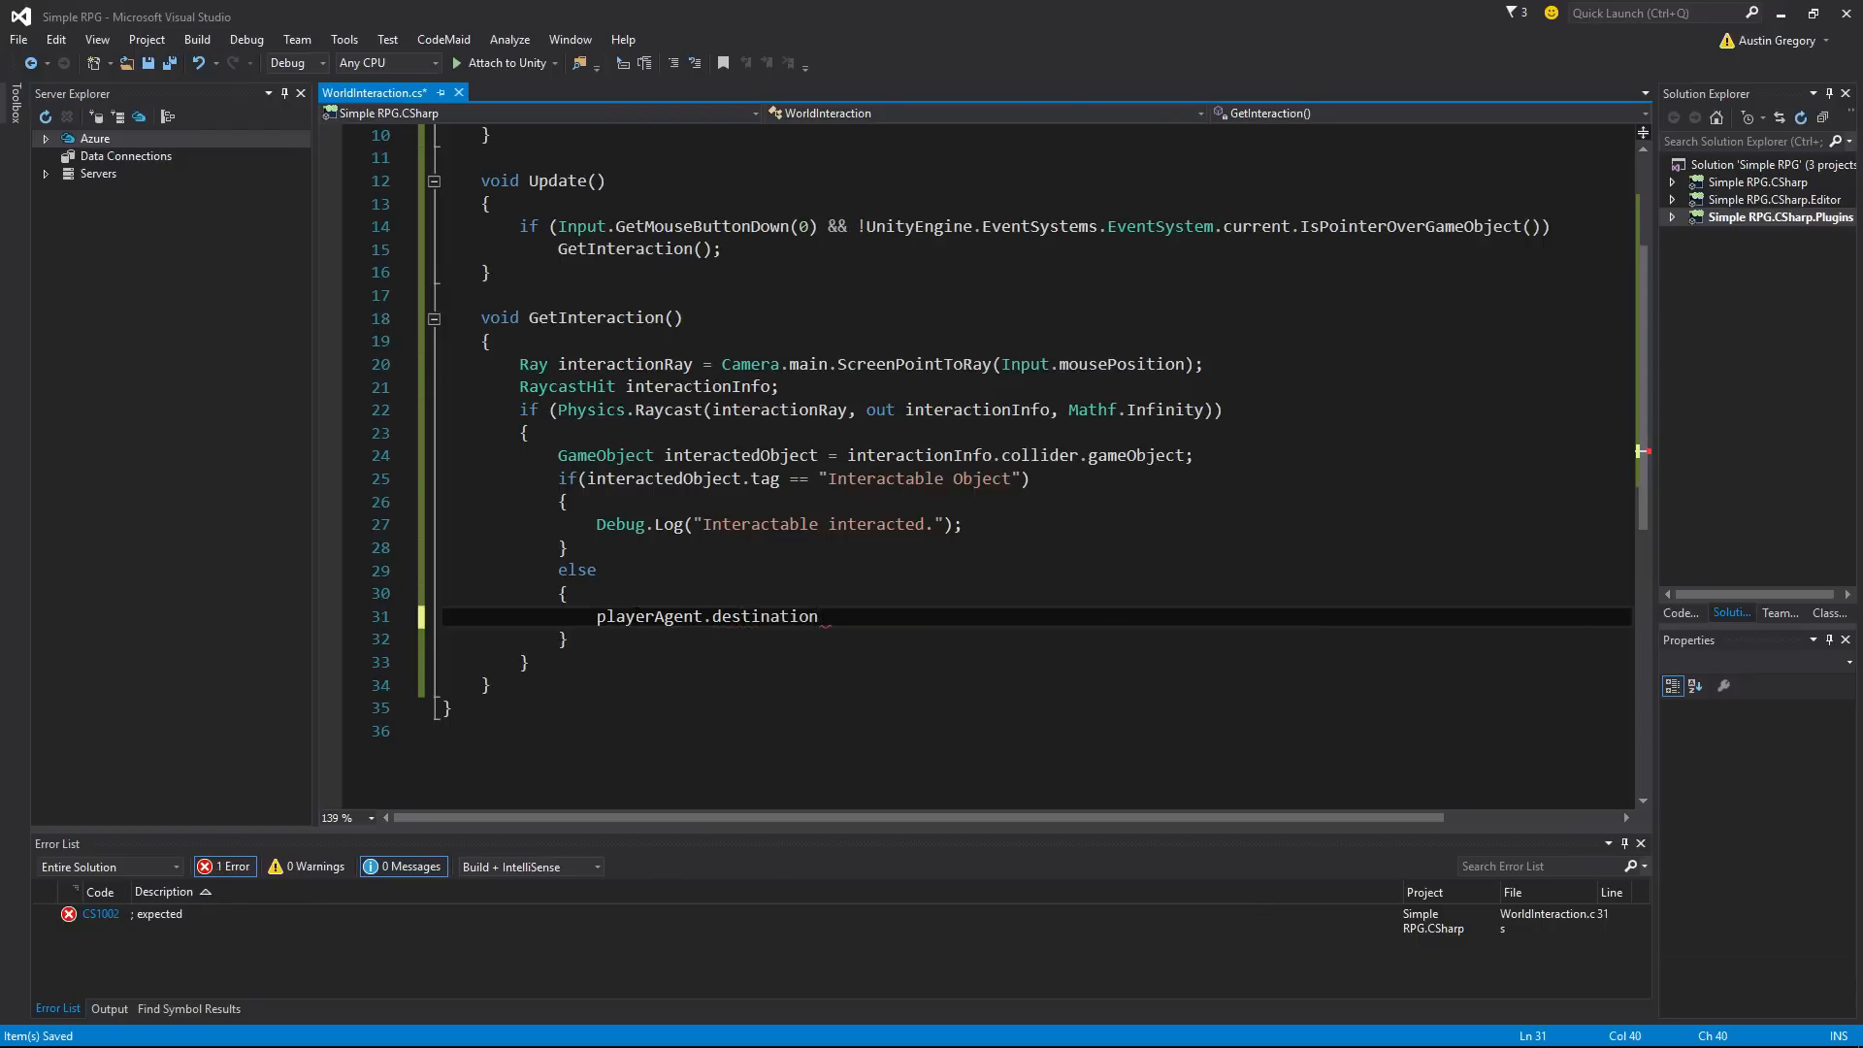
# Step: Assign interactionInfo.point to playerAgent.destination, end the statement with a semicolon and save the script
pyautogui.write(' = interacted')
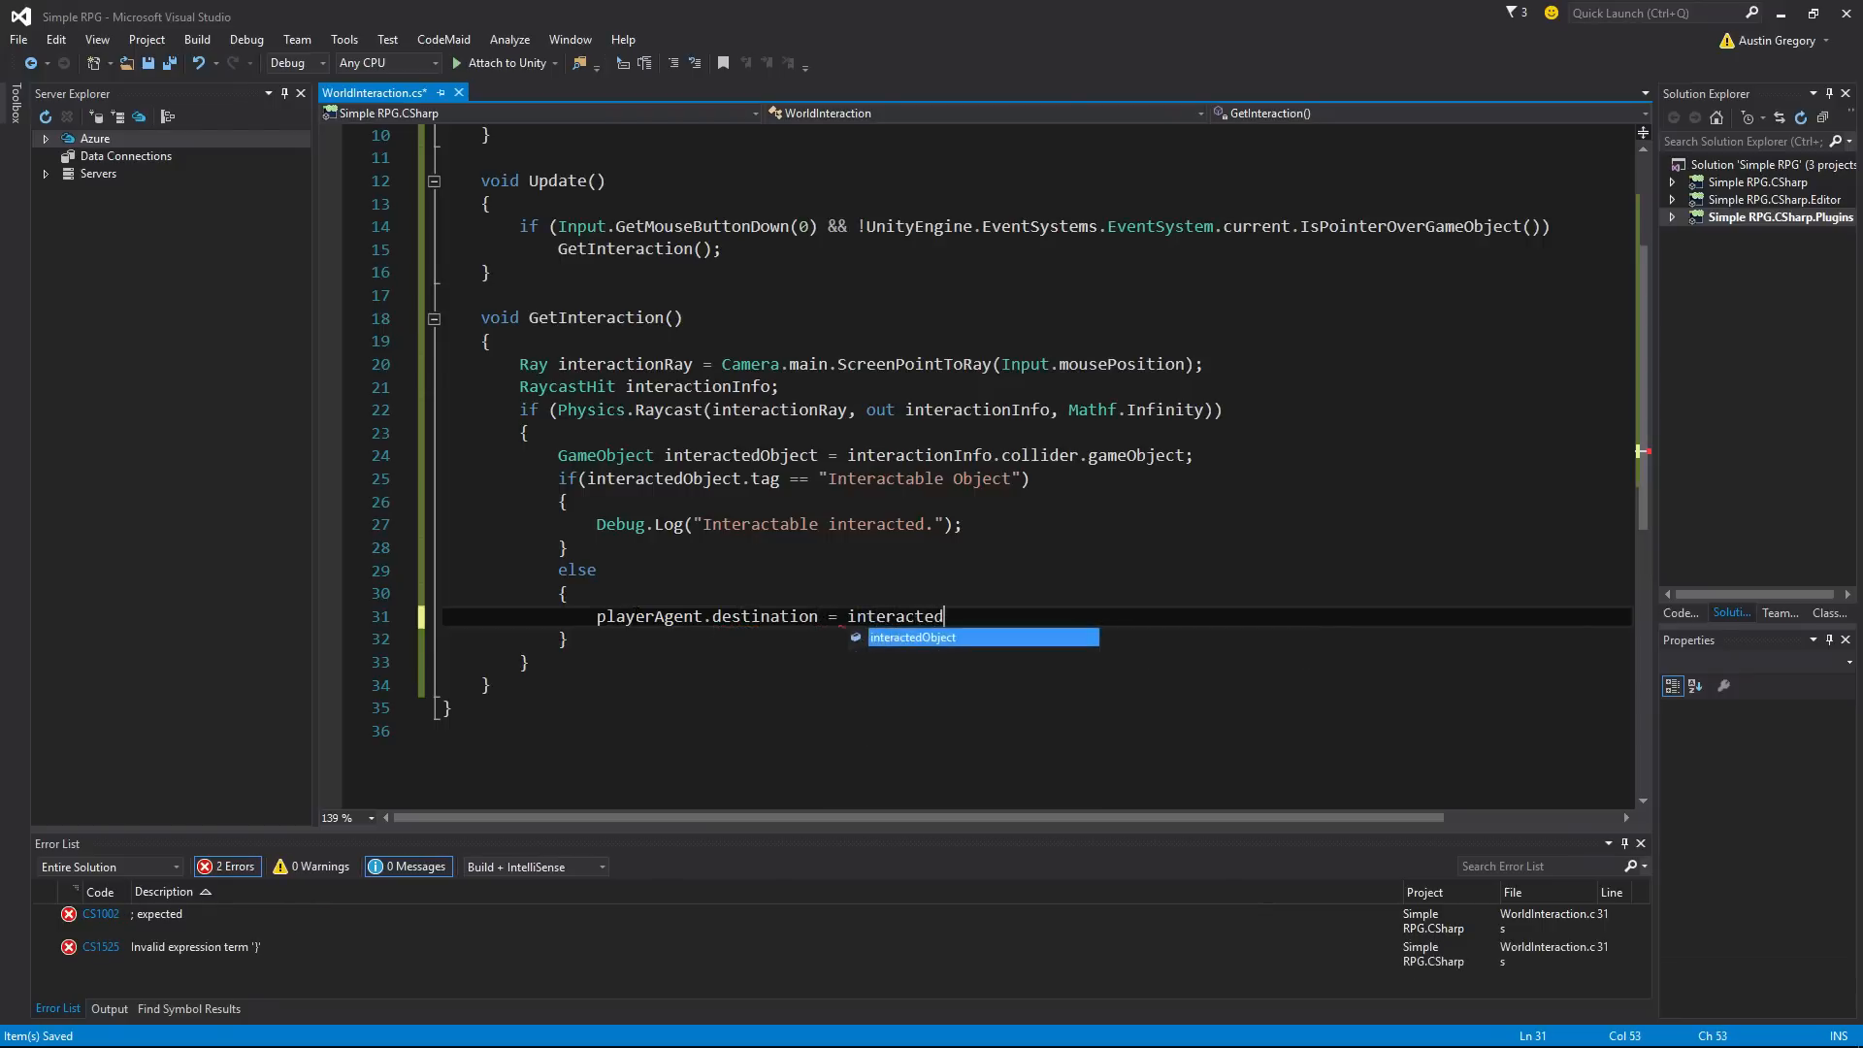
pyautogui.moveTo(935, 617); pyautogui.dragTo(848, 617)
pyautogui.press('Right')
pyautogui.press('Right')
pyautogui.hotkey('ctrl', 'shift', 'Left')
pyautogui.write('interactionindo')
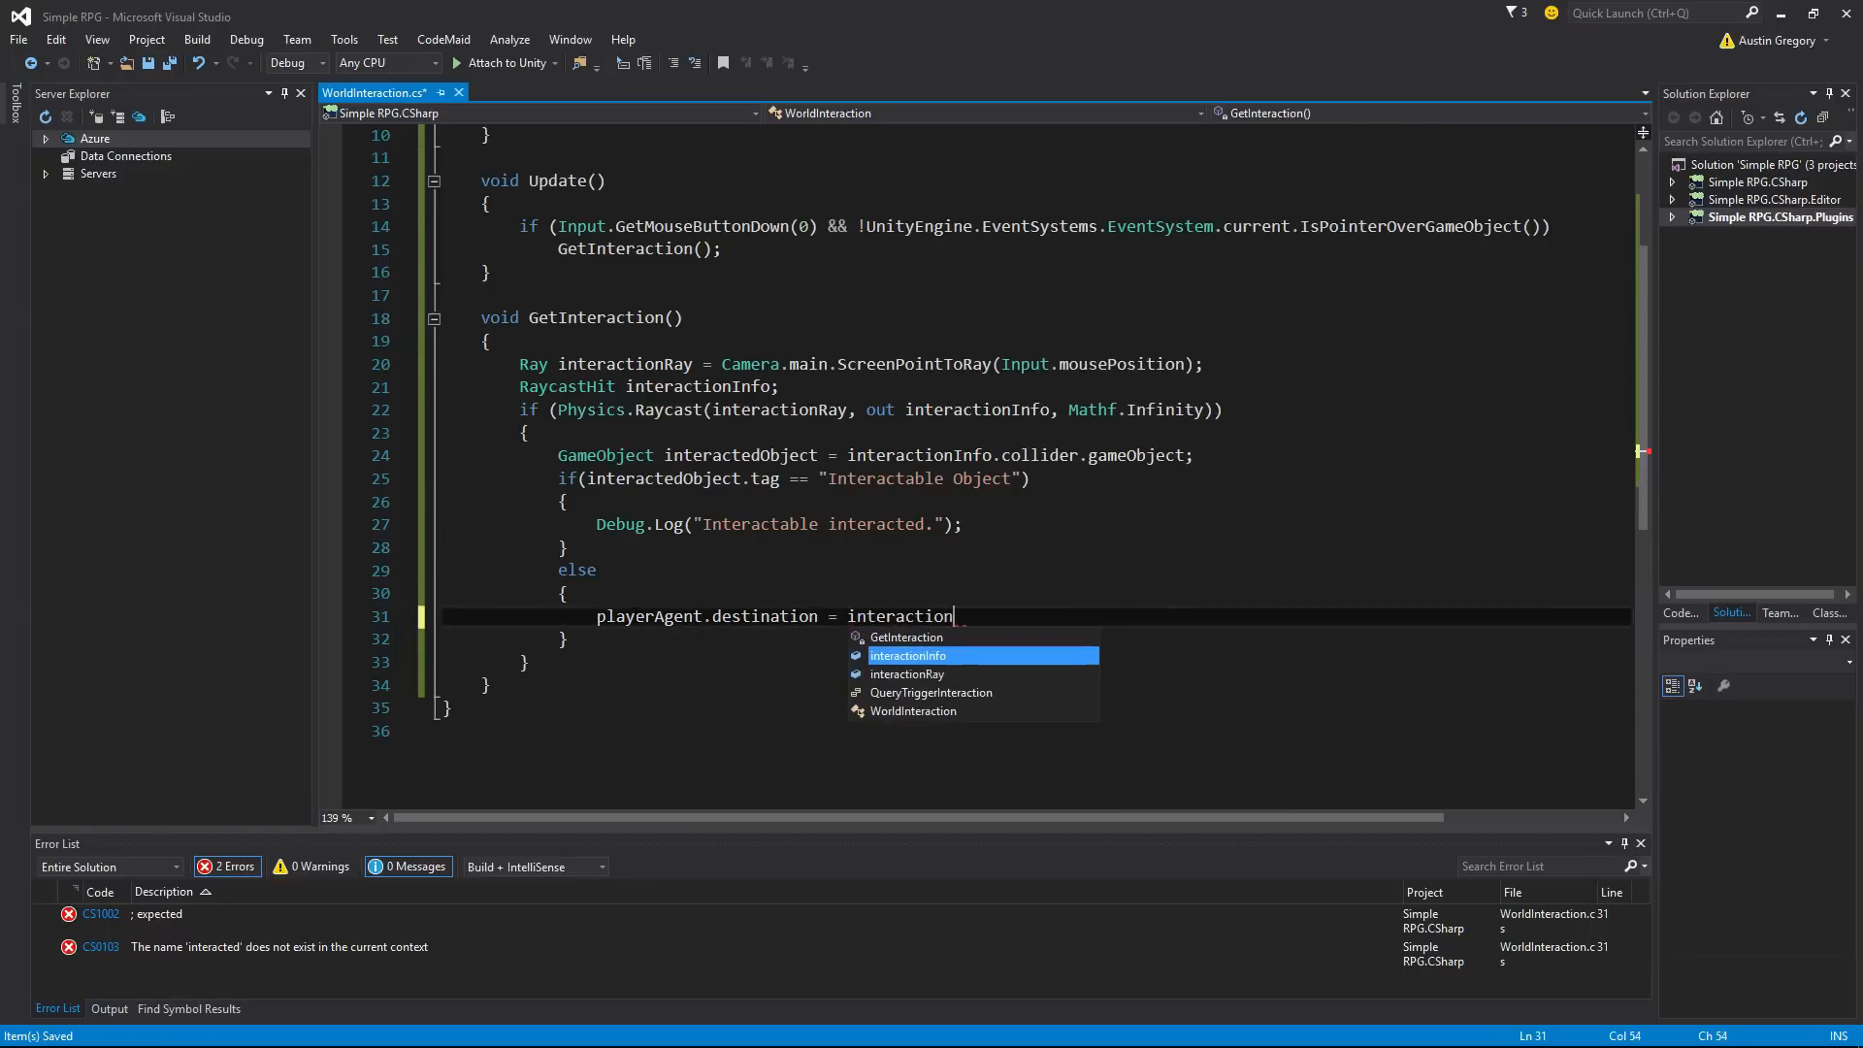
pyautogui.press('Return')
pyautogui.write('.')
pyautogui.hotkey('ctrl', 'shift', 'Left')
pyautogui.hotkey('ctrl', 'shift', 'Left')
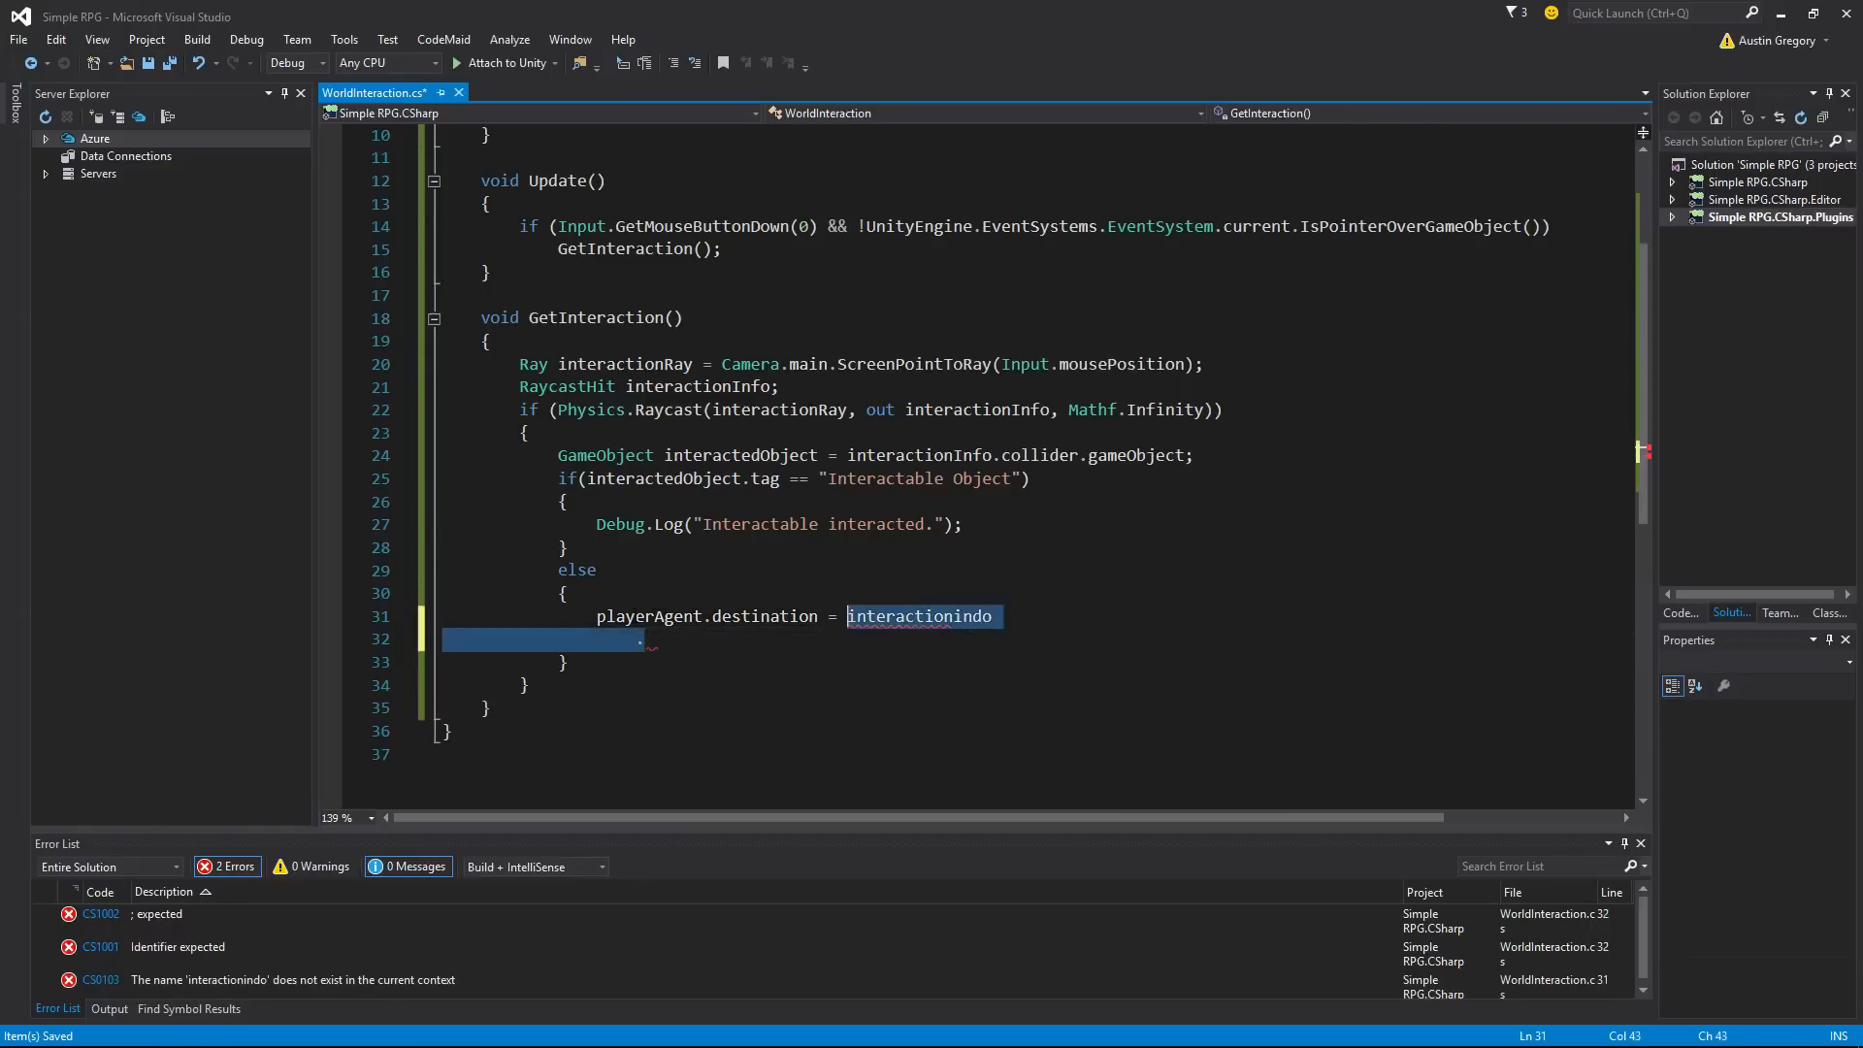
pyautogui.write('interactionInfo.p')
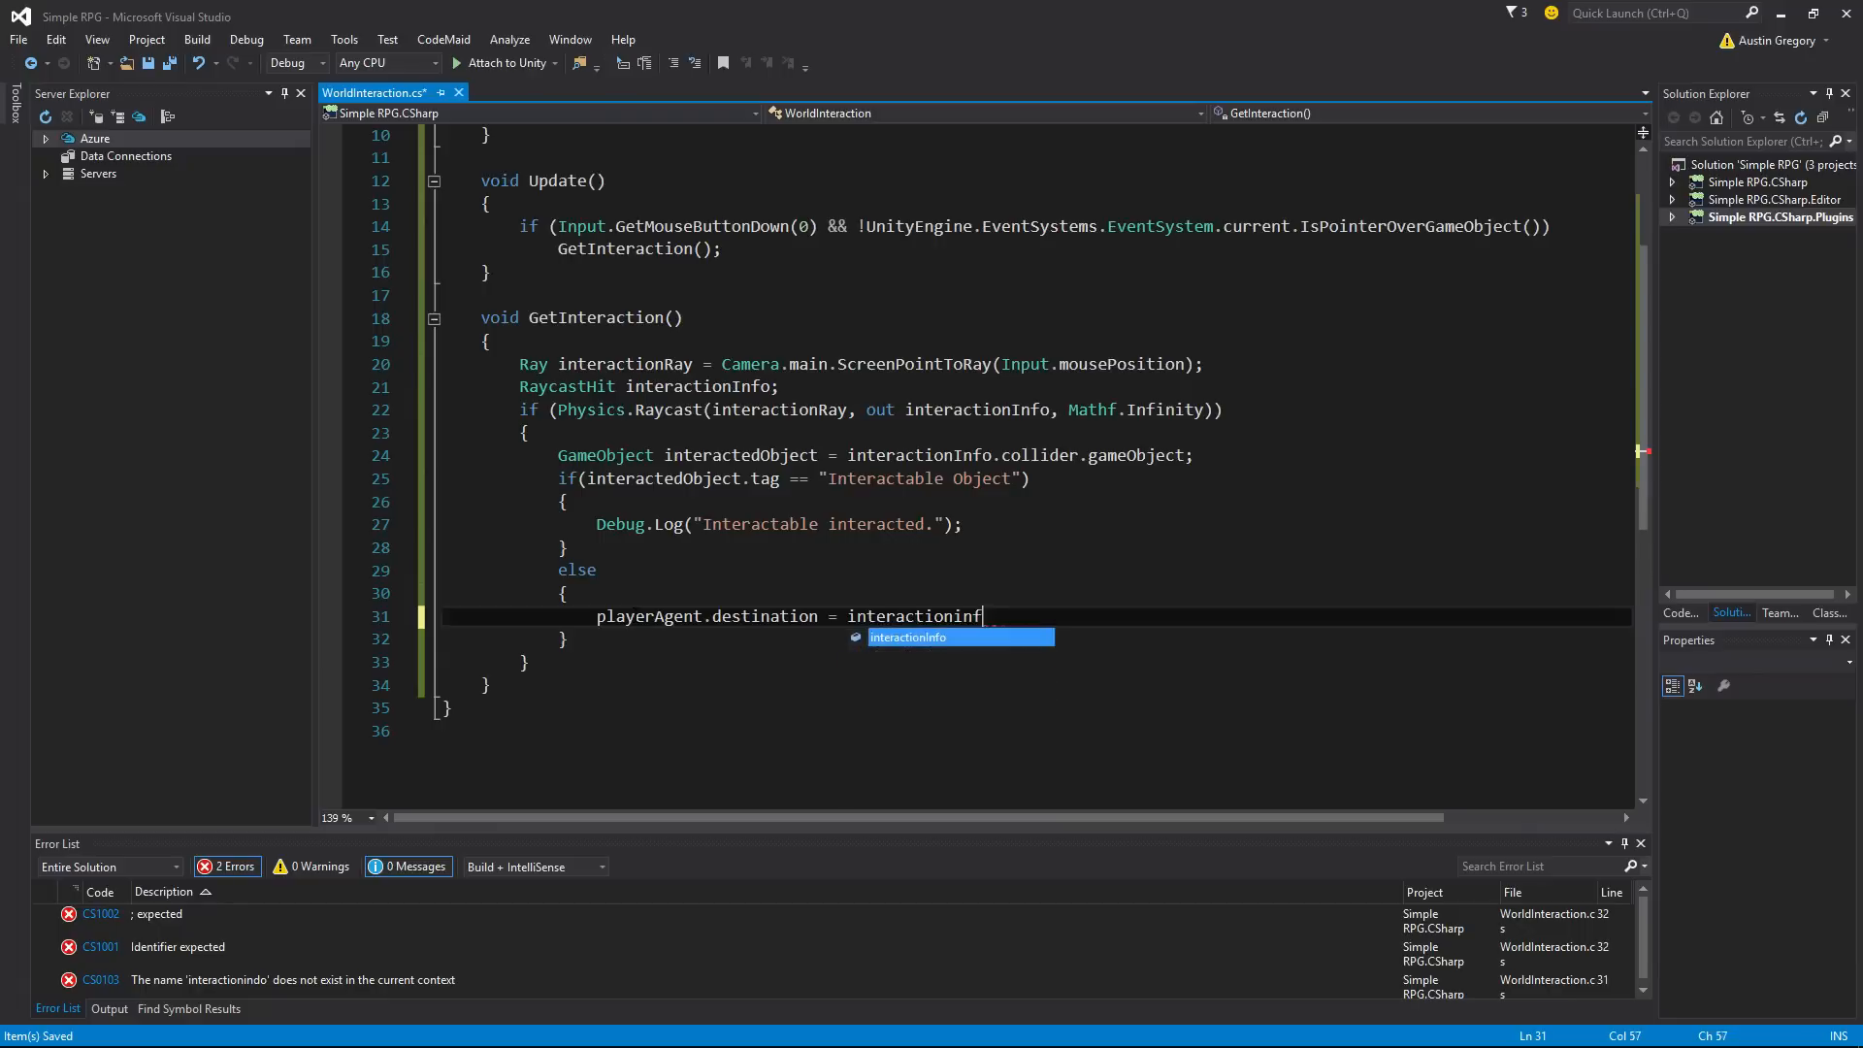
pyautogui.write('oint')
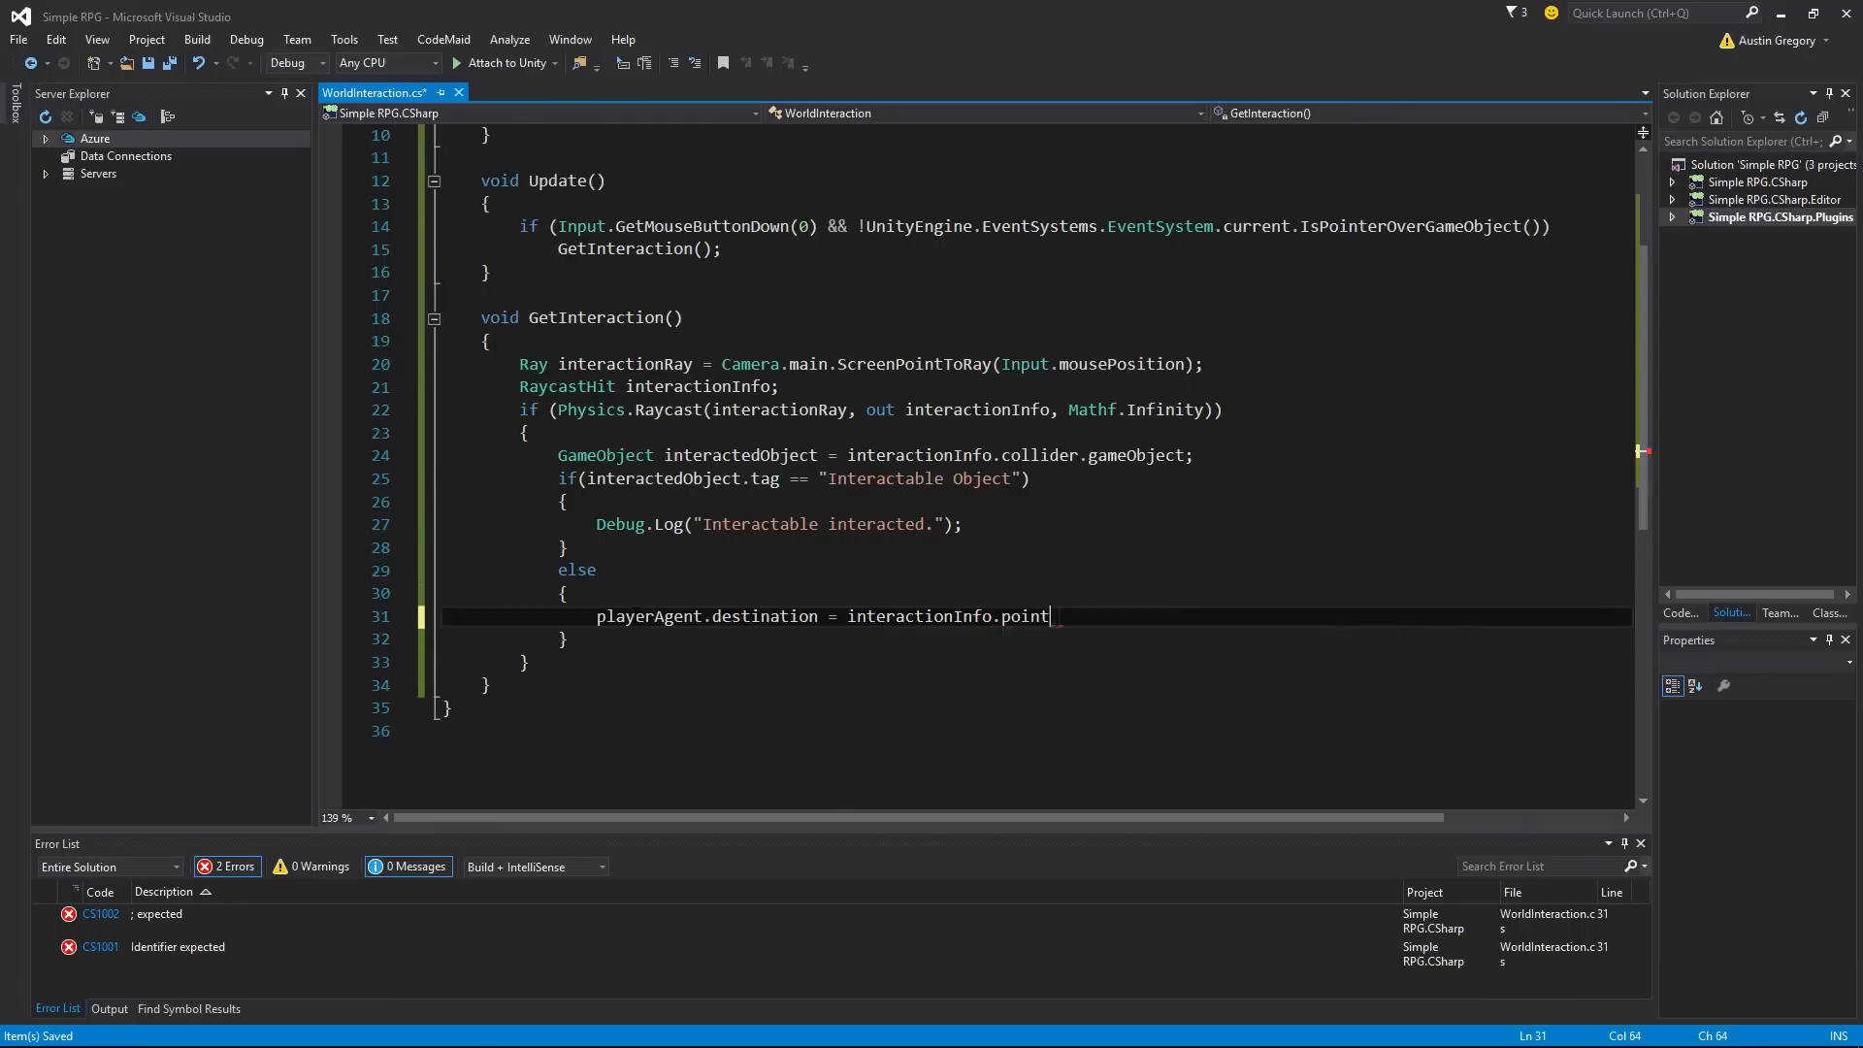
pyautogui.write(';')
pyautogui.hotkey('ctrl', 's')
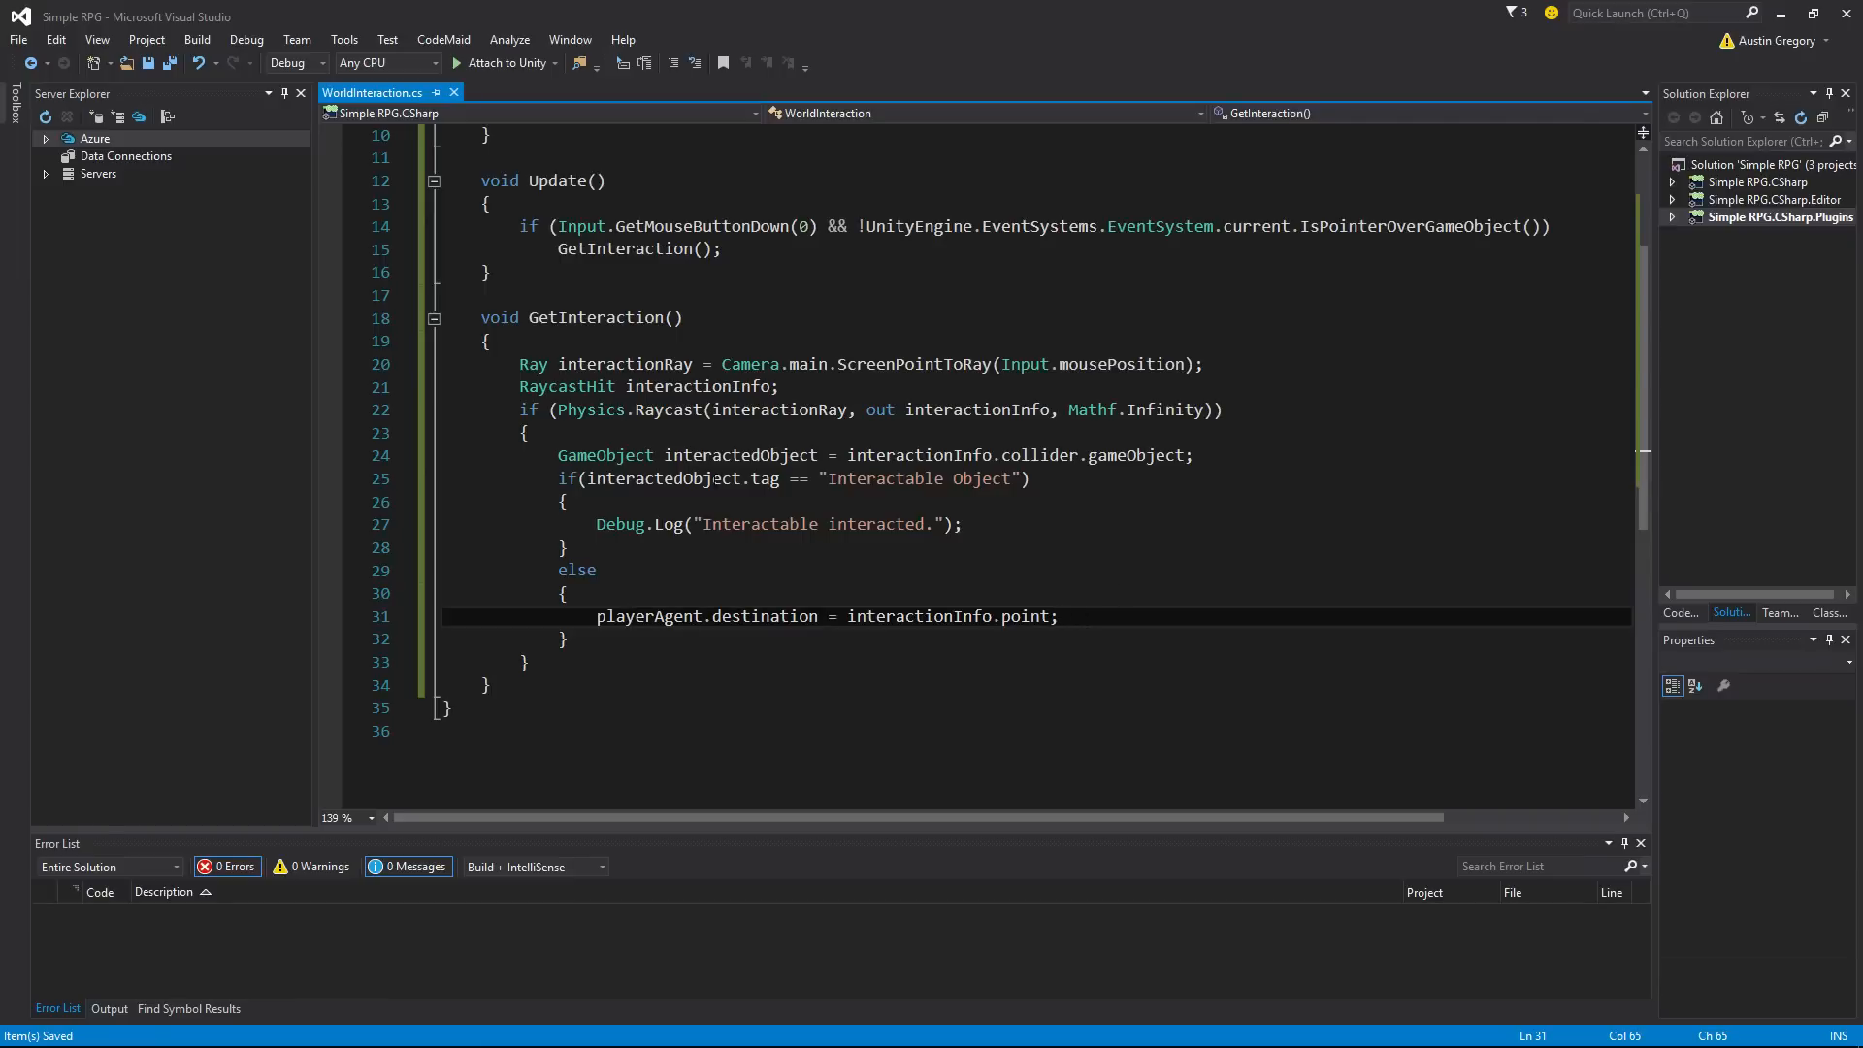
# Step: Switch to Unity and attach the WorldInteraction script to the Player object
pyautogui.hotkey('alt', 'Tab')
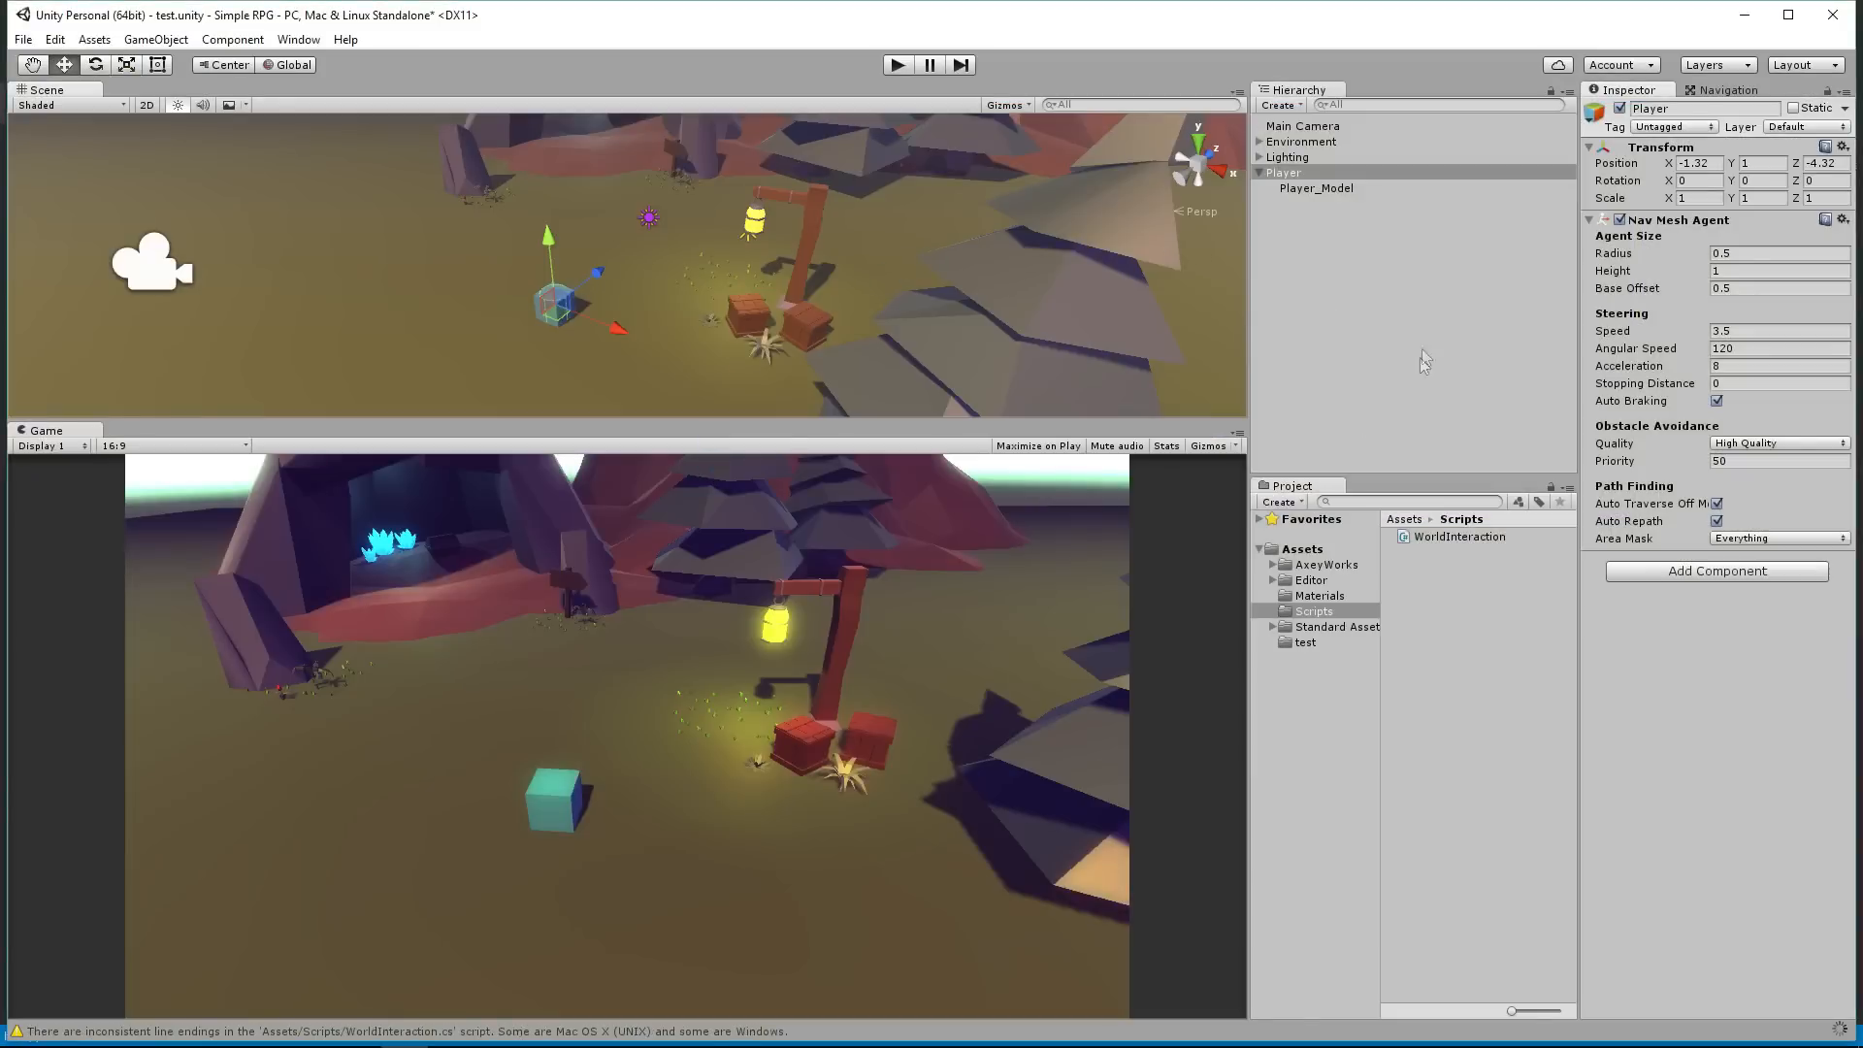
pyautogui.click(1453, 538)
pyautogui.moveTo(1453, 539); pyautogui.dragTo(1294, 181)
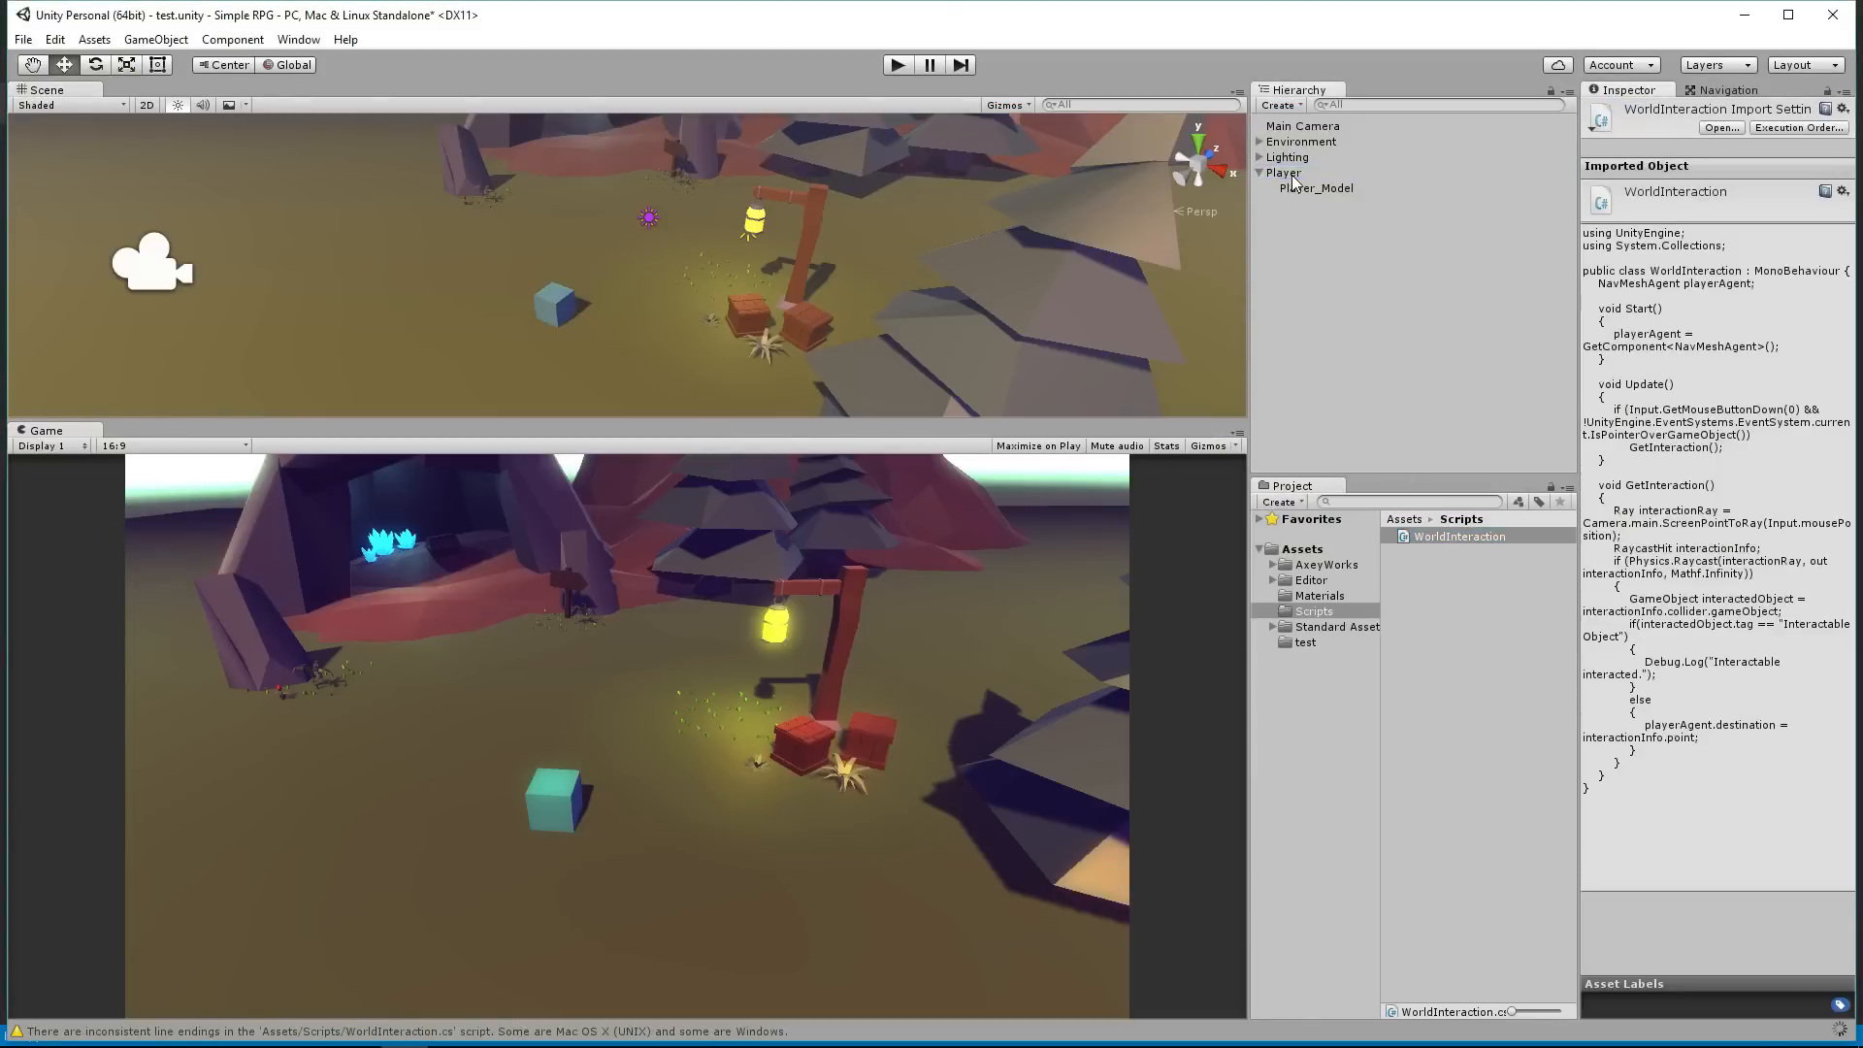
# Step: Run the game, pick a ground point, and open the script line behind the reported console error
pyautogui.click(894, 66)
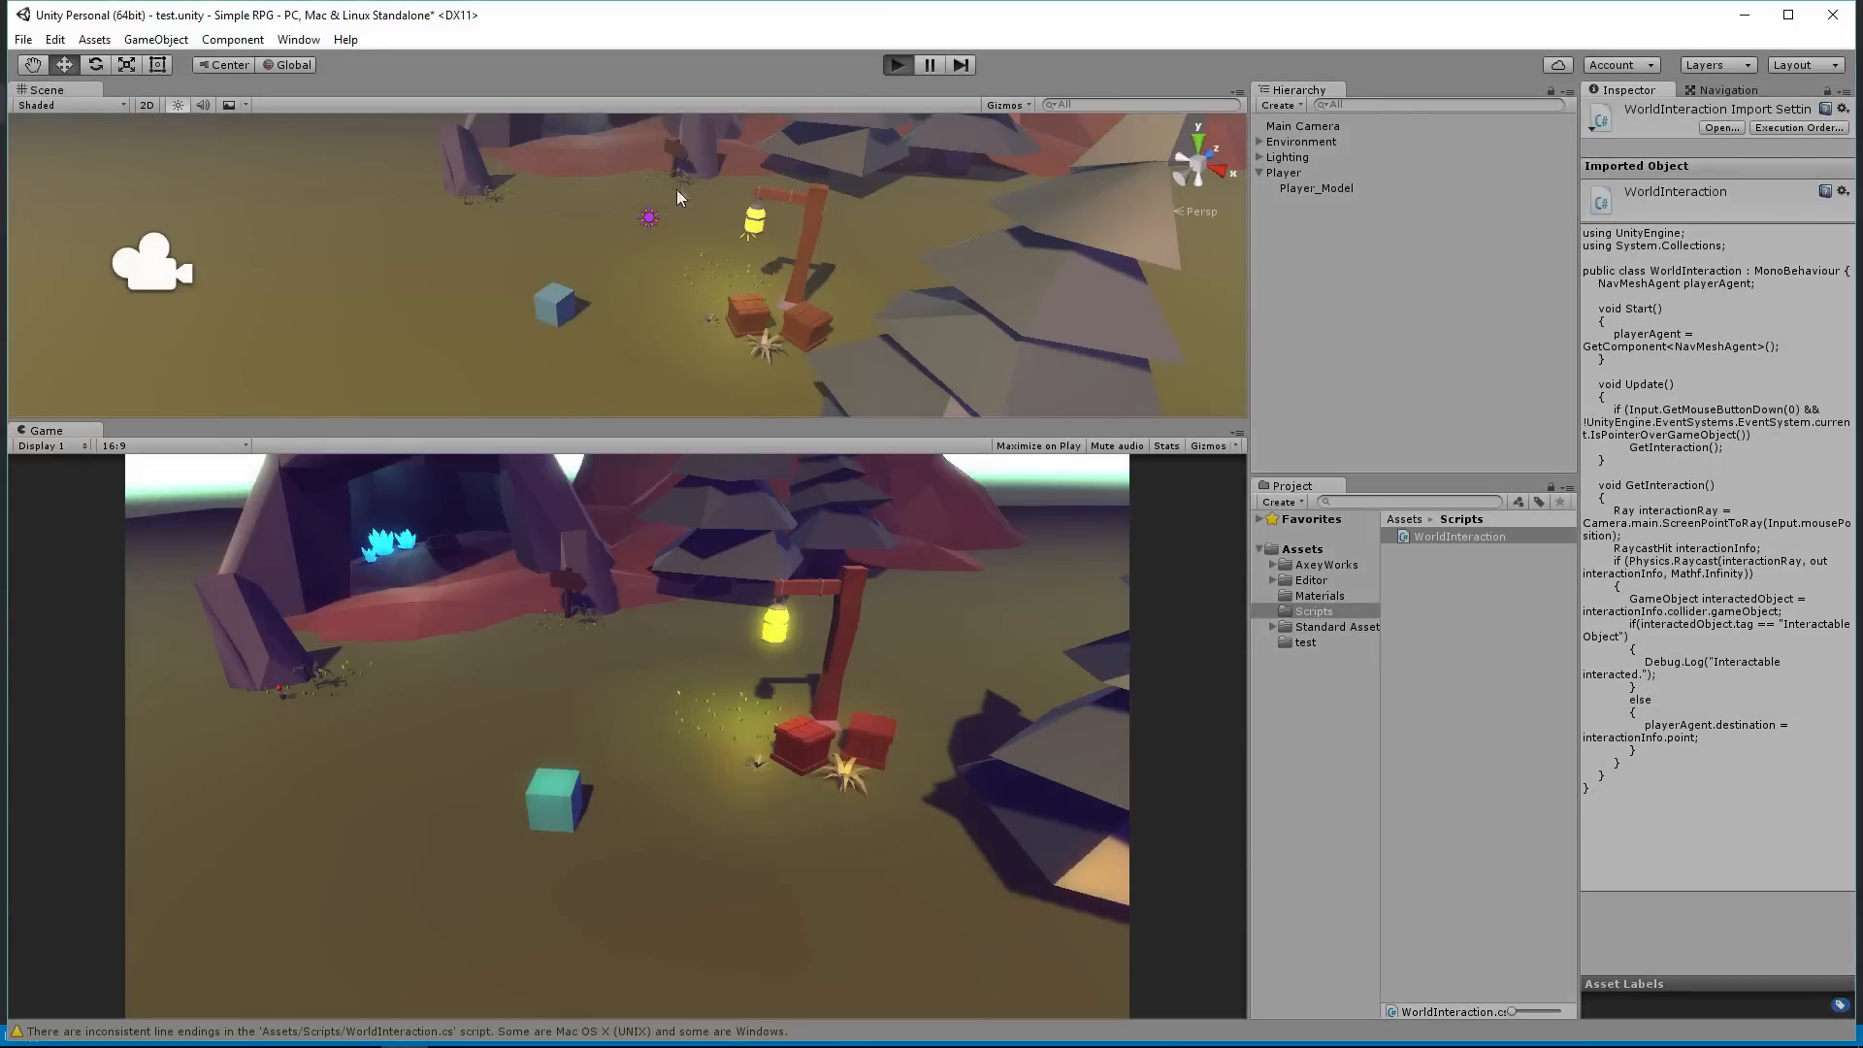
pyautogui.click(616, 694)
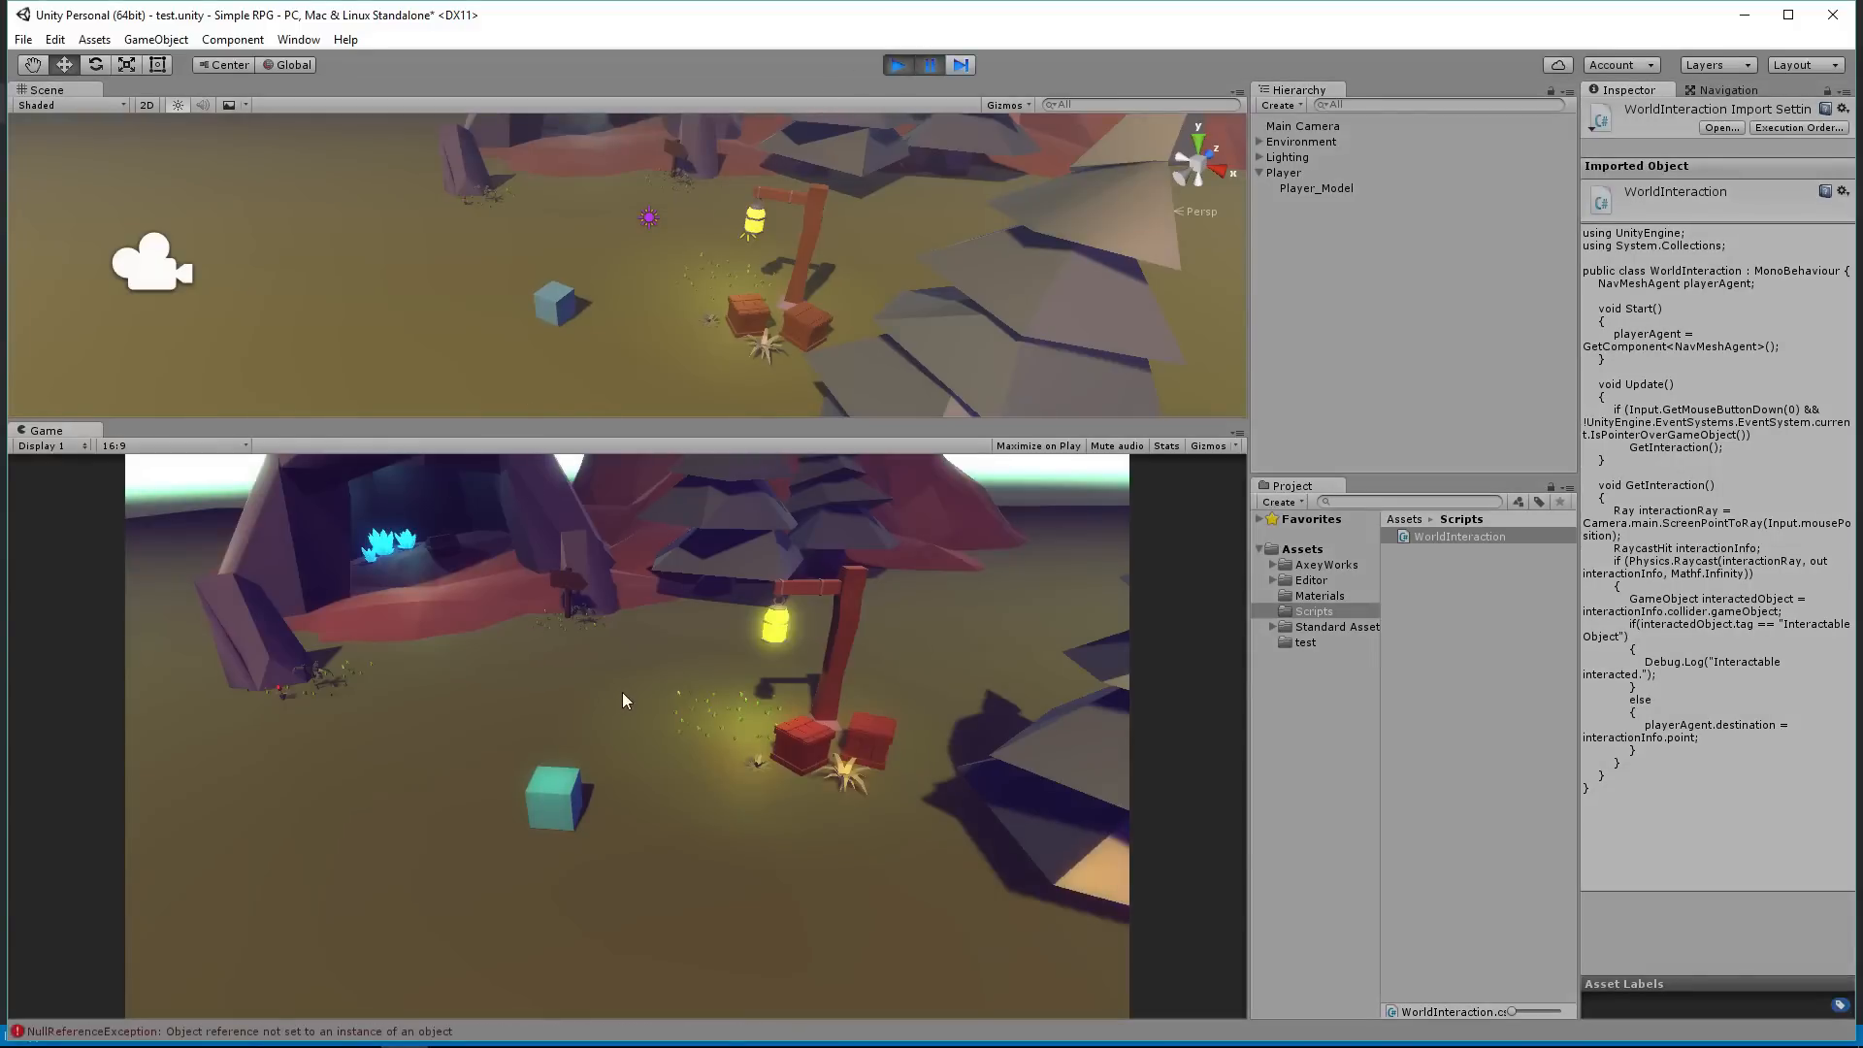
pyautogui.click(242, 1031)
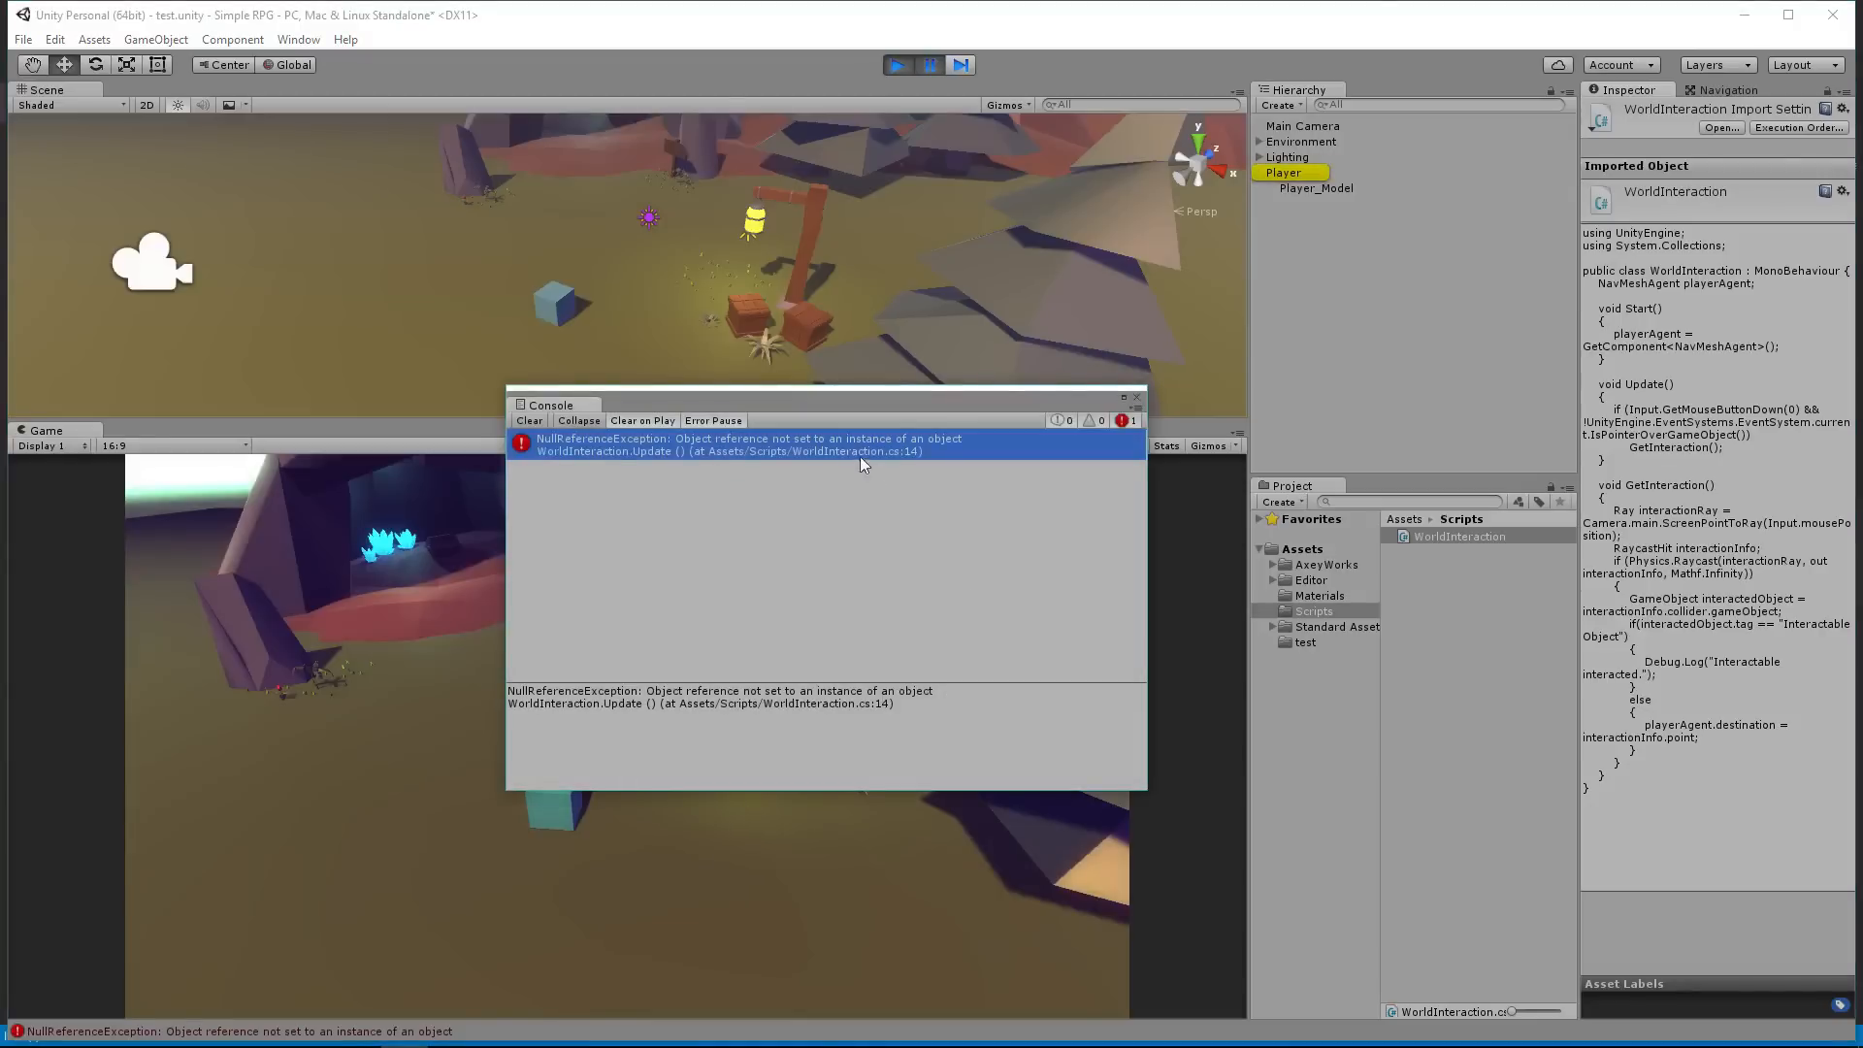
pyautogui.doubleClick(919, 453)
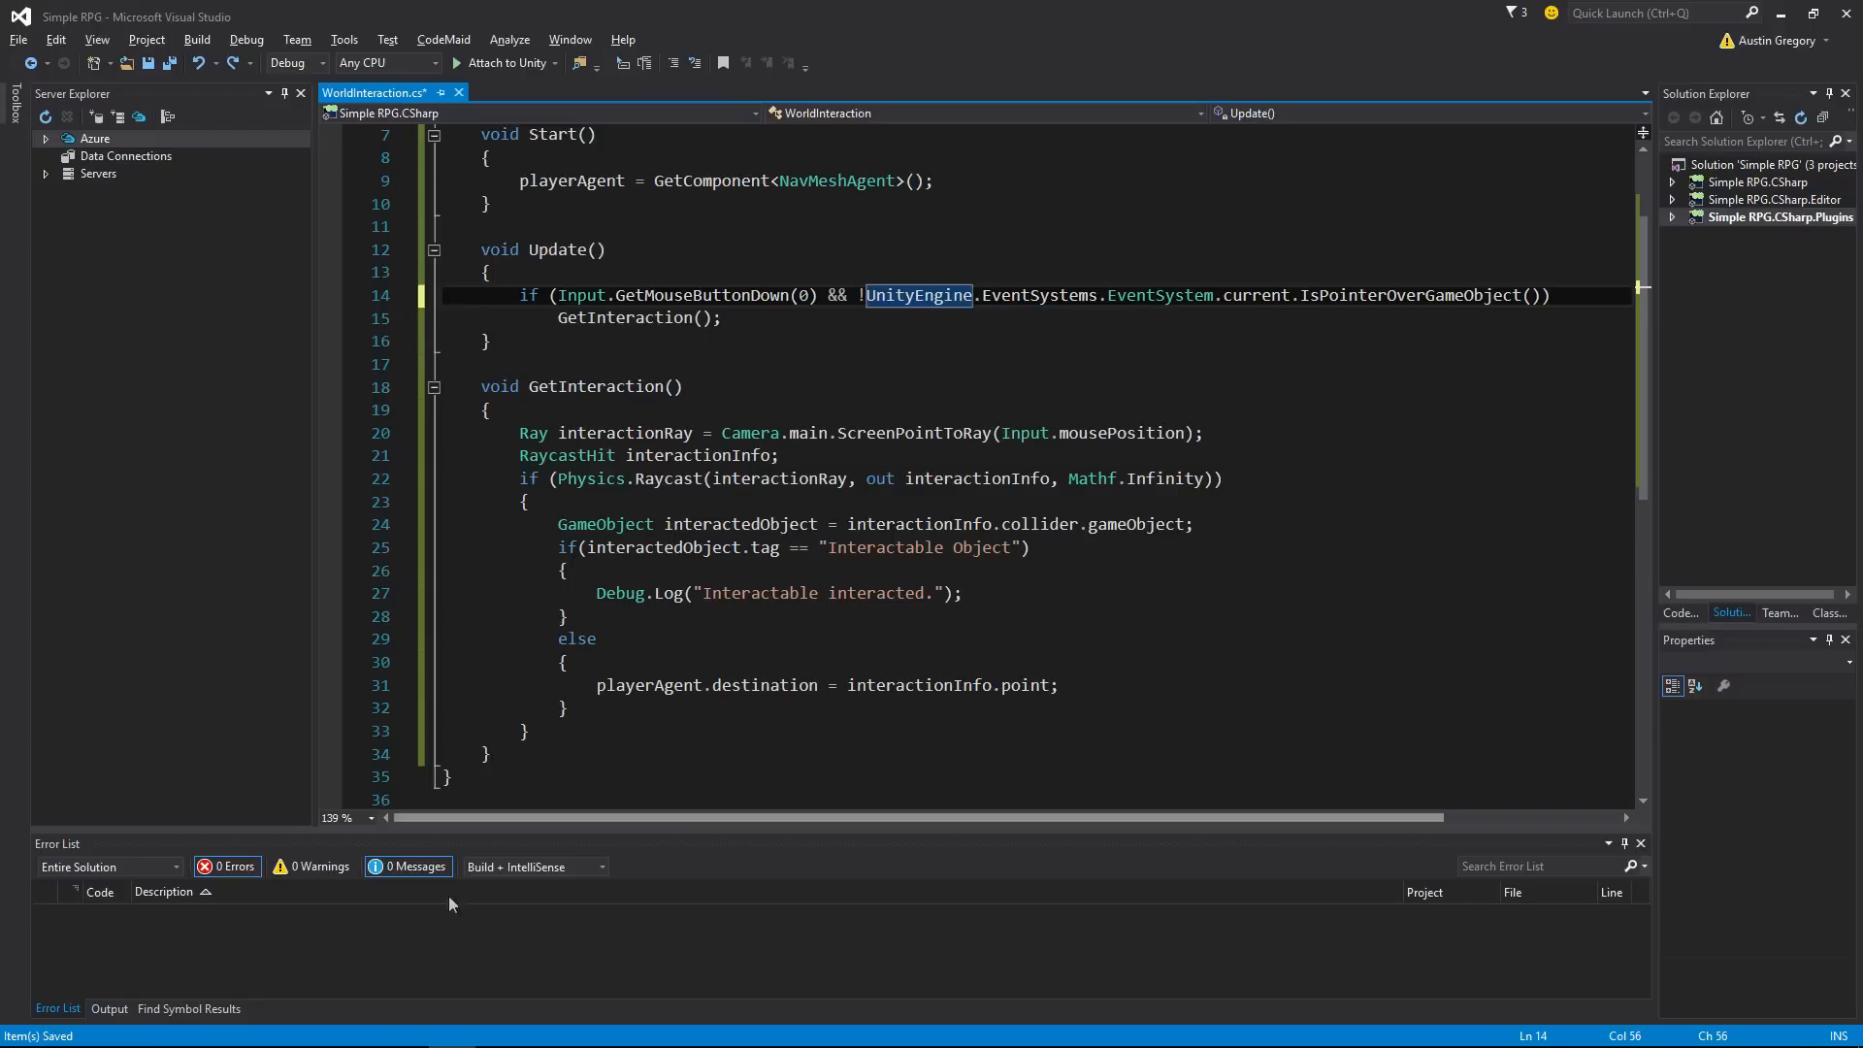
# Step: Return to Unity, collapse the Environment group and create a UI Canvas
pyautogui.click(424, 1029)
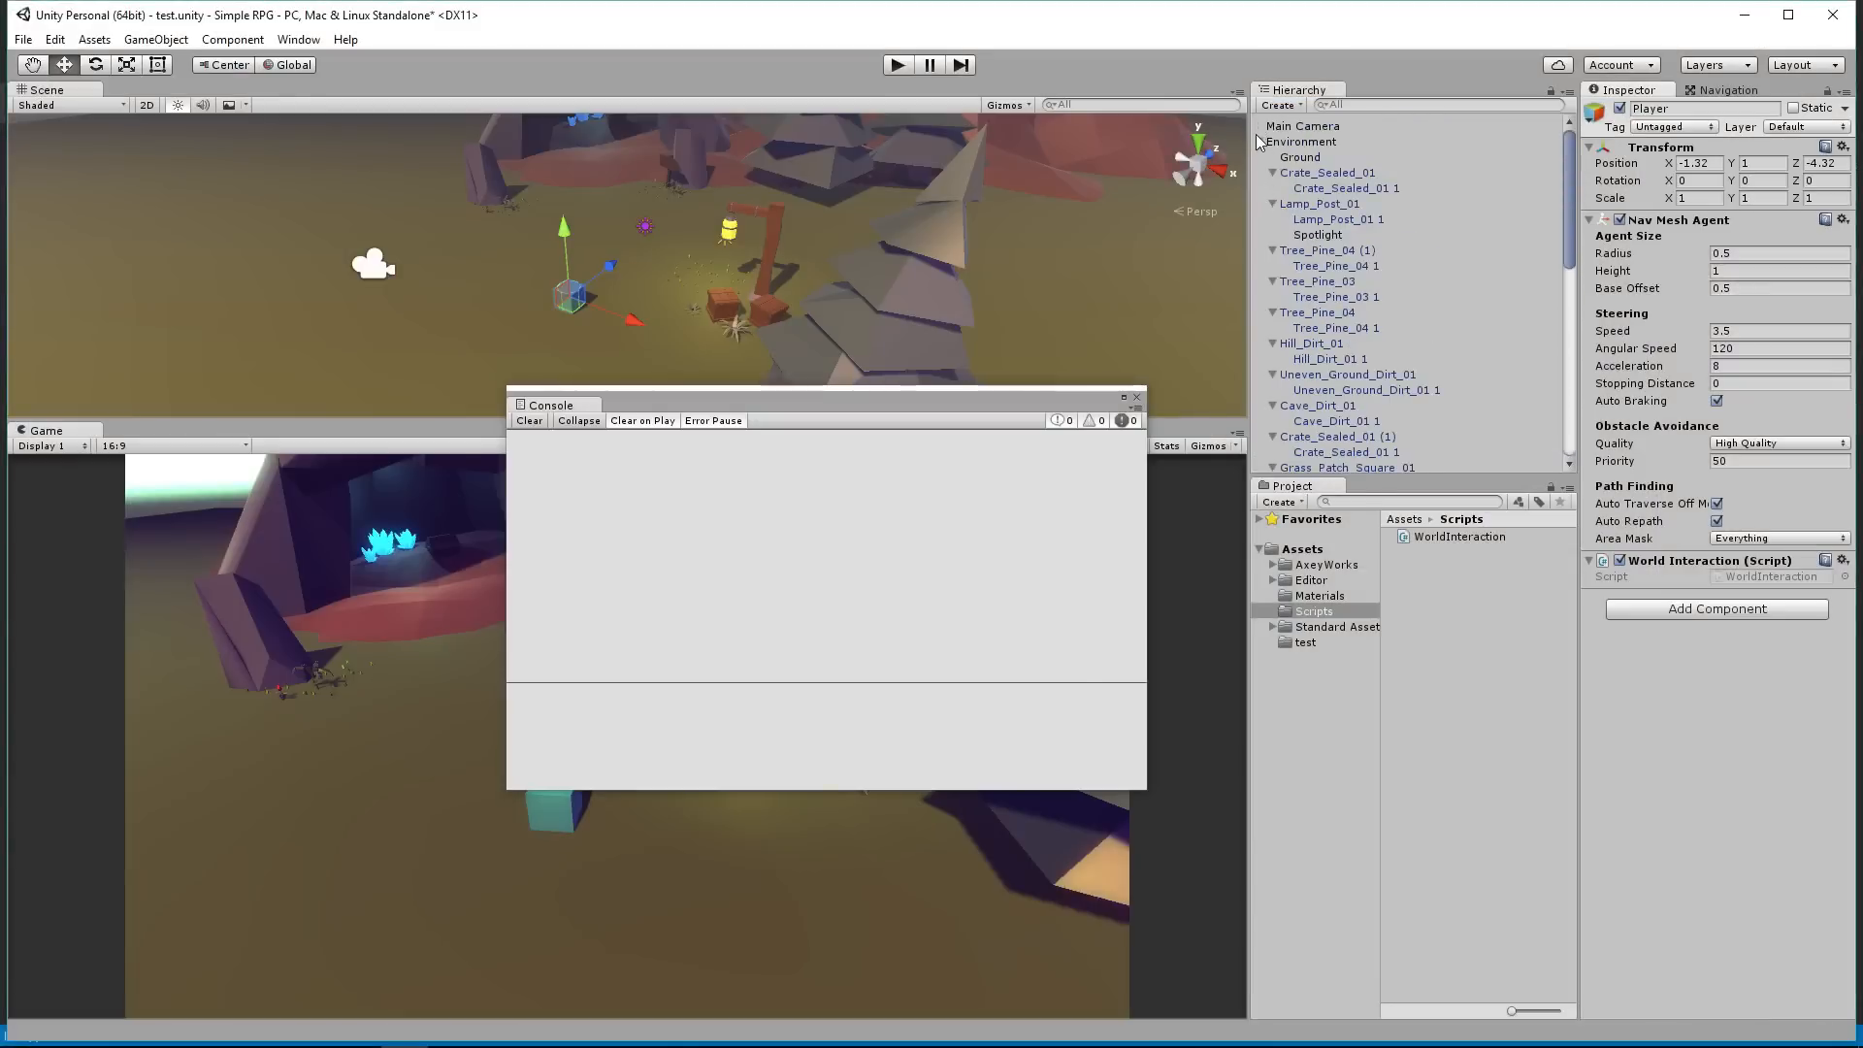
pyautogui.click(1267, 143)
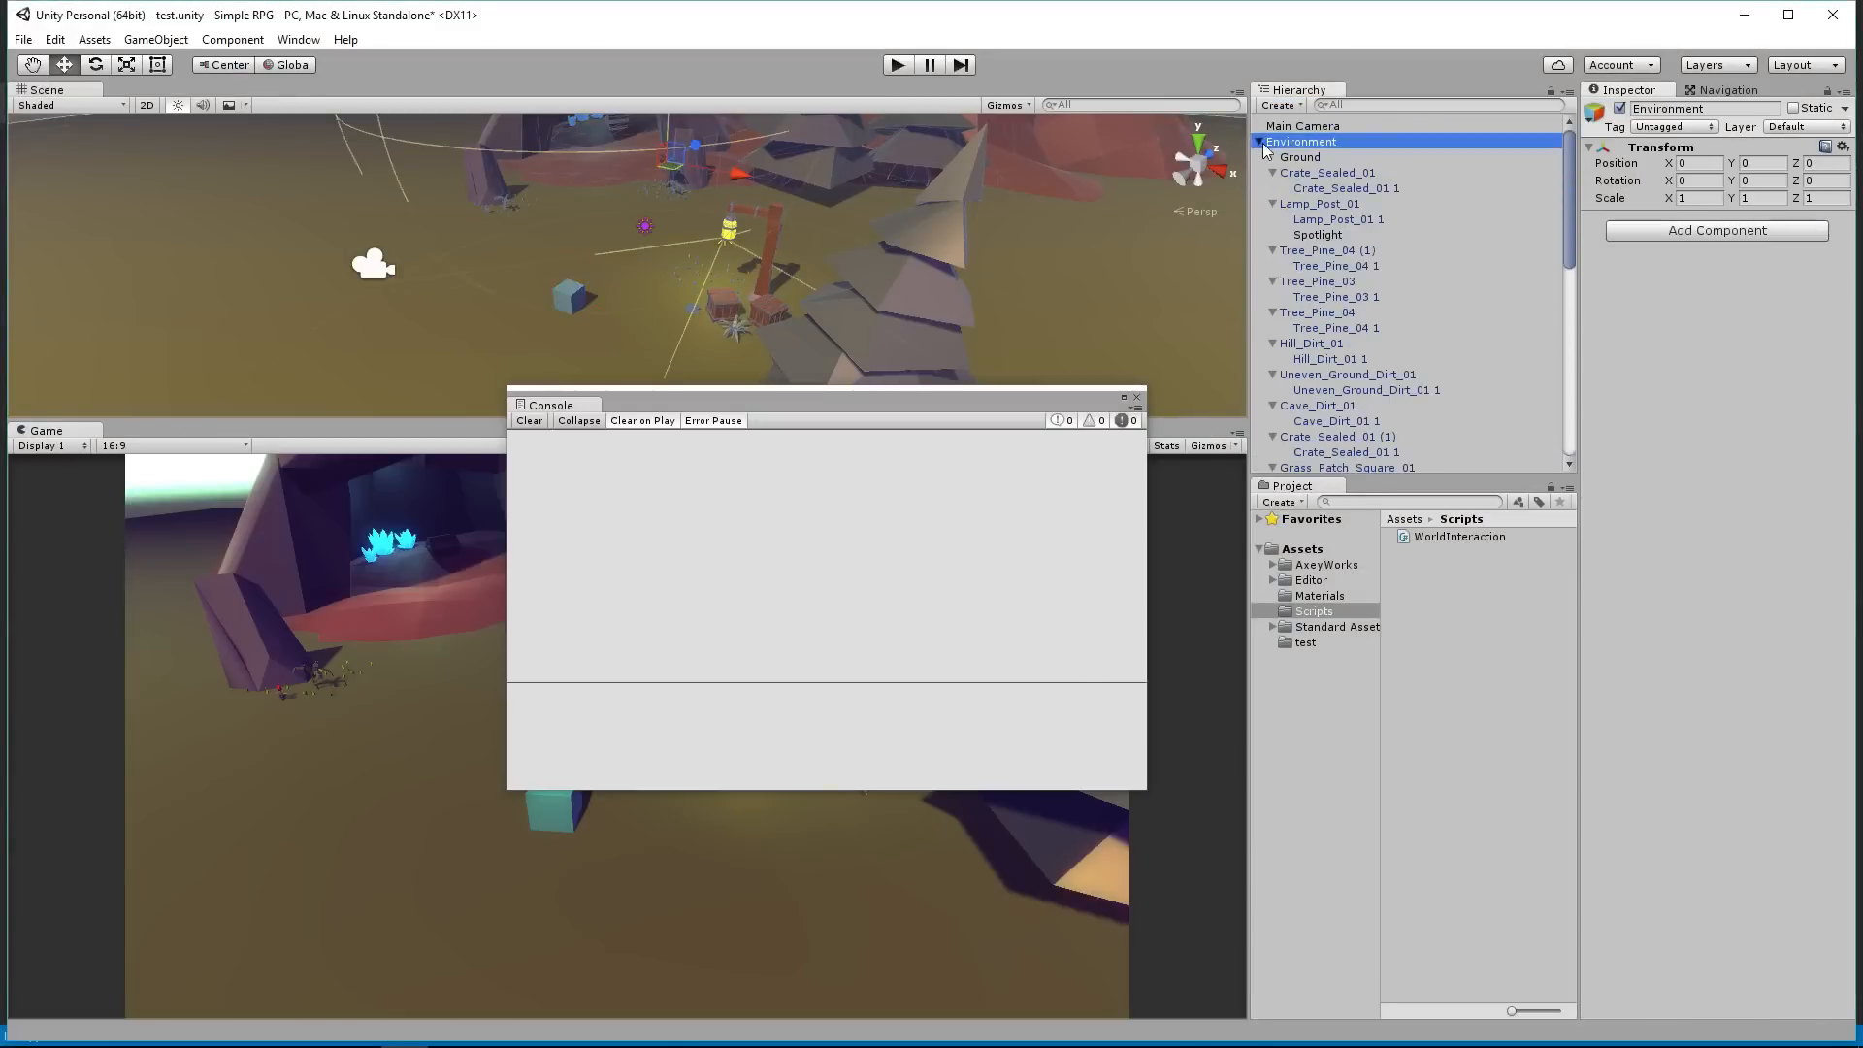
pyautogui.click(1260, 143)
pyautogui.rightClick(1332, 232)
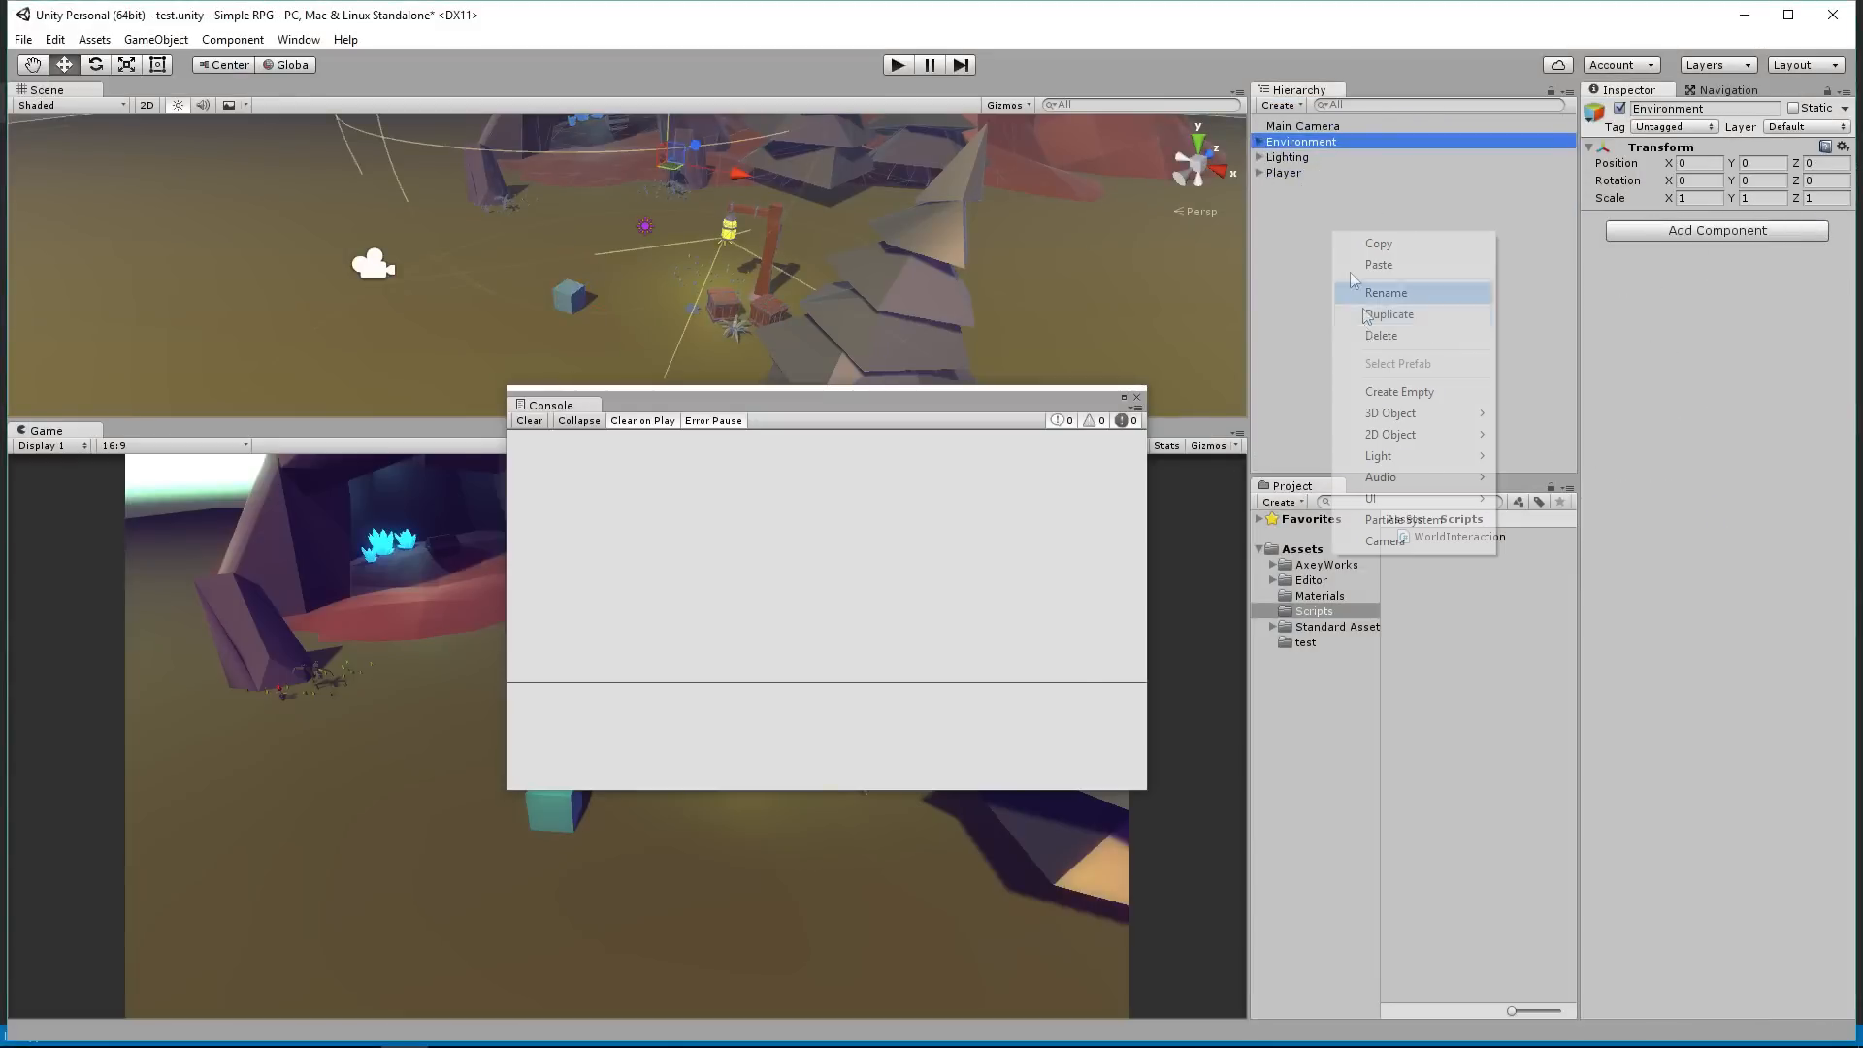
pyautogui.moveTo(1373, 500)
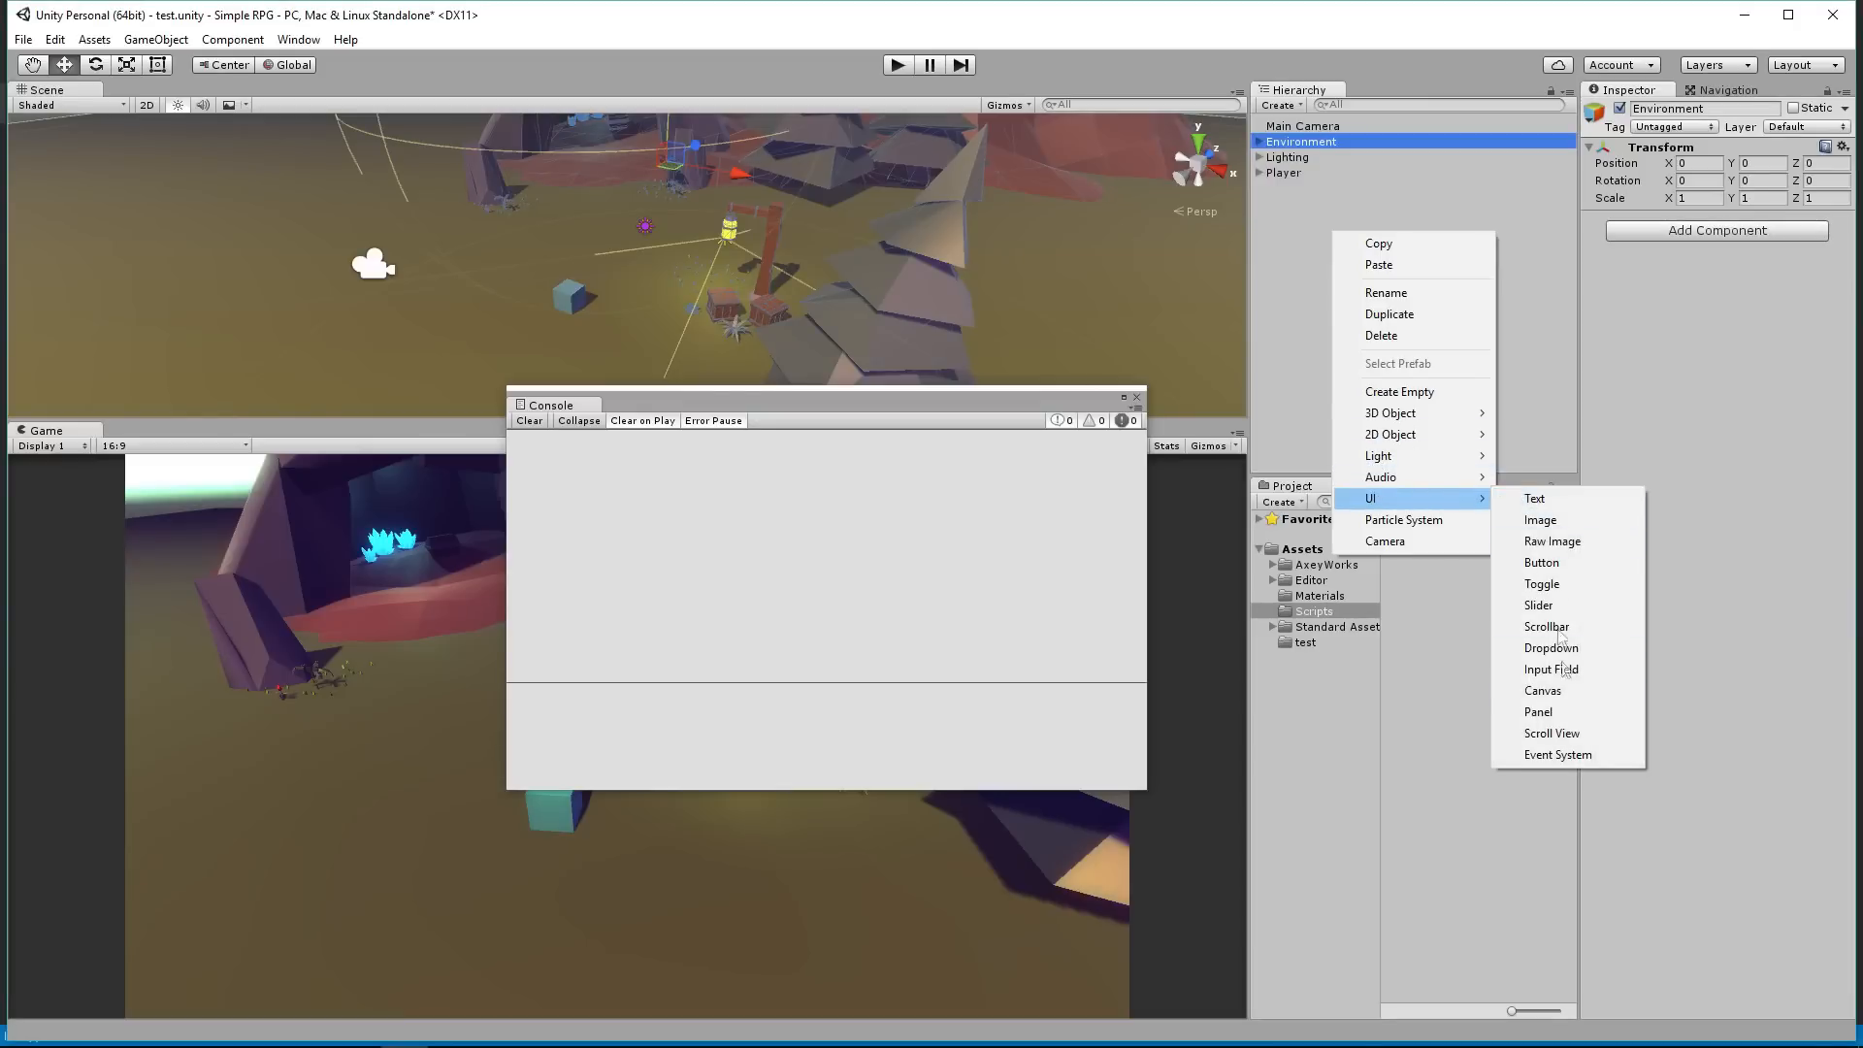
pyautogui.click(1553, 691)
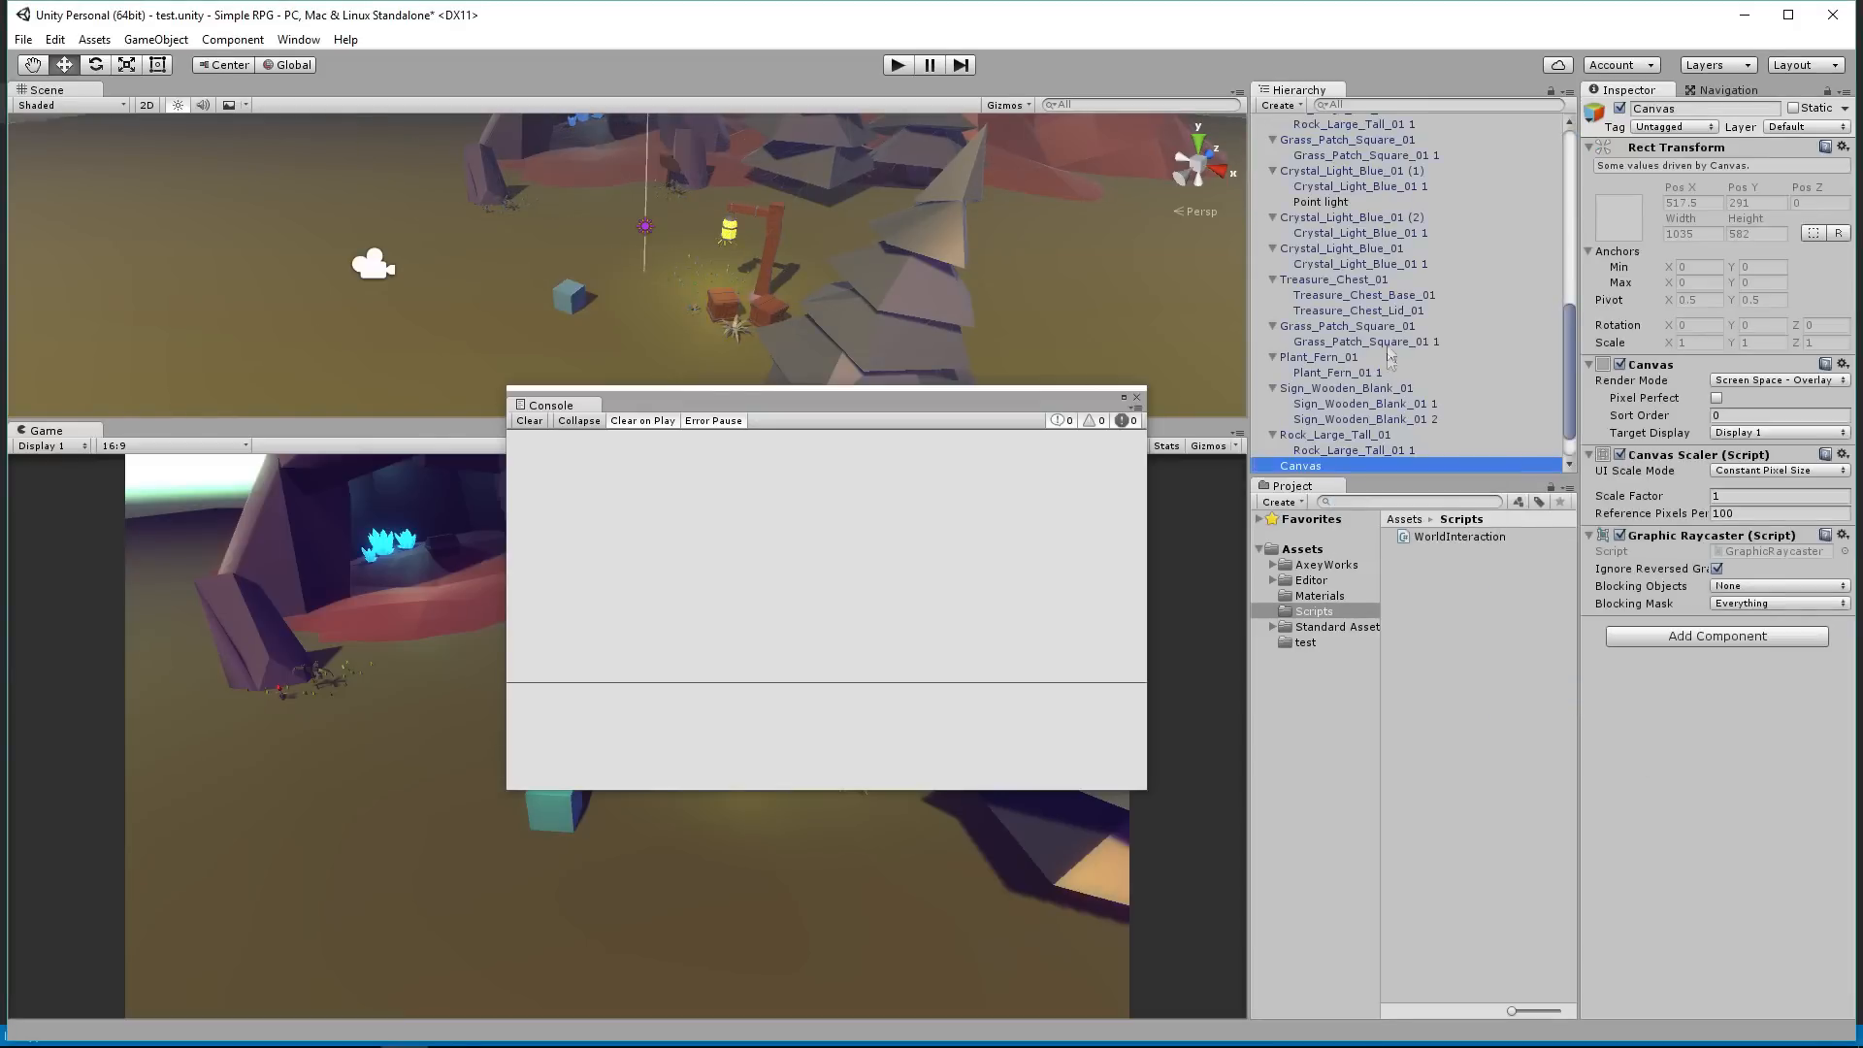
# Step: Move the Canvas out of Environment to the root of the scene hierarchy and close the Console window
pyautogui.scroll(-2, 1393, 363)
pyautogui.moveTo(1325, 423); pyautogui.dragTo(1312, 462)
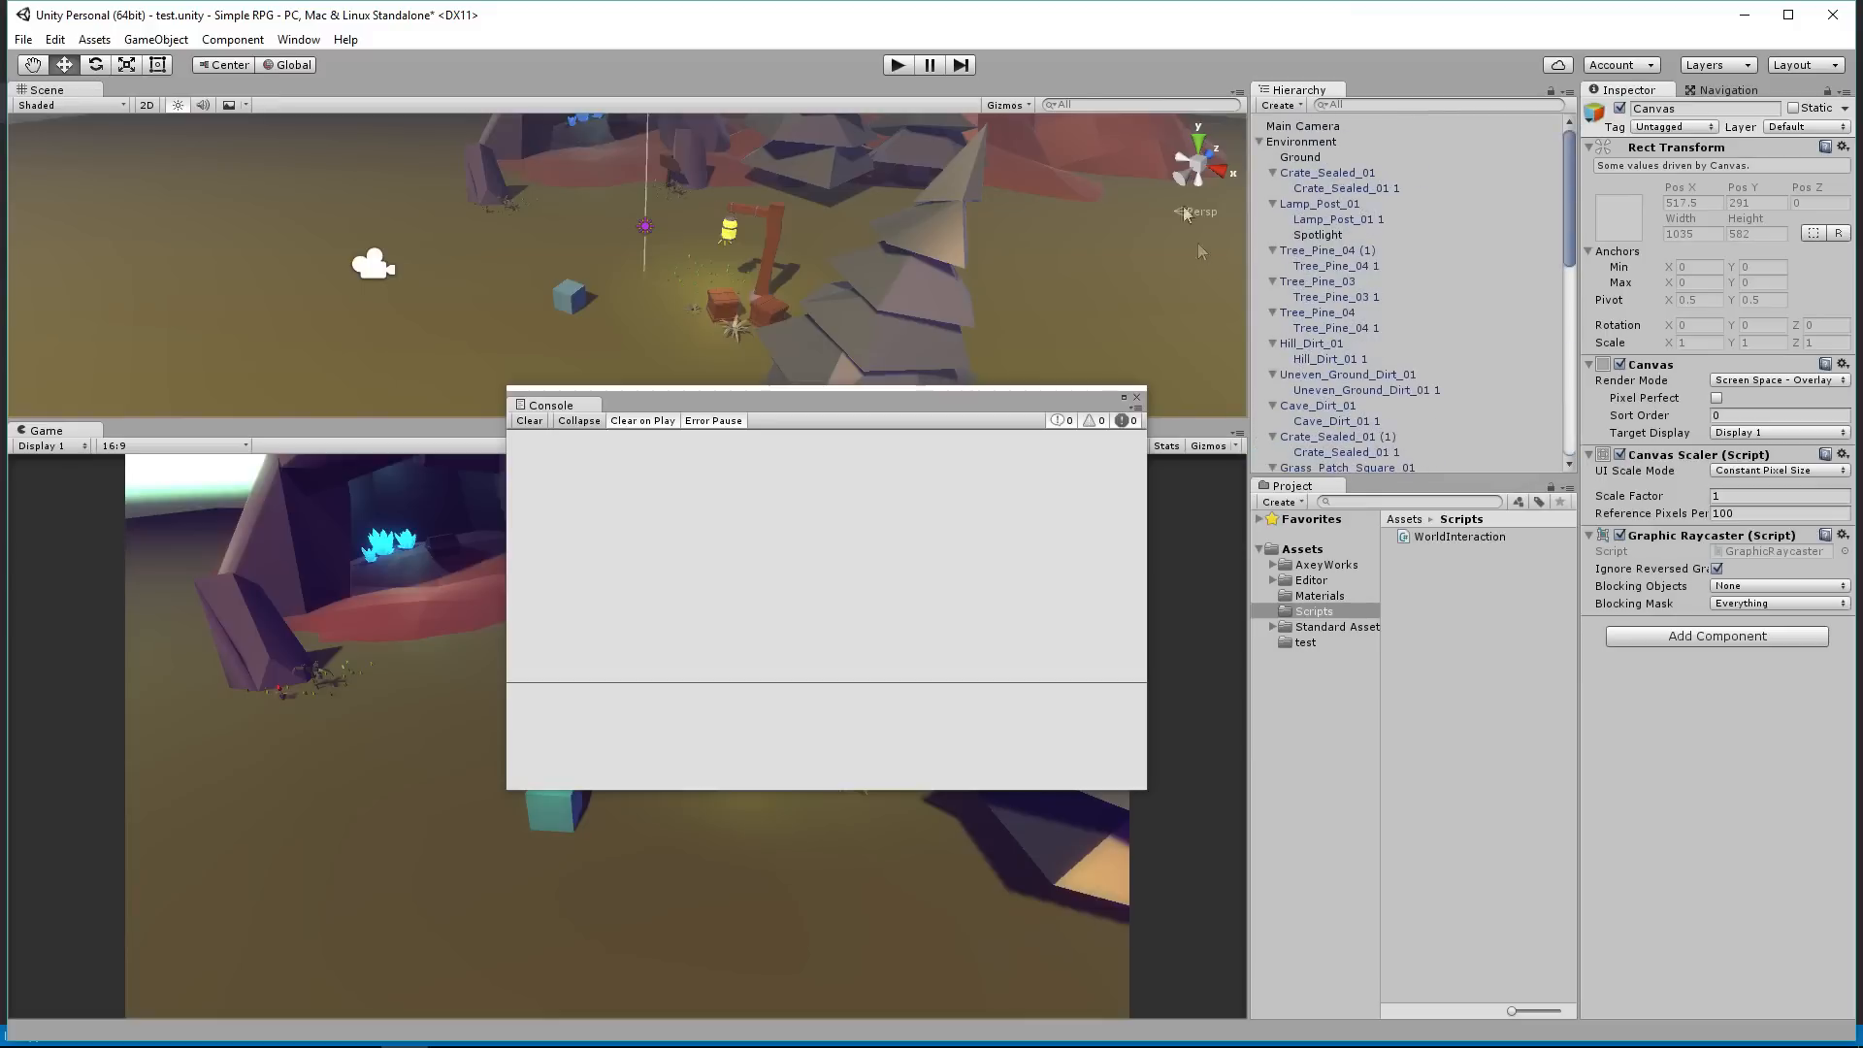
pyautogui.moveTo(925, 400); pyautogui.dragTo(890, 313)
pyautogui.click(1104, 313)
# Step: Play the scene, send the player cube to two different ground points, and stop playback
pyautogui.click(898, 65)
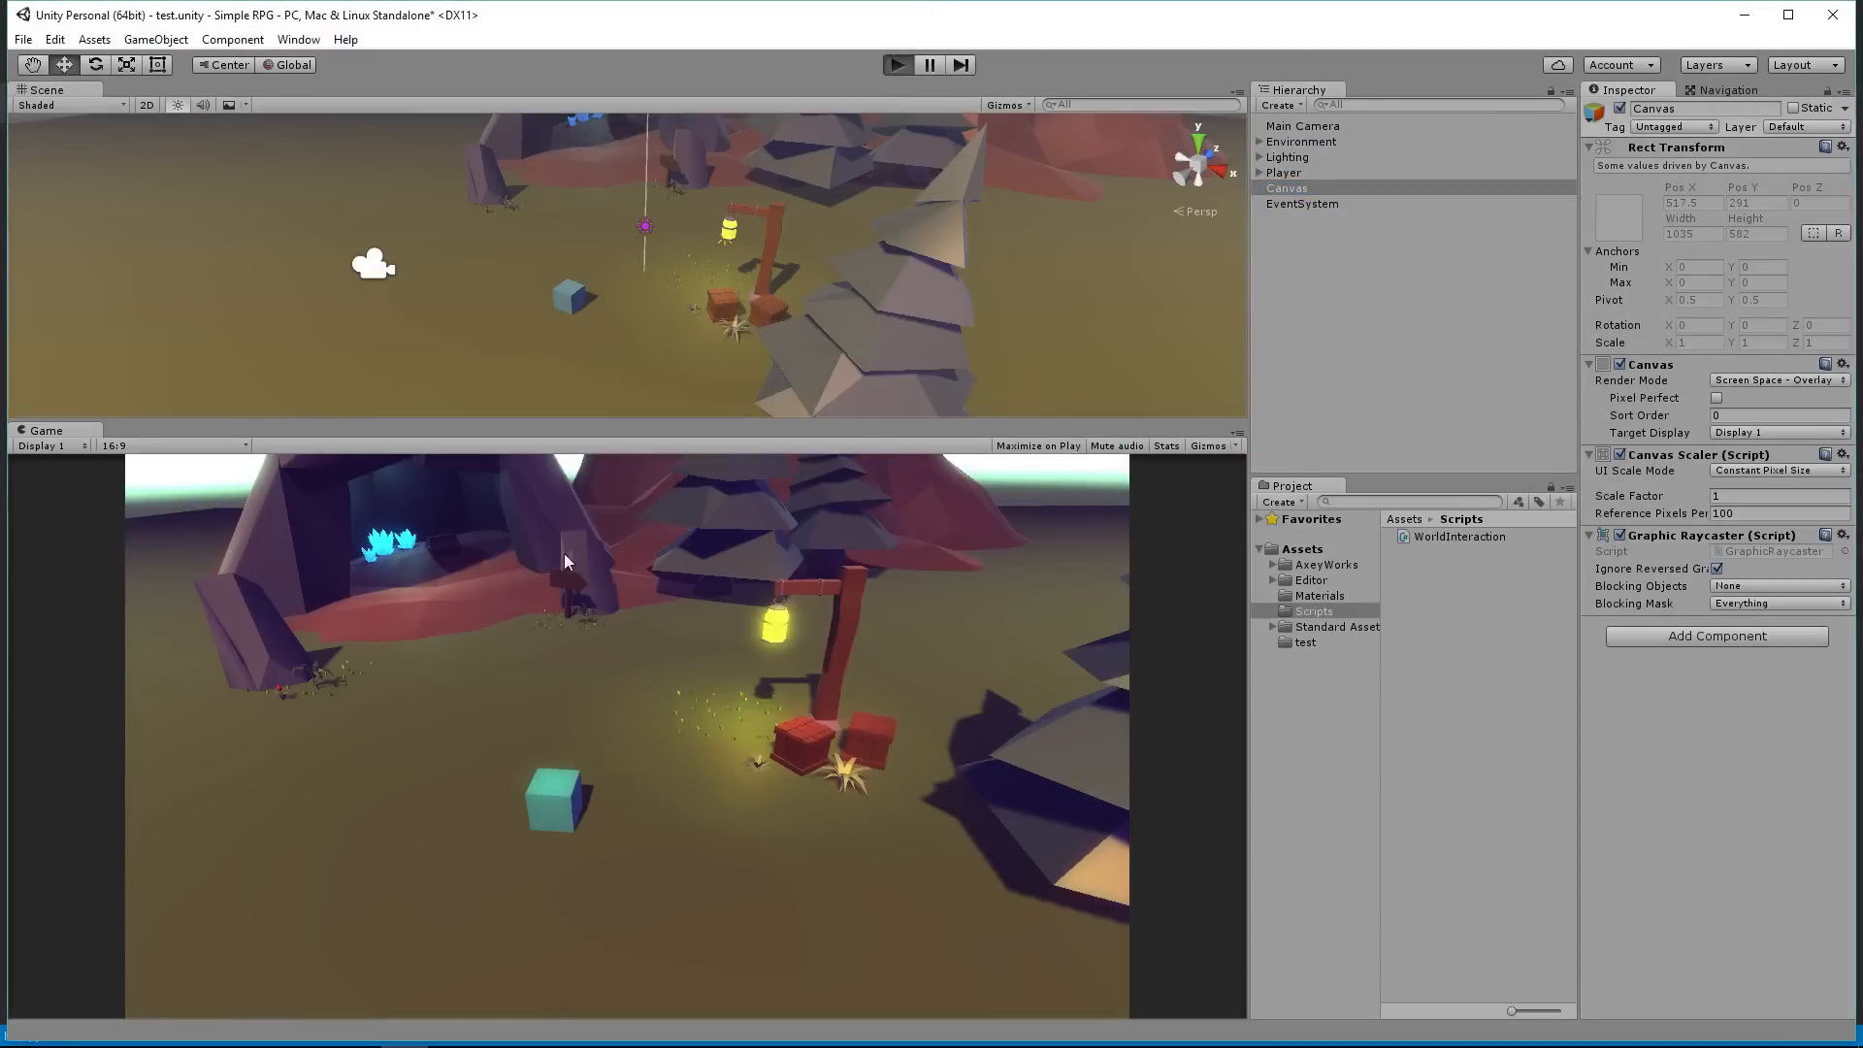
pyautogui.click(510, 724)
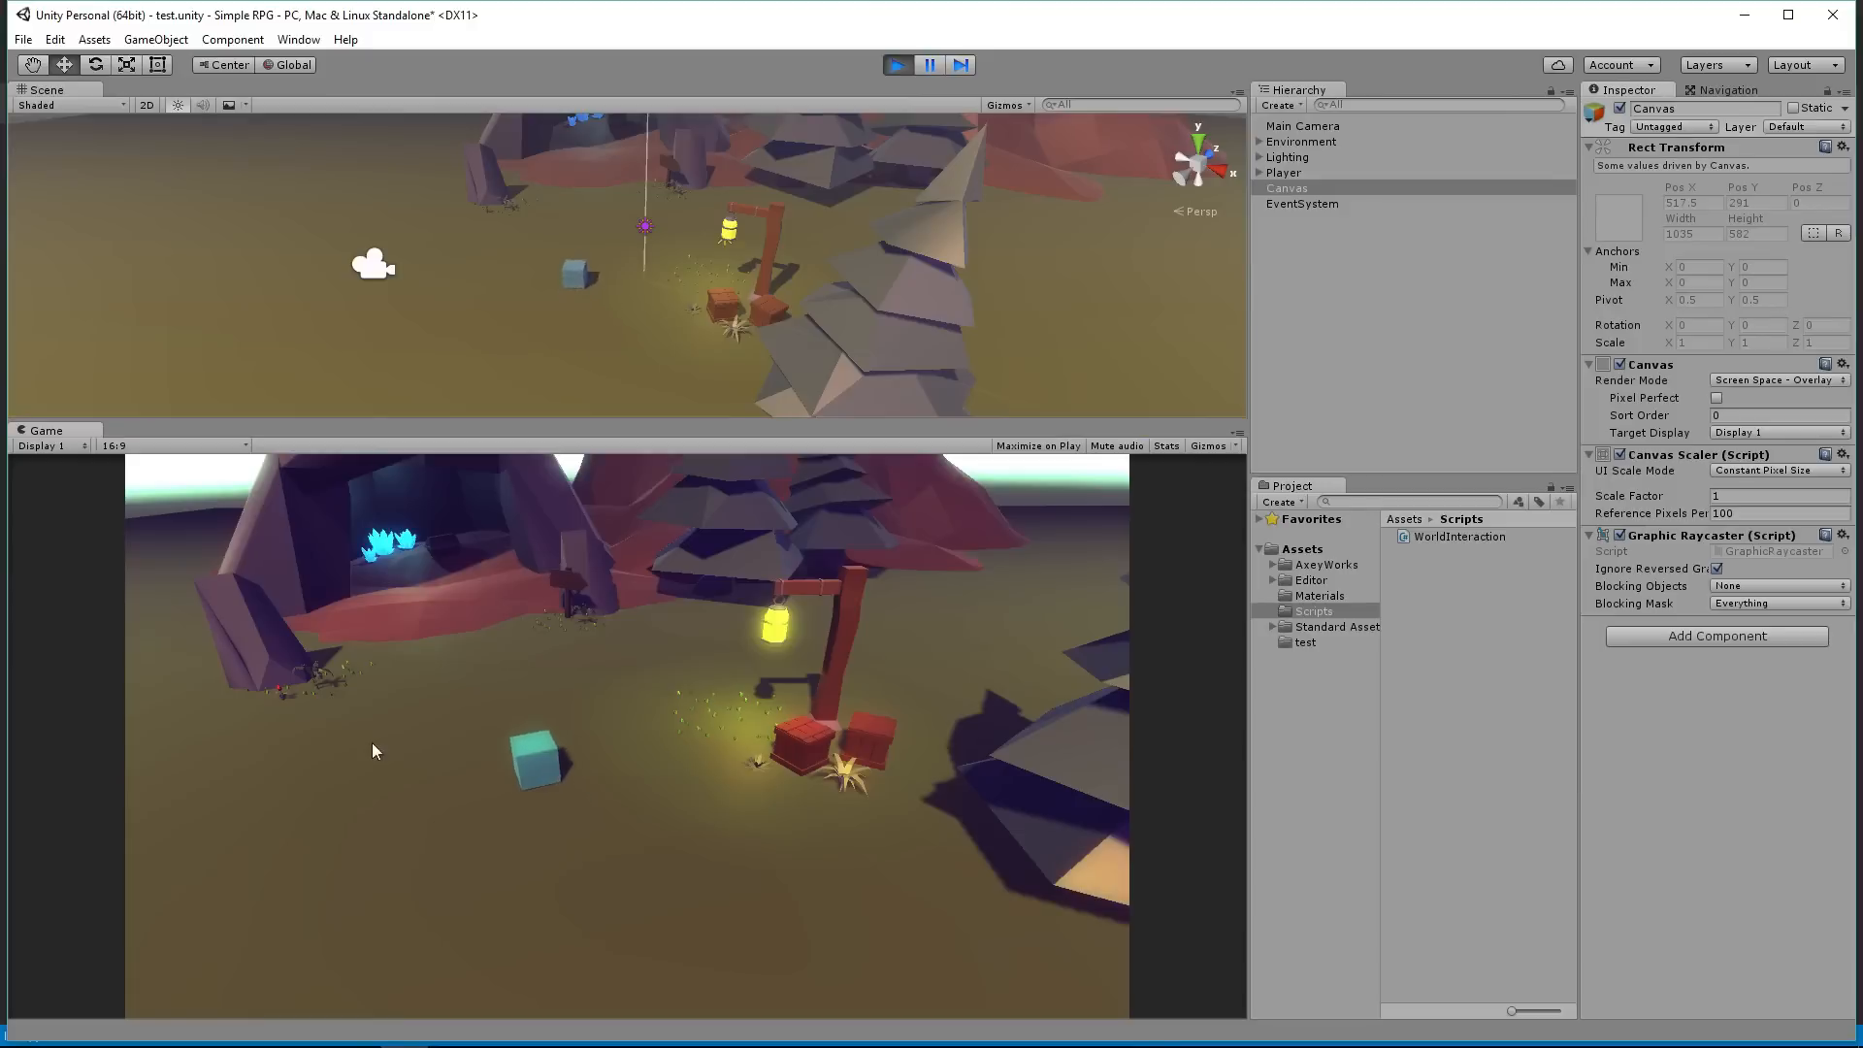
pyautogui.click(392, 832)
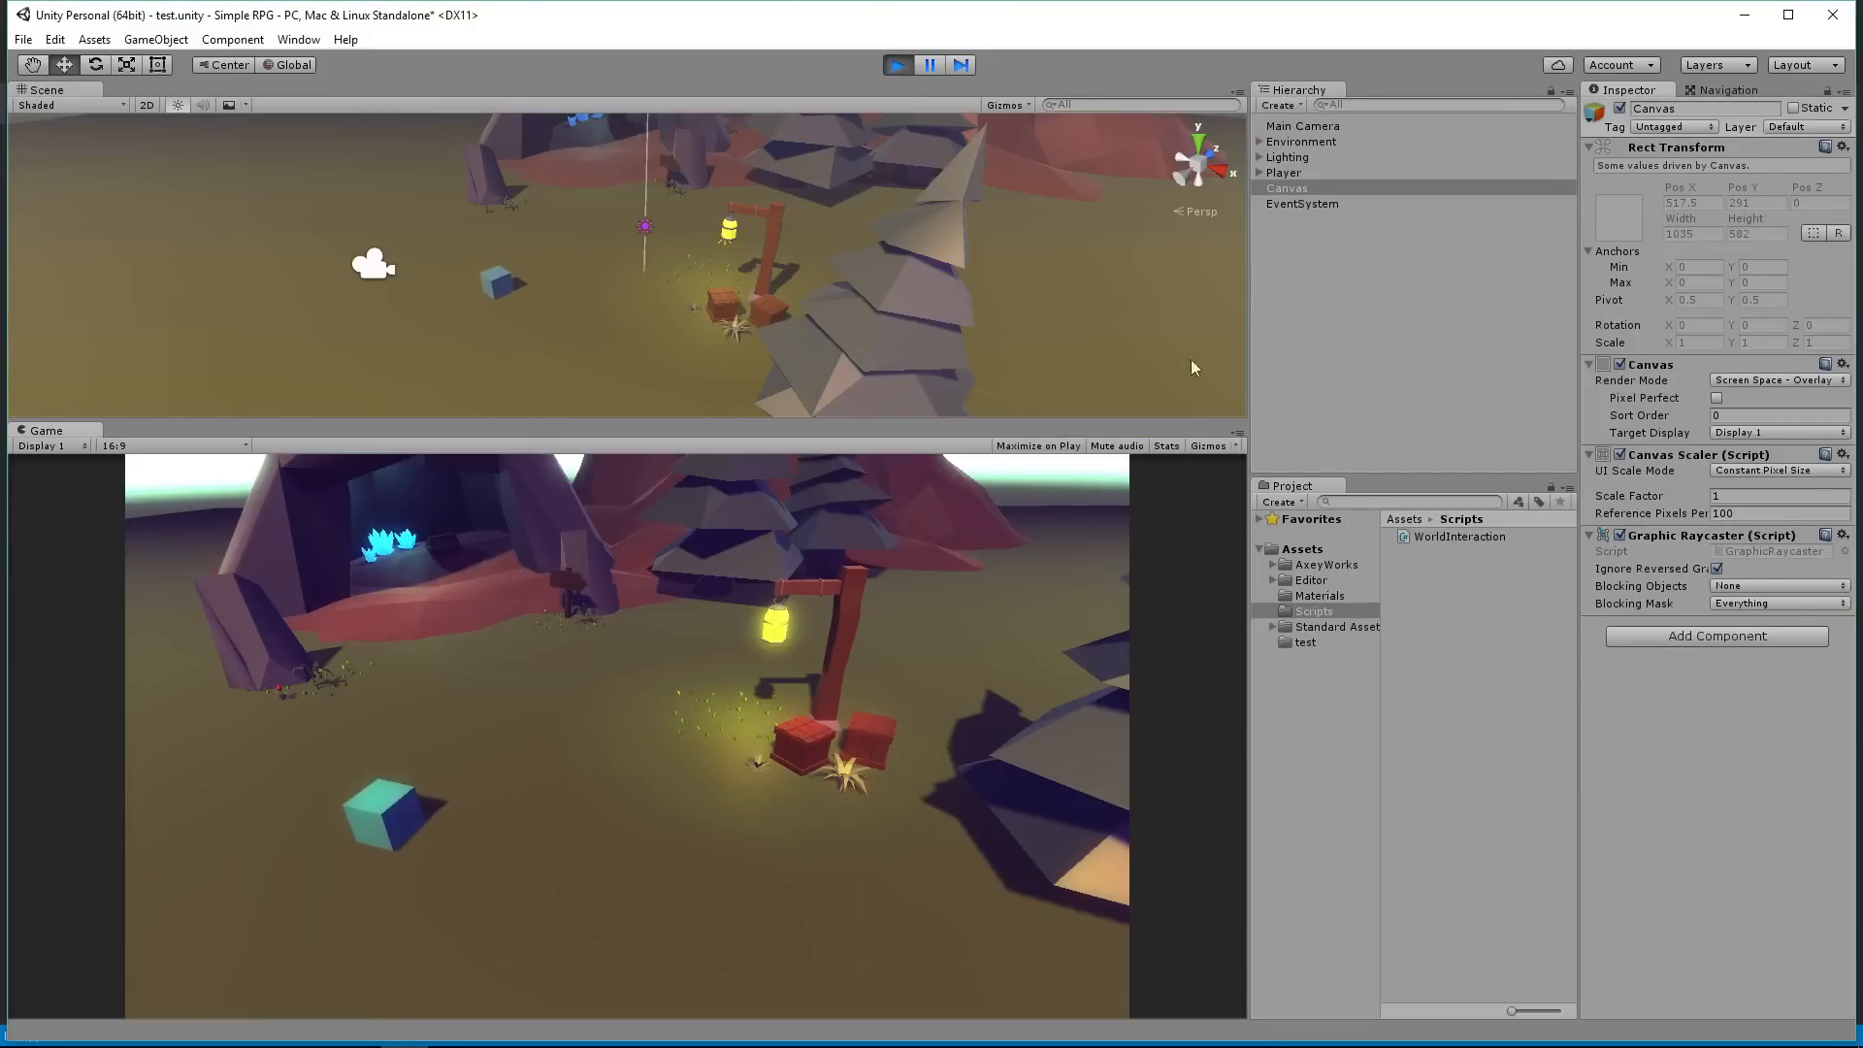
pyautogui.click(899, 66)
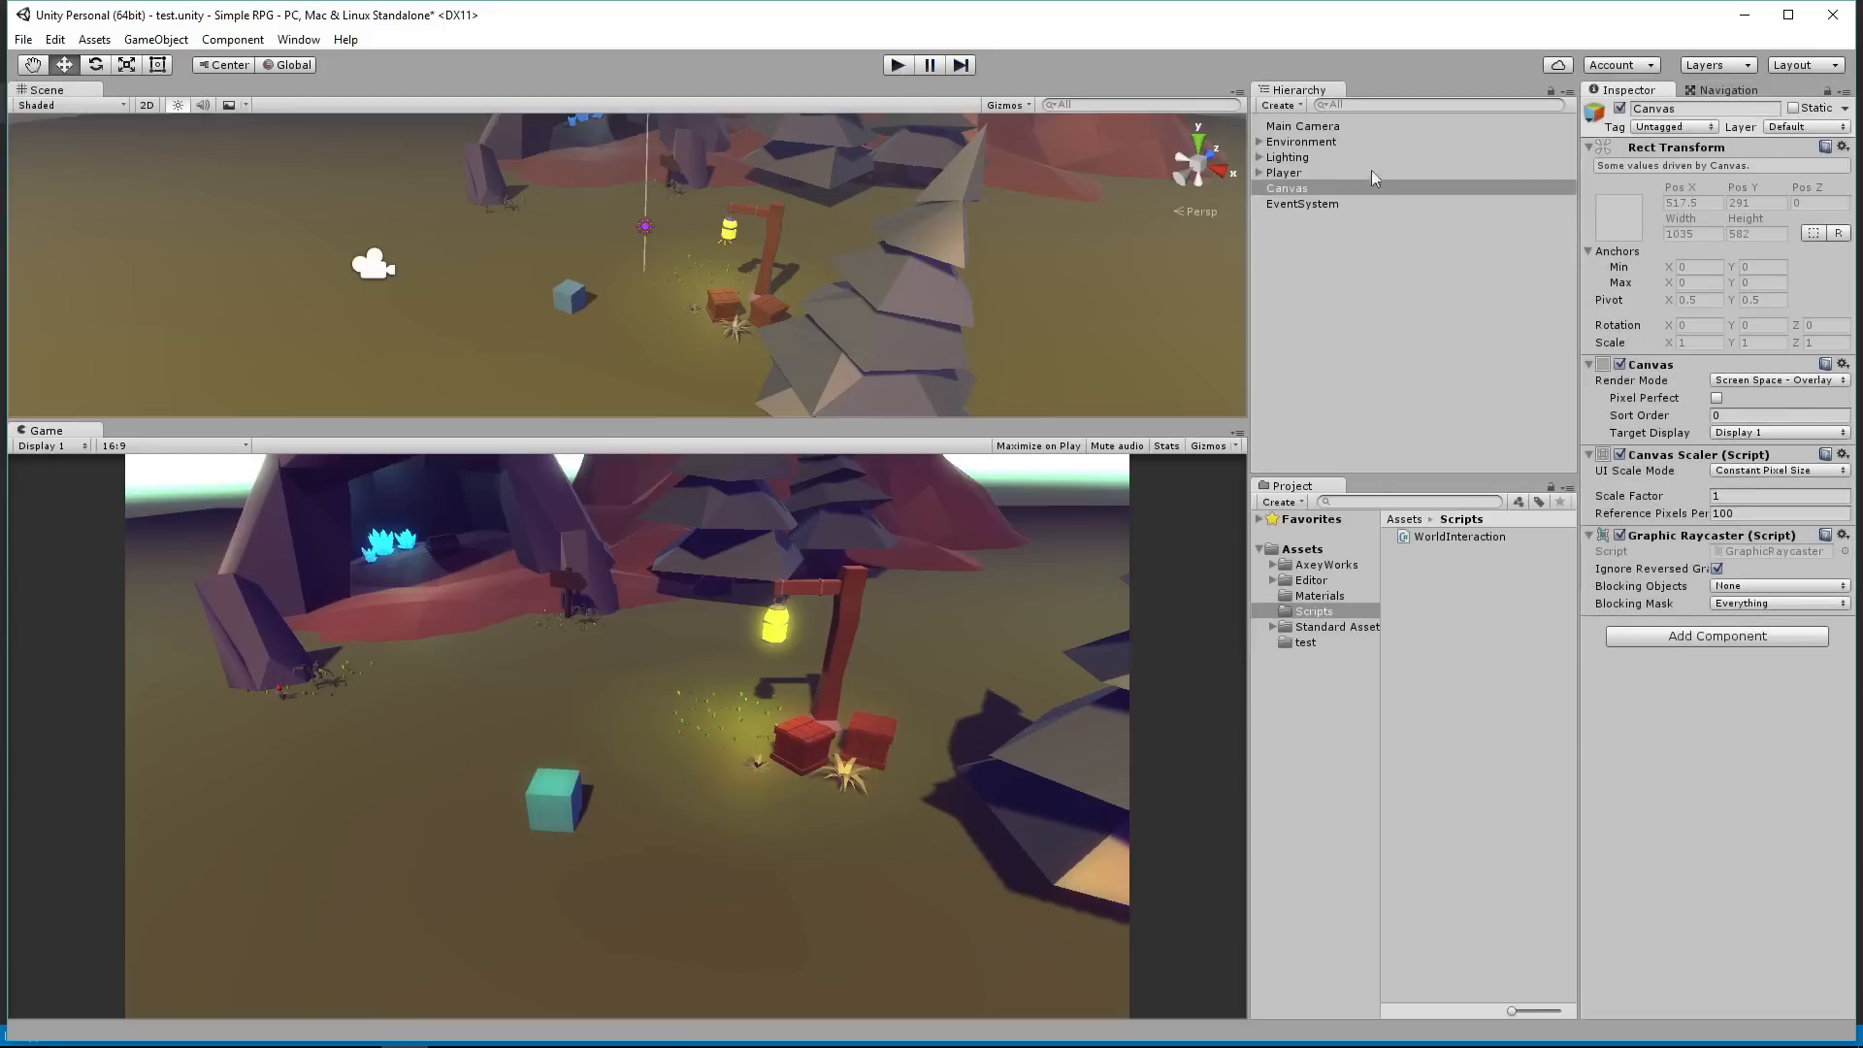
# Step: Set the Player's Nav Mesh Agent Speed to 8, Angular Speed to 500 and Acceleration to 20
pyautogui.click(1284, 172)
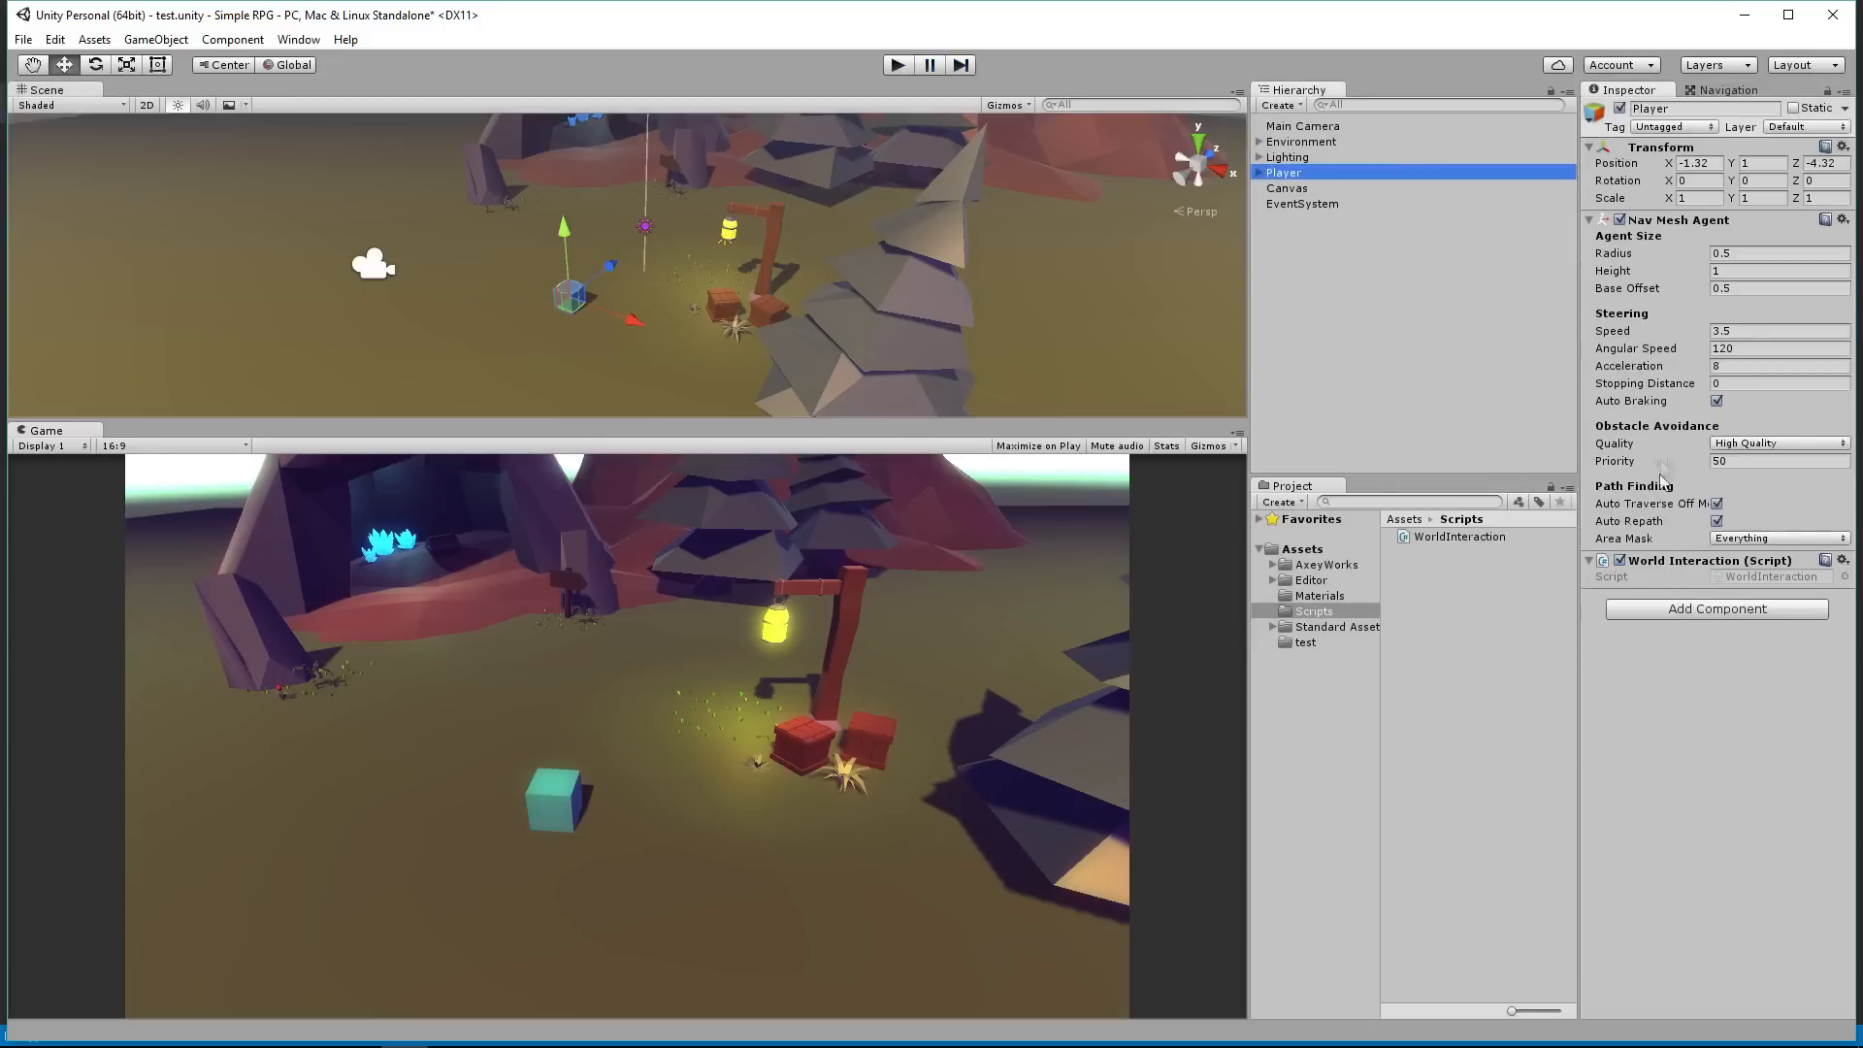
pyautogui.click(1737, 330)
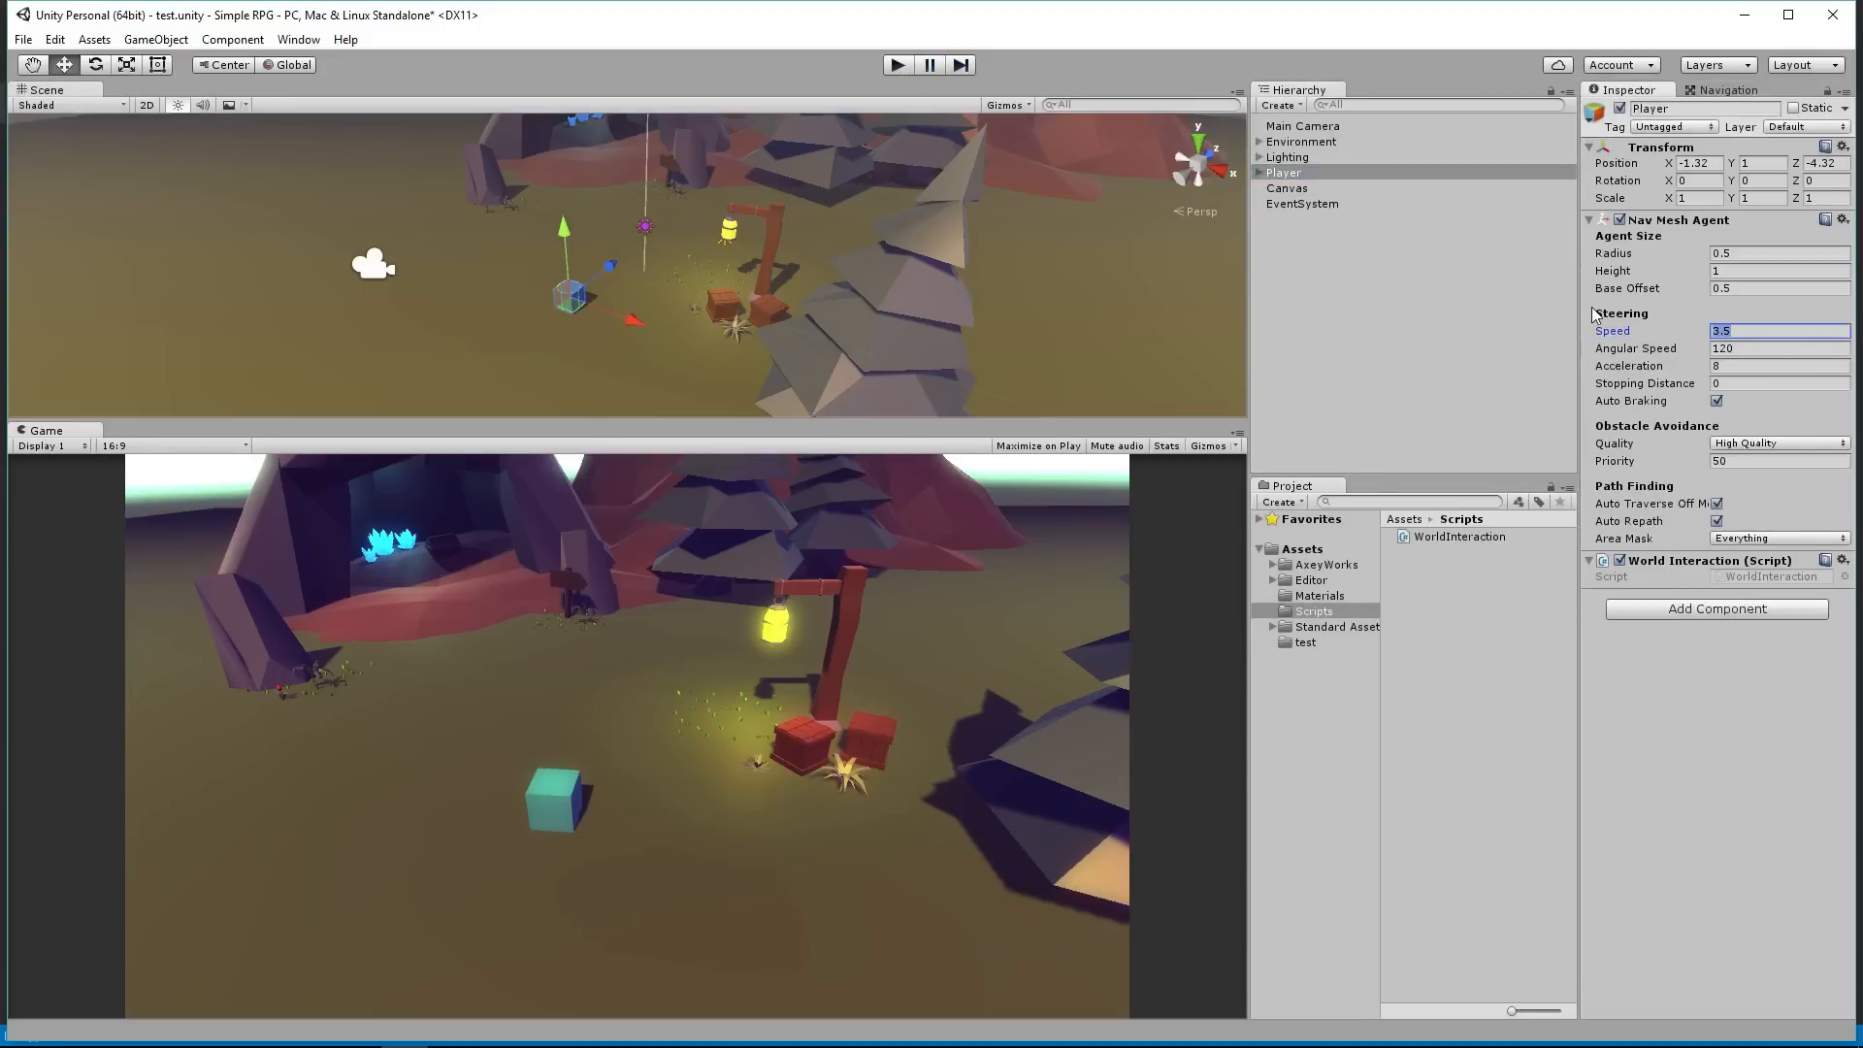
pyautogui.write('8')
pyautogui.press('Tab')
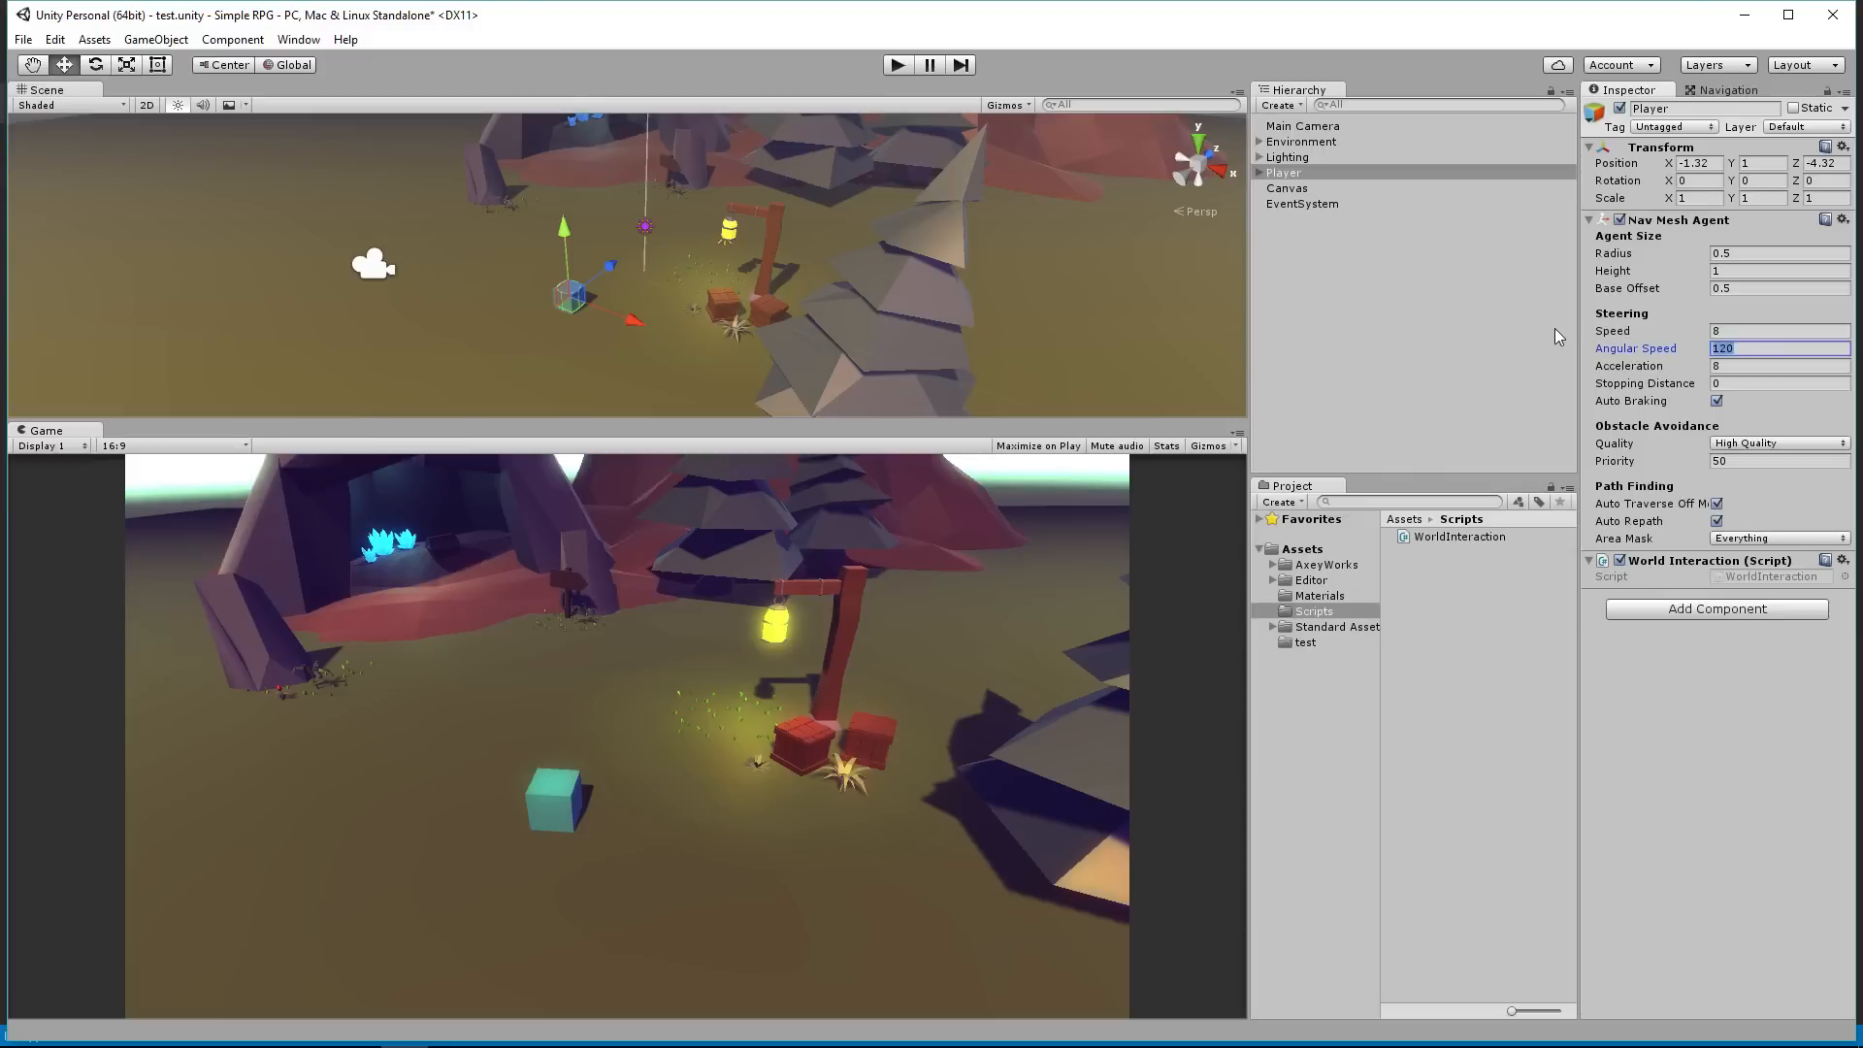
pyautogui.write('500')
pyautogui.click(1734, 366)
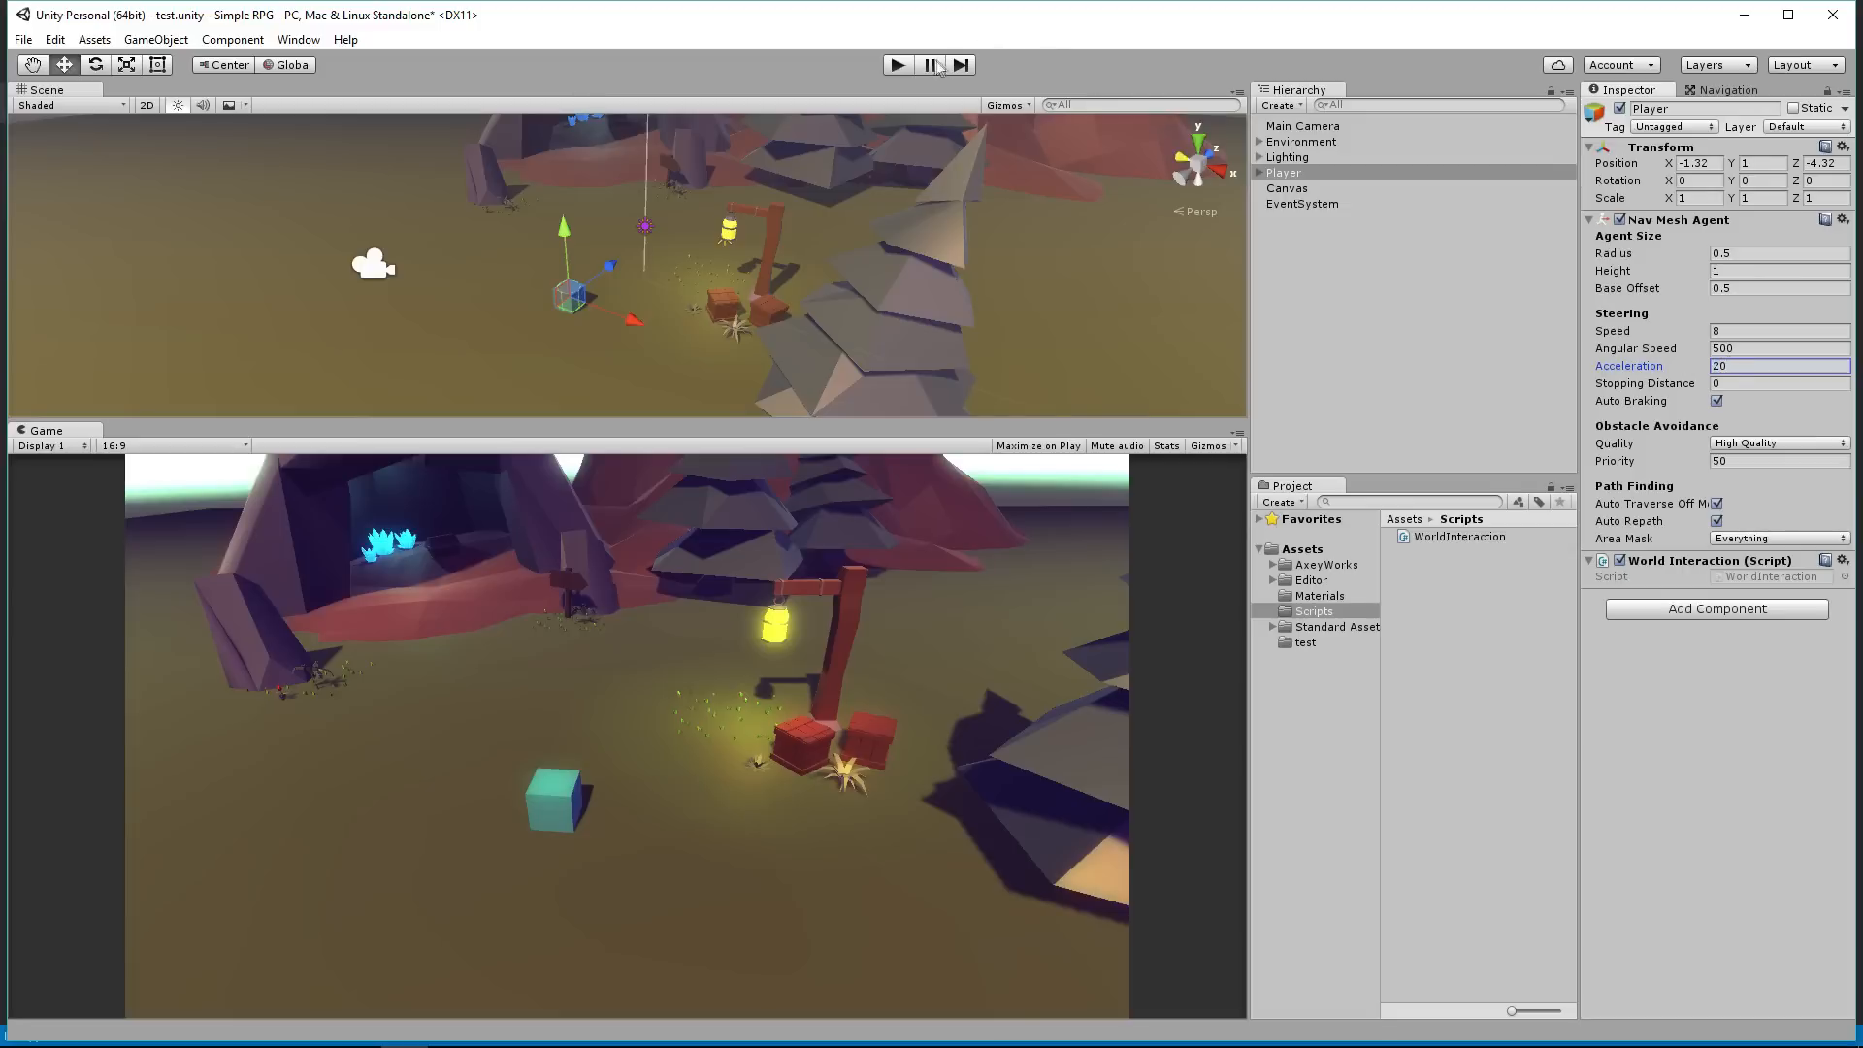
# Step: Play the scene, send the player cube to several ground points around the lamp post and open ground, and stop playback
pyautogui.click(897, 65)
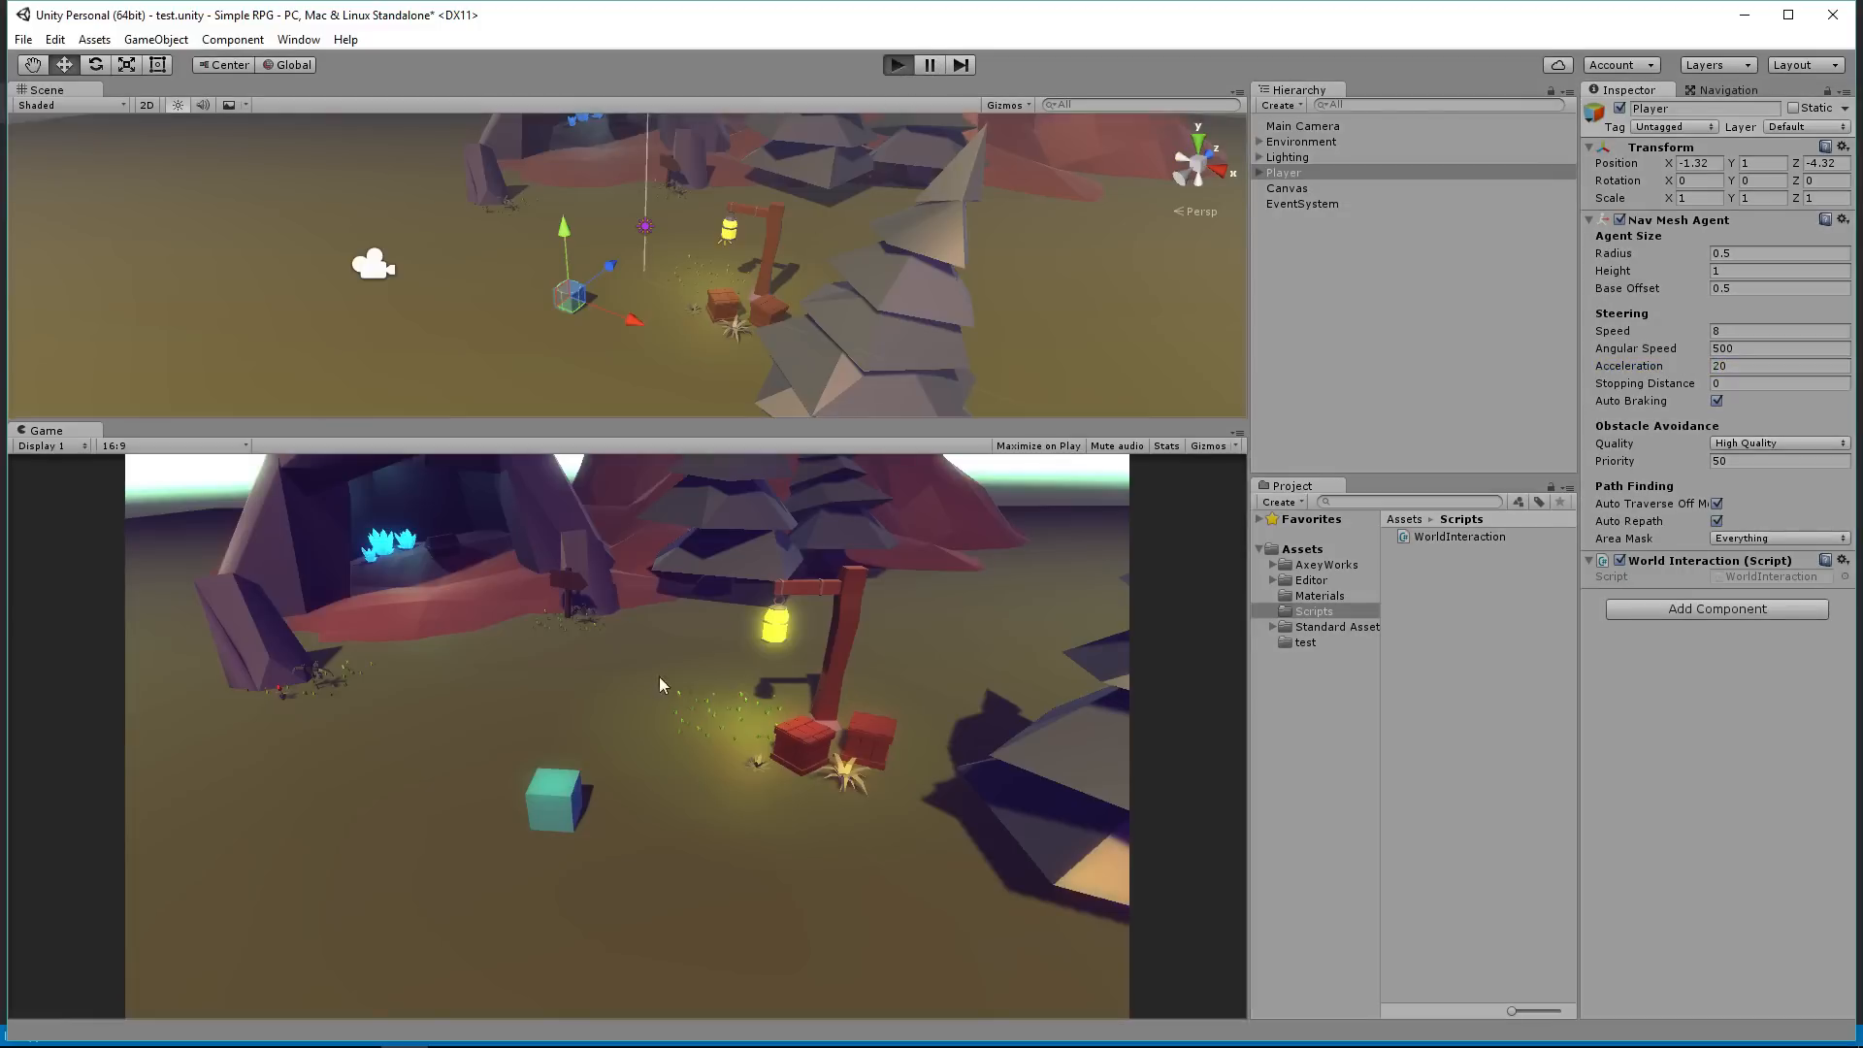
pyautogui.click(340, 766)
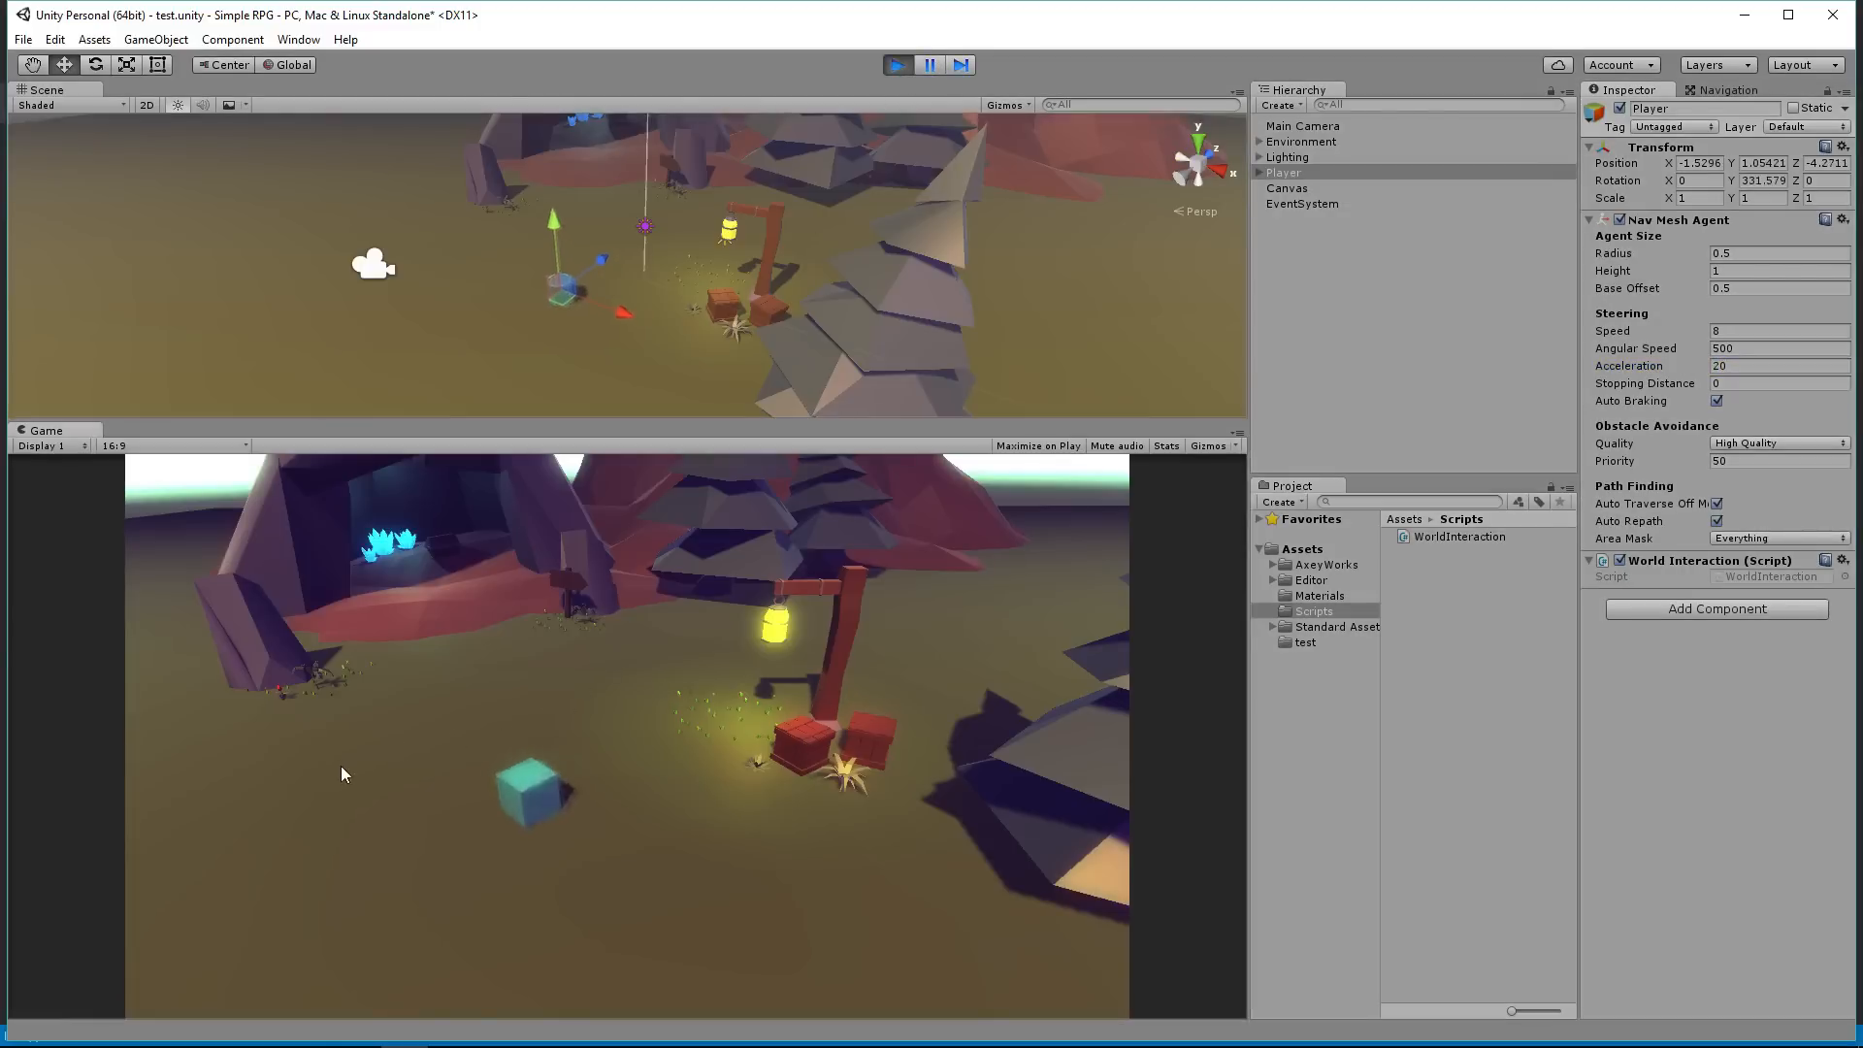
pyautogui.click(745, 850)
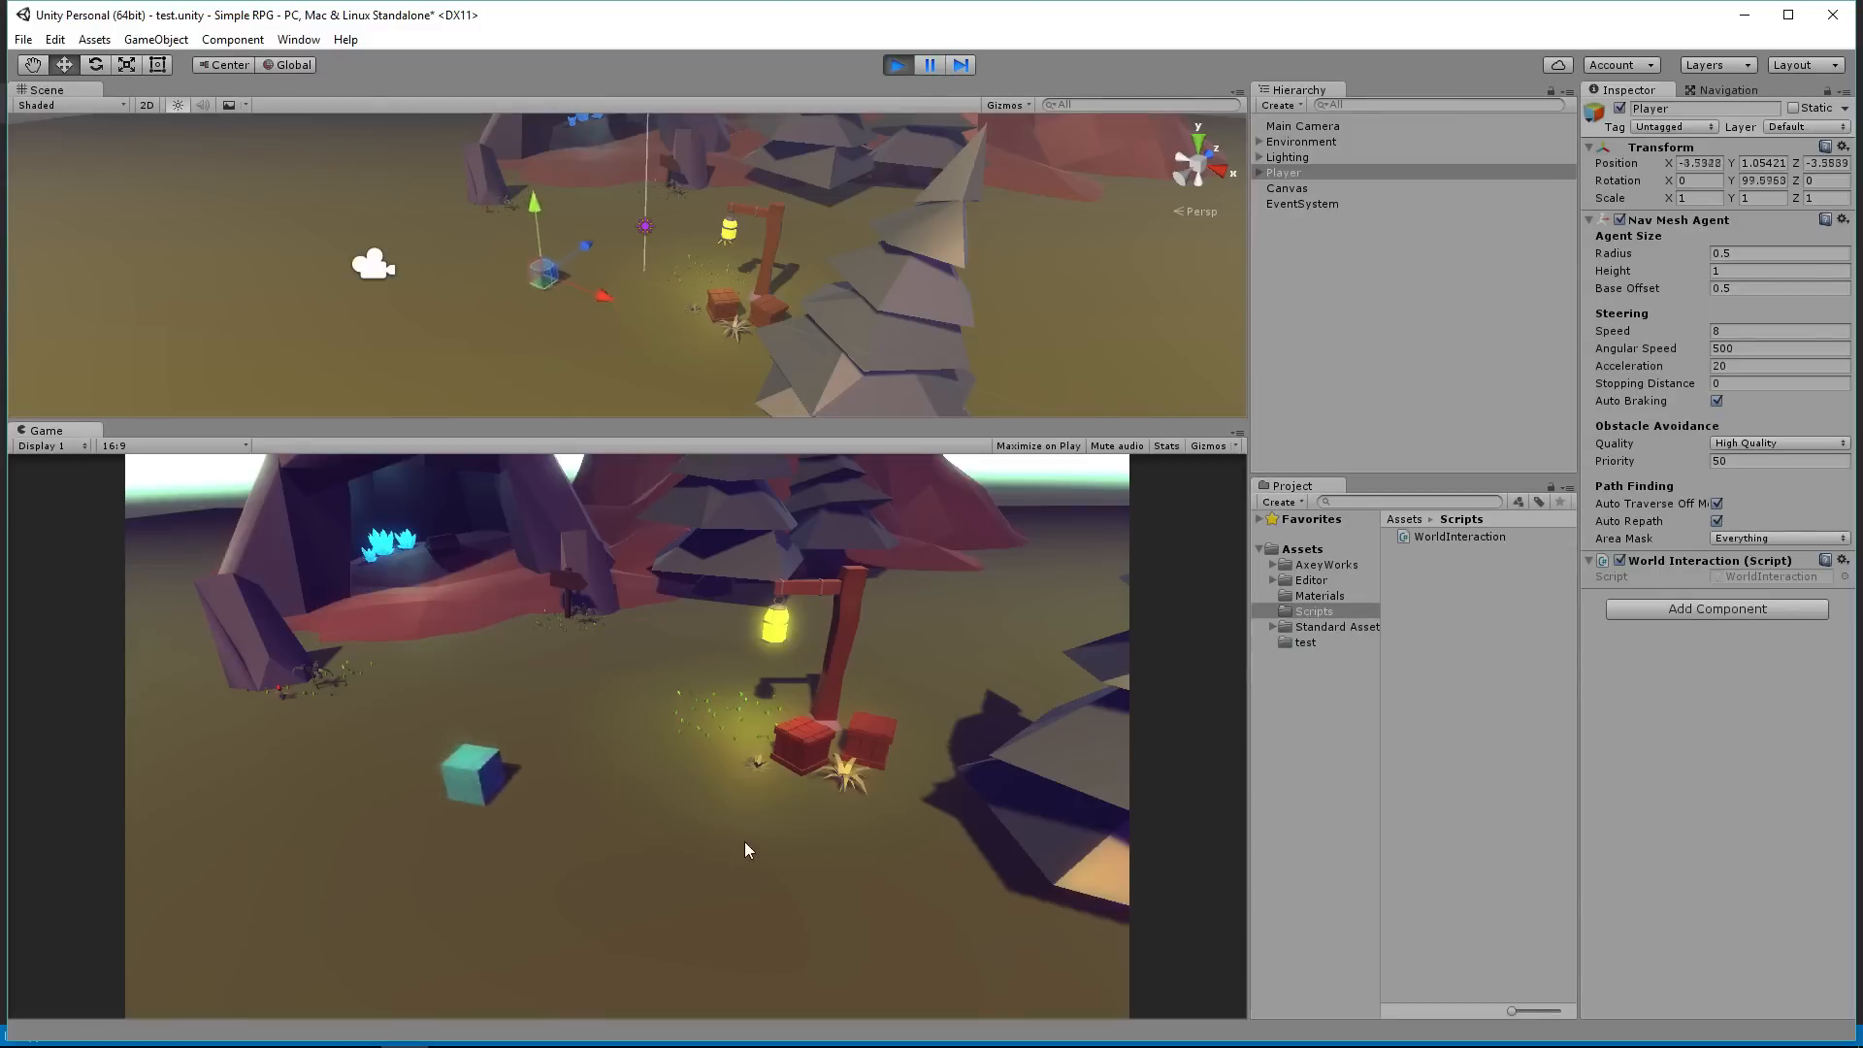
pyautogui.click(642, 662)
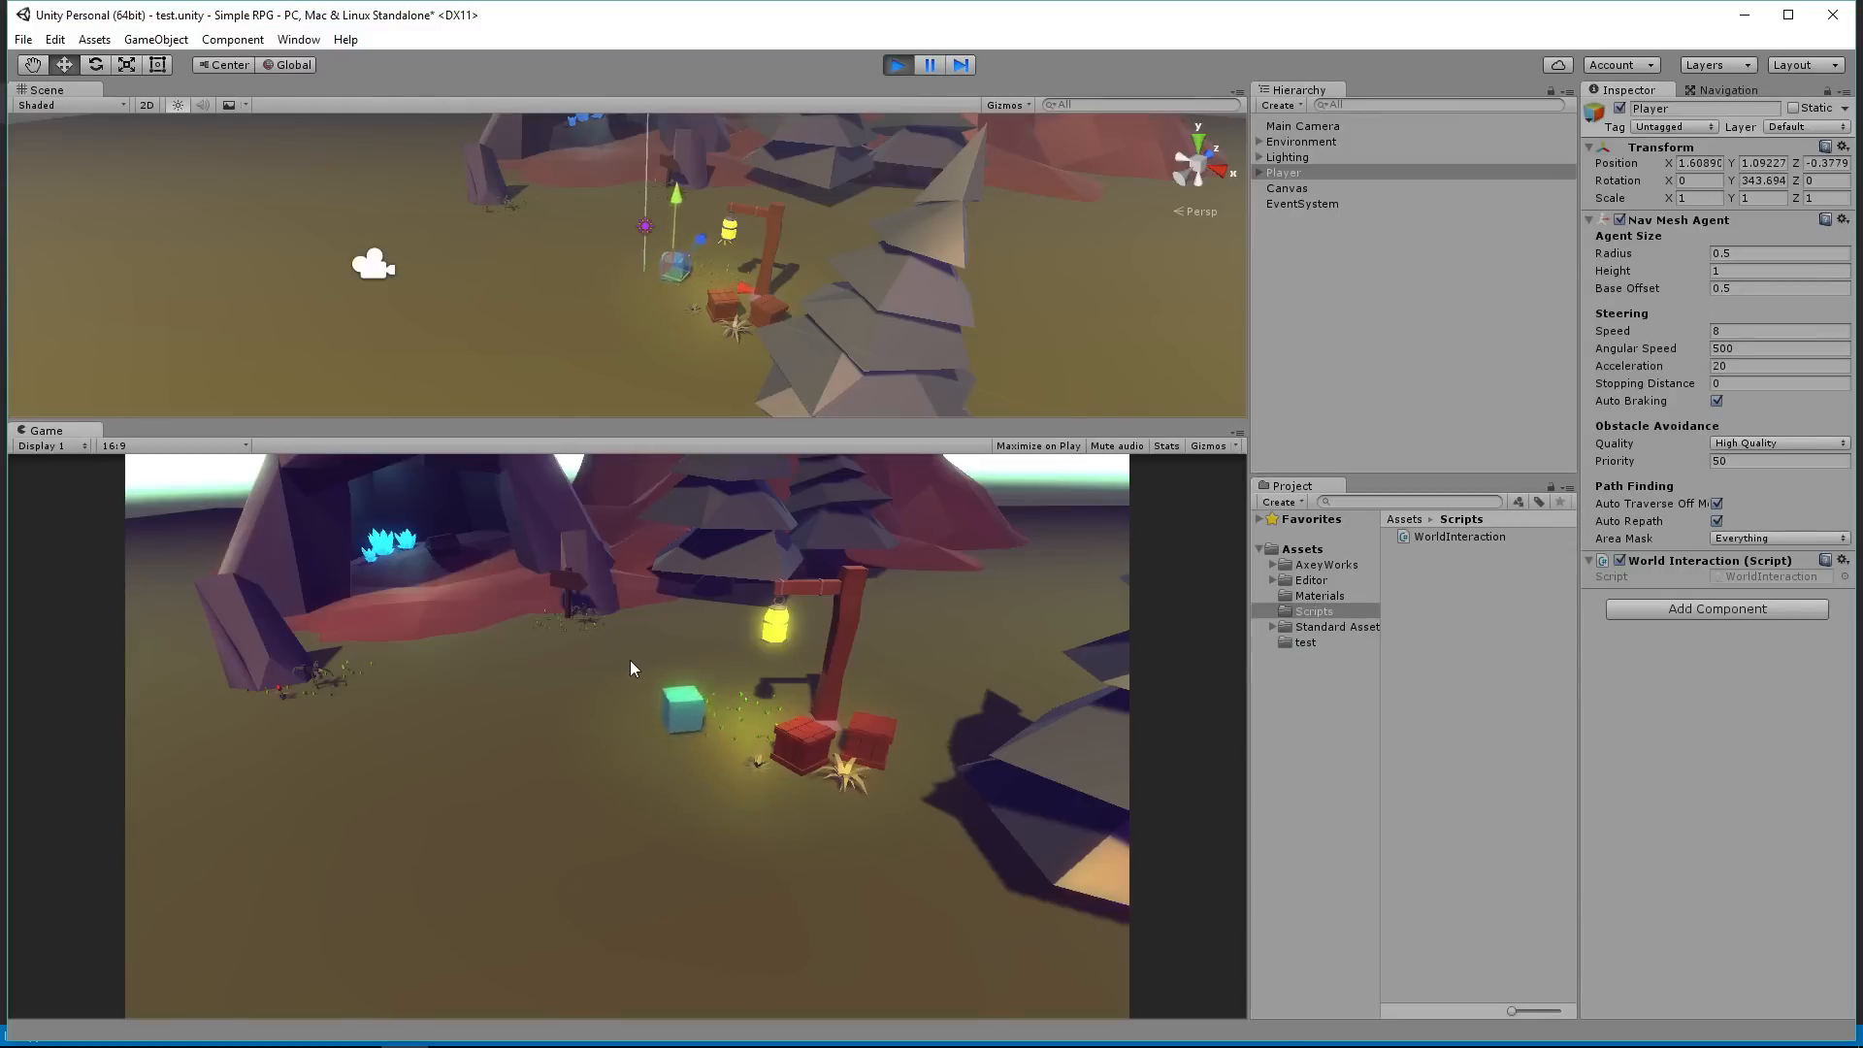
pyautogui.click(229, 739)
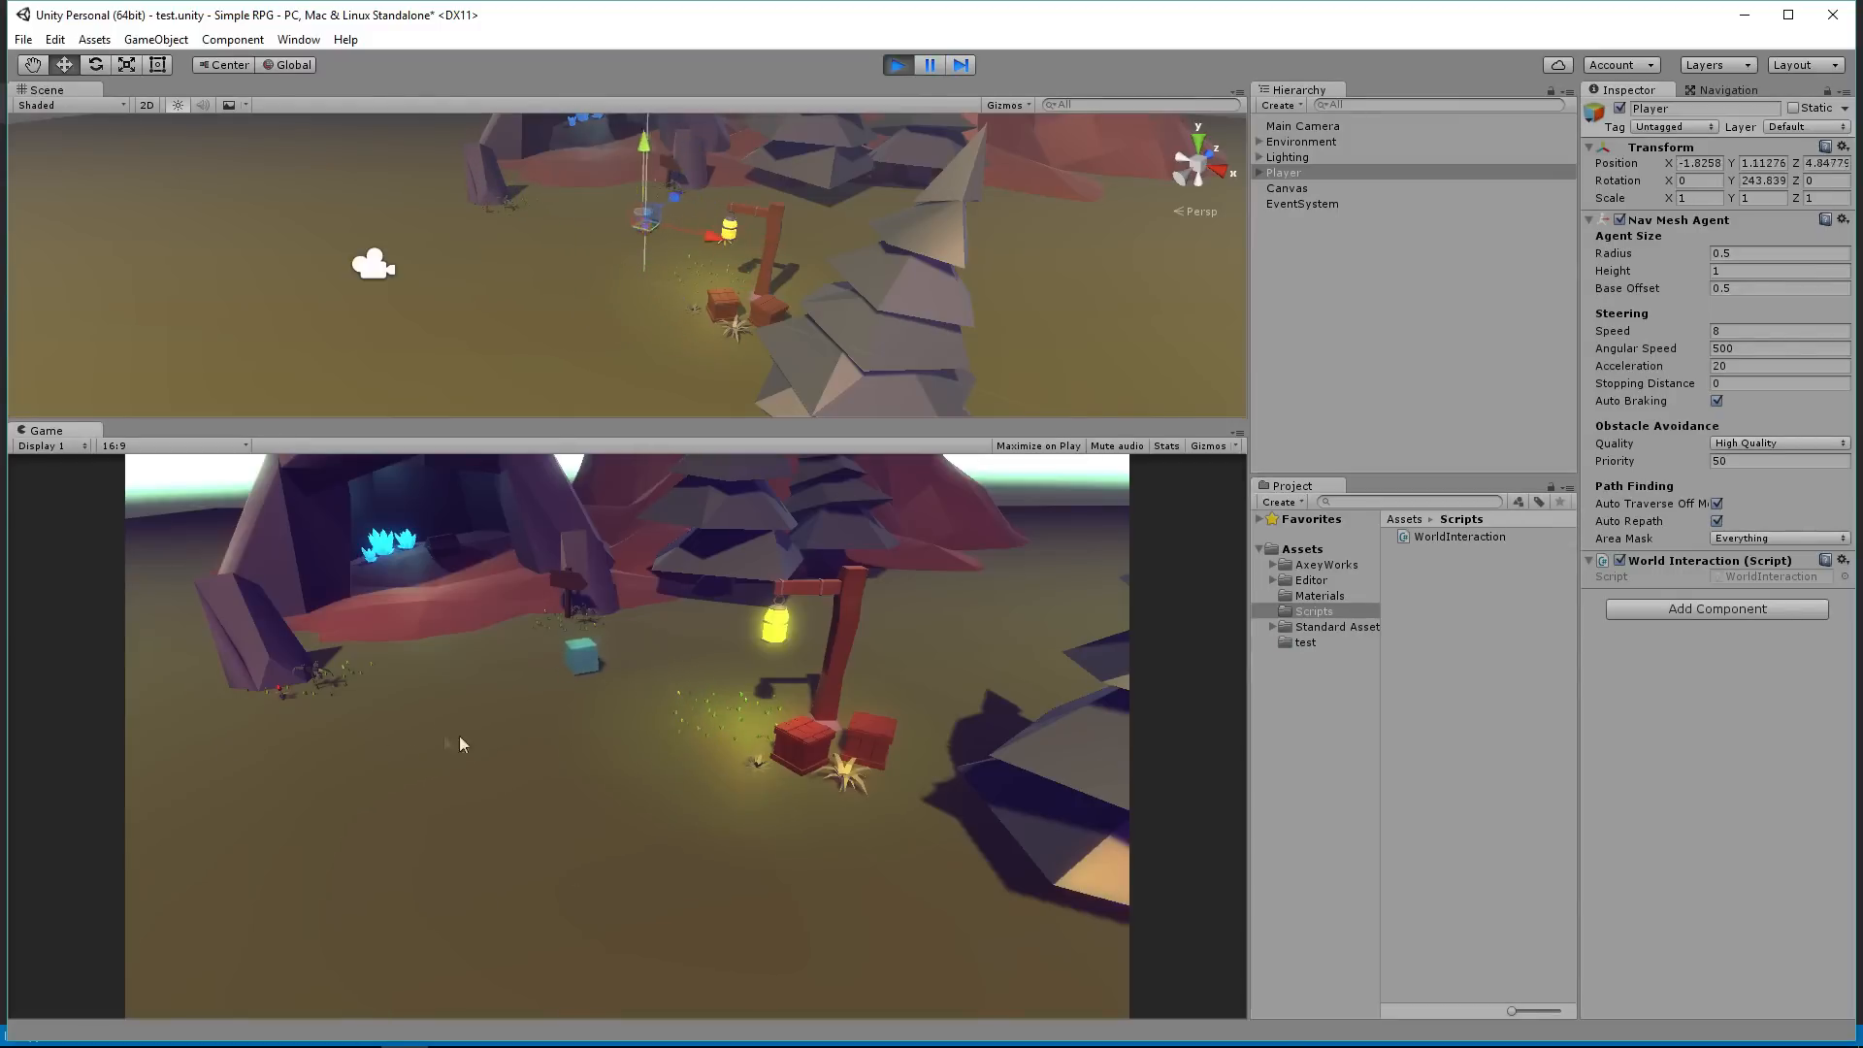
pyautogui.click(749, 711)
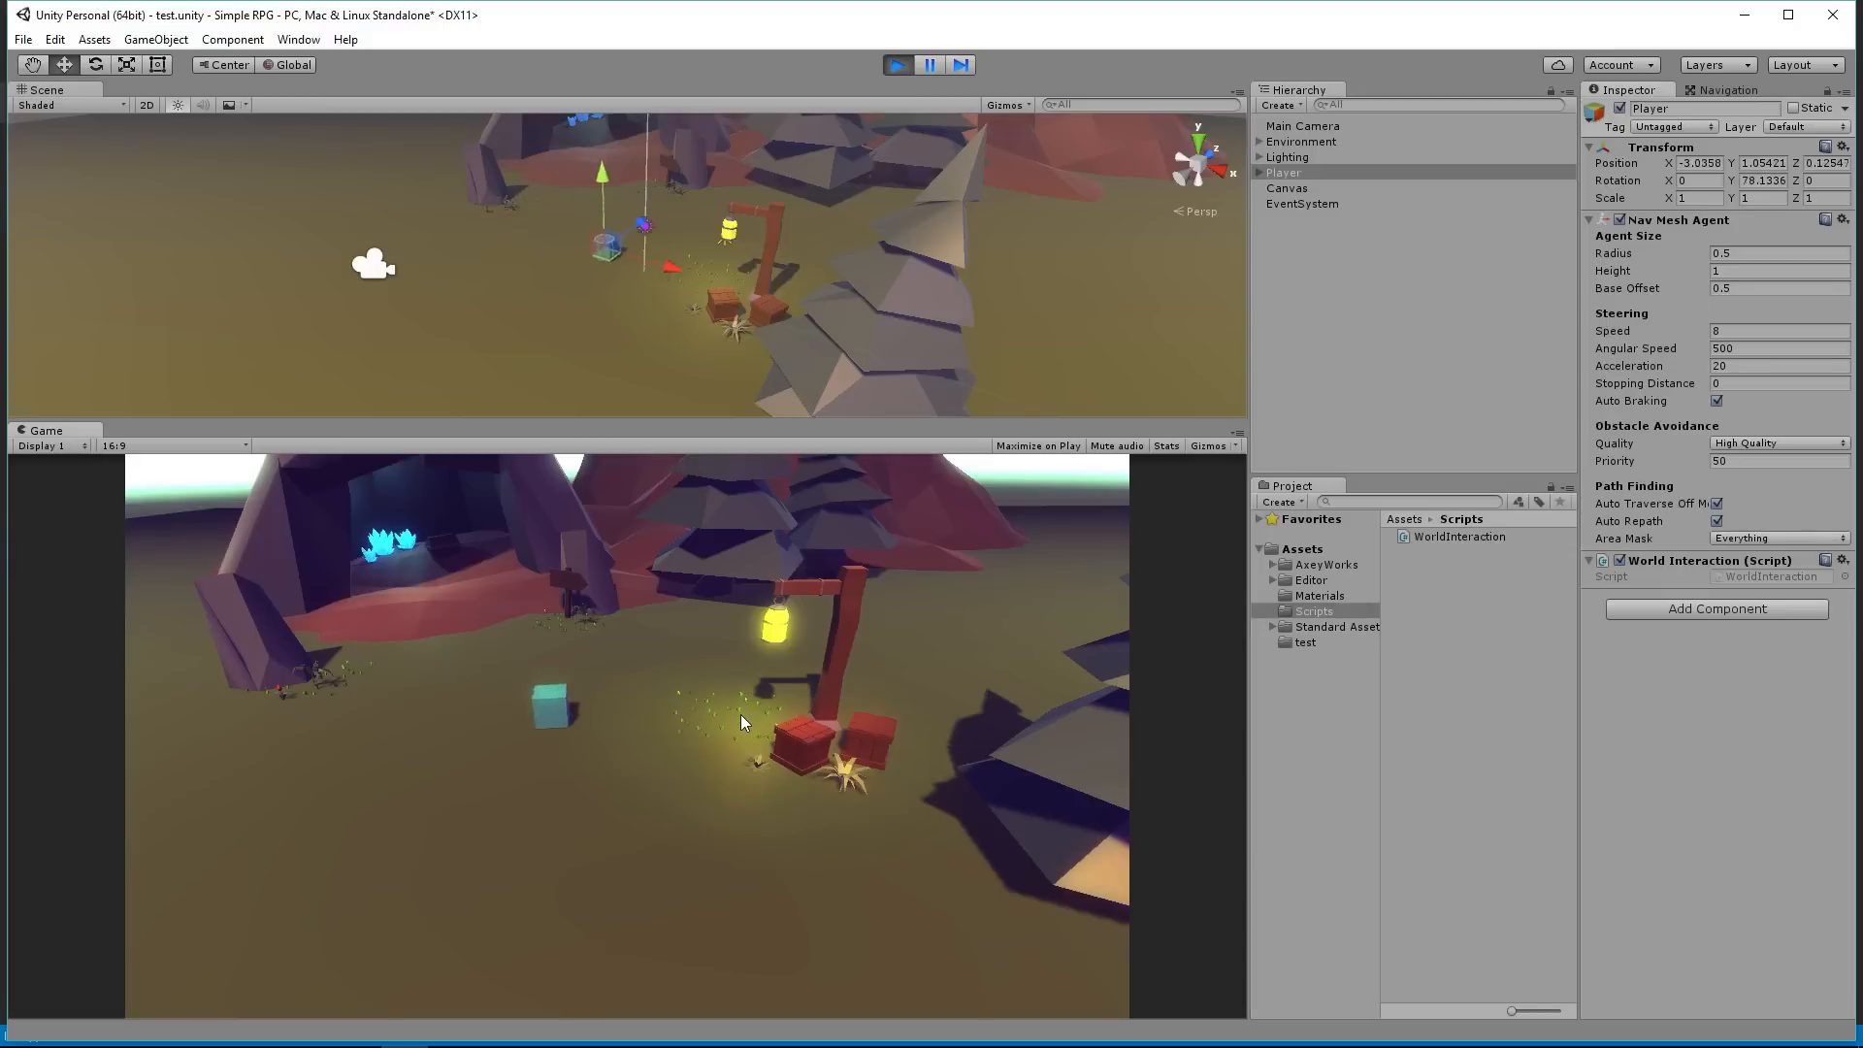
pyautogui.click(687, 673)
pyautogui.click(600, 755)
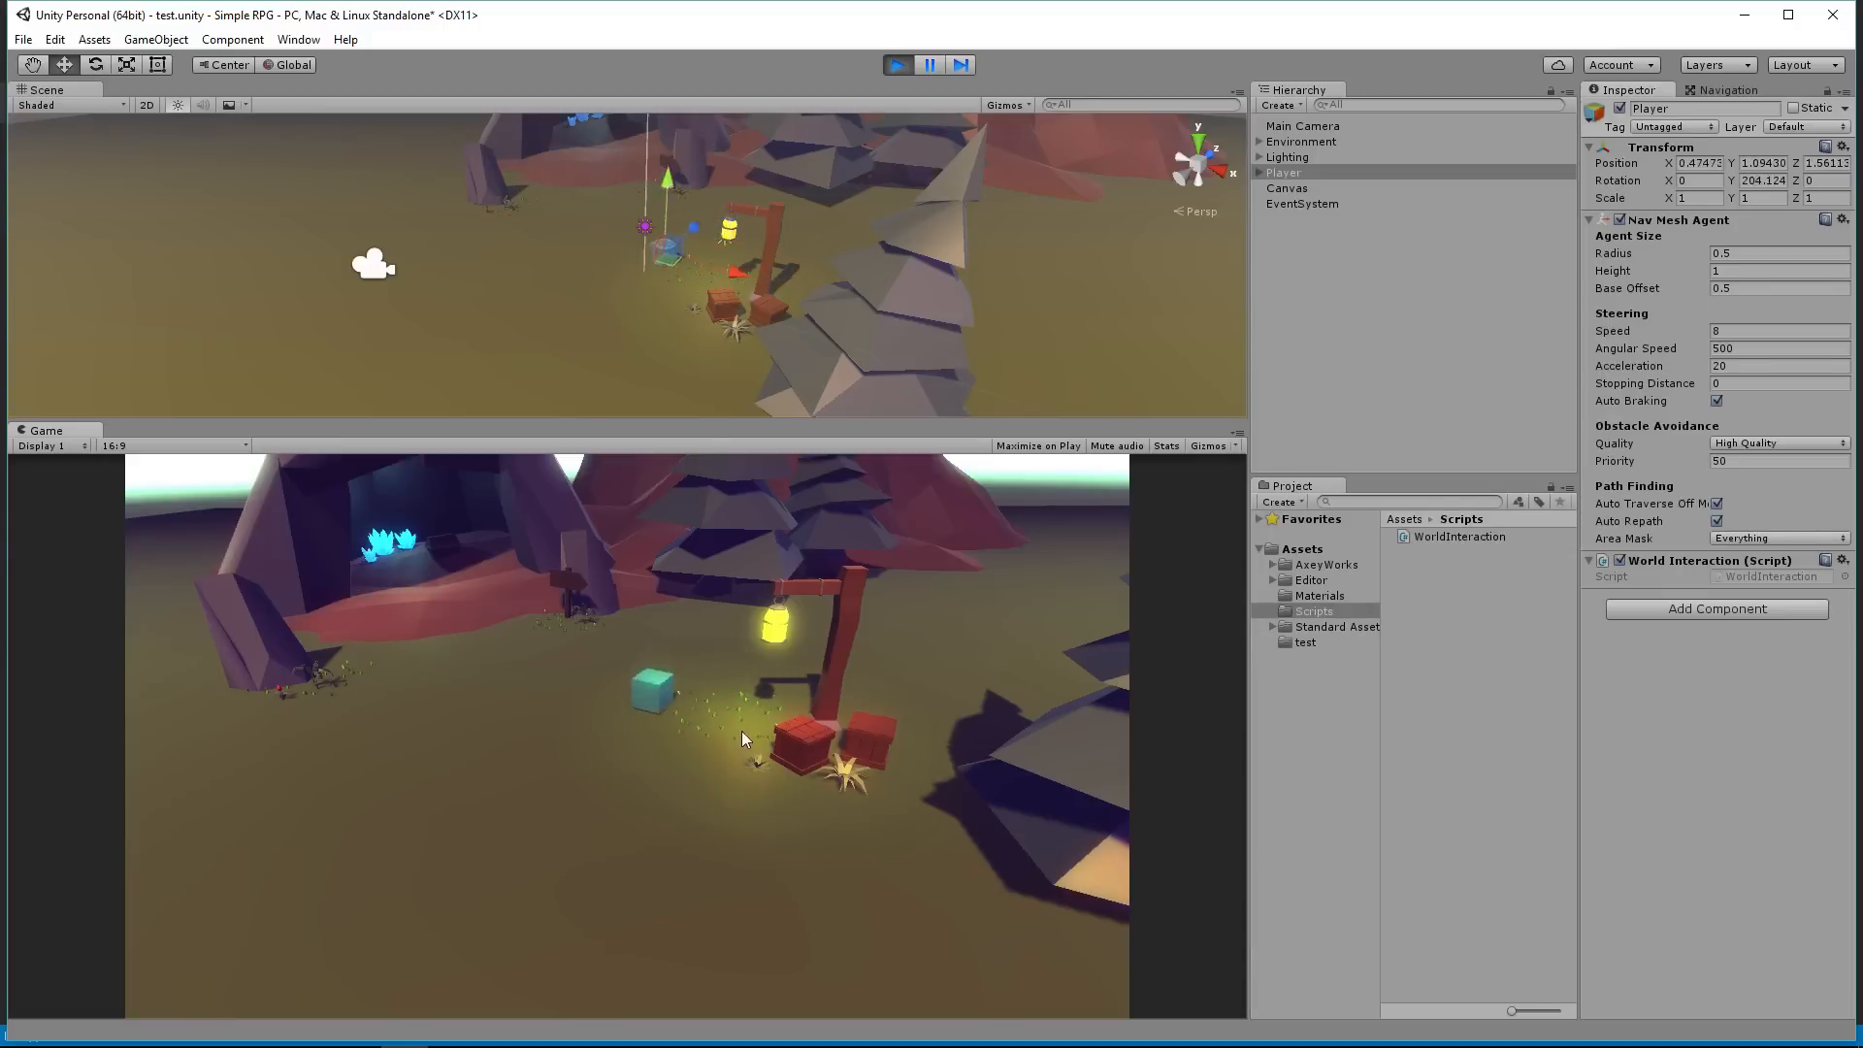
pyautogui.click(898, 66)
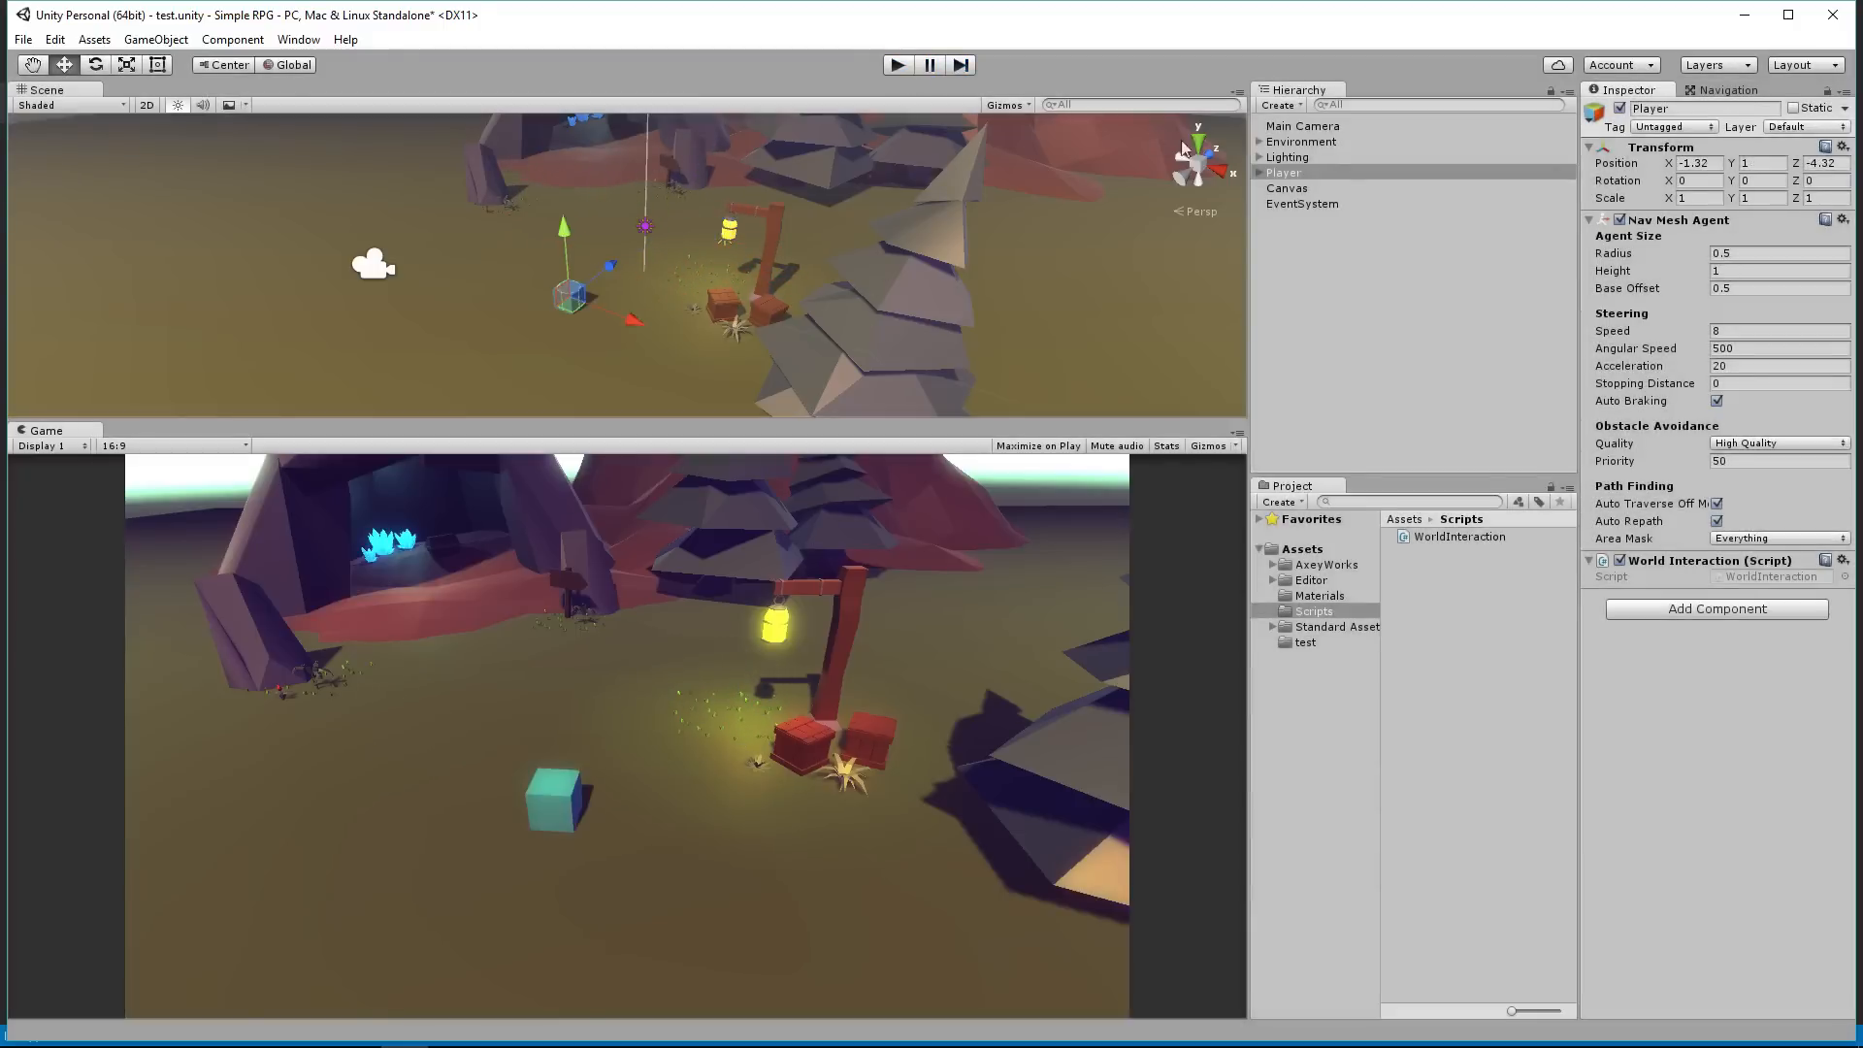
# Step: Remove the Mesh Collider component from the Grass_Patch_Square_01 1 object beside the lamp post
pyautogui.click(711, 276)
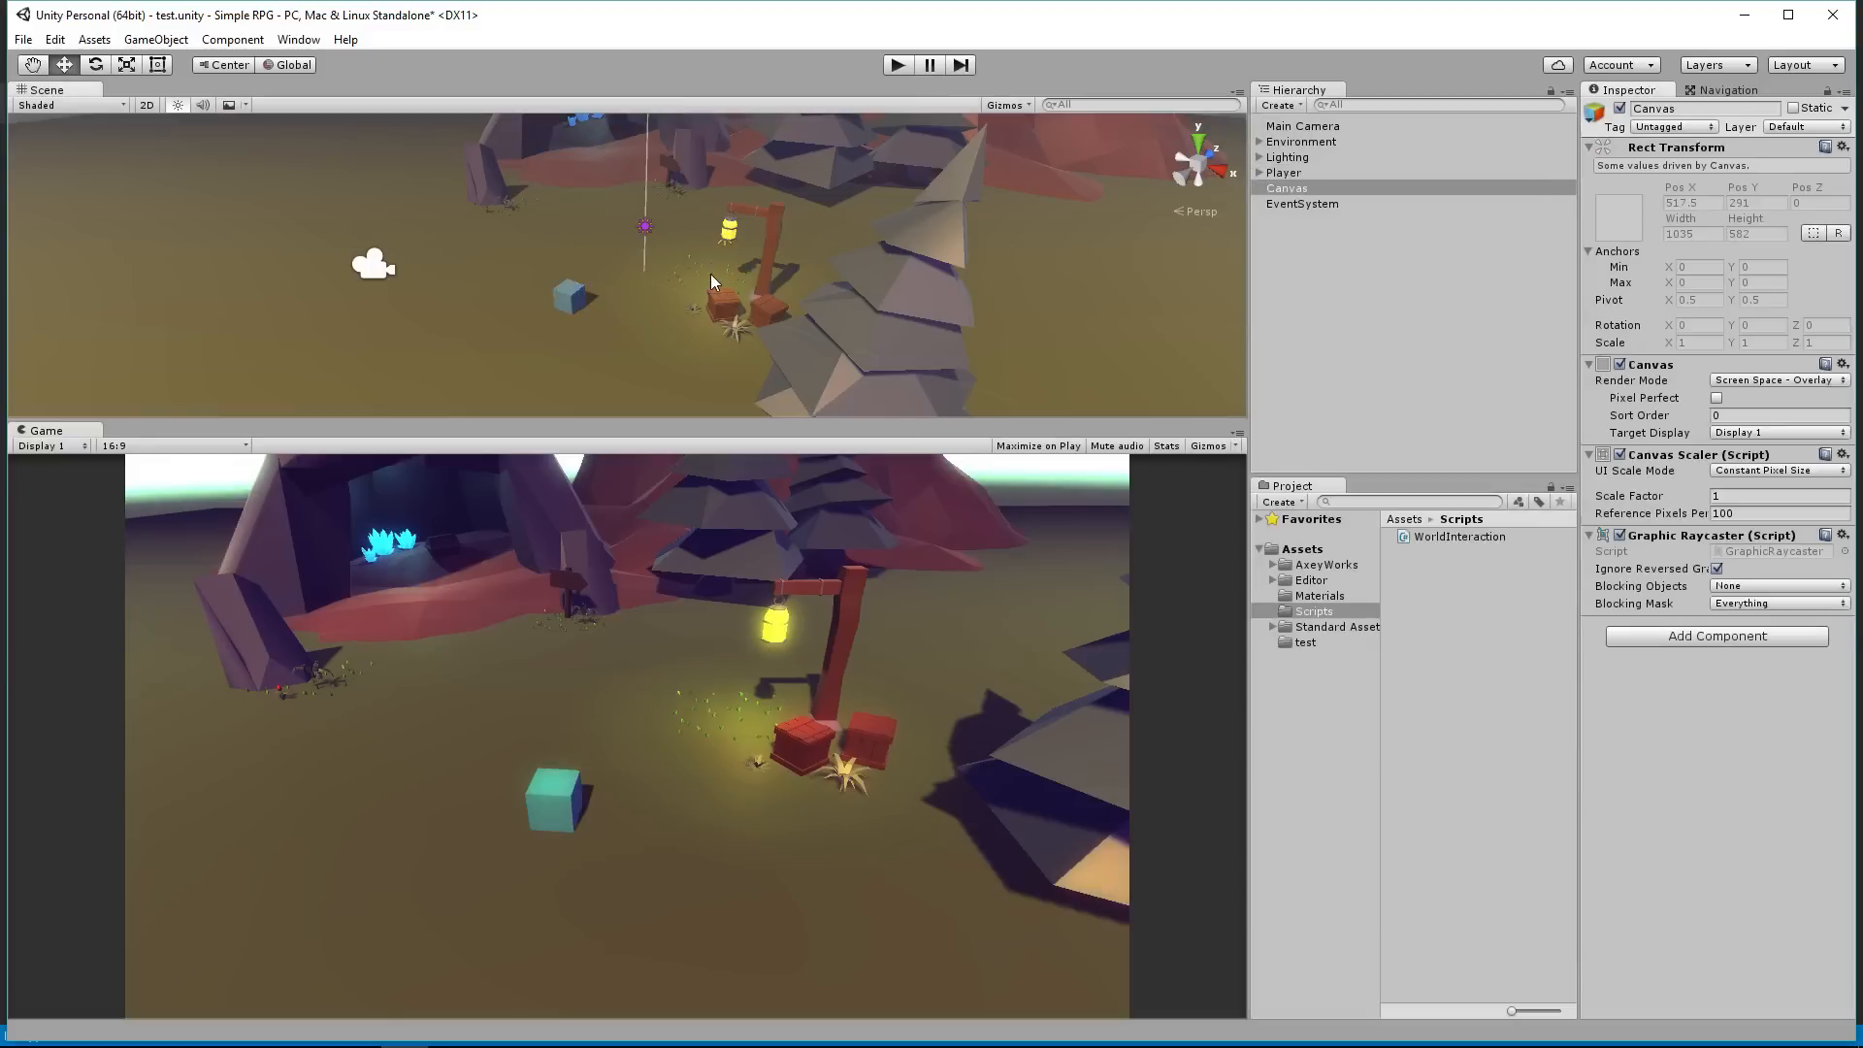
pyautogui.click(716, 275)
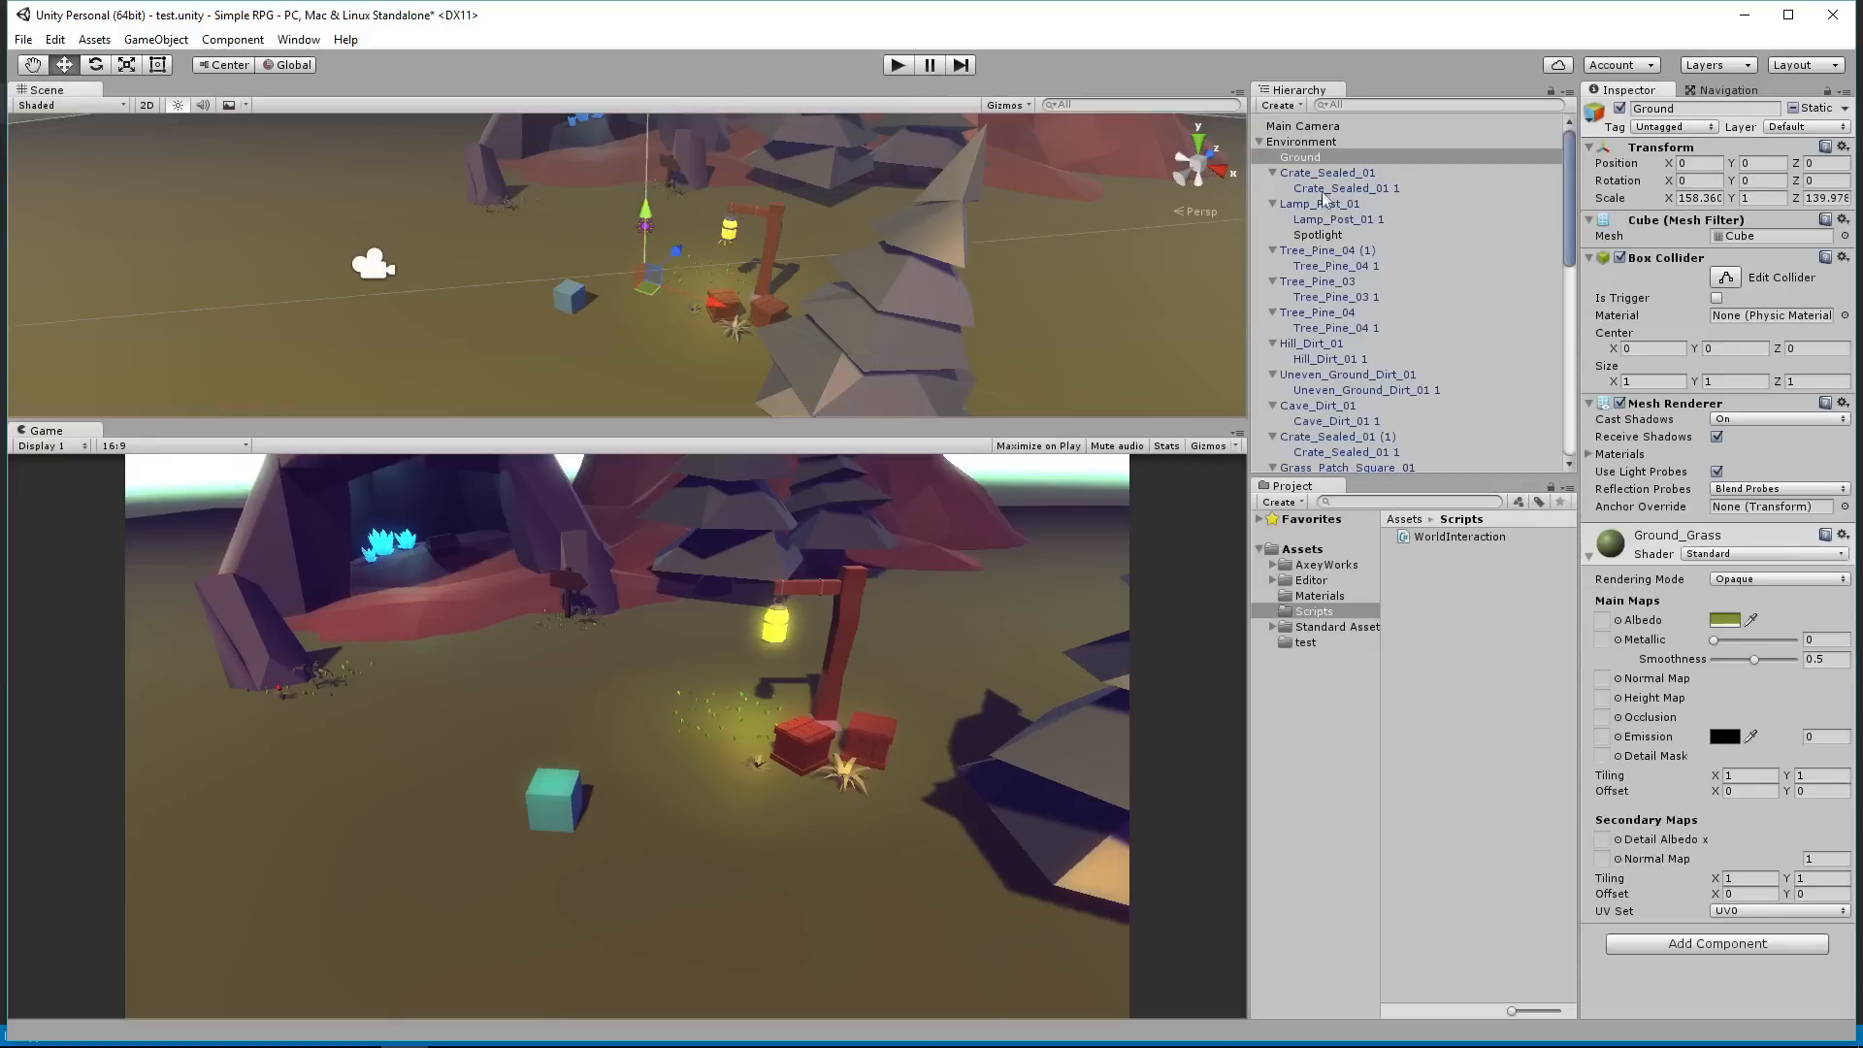
pyautogui.scroll(-2, 1328, 443)
pyautogui.click(1332, 410)
pyautogui.click(1339, 425)
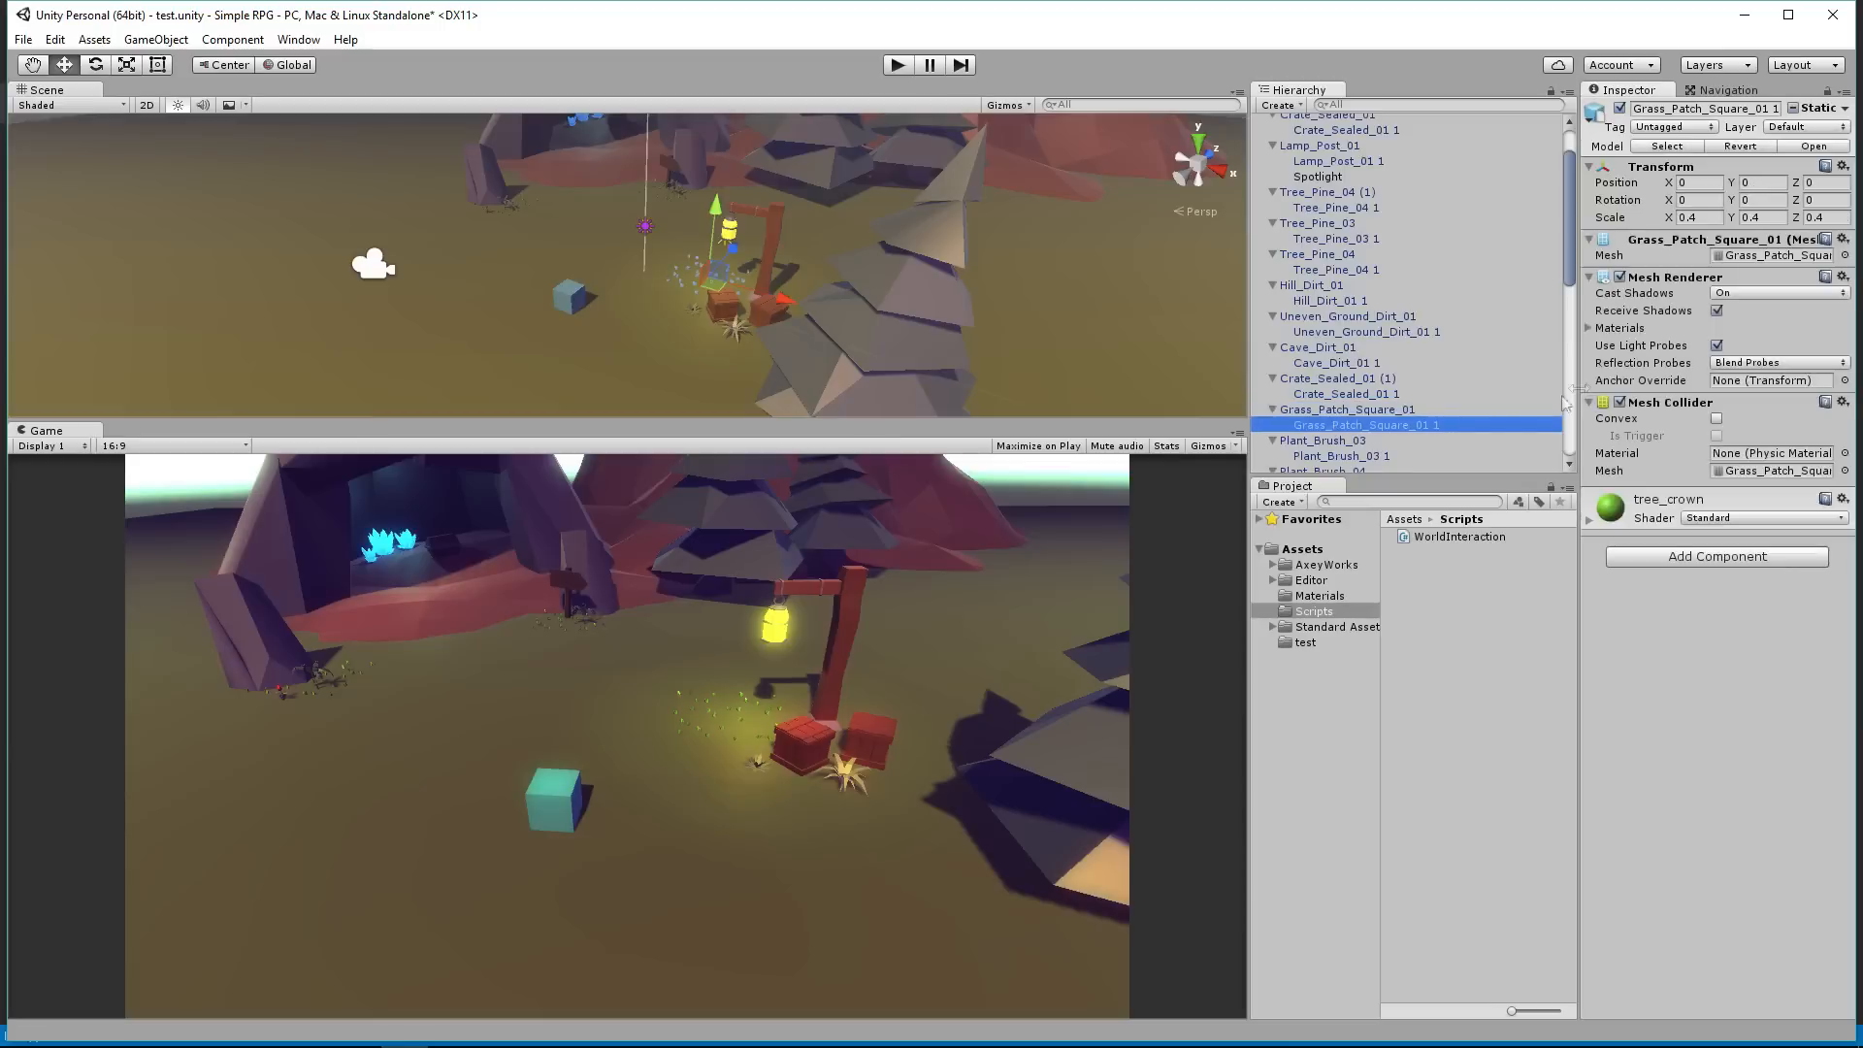
pyautogui.rightClick(1651, 405)
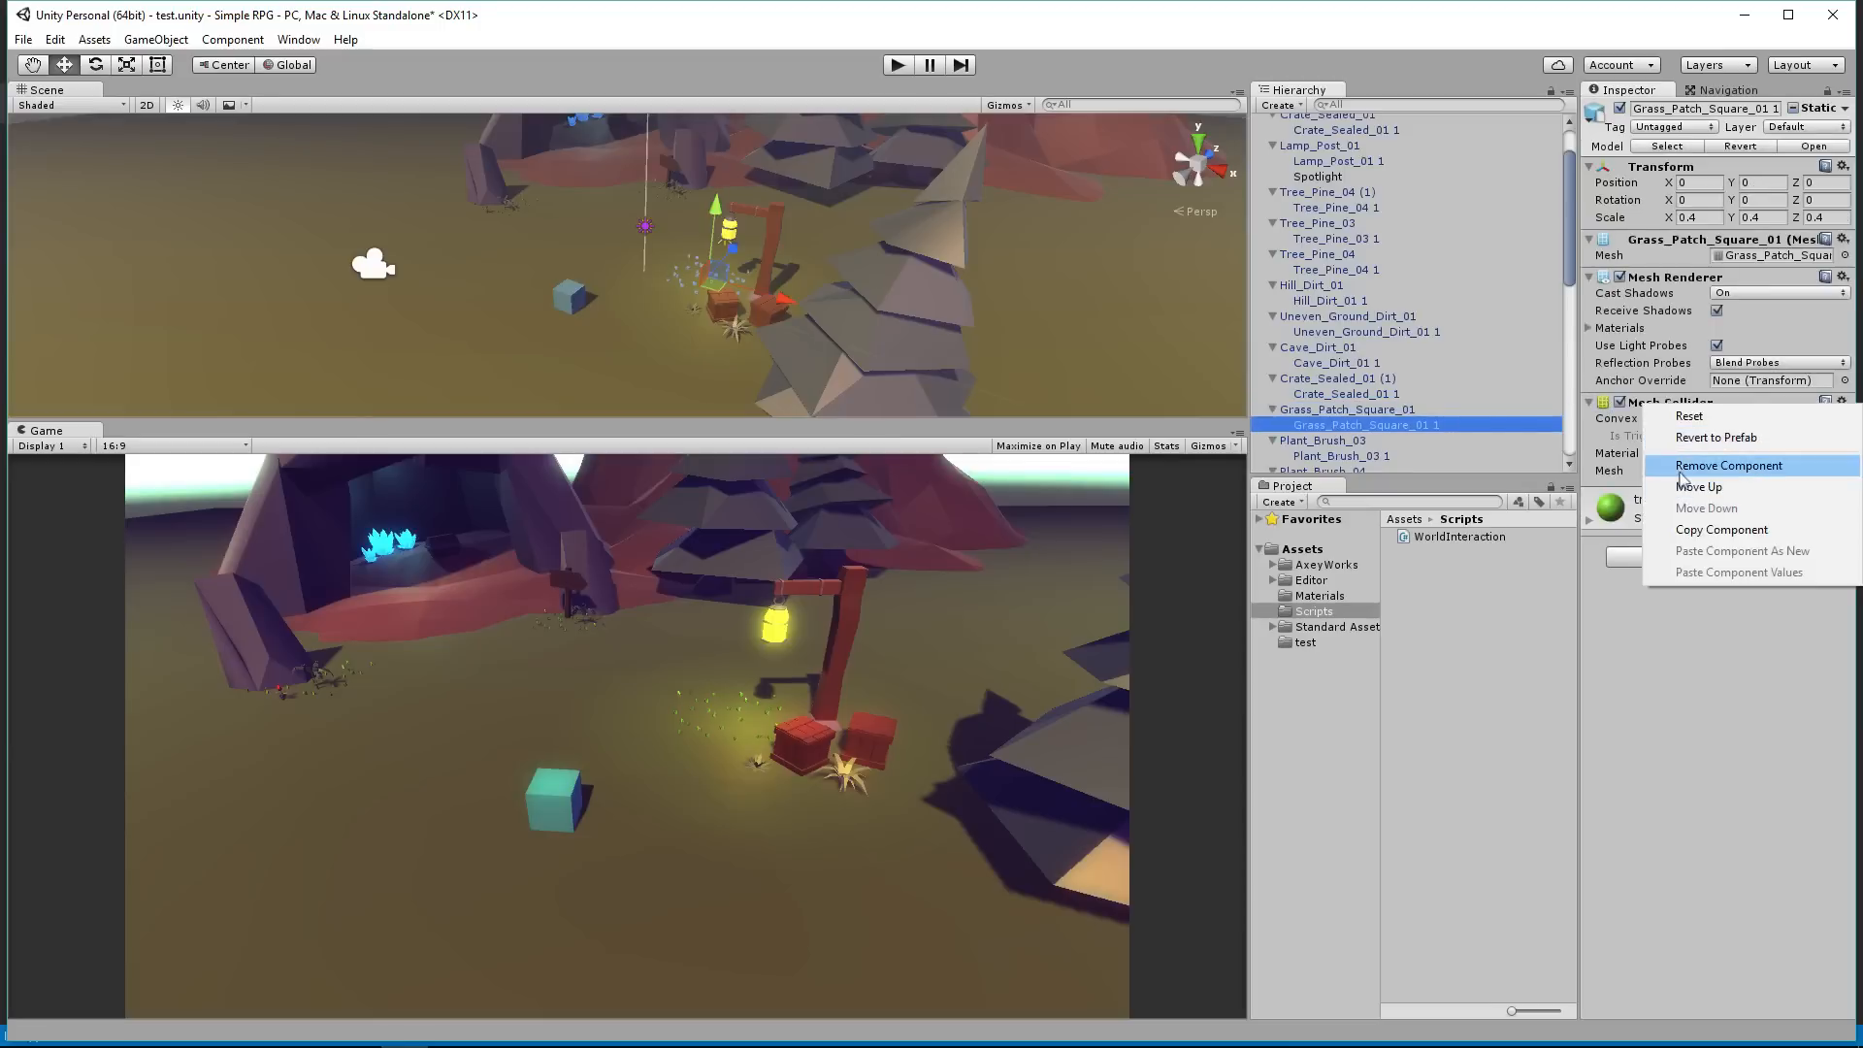
pyautogui.click(1682, 470)
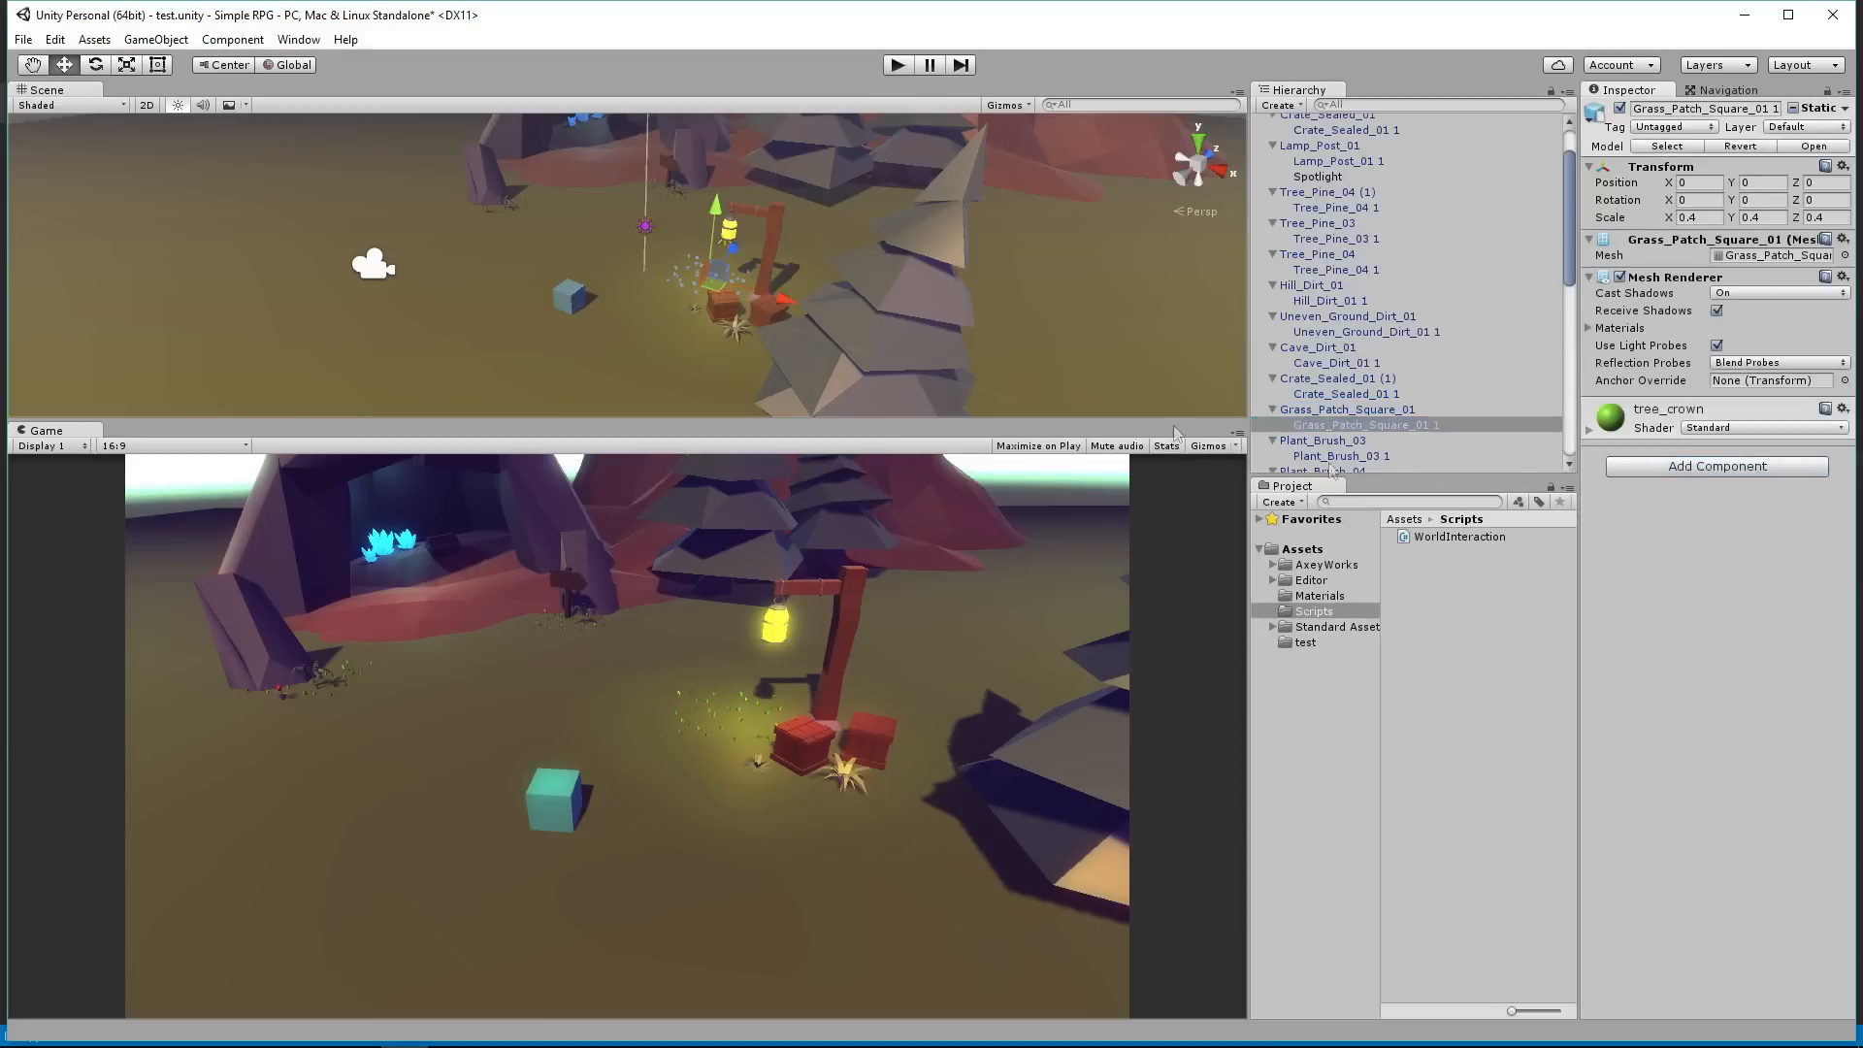
# Step: Remove the Mesh Collider from the other two Grass_Patch_Square_01 1 objects, near the cave rocks and the wooden sign
pyautogui.click(674, 200)
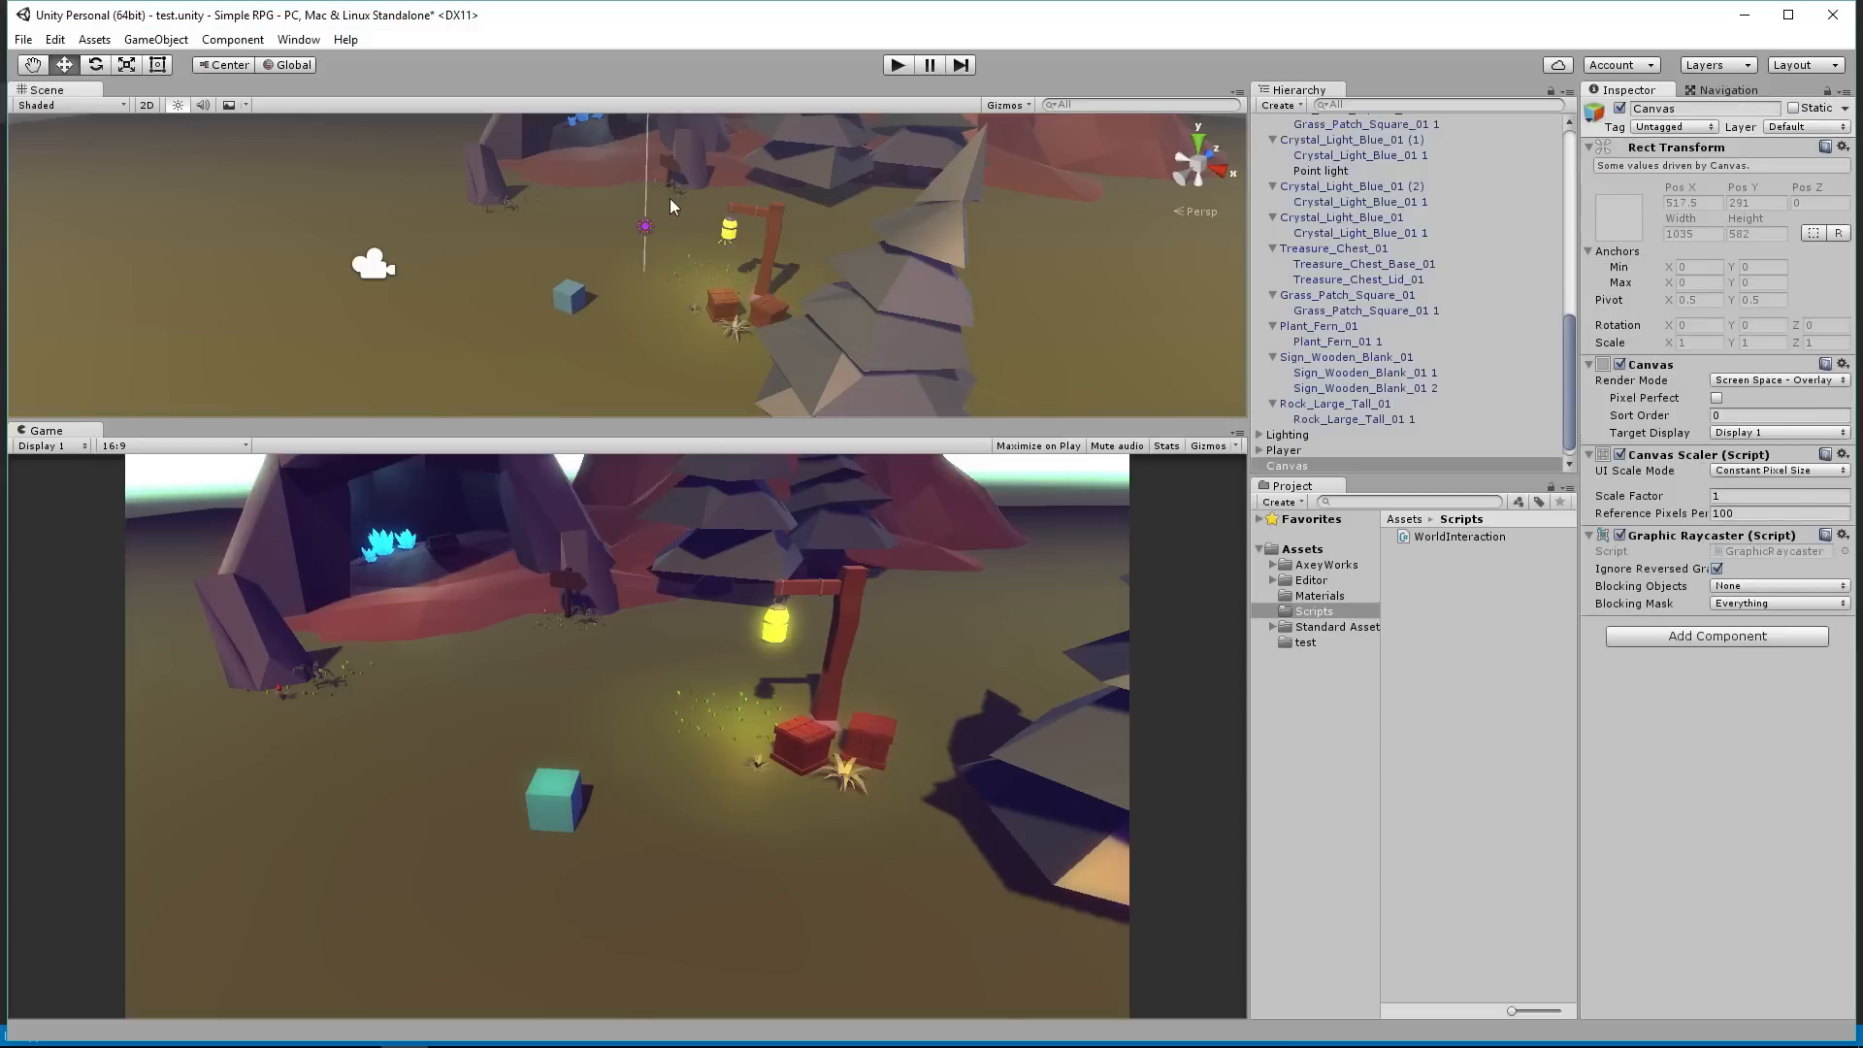
pyautogui.scroll(-3, 1358, 384)
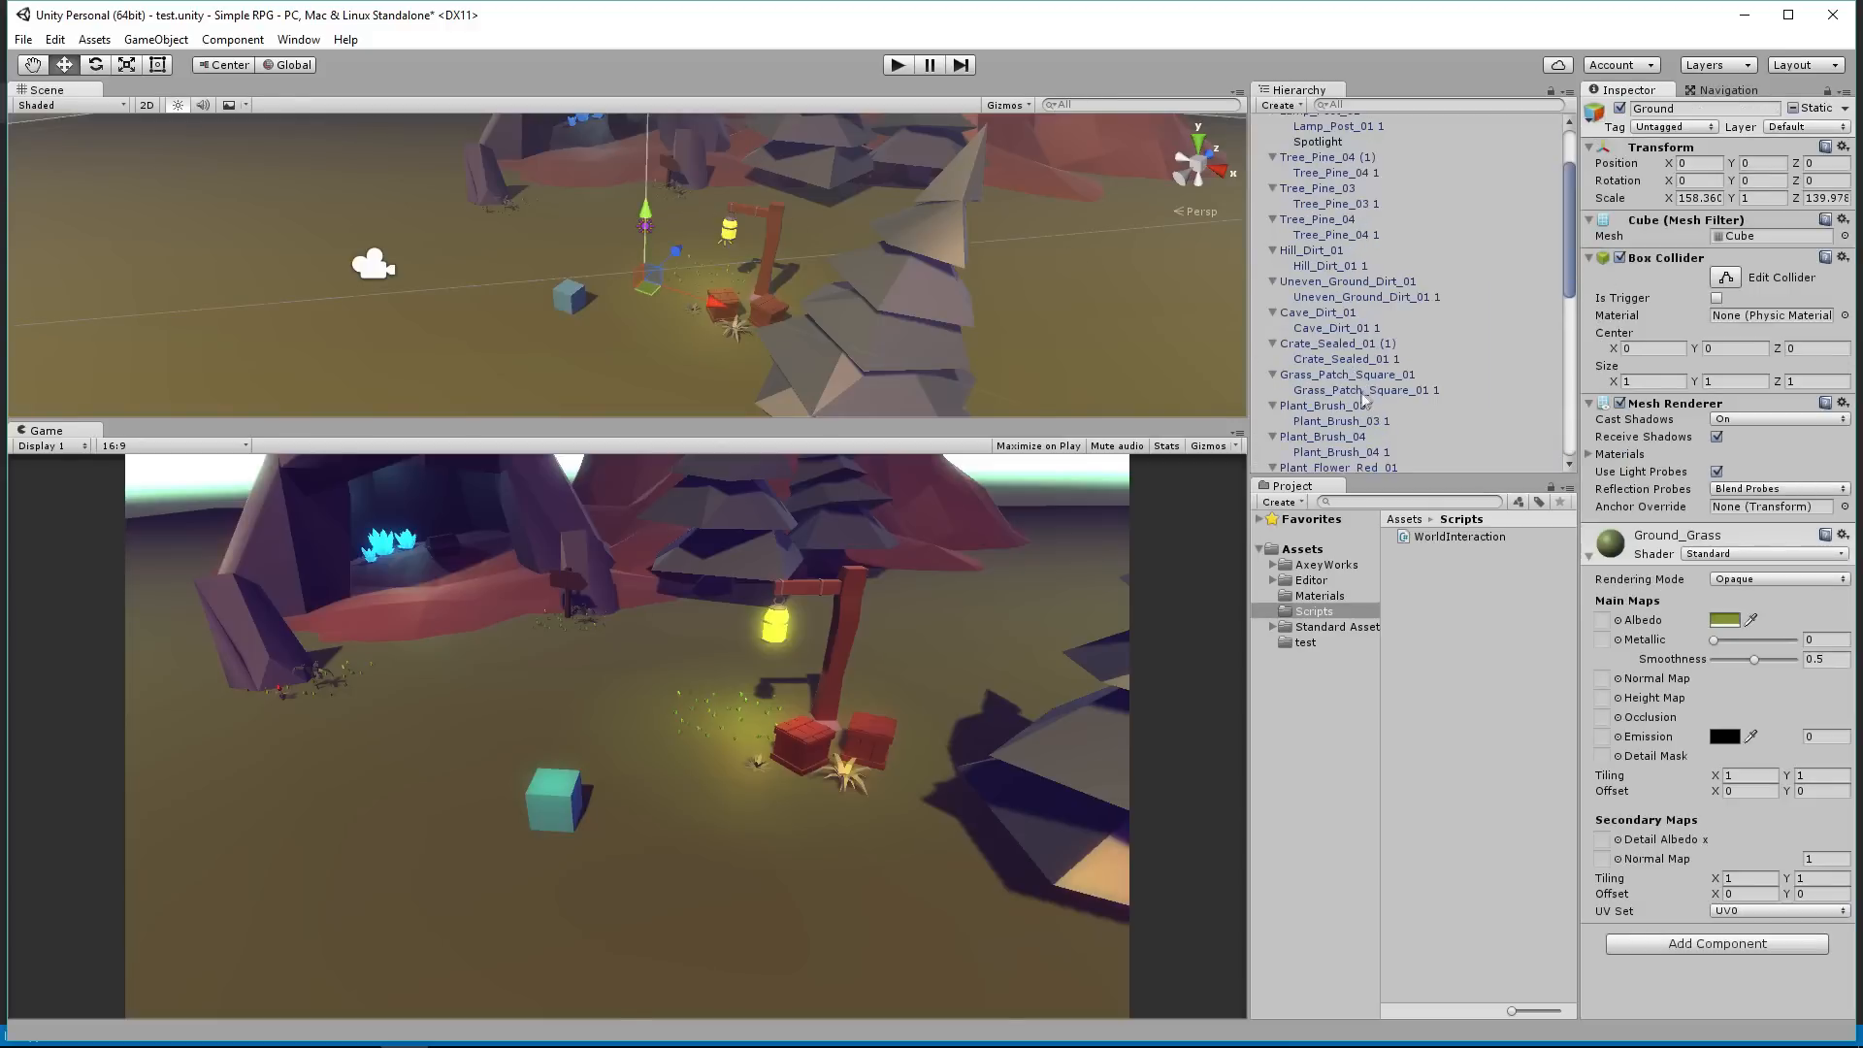
pyautogui.click(1363, 393)
pyautogui.scroll(-4, 1360, 400)
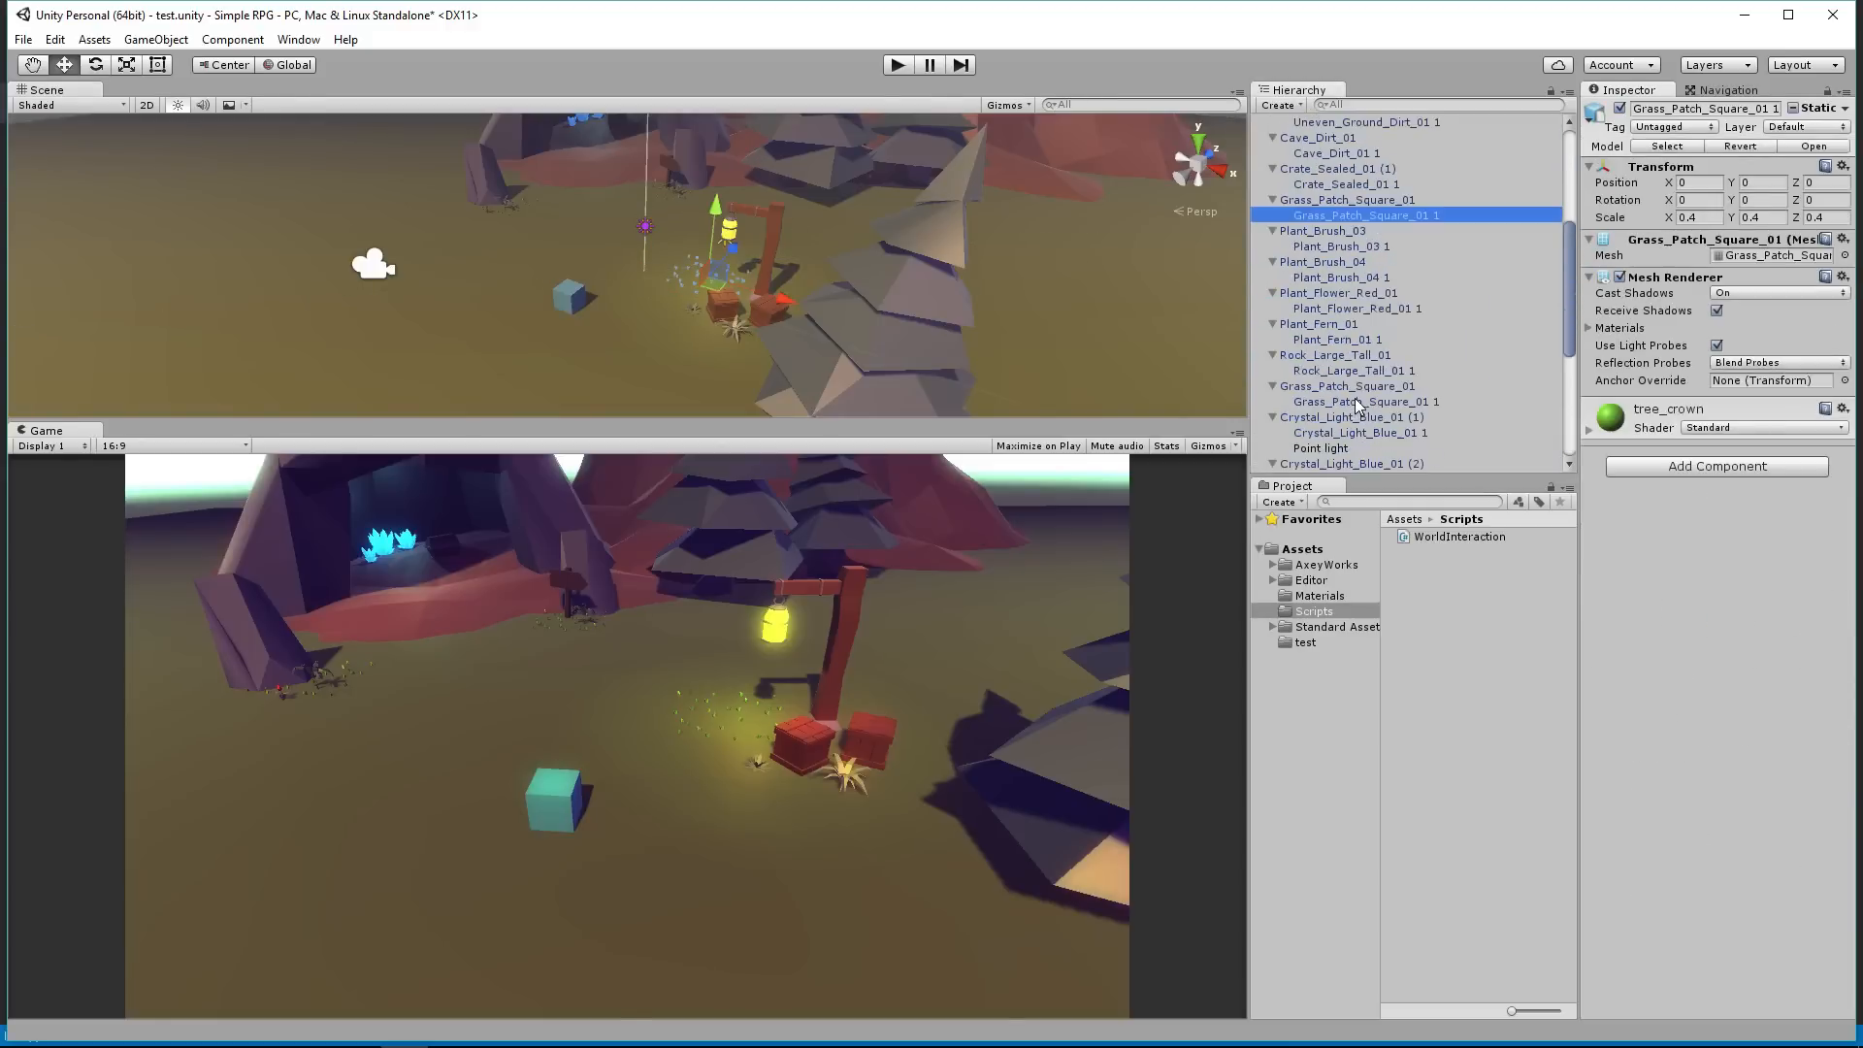
pyautogui.click(1335, 404)
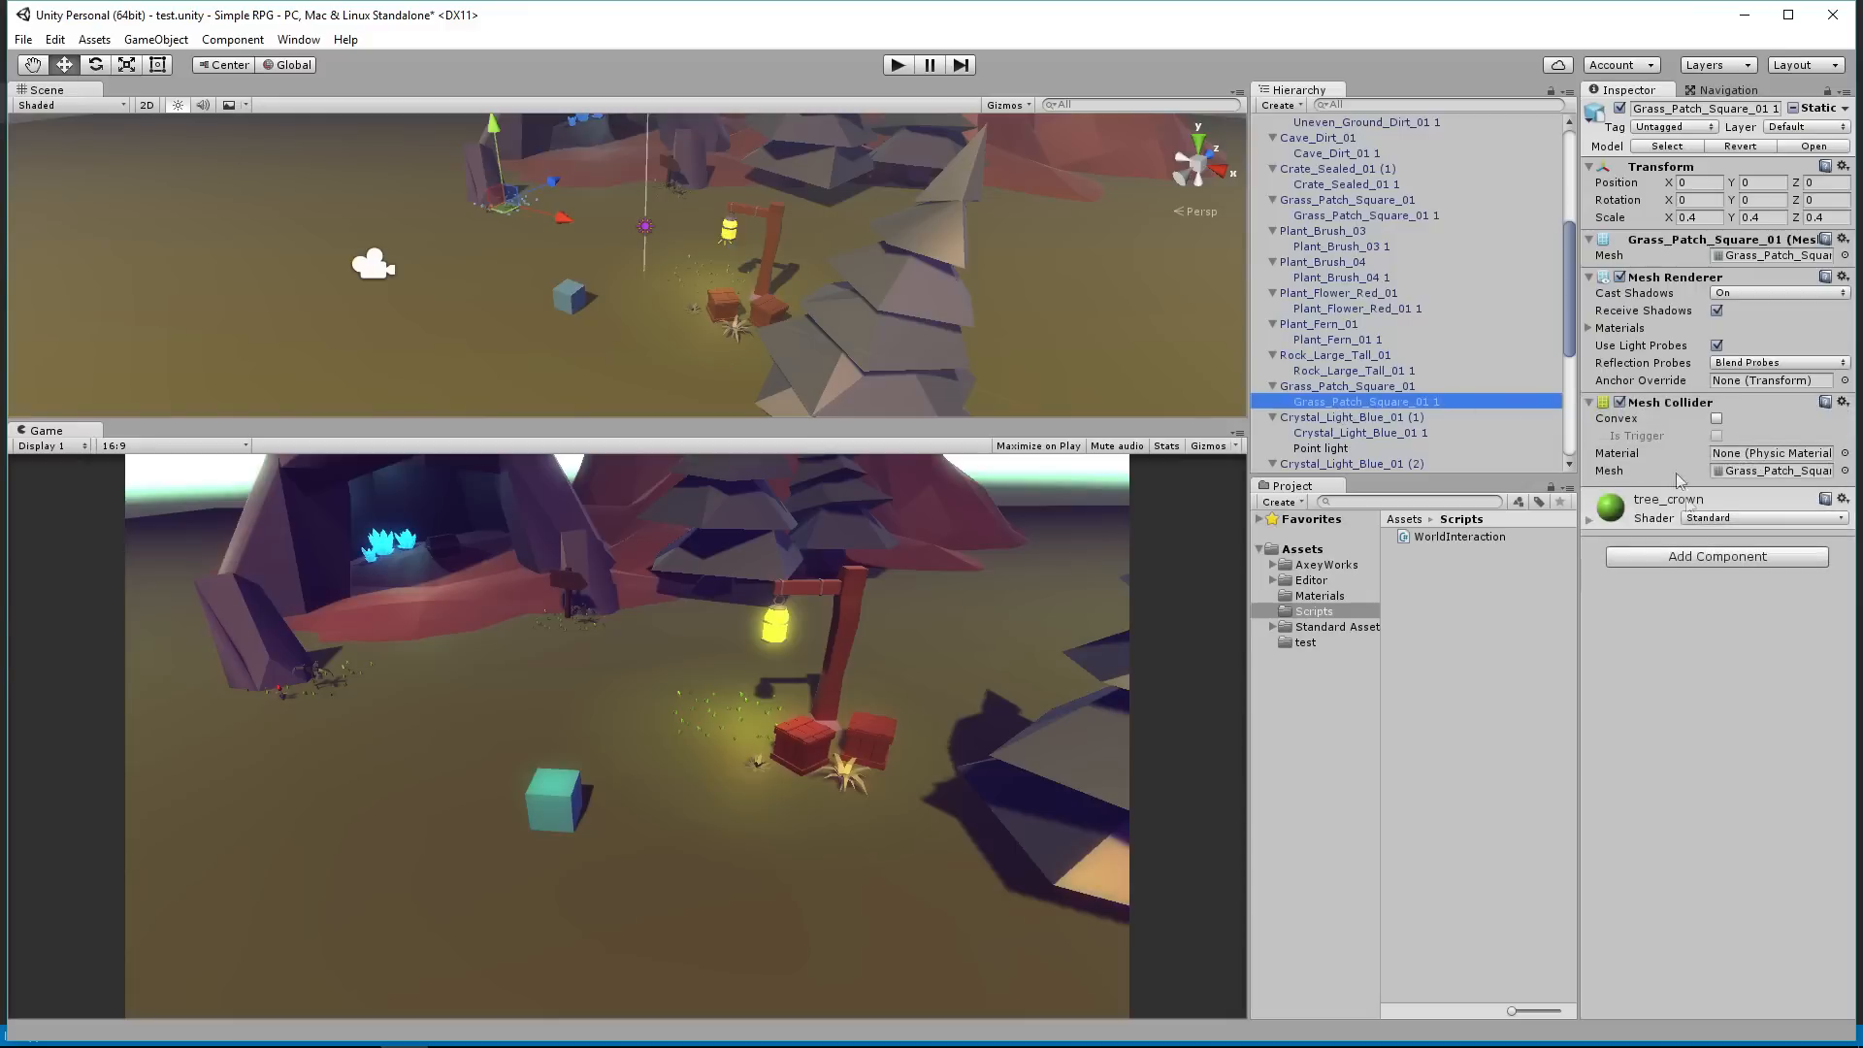
pyautogui.rightClick(1647, 406)
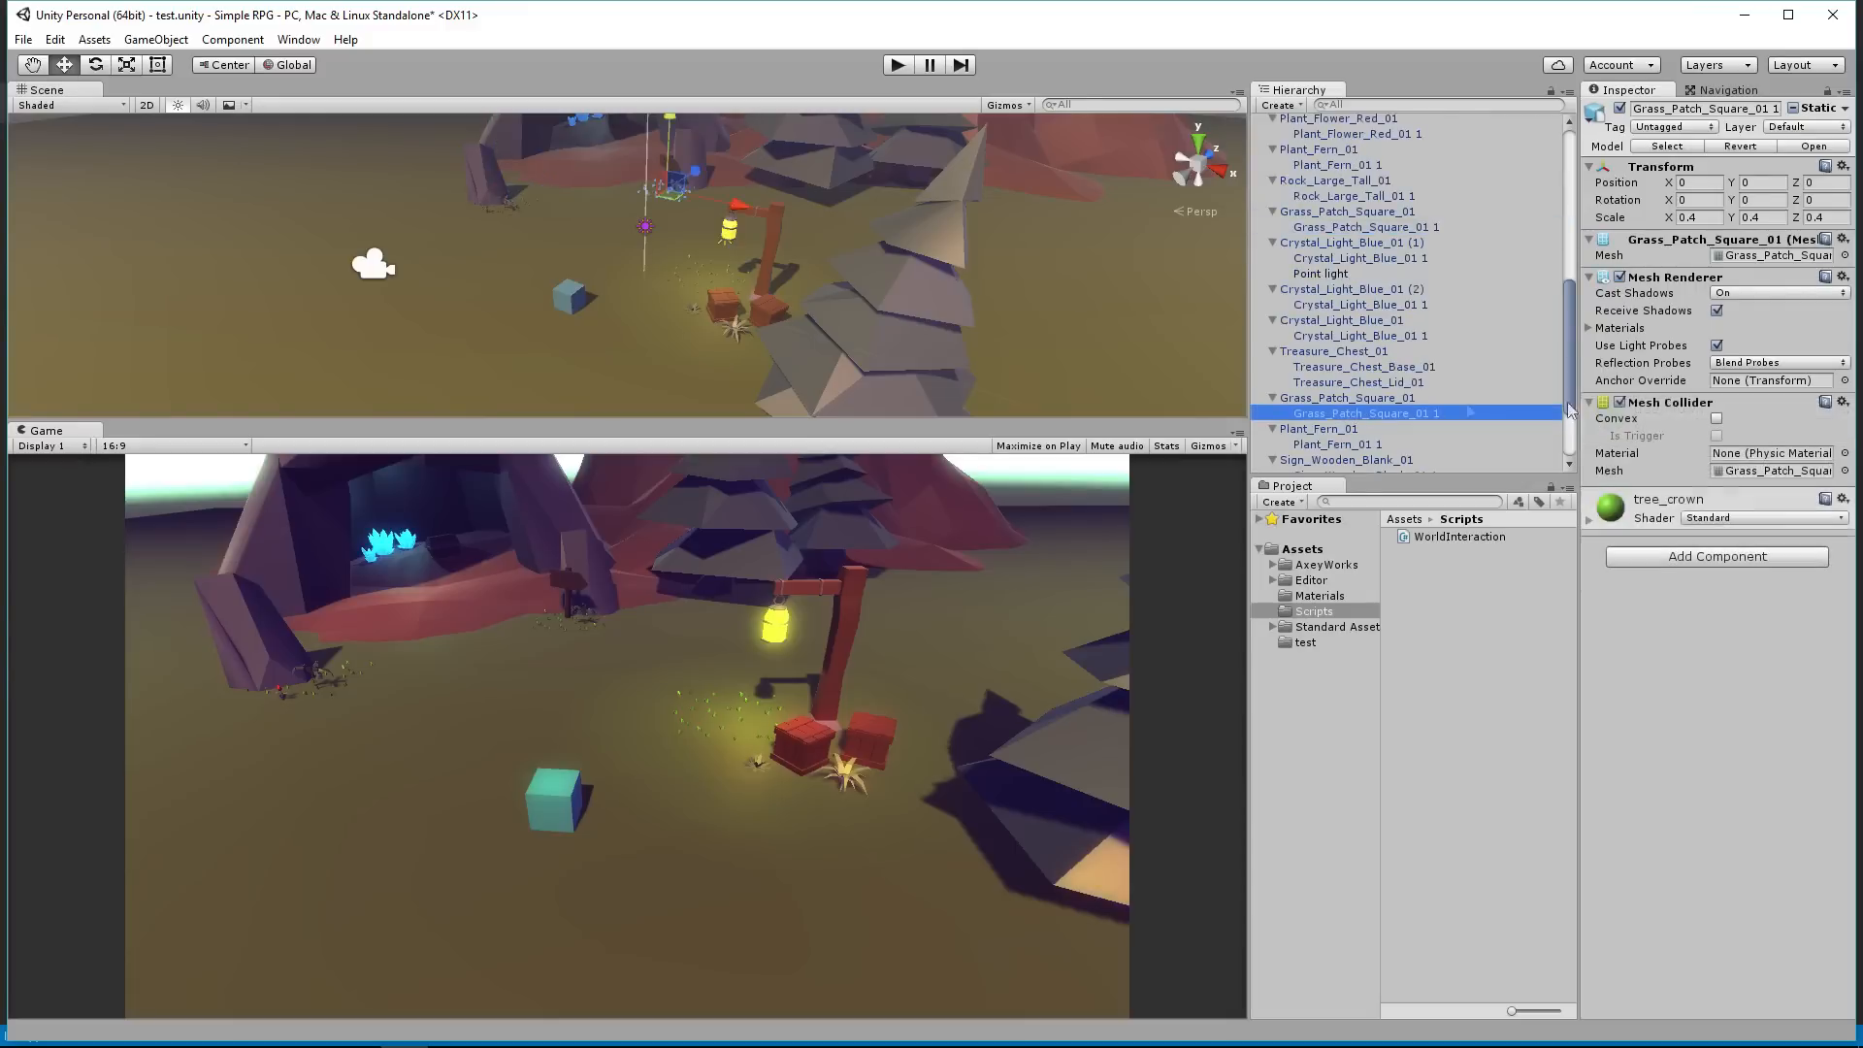
pyautogui.rightClick(1688, 408)
pyautogui.click(1690, 466)
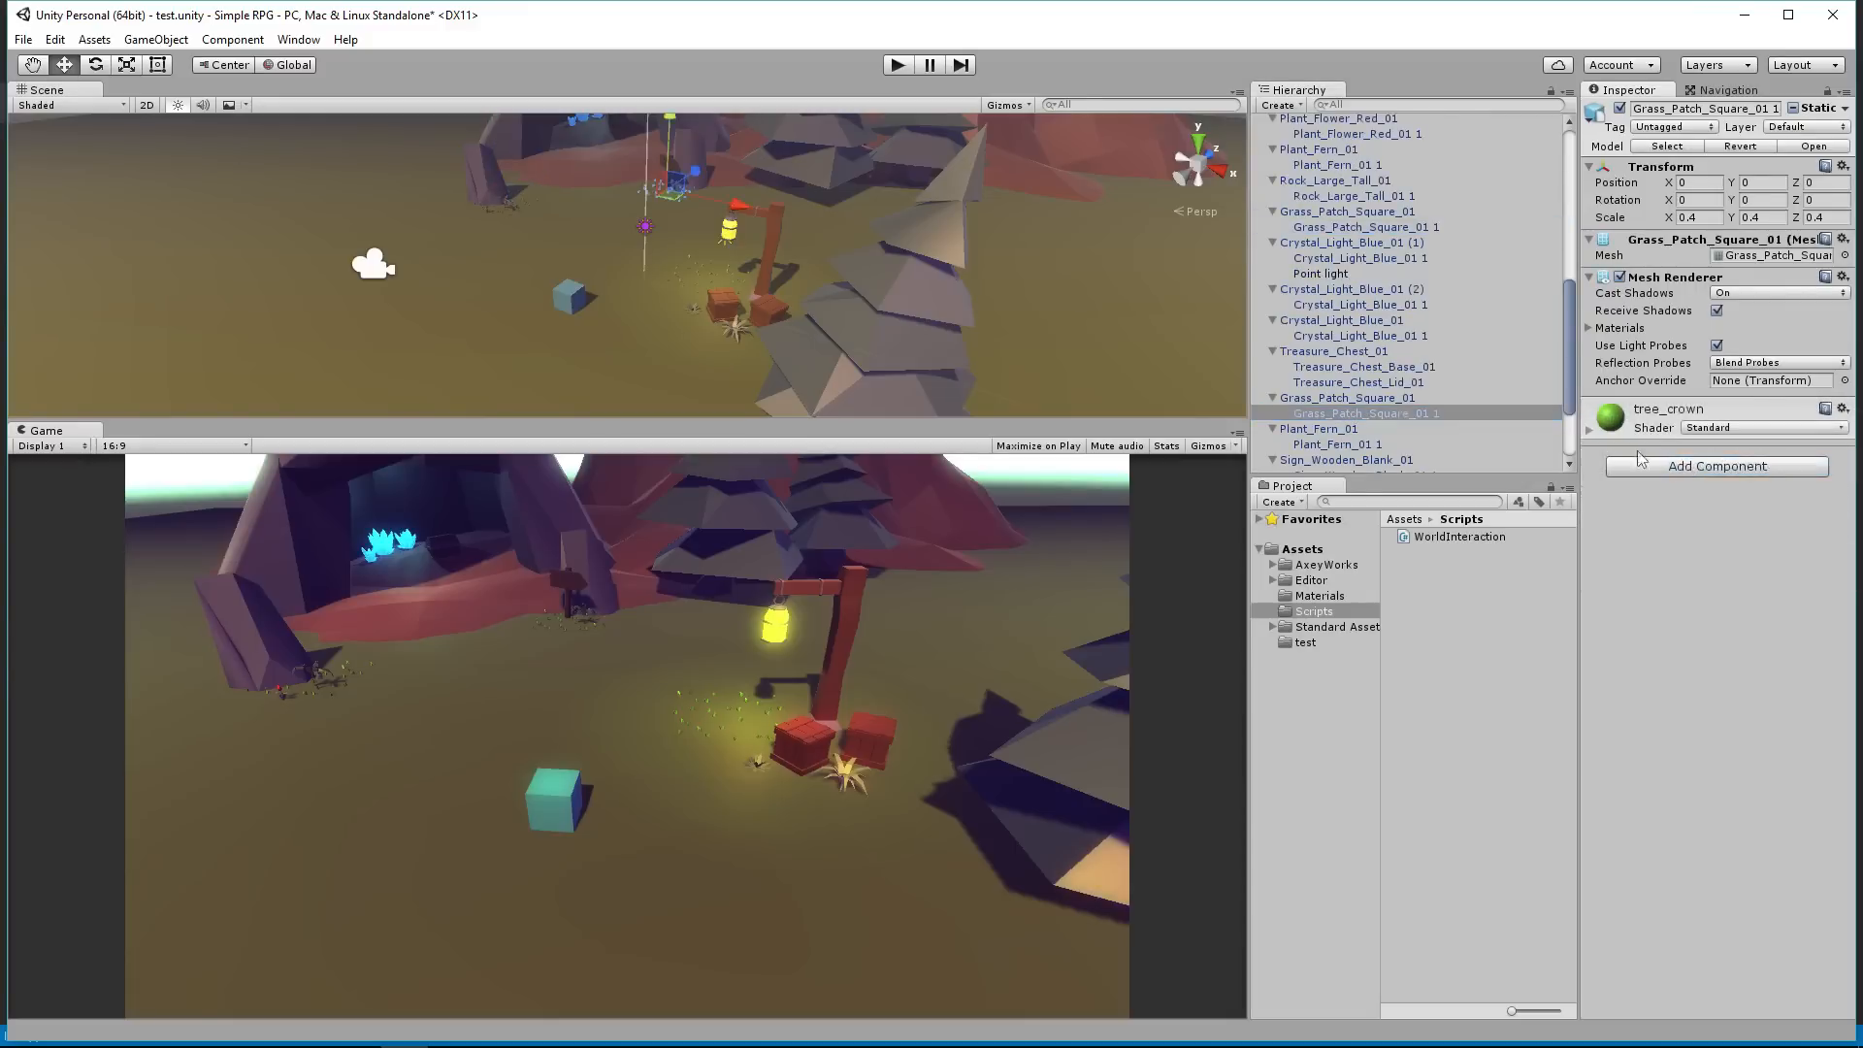
# Step: Play the scene, send the player cube to points behind, in front of and beside the crates, and stop playback
pyautogui.click(893, 70)
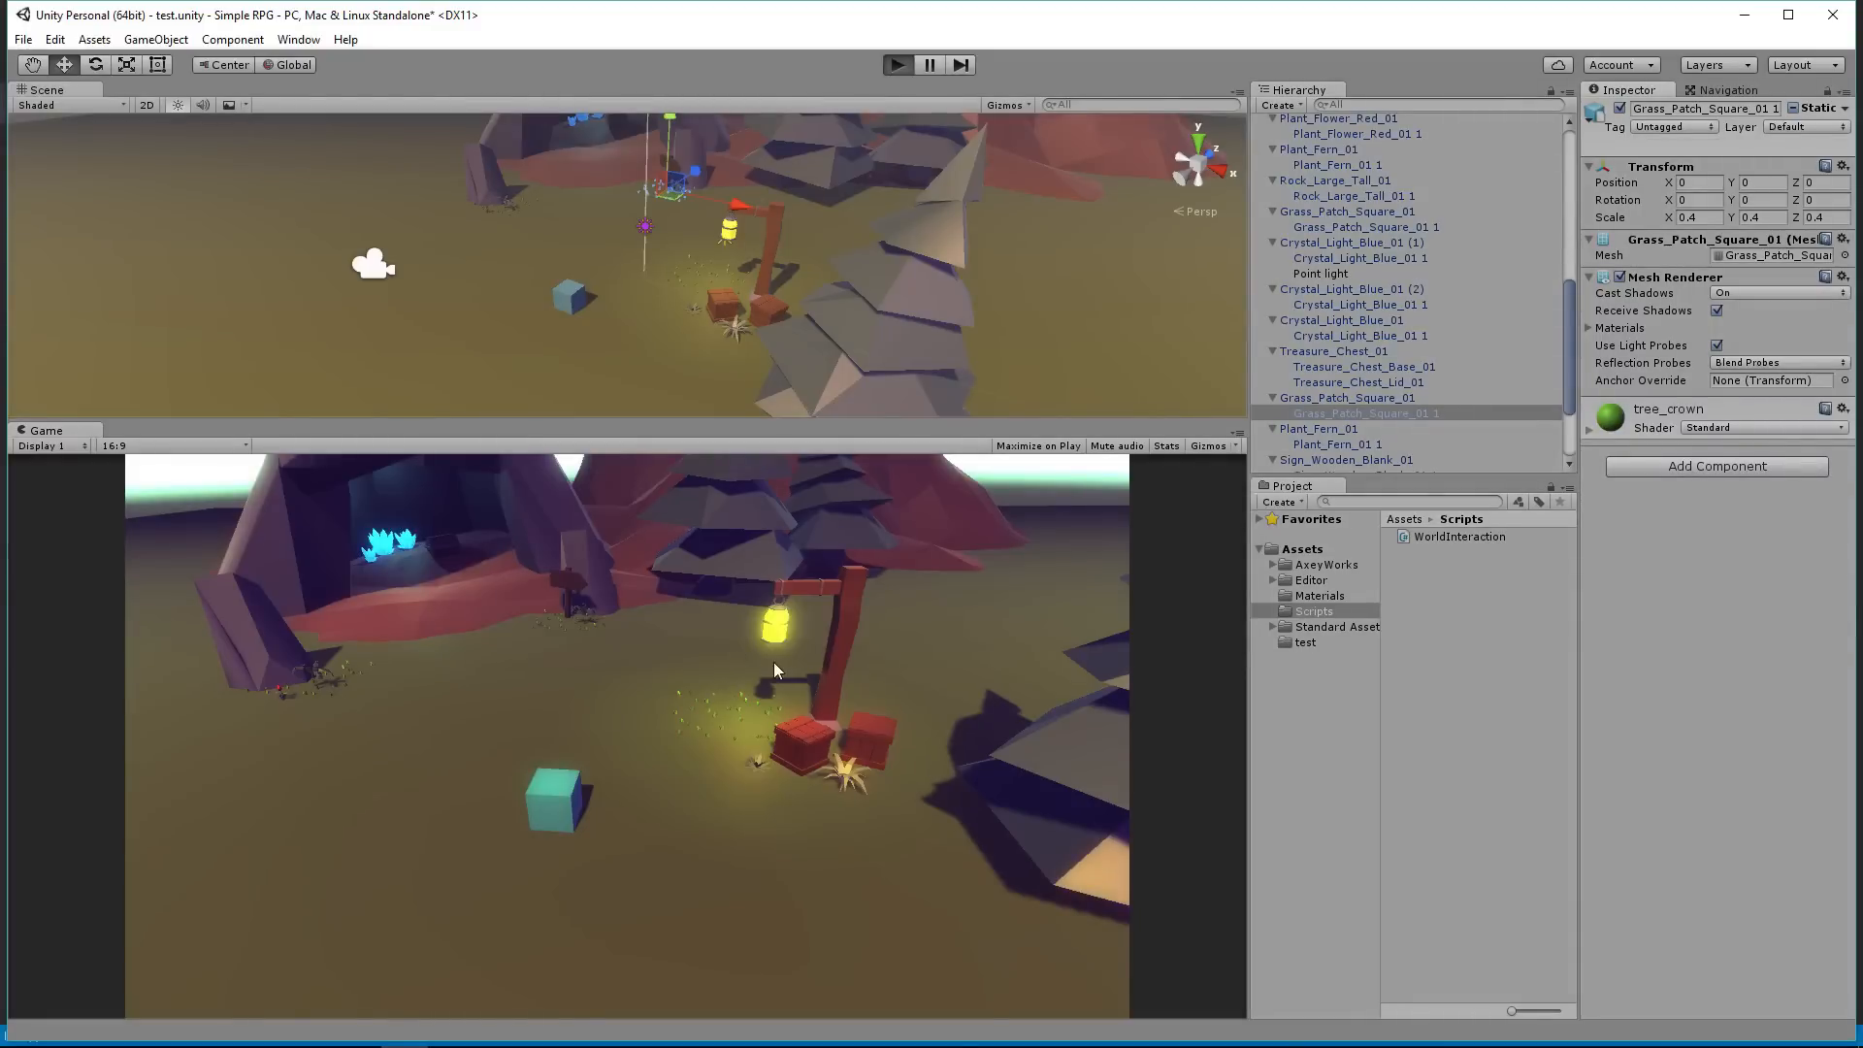
pyautogui.click(889, 692)
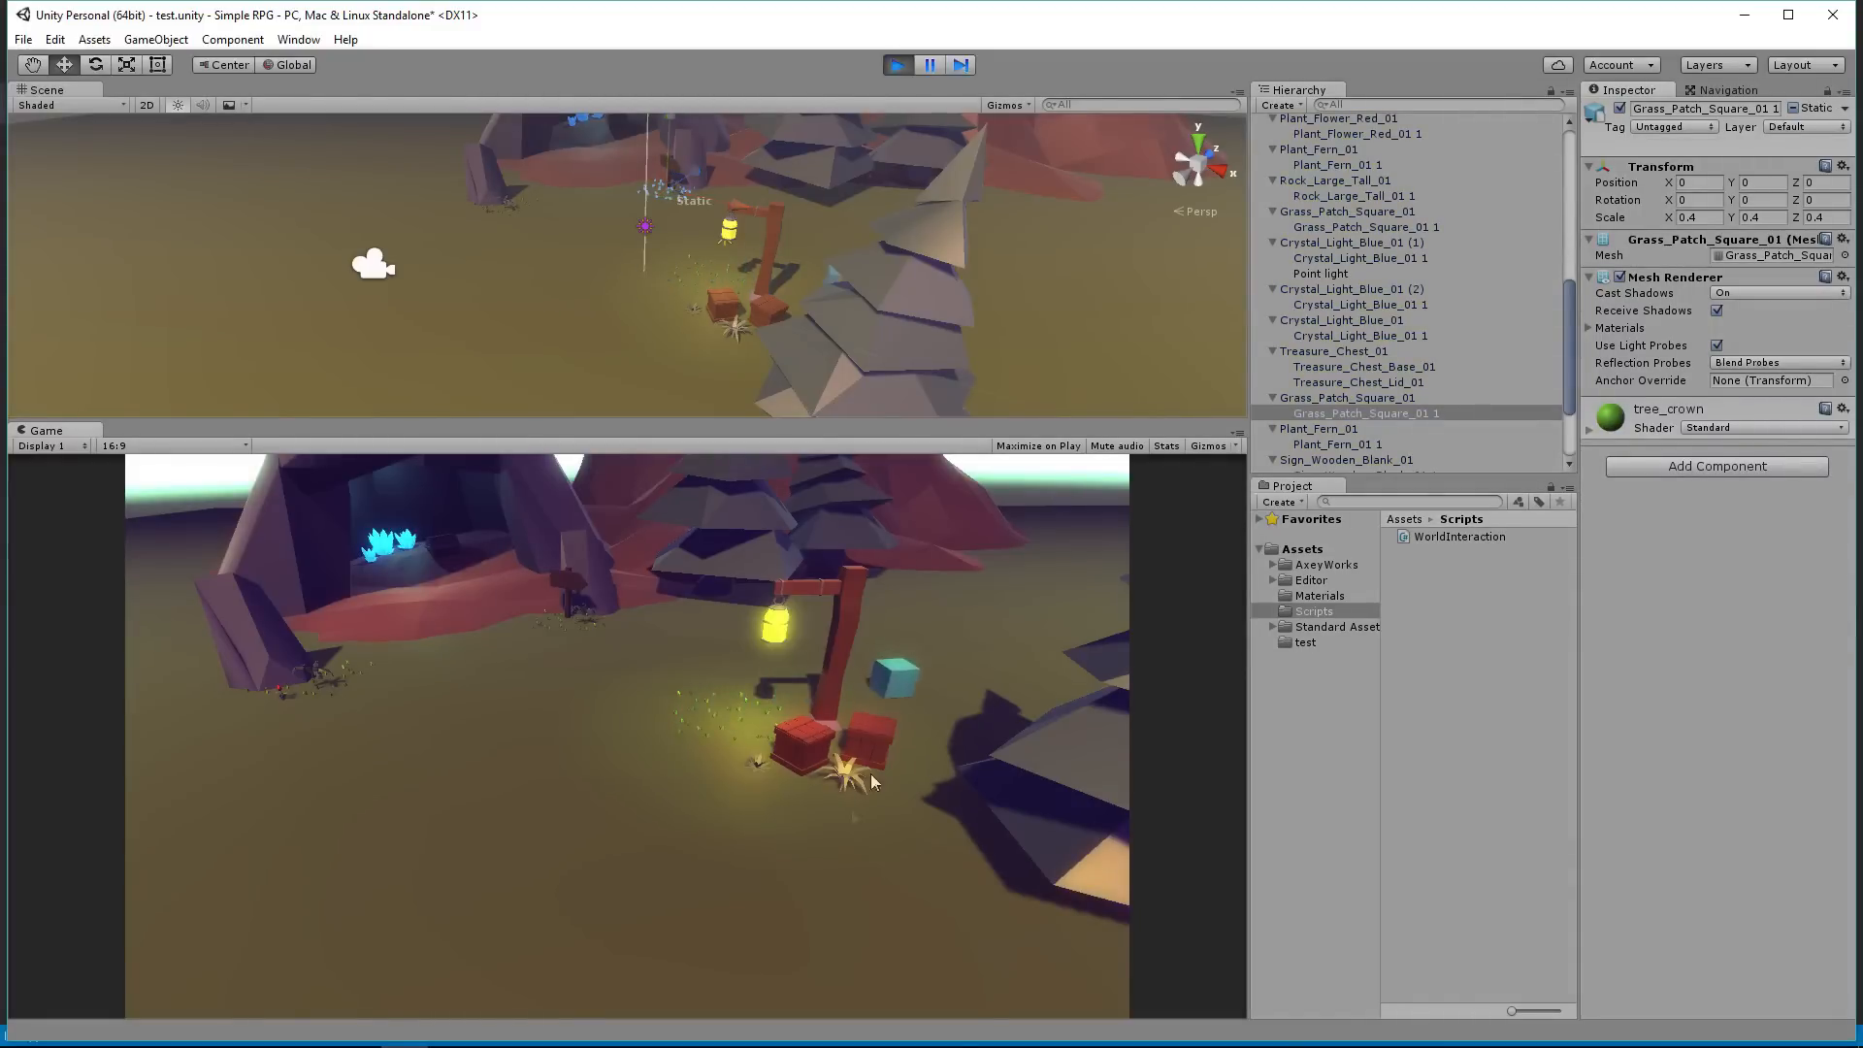
pyautogui.click(747, 844)
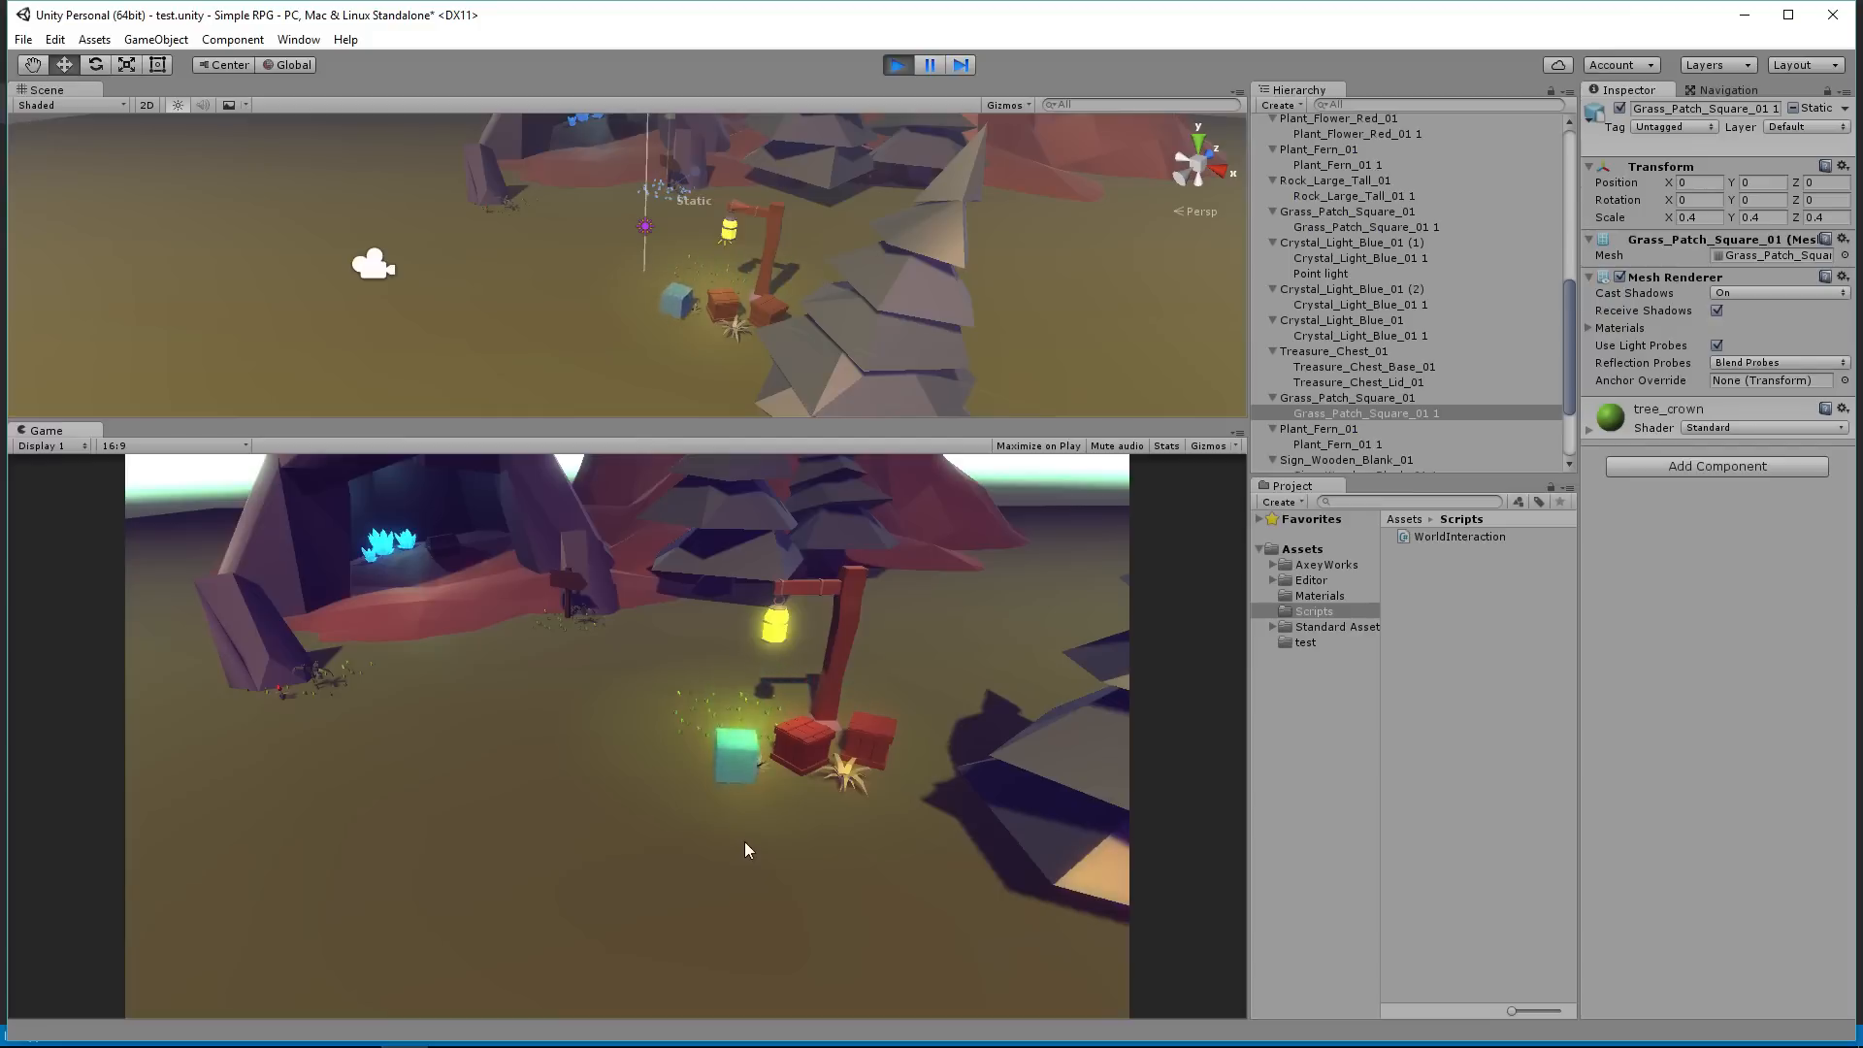
pyautogui.click(934, 720)
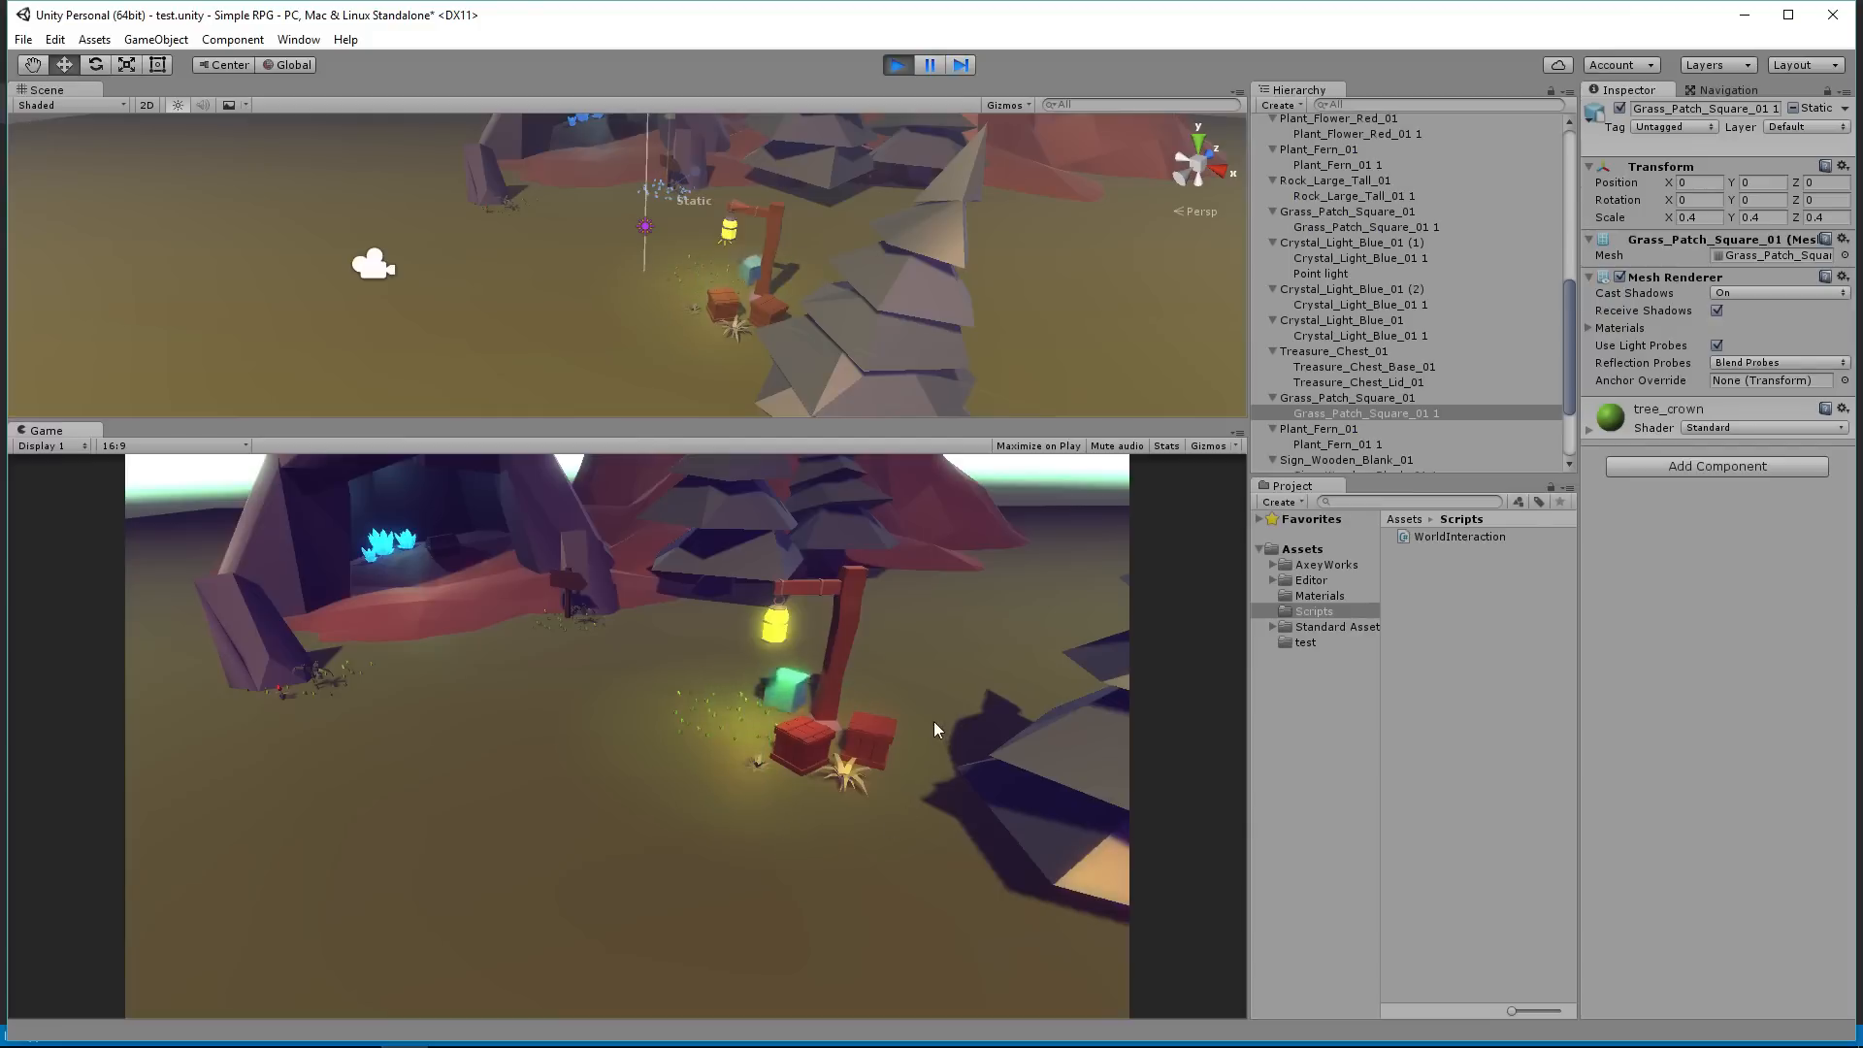
pyautogui.click(895, 65)
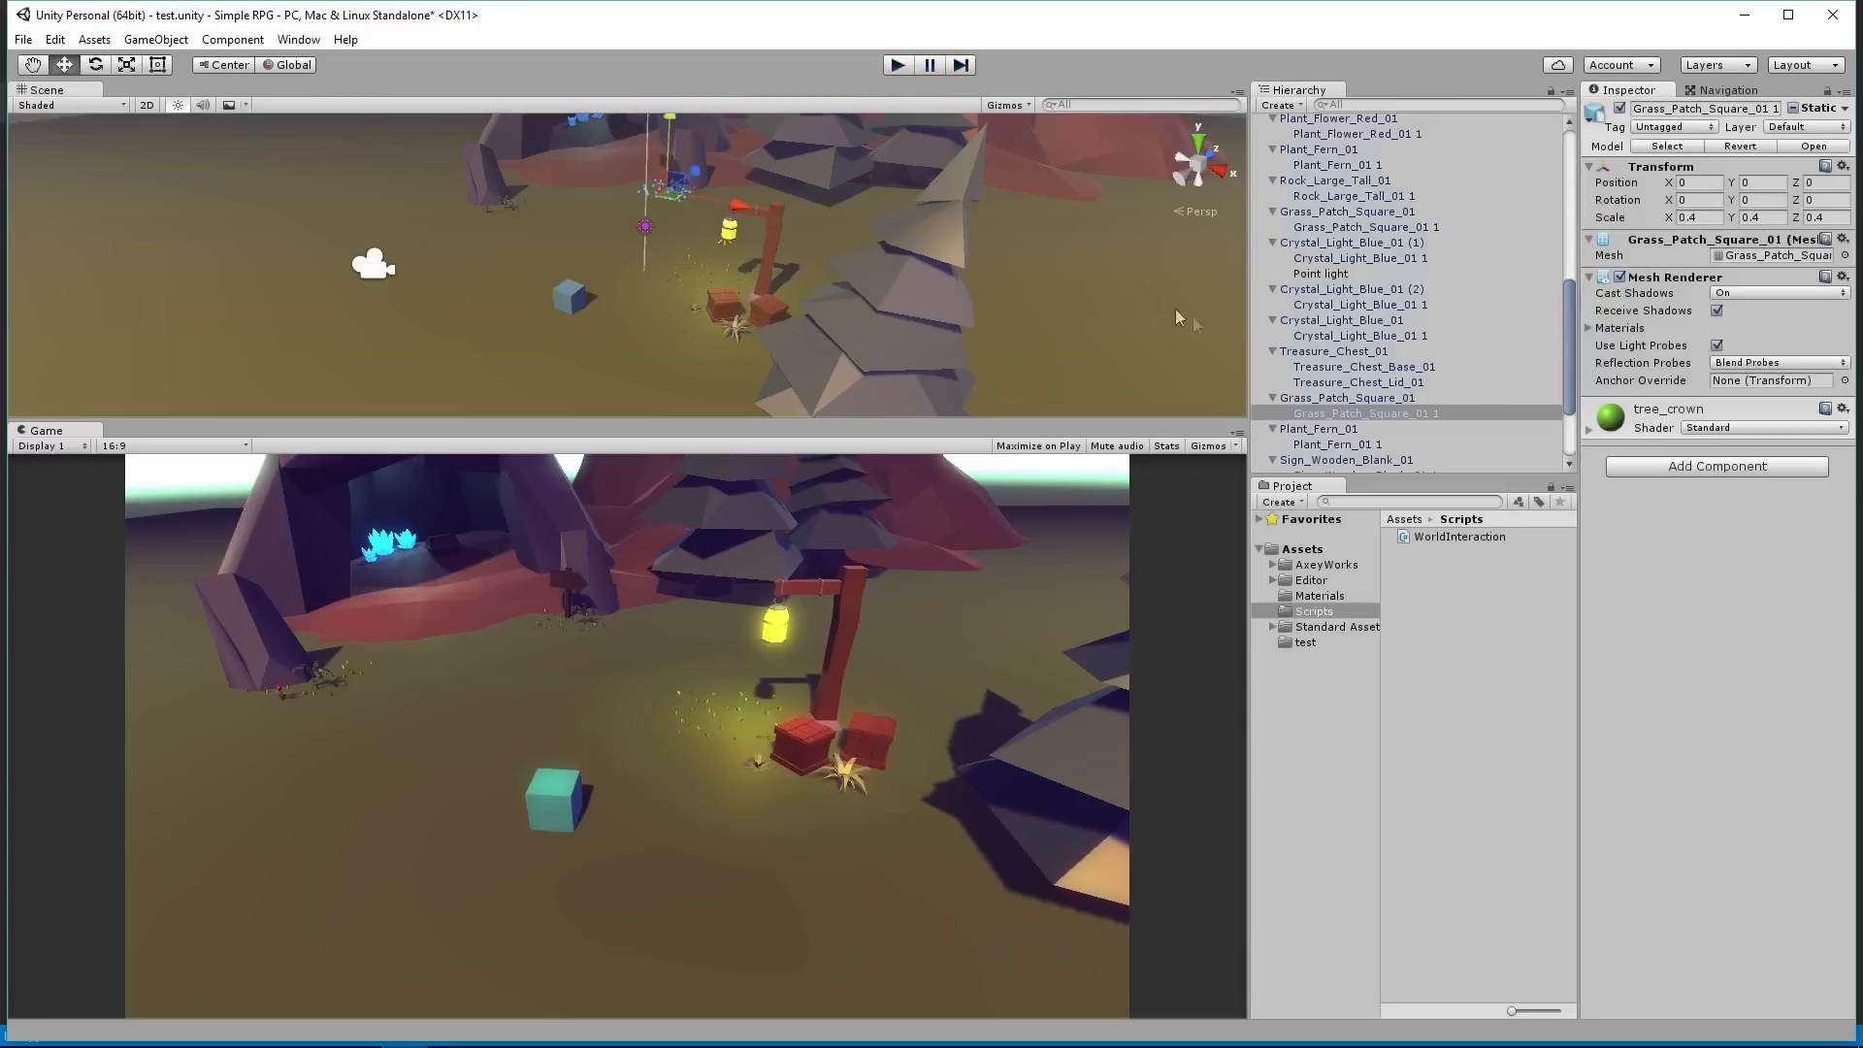
# Step: Check the components of the Grass_Patch_Square_01 objects and frame the one beside the lamp post in the Scene view
pyautogui.click(1339, 399)
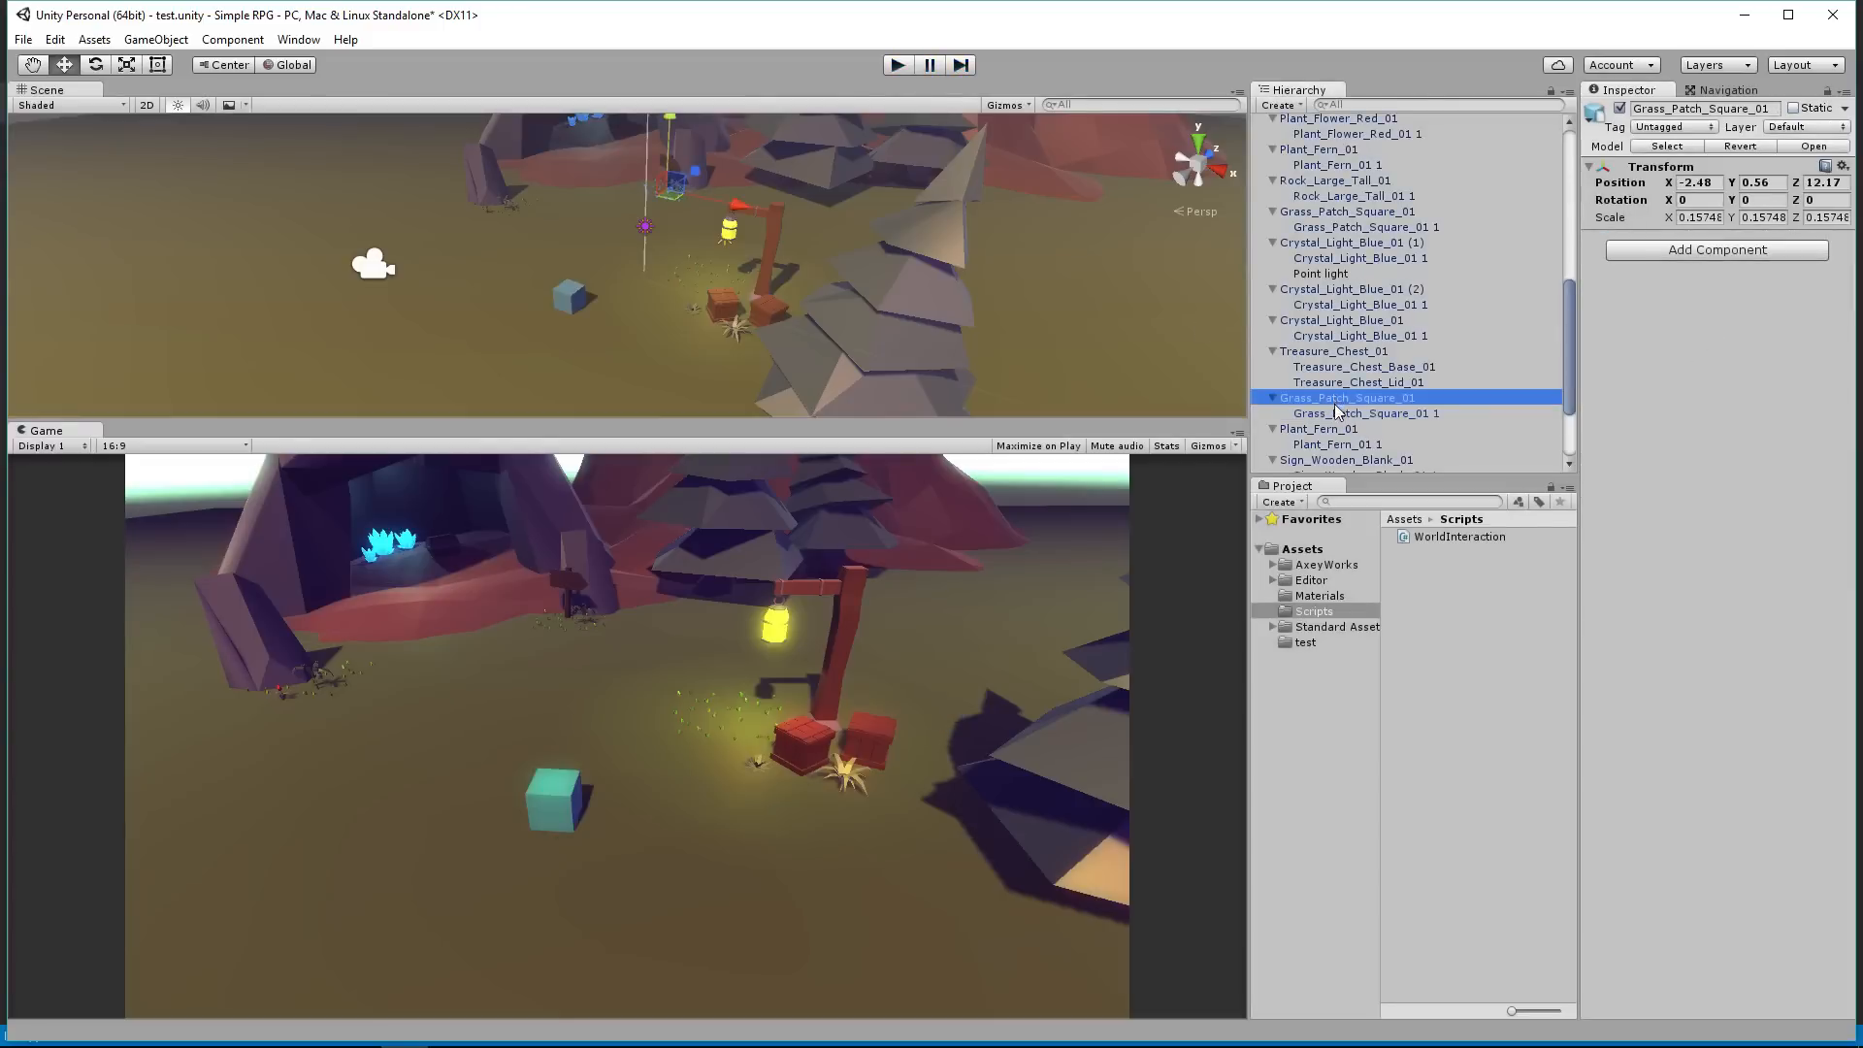
pyautogui.click(1337, 413)
pyautogui.click(1330, 229)
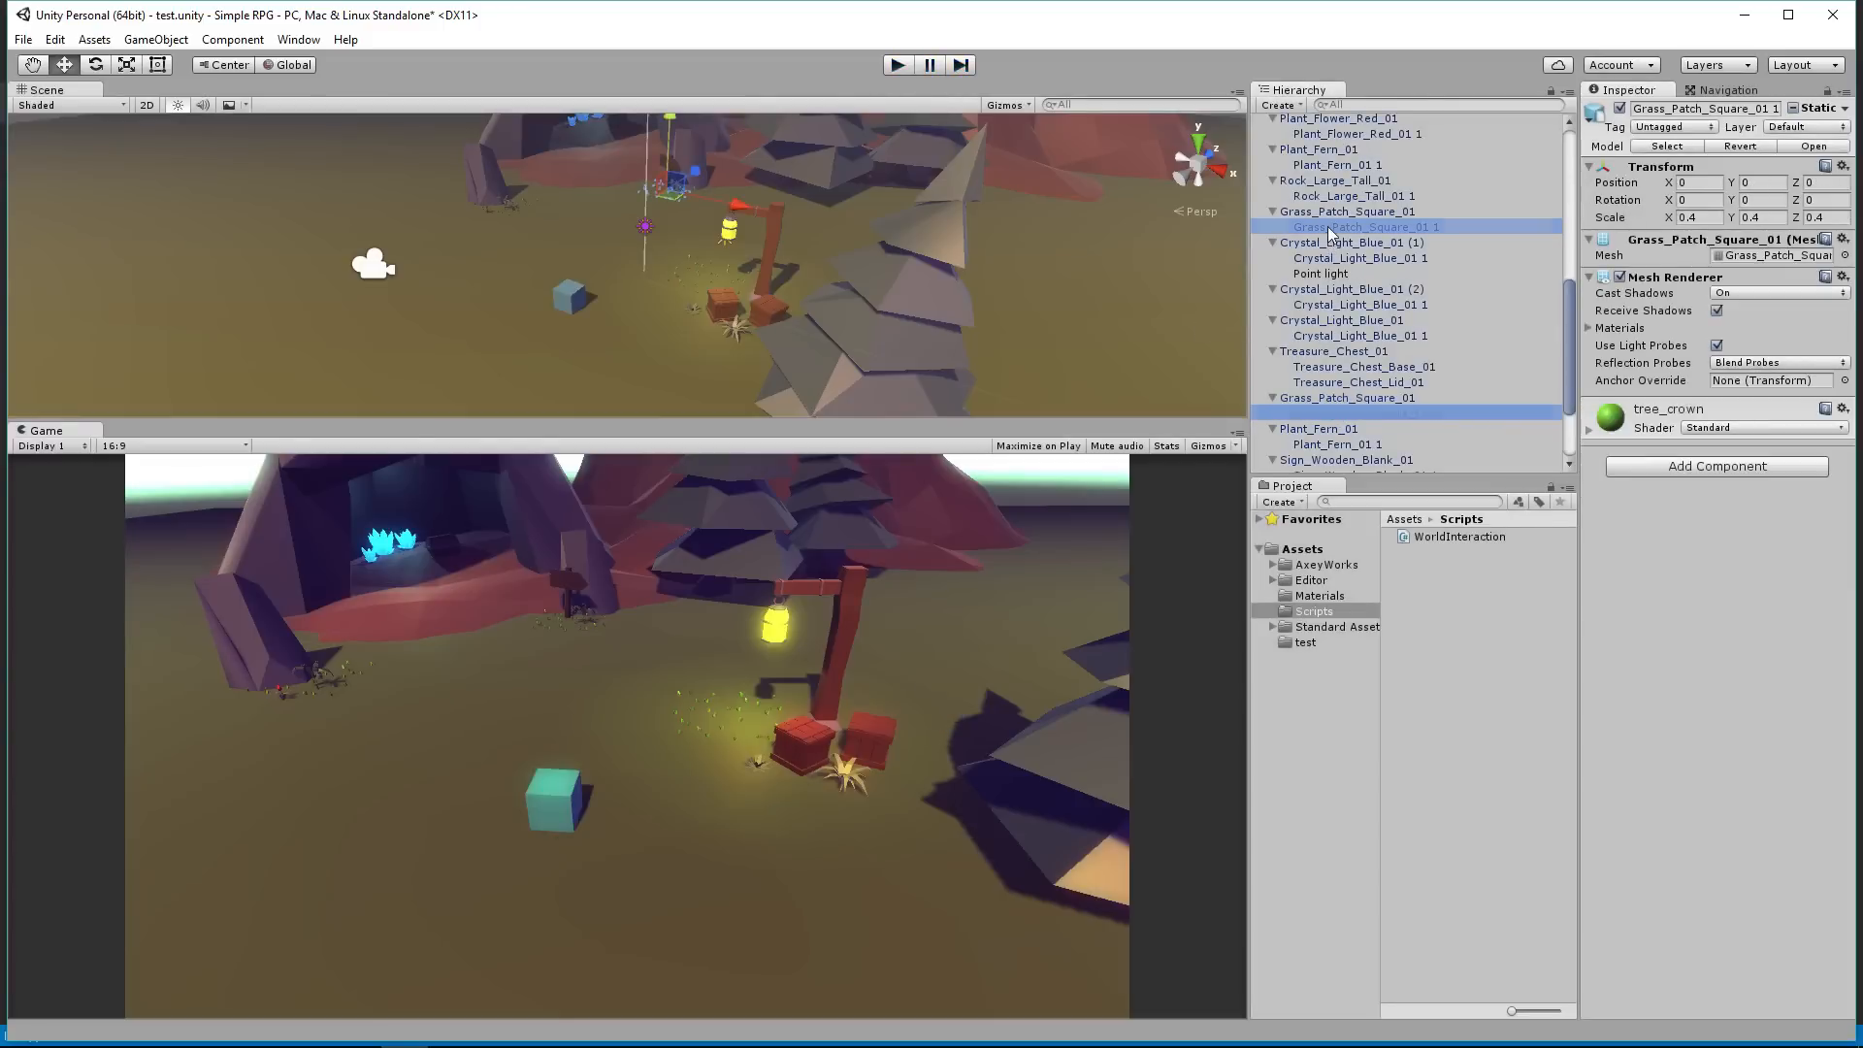
pyautogui.scroll(2, 1330, 156)
pyautogui.doubleClick(1338, 159)
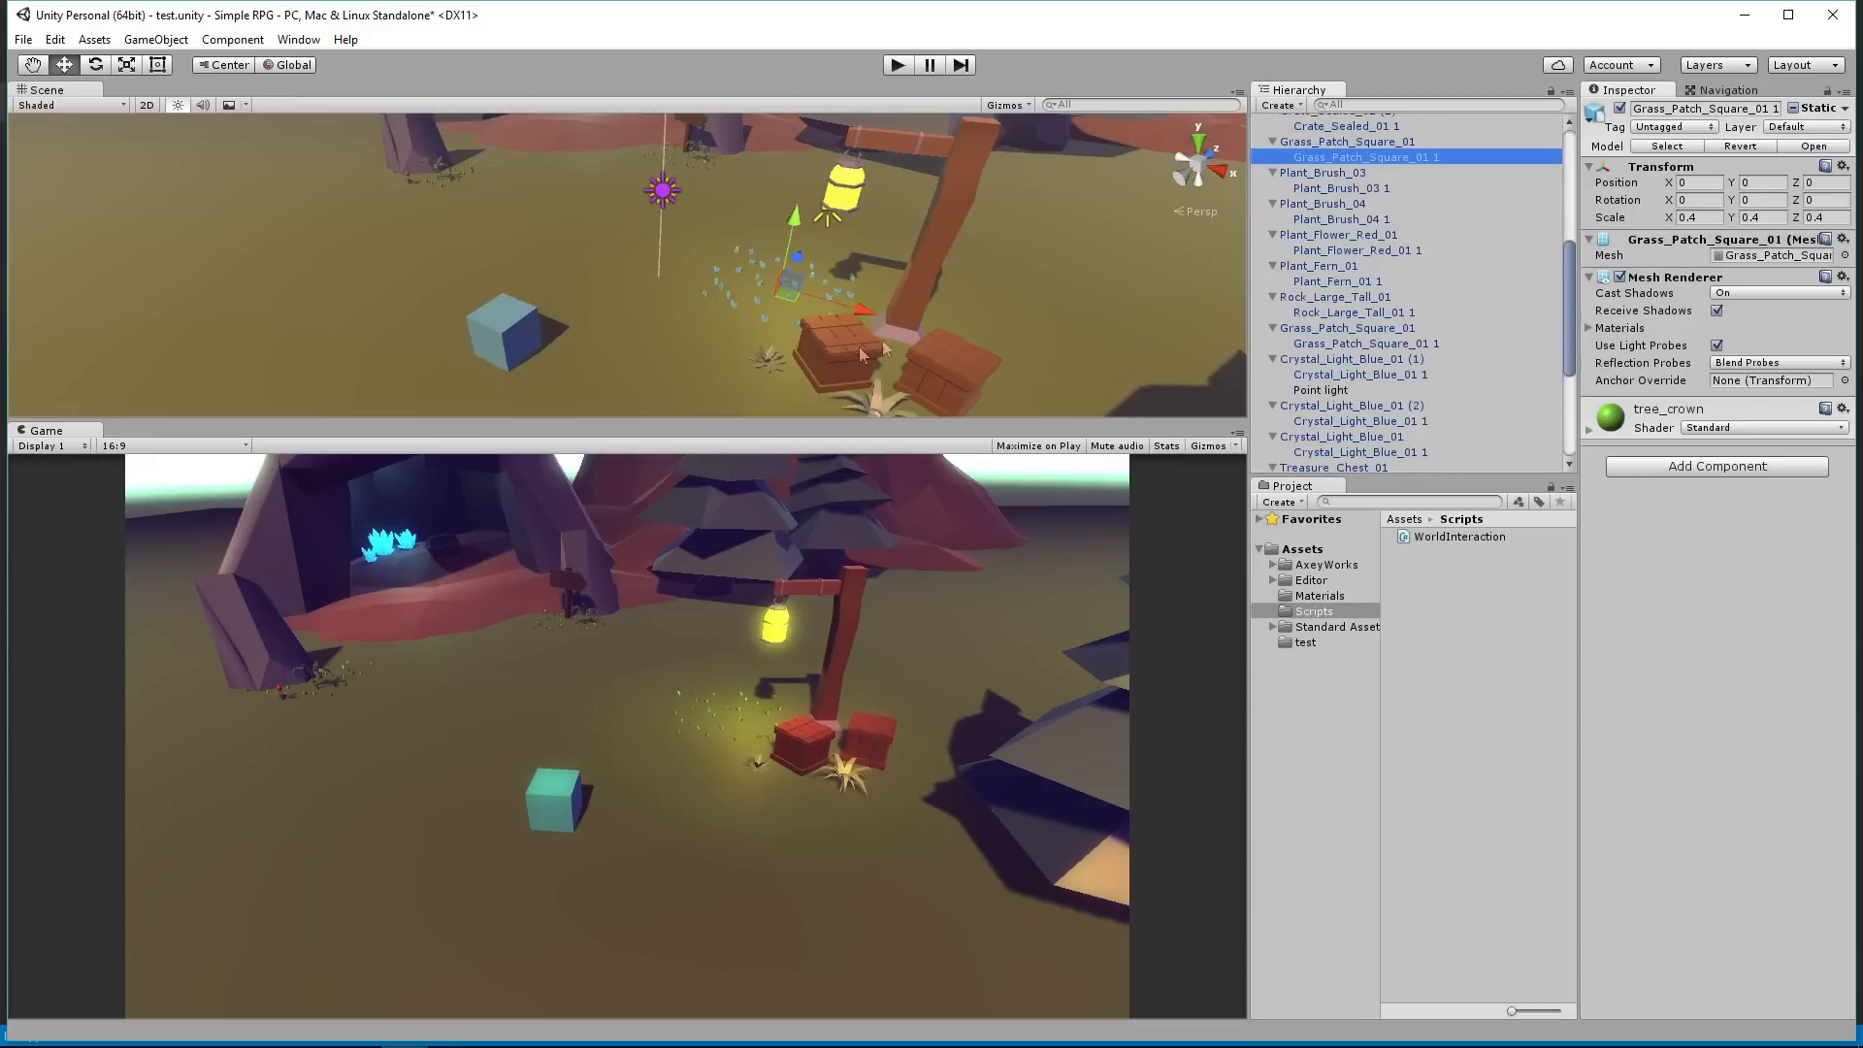
pyautogui.moveTo(883, 341); pyautogui.dragTo(1051, 123, button='middle')
# Step: Play the scene, send the player cube to the cave entrance and two open ground points, and stop playback
pyautogui.click(898, 65)
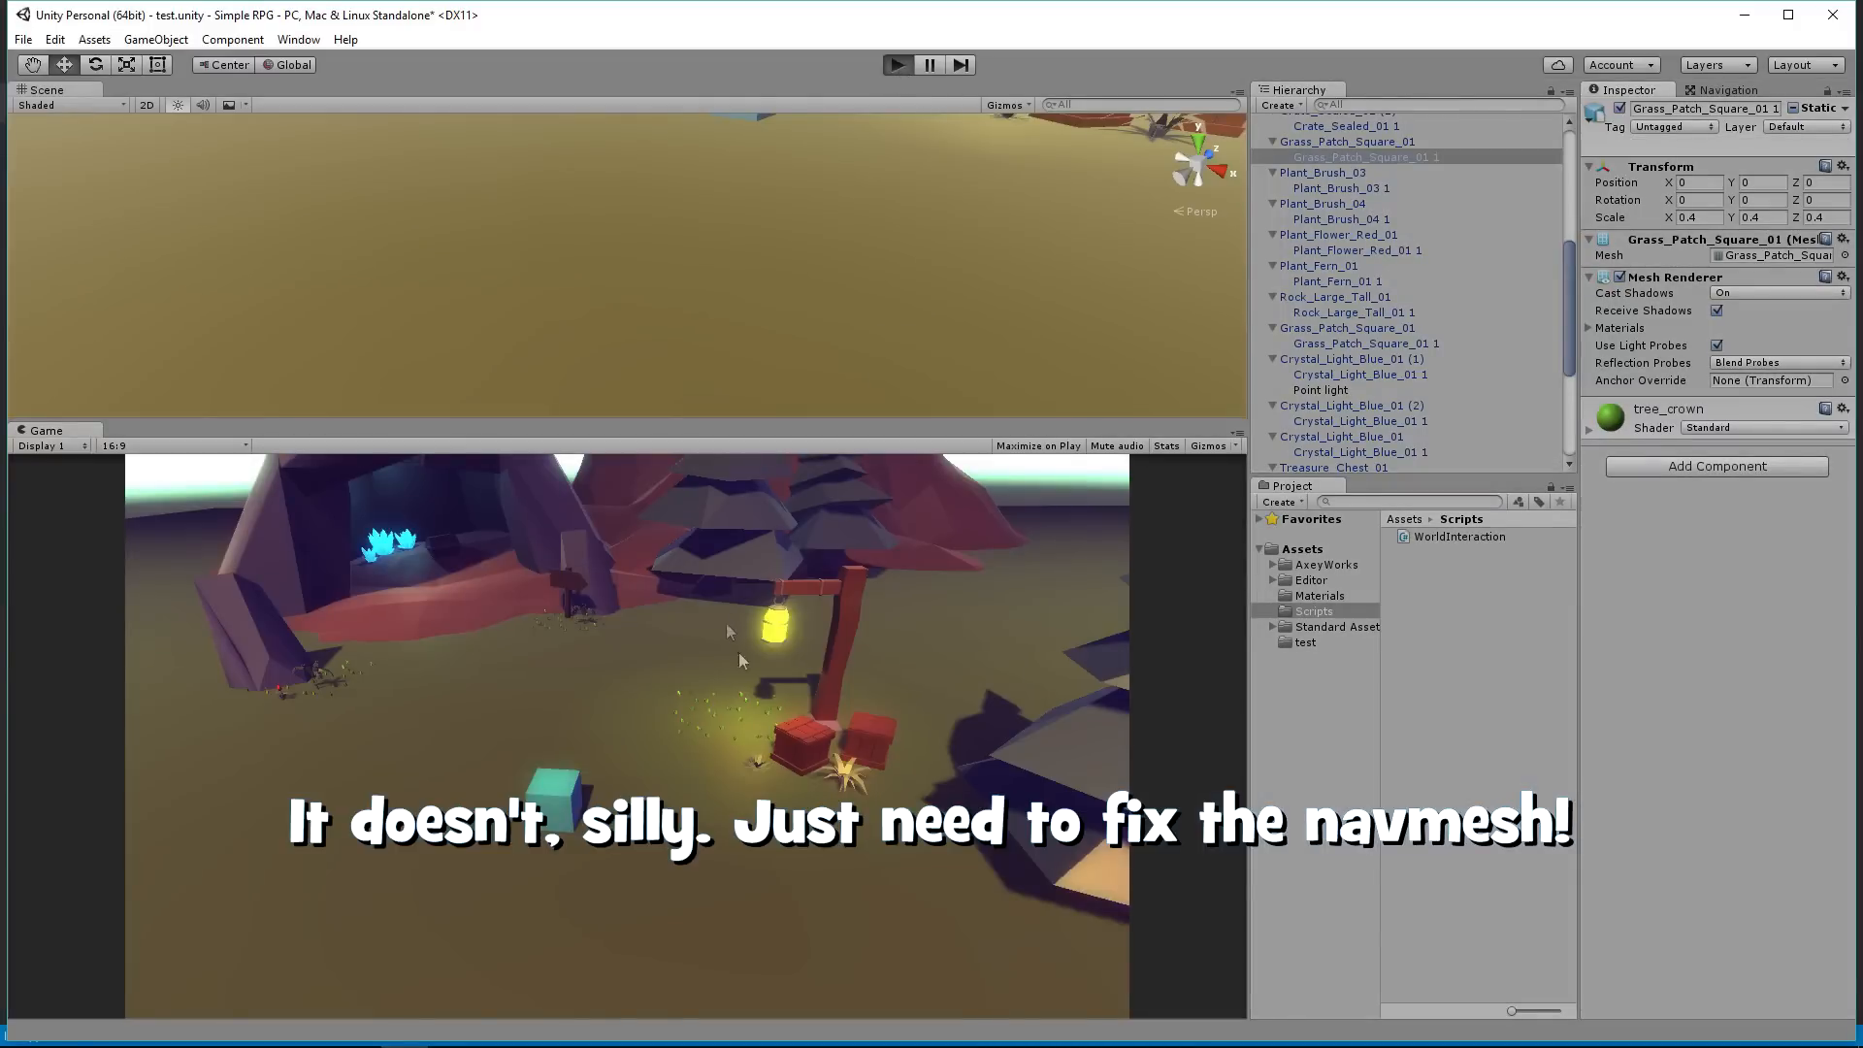
pyautogui.click(542, 592)
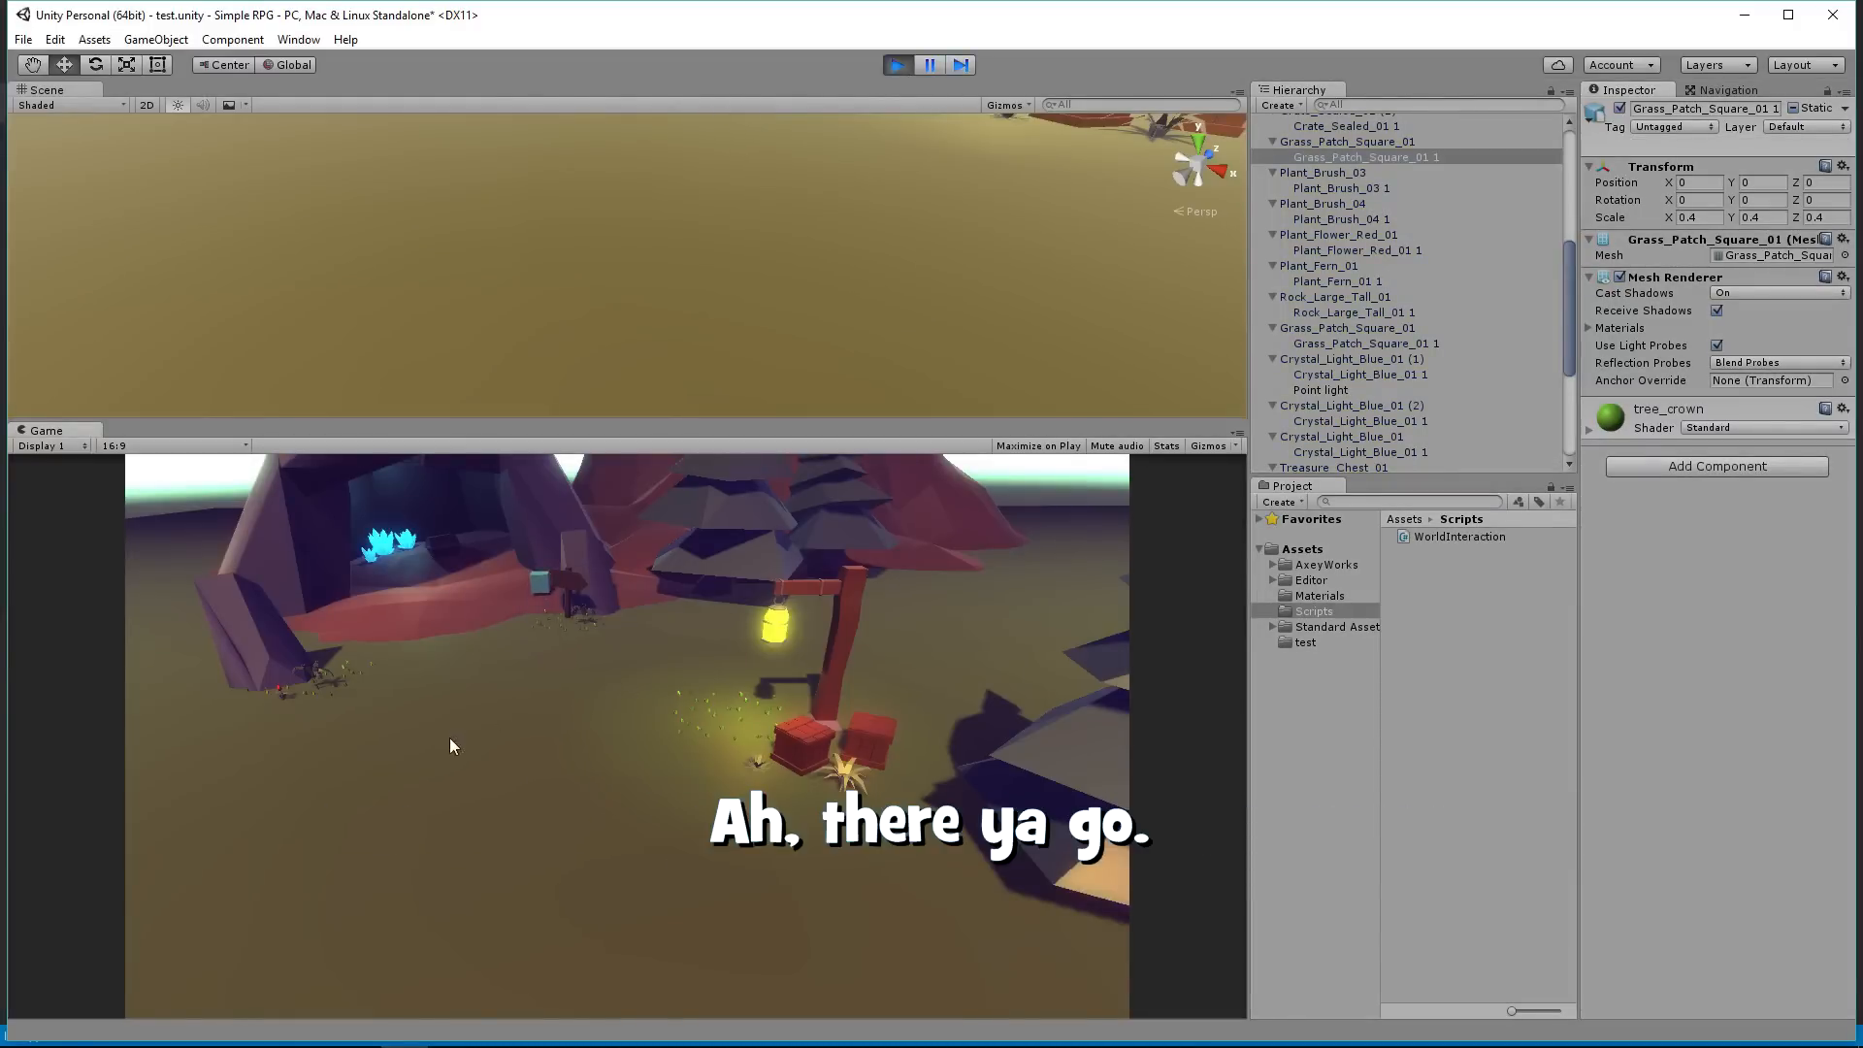
pyautogui.click(524, 742)
pyautogui.click(697, 672)
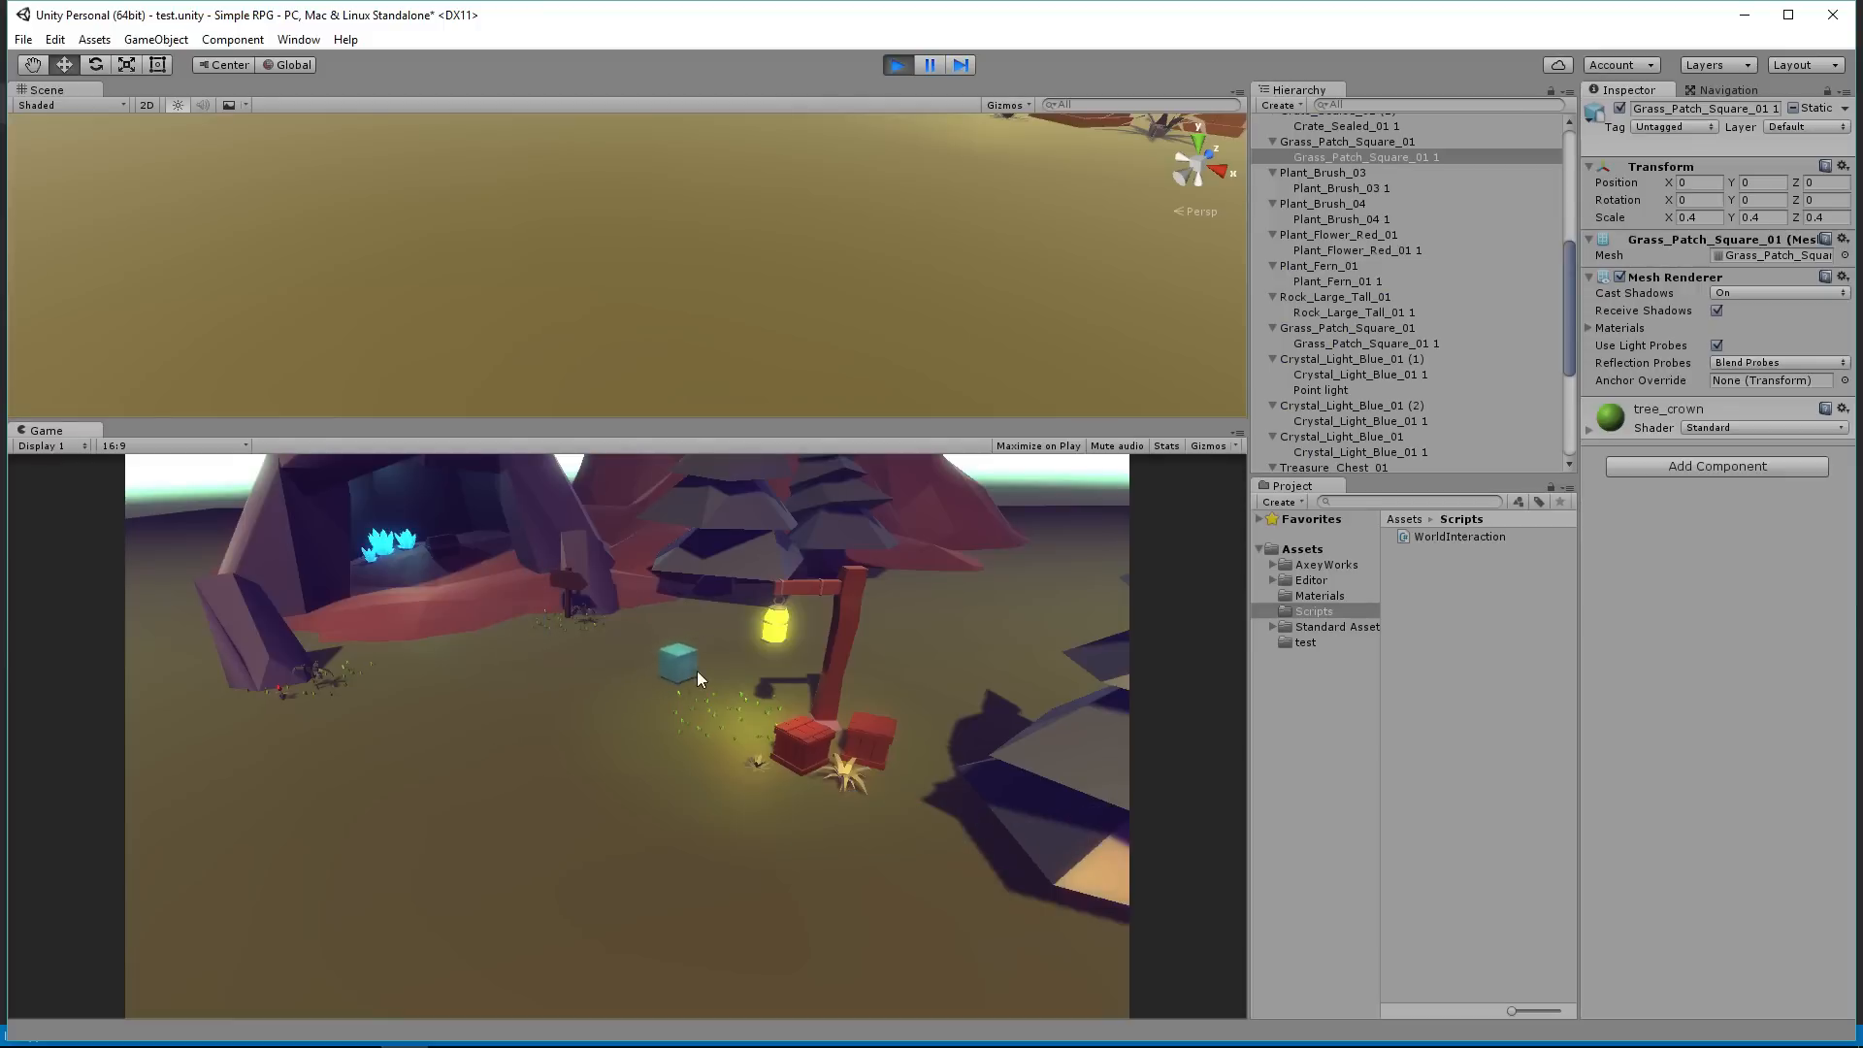
pyautogui.click(897, 65)
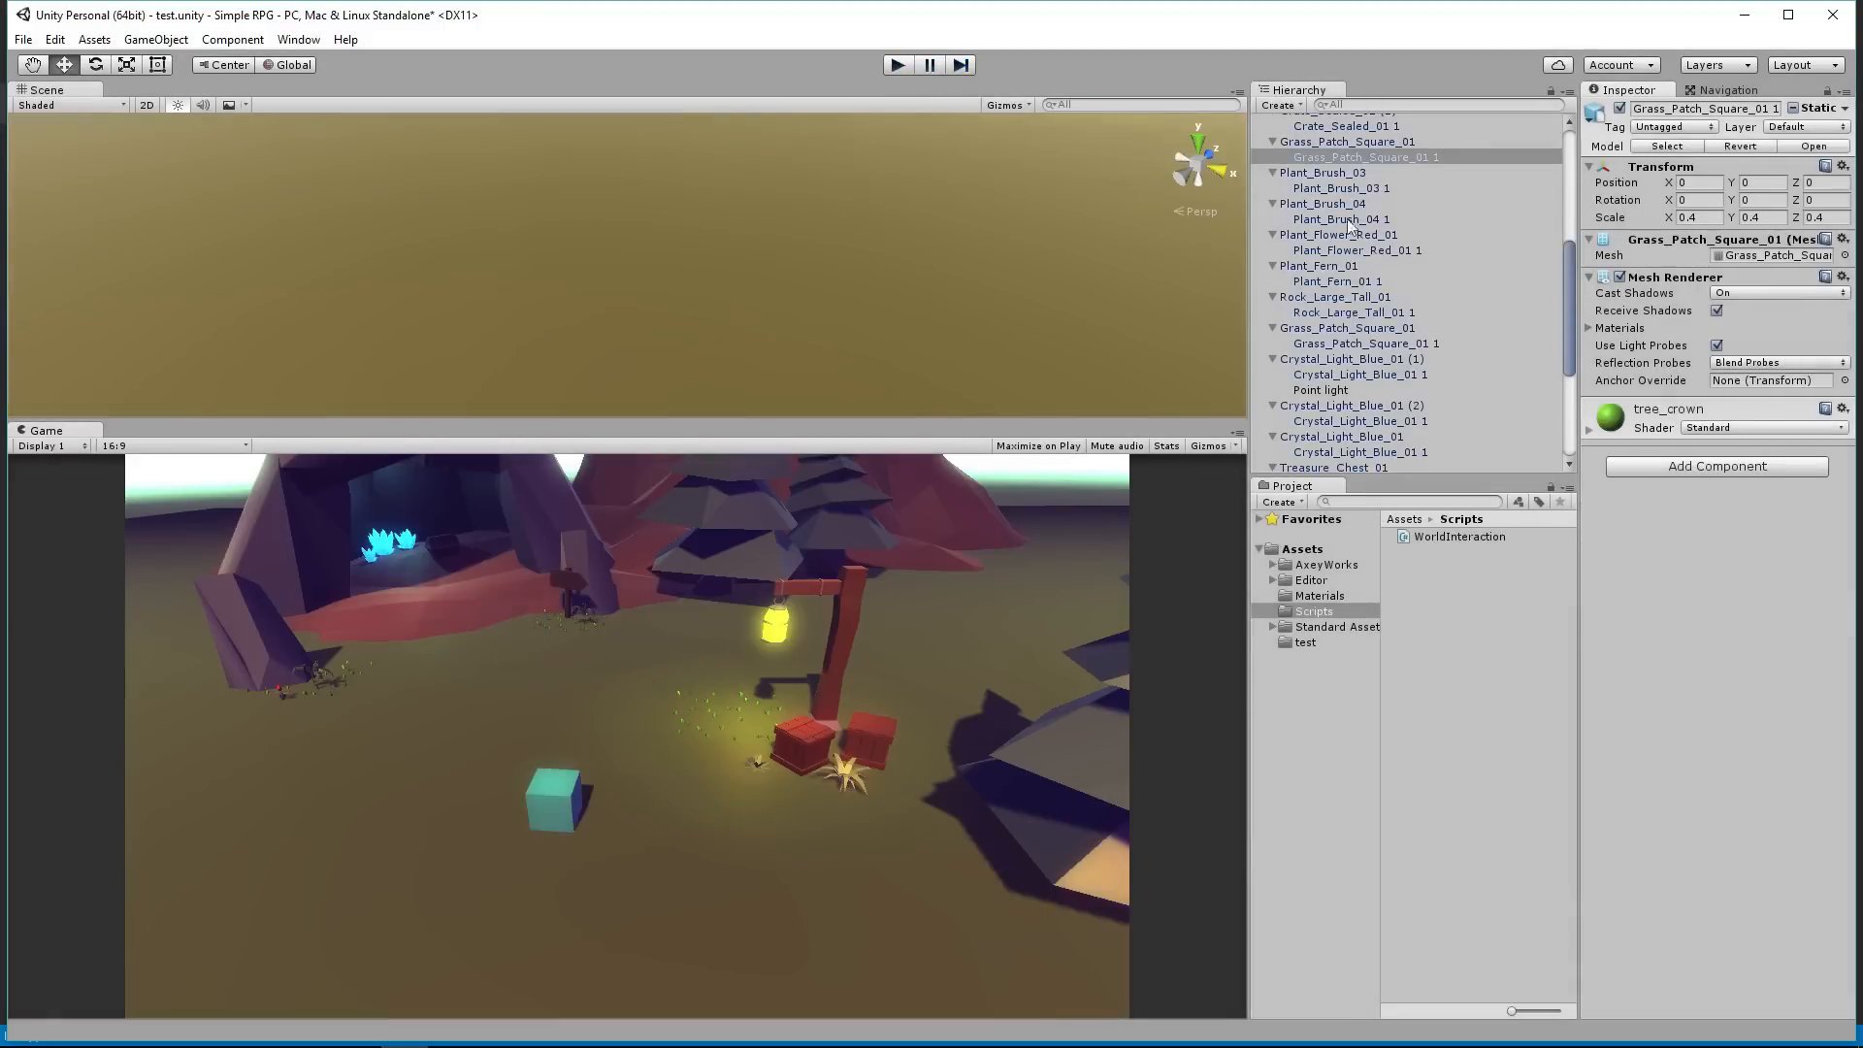
# Step: Show the navigation settings of the Grass_Patch_Square_01 1 beside the lamp post and rebake the NavMesh
pyautogui.click(1727, 90)
pyautogui.click(1430, 158)
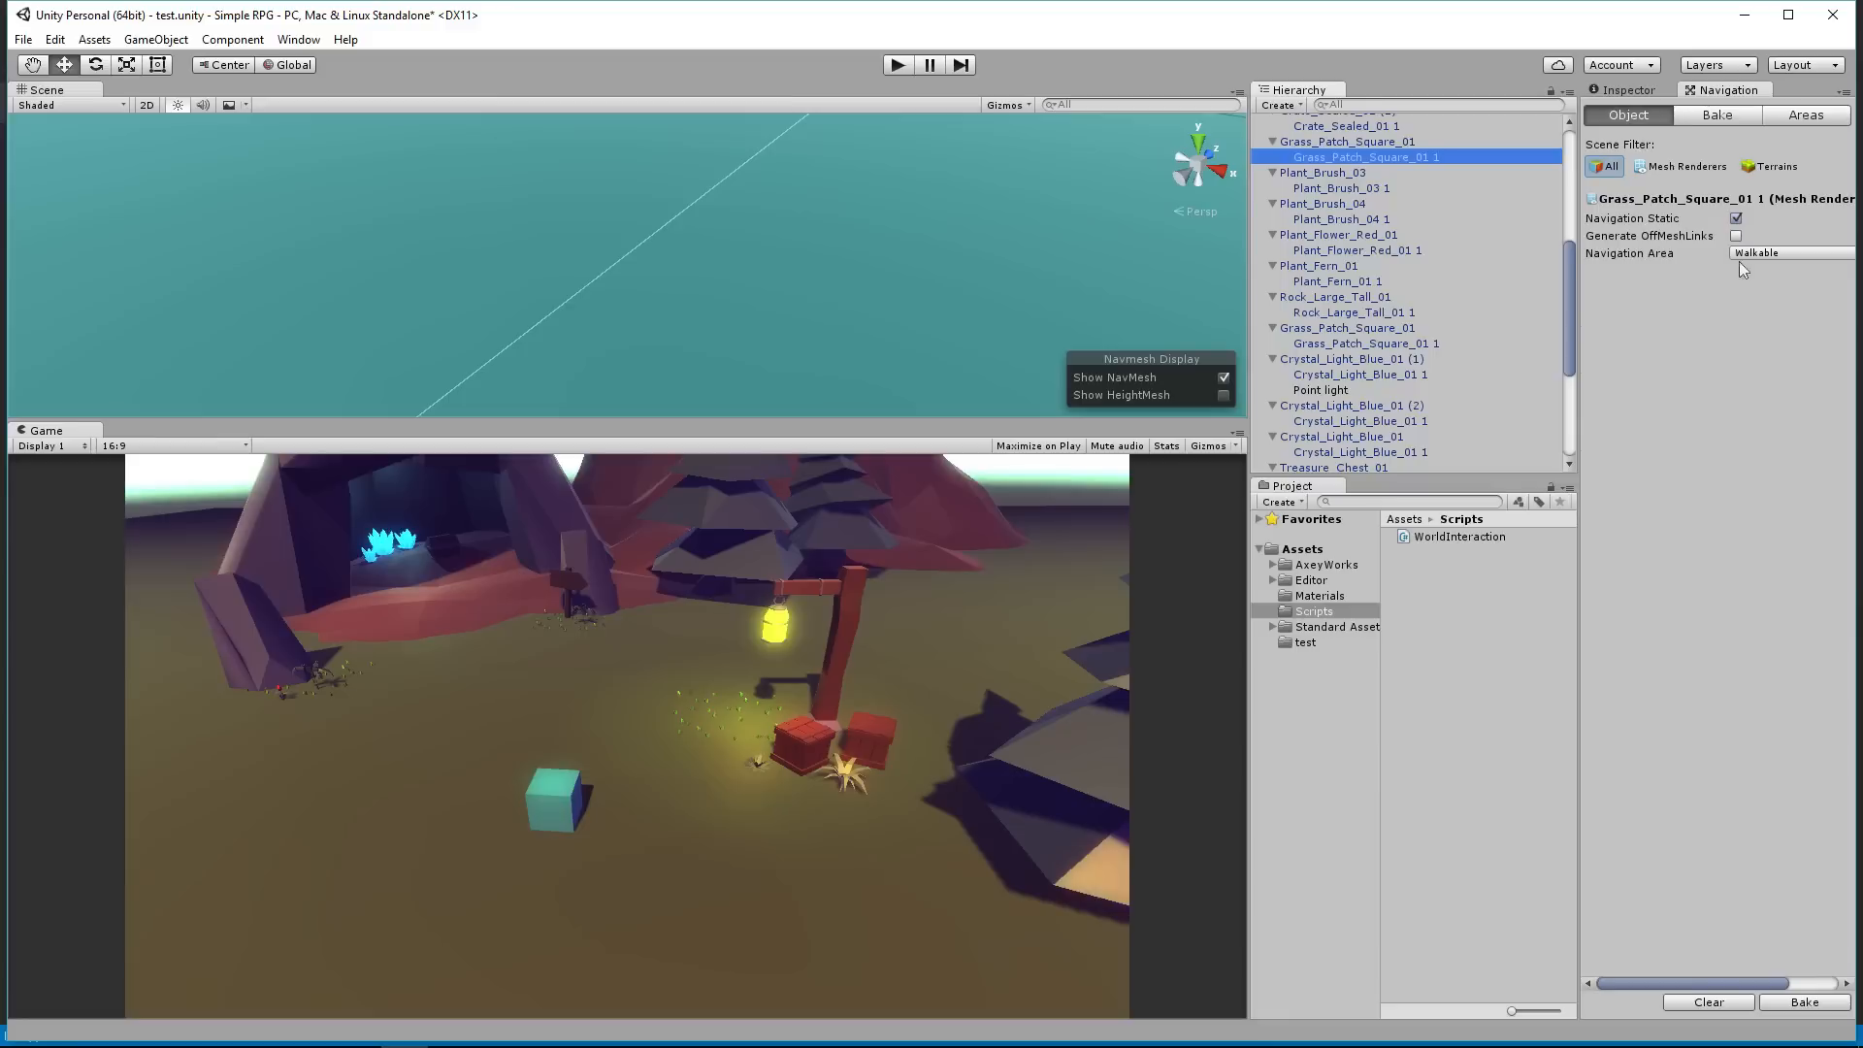
pyautogui.click(1803, 1001)
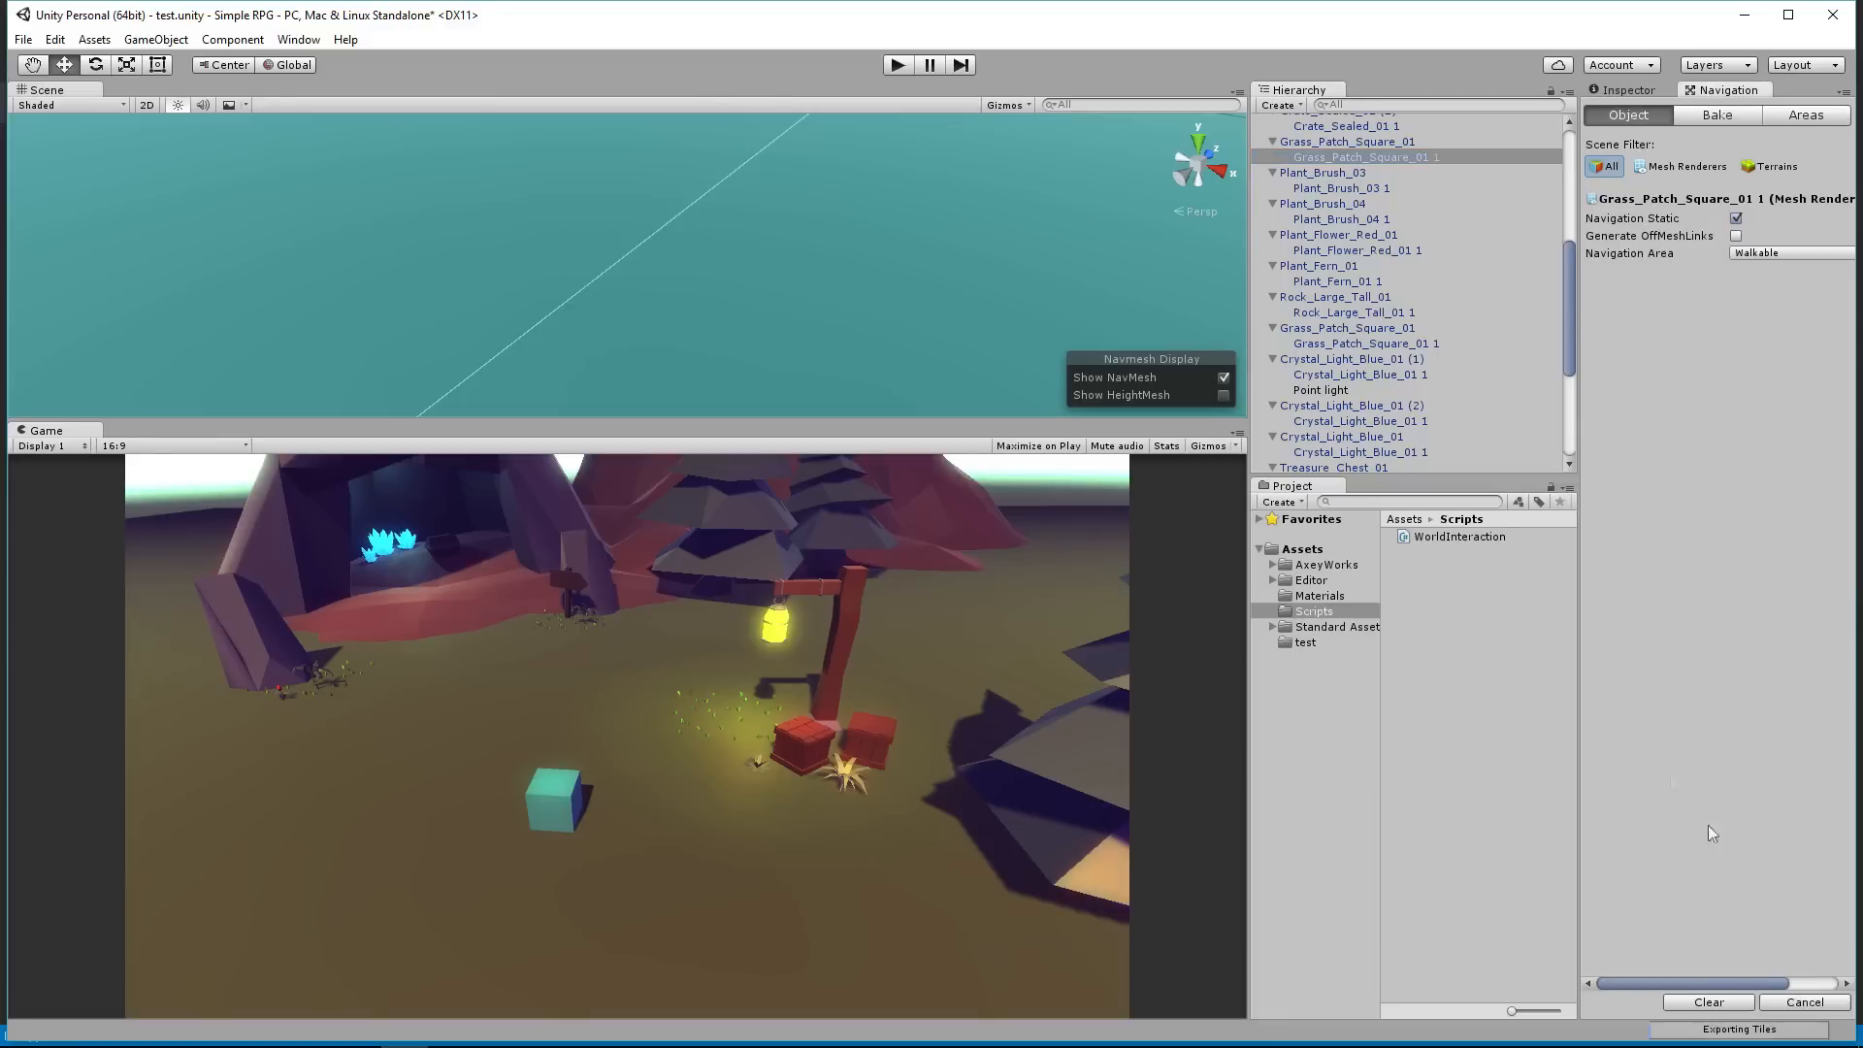
# Step: Inspect the NavMesh around the lamp post's grass patch and turn off Navigation Static for its Grass_Patch_Square_01 1 mesh
pyautogui.scroll(-10, 748, 225)
pyautogui.scroll(3, 749, 225)
pyautogui.moveTo(748, 225); pyautogui.dragTo(894, 210, button='right')
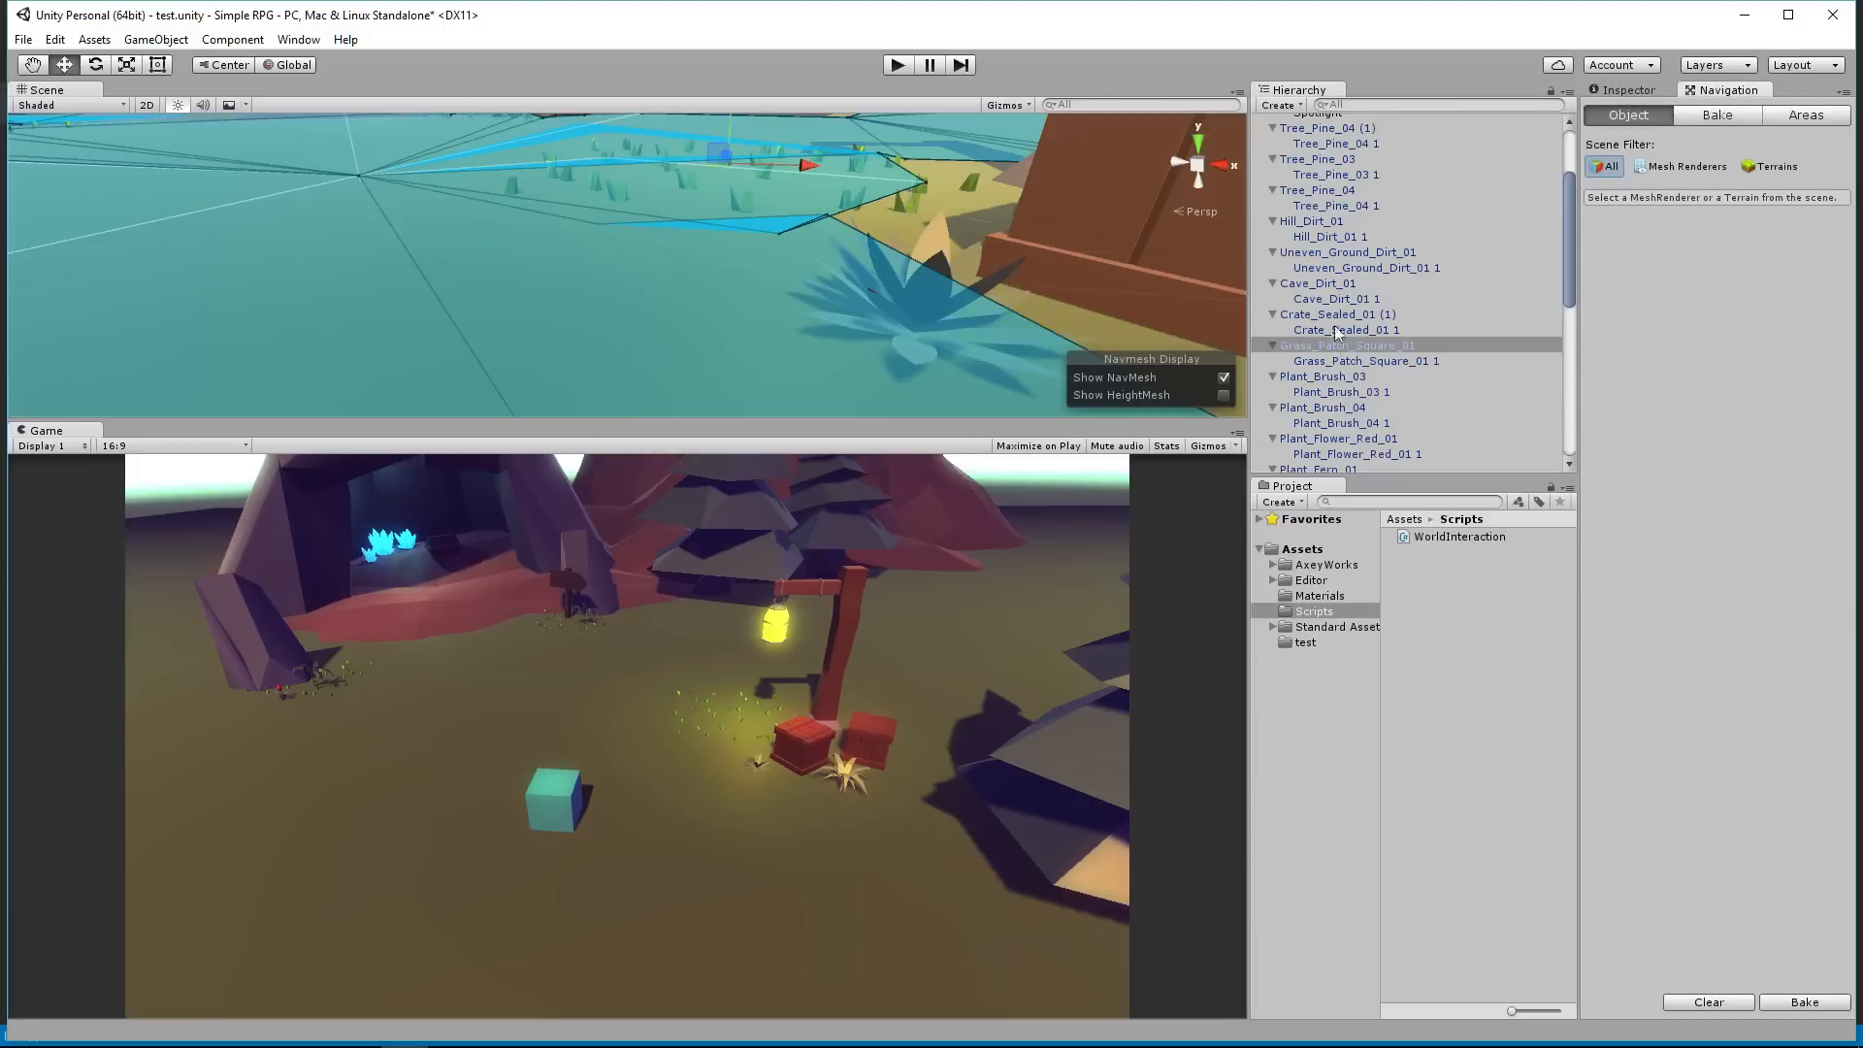
pyautogui.click(1343, 361)
pyautogui.click(1736, 218)
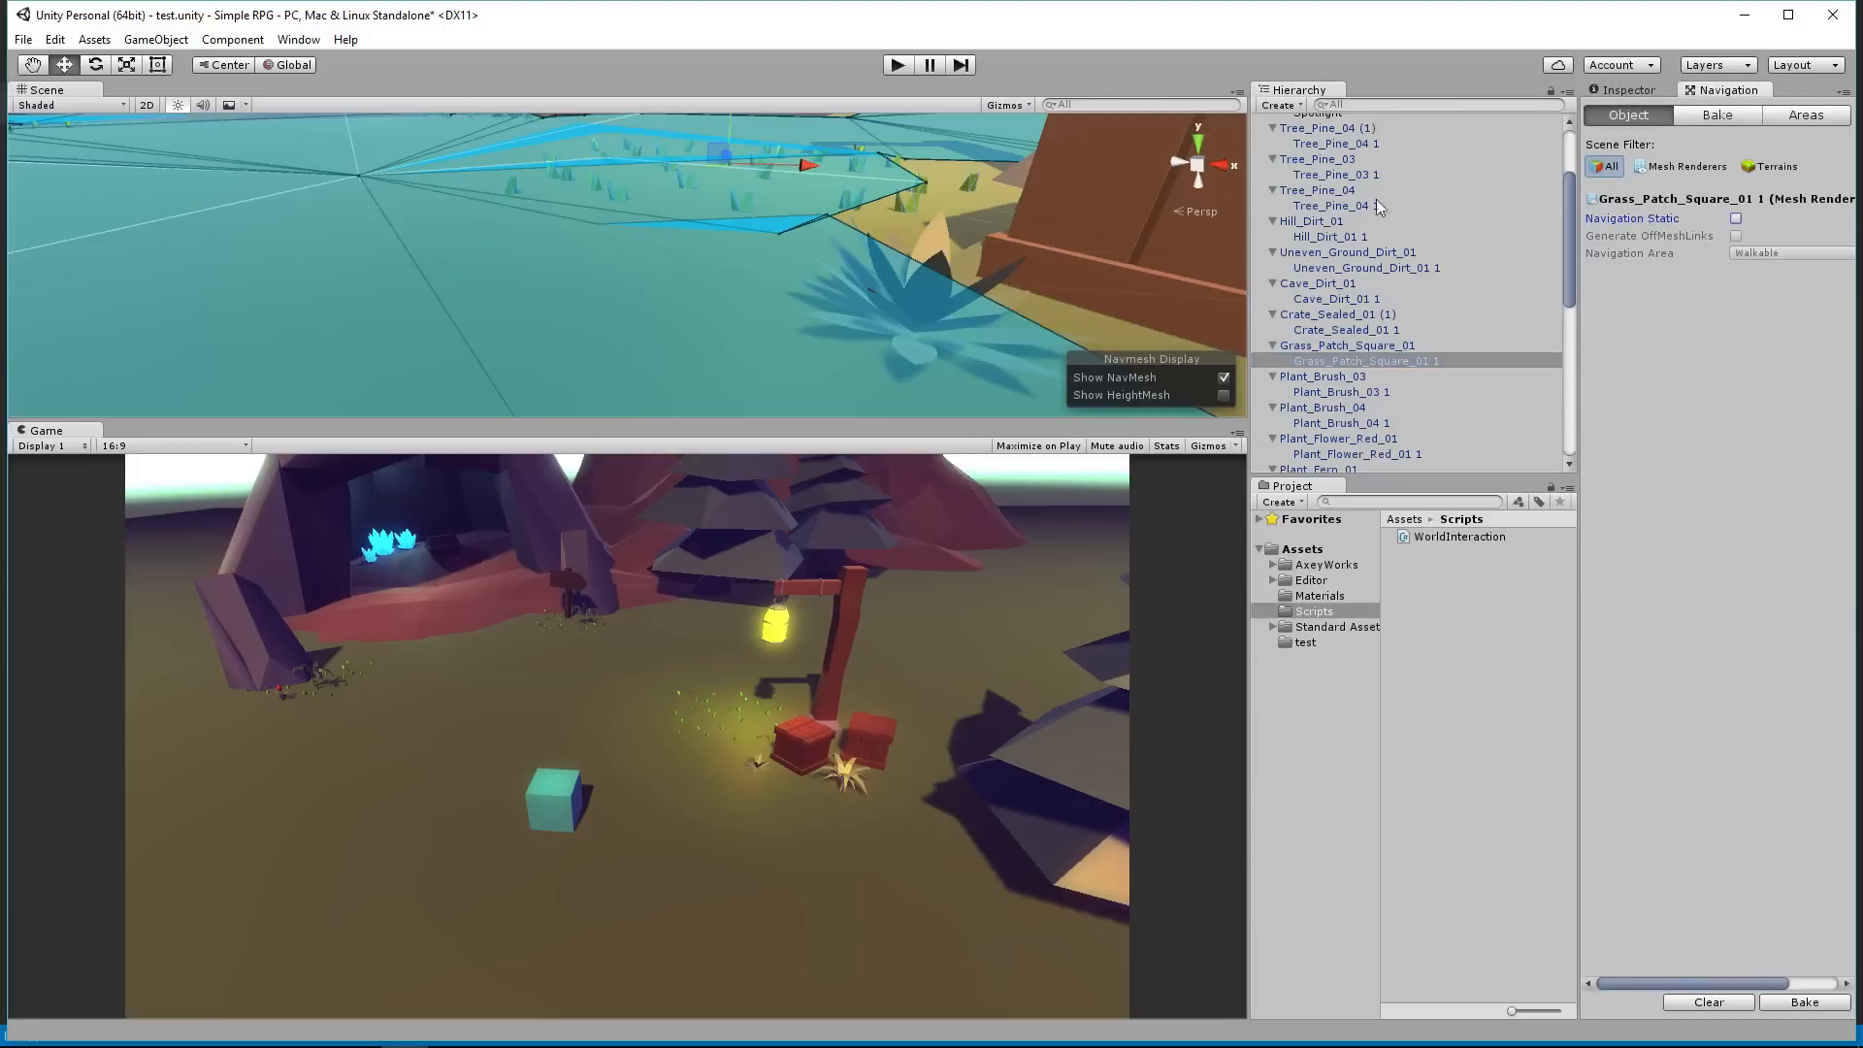
# Step: Turn off Navigation Static for the grass patch mesh at the foot of the tall rock beside the cave
pyautogui.scroll(-6, 514, 169)
pyautogui.moveTo(650, 308); pyautogui.dragTo(246, 291, button='right')
pyautogui.click(223, 294)
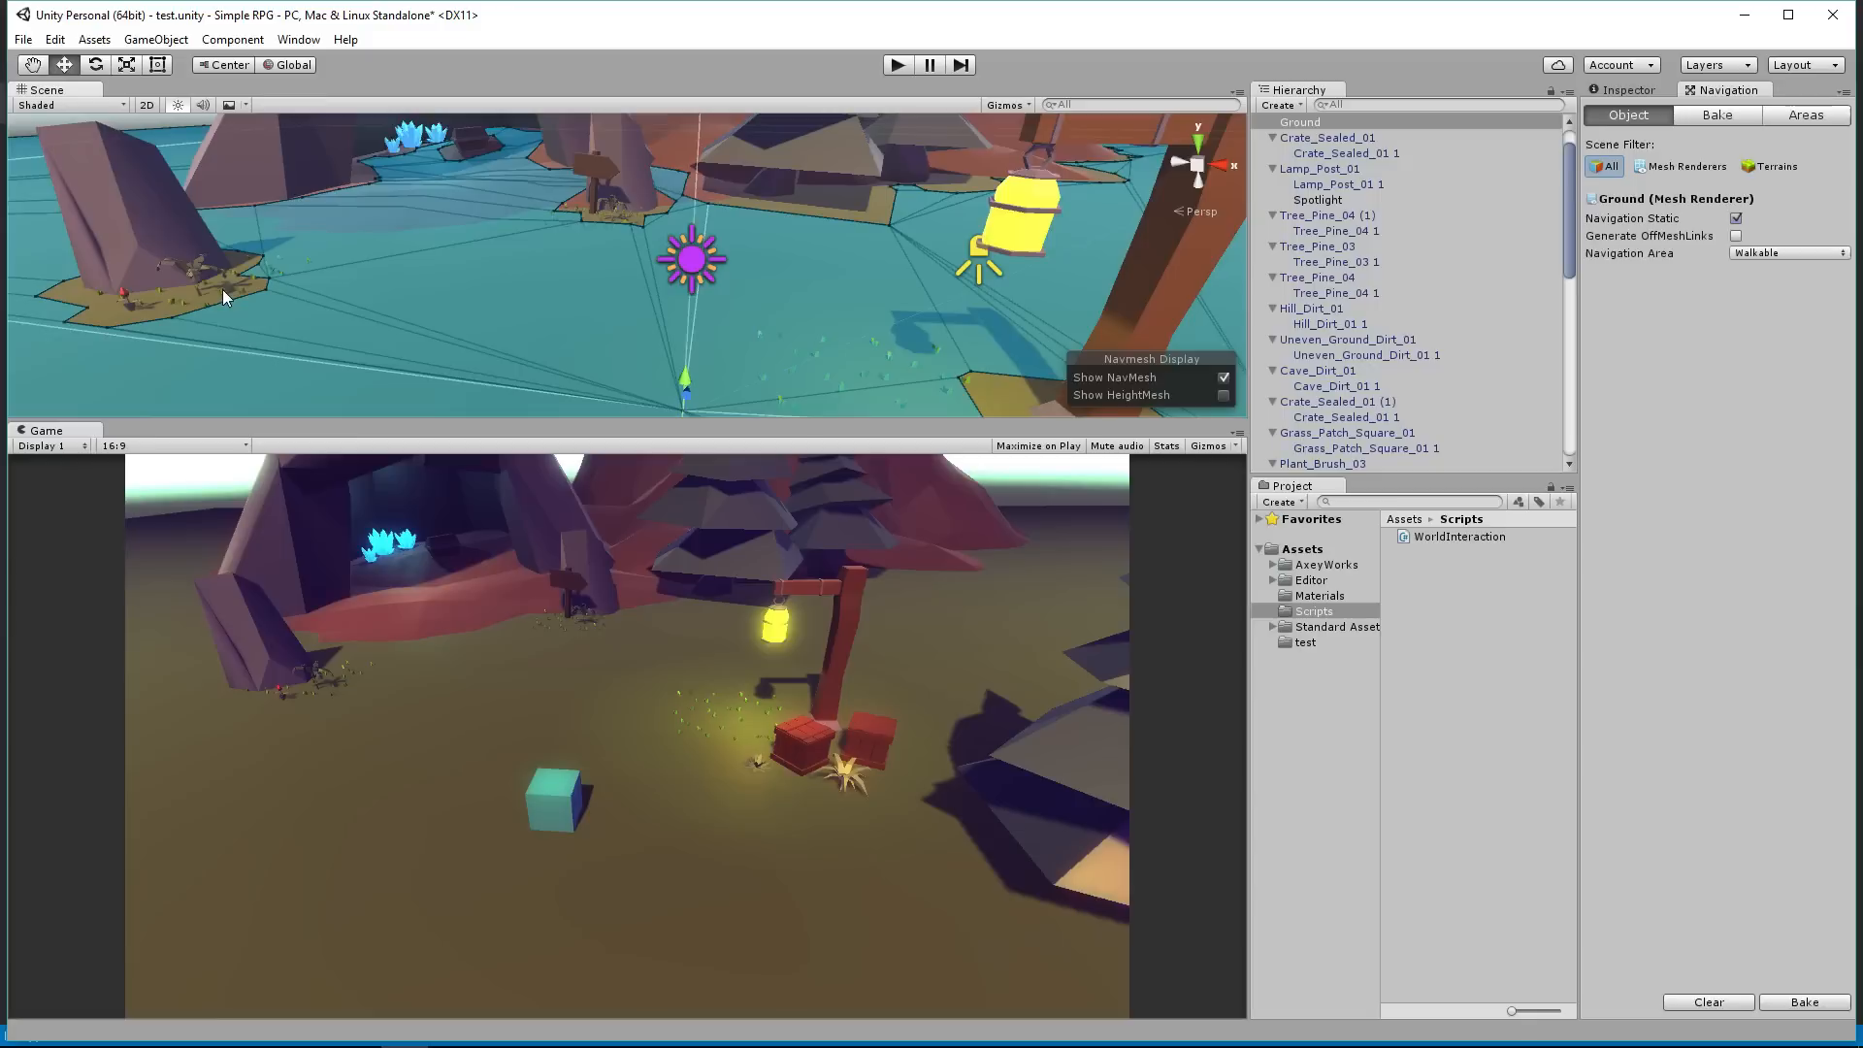
pyautogui.click(1736, 220)
# Step: Turn off Navigation Static for the Grass_Patch_Square_01 1 mesh beside the wooden sign and rebake the NavMesh
pyautogui.click(619, 219)
pyautogui.click(609, 219)
pyautogui.click(600, 220)
pyautogui.click(598, 220)
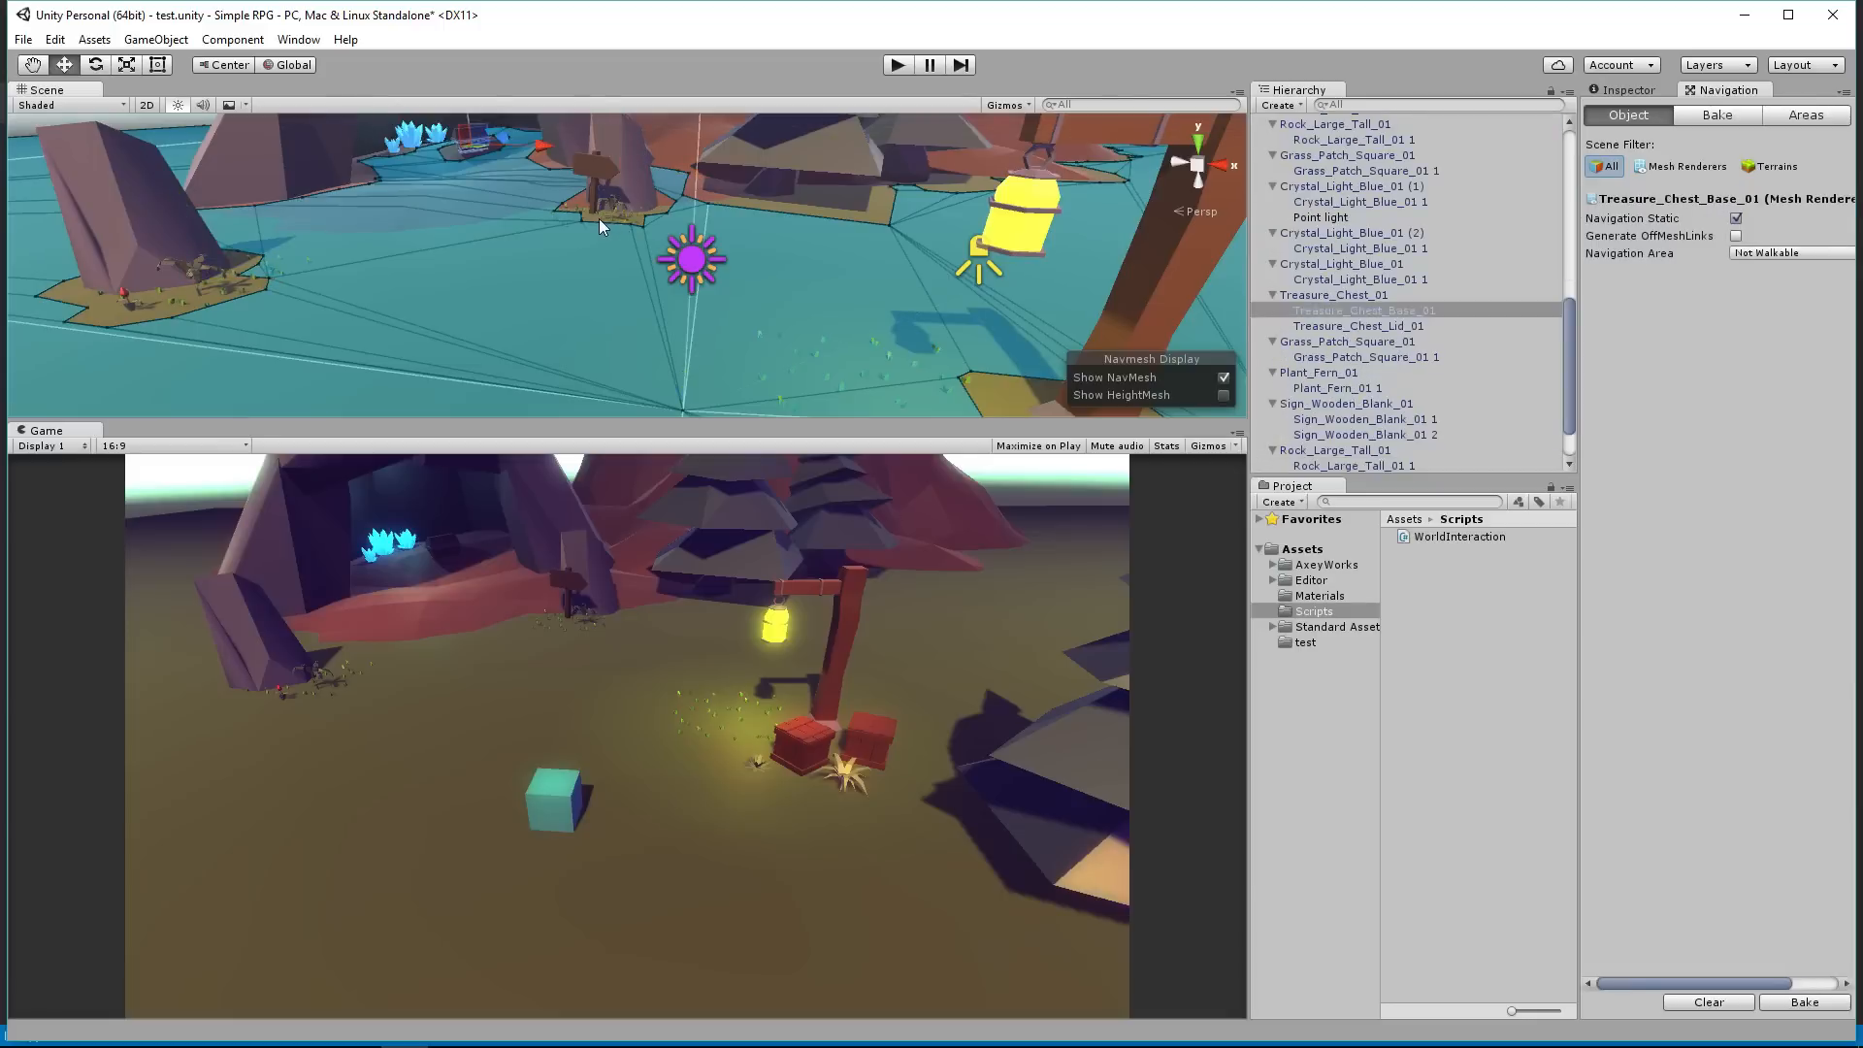
pyautogui.click(1335, 358)
pyautogui.click(1736, 218)
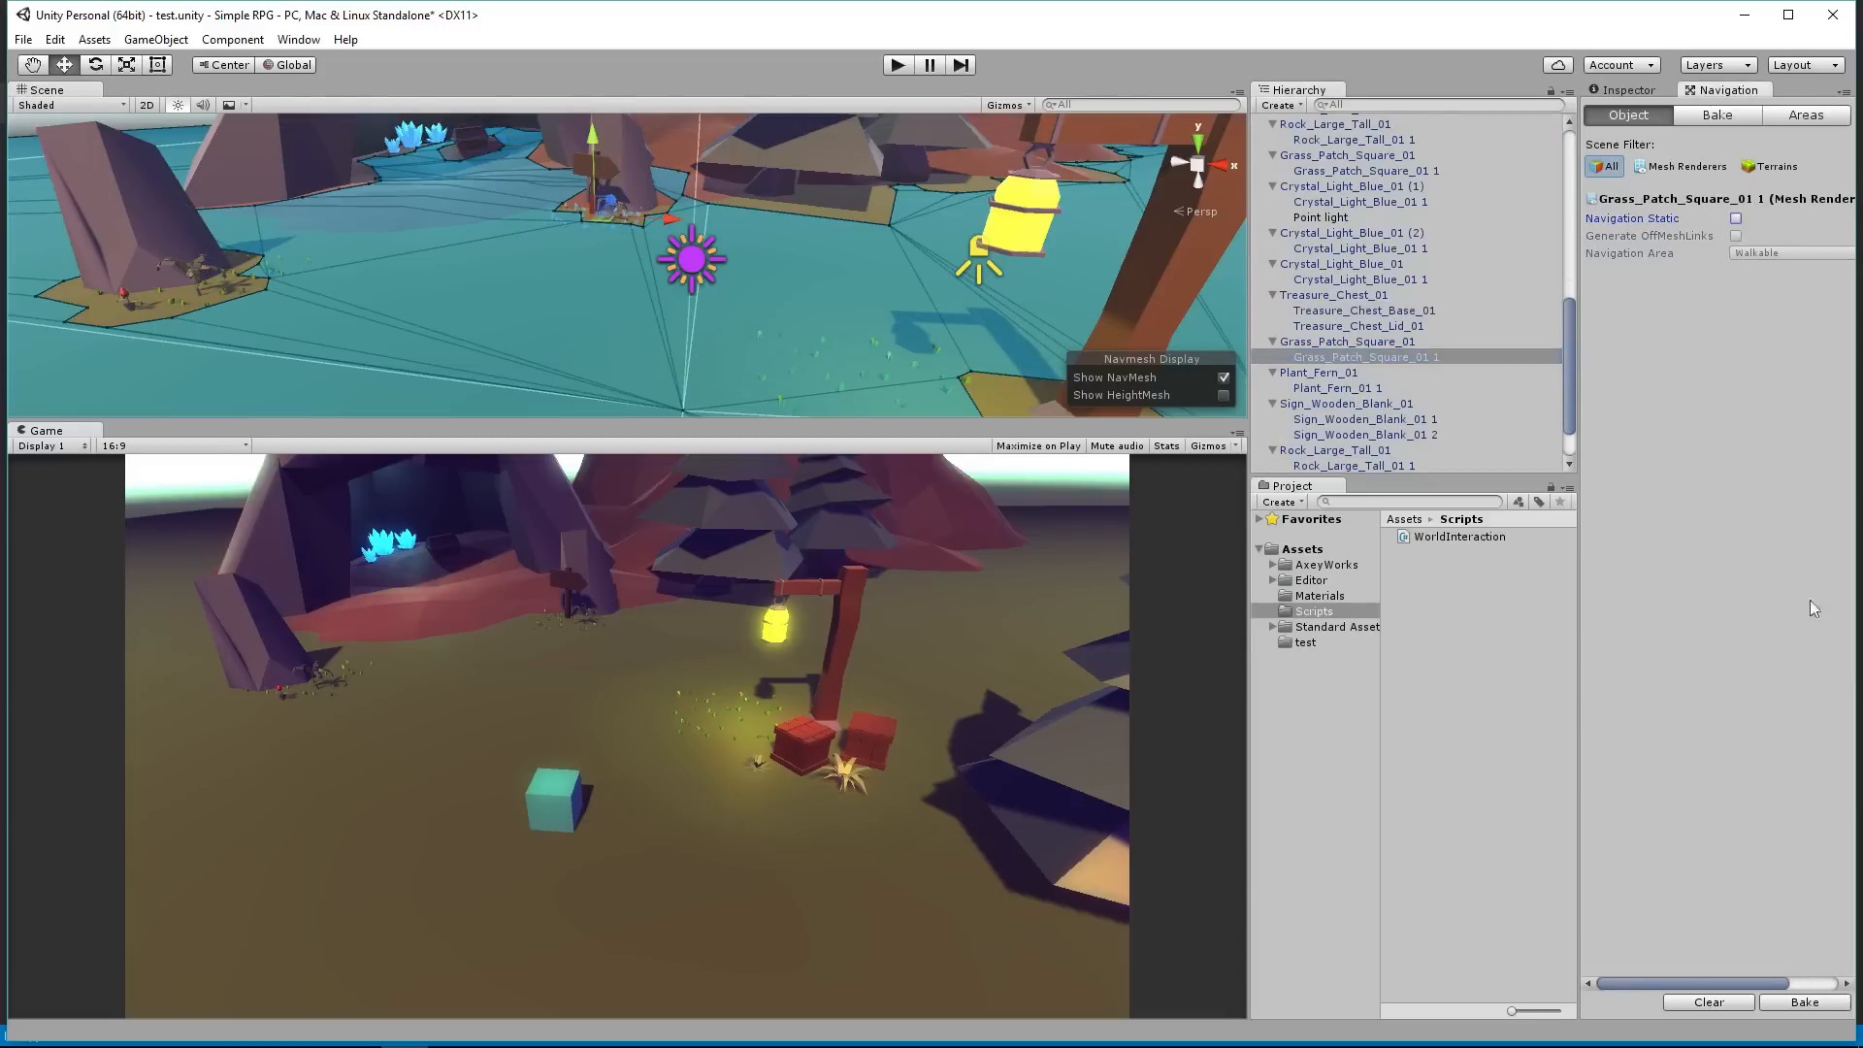
pyautogui.click(1788, 1001)
# Step: Play the scene and send the player cube past the lamp post's grass patch, to the cave front and into the cave entrance
pyautogui.moveTo(883, 312); pyautogui.dragTo(774, 344, button='middle')
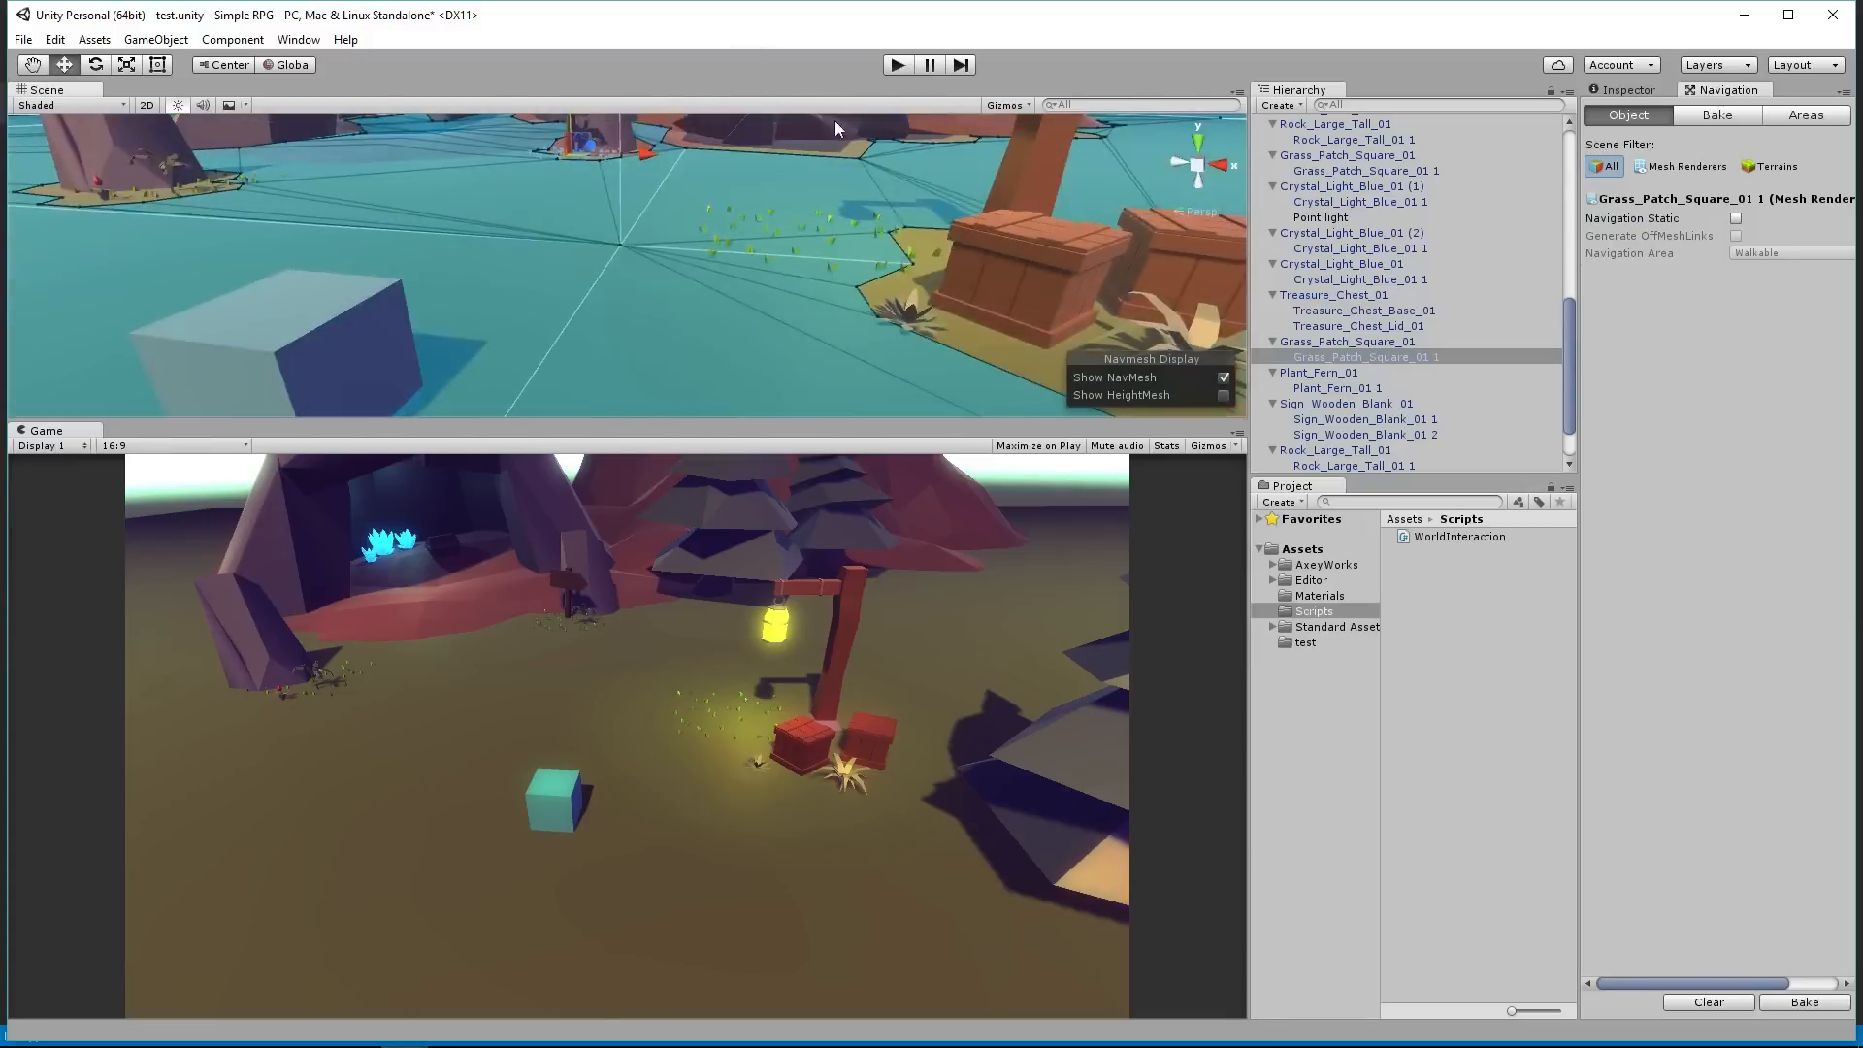
pyautogui.click(894, 70)
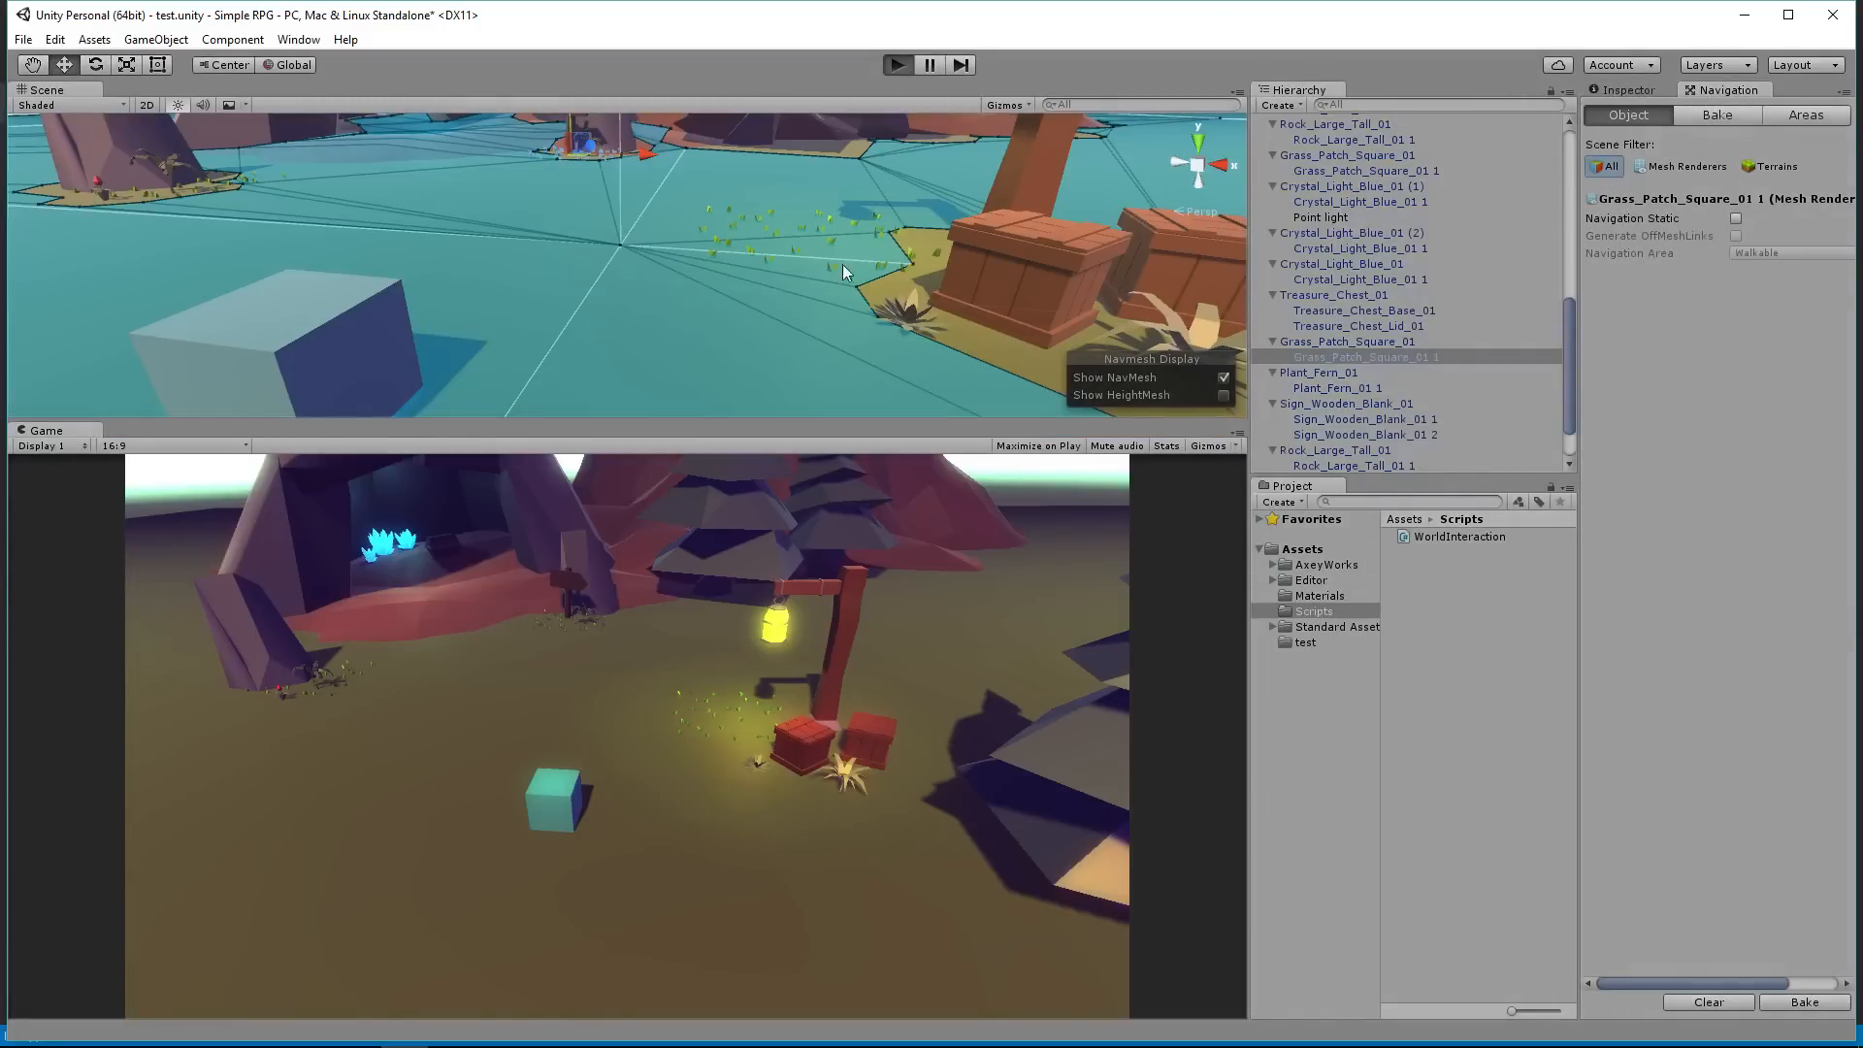
pyautogui.click(737, 675)
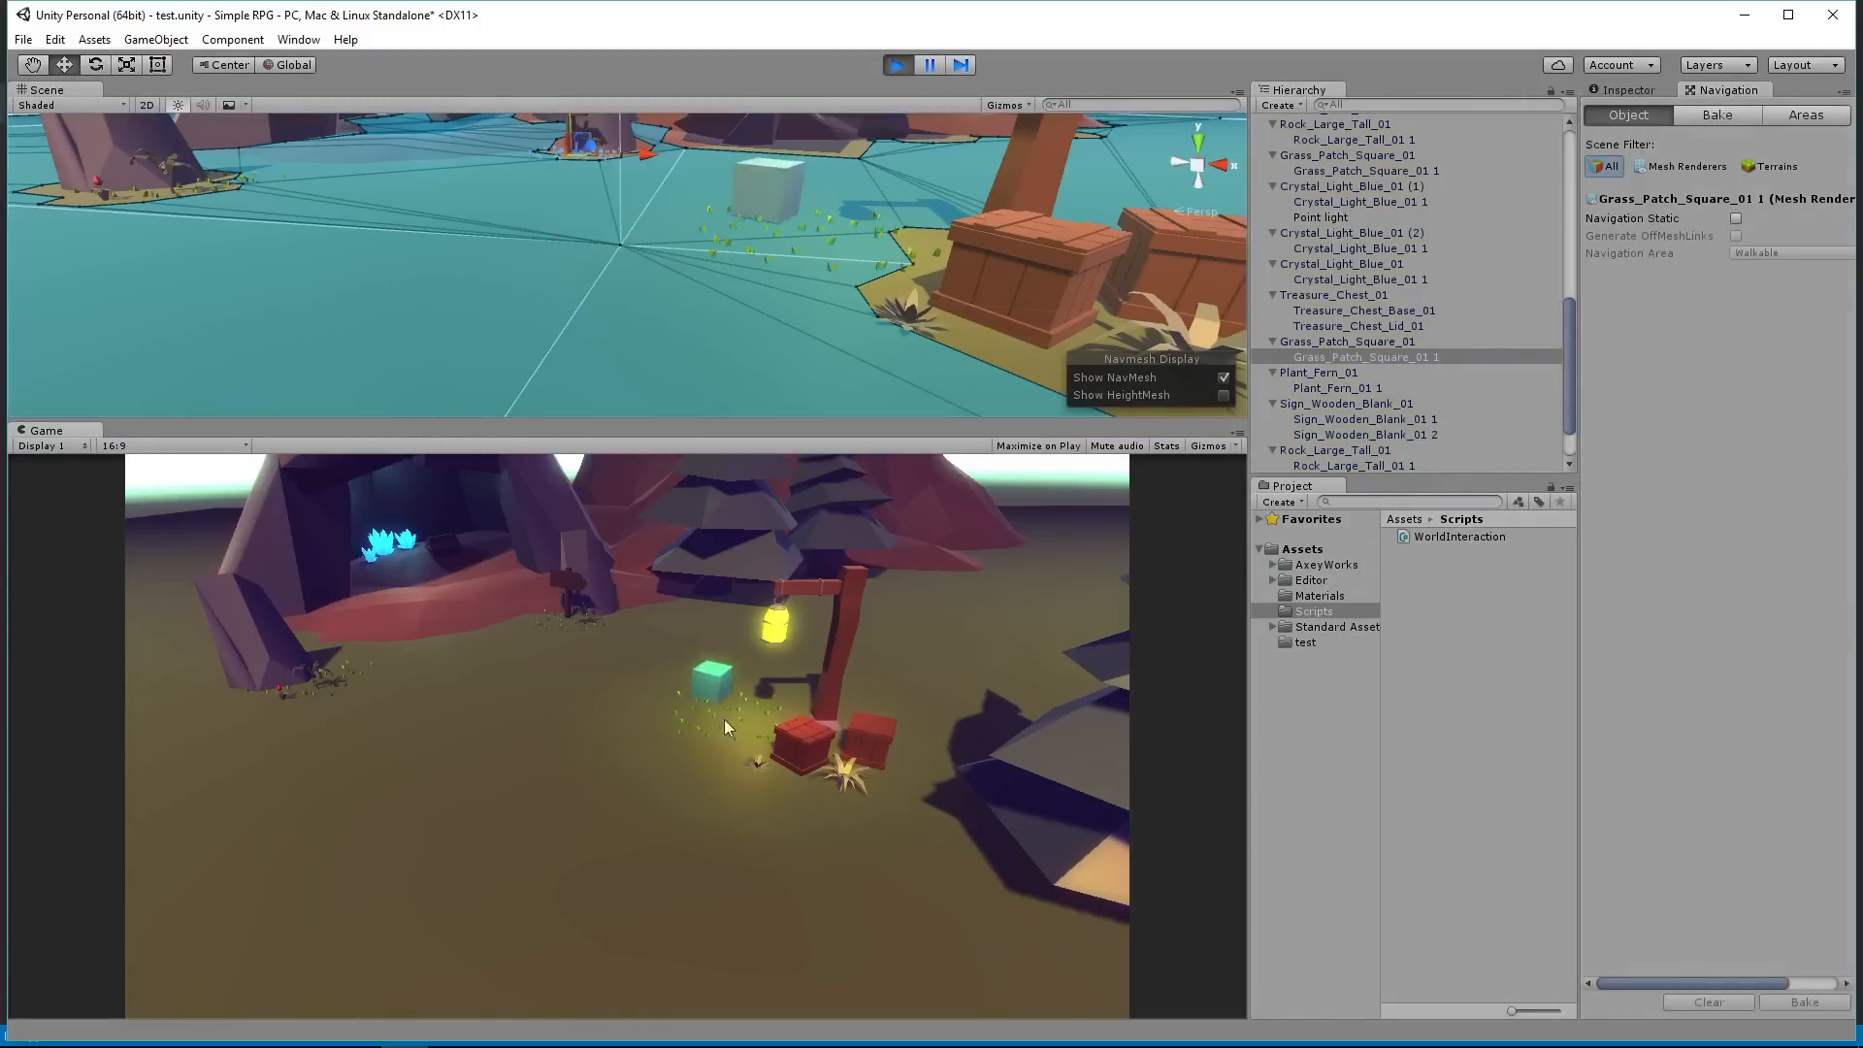
pyautogui.click(493, 625)
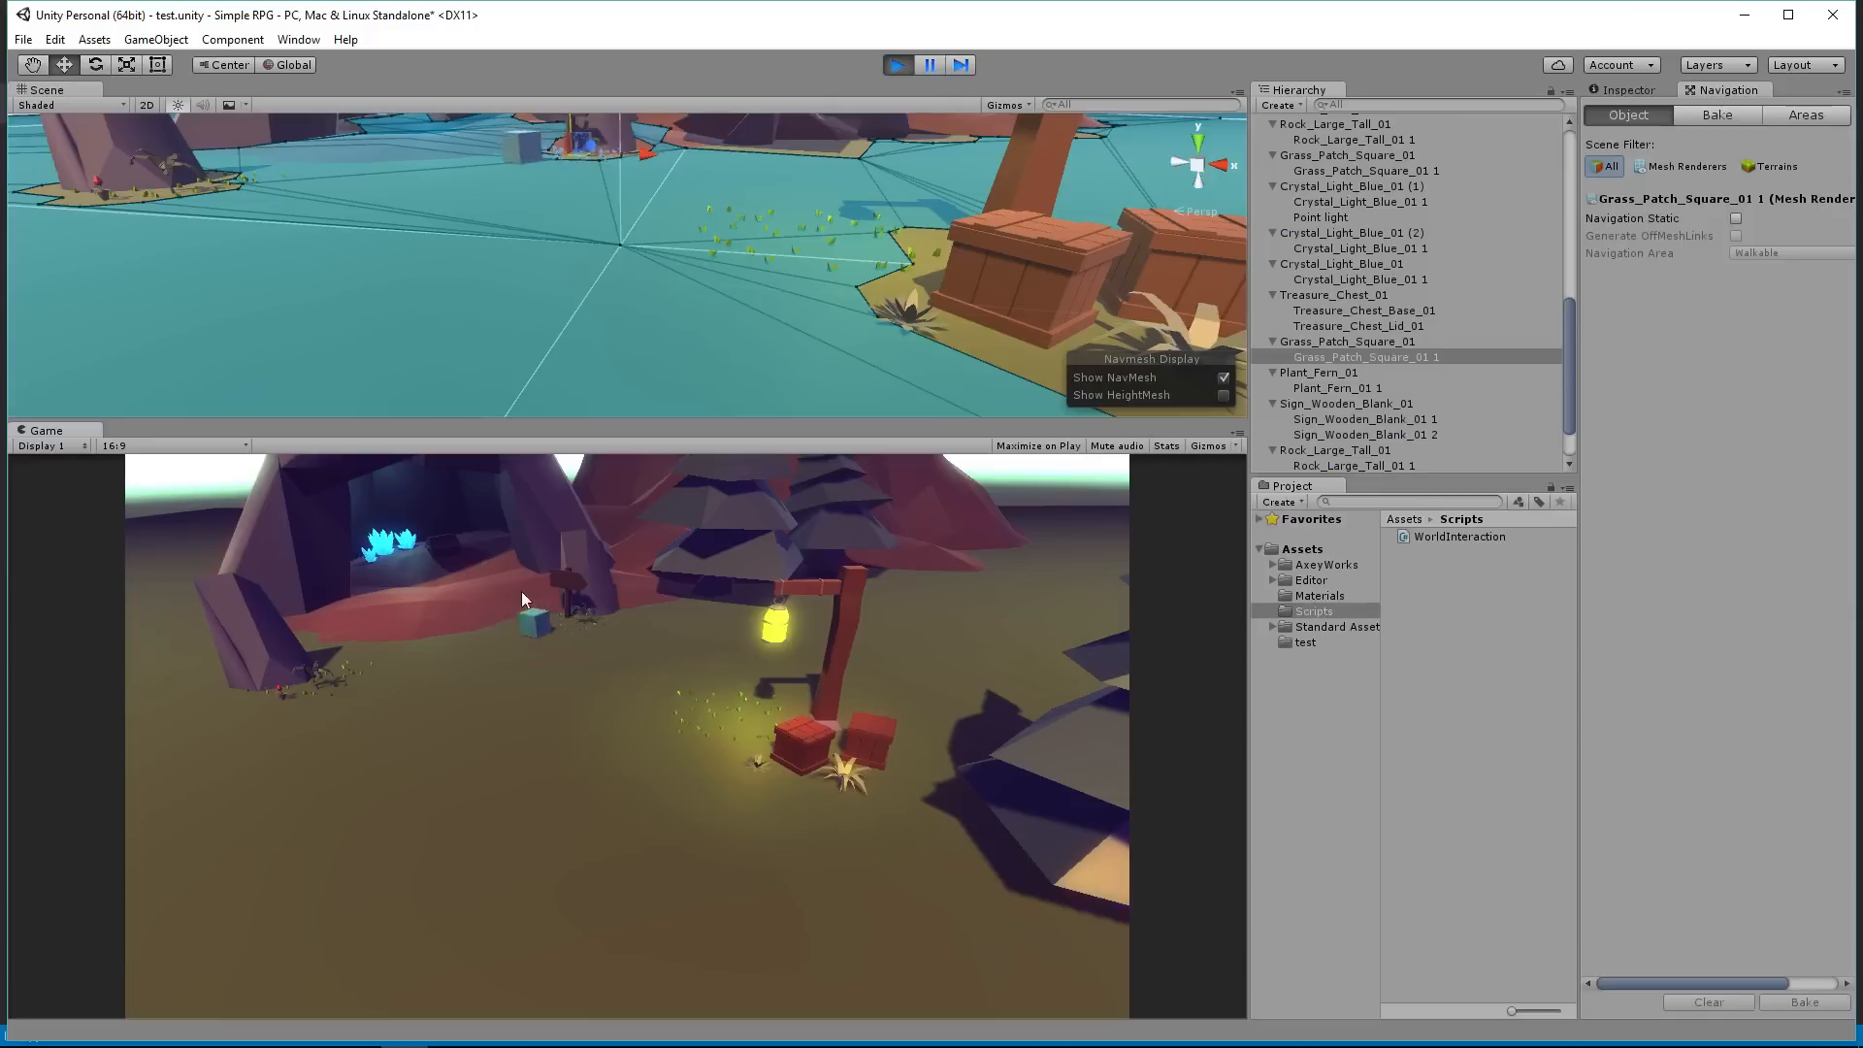
pyautogui.click(485, 561)
pyautogui.click(411, 567)
pyautogui.click(412, 596)
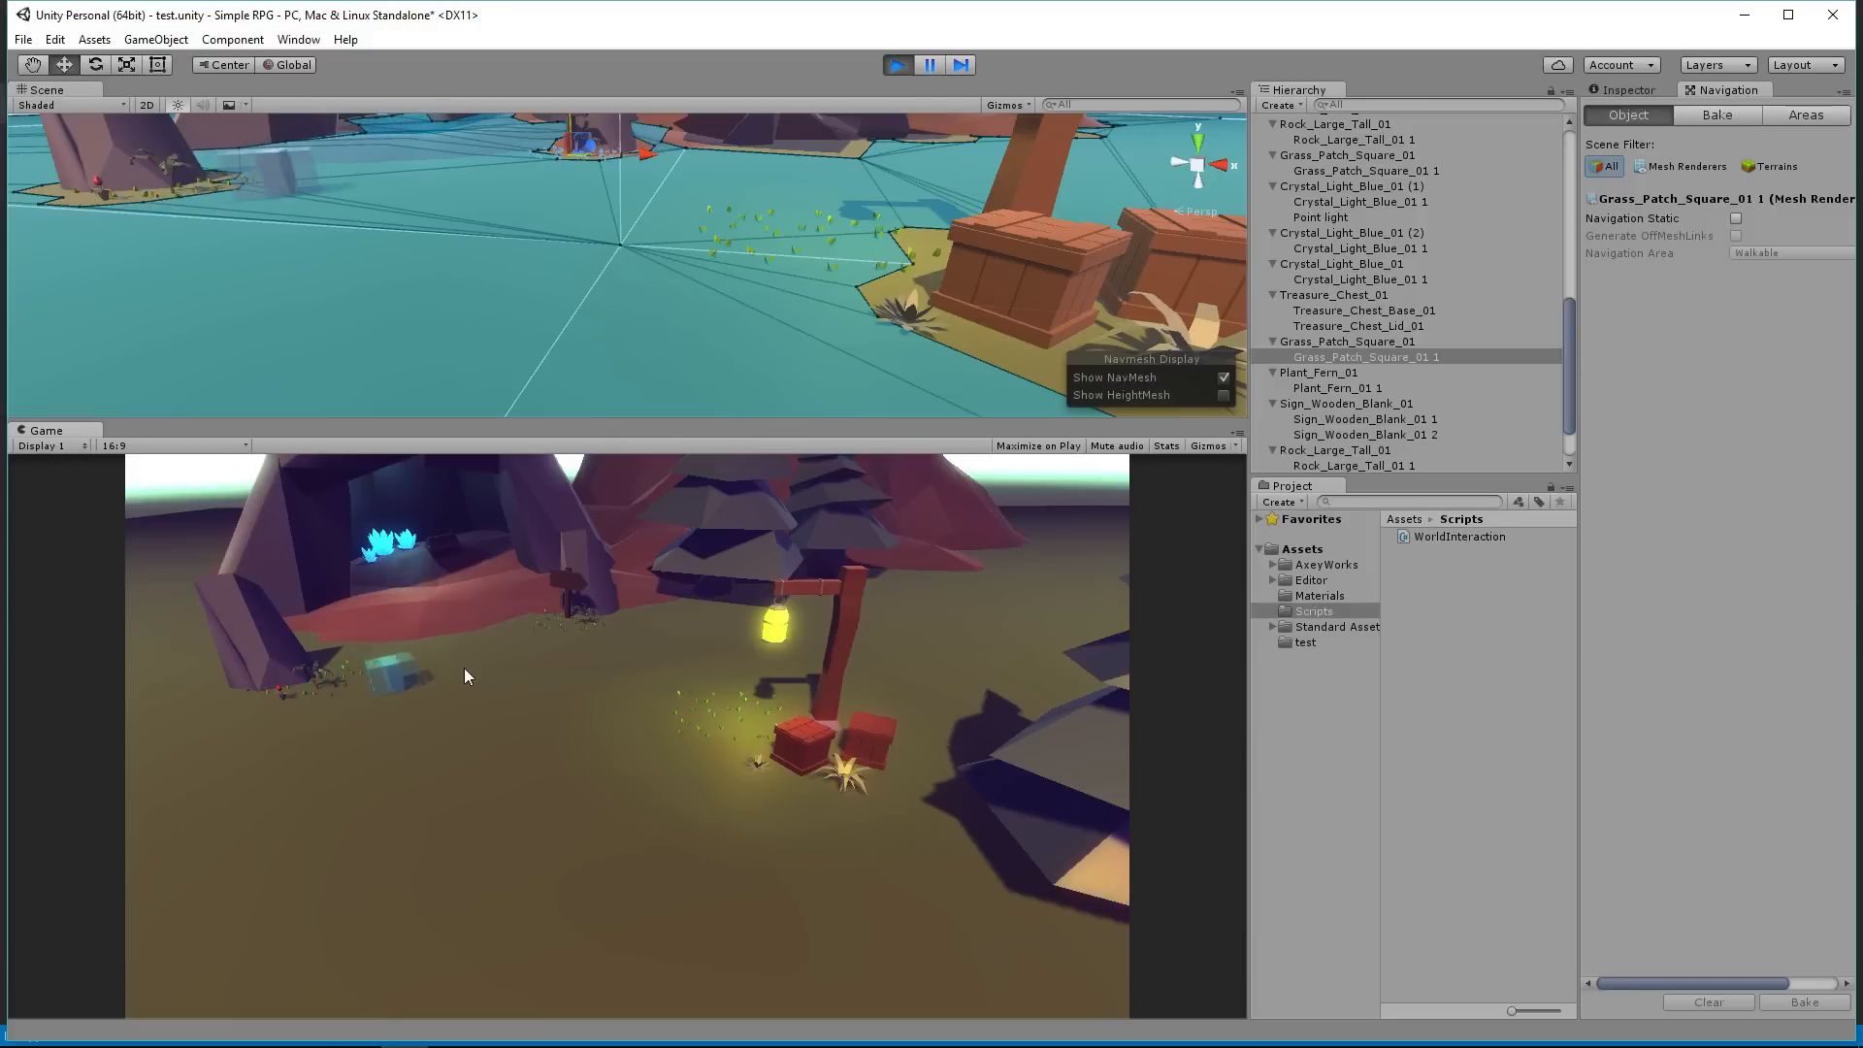
# Step: Send the player cube to the crates by the lamp post and to several open ground points between the cave and the foreground
pyautogui.click(720, 776)
pyautogui.click(814, 759)
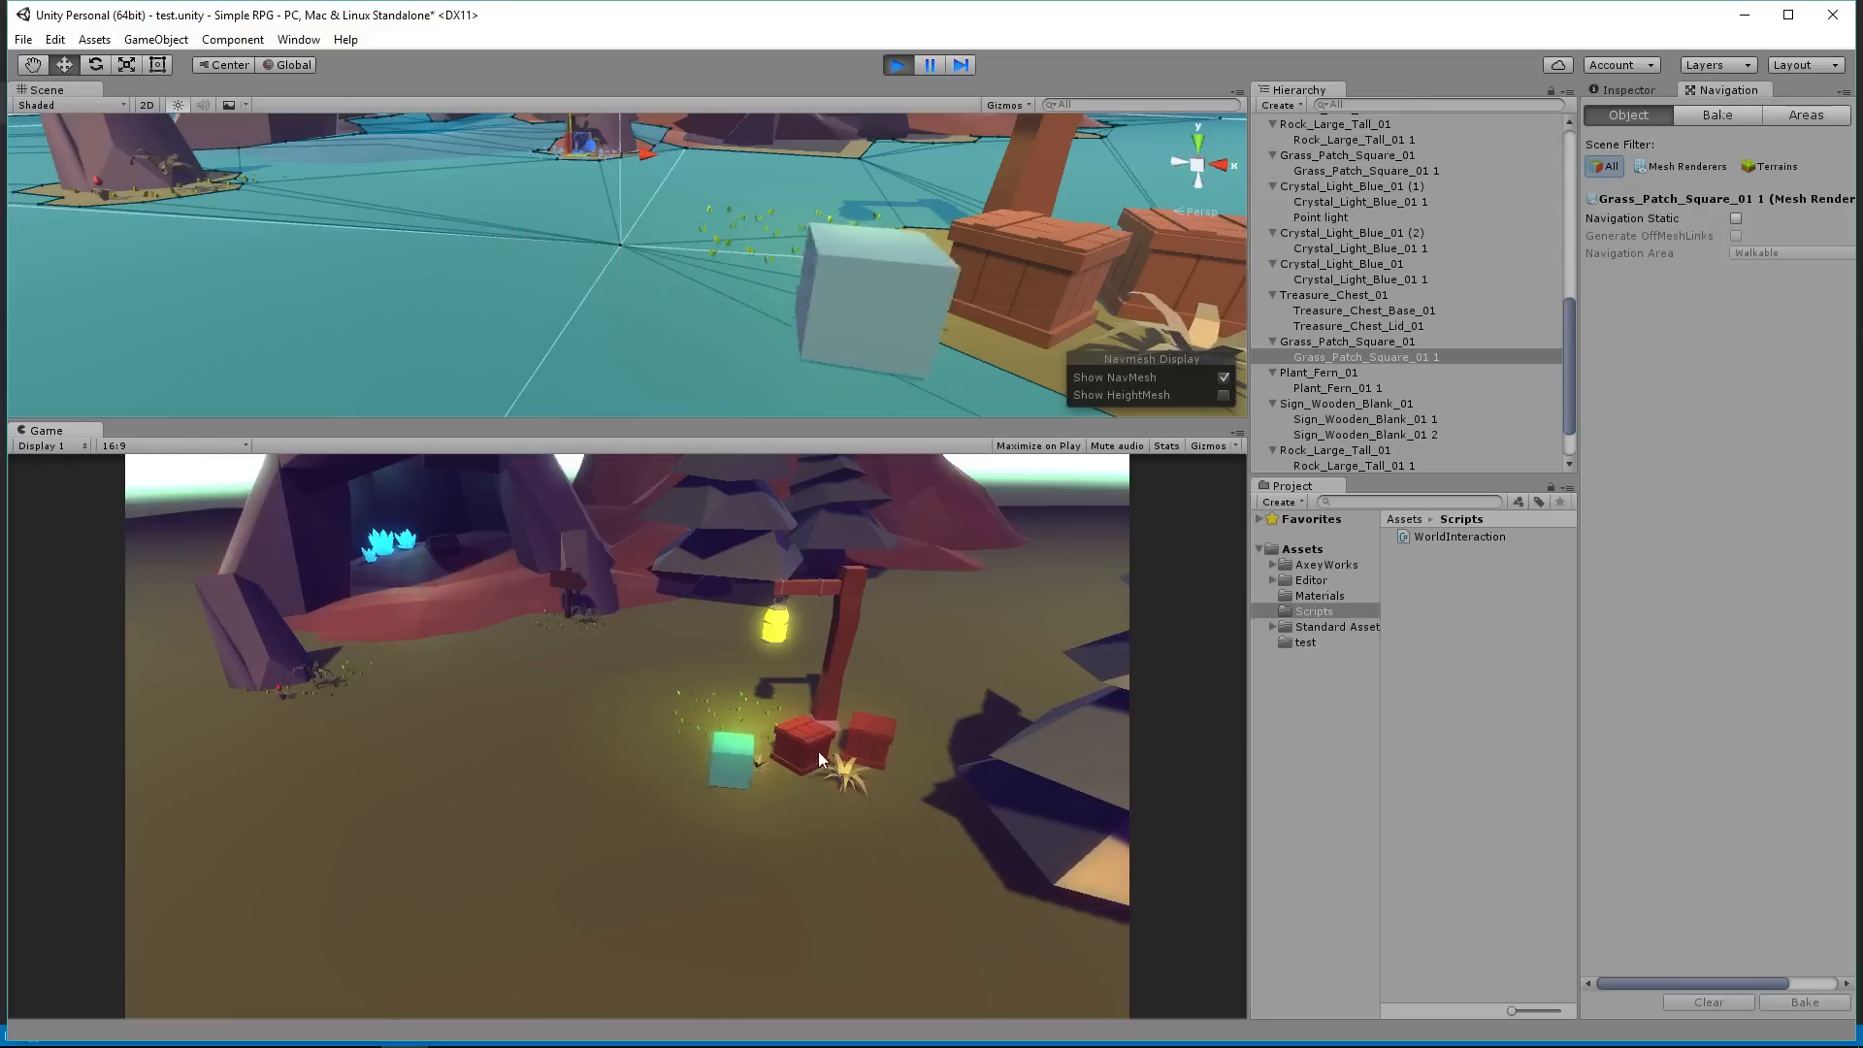
pyautogui.click(619, 759)
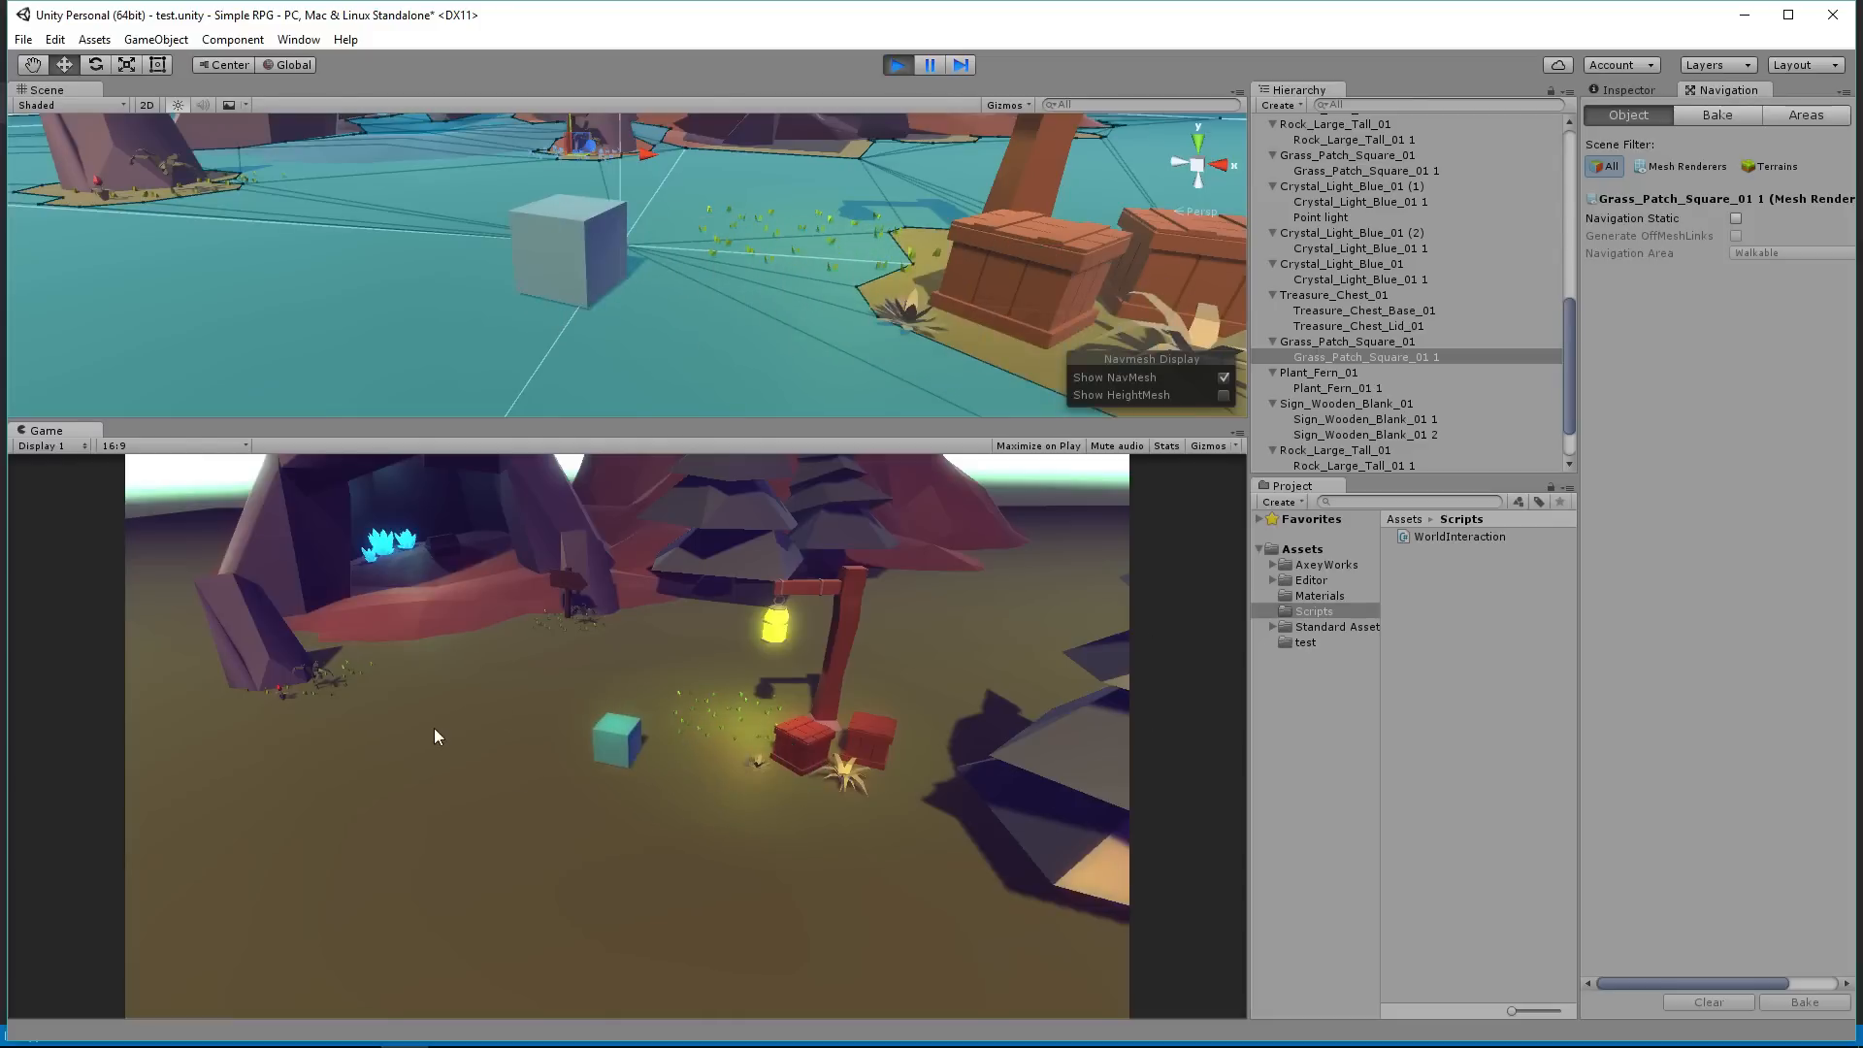
pyautogui.click(432, 691)
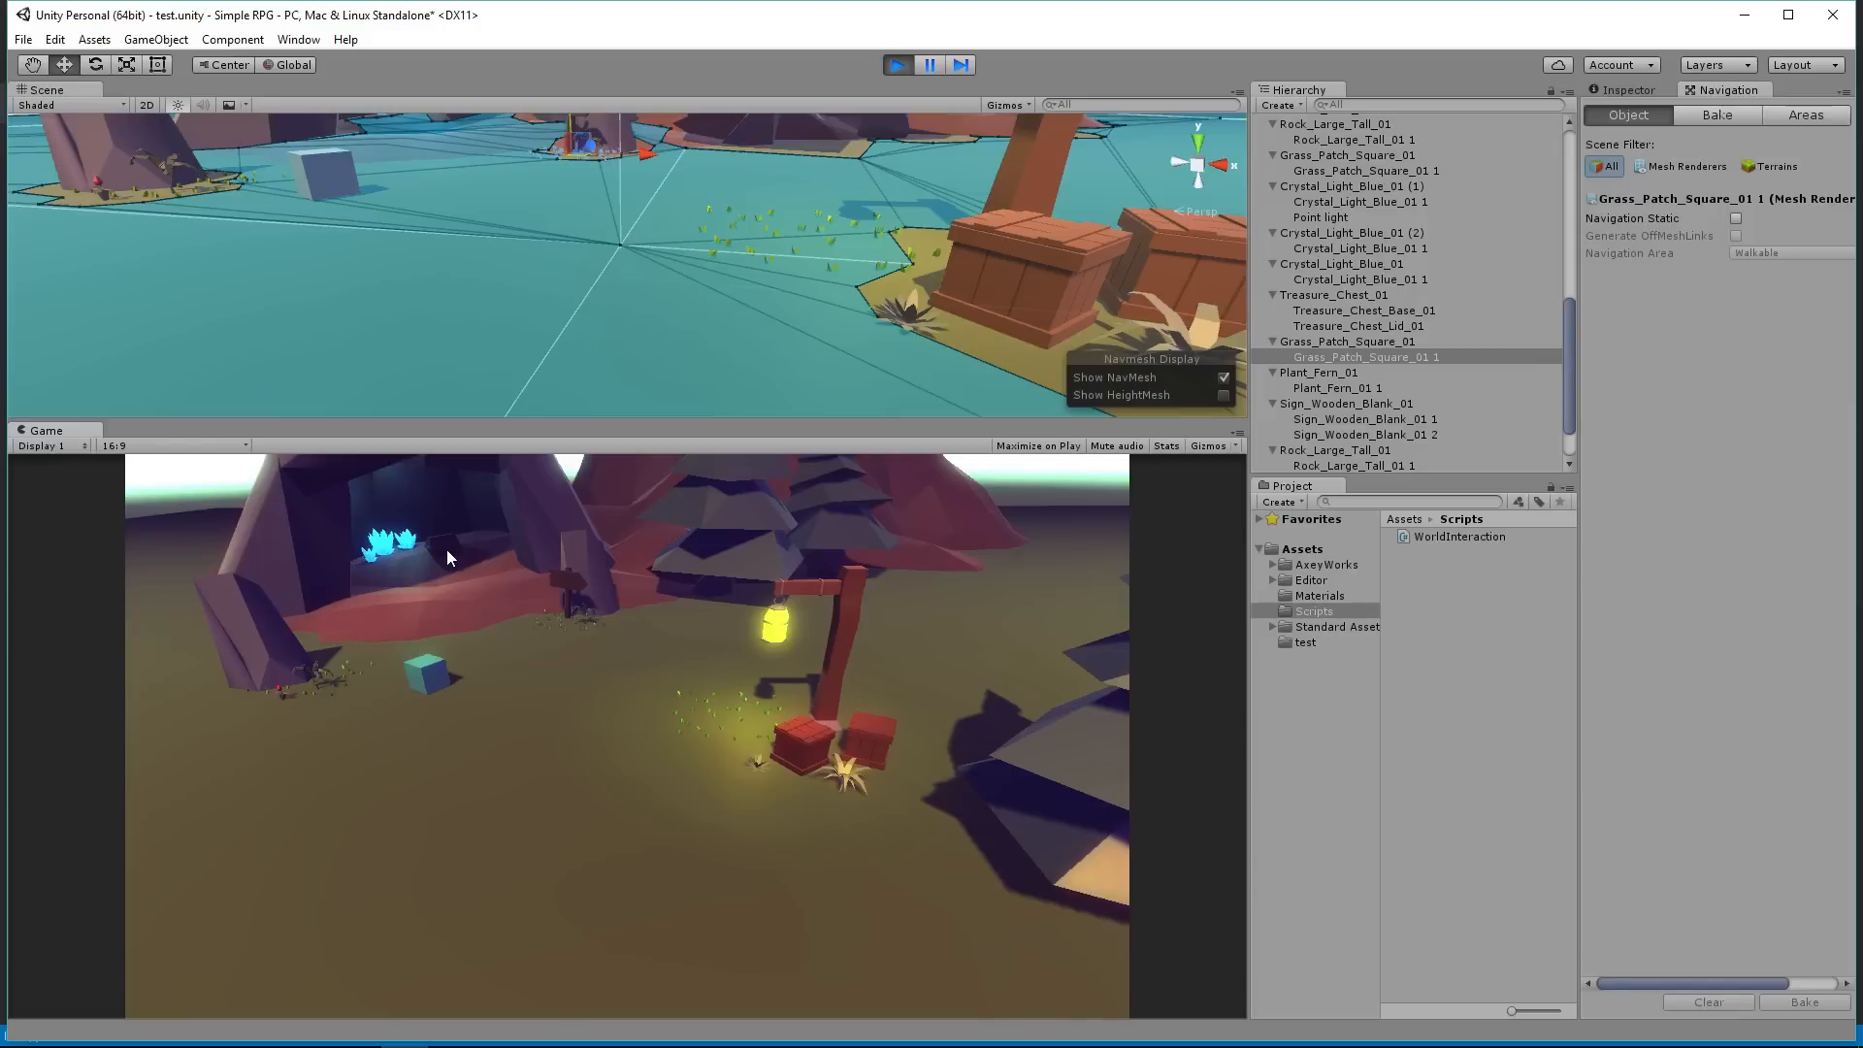
pyautogui.click(598, 702)
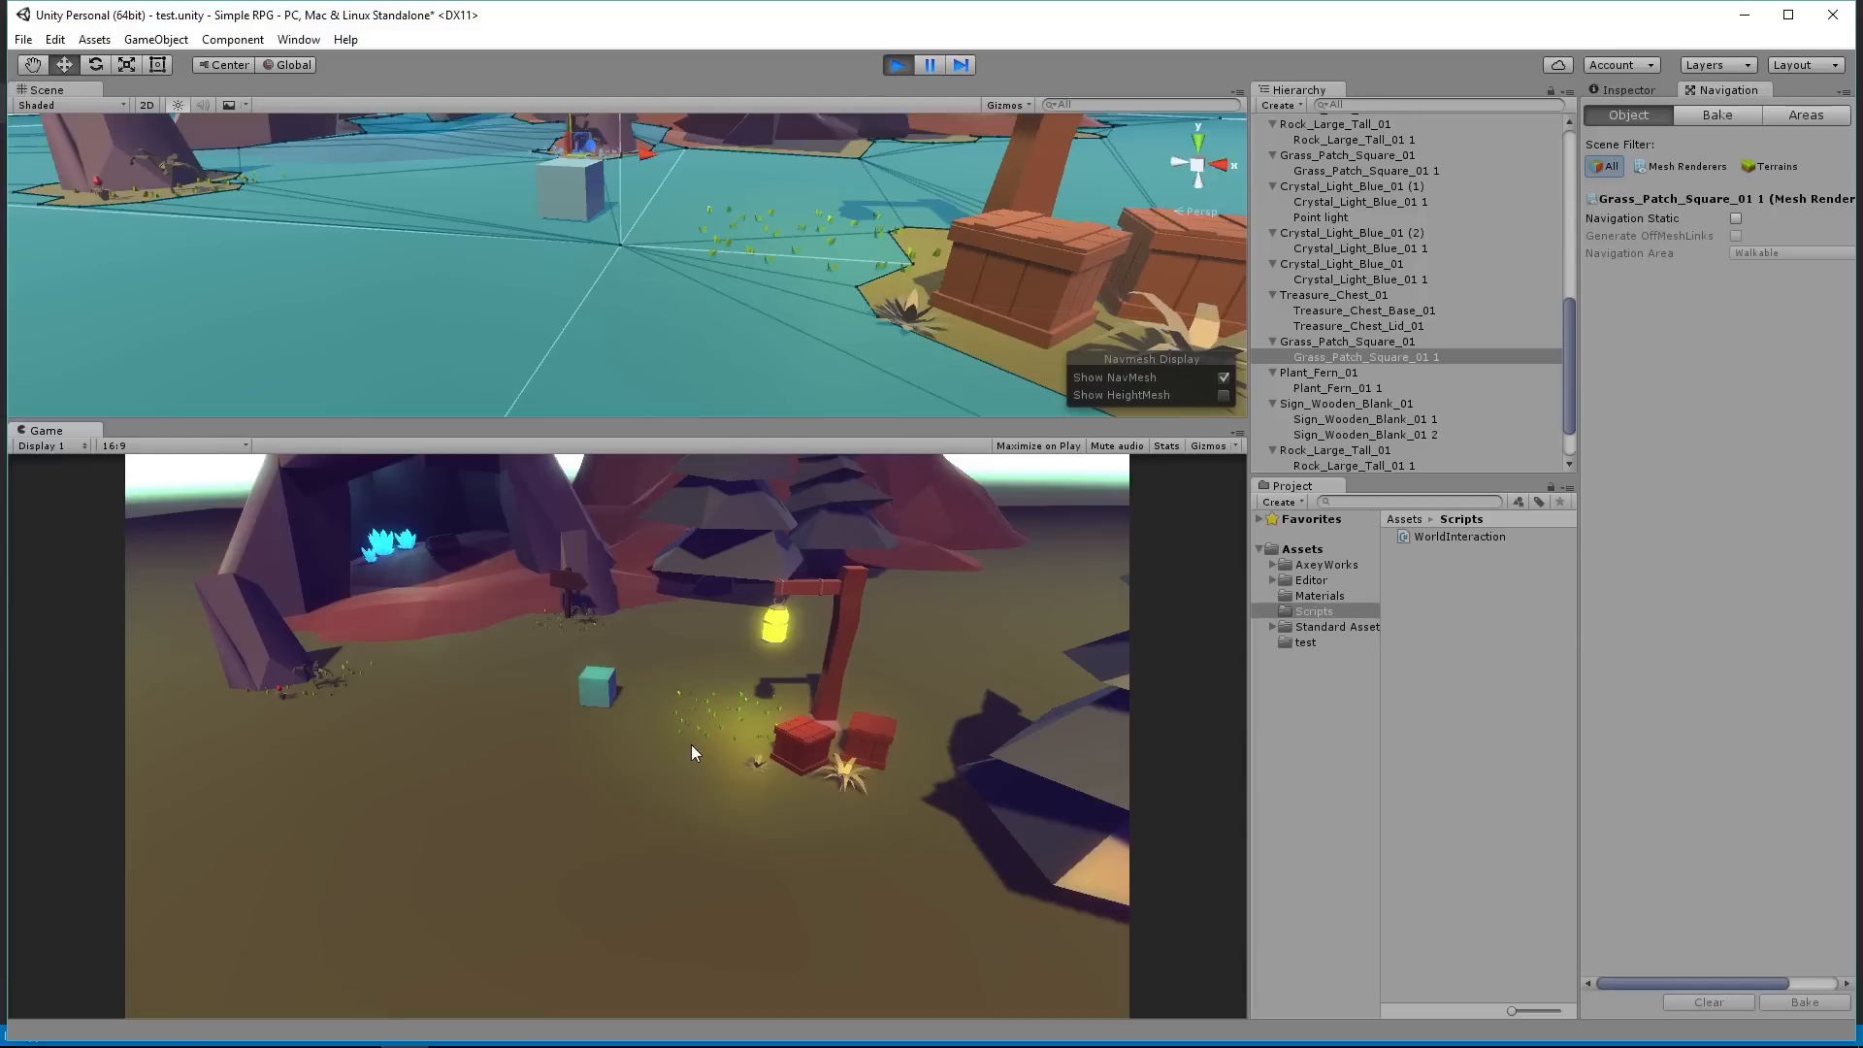
pyautogui.click(441, 930)
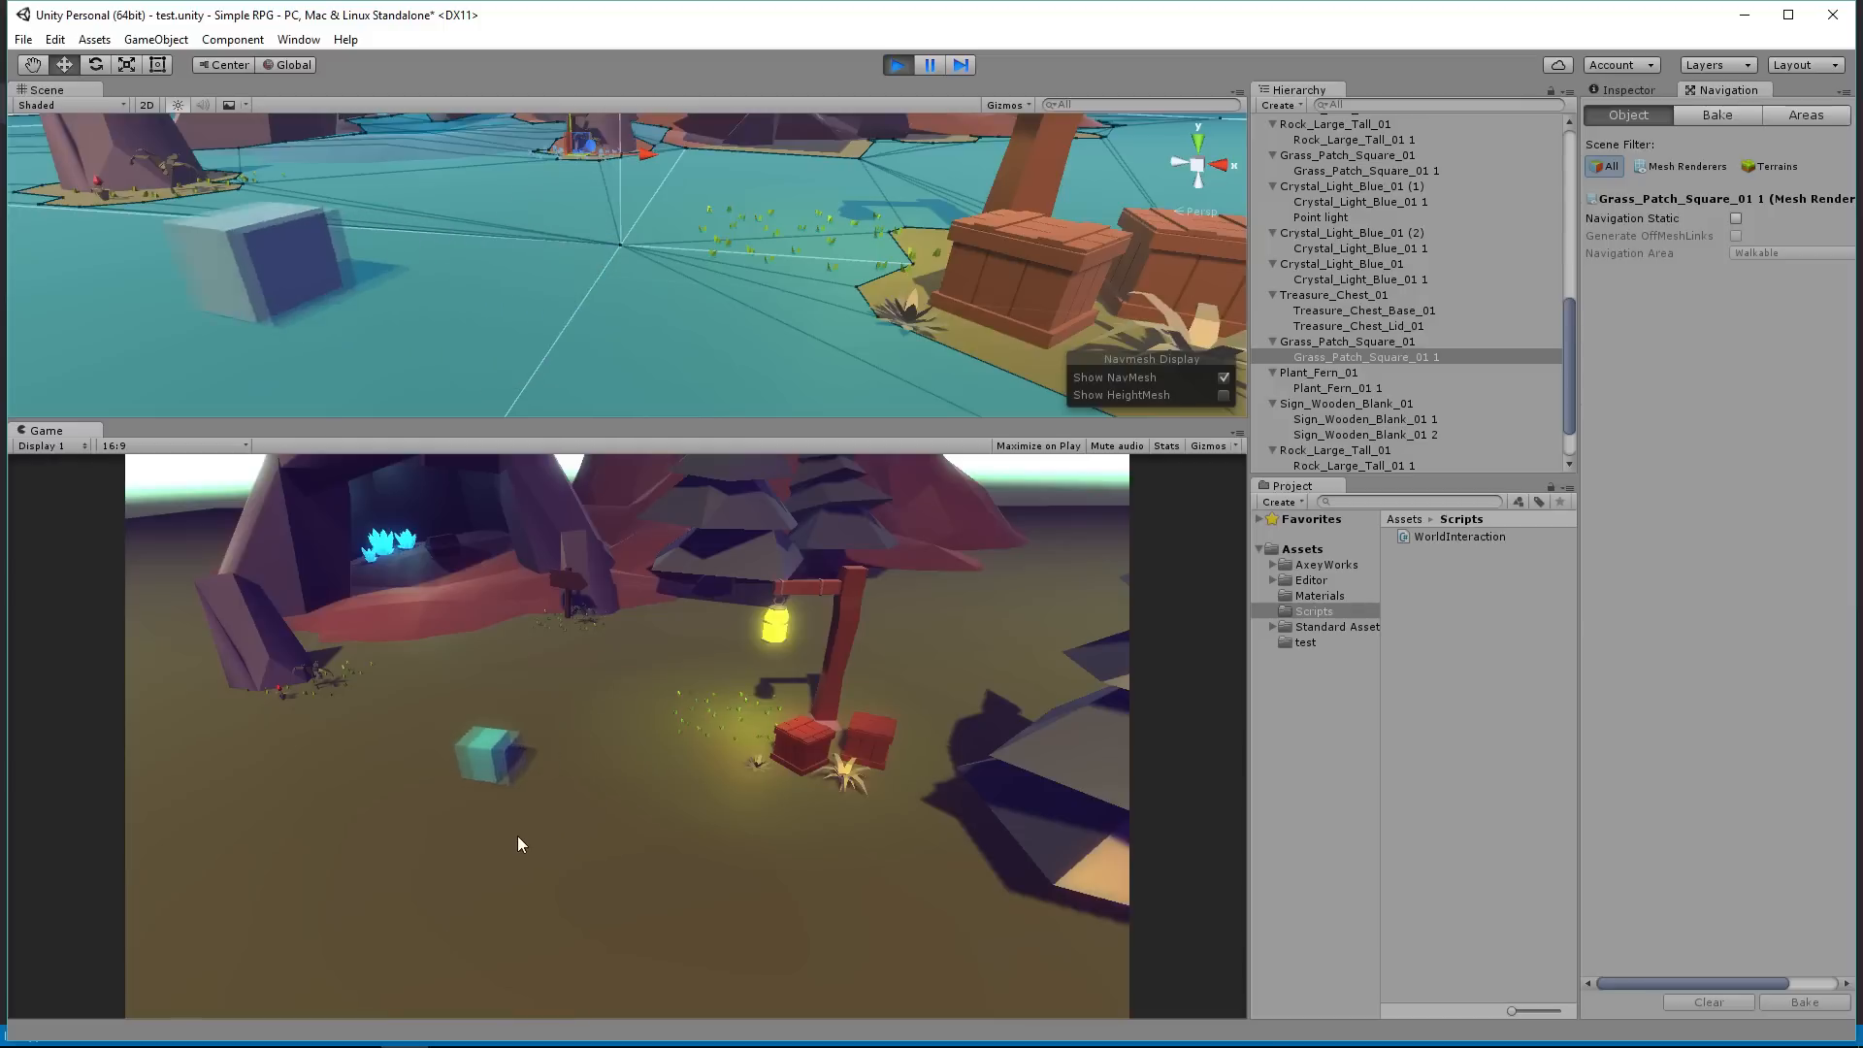